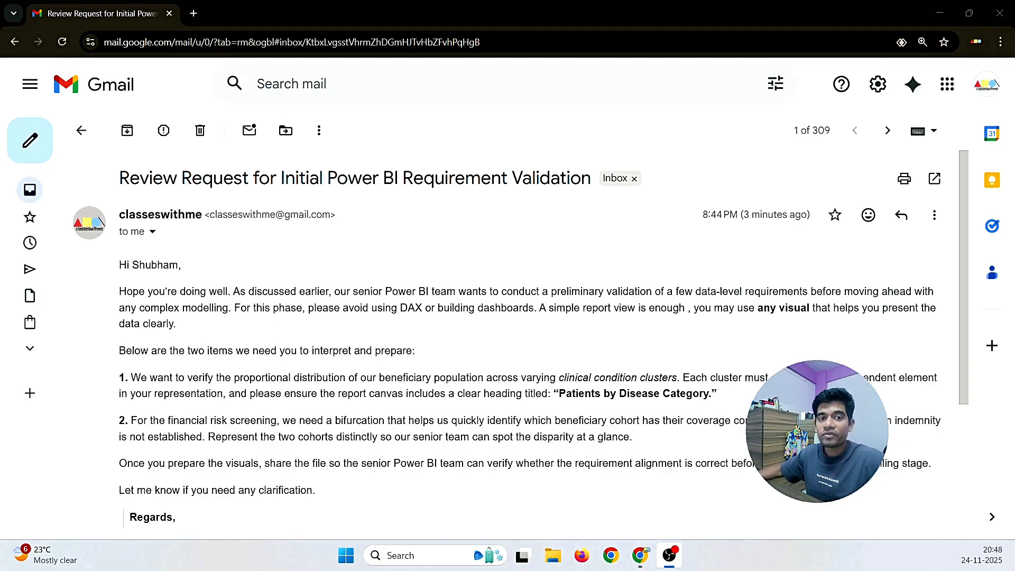
Step: Scroll through the review request email down to the sender's signature and back
scroll(360, 317, down, 3)
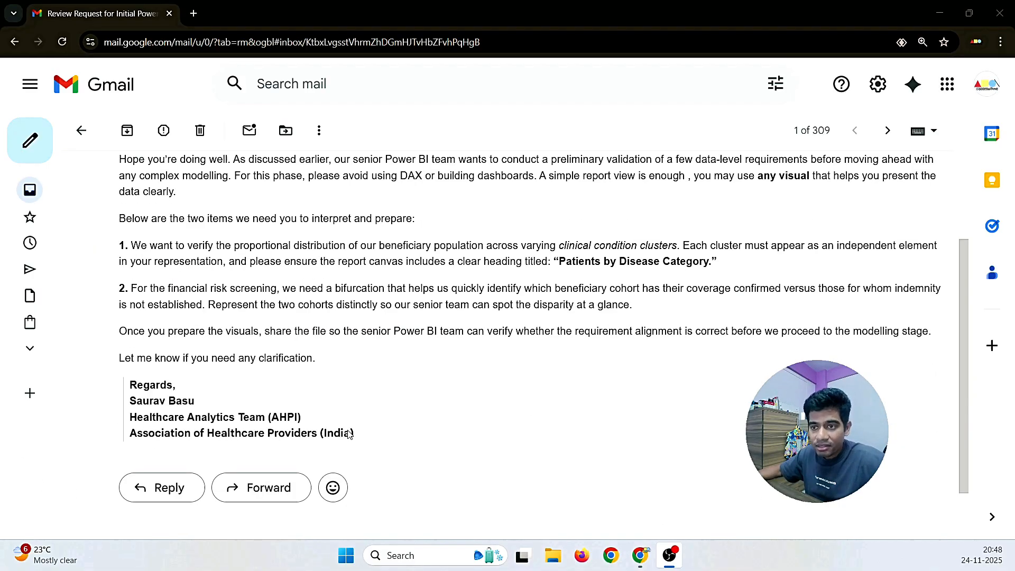
scroll(360, 434, down, 1)
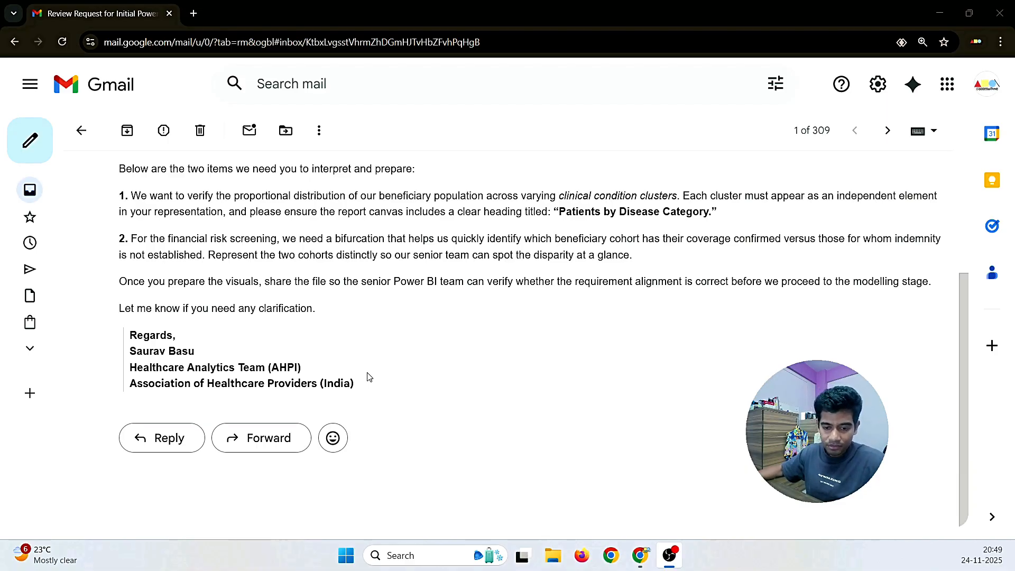
scroll(369, 376, up, 3)
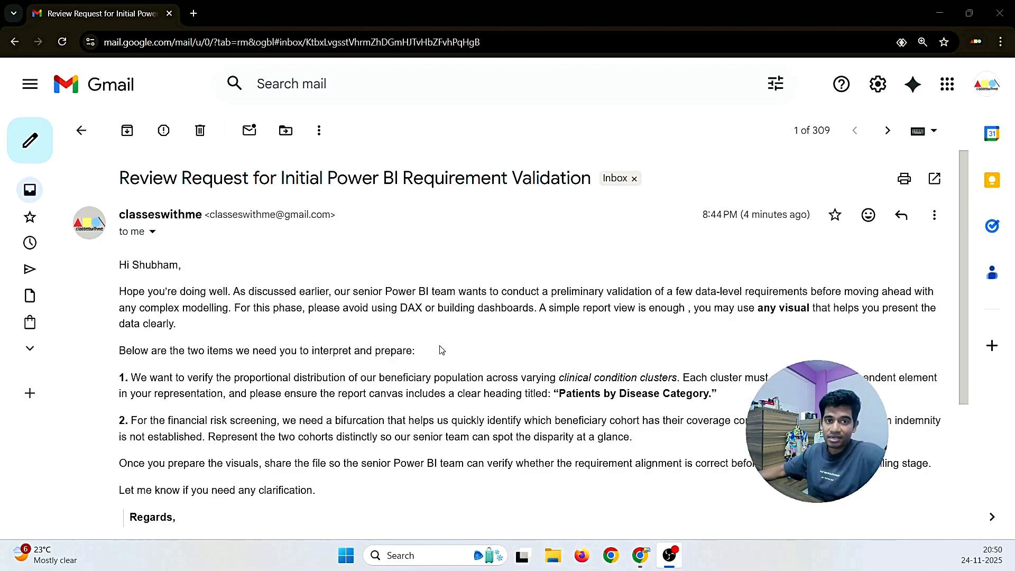
scroll(216, 337, down, 3)
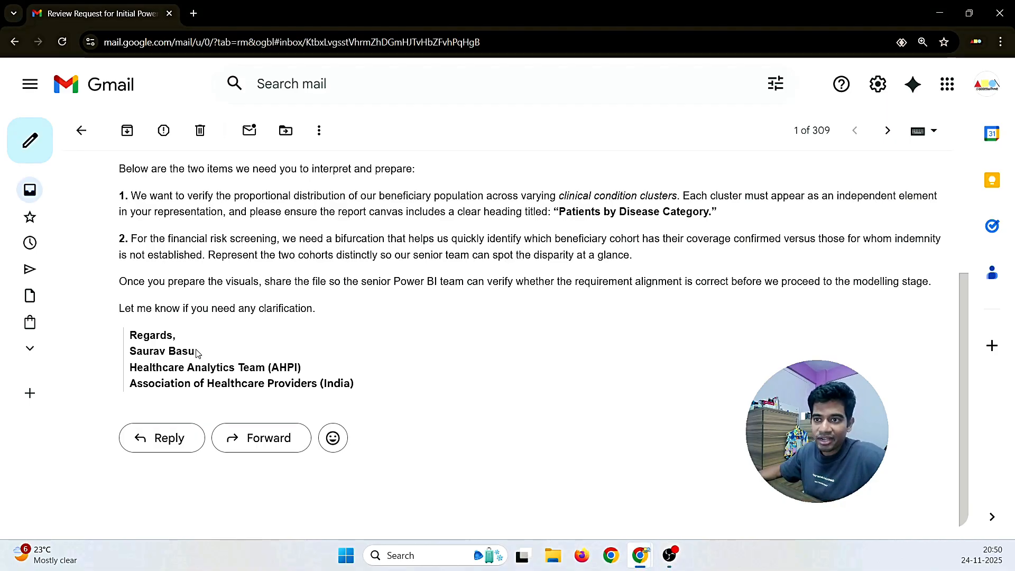
drag(197, 354, 124, 353)
click(168, 377)
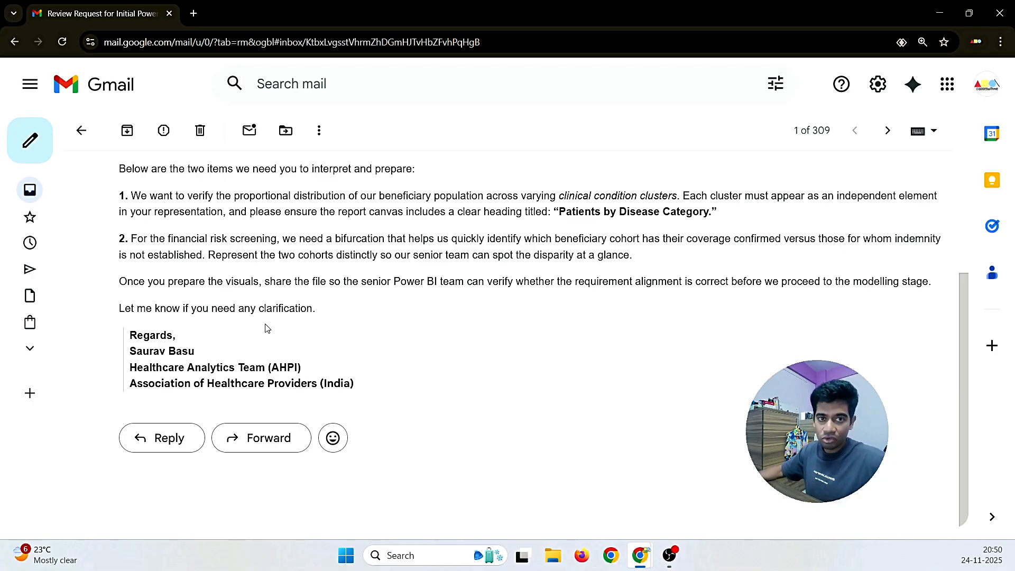
scroll(266, 328, up, 3)
scroll(266, 324, up, 1)
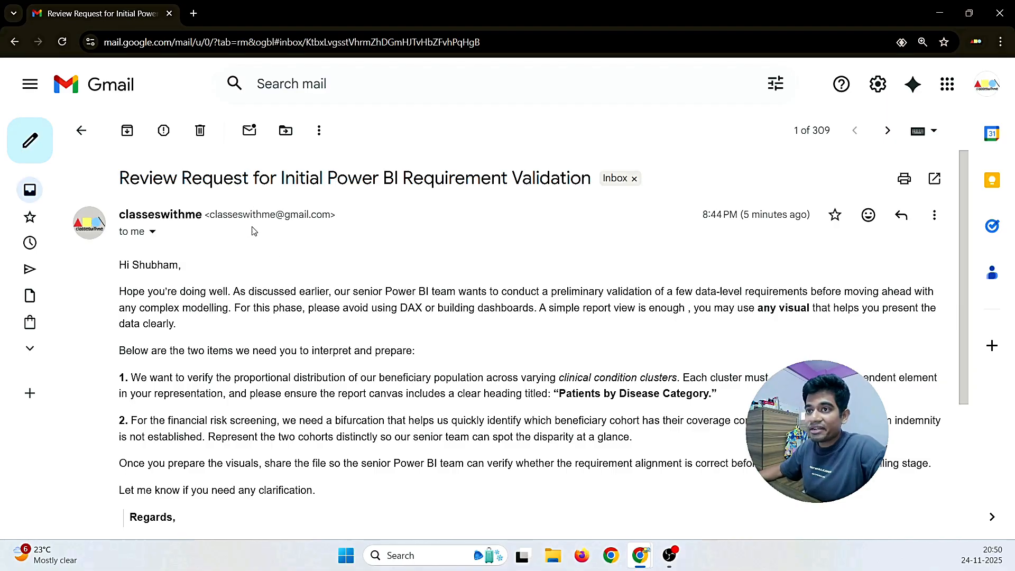
scroll(204, 263, down, 1)
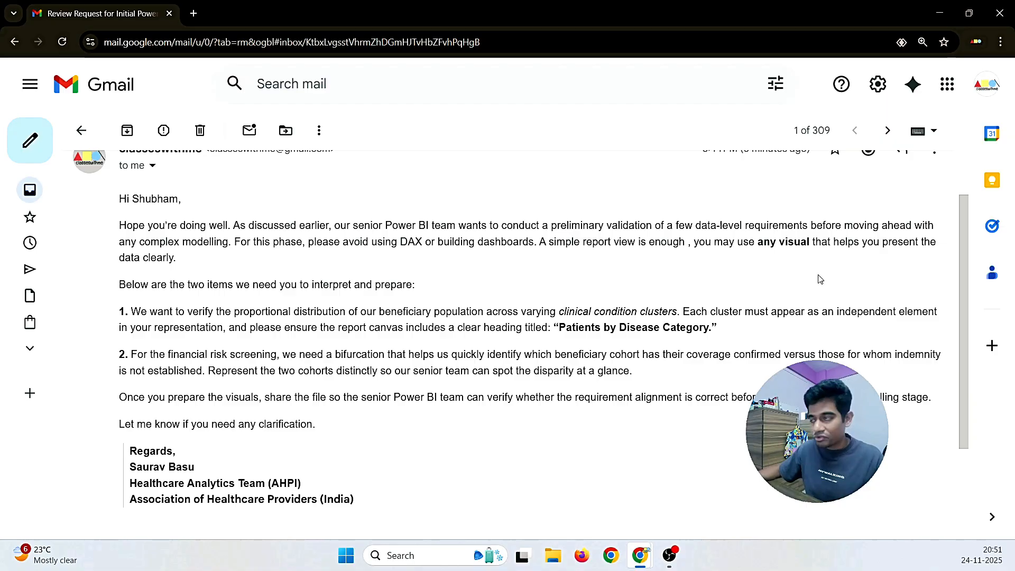
Step: Highlight 'any visual' and the required heading 'Patients by Disease Category' in the request
drag(756, 241, 809, 242)
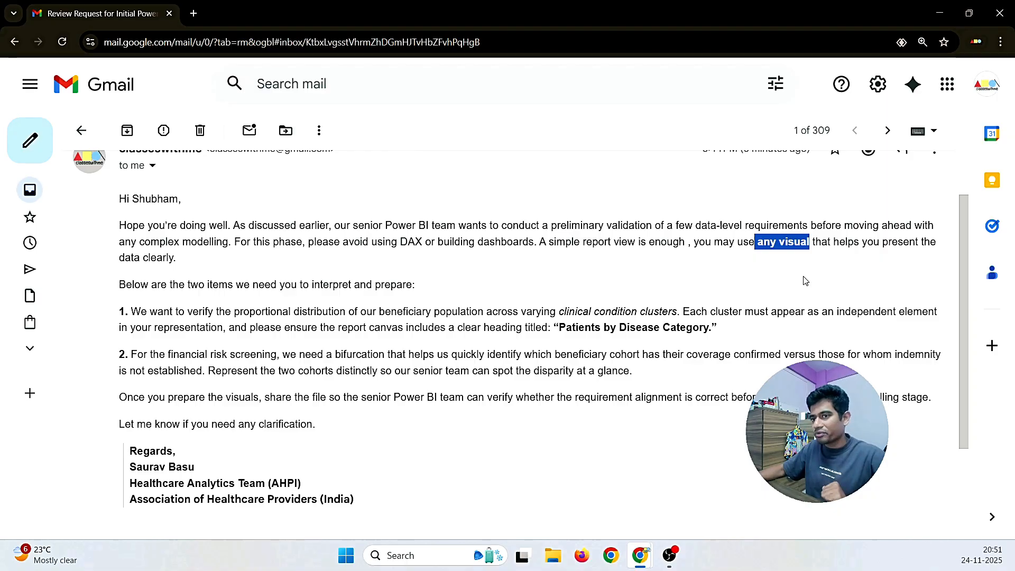
scroll(131, 318, down, 1)
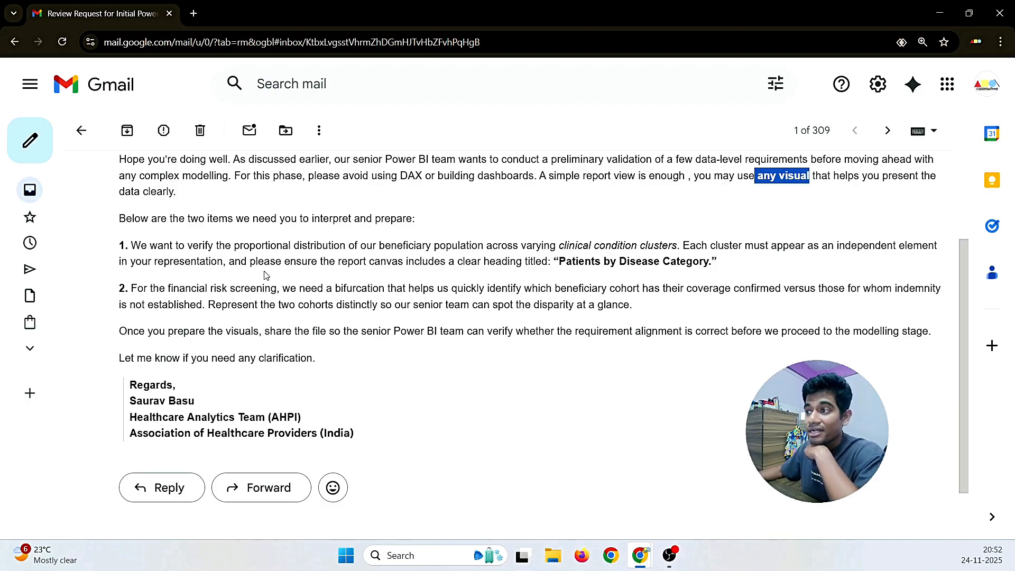
drag(560, 262, 714, 261)
click(685, 278)
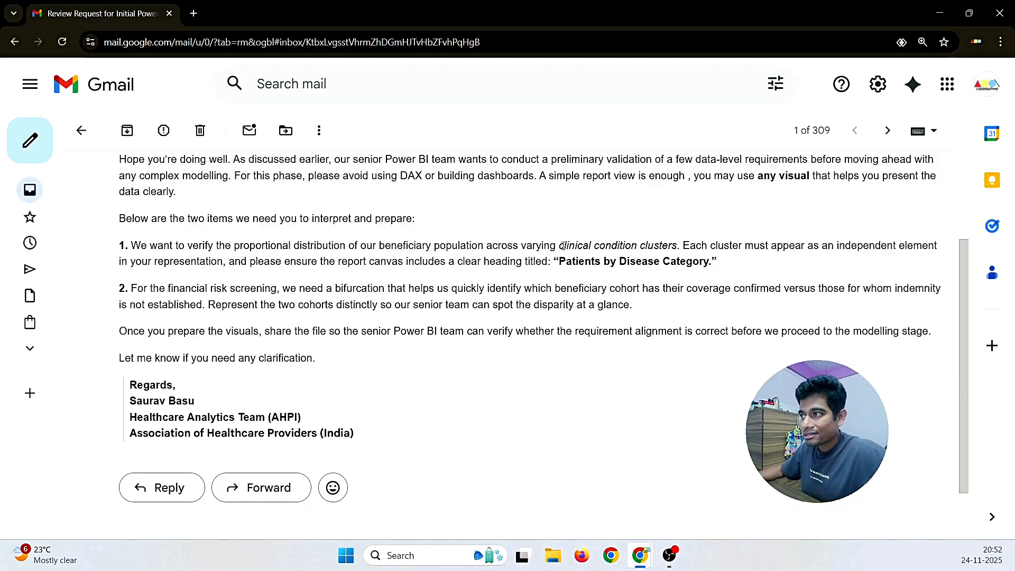
drag(561, 246, 678, 246)
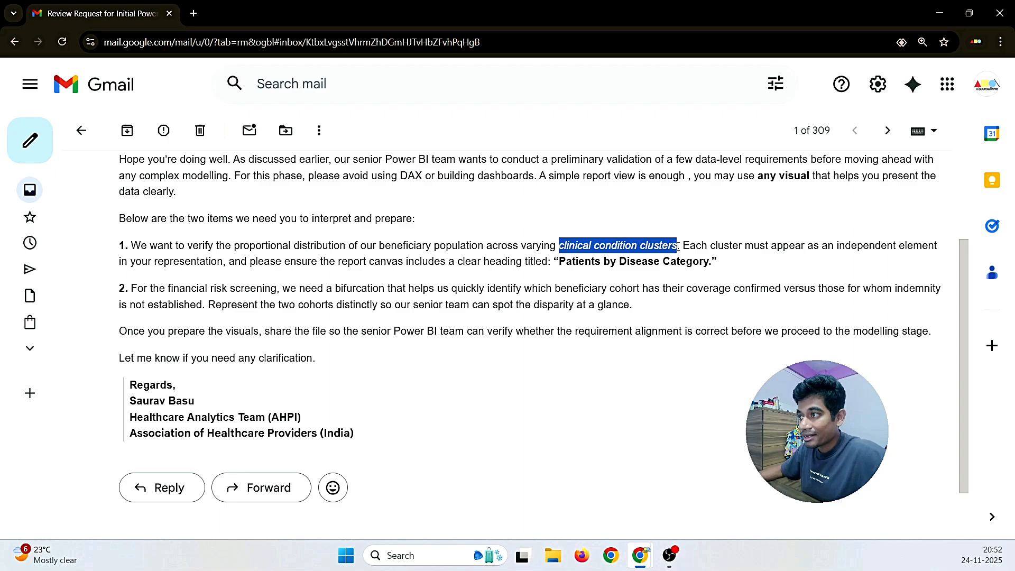
click(300, 242)
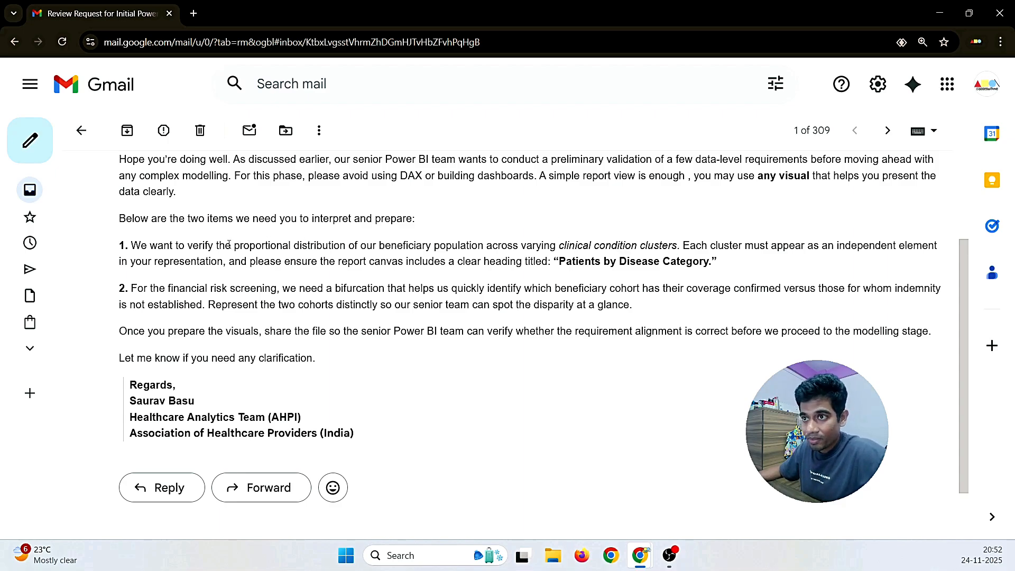
drag(234, 245, 484, 246)
click(471, 261)
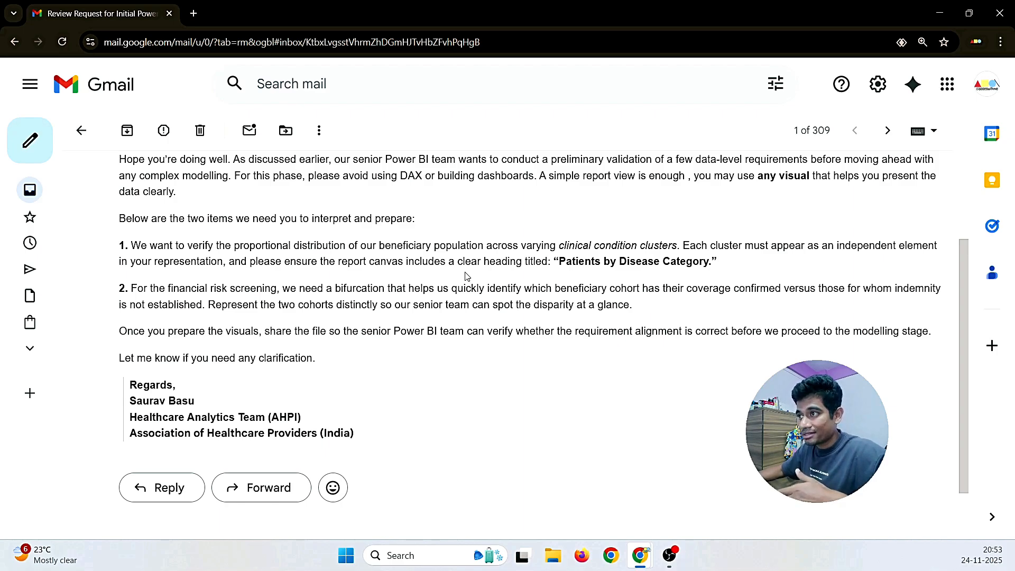
Step: Highlight 'clinical condition clusters' and 'population' in numbered item 1
drag(557, 245, 653, 241)
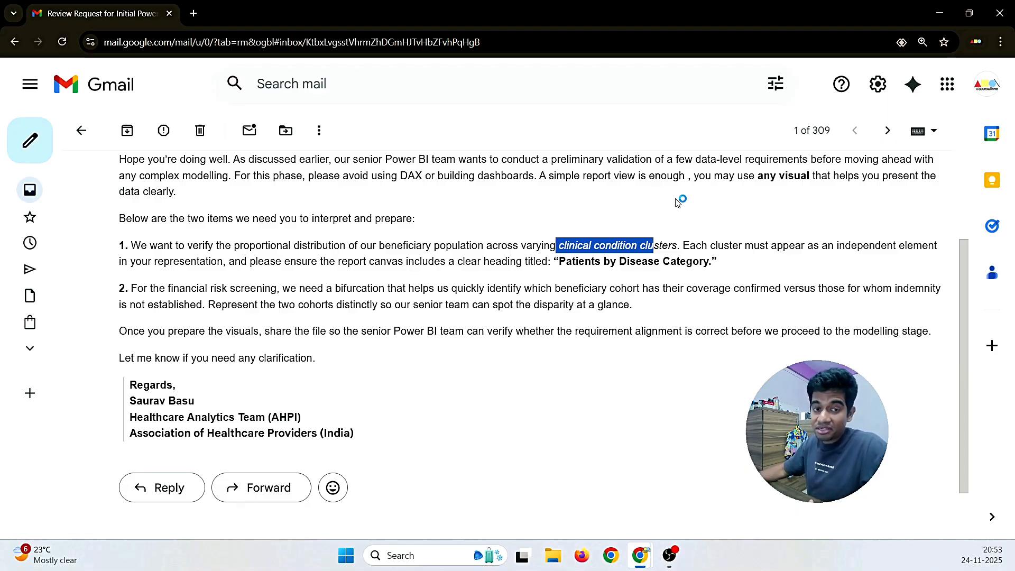
click(457, 272)
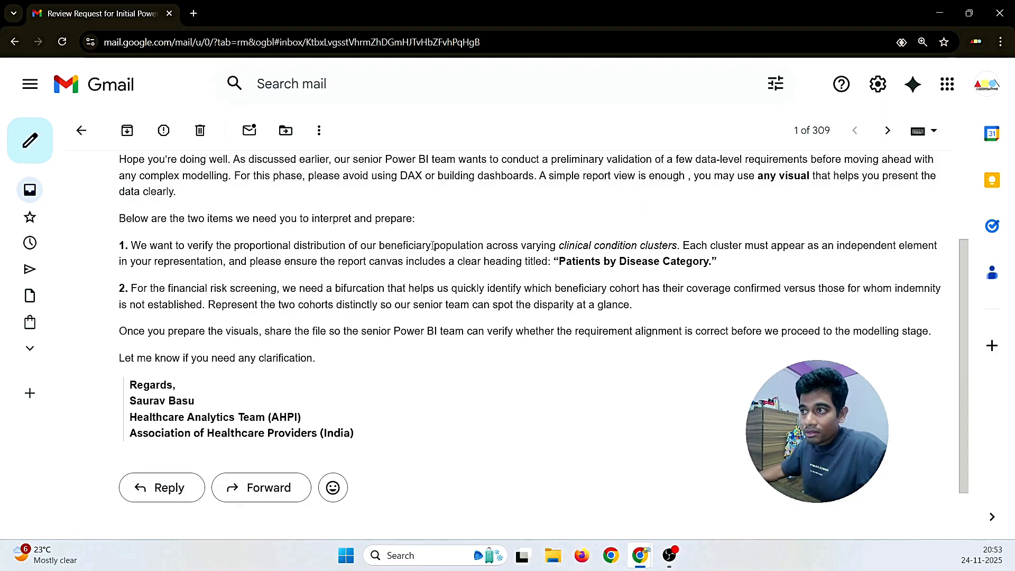
drag(432, 246, 483, 245)
drag(560, 245, 678, 245)
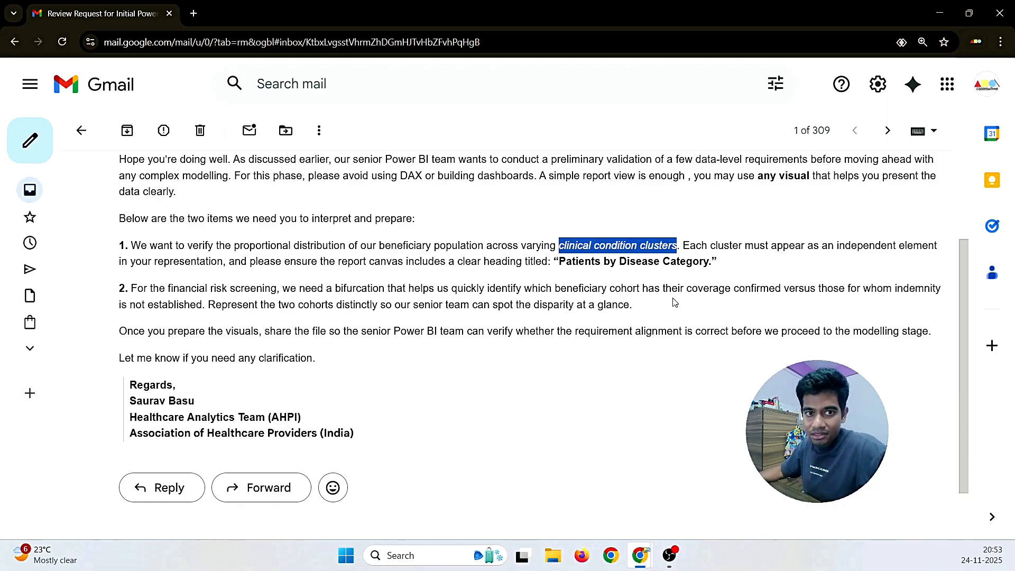
drag(430, 245, 485, 247)
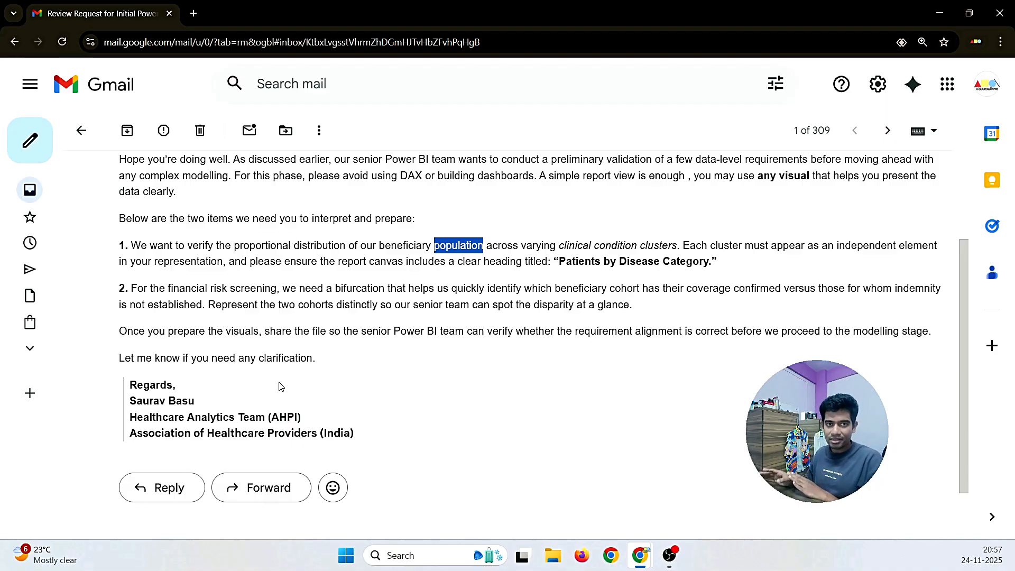
Step: Start a reply with a greeting to the requester and 'Hope you are doing well'
click(157, 492)
text(Hi Saurav)
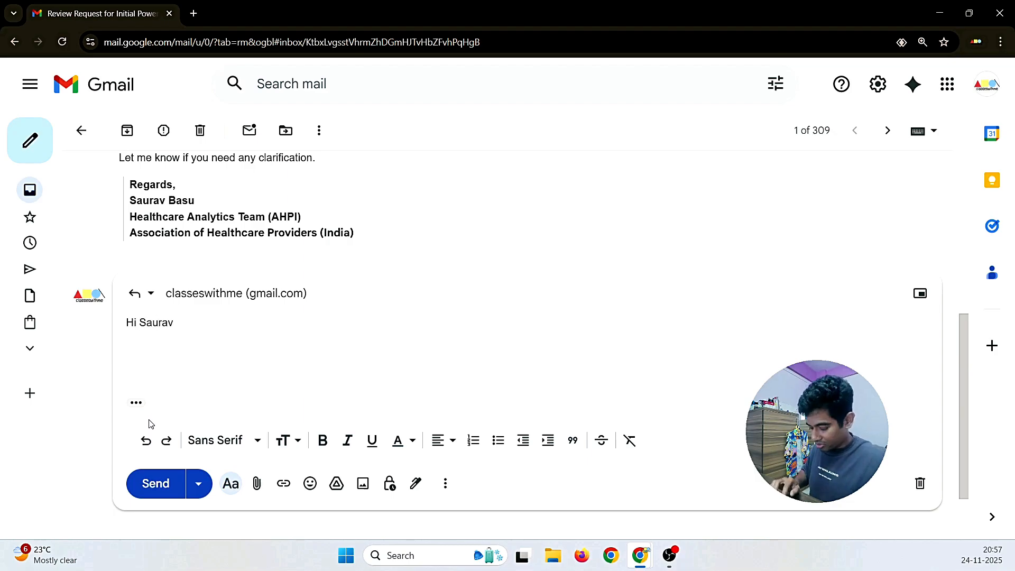
text(,)
key(Return)
text(I d)
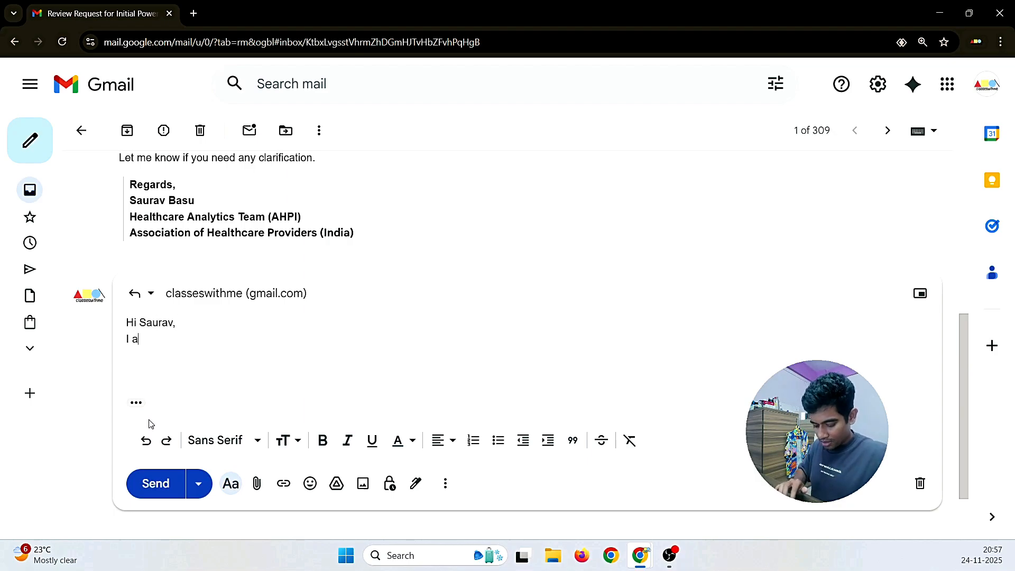
key(BackSpace)
key(BackSpace)
key(BackSpace)
text(Hope you are d)
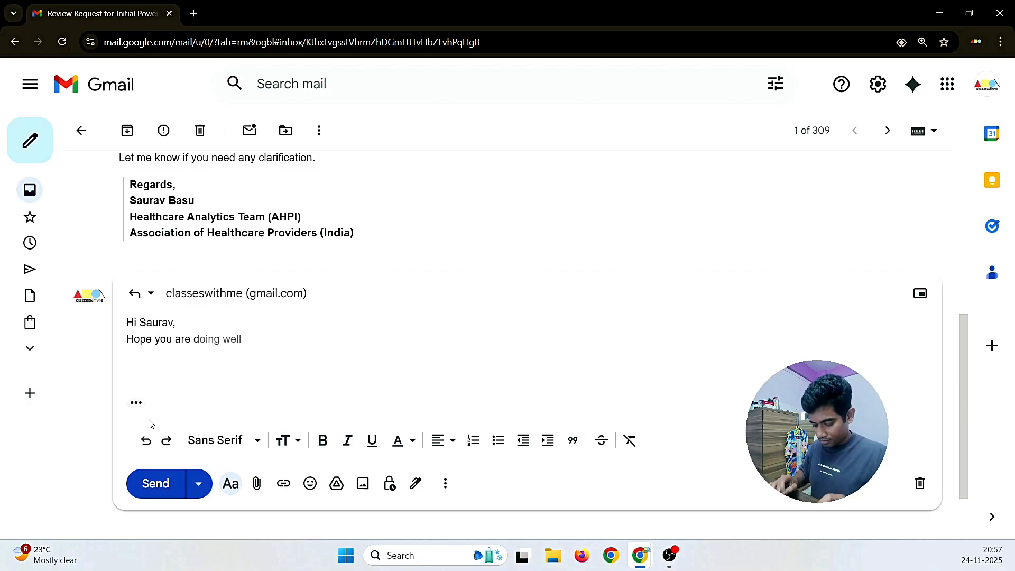
key(Tab)
Step: Write that you've read the requirements, are ready to work, and ask for the file
text(, I have )
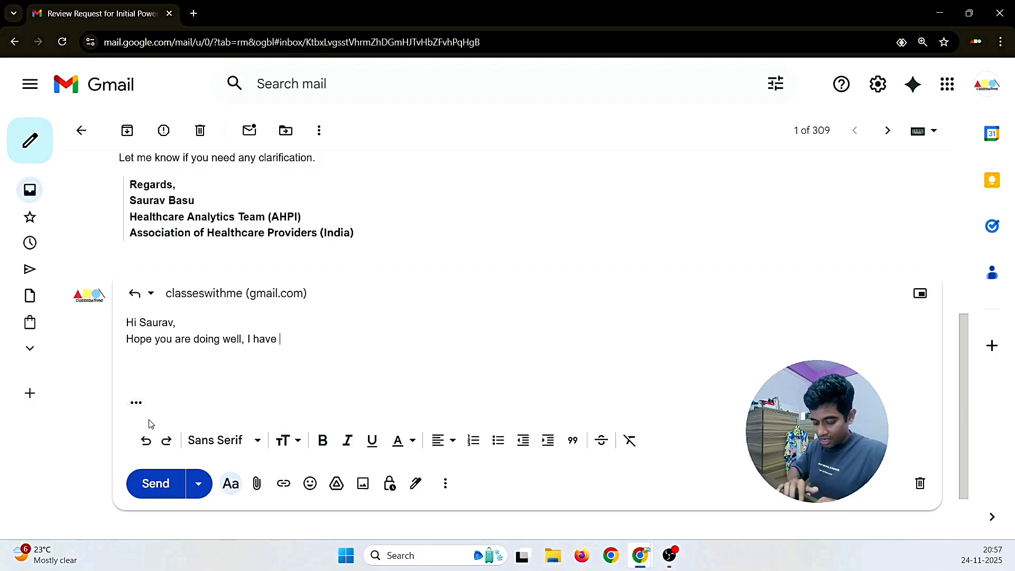
text(read you)
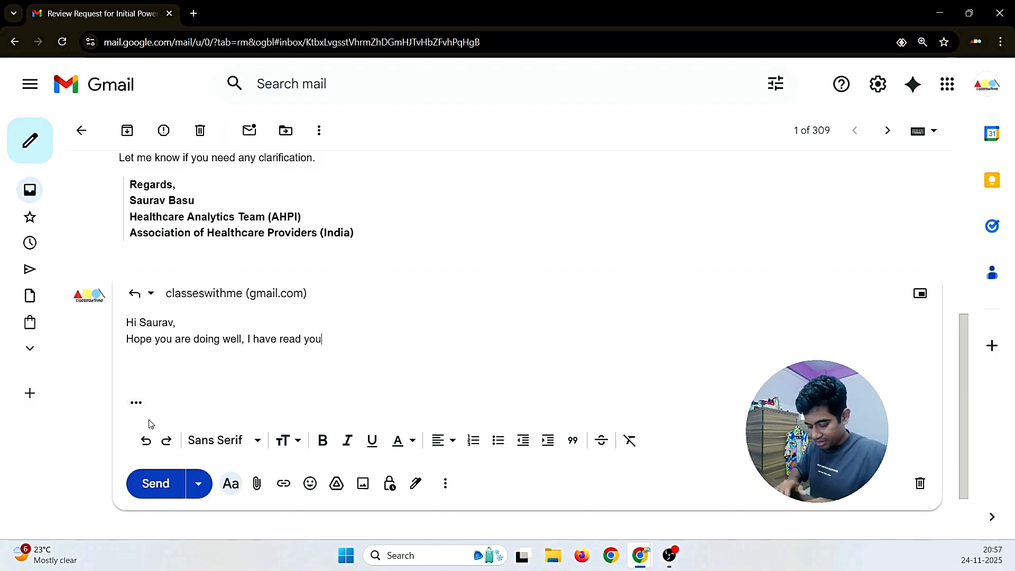
text(r mail )
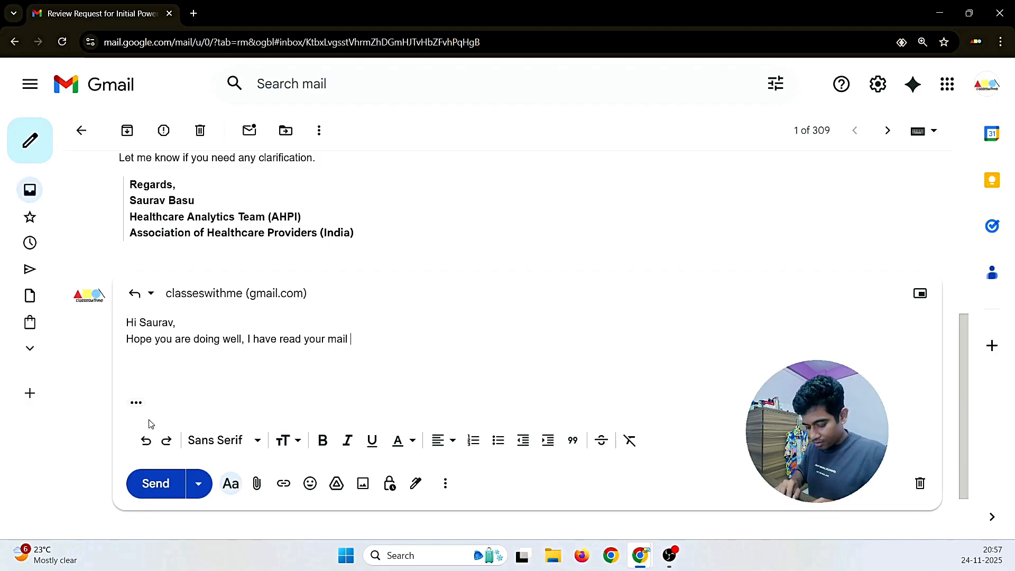
text(related to )
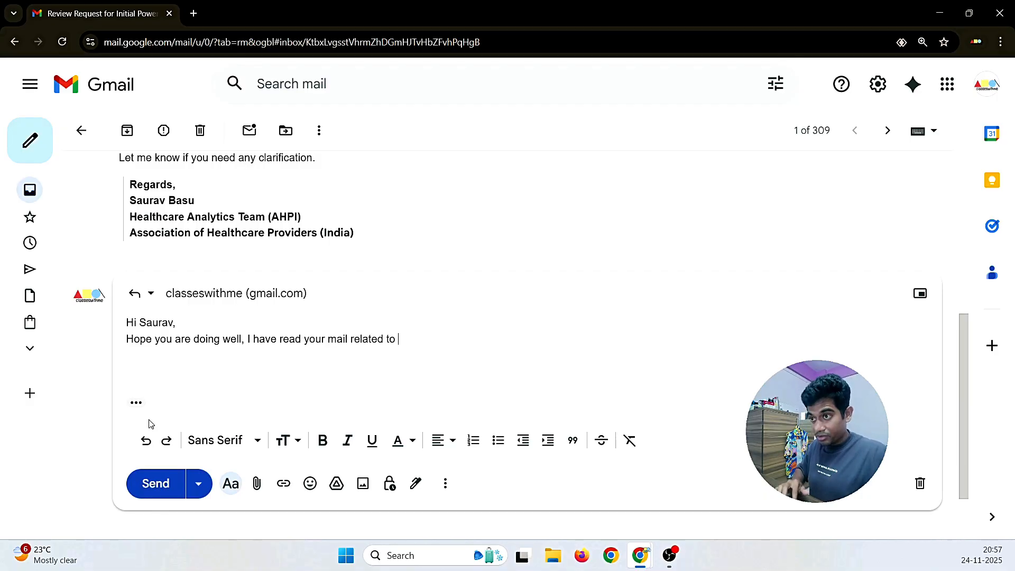
text(requiremen)
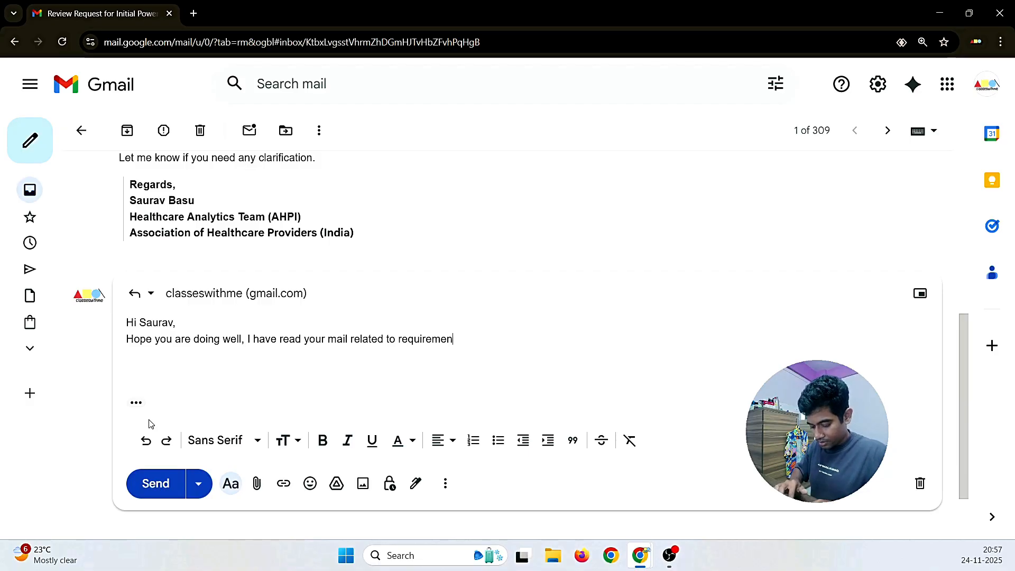
text(ts and)
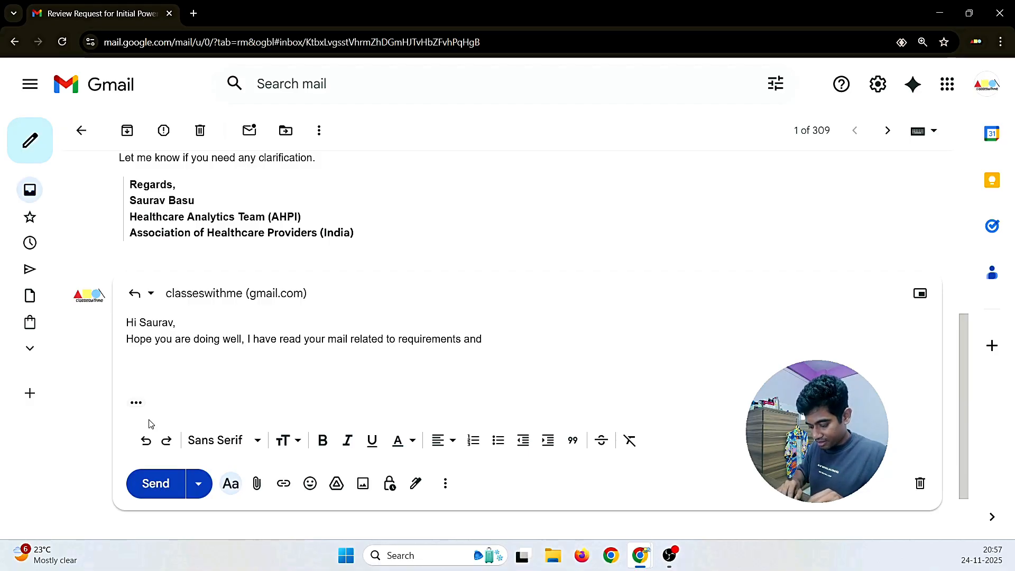
text( I am redy t)
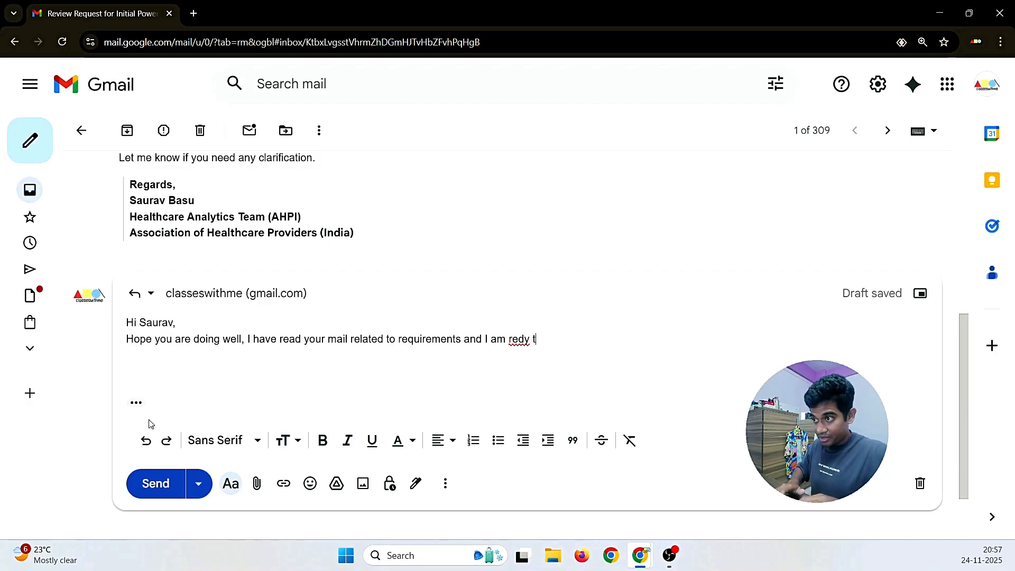
key(BackSpace)
key(BackSpace)
key(BackSpace)
key(BackSpace)
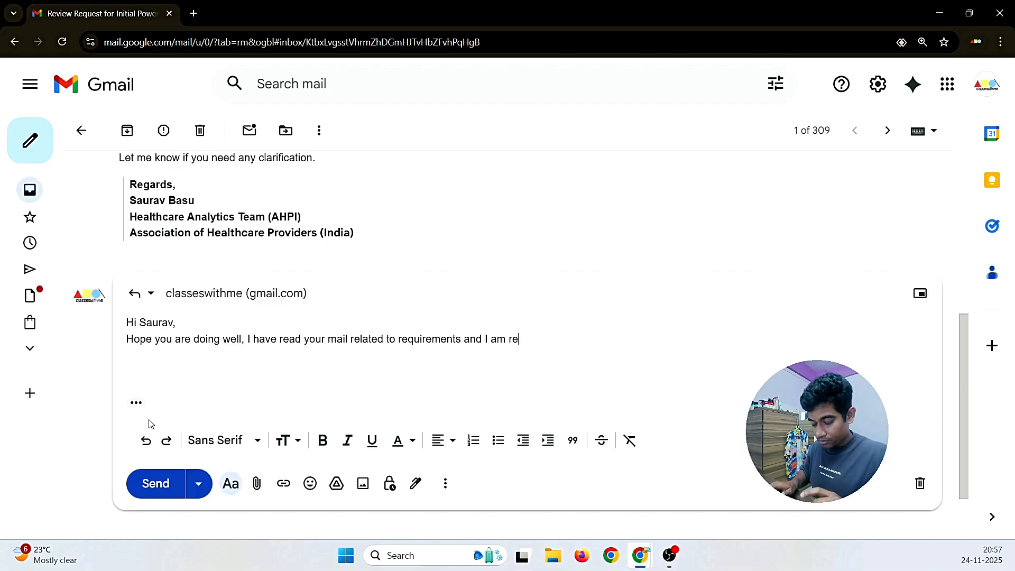
text(ady to )
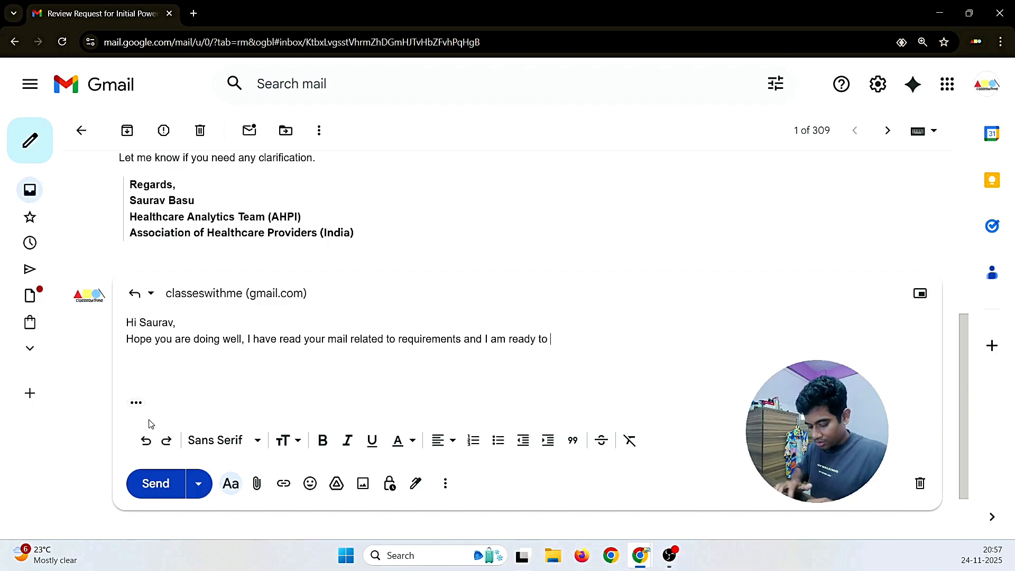
text(wrk)
key(BackSpace)
key(BackSpace)
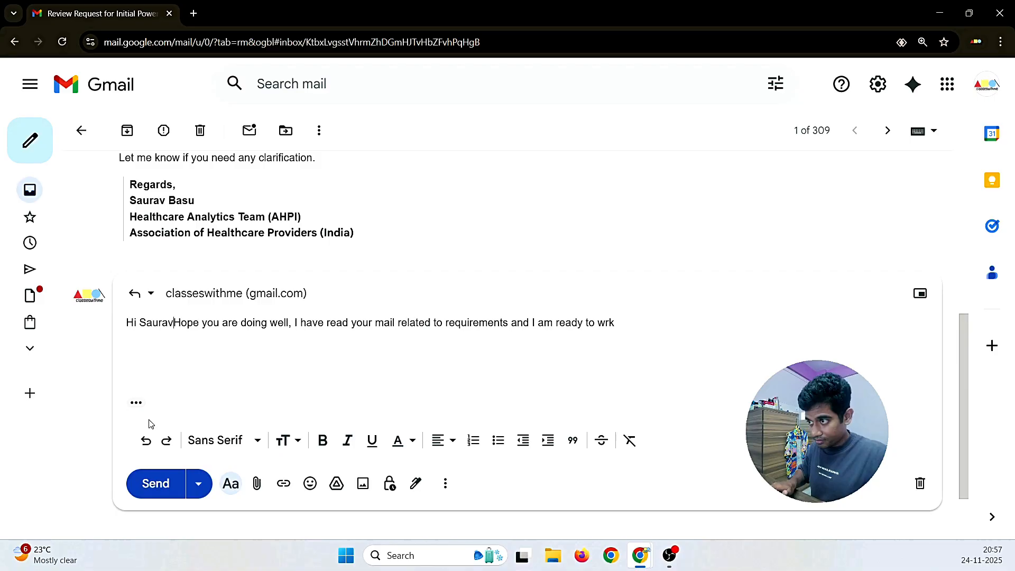
key(ctrl+z)
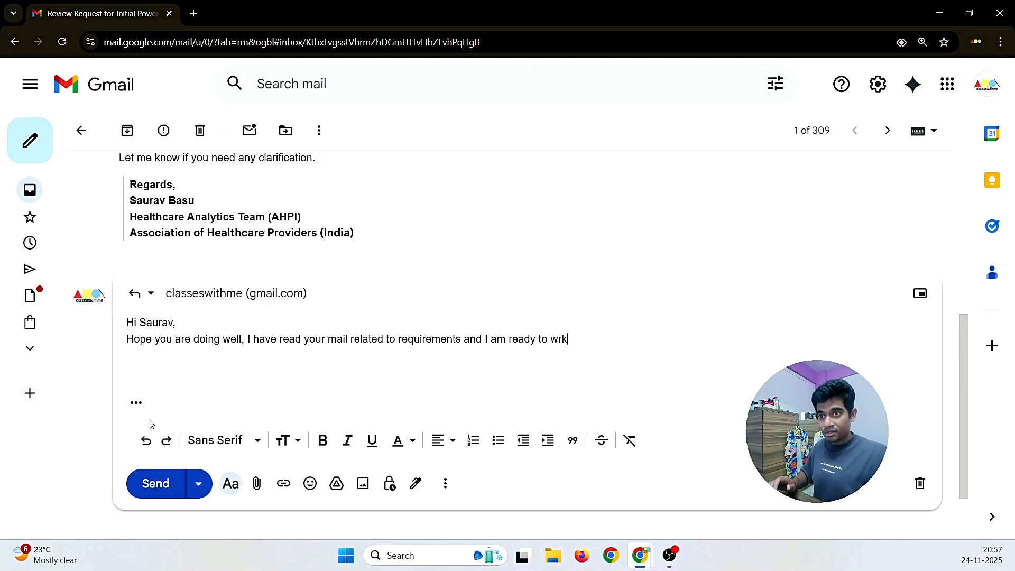
key(BackSpace)
key(BackSpace)
text(o)
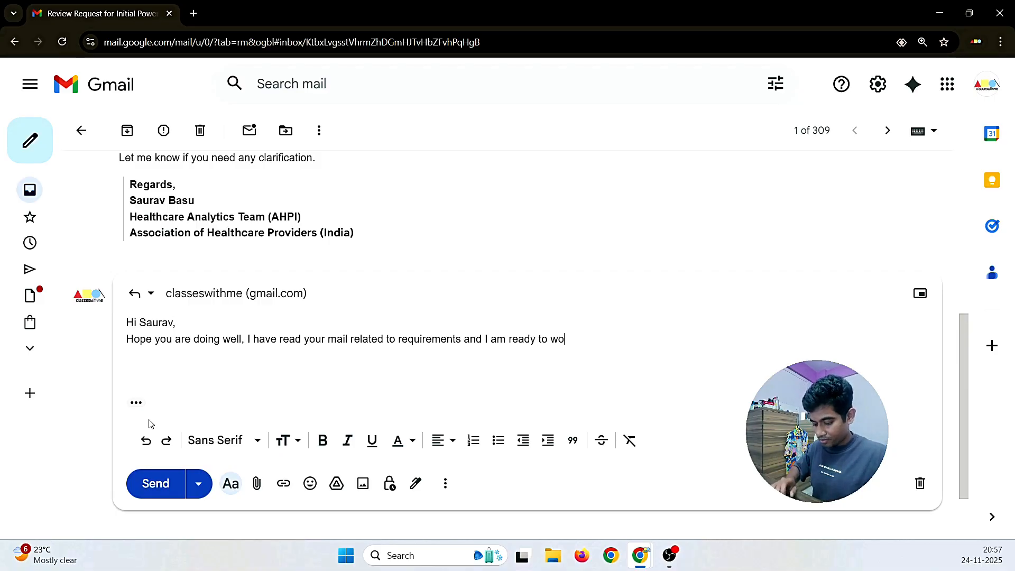
text(rk on th)
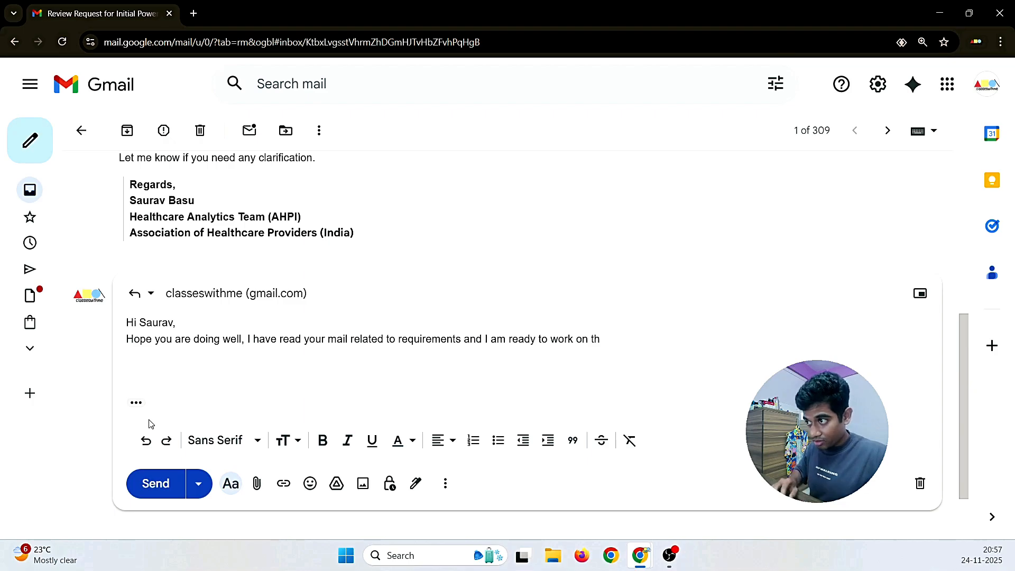
text(is project,)
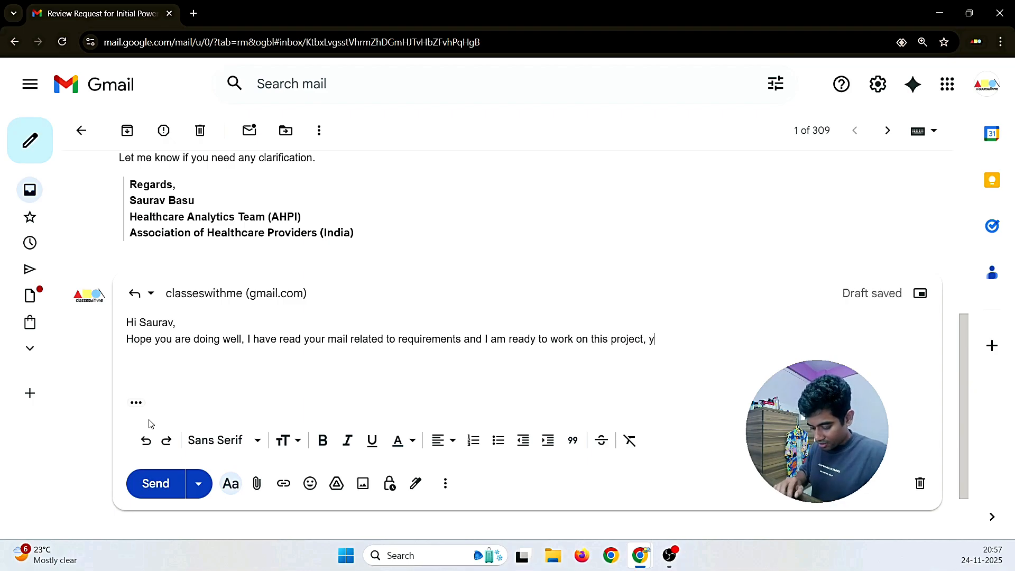
text( you can sen )
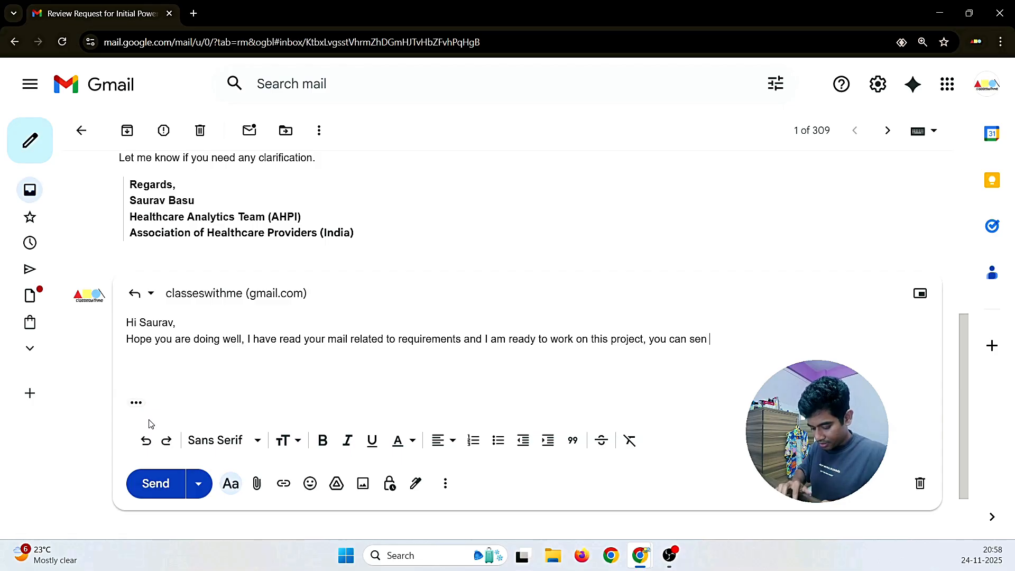
text(d me thi)
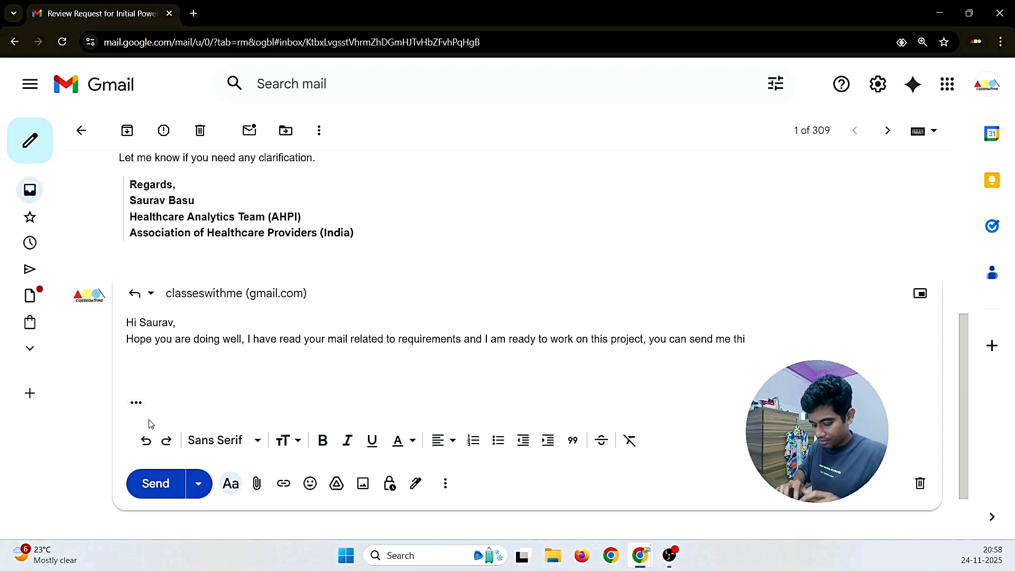
key(BackSpace)
text(e file for further work.)
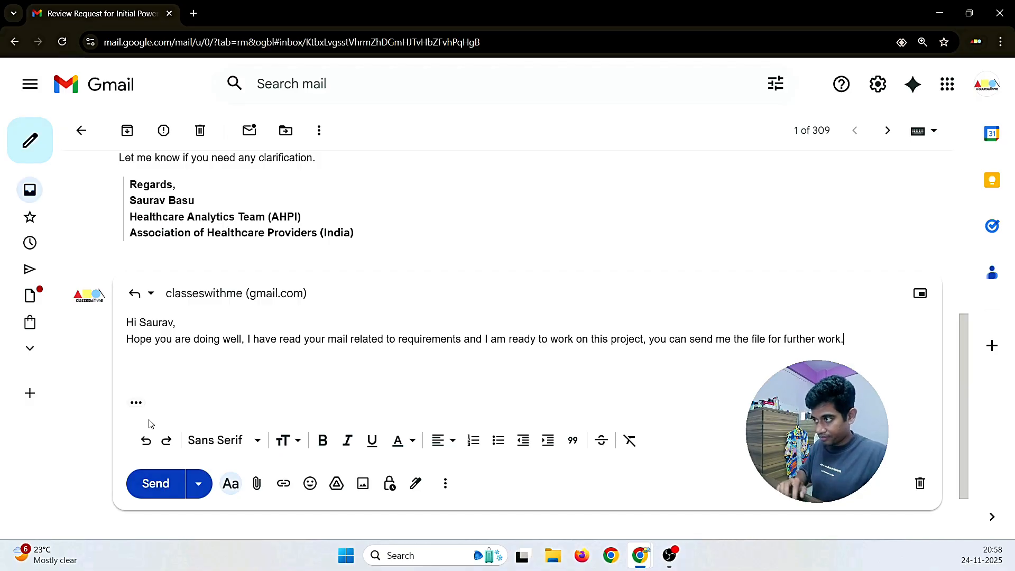
Step: Add the query whether to keep the Power BI team in cc or mail only the requester
text(I ahve )
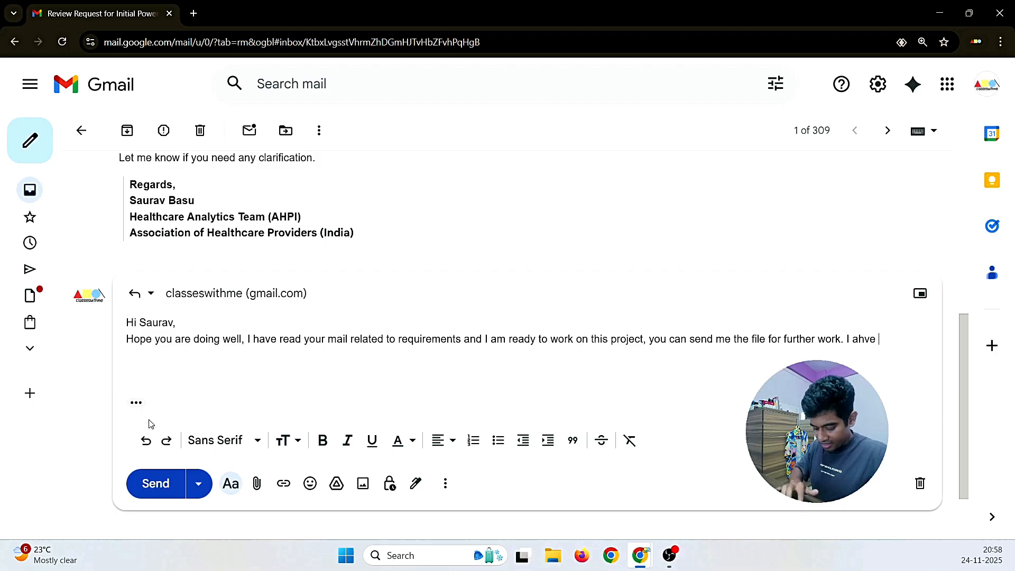
key(BackSpace)
key(BackSpace)
key(BackSpace)
key(BackSpace)
key(BackSpace)
text(have one )
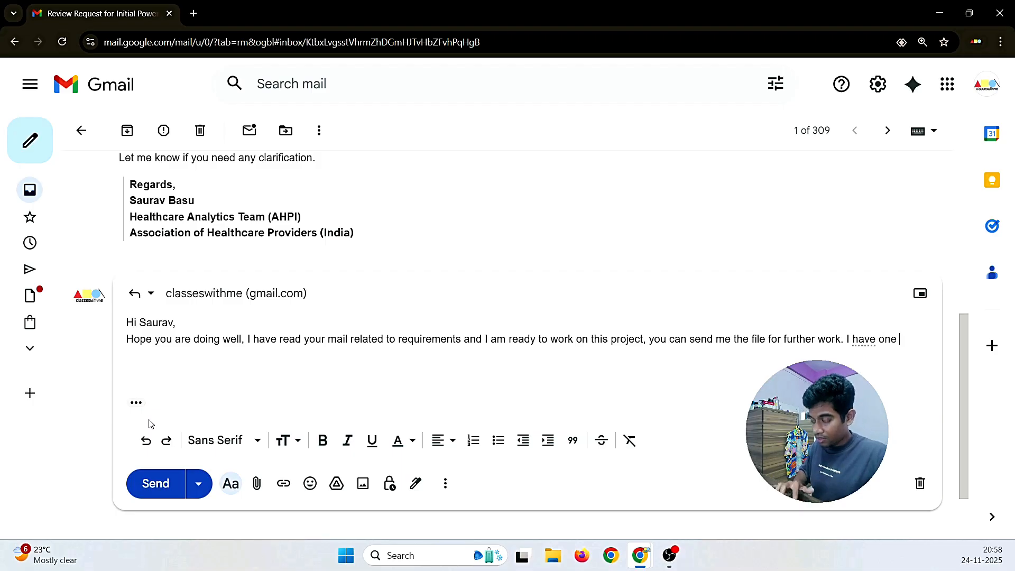
text(que)
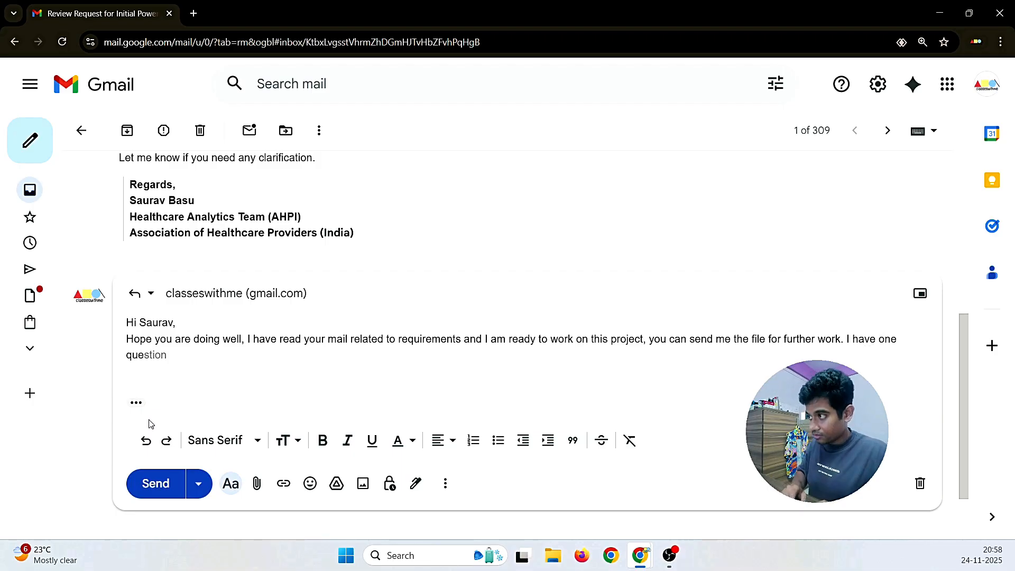
text(ry )
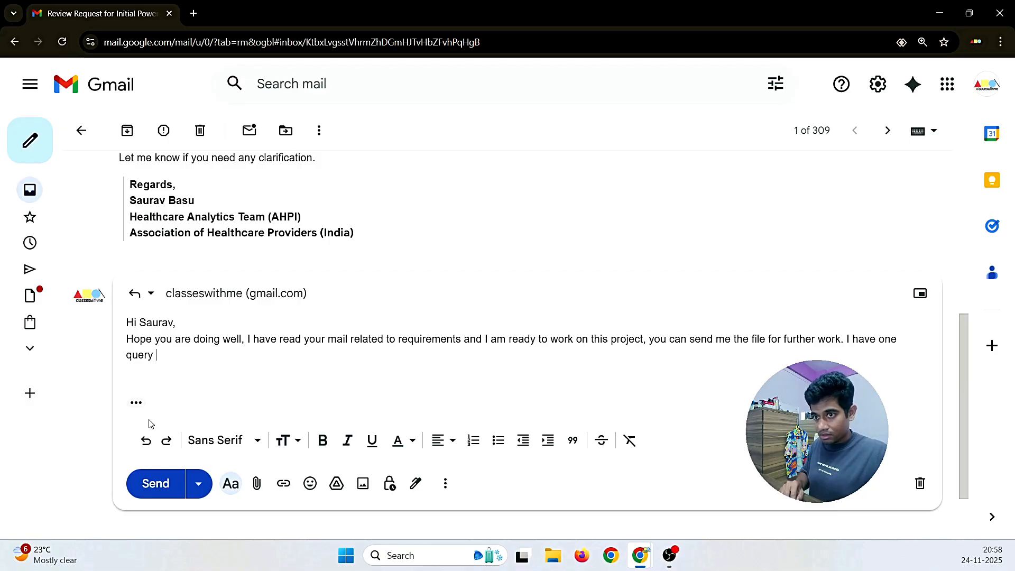
text(to be )
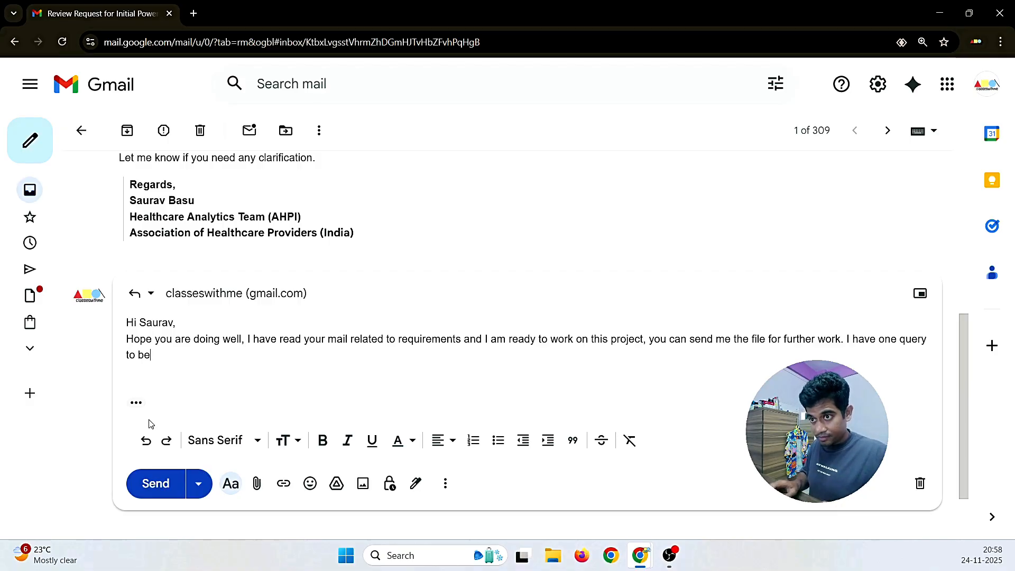
text(si)
key(BackSpace)
text(o)
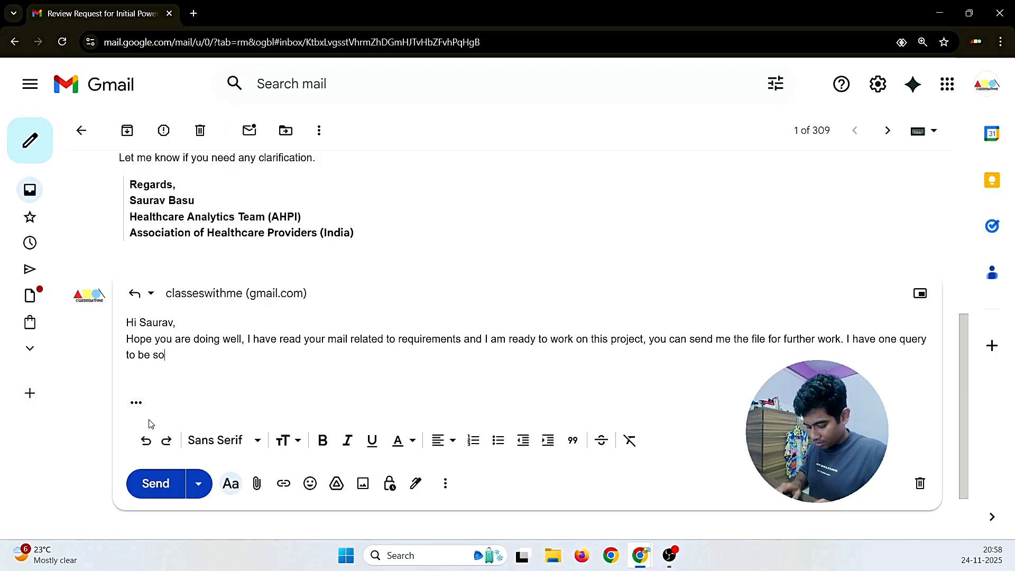
text(rted out, th)
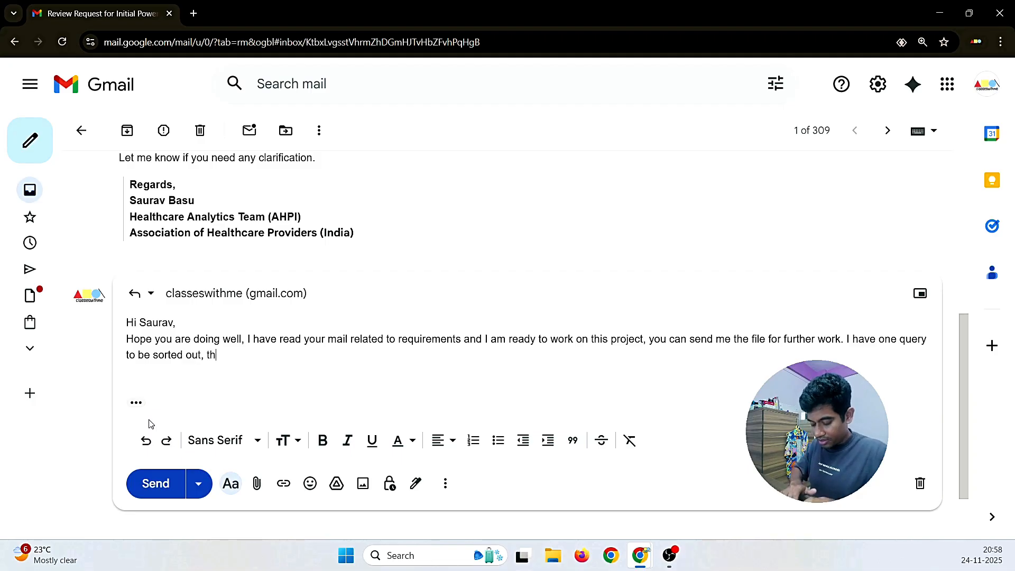
text(at do I n)
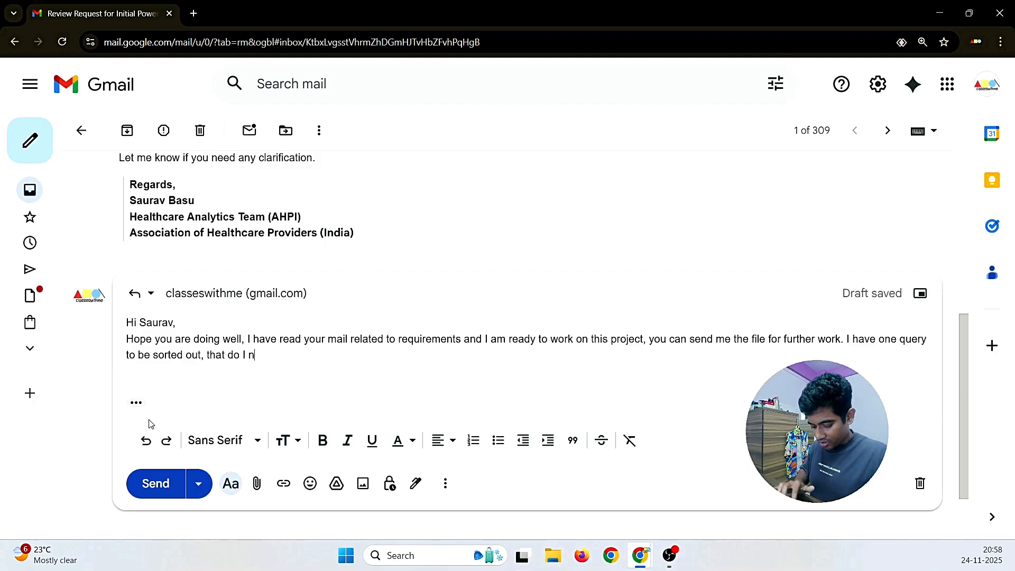
text(eed to keep)
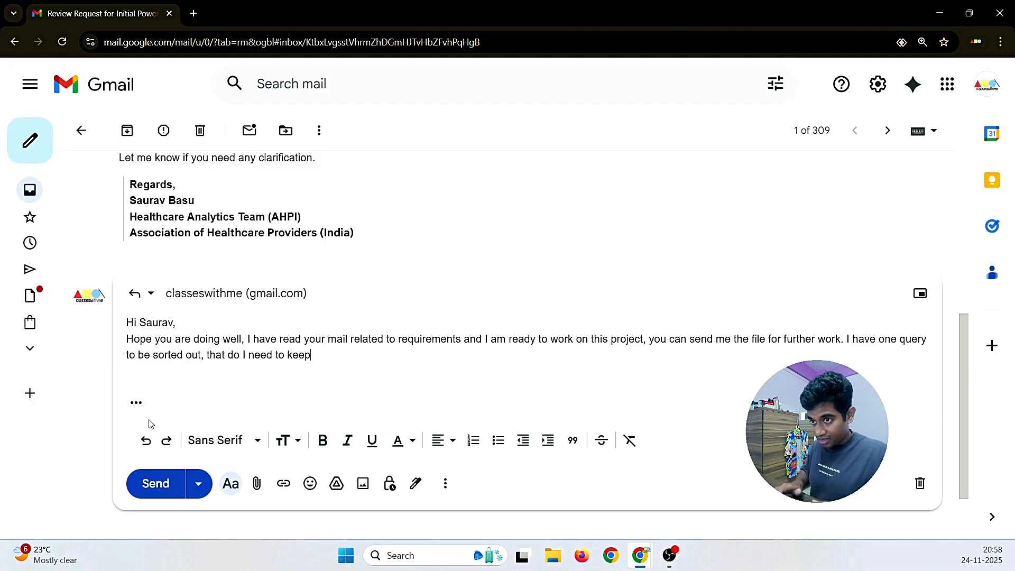
text( Powe)
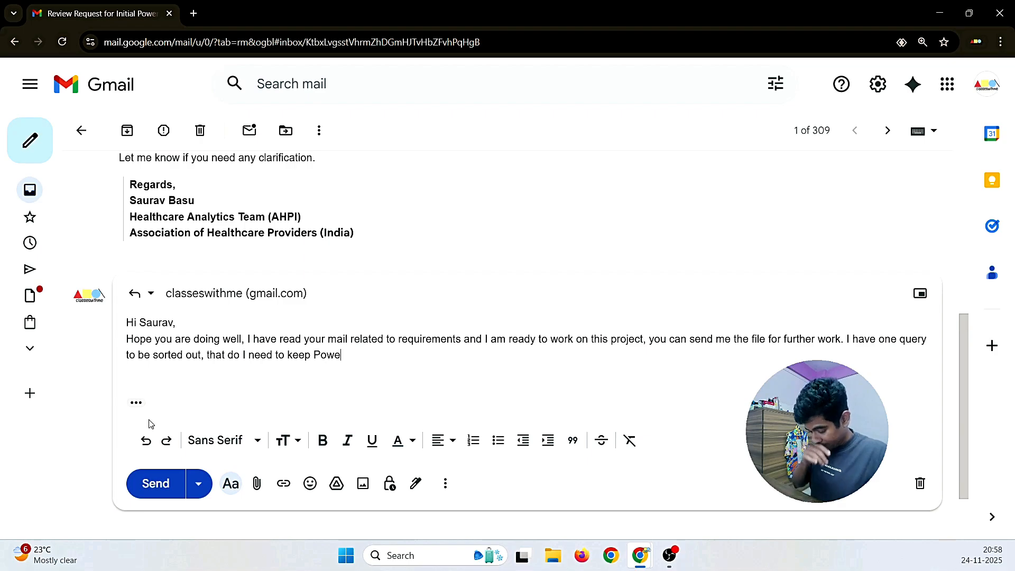
text(r BI tea)
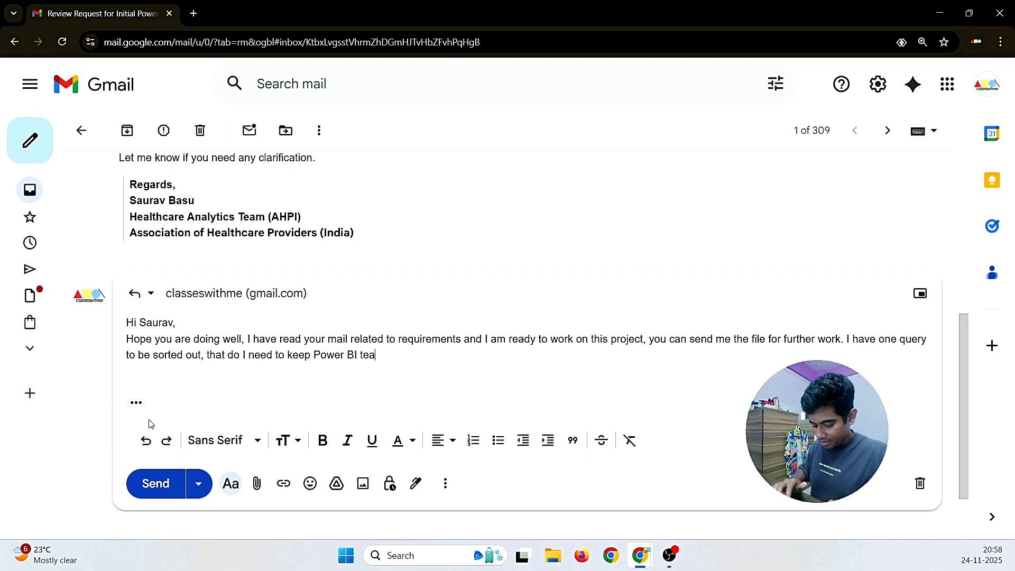
text(m in cc)
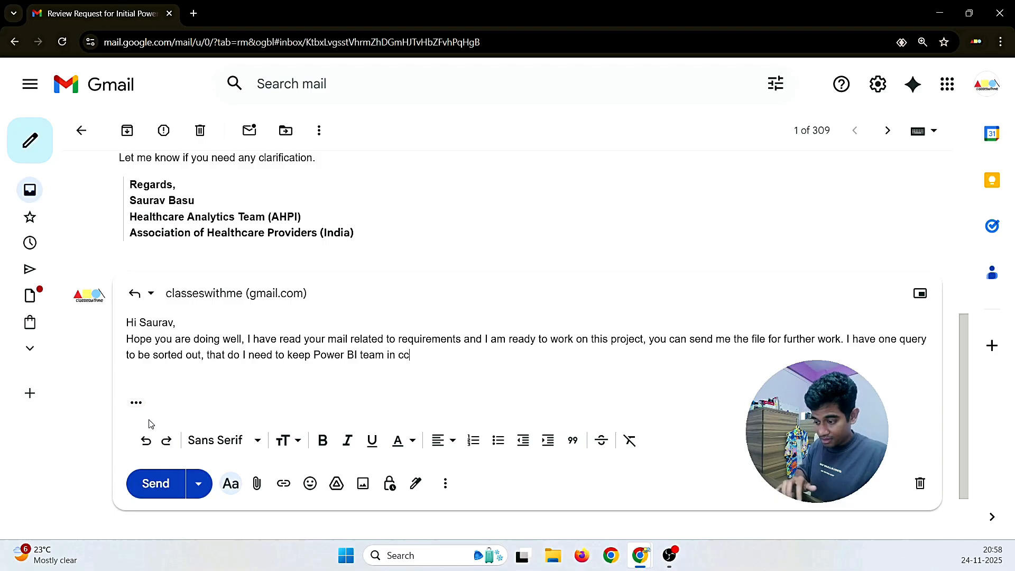
text(.)
key(BackSpace)
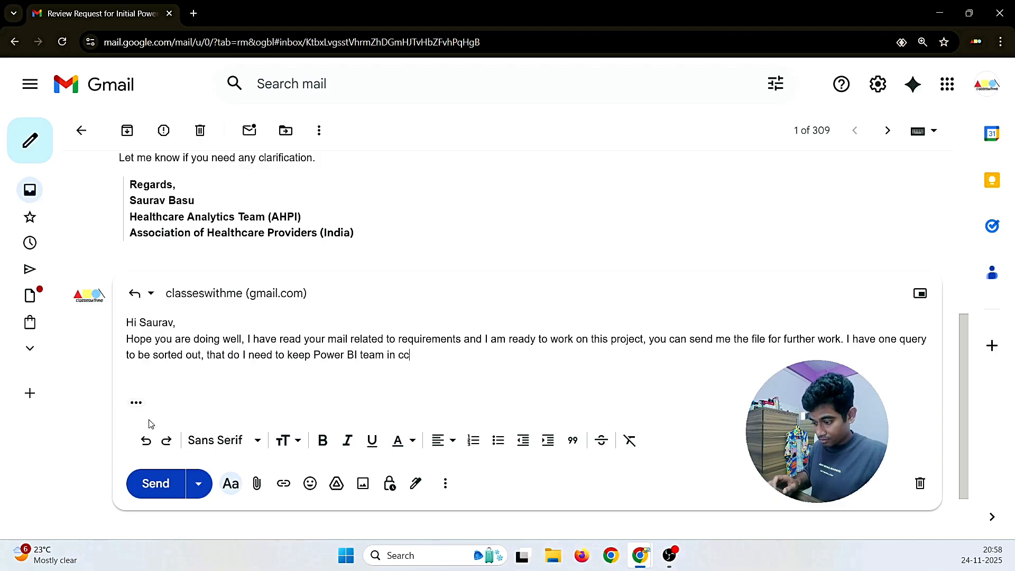
text(, or )
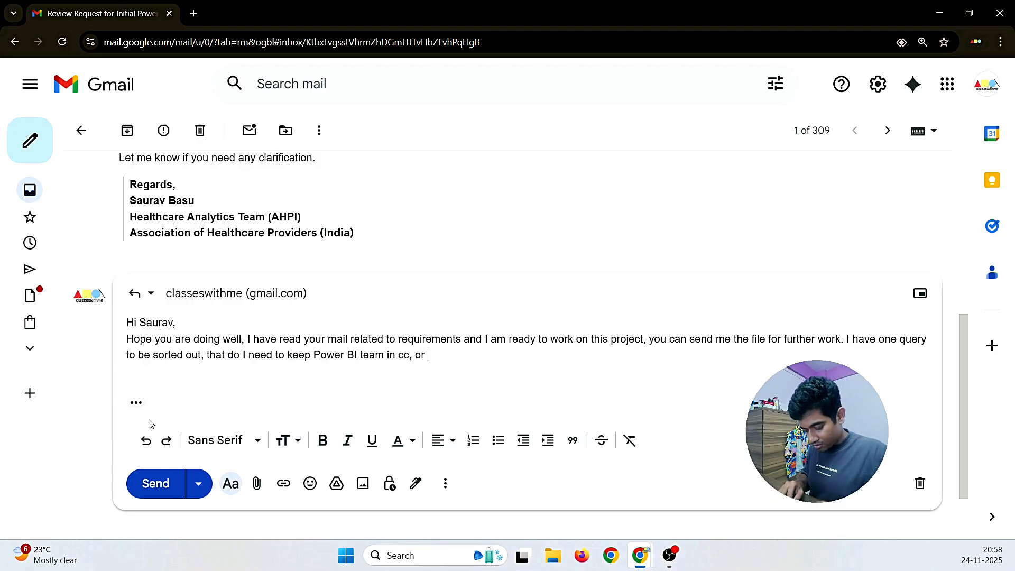
text(ju)
key(BackSpace)
key(BackSpace)
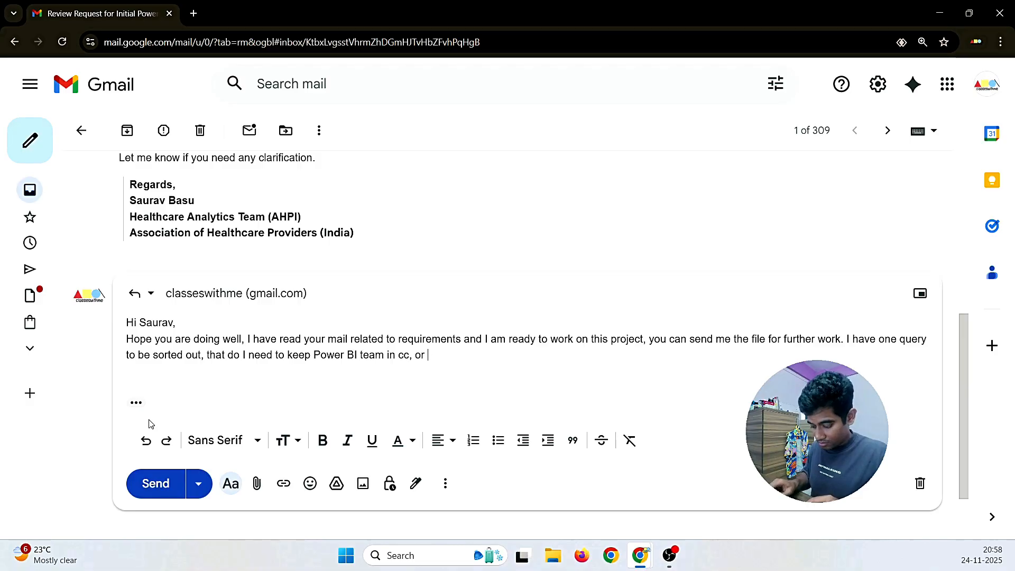
text(is it just I)
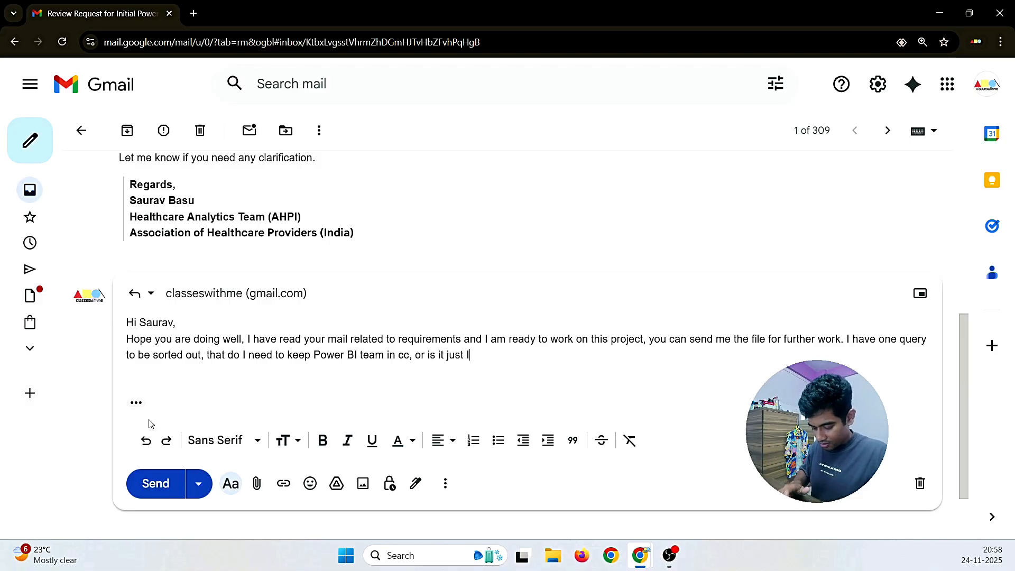
text( need to m)
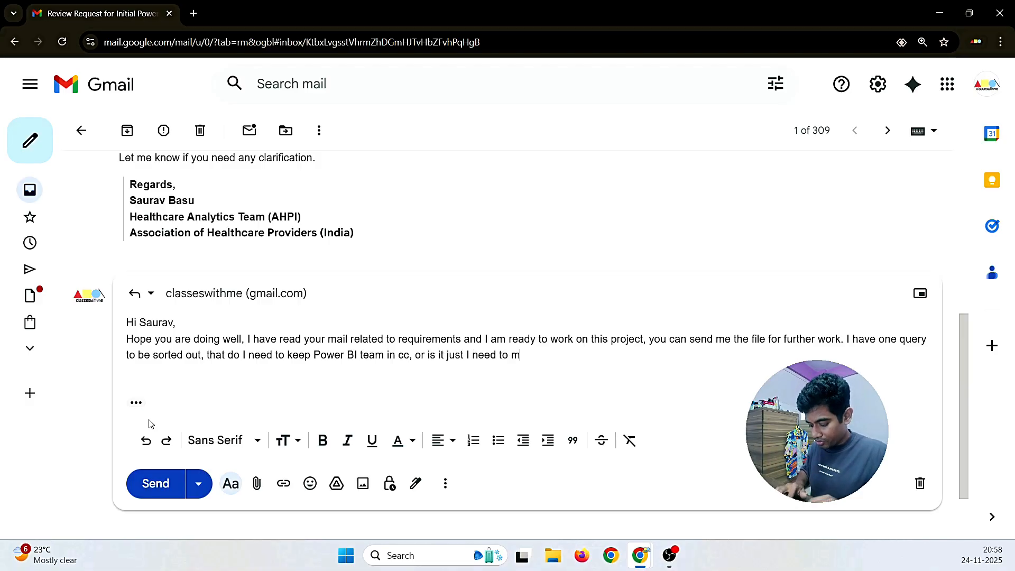
text(ail t)
text(yo)
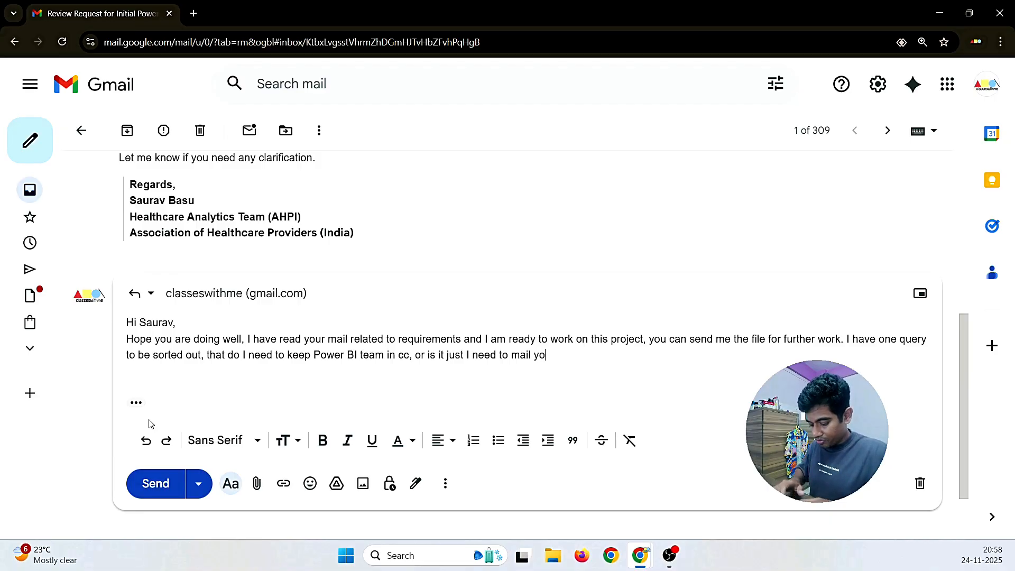
text(u a)
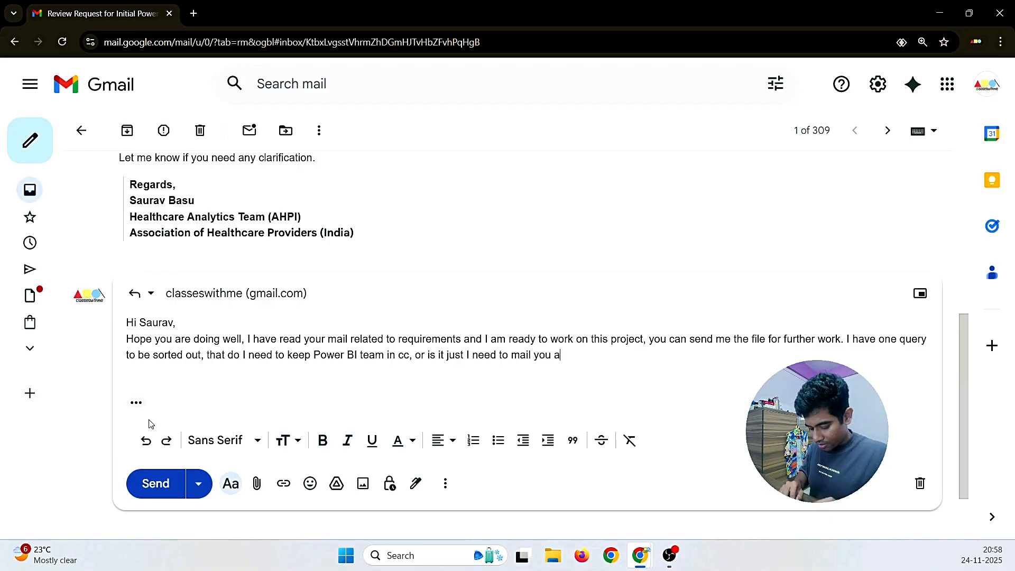
text(s a mu)
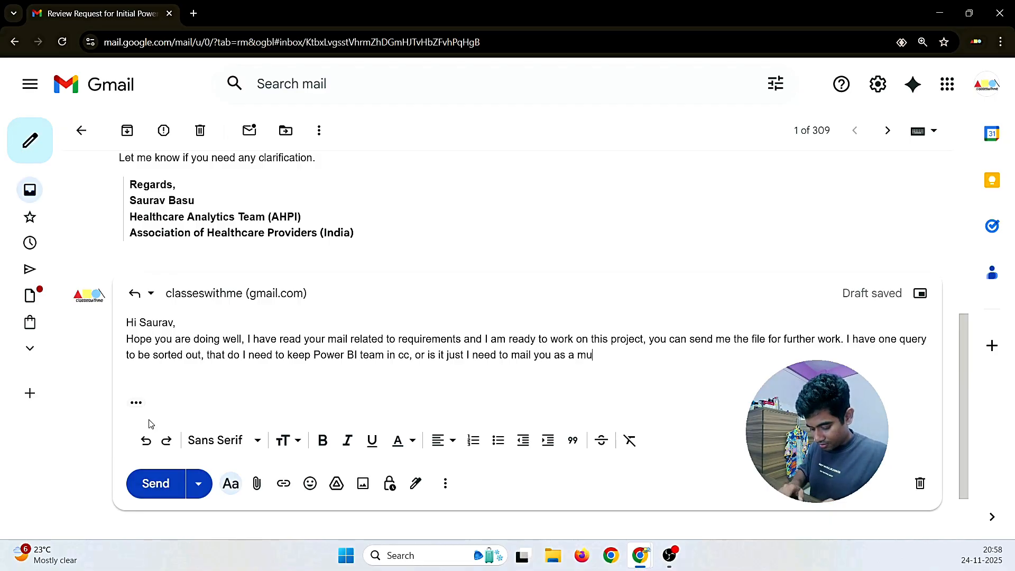
text(tual conn)
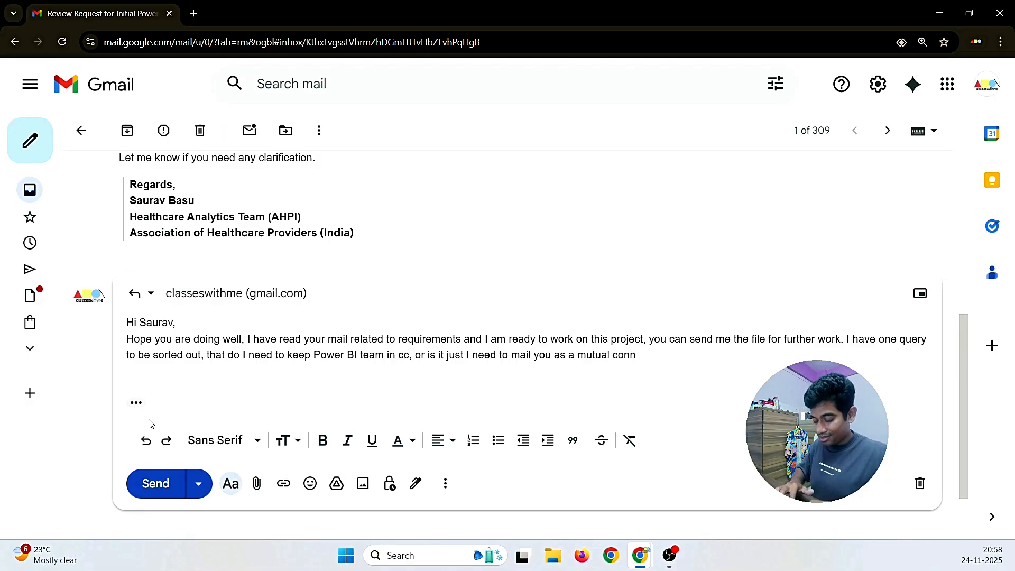
text(ection b)
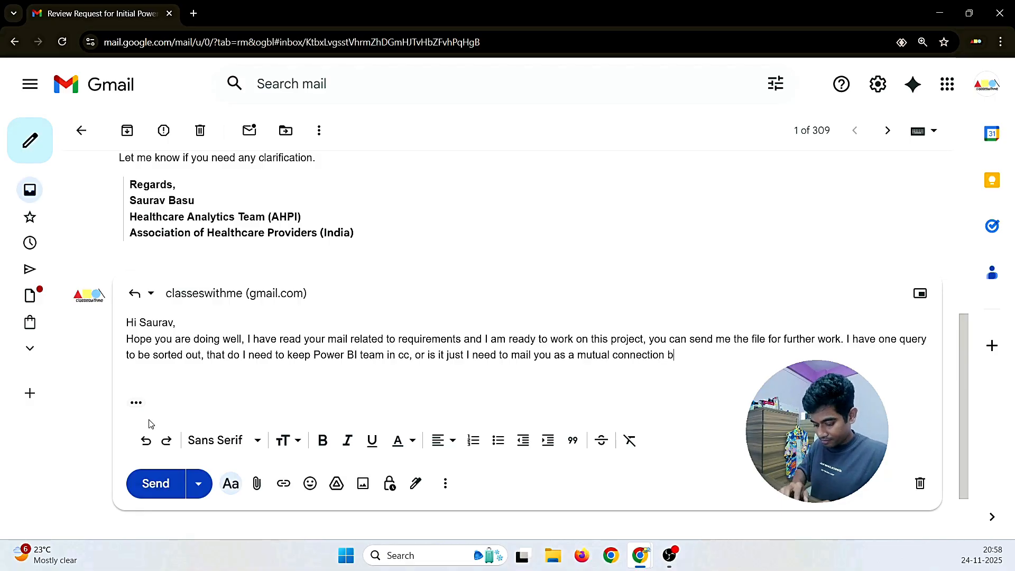
text(etween BI teams )
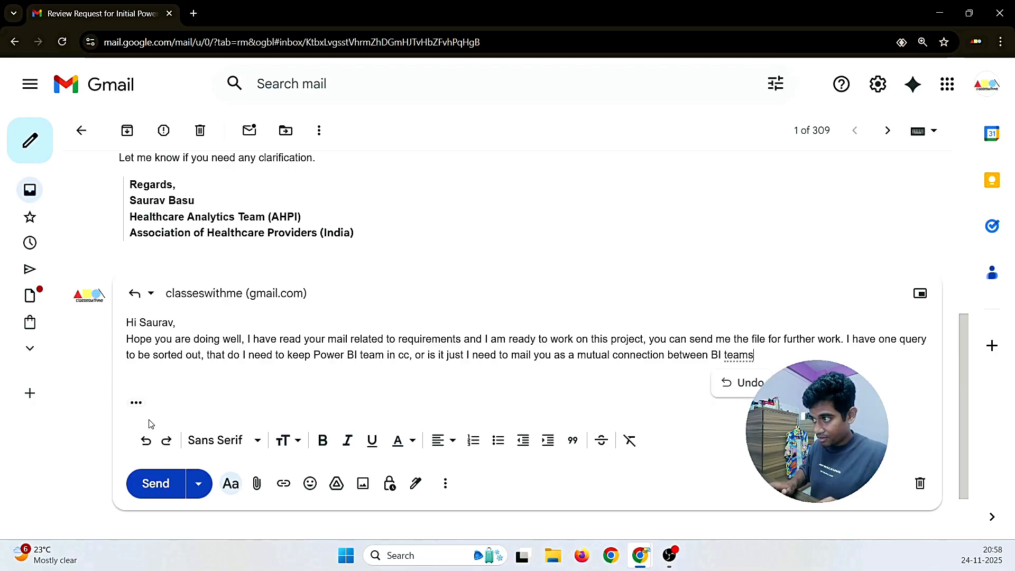
text(and )
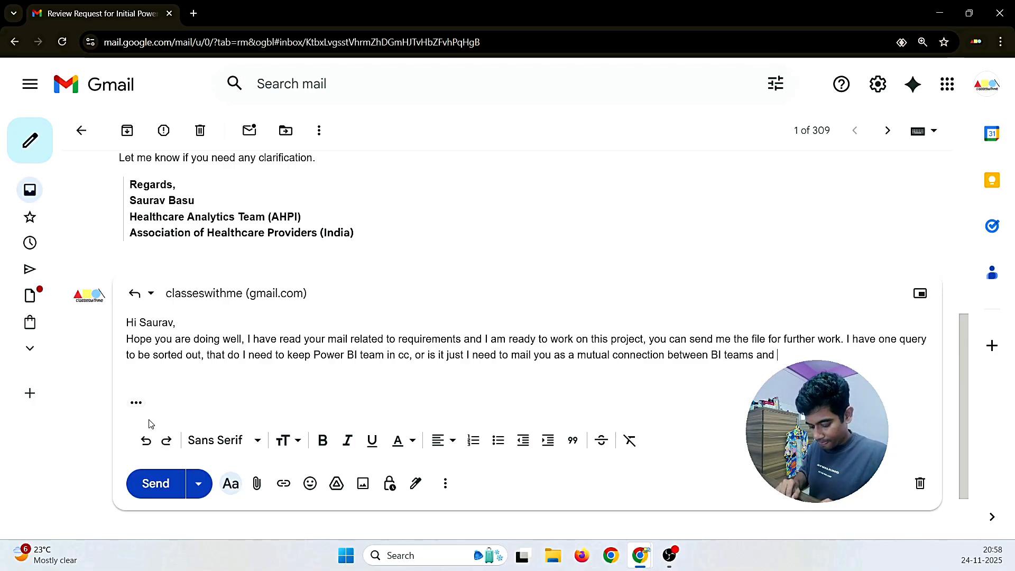
text(e)
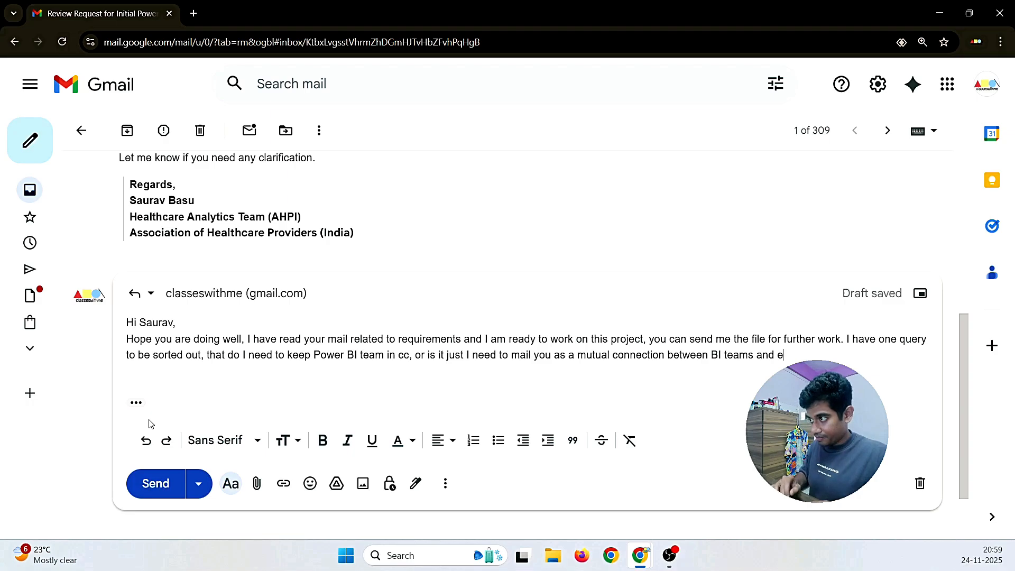
key(BackSpace)
text(me.)
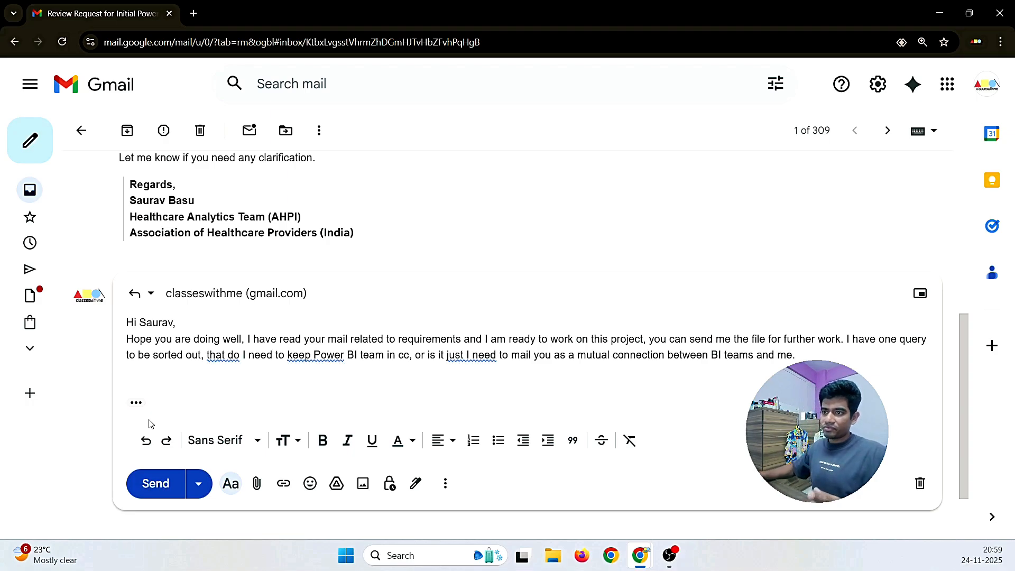
Step: Accept grammar fixes removing 'that' and adding 'the' before 'Power BI team'
click(221, 355)
click(212, 386)
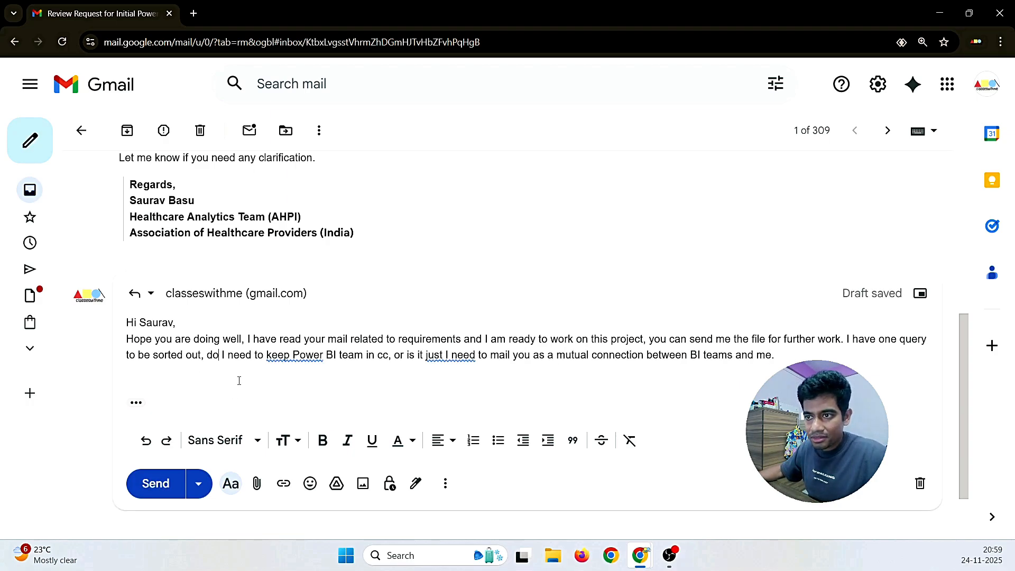
click(295, 353)
click(302, 391)
click(486, 358)
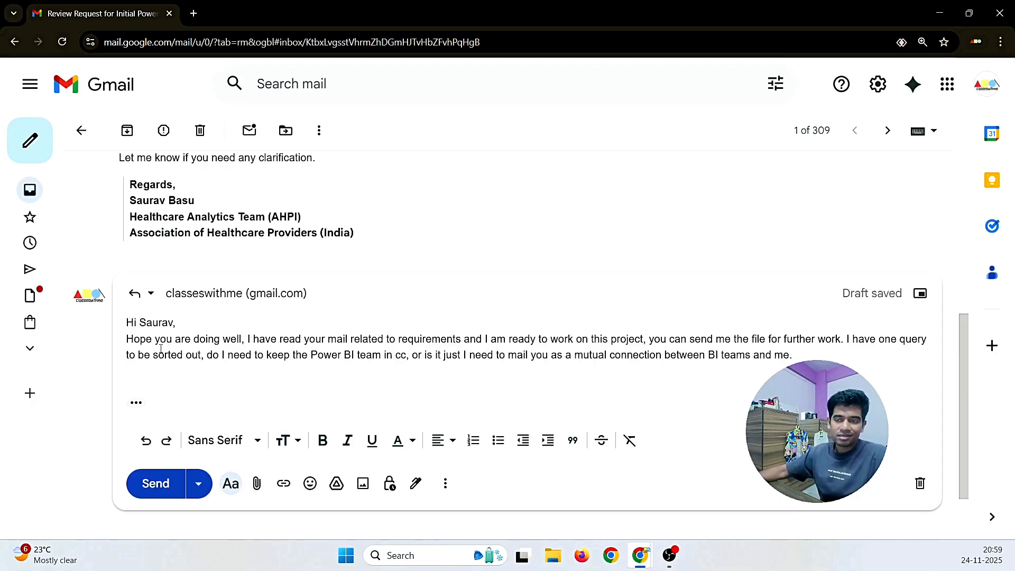
Step: Move 'I have read' to a new line and end 'Hope you are doing well.' with a full stop
click(247, 339)
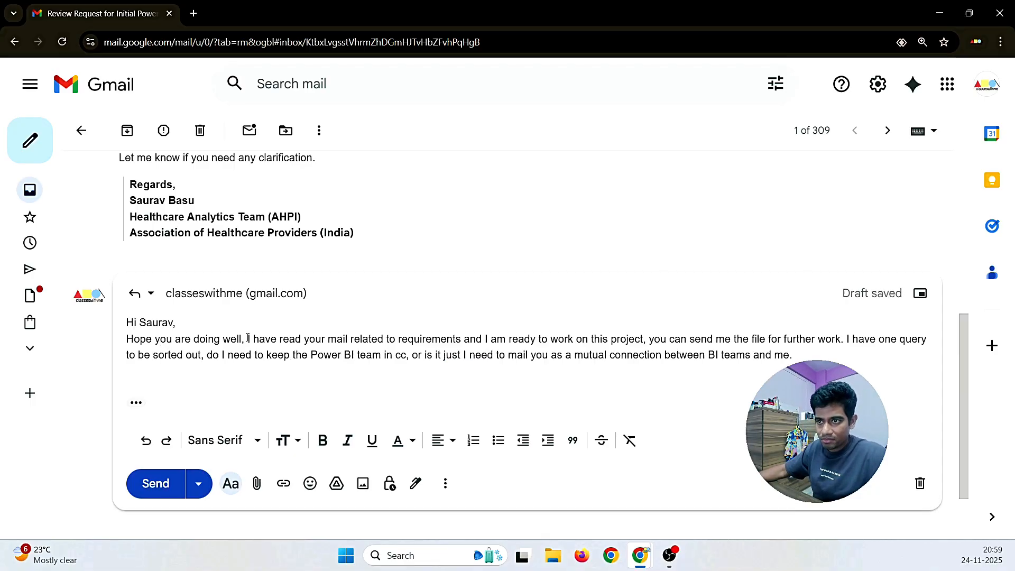
key(Return)
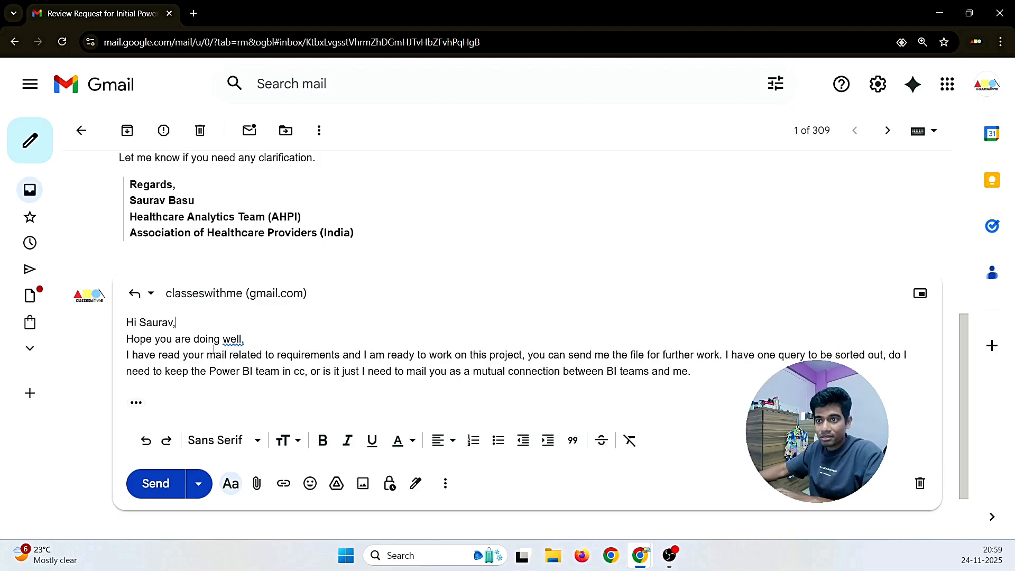
click(233, 339)
click(237, 368)
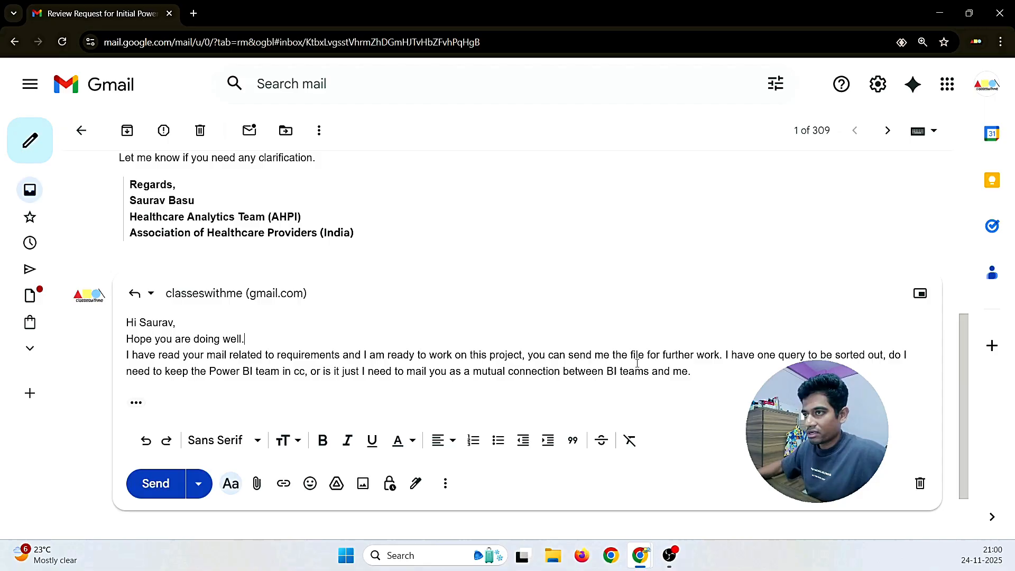
scroll(445, 378, up, 1)
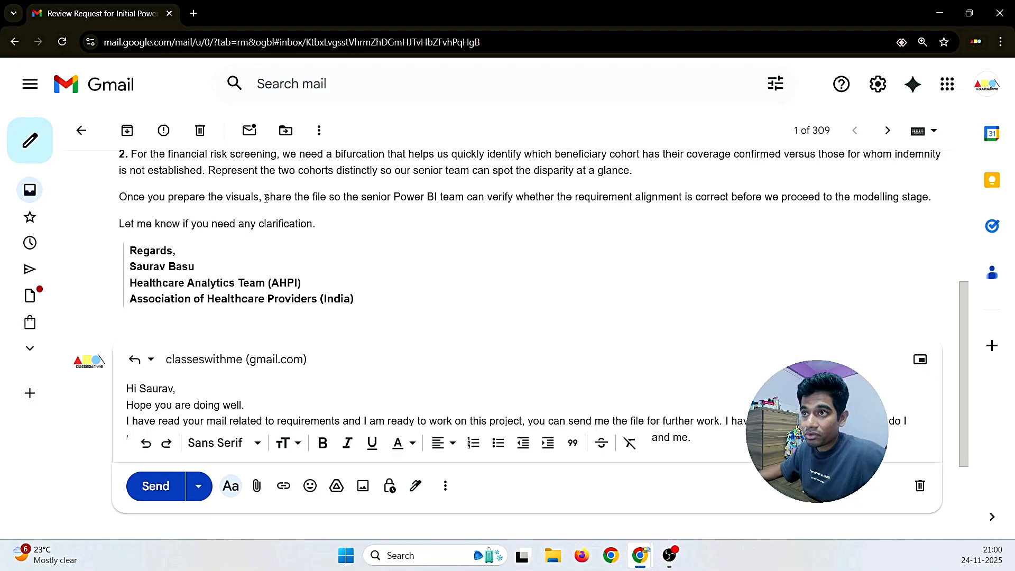
drag(264, 198, 465, 200)
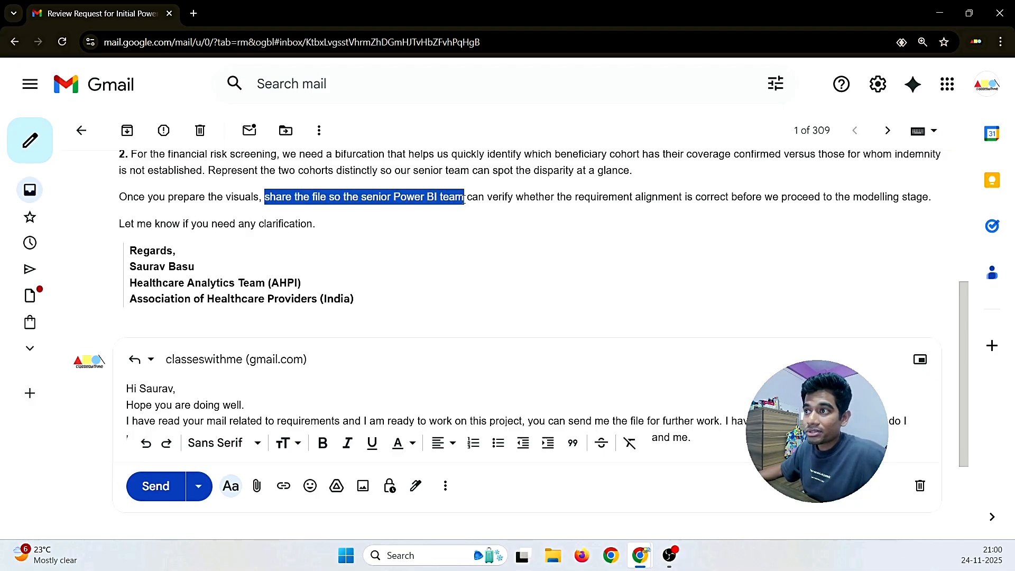
scroll(349, 261, down, 2)
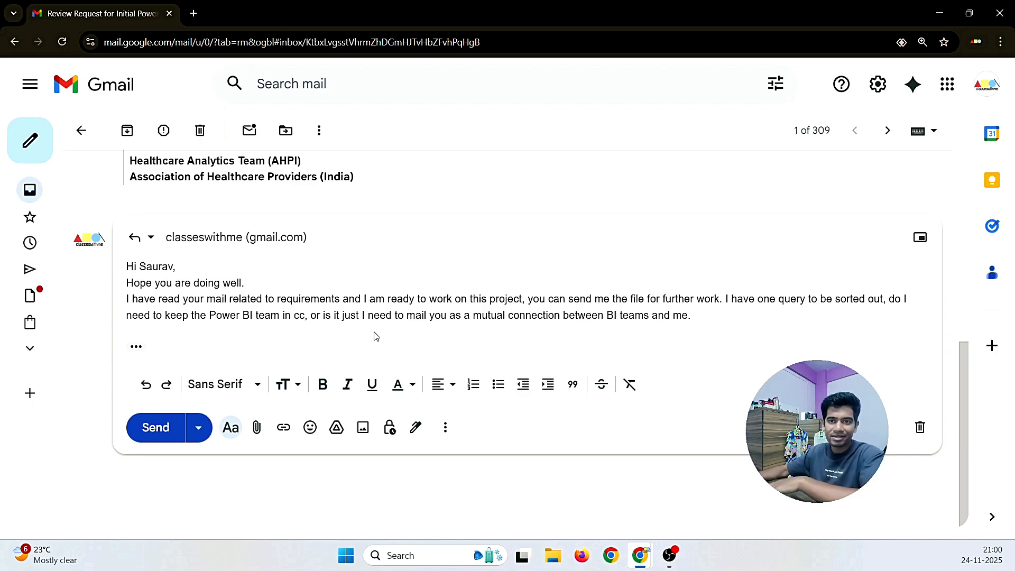
scroll(294, 272, up, 1)
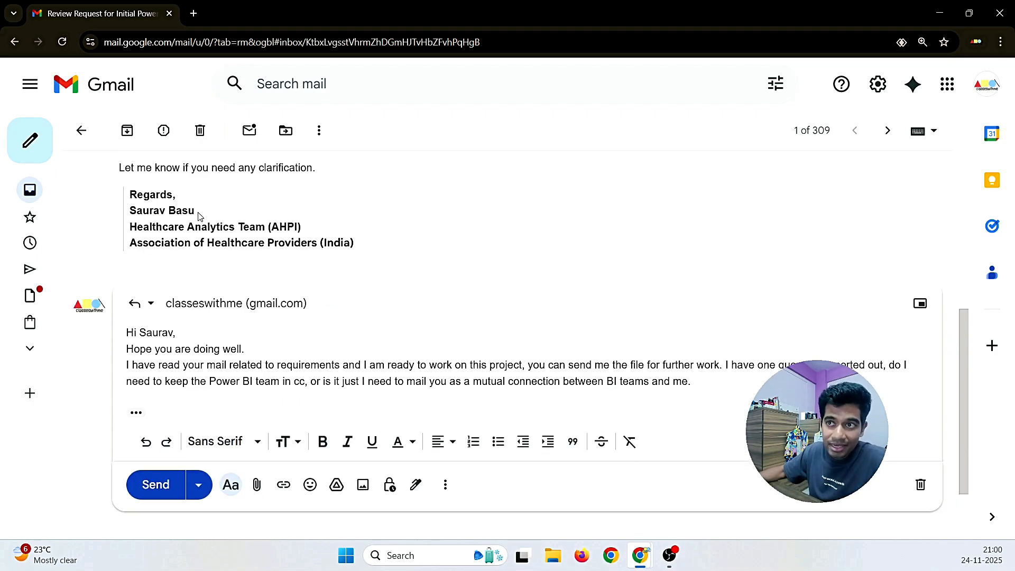
mouse_move(196, 211)
mouse_down()
mouse_move(129, 210)
mouse_move(202, 214)
mouse_up()
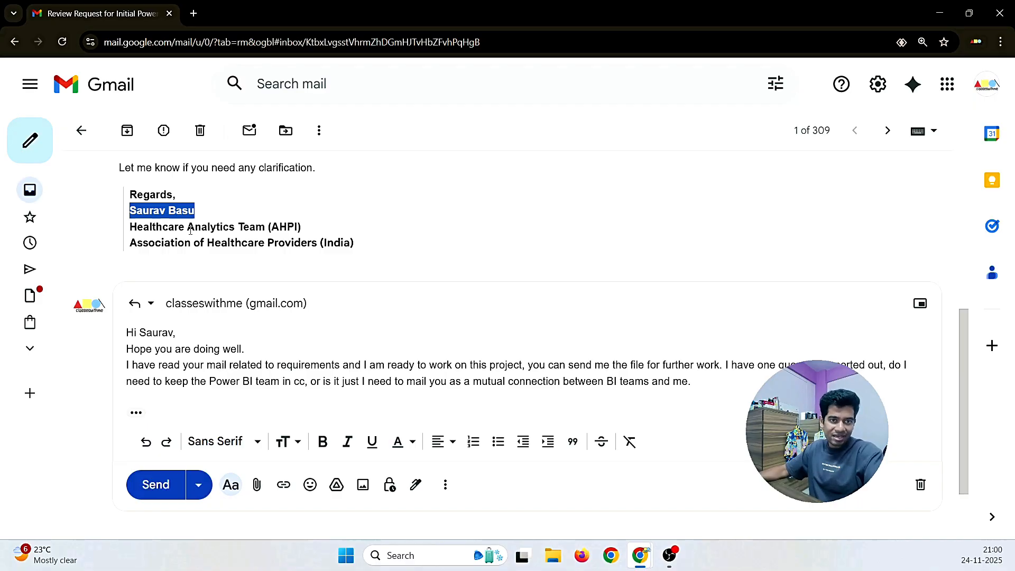
drag(195, 211, 129, 211)
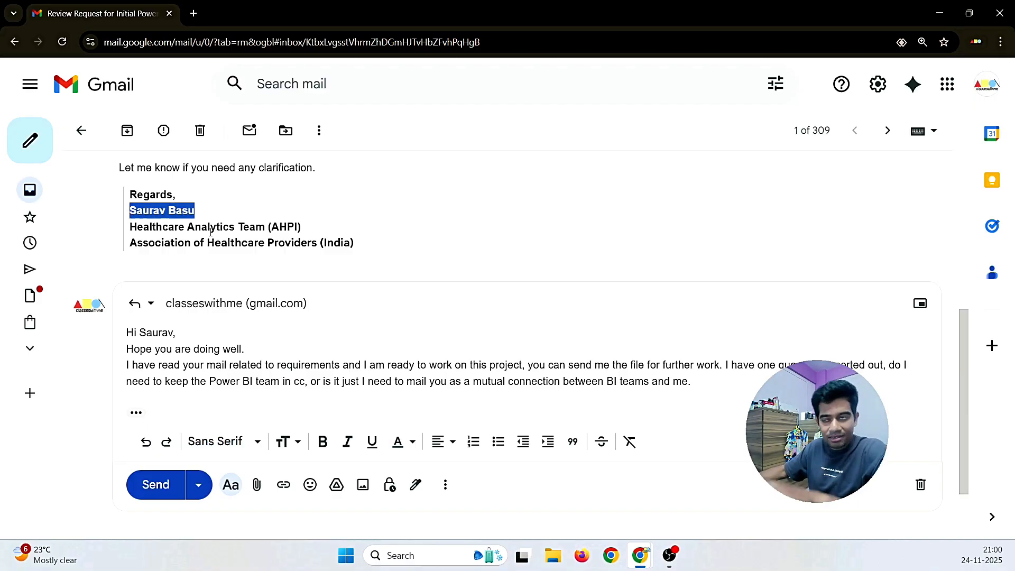
scroll(438, 336, down, 1)
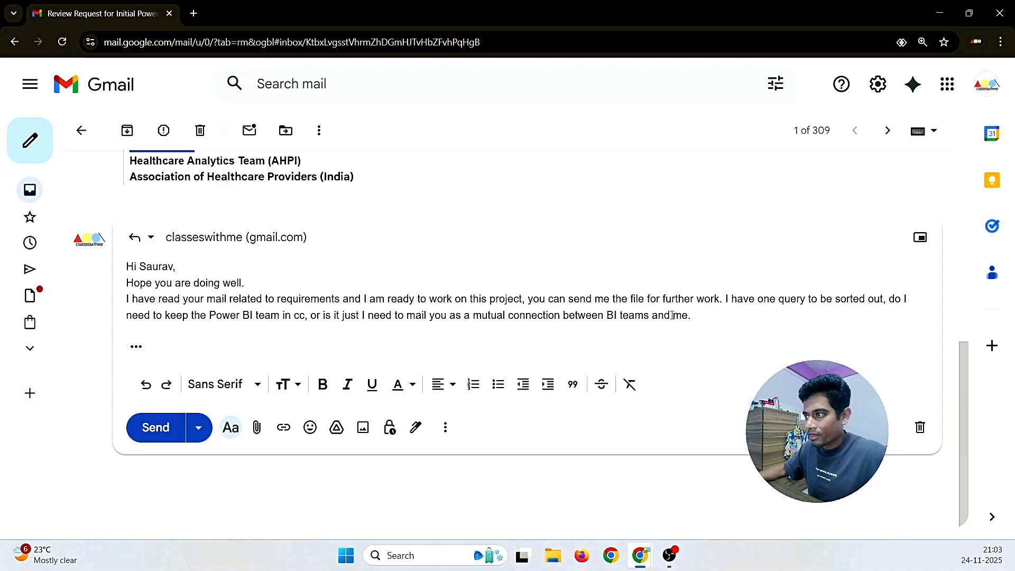
Step: Add a sign-off of 'Regards,' followed by the sender's name, 'DA' and 'Freelance' lines
click(696, 316)
key(Return)
key(Return)
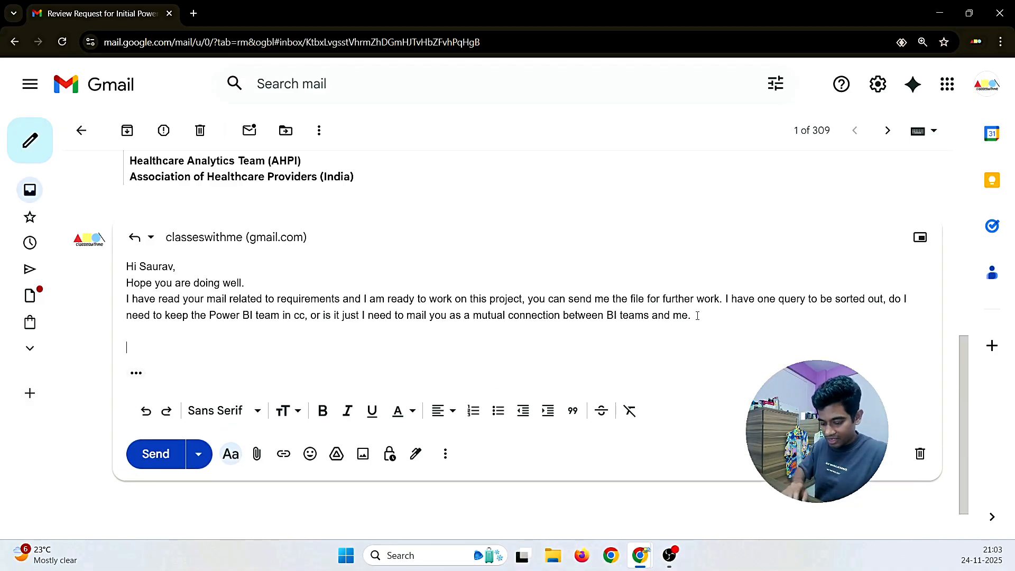
text(reahgrds)
key(BackSpace)
key(BackSpace)
key(BackSpace)
key(BackSpace)
key(BackSpace)
key(BackSpace)
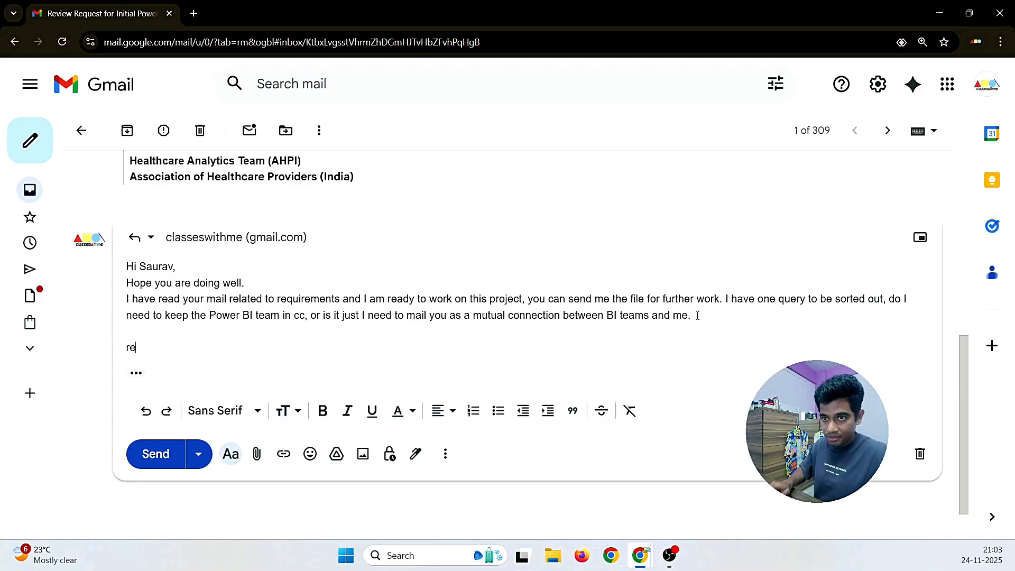
key(BackSpace)
key(BackSpace)
text(Regards)
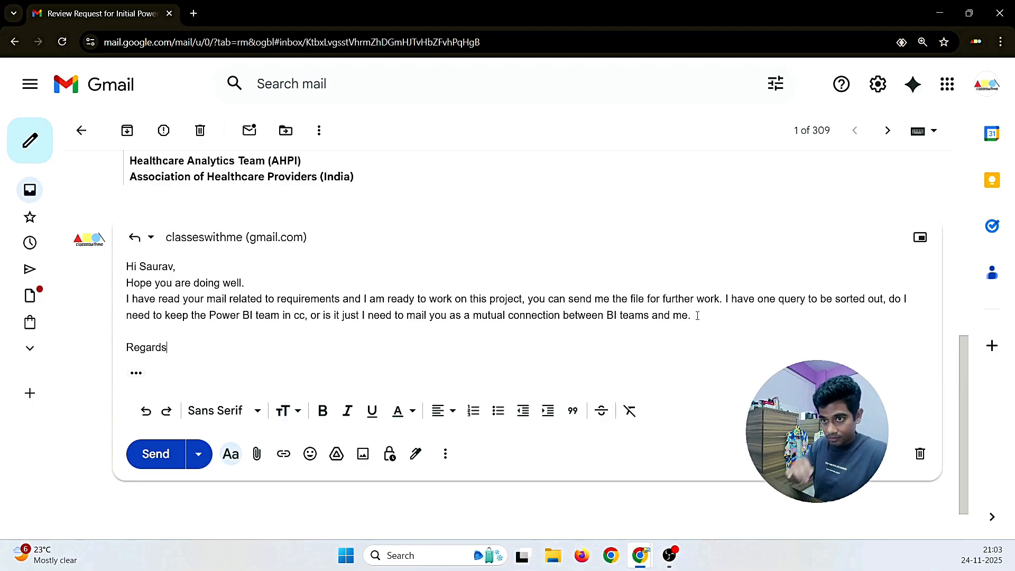
text(,)
key(Return)
text(Shubham)
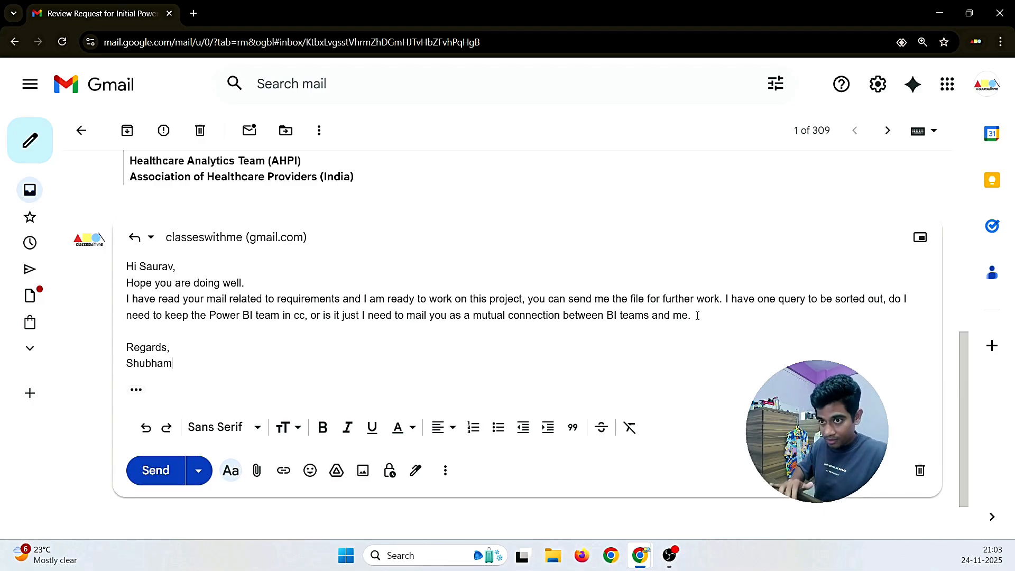
key(Return)
text(DA)
key(Return)
text(F)
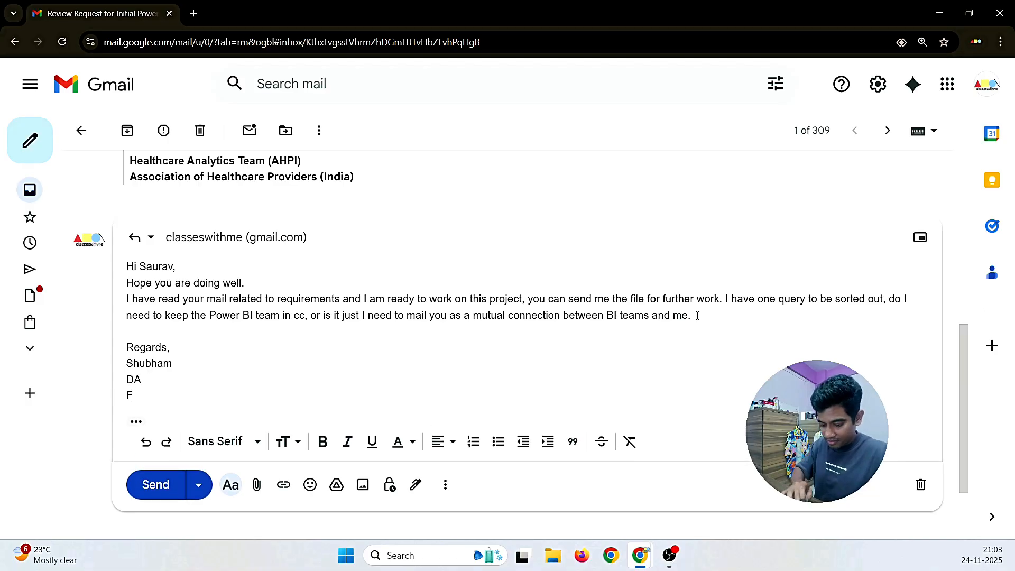
text(reelance)
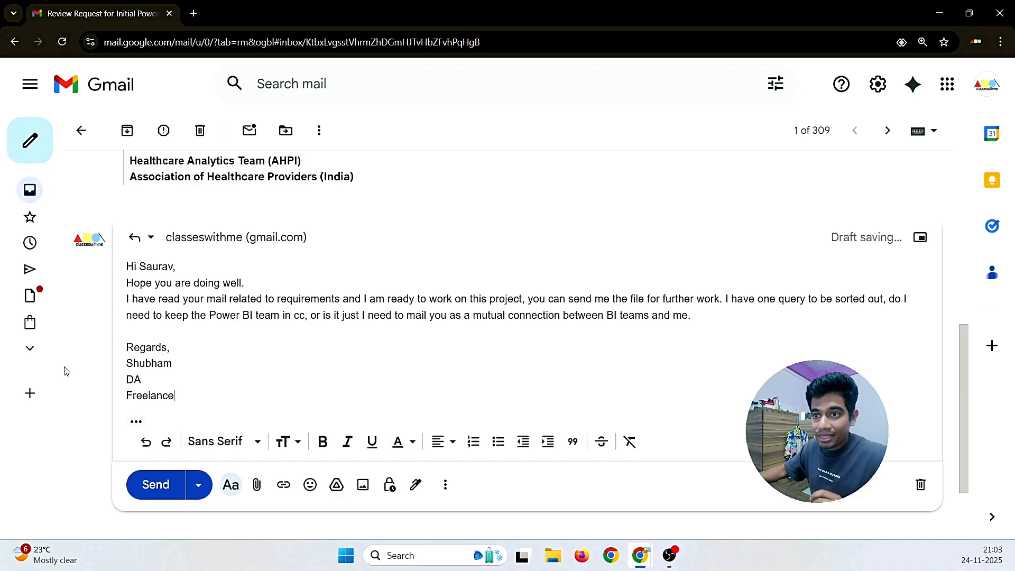
Step: Make the sign-off bold and quote-indented, and add a blank line after the greeting
drag(175, 396, 126, 344)
click(322, 442)
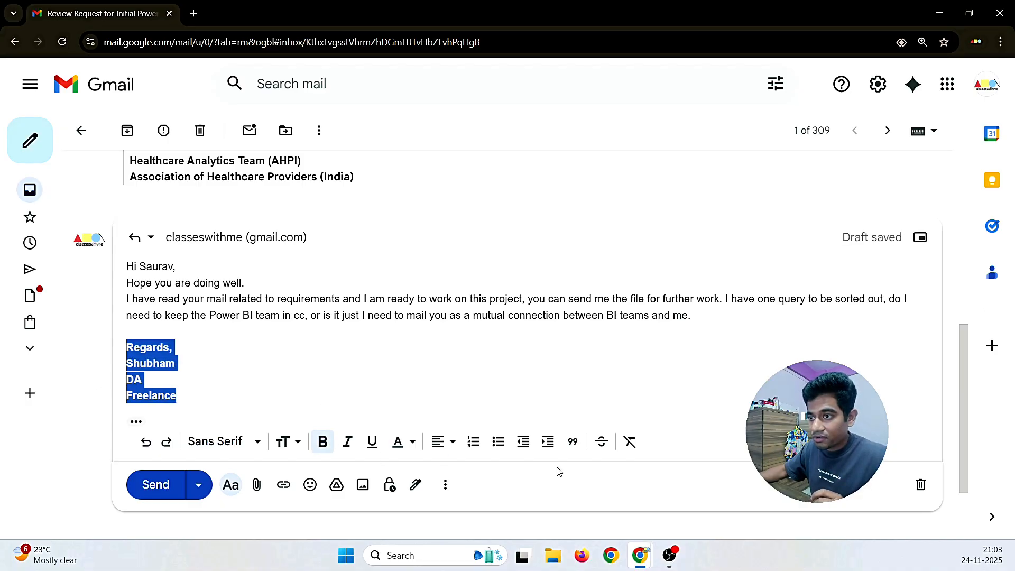
click(572, 442)
click(212, 268)
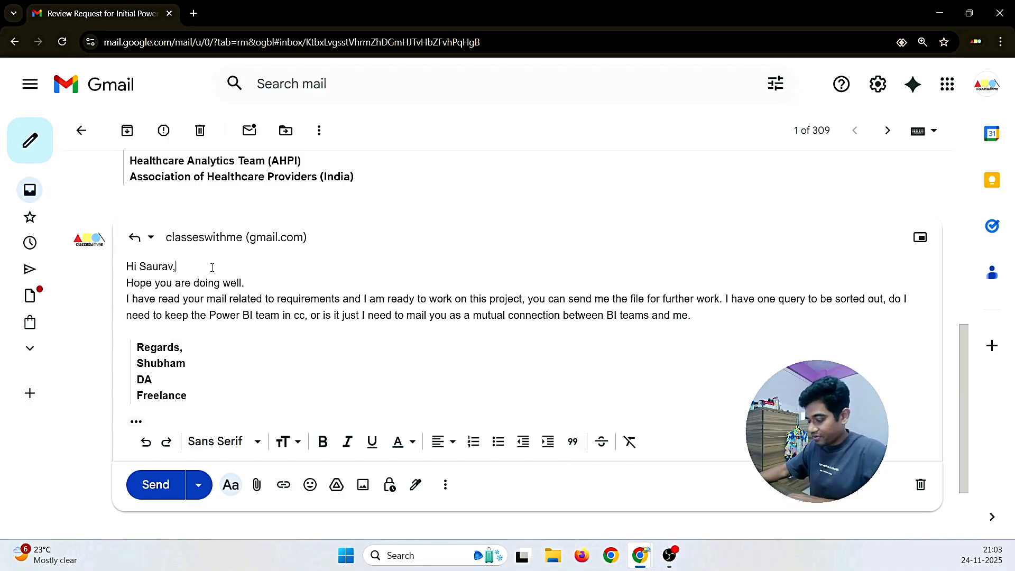
key(Return)
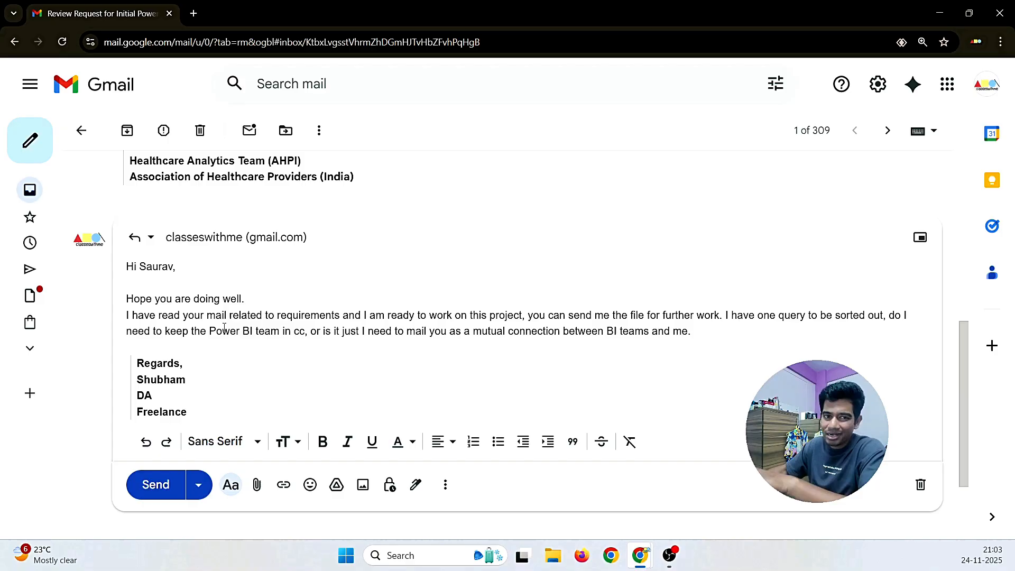
Step: Send the drafted reply
click(149, 493)
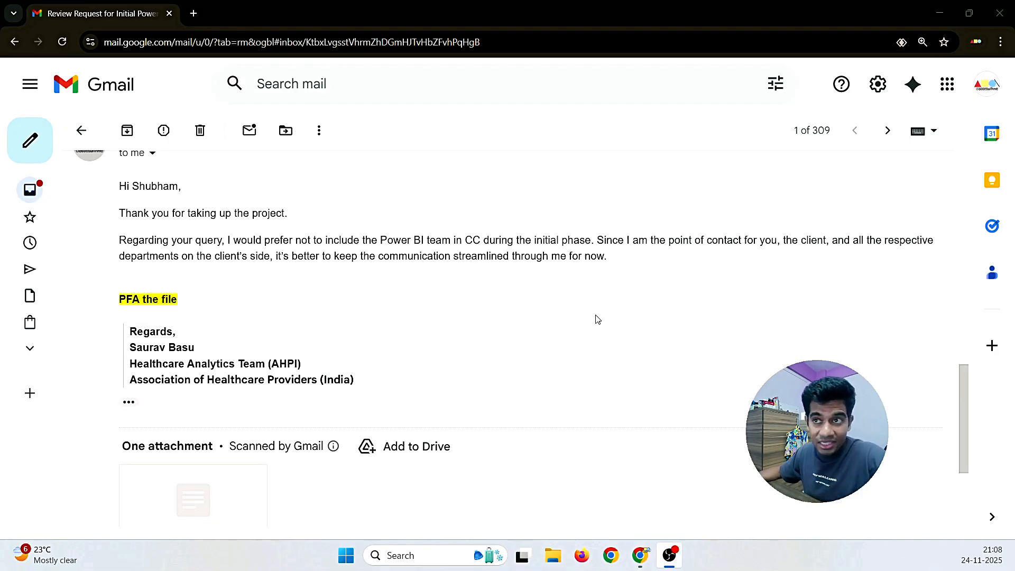
scroll(348, 333, down, 1)
mouse_move(209, 451)
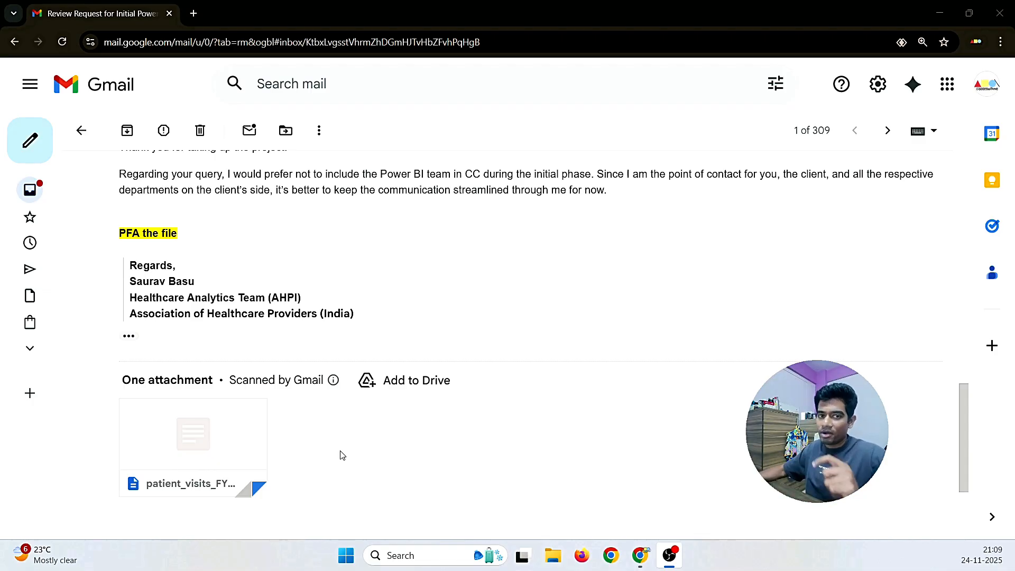
scroll(351, 447, up, 1)
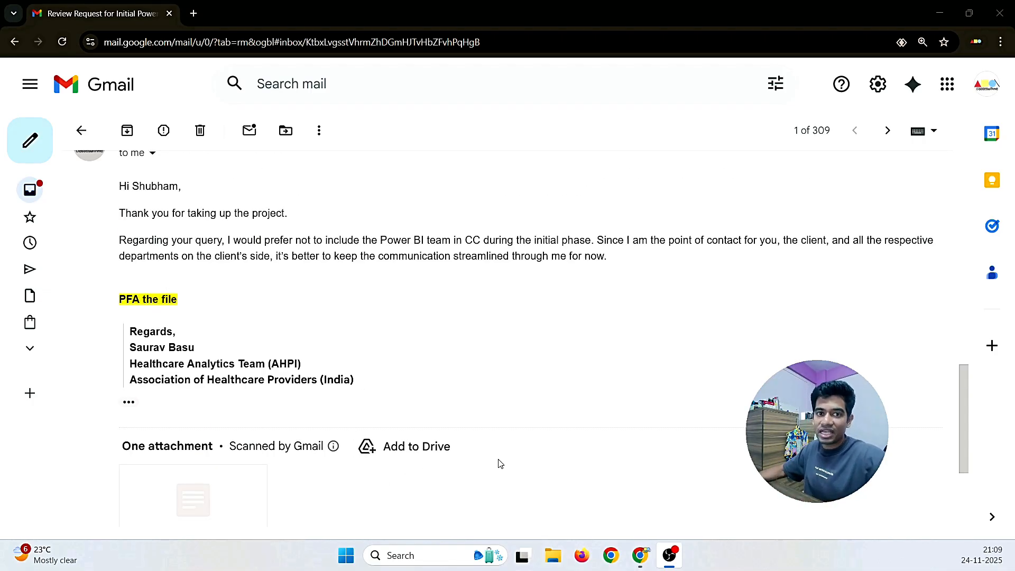
scroll(300, 365, up, 1)
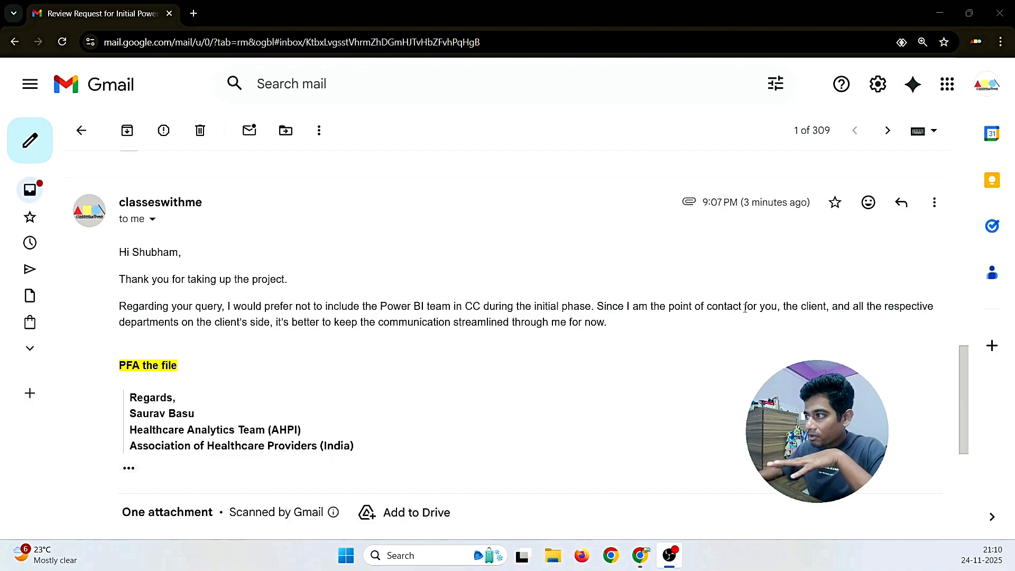
drag(745, 307, 825, 308)
scroll(781, 350, down, 1)
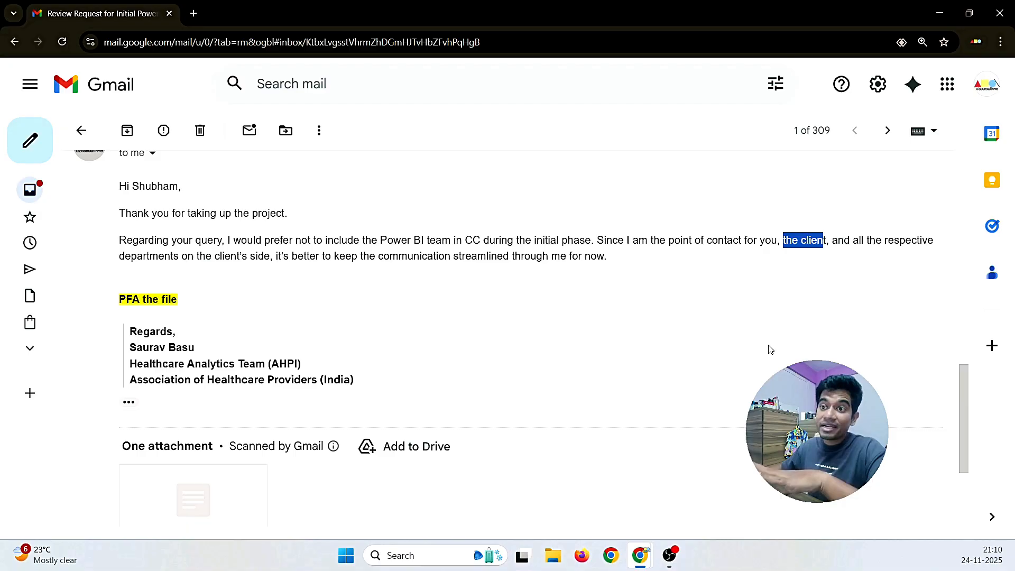
scroll(770, 349, down, 1)
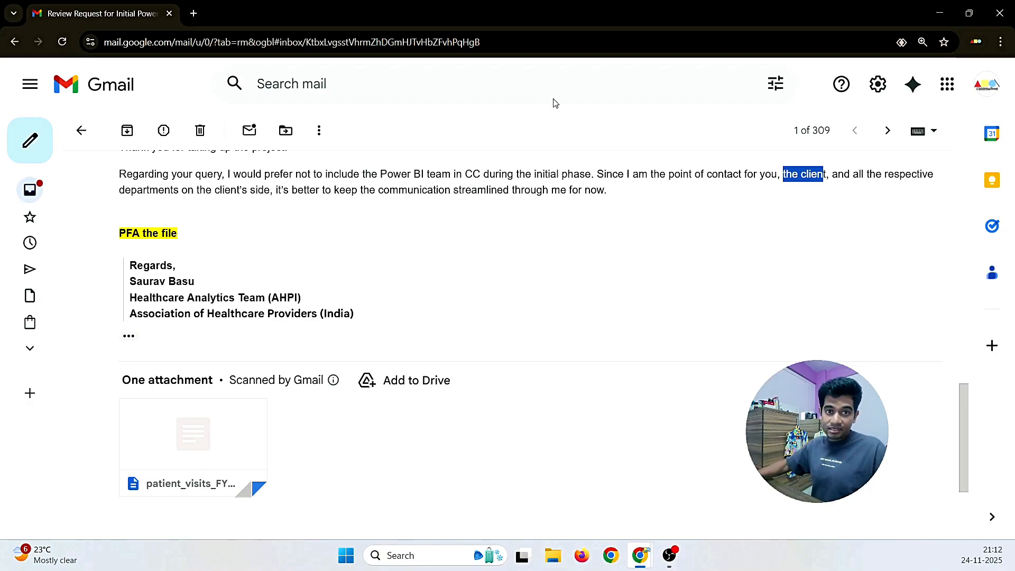
scroll(249, 343, down, 1)
mouse_move(205, 369)
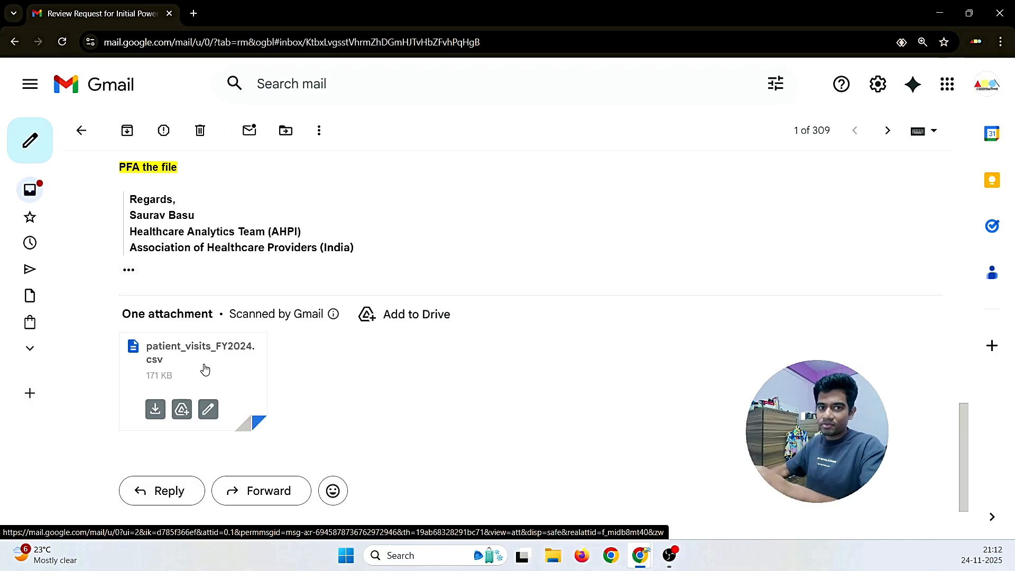
click(205, 367)
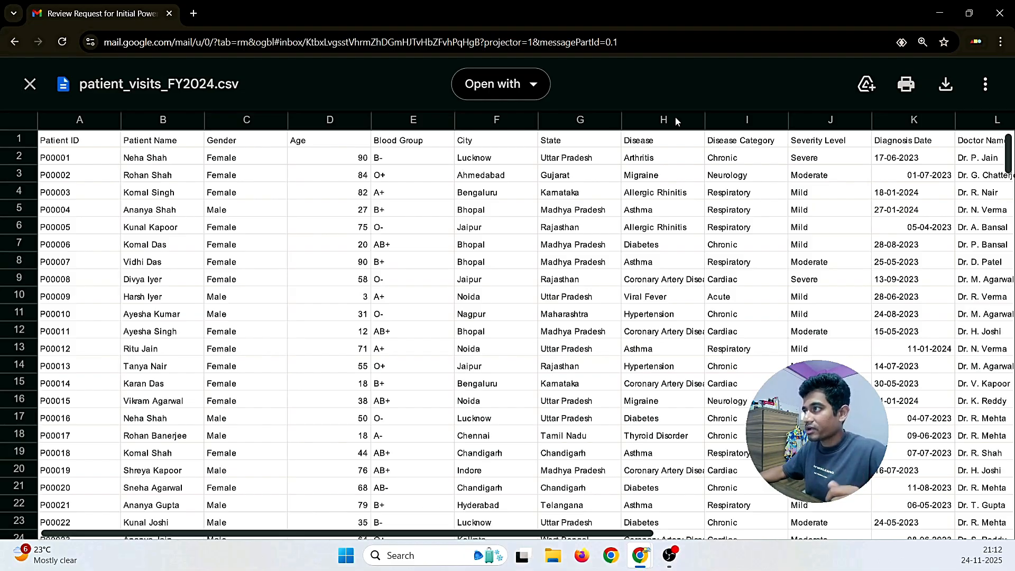
click(734, 139)
click(651, 144)
click(745, 141)
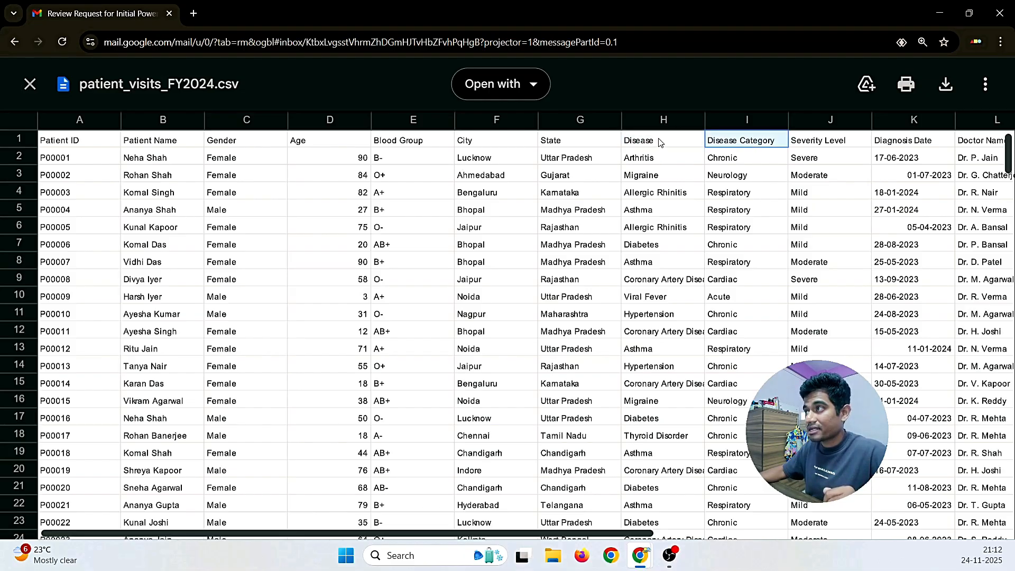
click(661, 141)
click(735, 141)
click(667, 141)
click(75, 143)
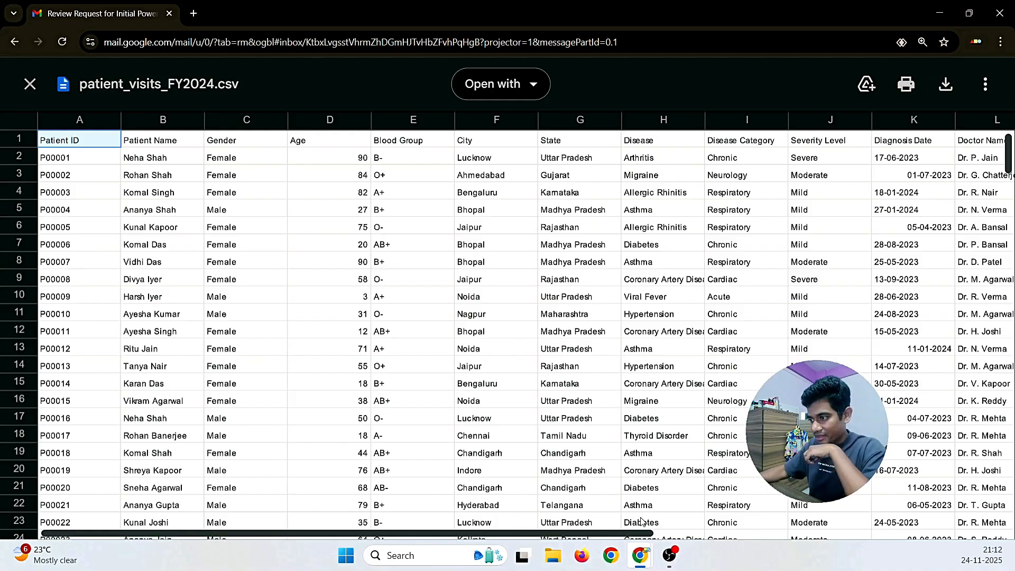
click(30, 84)
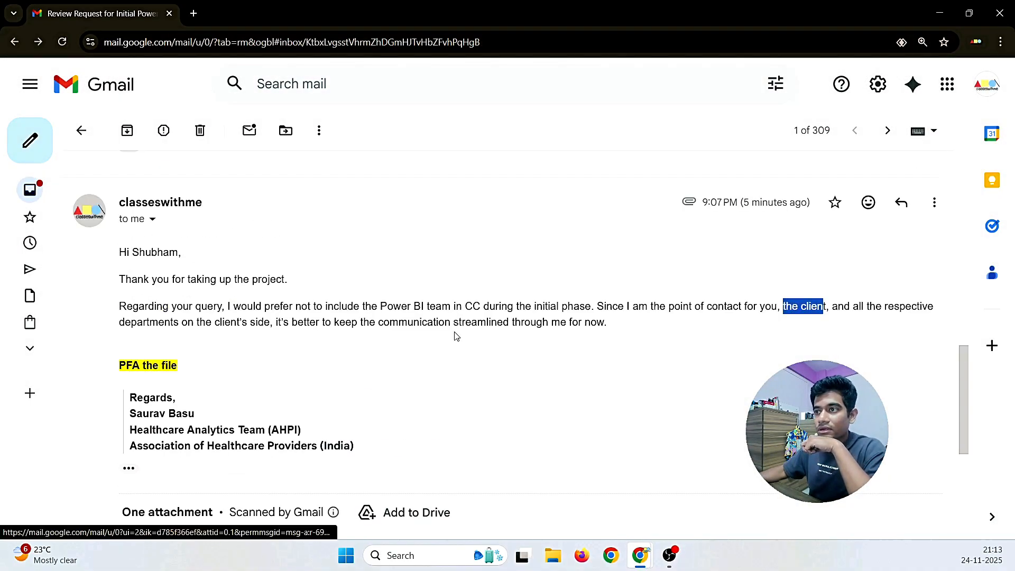
Step: Reread the request above, then preview the patient_visits_FY2024.csv attachment
scroll(457, 336, up, 15)
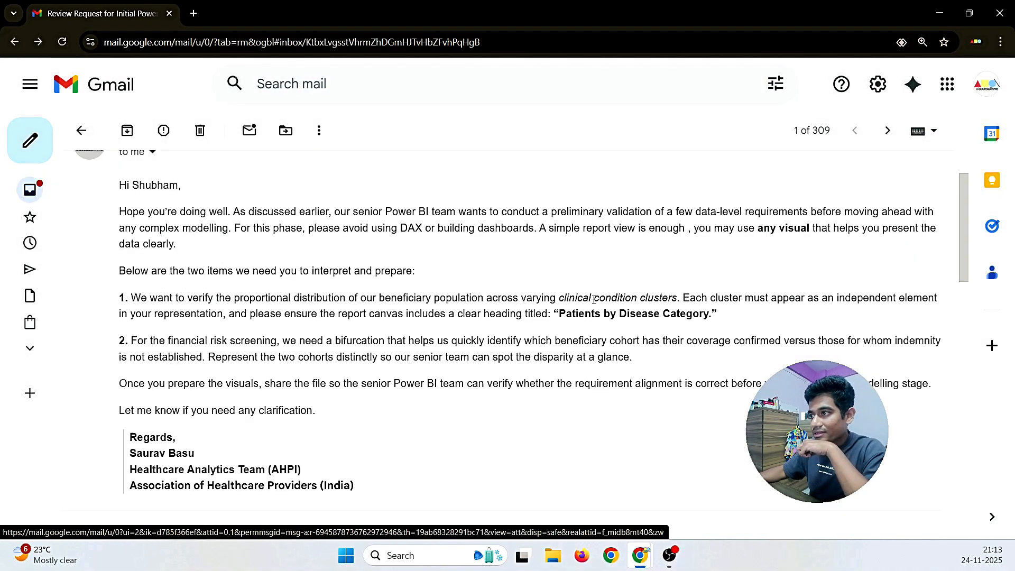
scroll(595, 299, up, 1)
drag(557, 364, 669, 365)
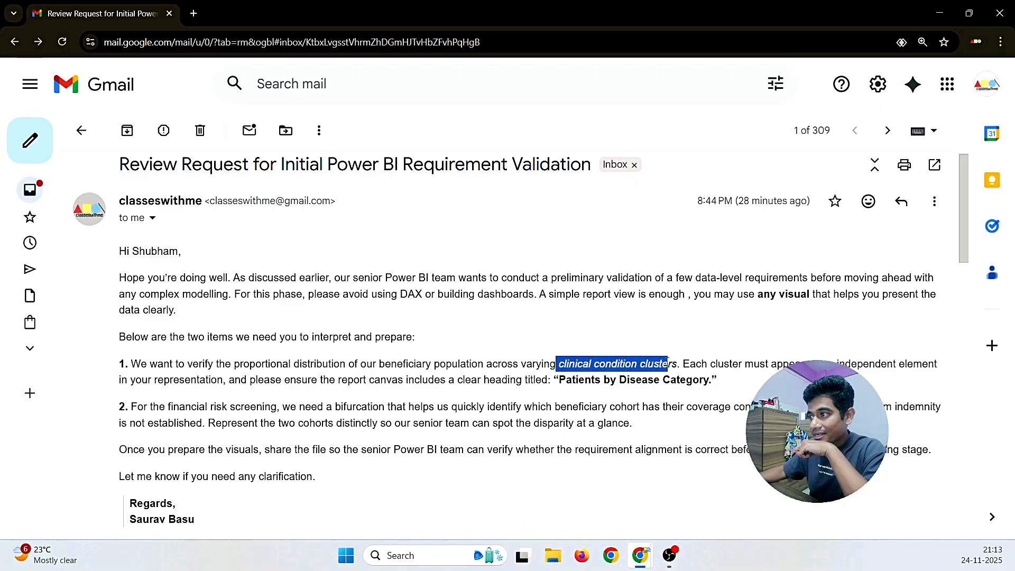
scroll(397, 373, down, 15)
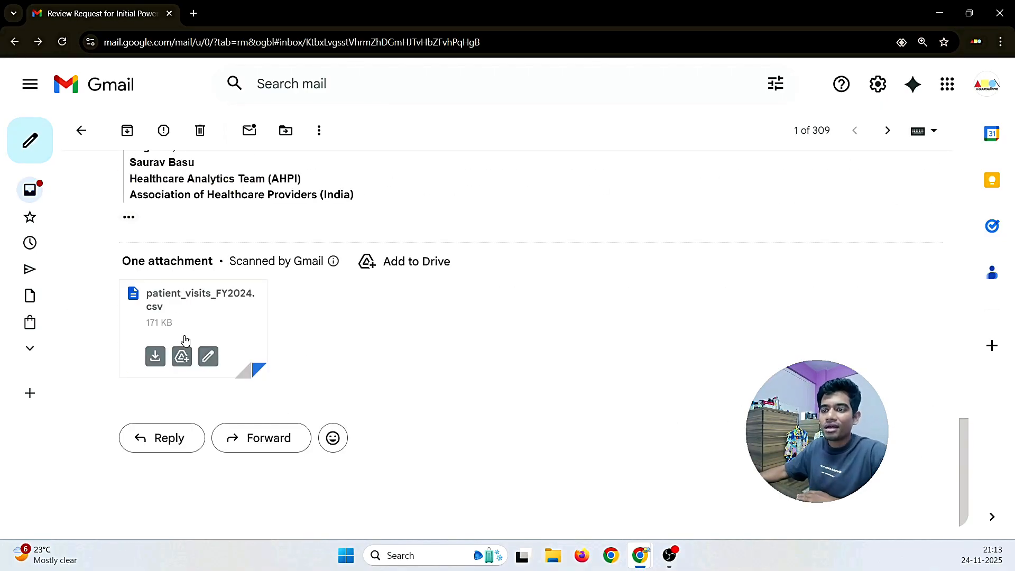
click(178, 305)
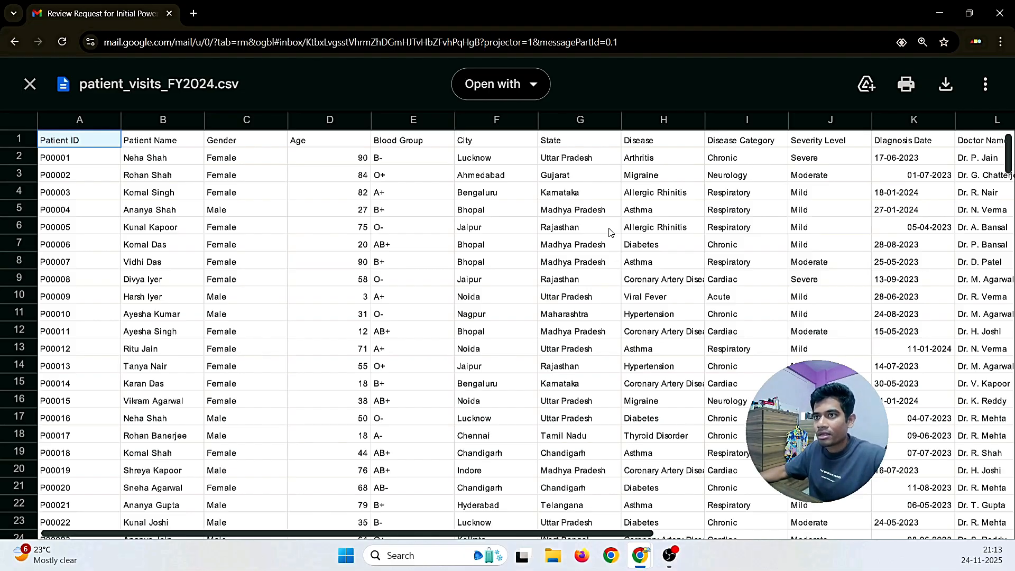
Step: Scroll right to the Insurance column, then close the CSV preview and return to the request
scroll(611, 233, right, 5)
scroll(608, 233, right, 5)
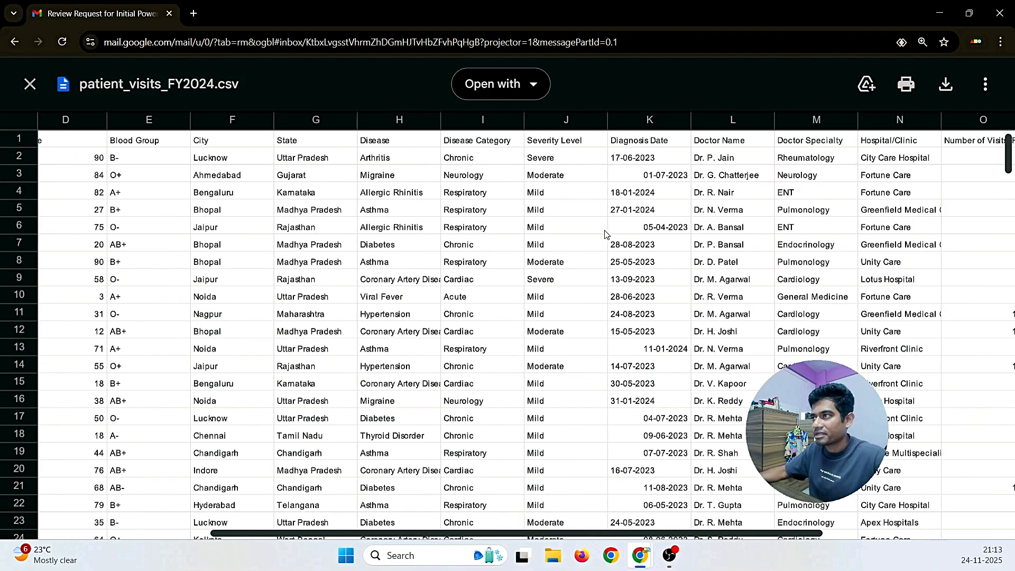
scroll(607, 233, right, 1)
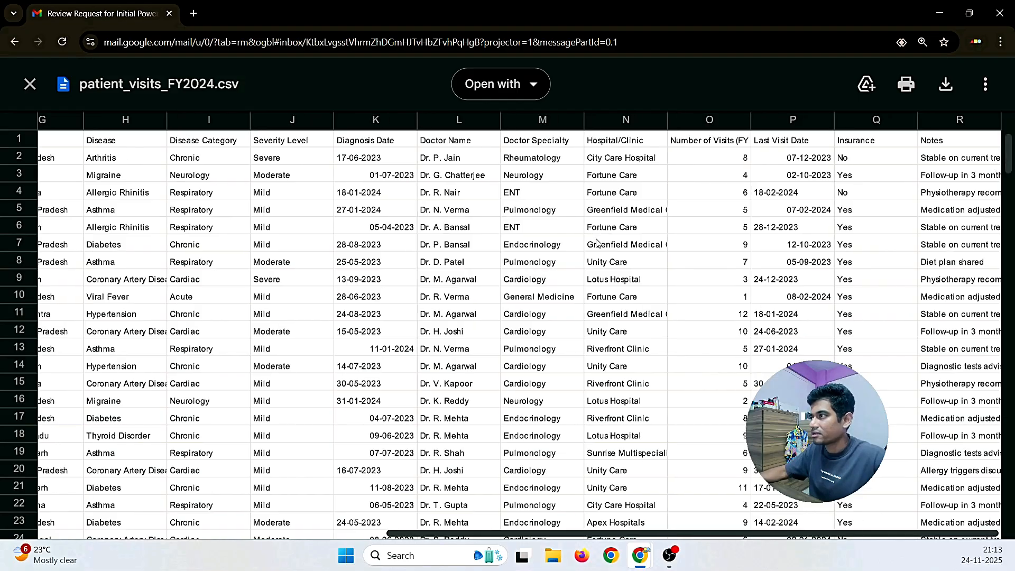
click(848, 143)
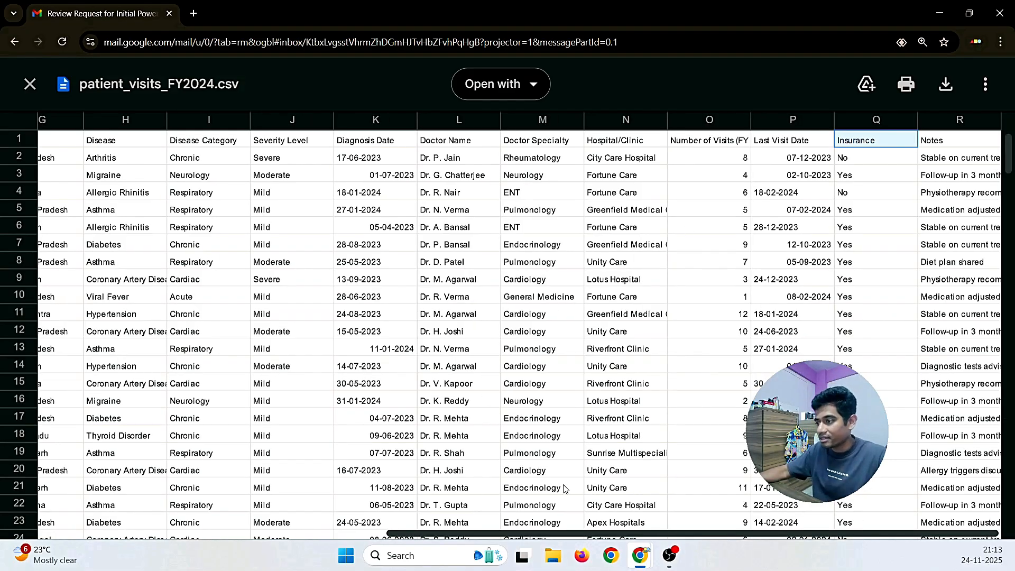
click(29, 84)
scroll(445, 347, up, 15)
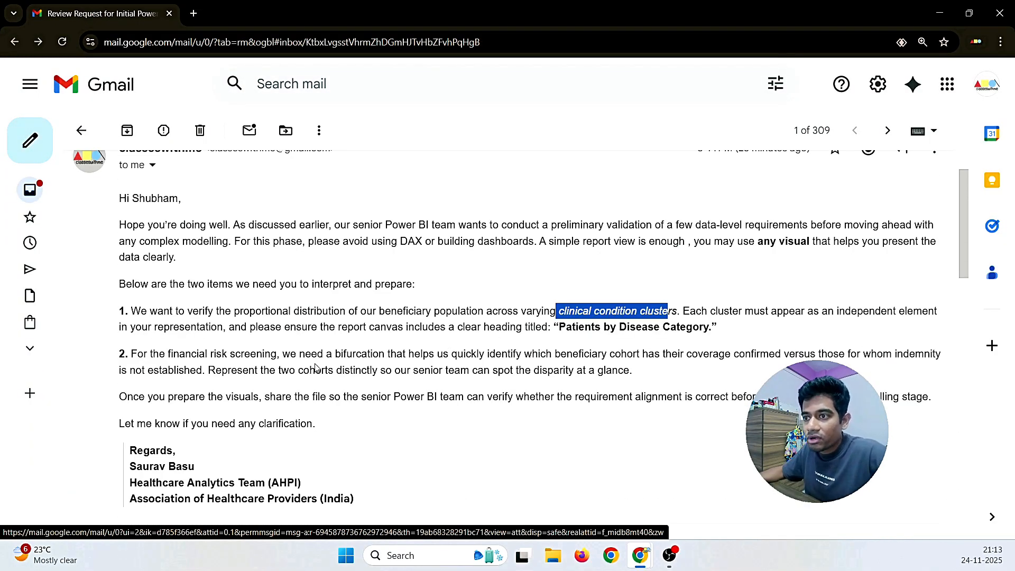
Step: Highlight the confirmed-coverage phrase in item 2, then reopen the patient_visits_FY2024.csv preview
drag(552, 355, 774, 360)
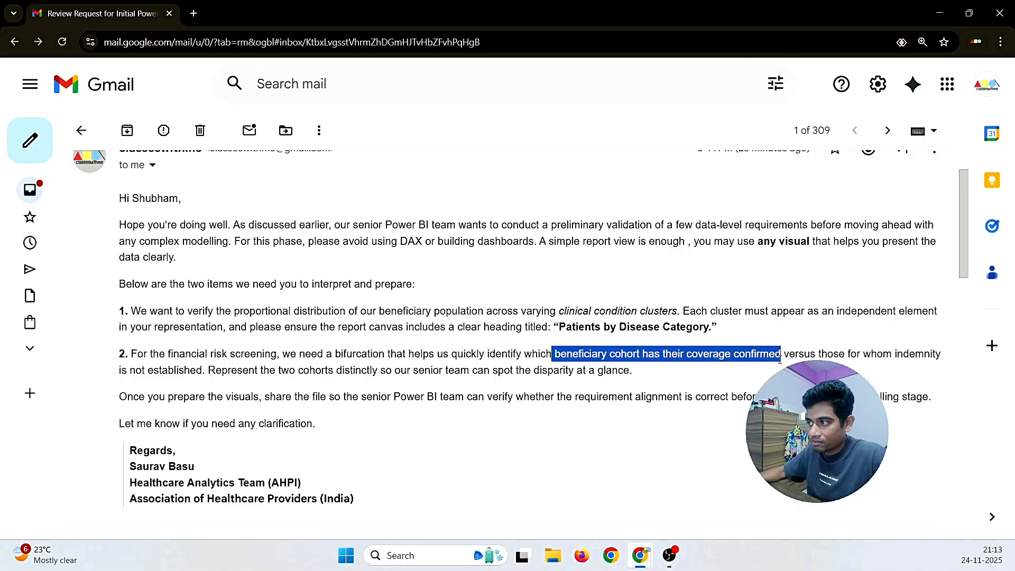
scroll(259, 386, down, 10)
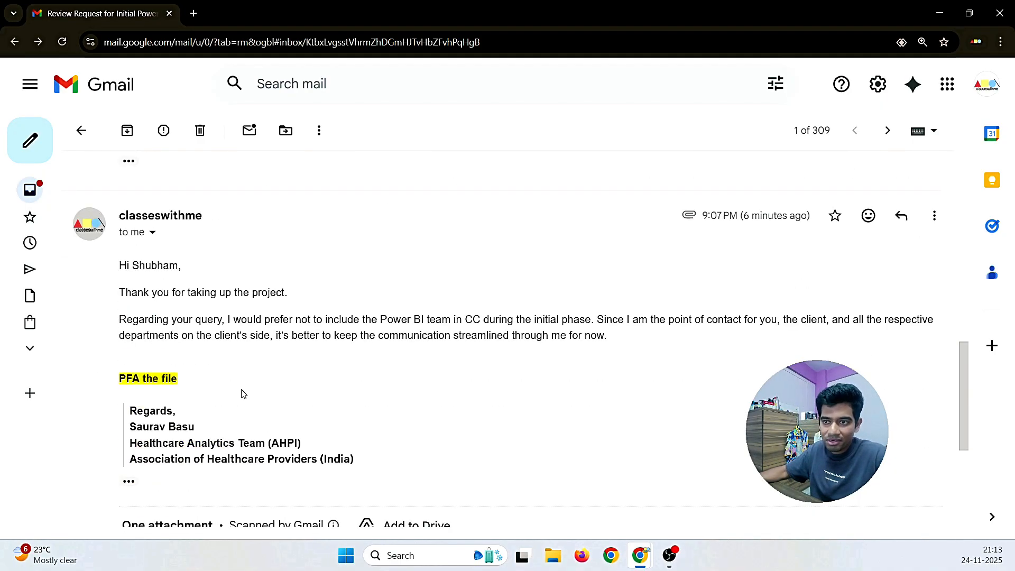
scroll(243, 394, down, 5)
click(193, 329)
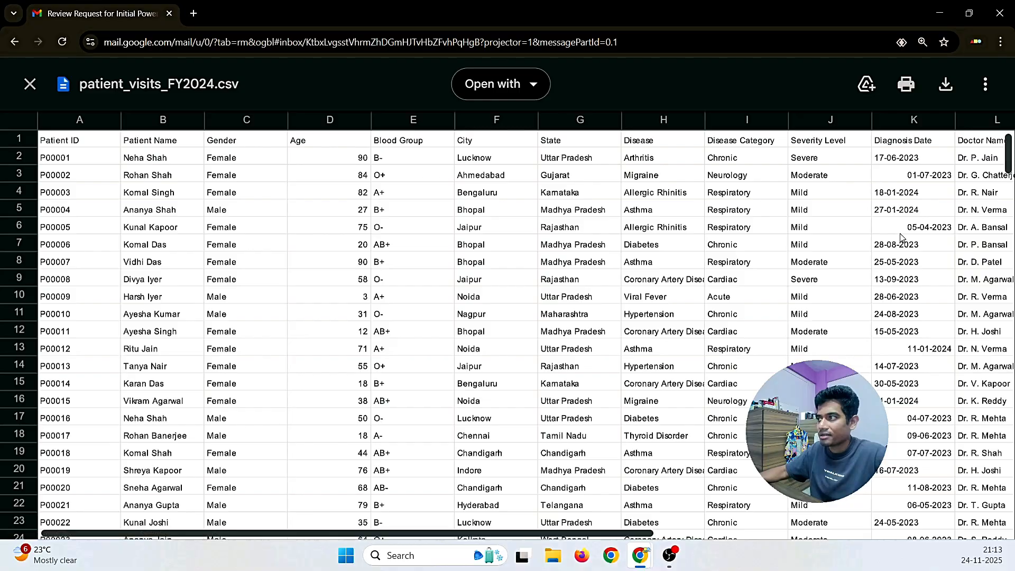
Step: Inspect the City and State columns and scroll through all 1,000 rows and back to the top
scroll(901, 238, right, 10)
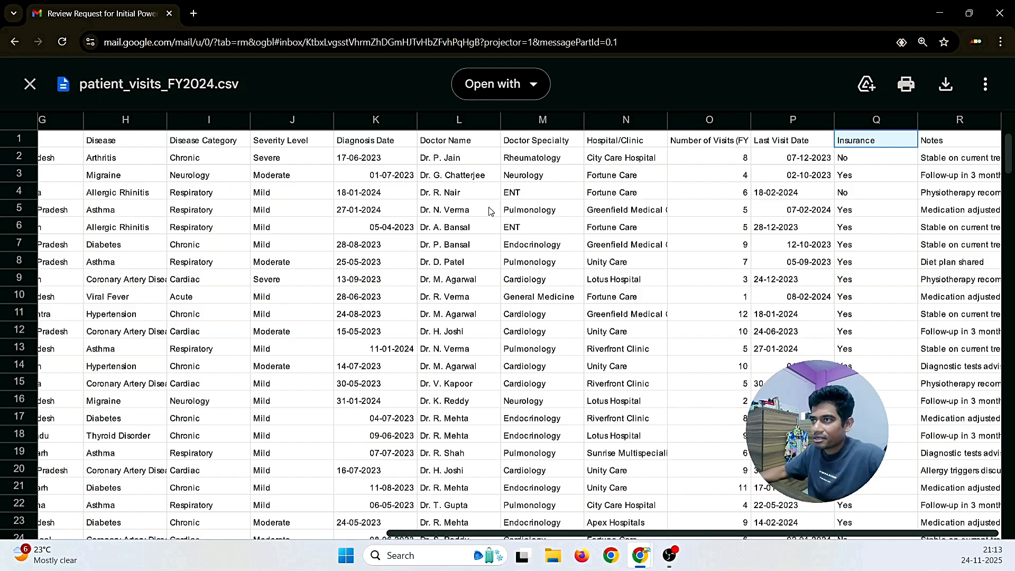
scroll(485, 217, left, 4)
scroll(484, 218, left, 1)
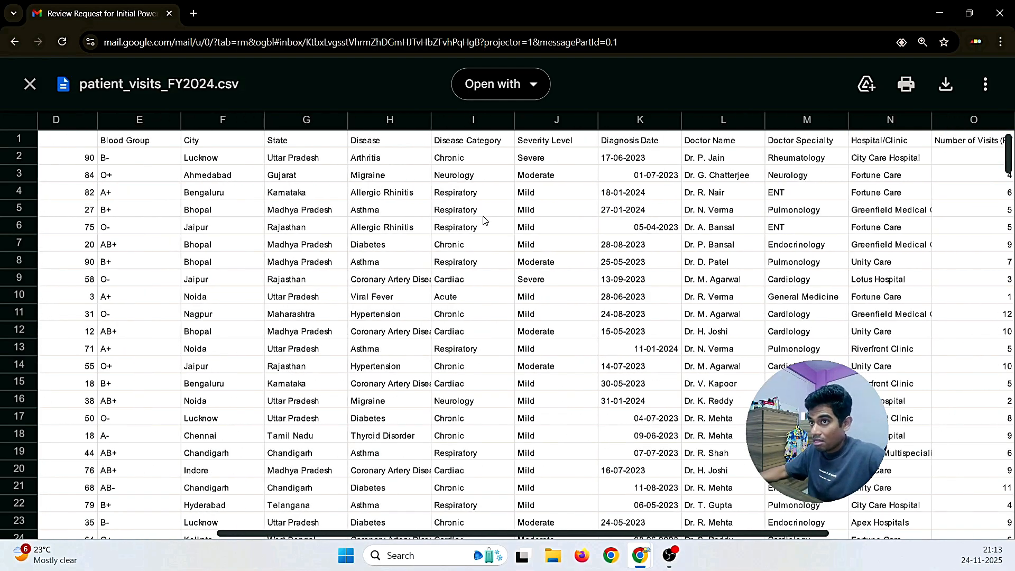
click(225, 142)
click(292, 141)
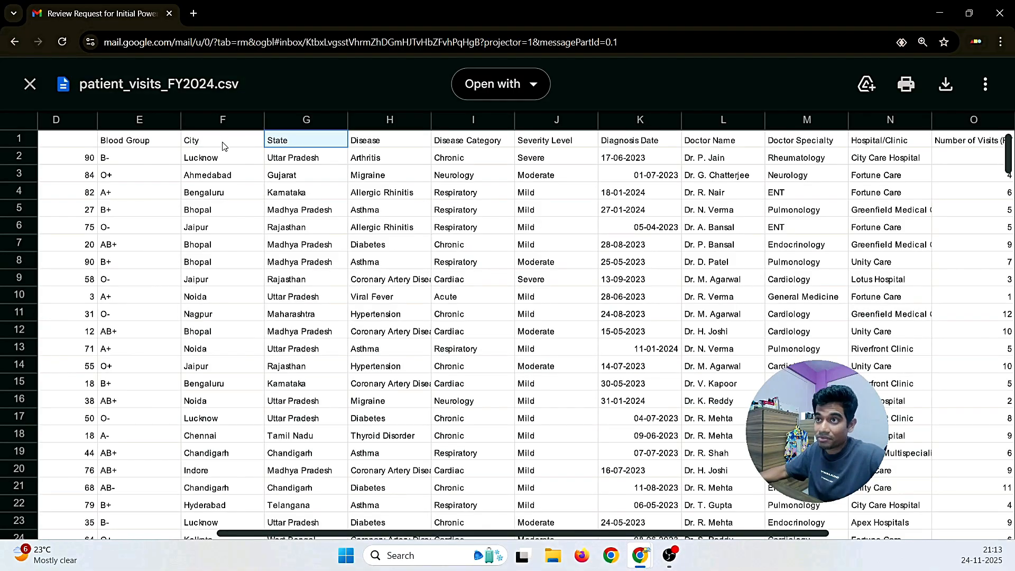
scroll(260, 287, left, 3)
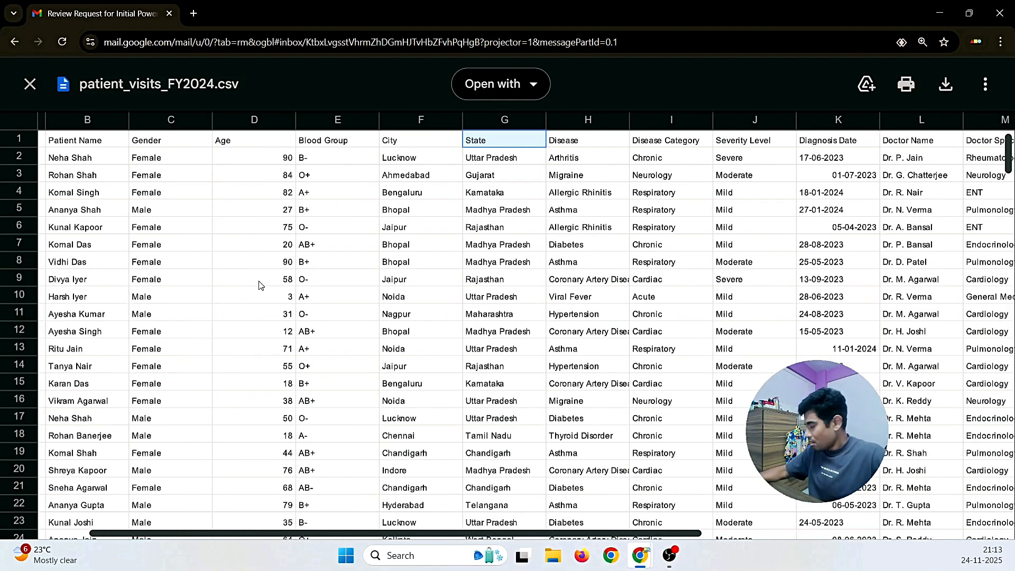
scroll(260, 285, left, 1)
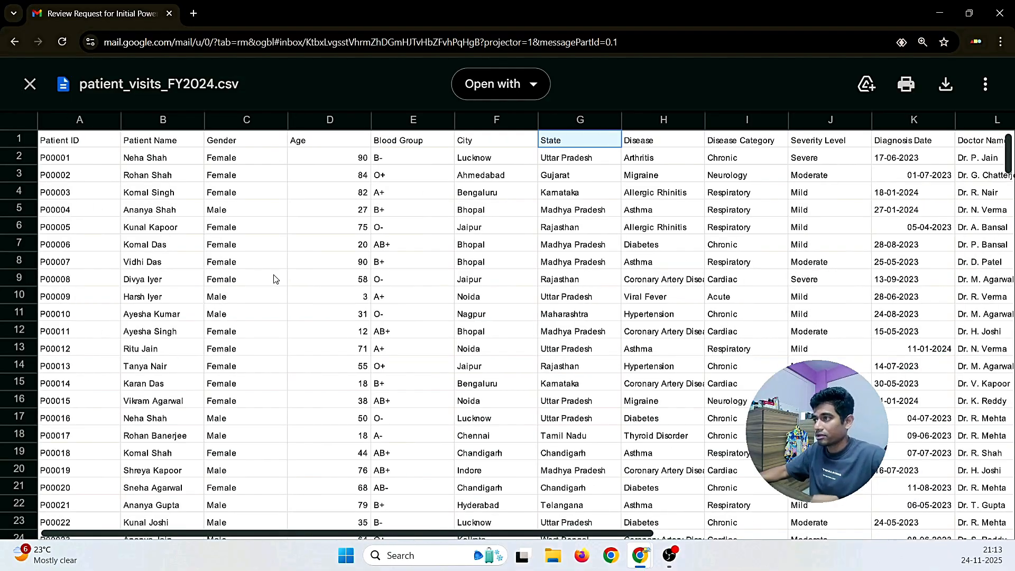
scroll(227, 296, down, 10)
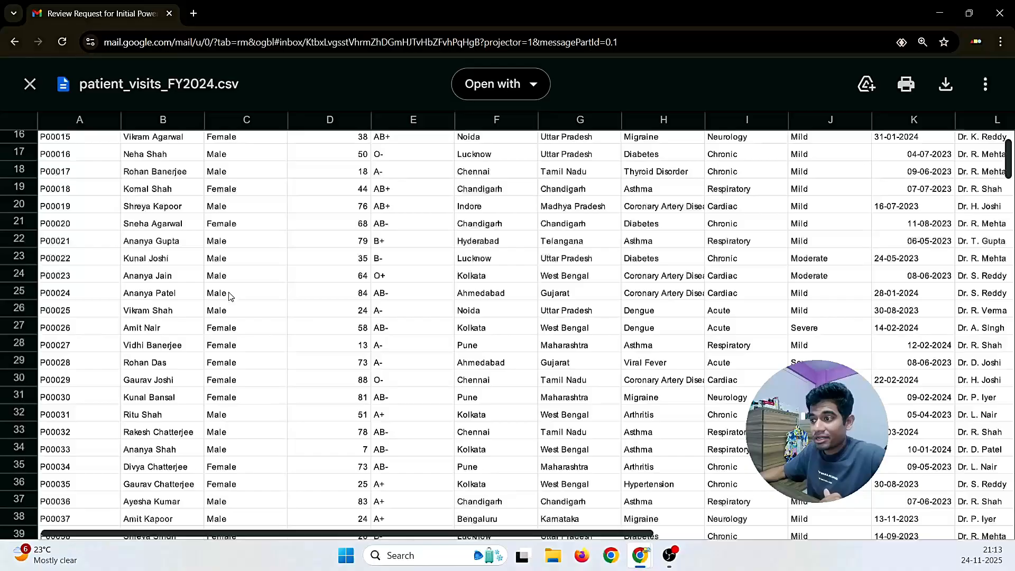
drag(1012, 167, 1014, 545)
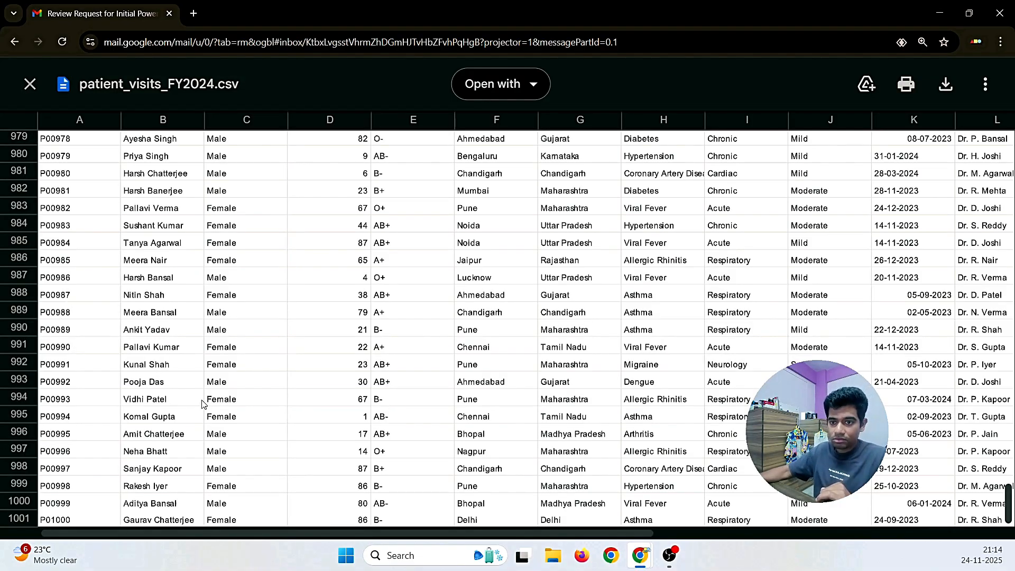
scroll(203, 405, up, 20)
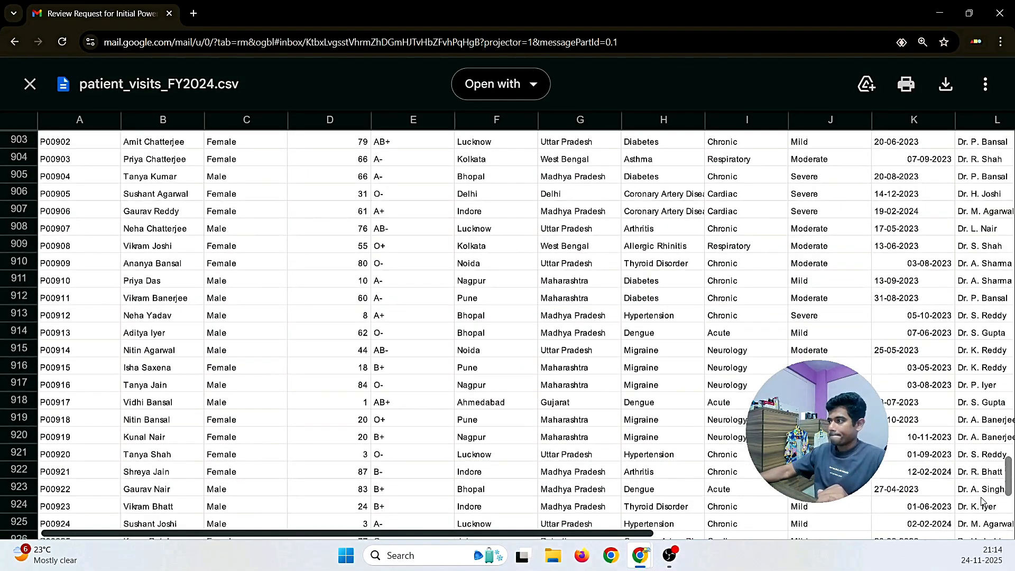
drag(1004, 476, 998, 114)
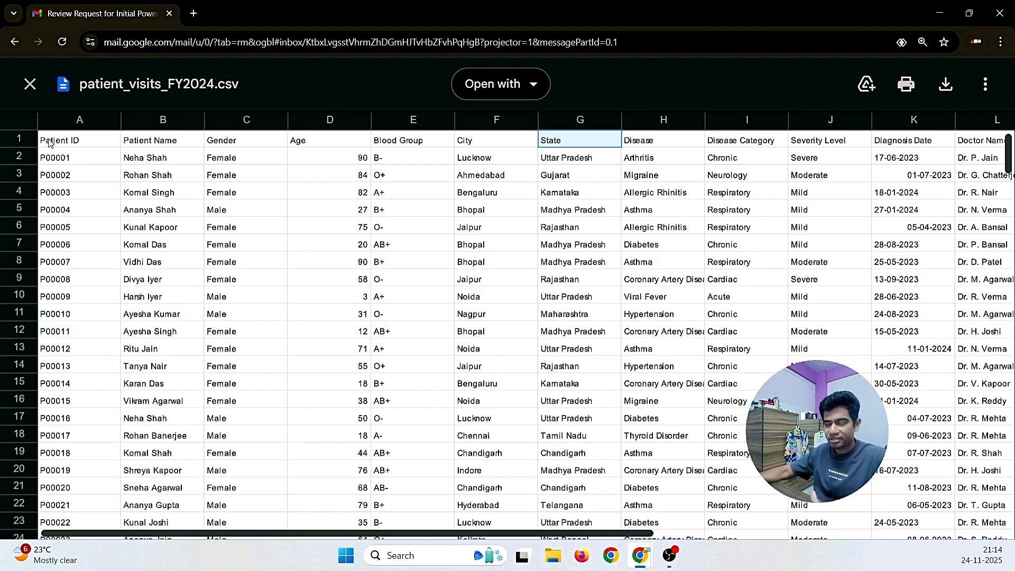
Step: Close the CSV preview and start a reply greeting the requester with 'Hope you are doing well'
click(31, 84)
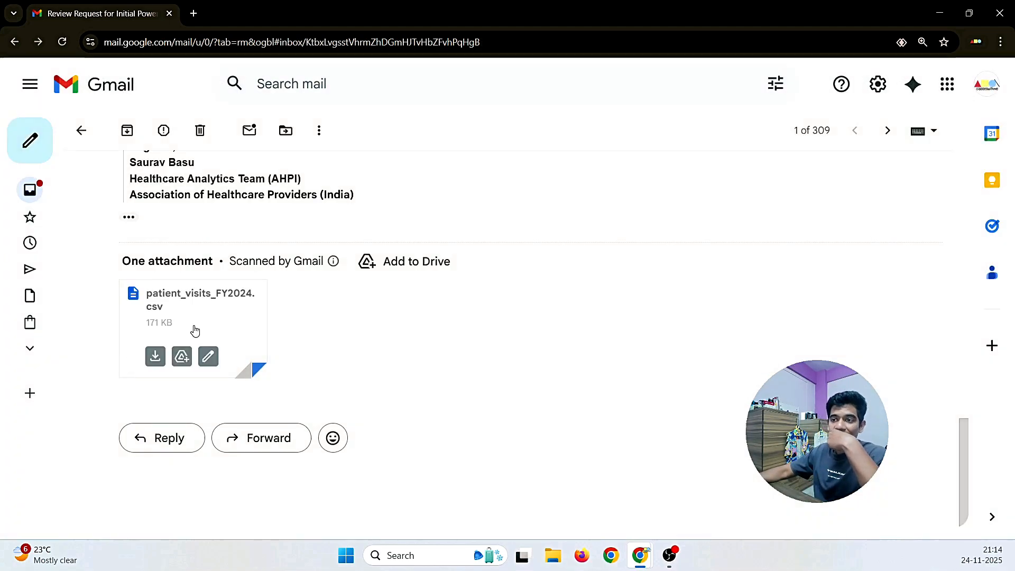
click(164, 440)
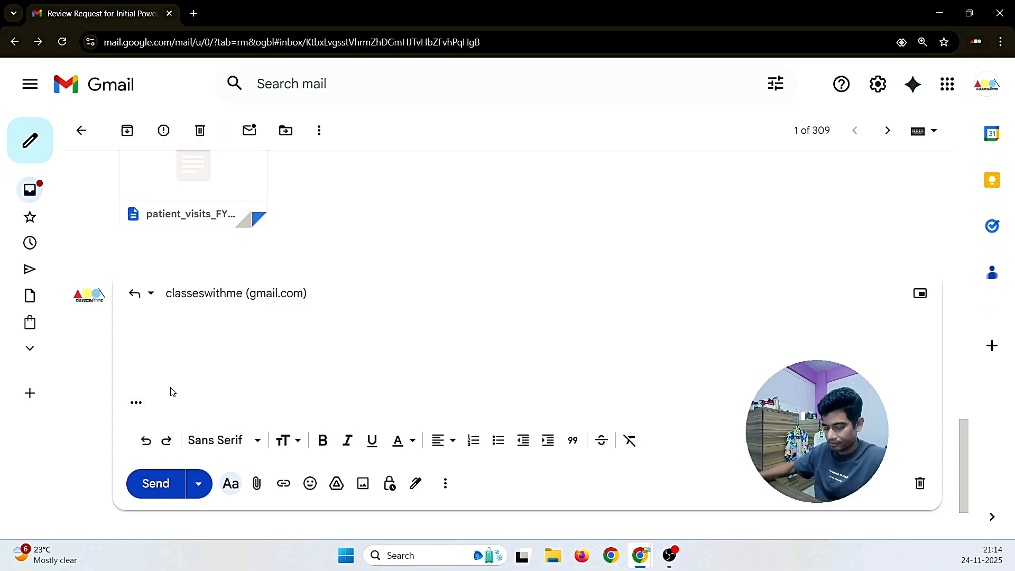
text(Hi Say)
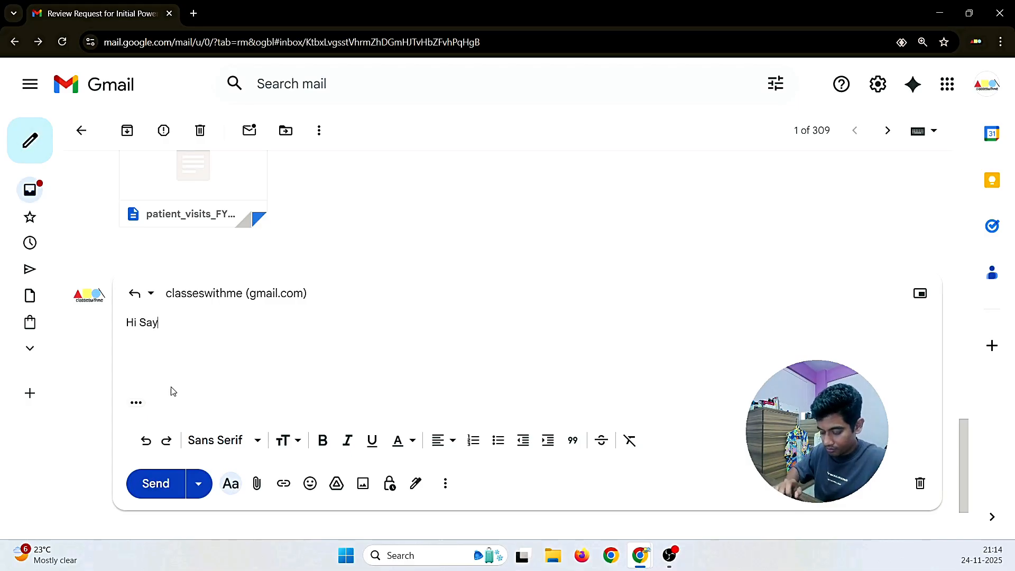
key(BackSpace)
text(urav,)
key(Return)
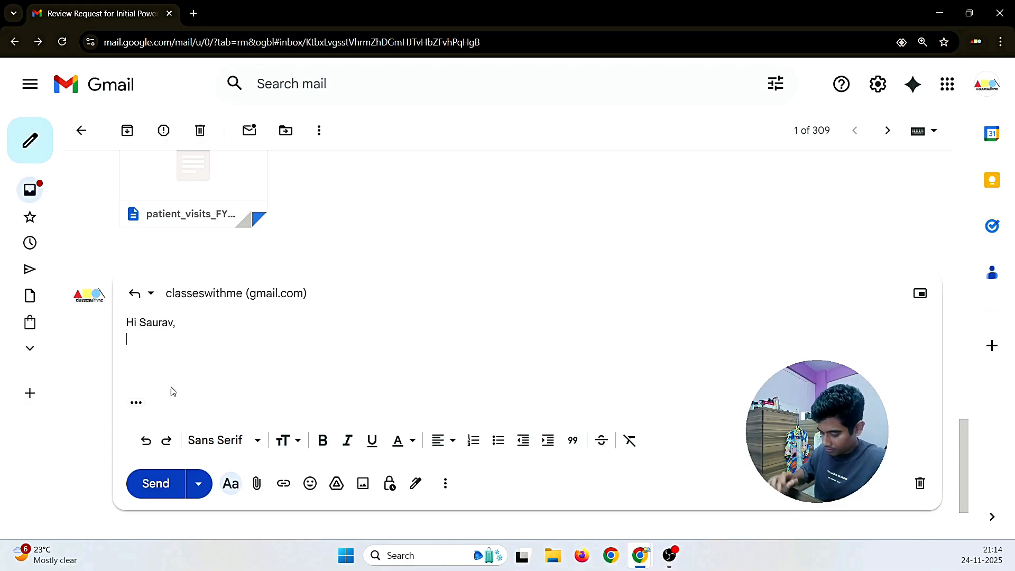
text(Hope you)
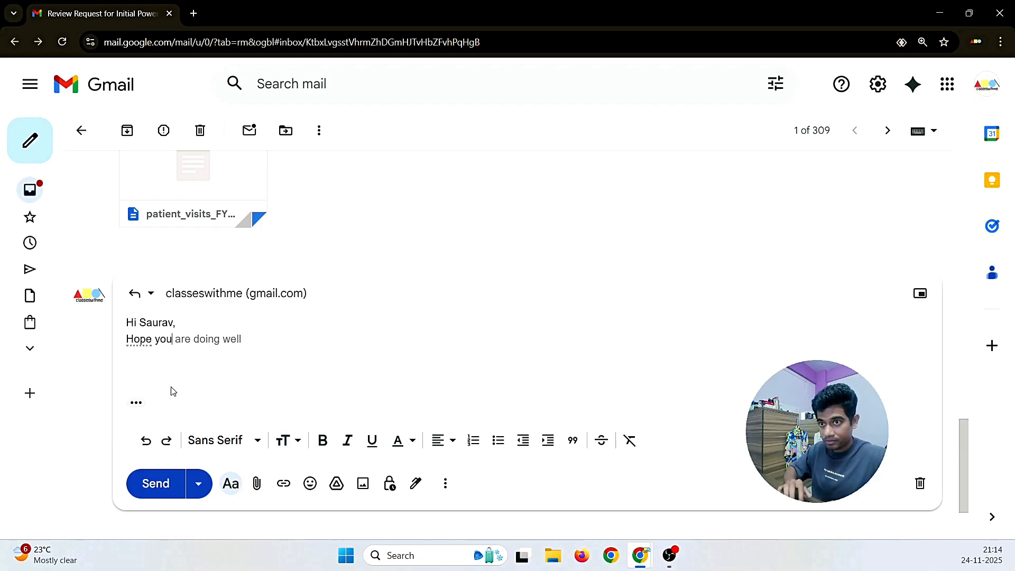
key(Tab)
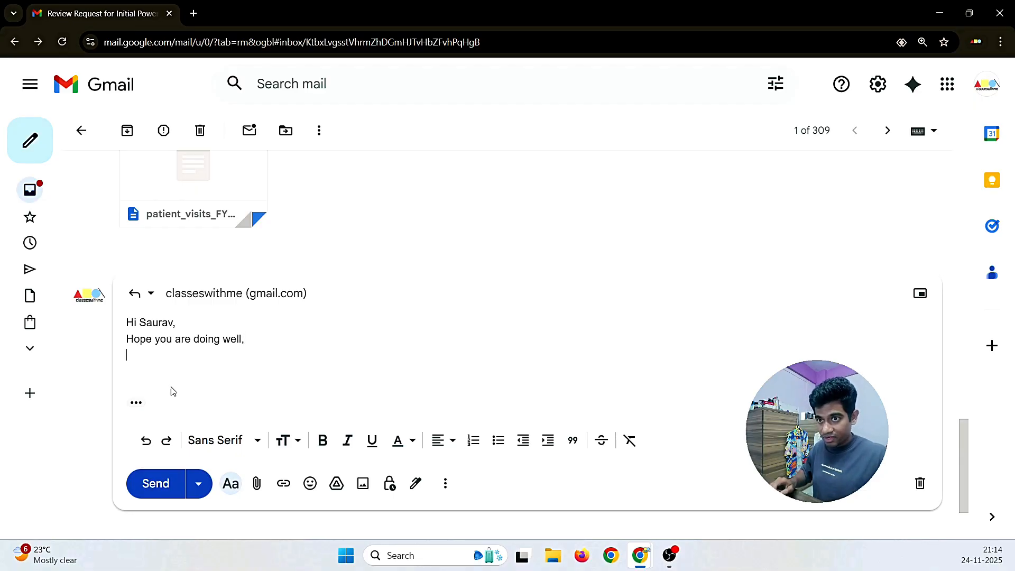
Step: Thank them for the file, noting the sanity check found no issues, and offer to connect via mail
text(Thanks fo)
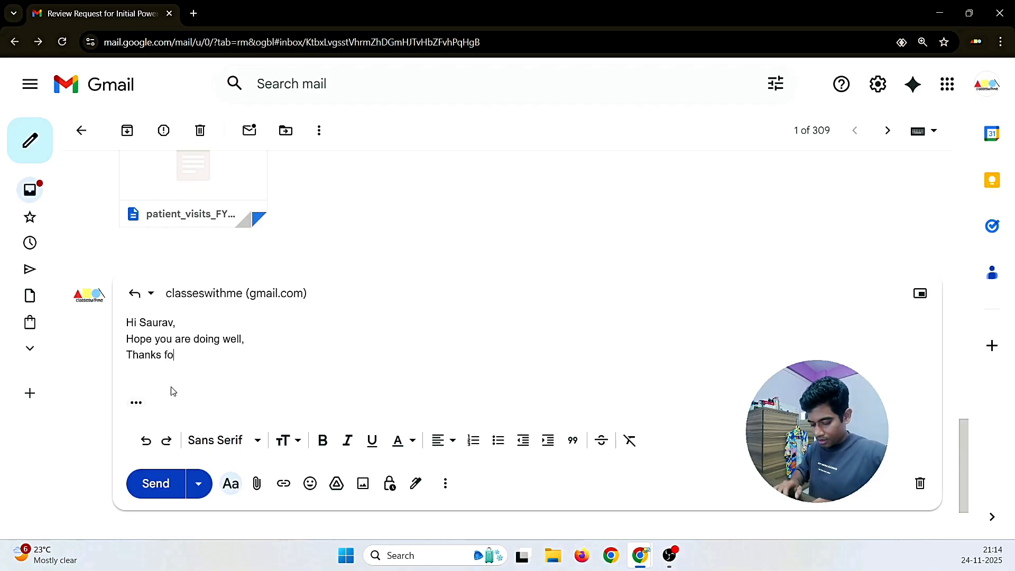
text(r the file )
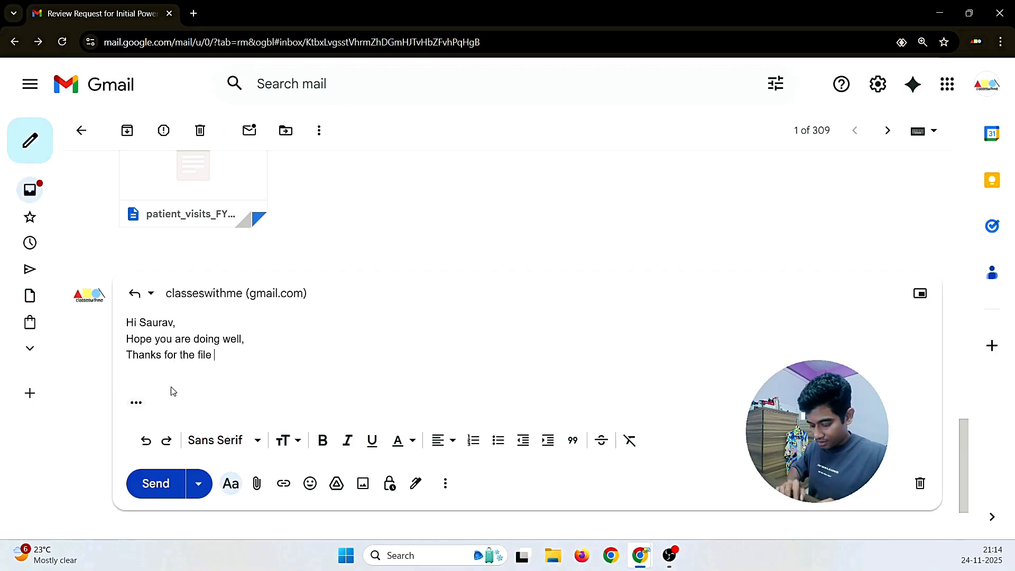
text(nd)
key(BackSpace)
key(BackSpace)
key(BackSpace)
text(a)
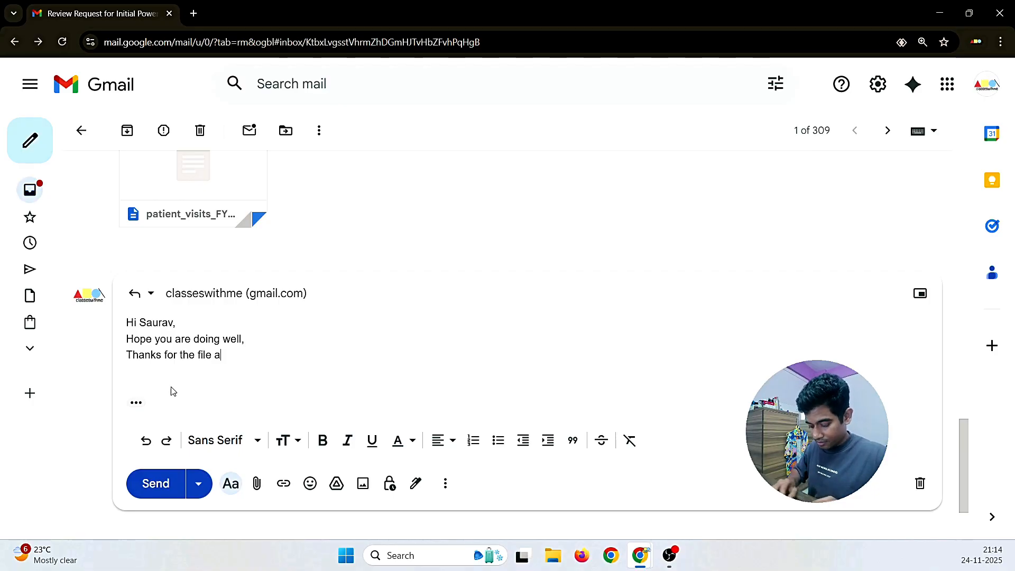
text(nd as per th)
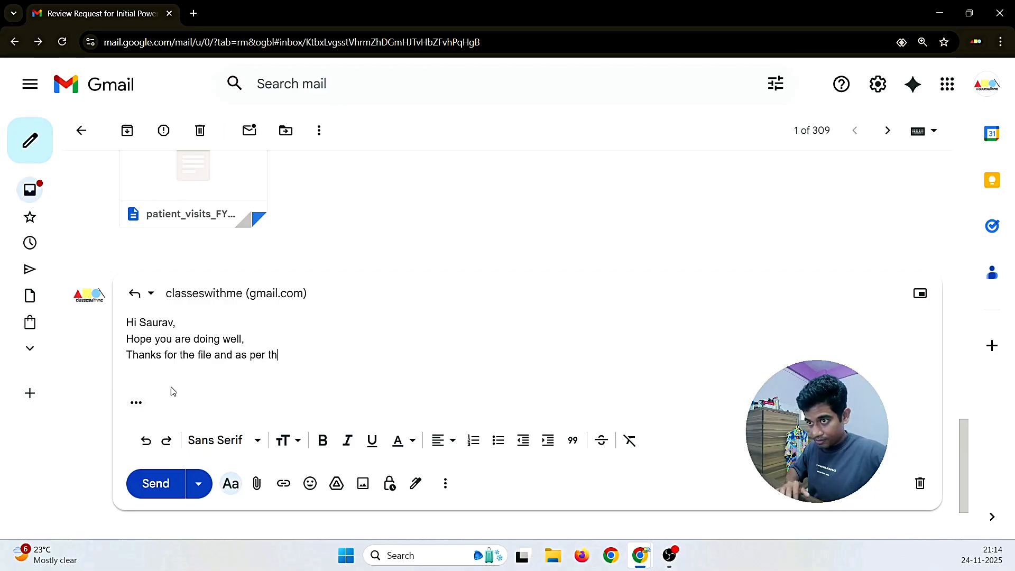
text(e sanity )
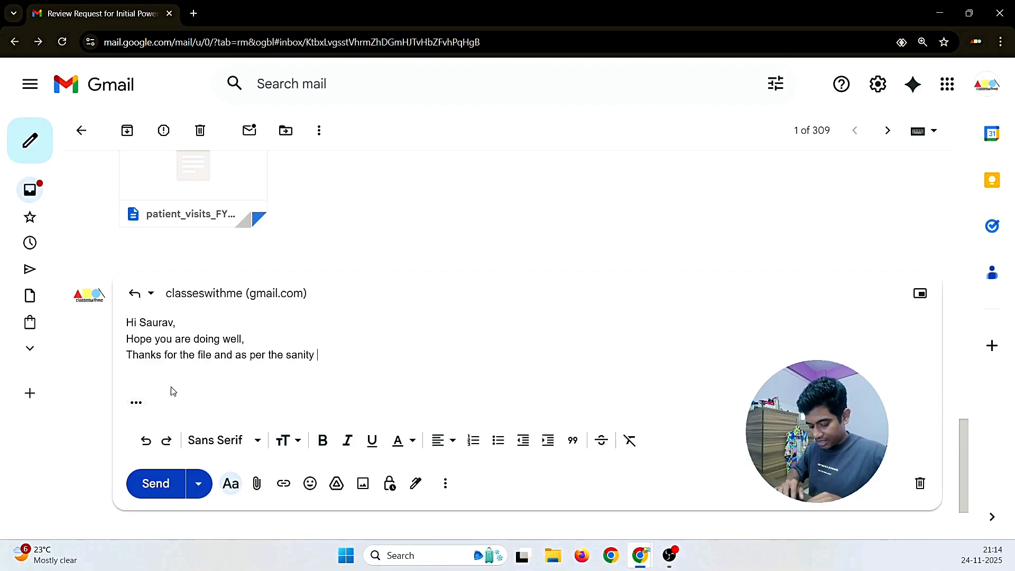
text(check of the file)
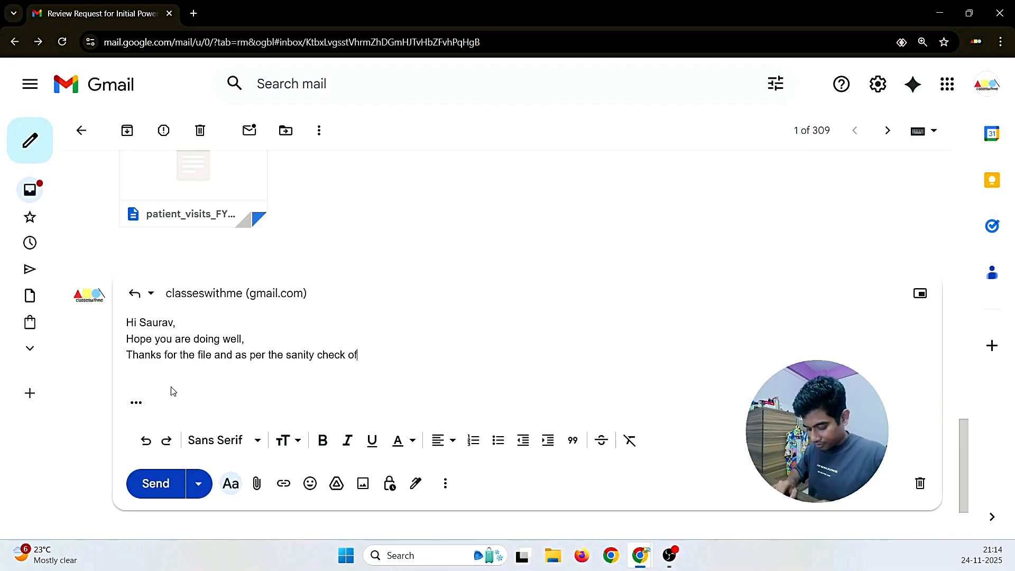
text(, )
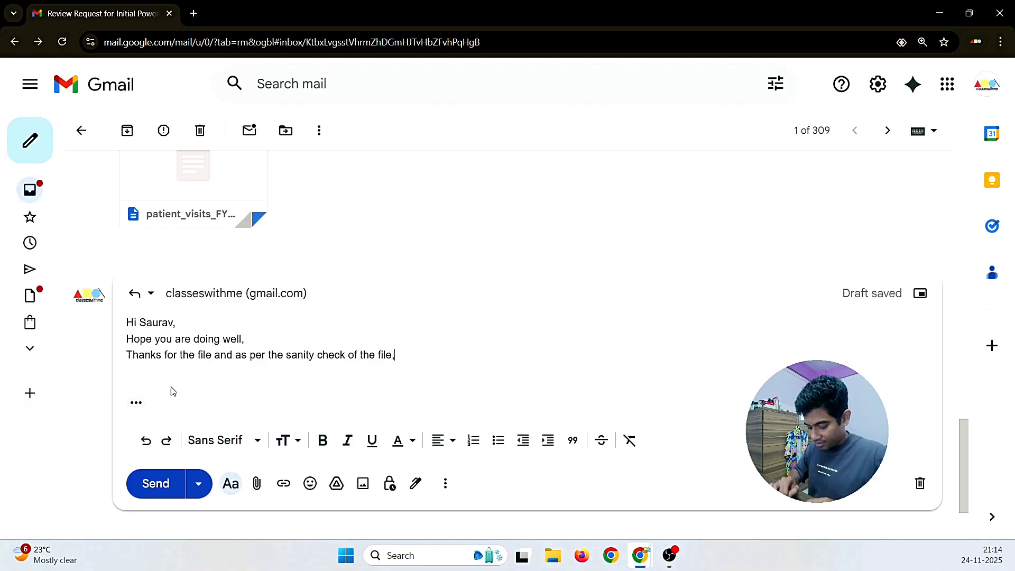
text(I see )
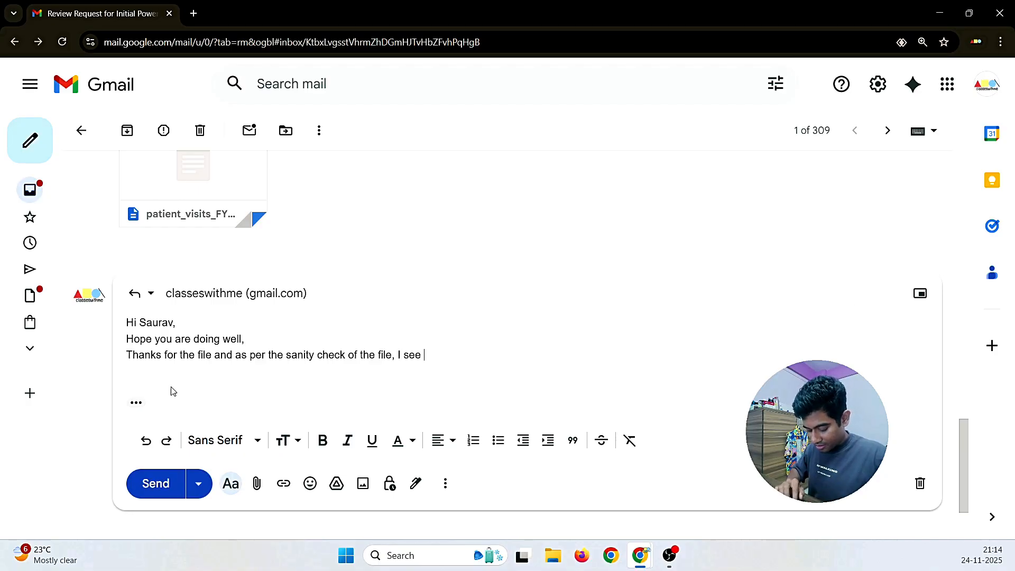
text(no issue )
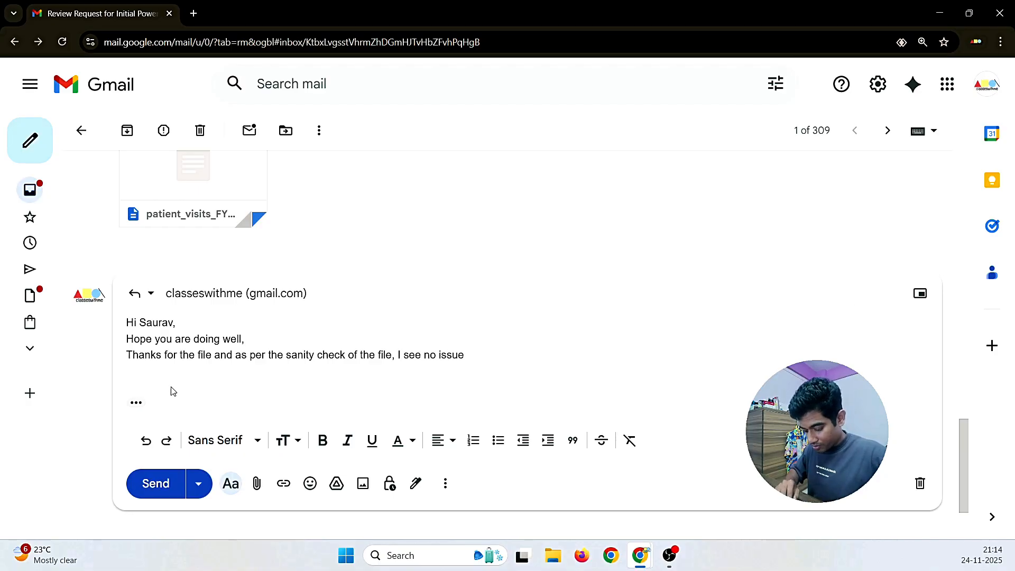
text(tillno)
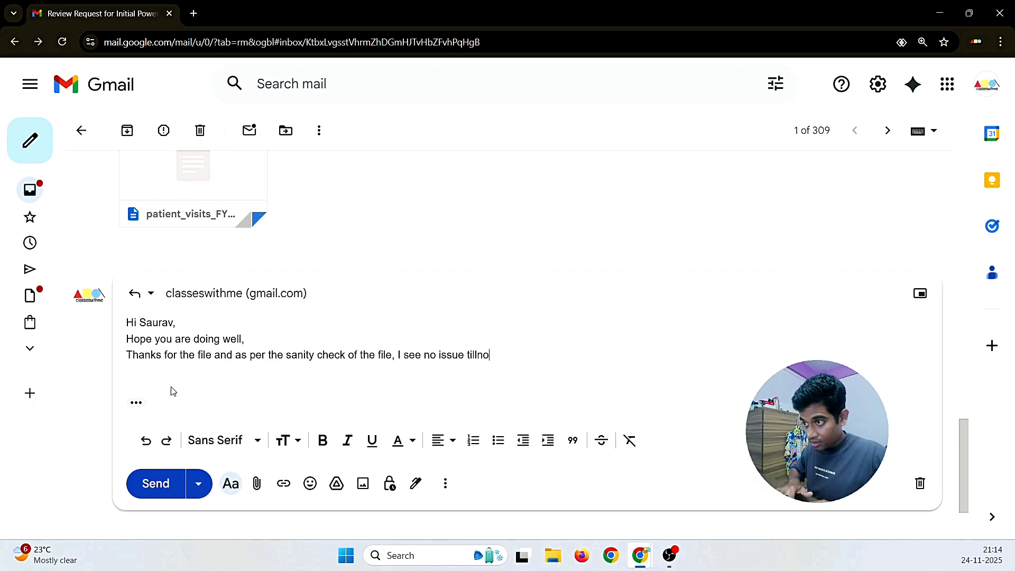
key(BackSpace)
key(BackSpace)
text( now, )
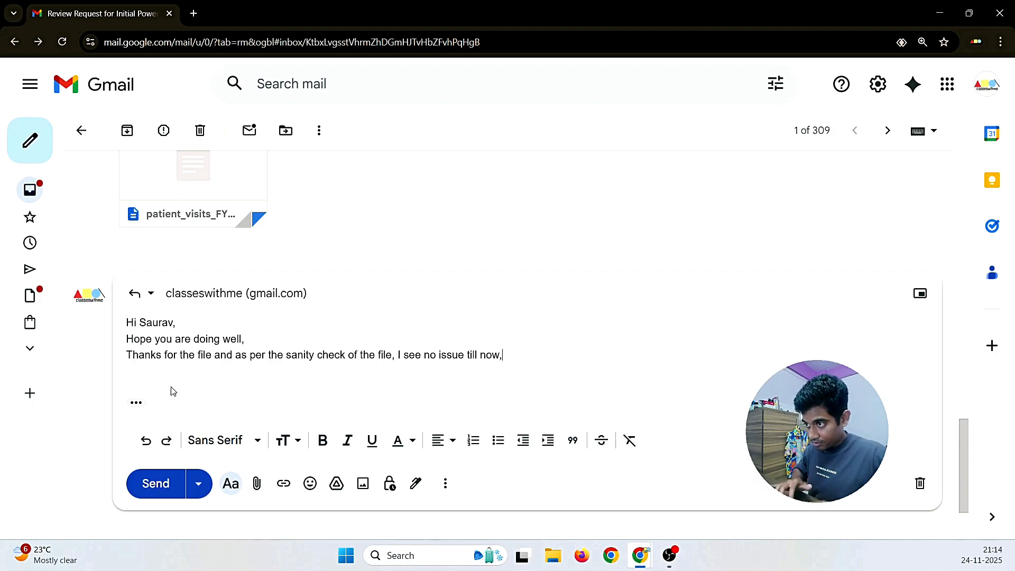
text(but if )
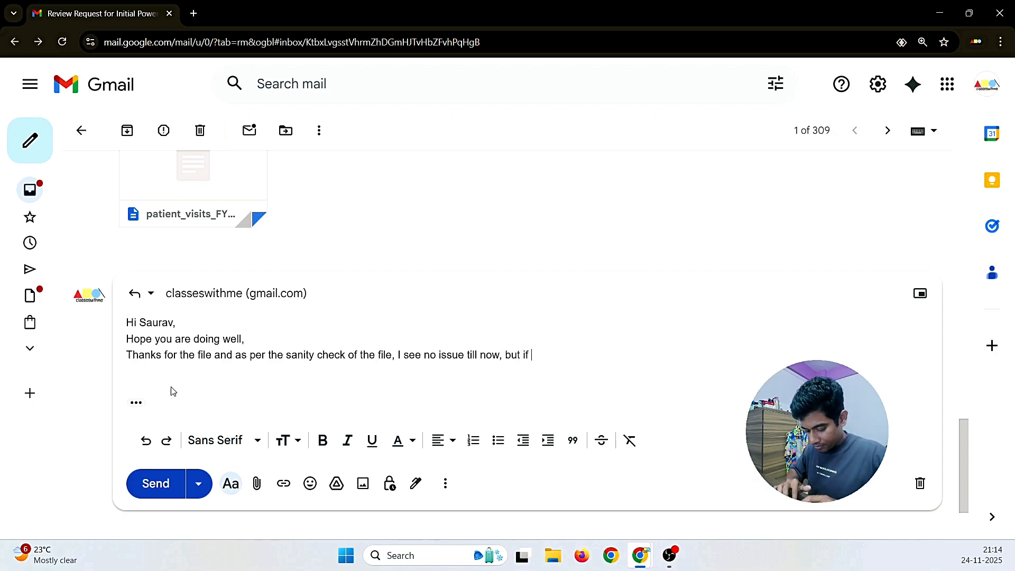
text(we need and)
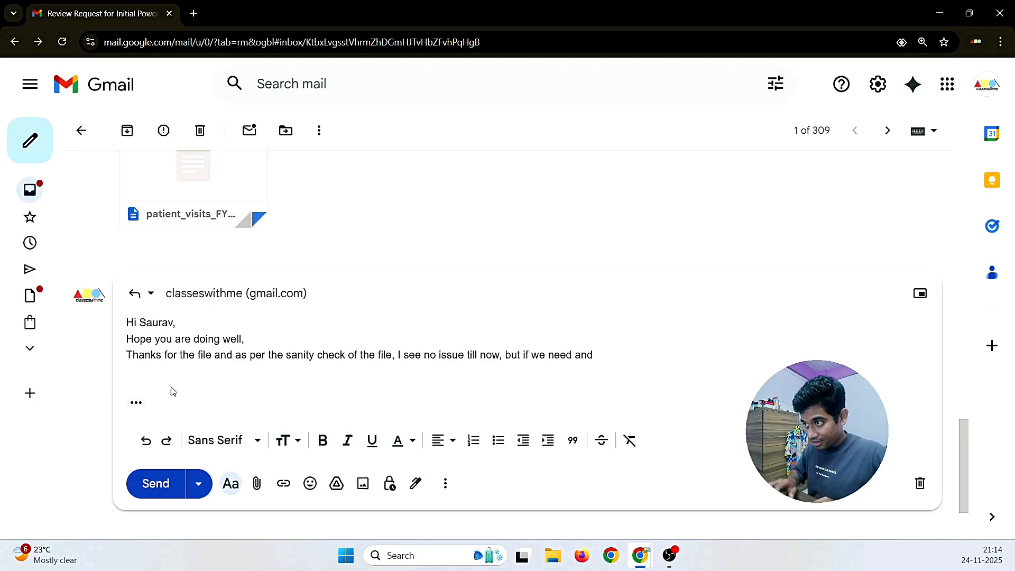
key(BackSpace)
text(y further)
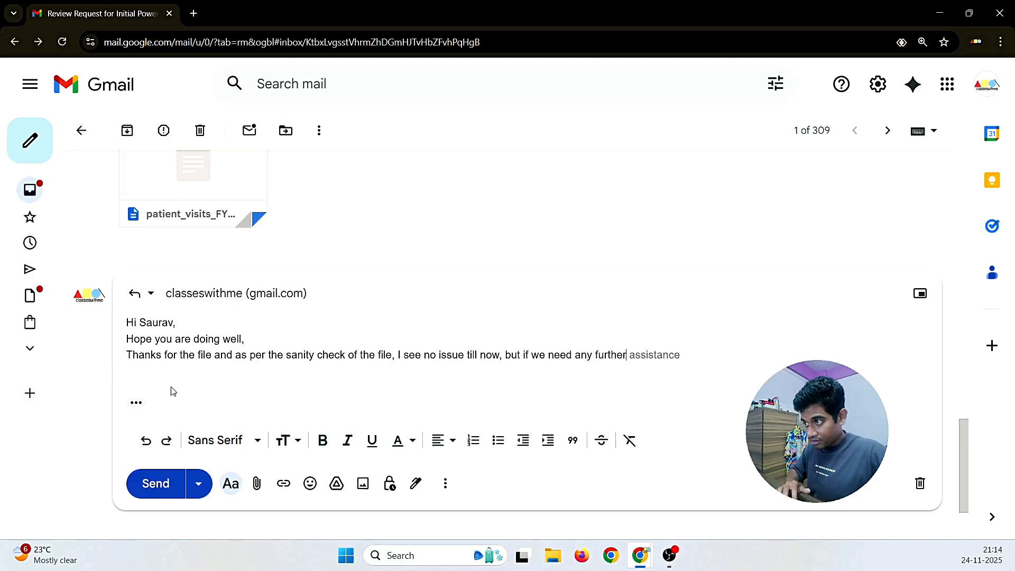
key(Tab)
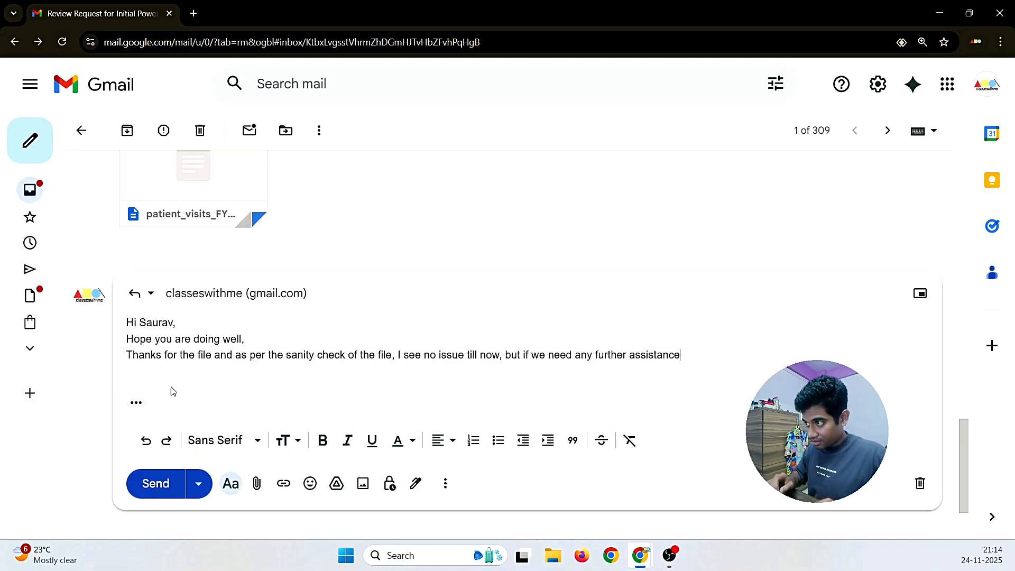
text(we will)
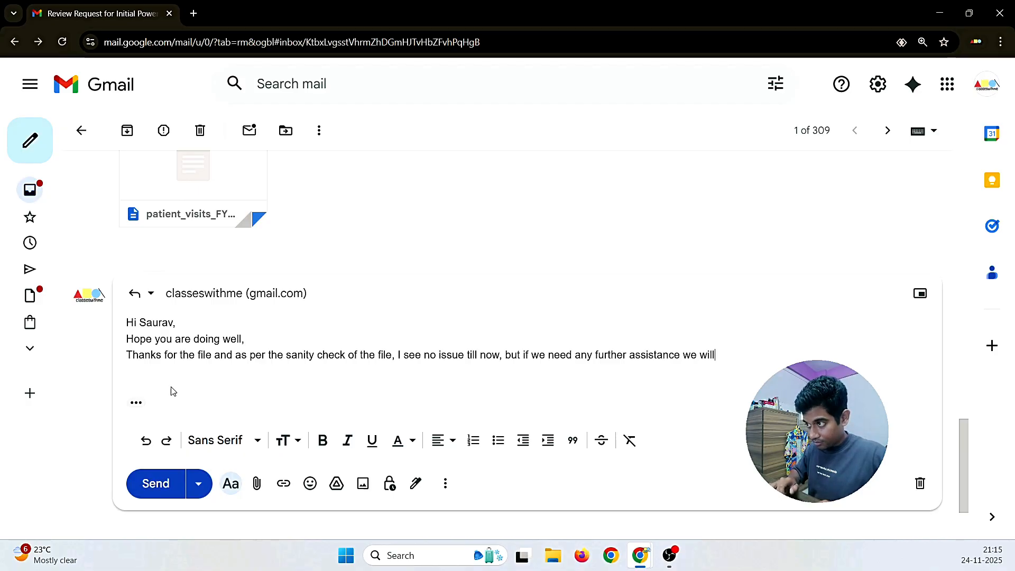
text( connec)
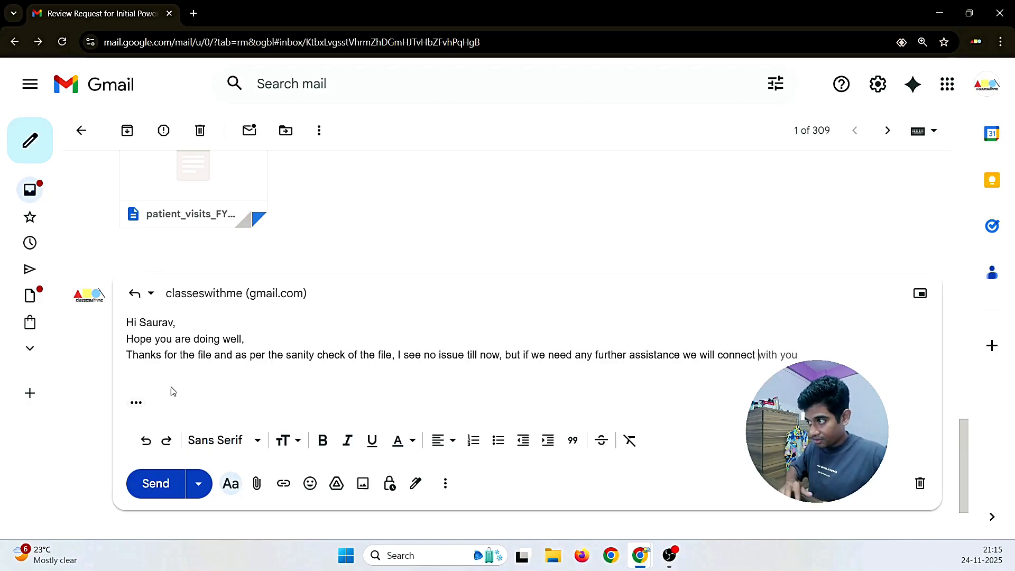
text(t)
key(Tab)
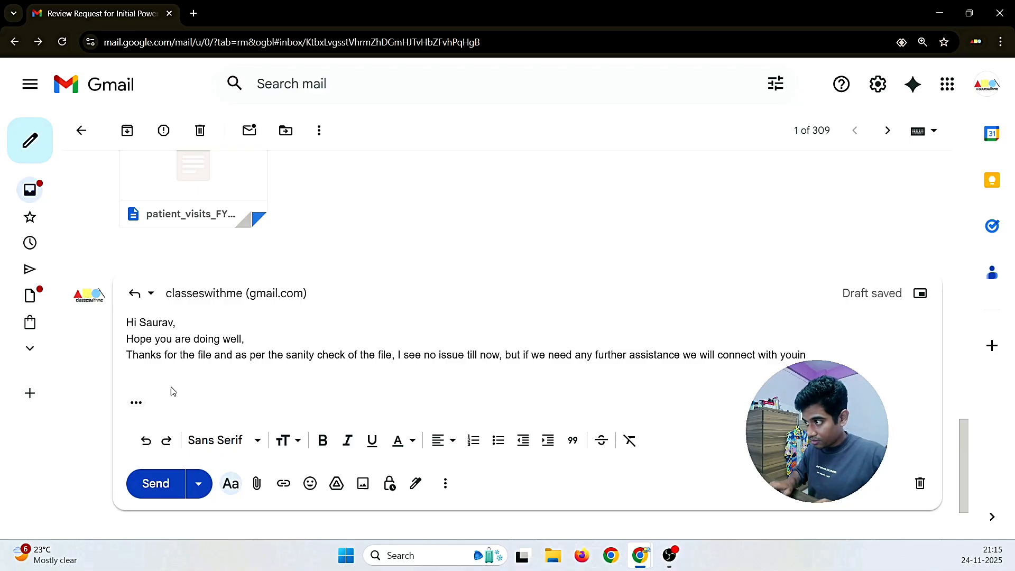
key(BackSpace)
key(BackSpace)
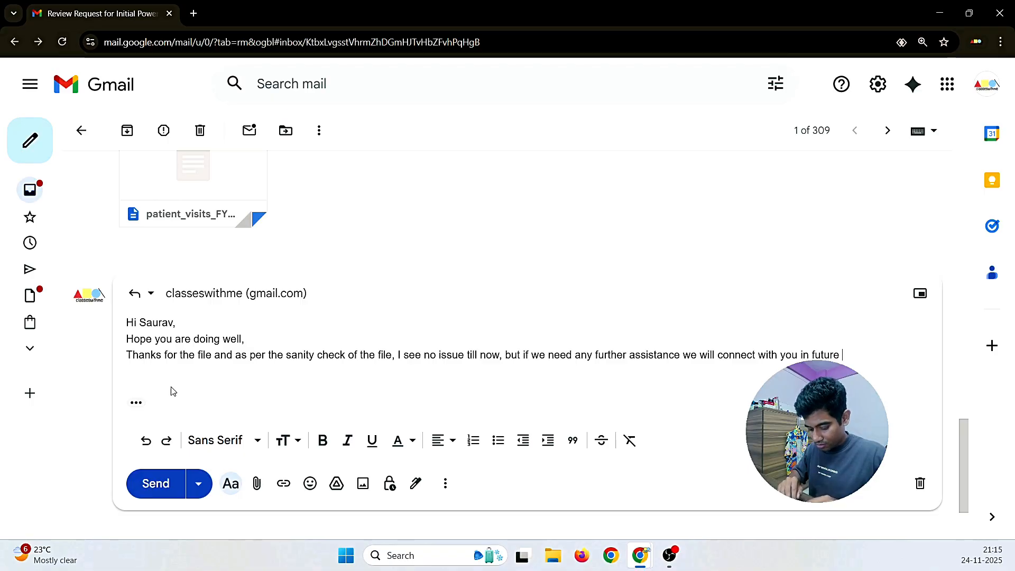
text(mails.)
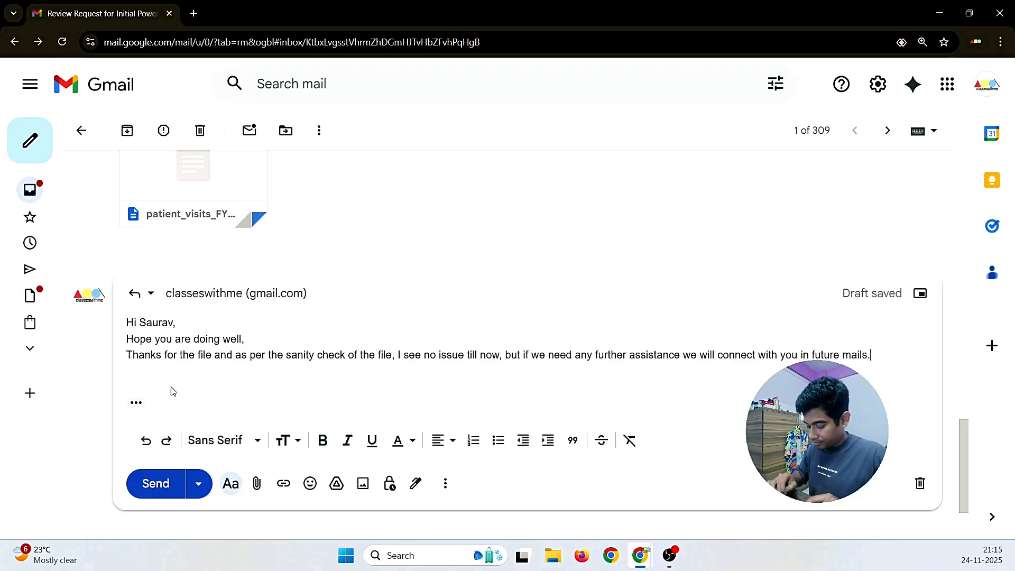
key(Return)
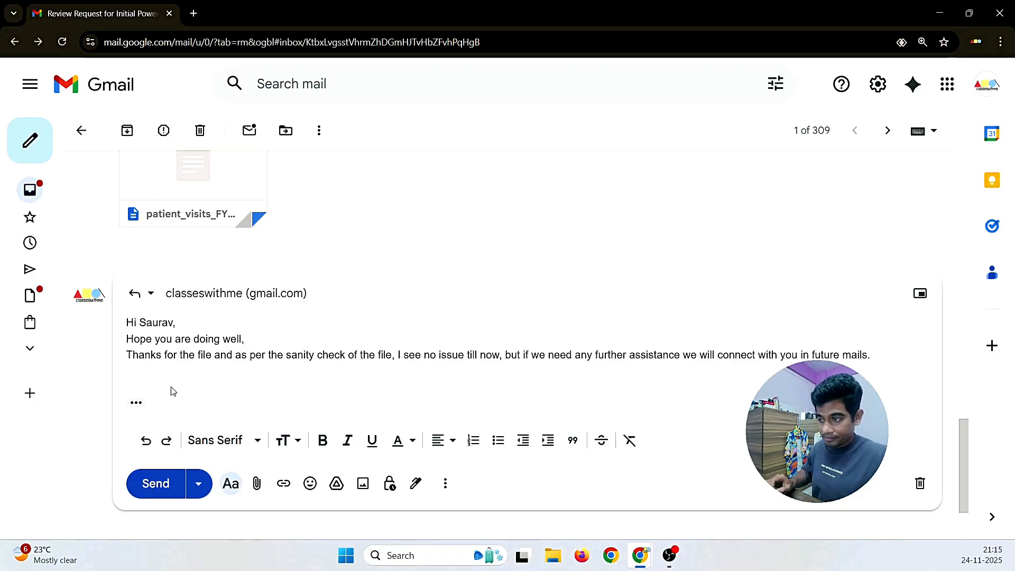
Step: Copy the Regards/DA/Freelance signature from the earlier mail into the reply as a quoted block
scroll(290, 259, up, 10)
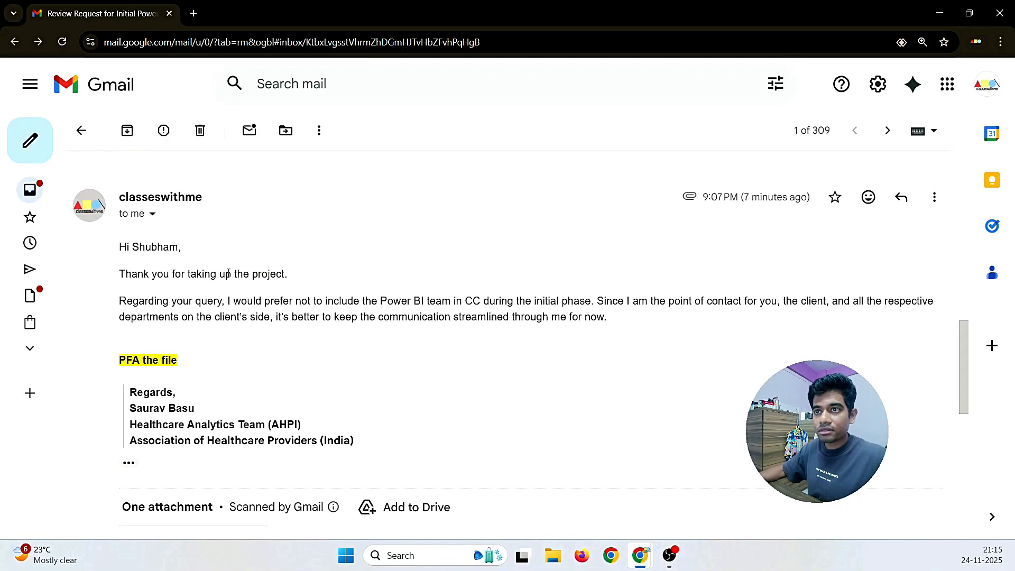
mouse_move(184, 259)
mouse_down()
mouse_move(125, 203)
mouse_move(182, 259)
mouse_up()
key(ctrl+c)
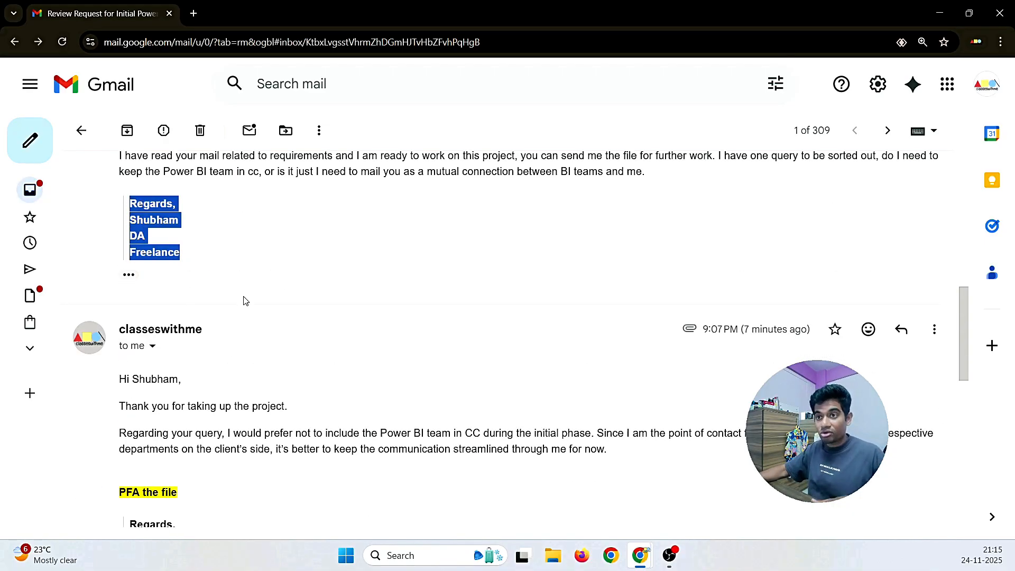
scroll(245, 299, down, 10)
key(ctrl+v)
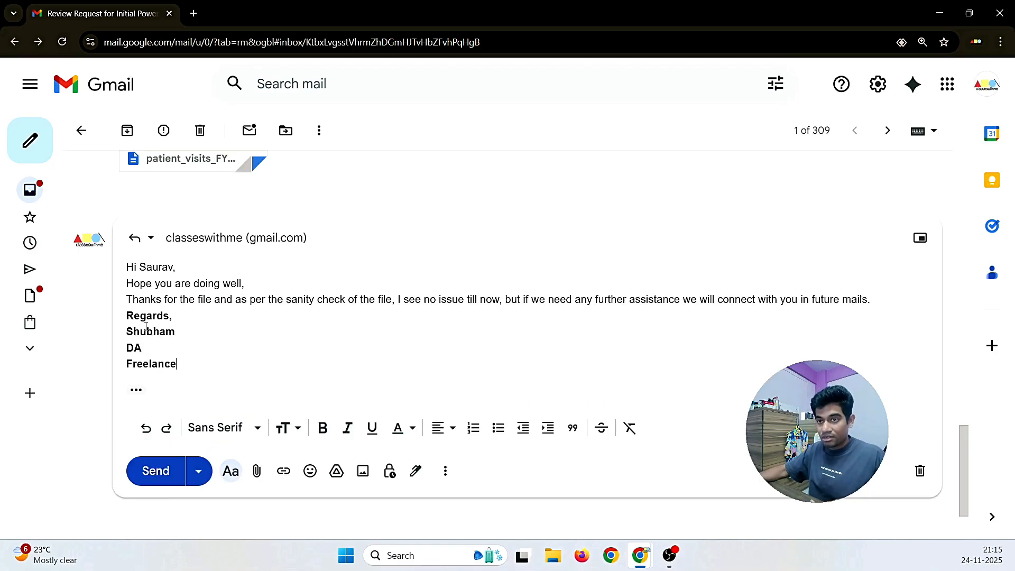
drag(182, 365, 126, 313)
click(573, 427)
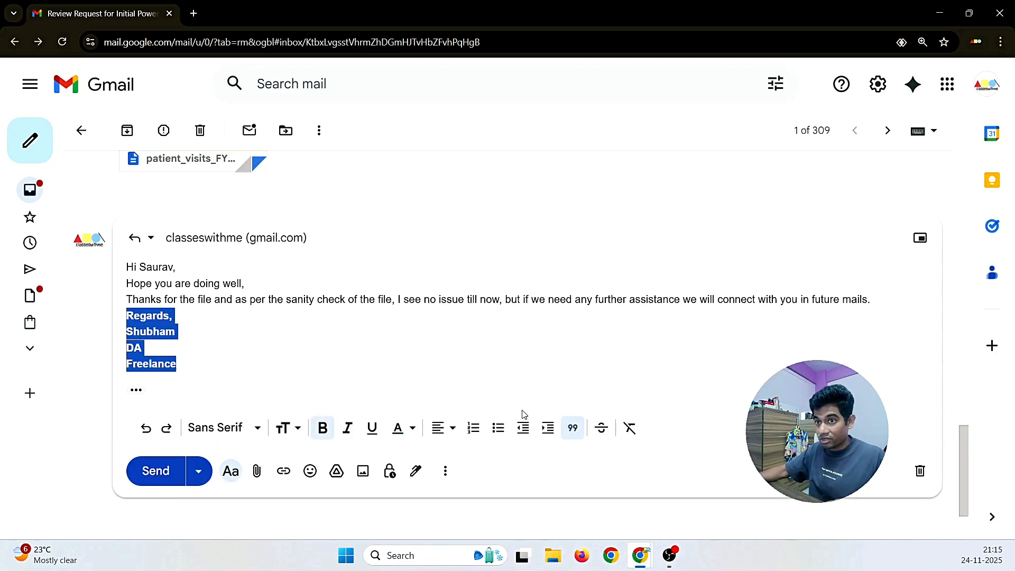
Step: Add blank lines after the greeting and before the signature, then send the reply
click(200, 267)
key(Return)
click(272, 300)
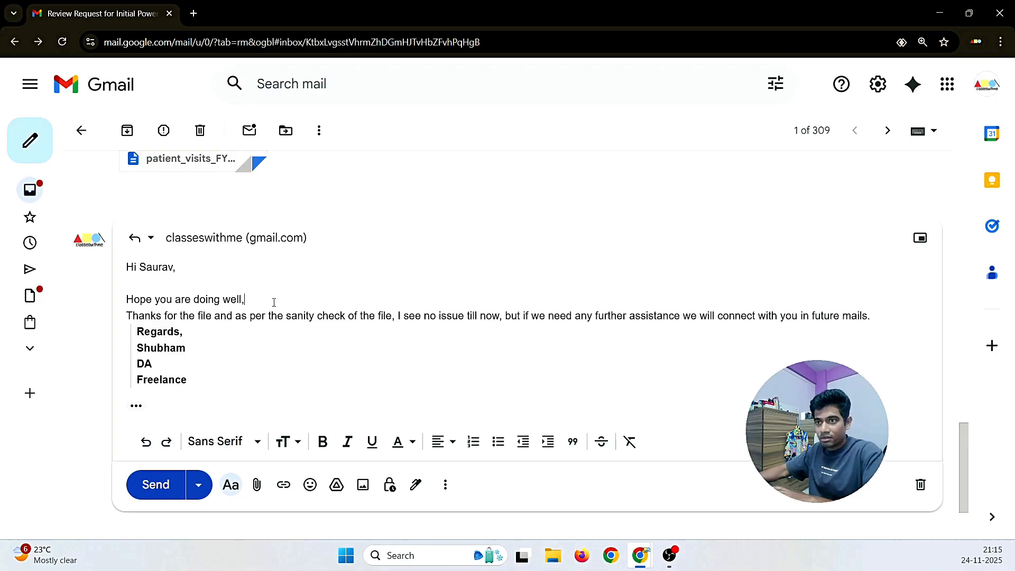
key(Return)
key(BackSpace)
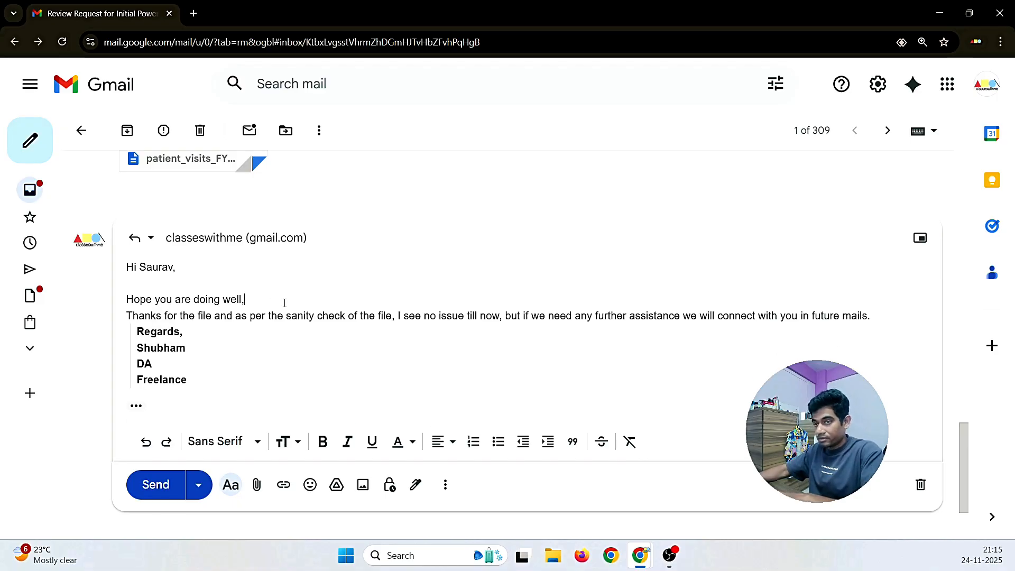
click(883, 315)
key(Return)
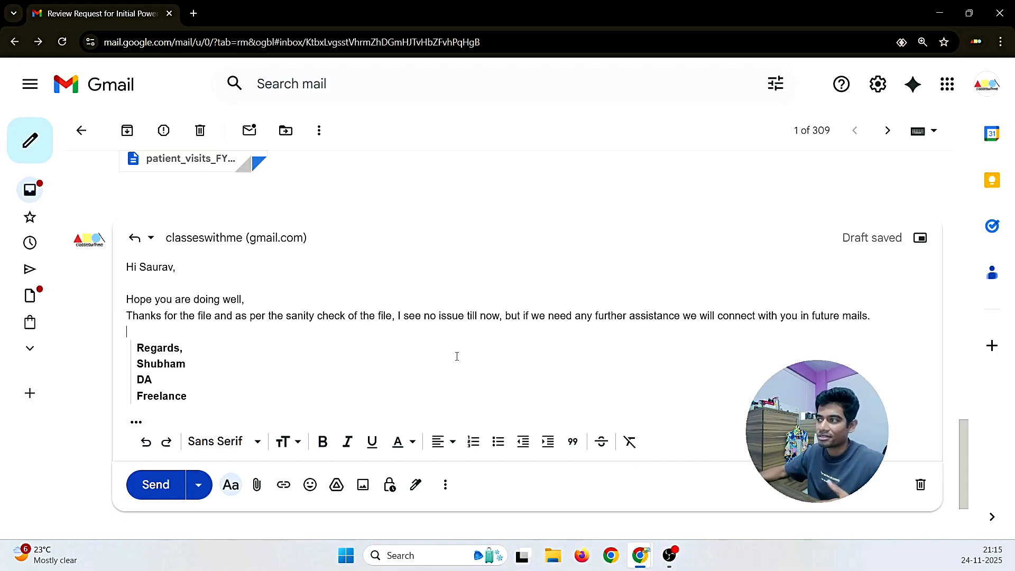
click(152, 486)
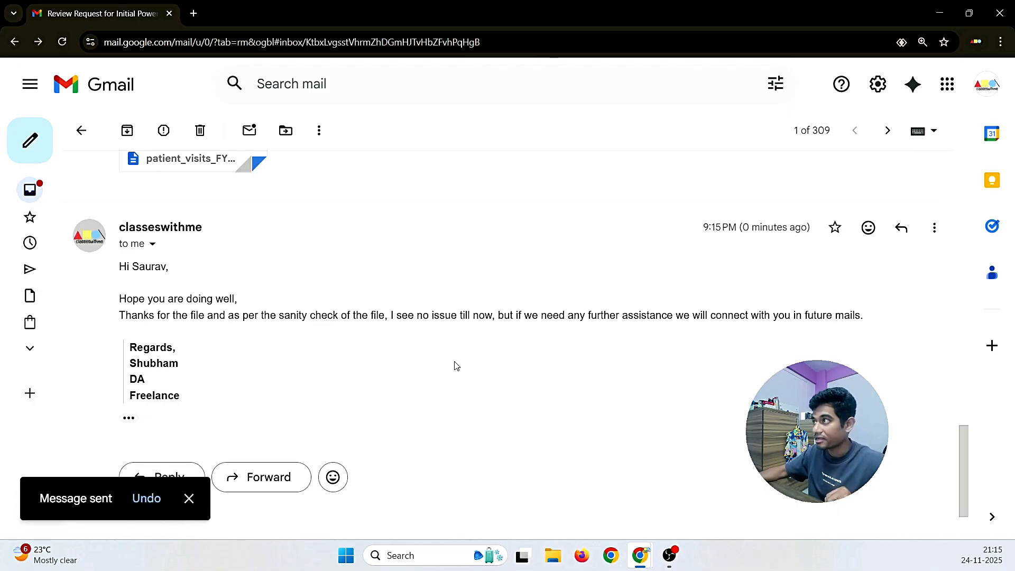
scroll(409, 365, up, 3)
Step: Download the patient_visits_FY2024.csv attachment from its preview, saving patient_visits_FY2024 (3).csv, then close the preview
click(193, 243)
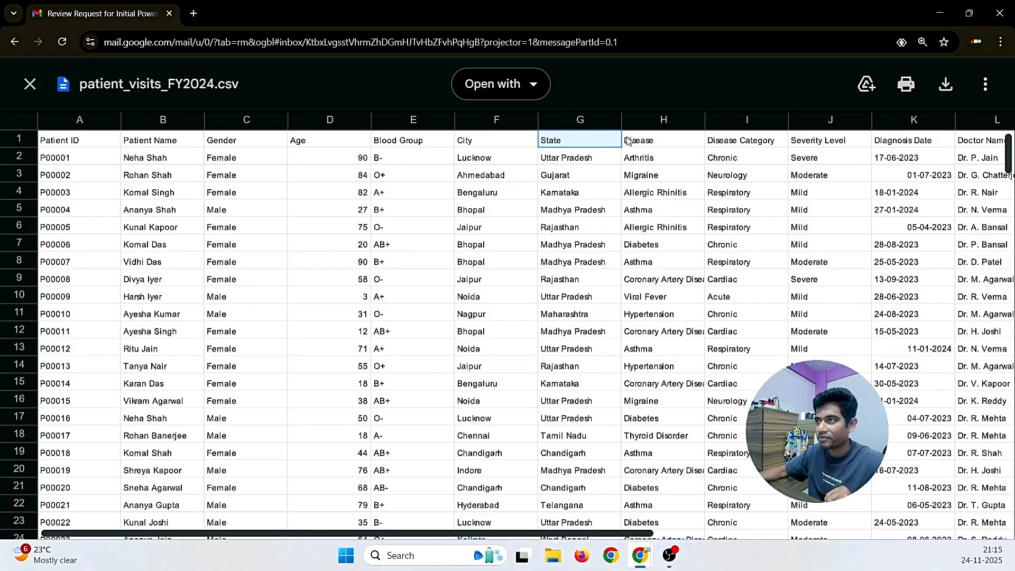
click(946, 86)
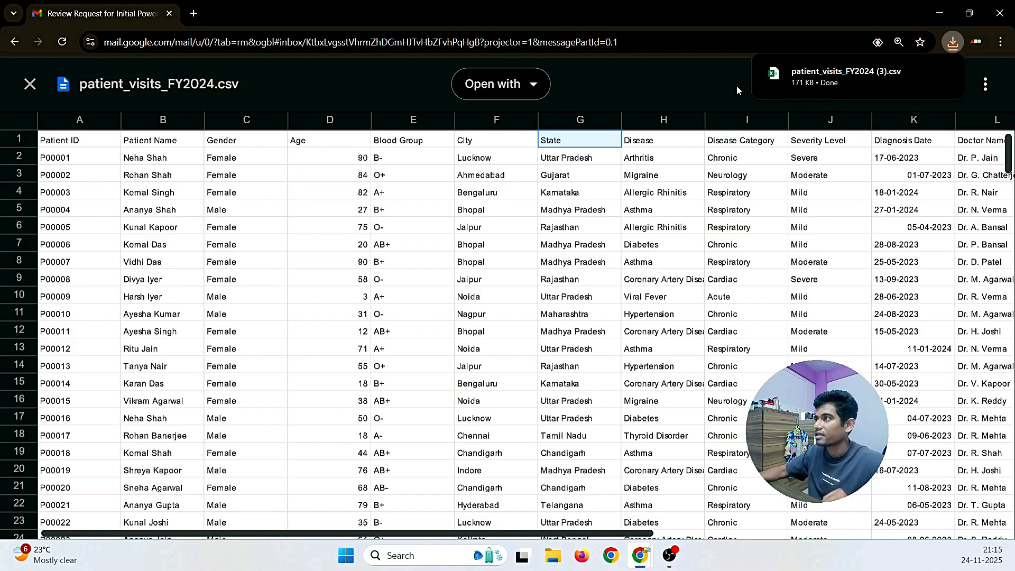
mouse_move(789, 83)
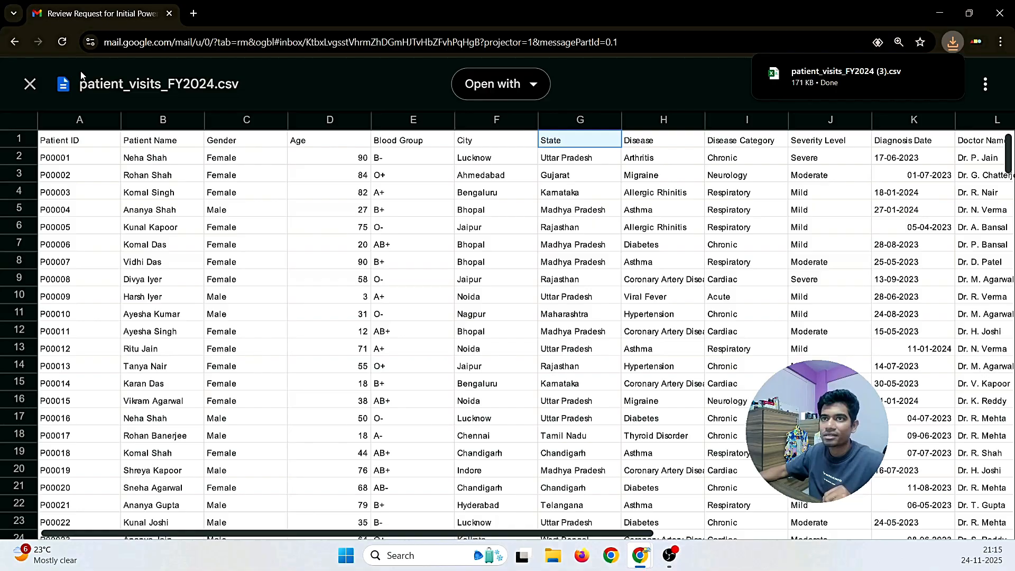
click(30, 85)
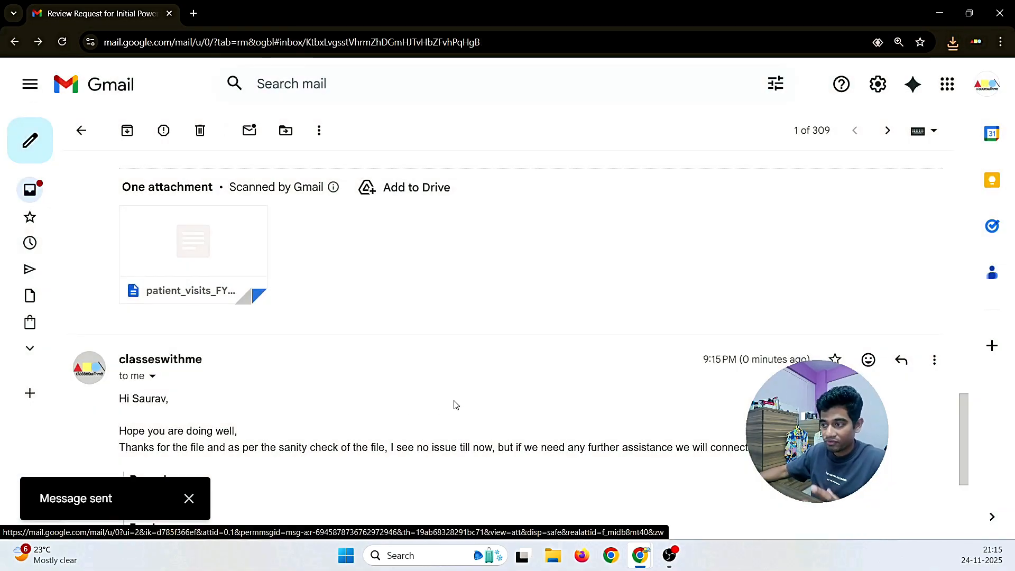
Step: Search Windows for 'power' so Power BI Desktop appears as the best match
click(407, 556)
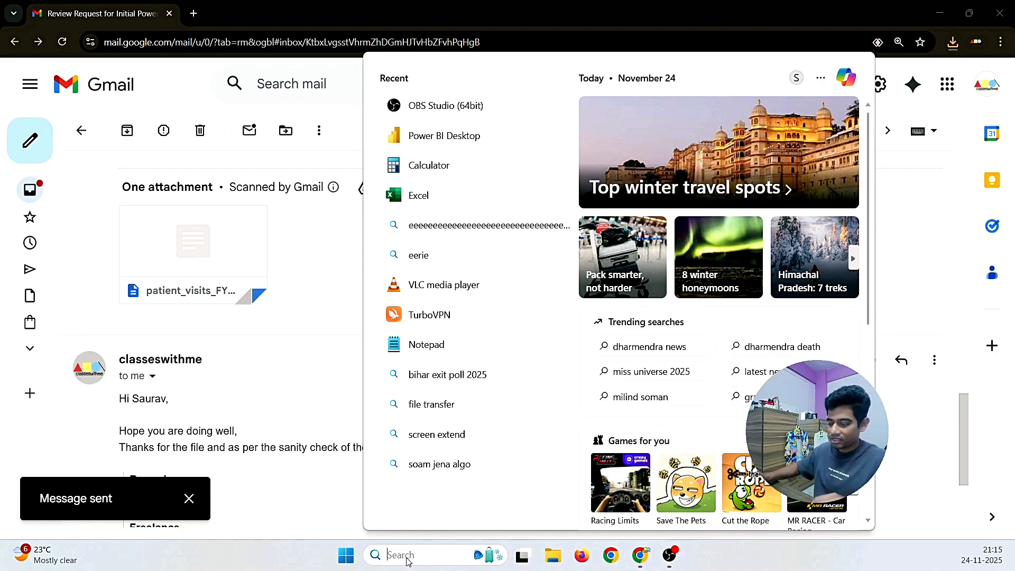
text(power)
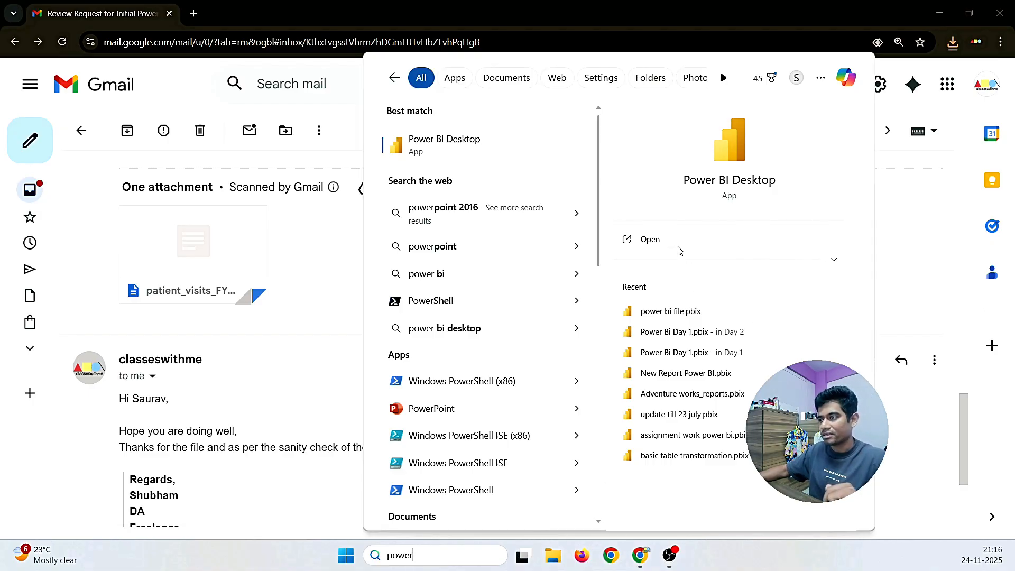
Step: Launch Power BI Desktop and start an untitled Blank report
click(650, 240)
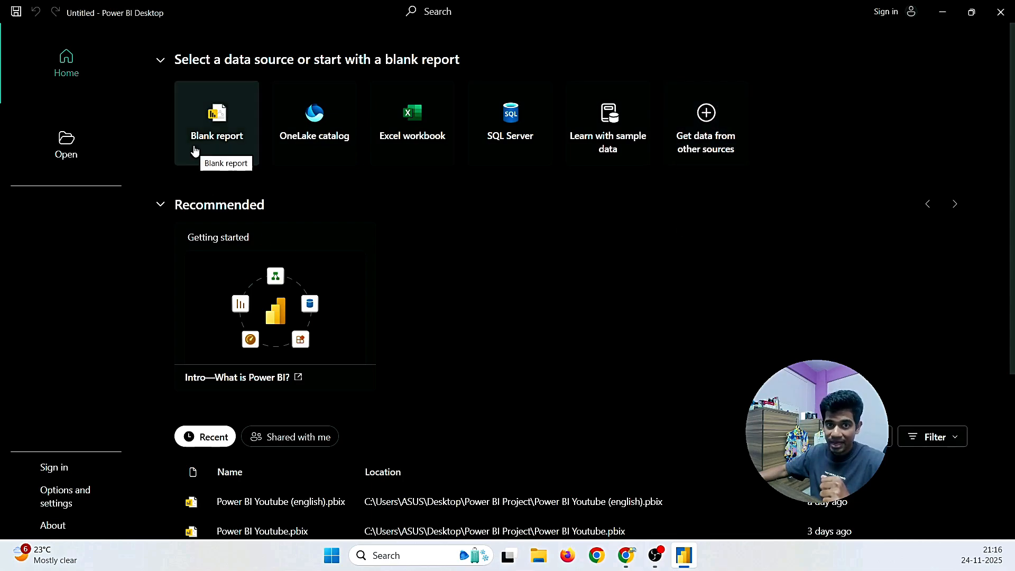
click(229, 138)
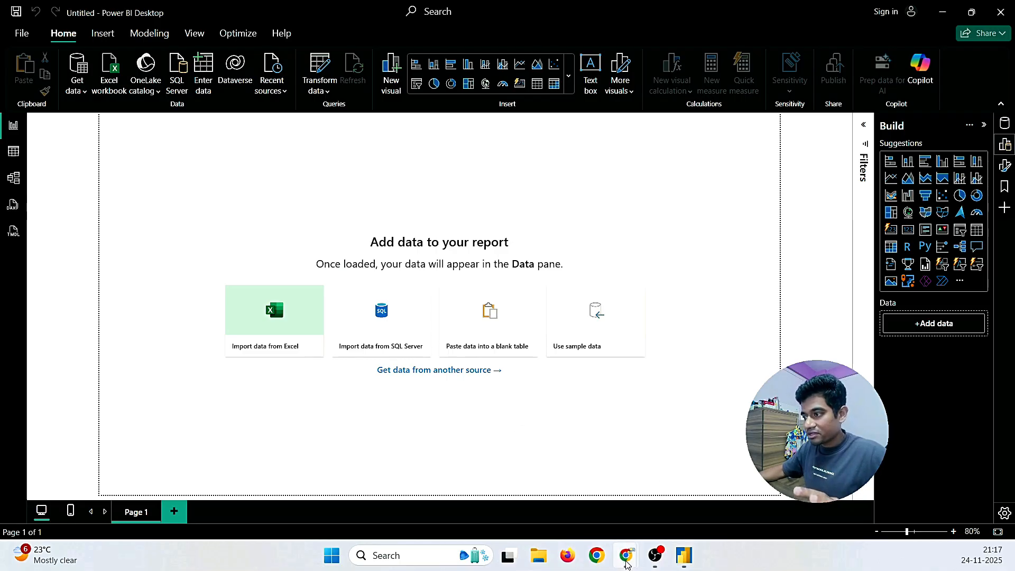
mouse_move(627, 555)
click(628, 501)
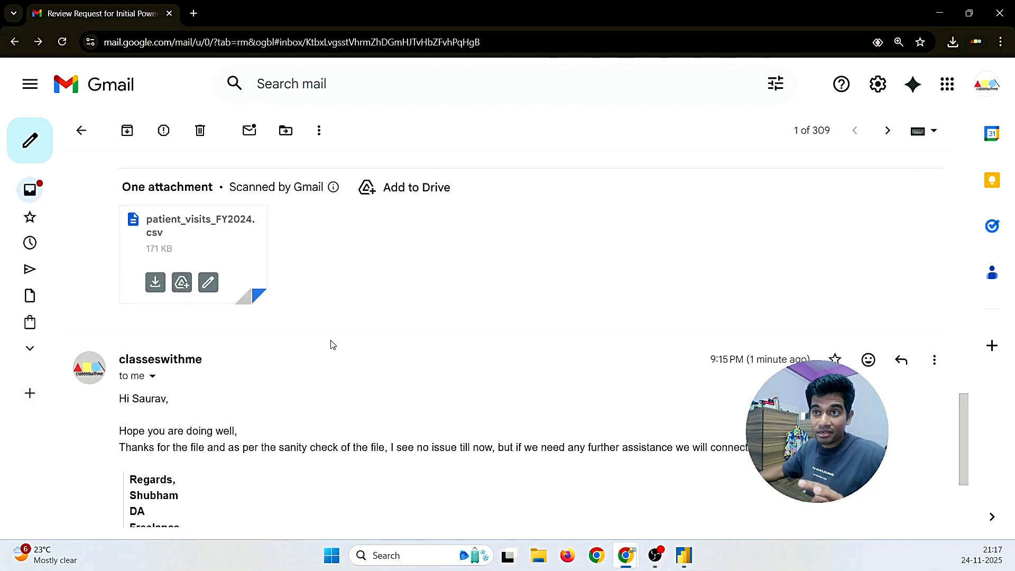
scroll(333, 344, up, 1)
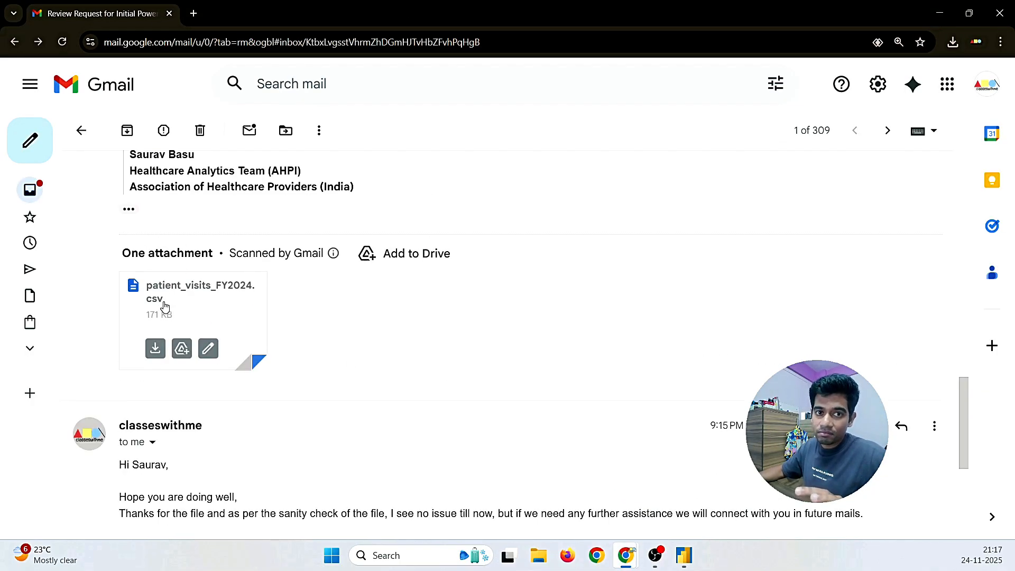
click(683, 555)
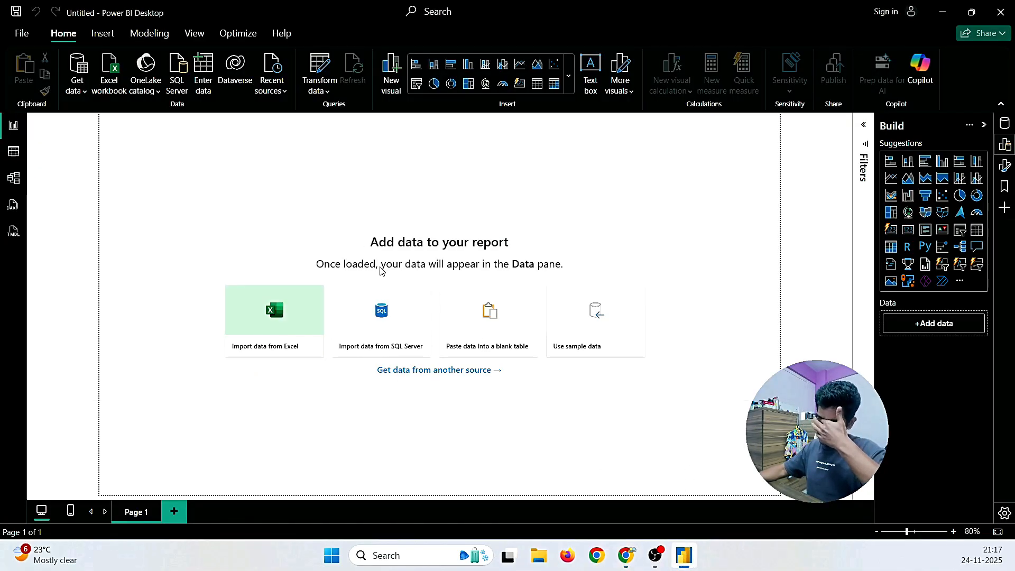
Step: Open the Get Data dialog from Get data > More... and scroll through the All connectors list
click(80, 91)
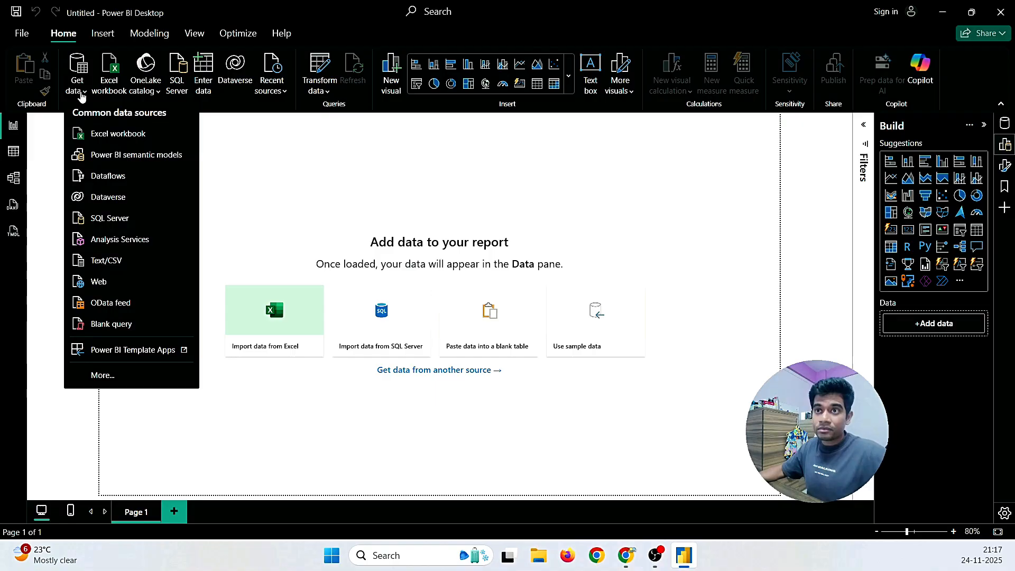
click(101, 377)
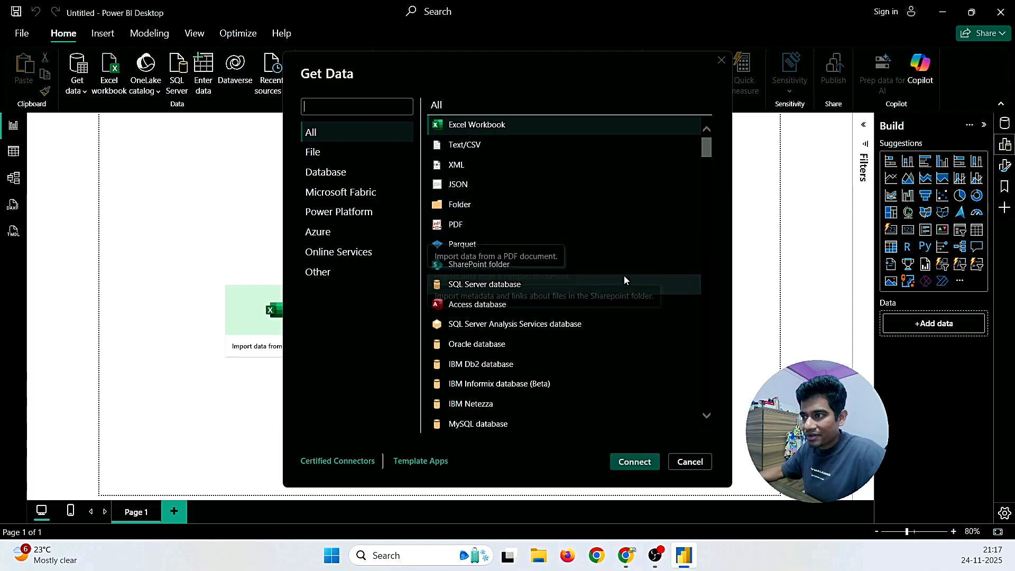
scroll(616, 288, down, 2)
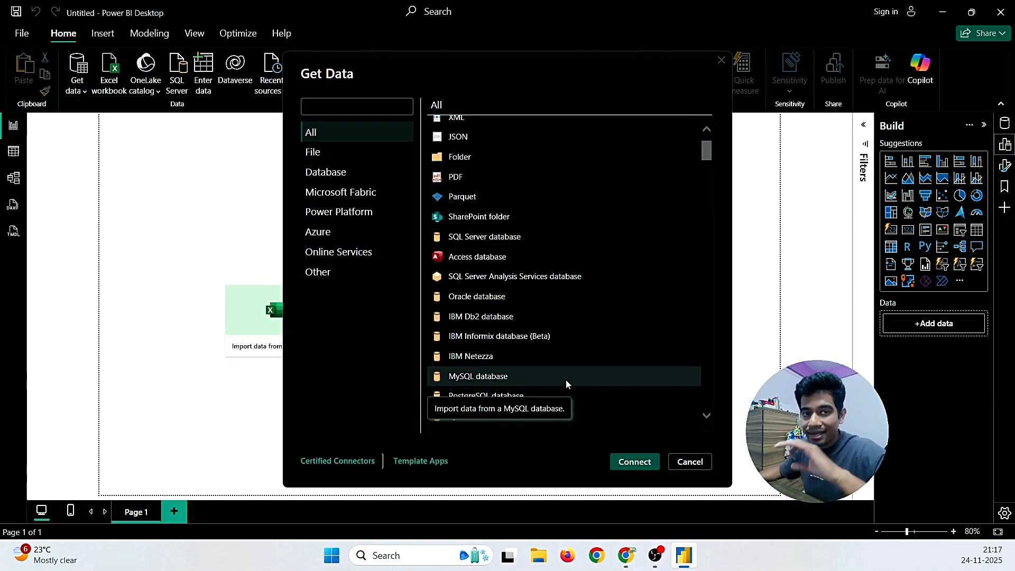
scroll(573, 373, down, 4)
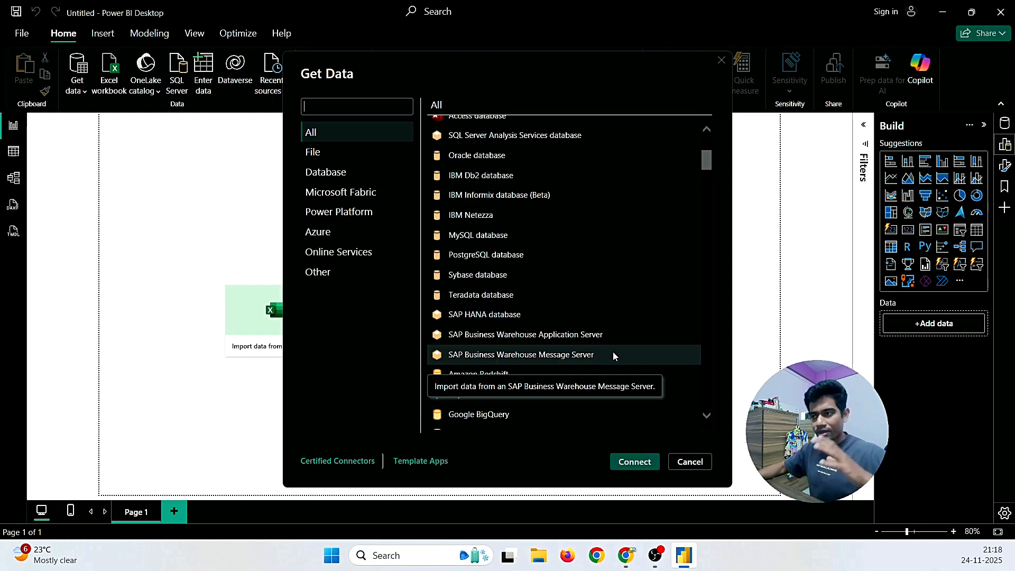
scroll(616, 335, down, 2)
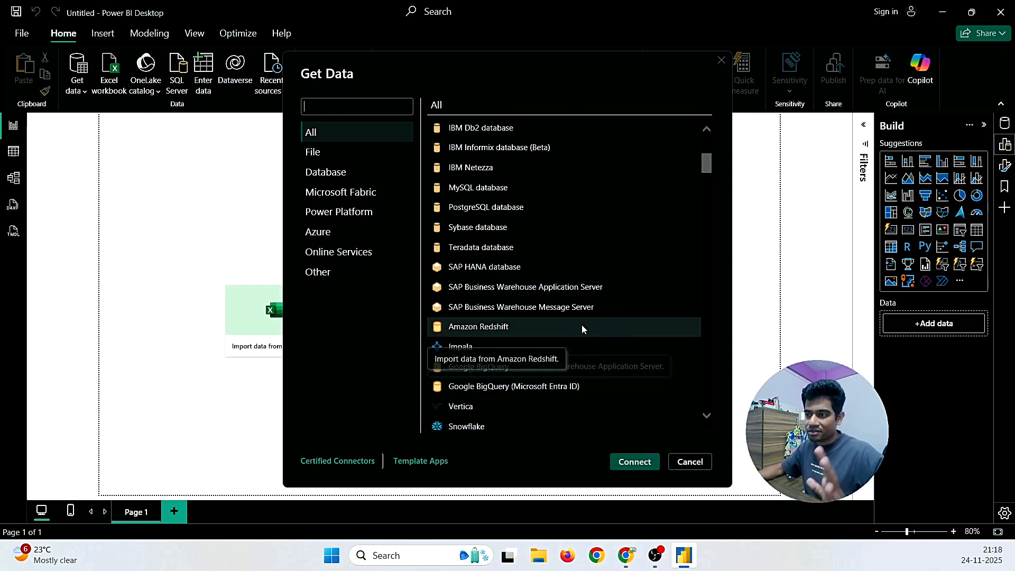
scroll(630, 333, down, 2)
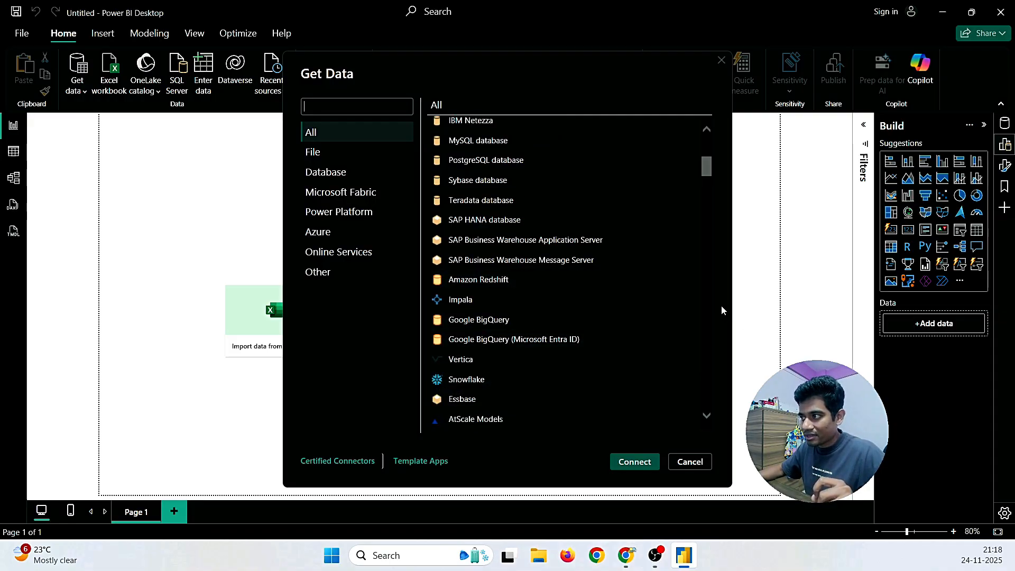
scroll(706, 301, down, 2)
scroll(705, 300, down, 4)
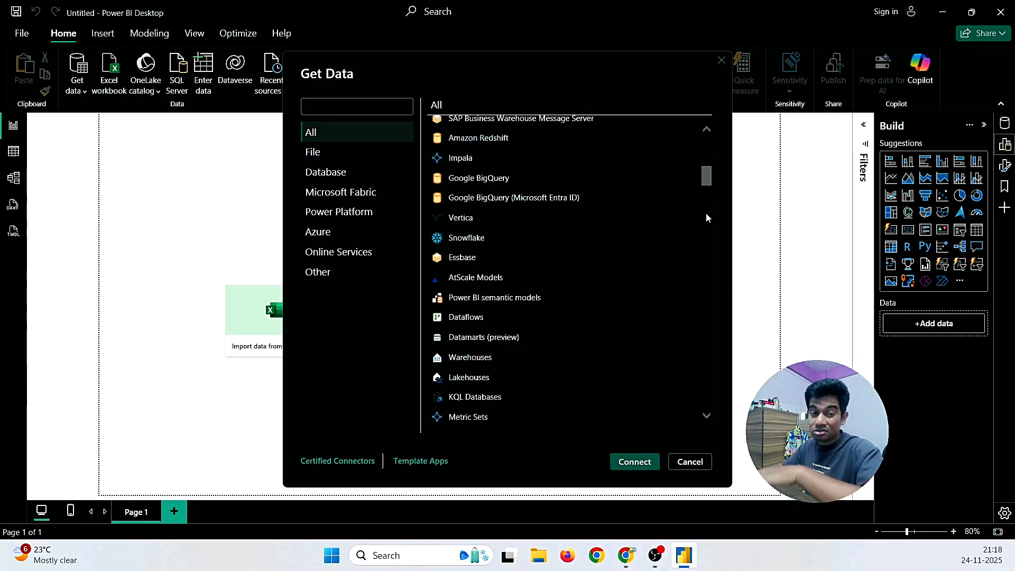
scroll(706, 217, down, 4)
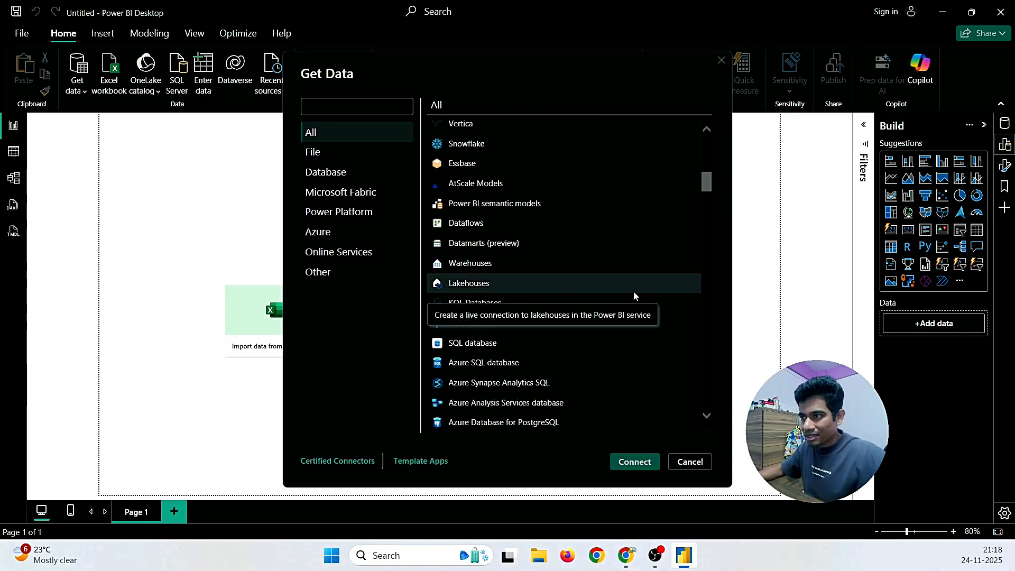
scroll(706, 258, down, 6)
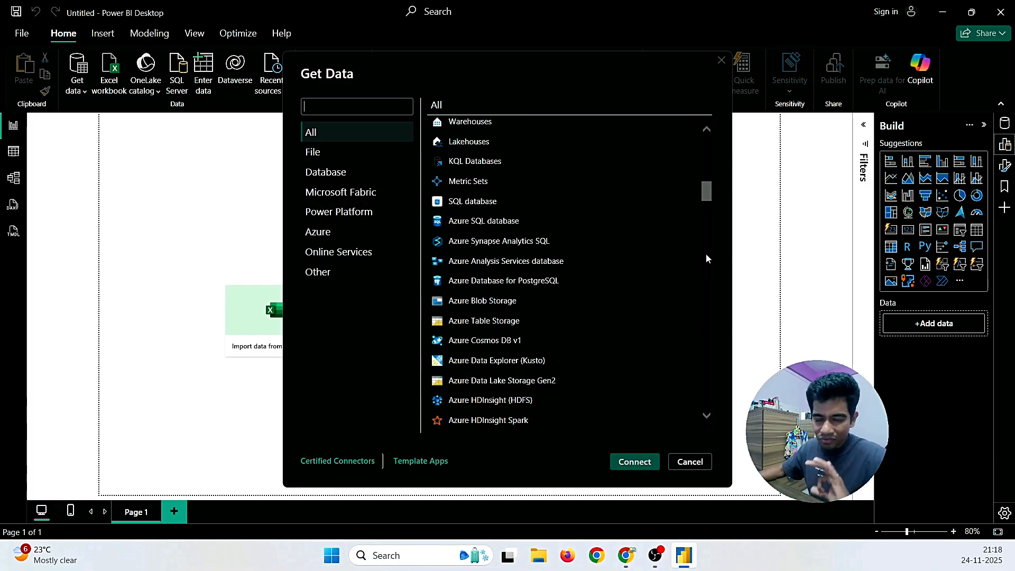
scroll(705, 258, down, 2)
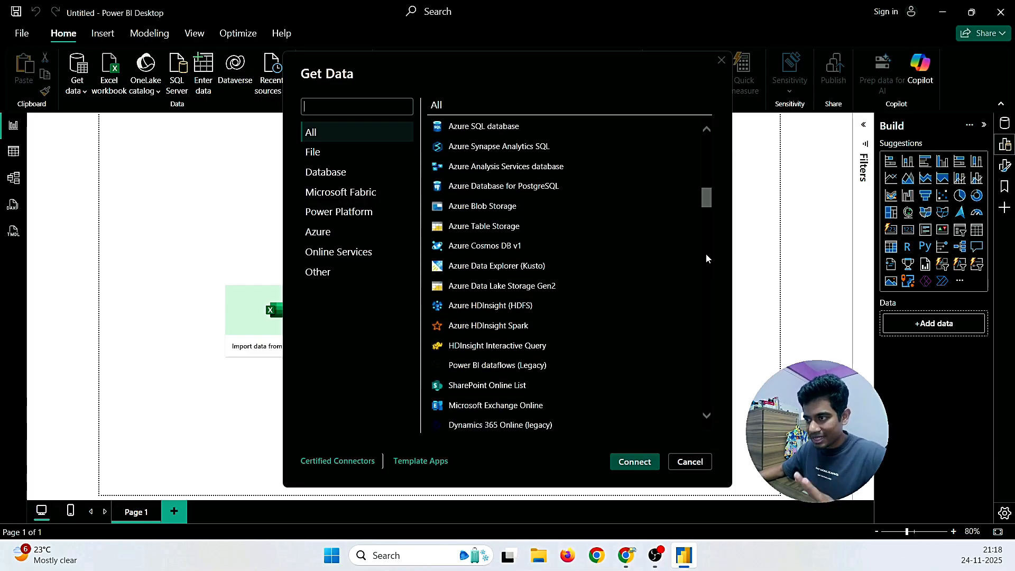
scroll(705, 258, down, 6)
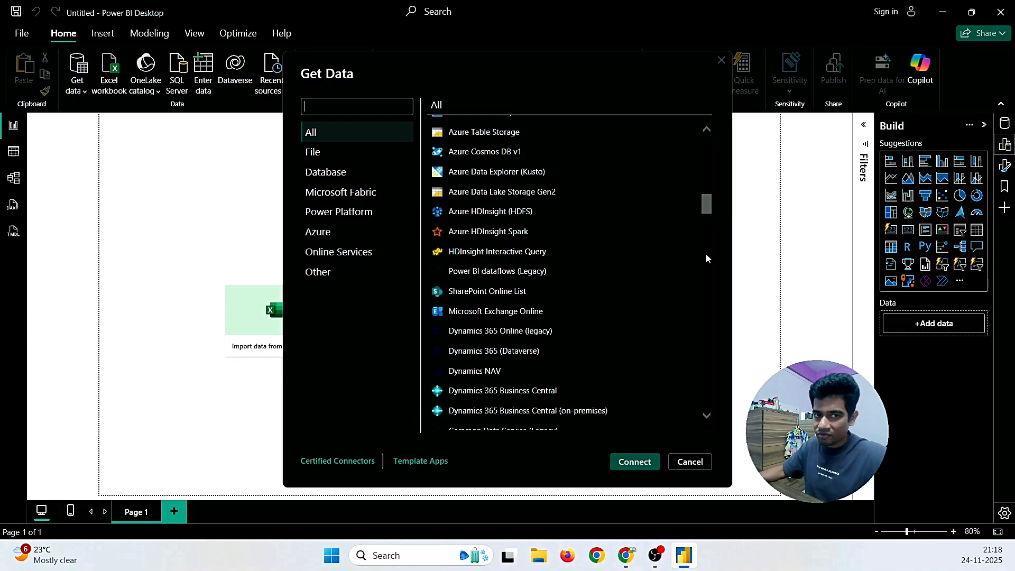
scroll(707, 258, down, 5)
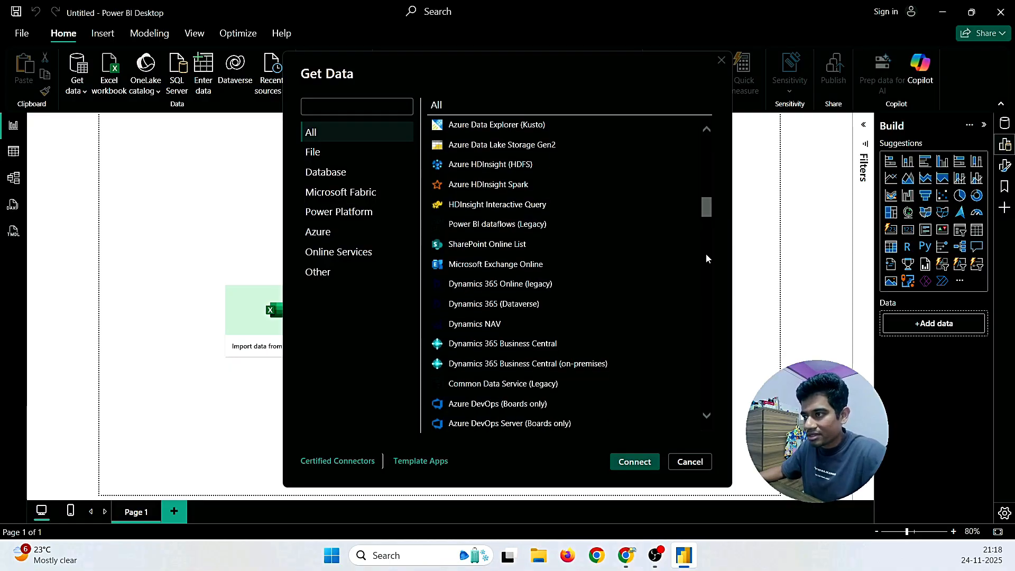
scroll(707, 259, down, 3)
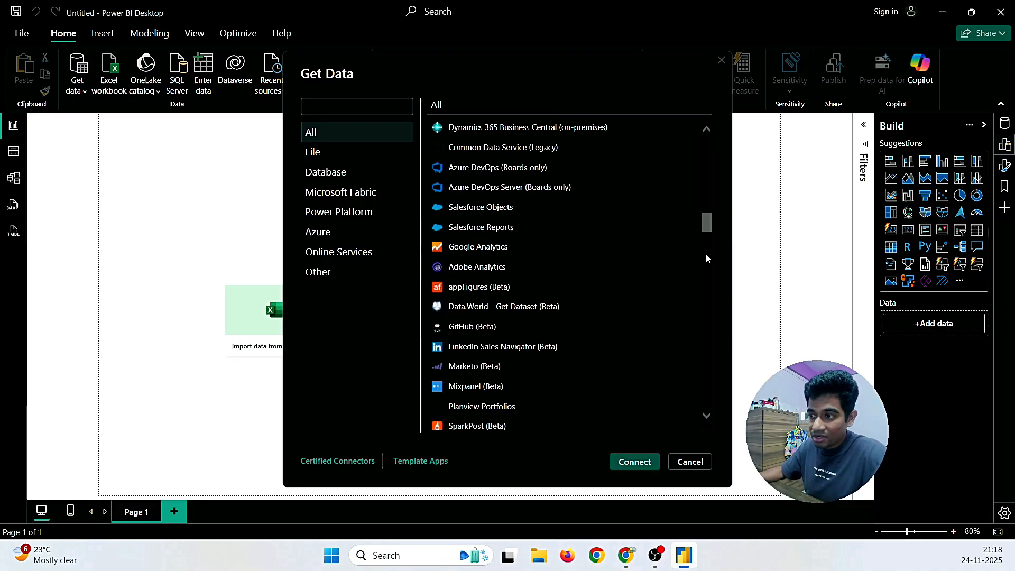
scroll(706, 258, down, 2)
scroll(707, 258, down, 1)
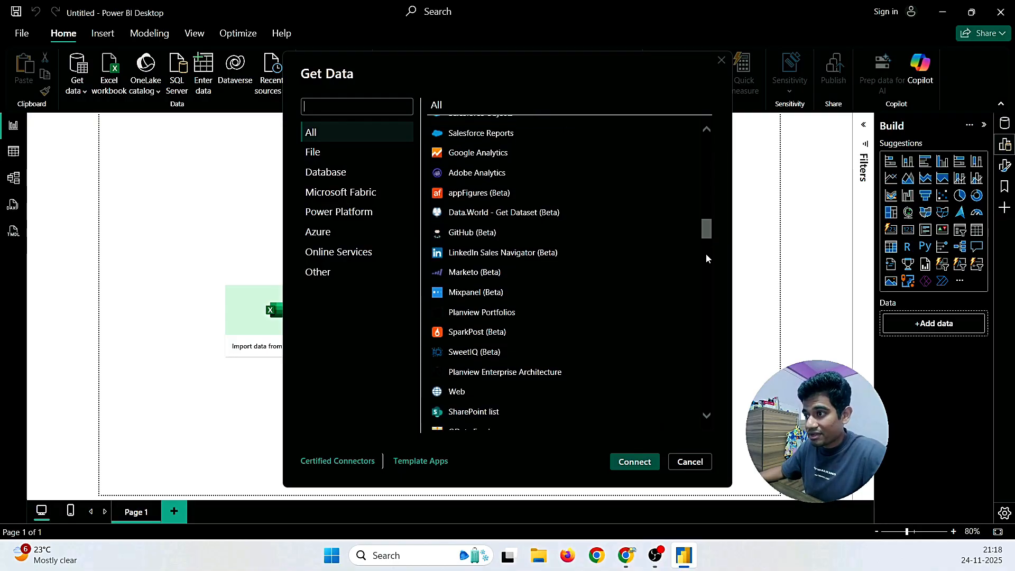
scroll(706, 258, down, 3)
scroll(706, 258, up, 2)
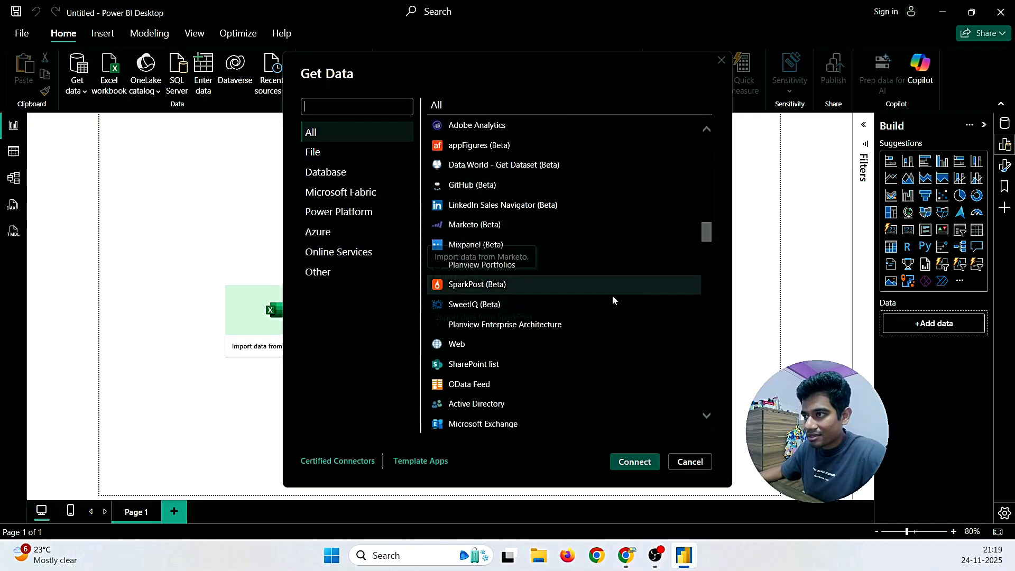
scroll(614, 299, up, 1)
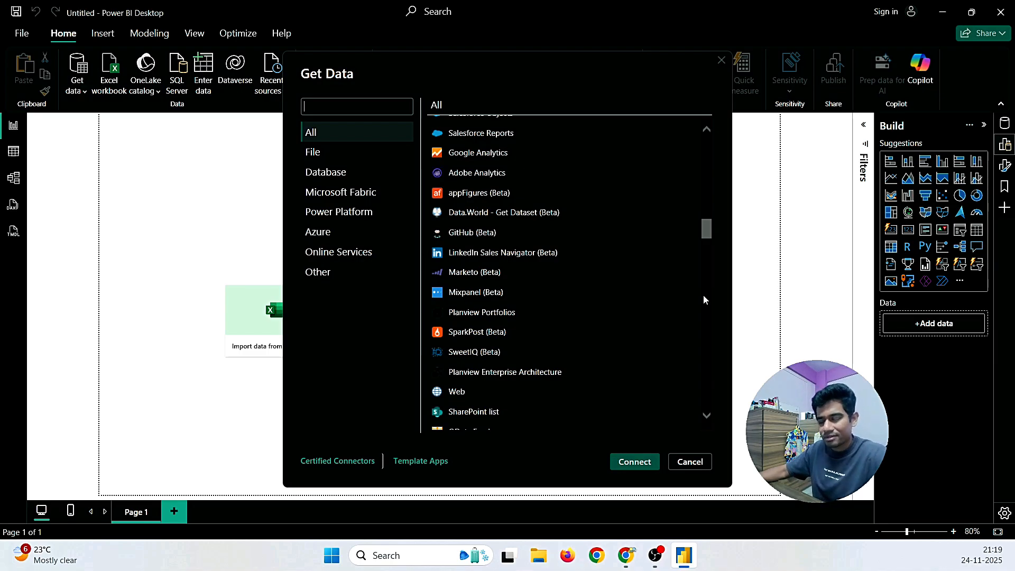
scroll(703, 296, down, 3)
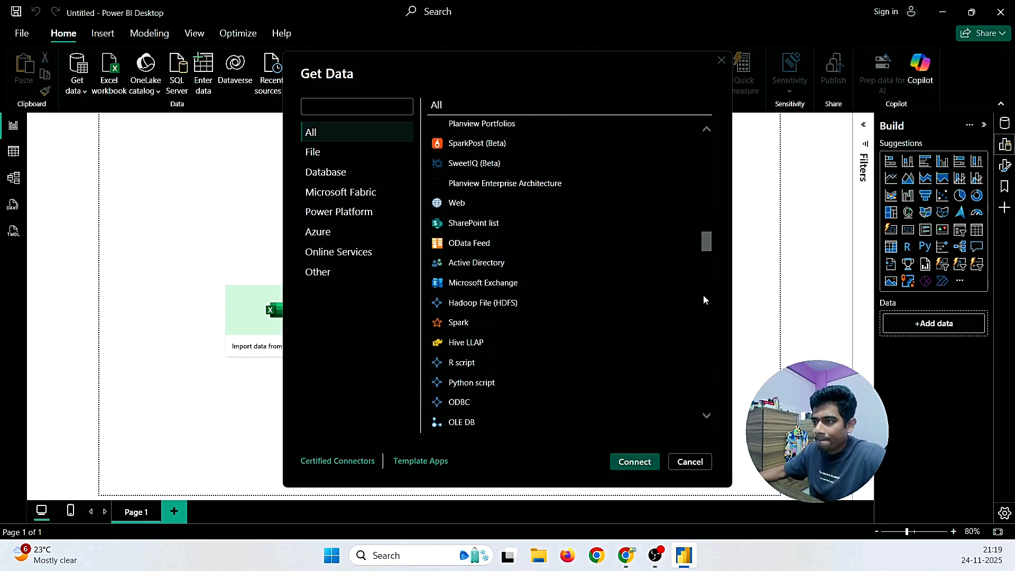
scroll(704, 300, down, 1)
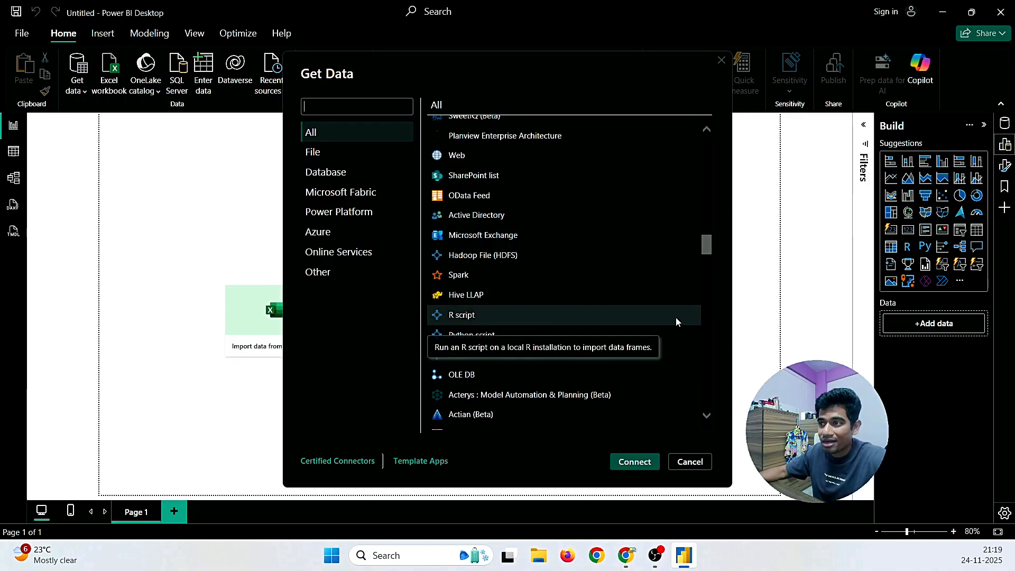
scroll(708, 310, down, 3)
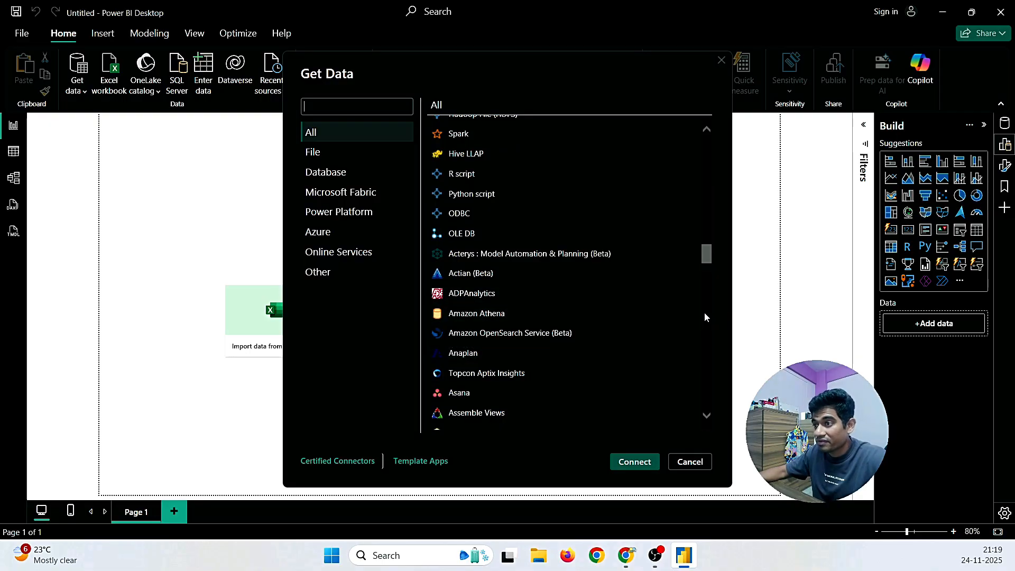
scroll(705, 317, down, 1)
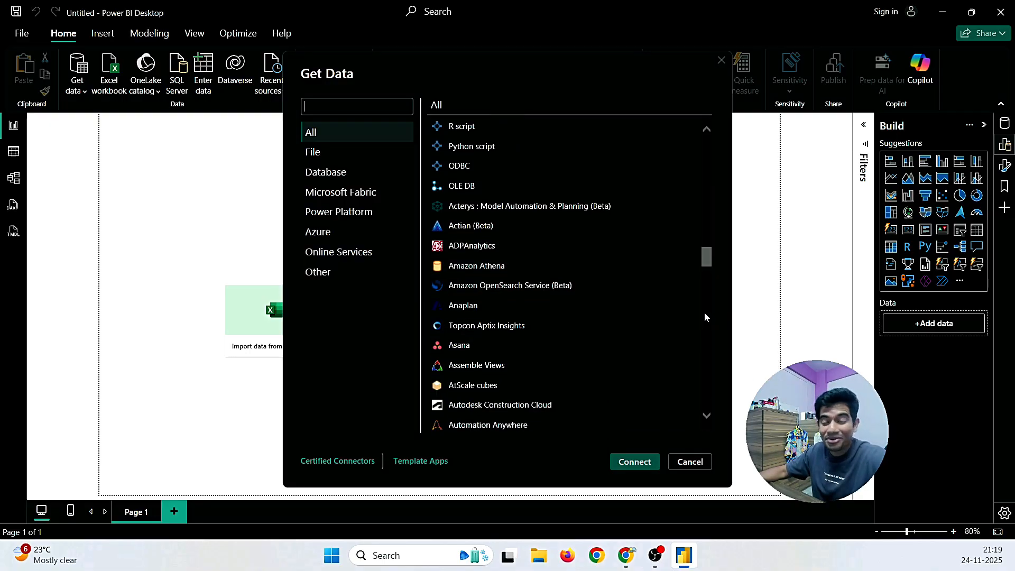
scroll(705, 317, down, 1)
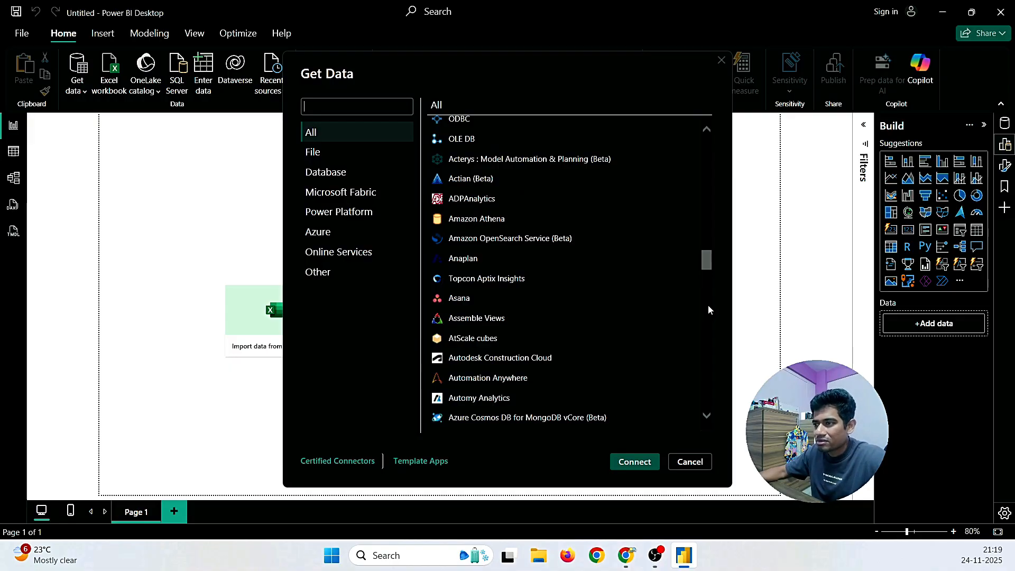
scroll(709, 310, down, 1)
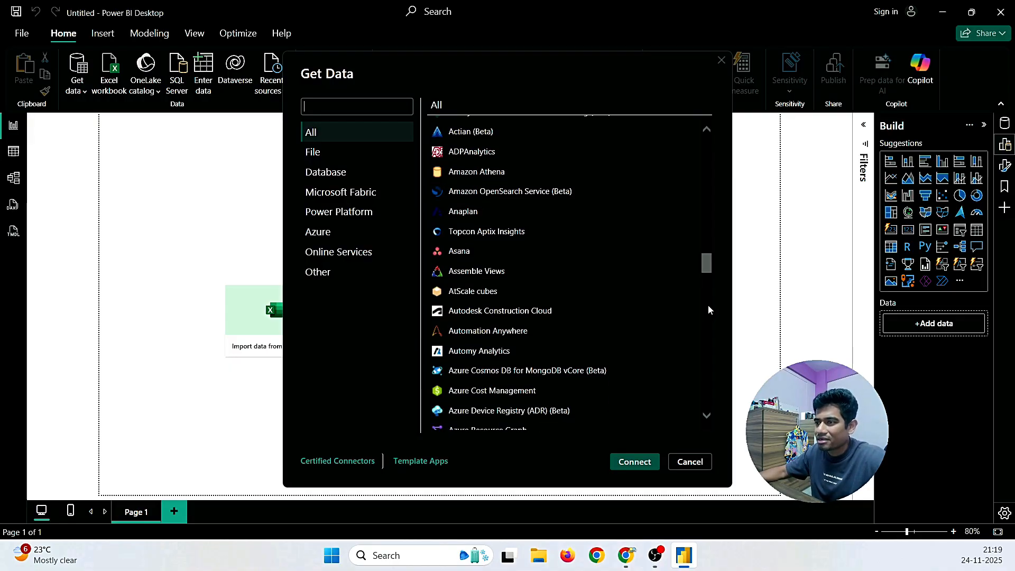
scroll(709, 311, down, 1)
scroll(708, 312, down, 2)
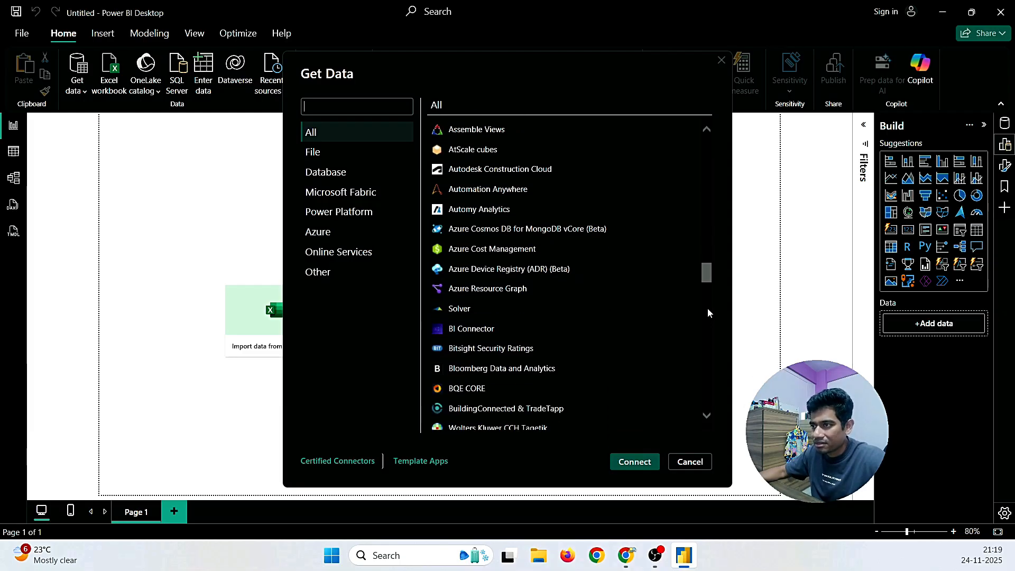
scroll(708, 310, down, 5)
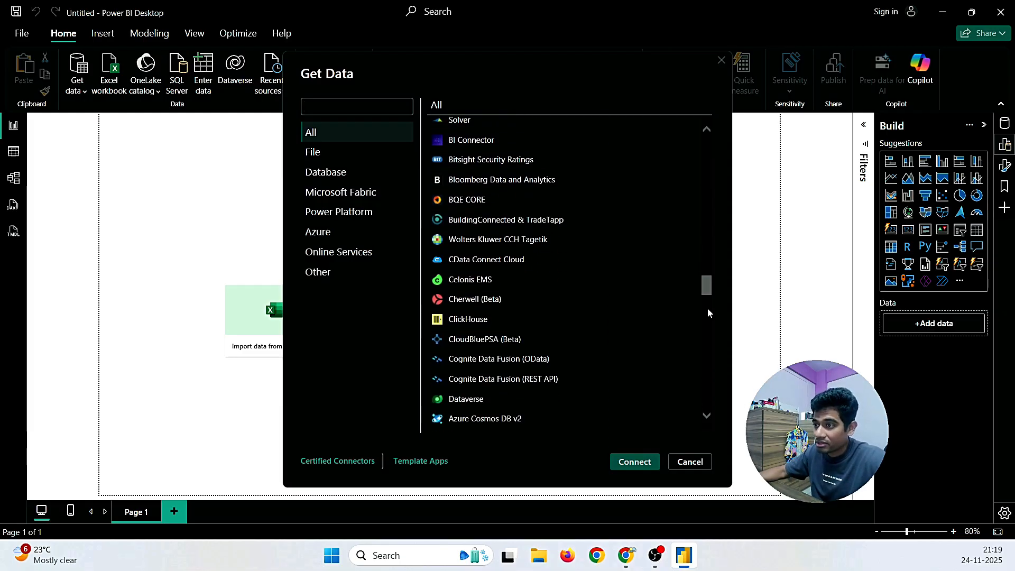
scroll(707, 308, down, 7)
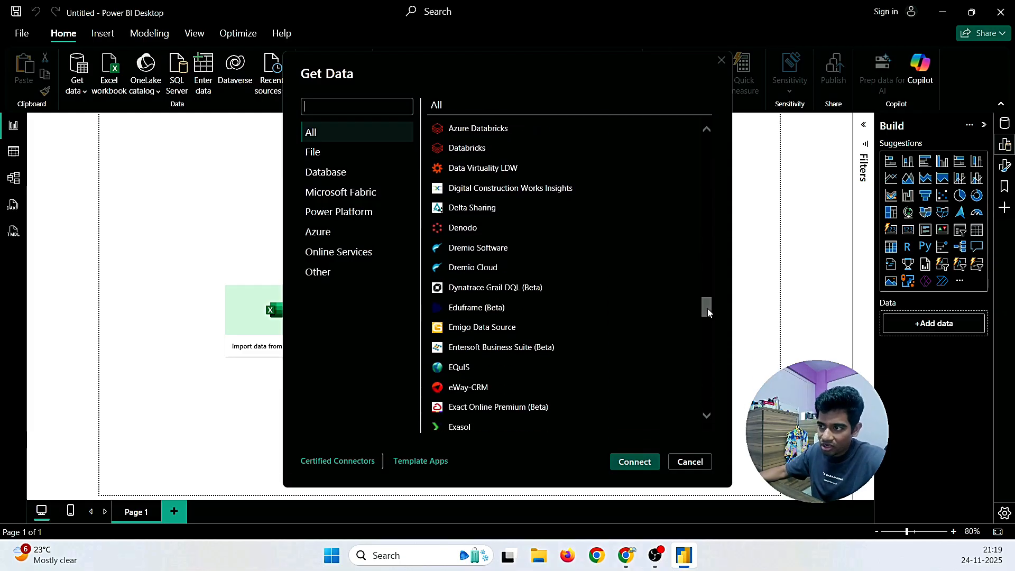
scroll(708, 309, down, 9)
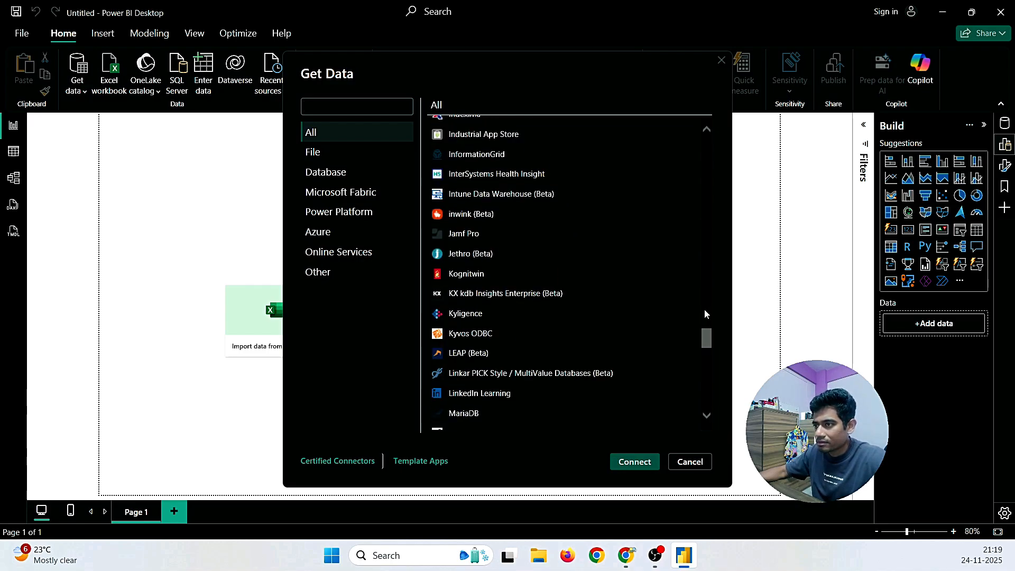
scroll(704, 309, down, 5)
scroll(704, 309, up, 2)
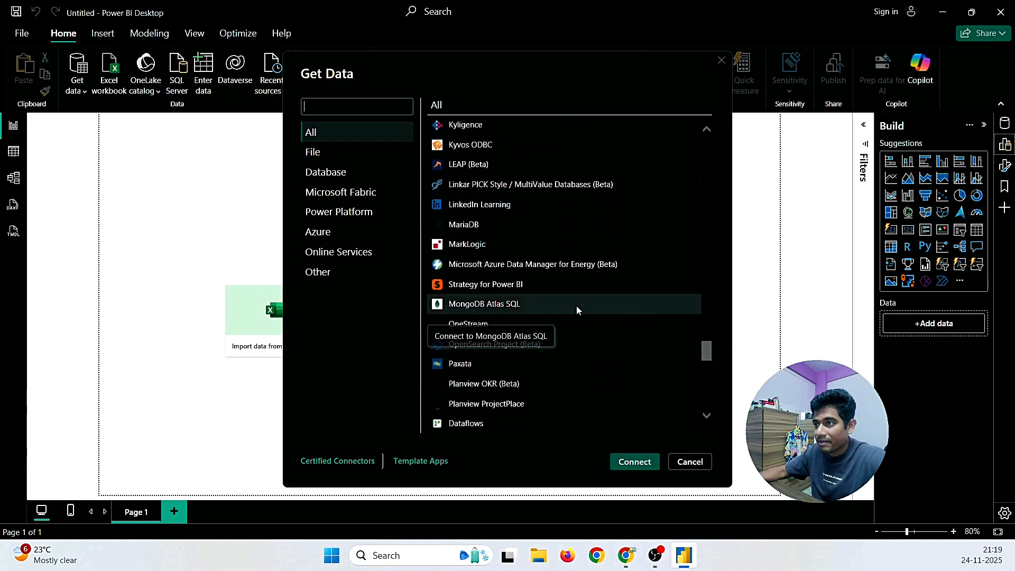
scroll(711, 295, down, 2)
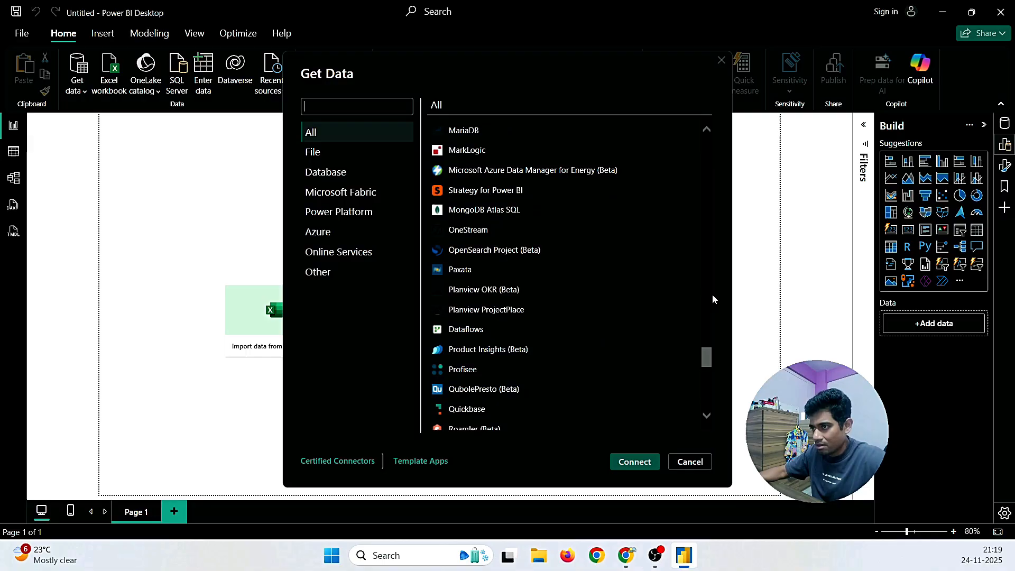
scroll(705, 309, down, 13)
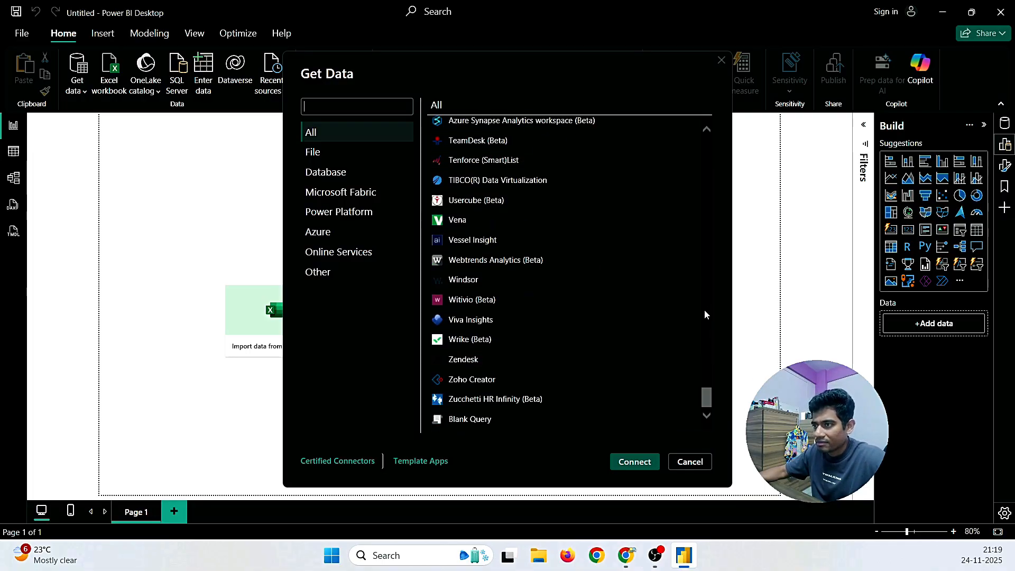
scroll(705, 311, up, 7)
scroll(705, 310, down, 7)
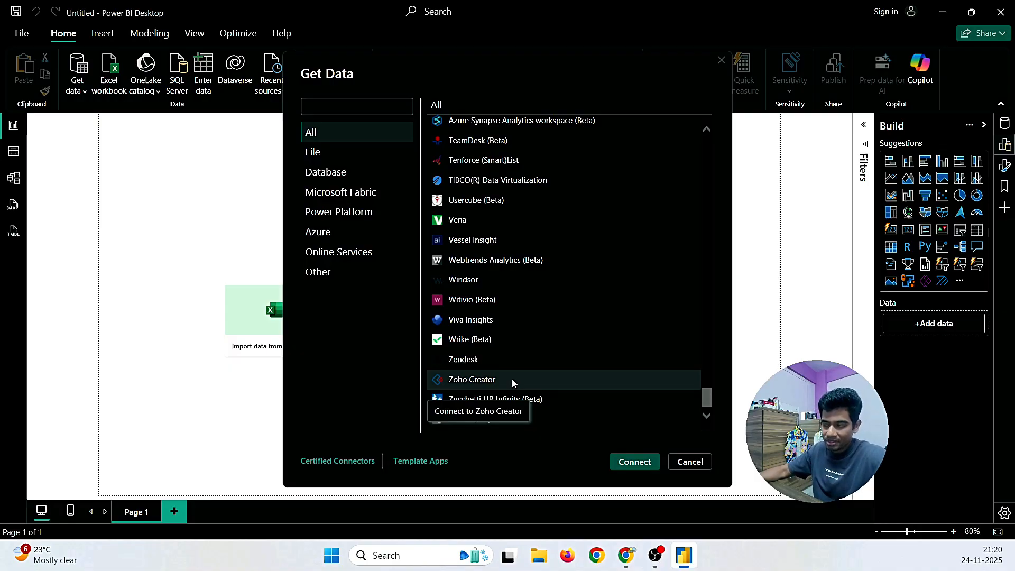
scroll(705, 365, up, 10)
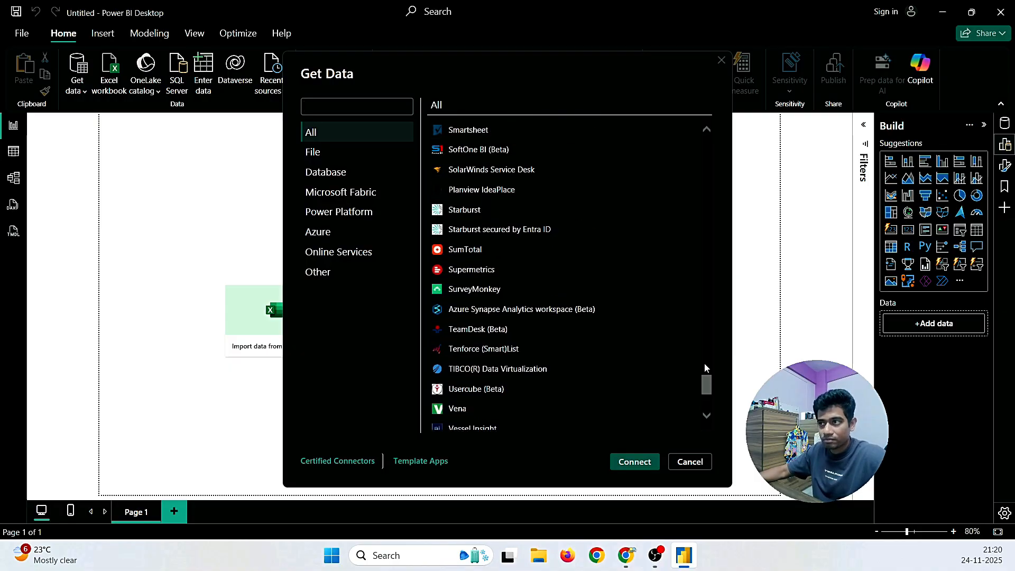
drag(706, 363, 705, 143)
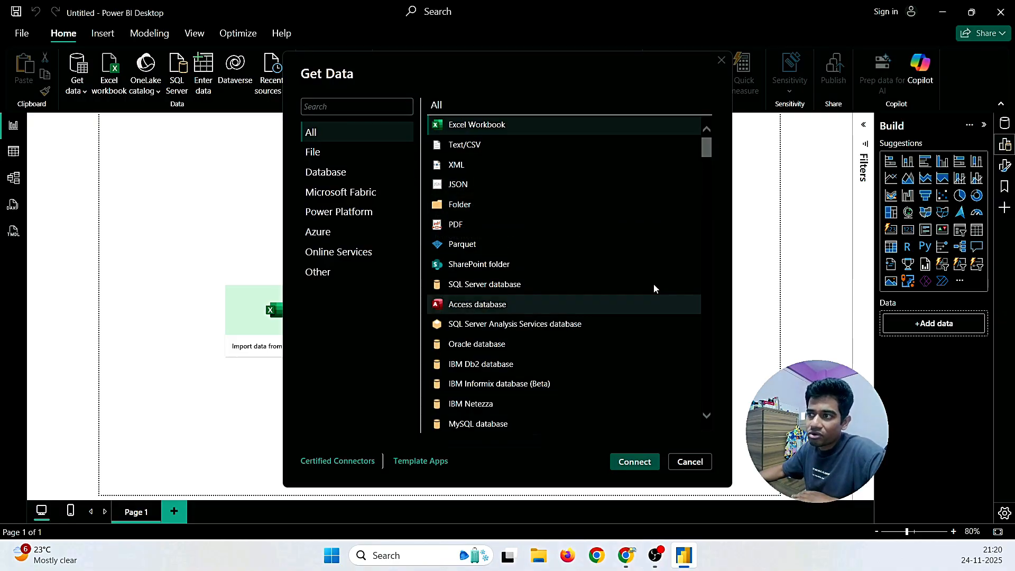
Step: Browse the File, Database, Azure, Online Services and Other connector categories, then return to All
click(332, 156)
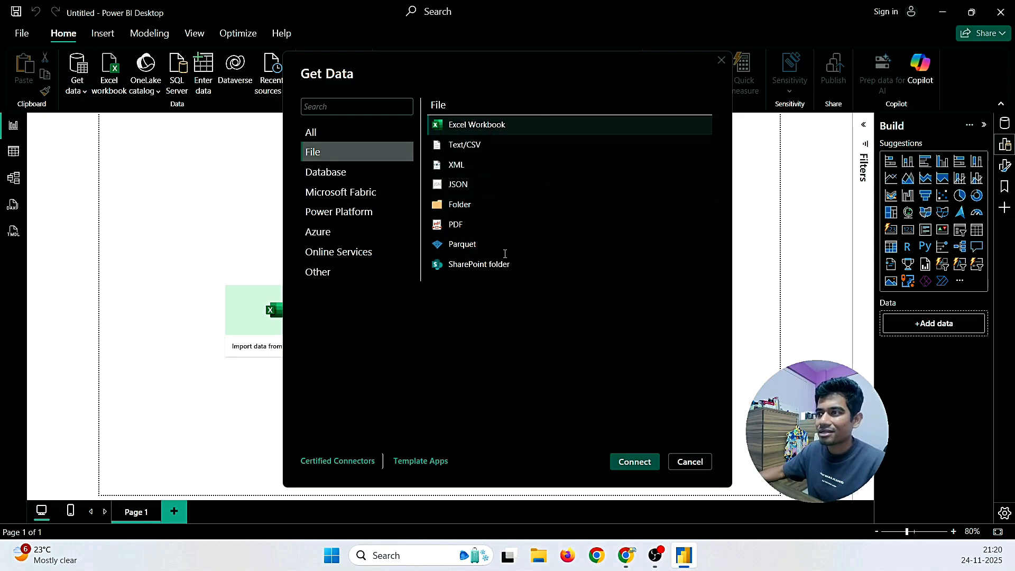
click(337, 174)
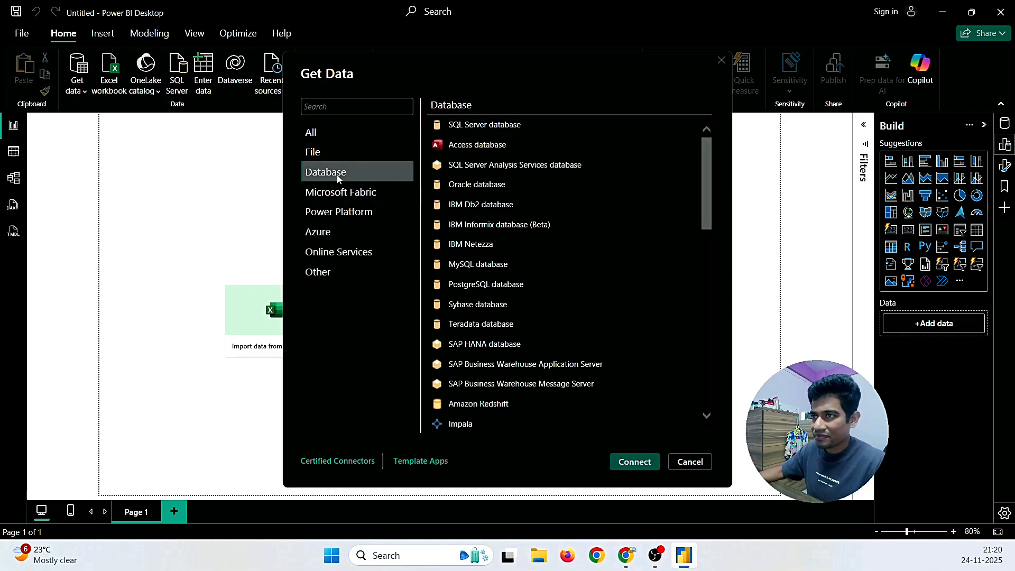
scroll(546, 259, down, 3)
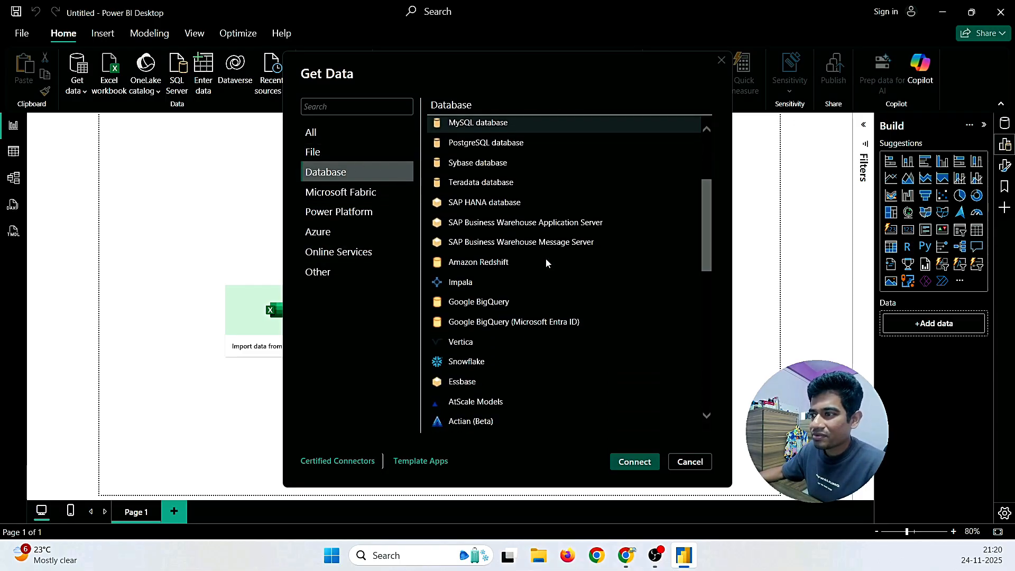
click(344, 229)
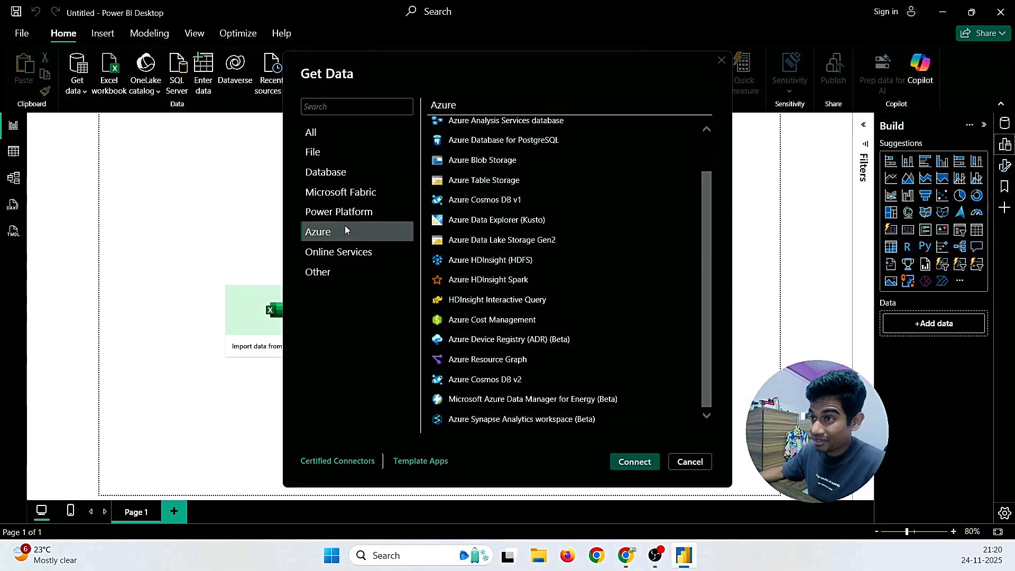
click(344, 252)
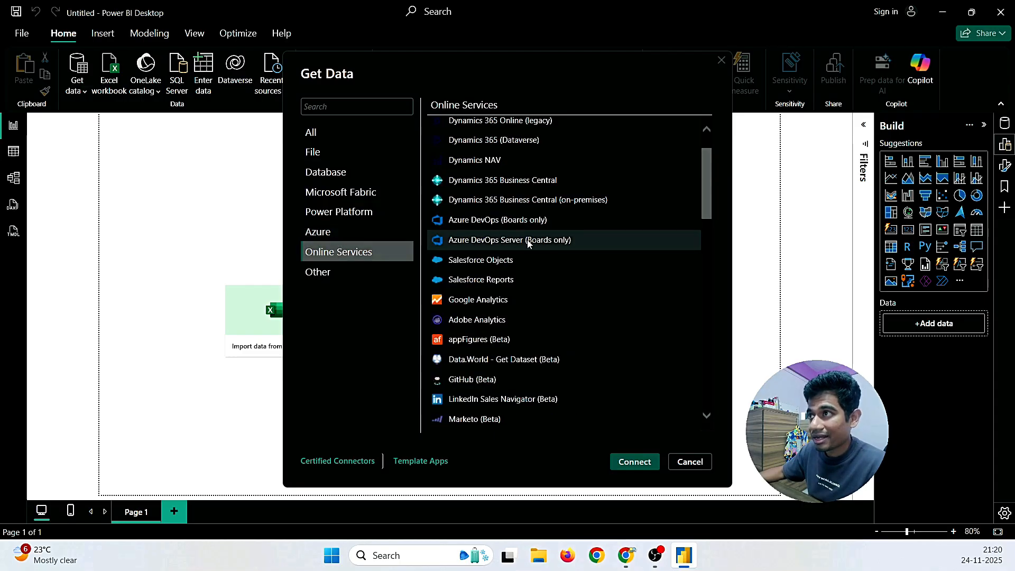
click(333, 268)
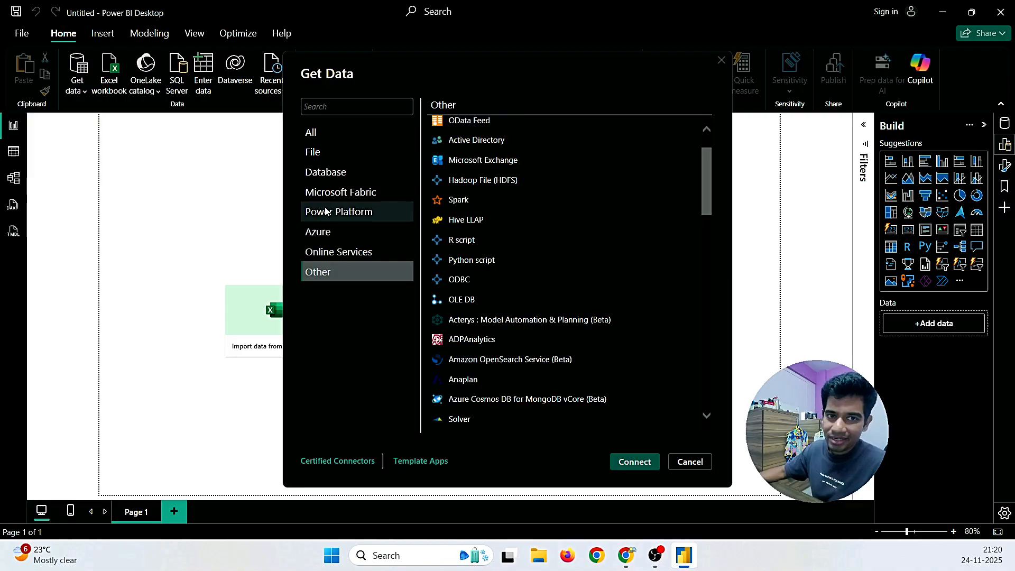
click(324, 134)
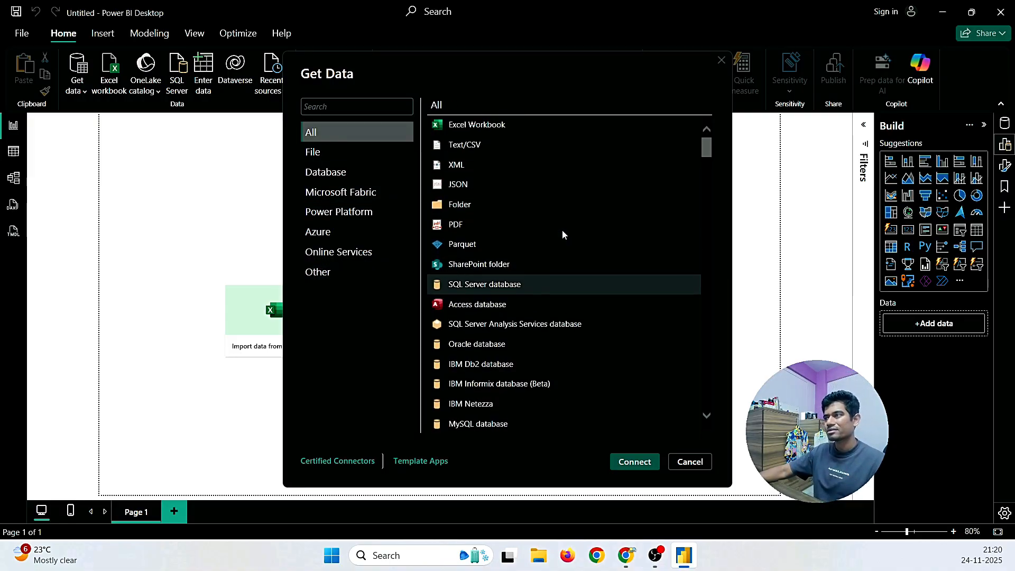
click(338, 108)
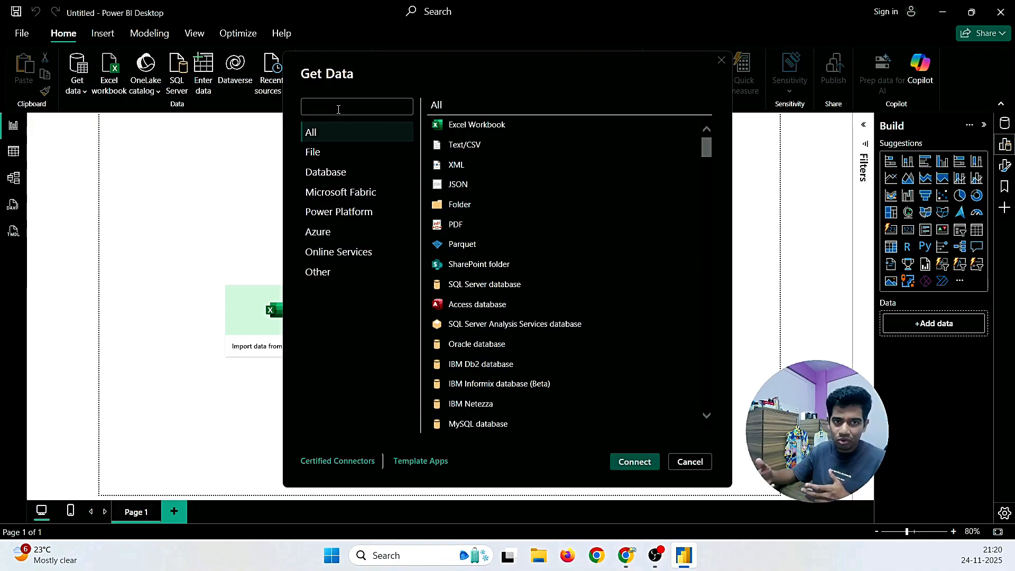
Step: Search 'cs', connect with Text/CSV and open patient_visits_FY2024.csv to show its preview
text(csv)
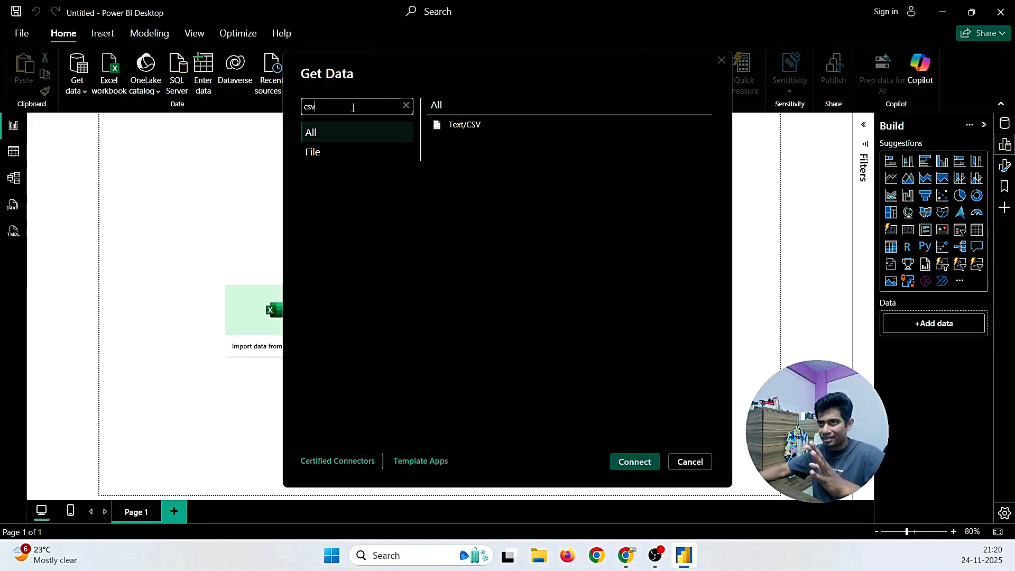
click(485, 127)
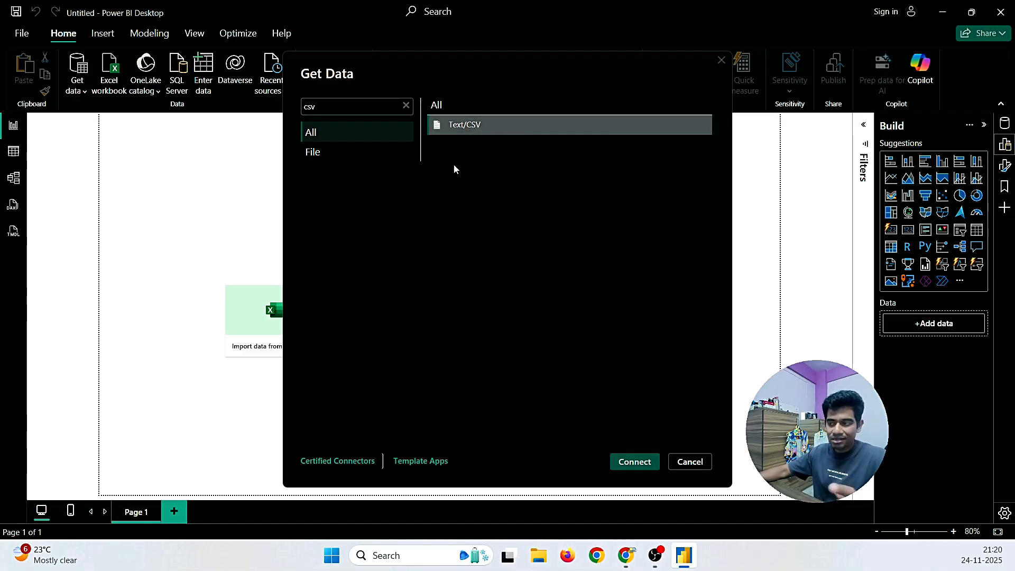
click(634, 463)
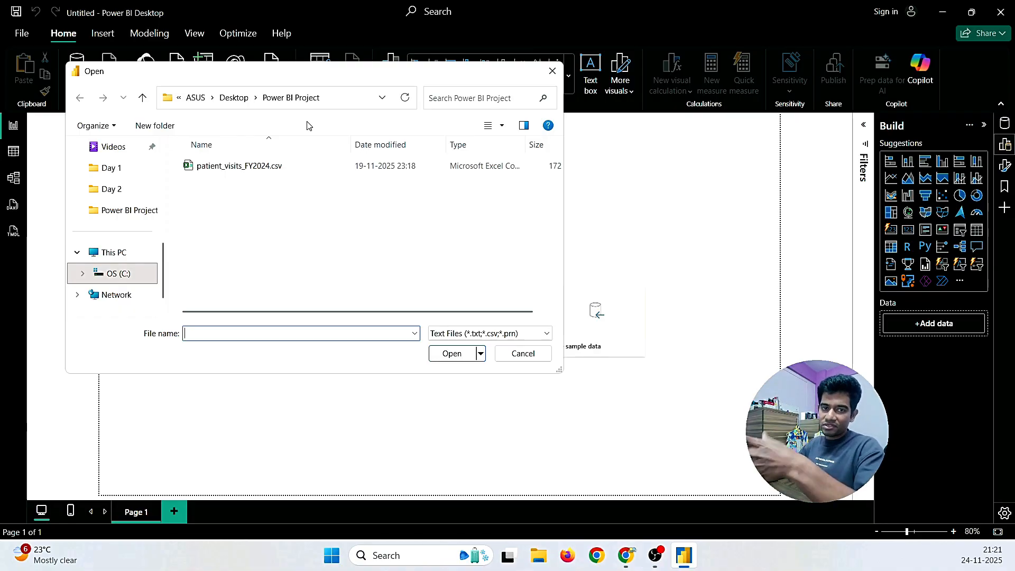
click(267, 167)
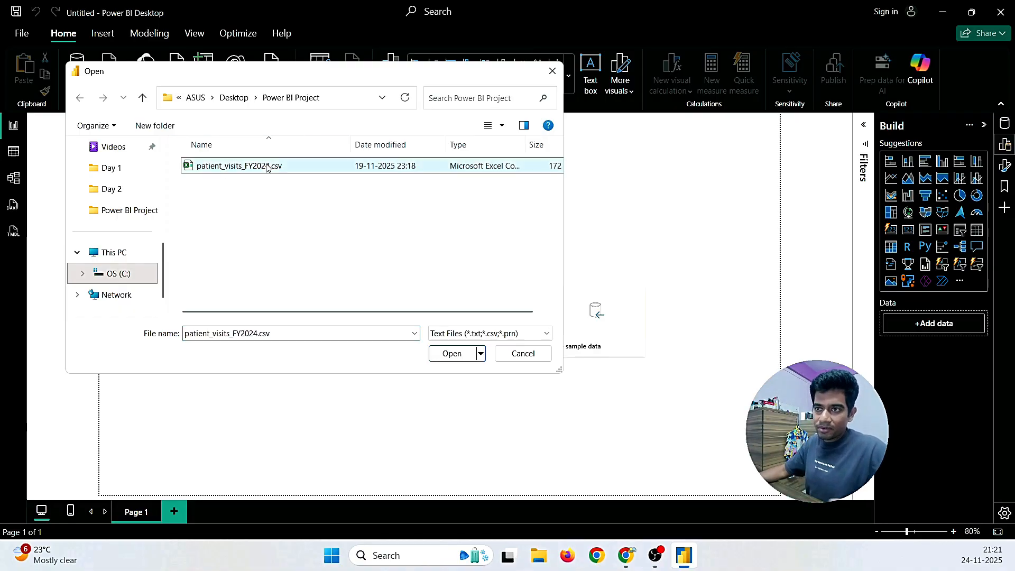
click(444, 355)
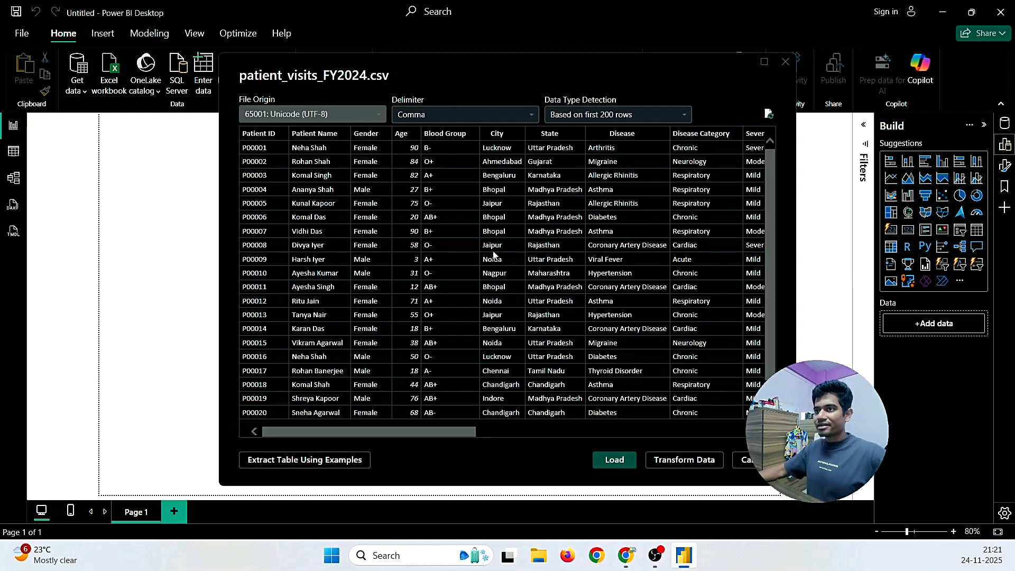
scroll(494, 255, down, 1)
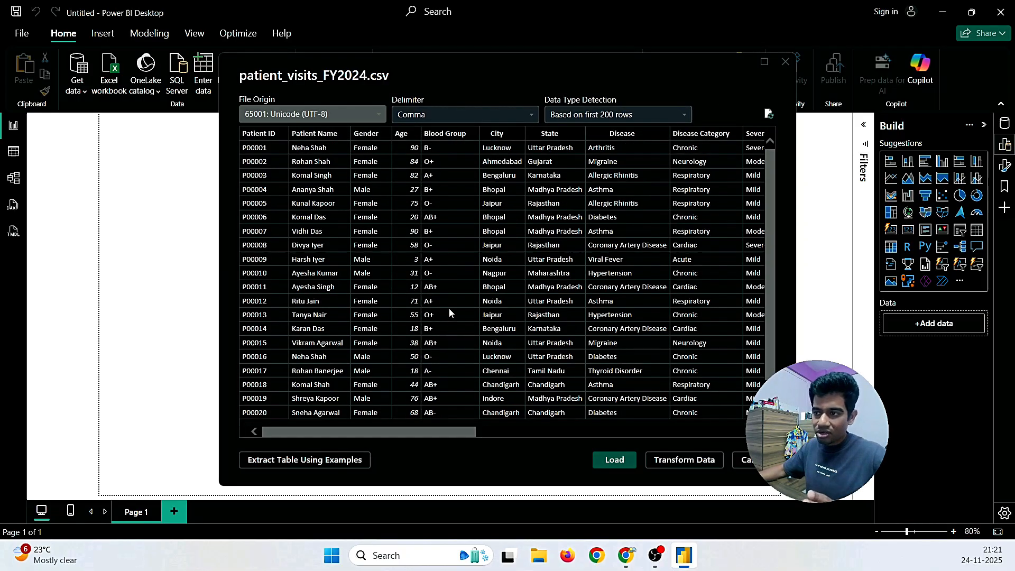
scroll(449, 307, up, 1)
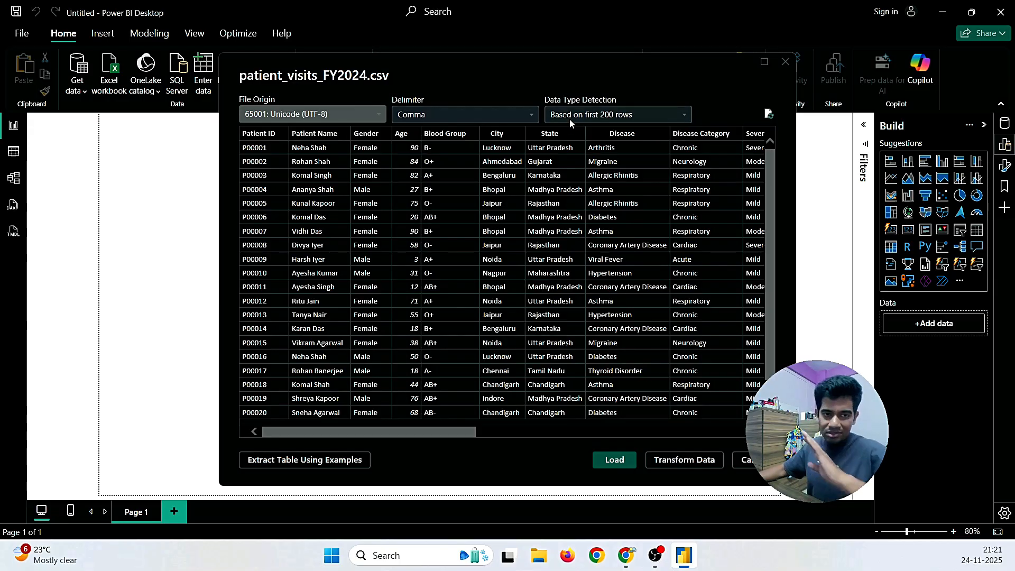
click(598, 118)
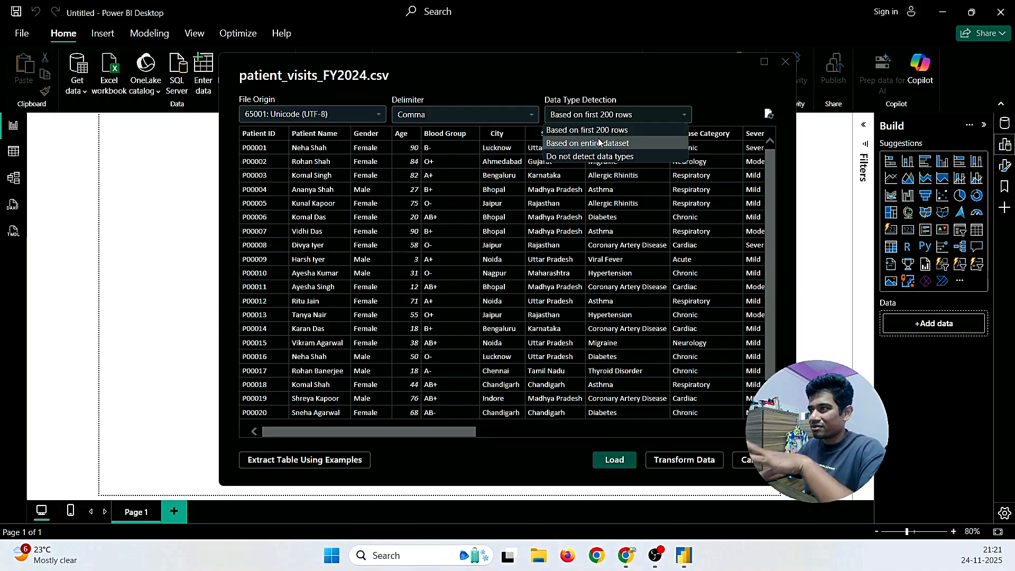
click(598, 143)
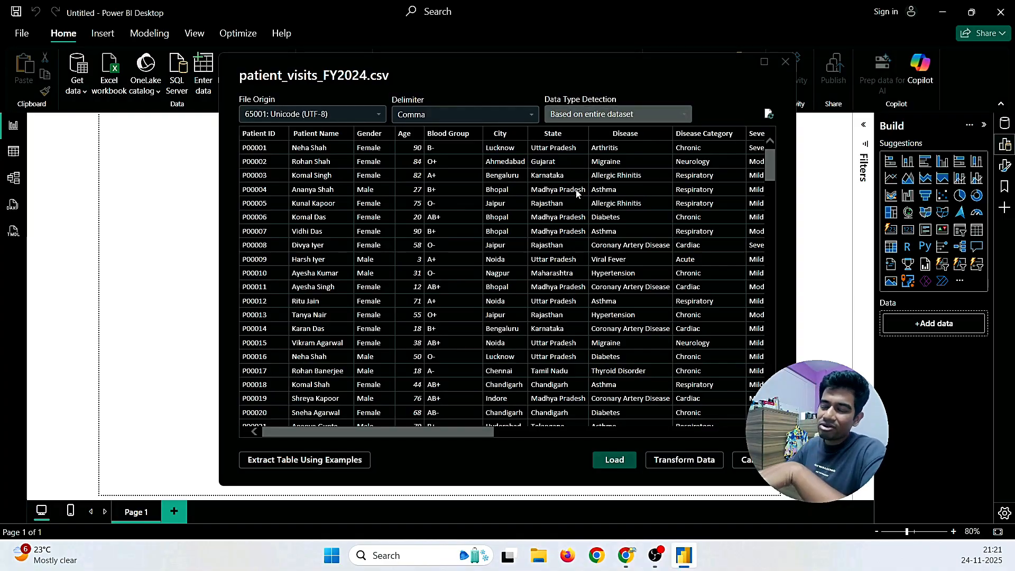
scroll(576, 190, down, 8)
drag(766, 203, 765, 154)
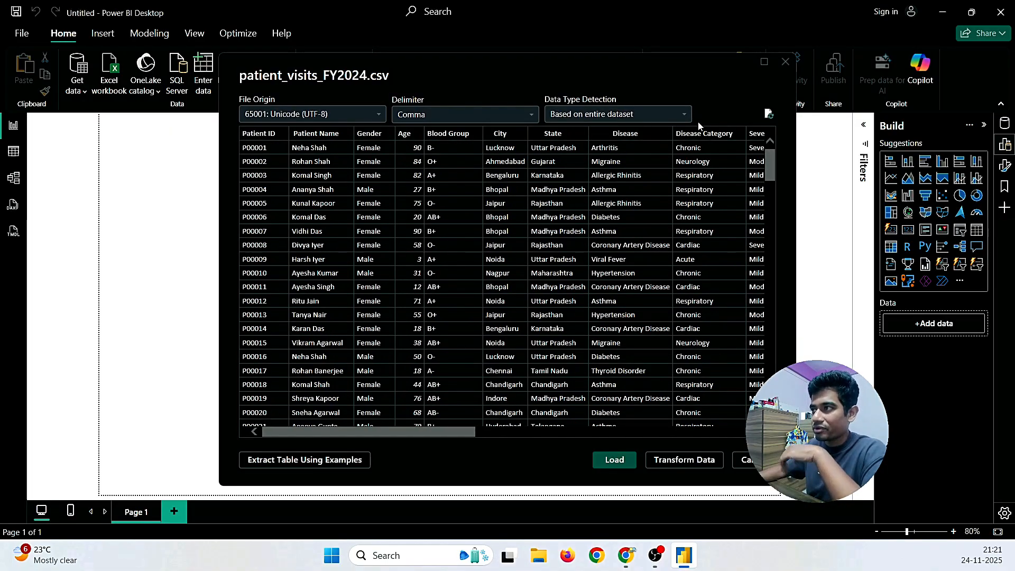
click(623, 115)
click(608, 128)
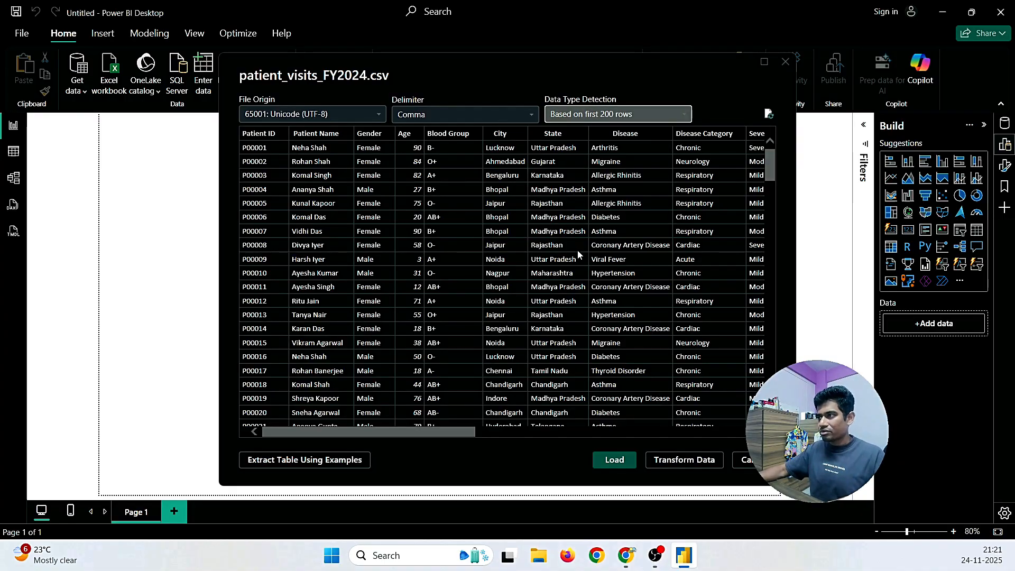
drag(459, 430, 420, 443)
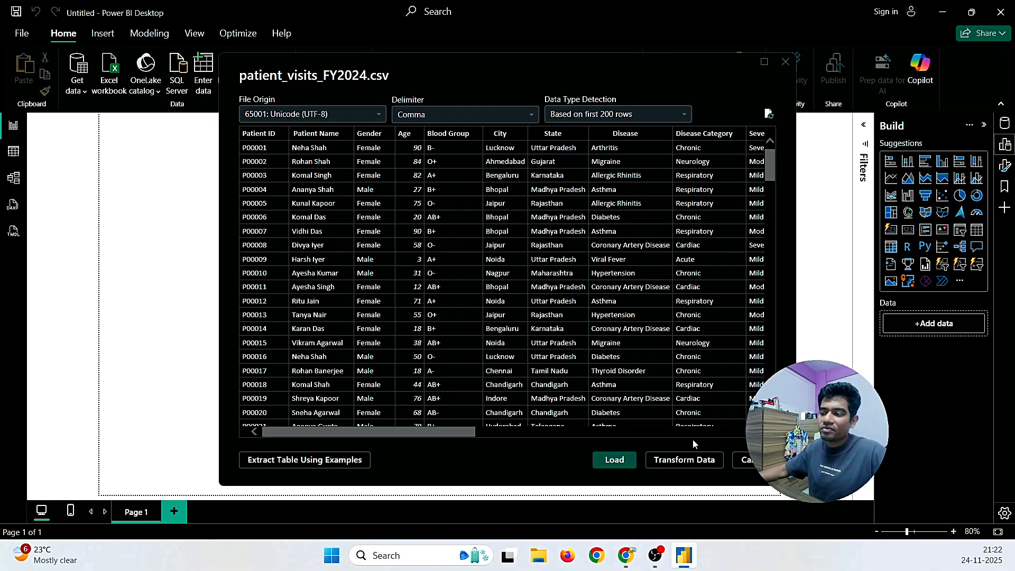
Step: Load the patient_visits_FY2024 preview into the report, bringing in 1,000 rows
click(616, 459)
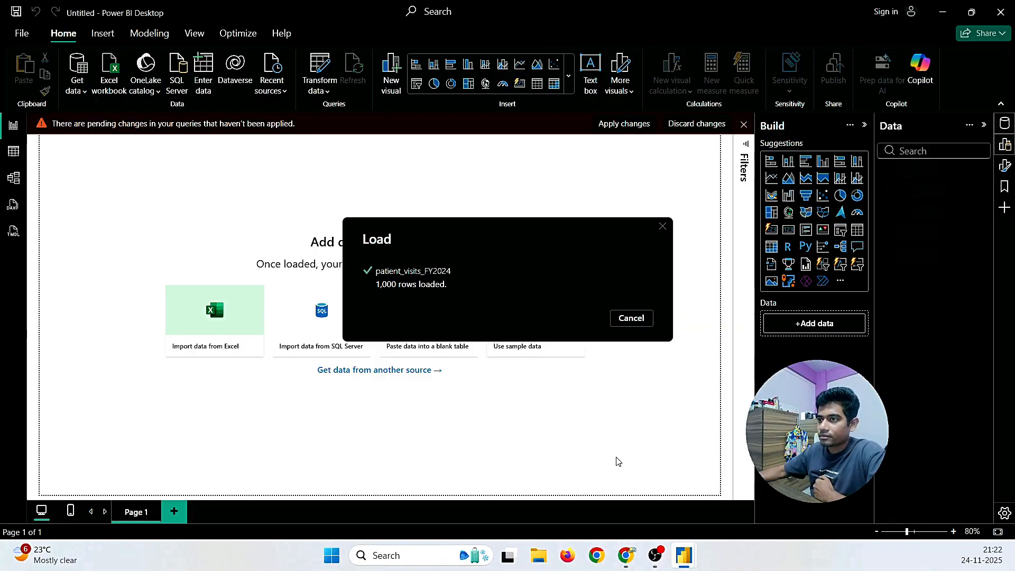
key(alt+Tab)
key(alt+Tab)
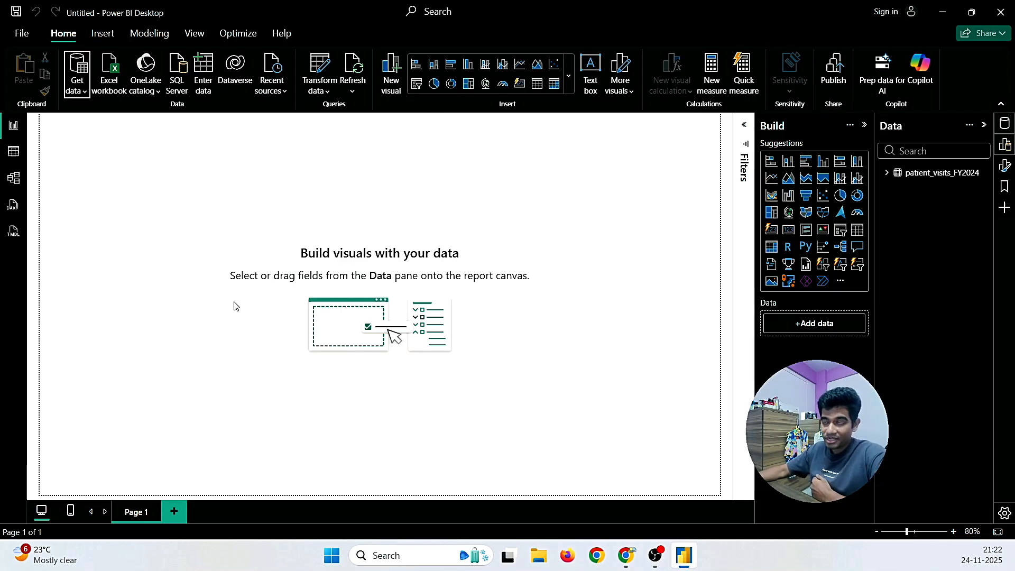
Step: Expand patient_visits_FY2024 in the Data pane to list Age, Blood Group, City and other fields
click(744, 125)
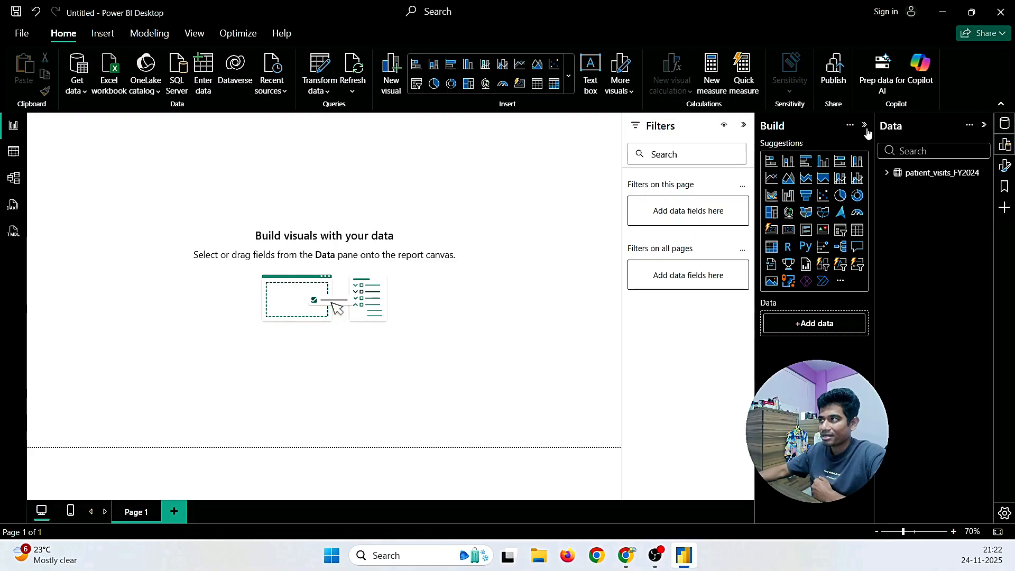
click(743, 125)
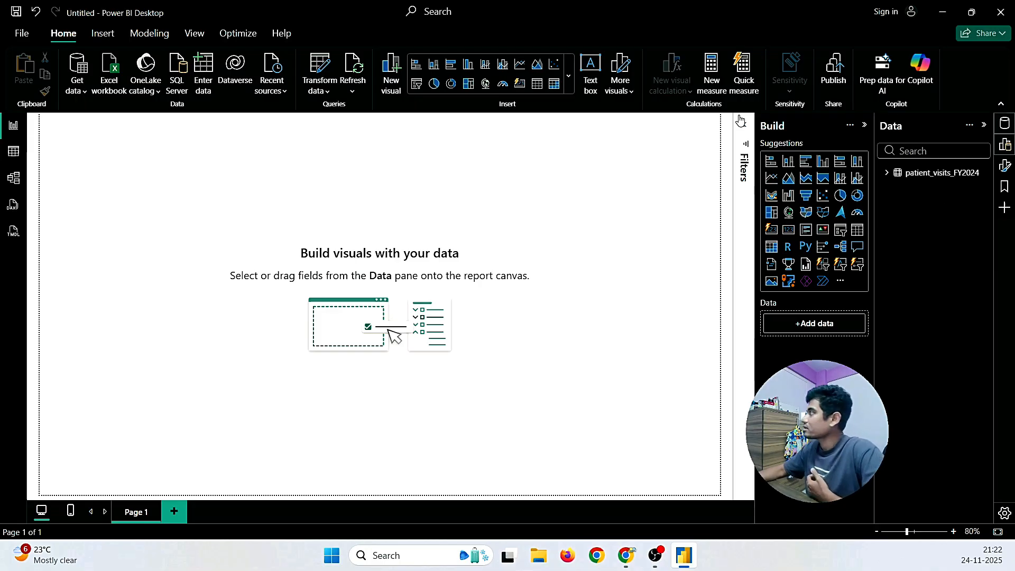
click(913, 533)
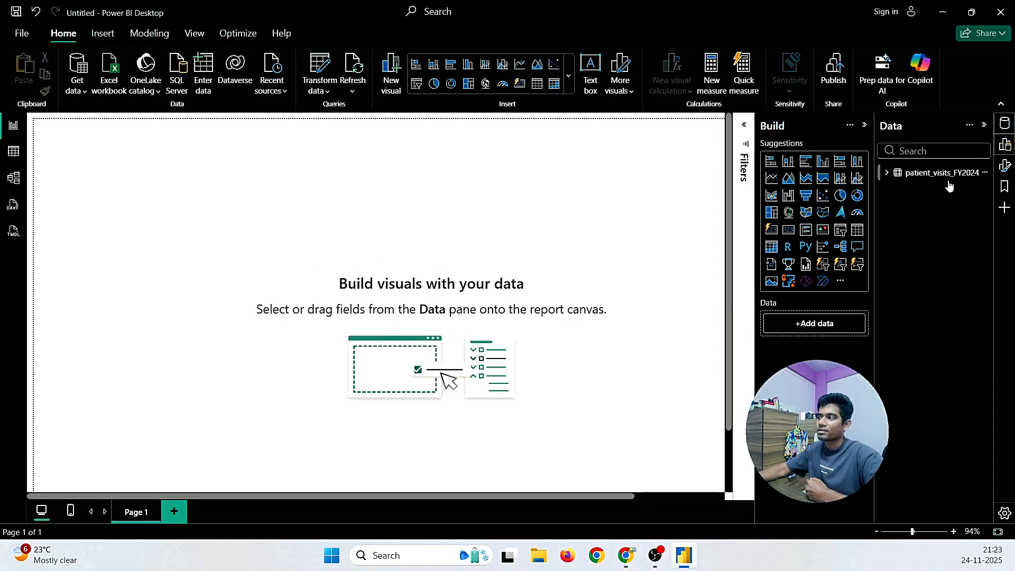
click(888, 173)
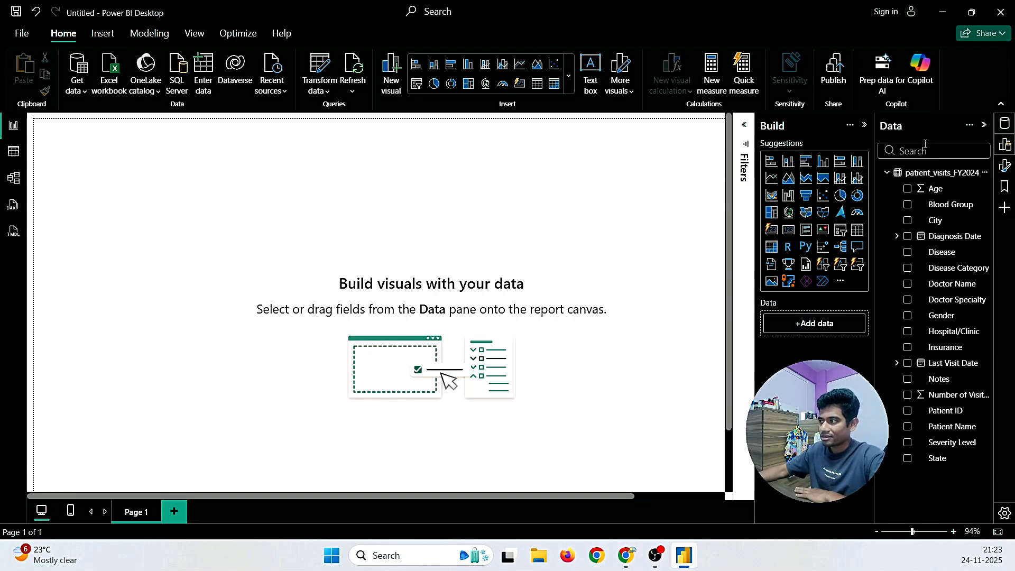
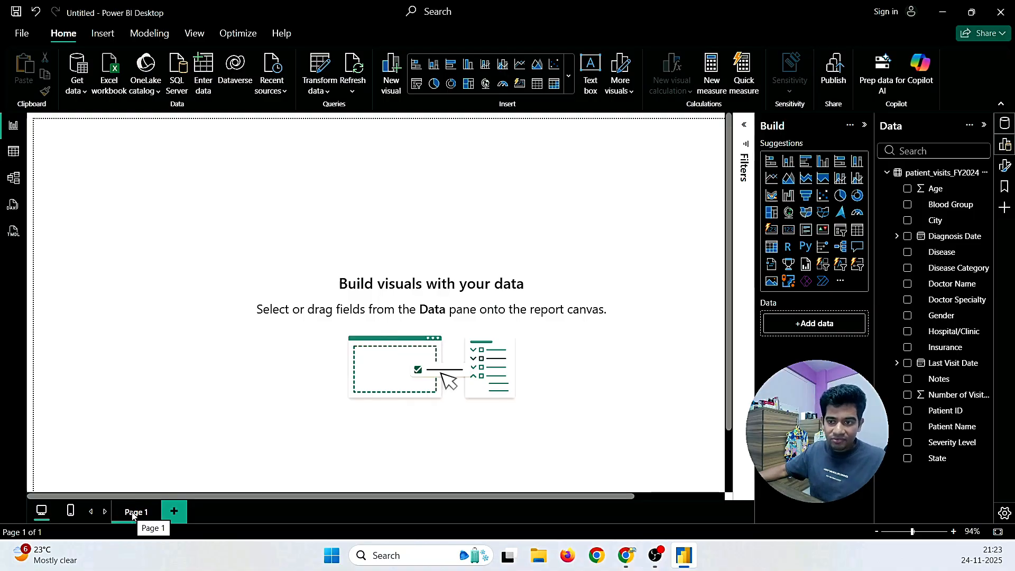
Step: Add blank Page 2 and Page 3 to the report, then return to Page 1
click(174, 511)
click(225, 511)
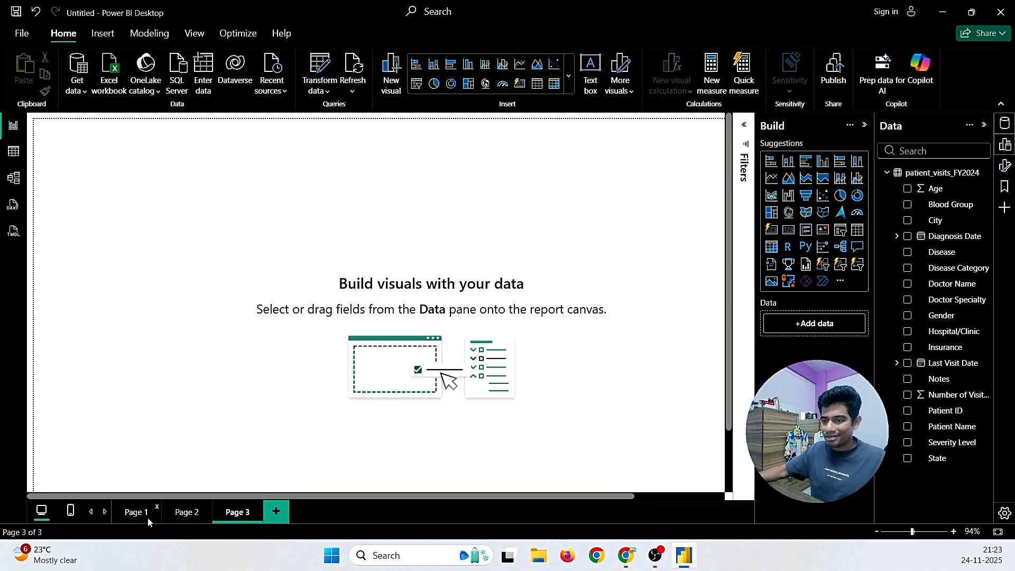
click(135, 513)
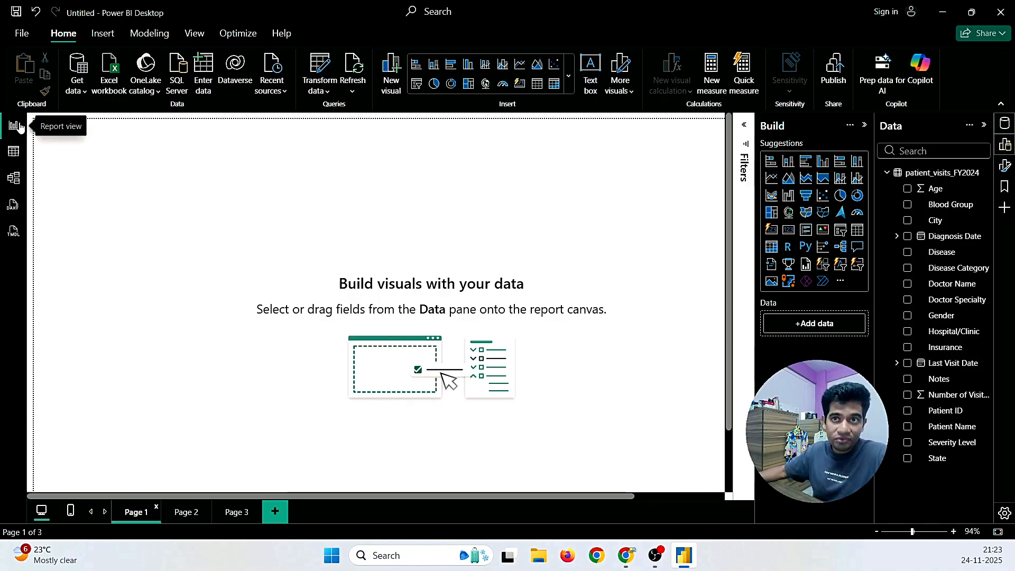
Step: Show the patient_visits_FY2024 rows in Table view and expand its field list in the Data pane
click(14, 153)
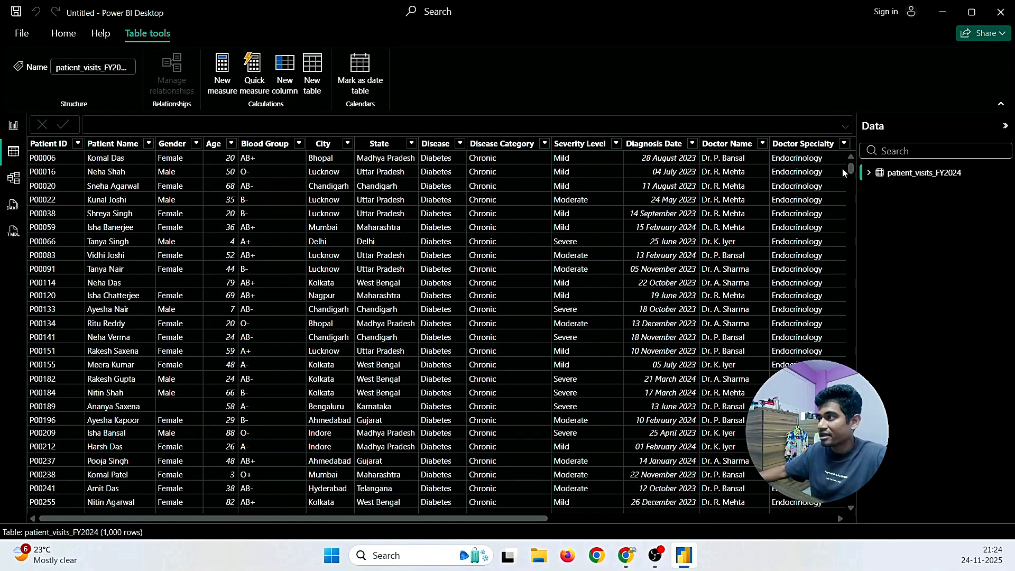
drag(851, 169, 823, 107)
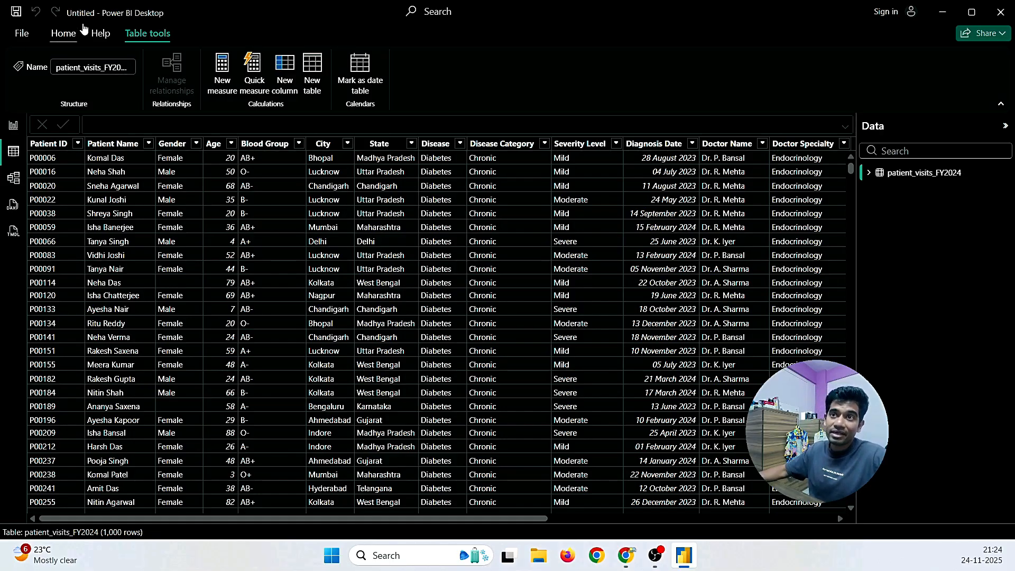
click(60, 37)
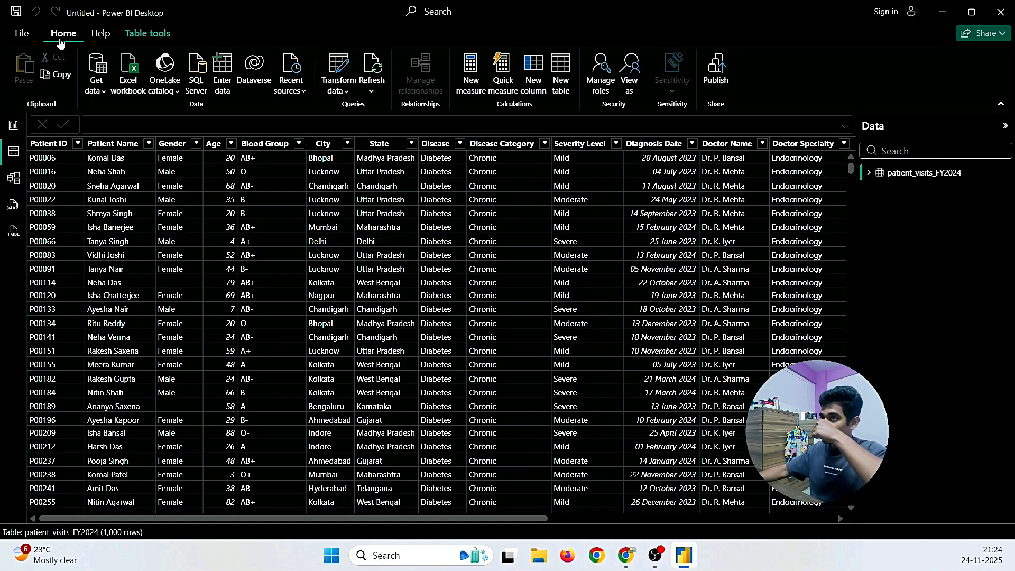
click(869, 172)
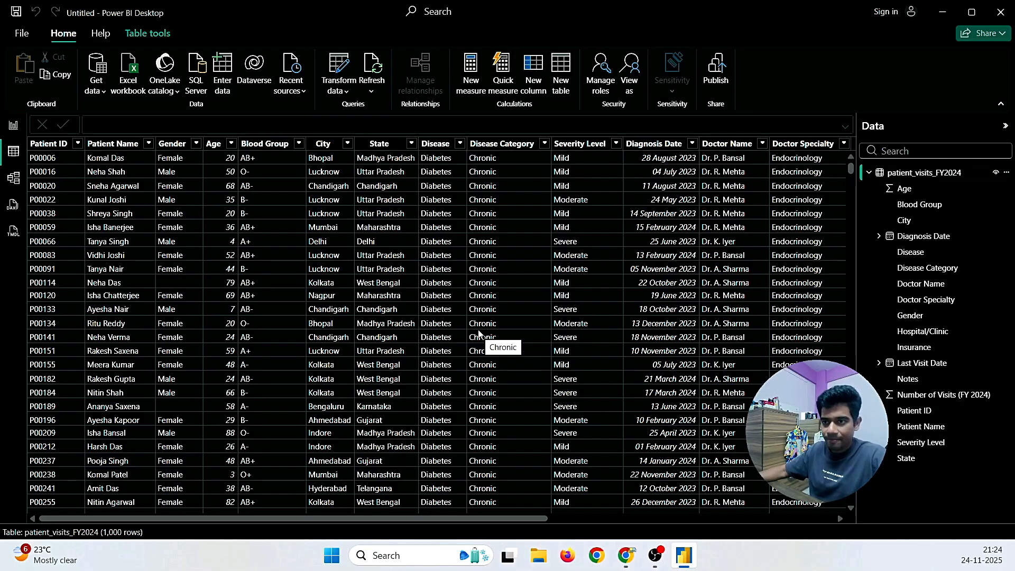
Step: Select the Age field from Report view, then return to the data grid
click(15, 127)
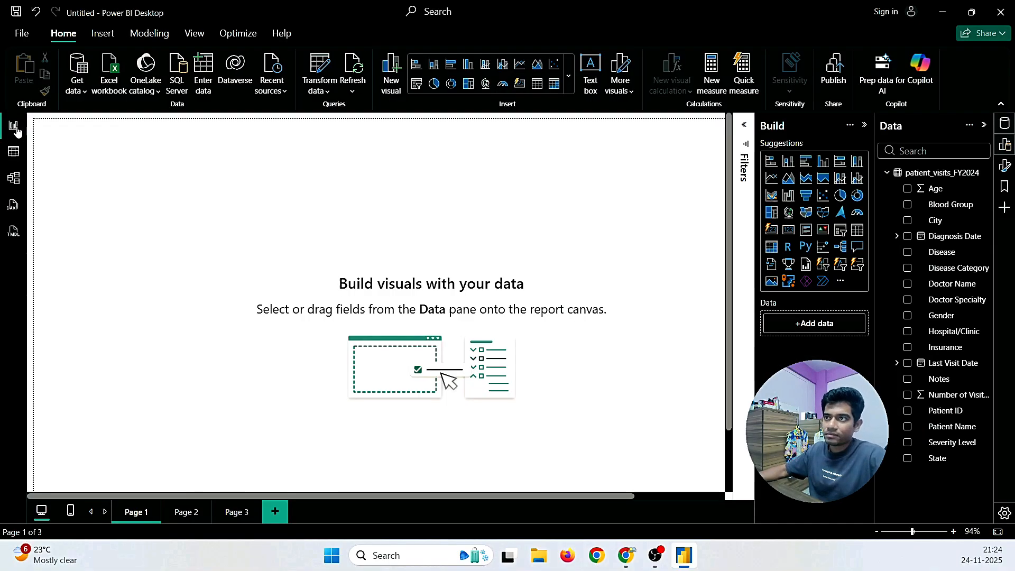
click(937, 190)
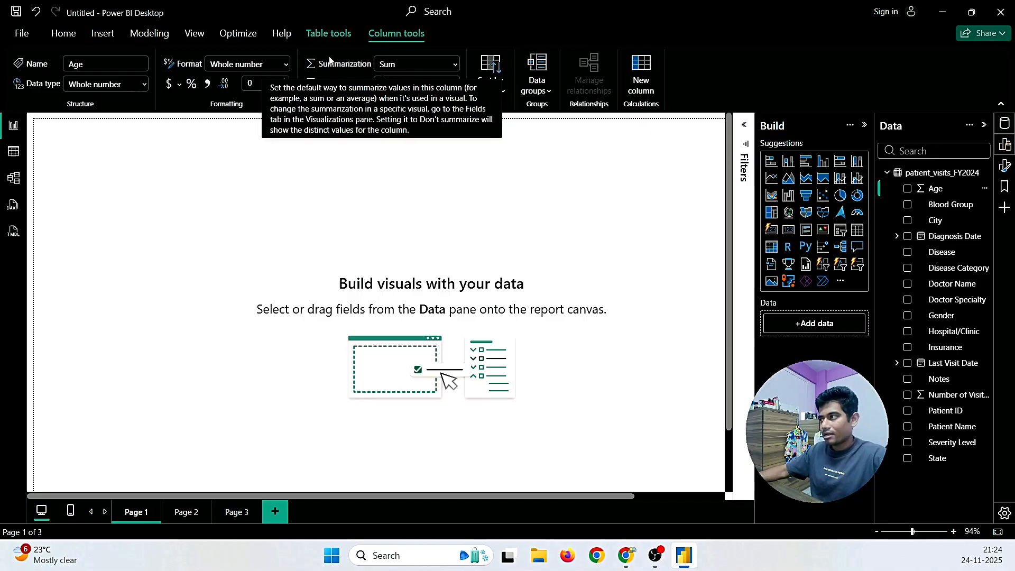
click(14, 152)
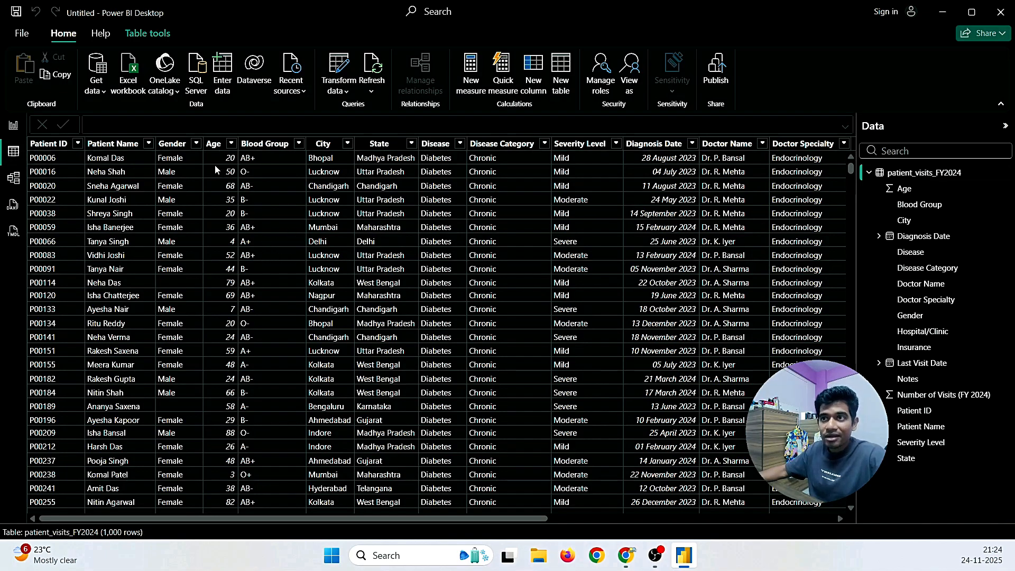
click(213, 148)
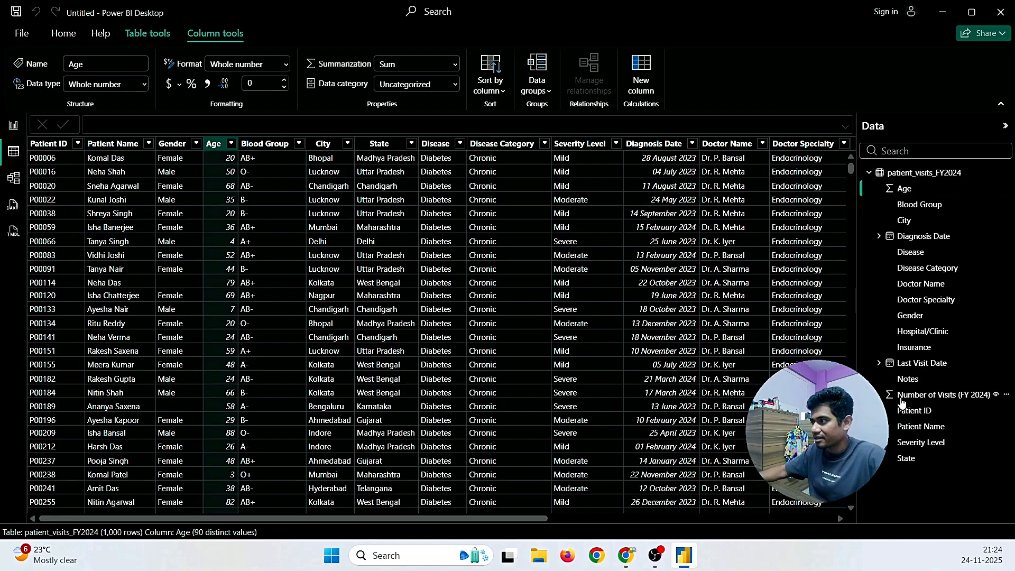
drag(521, 520, 772, 519)
click(600, 145)
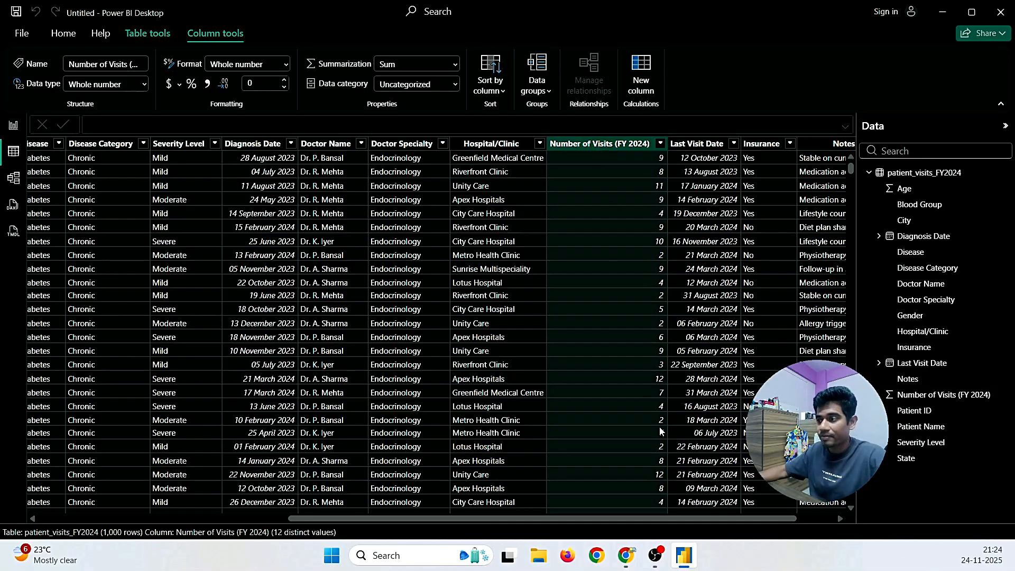
drag(703, 521, 381, 522)
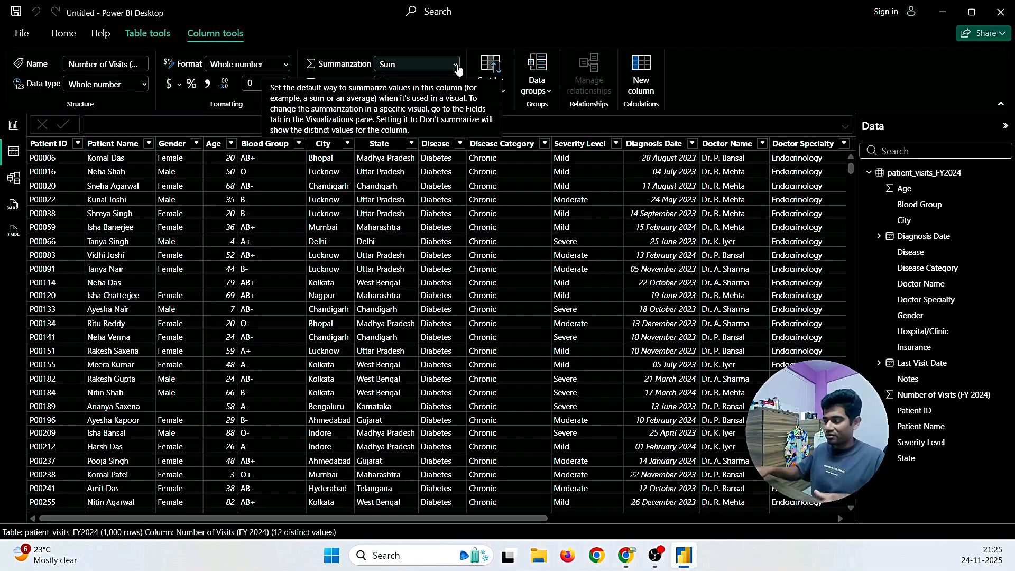
click(936, 238)
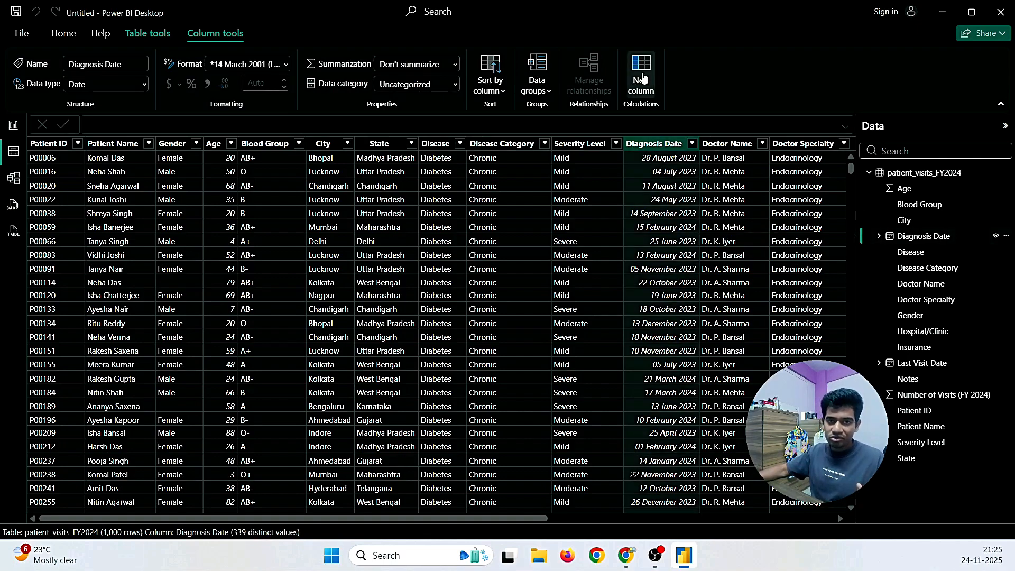
drag(532, 518, 803, 519)
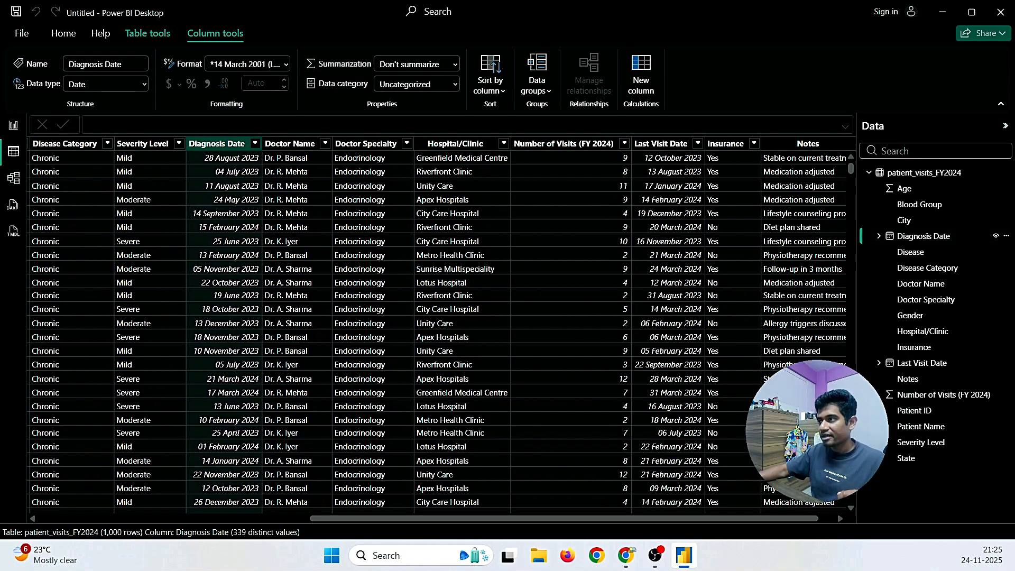
click(915, 365)
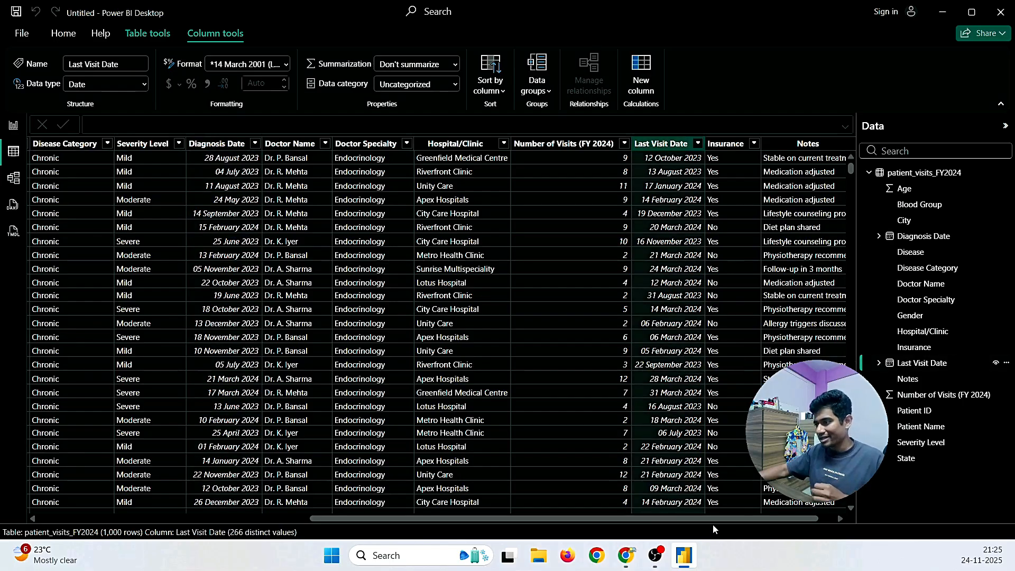
drag(746, 522, 491, 519)
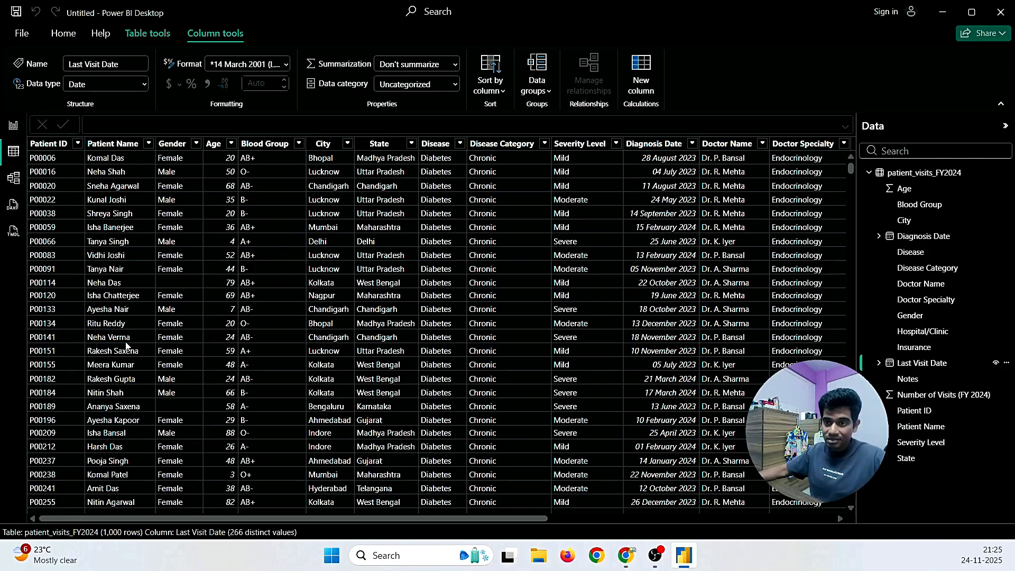
drag(228, 519, 261, 519)
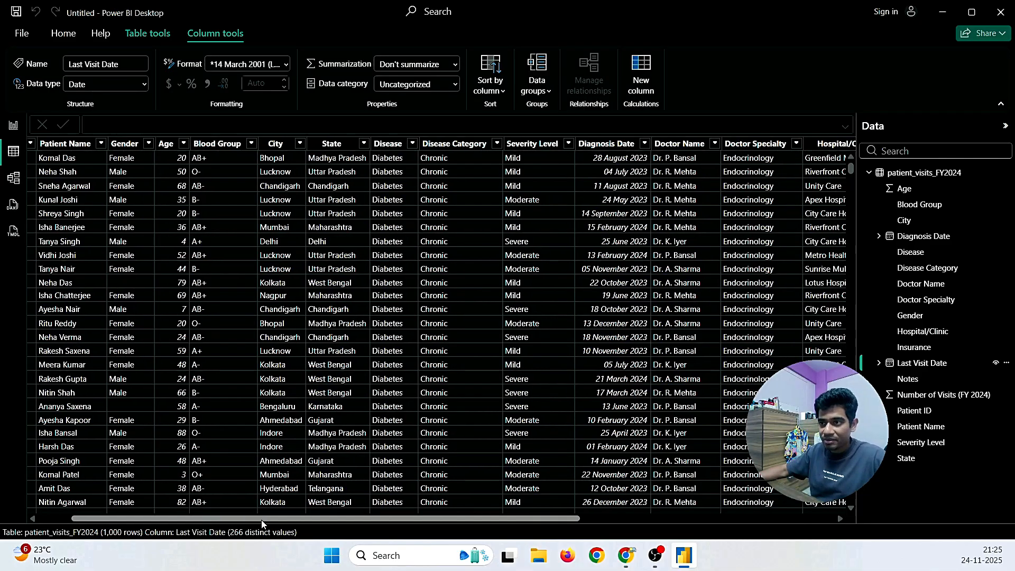
click(161, 145)
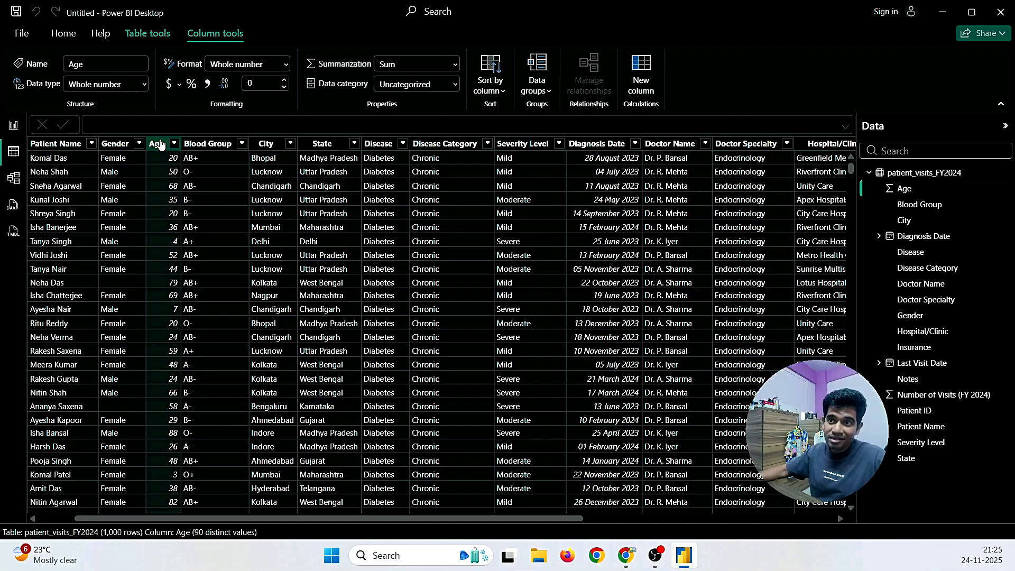
drag(464, 516, 376, 522)
click(535, 143)
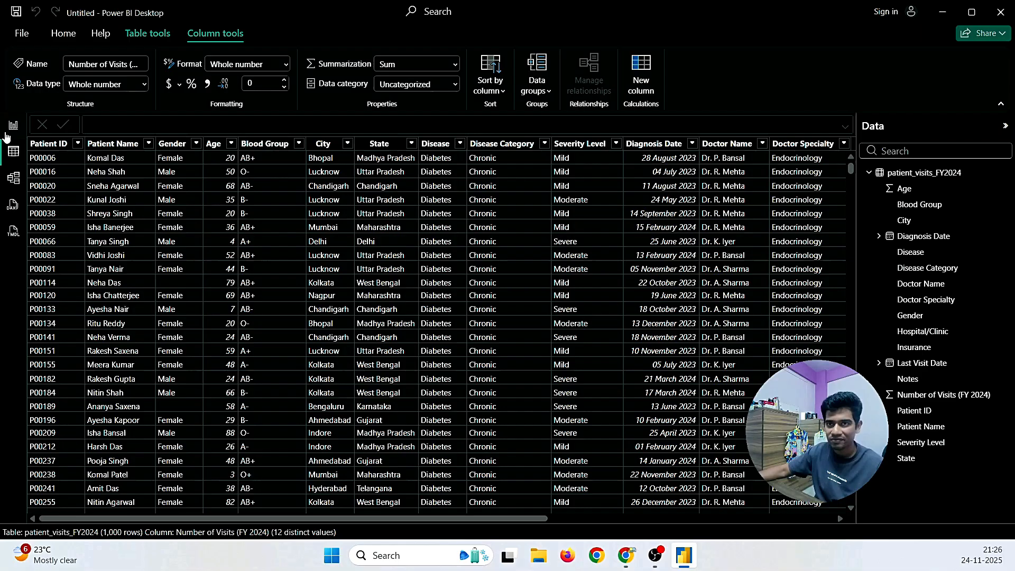
click(11, 183)
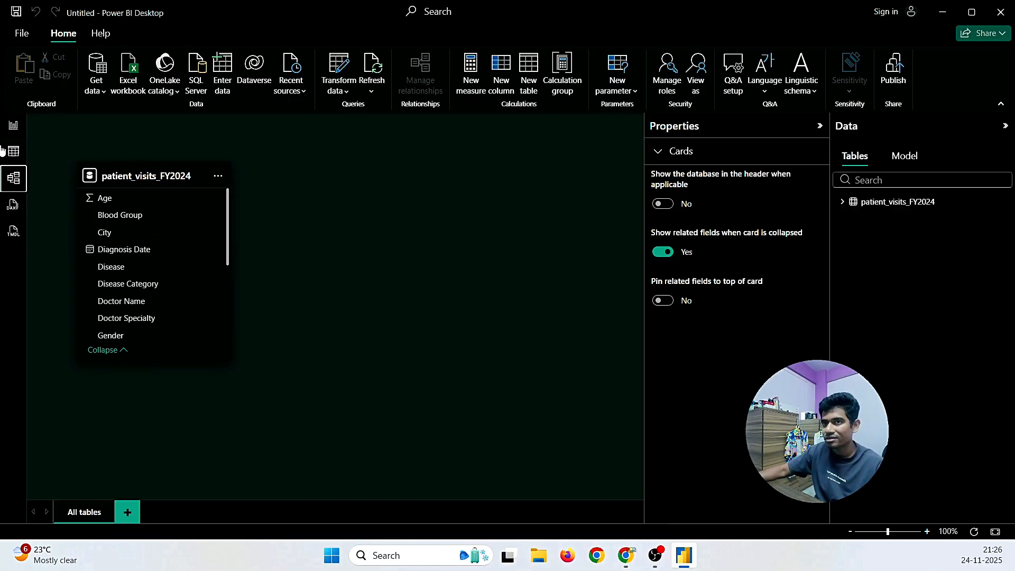
Step: Look through the Model, DAX query and TMDL views
click(13, 125)
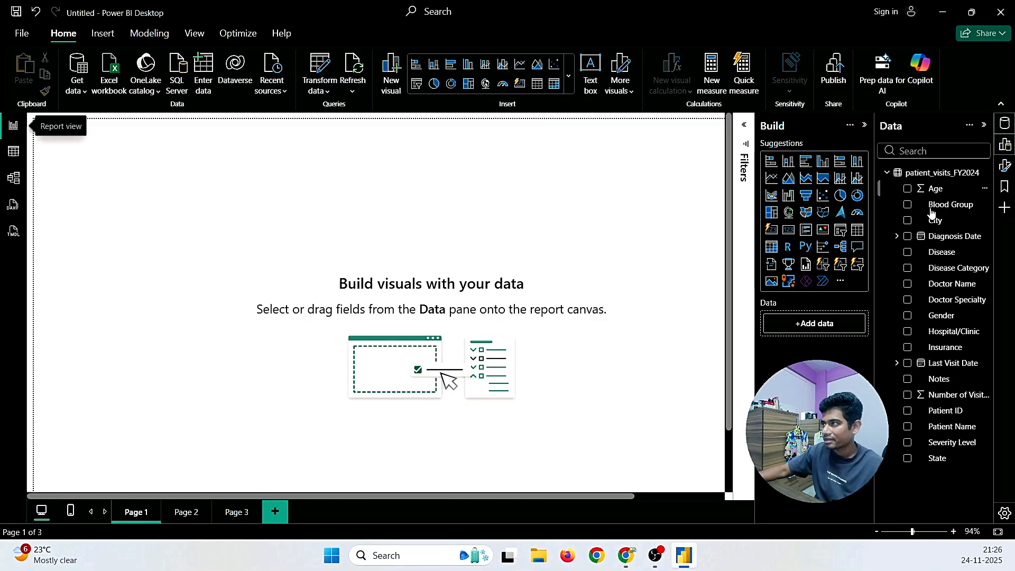
click(13, 178)
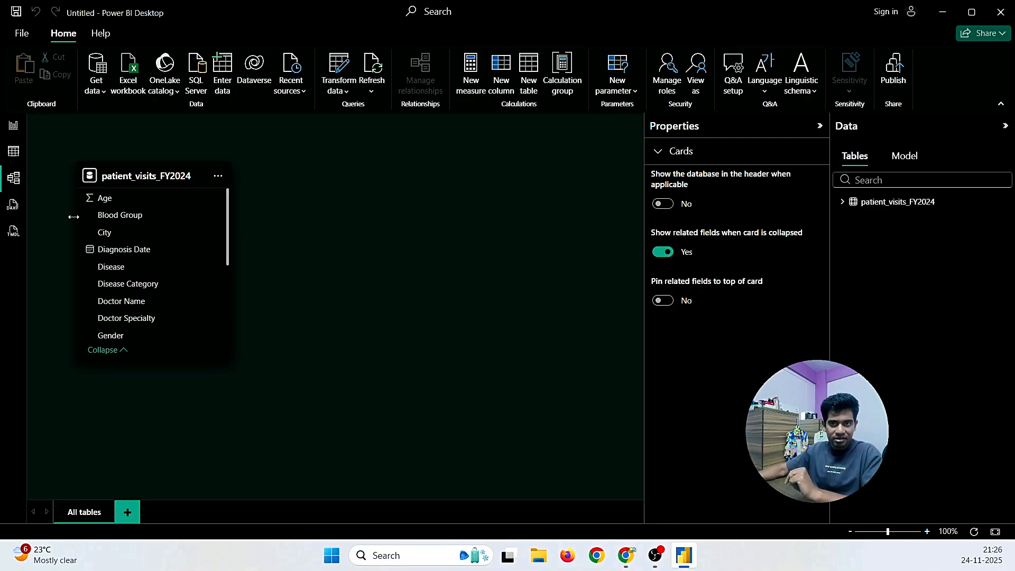
click(11, 208)
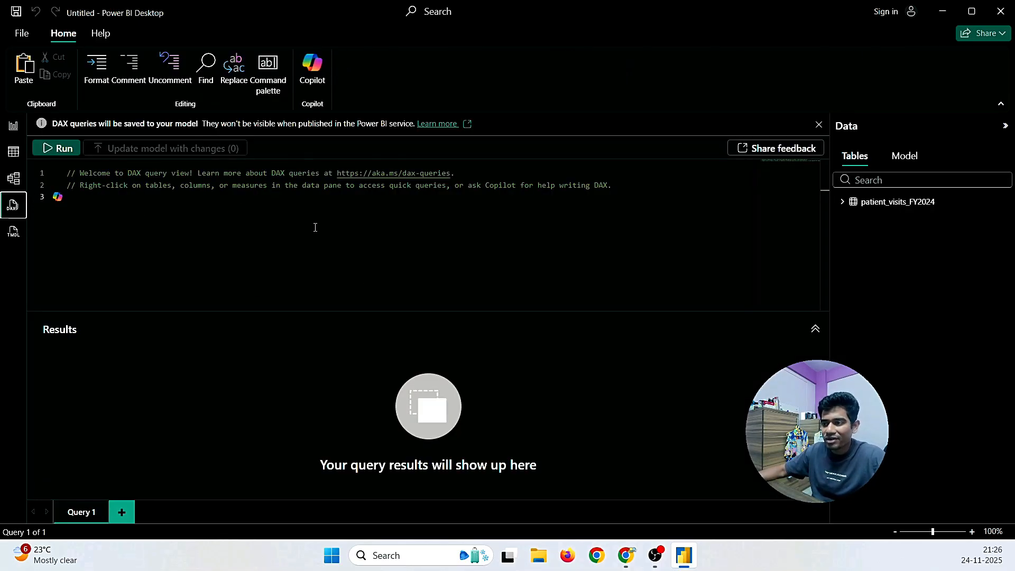
click(12, 235)
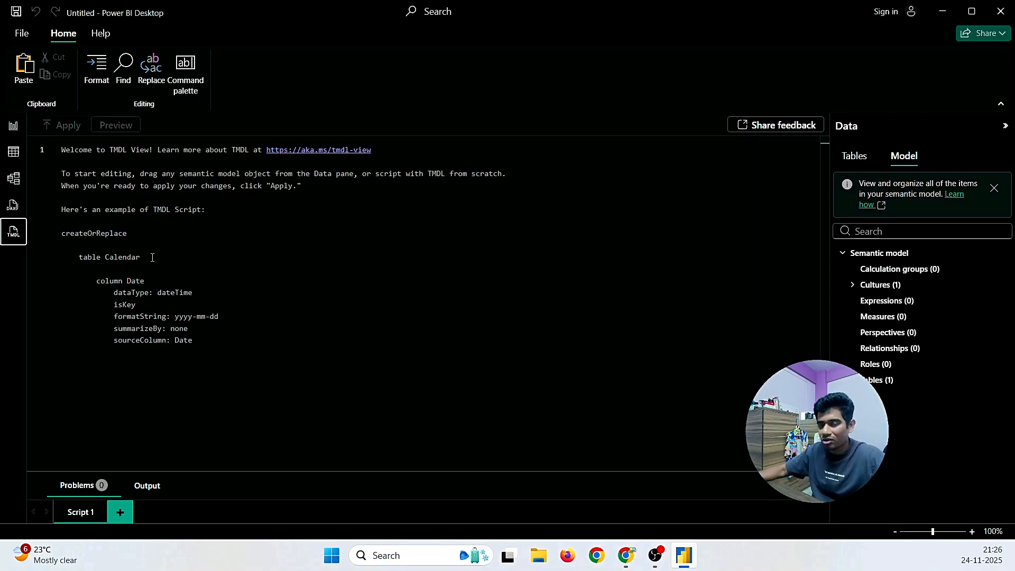
click(13, 205)
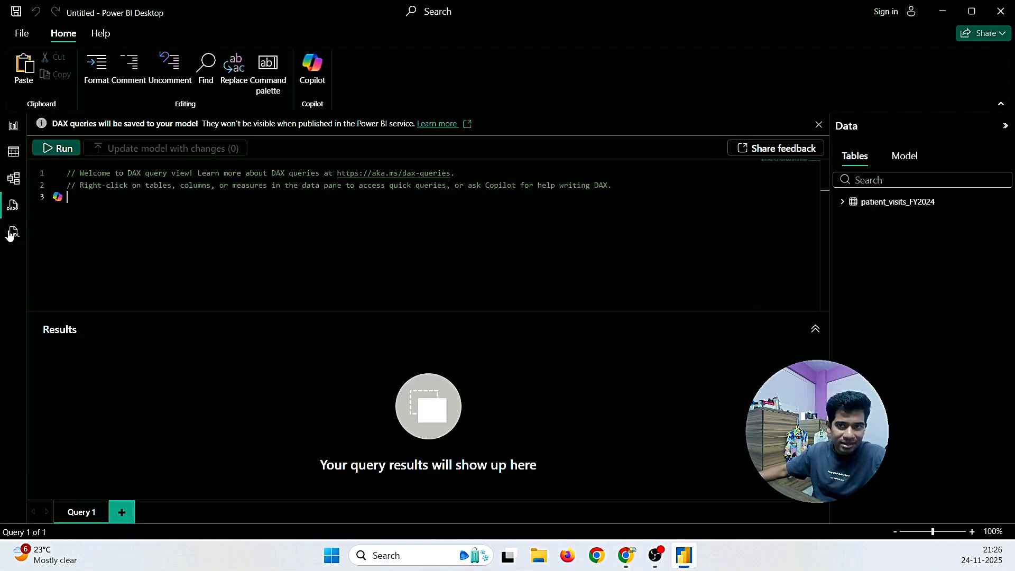
Step: Toggle between Report and Table views, finishing on the blank Page 1 canvas
click(13, 127)
click(13, 152)
click(13, 127)
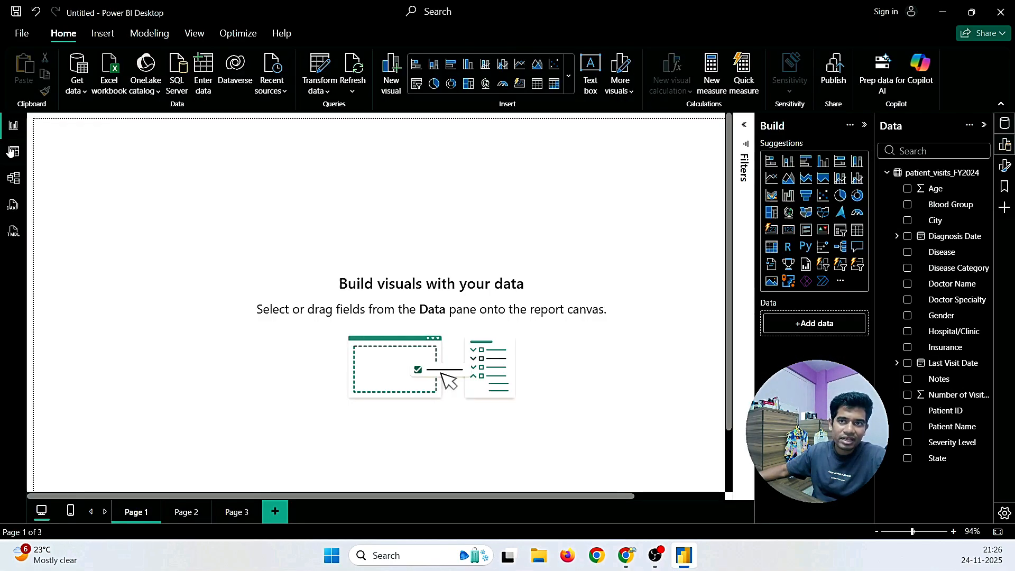
click(13, 152)
click(13, 127)
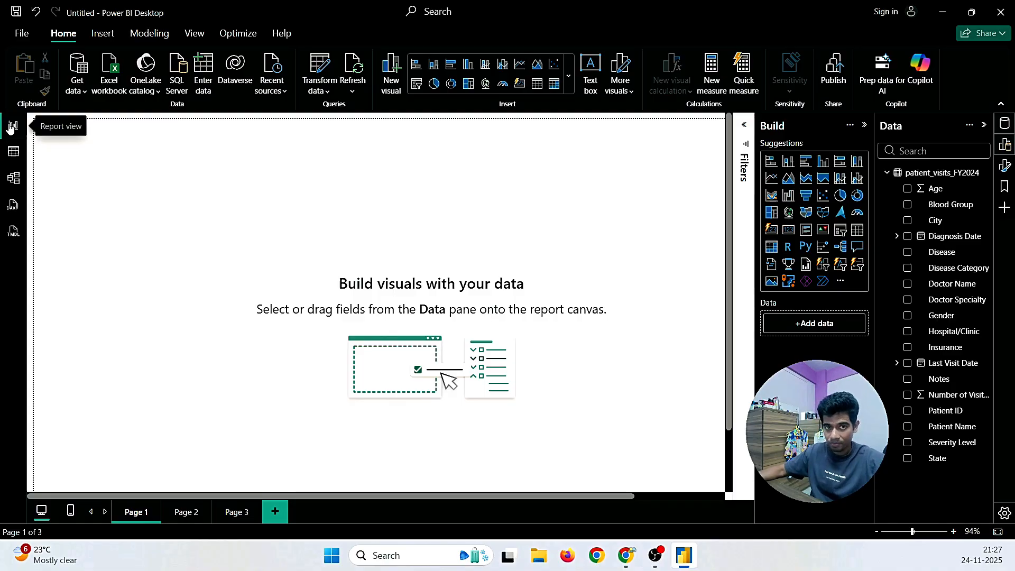
click(12, 151)
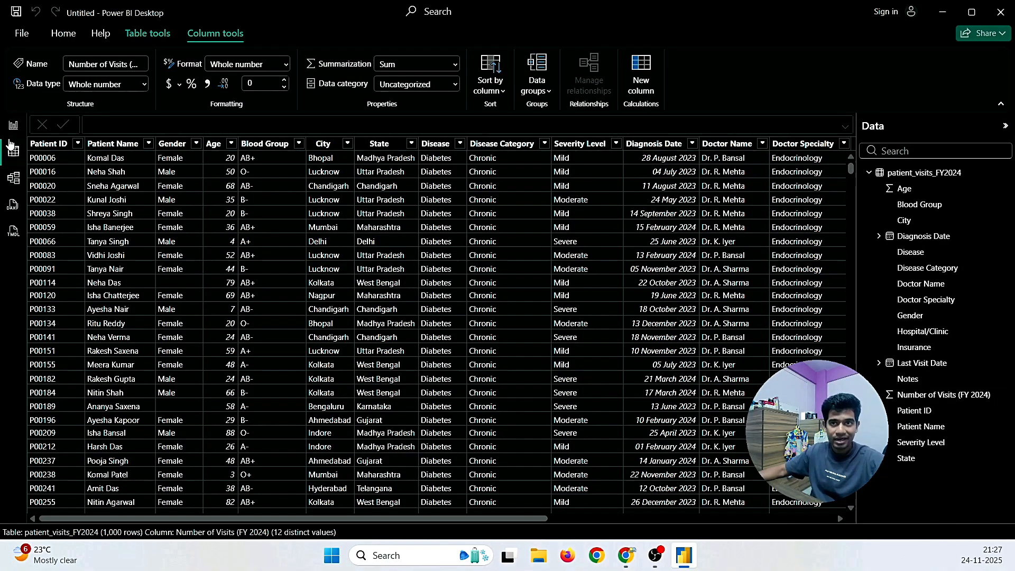
click(10, 131)
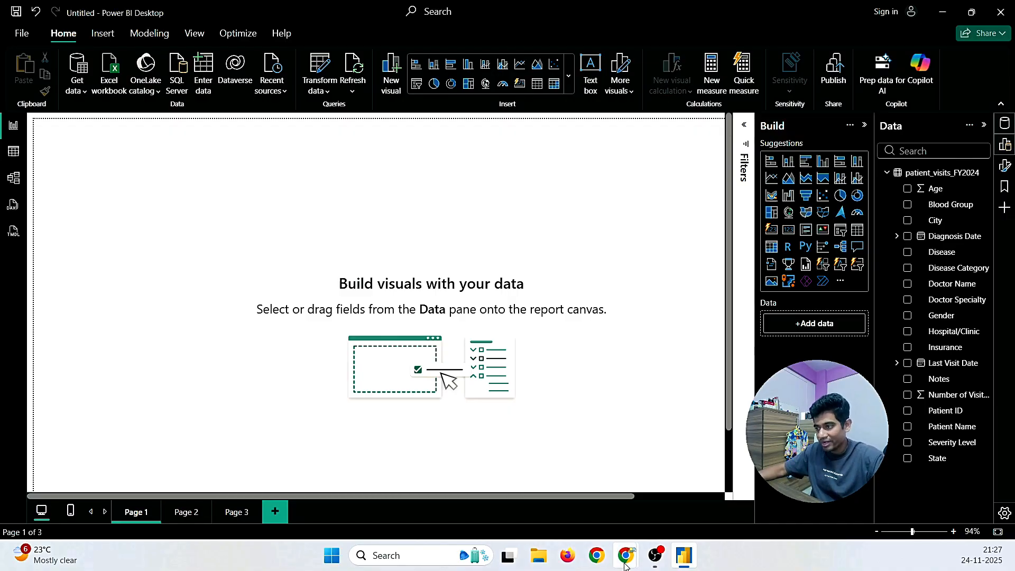
Step: Read through the reviewer's reply in the Gmail thread, then return to Power BI's report canvas
mouse_move(625, 555)
click(611, 524)
scroll(632, 382, up, 10)
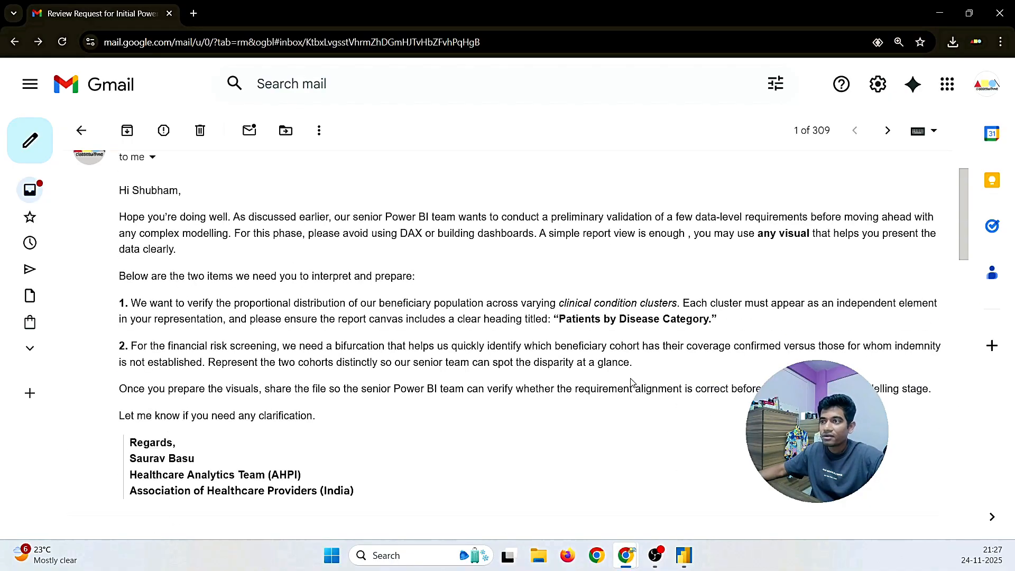
scroll(198, 401, down, 1)
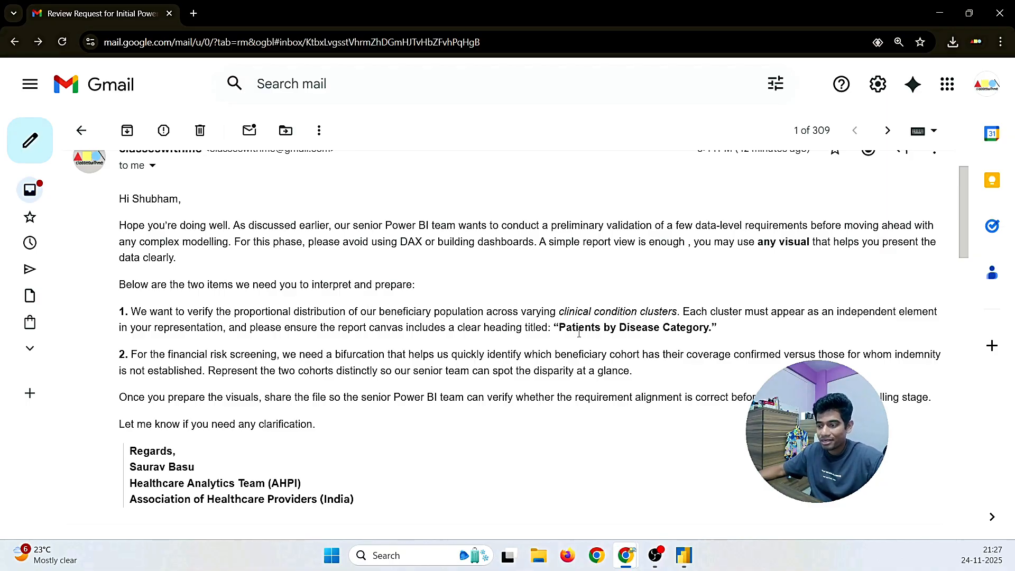
scroll(579, 333, down, 5)
key(alt+Tab)
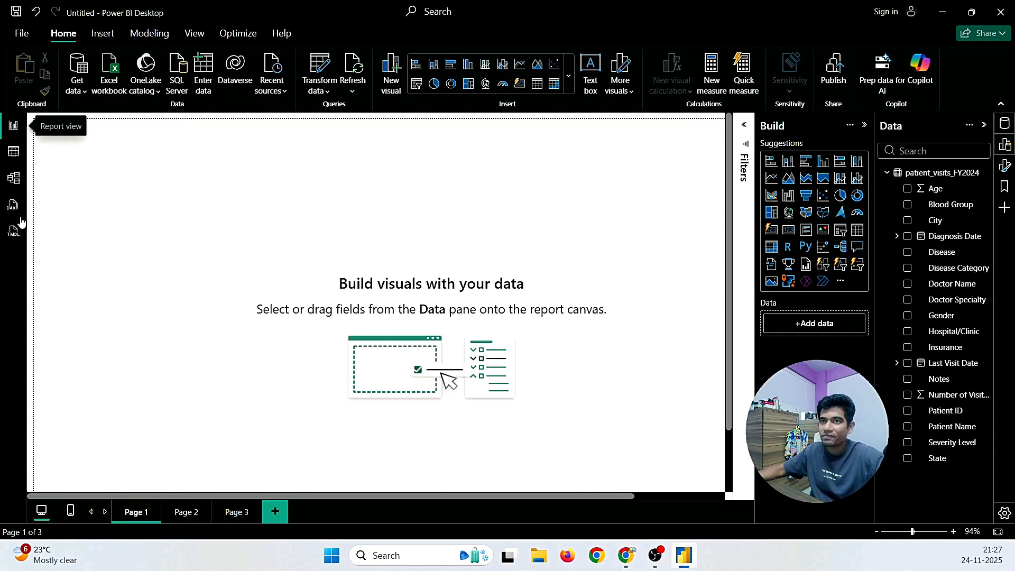
Step: In Table view, inspect the Disease, Disease Category and Severity Level columns, scrolling across the grid
click(15, 153)
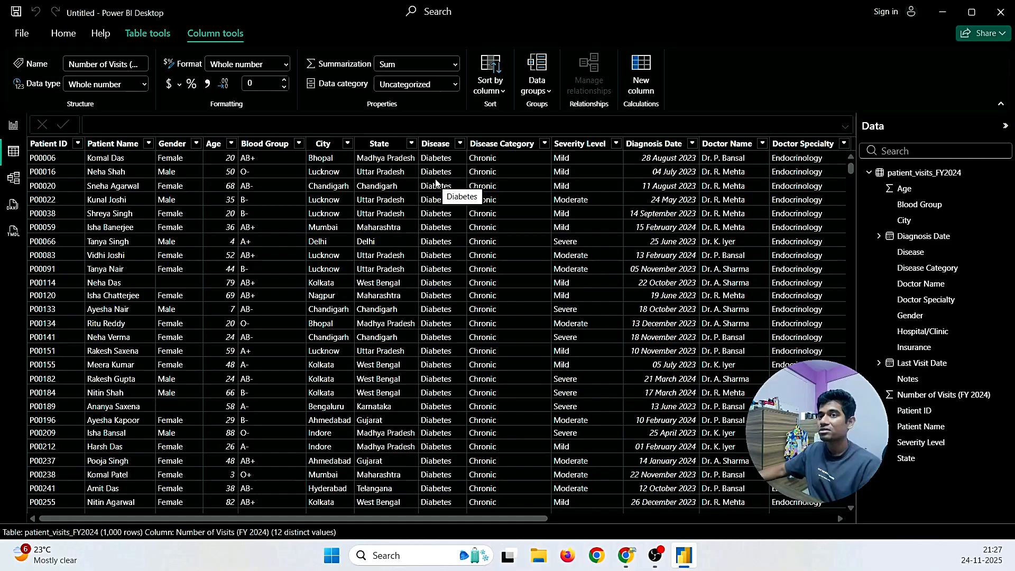
click(435, 143)
click(508, 144)
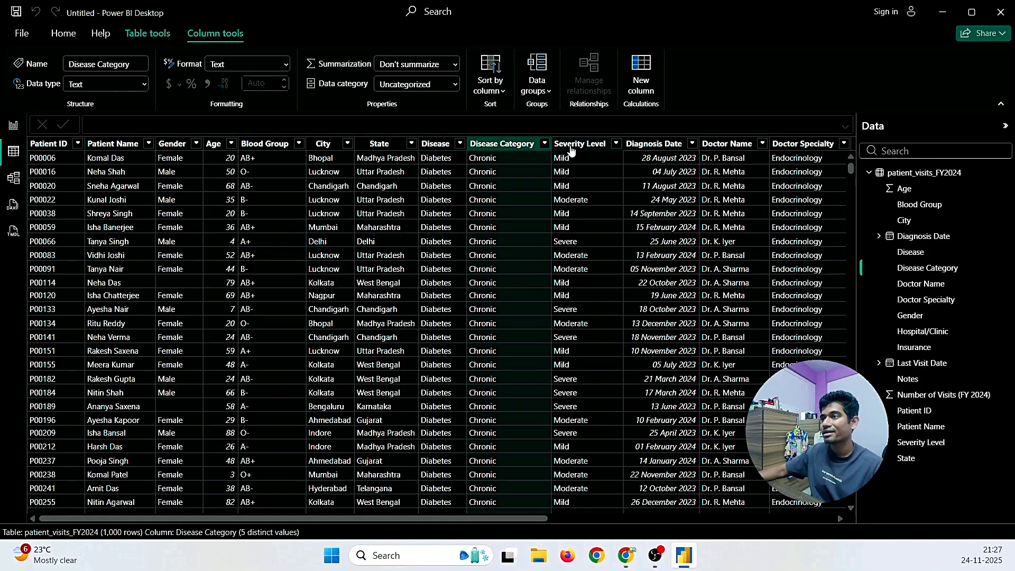
click(570, 147)
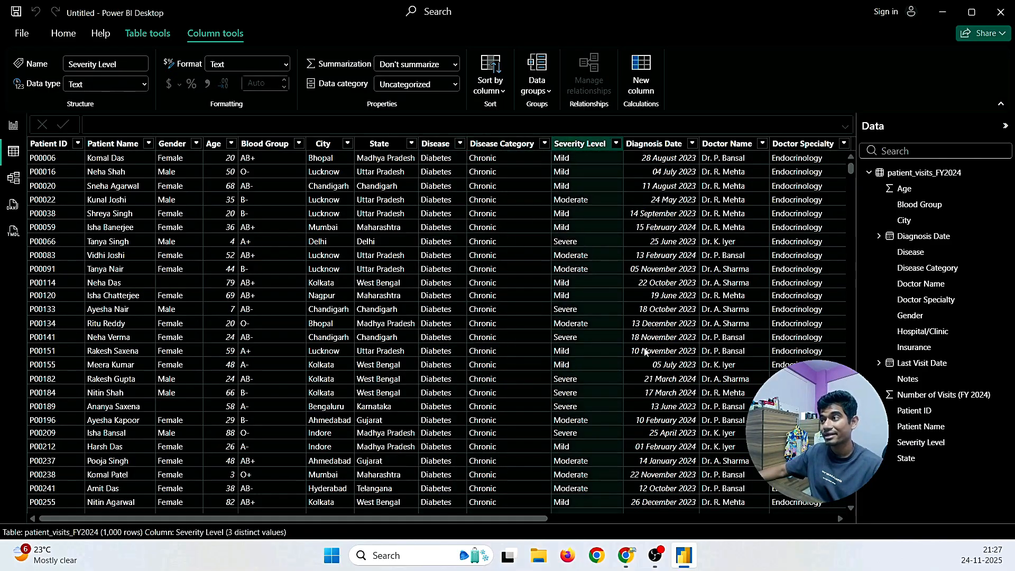
drag(540, 517, 601, 522)
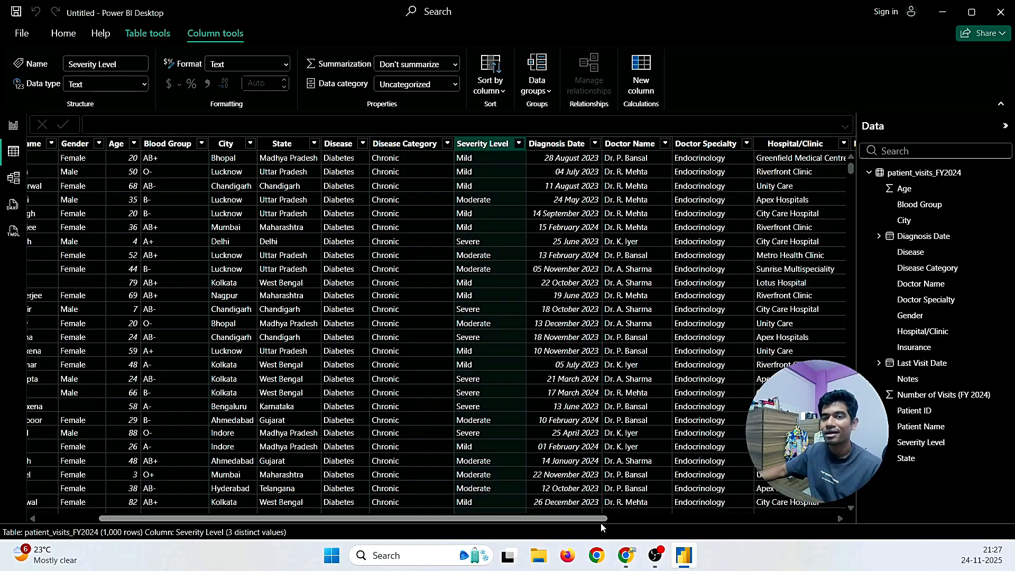
drag(601, 520, 816, 517)
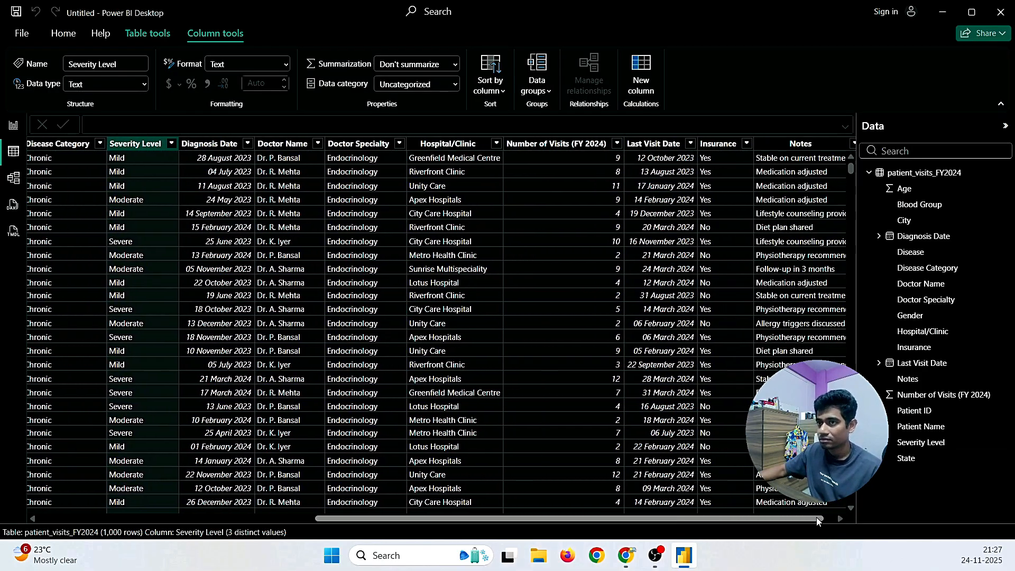
Step: Check Doctor Name, Doctor Specialty and Hospital/Clinic, then recheck Disease, Disease Category and Severity Level values
click(285, 148)
click(370, 147)
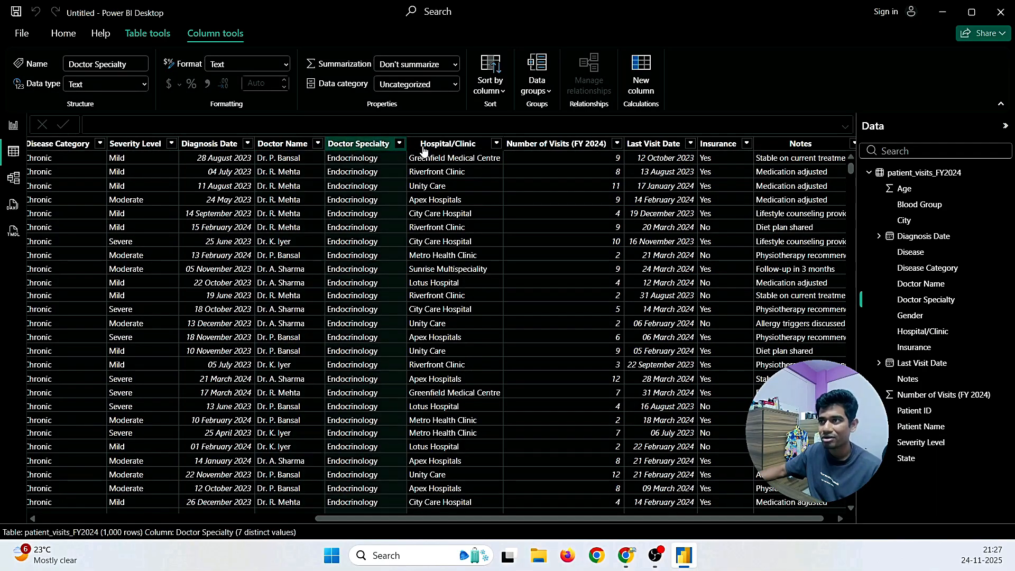
click(423, 151)
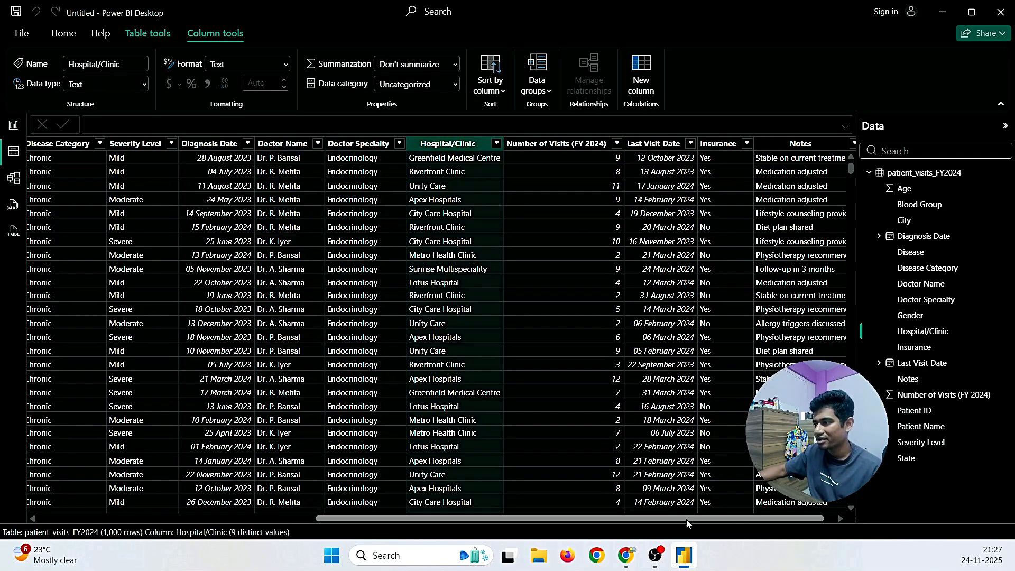
drag(687, 523, 438, 520)
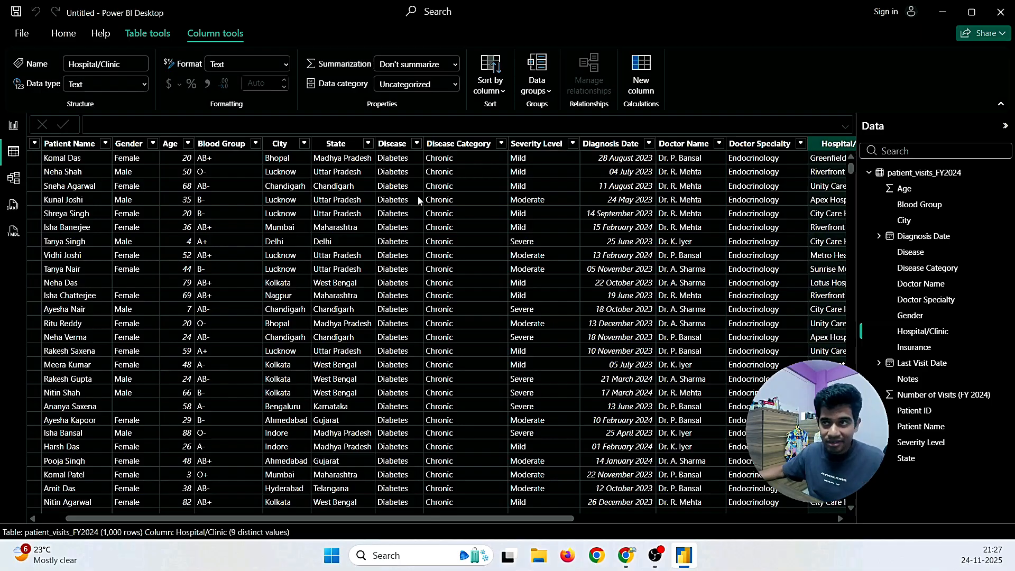
click(396, 143)
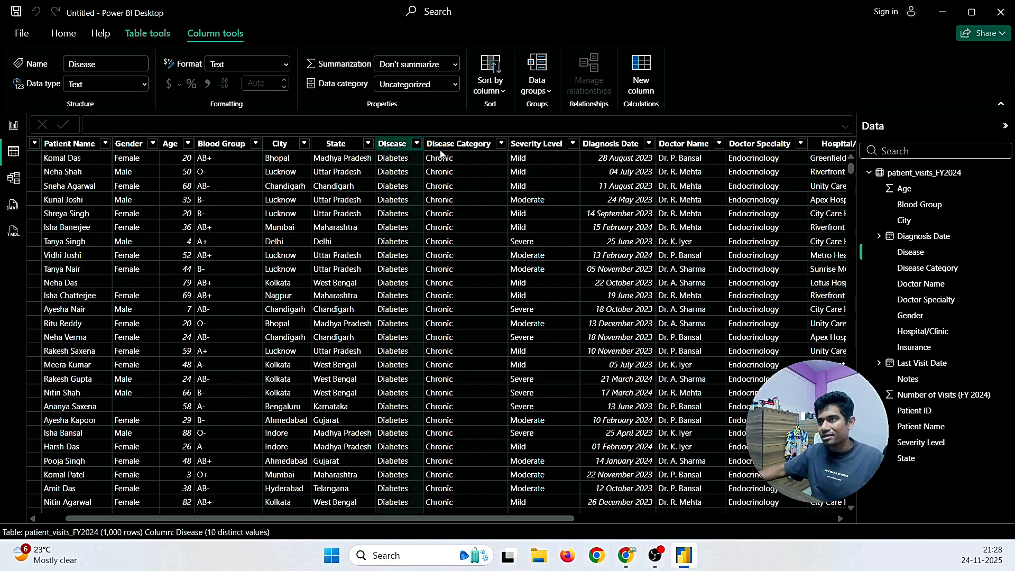
click(455, 144)
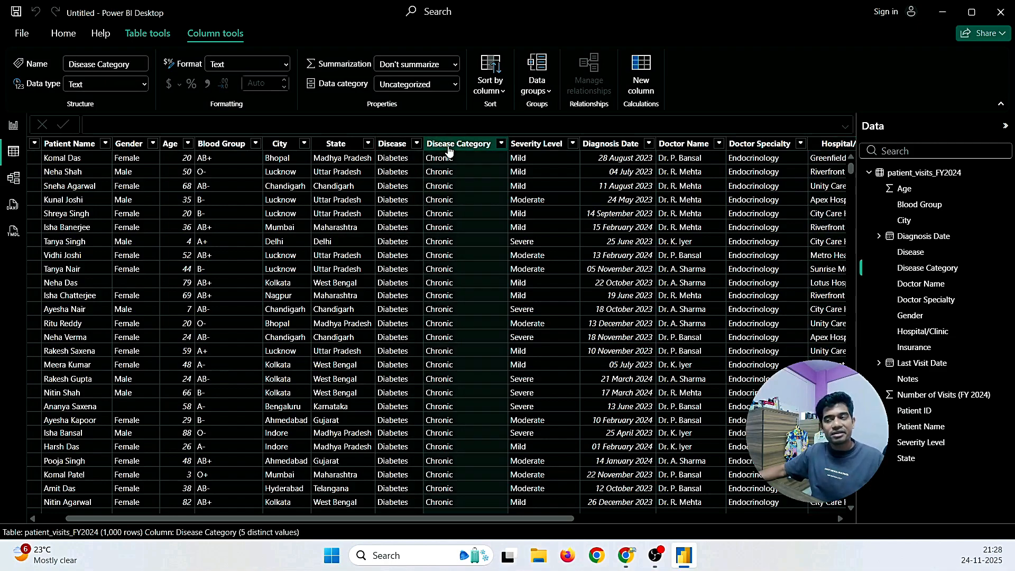
click(532, 145)
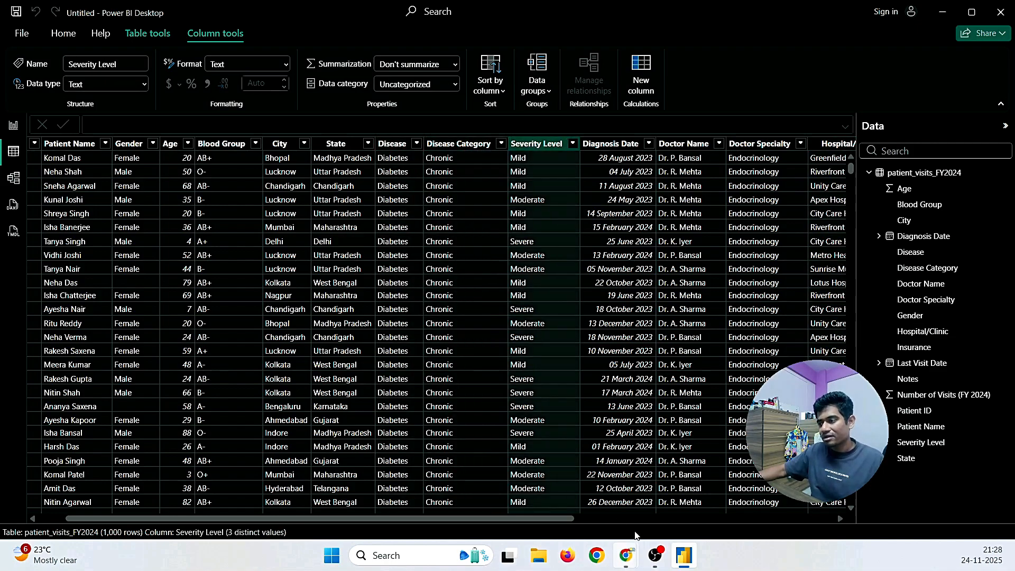
click(626, 555)
Step: Start a reply greeting the reviewer by name, followed by 'Hope you are doing well,'
scroll(136, 341, down, 10)
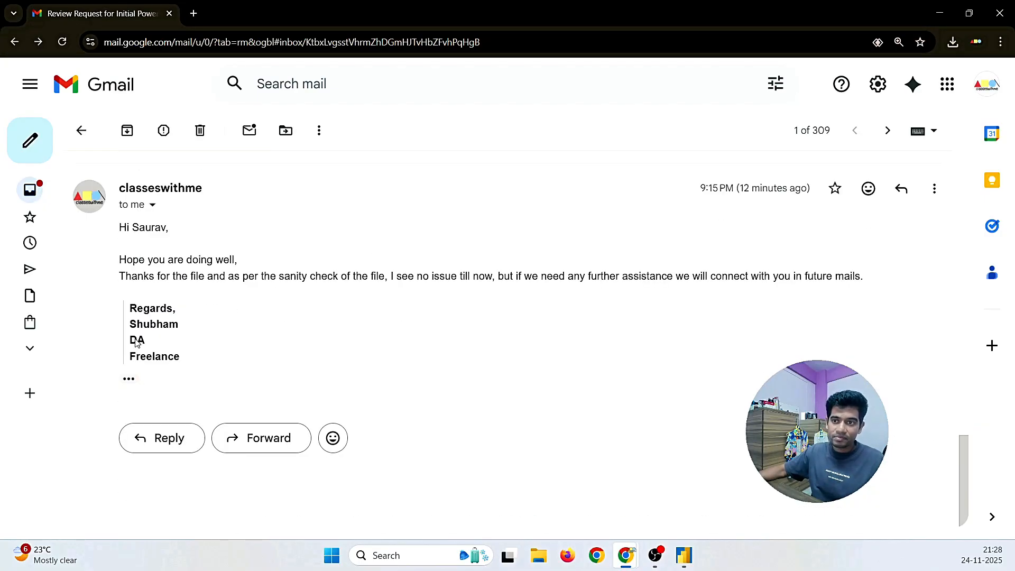
click(160, 442)
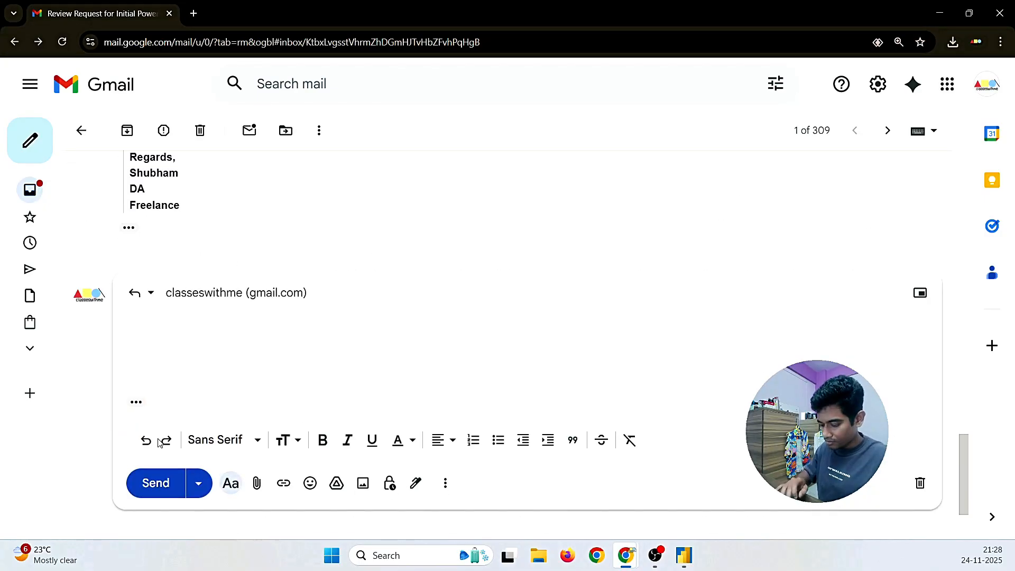
key(BackSpace)
key(BackSpace)
text(Hi )
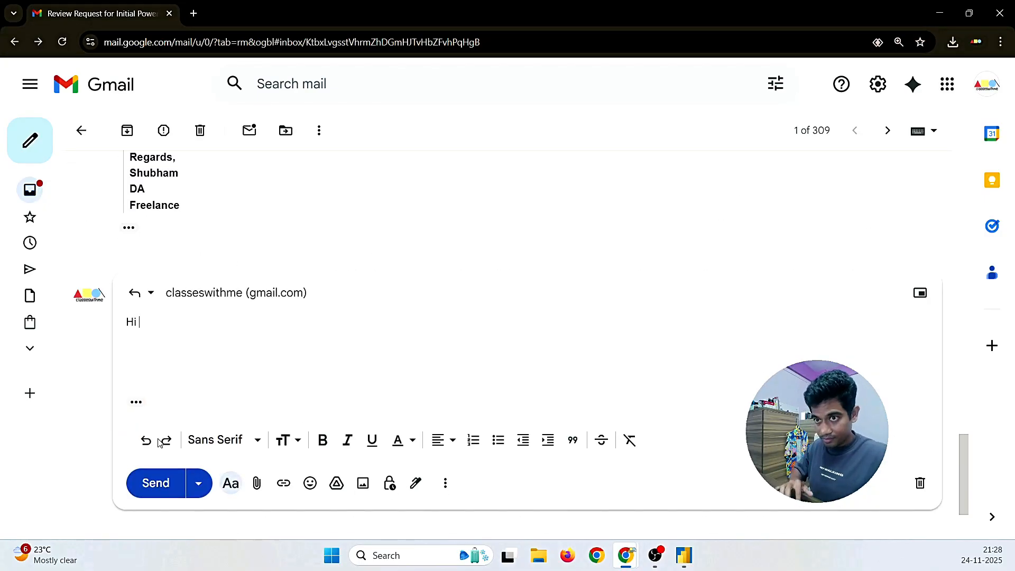
text(Saurav, )
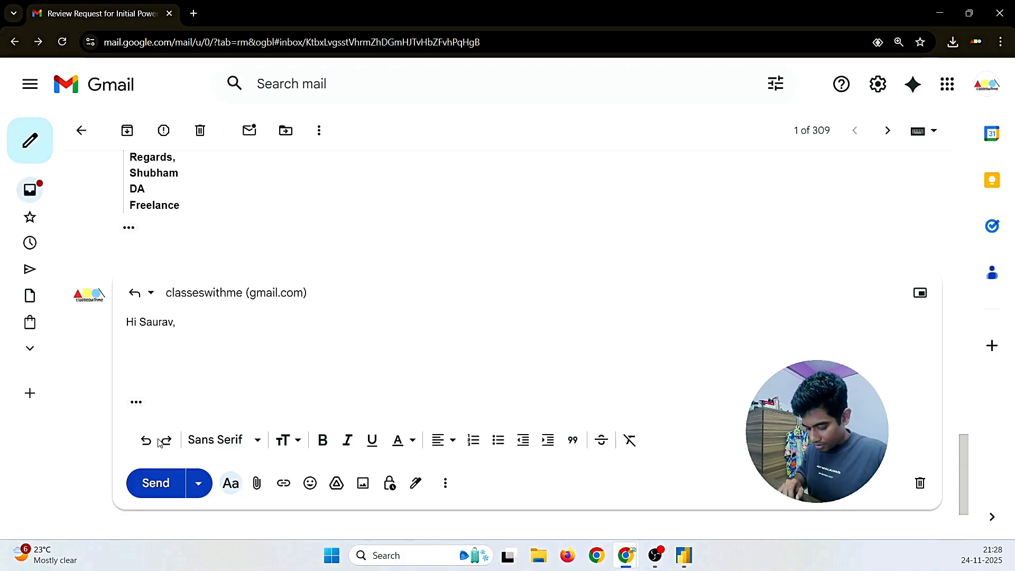
text(Hope)
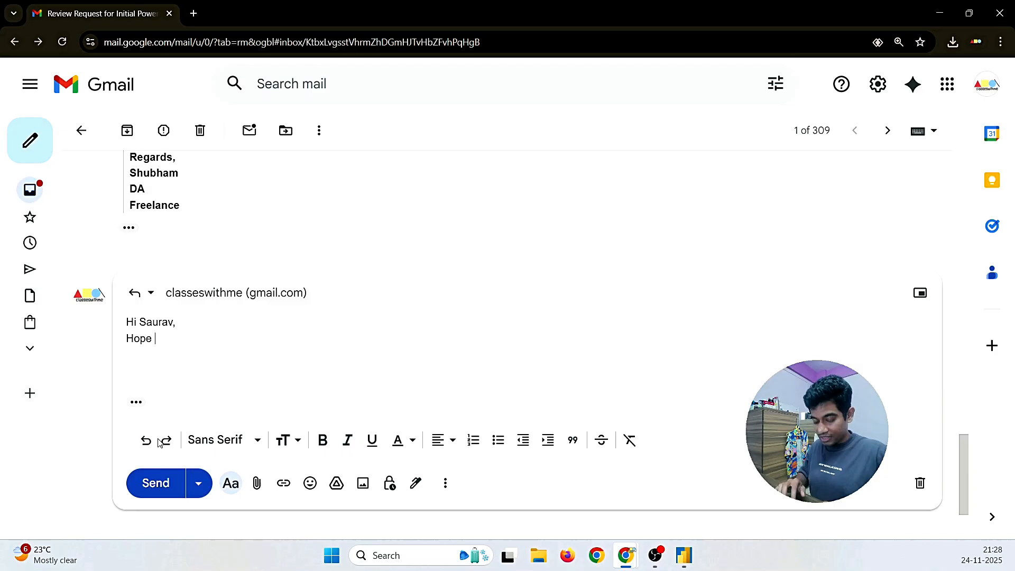
key(Tab)
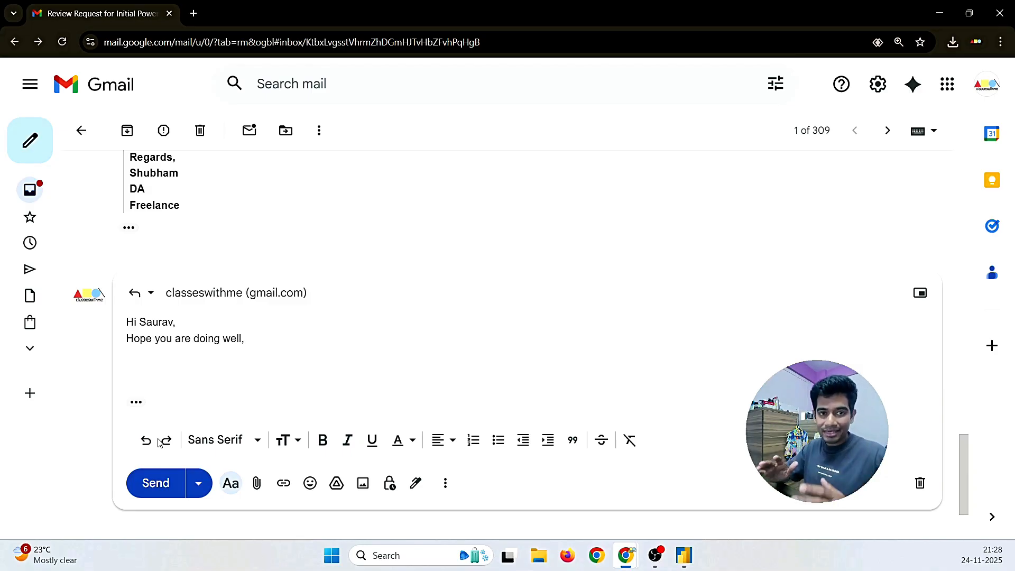
text(,)
key(Return)
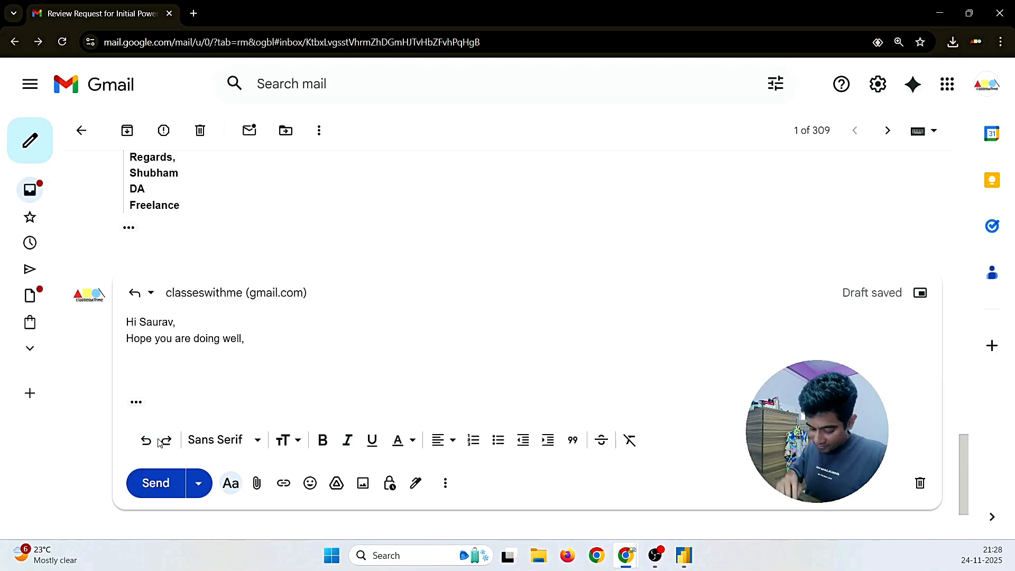
Step: Write 'I was going through the file on first glance, … as per the first requirement I can see the clinical'
text(I wa)
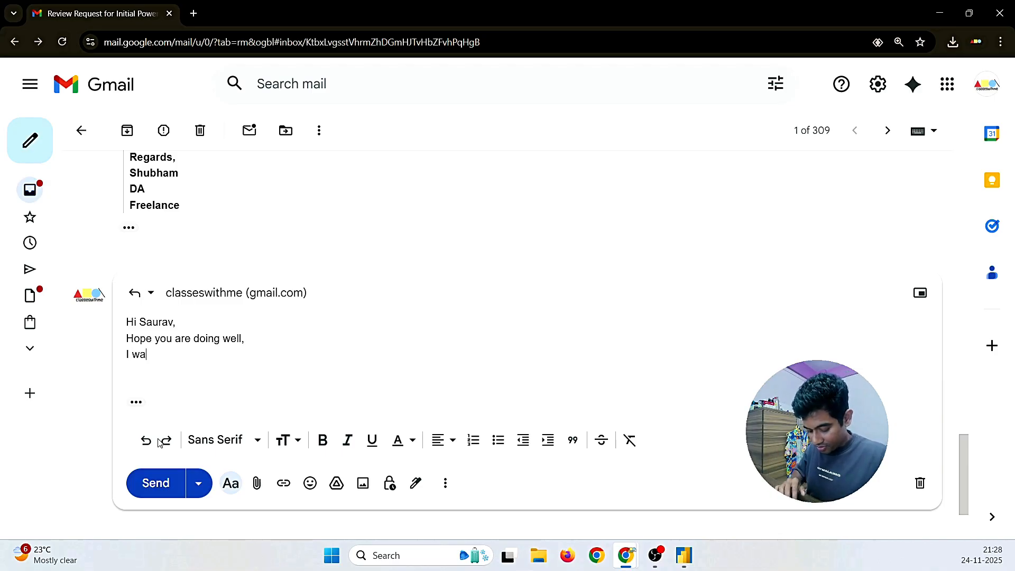
text(s going thr)
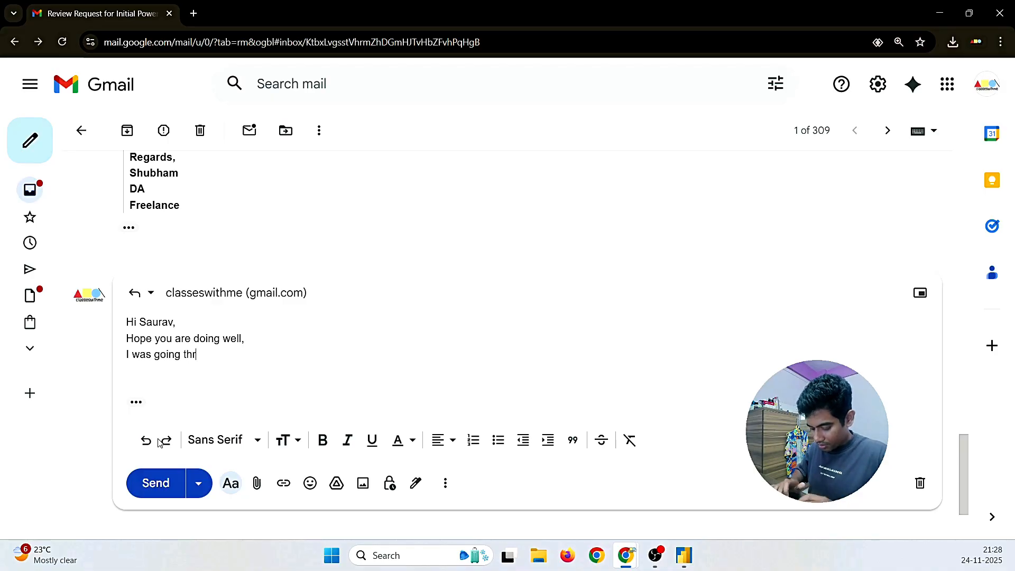
text(ought th)
key(BackSpace)
key(BackSpace)
key(BackSpace)
key(BackSpace)
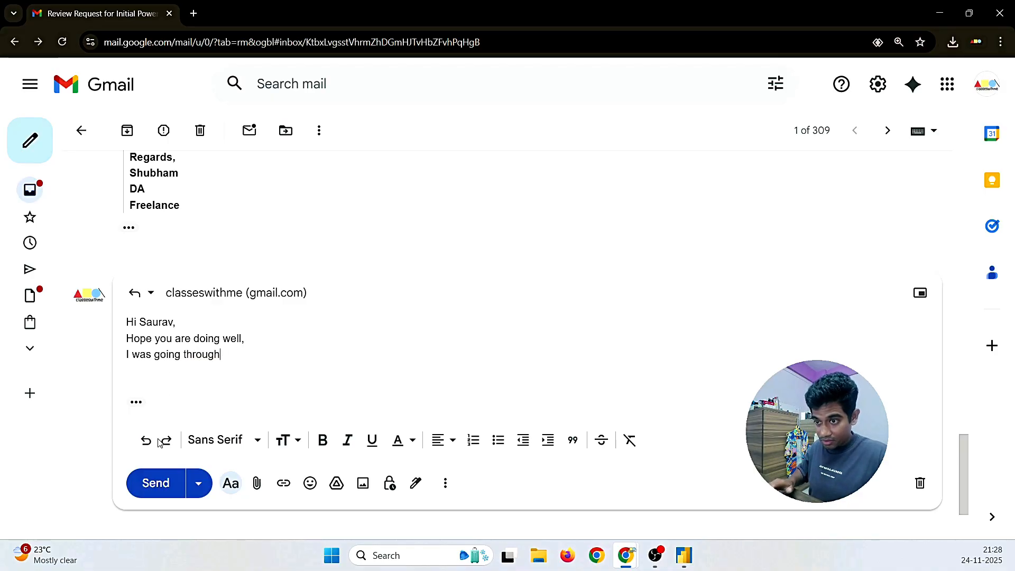
text(the file )
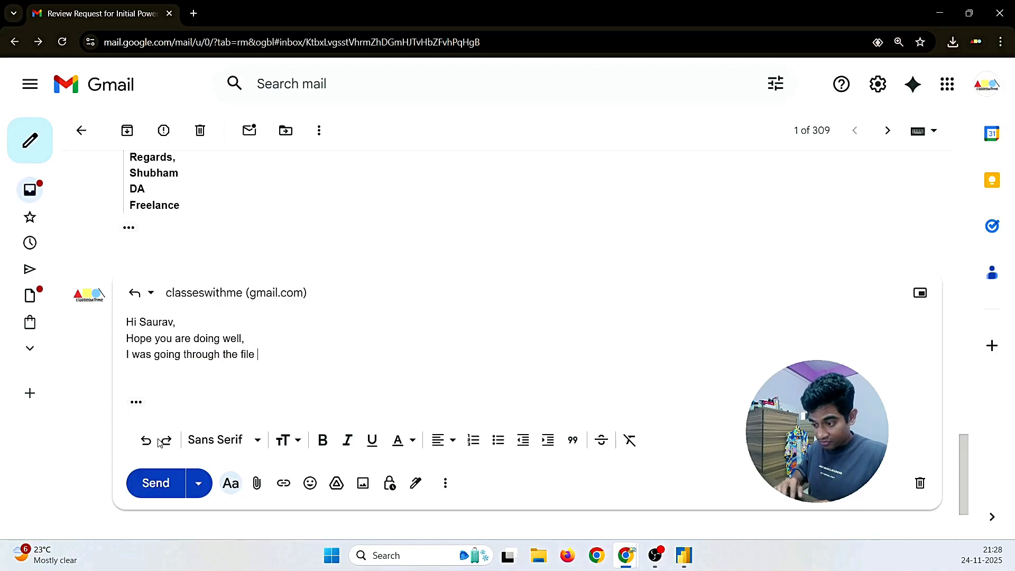
text(on fir)
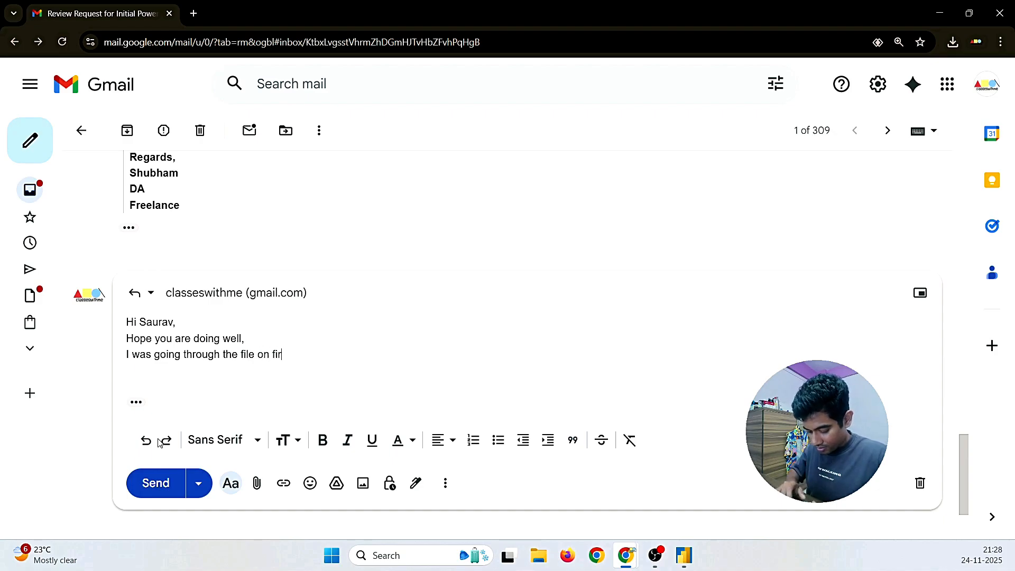
text(st glance)
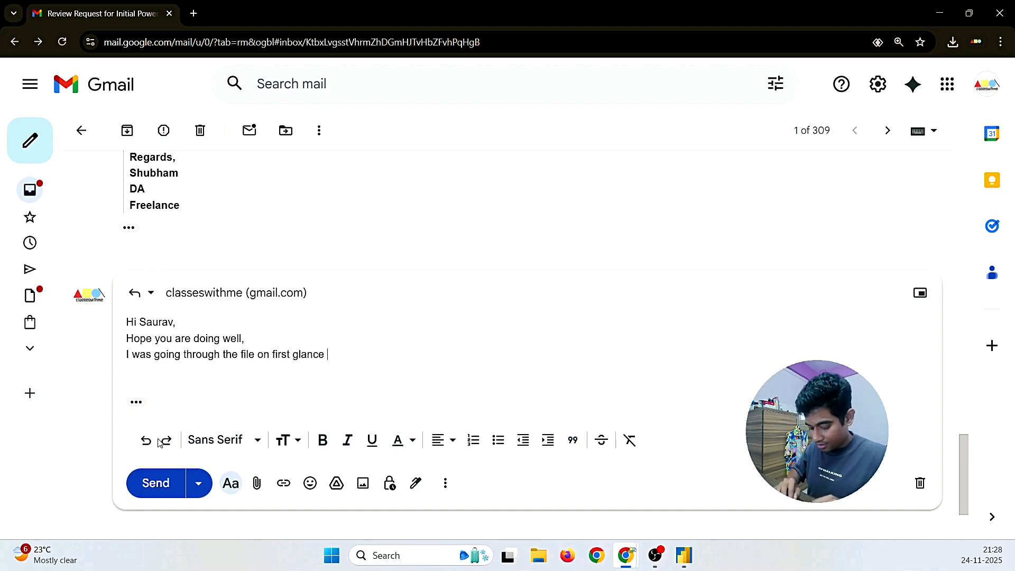
text( , and I fou)
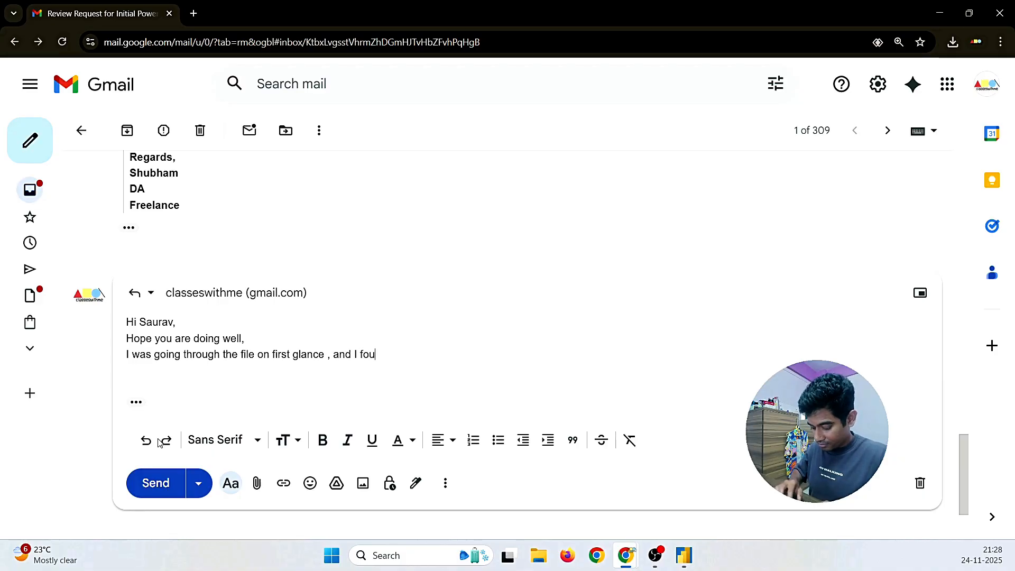
text(nd out that )
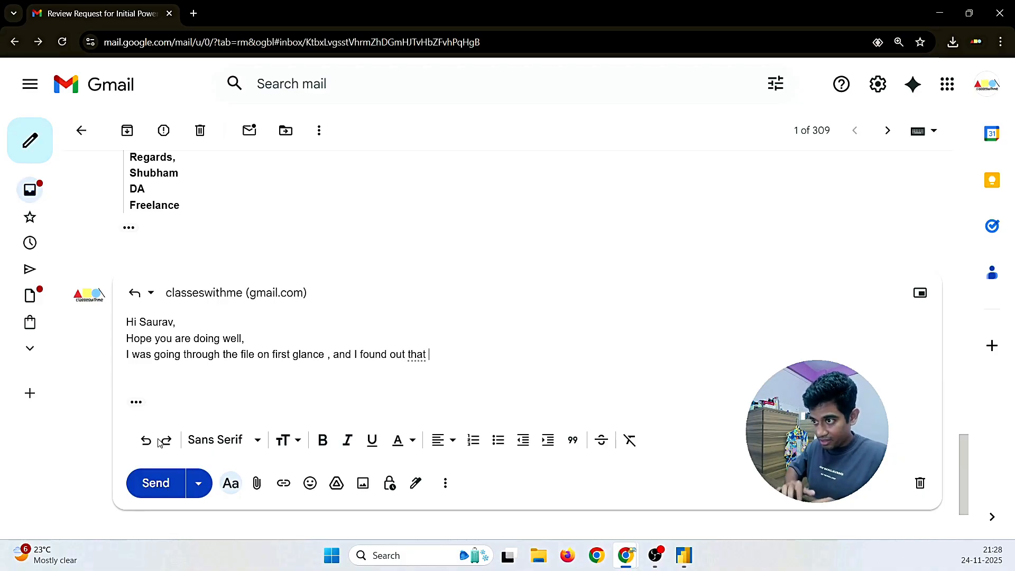
text(as )
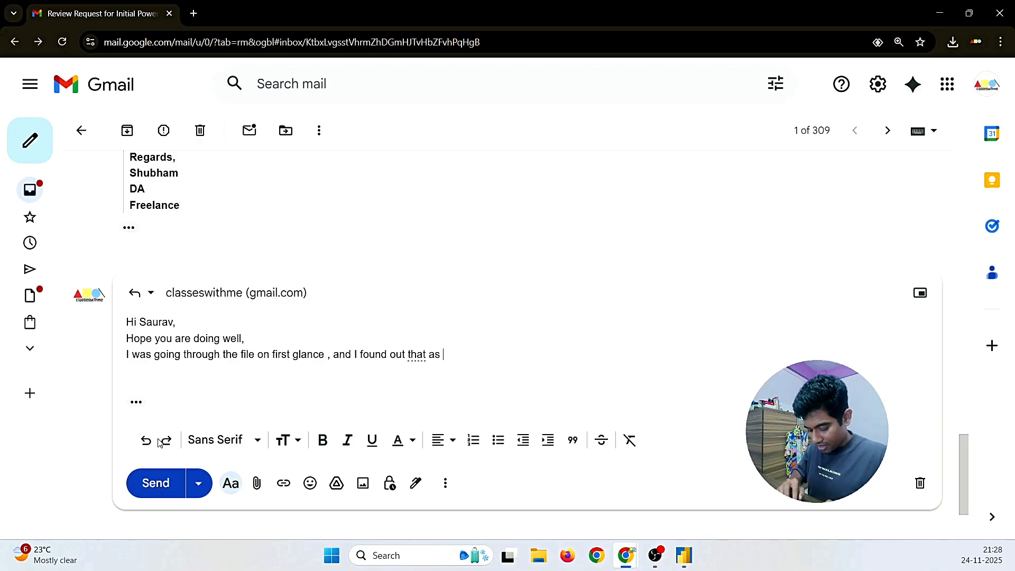
text(per the )
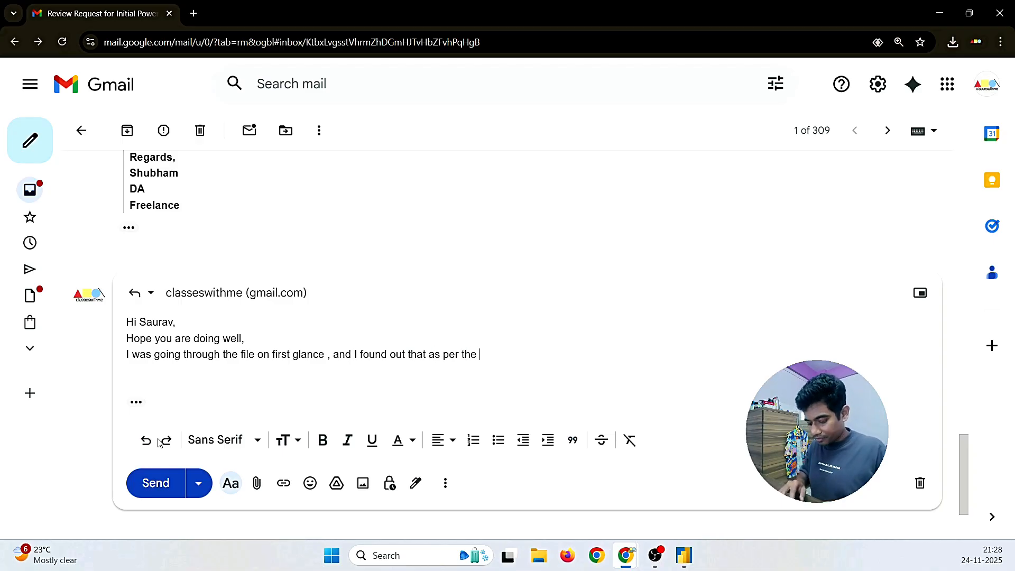
text(first )
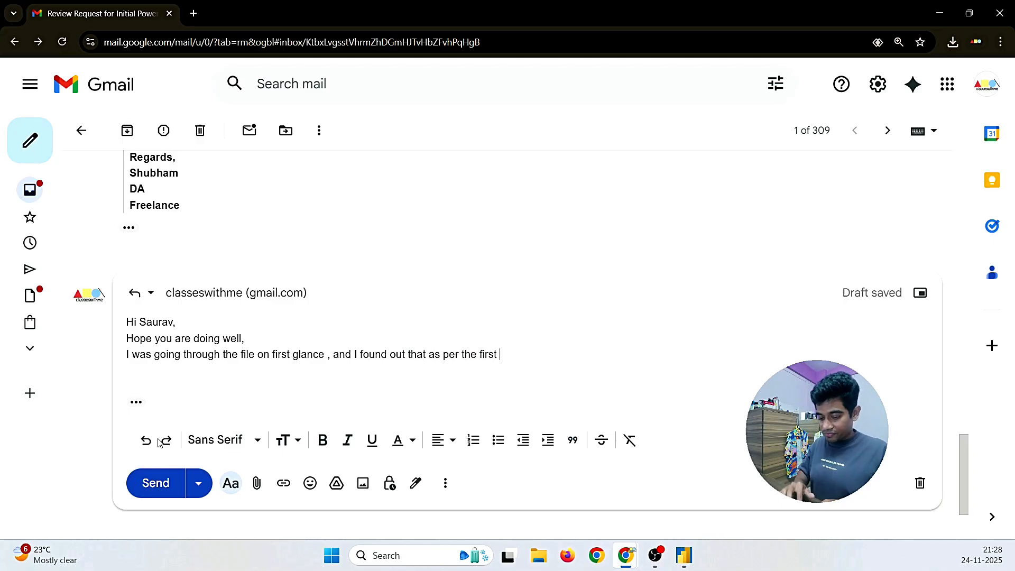
text(requirement)
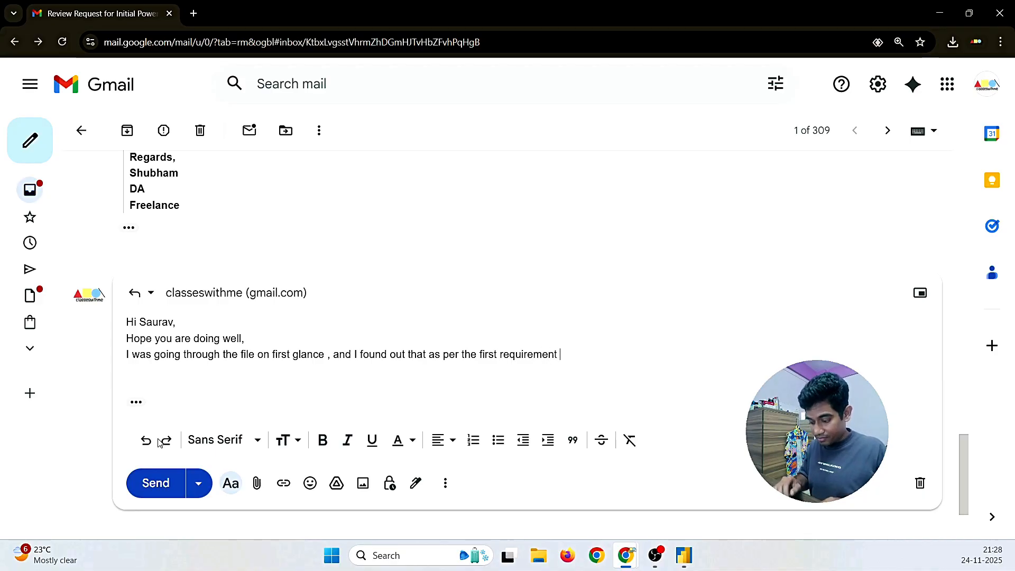
text( I can see)
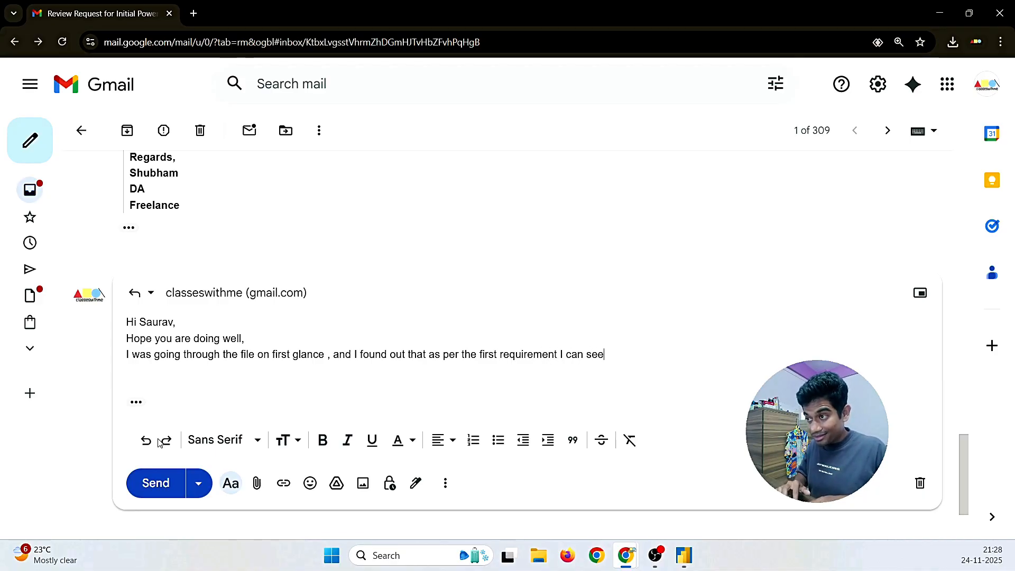
text( the cl)
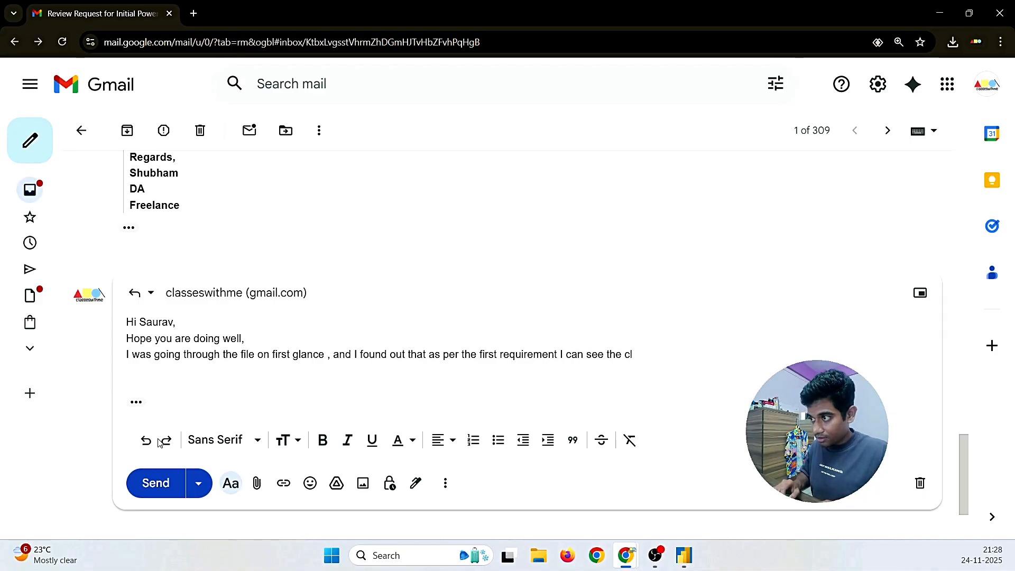
text(inica)
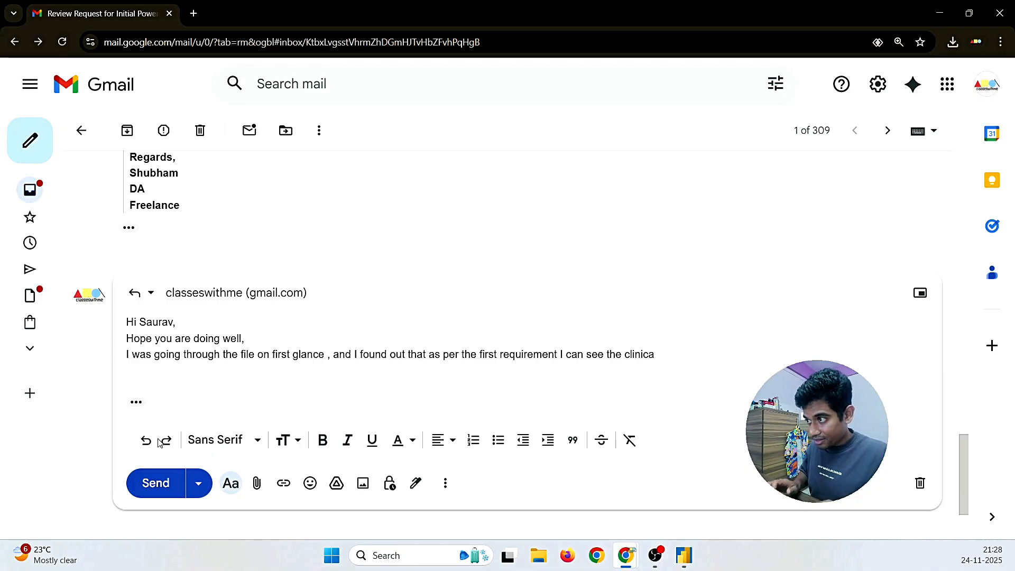
text(l)
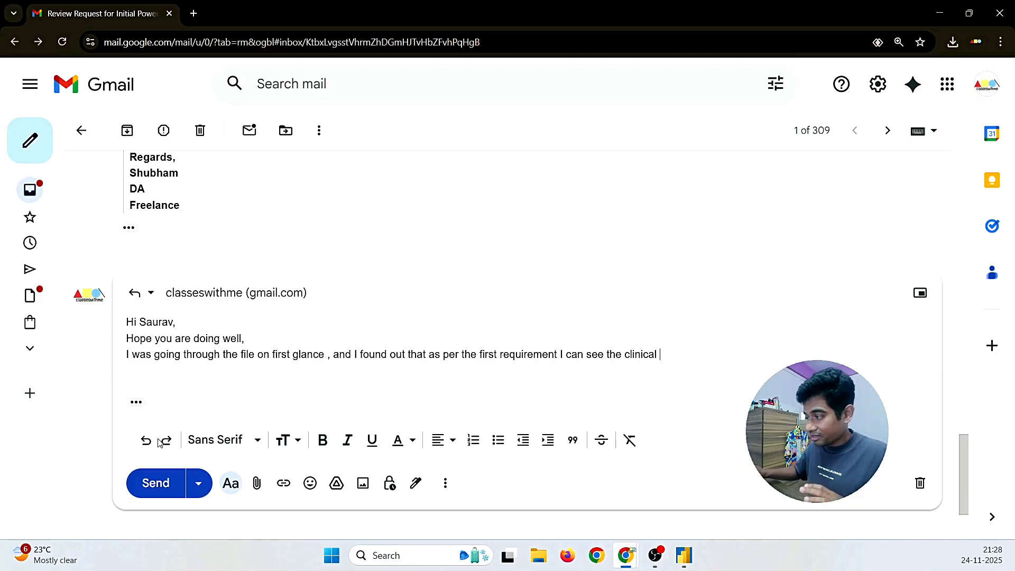
Step: Continue the sentence with 'review of the patient is connected to 3 columns ie (', fixing typos
scroll(127, 355, up, 20)
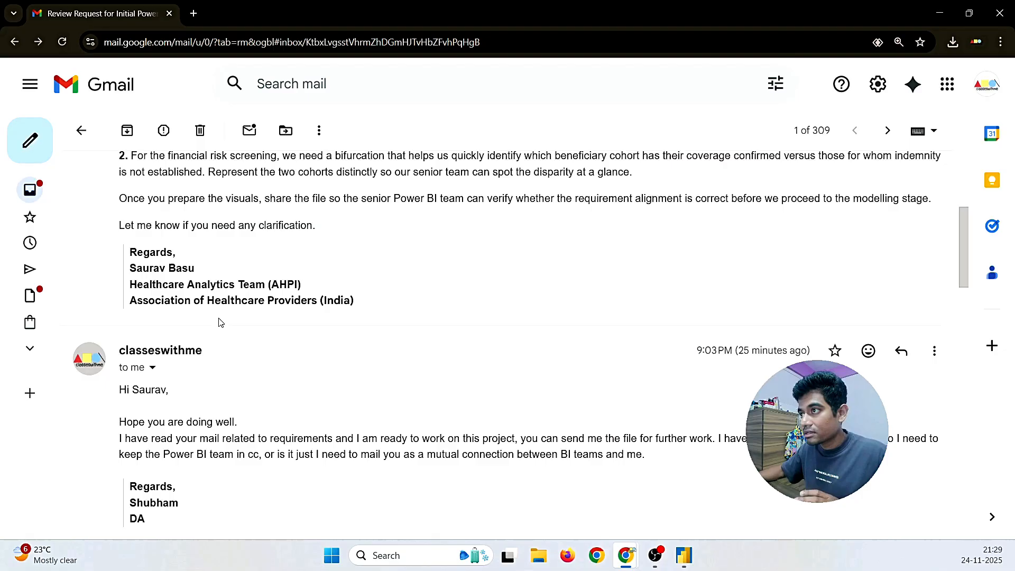
scroll(562, 405, down, 9)
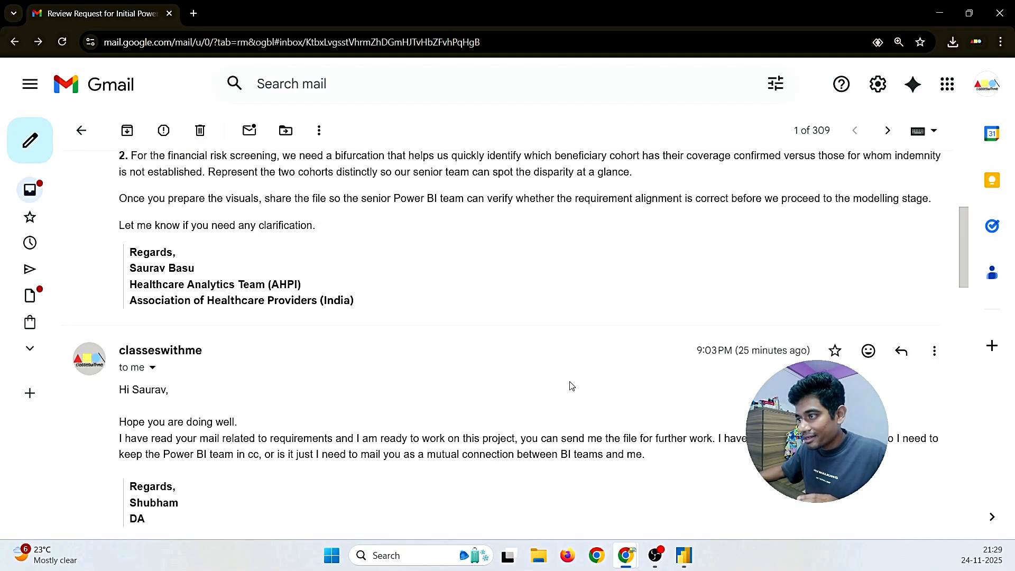
scroll(571, 392, down, 10)
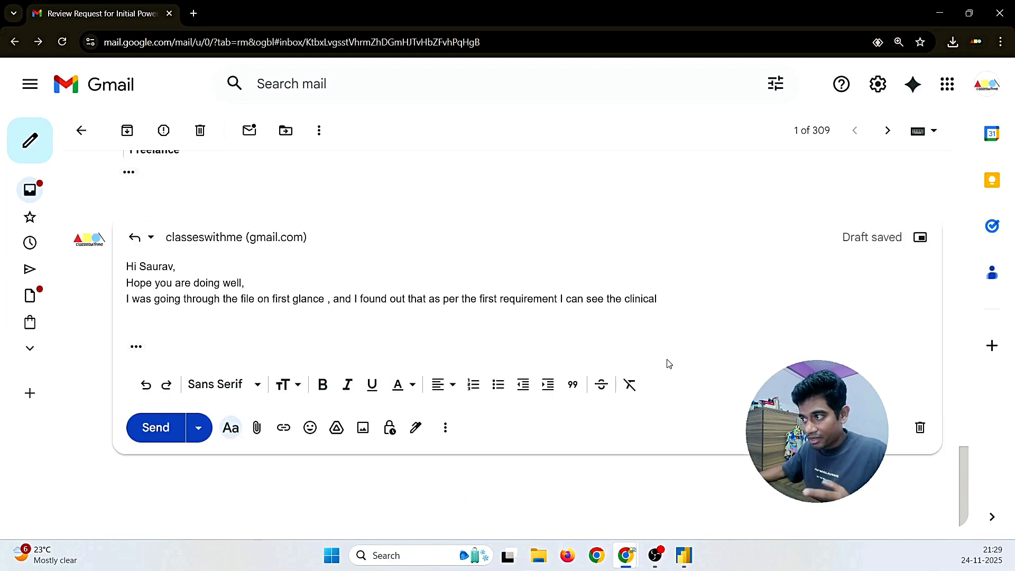
text(review is)
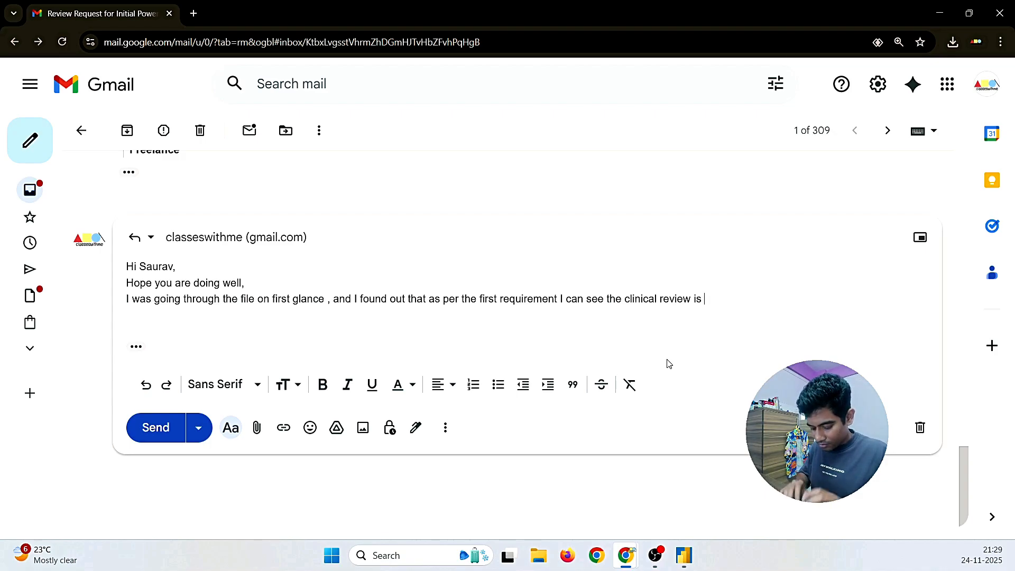
text( connected)
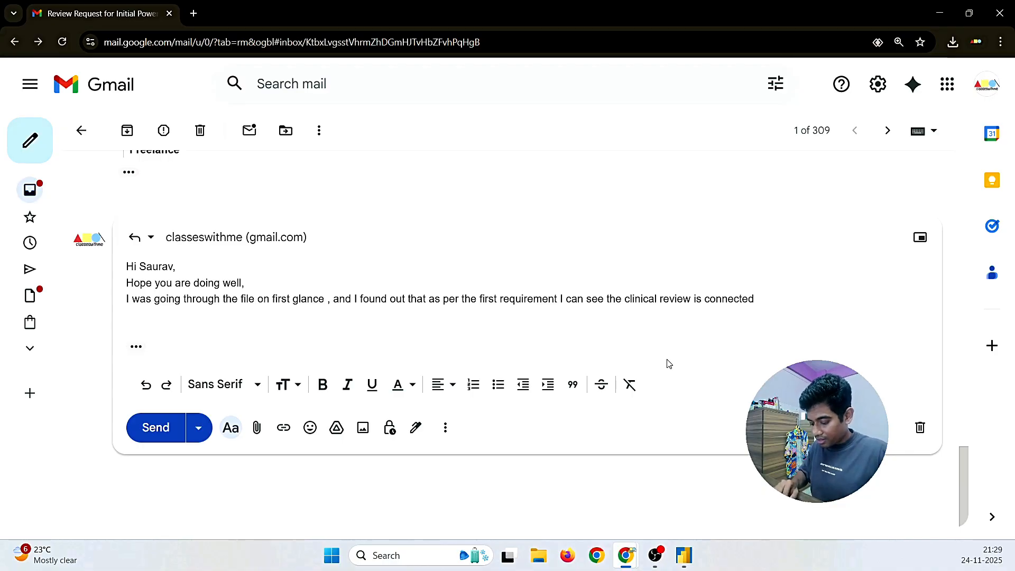
click(692, 296)
text(nof the)
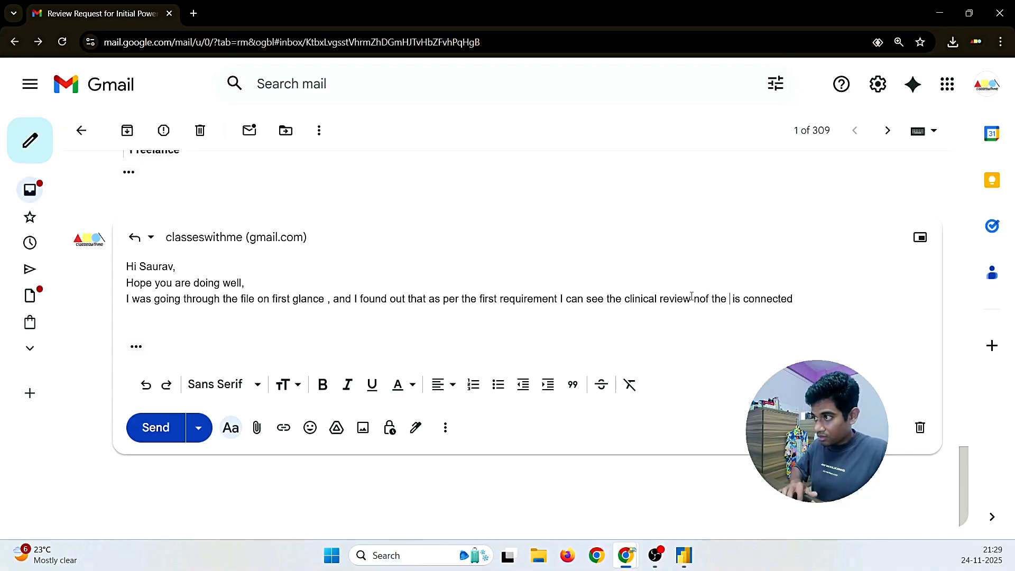
key(BackSpace)
key(BackSpace)
key(BackSpace)
key(BackSpace)
key(BackSpace)
key(BackSpace)
key(BackSpace)
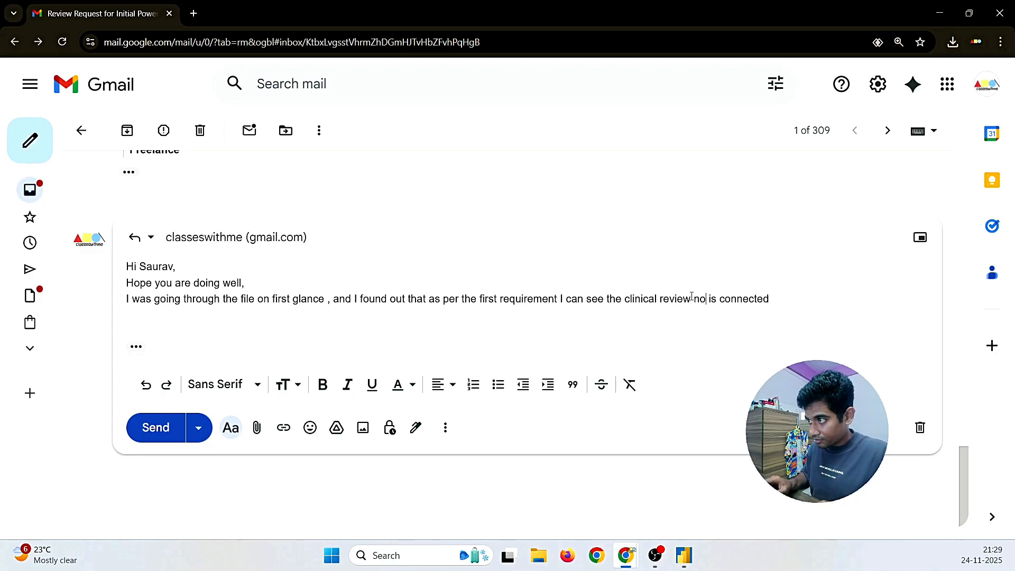
key(BackSpace)
text(of the )
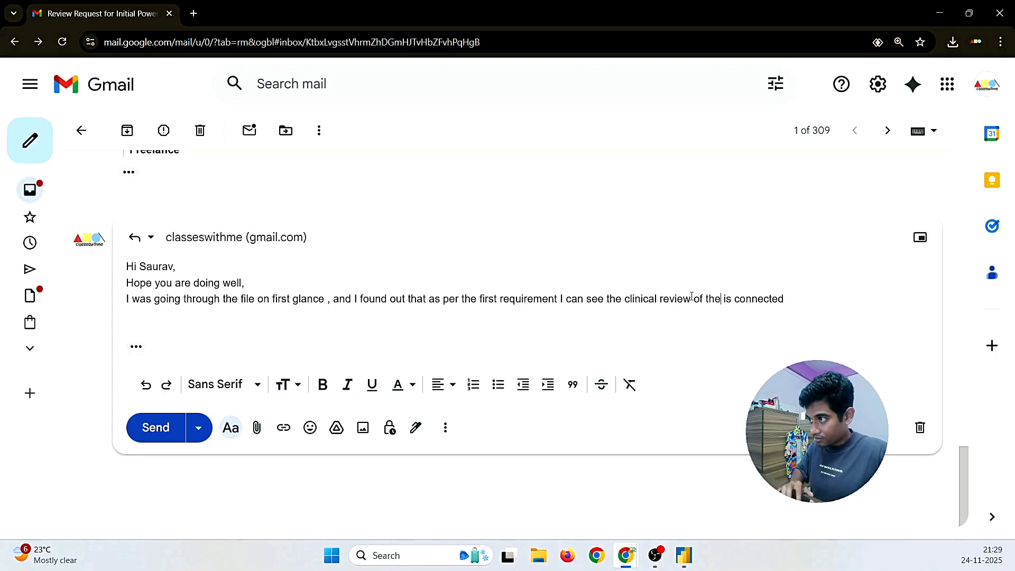
text(patient is c)
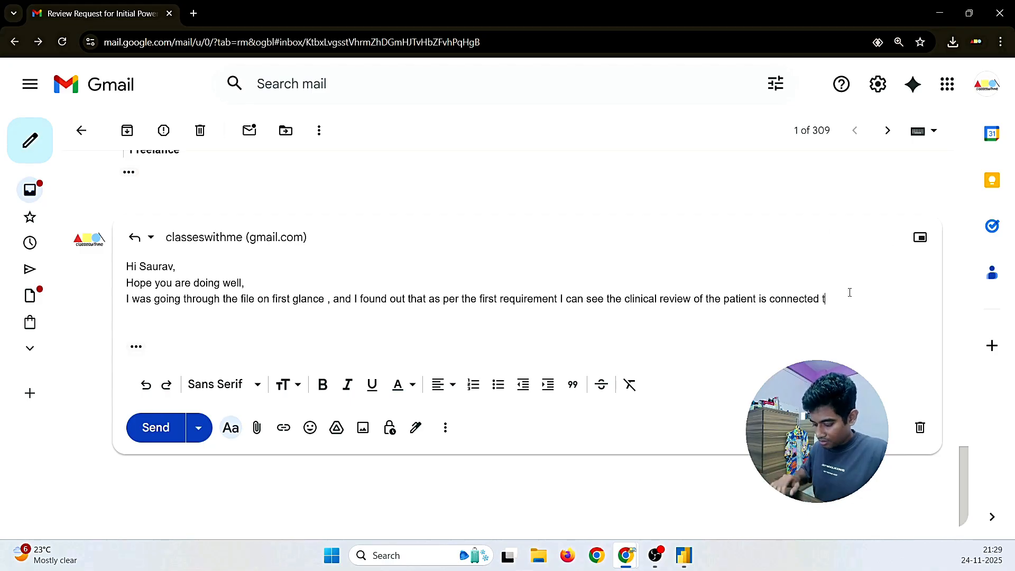
text(onnected to 3 columns)
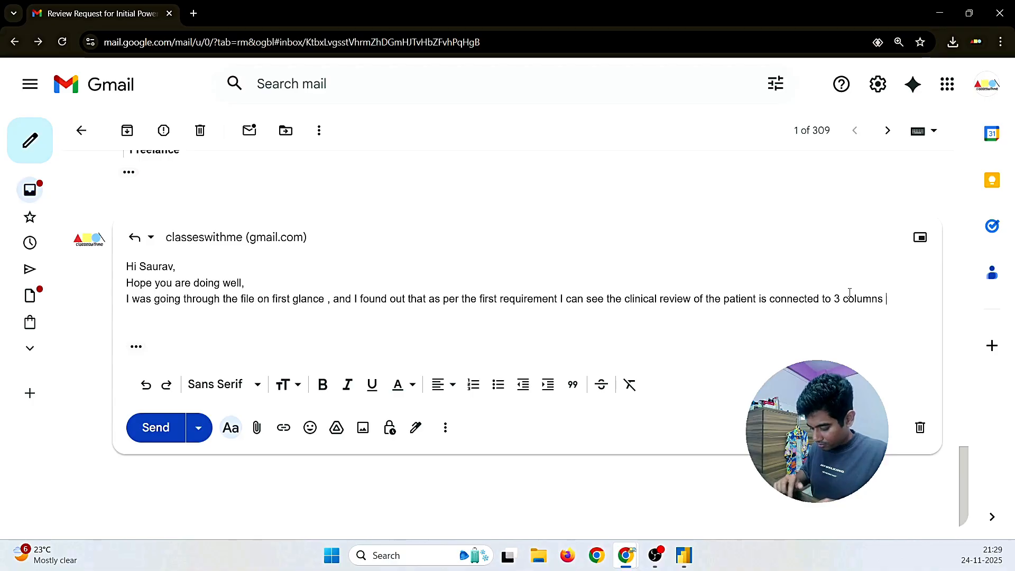
text( ie ()
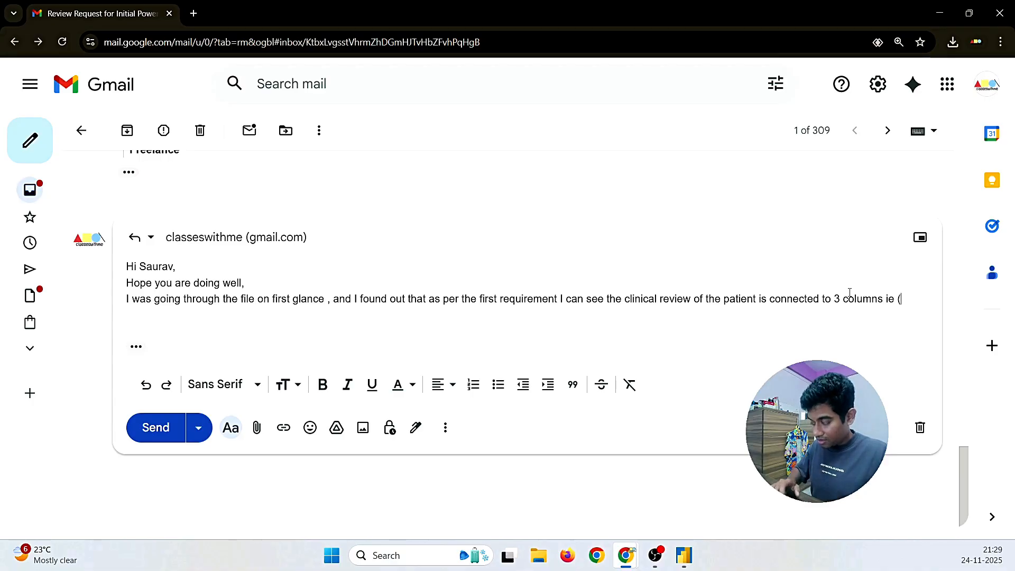
Step: Name the three columns in the brackets: disease, disease category and severity level
click(684, 555)
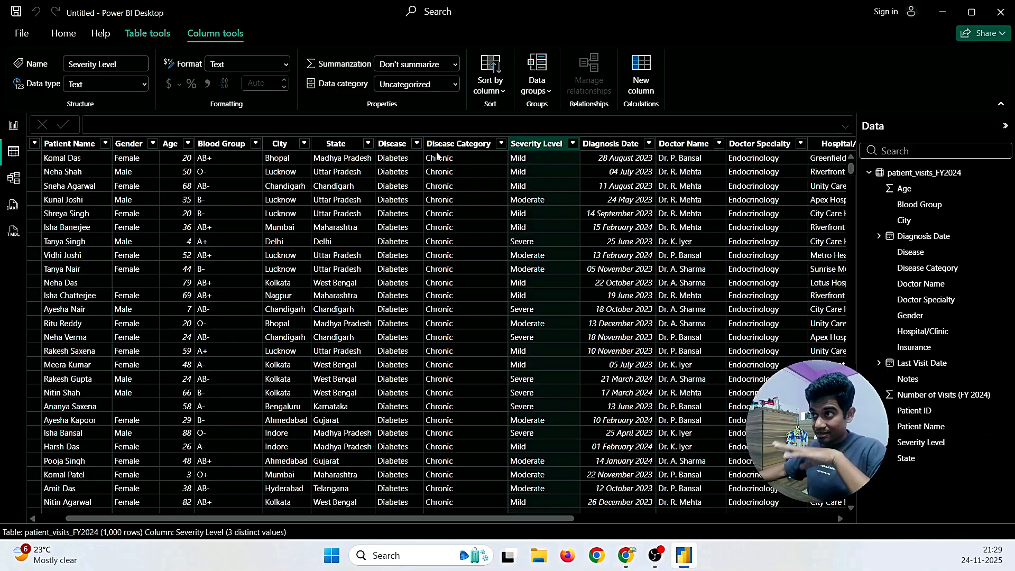
mouse_move(626, 555)
click(697, 500)
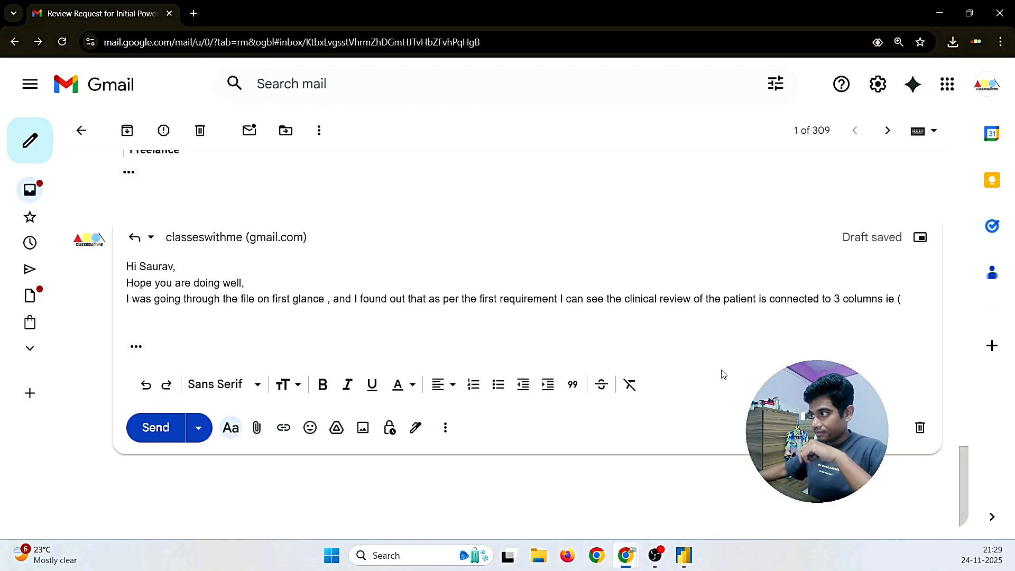
text(disease)
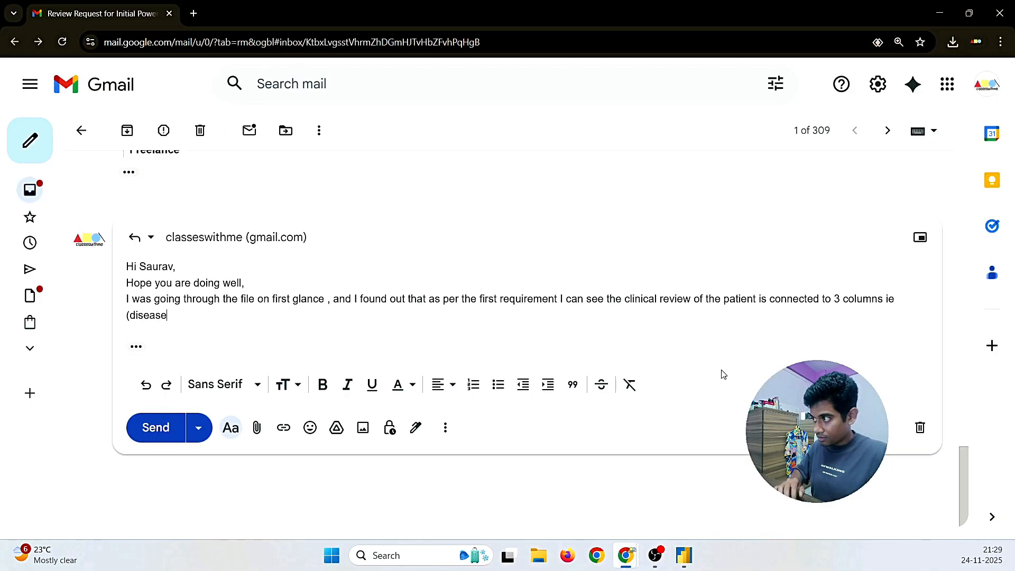
text( m )
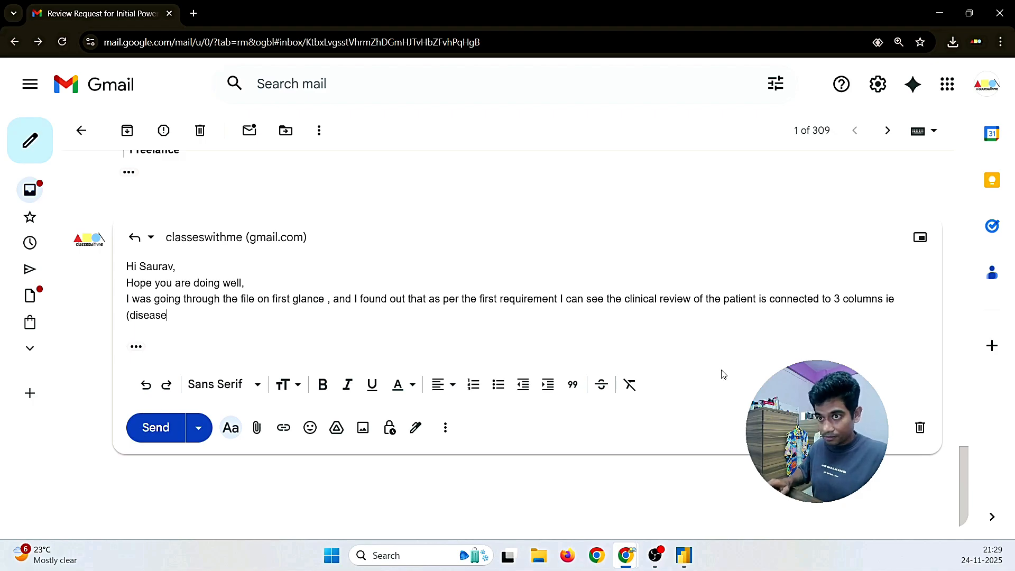
text(disease)
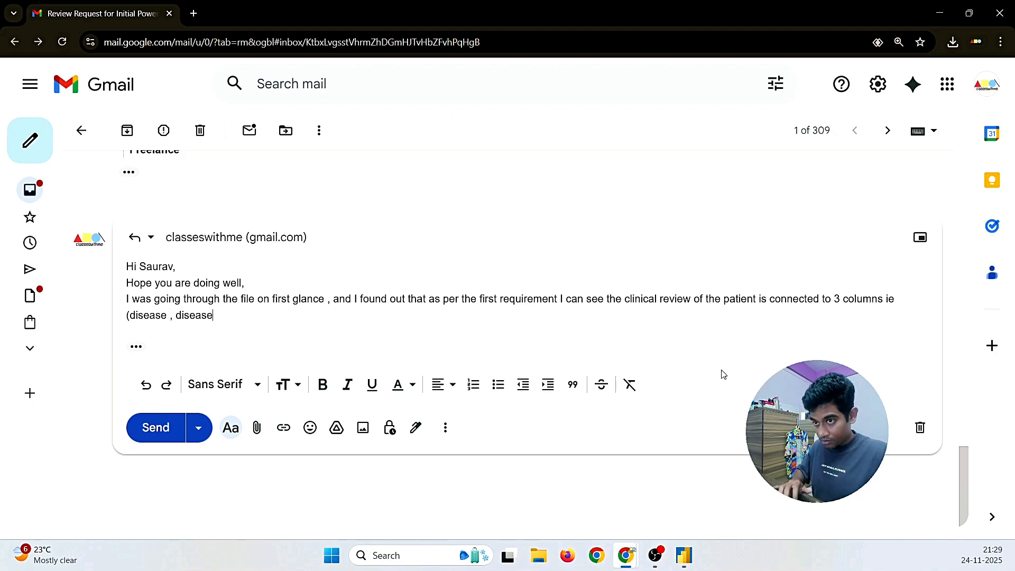
text( category and sevi)
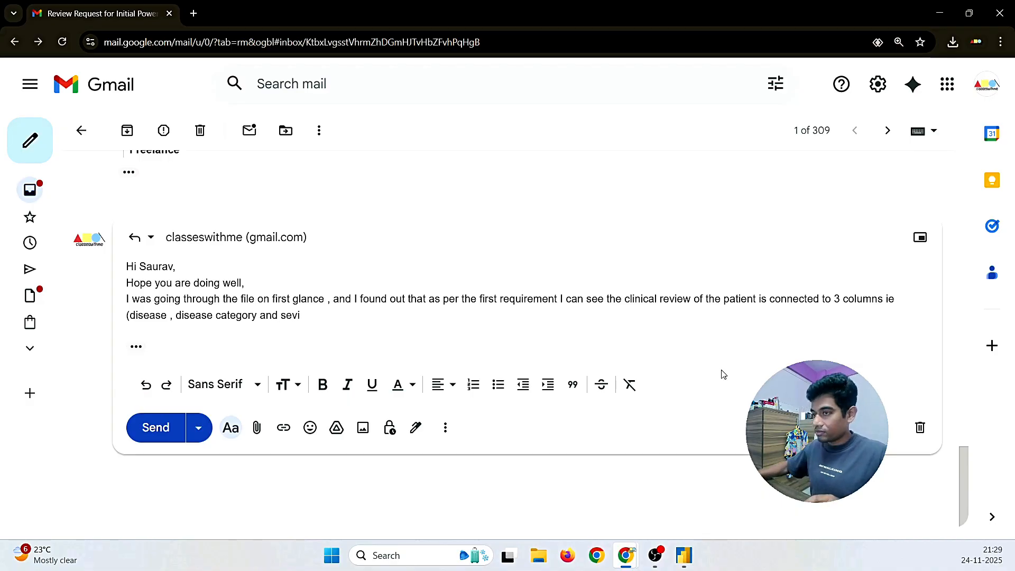
click(684, 555)
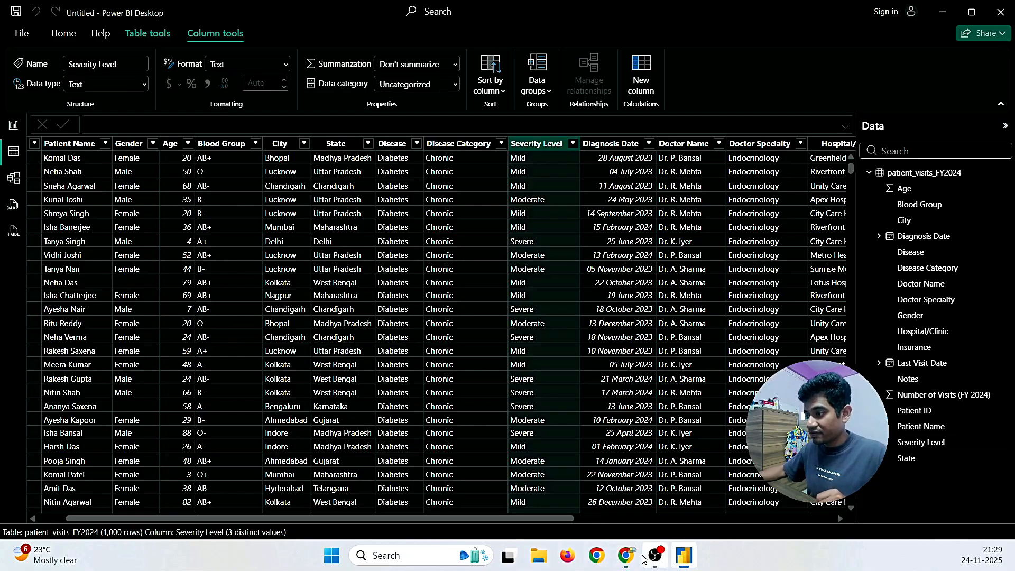
mouse_move(625, 555)
click(653, 520)
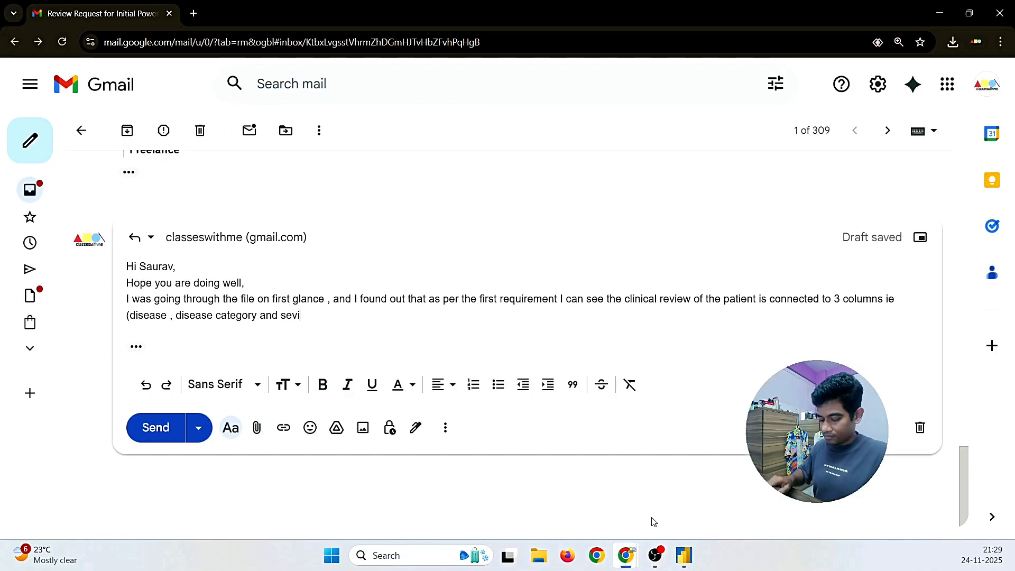
key(BackSpace)
text(erity )
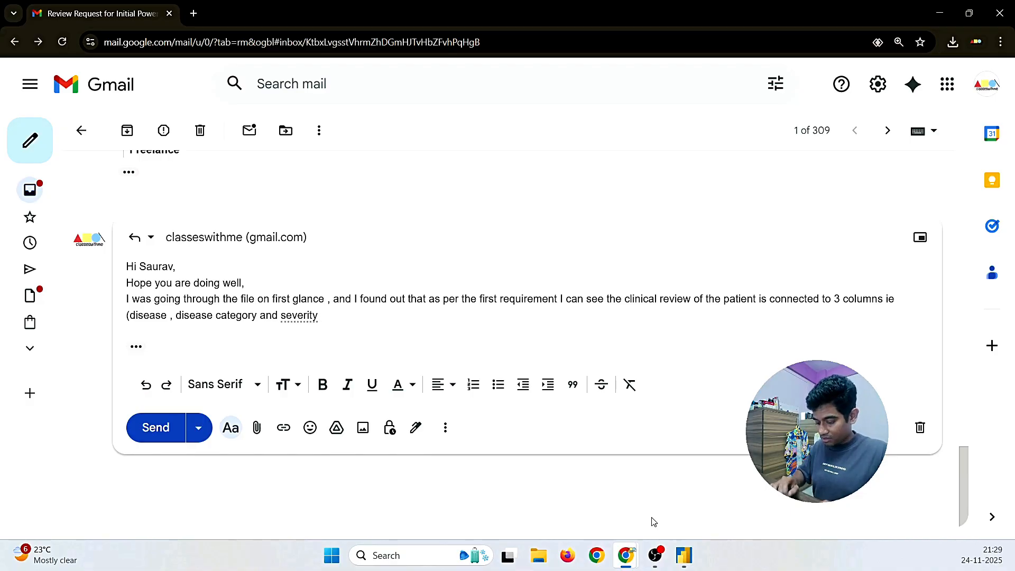
text(level)
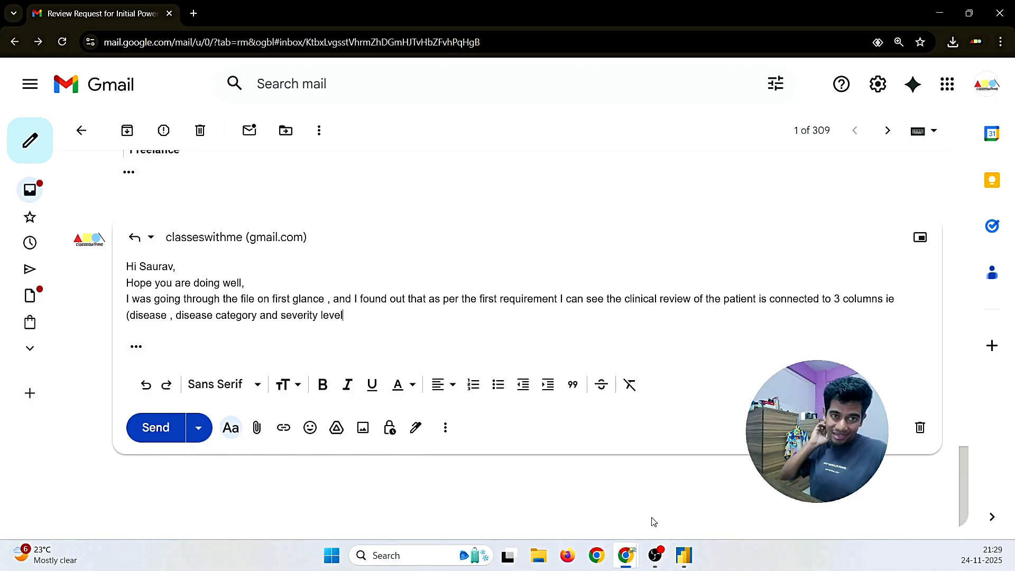
text() .)
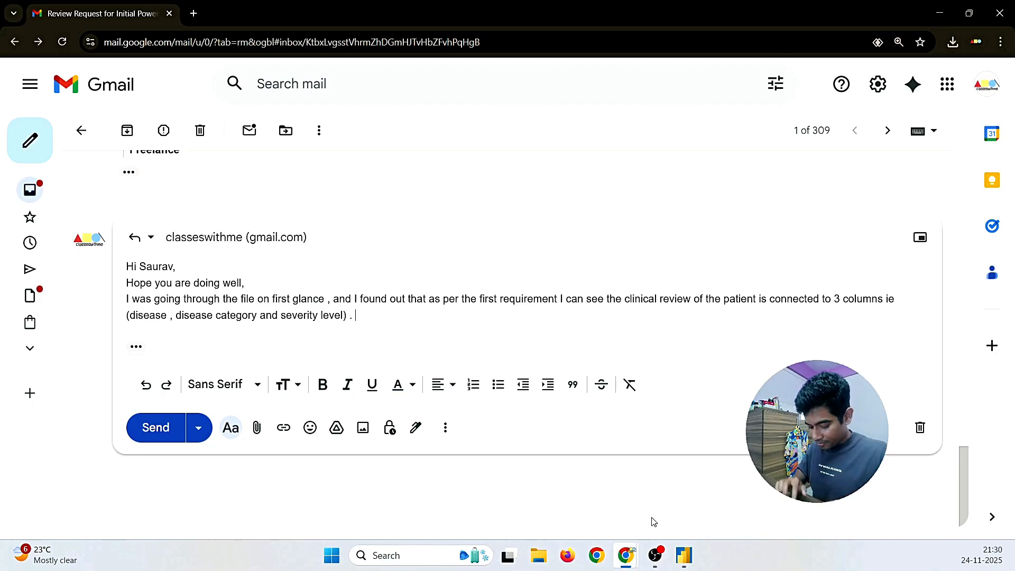
Step: Ask 'so my question is in what point of view do we need to find out the output.', correcting 'ie' to 'i.e.'
text(so my quest)
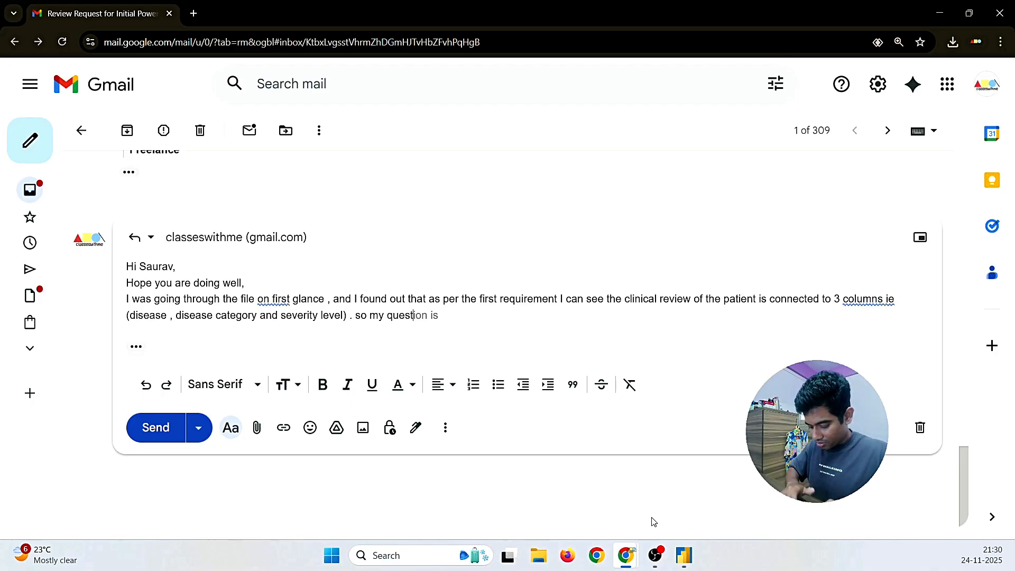
text(ion)
key(BackSpace)
key(BackSpace)
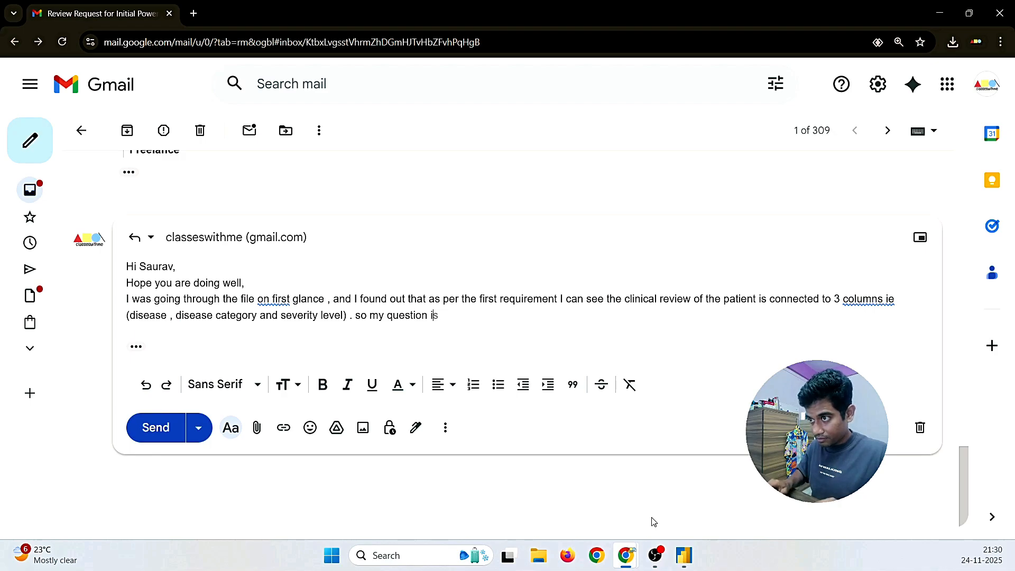
text(s in what )
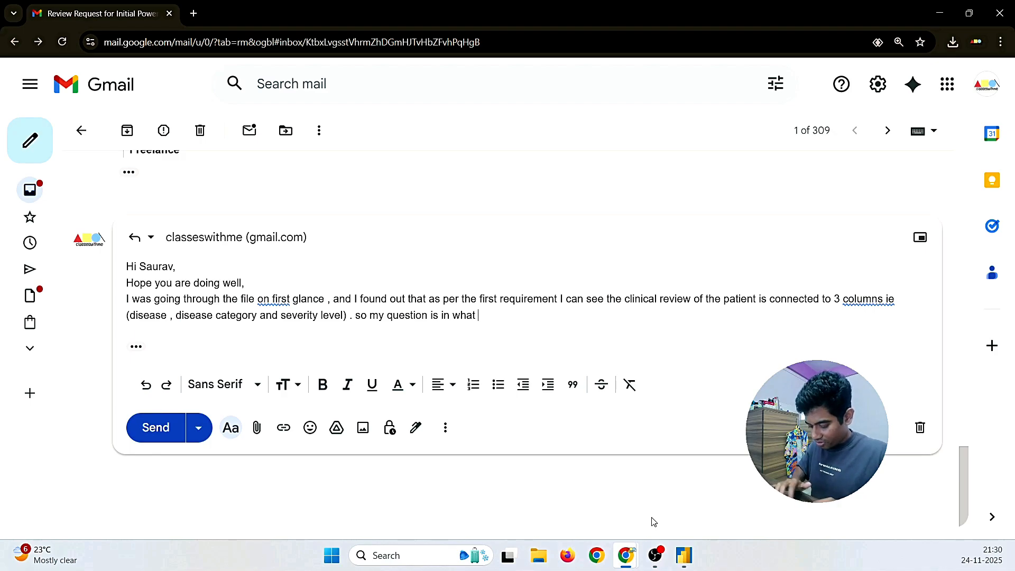
text(point of )
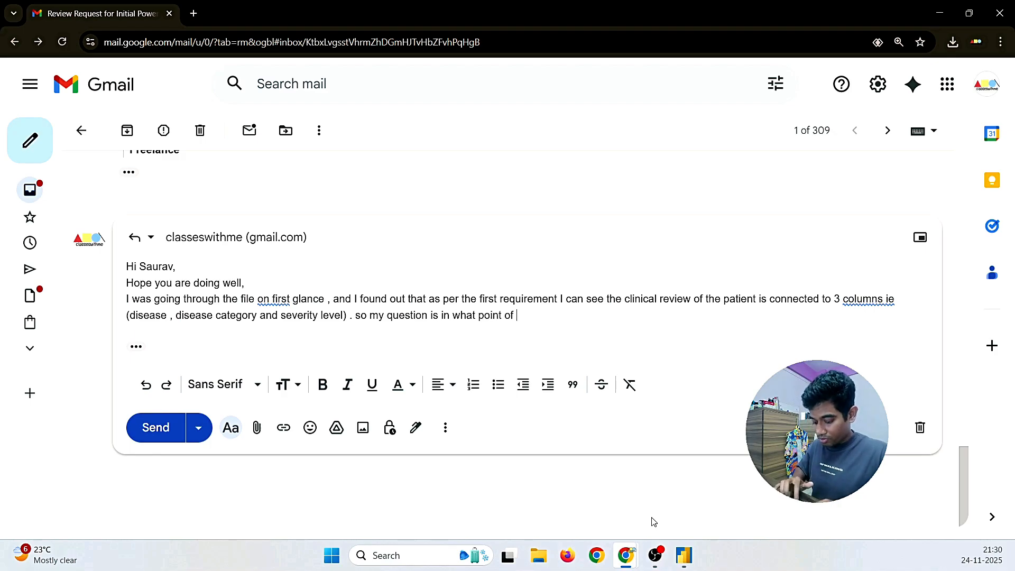
text(view do we )
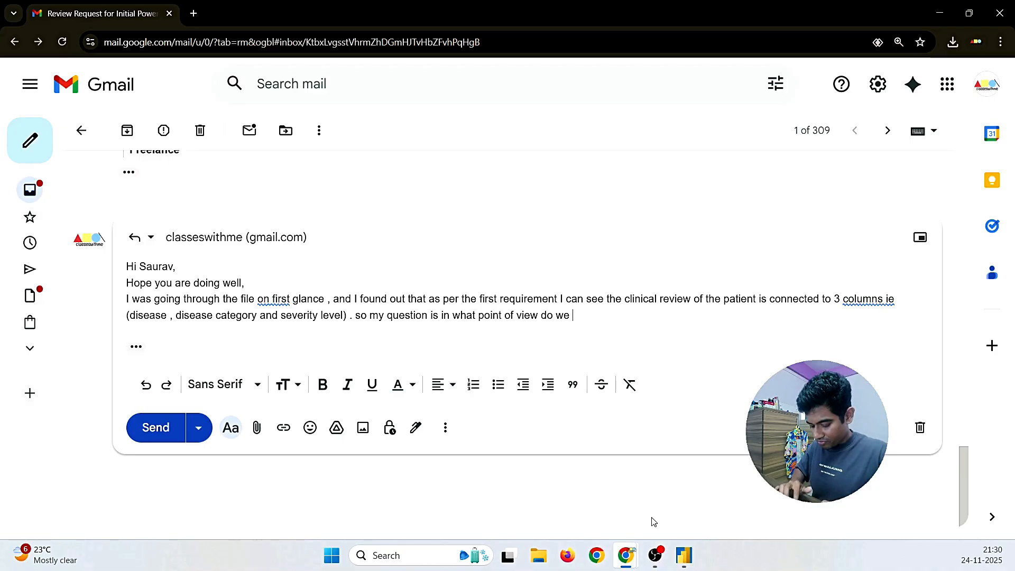
text(need to find out the)
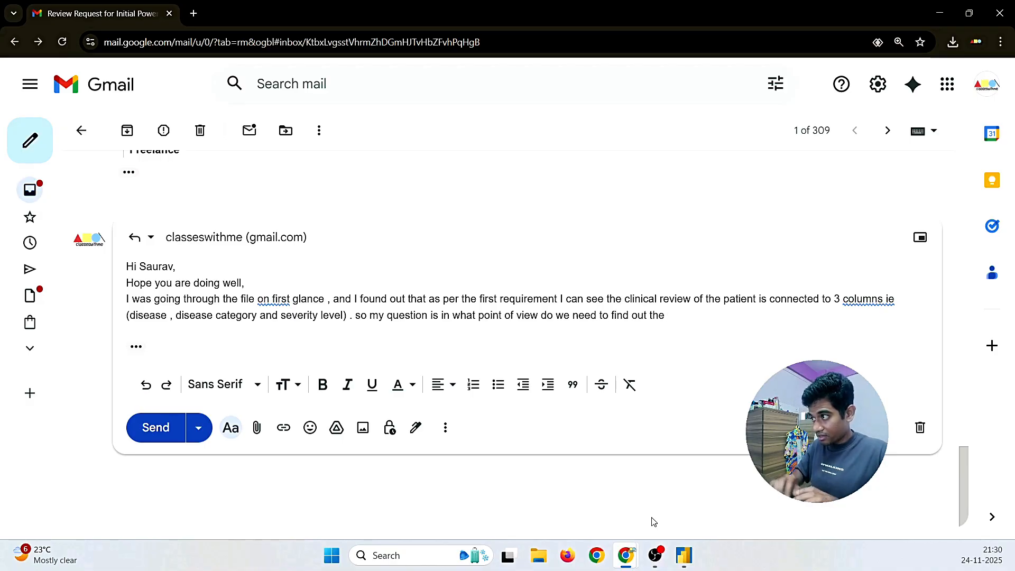
click(862, 299)
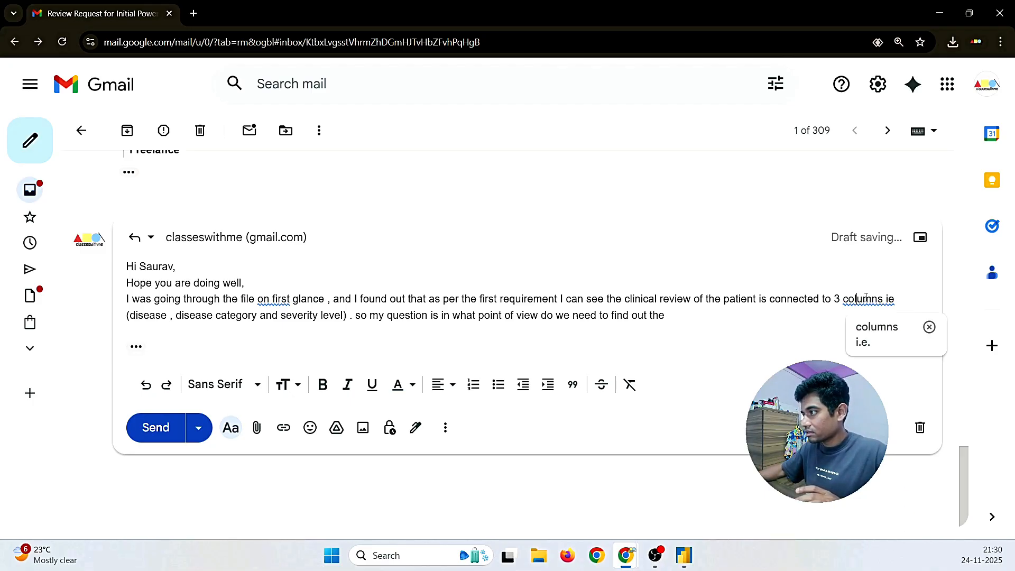
click(879, 336)
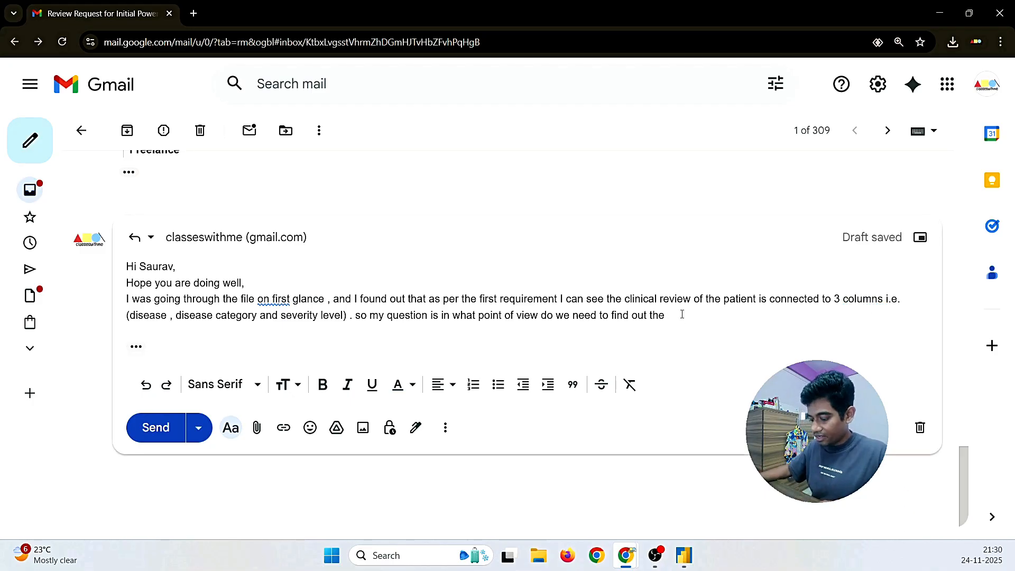
text(outpu)
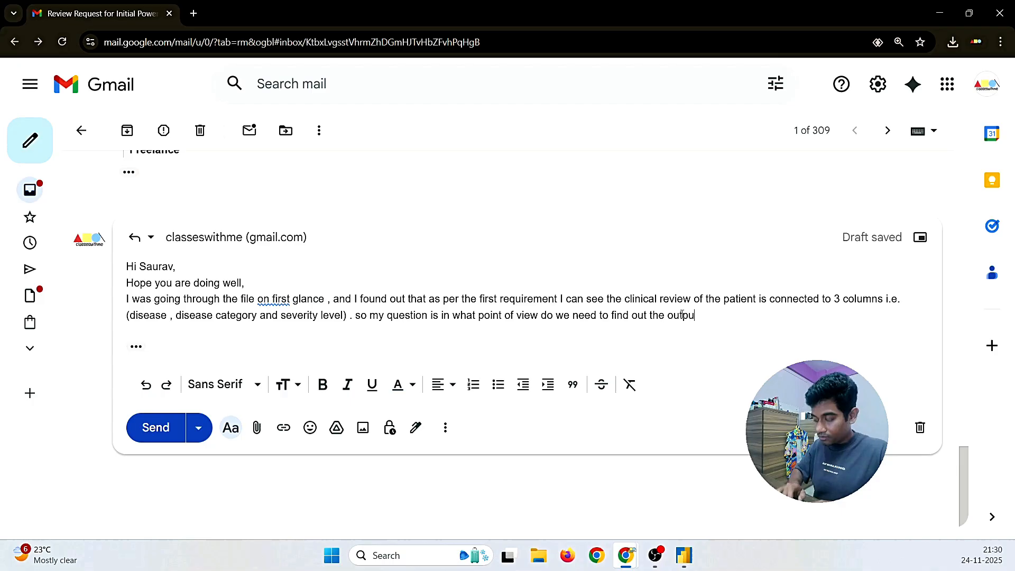
text(t.)
key(Return)
key(Return)
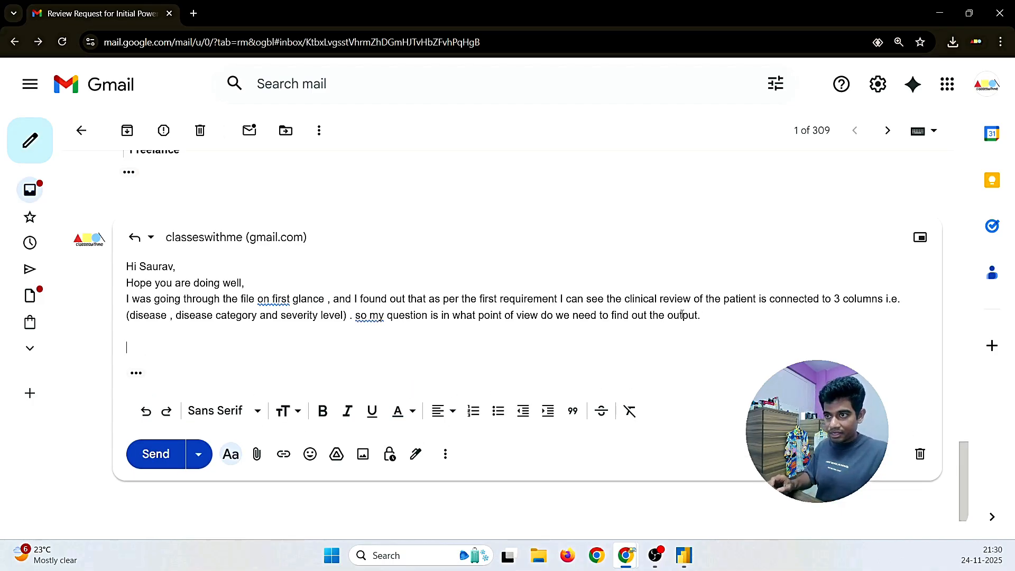
Step: Fix capitalisation to 'So my' and wording to 'at first glance', then add a 'Regards,' sign-off
click(366, 321)
click(366, 341)
click(280, 300)
click(285, 327)
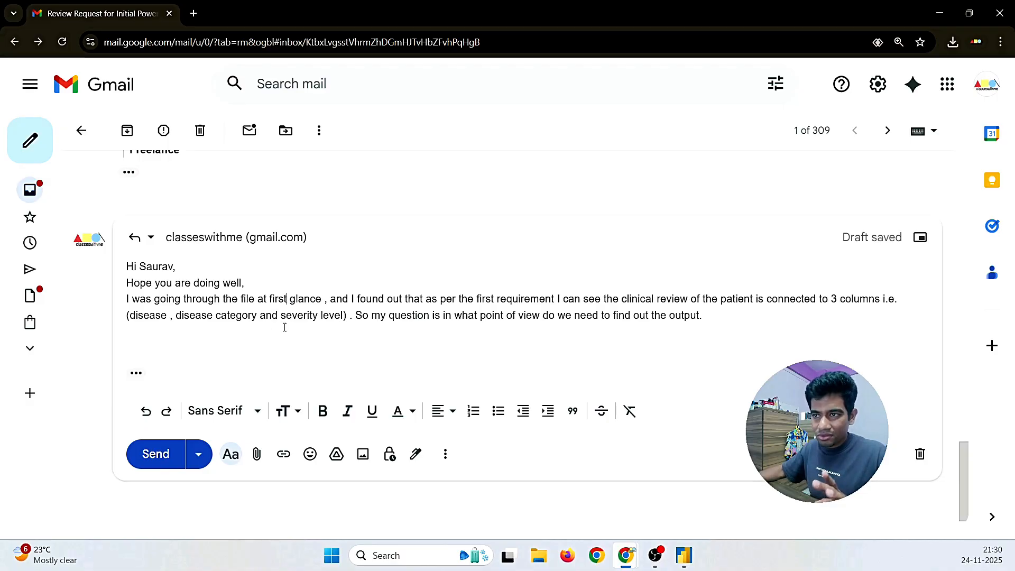
click(167, 351)
text(Reagrds)
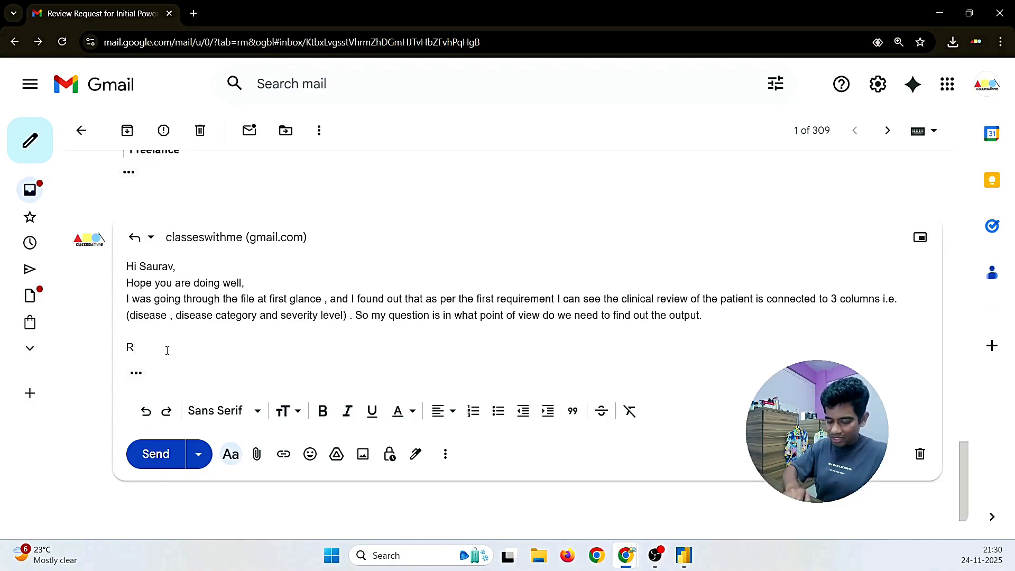
key(BackSpace)
key(BackSpace)
key(BackSpace)
key(BackSpace)
key(BackSpace)
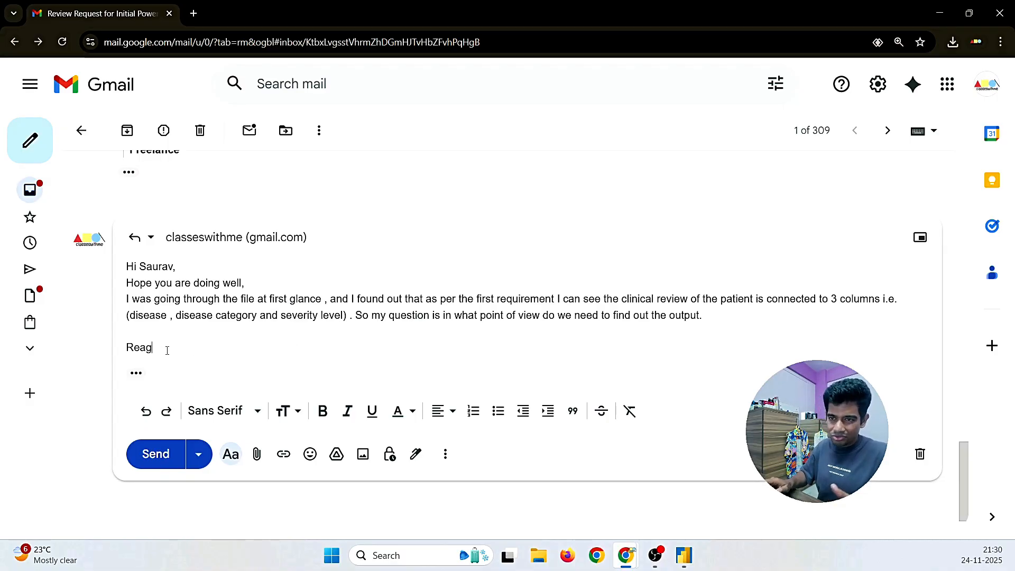
text(gars)
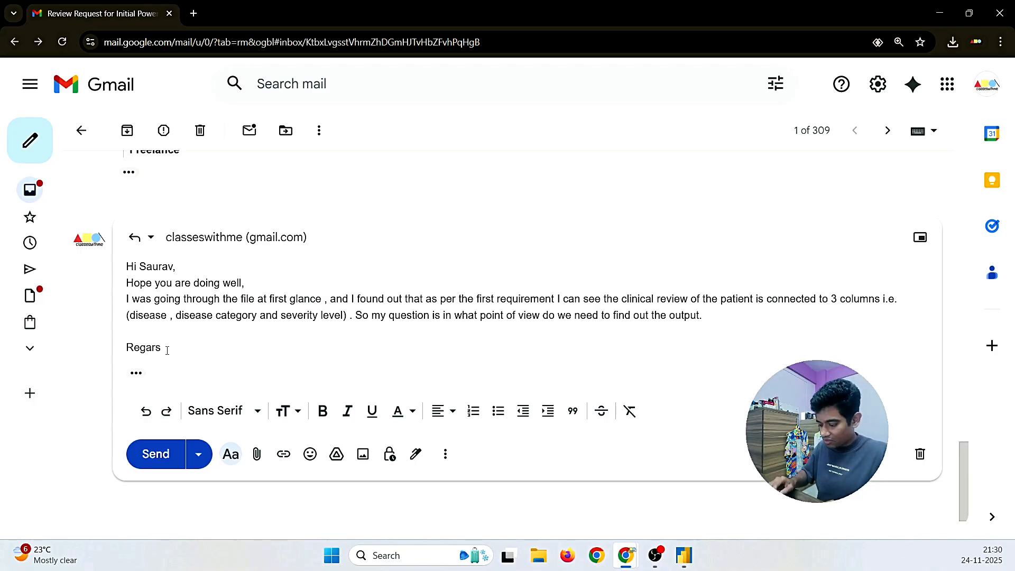
key(BackSpace)
text(ds,)
key(Return)
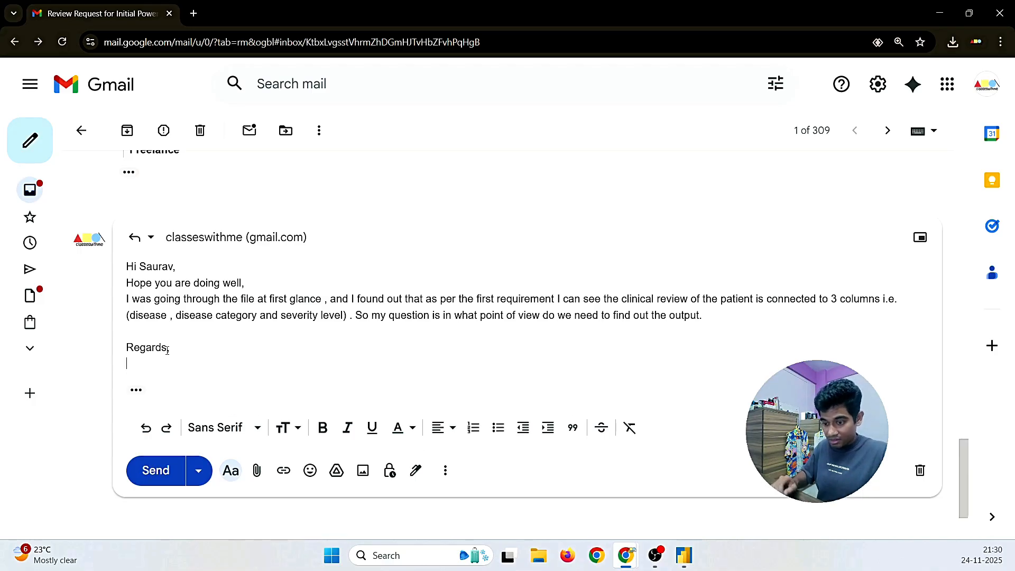
Step: Replace the partial sign-off with the signature block copied from the earlier message
text(S)
scroll(167, 350, up, 9)
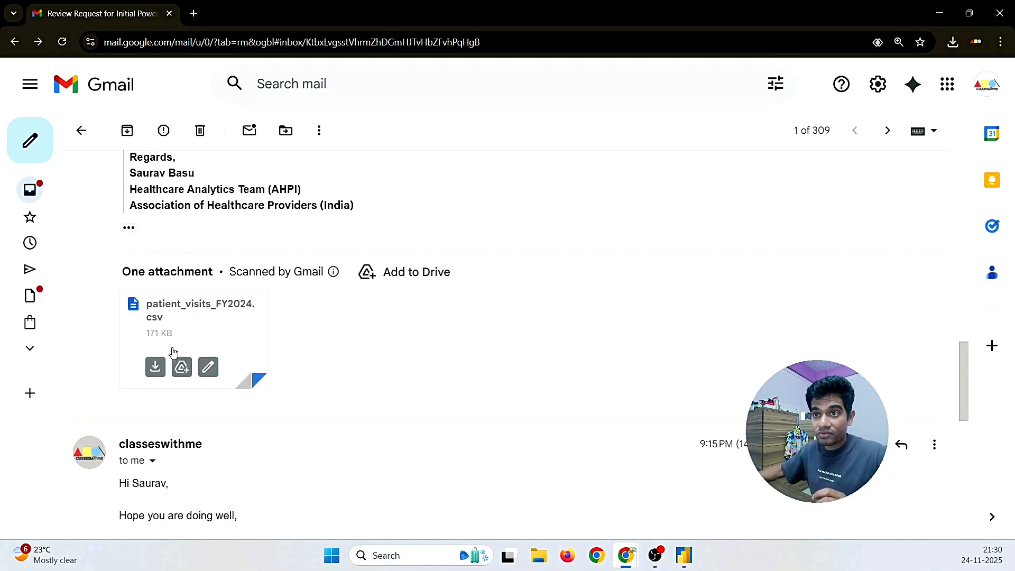
scroll(167, 387, down, 4)
drag(185, 422, 130, 362)
key(ctrl+c)
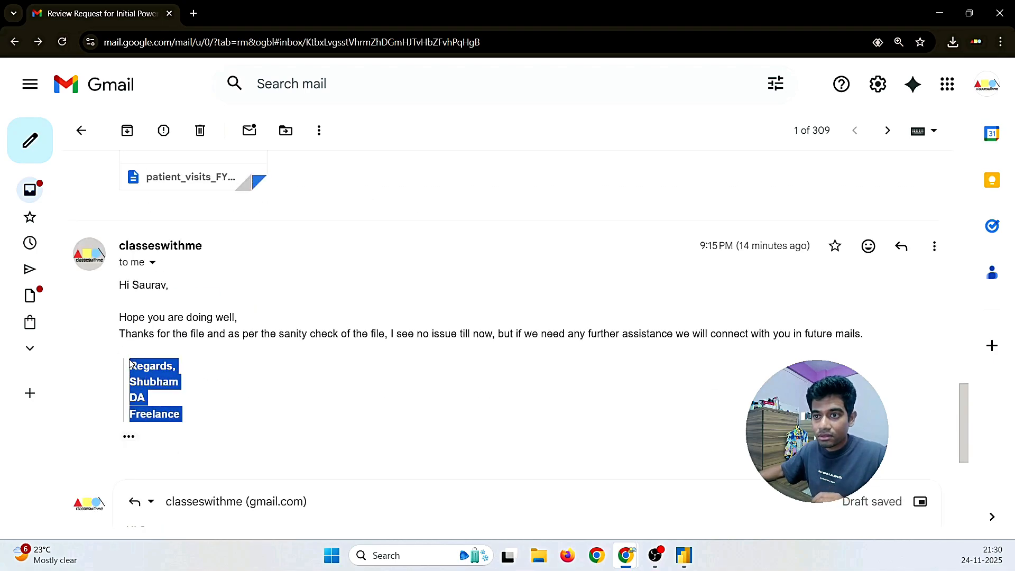
scroll(131, 362, down, 5)
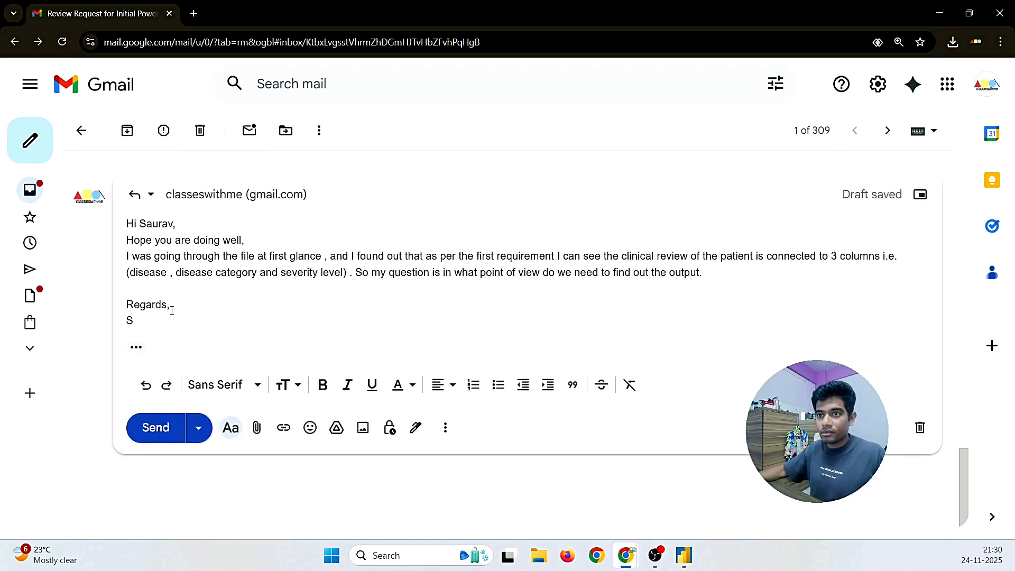
drag(142, 322, 124, 312)
key(ctrl+v)
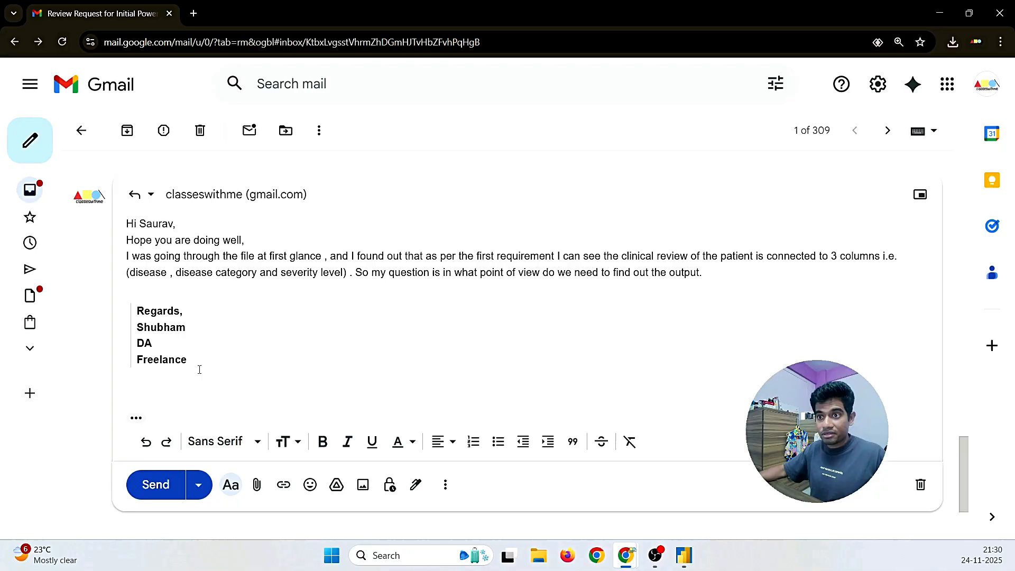
key(BackSpace)
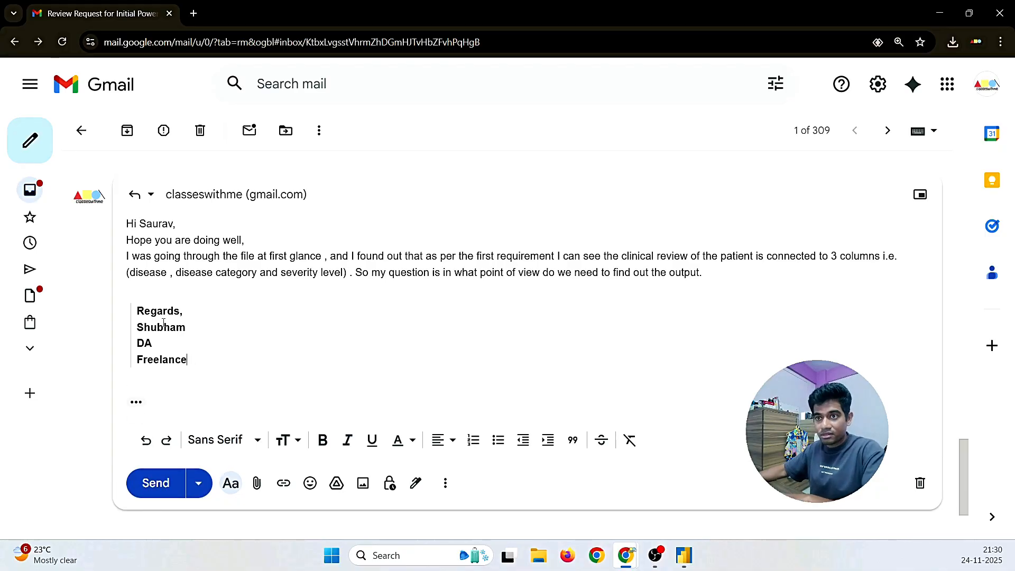
Step: Add blank lines after the greeting and 'Hope you are doing well', then send the reply
click(245, 240)
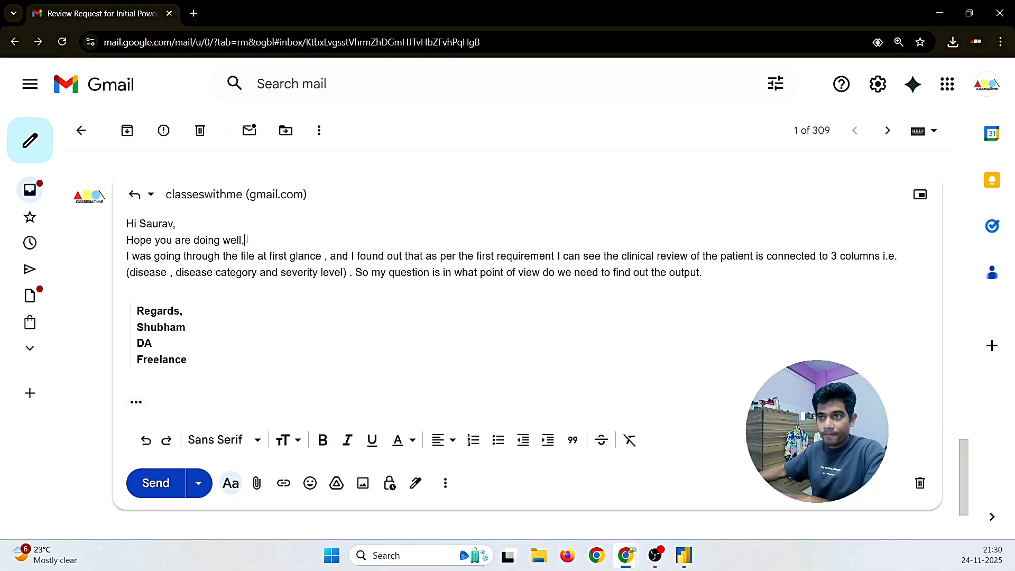
click(205, 227)
key(Return)
click(249, 256)
key(Return)
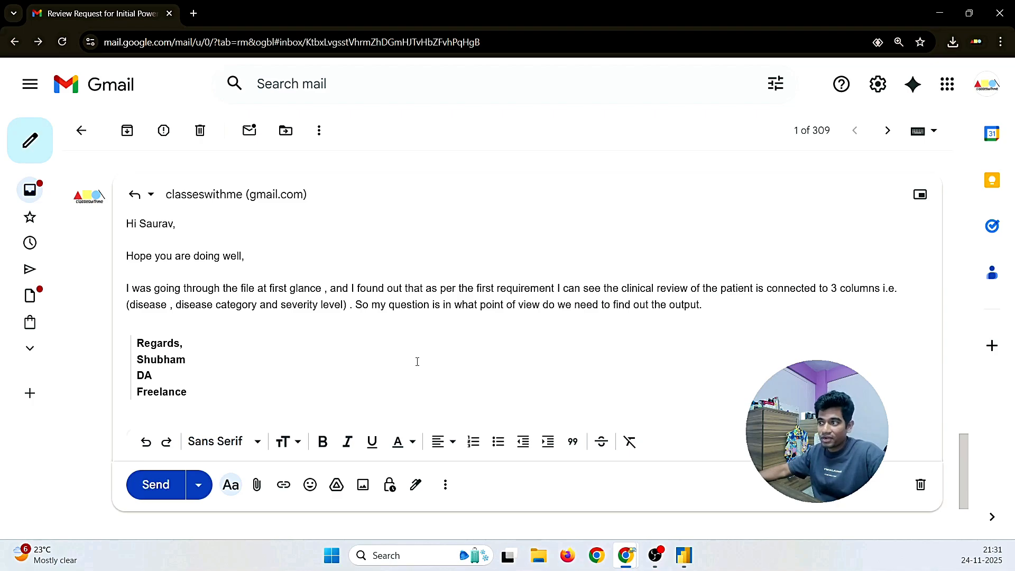
click(143, 483)
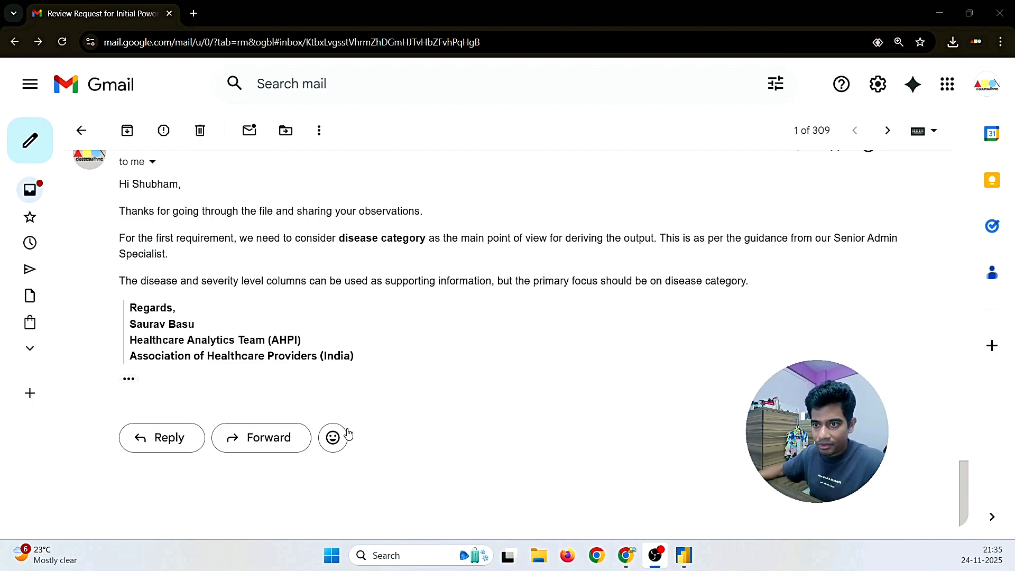
Step: Reply greeting the reviewer by name: 'Thanks for the reply, we will work on this requirements as soon as possible.'
click(177, 438)
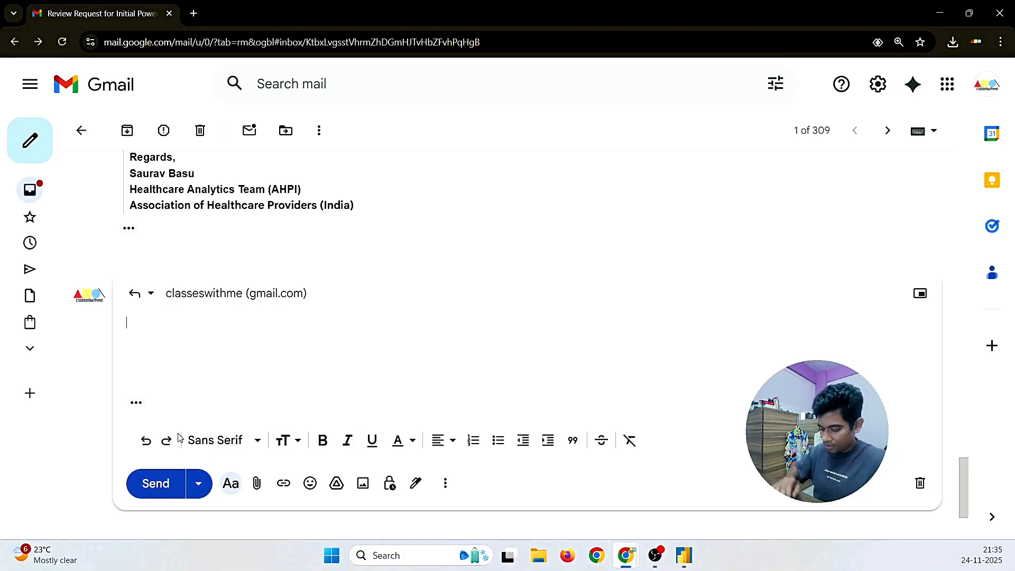
text(Hi Saur)
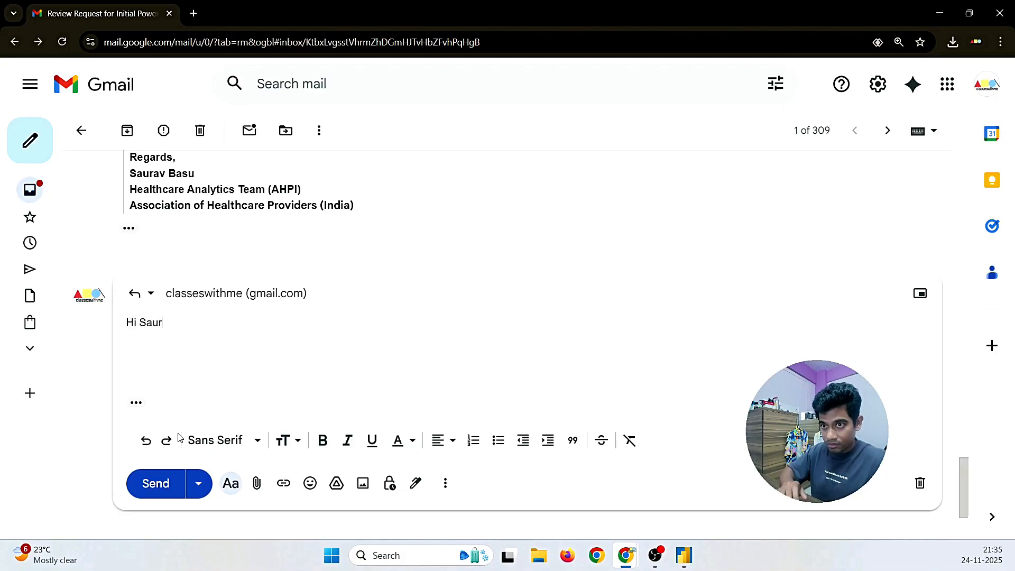
text(av,)
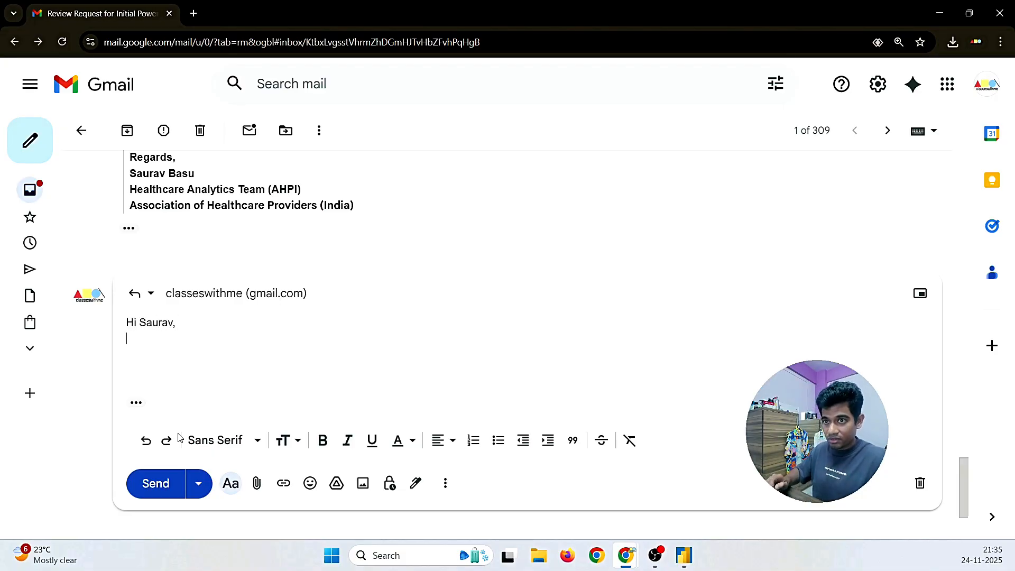
key(Return)
text(Thanks )
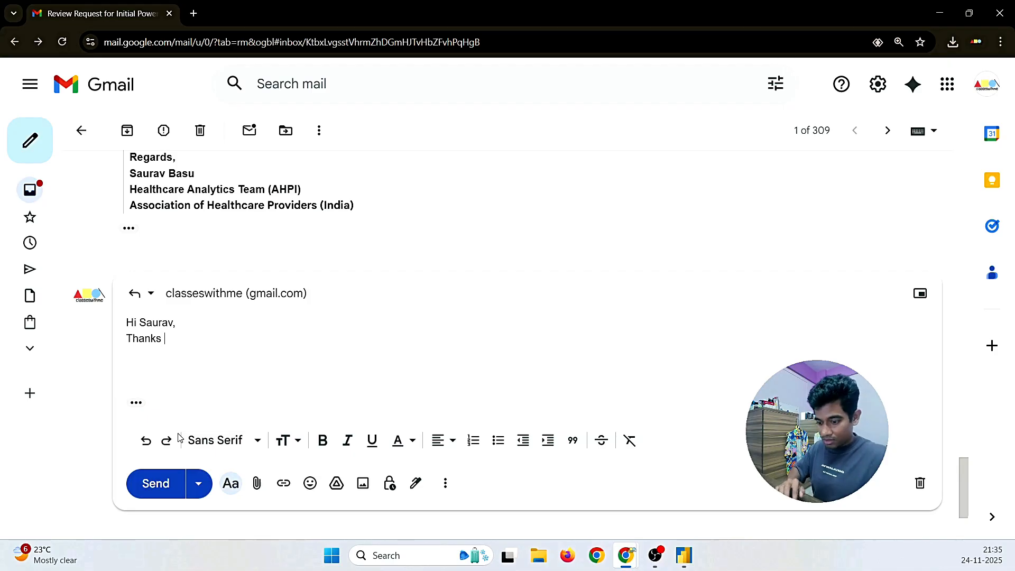
text(for the rep)
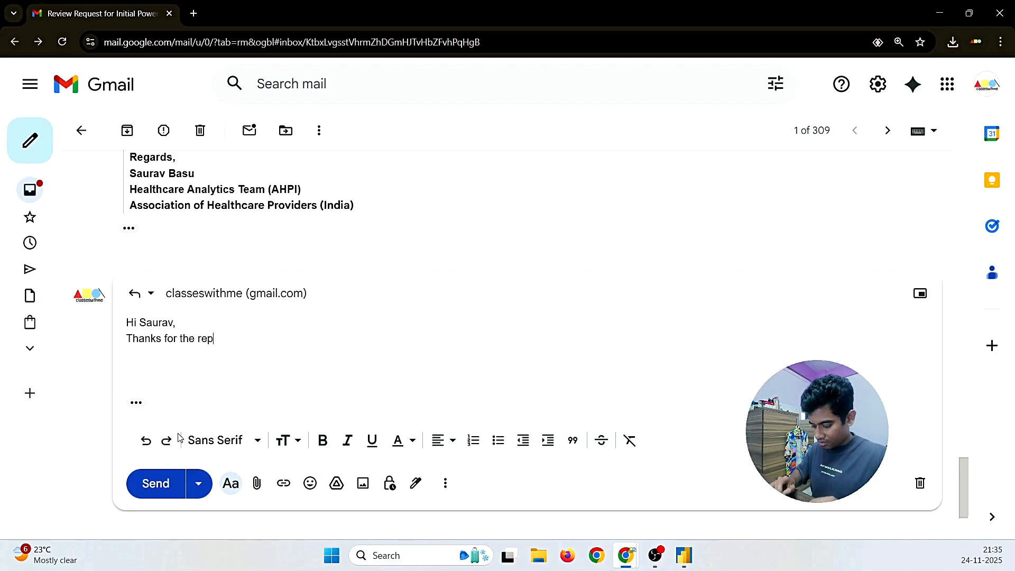
text(ly, we will)
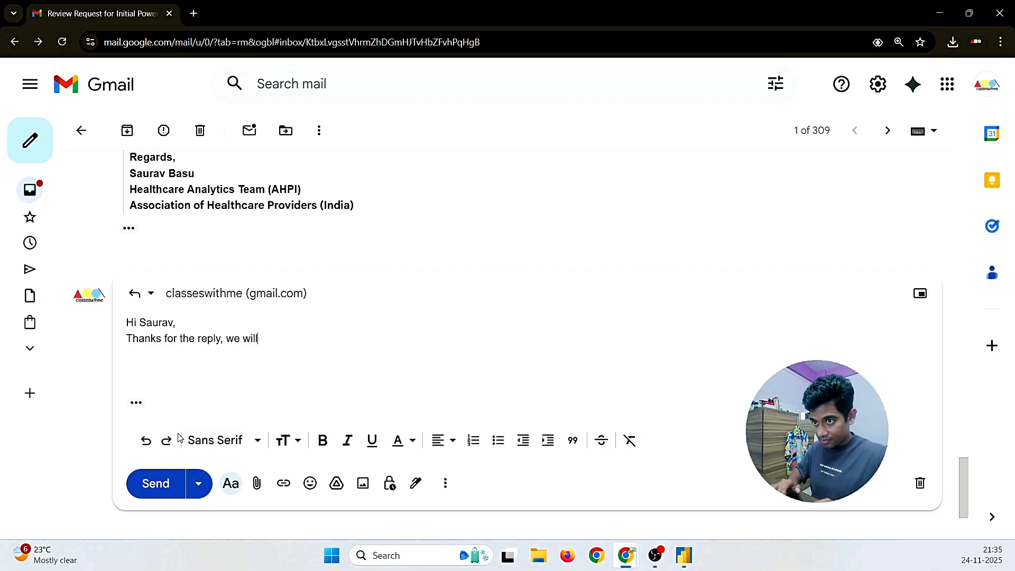
text( work on this )
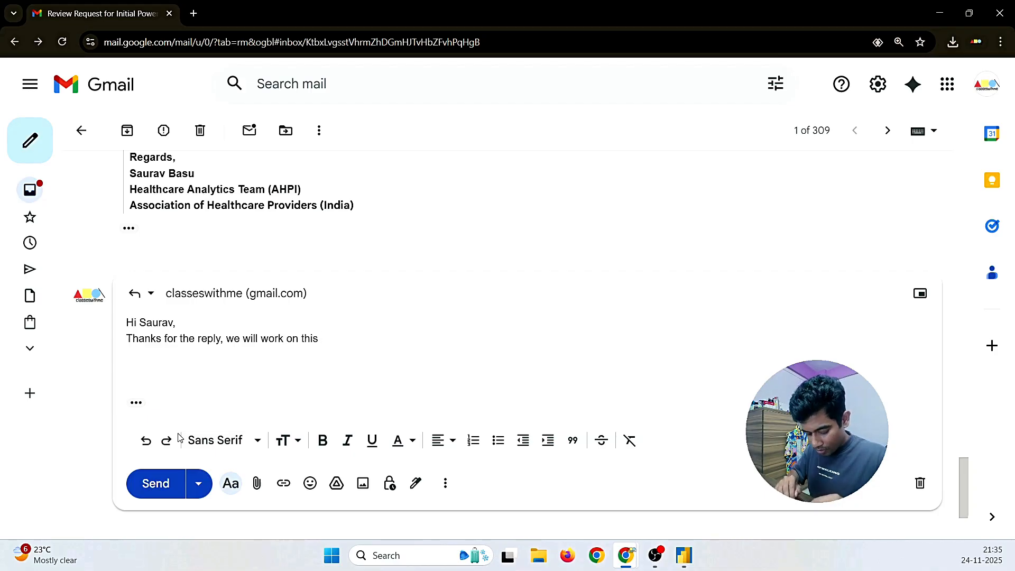
text(requiremt)
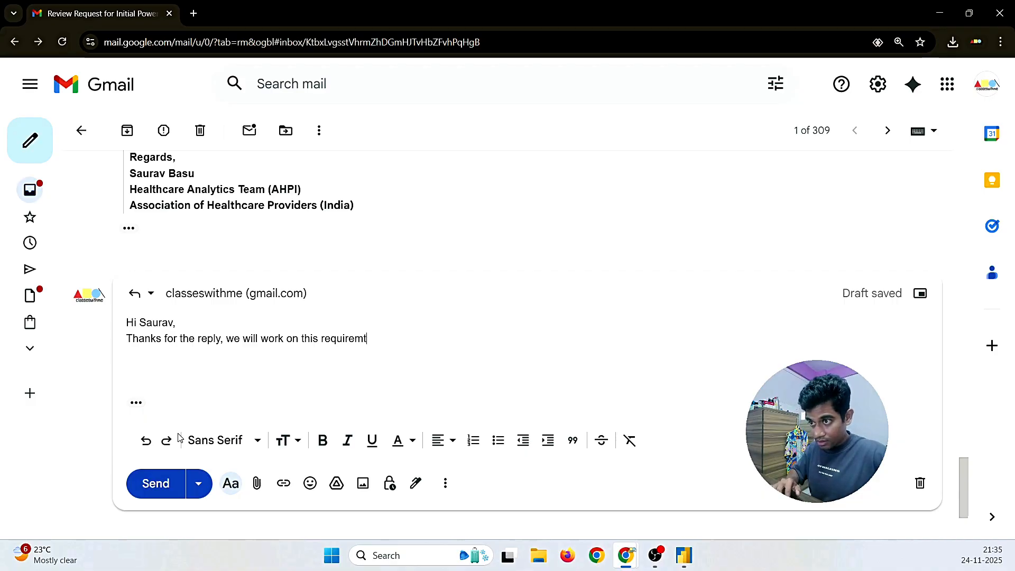
key(BackSpace)
text(e)
text(ents we)
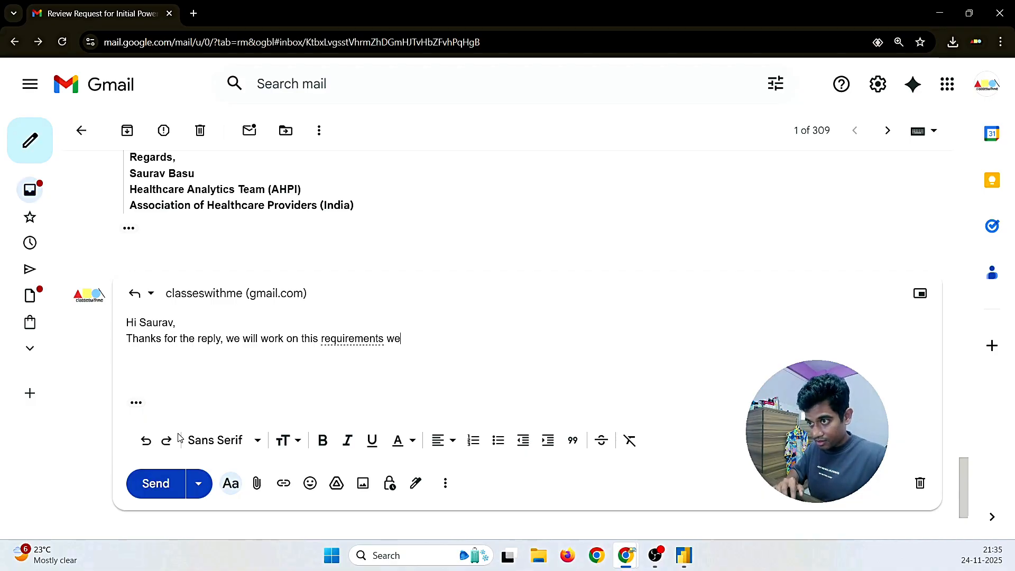
key(BackSpace)
key(BackSpace)
text(as )
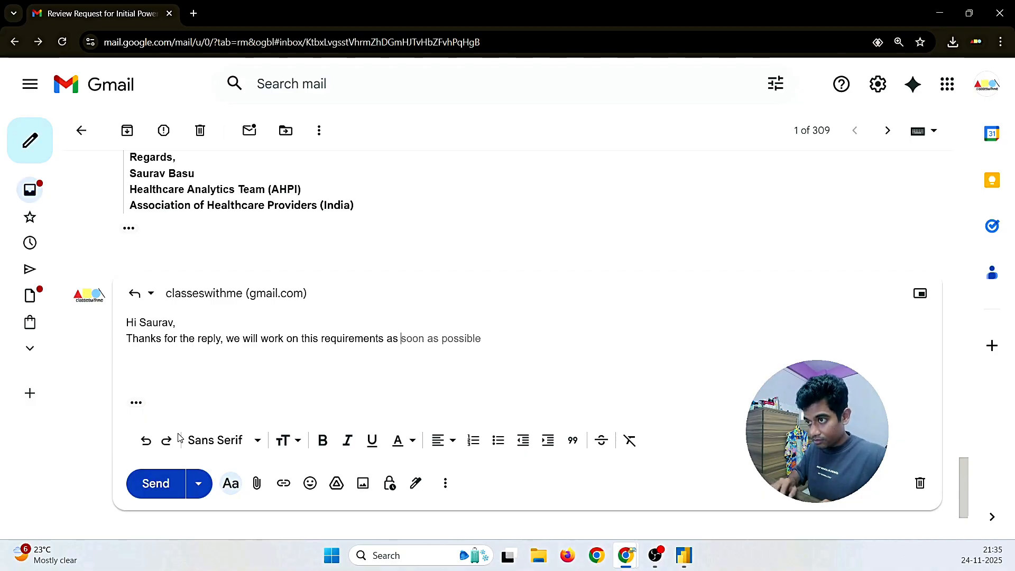
text(`)
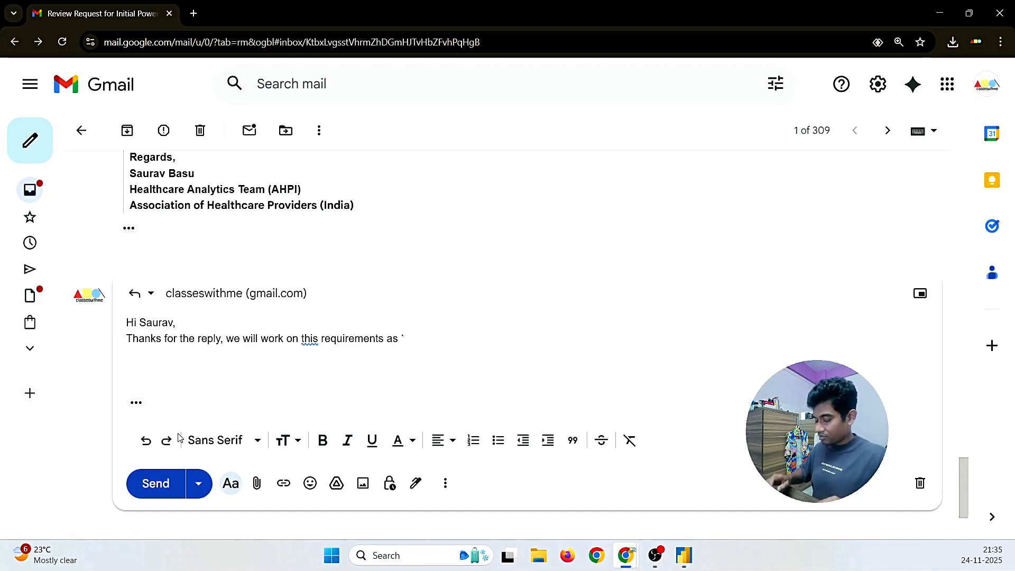
key(BackSpace)
key(BackSpace)
key(Tab)
text(.)
key(Return)
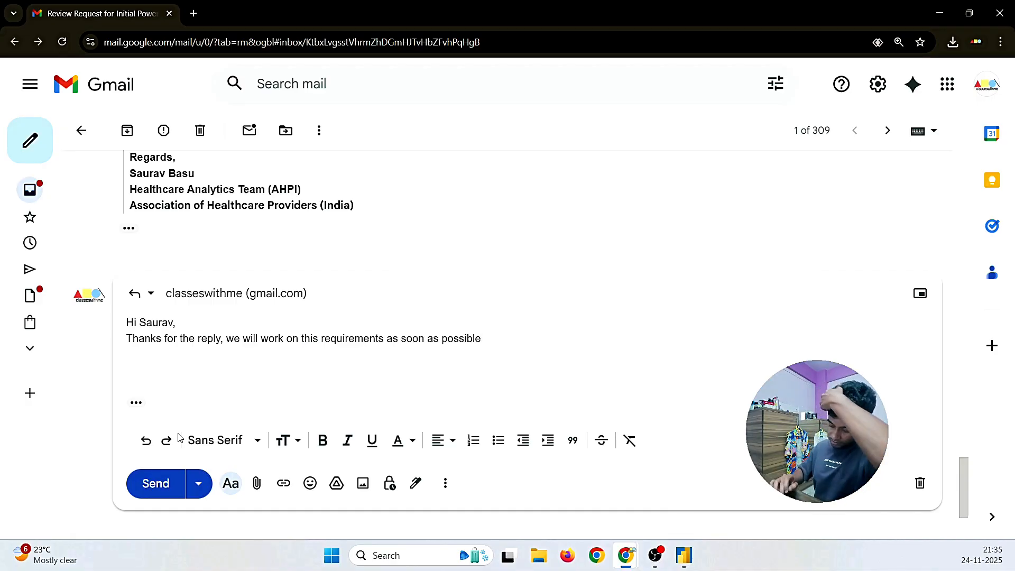
Step: Paste the earlier signature below the message, add a spacing line, and correct 'this' to 'these'
scroll(344, 150, up, 6)
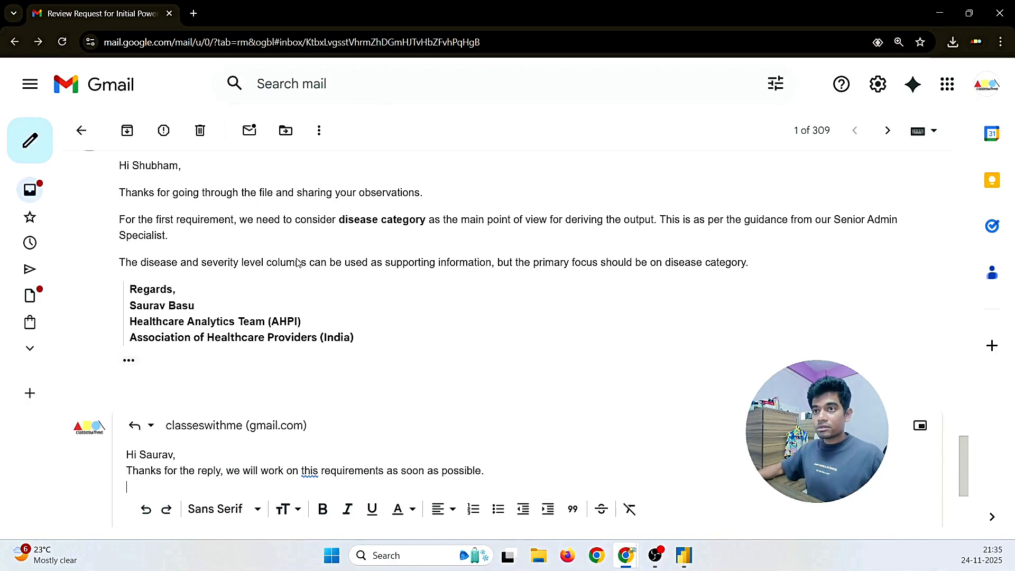
drag(184, 240, 118, 184)
key(ctrl+c)
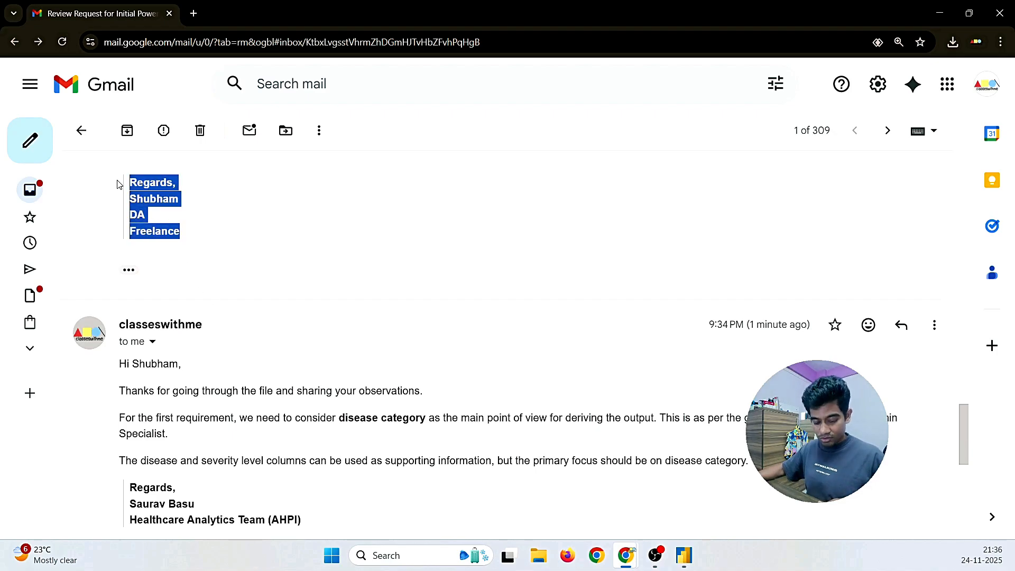
scroll(269, 344, down, 5)
click(160, 377)
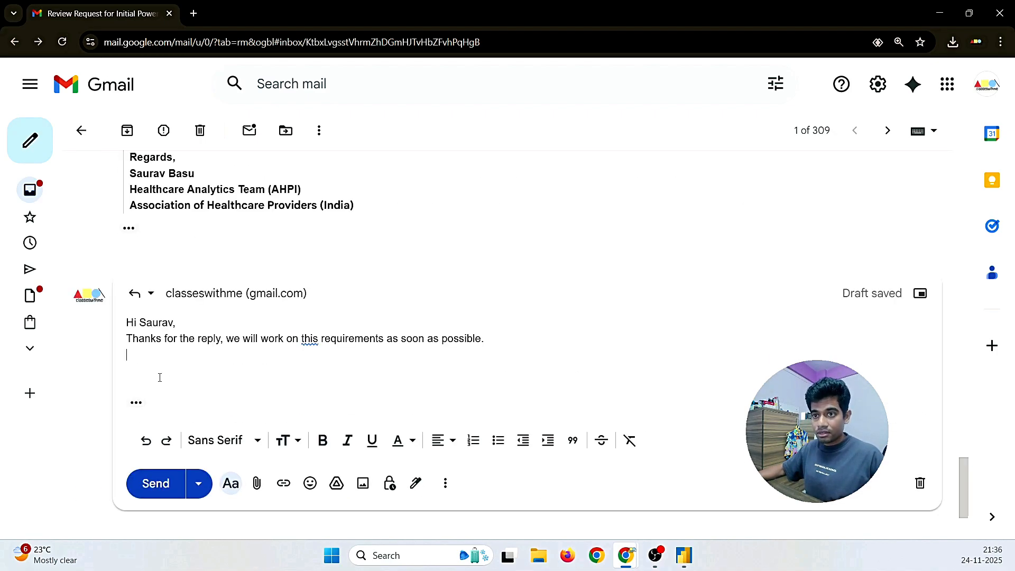
key(ctrl+v)
click(485, 339)
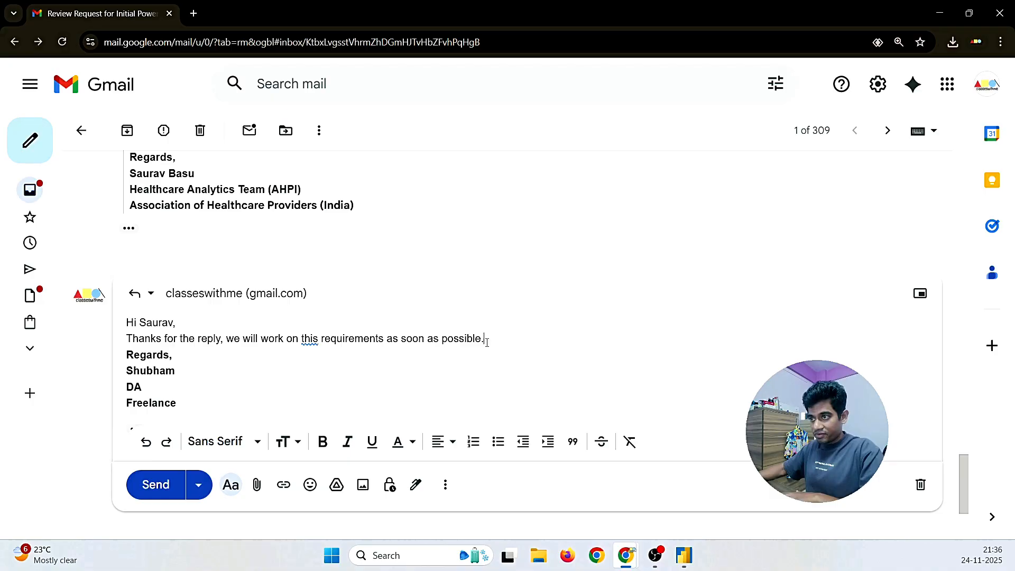
key(Return)
click(309, 339)
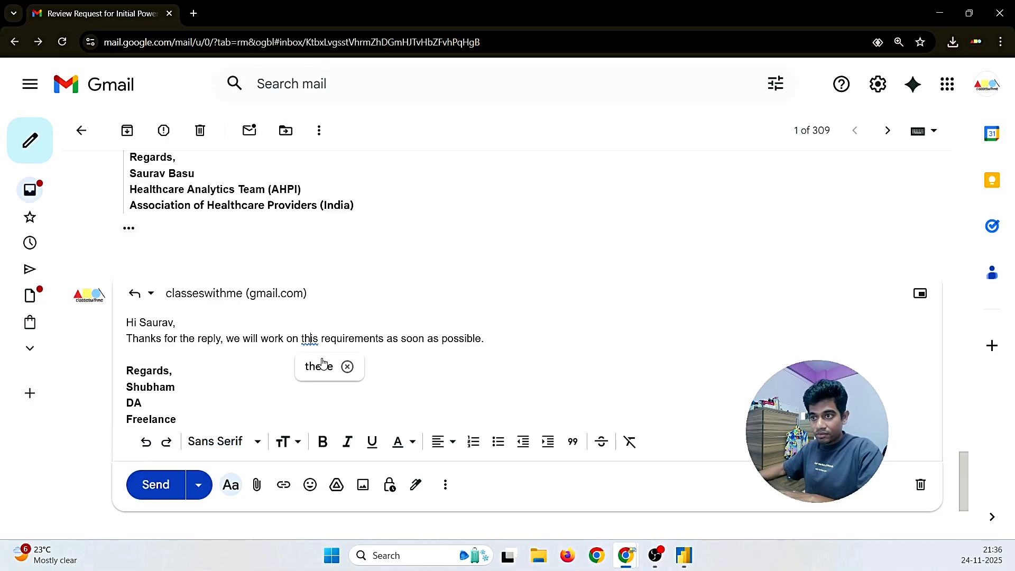
click(320, 363)
Step: Format the signature lines as a quote and send the reply
scroll(197, 325, down, 1)
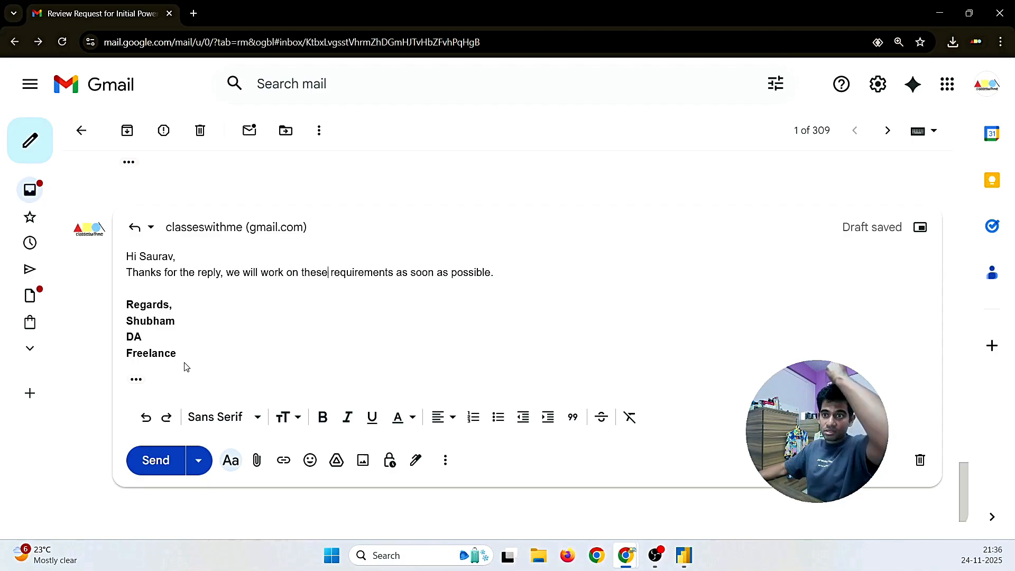
mouse_move(186, 366)
mouse_down()
mouse_move(127, 304)
mouse_move(127, 288)
mouse_up()
click(573, 417)
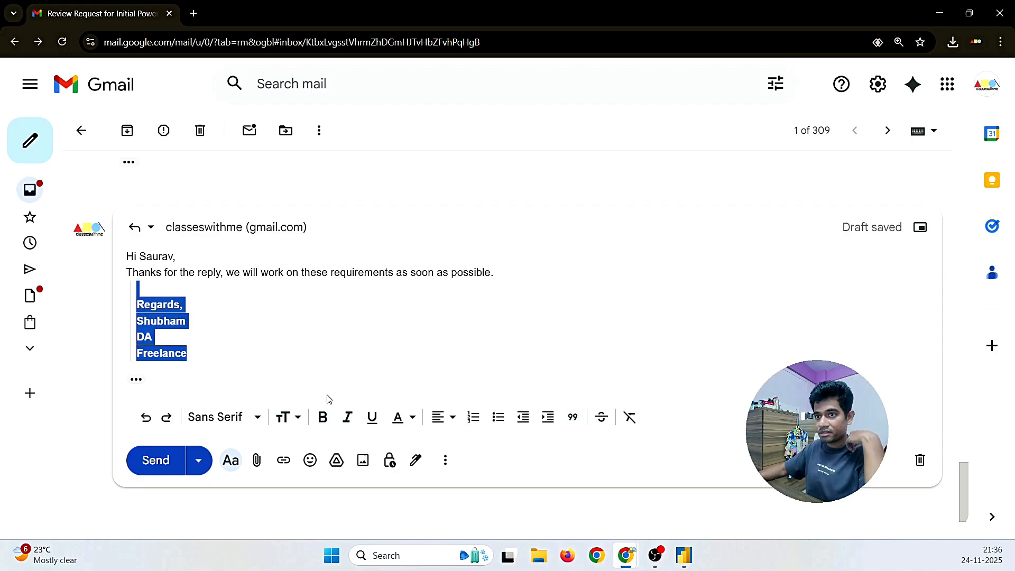
click(156, 460)
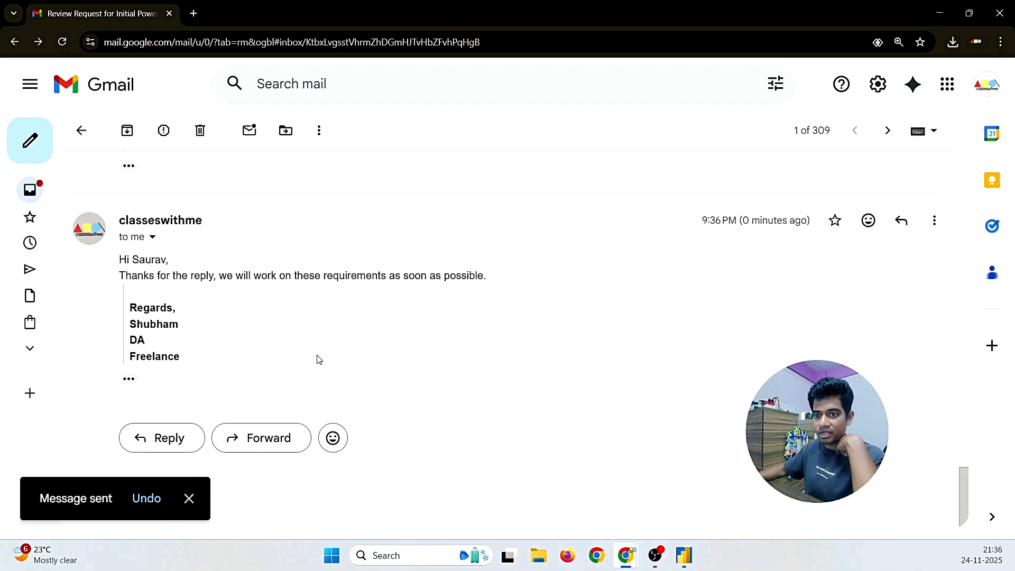
Step: Switch to Power BI Desktop and show the empty Page 1 report canvas
click(683, 556)
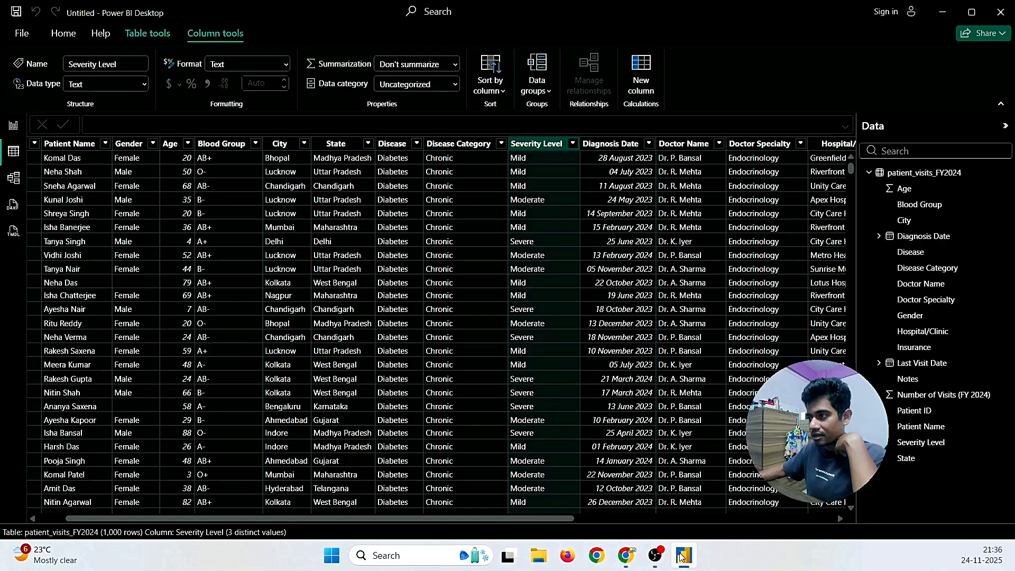
click(14, 129)
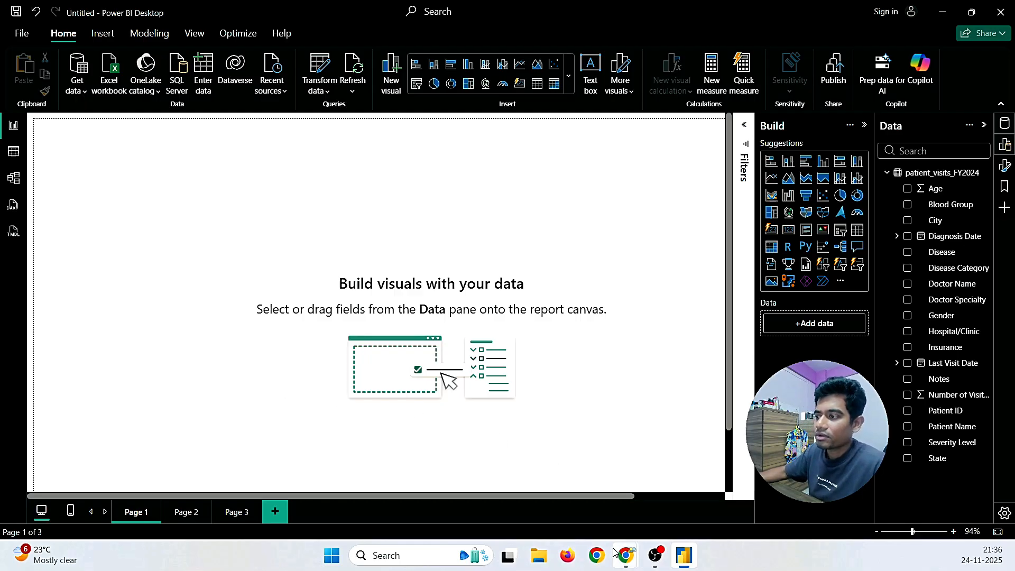
mouse_move(626, 555)
click(650, 475)
scroll(632, 380, up, 20)
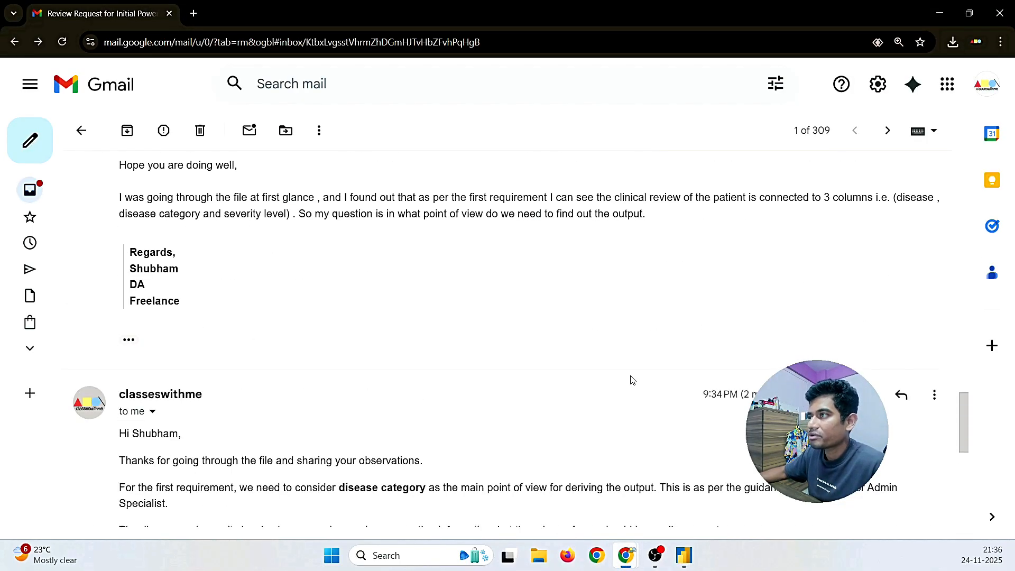
scroll(632, 380, up, 1)
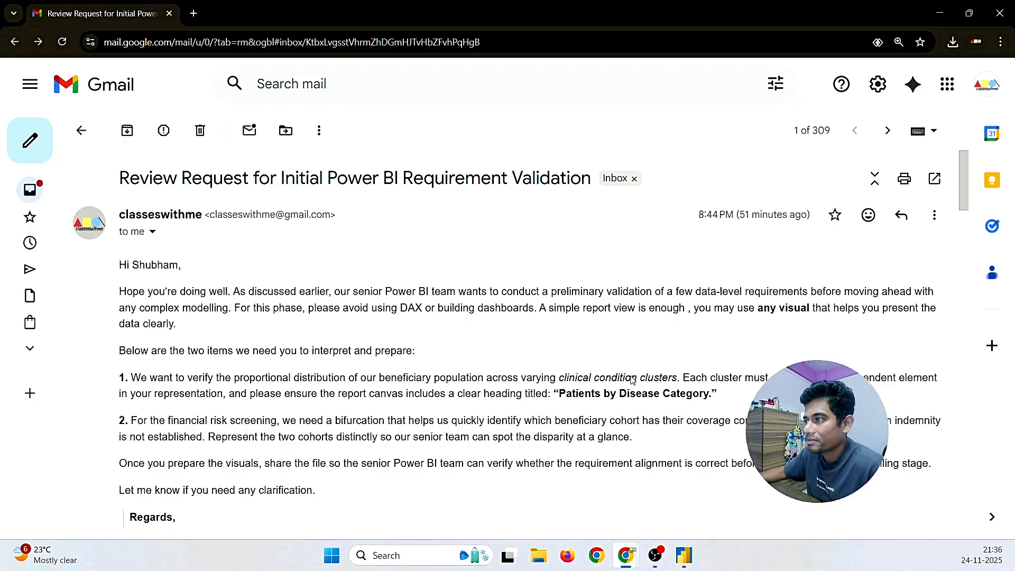
drag(690, 307, 885, 308)
click(885, 307)
click(683, 557)
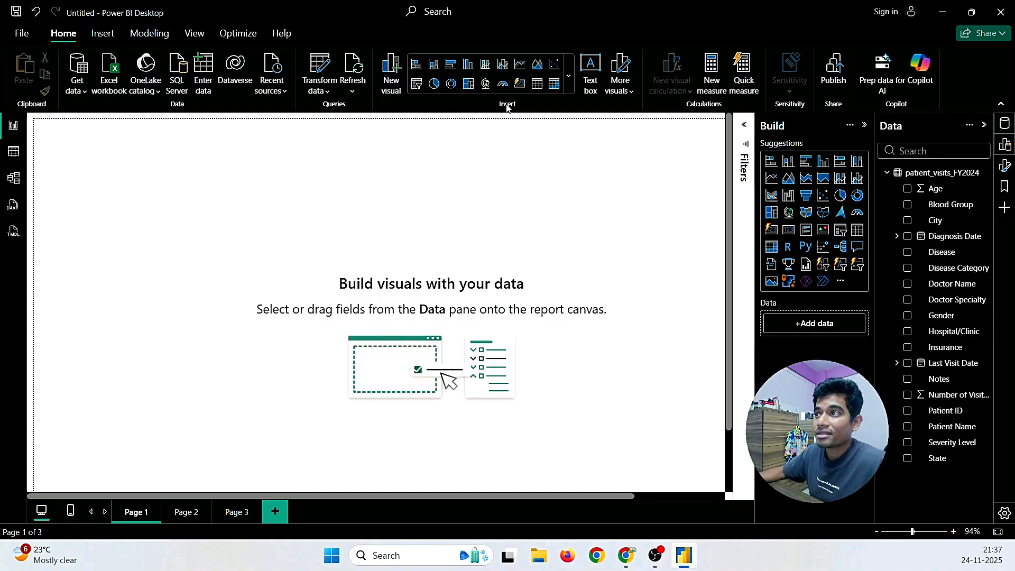
Step: Expand the Home ribbon's visuals gallery and browse the full list of chart types
click(571, 78)
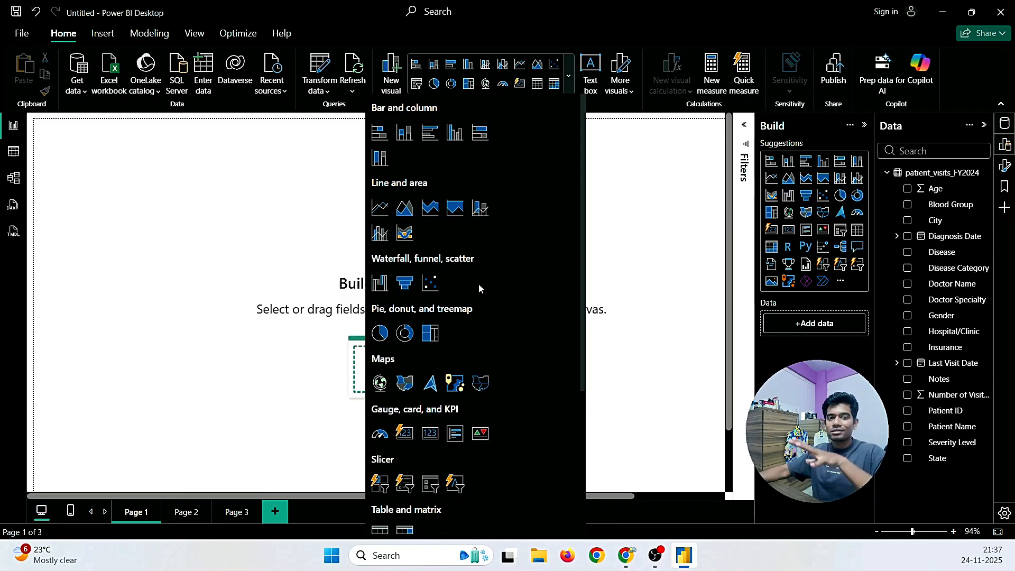
scroll(477, 296, down, 2)
scroll(477, 301, down, 1)
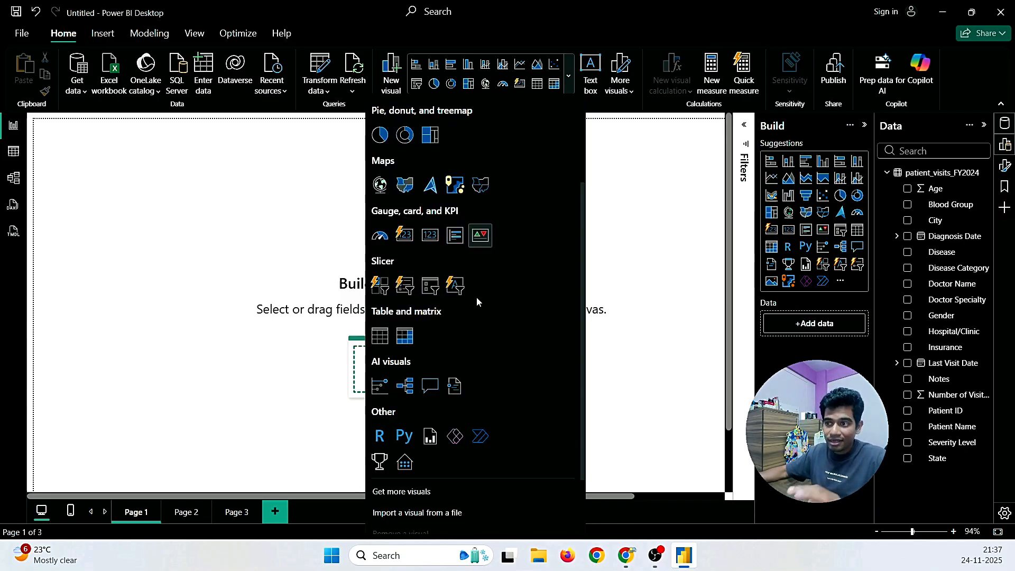
scroll(477, 298, up, 3)
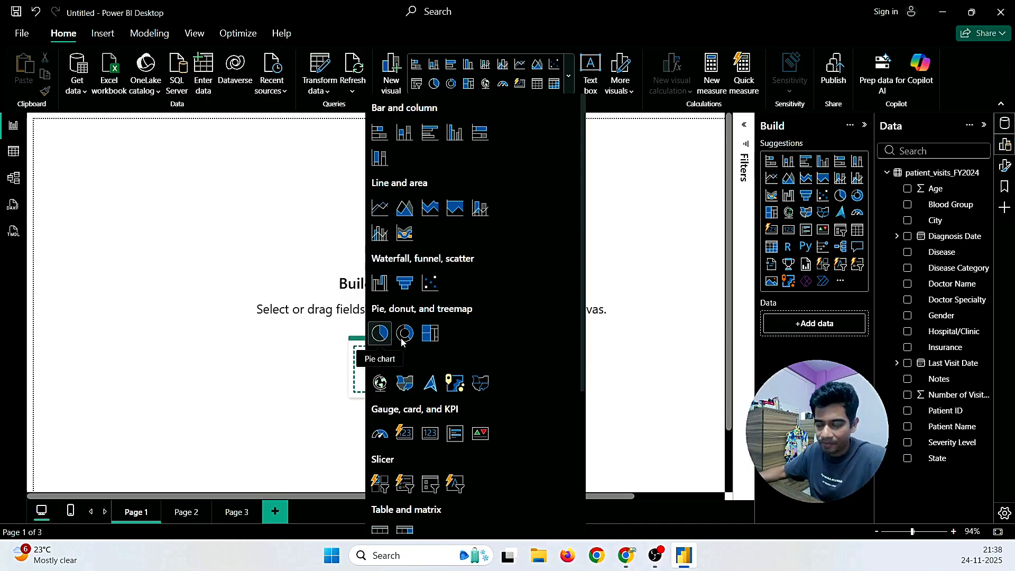
scroll(428, 335, down, 1)
scroll(429, 334, down, 1)
scroll(428, 334, down, 1)
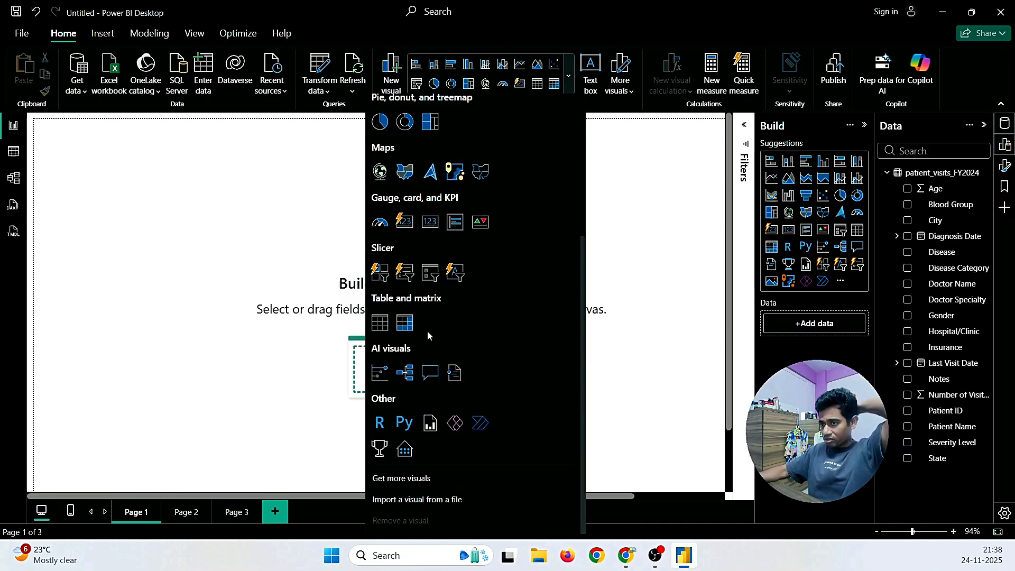
scroll(428, 334, up, 3)
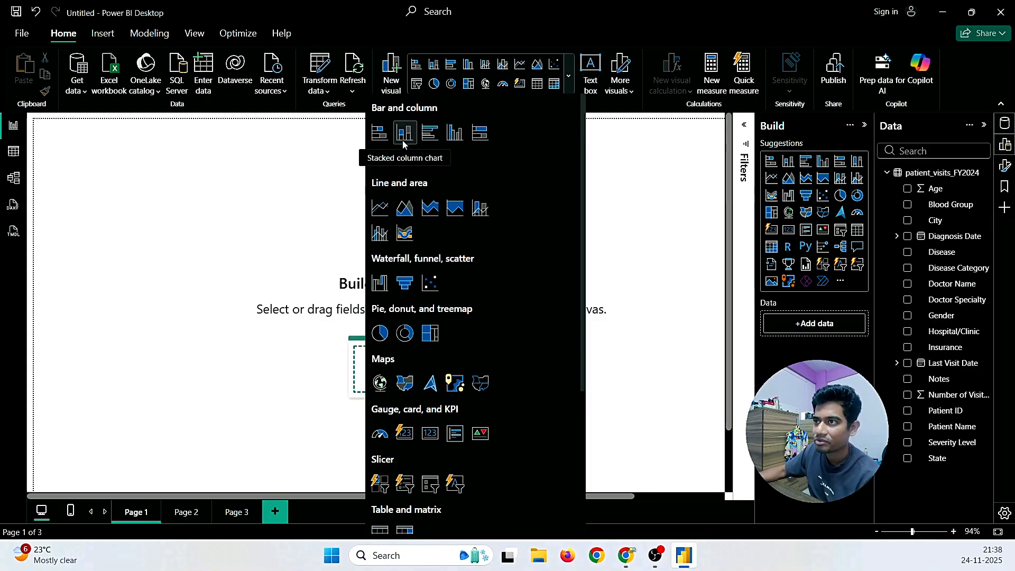
Step: Insert a clustered column chart and move and enlarge it near the page centre
click(453, 132)
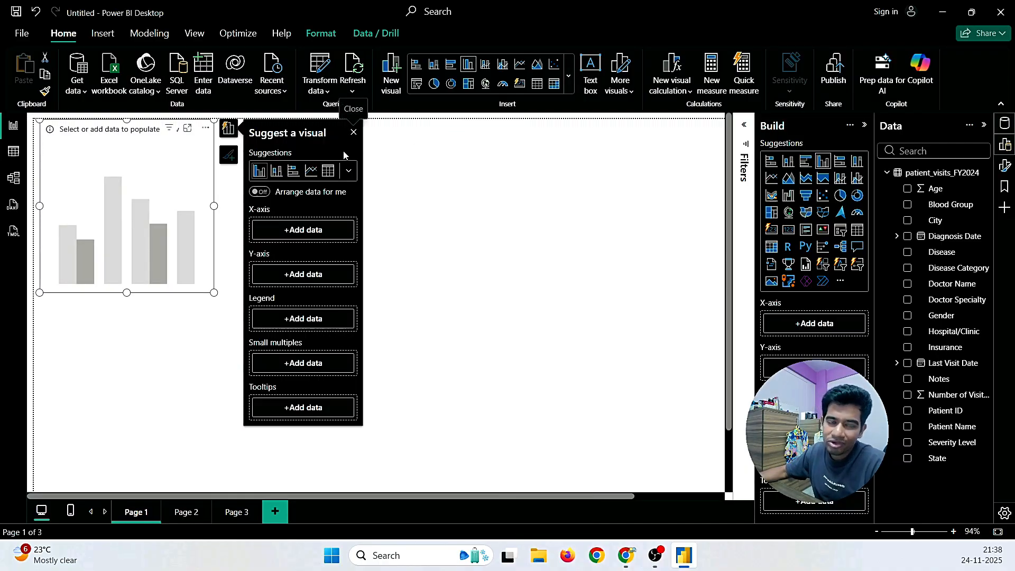
drag(137, 148, 355, 217)
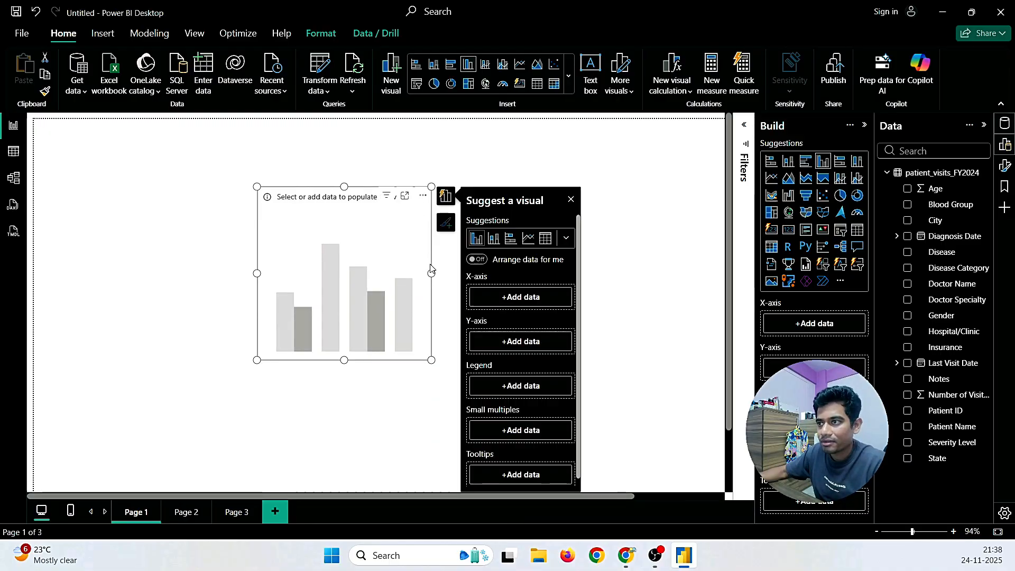
drag(433, 273, 656, 290)
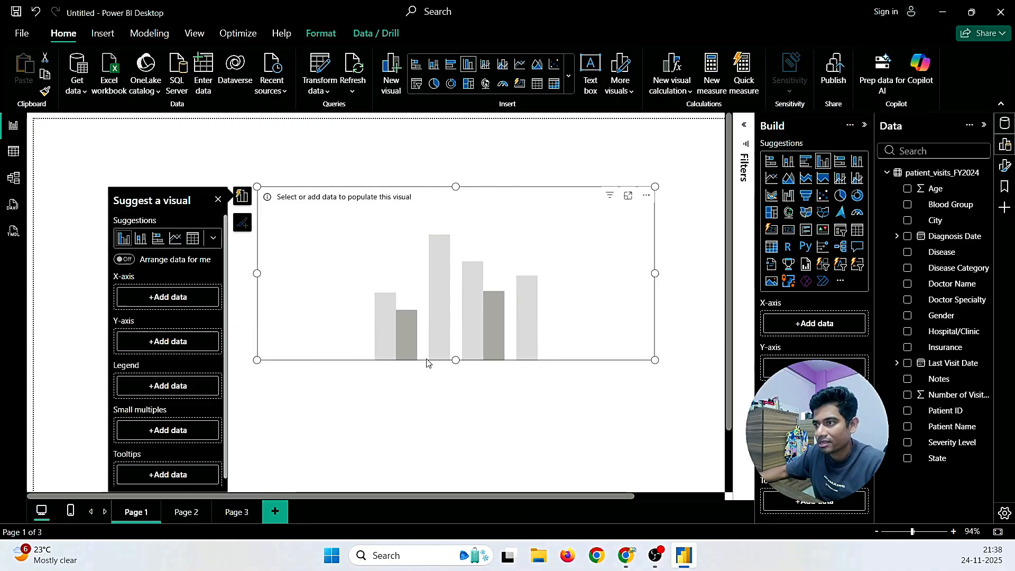
drag(457, 359, 459, 409)
drag(533, 344, 470, 319)
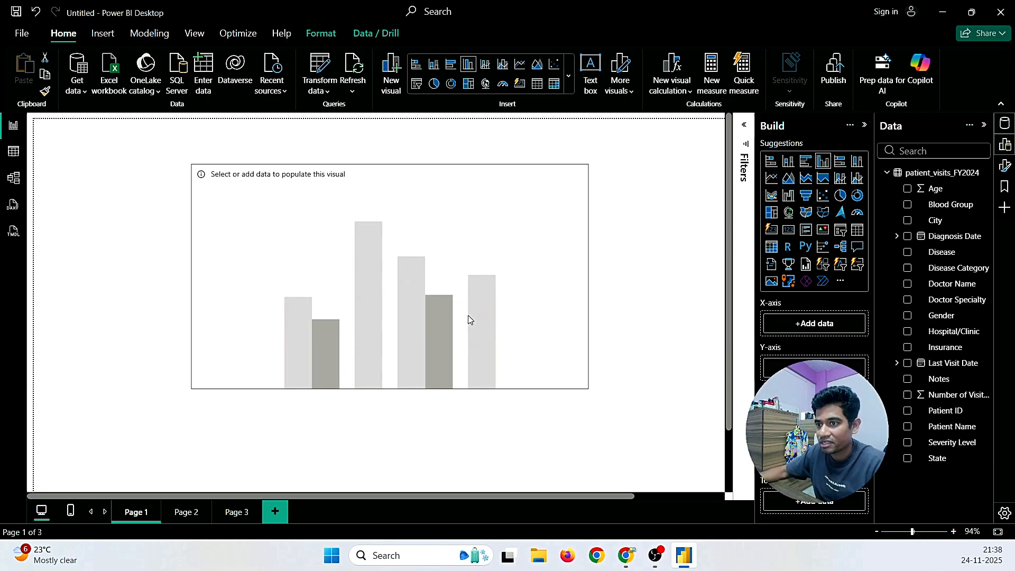
Step: Rename Page 1 to 'Count Of Patient by Disease Category'
right_click(137, 512)
click(168, 452)
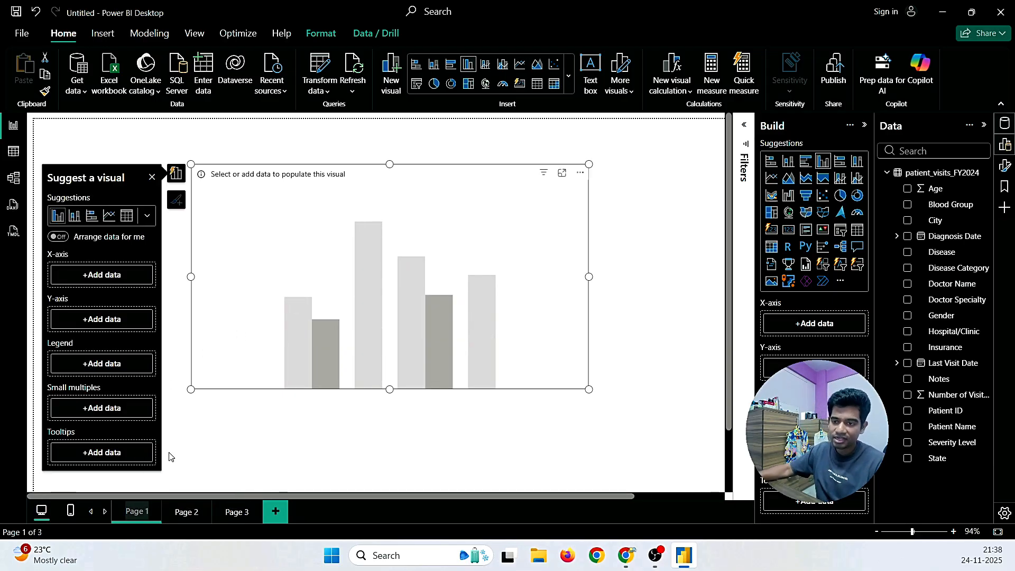
key(BackSpace)
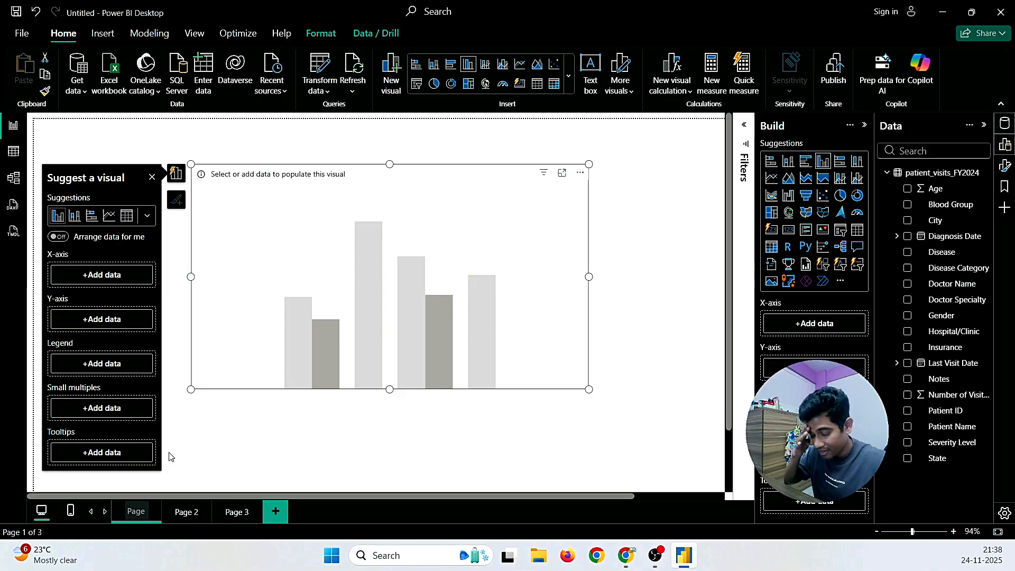
text(Cou)
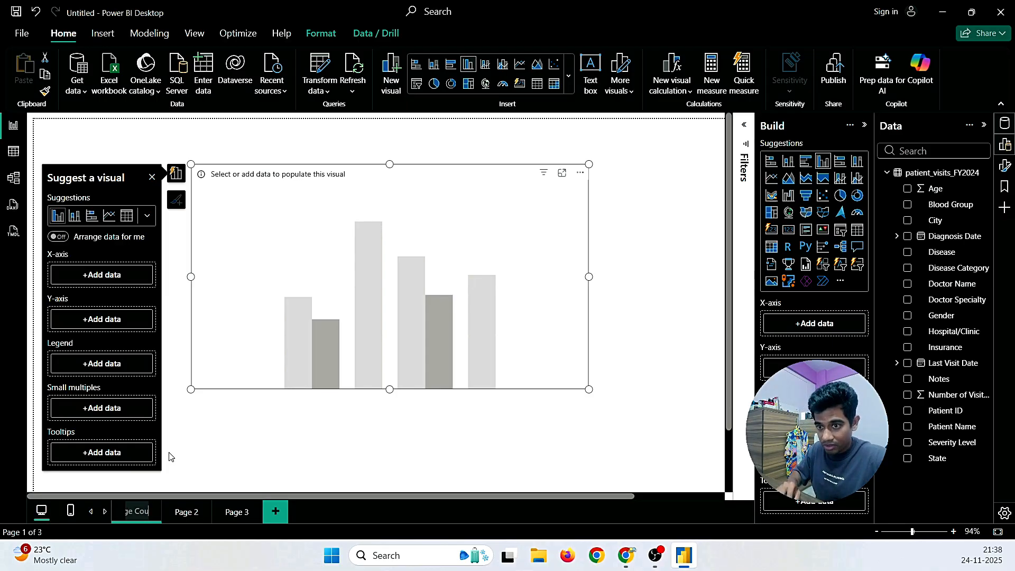
key(BackSpace)
key(BackSpace)
key(BackSpace)
key(BackSpace)
key(BackSpace)
key(BackSpace)
key(BackSpace)
key(BackSpace)
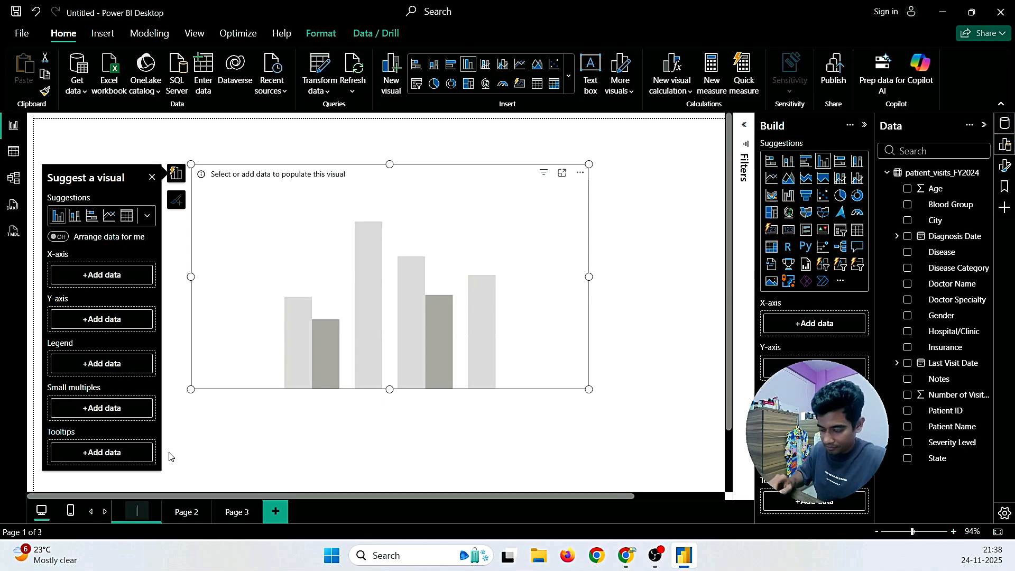
text(Count Of)
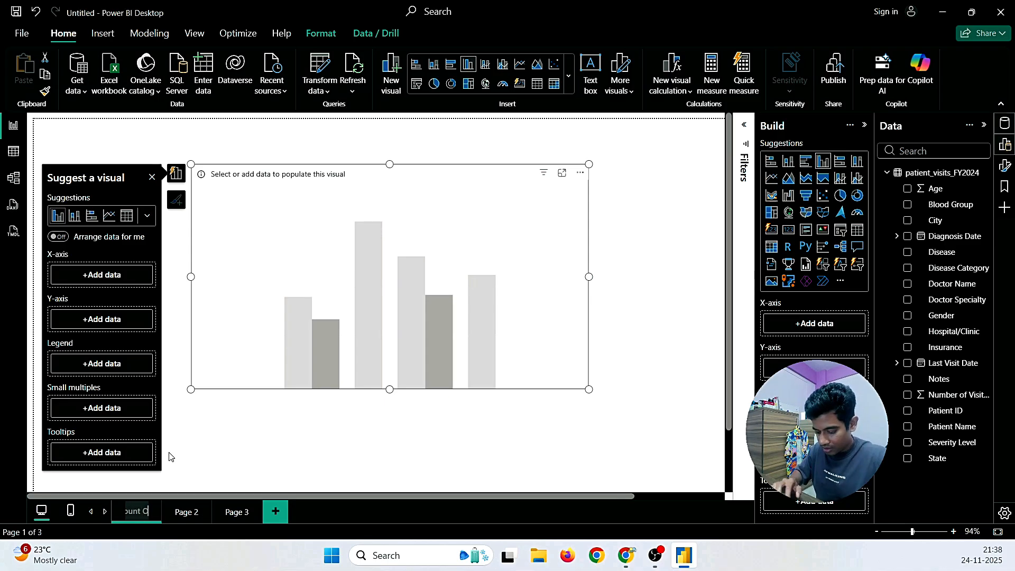
text( Patient)
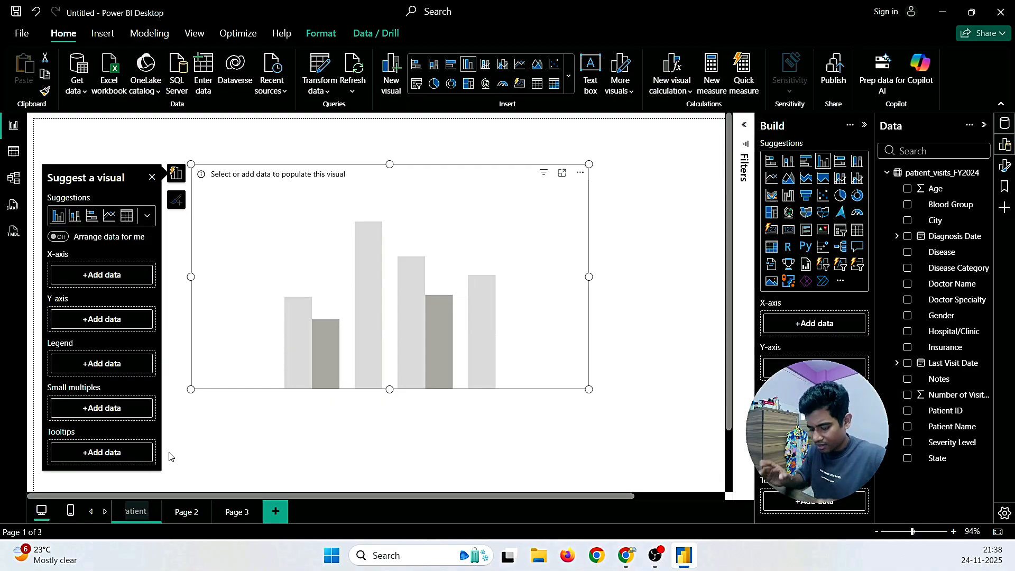
text( by Disea)
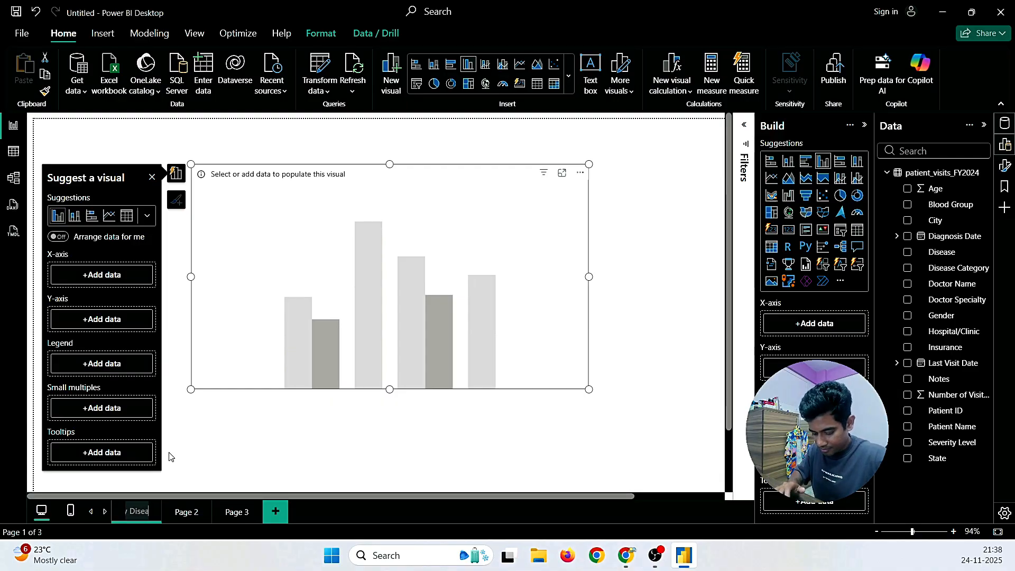
text(se Categ)
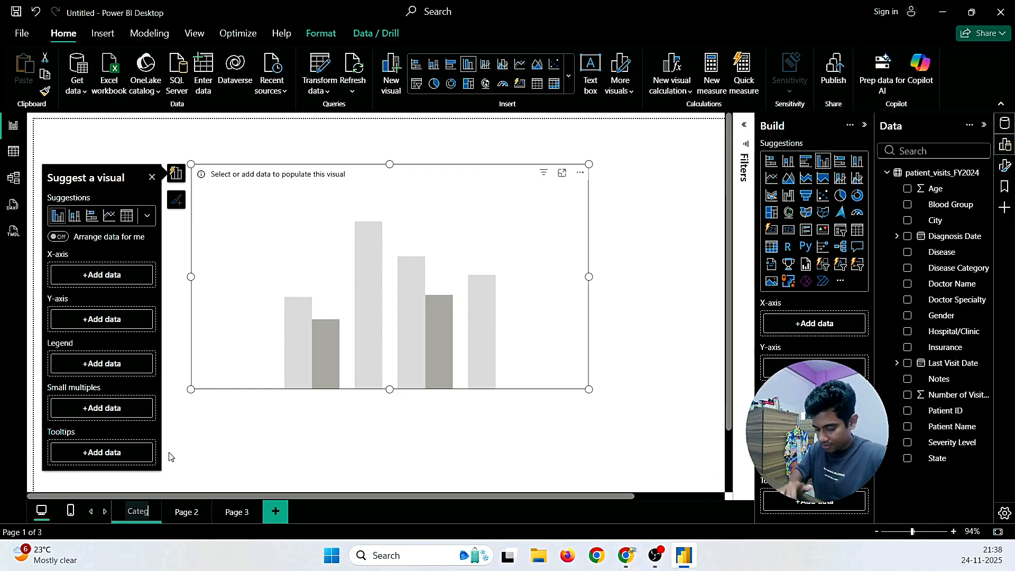
text(ory)
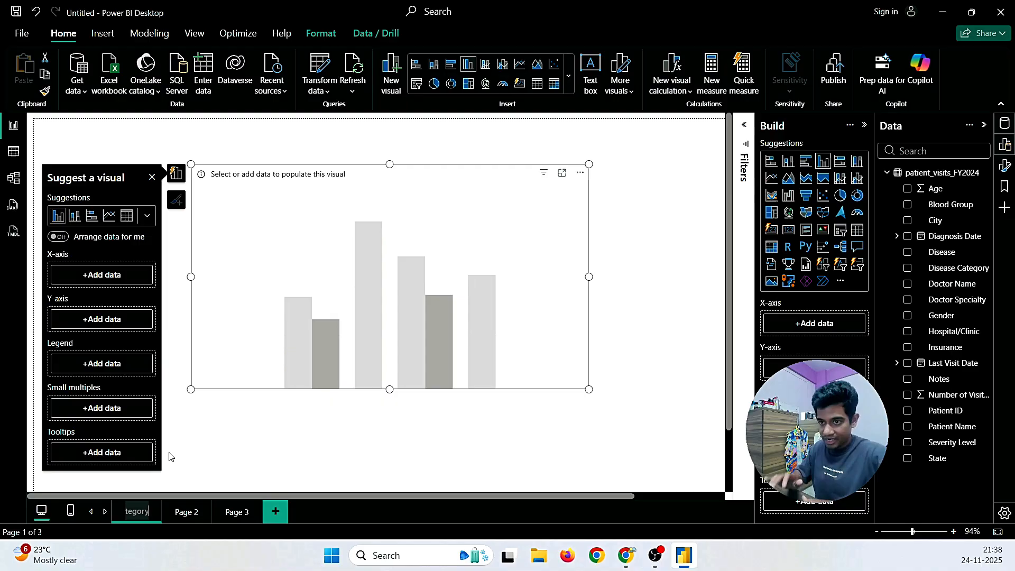
click(268, 456)
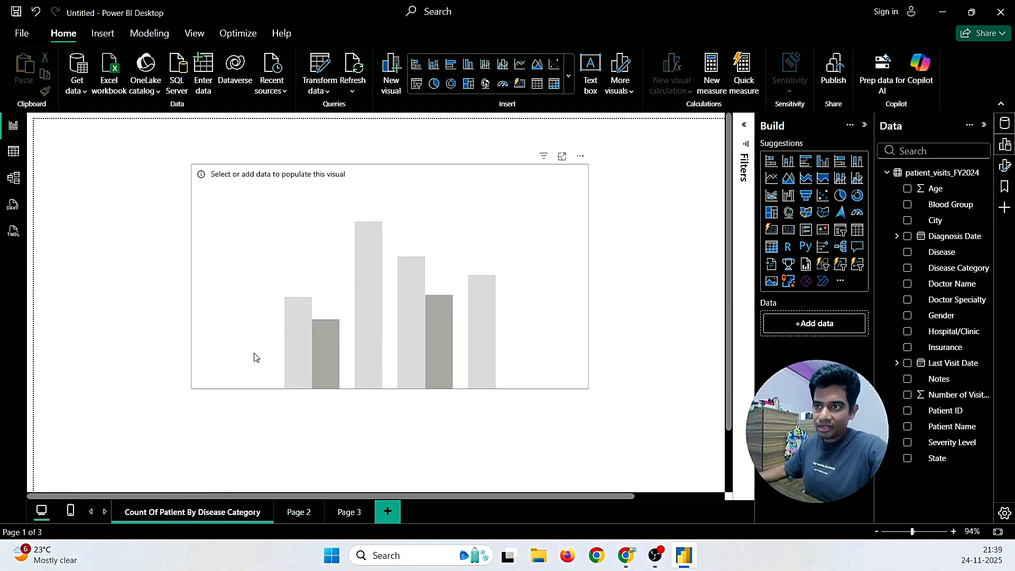
click(242, 339)
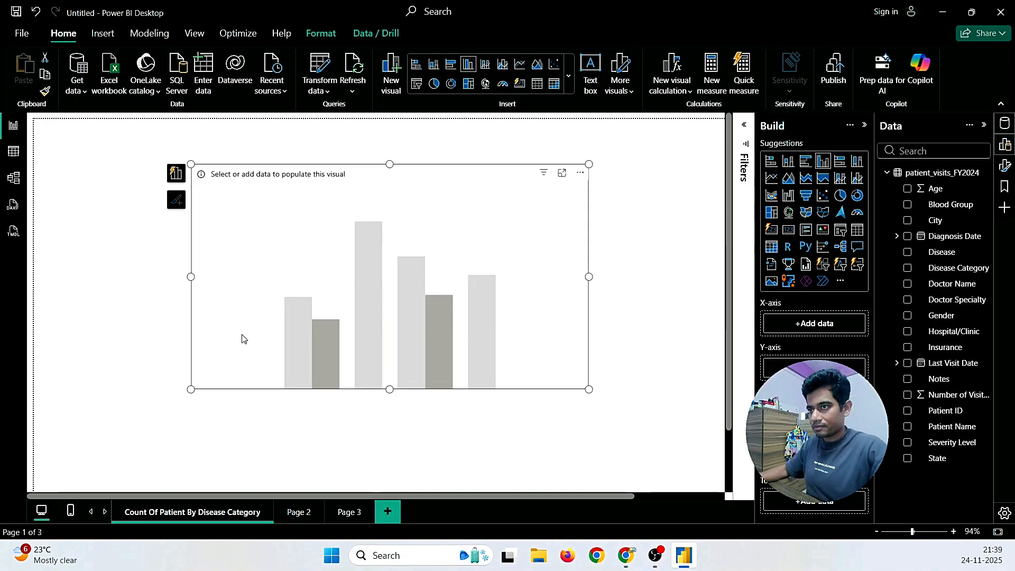
click(253, 419)
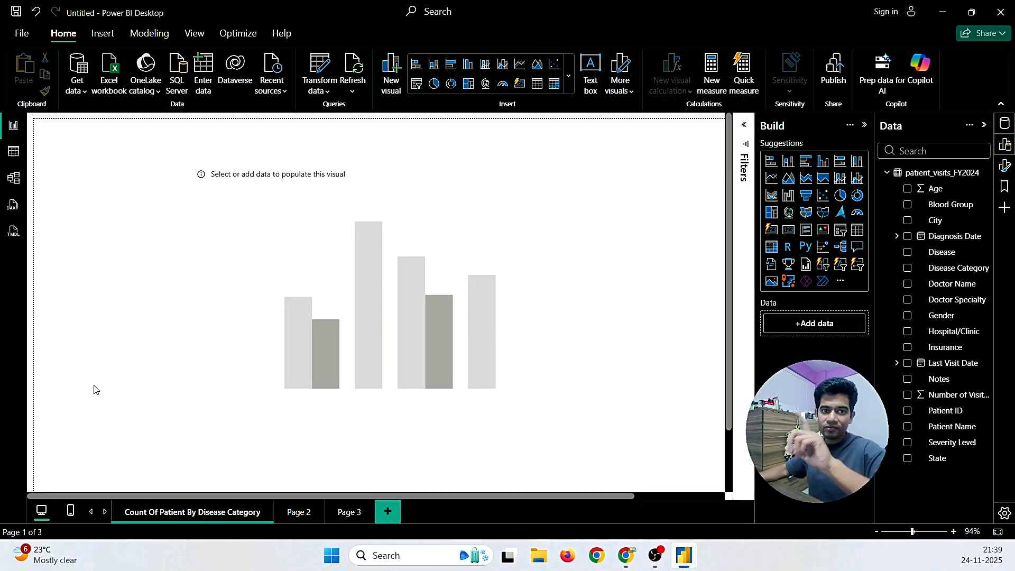
click(342, 343)
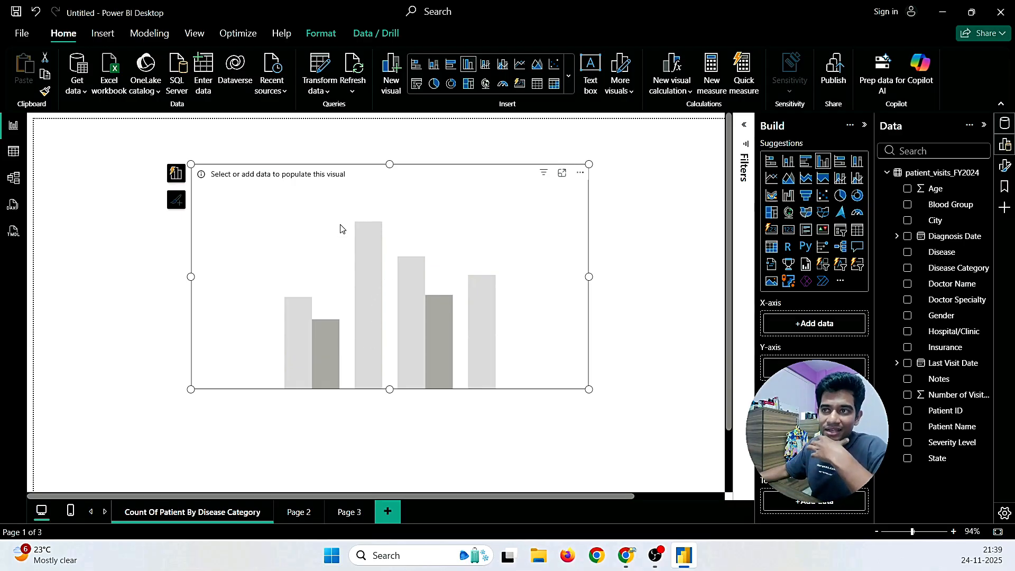
click(176, 174)
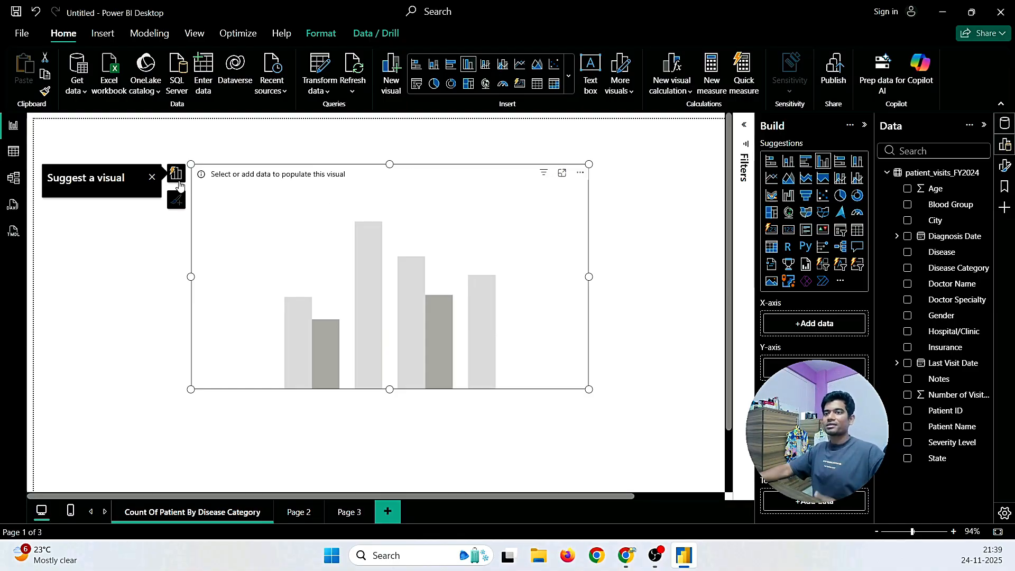
click(176, 140)
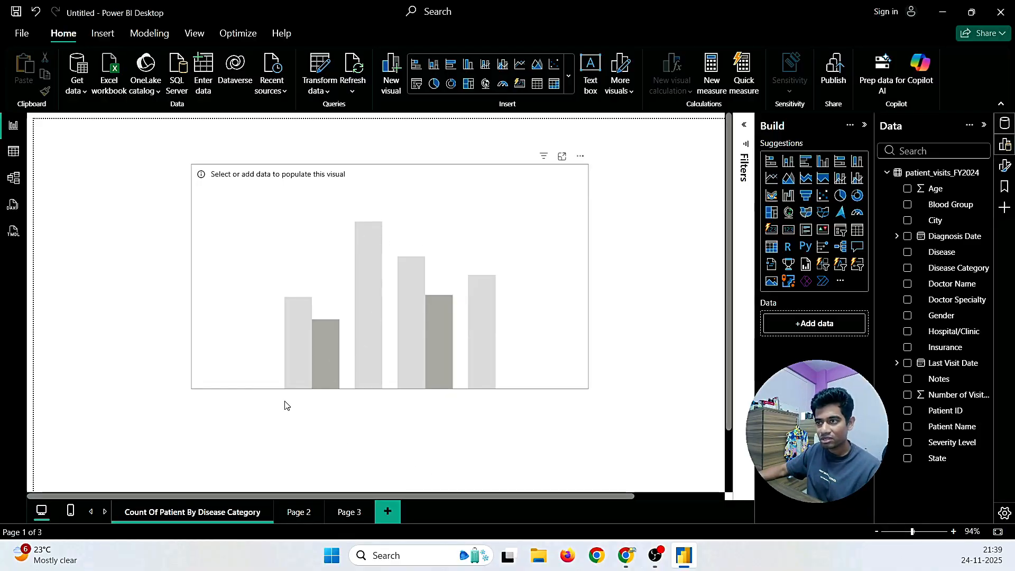
click(940, 397)
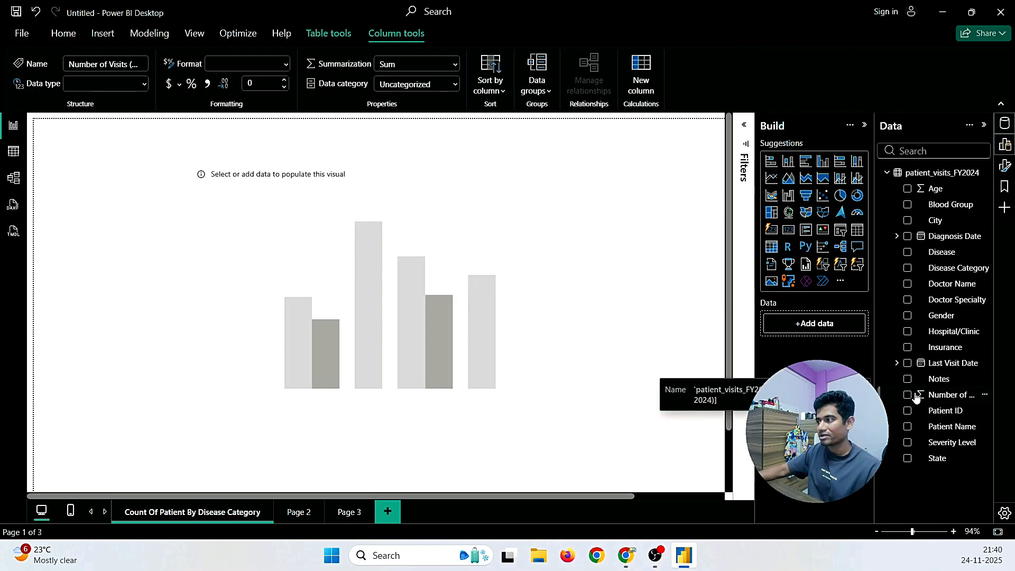
click(908, 396)
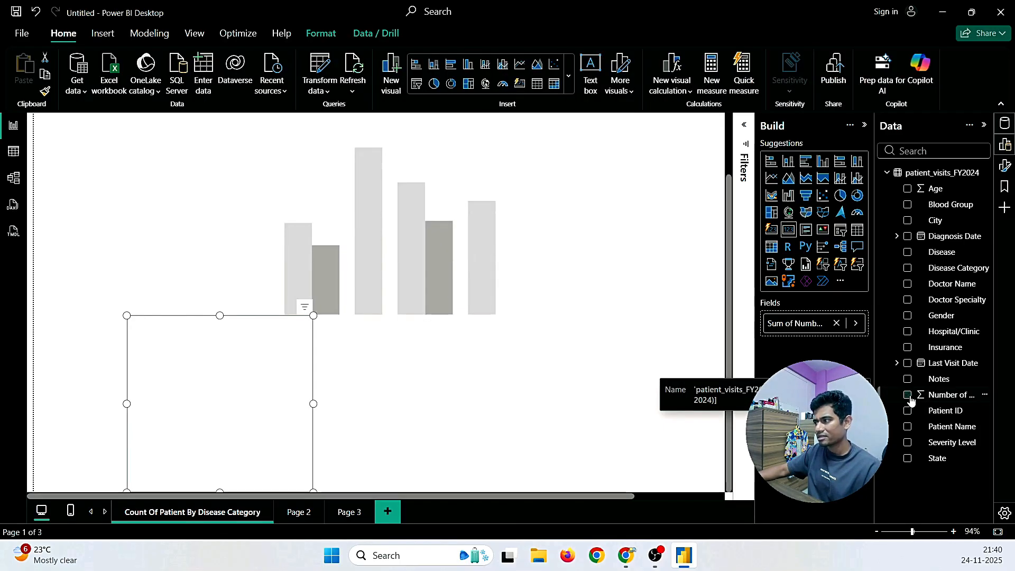
click(327, 398)
scroll(284, 453, down, 2)
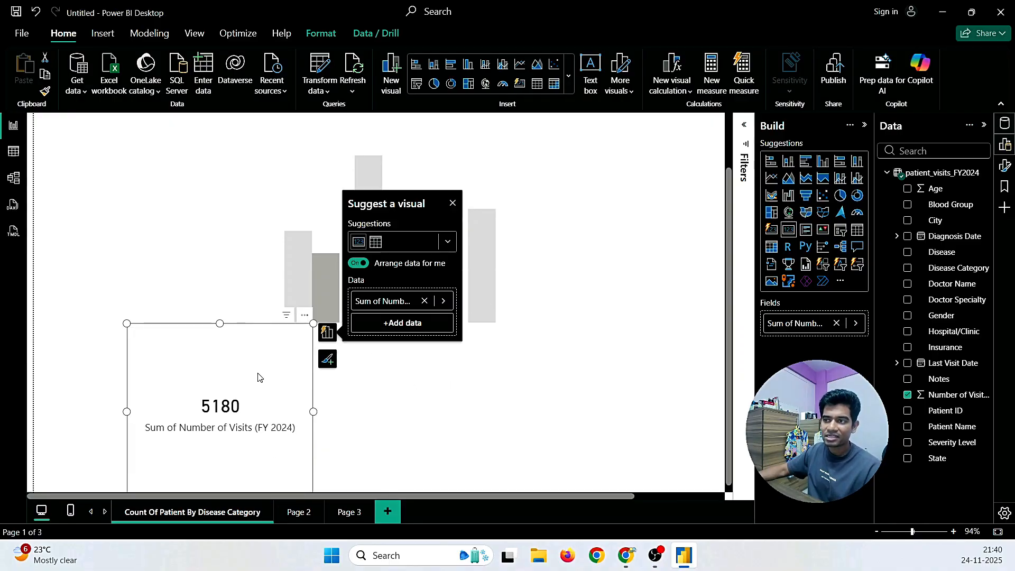
click(452, 203)
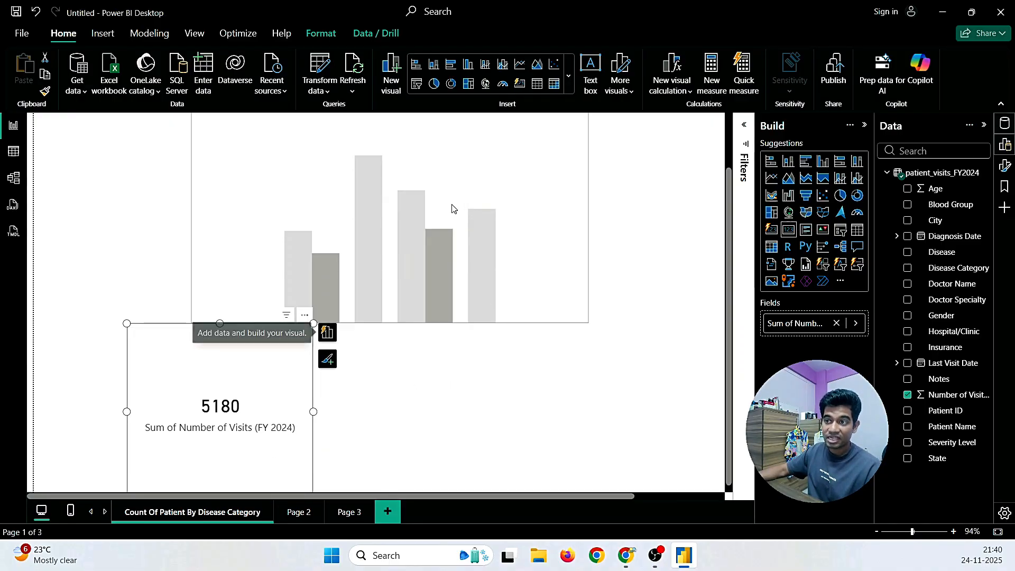
key(Delete)
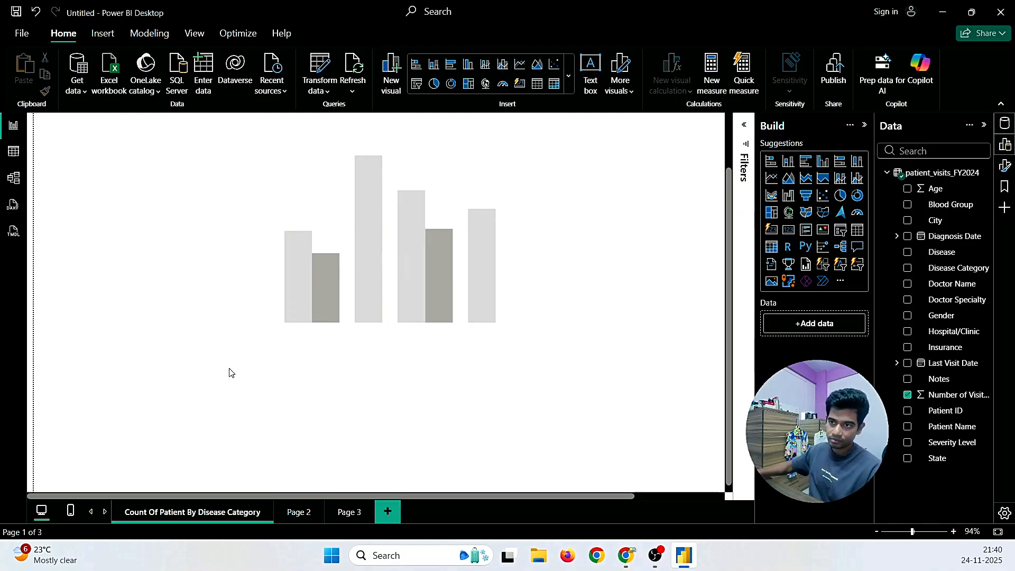
scroll(370, 455, up, 2)
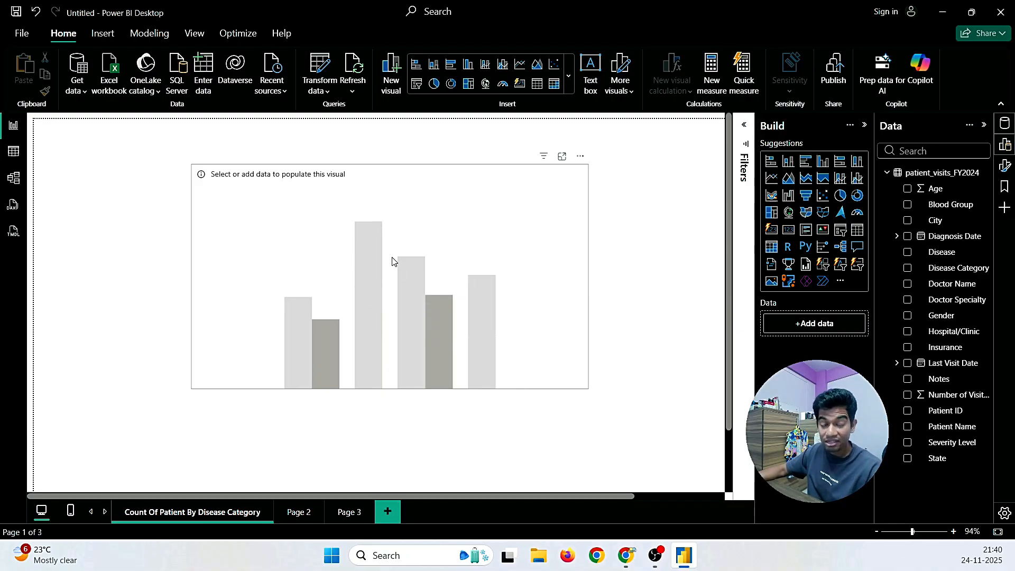
Step: Select the empty column chart and browse its suggested visual types
click(323, 273)
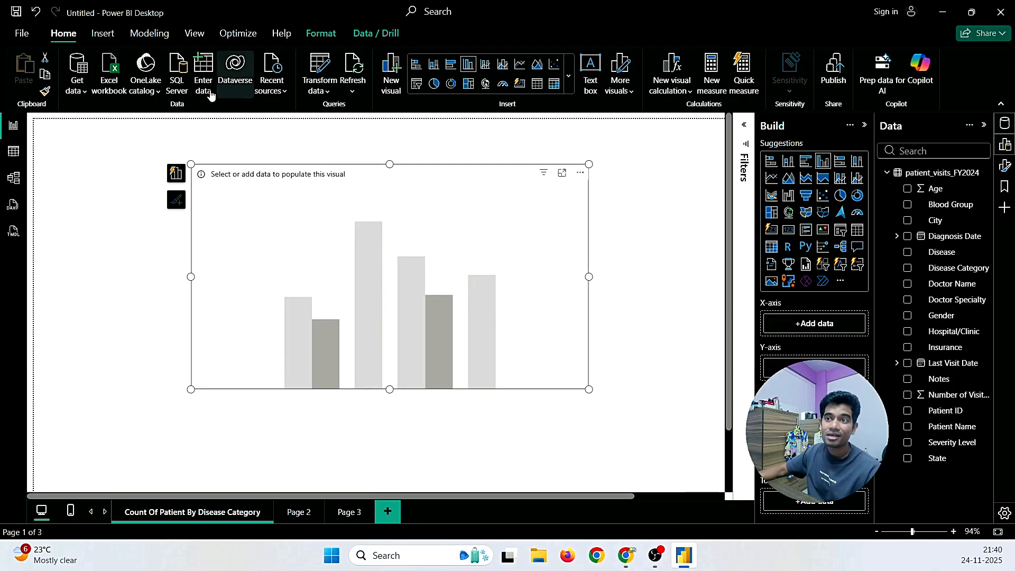
click(175, 174)
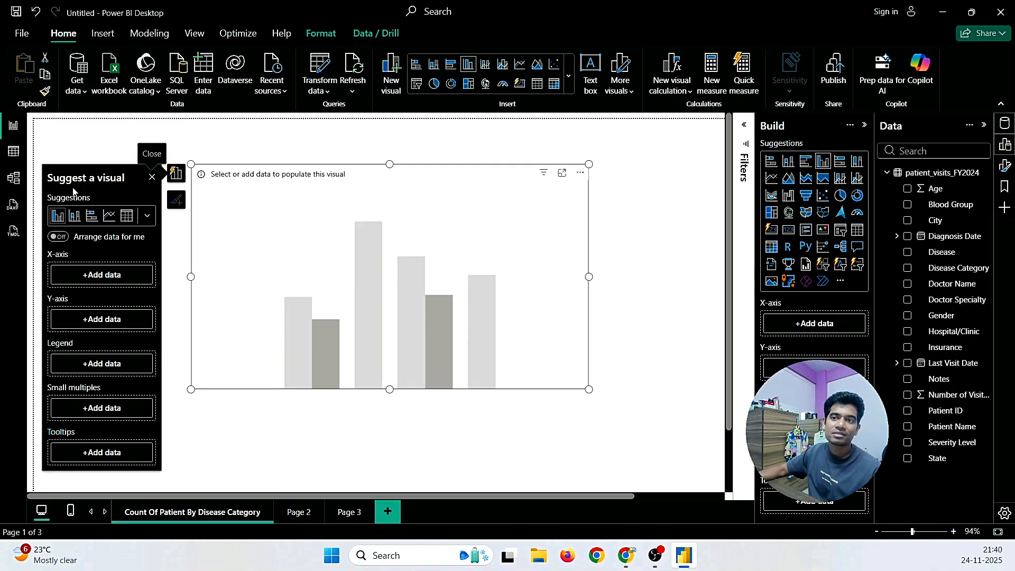
click(147, 218)
click(147, 218)
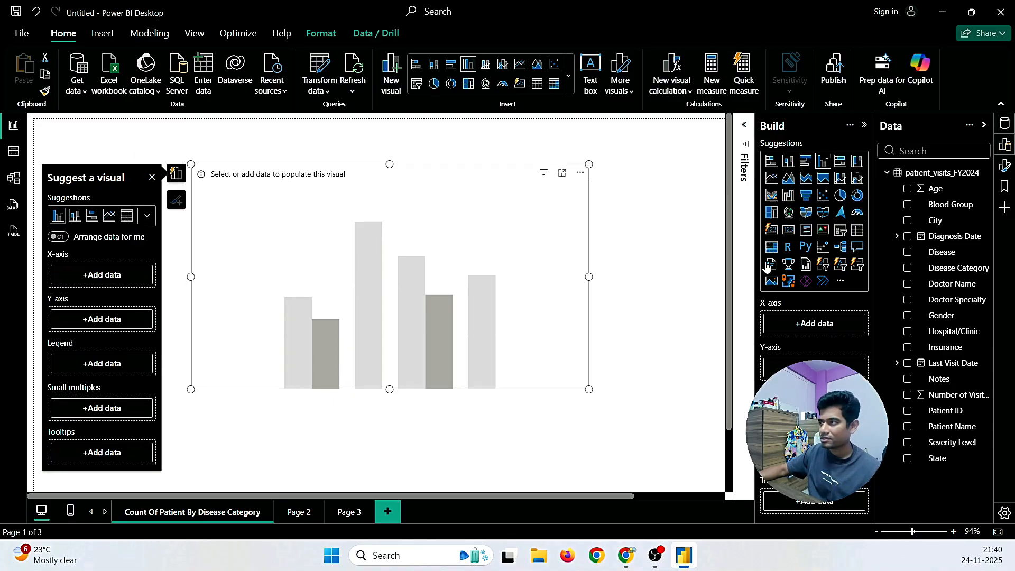
scroll(53, 299, down, 2)
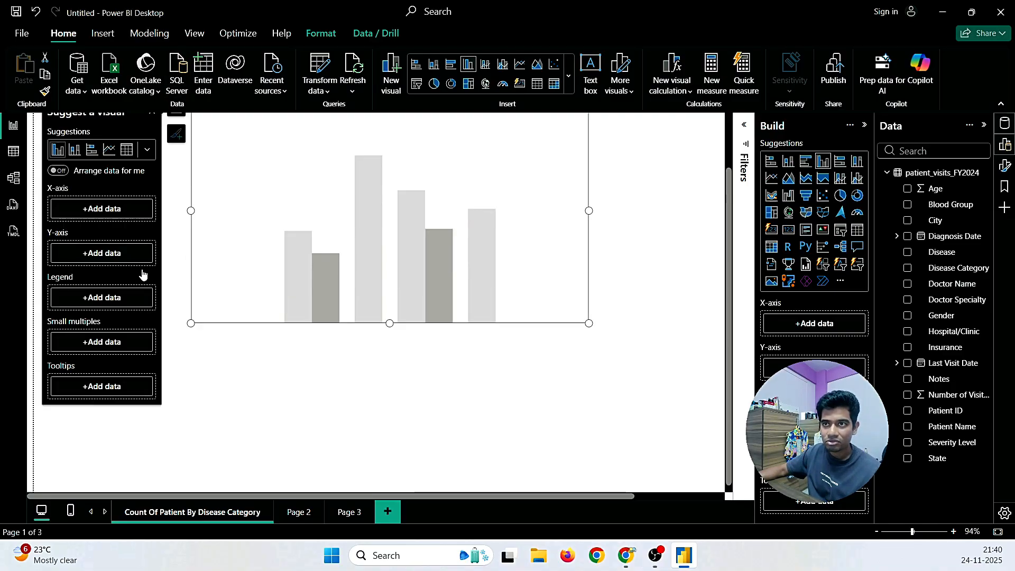
scroll(144, 272, up, 2)
click(175, 173)
click(175, 173)
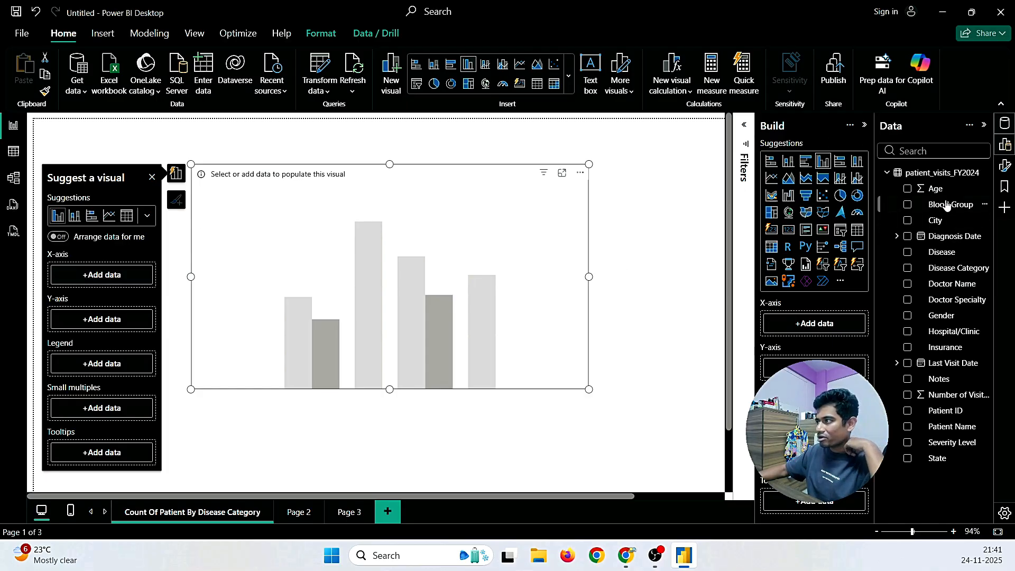
Step: Place the Disease Category field on the column chart's X-axis
drag(946, 268, 113, 277)
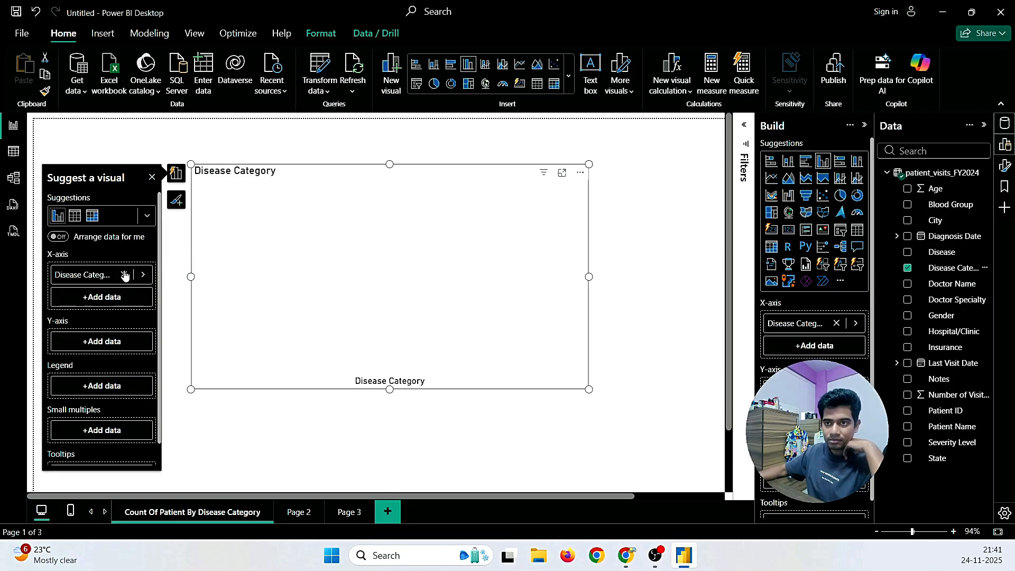
click(123, 275)
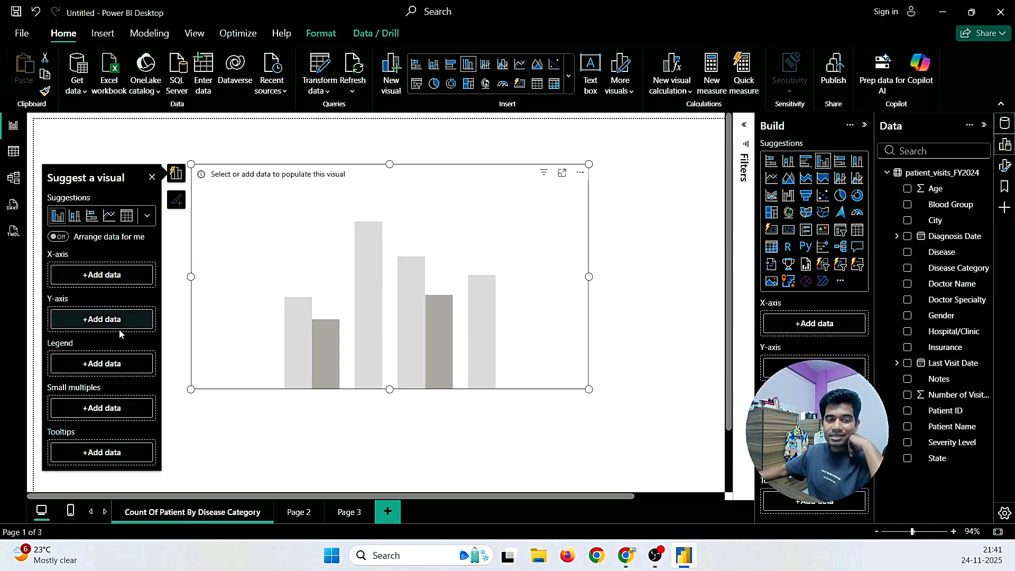
click(87, 275)
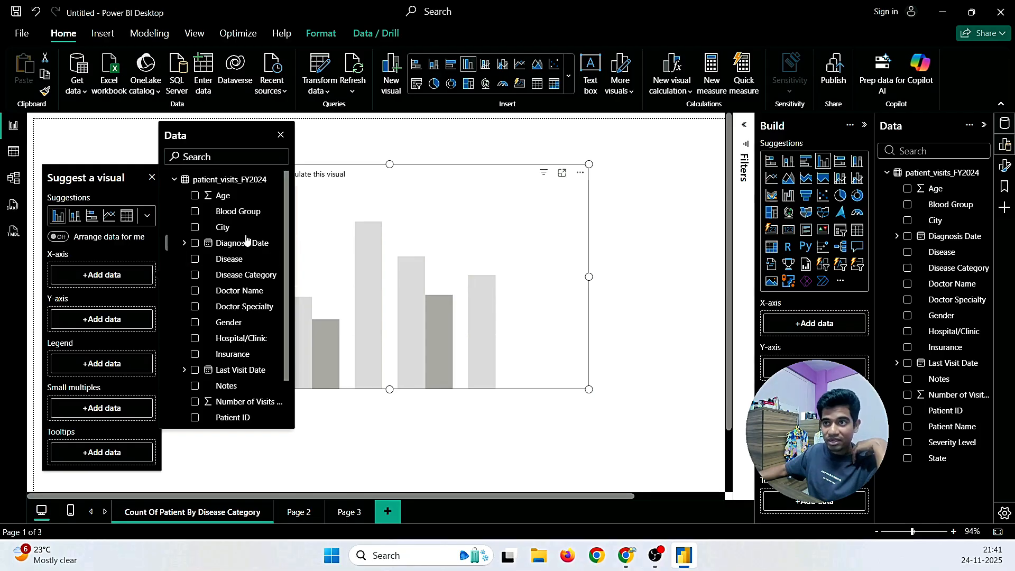
click(195, 276)
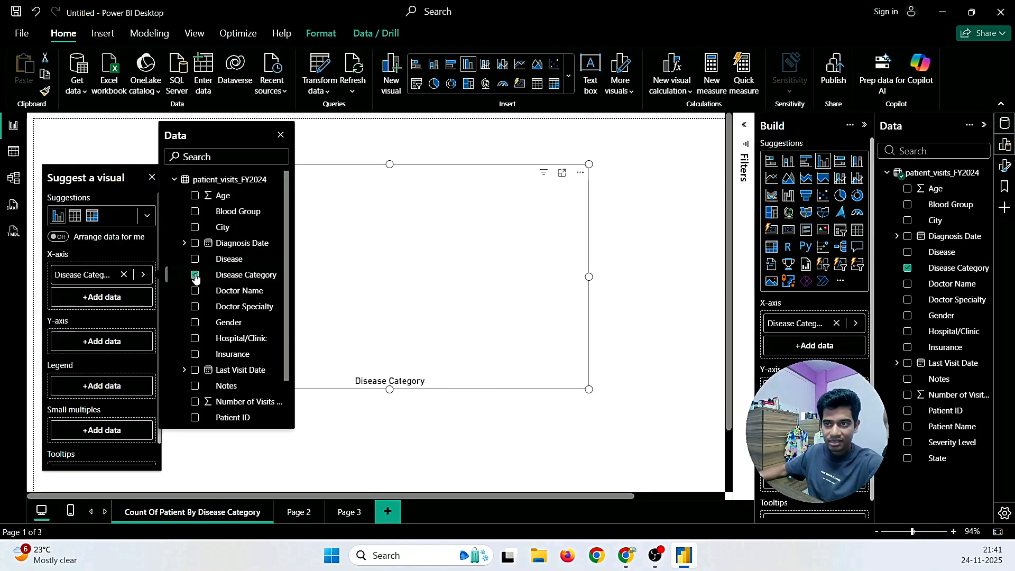
click(124, 275)
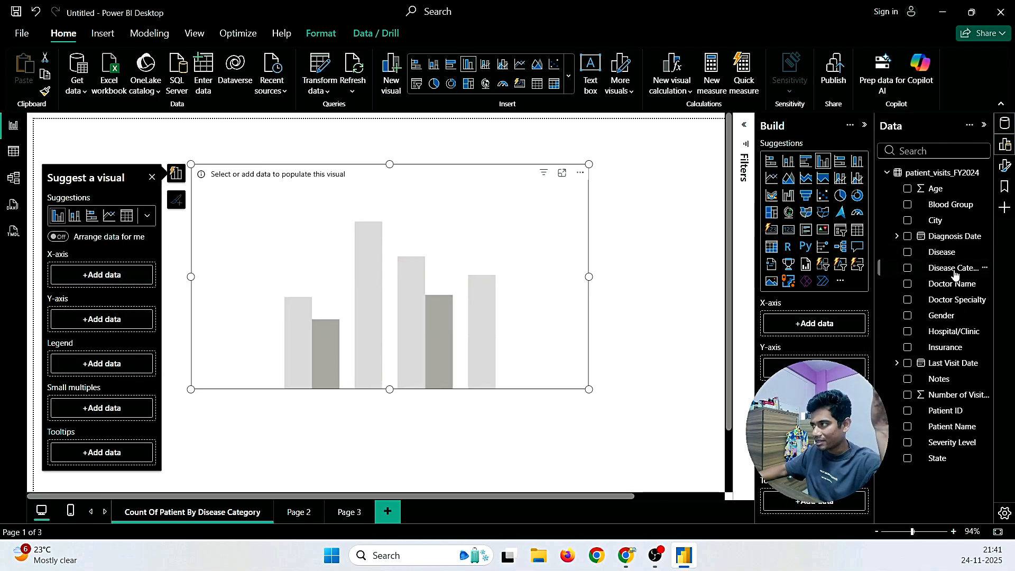
drag(955, 272, 817, 325)
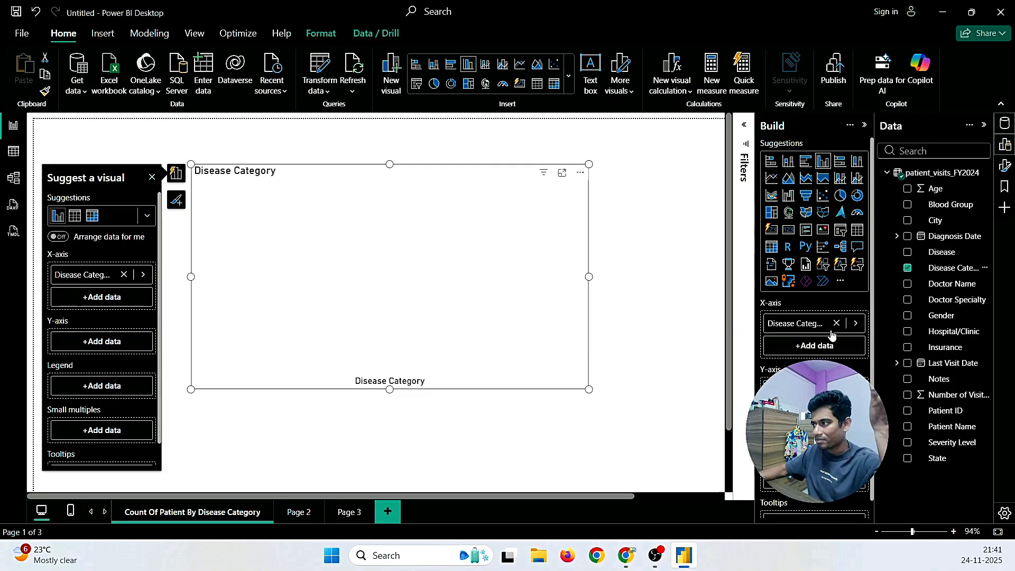
click(851, 324)
click(858, 326)
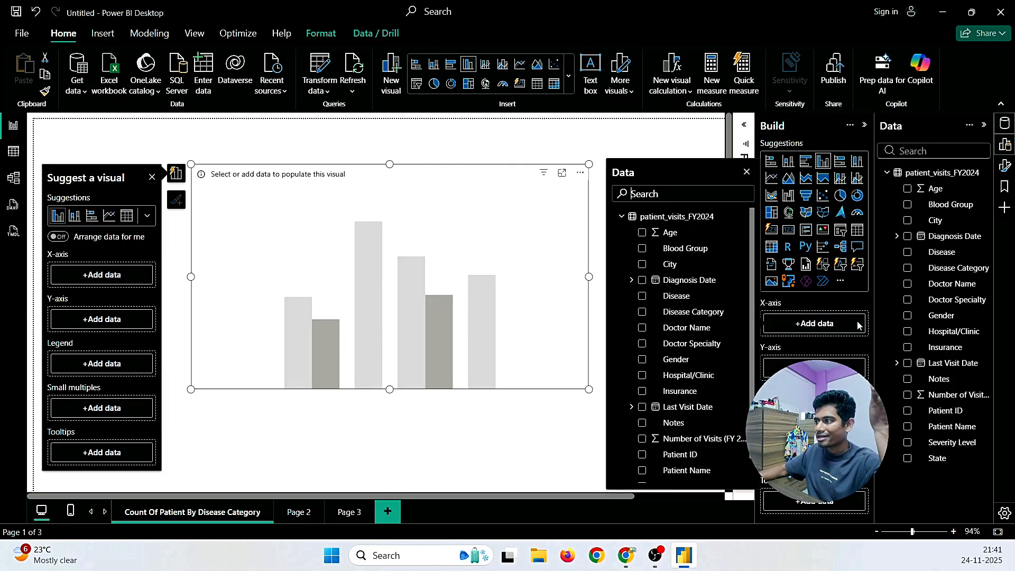
click(748, 173)
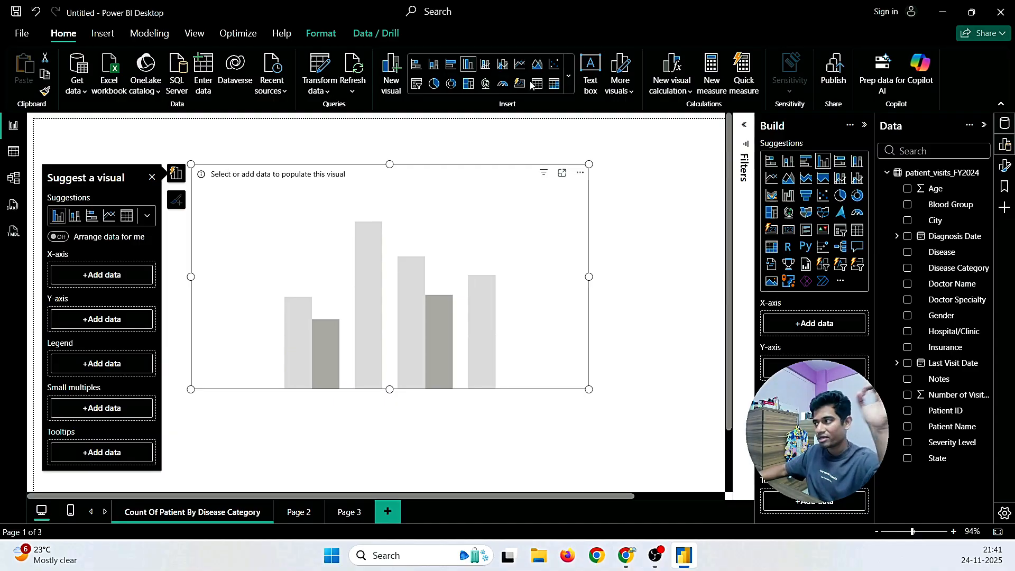
drag(960, 274, 363, 267)
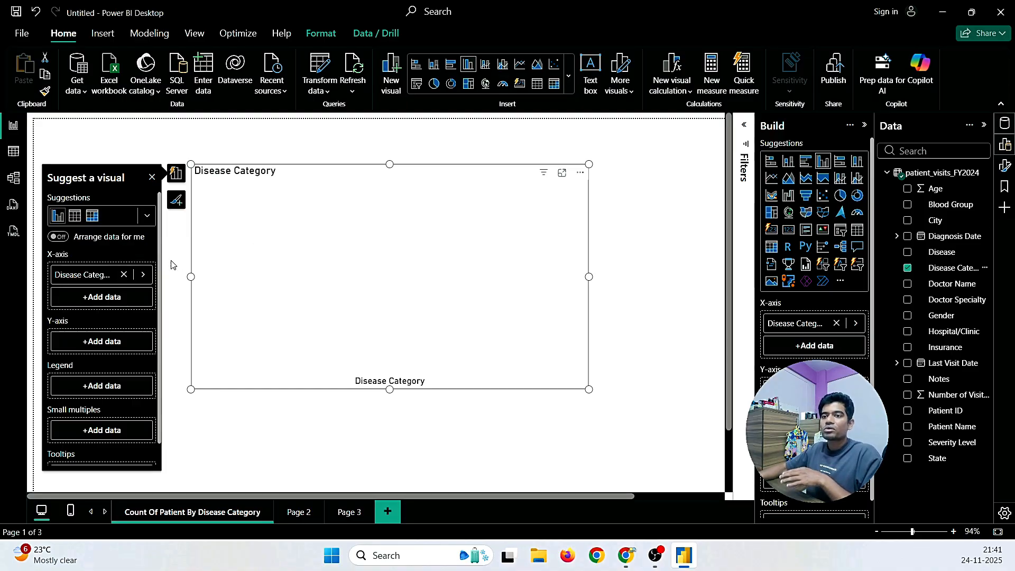
click(124, 275)
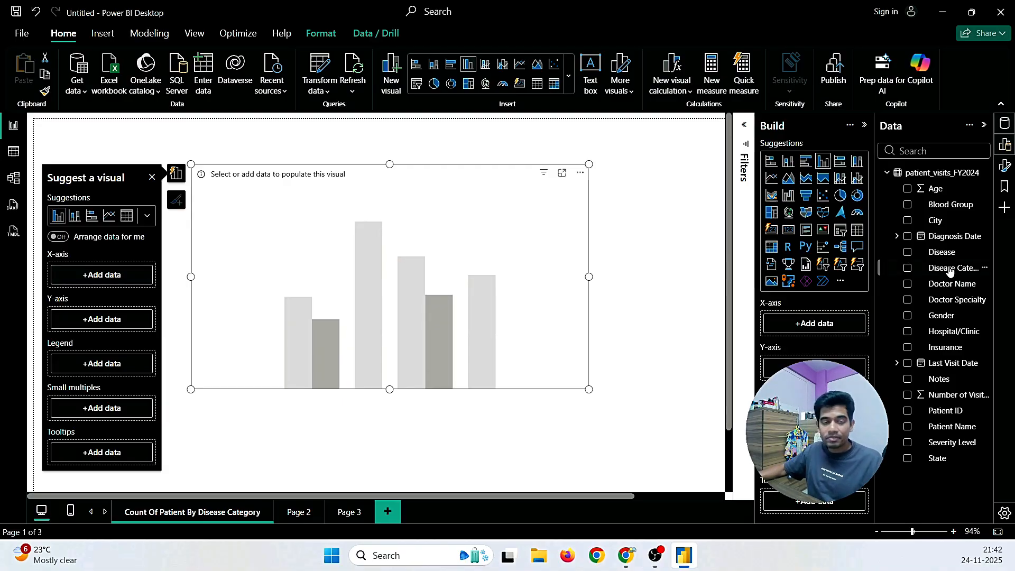
drag(950, 271, 118, 273)
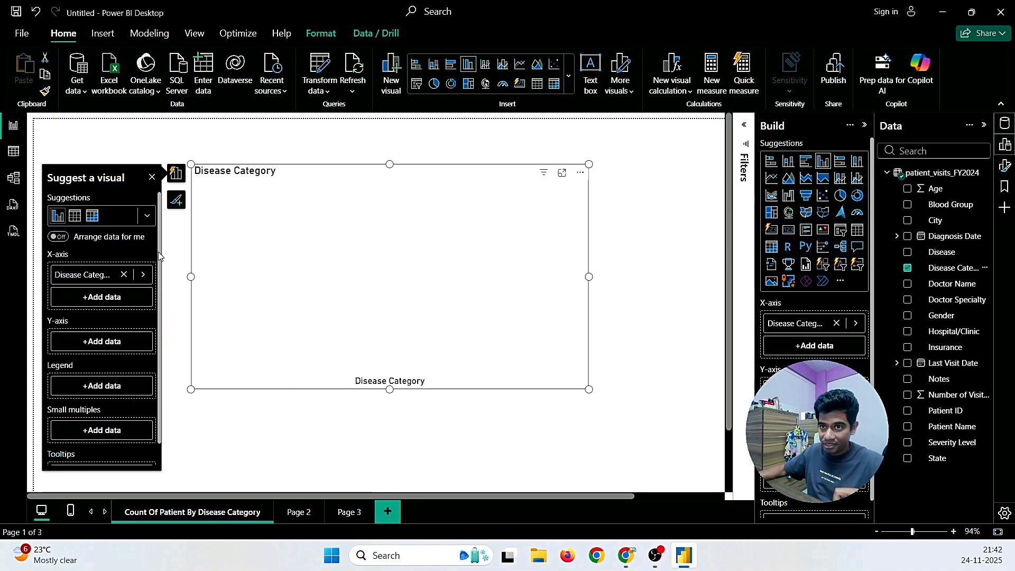
click(12, 165)
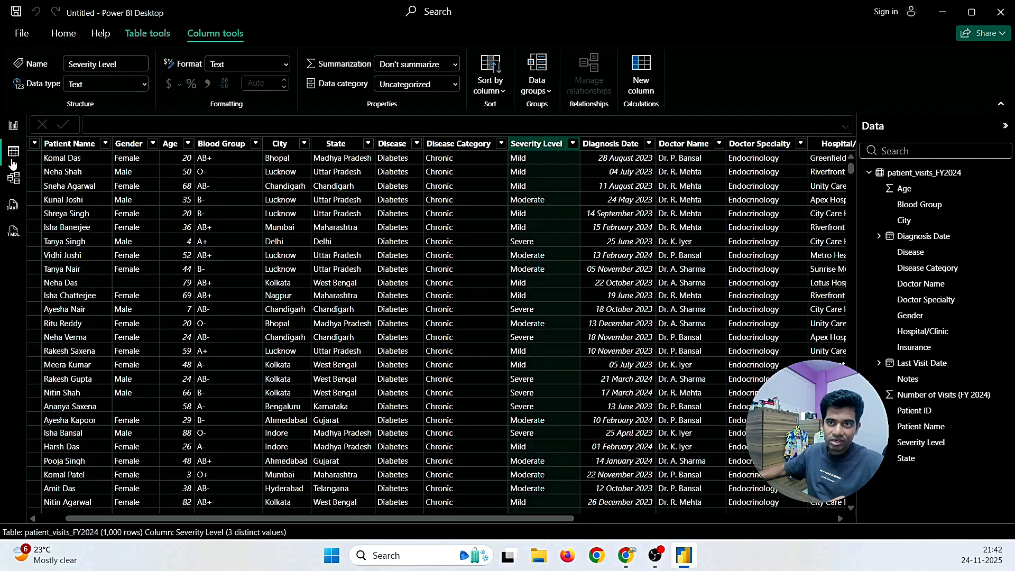
drag(279, 518, 170, 516)
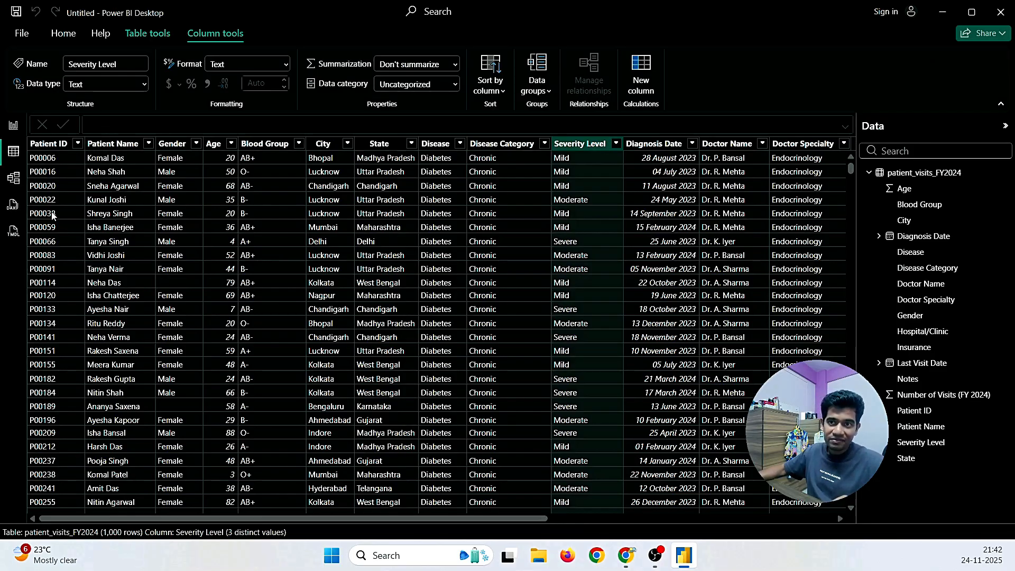
click(497, 145)
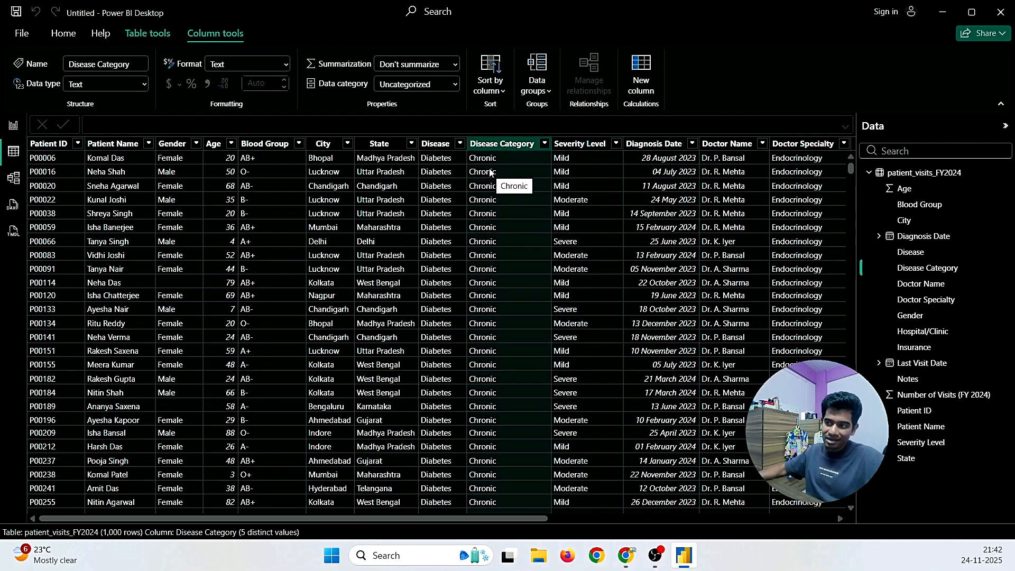
scroll(491, 180, down, 20)
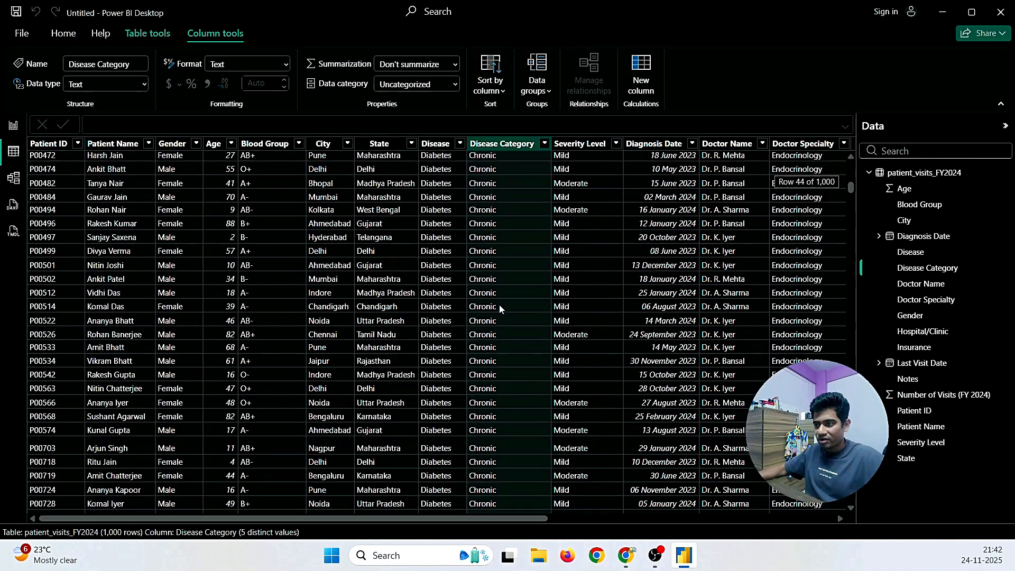
scroll(499, 312, down, 20)
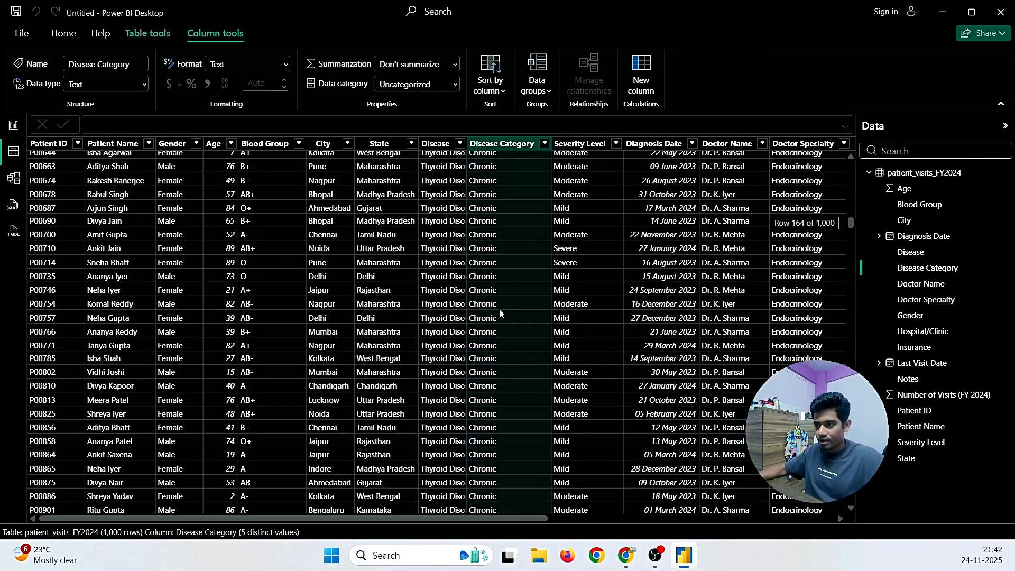
click(545, 144)
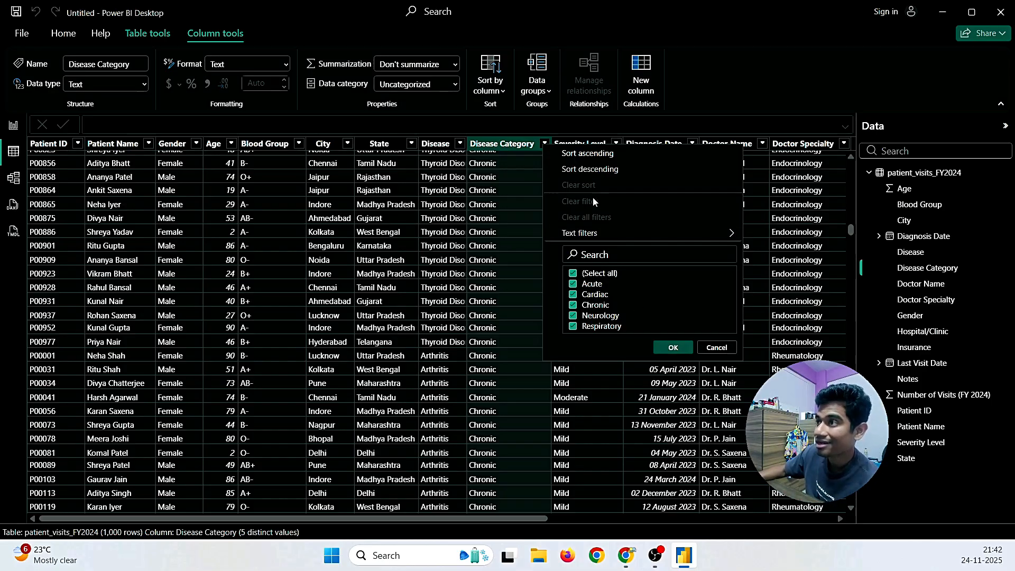
click(14, 156)
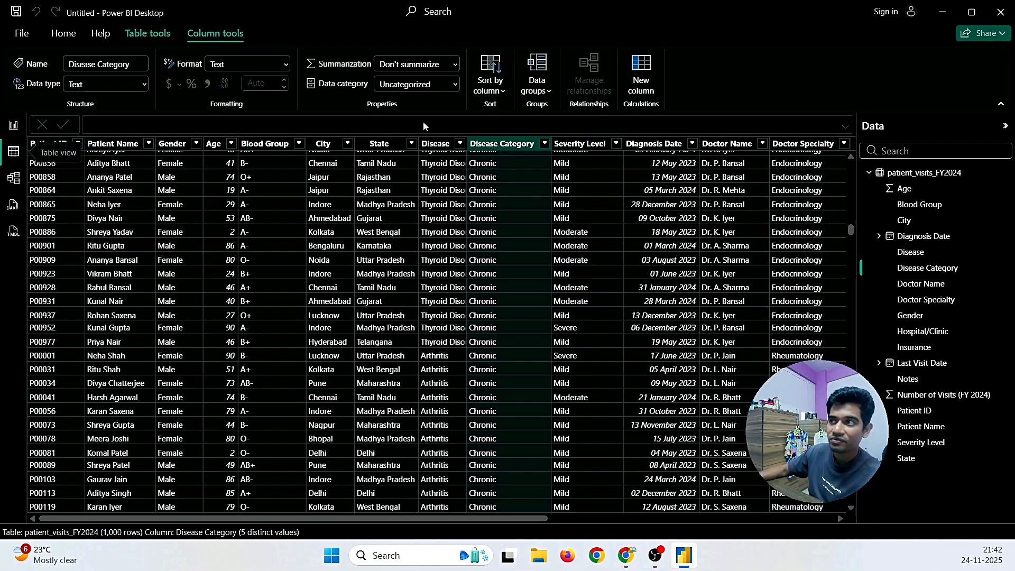
click(545, 144)
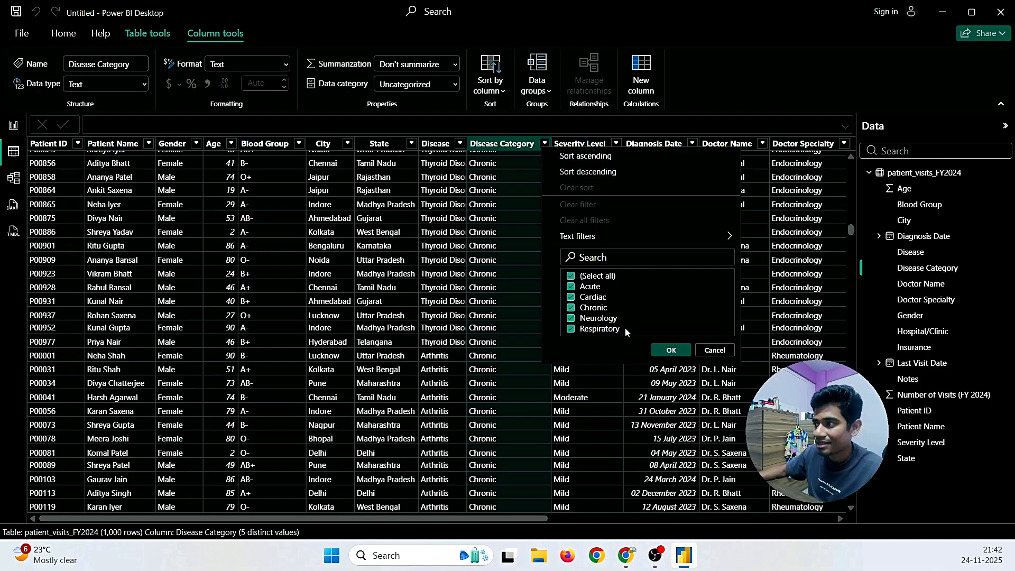
click(669, 350)
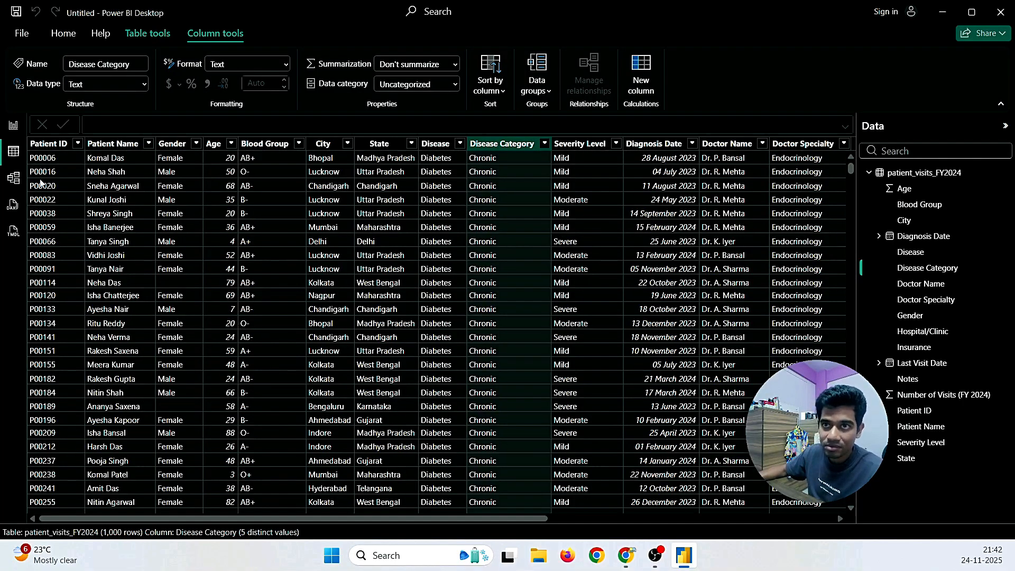
Step: Back on the report page, add Patient ID to the Y-axis to count patients per category
click(16, 126)
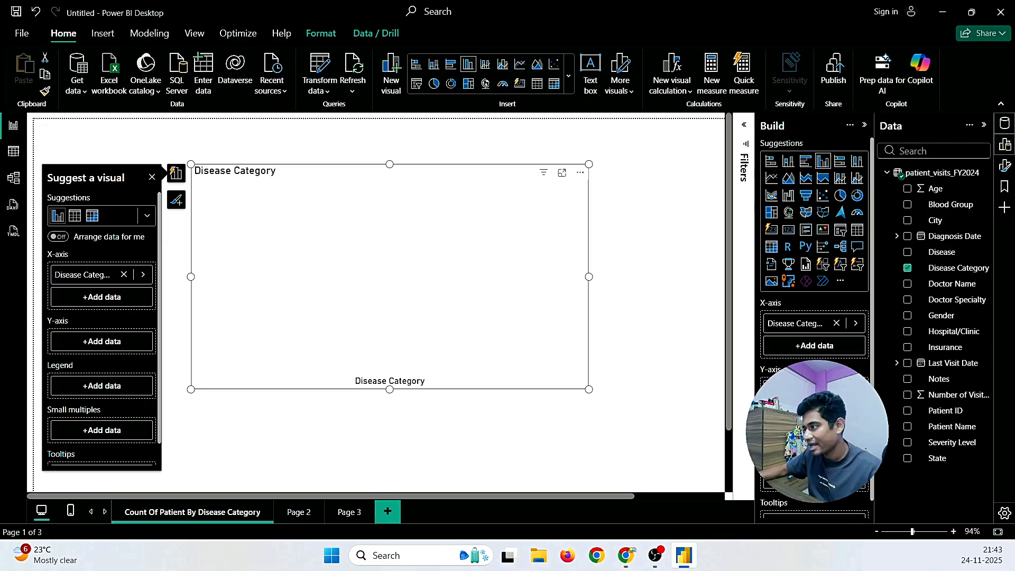
drag(931, 415, 99, 346)
scroll(317, 412, up, 2)
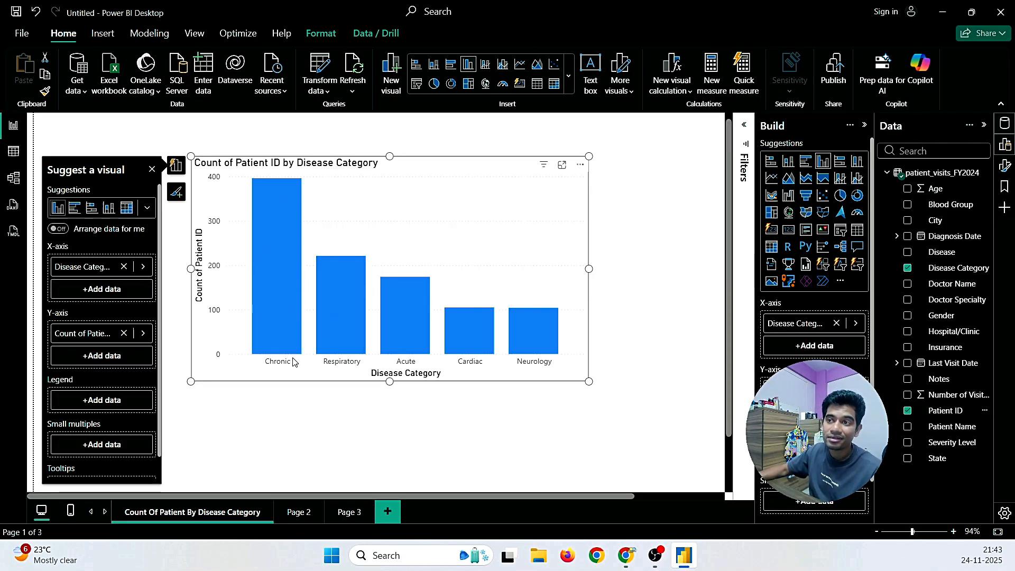
mouse_move(271, 289)
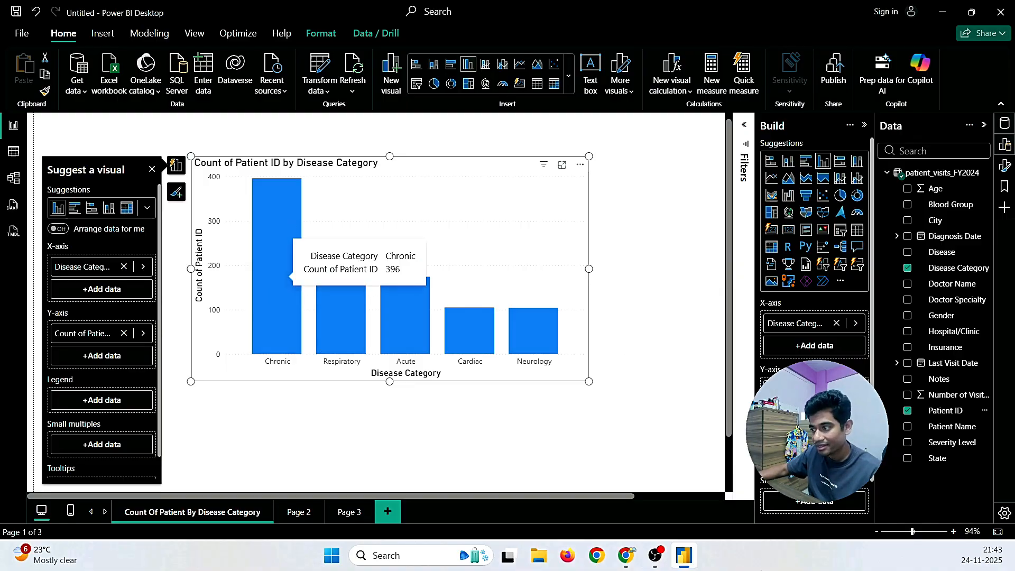
click(627, 556)
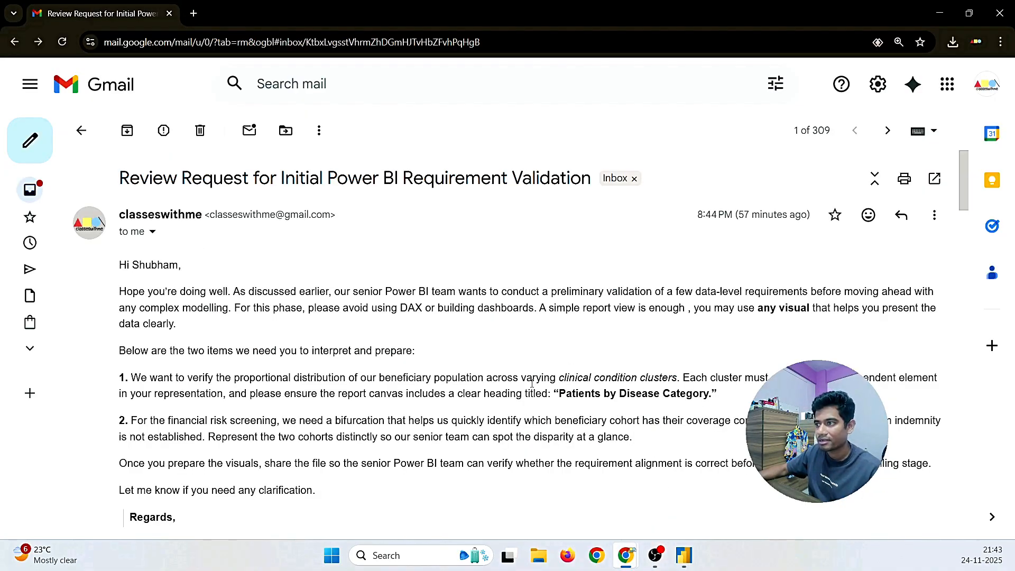
drag(233, 380, 353, 387)
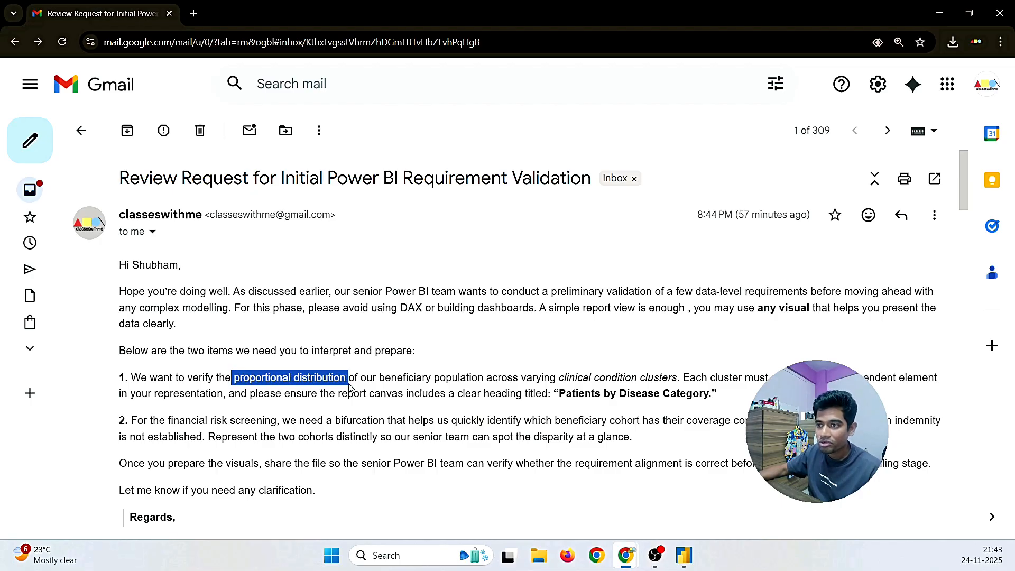
click(683, 556)
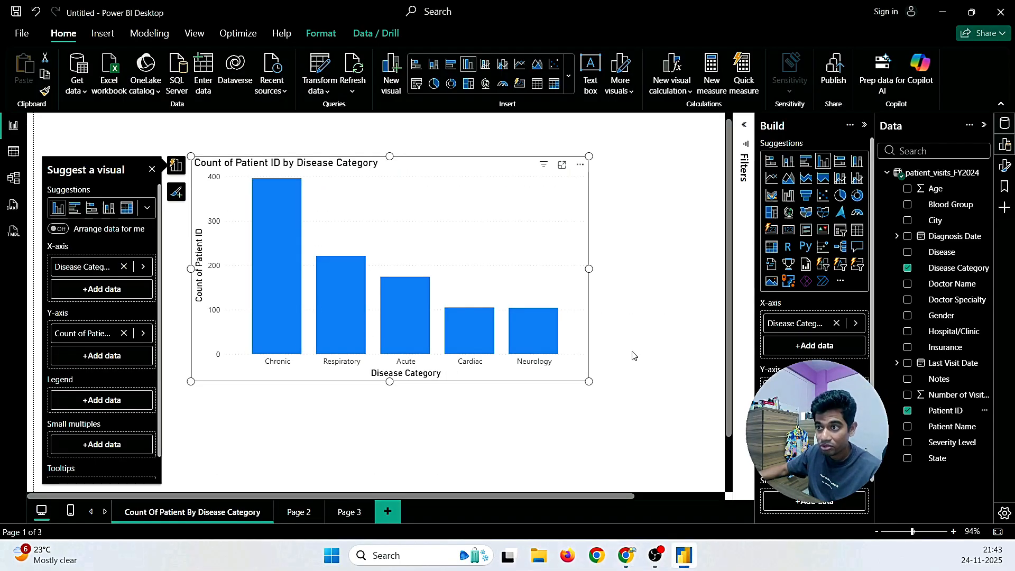
mouse_move(627, 555)
click(659, 517)
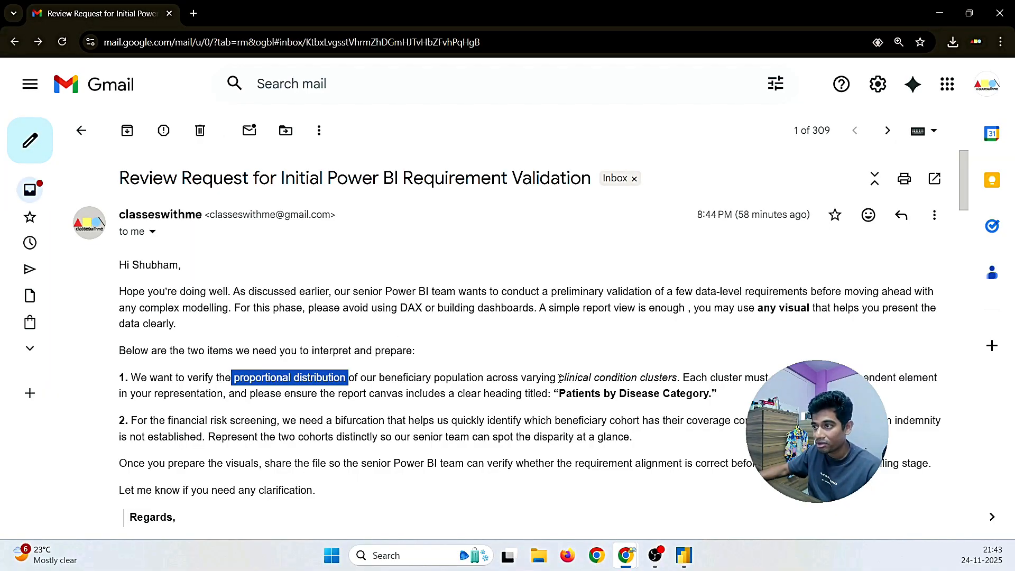
drag(559, 378, 677, 379)
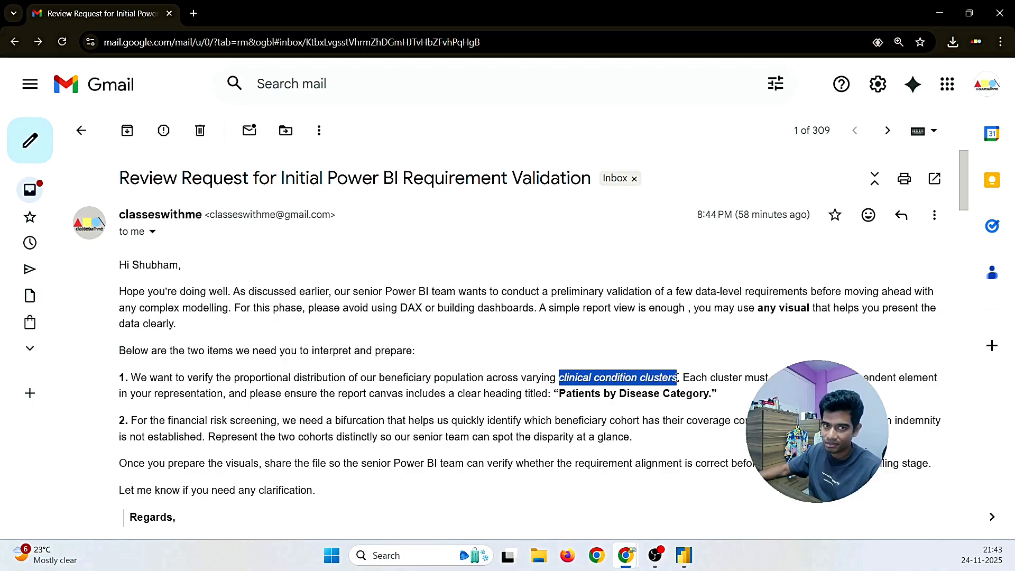
click(684, 555)
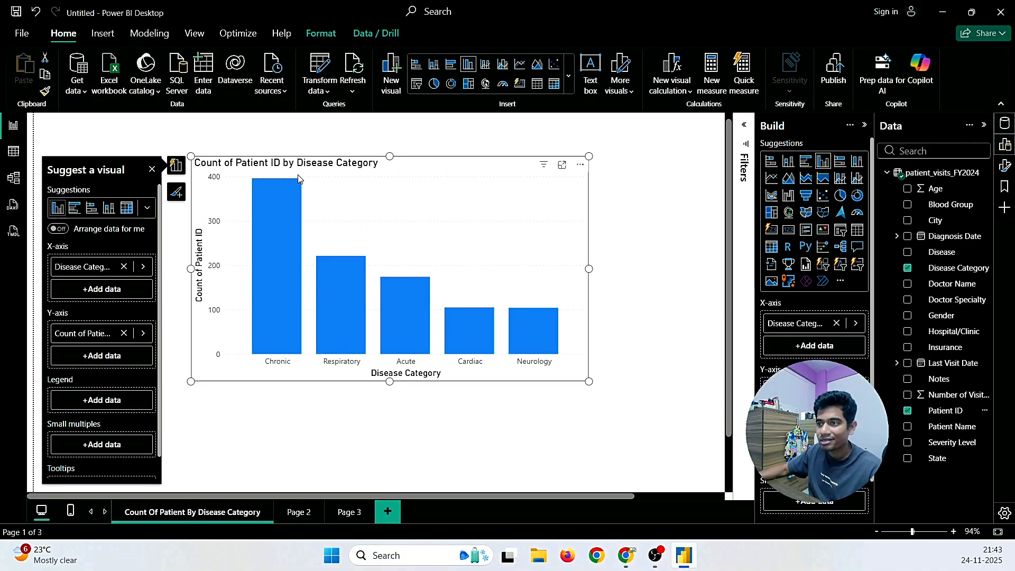
Step: Change the Patient ID value's summarization to Count (Distinct)
mouse_move(294, 350)
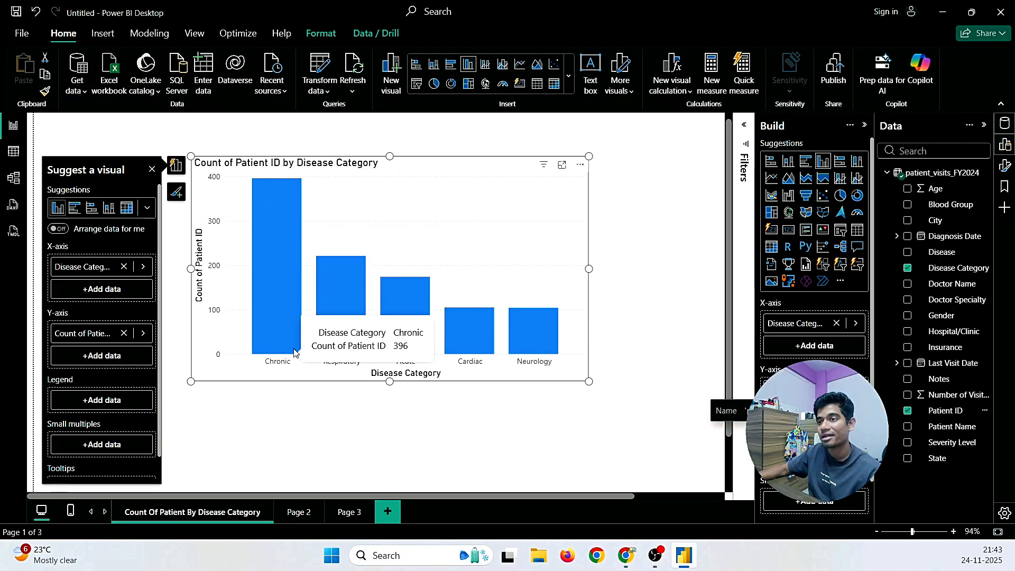
mouse_move(389, 324)
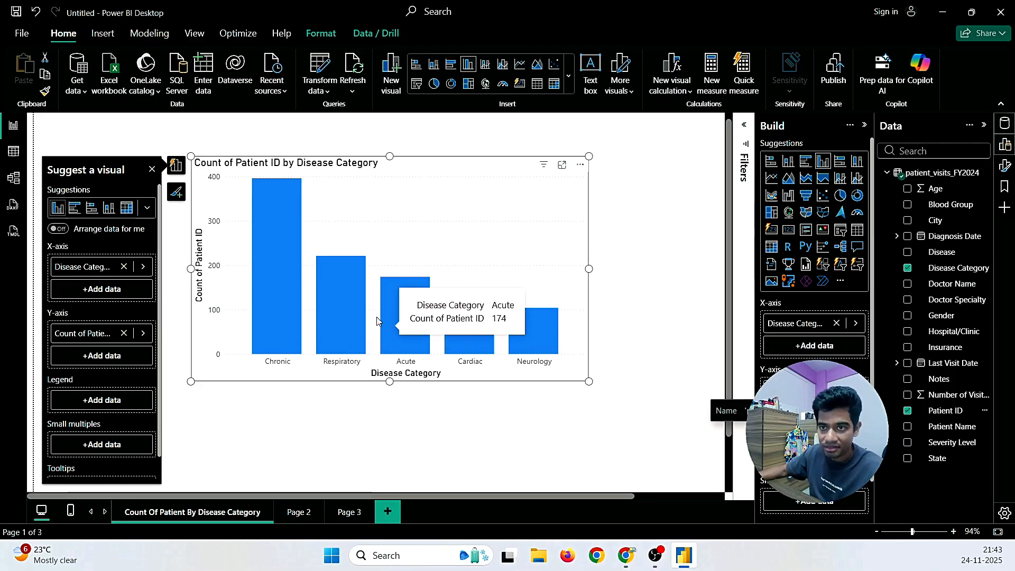
mouse_move(334, 272)
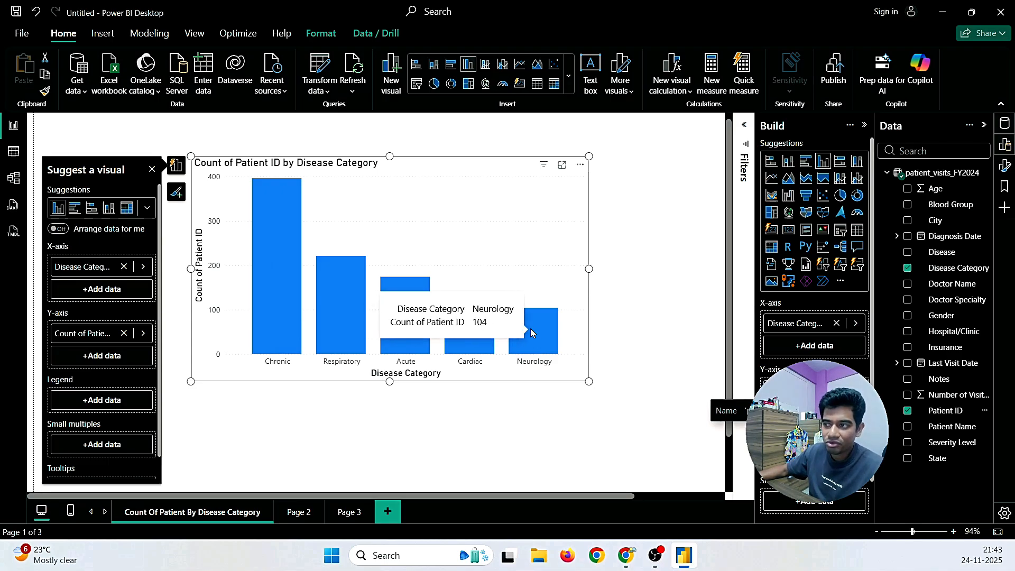
mouse_move(420, 332)
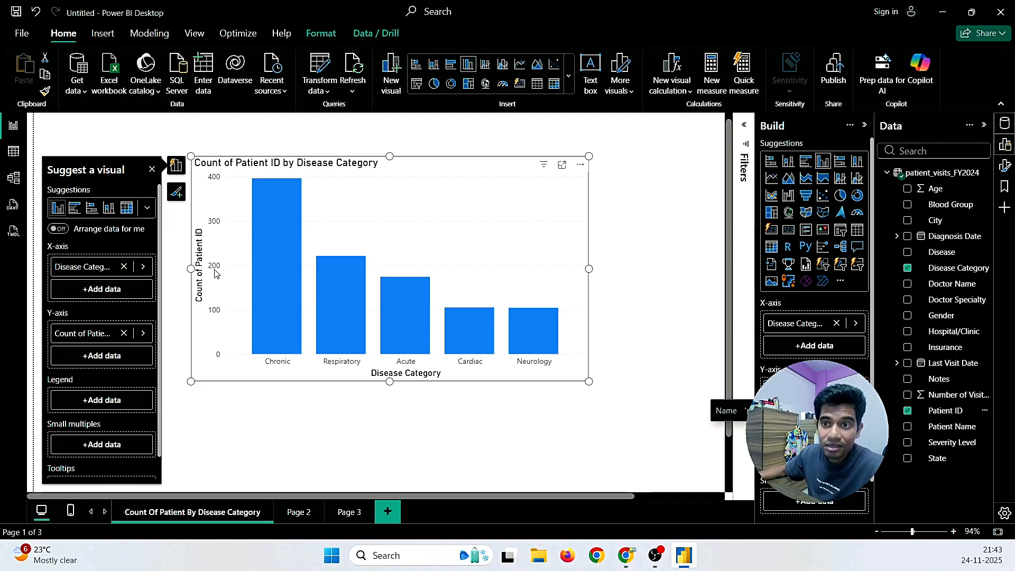
click(142, 334)
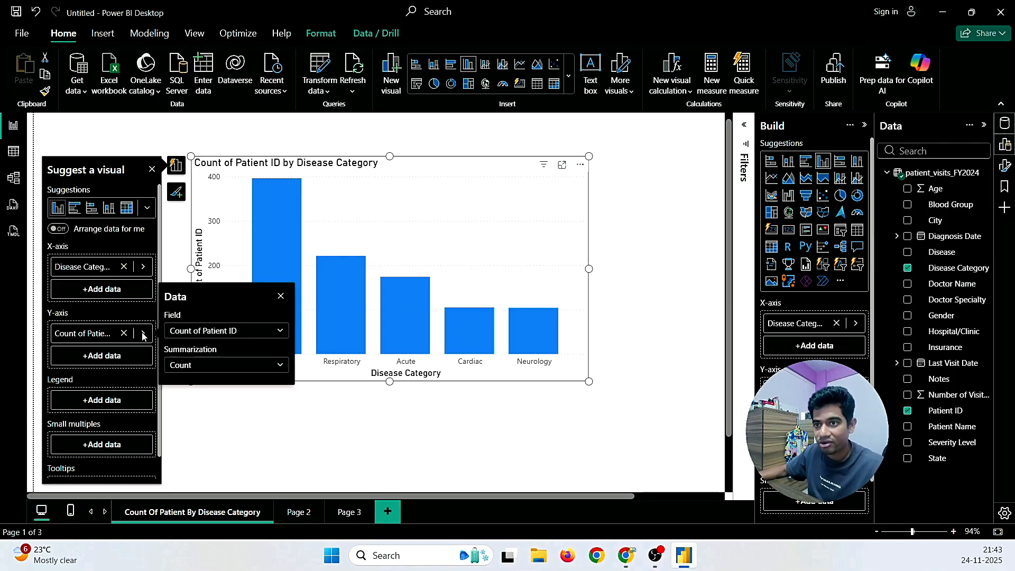
click(200, 332)
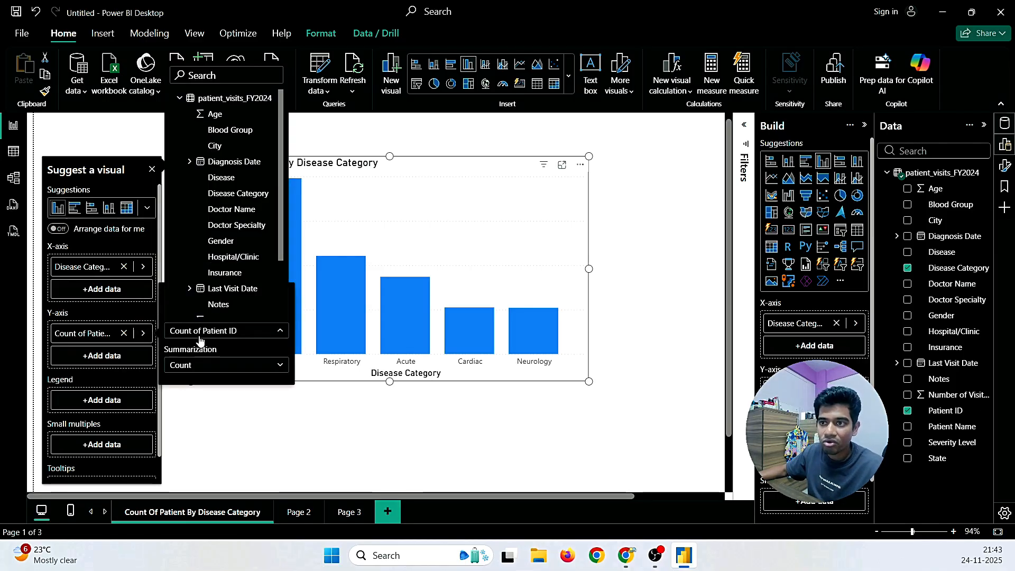
click(200, 334)
click(194, 366)
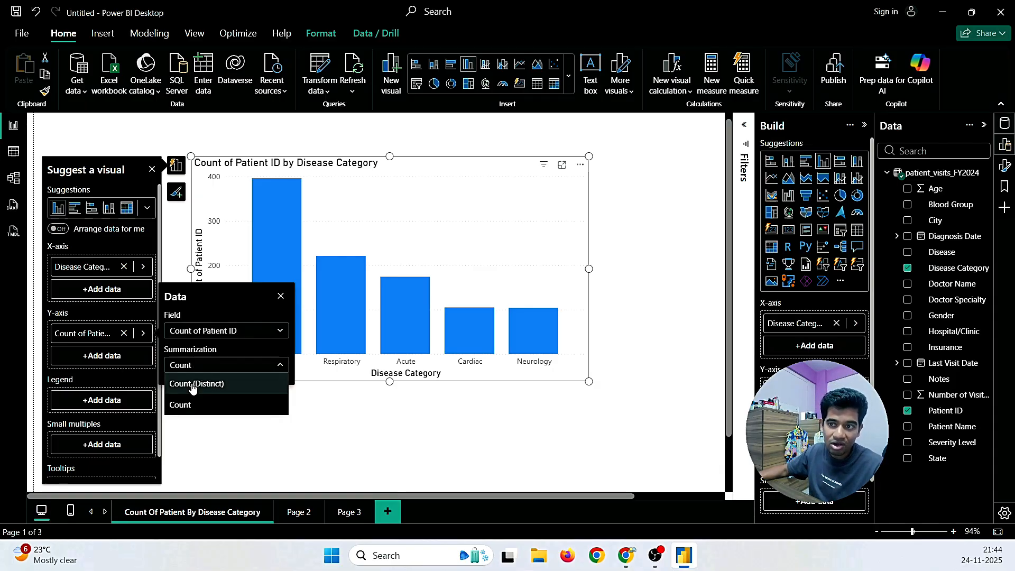
click(192, 386)
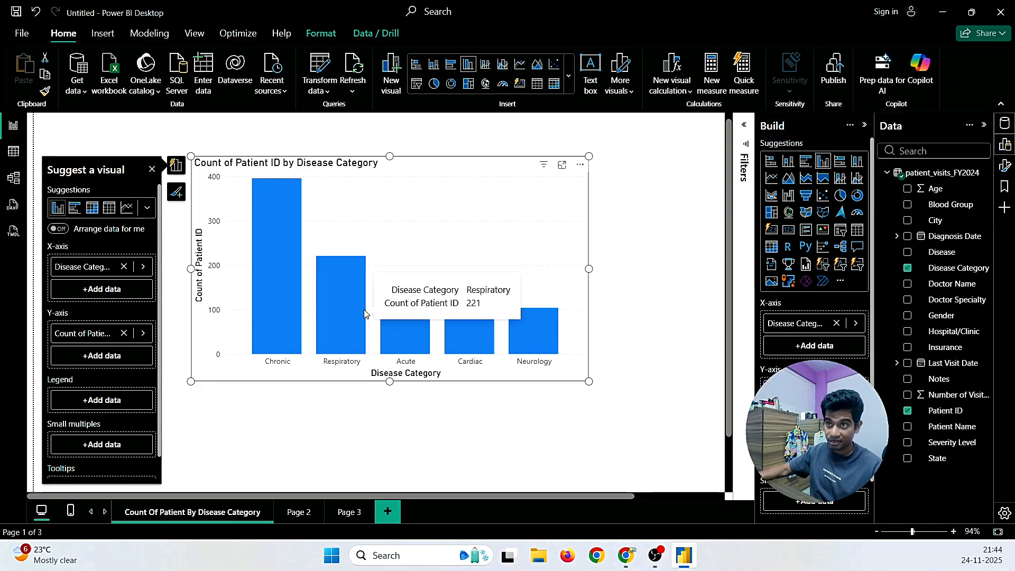
click(438, 421)
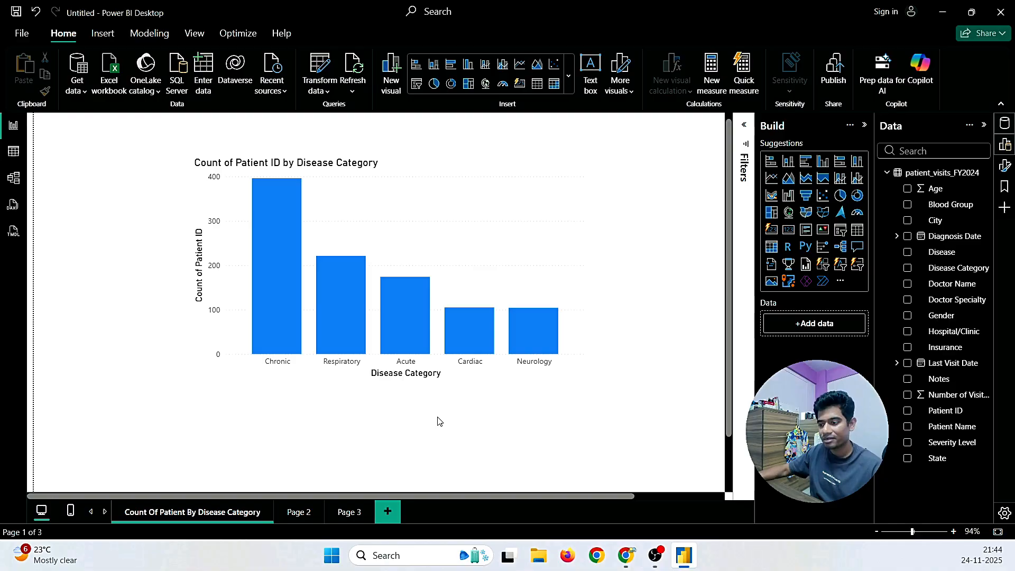
mouse_move(625, 556)
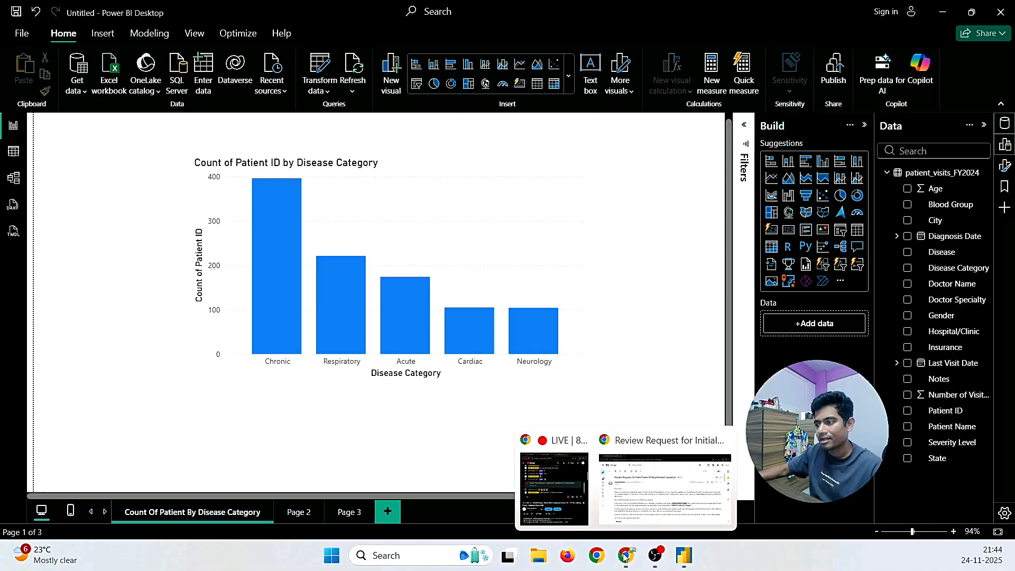
click(622, 502)
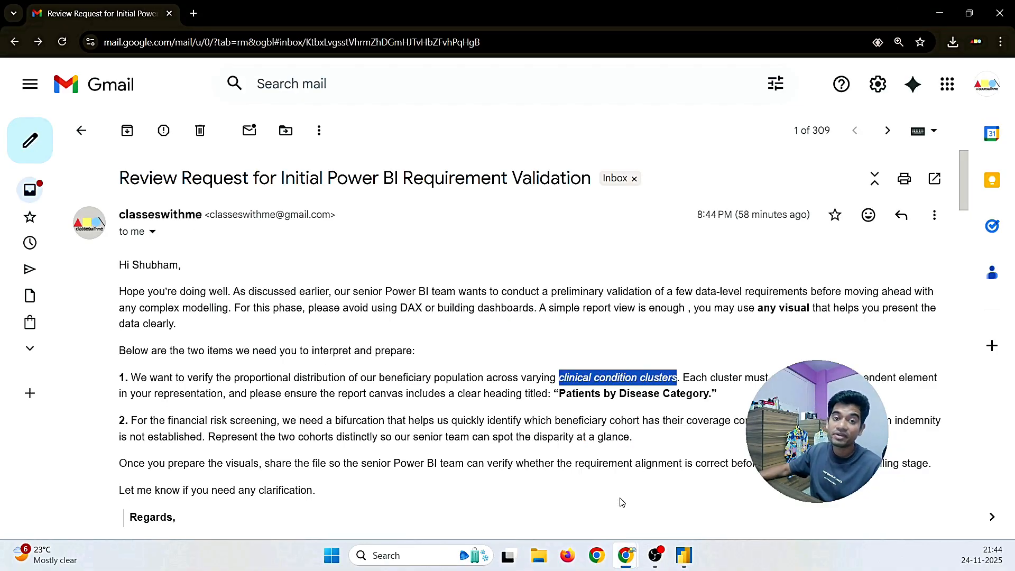
click(532, 419)
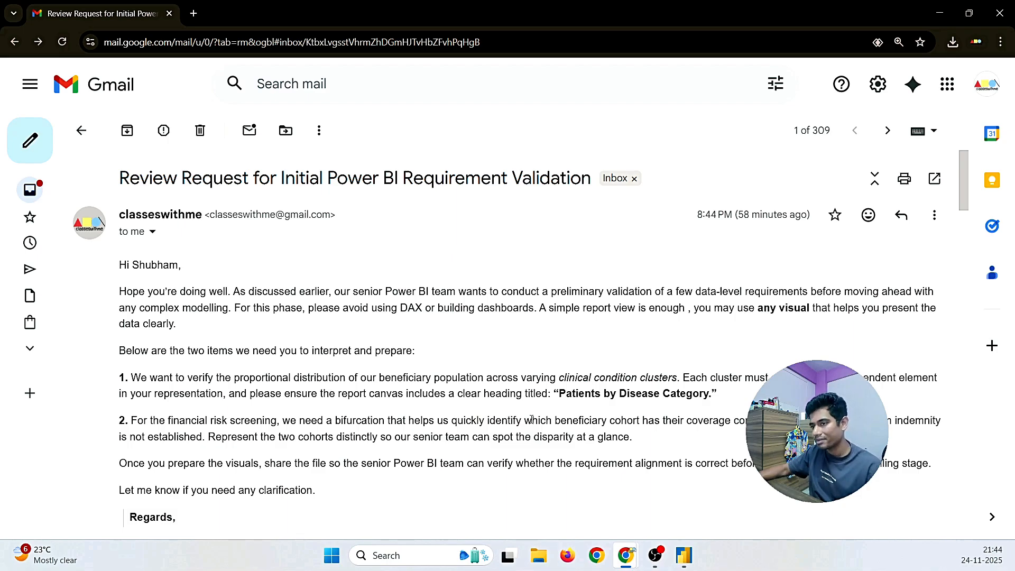
drag(249, 394, 710, 393)
click(563, 394)
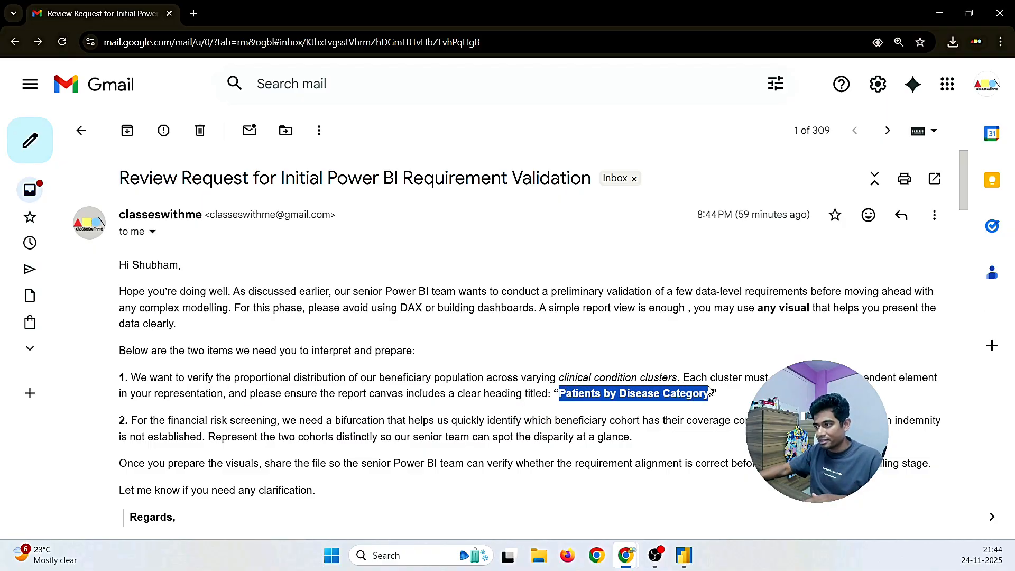
click(683, 555)
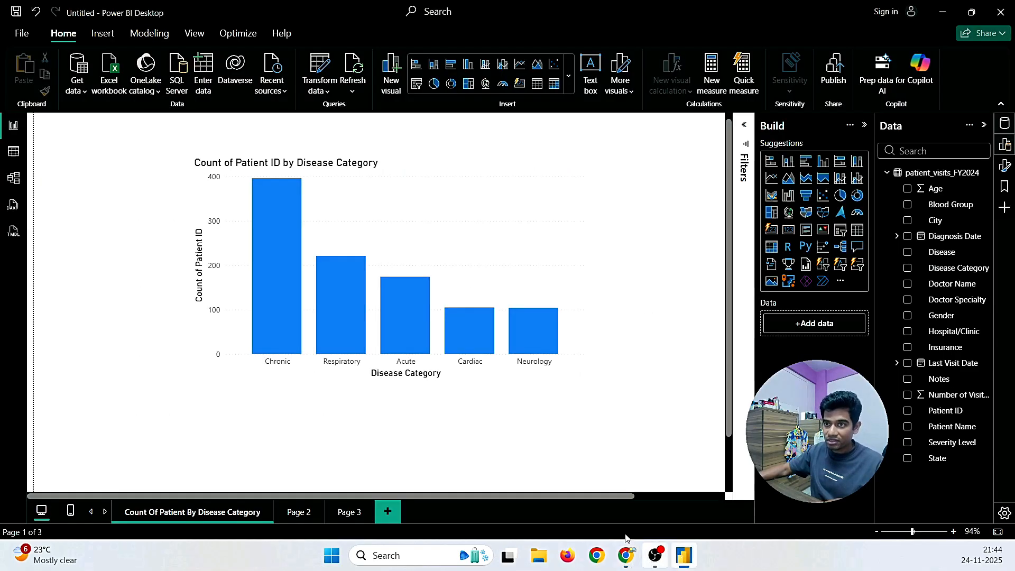
Step: In the Format pane, set the chart title text to 'Patients by Disease Category'
right_click(279, 170)
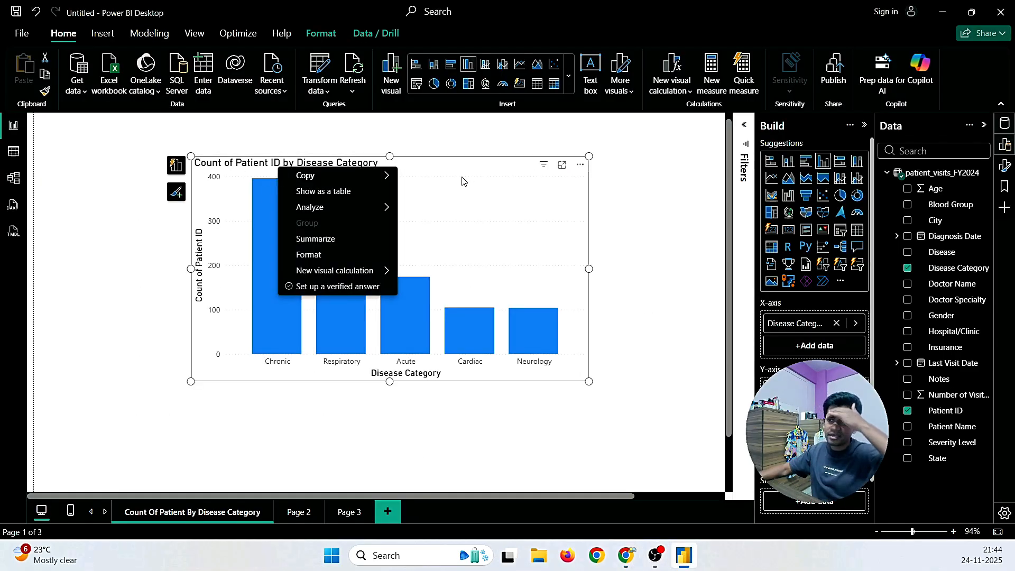
double_click(218, 163)
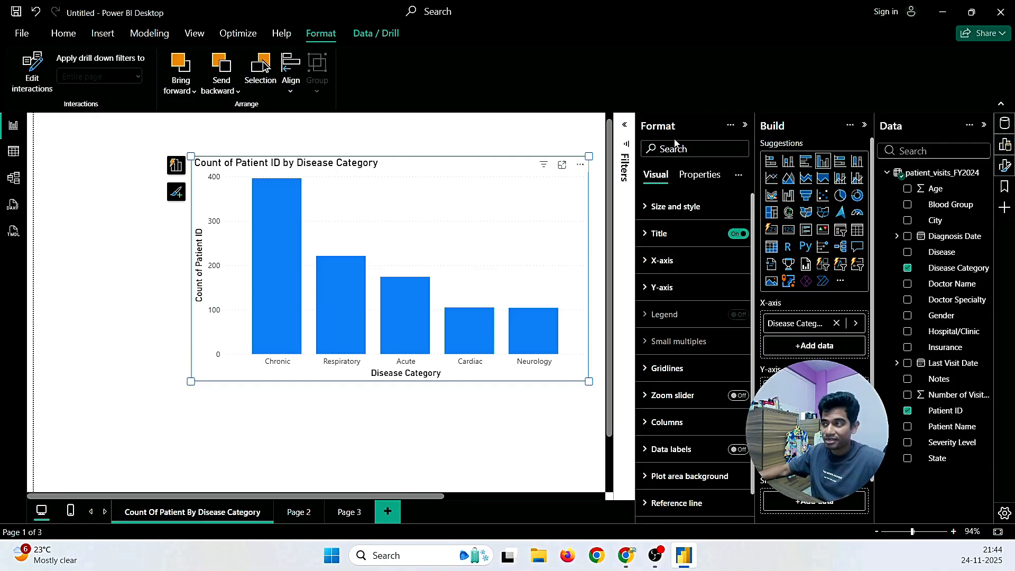
click(646, 235)
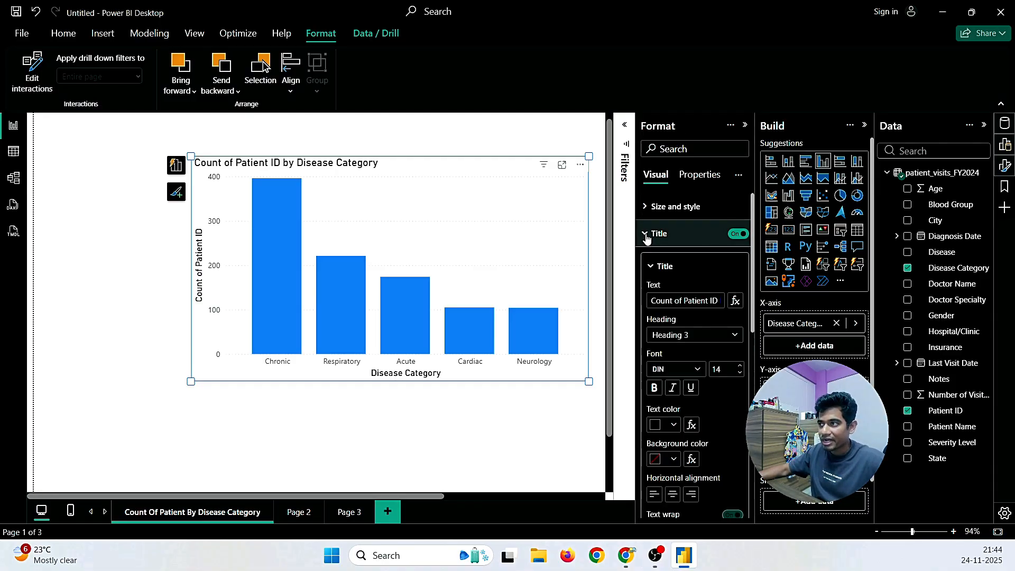
click(738, 234)
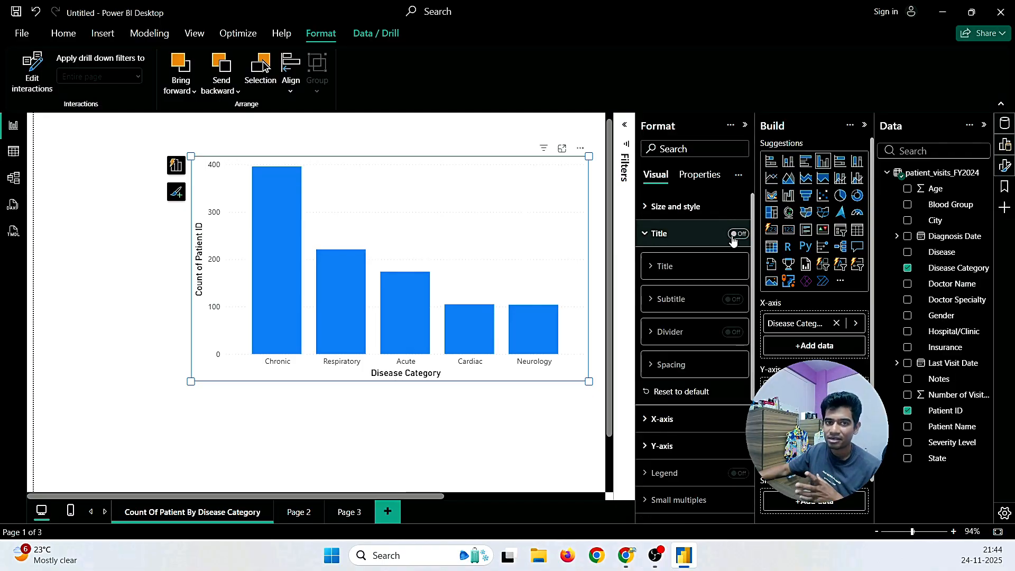
click(738, 234)
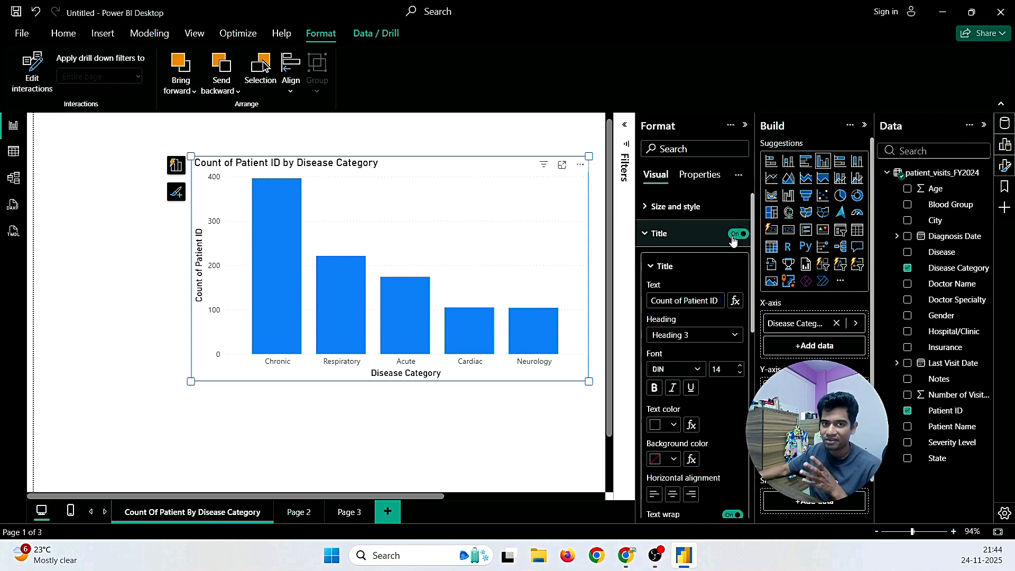
double_click(679, 305)
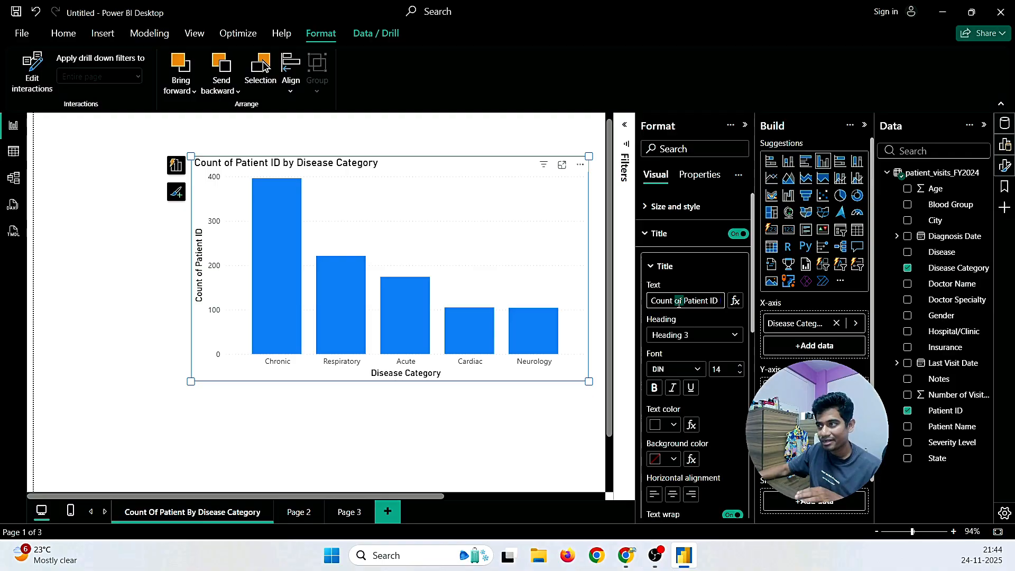
triple_click(671, 304)
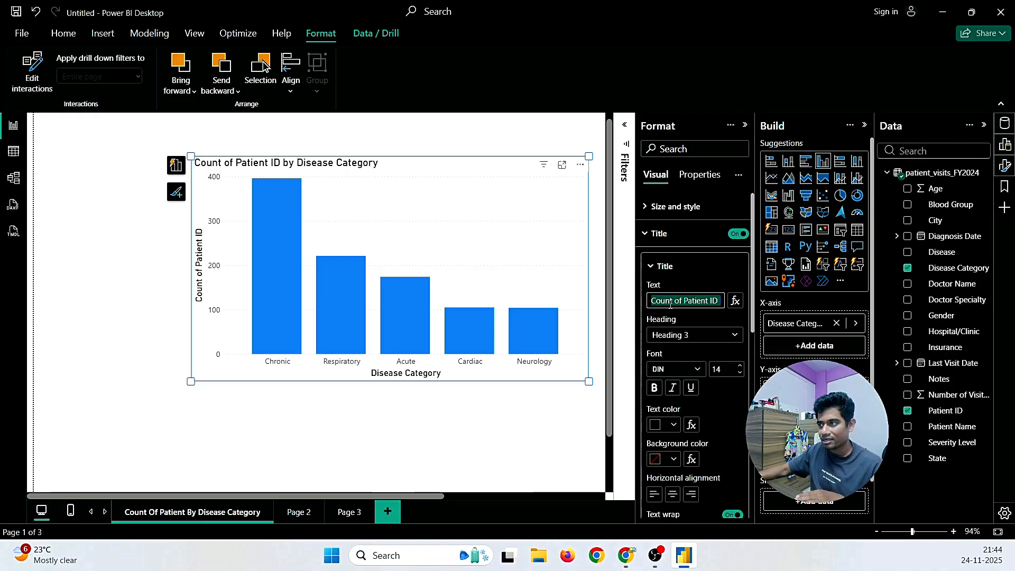
key(Right)
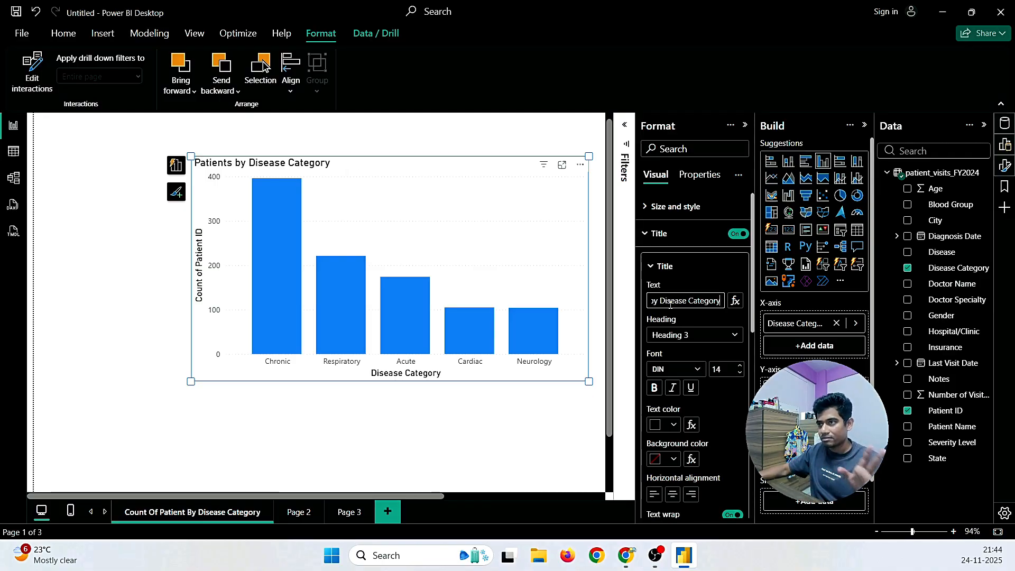
Step: Deselect the chart to apply the new title and collapse the Format pane
click(391, 139)
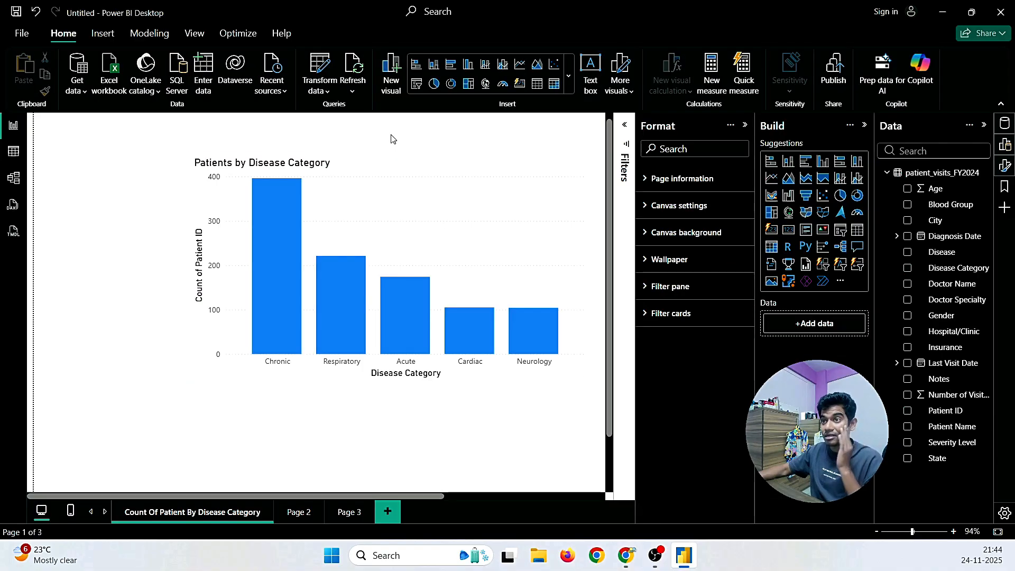
click(744, 126)
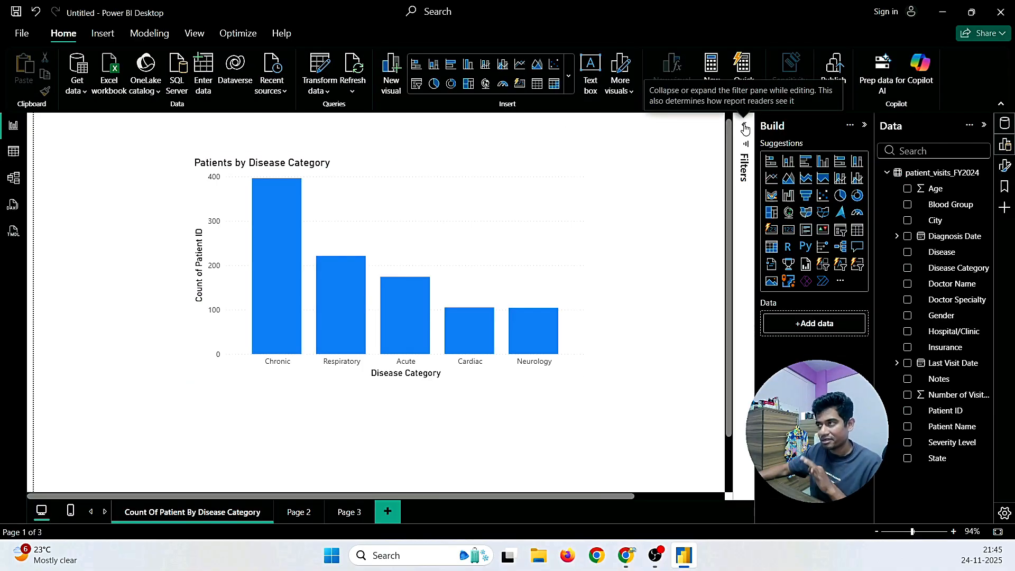
scroll(644, 237, up, 1)
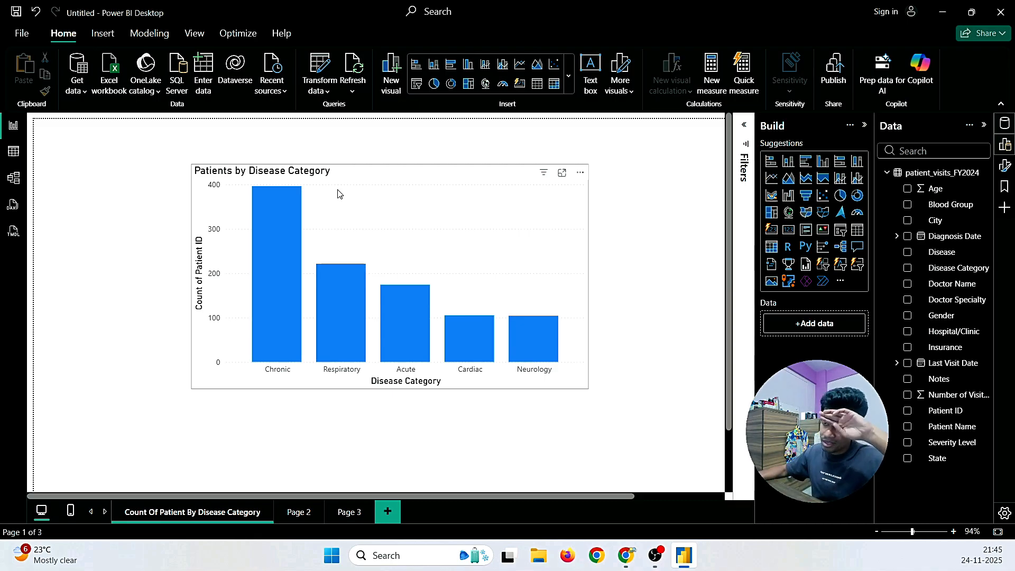
Step: Glance at the requirements email, then open the empty Page 2 of the report
mouse_move(626, 555)
click(639, 512)
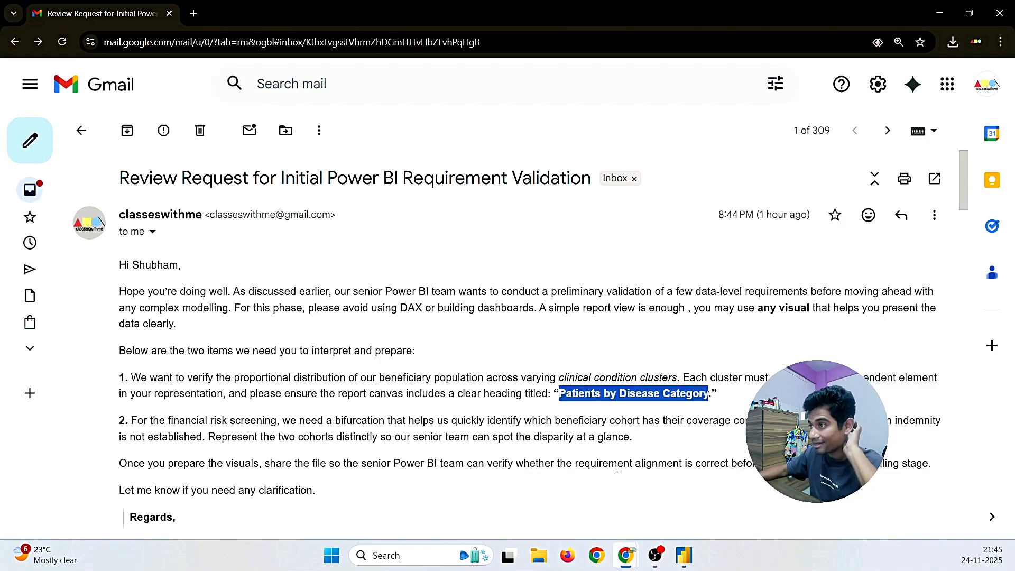
click(684, 555)
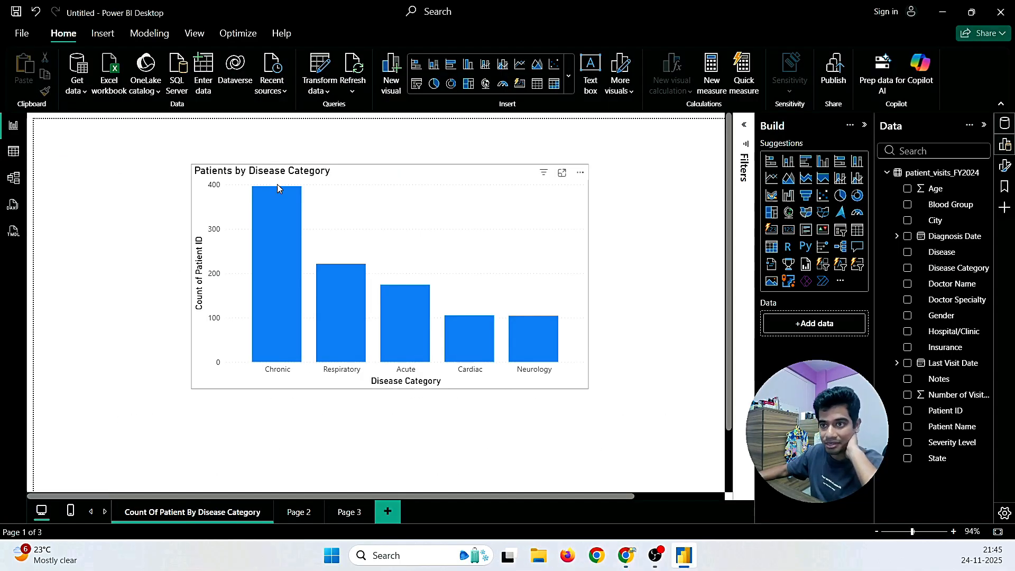
mouse_move(286, 194)
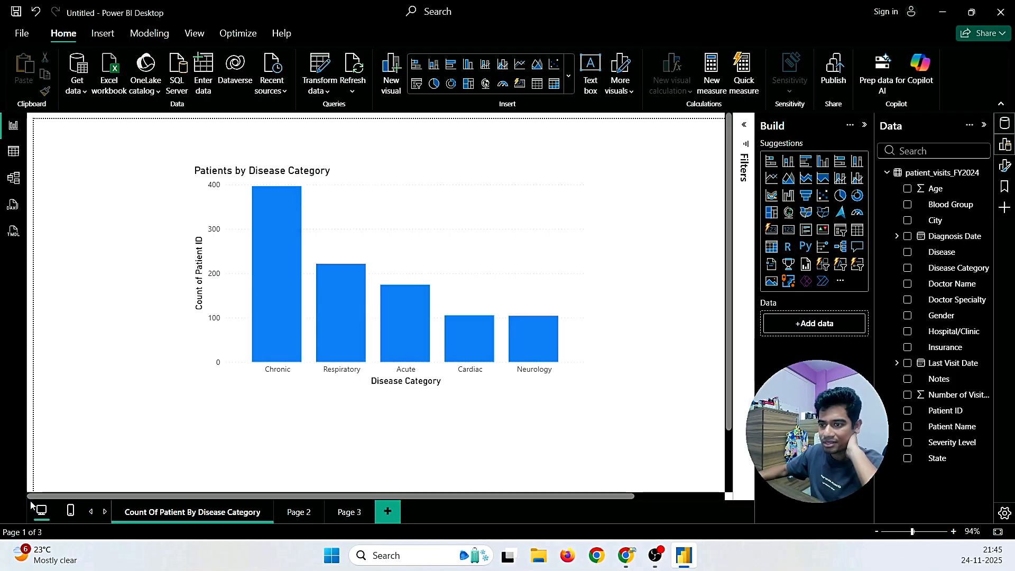
click(296, 513)
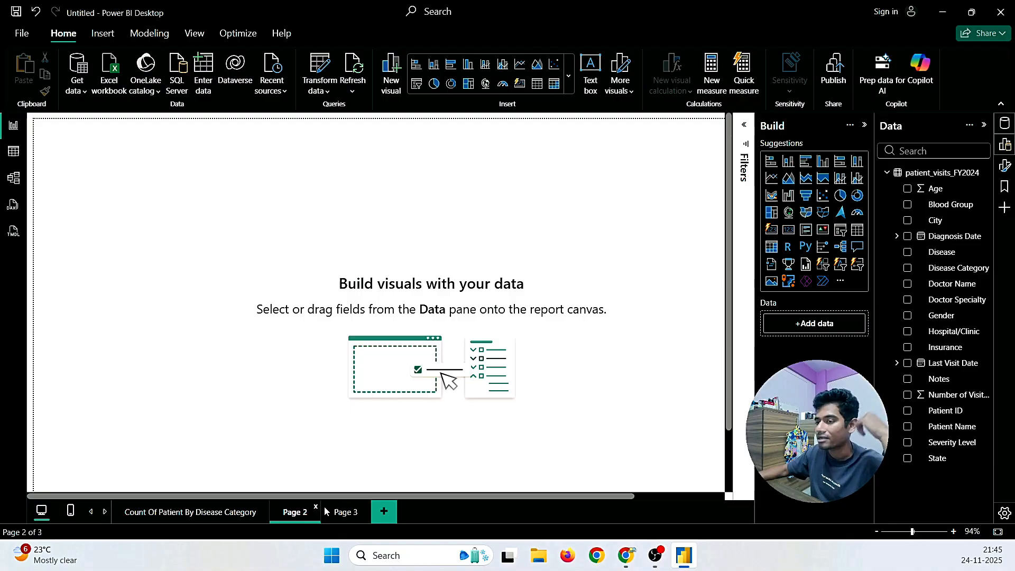
Step: Read item 2 of the email, highlighting 'has their coverage confirmed' and 'not established'
mouse_move(626, 555)
click(645, 510)
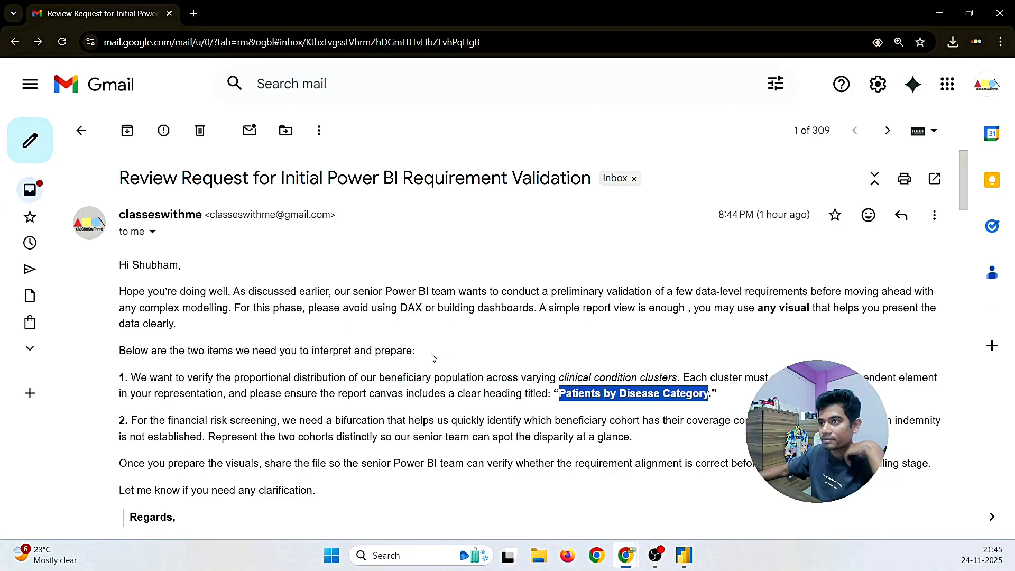
scroll(370, 370, down, 2)
click(338, 366)
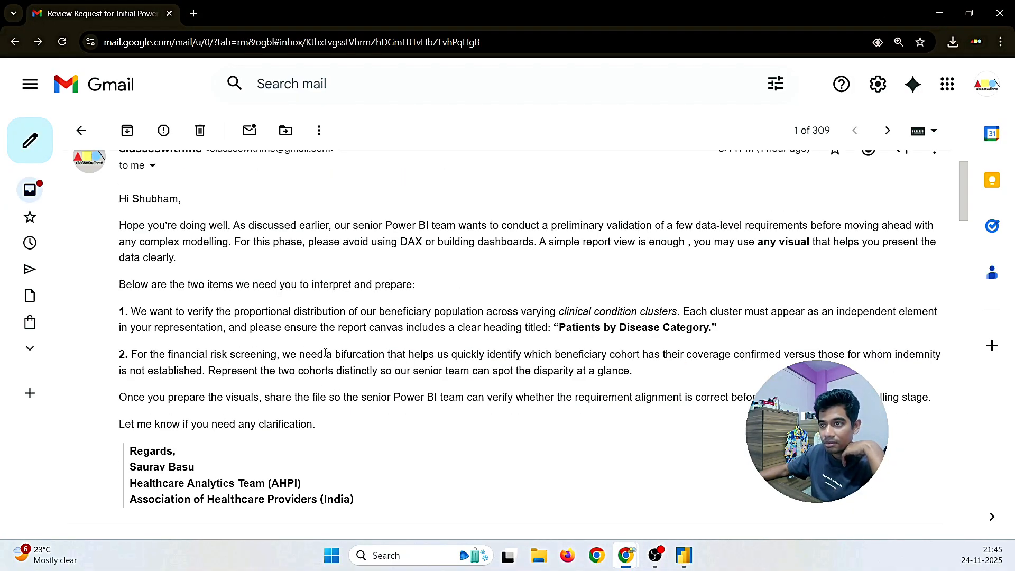
drag(325, 354, 634, 372)
click(491, 369)
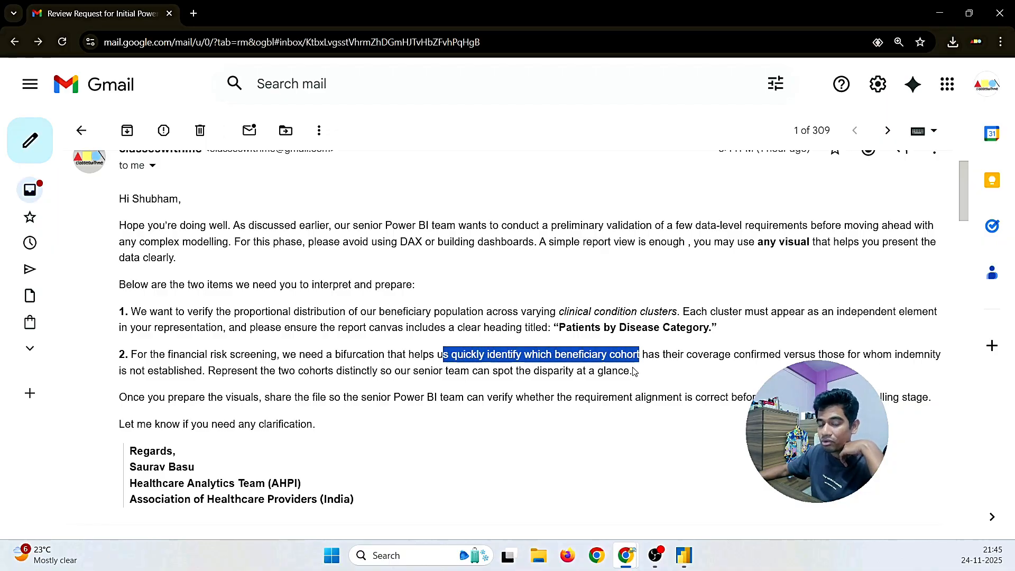
click(671, 353)
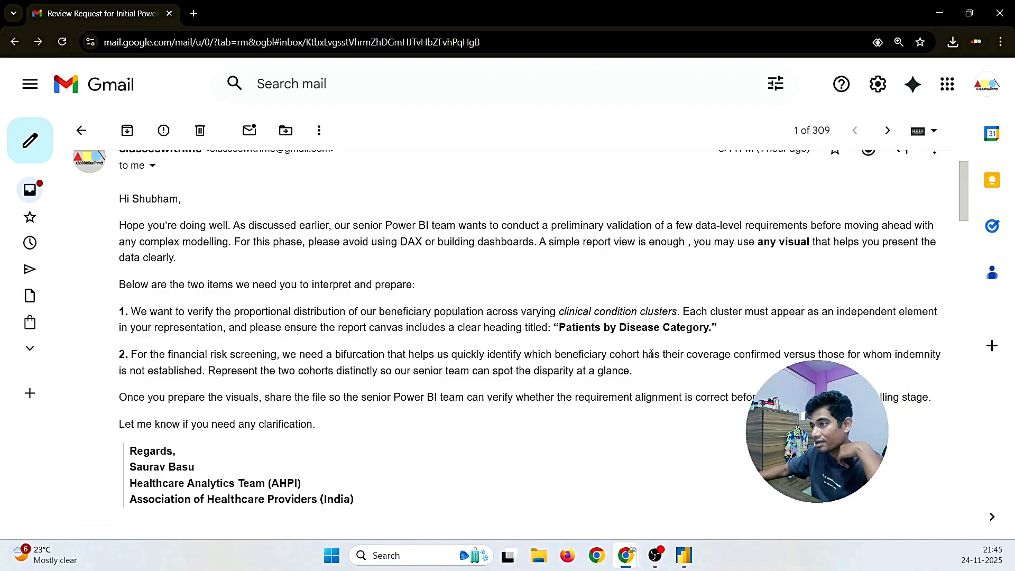
drag(644, 355, 782, 364)
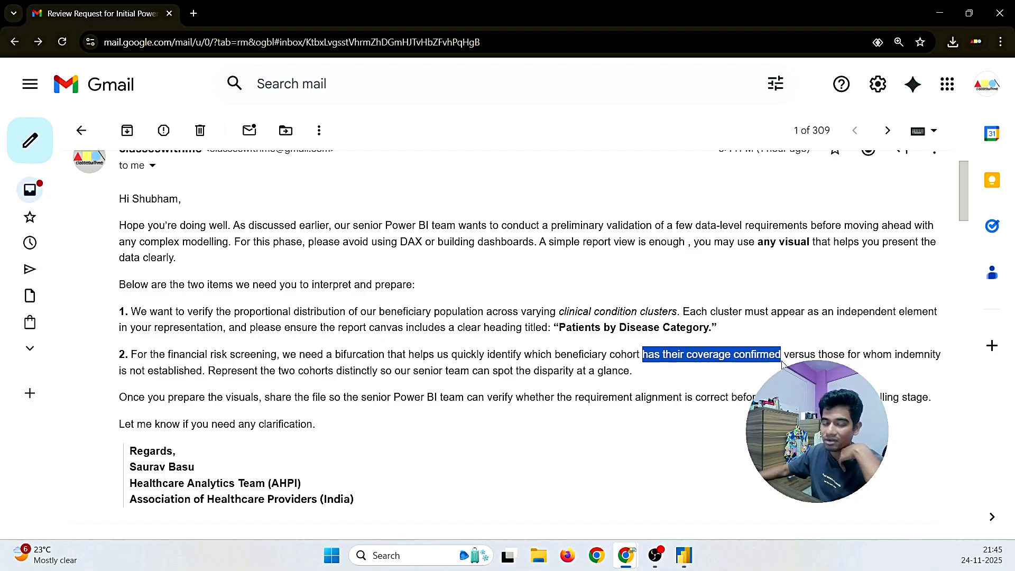
click(741, 392)
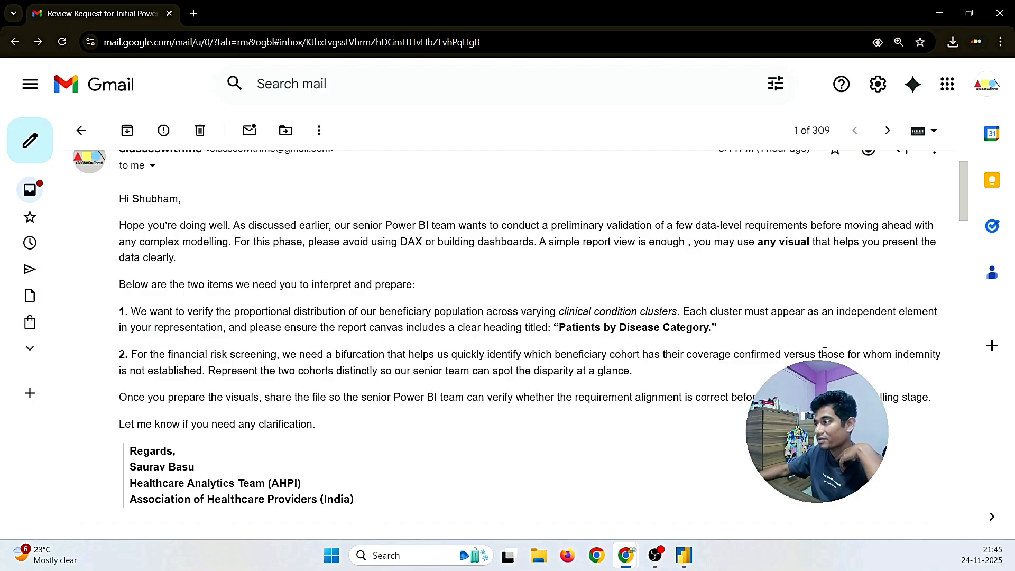
drag(207, 373, 137, 372)
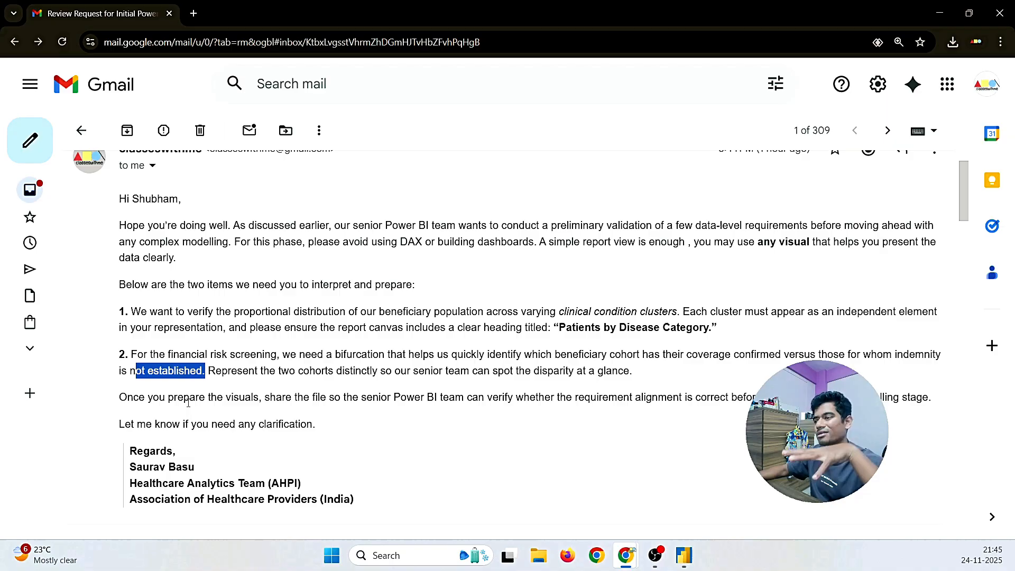
click(570, 415)
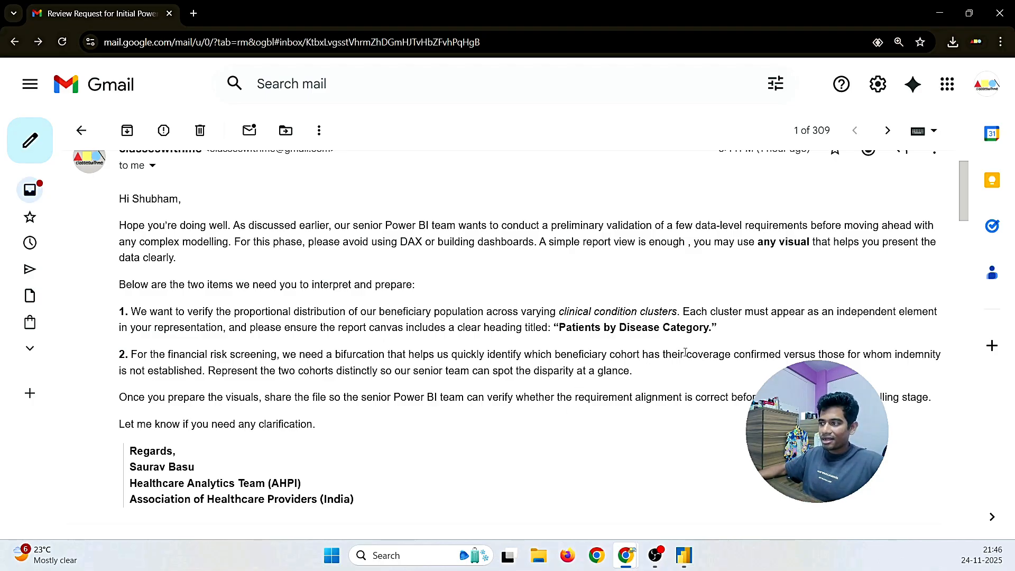
Step: Reread item 2's coverage and 'versus' wording, then return to Power BI Desktop
drag(685, 353, 775, 355)
click(739, 381)
drag(685, 354, 787, 371)
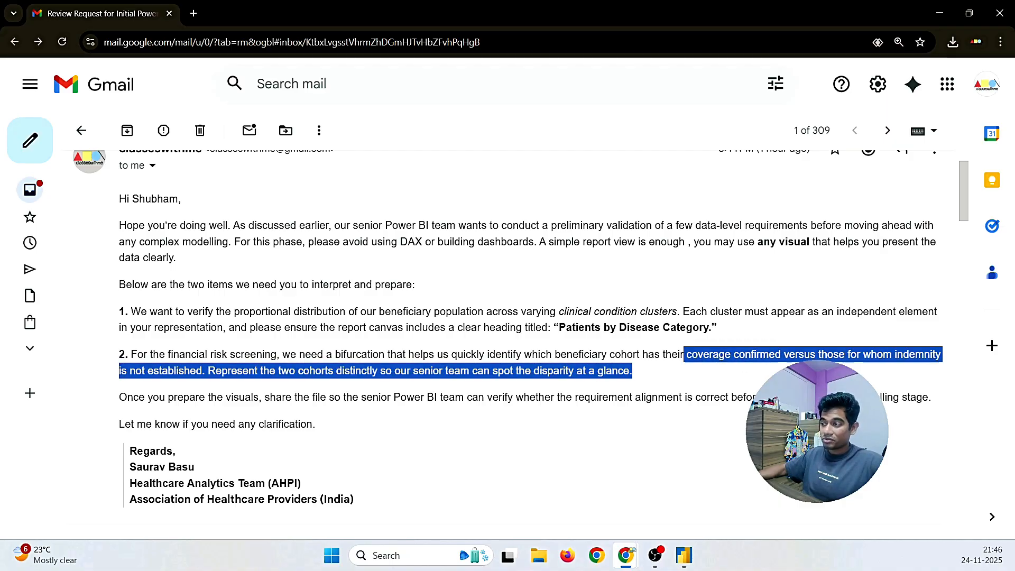
click(787, 374)
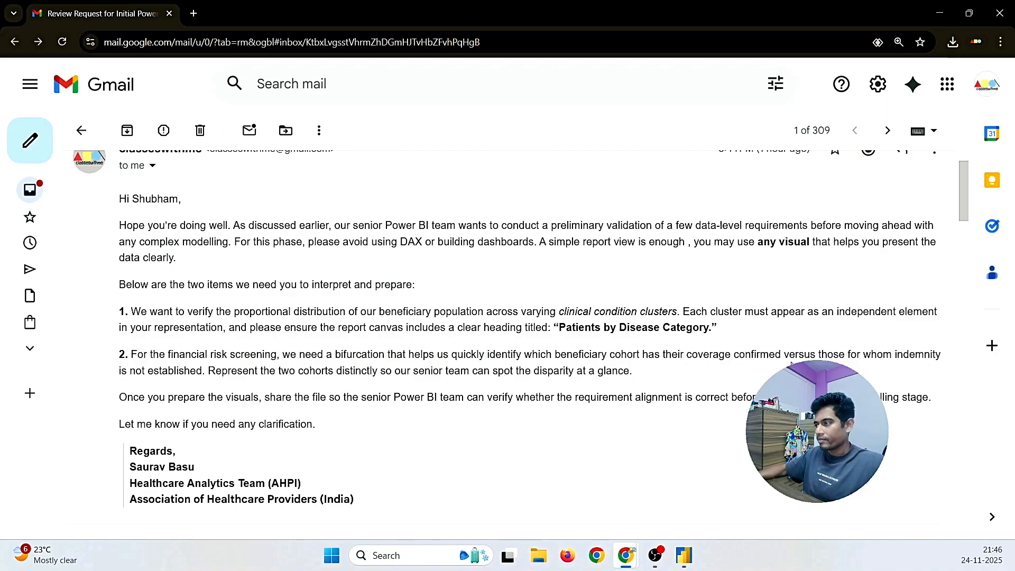
drag(863, 354, 938, 365)
click(867, 388)
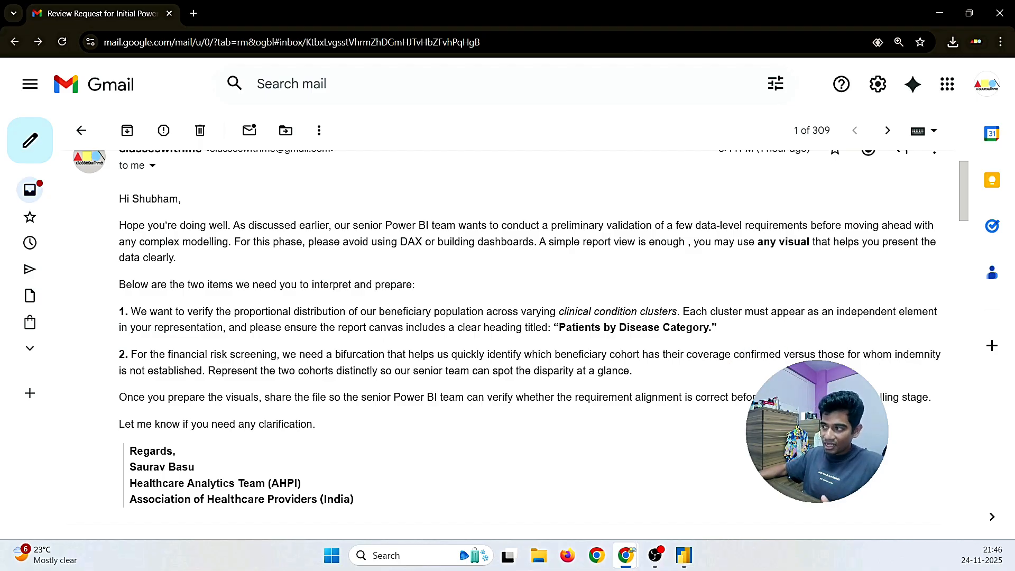
double_click(748, 353)
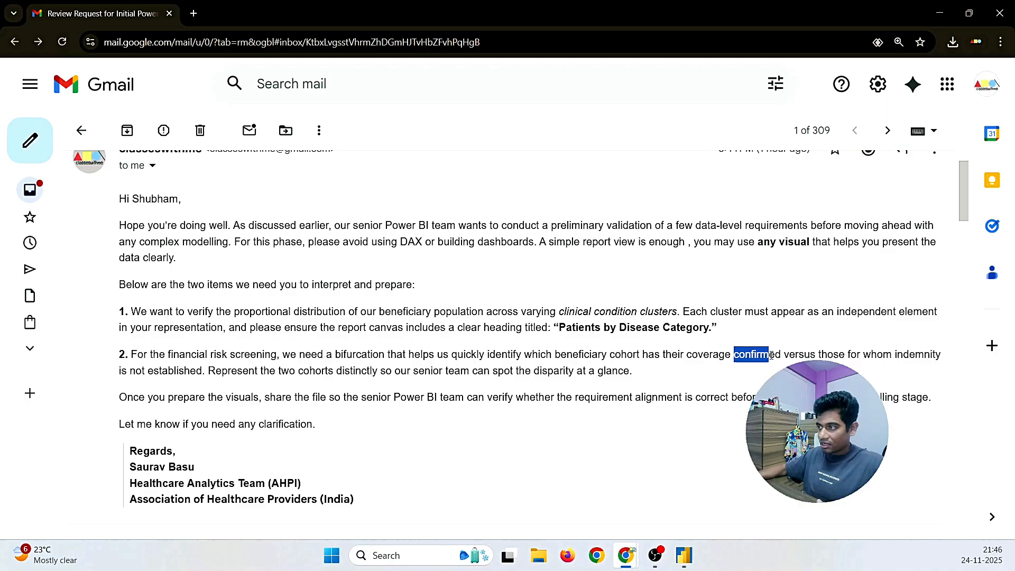
click(748, 353)
drag(784, 354, 816, 356)
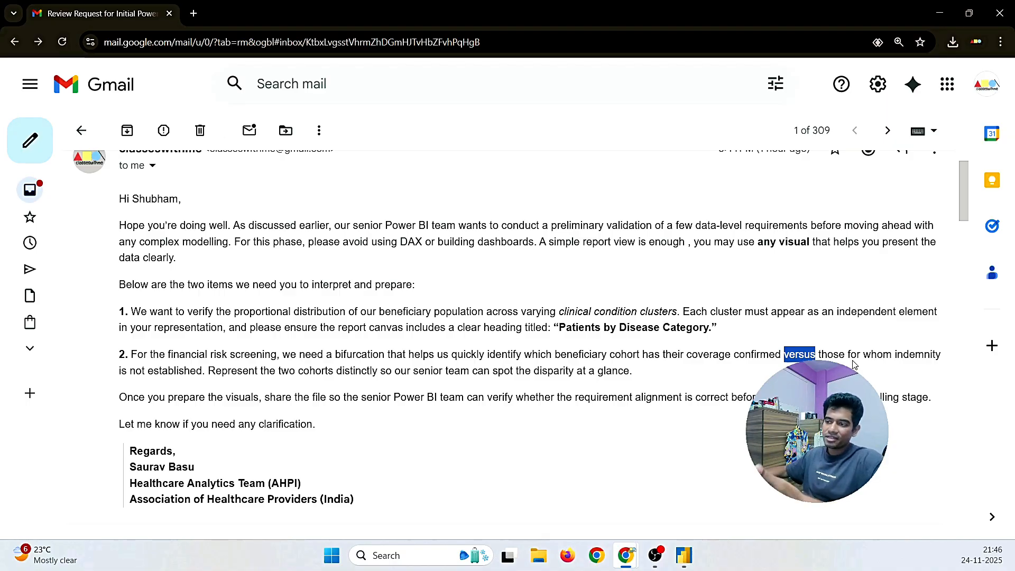
click(685, 555)
Step: Rename the Page 2 tab to 'Insurance Yes Or No'
right_click(294, 513)
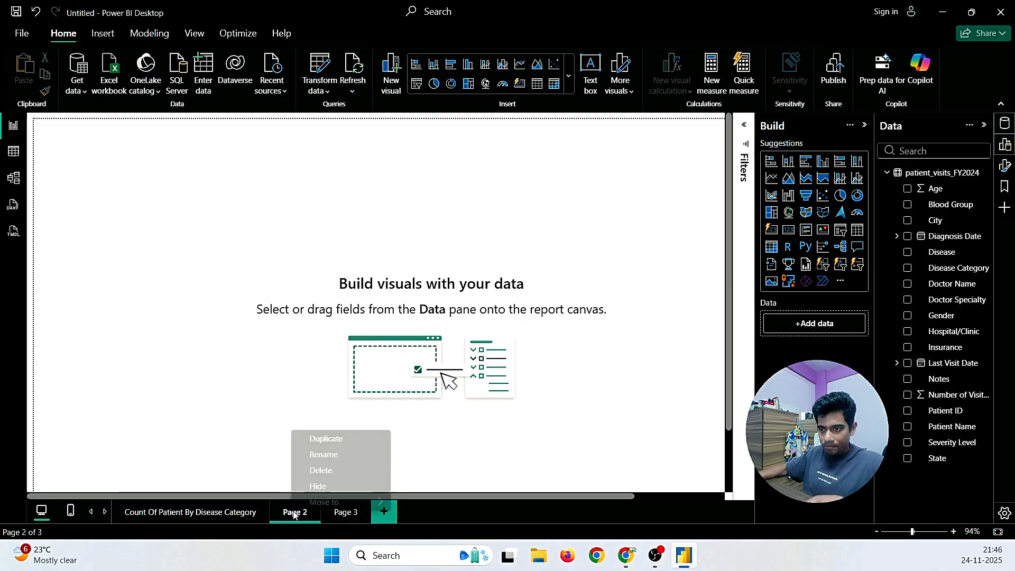
click(308, 455)
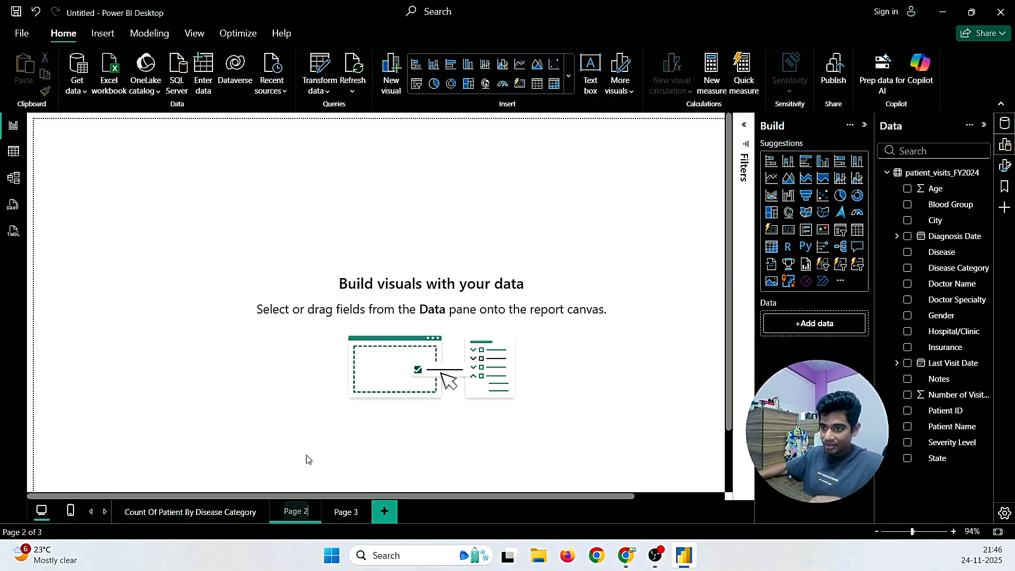
key(BackSpace)
key(BackSpace)
key(BackSpace)
key(BackSpace)
key(BackSpace)
key(BackSpace)
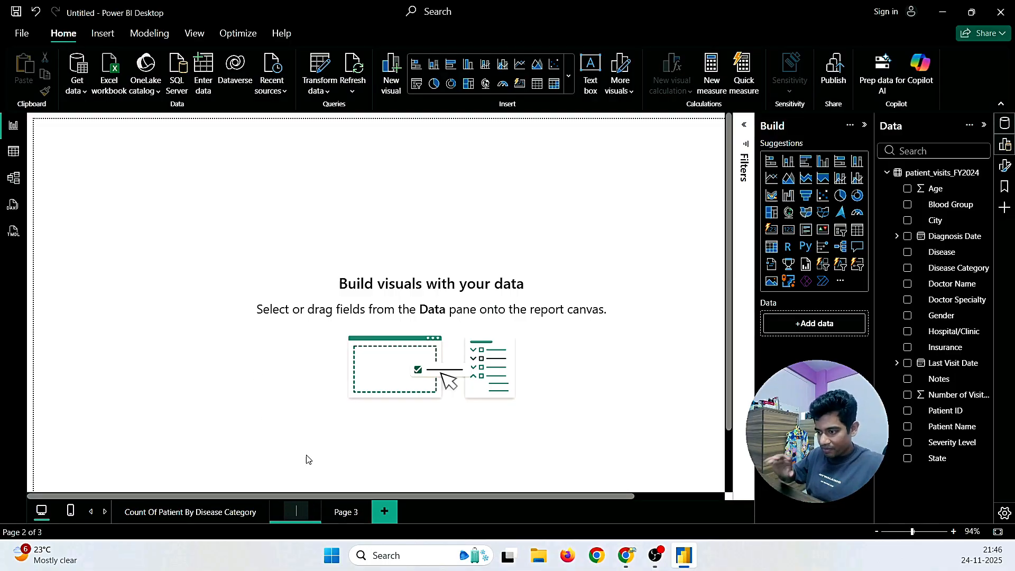
text(Insura)
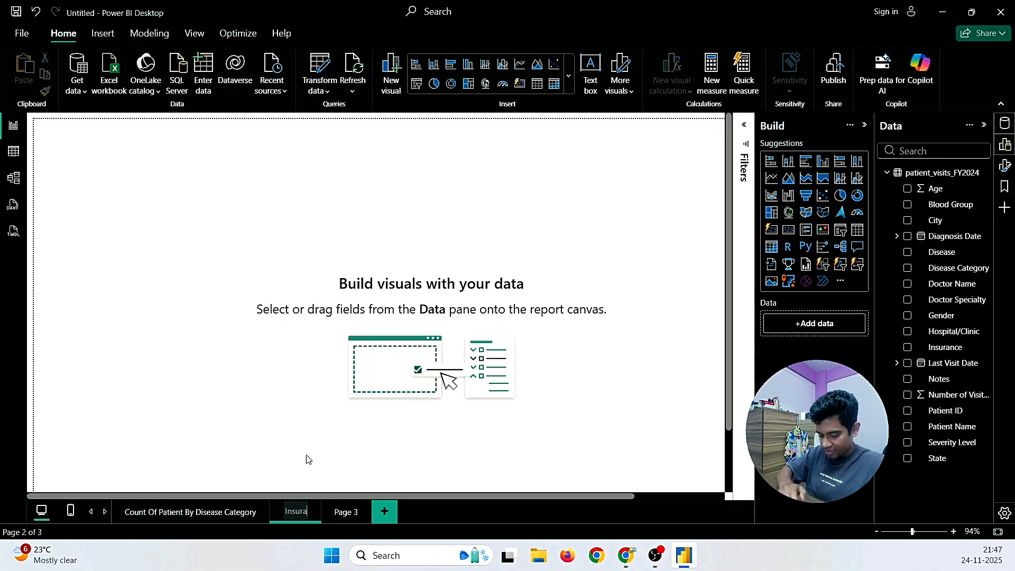
text(nc)
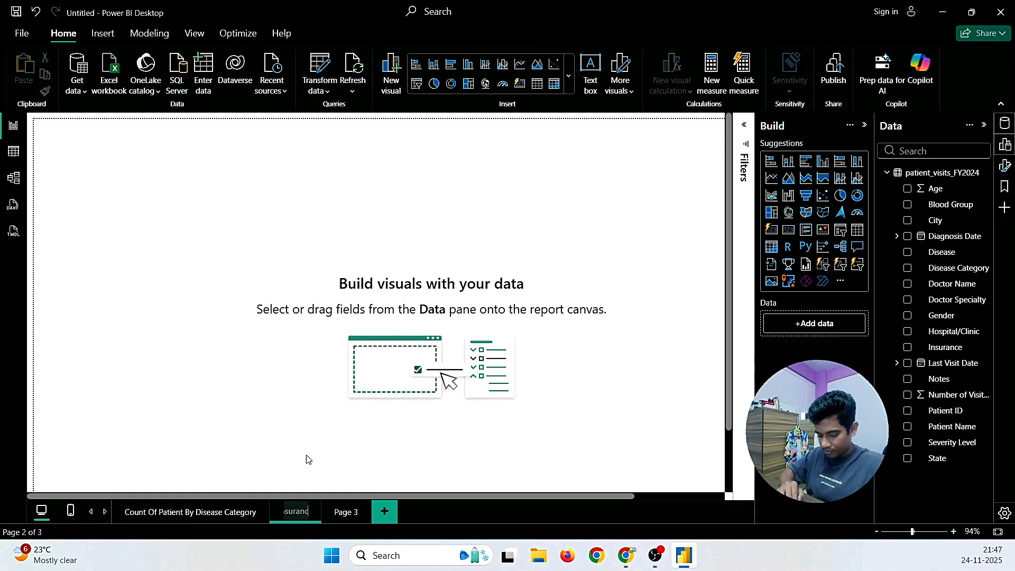
text(e Yes Or No)
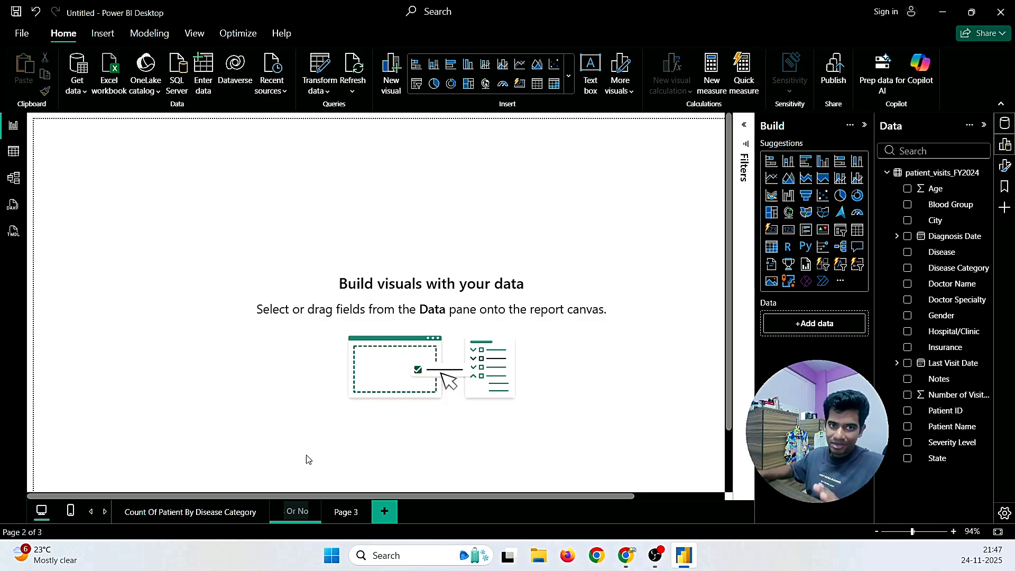
click(269, 363)
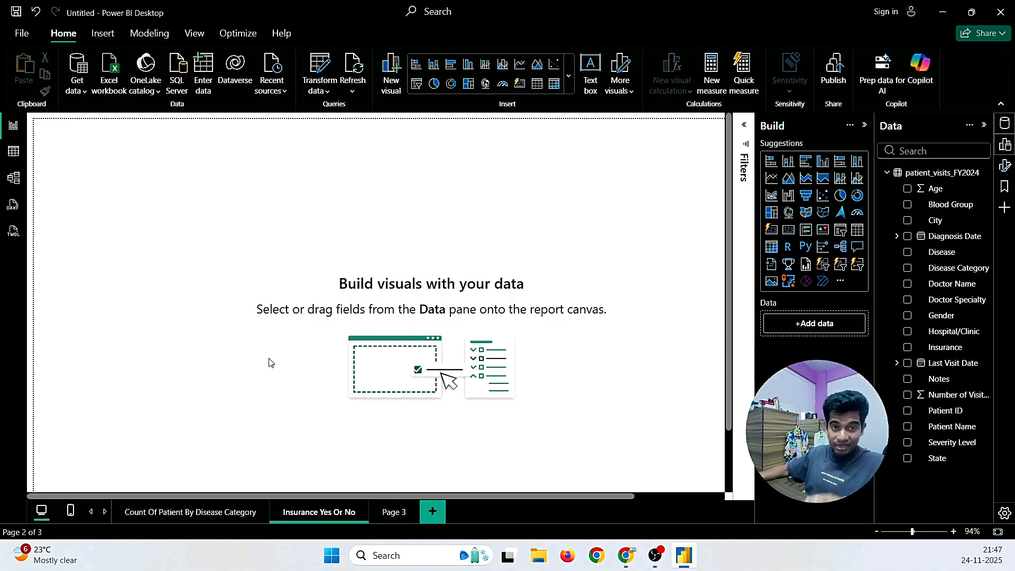
Step: Add a pie chart, enlarge it near the page centre, and use Insurance as its legend
click(840, 197)
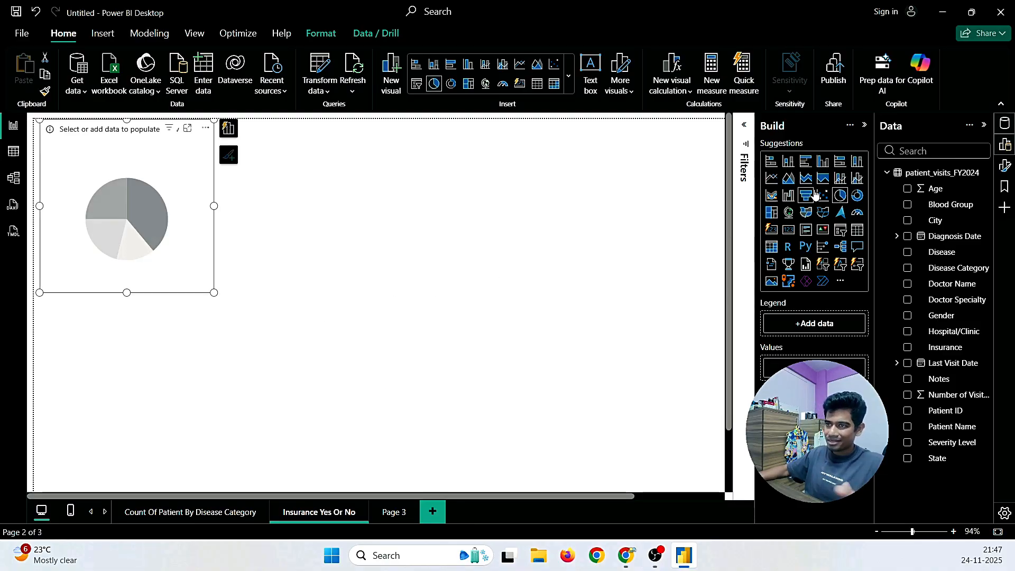
drag(170, 187, 410, 270)
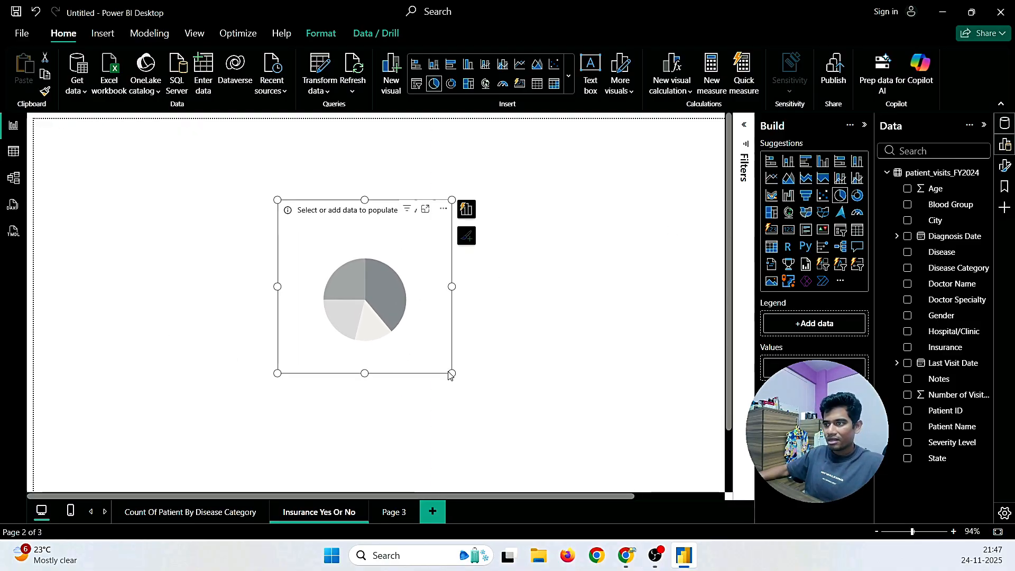
drag(449, 372, 601, 447)
drag(492, 327, 471, 307)
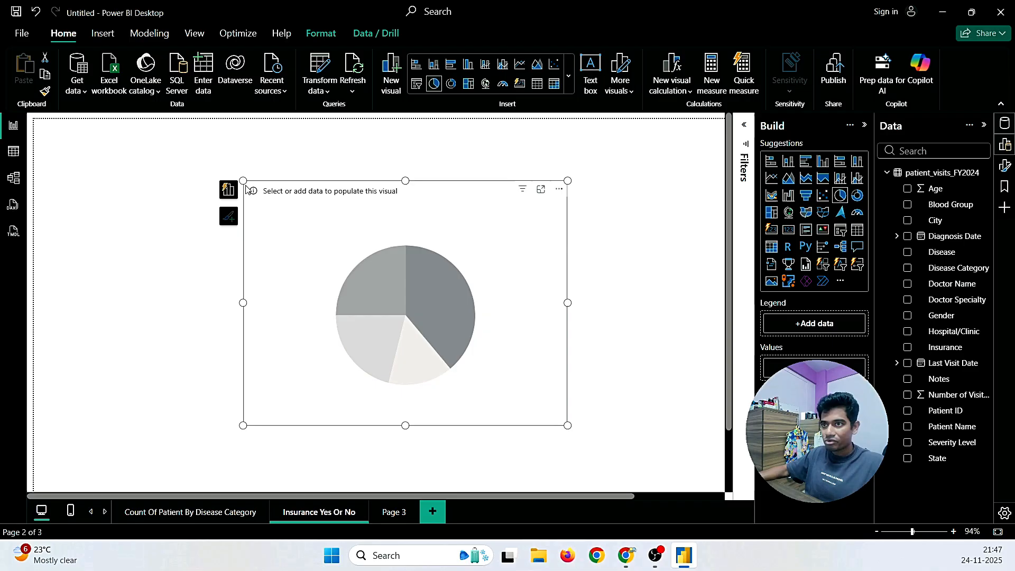
click(228, 191)
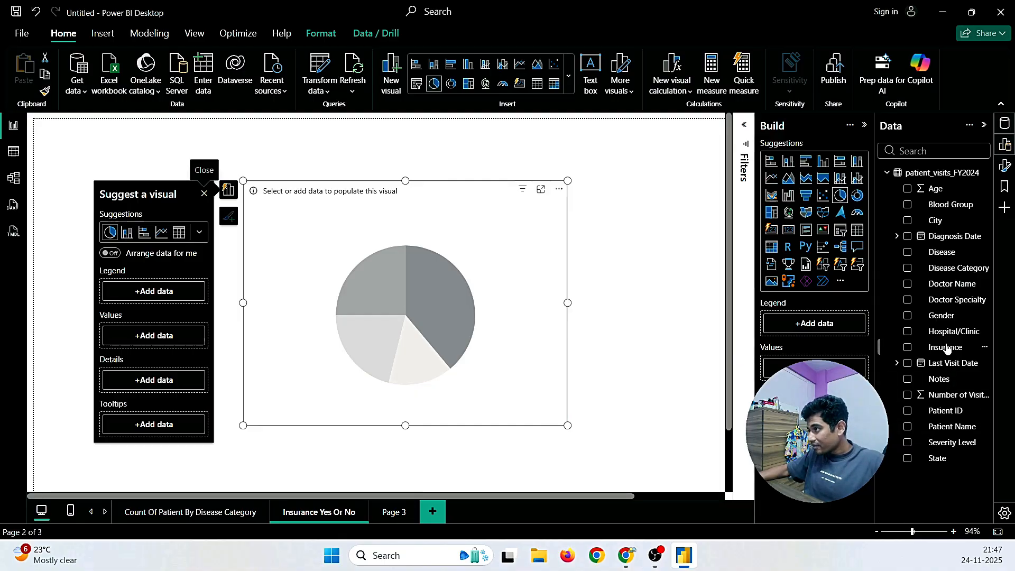
drag(945, 348, 176, 292)
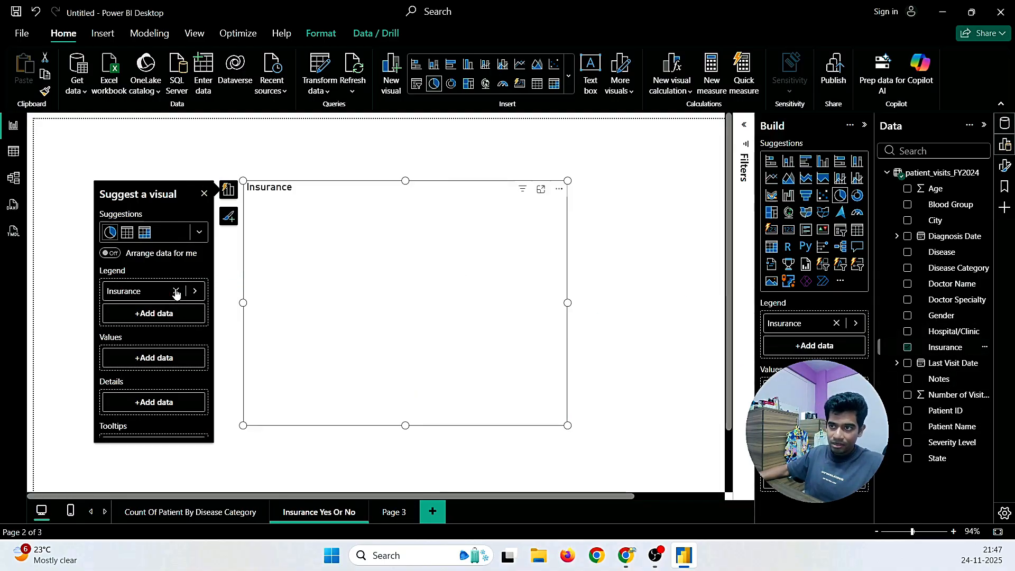
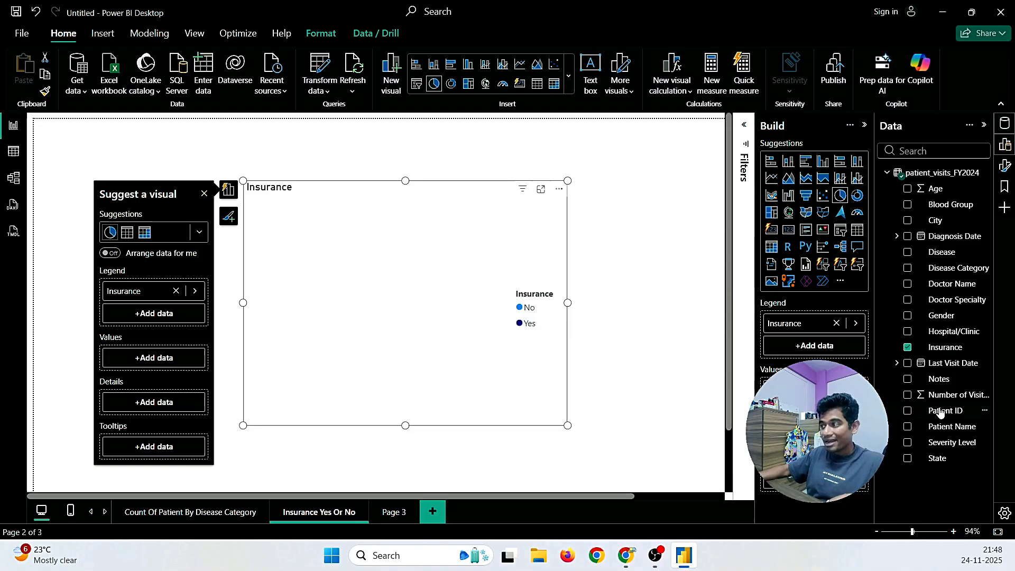
Step: Use a count of Patient ID as the Insurance pie chart's values, giving Yes 628 and No 372
drag(942, 411, 164, 365)
scroll(156, 371, down, 2)
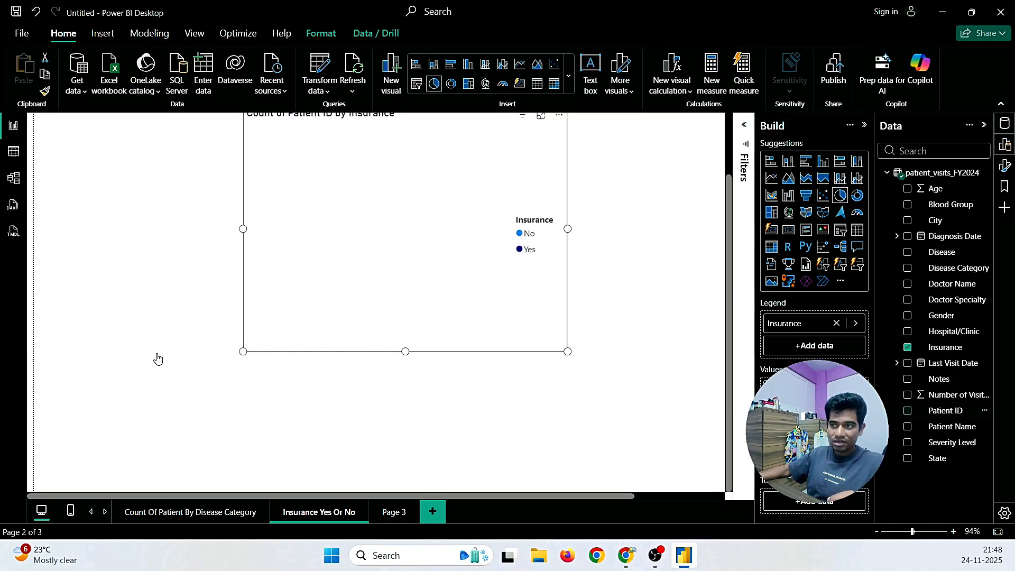
scroll(304, 408, up, 2)
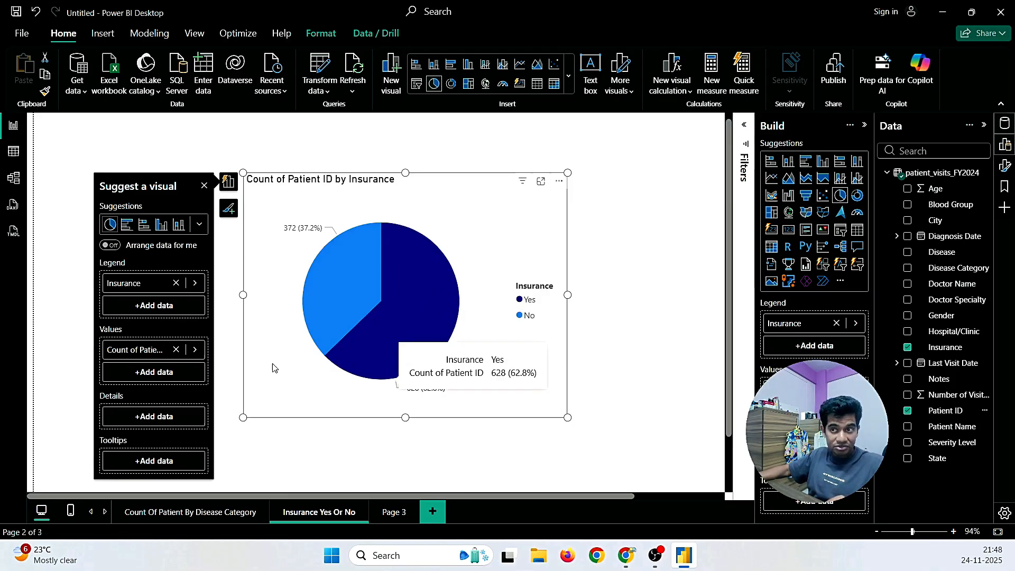
mouse_move(316, 294)
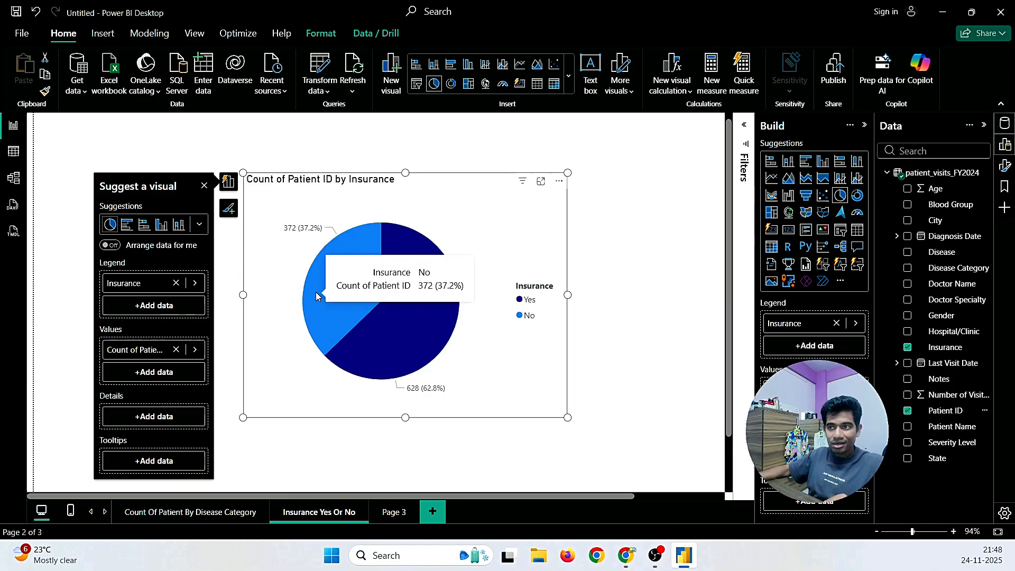
click(196, 350)
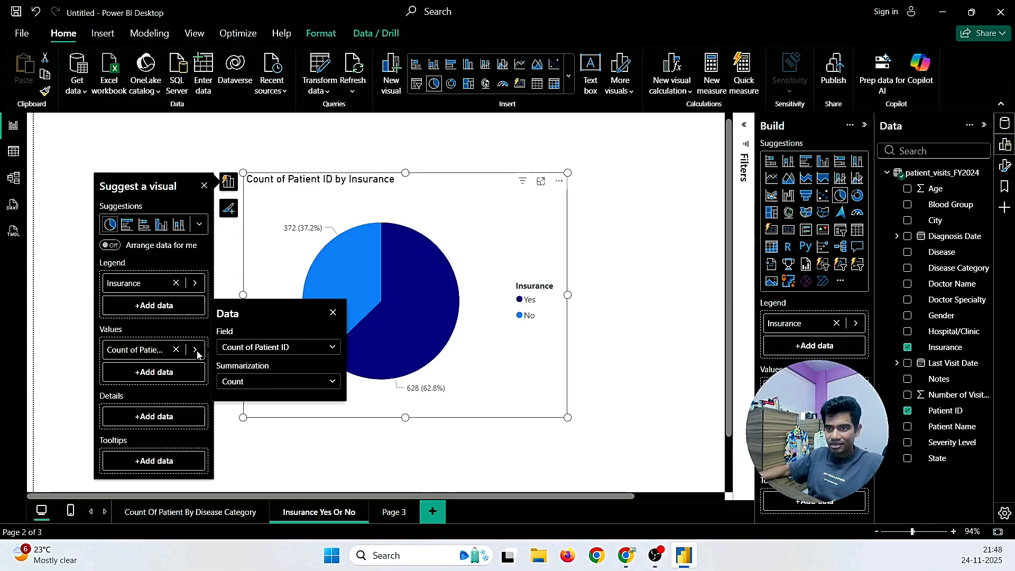
click(247, 382)
click(248, 400)
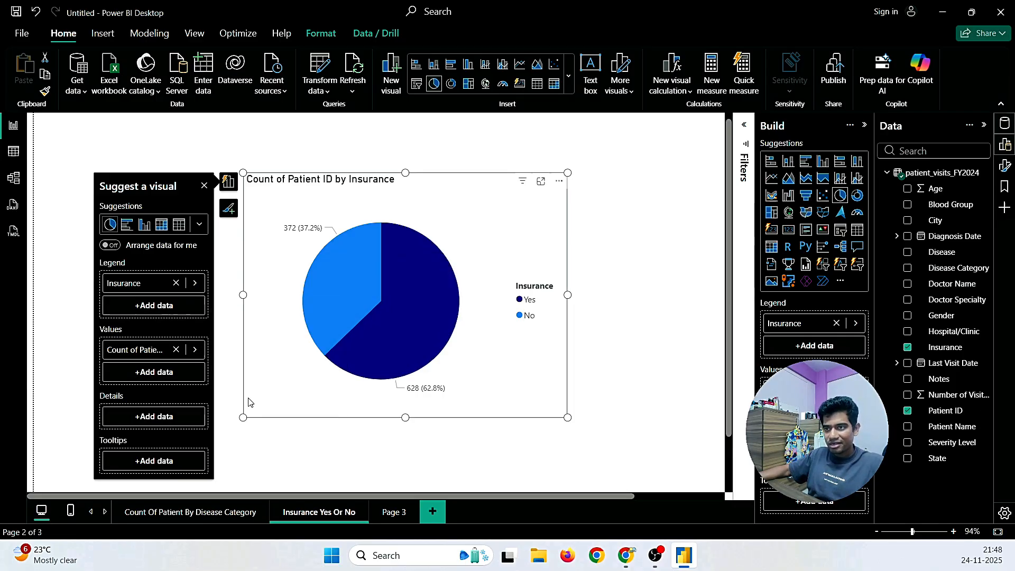
click(643, 320)
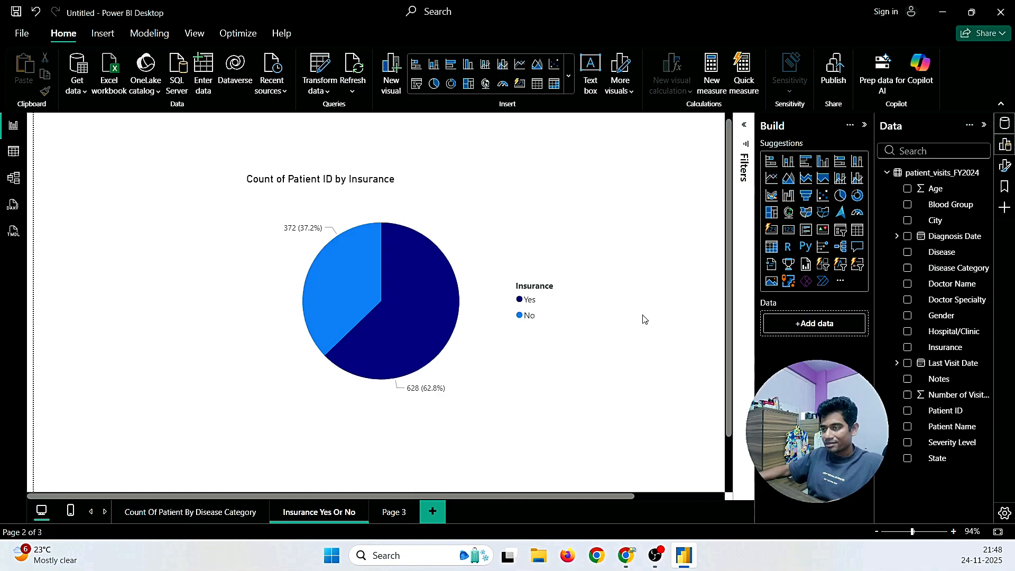
click(522, 248)
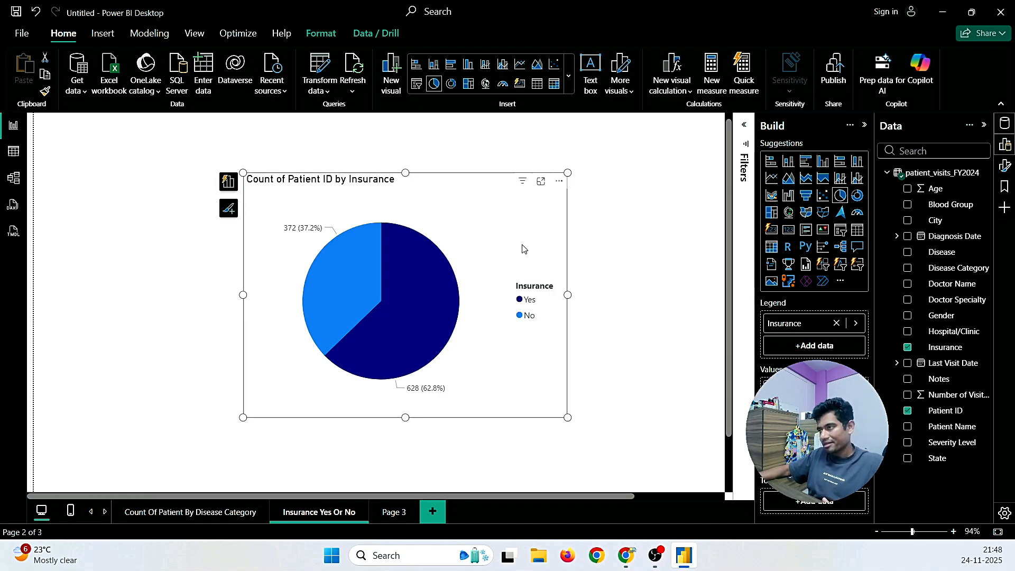
double_click(433, 191)
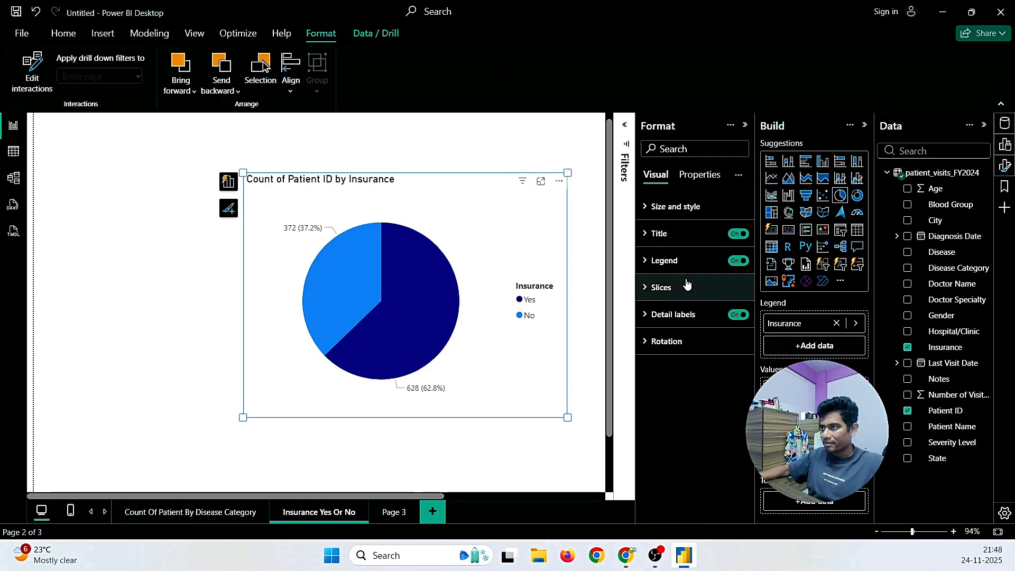
click(697, 175)
click(657, 181)
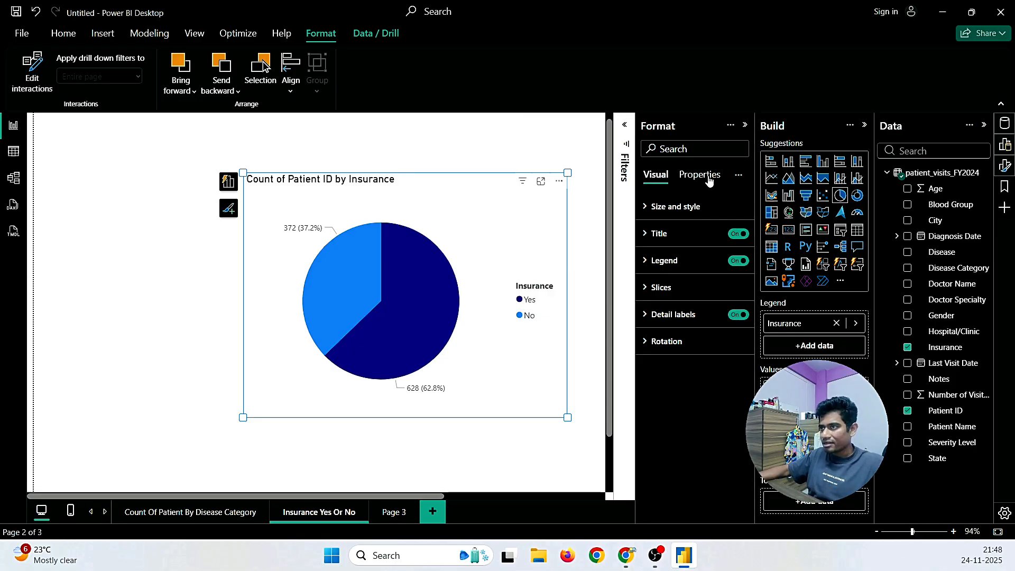
click(559, 181)
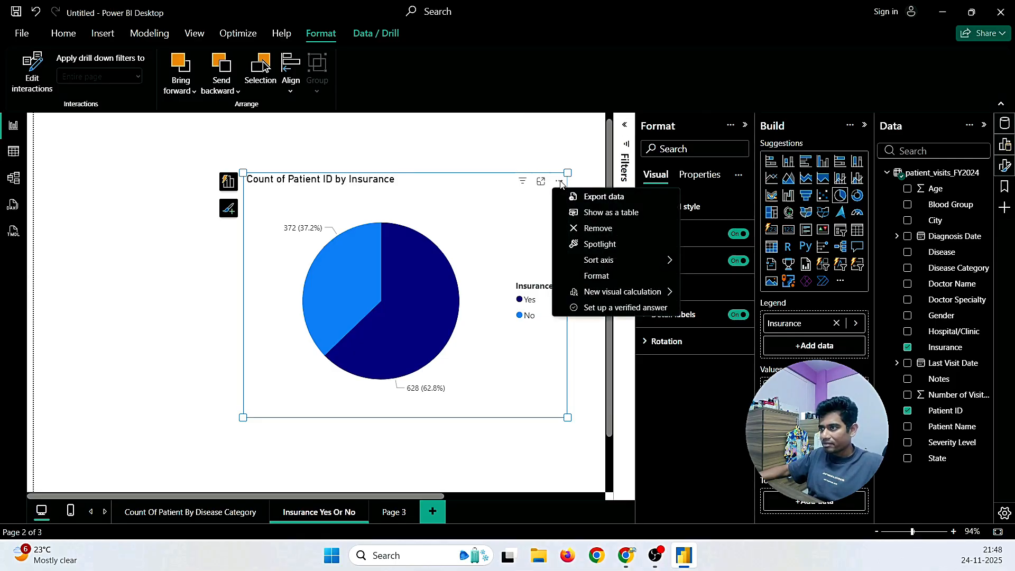
click(590, 273)
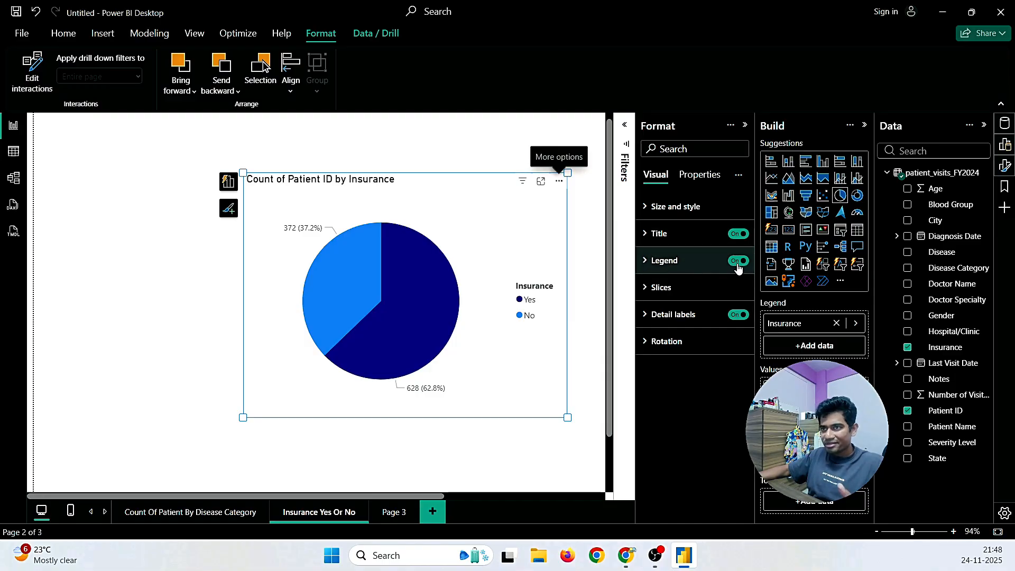
click(647, 207)
scroll(687, 328, down, 3)
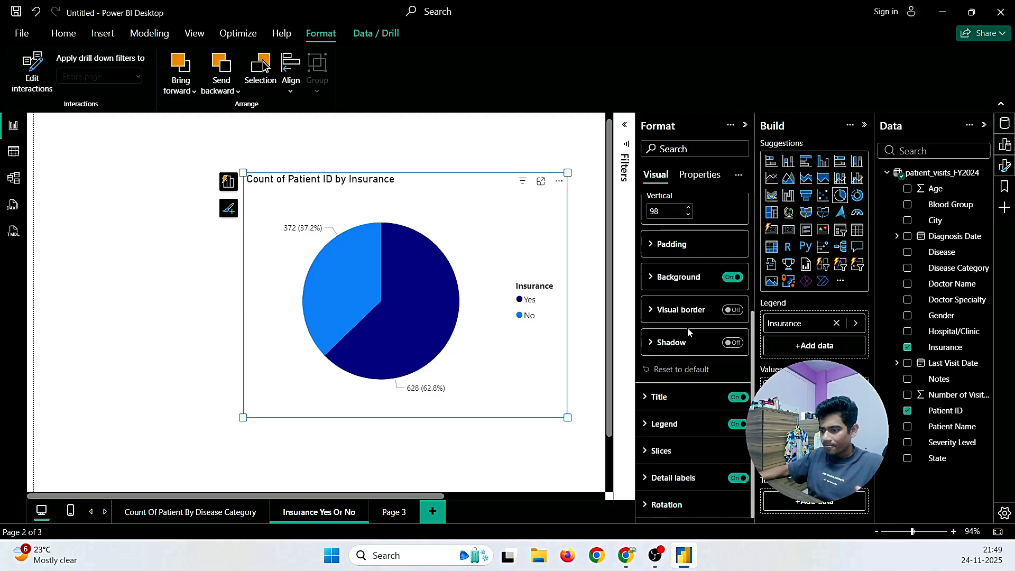
click(650, 397)
scroll(650, 402, down, 3)
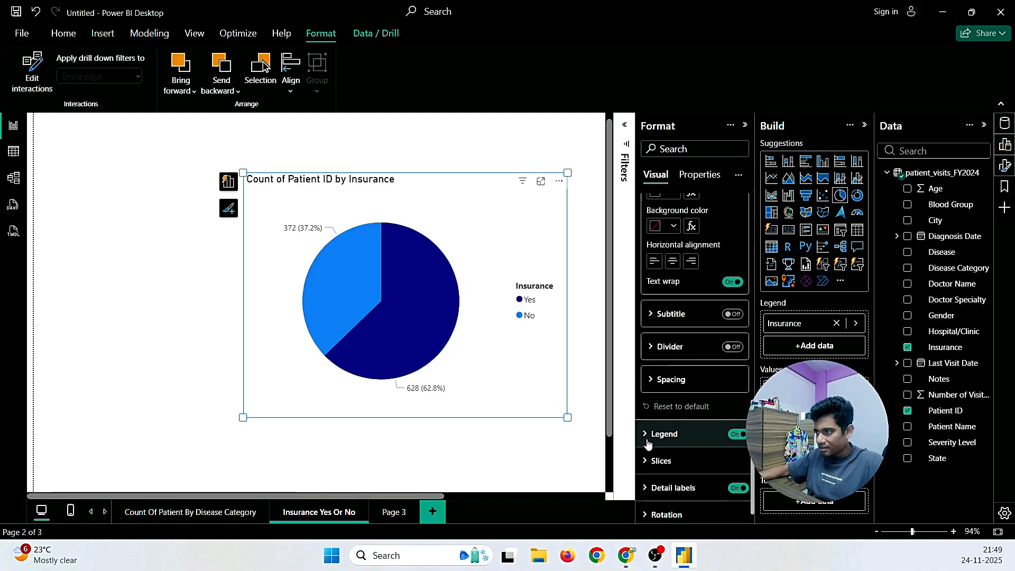
click(646, 461)
scroll(648, 460, down, 3)
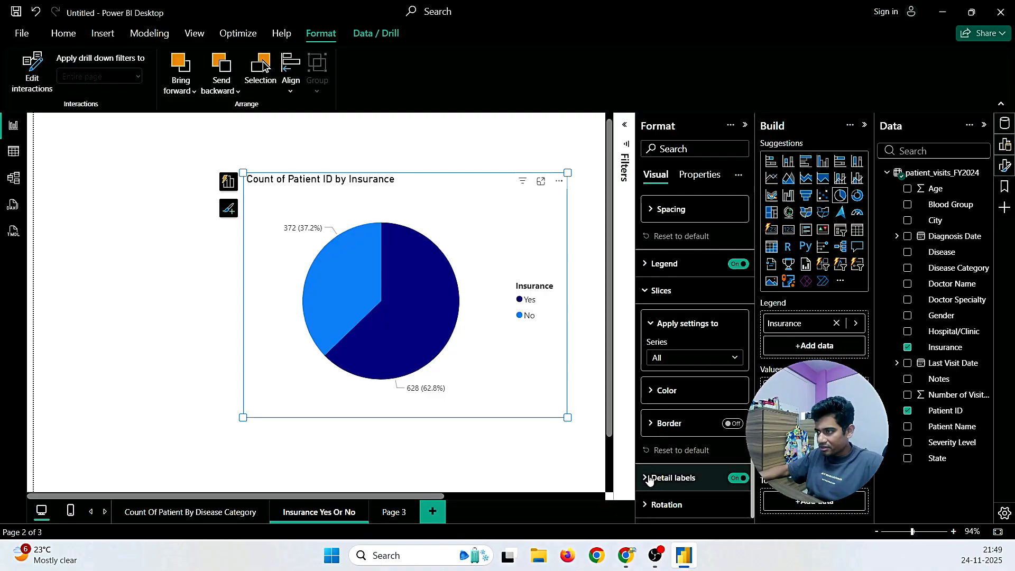
scroll(659, 446, down, 3)
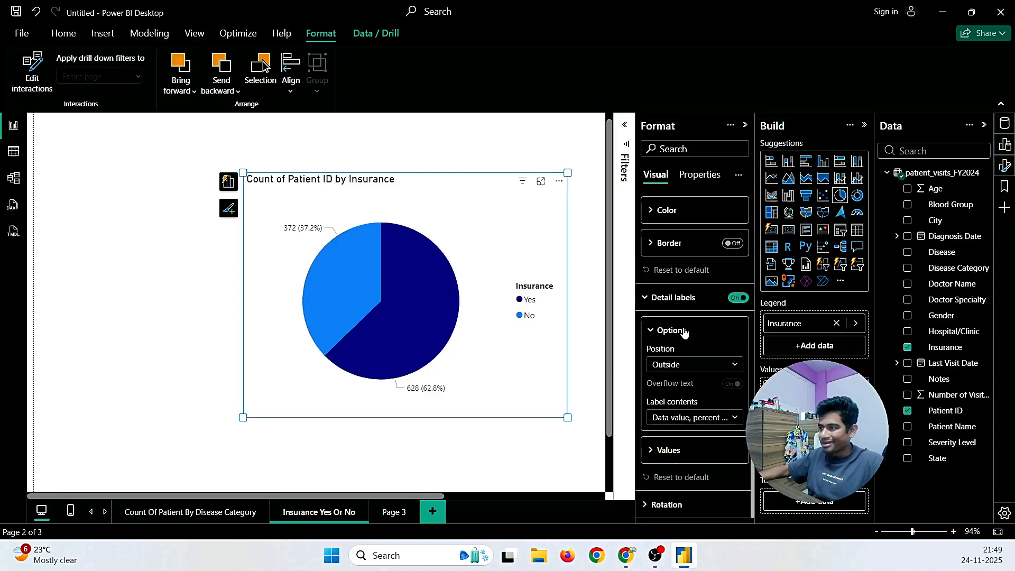
click(736, 299)
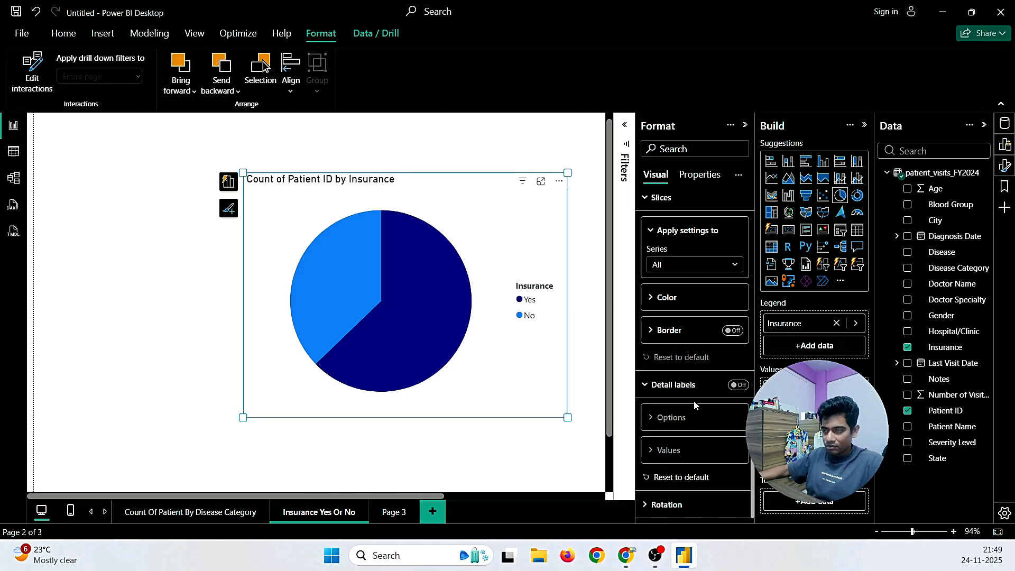
click(738, 386)
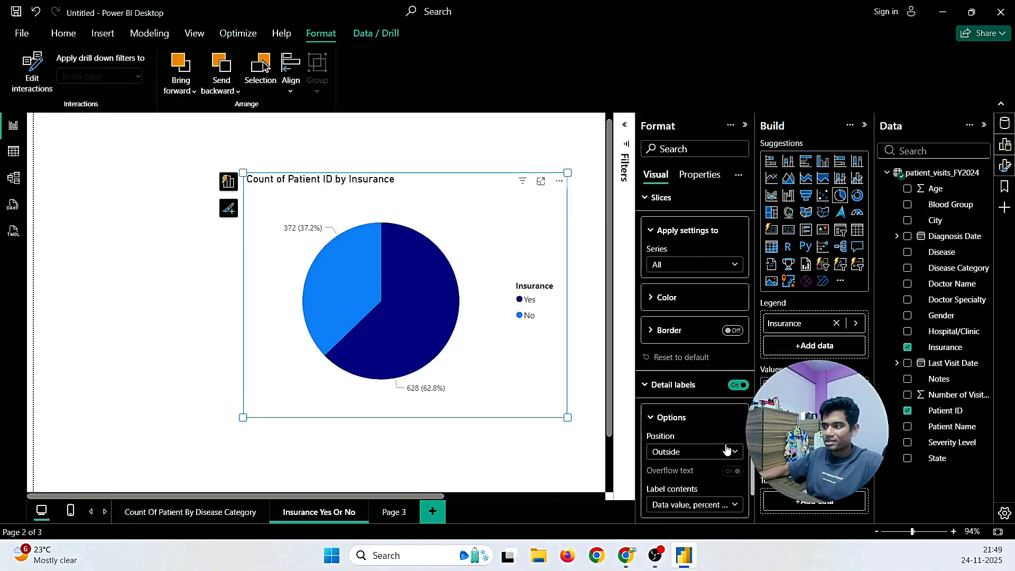
click(697, 454)
click(672, 482)
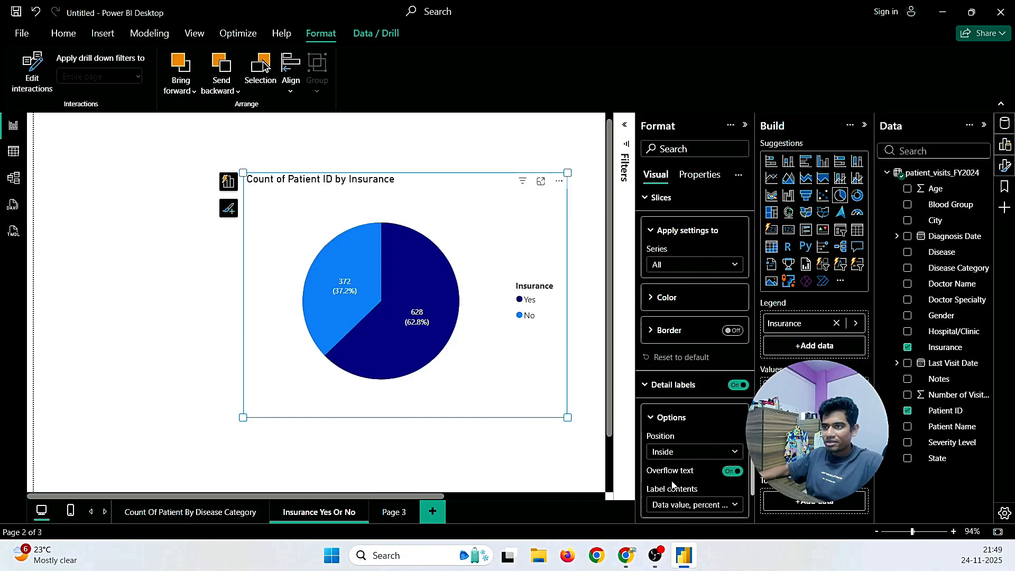
click(679, 457)
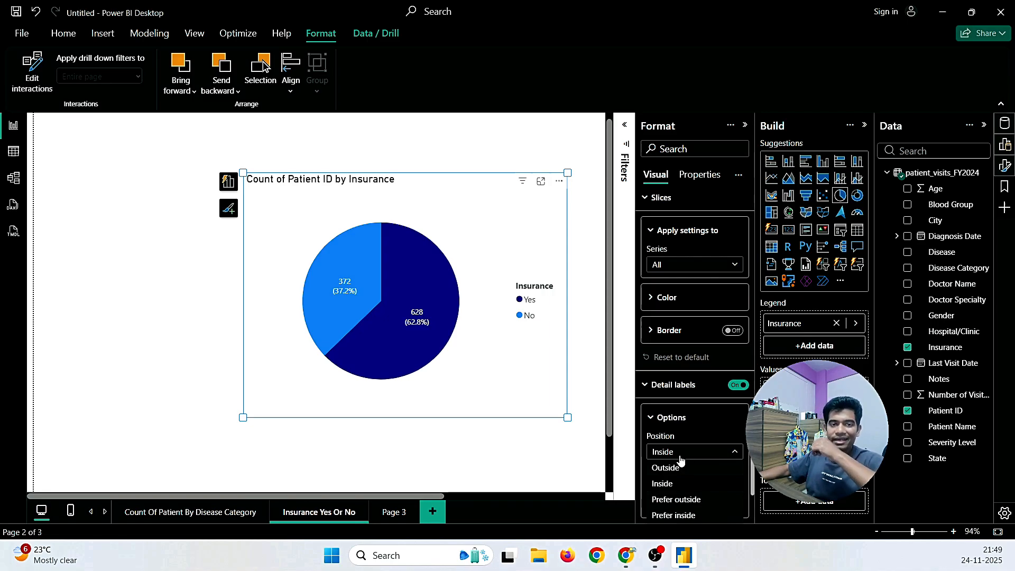
click(664, 469)
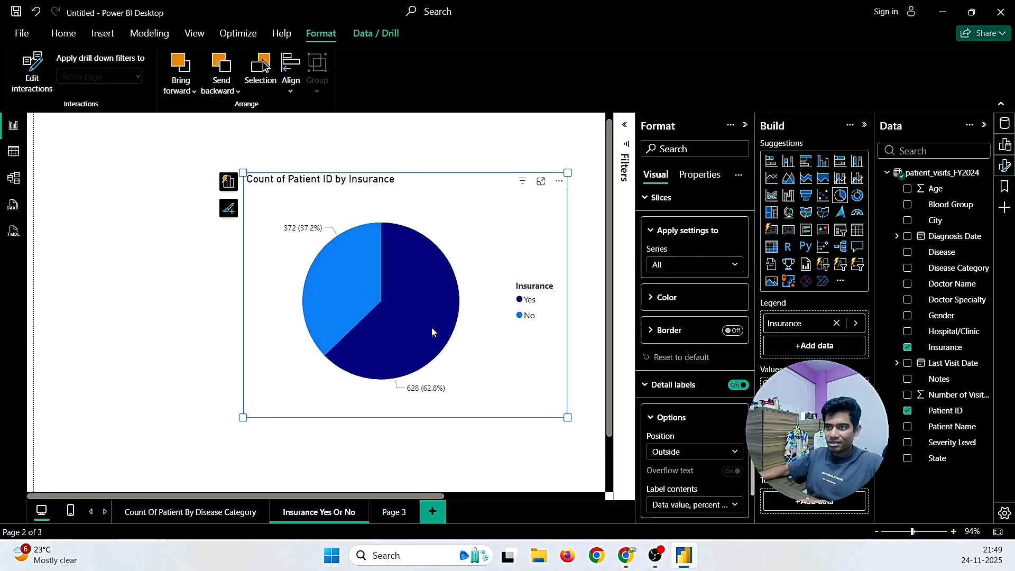
click(746, 127)
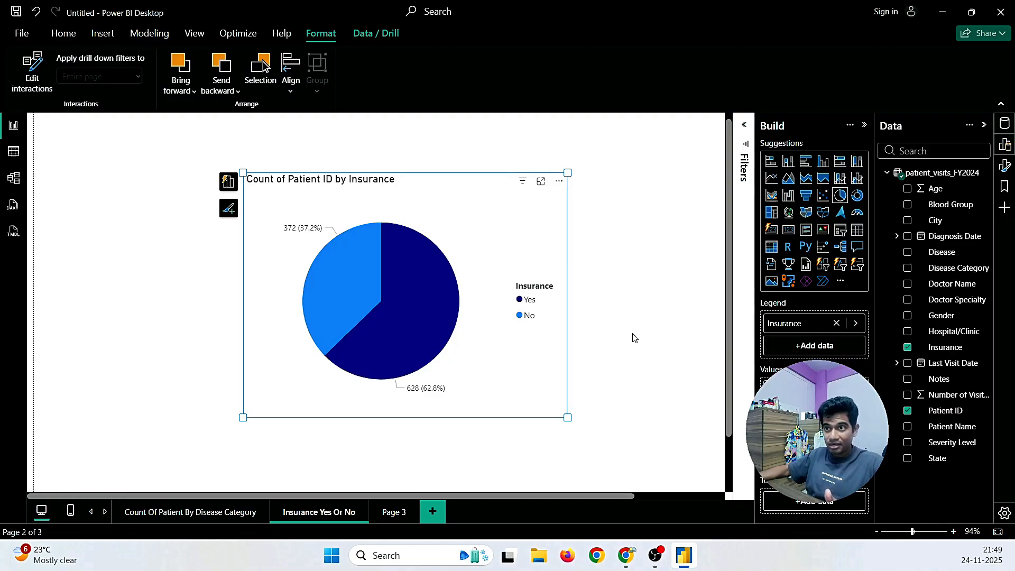
Step: Leave the file options and switch to the Count Of Patient By Disease Category page
click(26, 33)
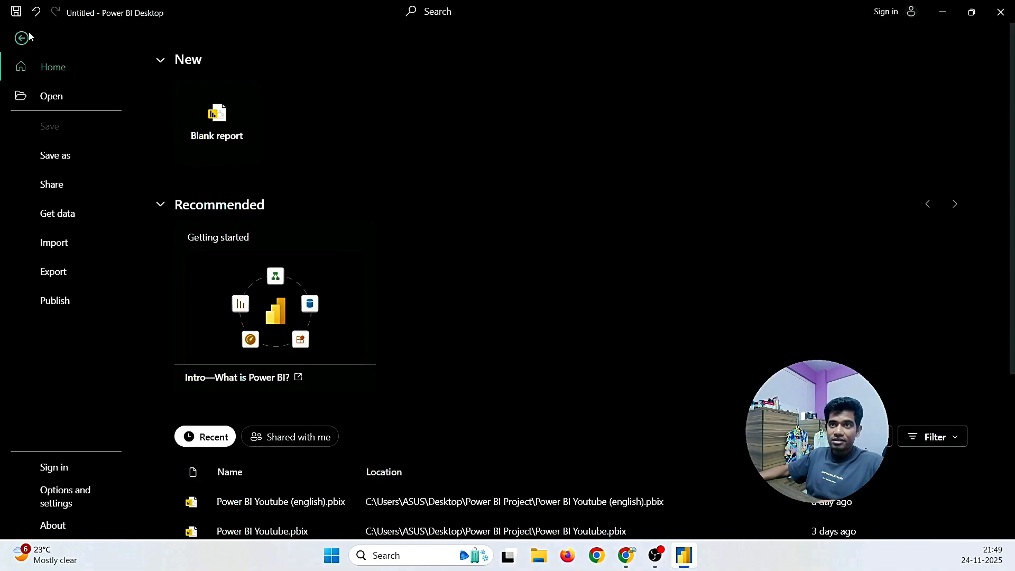
click(23, 39)
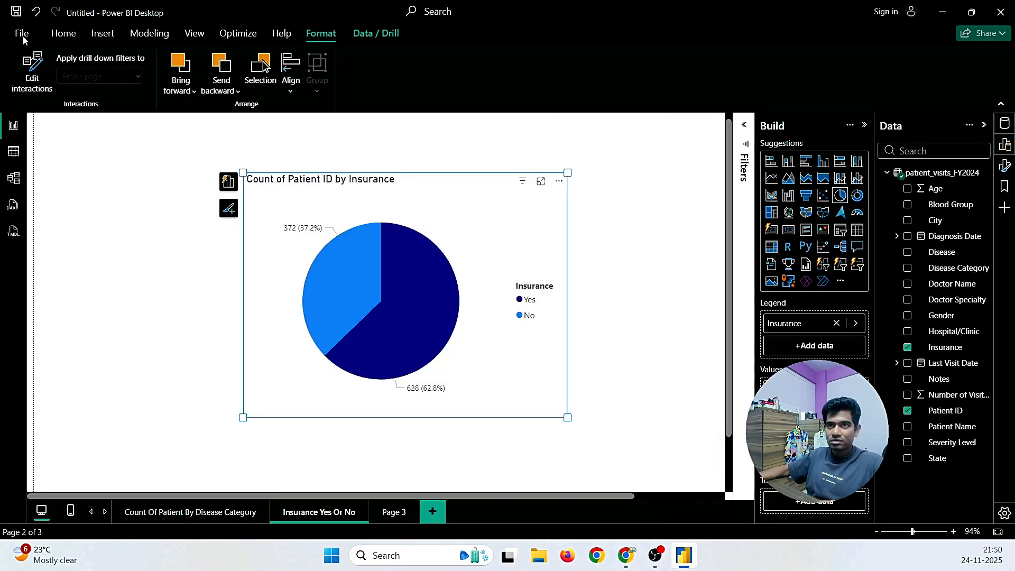
click(75, 216)
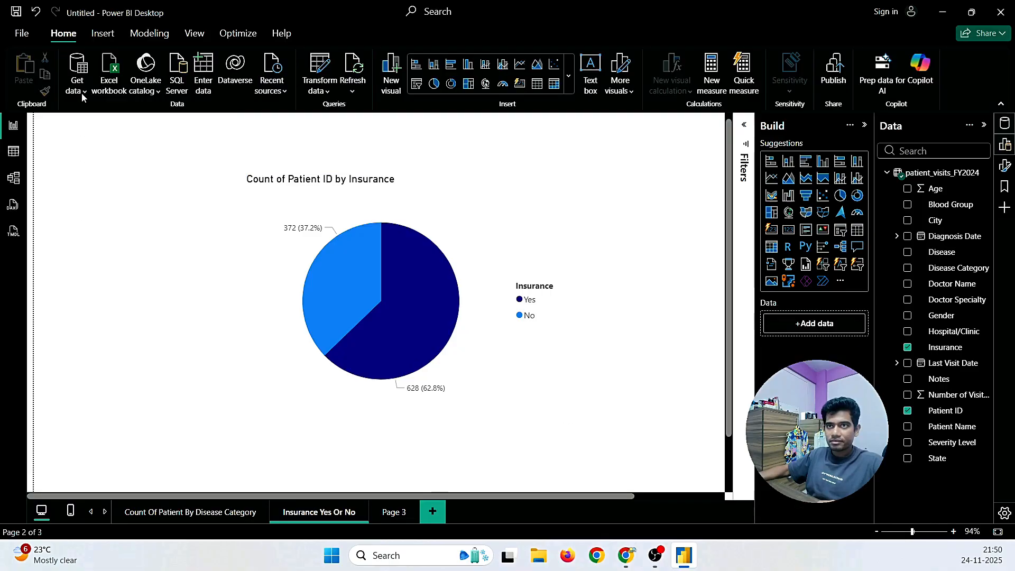
click(176, 513)
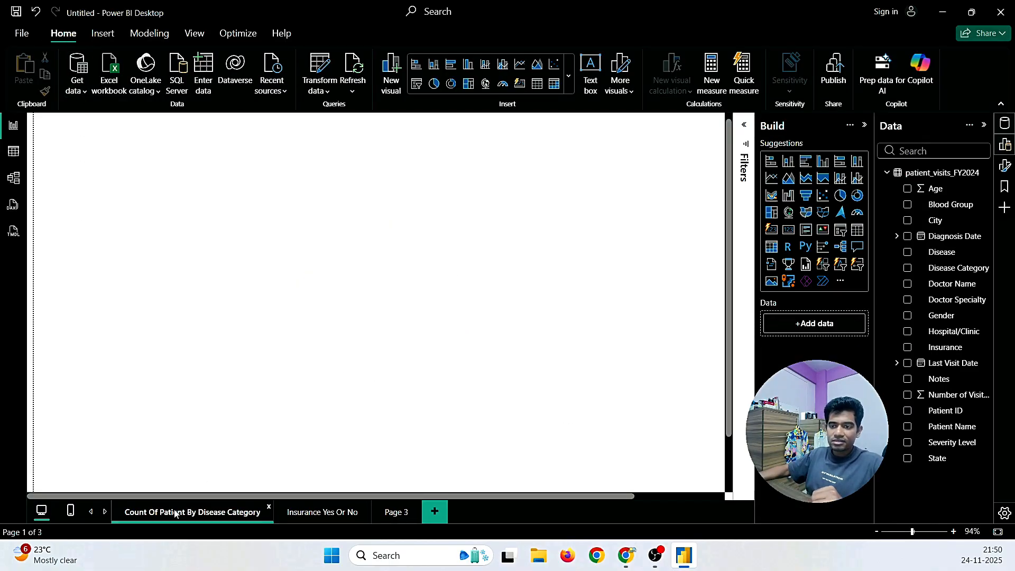
Step: Save the report as 'Power BI (dec project)' in the Power BI Project folder
click(16, 11)
text(Po)
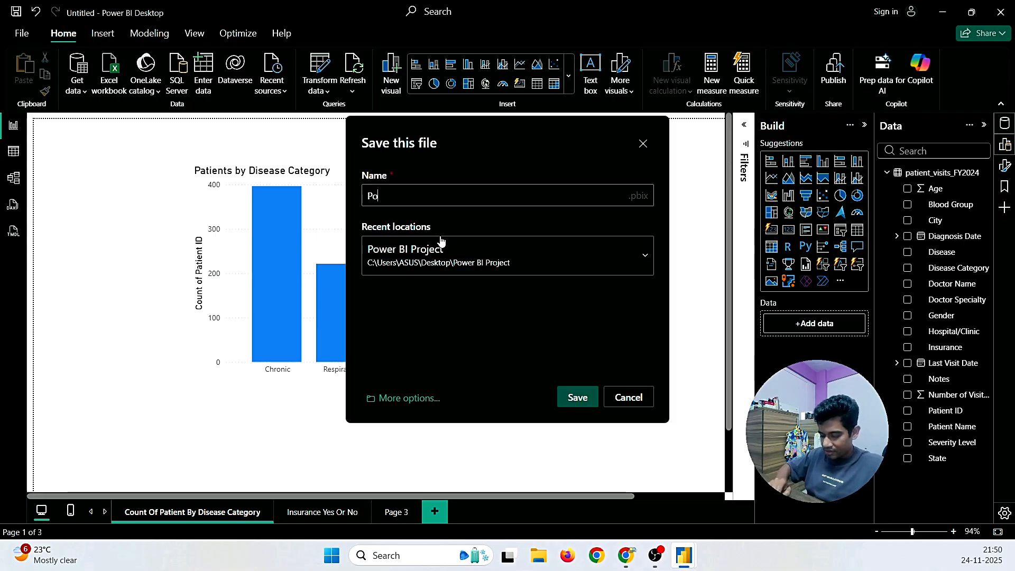
text(wer B)
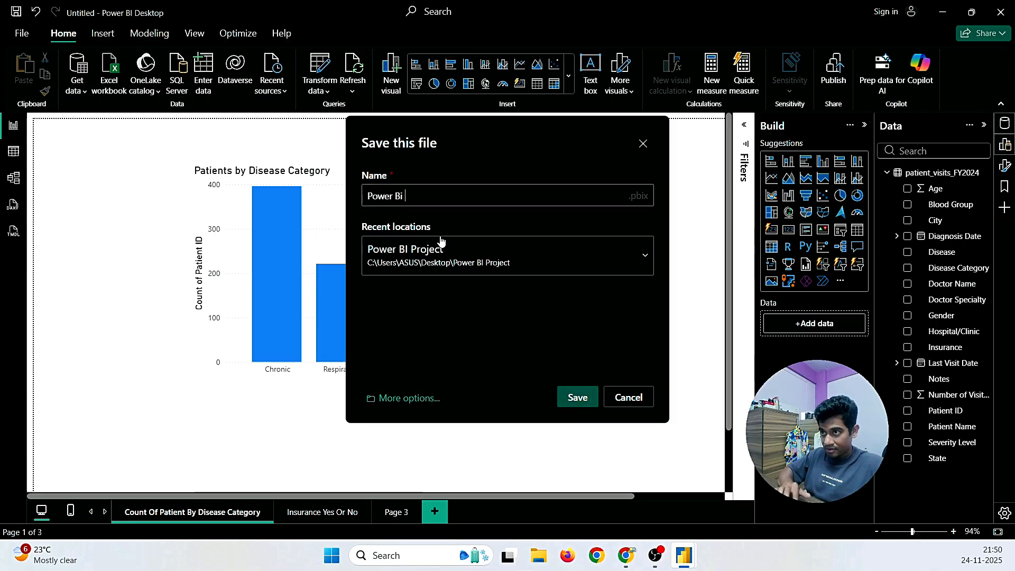
text(i)
key(BackSpace)
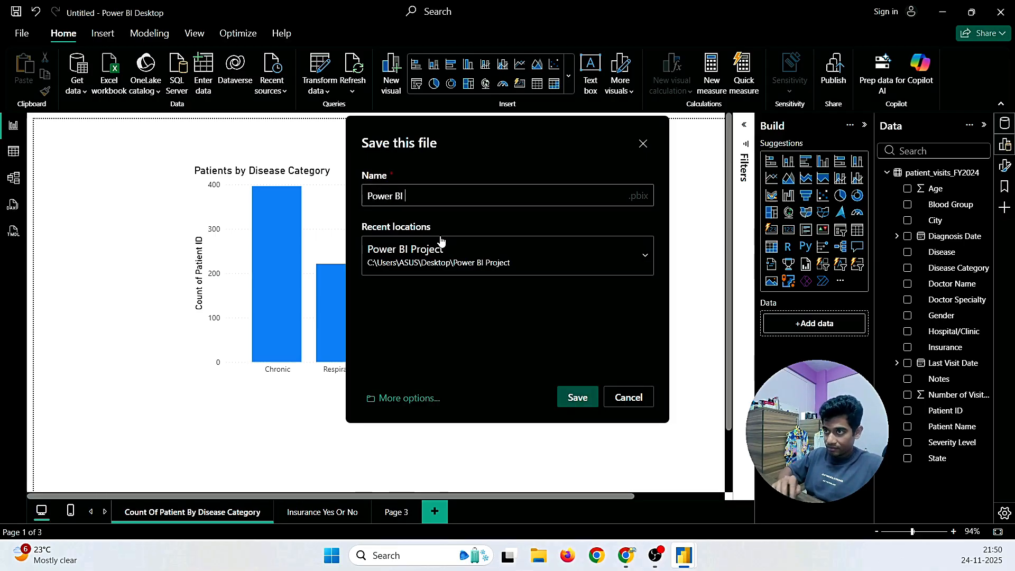
text(I dec)
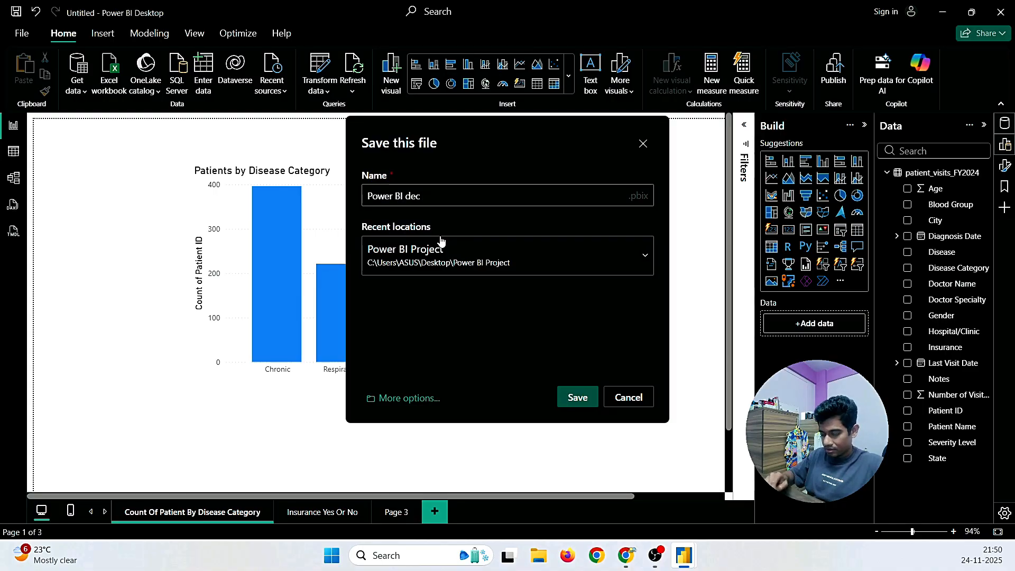
key(BackSpace)
key(BackSpace)
key(BackSpace)
text((d)
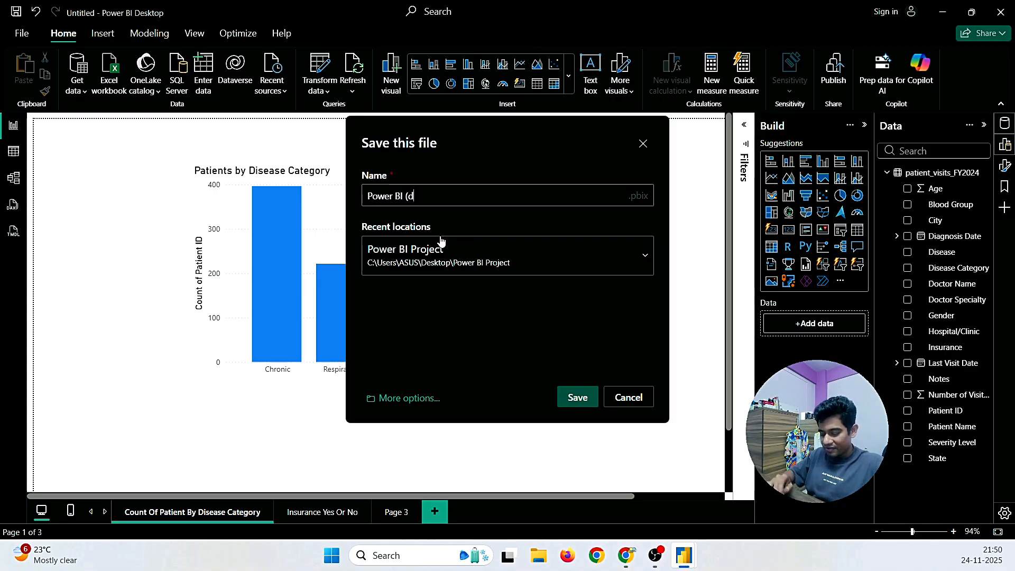
text(ec project)
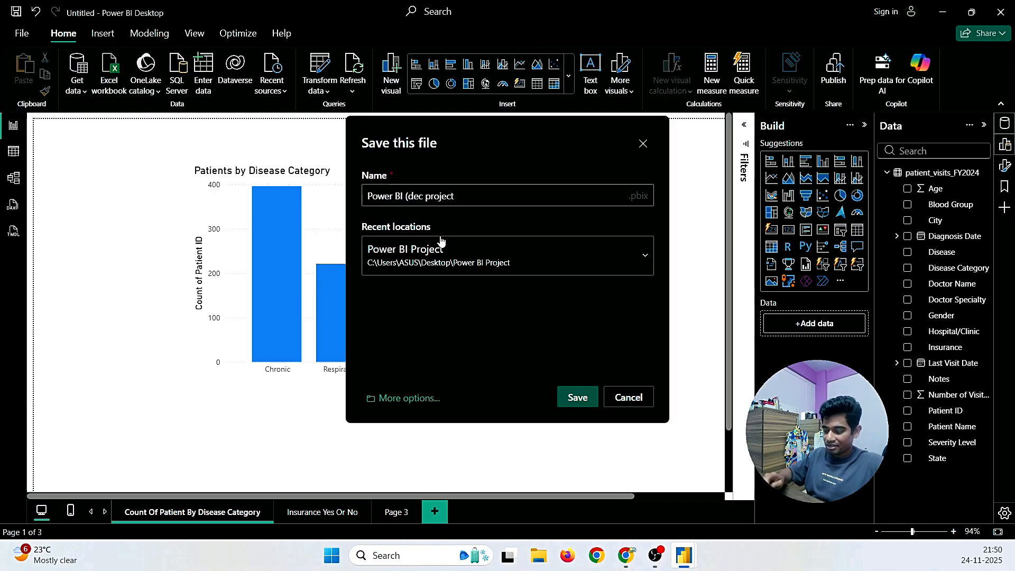
text())
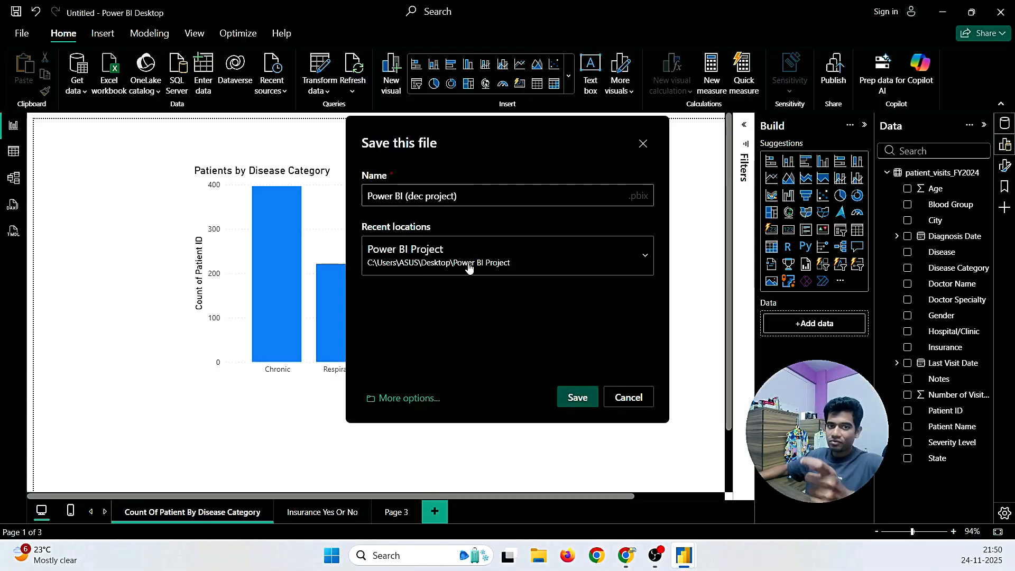
click(582, 401)
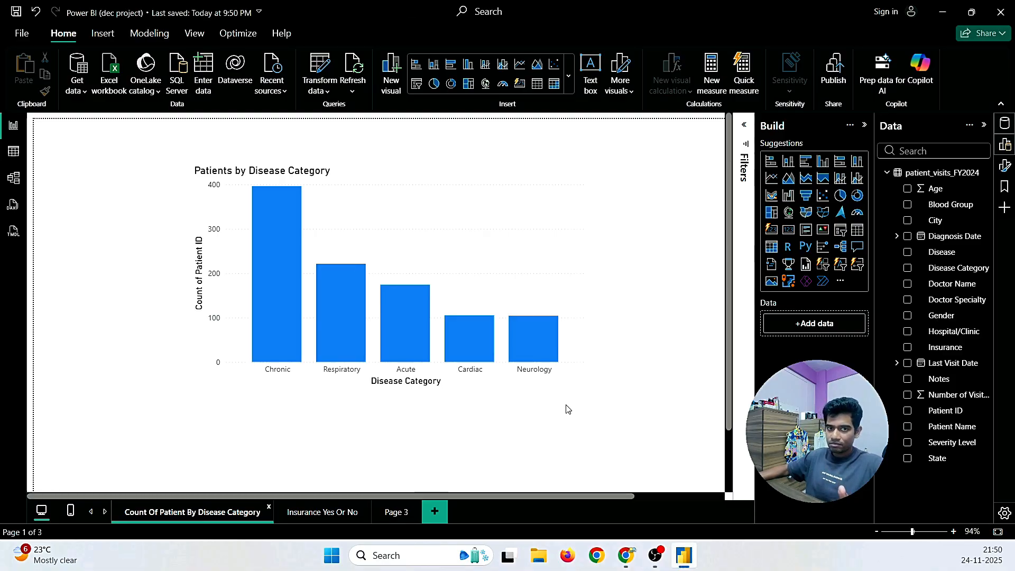
Step: Switch to Gmail and start a reply to the requirements email
mouse_move(627, 563)
click(661, 449)
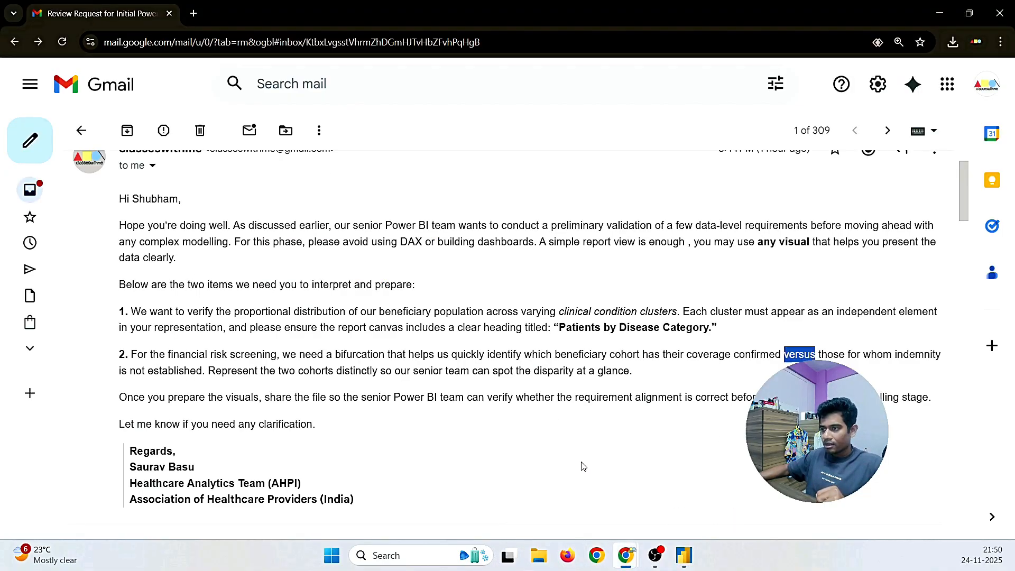
scroll(339, 362, down, 10)
scroll(306, 379, down, 6)
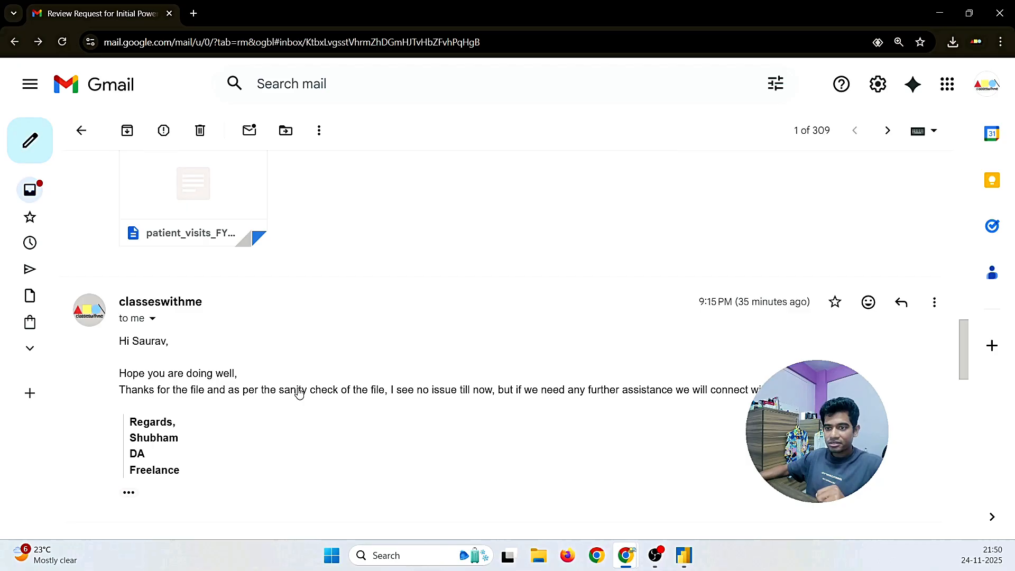
scroll(298, 394, up, 5)
scroll(297, 393, up, 15)
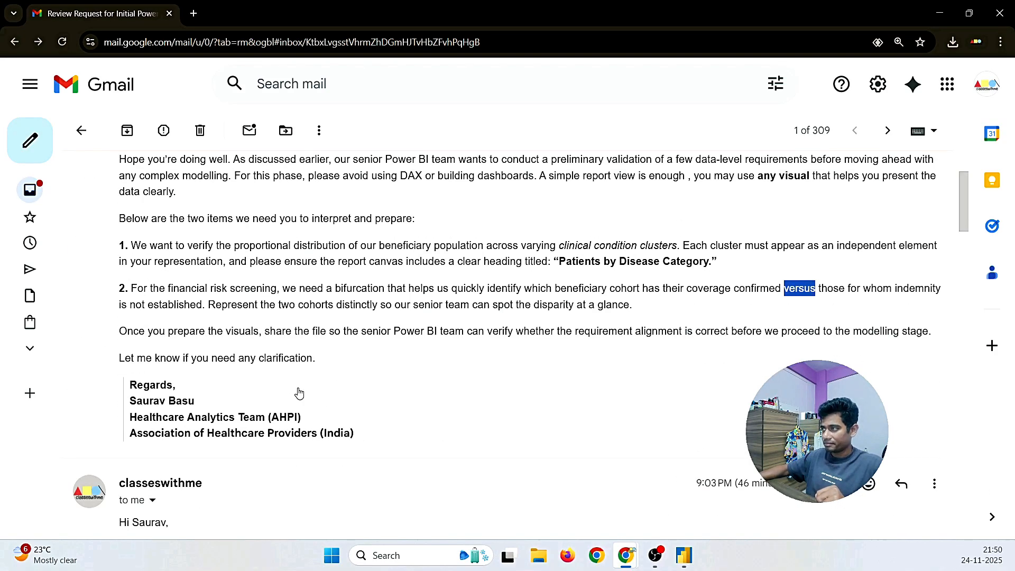
click(901, 215)
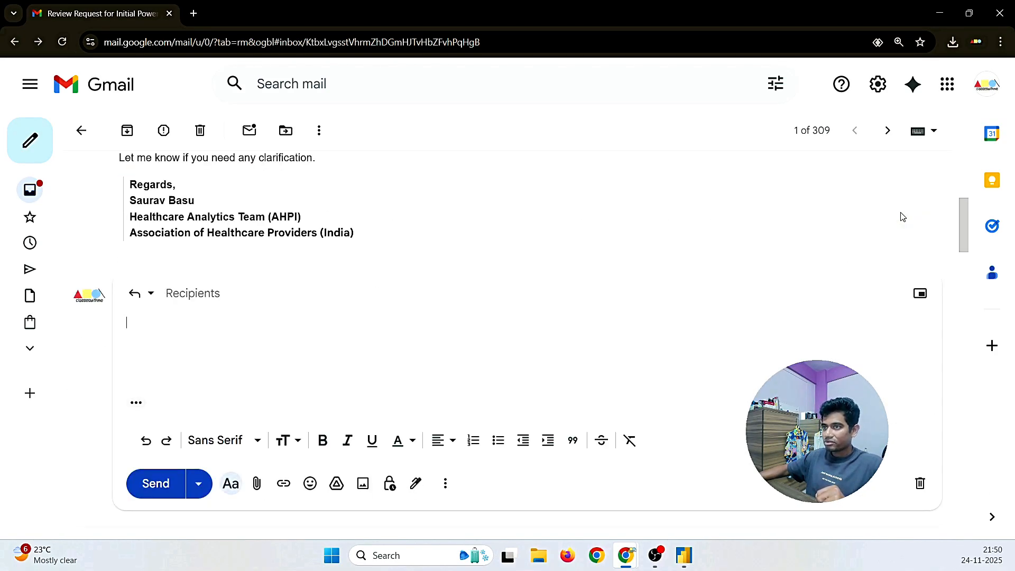
Step: Write the greeting and 'We have done the requirement part in the above mail, and attaching the file in this mail.'
text(Hi Saurav)
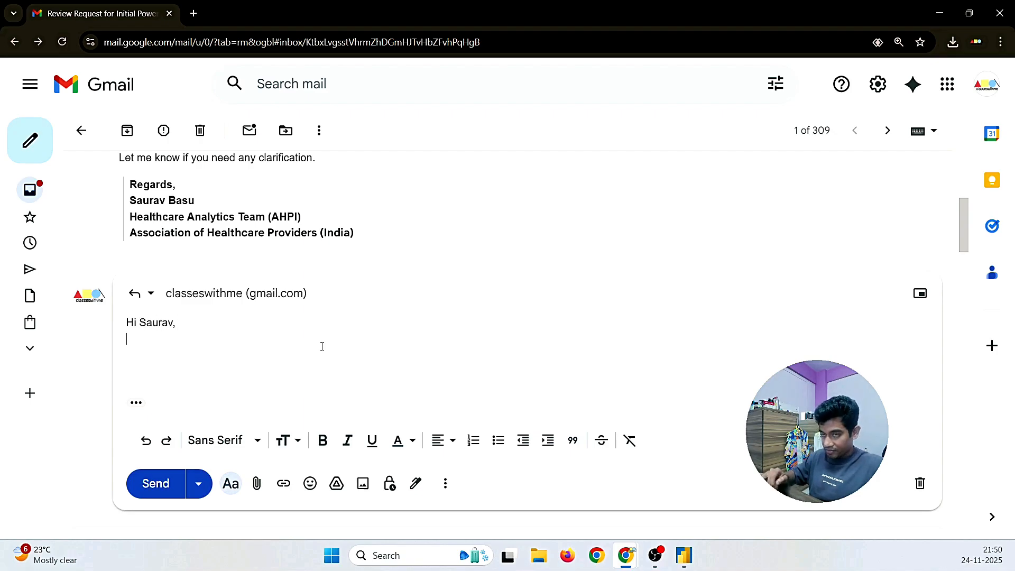
text(, Hope)
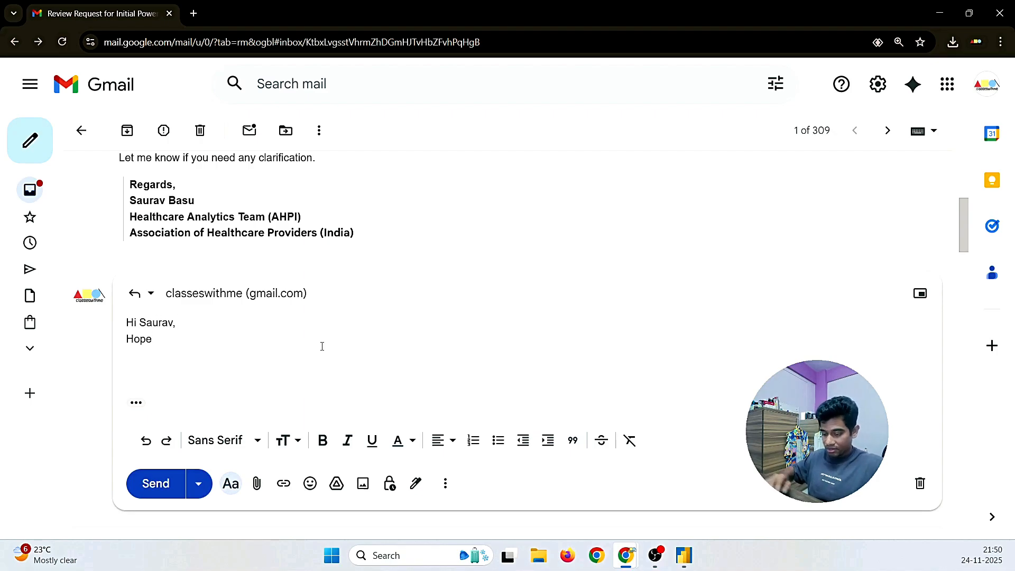
text( you are doing well,)
key(Return)
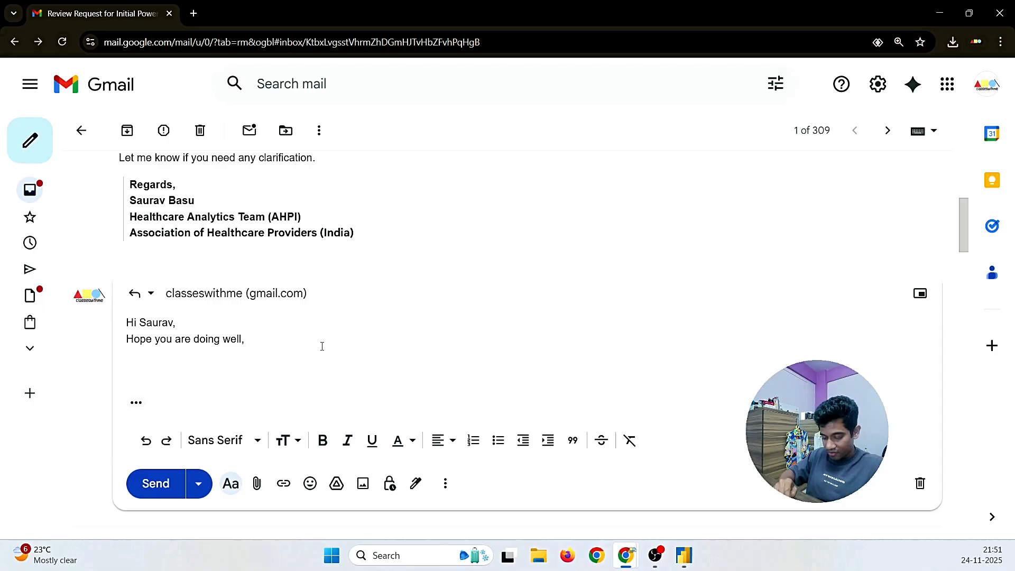
text(We hv)
key(BackSpace)
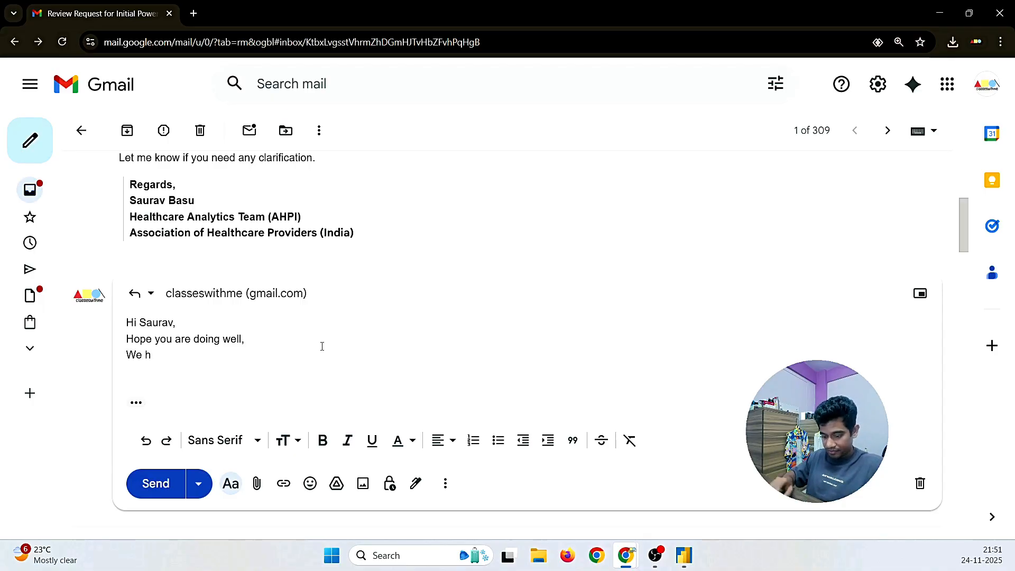
text(av, Hope you are doing well, We ha)
text(ve done the)
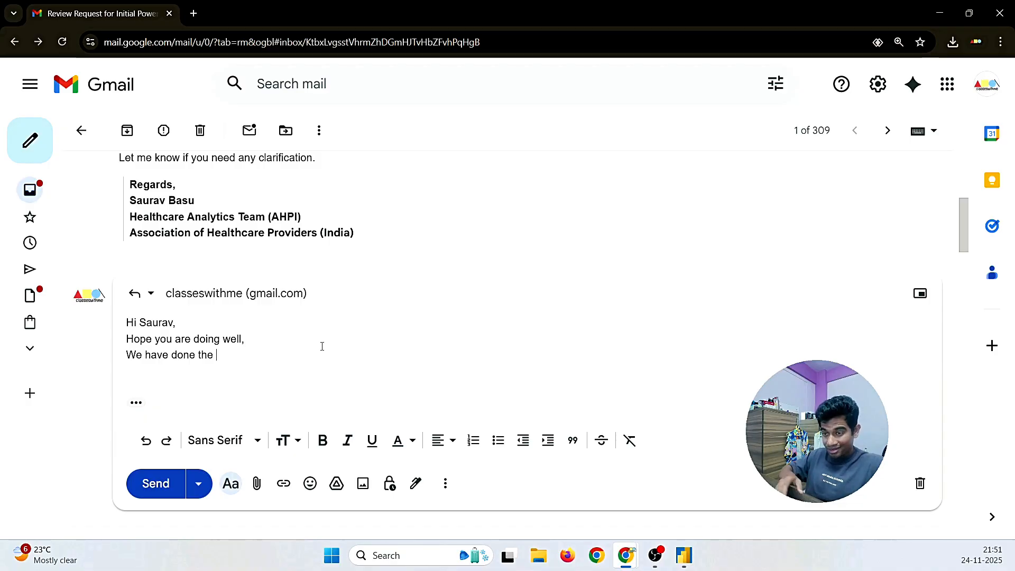
text( requi)
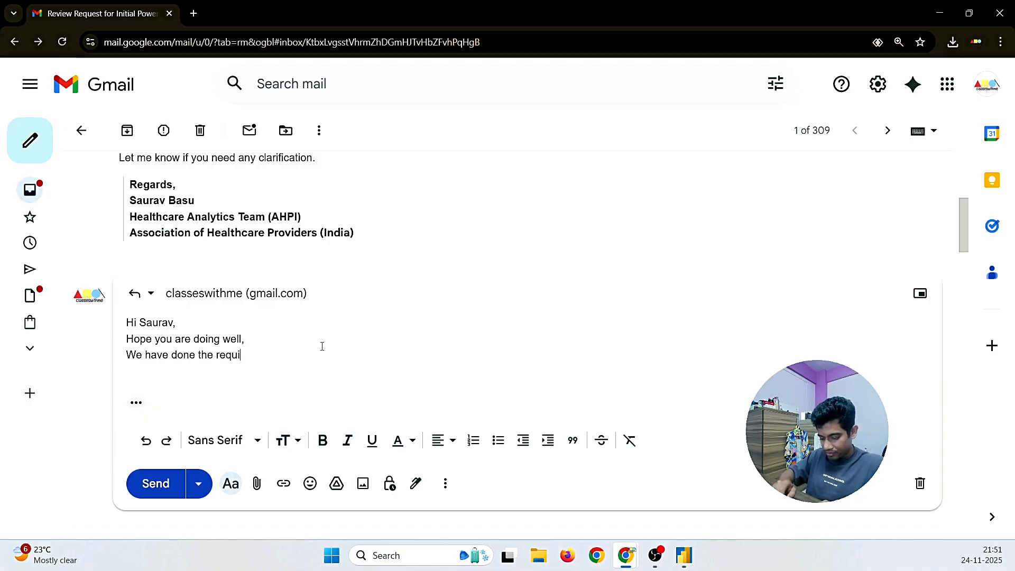
text(rement part fr)
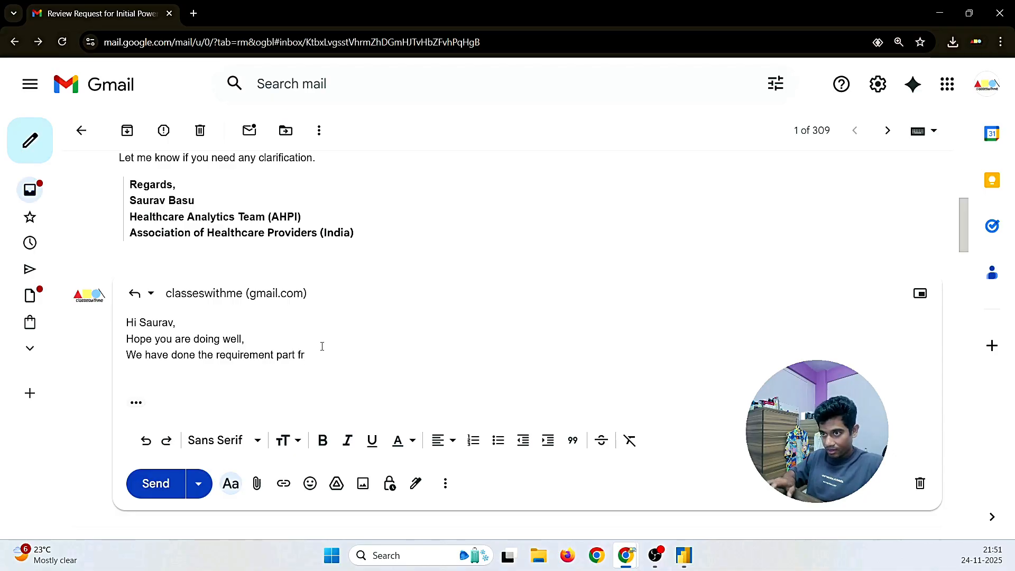
key(BackSpace)
key(BackSpace)
text(in )
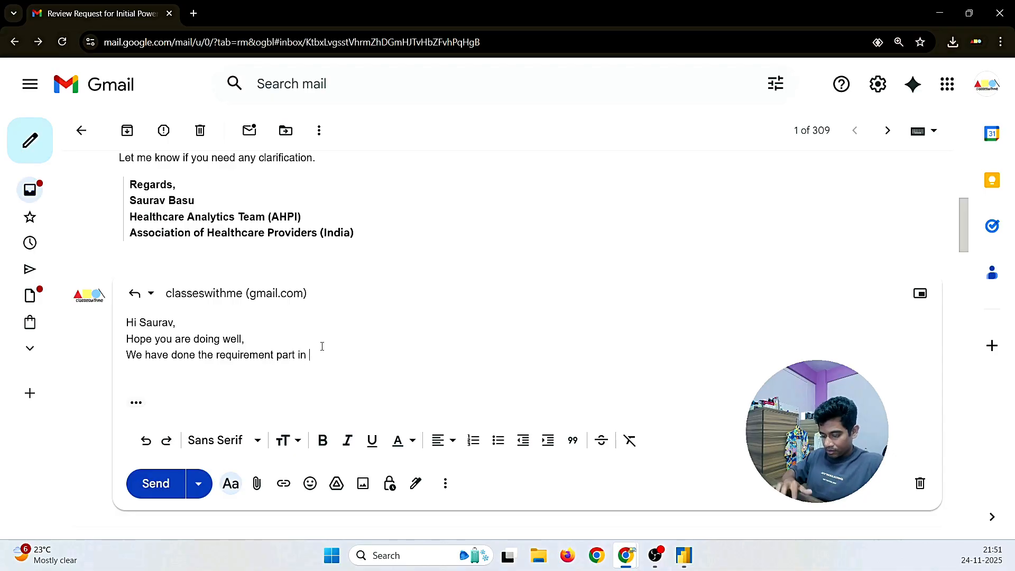
text(the above mai)
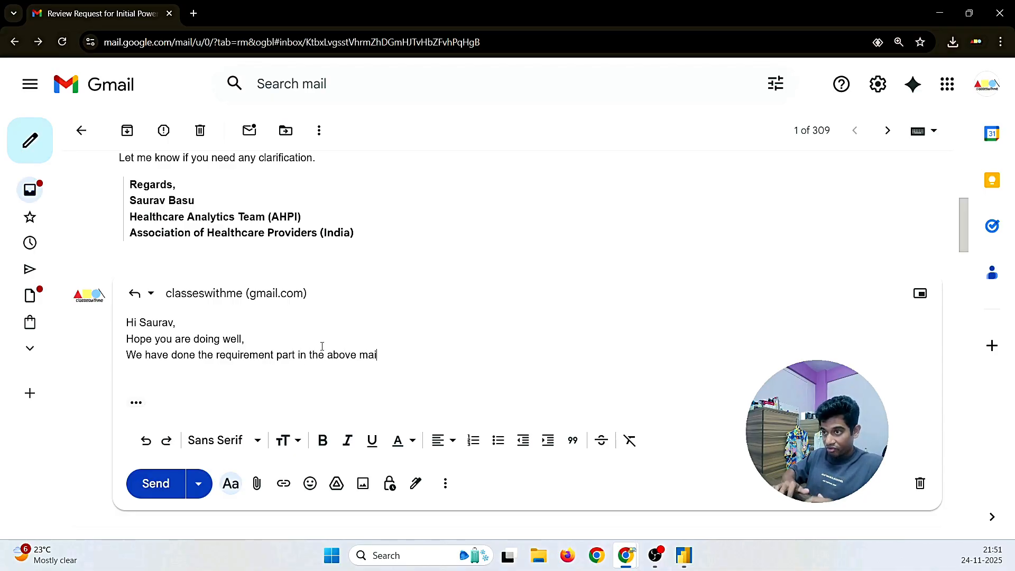
text(l, and)
key(BackSpace)
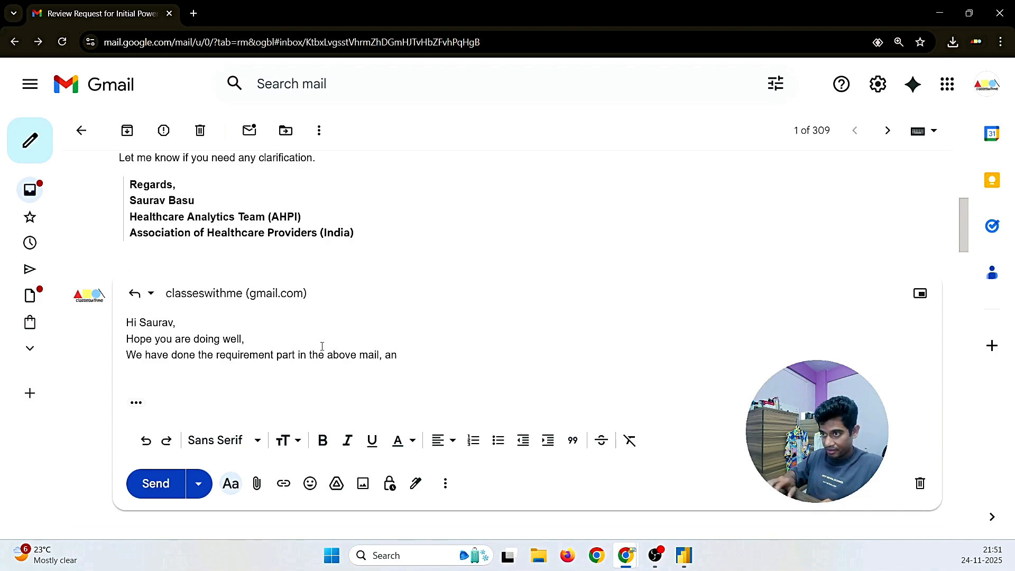
text(d asstac)
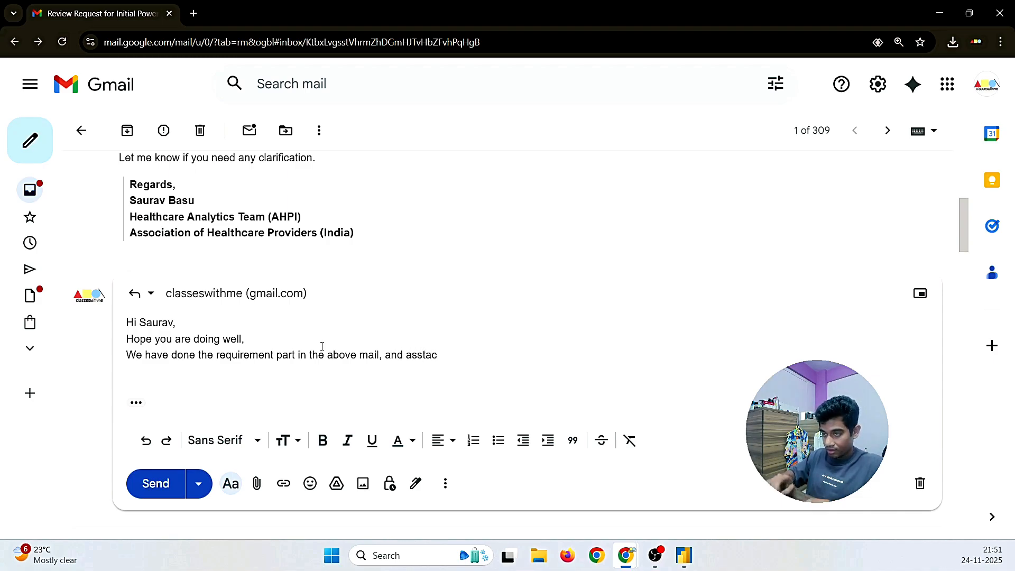
key(BackSpace)
key(BackSpace)
key(BackSpace)
key(BackSpace)
text(ttac)
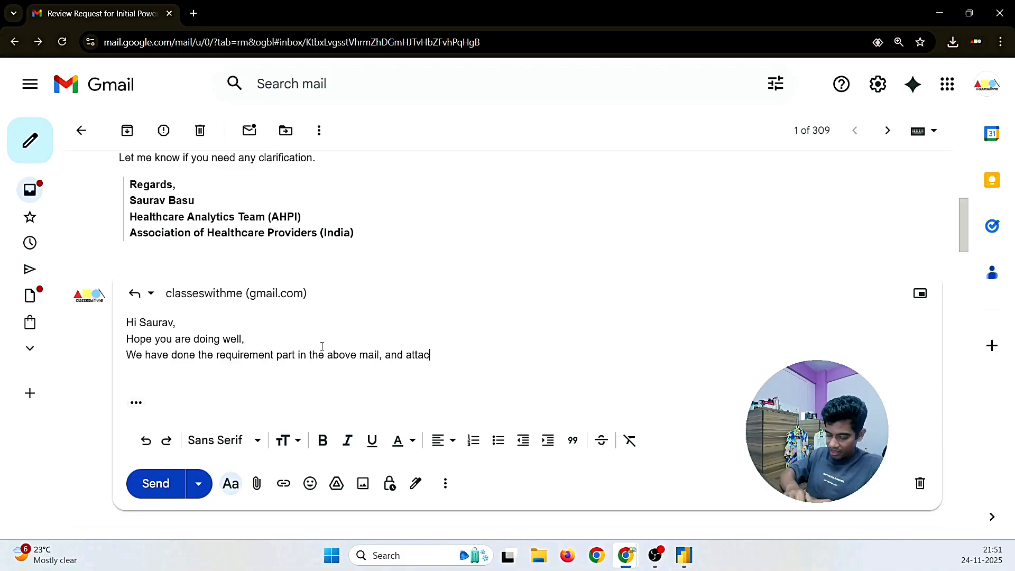
text(hing the file)
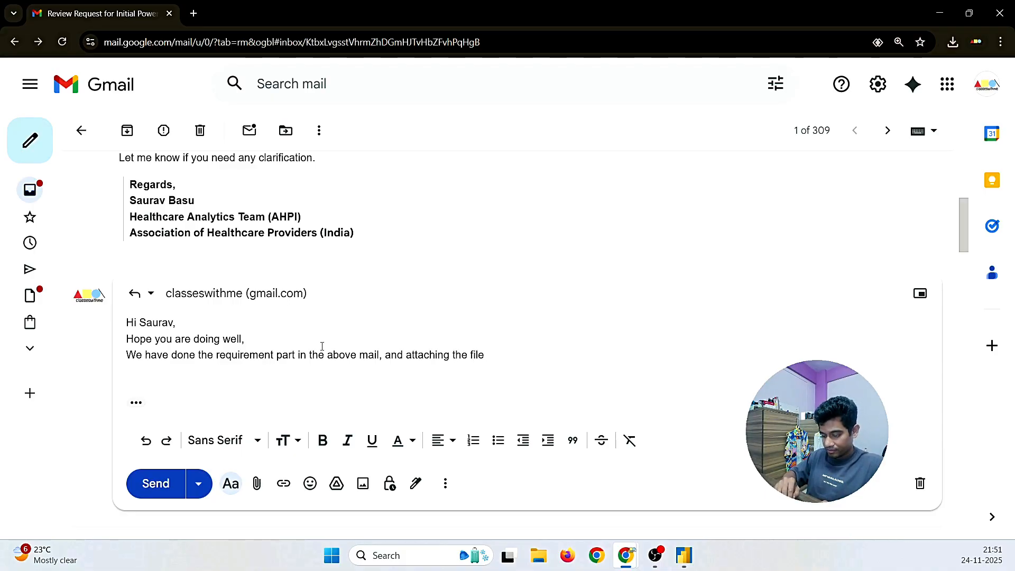
text( int his)
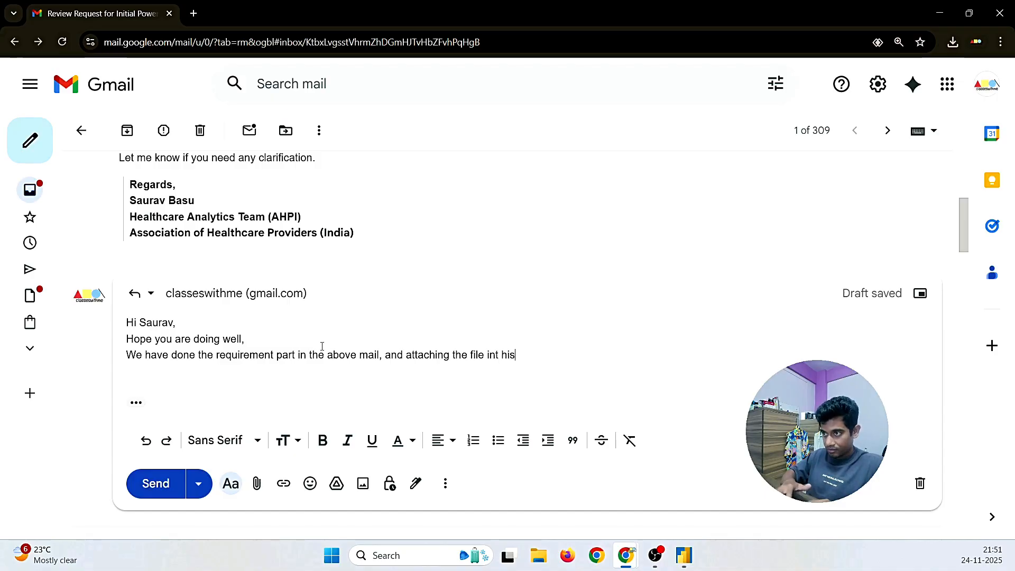
key(BackSpace)
key(BackSpace)
key(BackSpace)
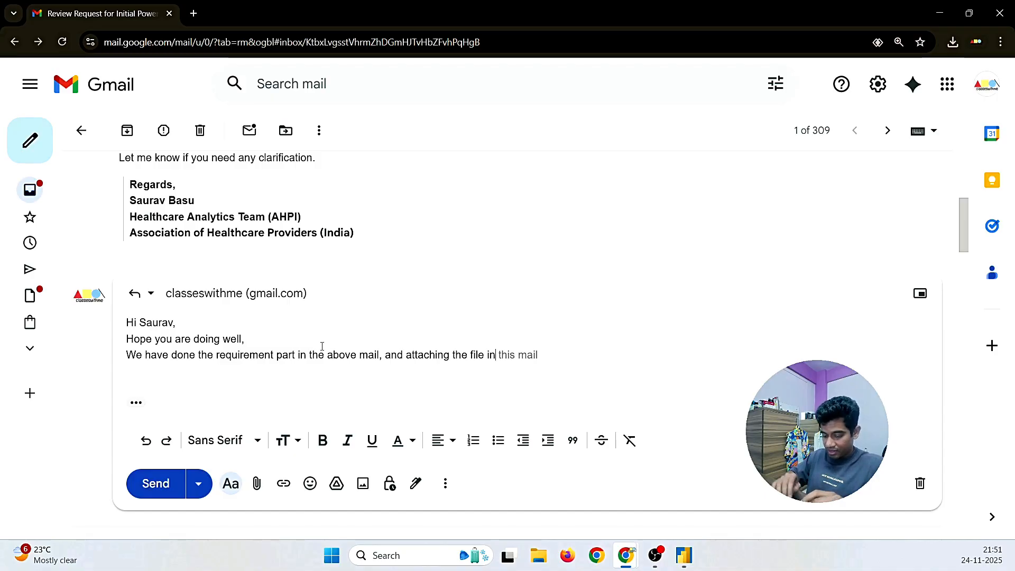
key(Tab)
text(.)
key(Return)
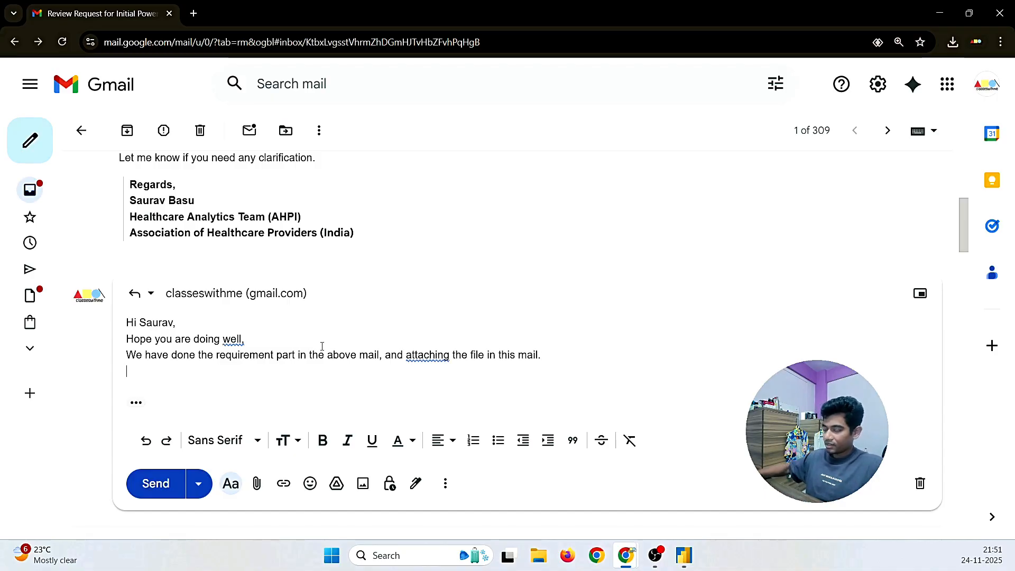
Step: Correct 'attaching' to 'attached', add a blank line after the greeting, and type 'PFA the file'
click(431, 355)
click(437, 388)
click(321, 398)
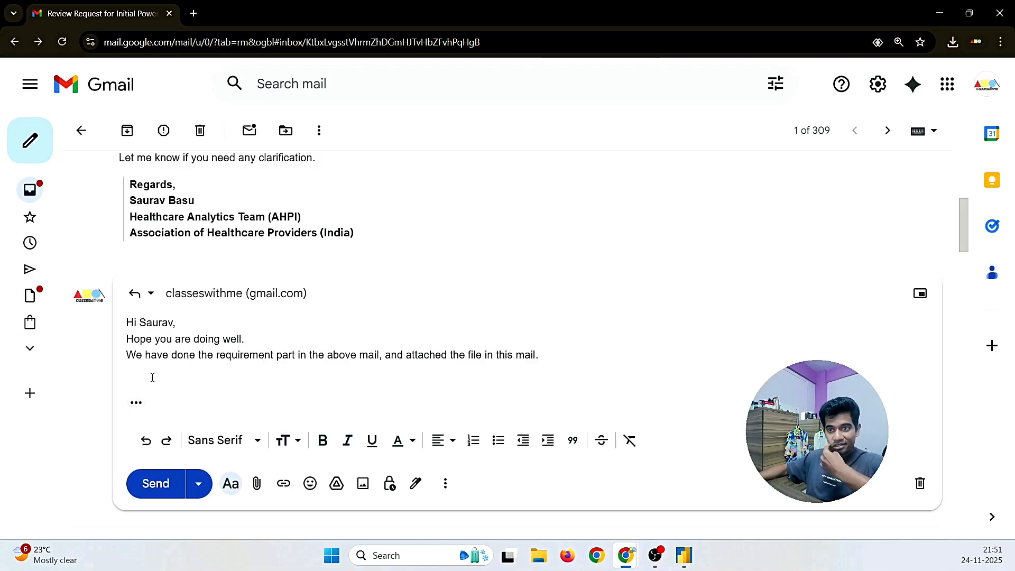
click(176, 323)
key(Return)
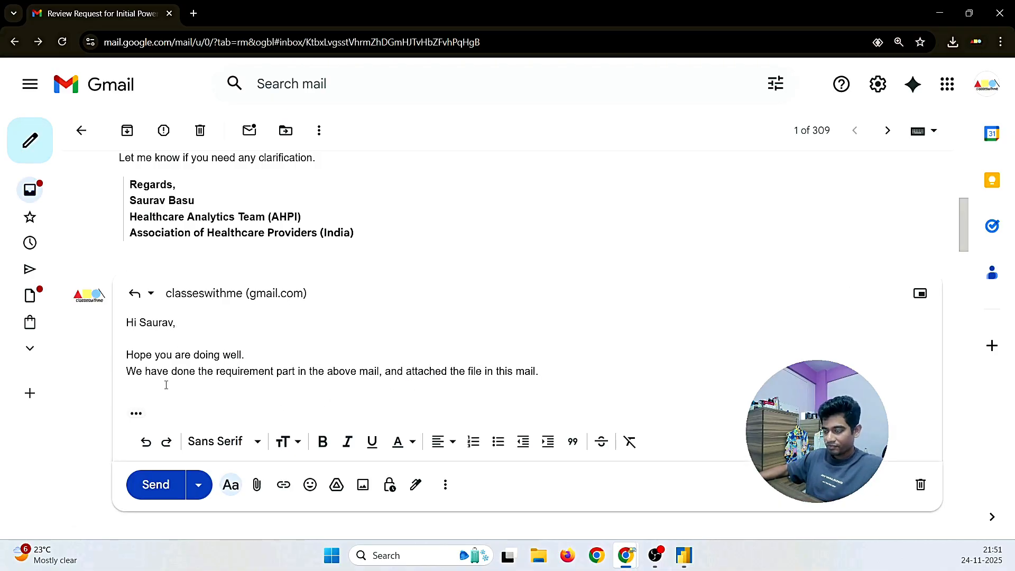
text(pfa)
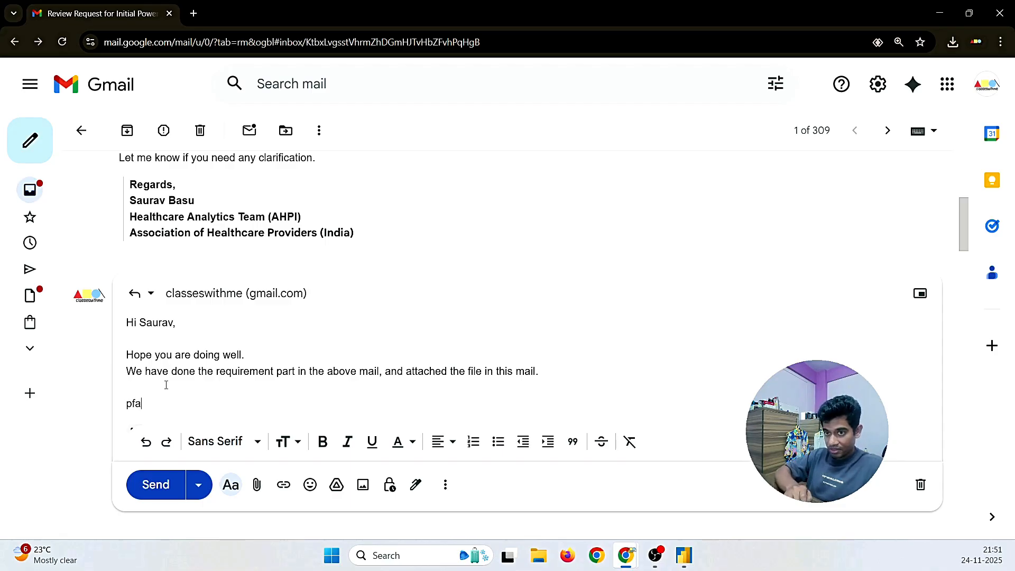
key(BackSpace)
key(BackSpace)
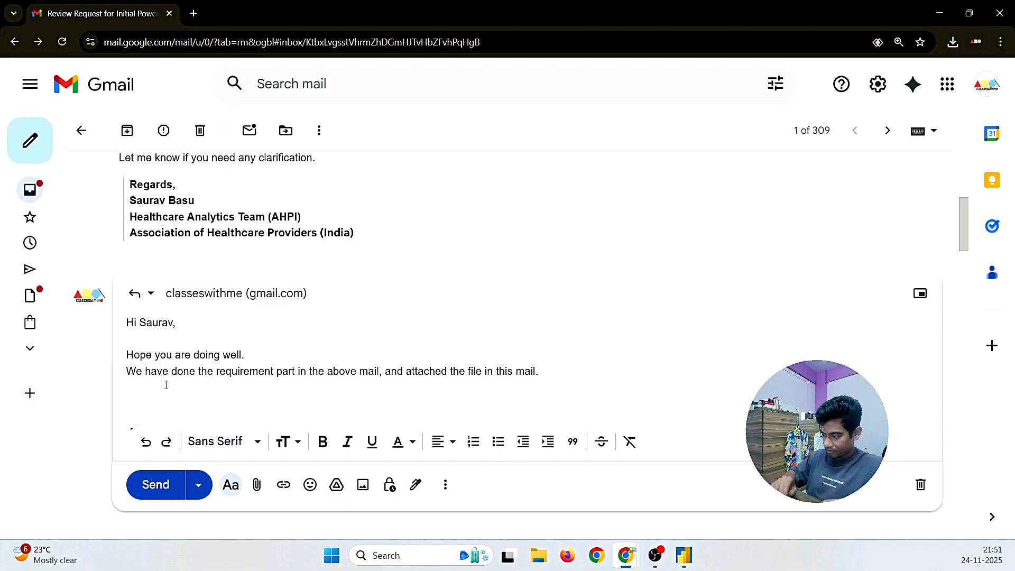
text(PFA The)
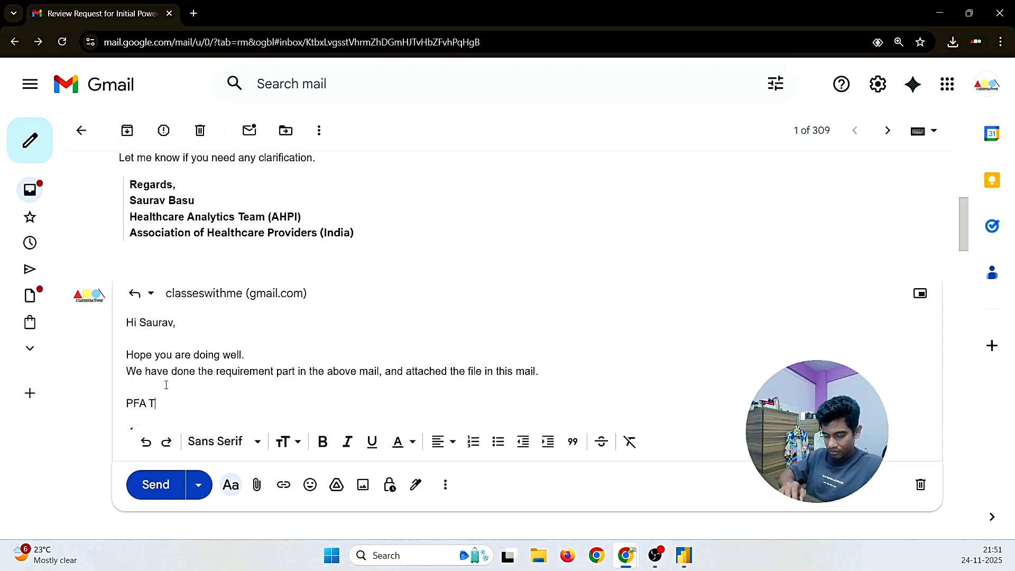
key(BackSpace)
key(BackSpace)
key(BackSpace)
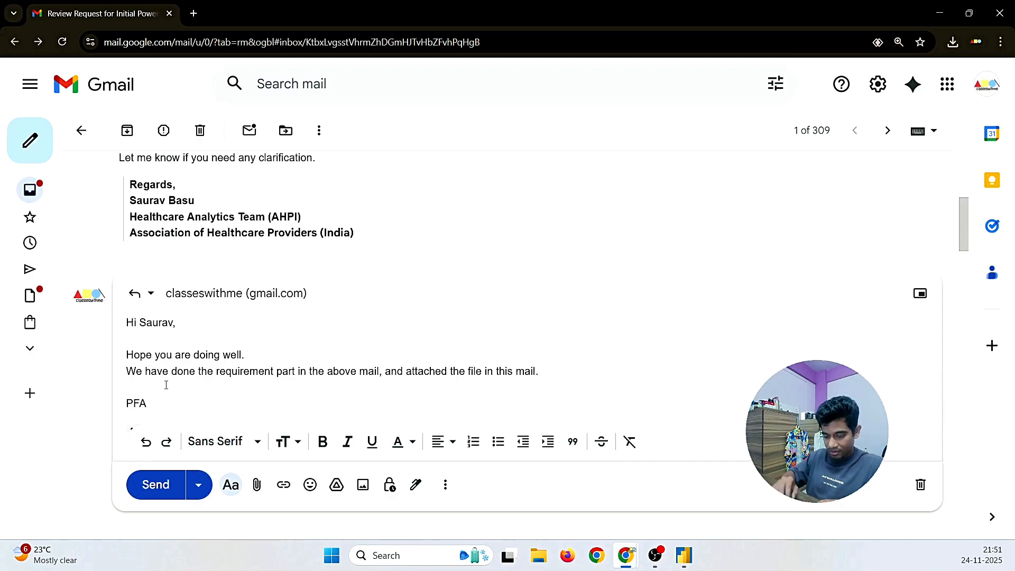
text(the f)
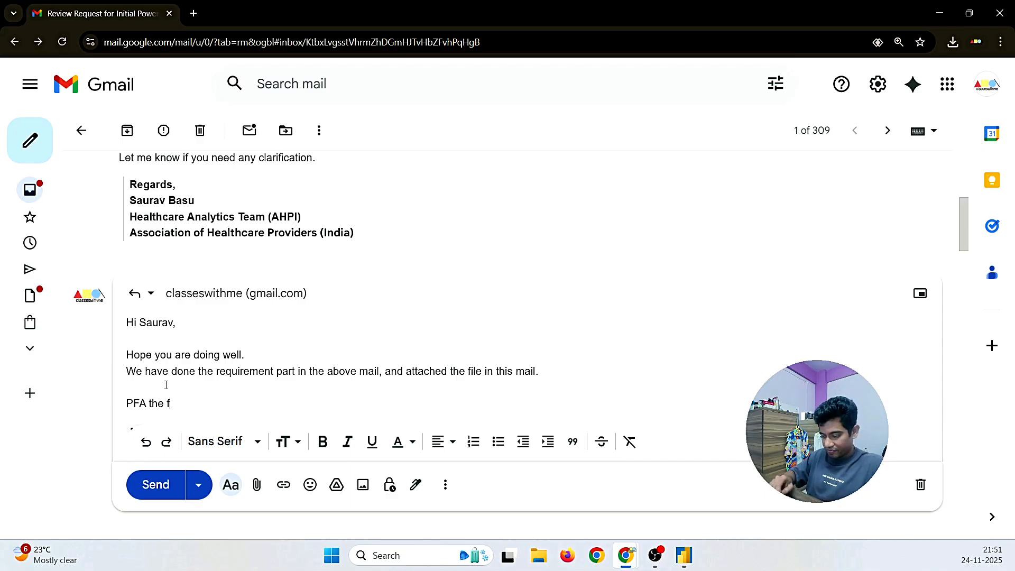
text(ile)
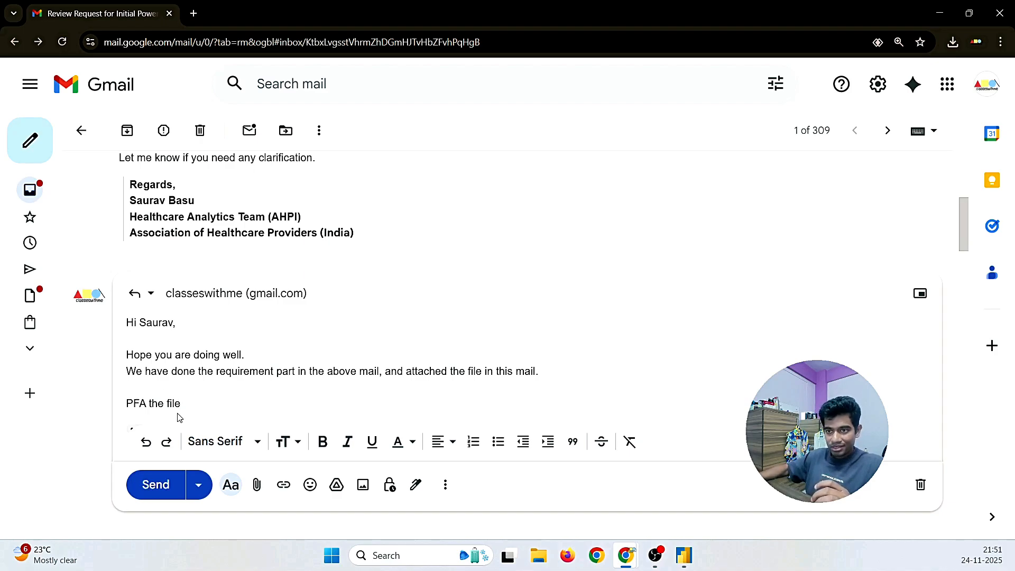
Step: Make 'PFA the file' bold with a yellow background highlight
drag(180, 404, 127, 403)
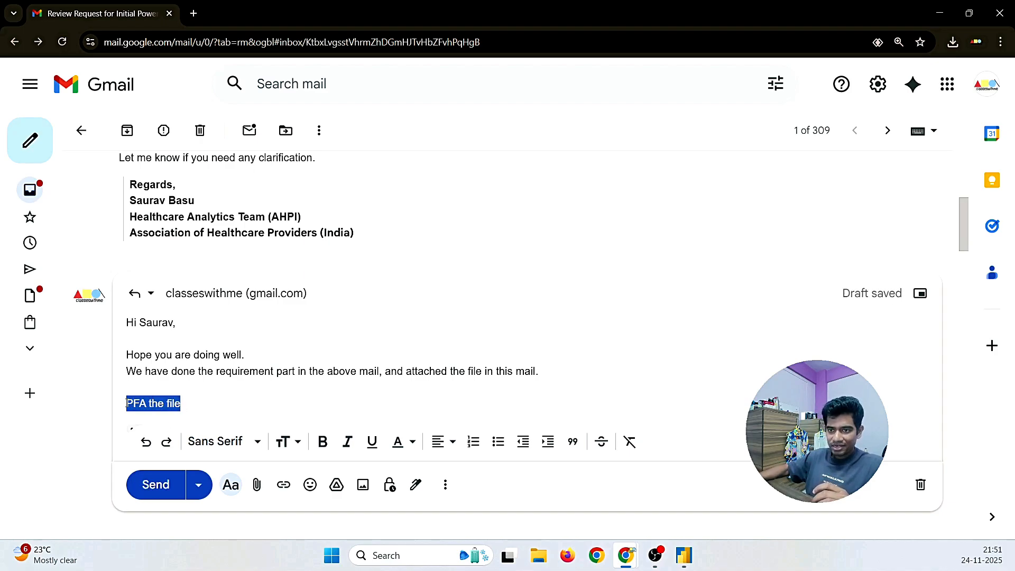
click(323, 442)
click(402, 442)
click(319, 320)
scroll(211, 352, down, 1)
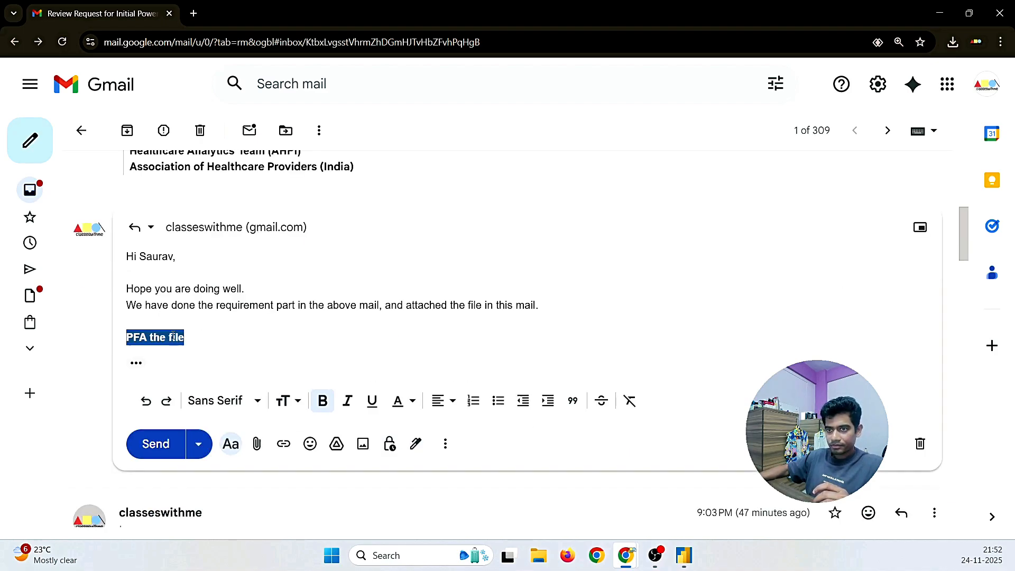
Step: Start a new line below it with plain formatting, no bold or yellow highlight
click(208, 338)
key(Return)
key(Return)
key(Return)
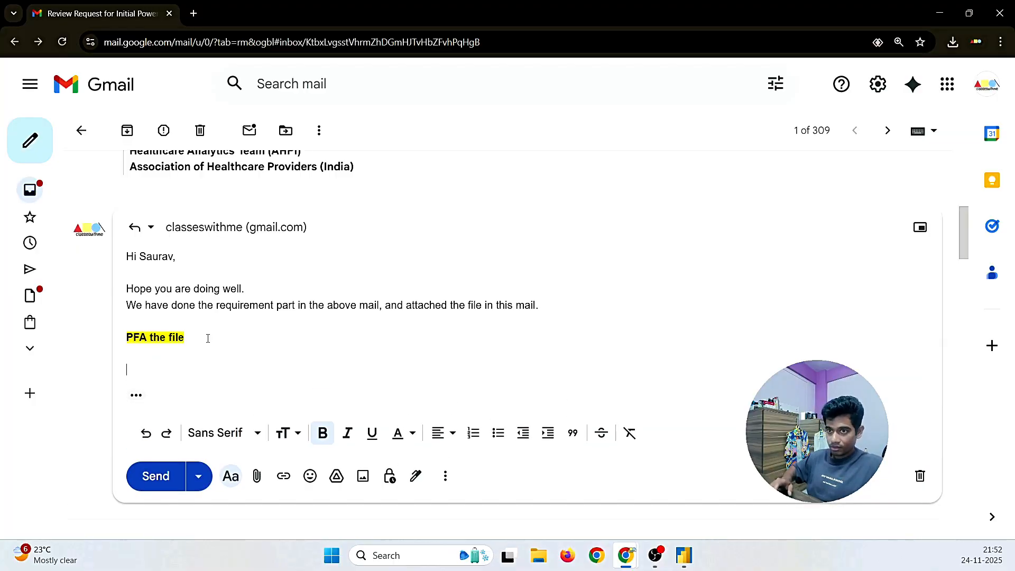
click(400, 444)
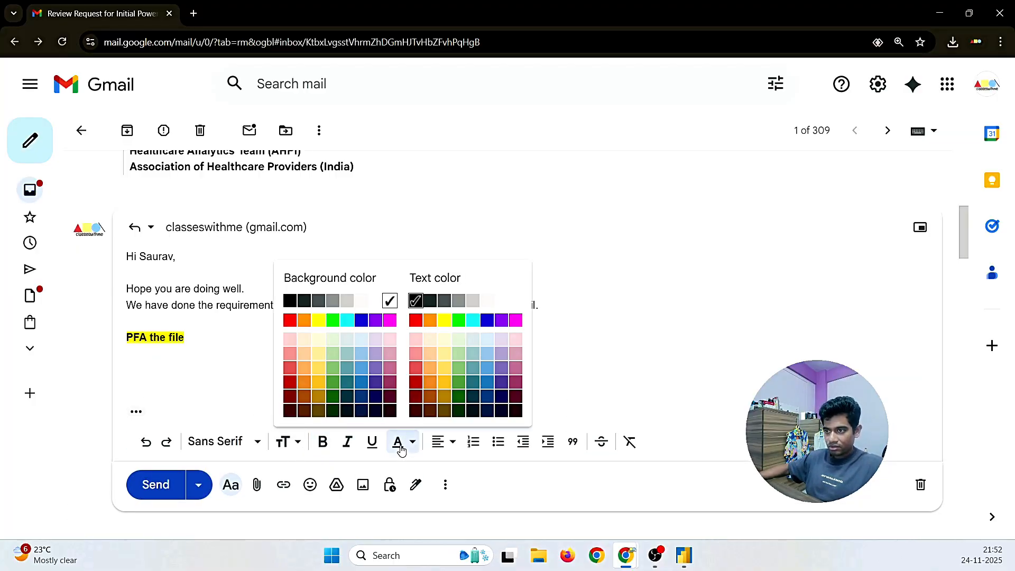
click(390, 301)
key(ctrl+b)
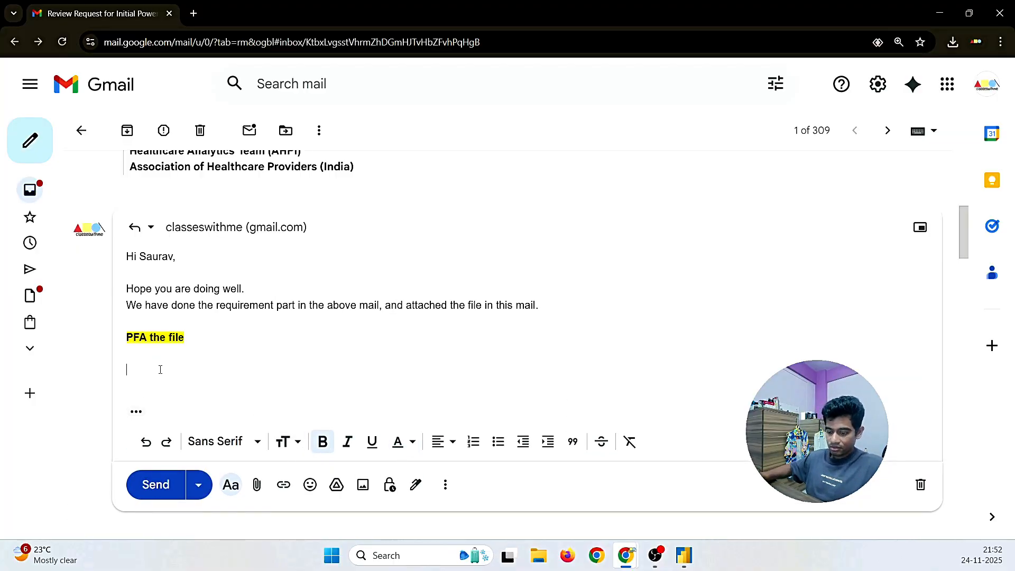
text(Rea)
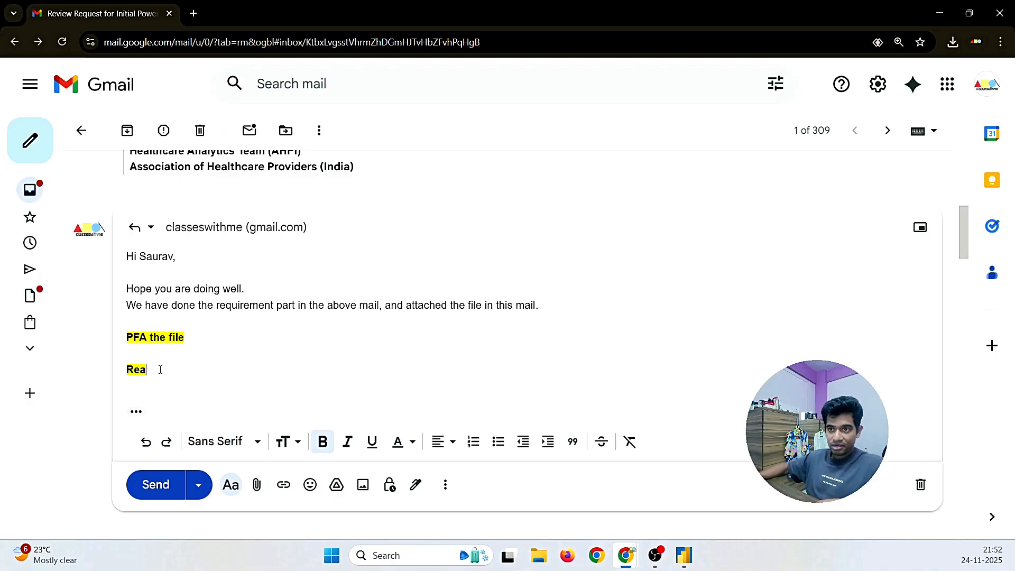
drag(160, 370, 125, 370)
click(323, 442)
click(399, 444)
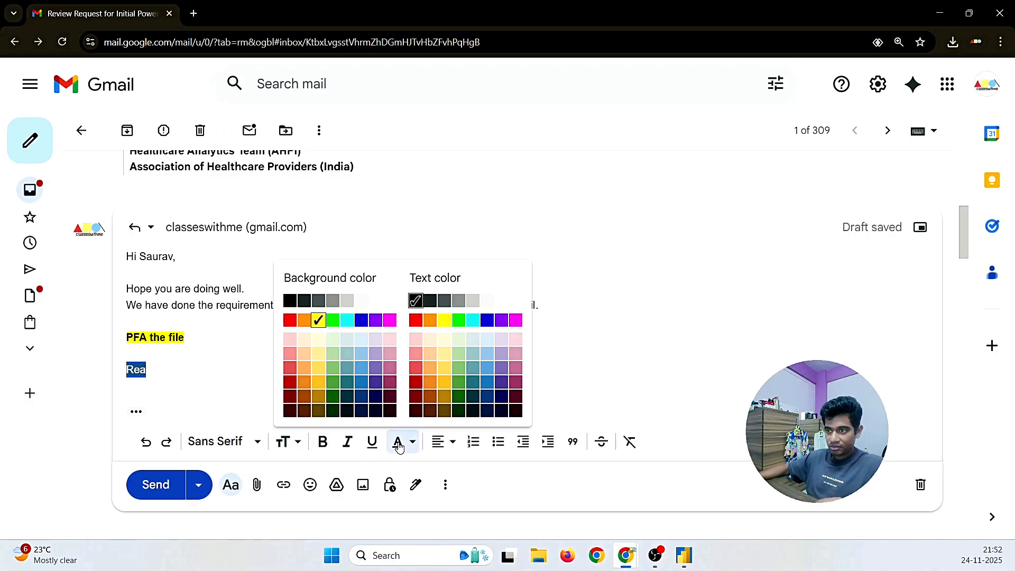
click(373, 300)
click(166, 374)
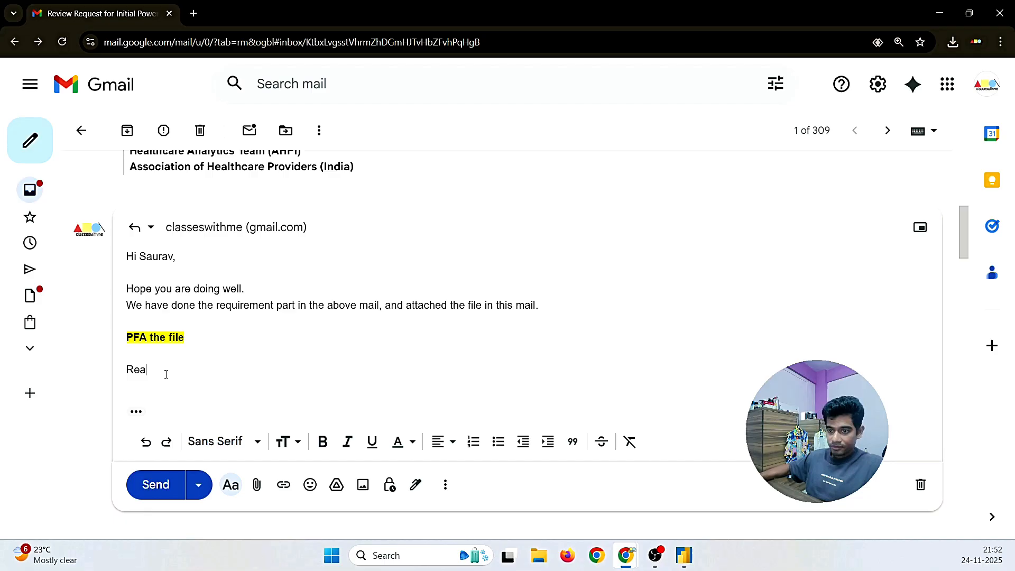
Step: Copy the Regards signature from the earlier reply, paste it below, and indent it as a quote
scroll(166, 374, up, 10)
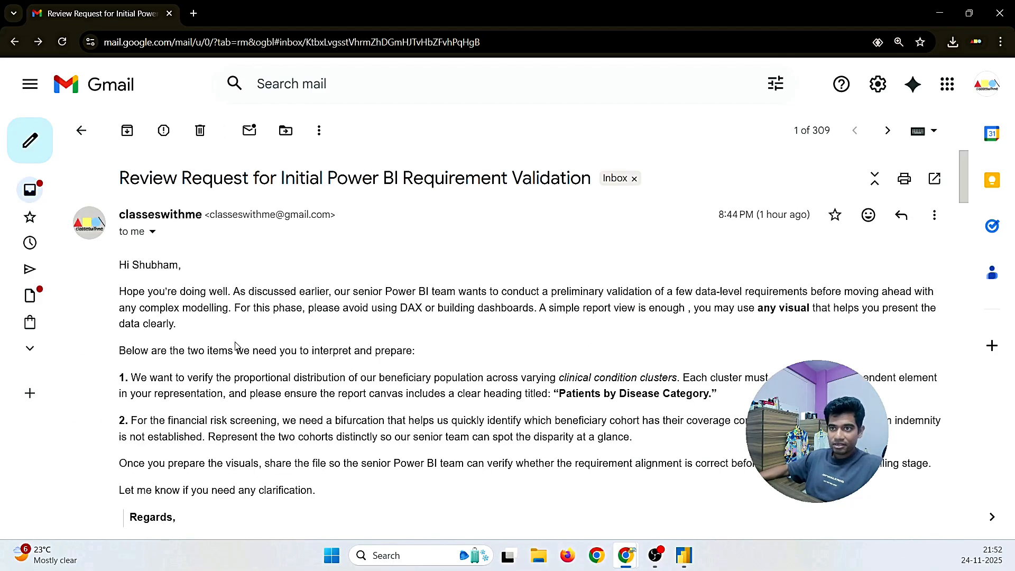
scroll(235, 346, down, 12)
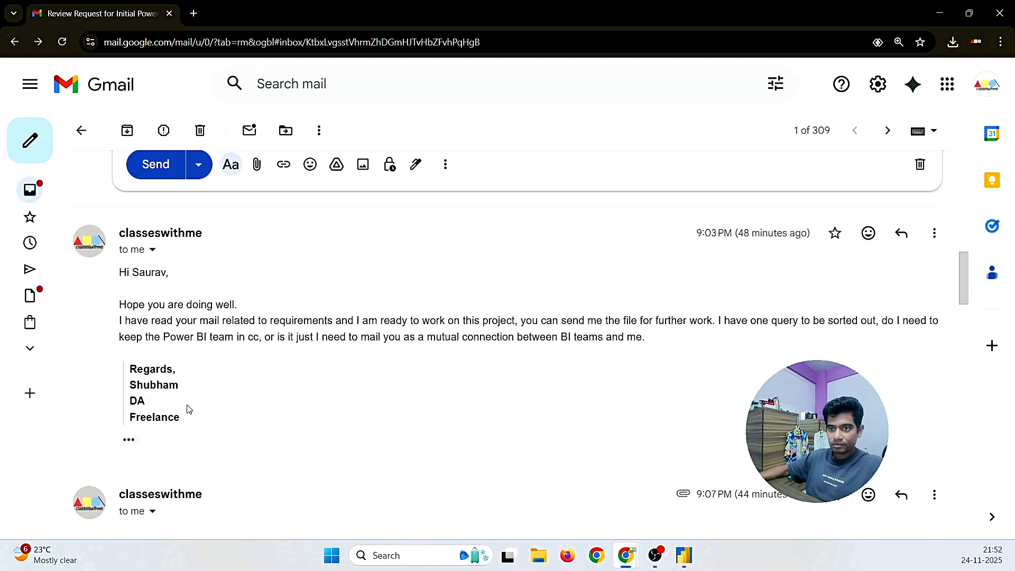
drag(188, 408, 129, 366)
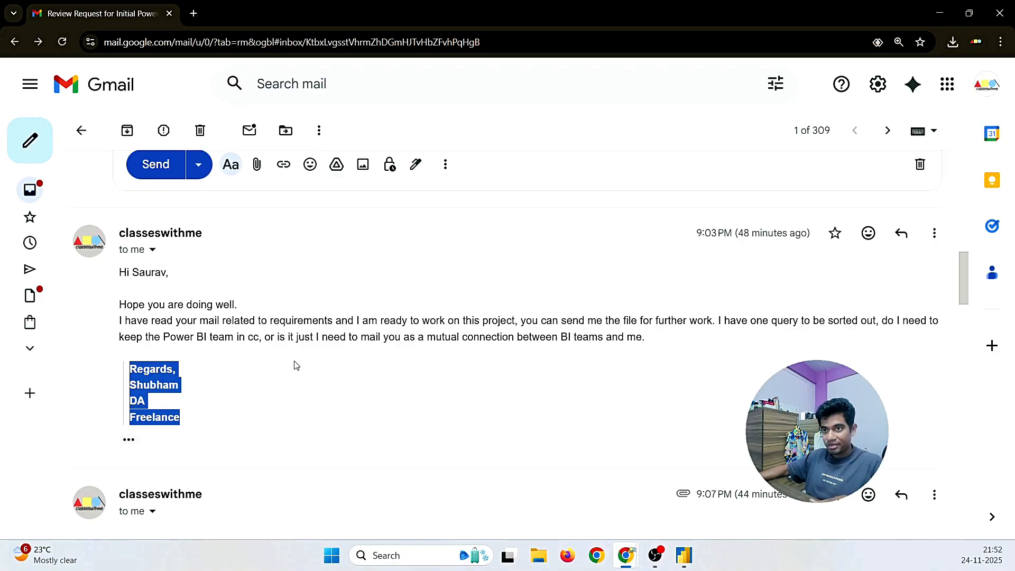
key(ctrl+c)
scroll(297, 366, up, 4)
drag(149, 239, 129, 236)
key(ctrl+v)
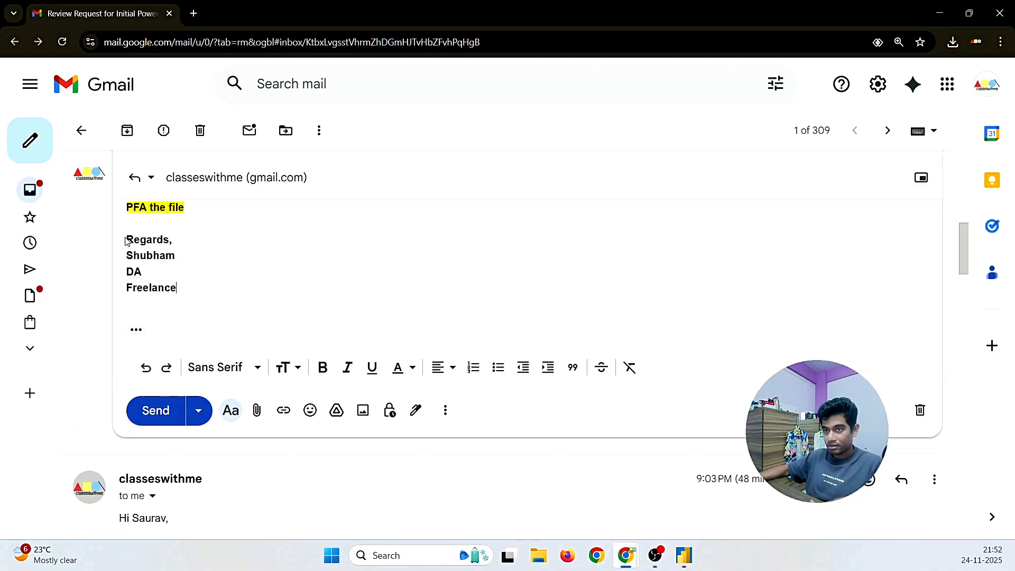
mouse_move(179, 288)
mouse_down()
mouse_move(129, 258)
mouse_move(129, 242)
mouse_up()
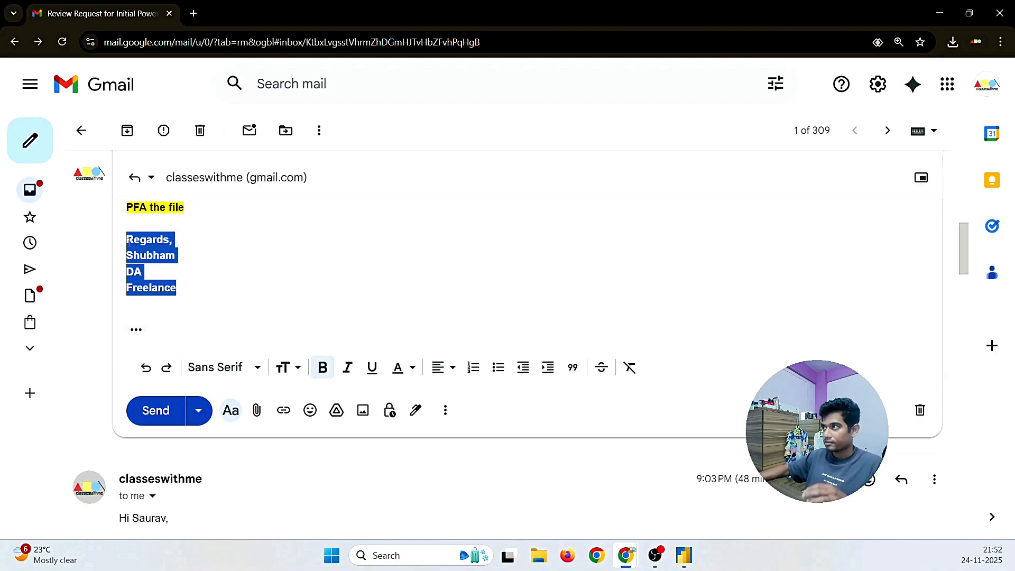
click(572, 368)
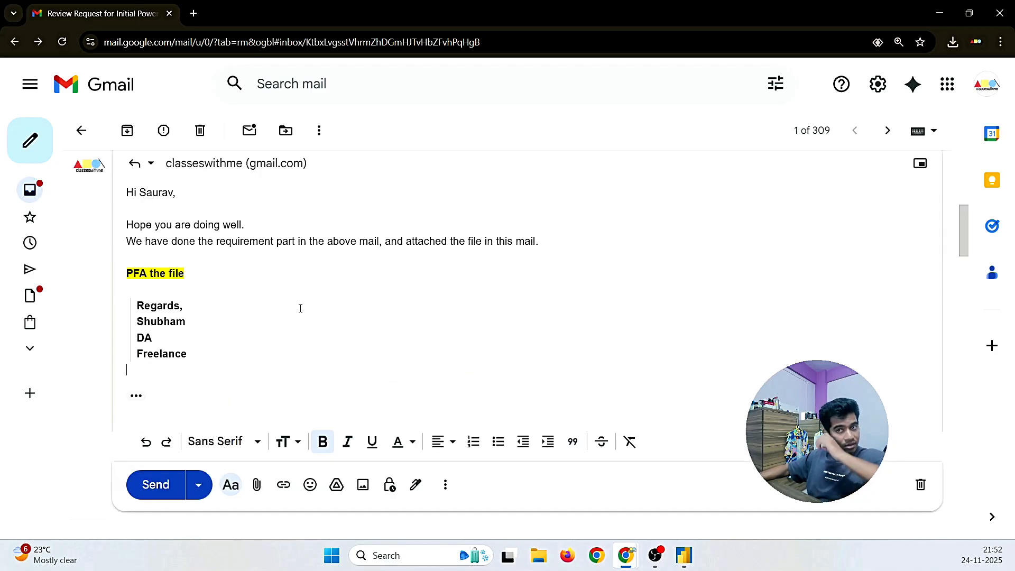
Step: Attach Power BI (dec project).pbix to the reply and send it
scroll(300, 309, up, 1)
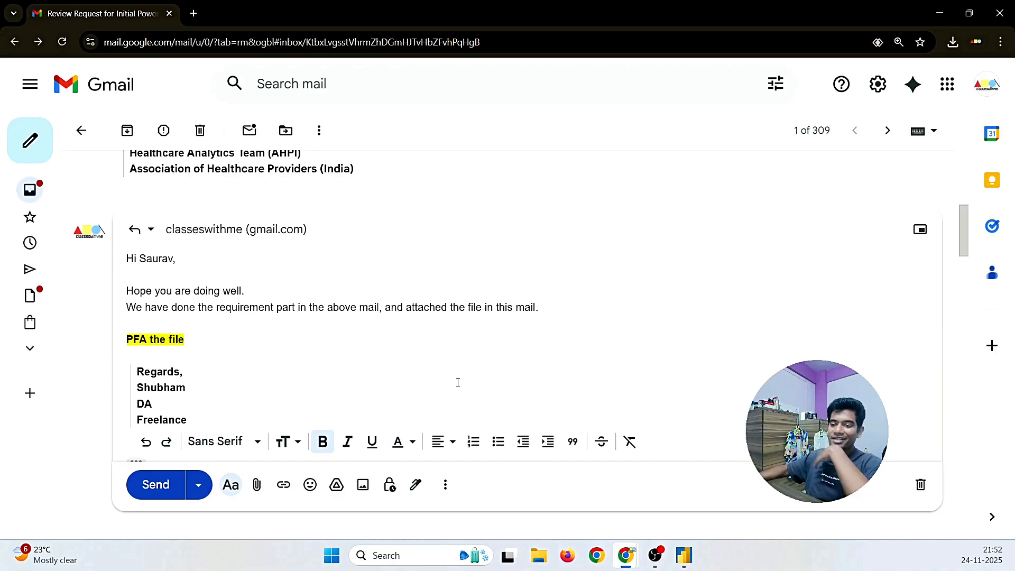
click(256, 486)
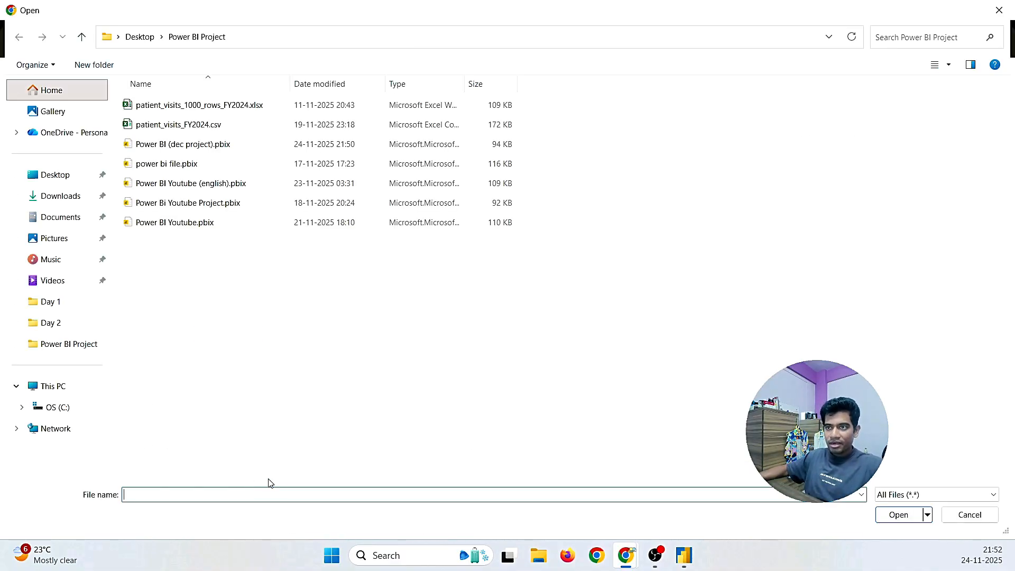
click(184, 153)
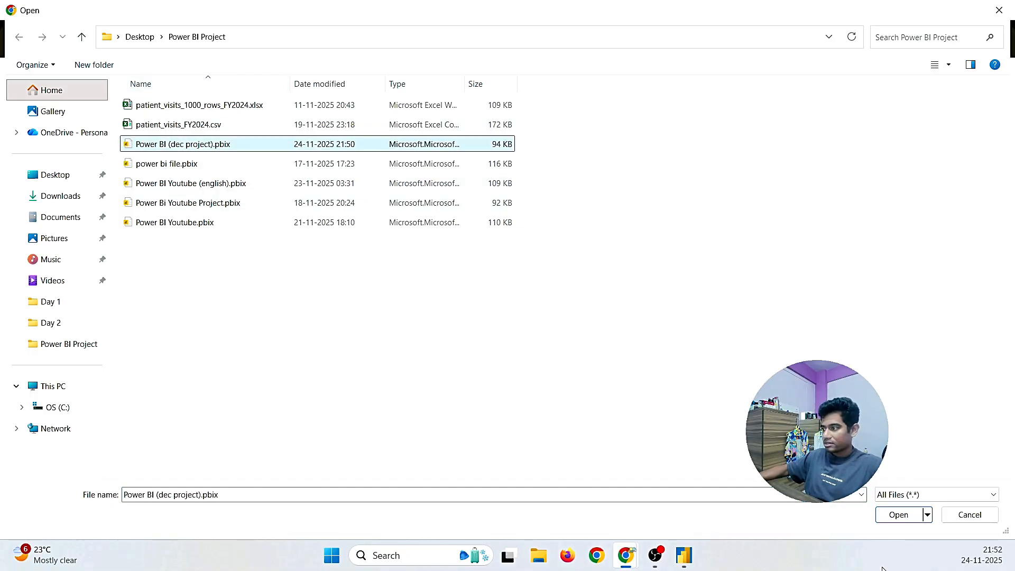
click(899, 514)
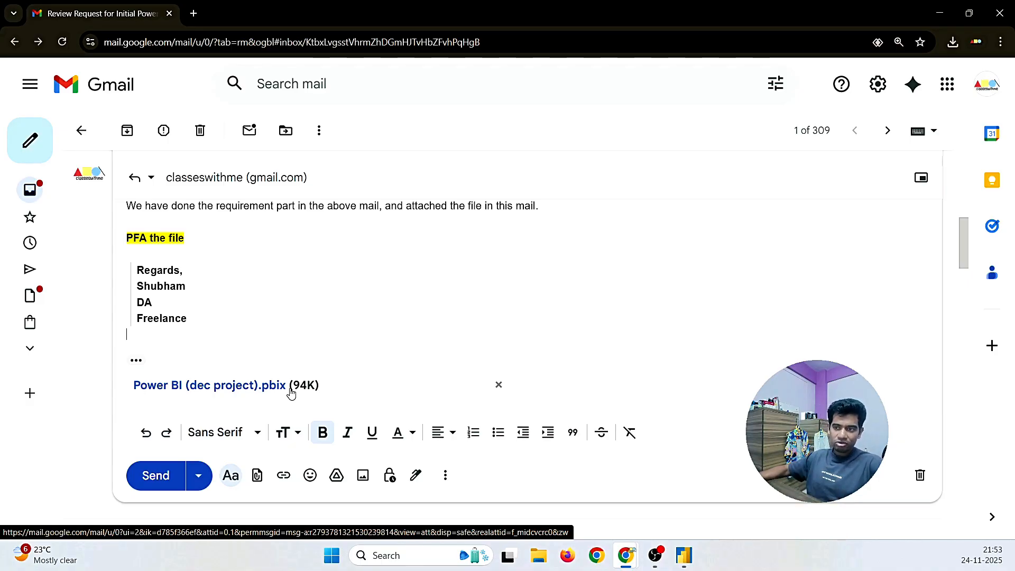
click(158, 477)
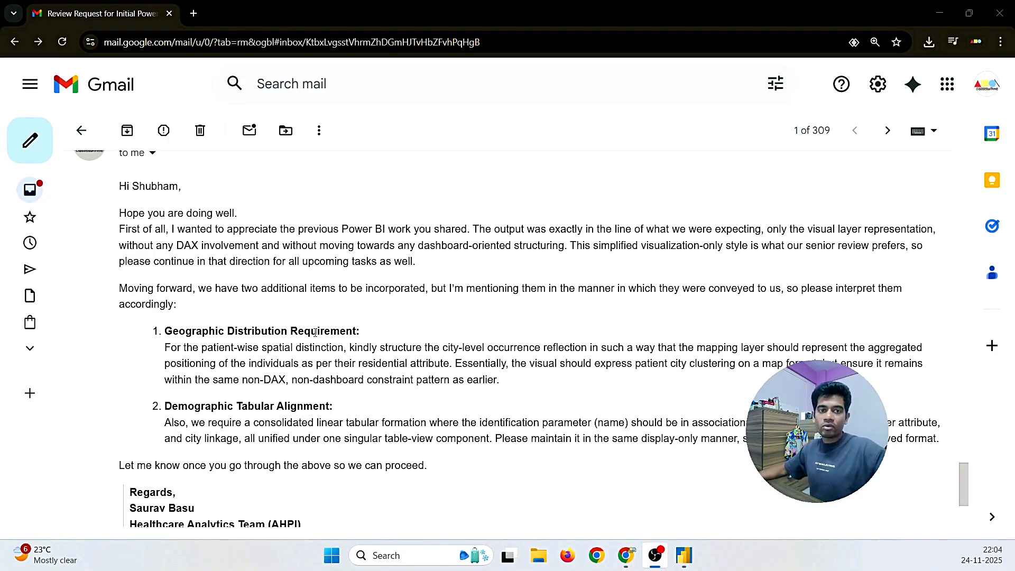
Step: Read the new 10:04 PM email's two requirements: a patient city map and a demographic table
scroll(432, 342, up, 9)
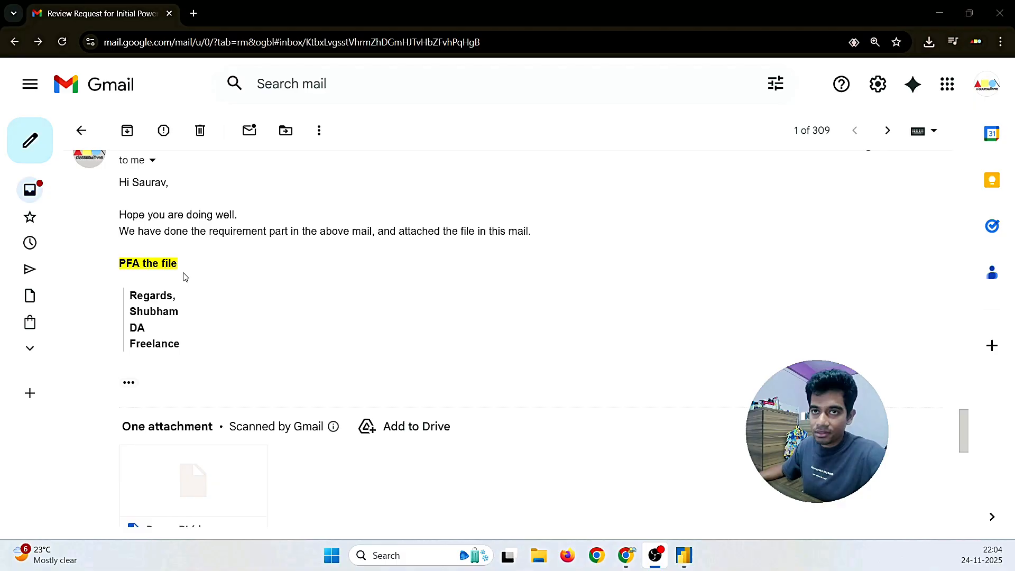
scroll(247, 322, down, 3)
scroll(247, 321, down, 7)
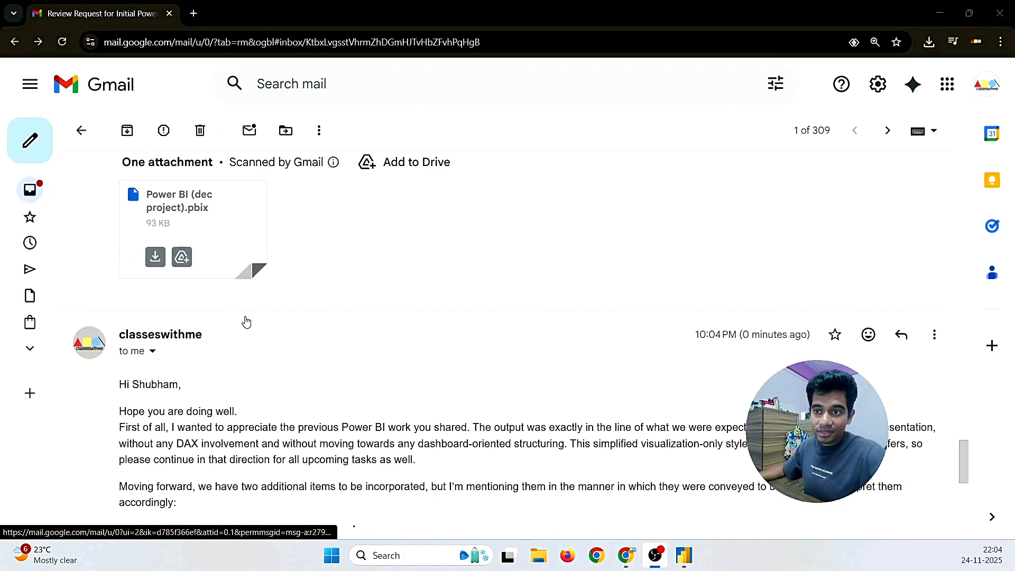
scroll(248, 318, up, 1)
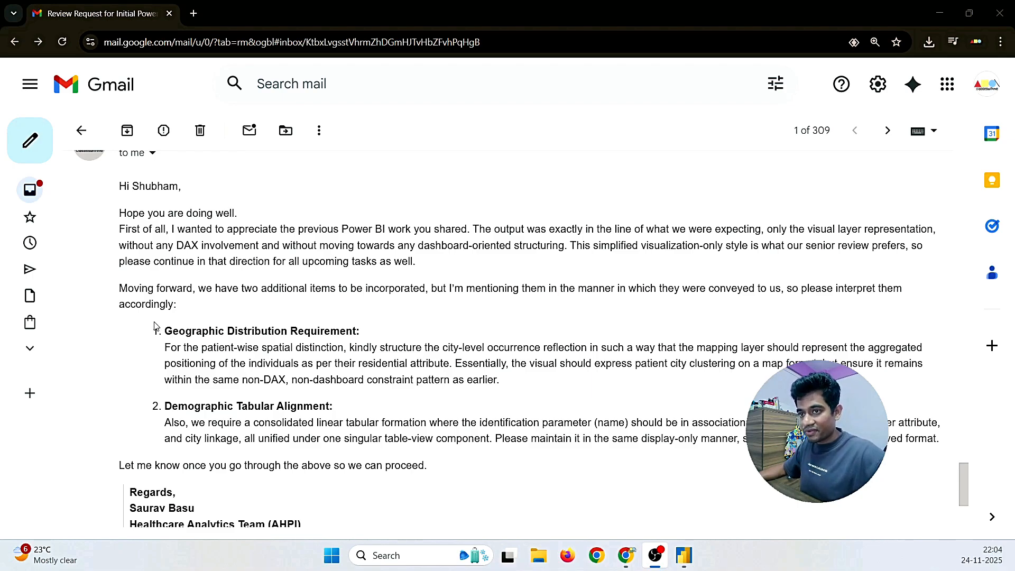
click(163, 332)
drag(261, 331, 340, 331)
drag(349, 422, 233, 414)
click(299, 464)
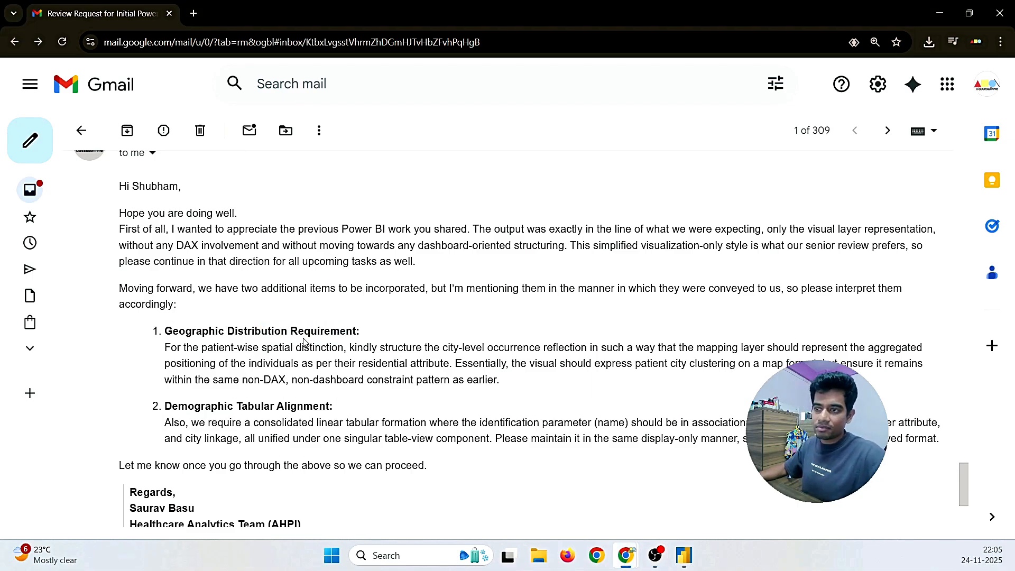
drag(291, 331, 400, 334)
click(391, 419)
scroll(391, 420, up, 3)
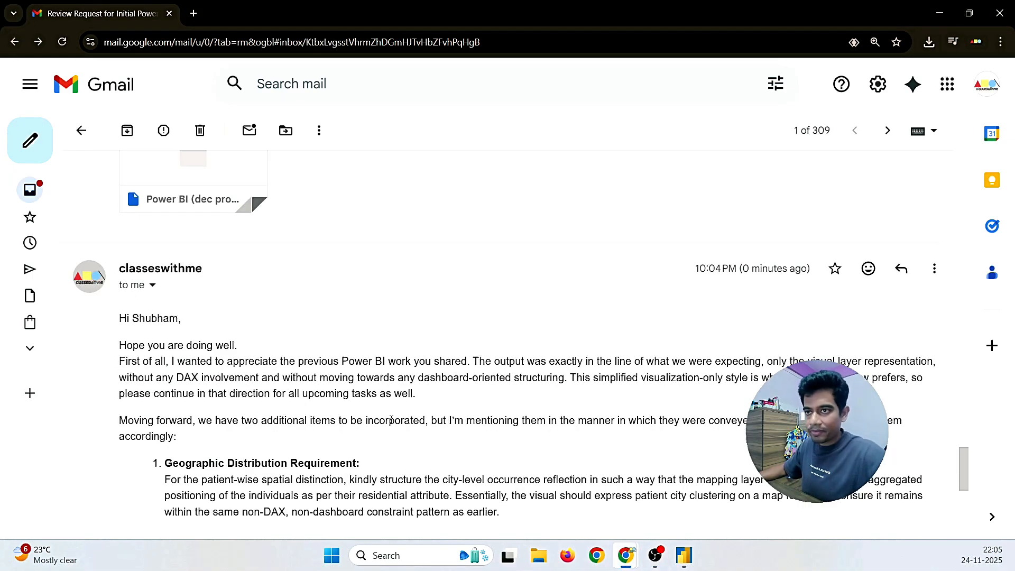
scroll(220, 358, down, 6)
drag(194, 324, 130, 325)
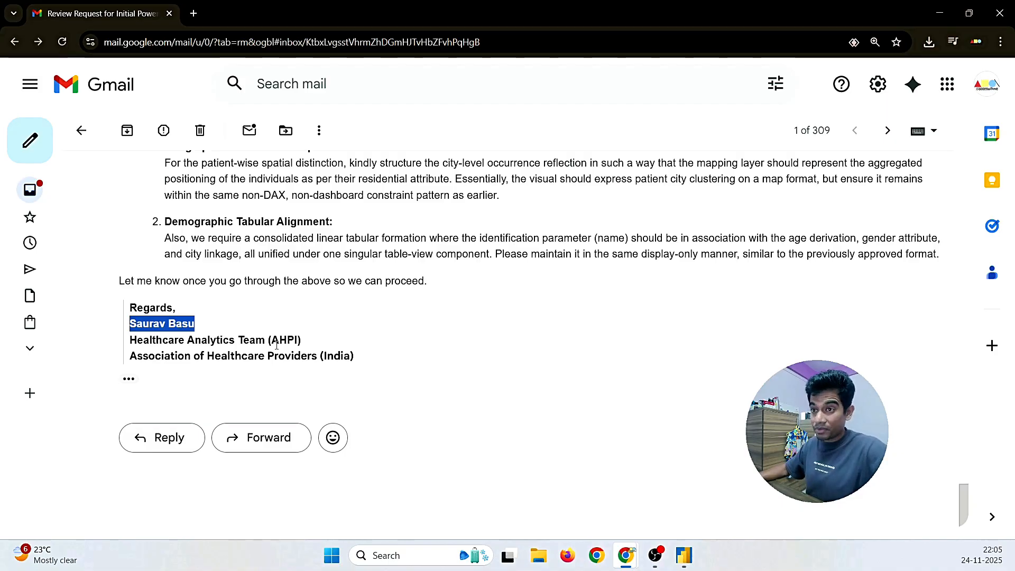
scroll(276, 345, up, 4)
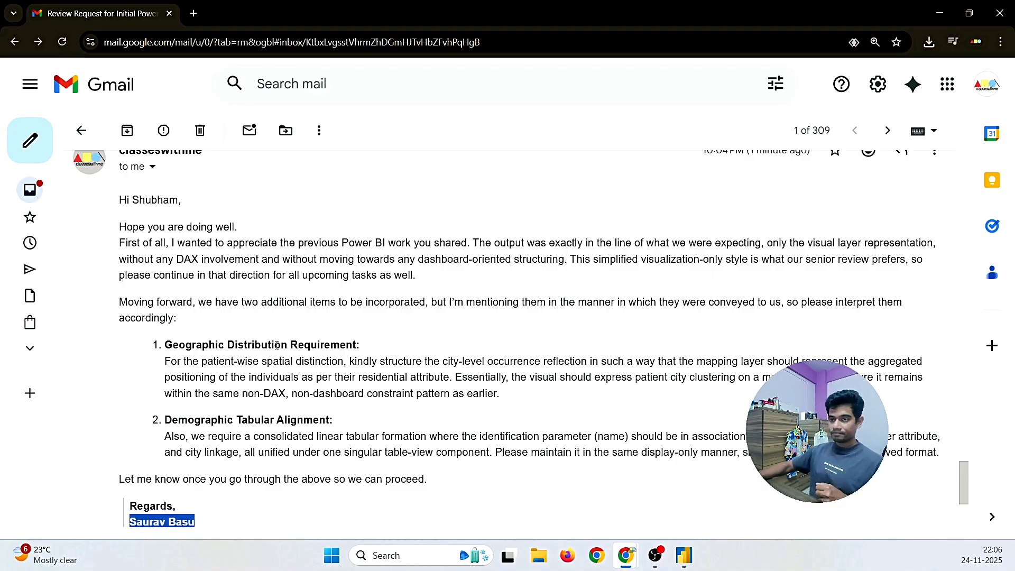
scroll(277, 345, down, 1)
click(313, 417)
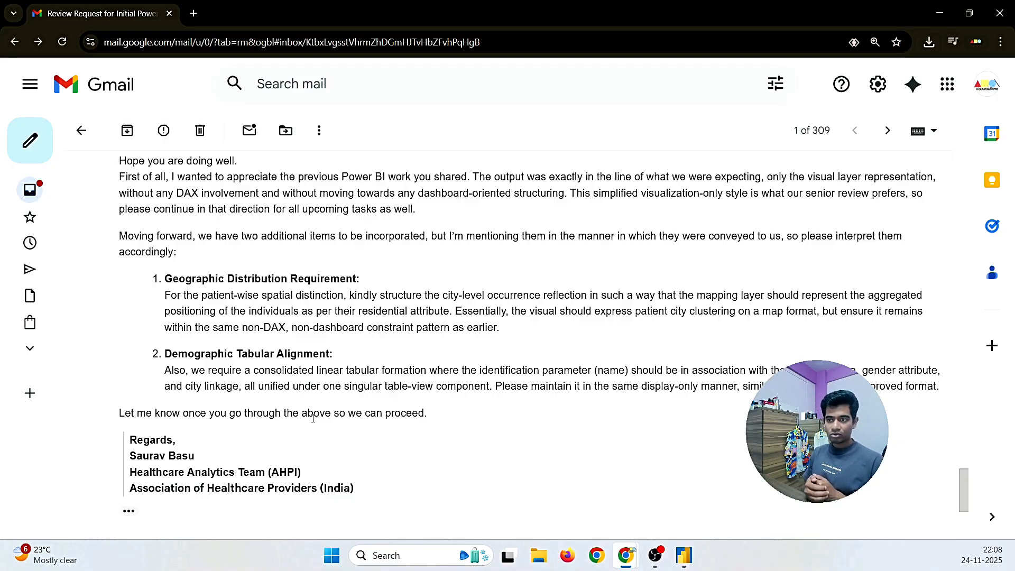
scroll(322, 426, down, 3)
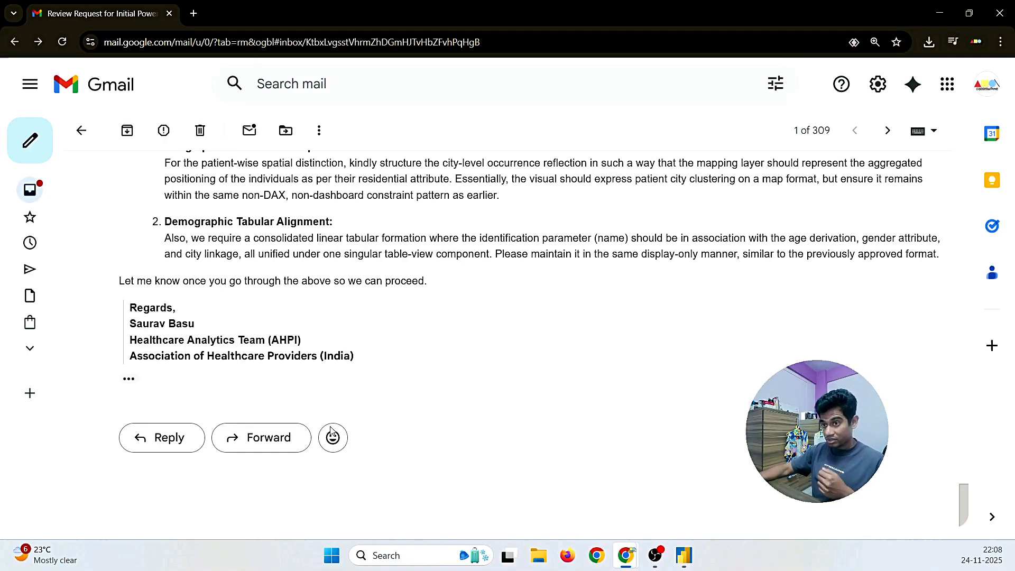
Step: Start a reply with a greeting to the sender and 'Hope you are doing well.'
click(157, 439)
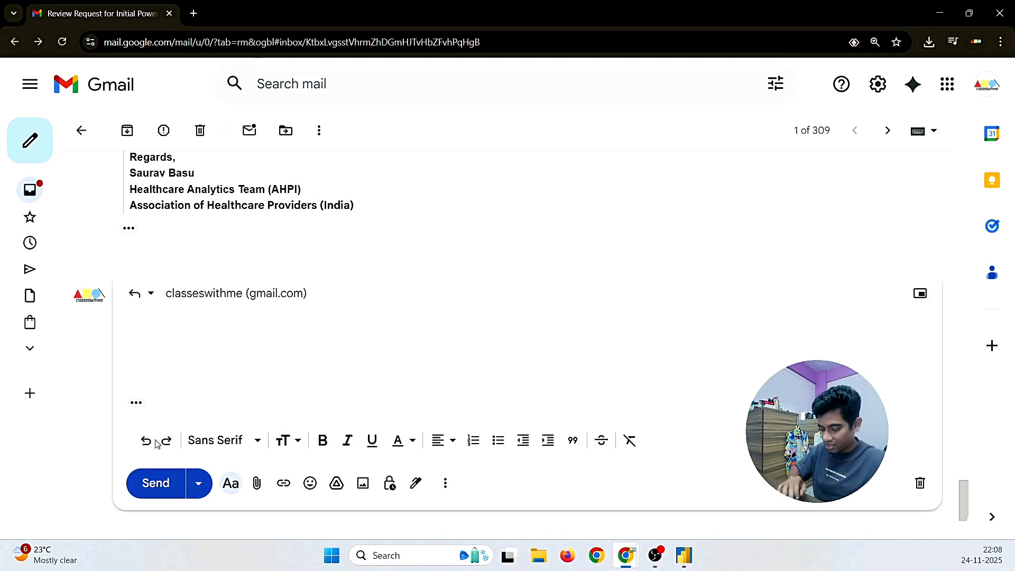
text(Hi Saur)
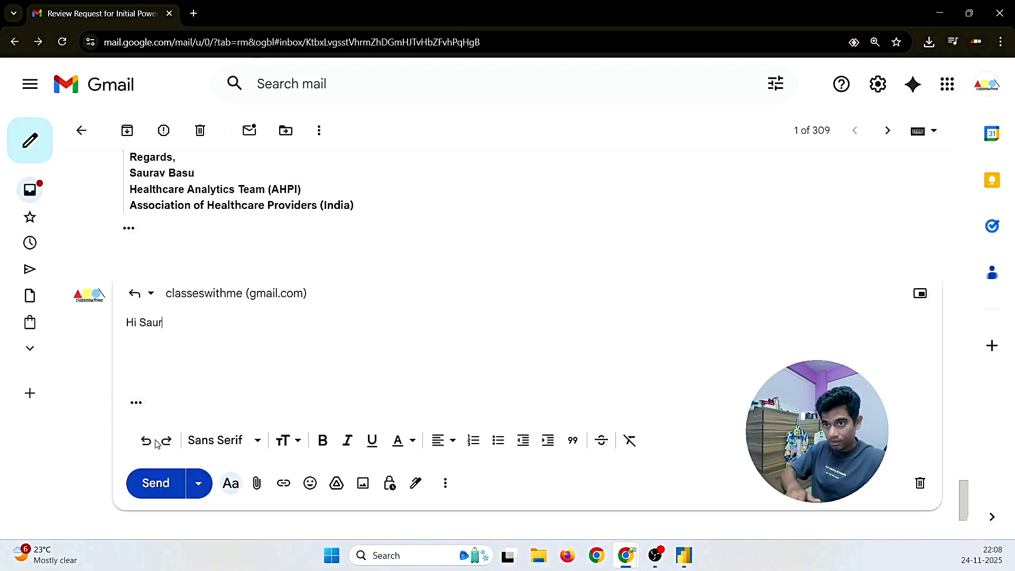
text(o)
key(BackSpace)
key(BackSpace)
text(rav)
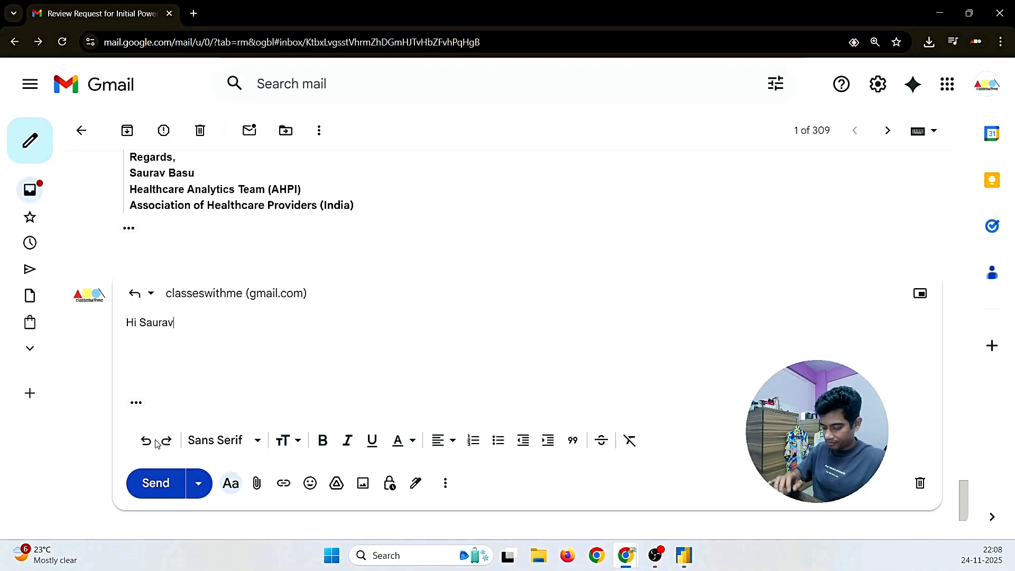
text(,)
key(Return)
text(Hope yop)
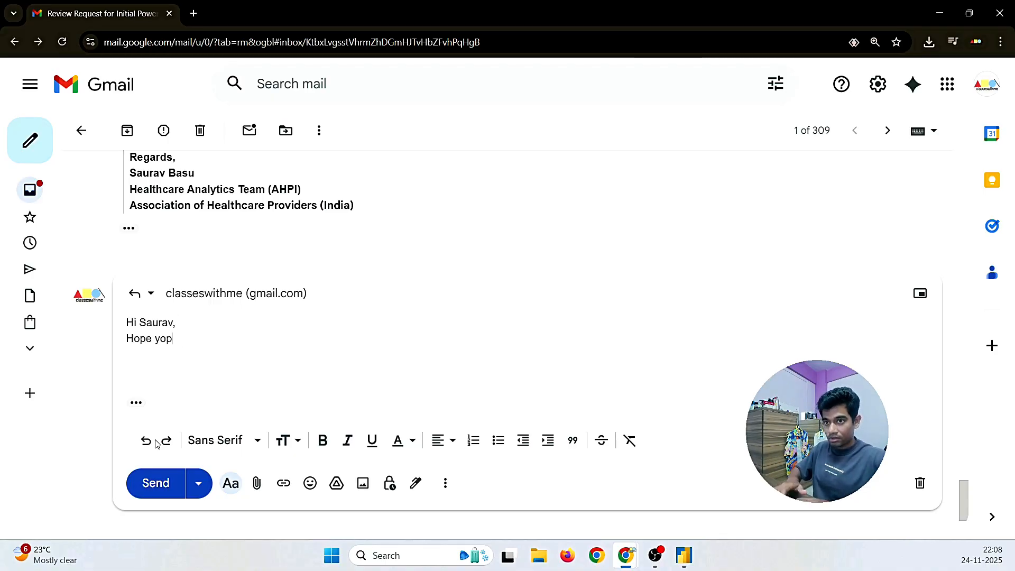
key(BackSpace)
key(Tab)
text(.)
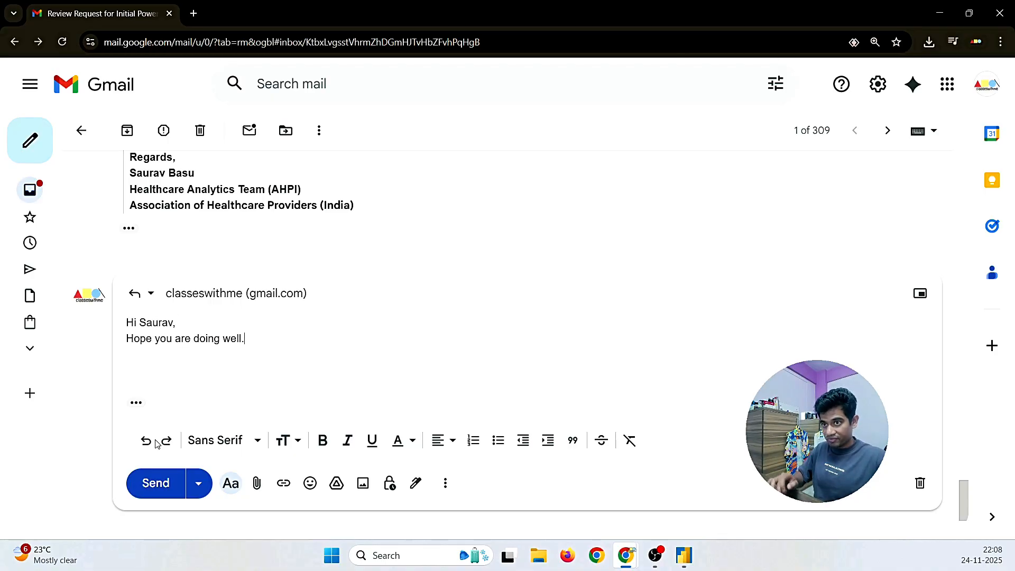
key(Return)
Step: Add 'I am ready with the requirement part and also we can move with the work as early as possible.'
text(I am)
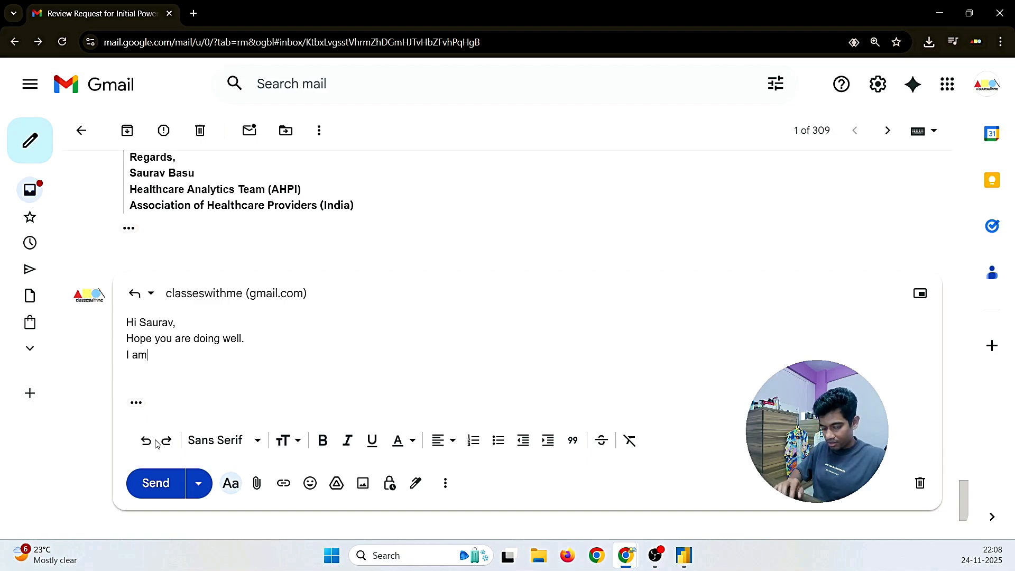
text( ready w)
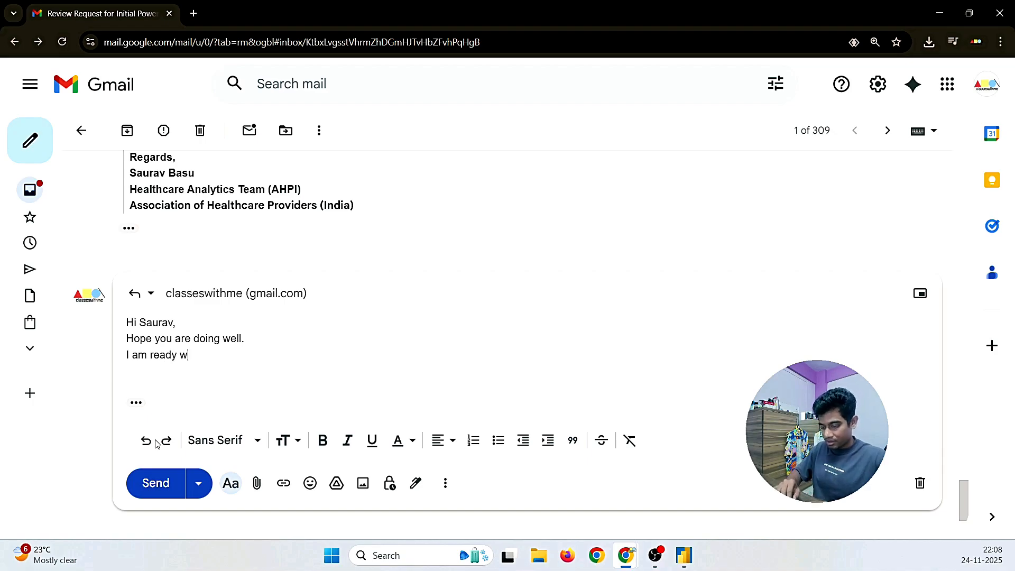
text(ith the)
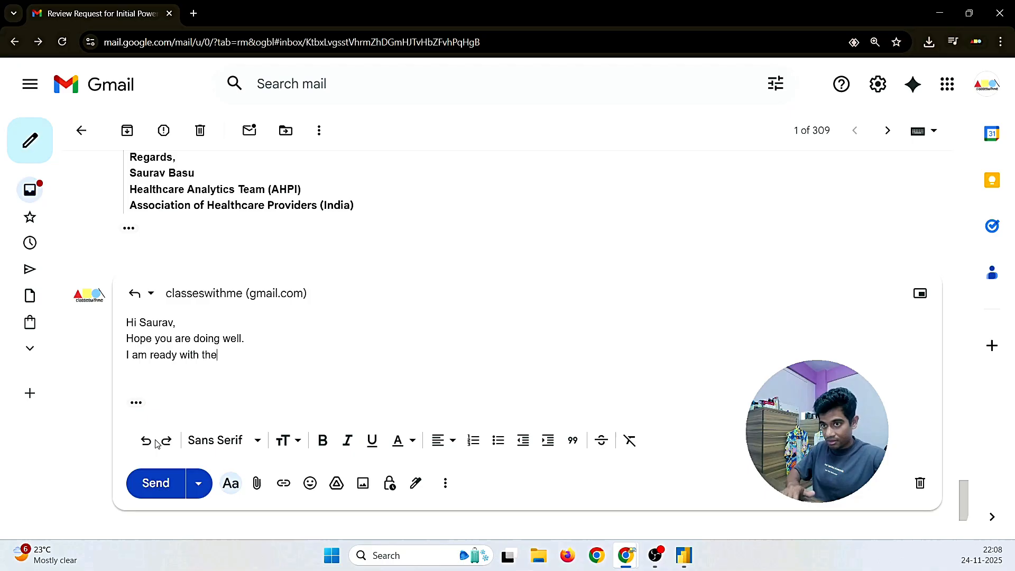
text( requirement )
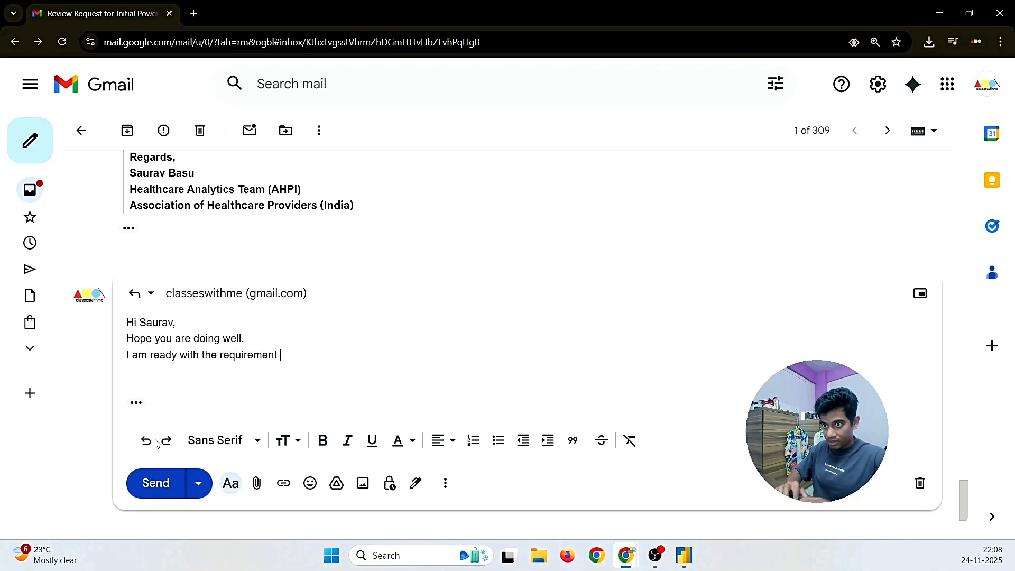
text(part and)
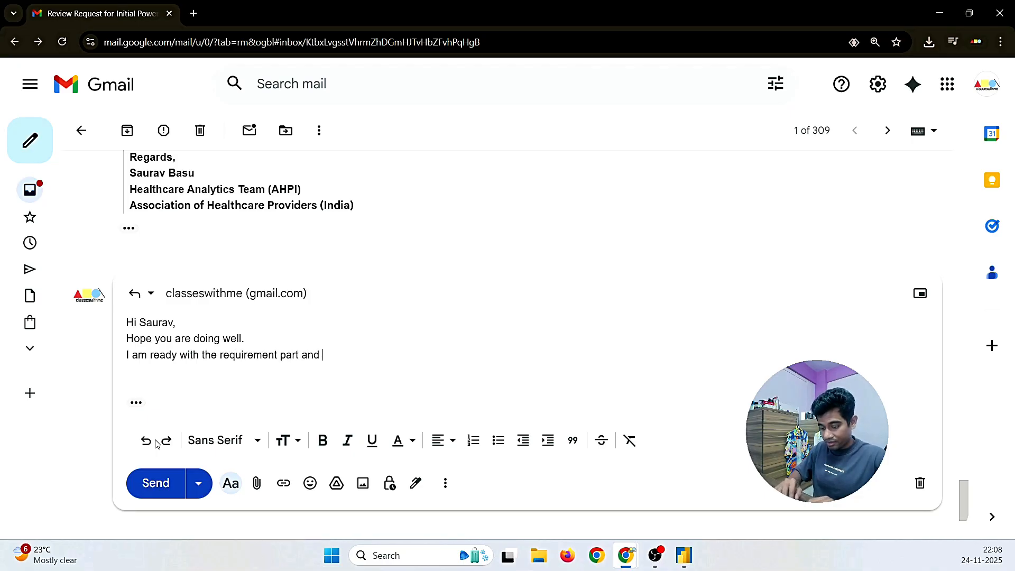
text( also we )
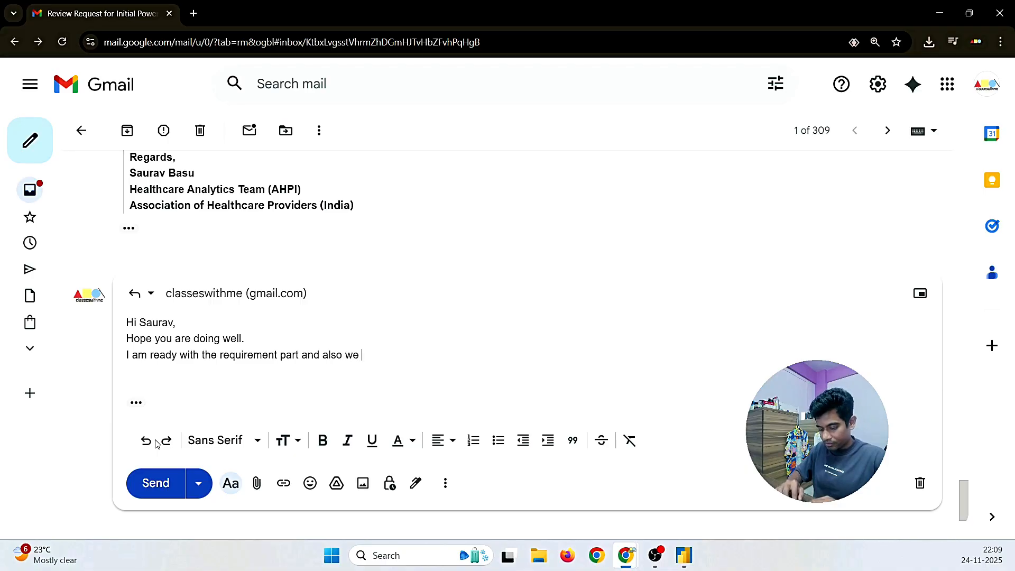
text(can moc)
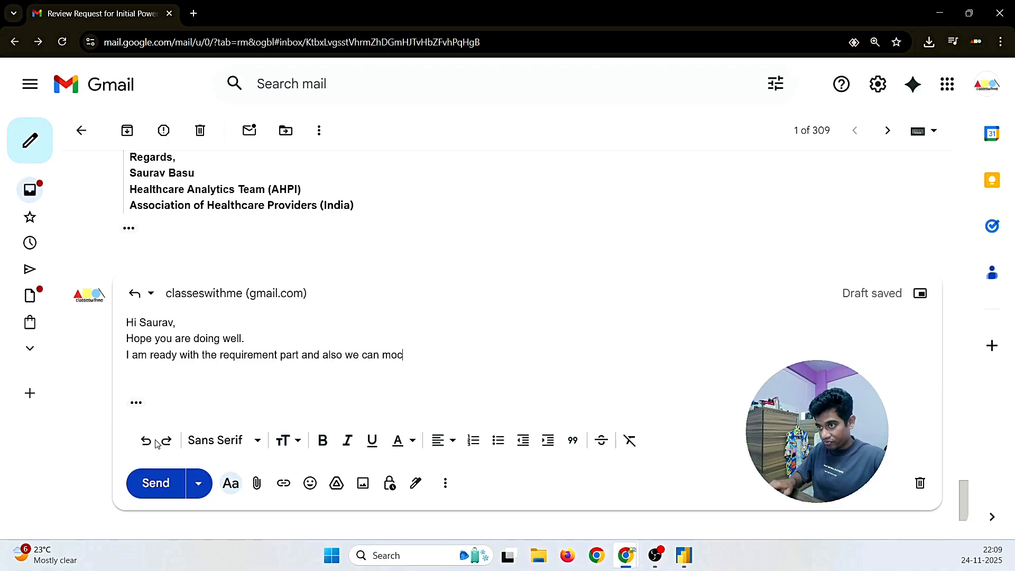
key(BackSpace)
text(ve to the)
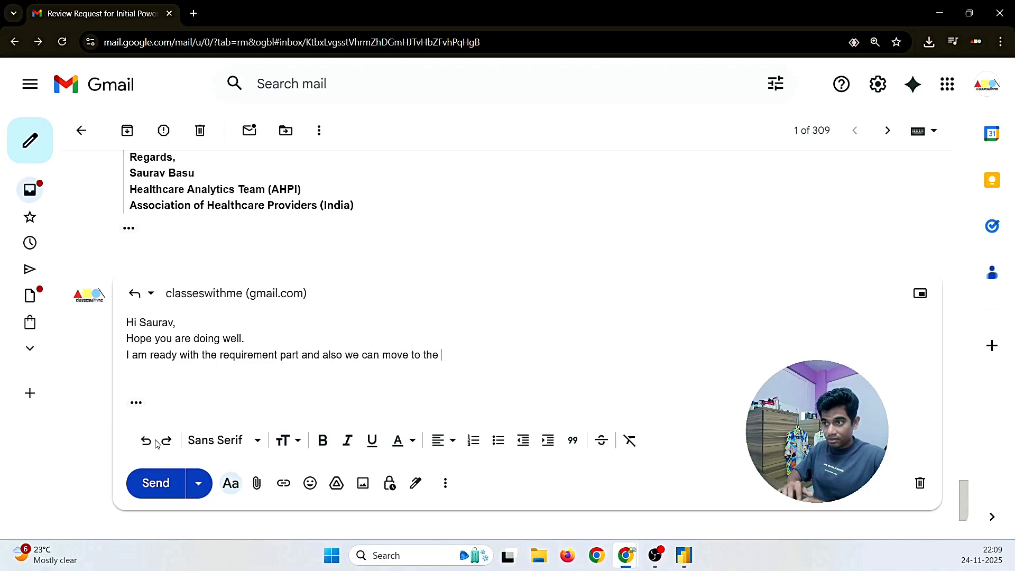
key(BackSpace)
key(BackSpace)
key(BackSpace)
key(BackSpace)
key(BackSpace)
key(BackSpace)
key(BackSpace)
text(w)
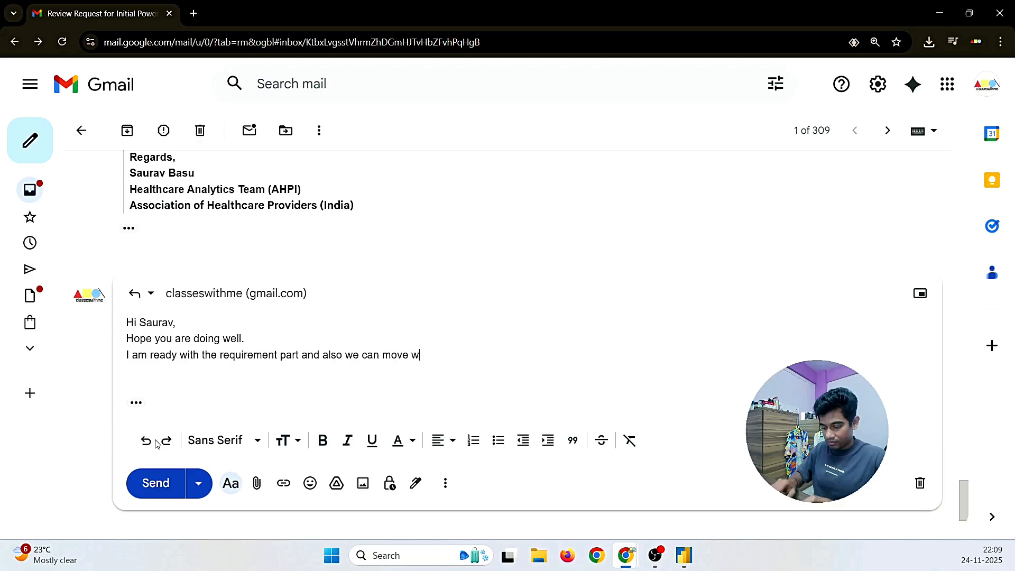
text(ith the)
key(BackSpace)
key(BackSpace)
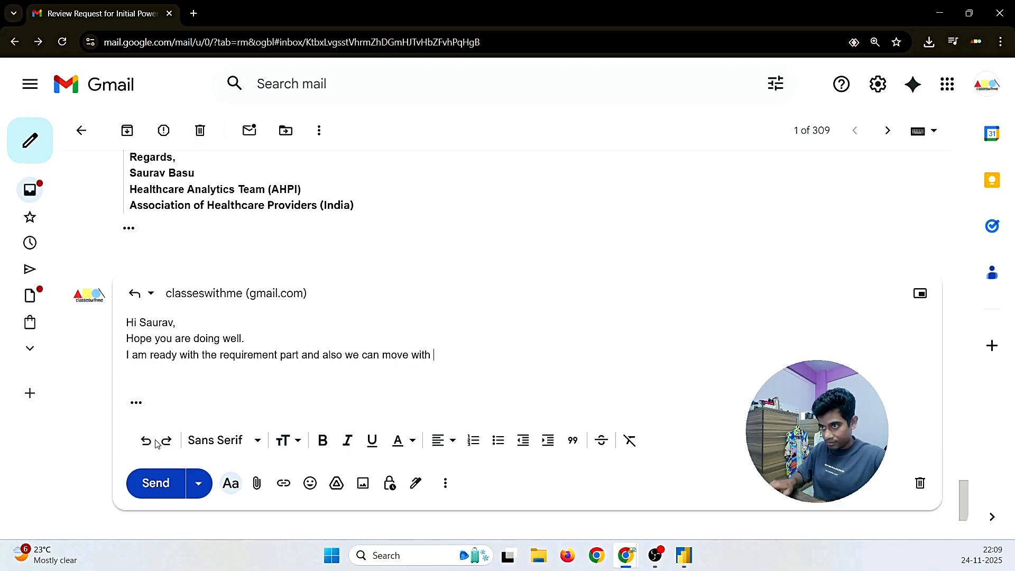
text(the wro)
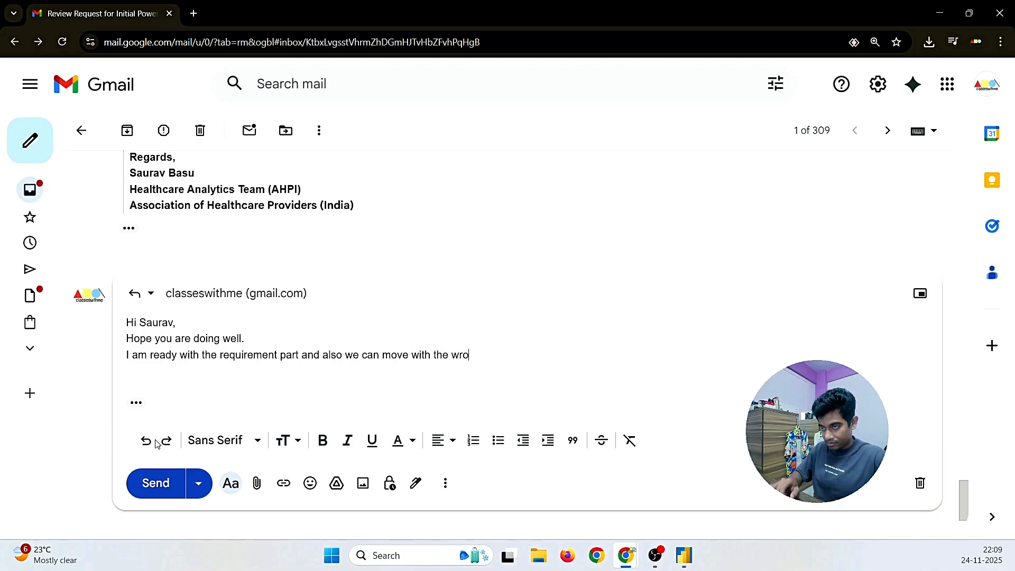
text(k)
key(BackSpace)
key(BackSpace)
key(BackSpace)
text(o)
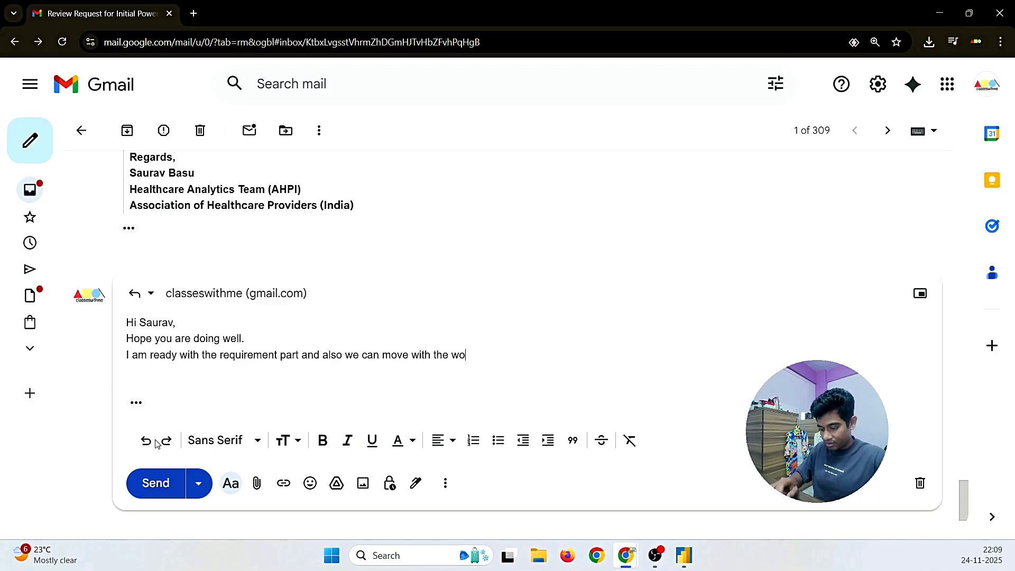
text(rk as e)
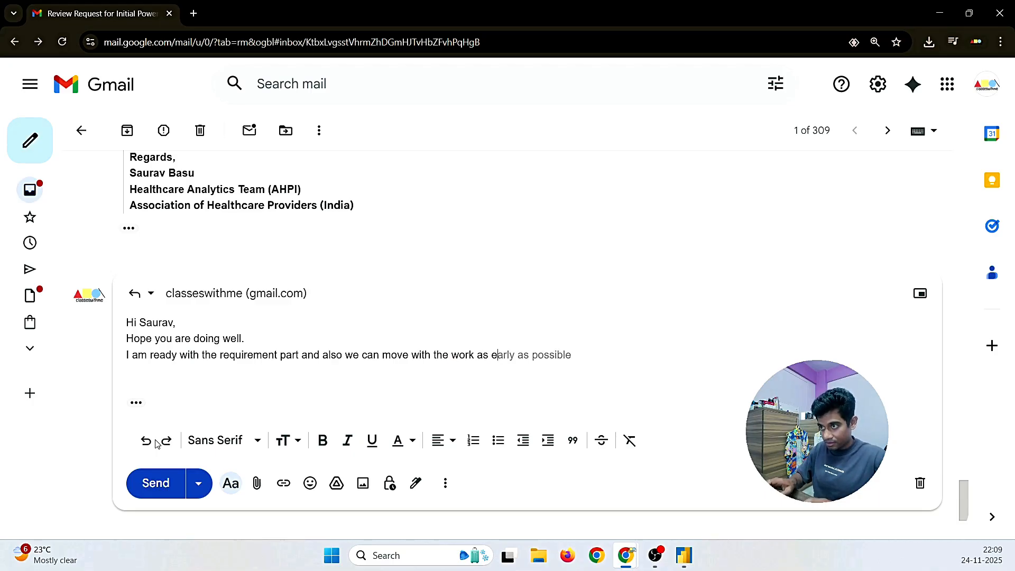
key(Tab)
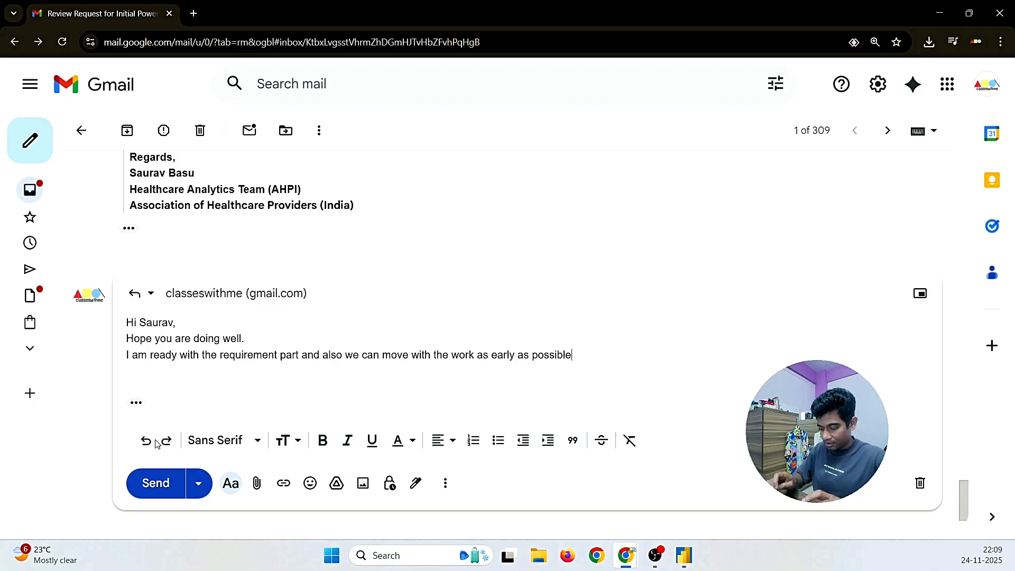
text(.)
key(Return)
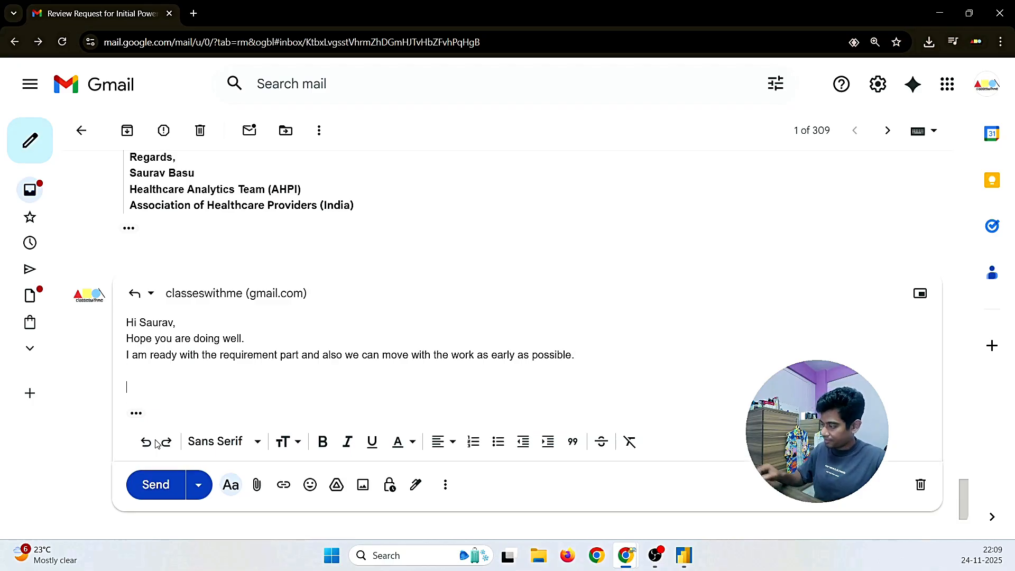
Step: Paste the Regards signature from the earlier mail into the reply as an indented quote
scroll(283, 308, up, 15)
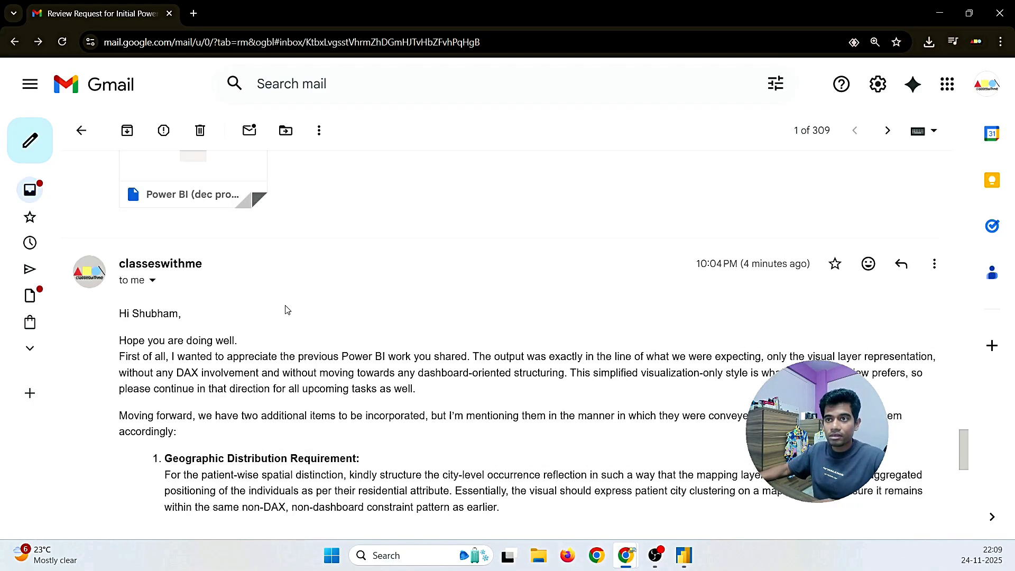
mouse_move(182, 273)
mouse_down()
mouse_move(132, 236)
mouse_move(129, 221)
mouse_up()
key(ctrl+c)
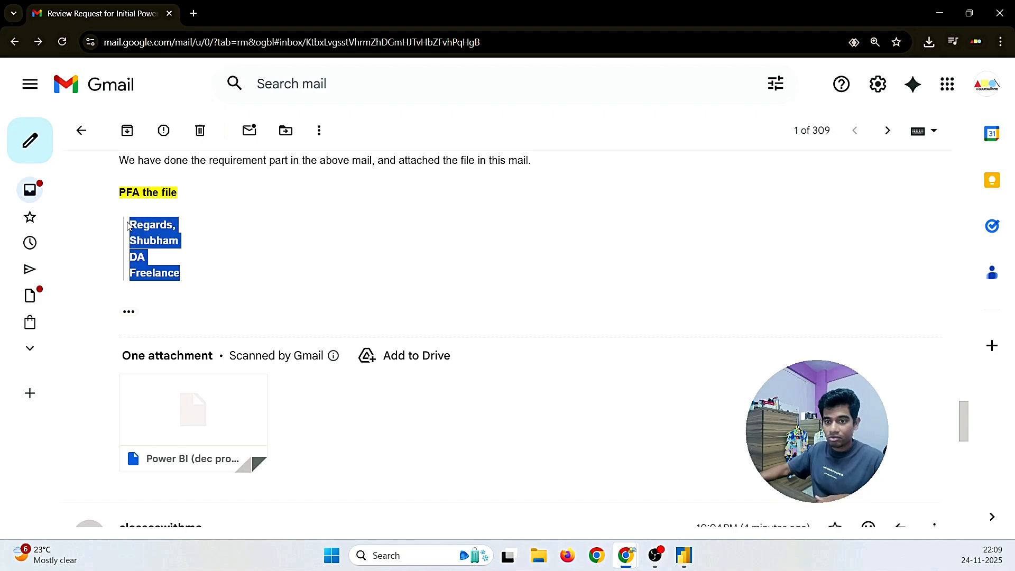
scroll(260, 403, down, 4)
scroll(260, 403, down, 10)
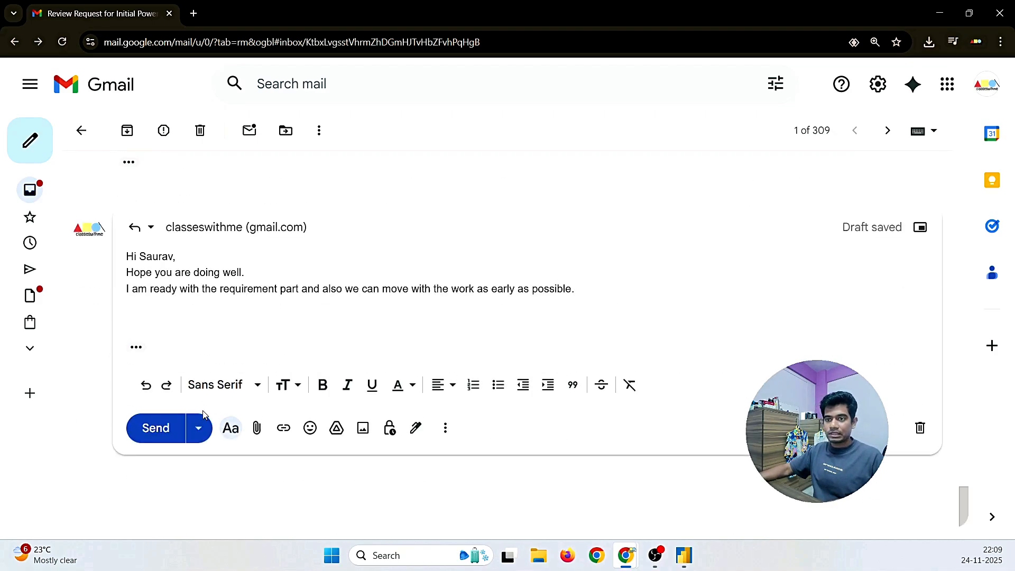
click(144, 307)
key(ctrl+v)
click(607, 289)
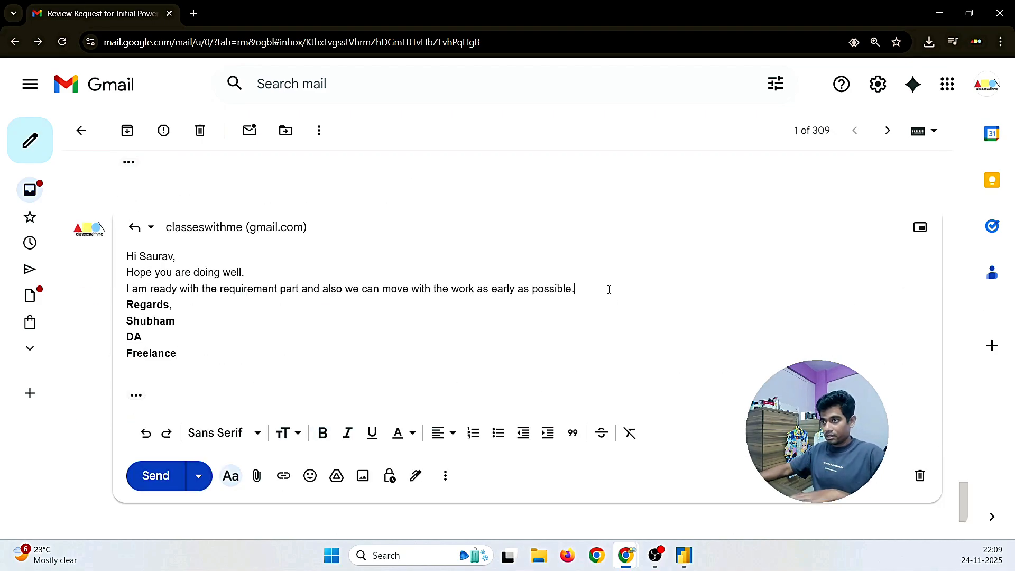
key(Return)
mouse_move(189, 369)
mouse_down()
mouse_move(130, 352)
mouse_move(127, 317)
mouse_up()
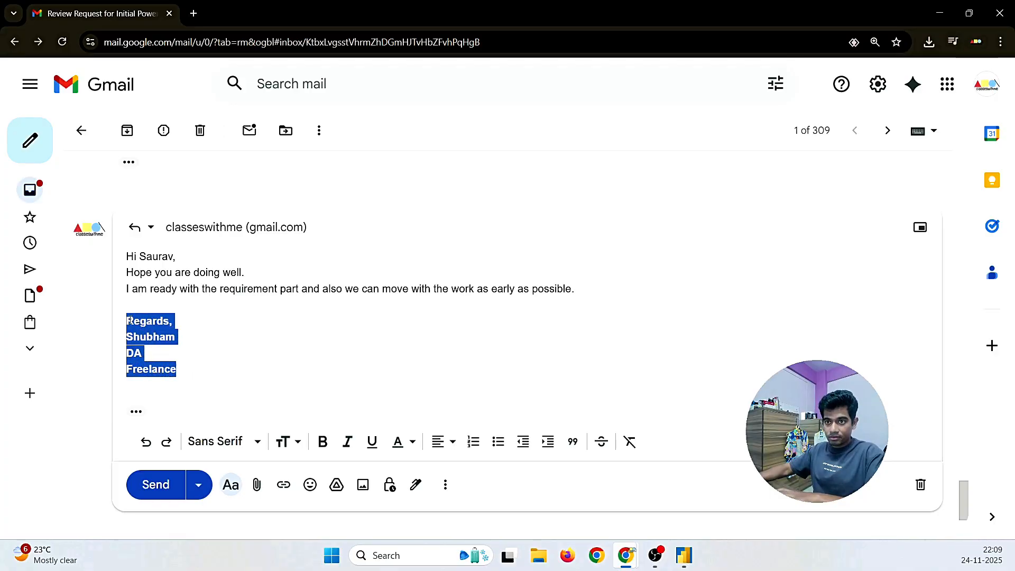
click(574, 444)
Step: Add a blank line after the greeting and send the reply
click(205, 258)
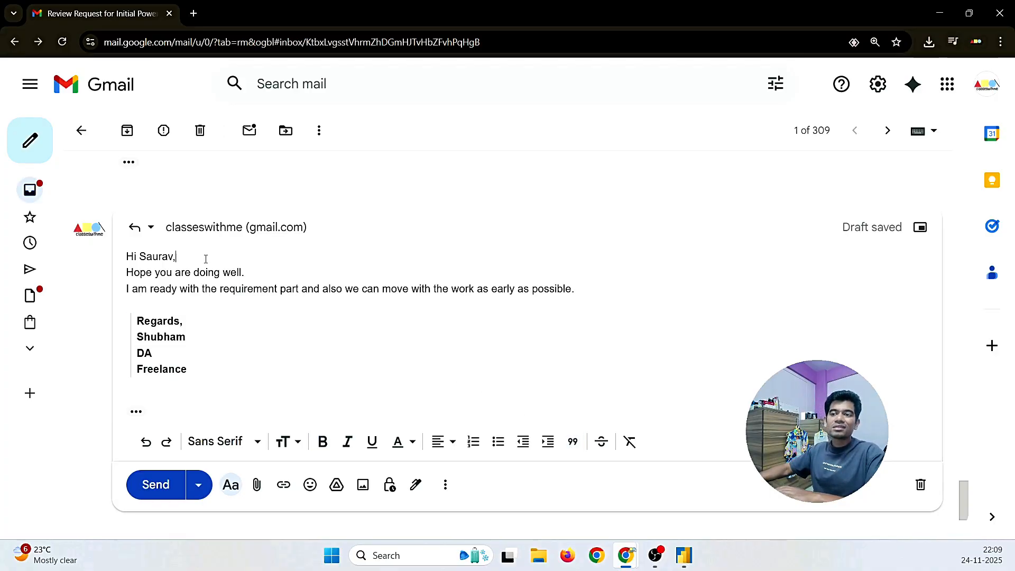
key(Return)
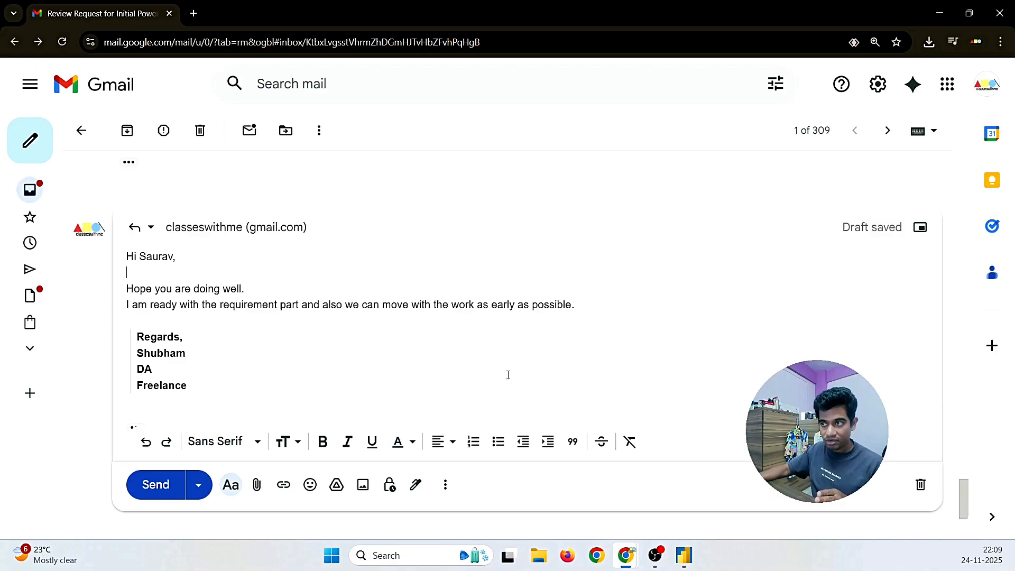
click(146, 496)
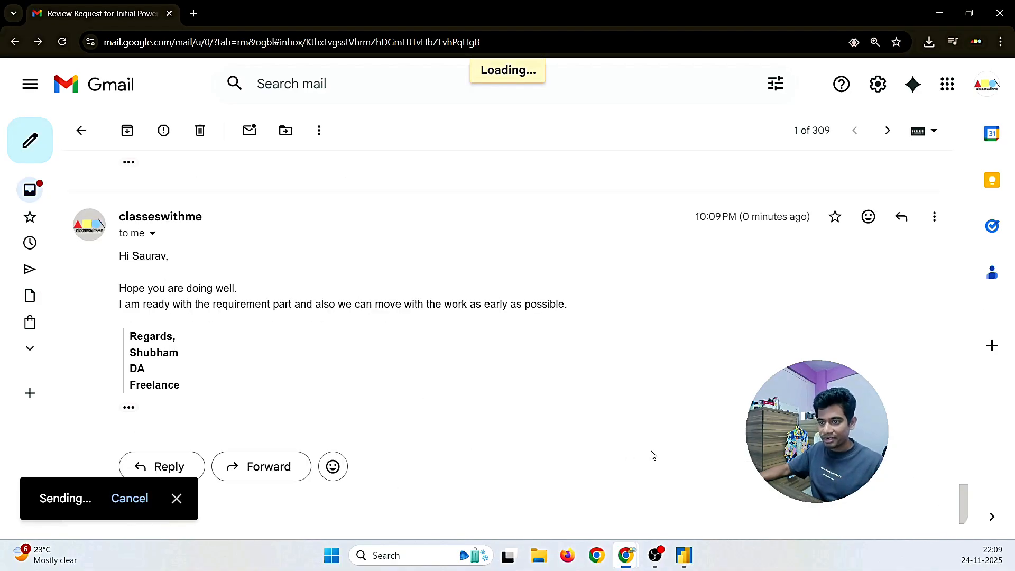
Step: Back in Power BI, rename the Page 3 tab to 'Maps/ Patients'
click(684, 557)
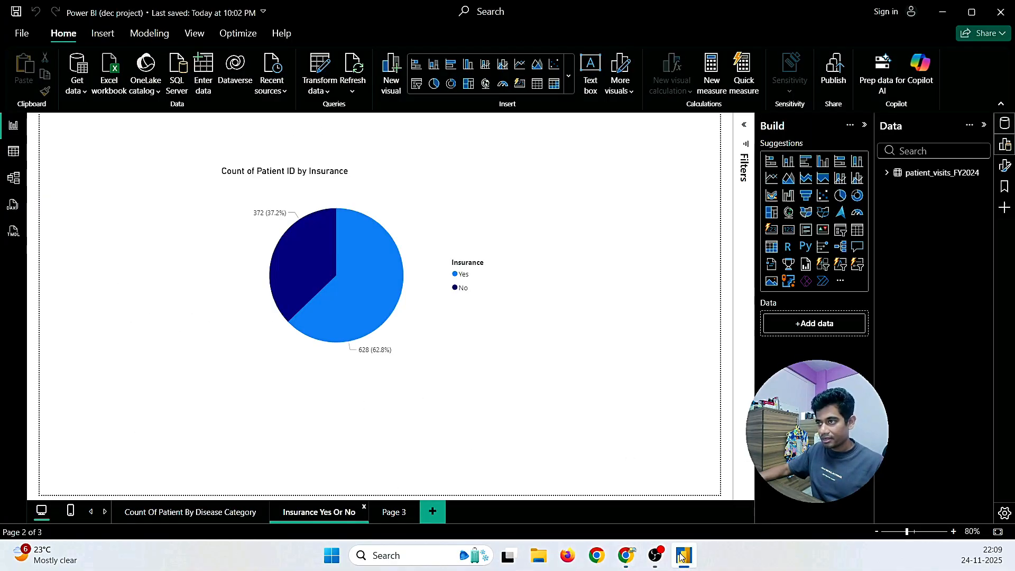
right_click(386, 513)
click(413, 462)
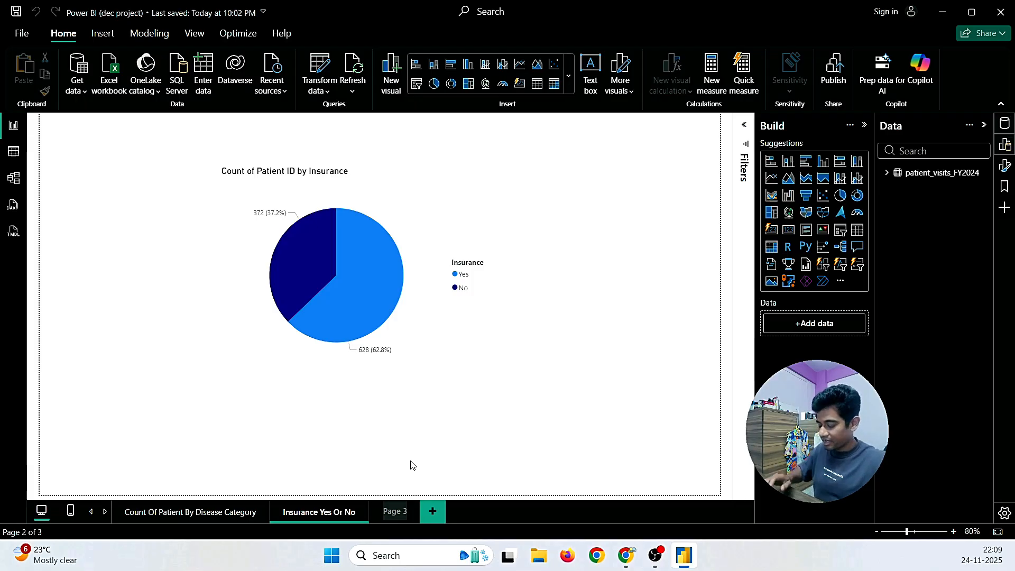
key(BackSpace)
key(BackSpace)
key(BackSpace)
key(BackSpace)
key(BackSpace)
key(BackSpace)
text(Map)
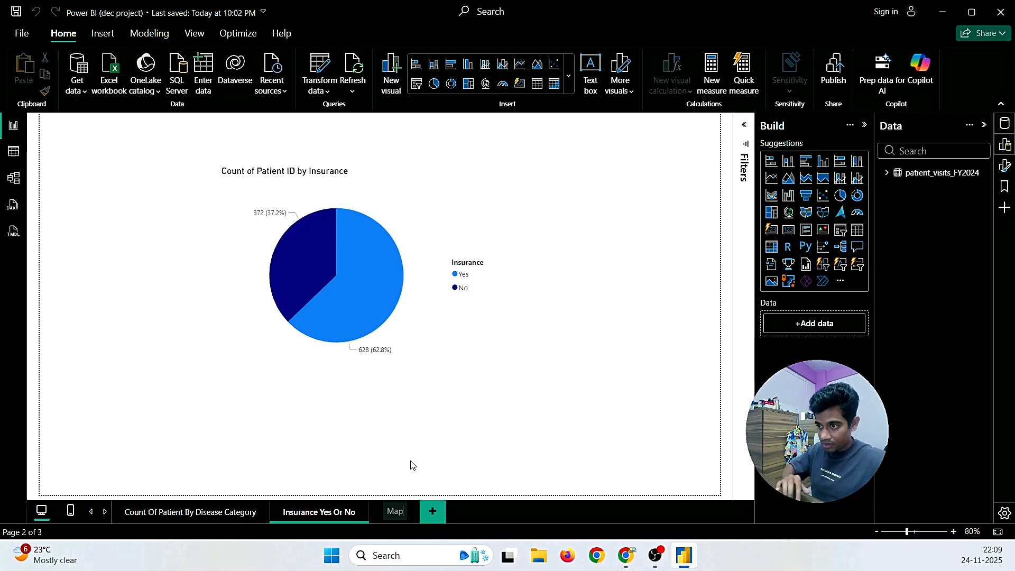
text(s)
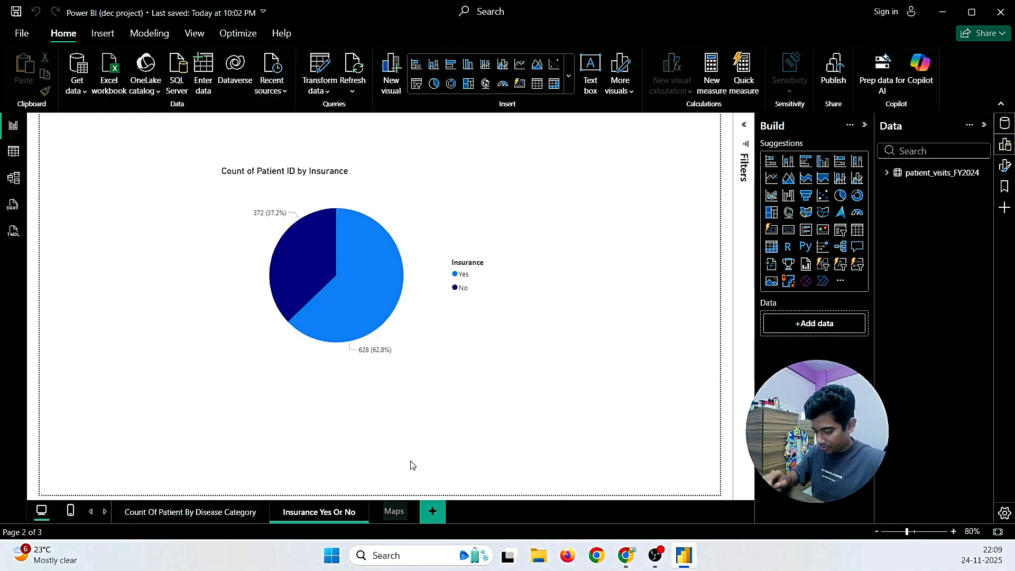
text(/ P)
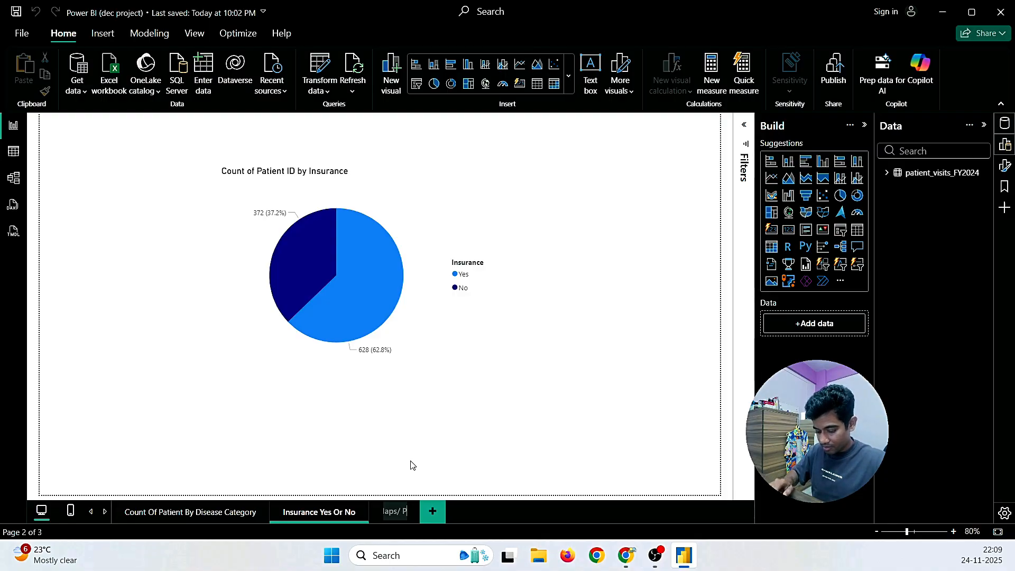
text(atients)
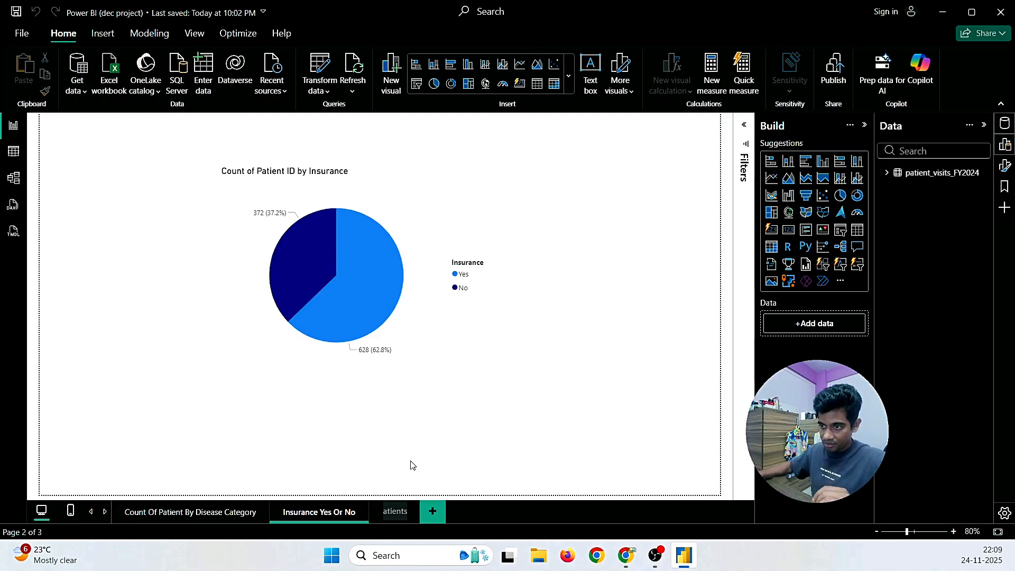
key(Return)
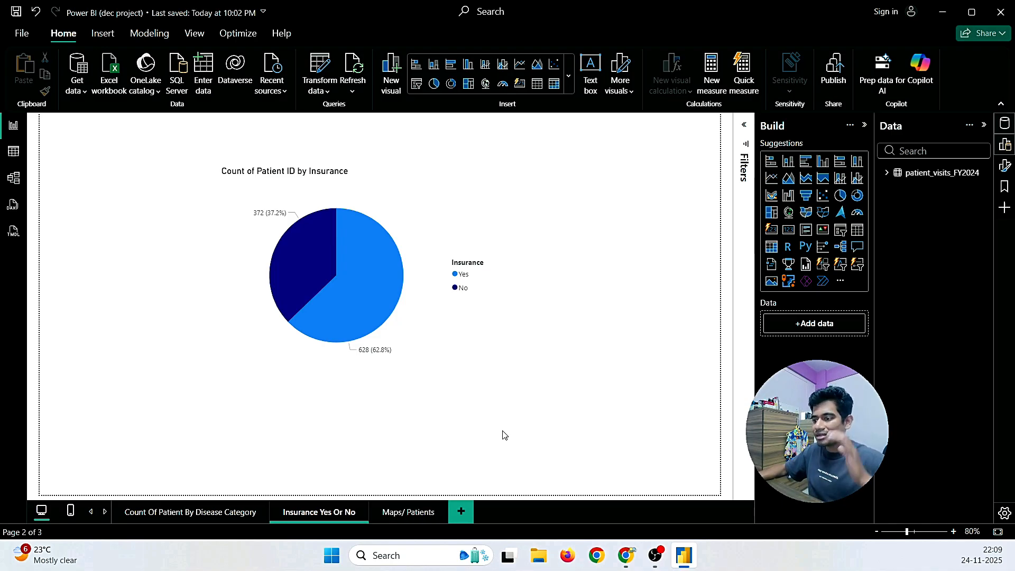
Step: Go to the blank Maps/ Patients page and browse the full gallery of visual types
click(395, 509)
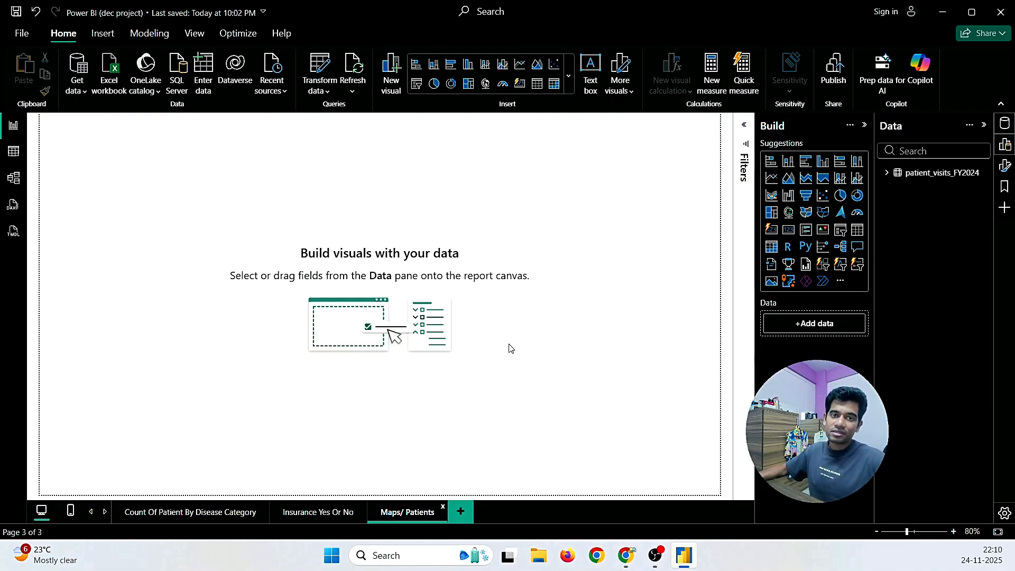
click(568, 79)
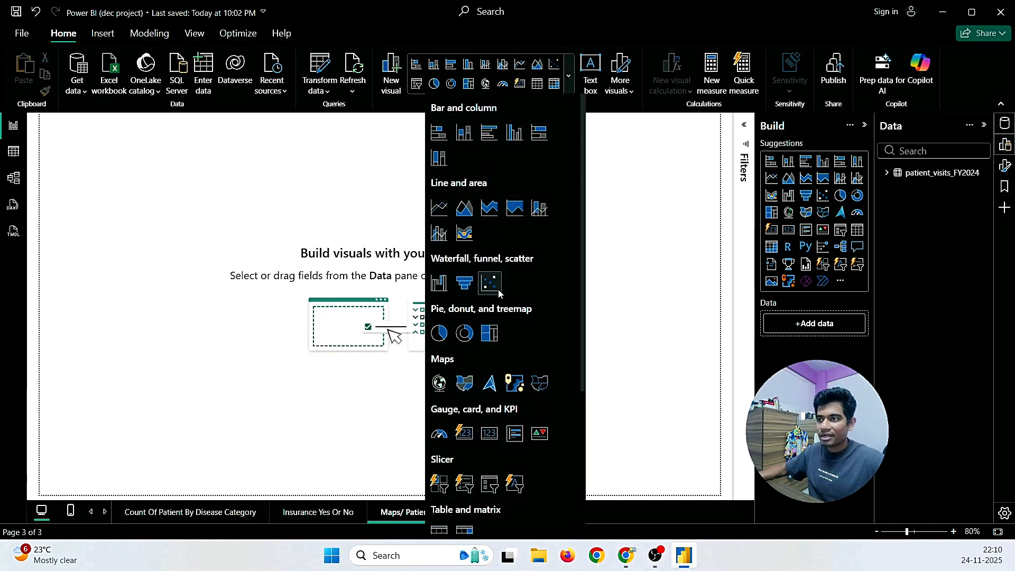
scroll(499, 292, down, 2)
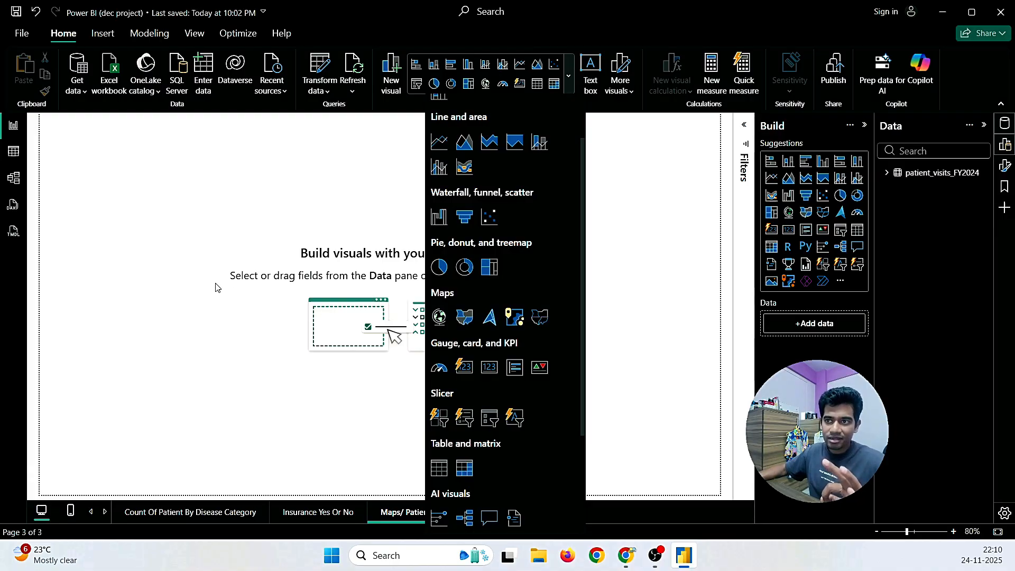
click(157, 287)
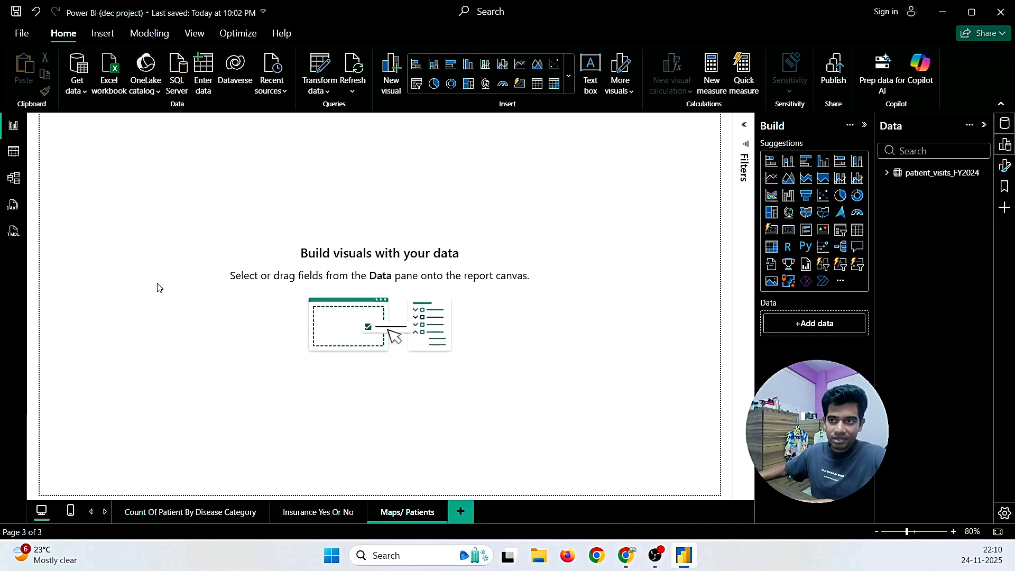
click(15, 18)
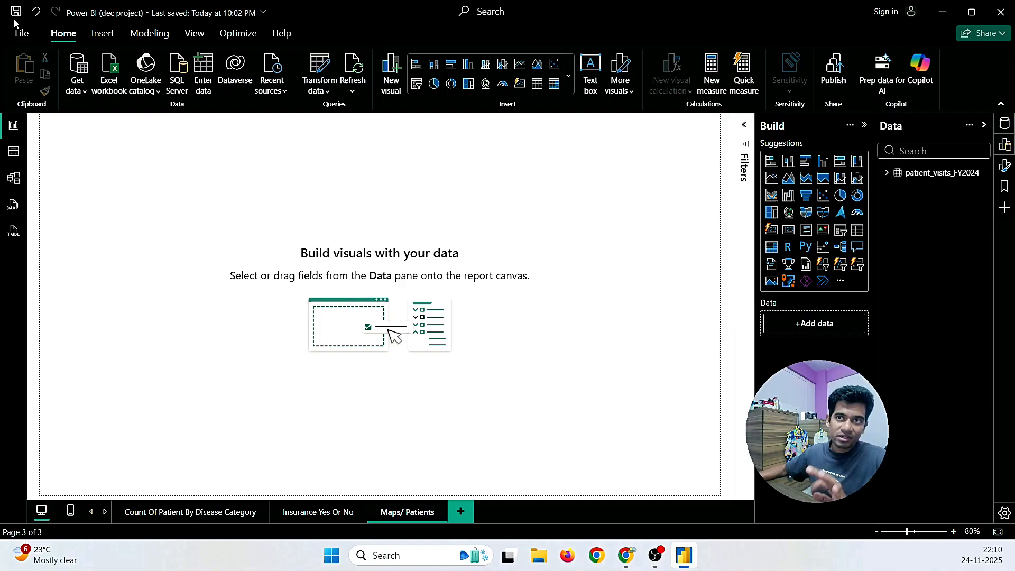
click(17, 34)
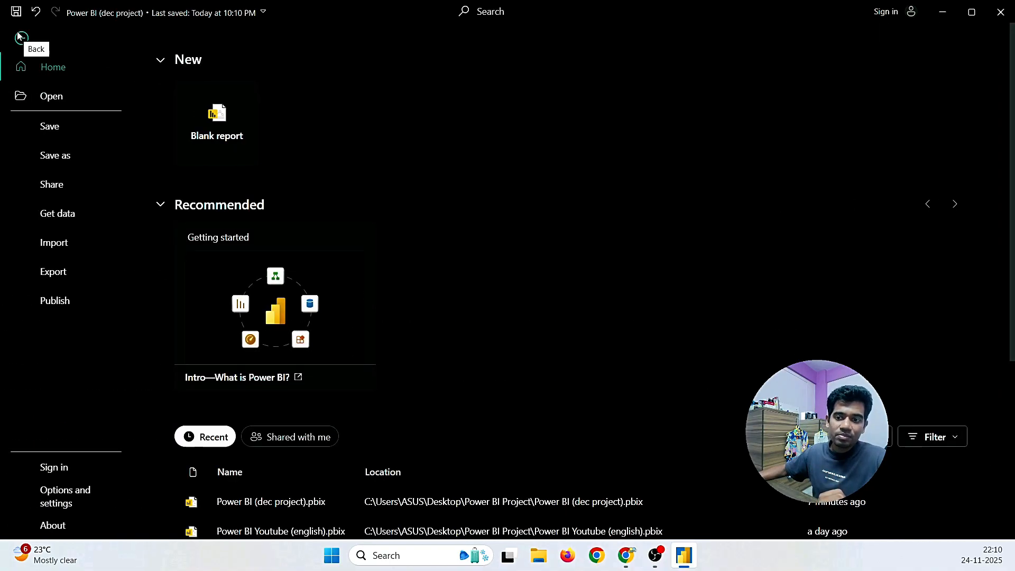
click(78, 504)
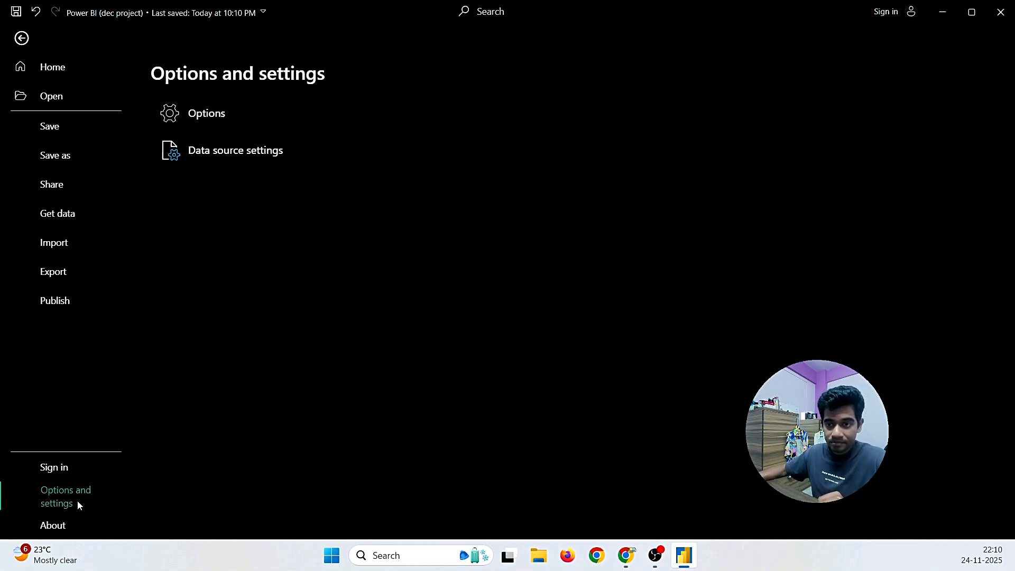
click(202, 118)
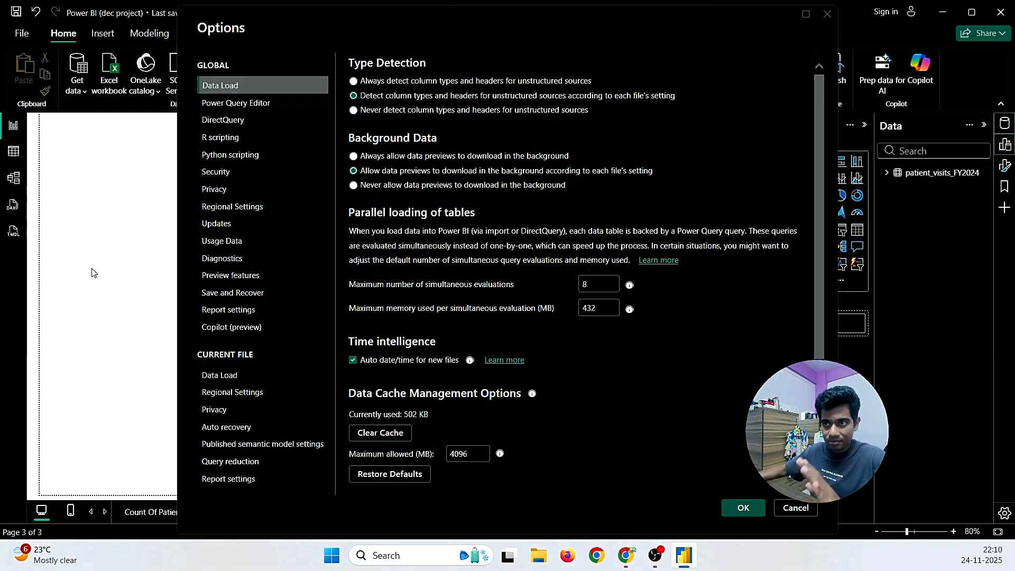
click(799, 507)
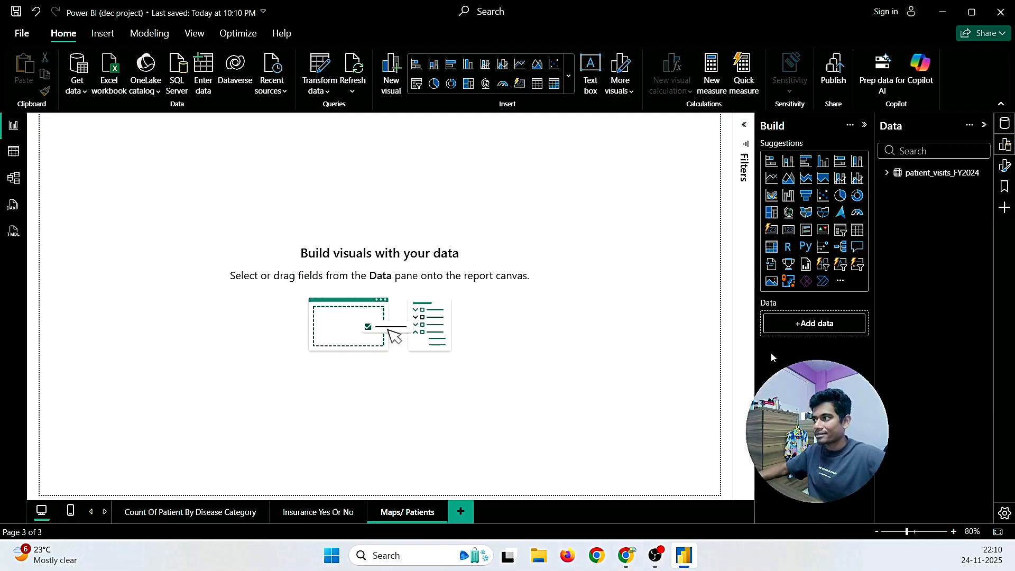
Step: Add and size a map visual, drop City onto it, then delete it because map visuals are disabled
click(789, 212)
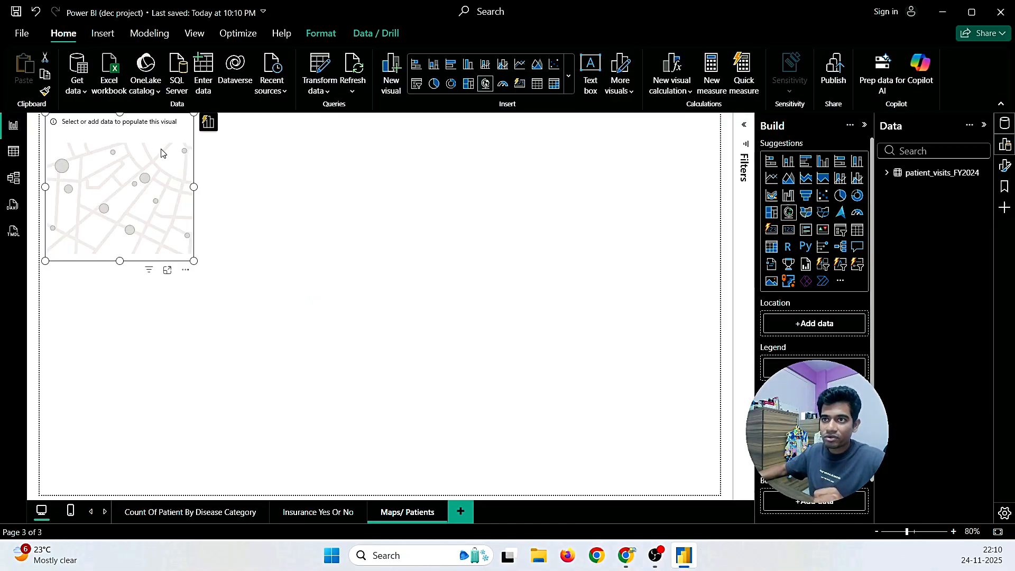
drag(144, 131, 674, 176)
drag(534, 293, 486, 300)
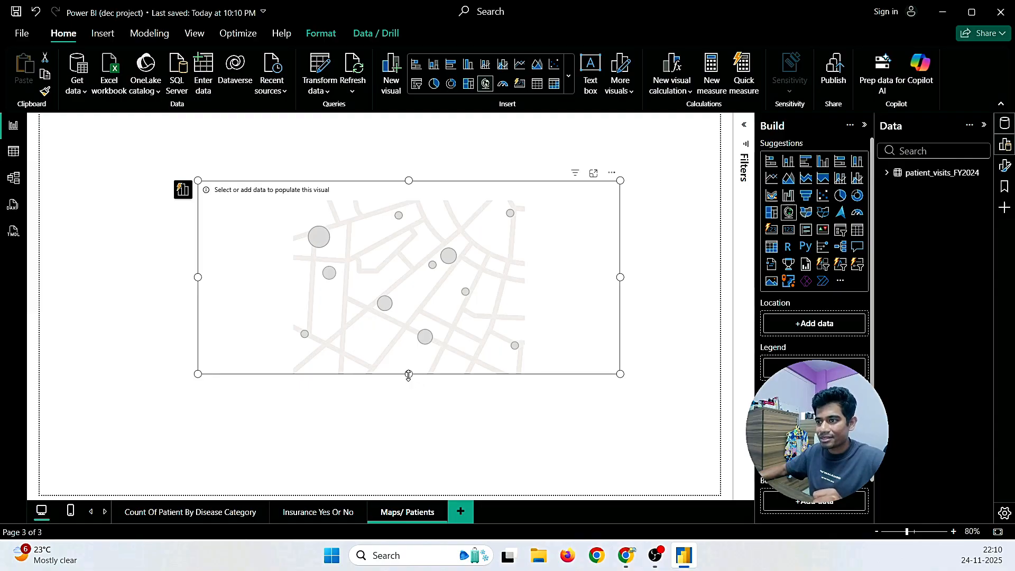
drag(408, 373, 399, 462)
drag(517, 347, 512, 328)
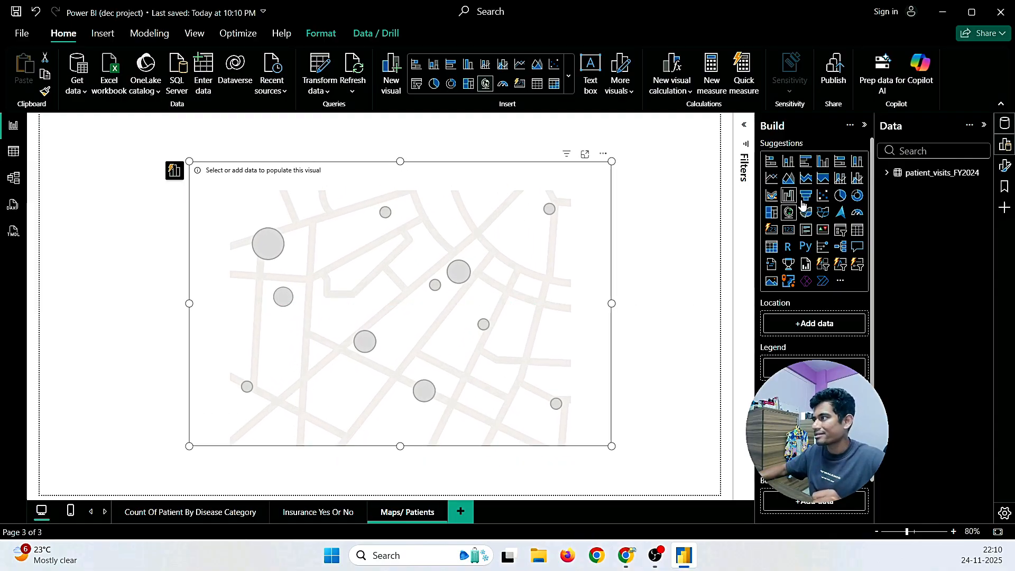
click(887, 173)
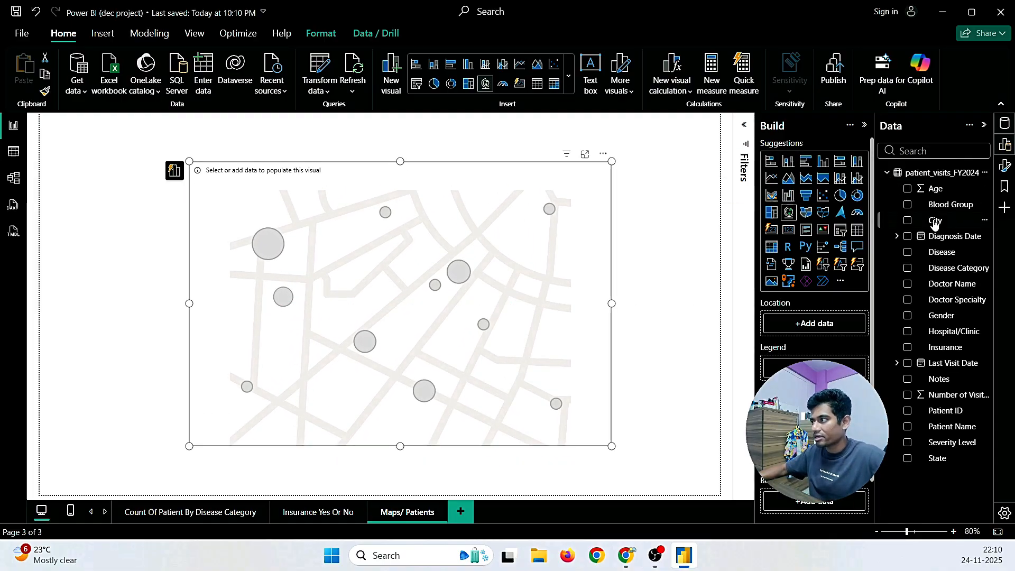
drag(934, 226, 408, 229)
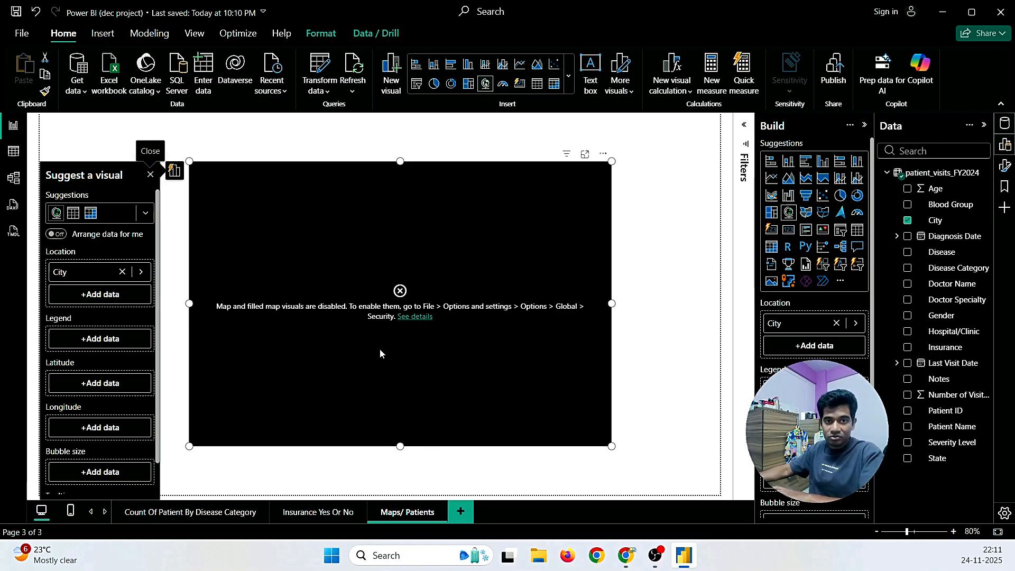
key(Delete)
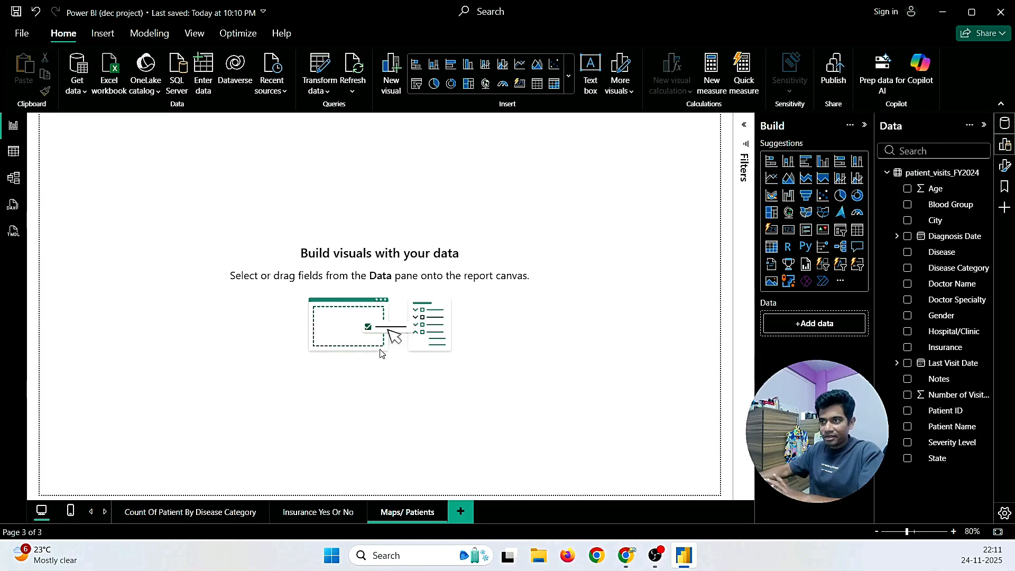
Step: Enable 'Use Map and Filled Map visuals' under Global > Security in Options and confirm
click(18, 33)
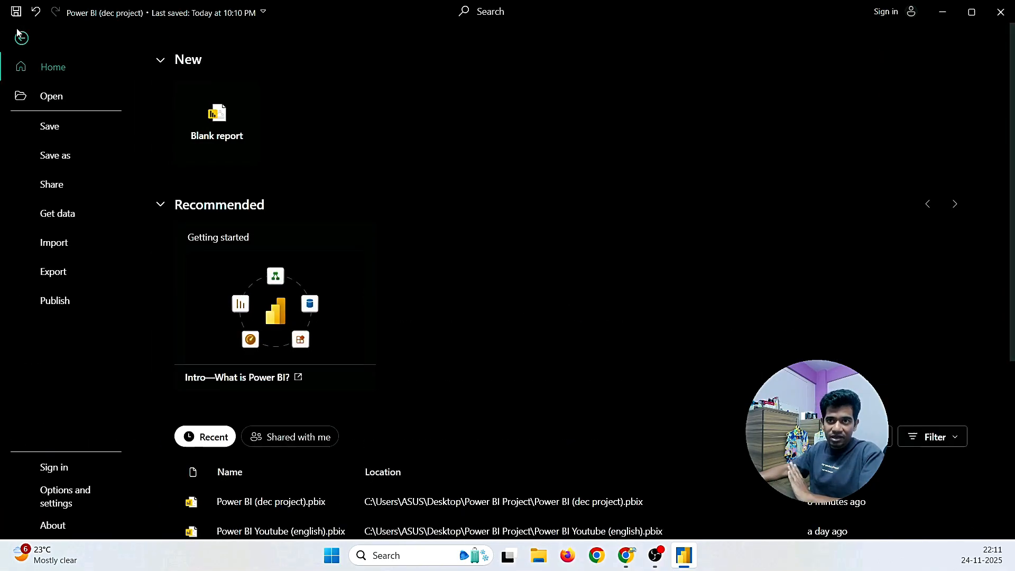
click(57, 501)
click(193, 122)
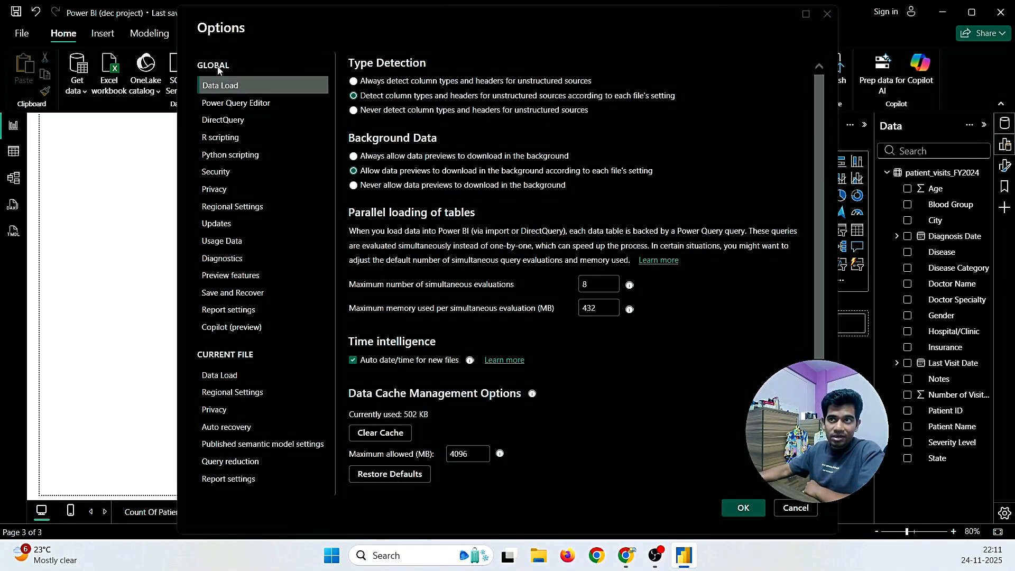
click(233, 172)
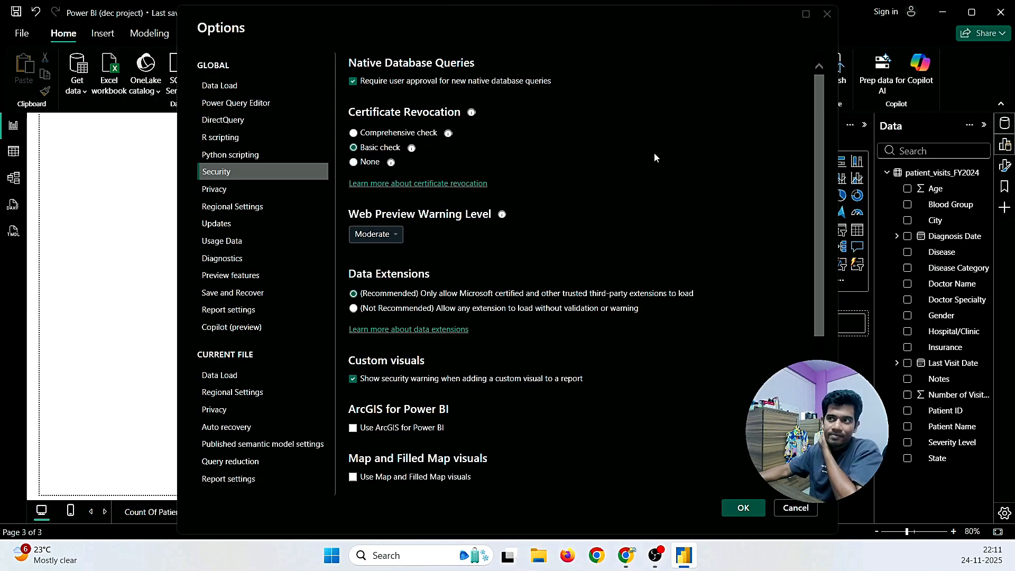
scroll(582, 227, down, 4)
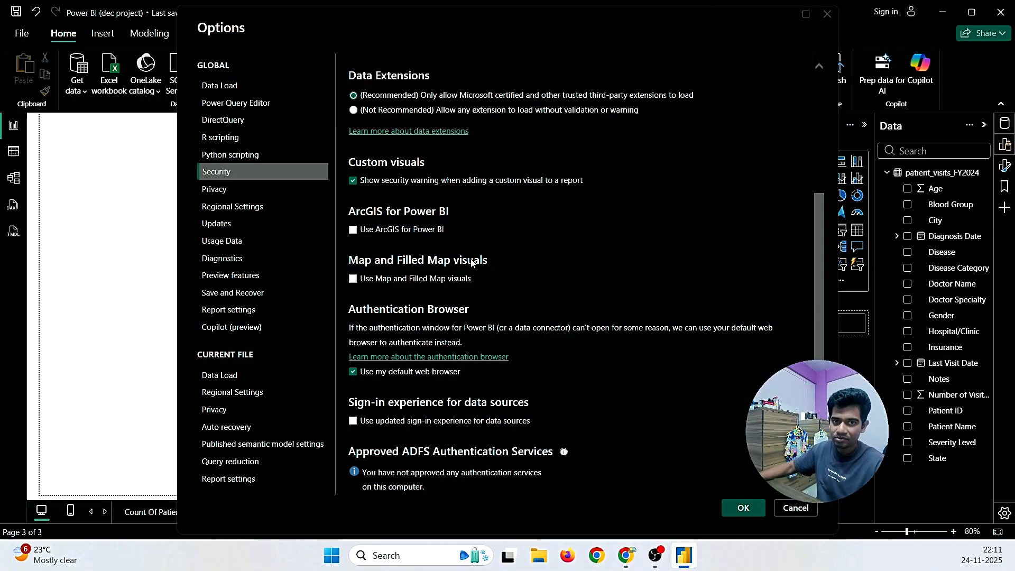
click(353, 280)
click(737, 509)
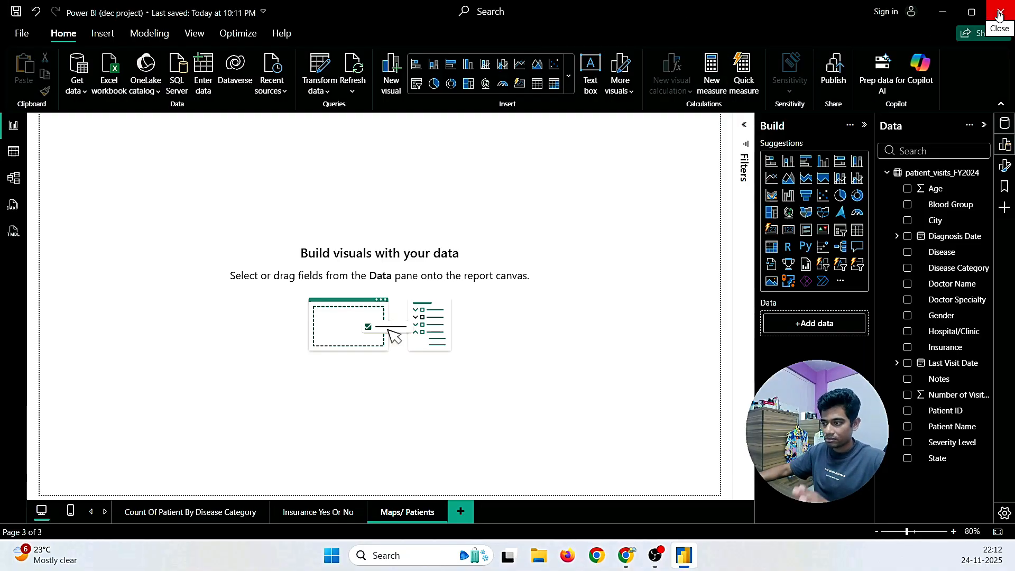
Step: Close Power BI Desktop and relaunch it by searching Windows for 'power bi'
click(999, 12)
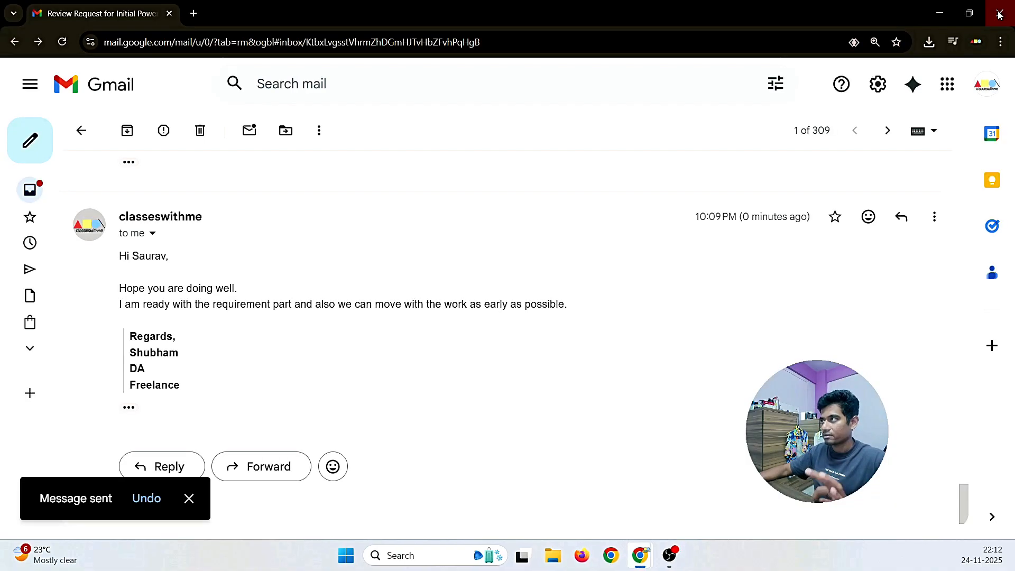
click(414, 548)
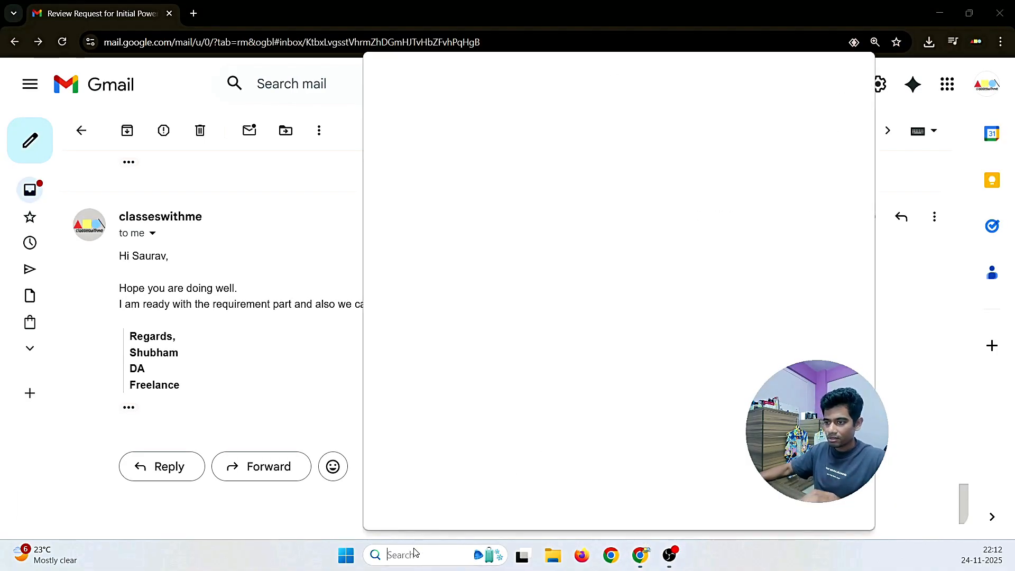
text(power bi)
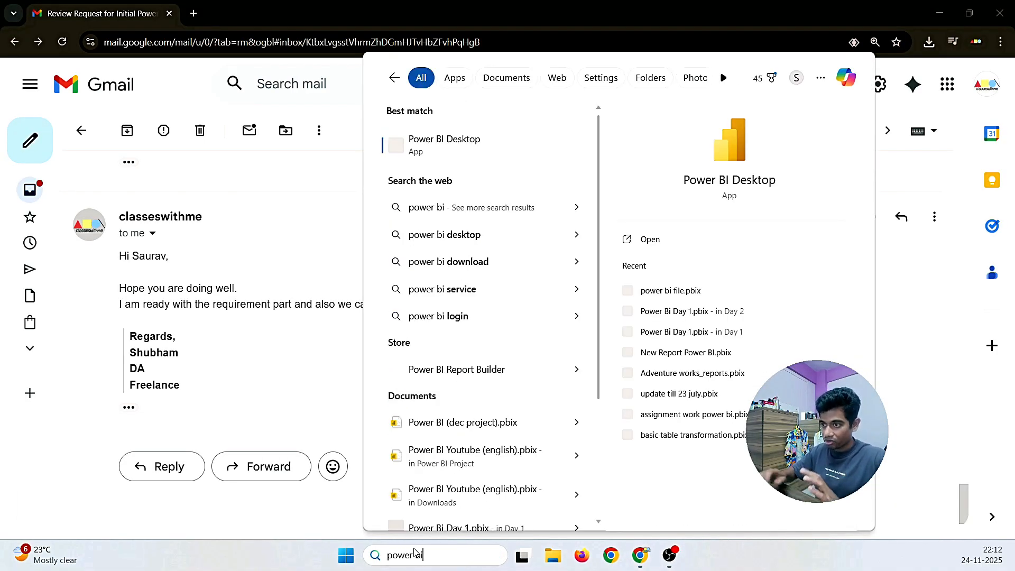
click(650, 240)
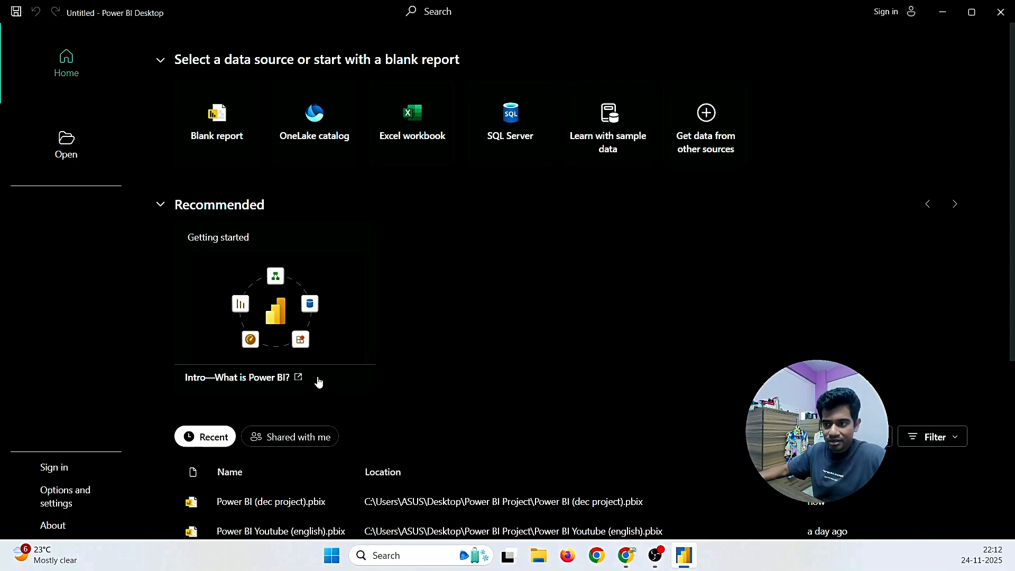
Step: Reopen Power BI (dec project).pbix and place an enlarged map visual on Maps/ Patients at 86% zoom
click(266, 510)
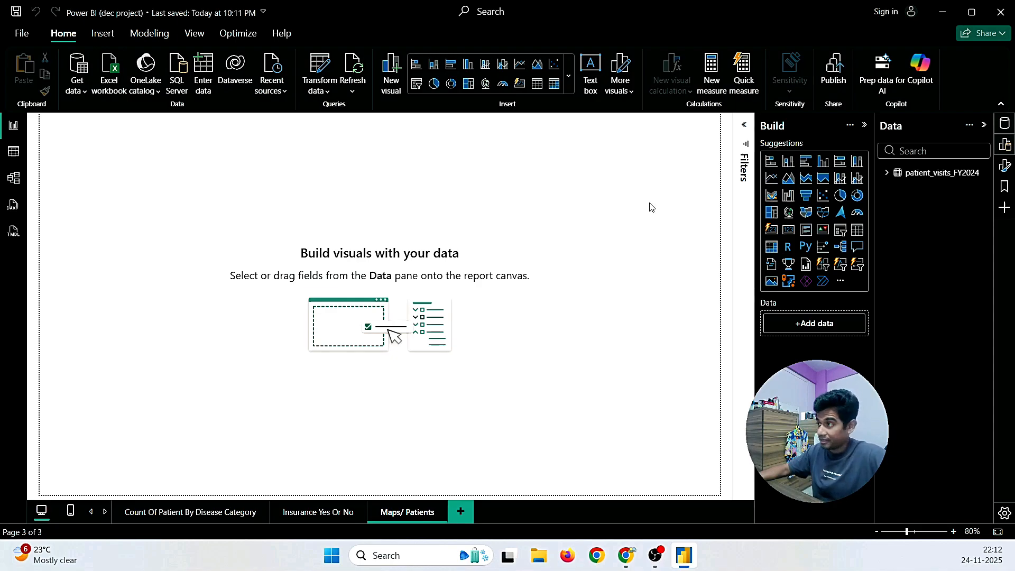
click(788, 213)
drag(102, 140, 323, 248)
drag(417, 371, 640, 458)
drag(480, 358, 446, 324)
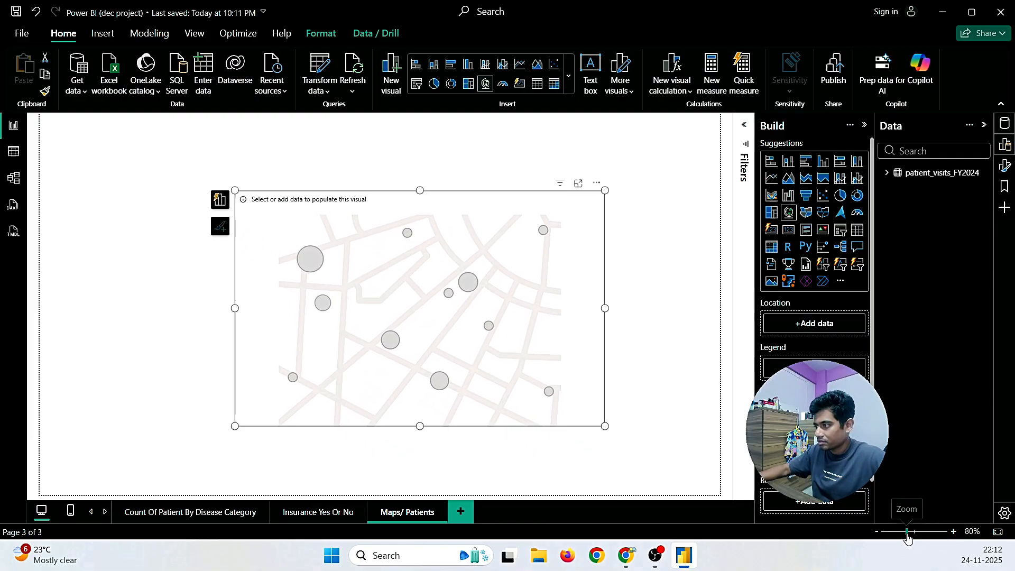
drag(907, 532, 909, 532)
drag(446, 363, 395, 307)
drag(587, 398, 637, 421)
drag(455, 342, 438, 342)
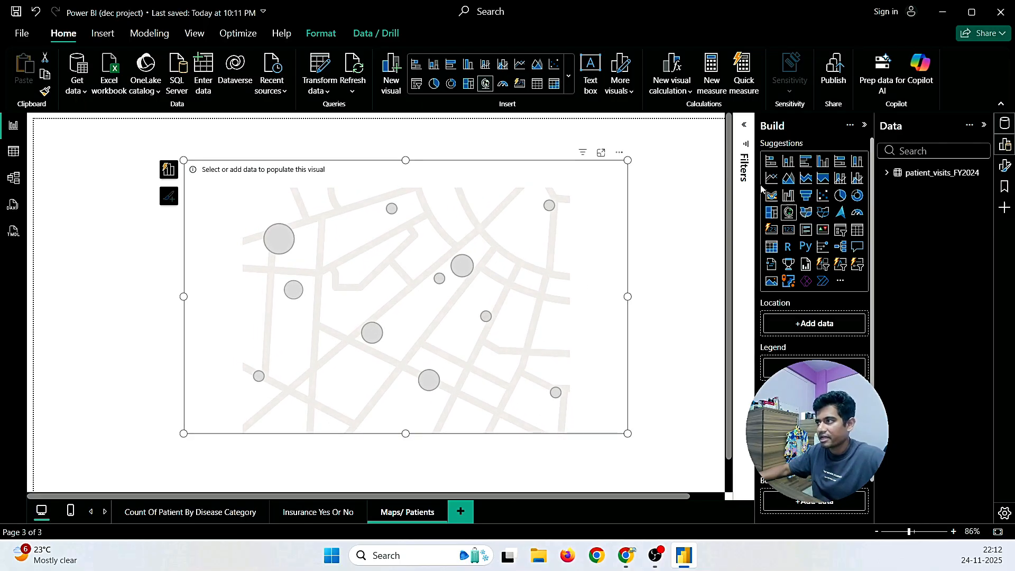
Step: Highlight 'city-level occurrence' in the requirements email, then plot City as the map's location
click(887, 175)
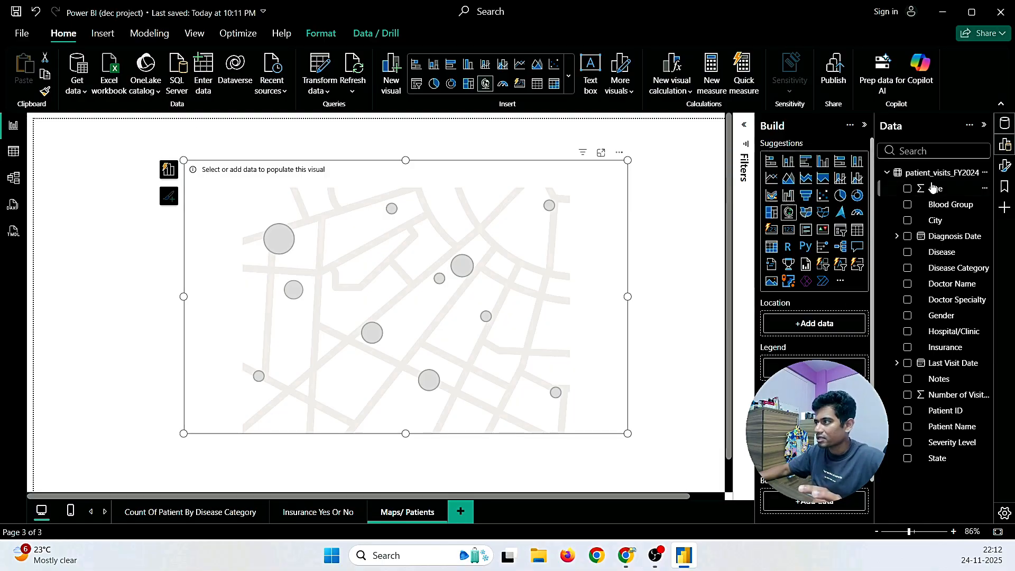
click(169, 170)
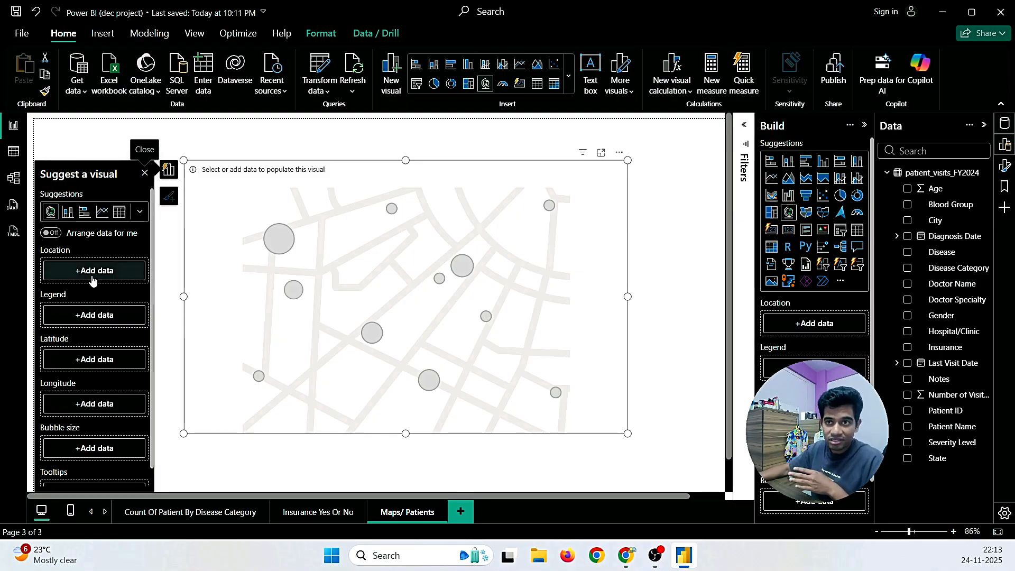
mouse_move(626, 555)
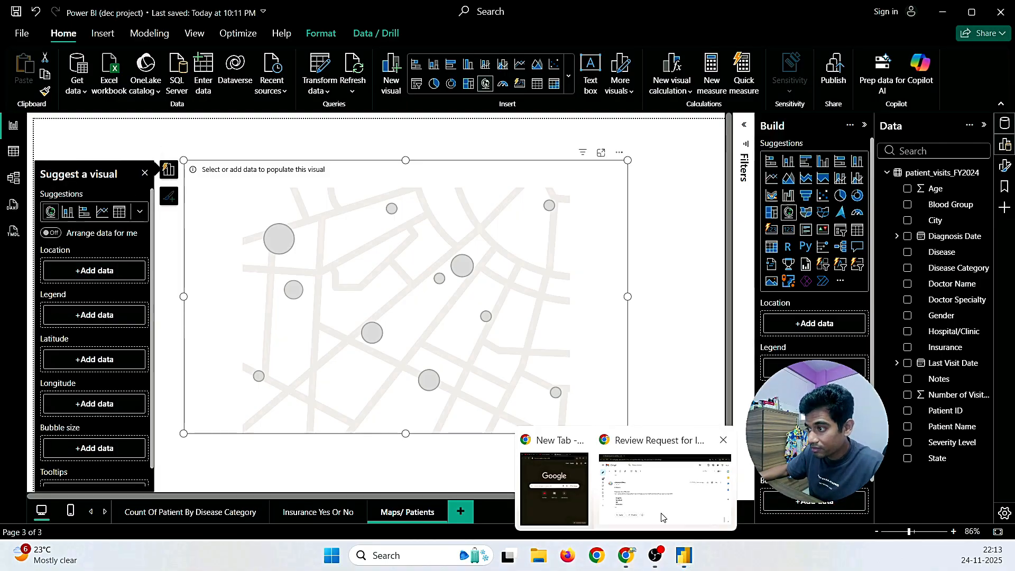
click(674, 489)
scroll(503, 318, up, 6)
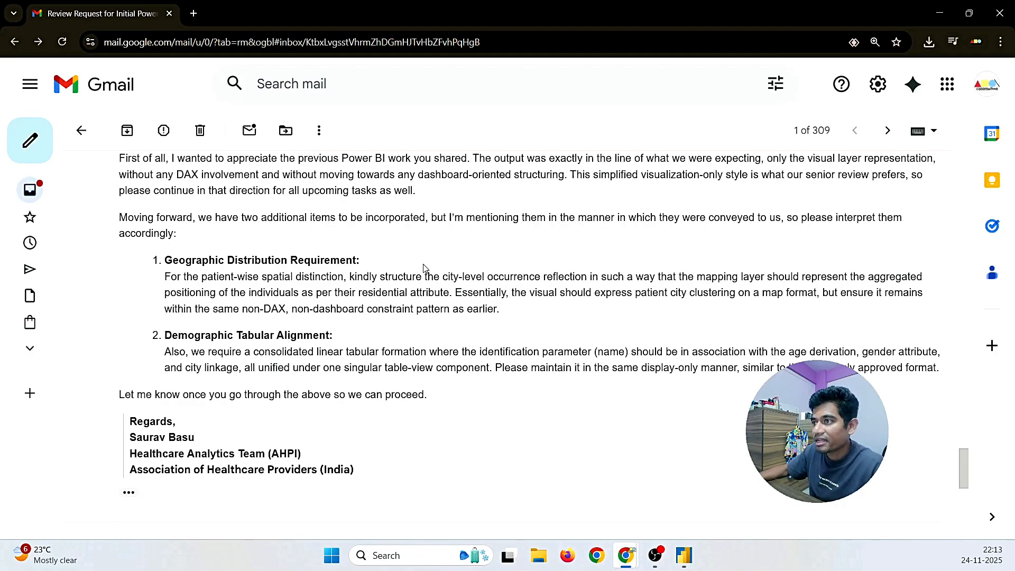
drag(443, 278, 536, 278)
key(alt+Tab)
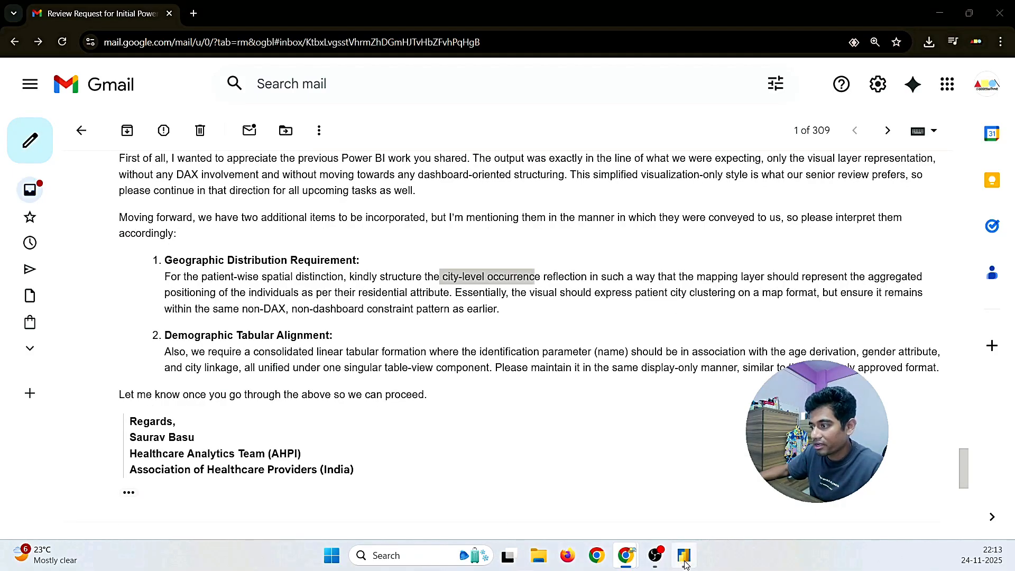
drag(698, 246, 95, 274)
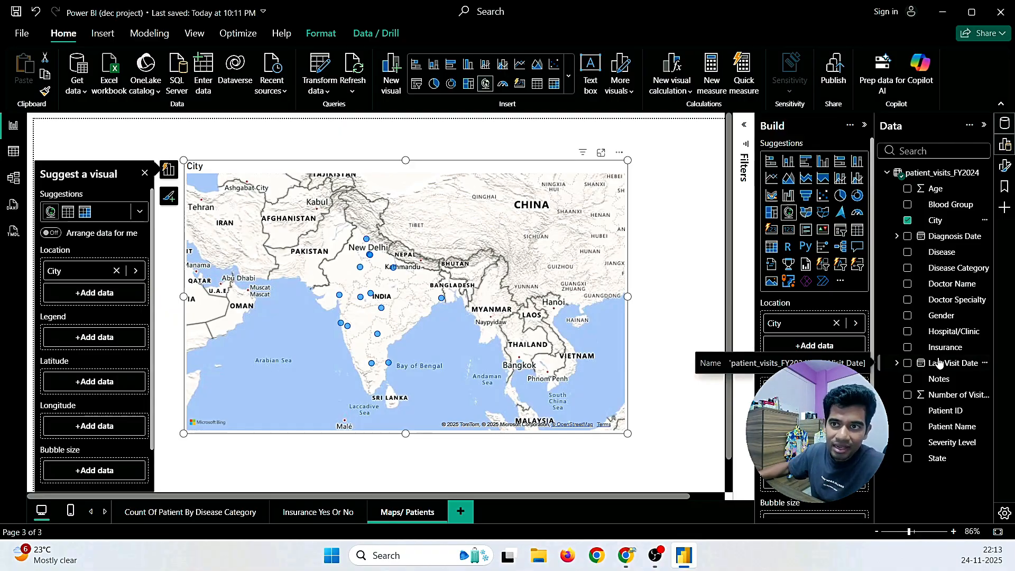
Step: Add Patient ID as the map's legend, page the legend forward, and open its formatting options
scroll(88, 343, down, 1)
scroll(89, 342, up, 1)
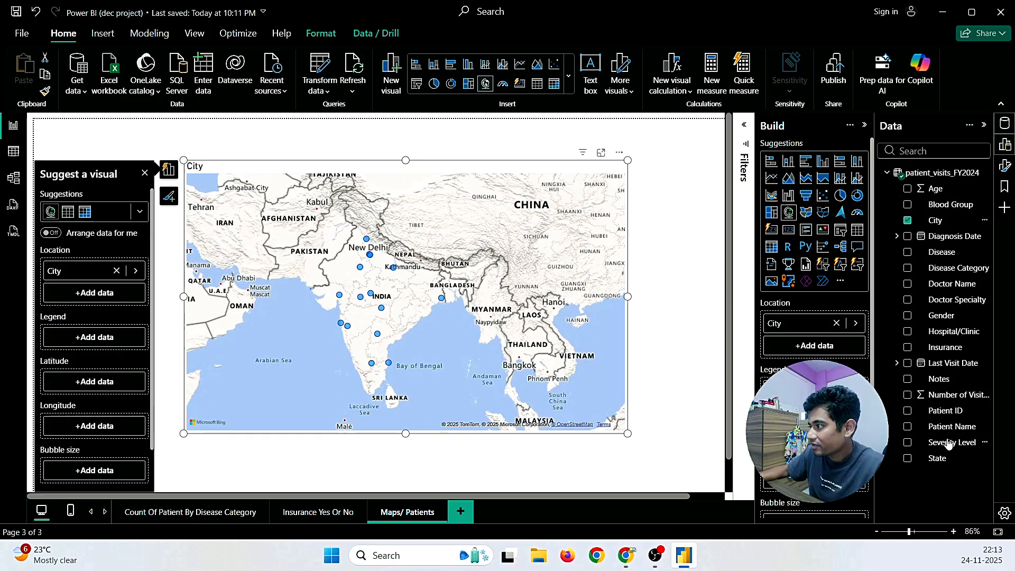
drag(945, 411, 118, 340)
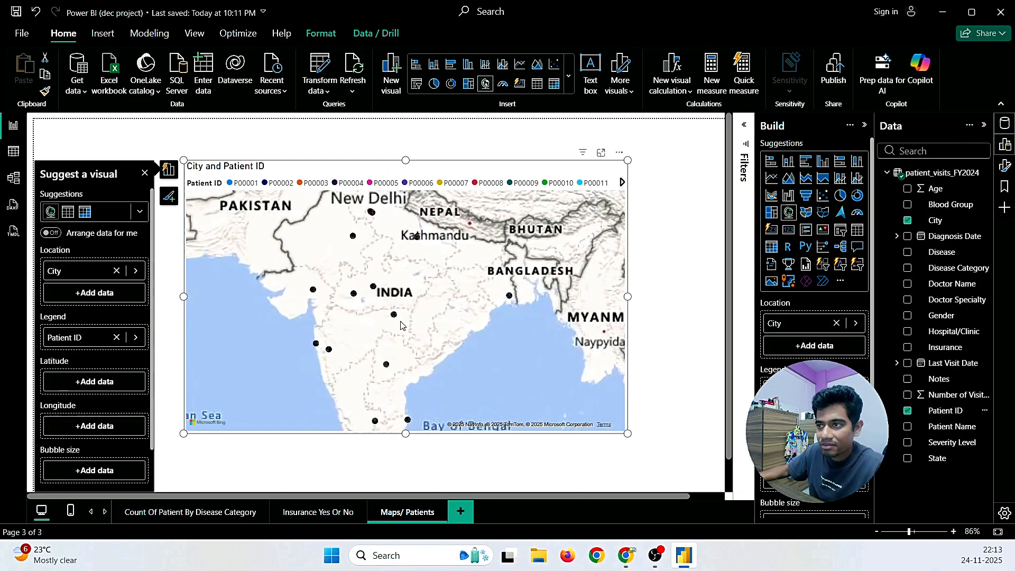
scroll(400, 324, up, 4)
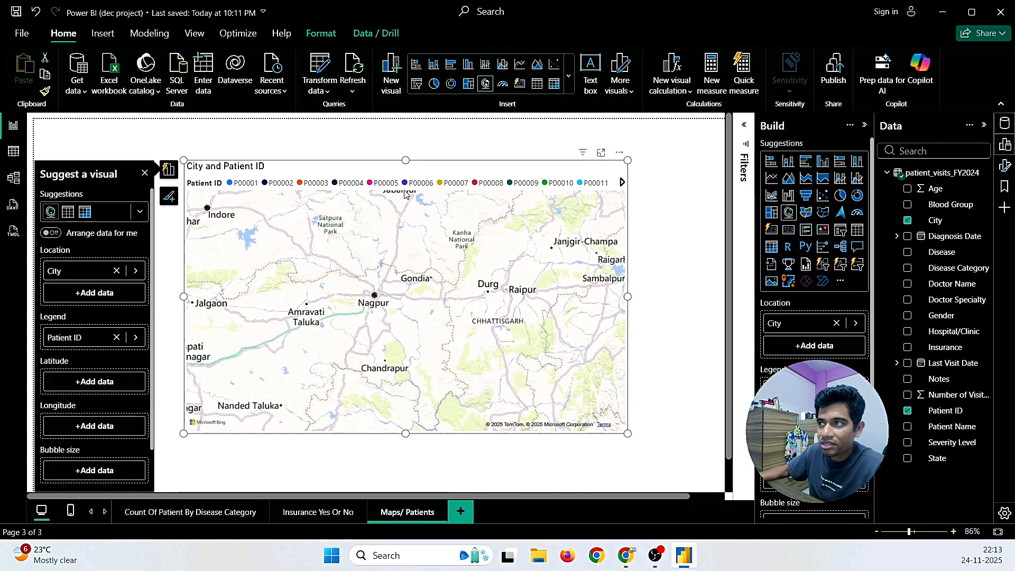
click(622, 184)
click(622, 184)
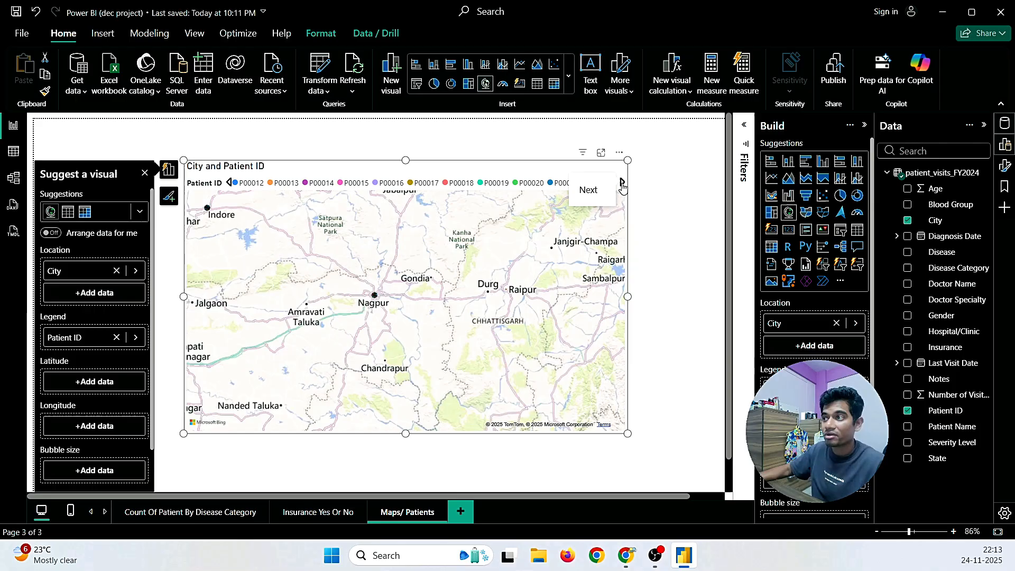
click(474, 332)
Step: Nudge the map's horizontal position to 266 and back to 265 under Size and position
scroll(473, 332, down, 5)
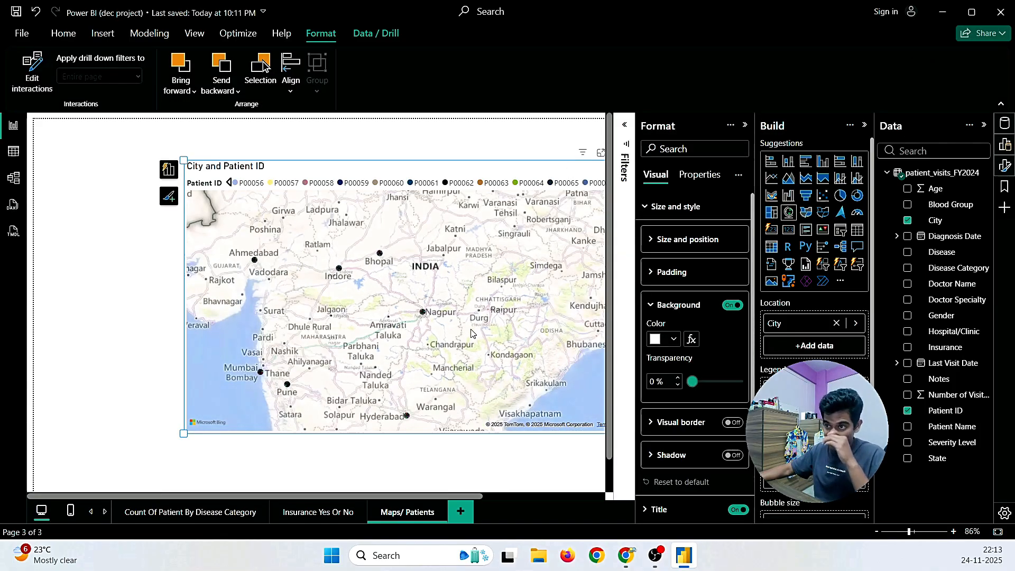
scroll(472, 332, down, 3)
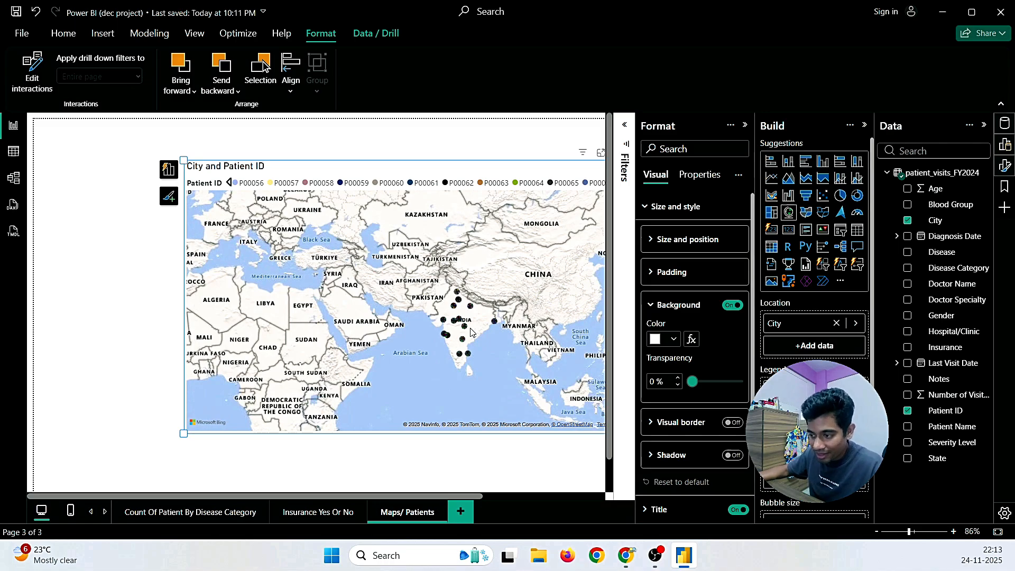
click(683, 246)
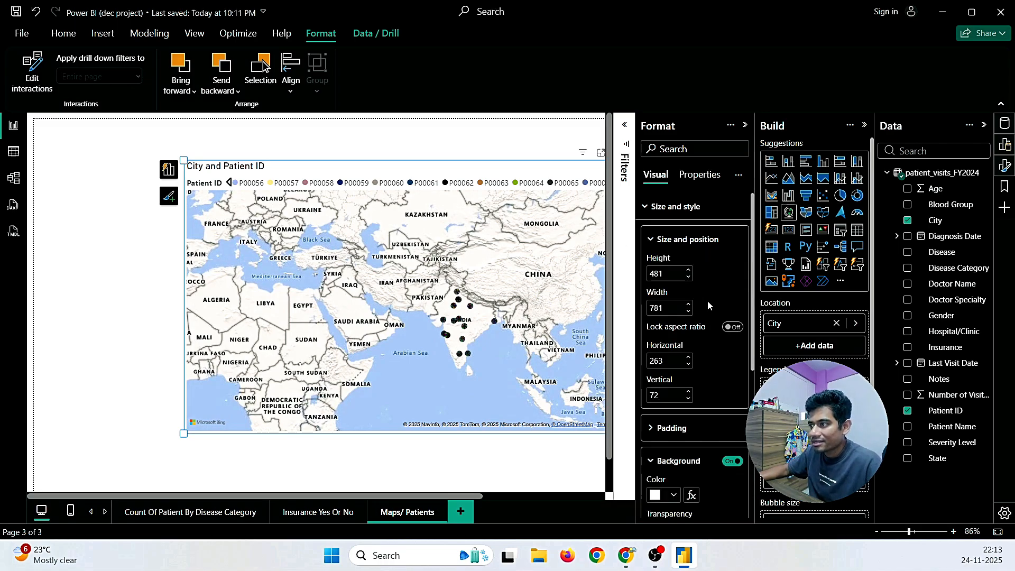
scroll(504, 343, up, 4)
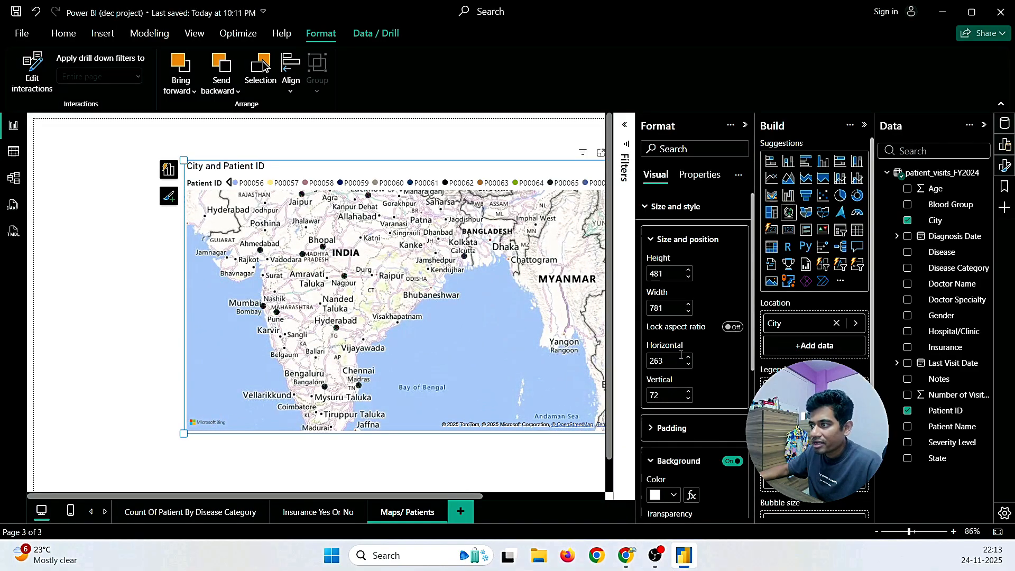
click(688, 360)
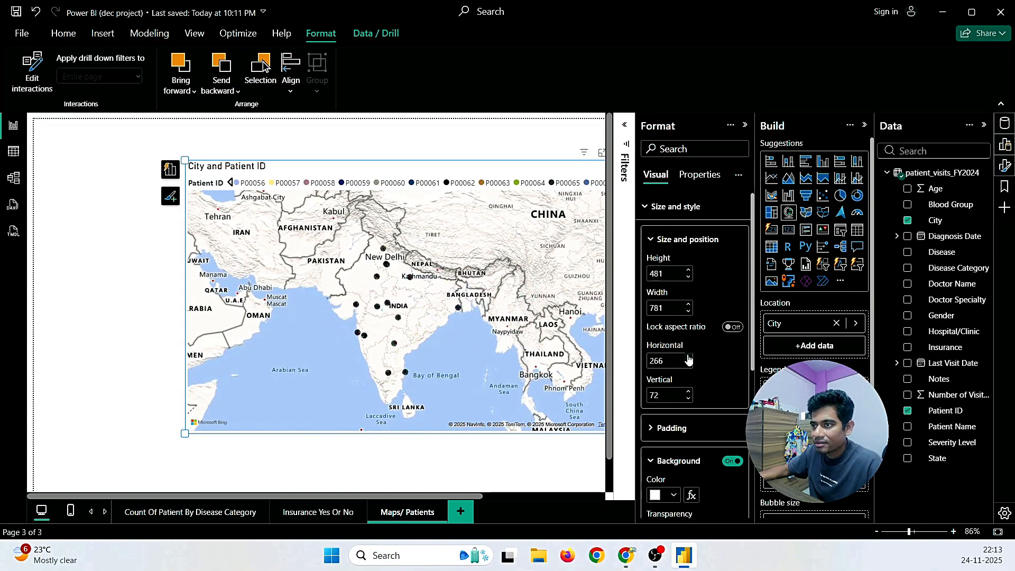
click(689, 365)
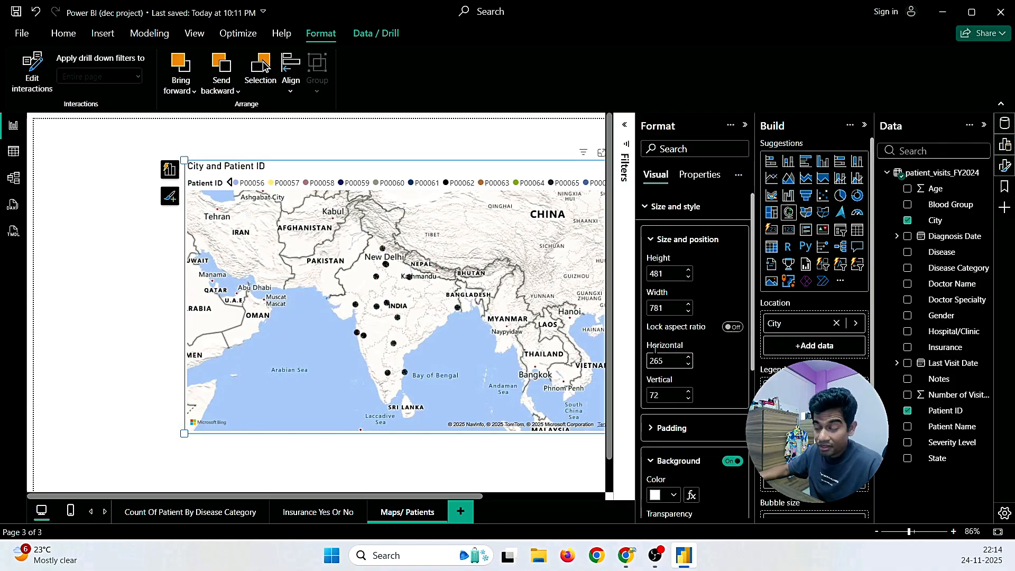
Step: Review the map's padding settings, then close the Format visual pane
scroll(656, 360, down, 2)
click(670, 362)
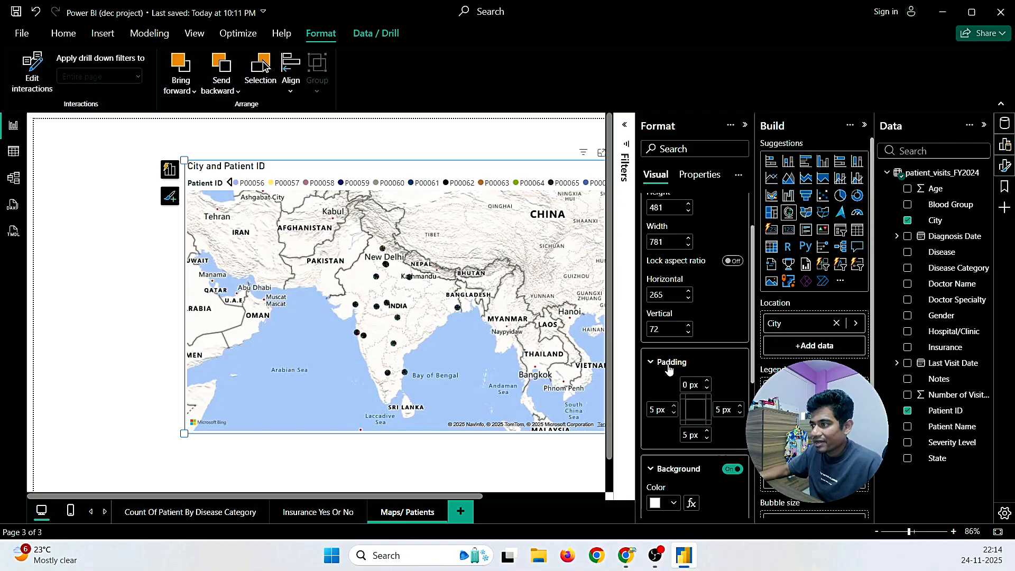
scroll(670, 371, down, 3)
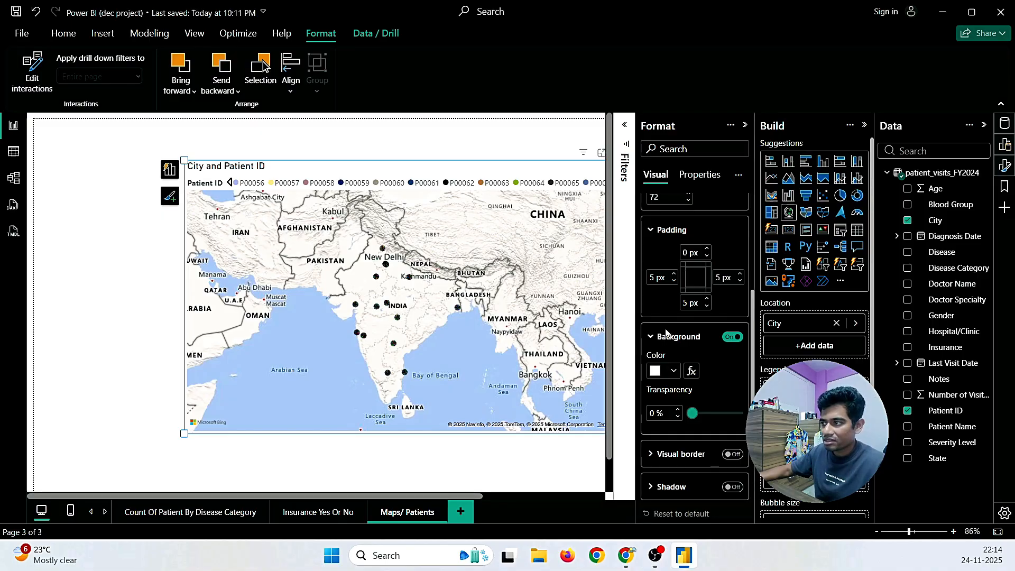
scroll(659, 325, down, 2)
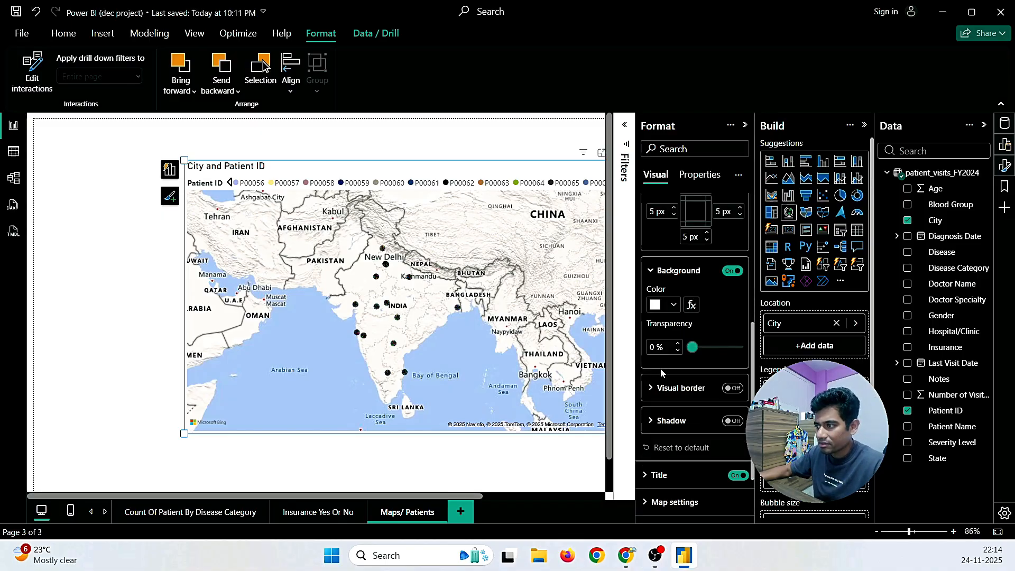
scroll(661, 373, down, 2)
scroll(661, 373, down, 1)
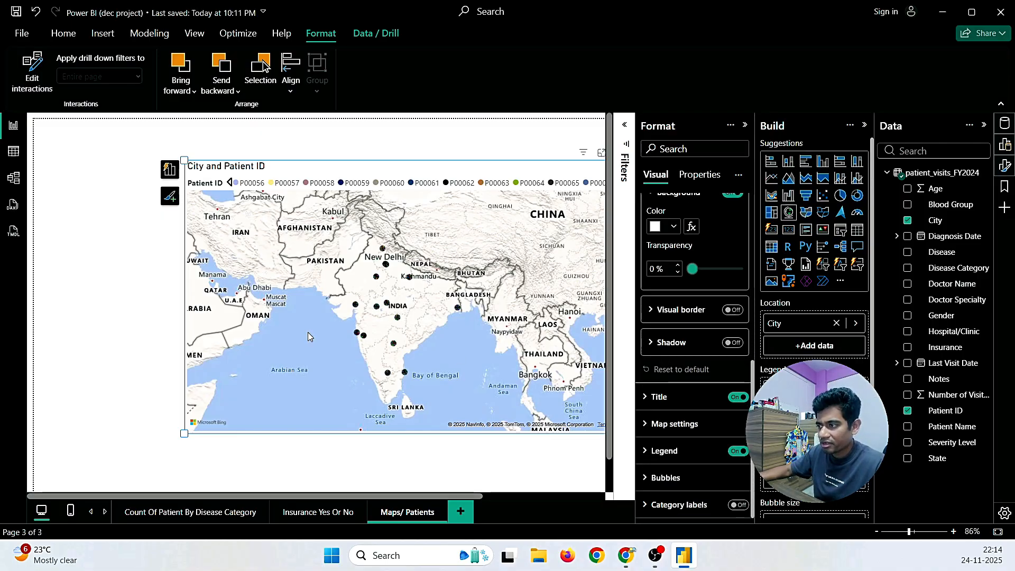
scroll(417, 314, up, 5)
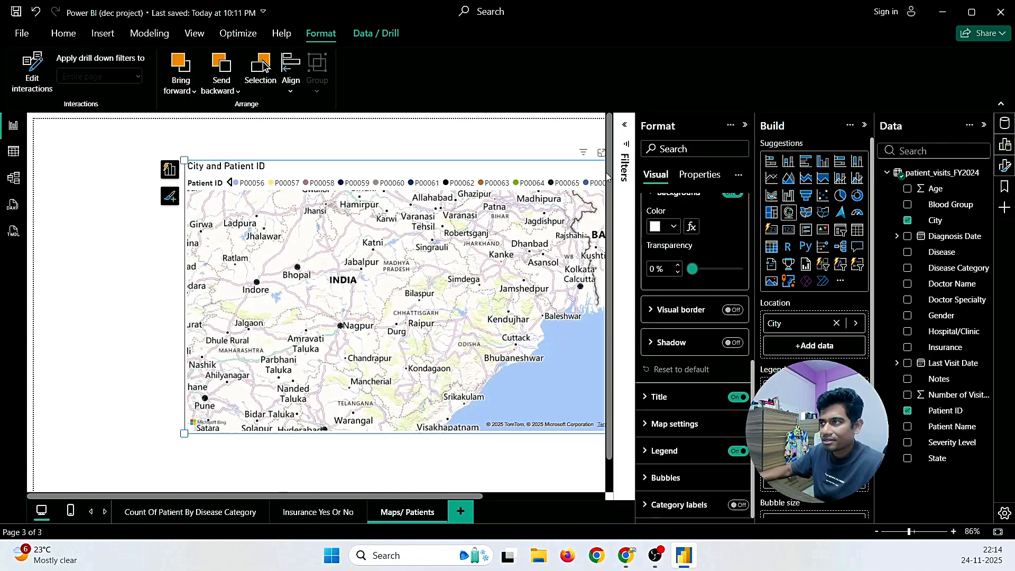
click(744, 126)
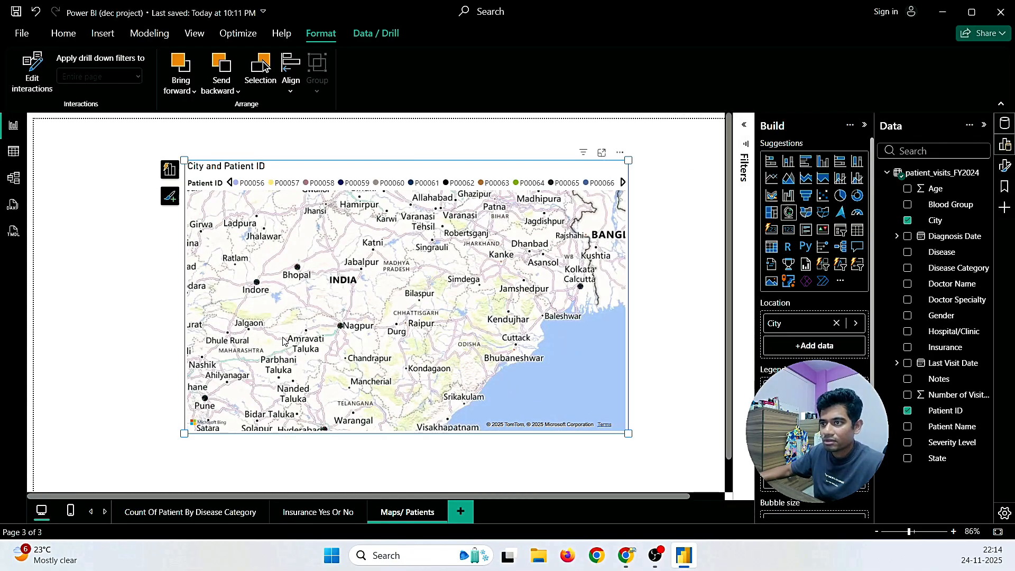
Step: Page the map legend back to patient IDs P00023–P00033
scroll(285, 342, down, 5)
scroll(285, 343, up, 5)
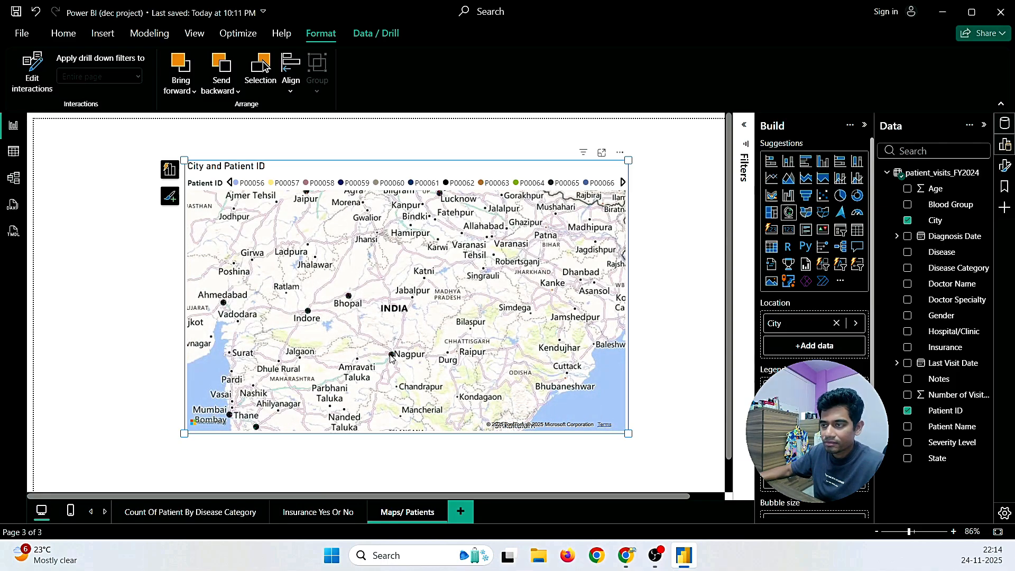
click(230, 183)
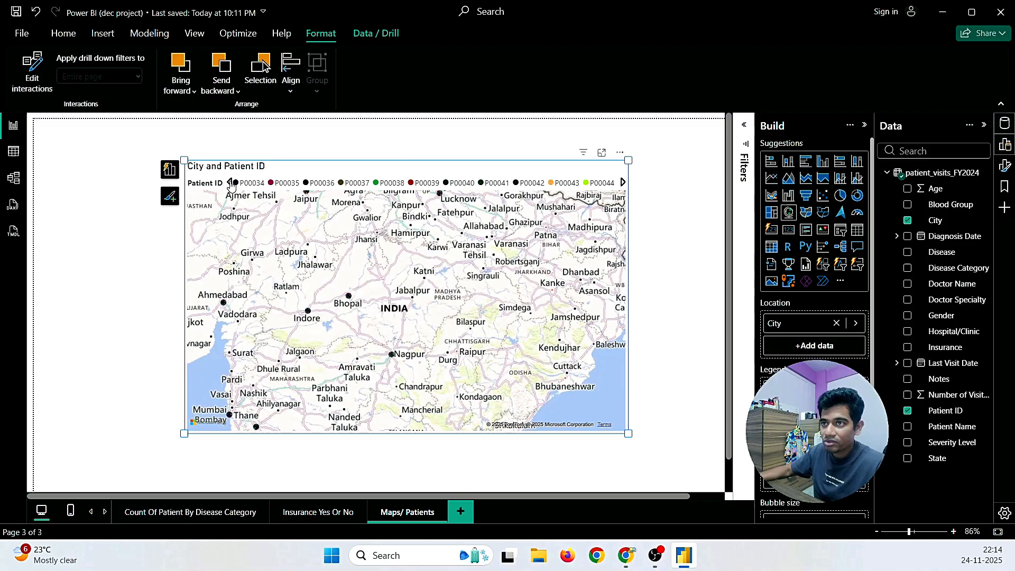
click(230, 183)
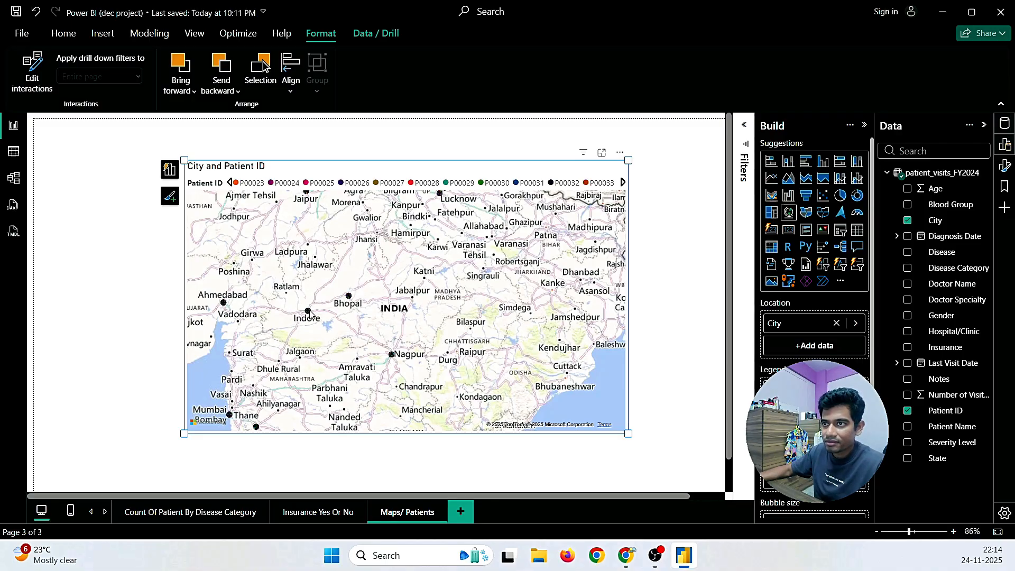
Step: Enter and exit editing of the map title 'City and Patient ID', leaving it unchanged
scroll(335, 326, up, 5)
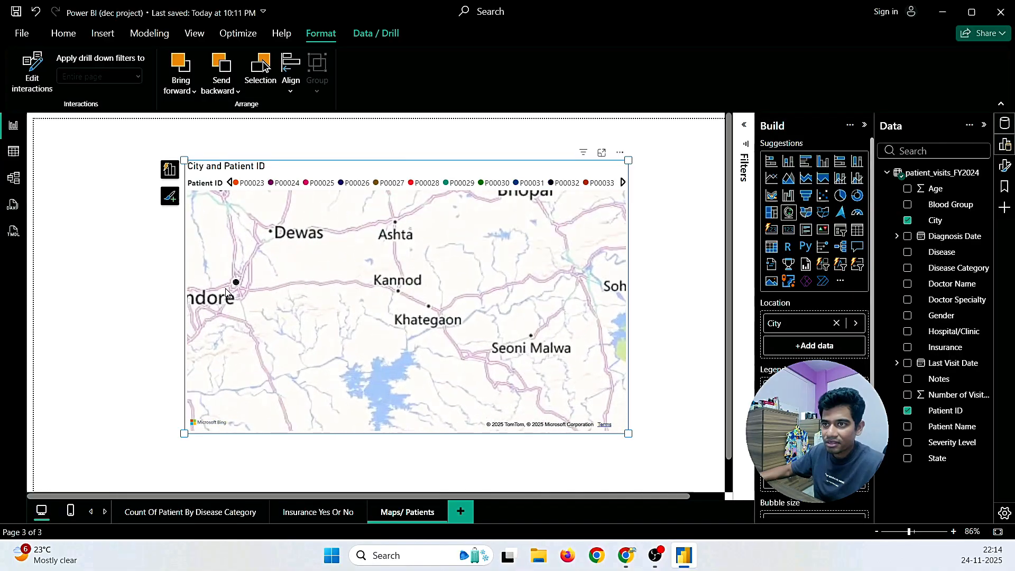
scroll(296, 290, down, 3)
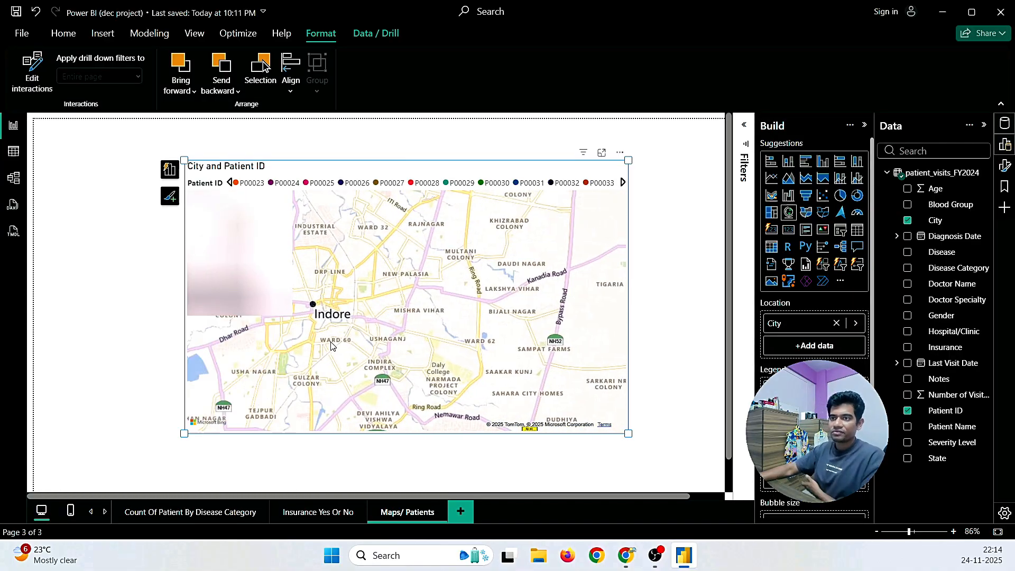
scroll(313, 319, up, 3)
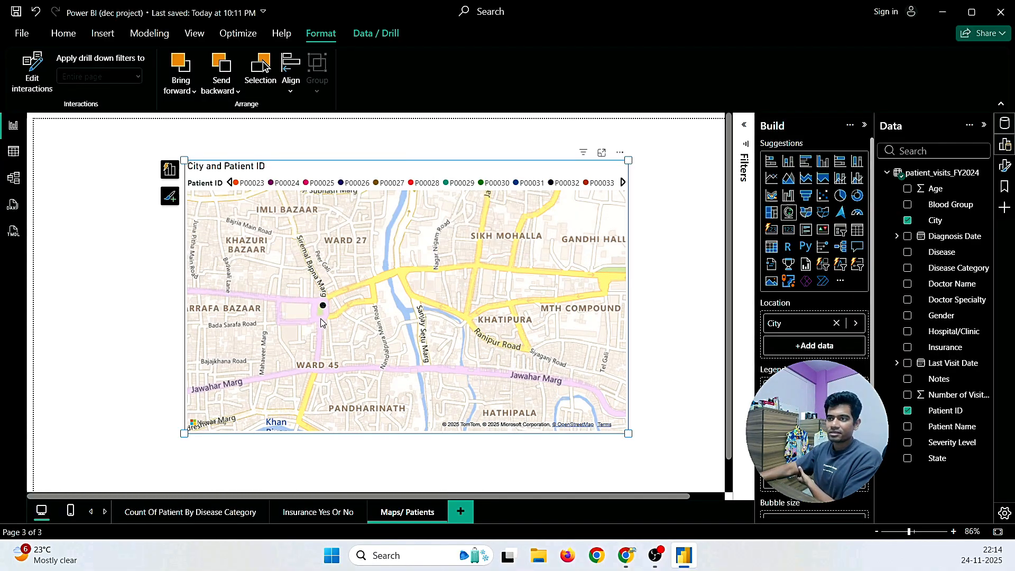
scroll(323, 308, up, 4)
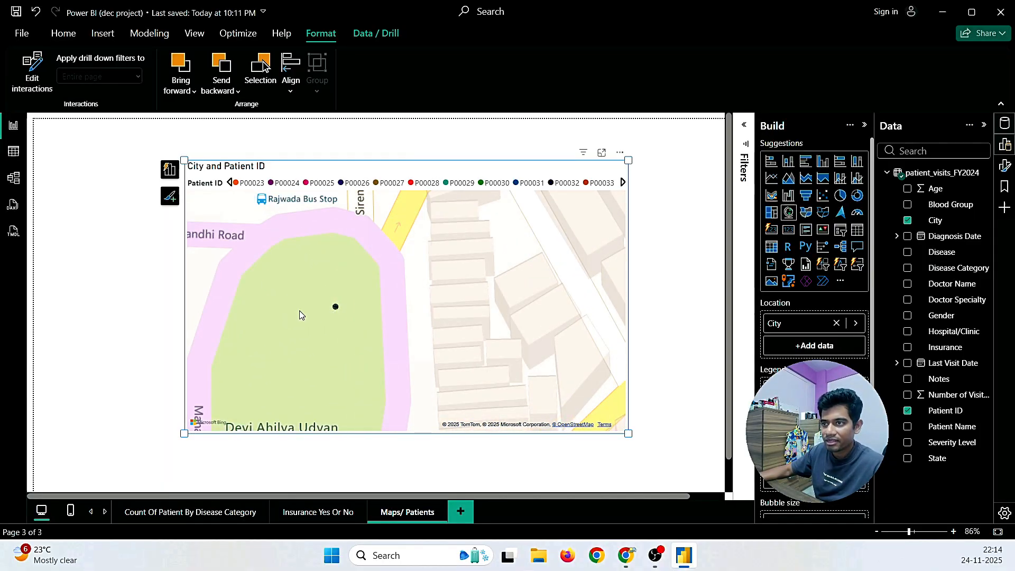
scroll(371, 298, down, 3)
scroll(372, 299, down, 5)
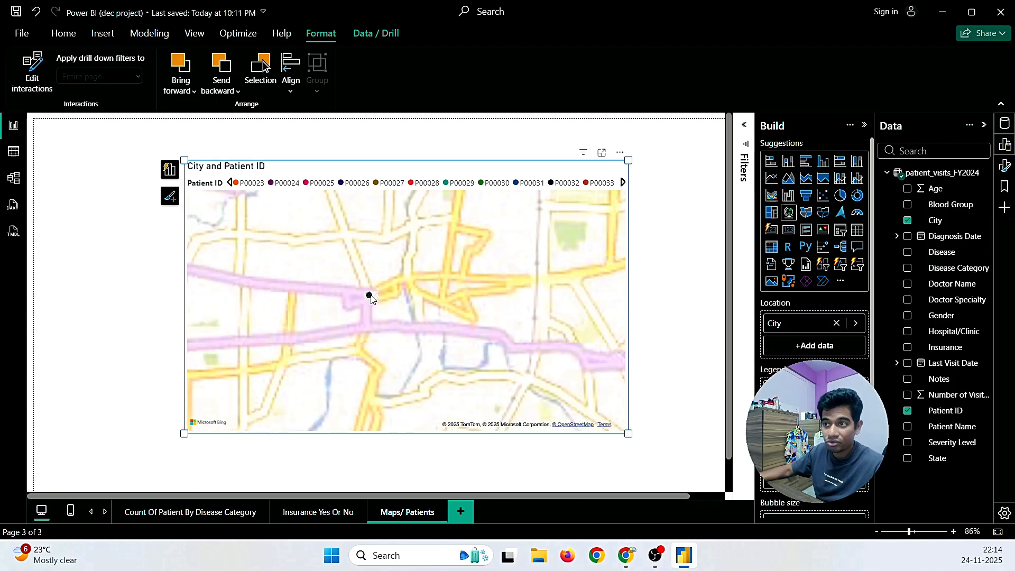
scroll(371, 299, down, 4)
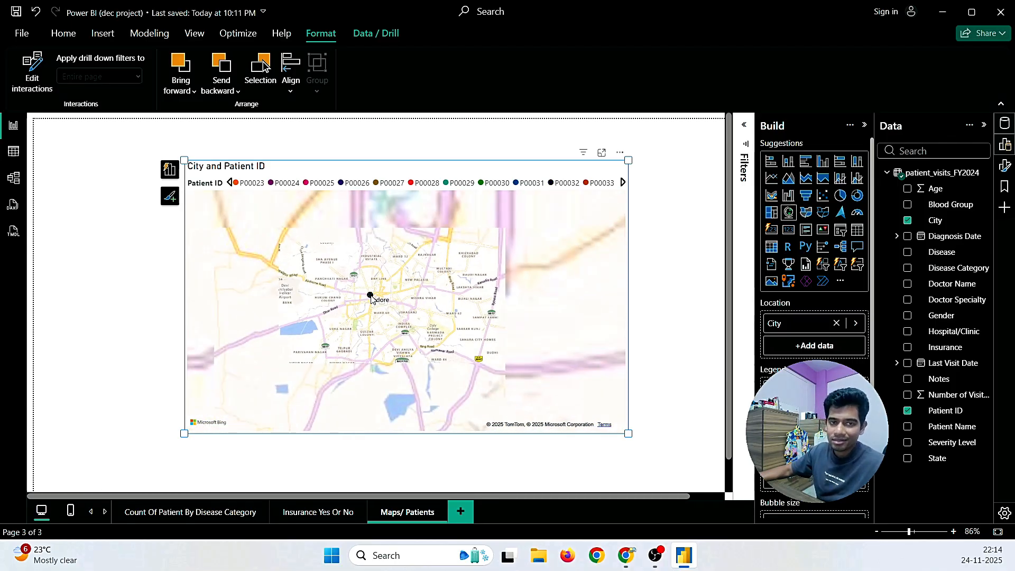
scroll(371, 299, down, 2)
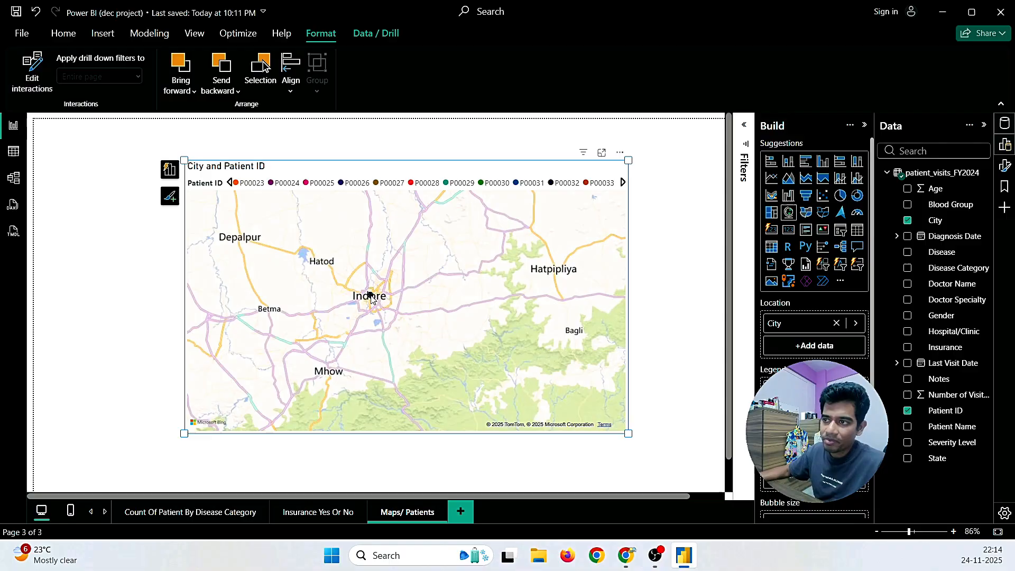
scroll(446, 321, down, 3)
scroll(447, 322, down, 4)
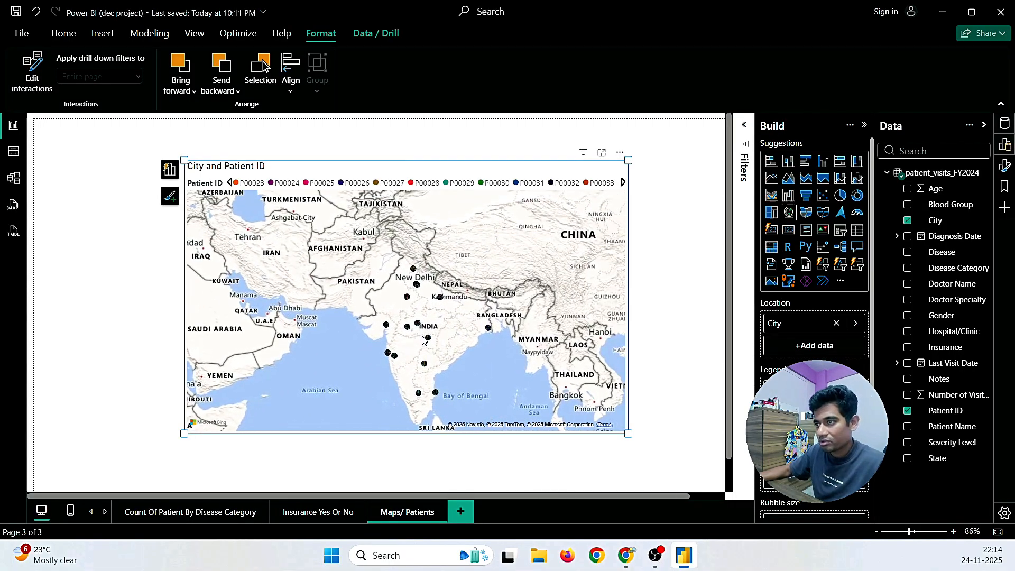
scroll(423, 337, up, 4)
scroll(417, 306, down, 4)
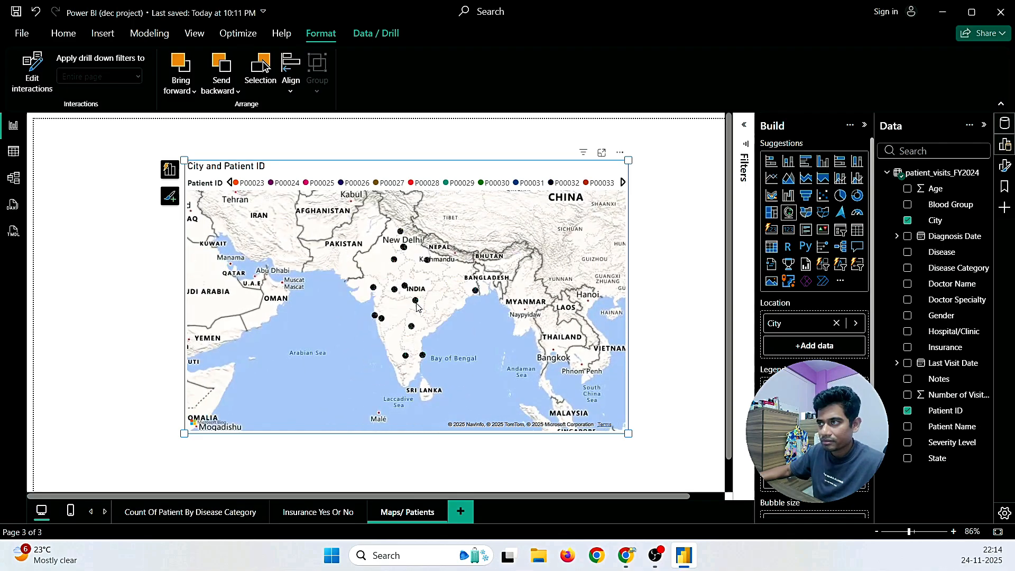
double_click(283, 172)
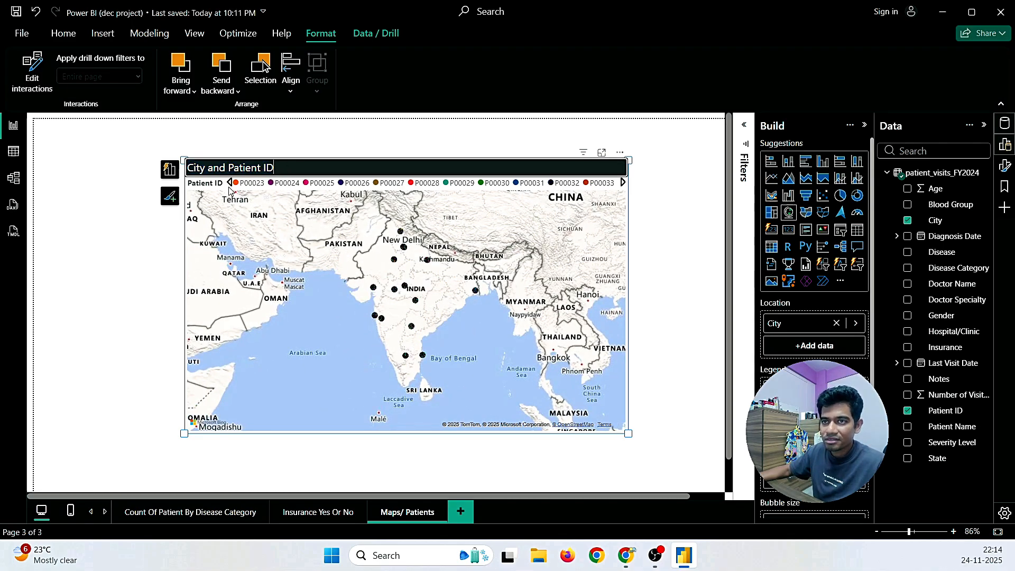
click(682, 278)
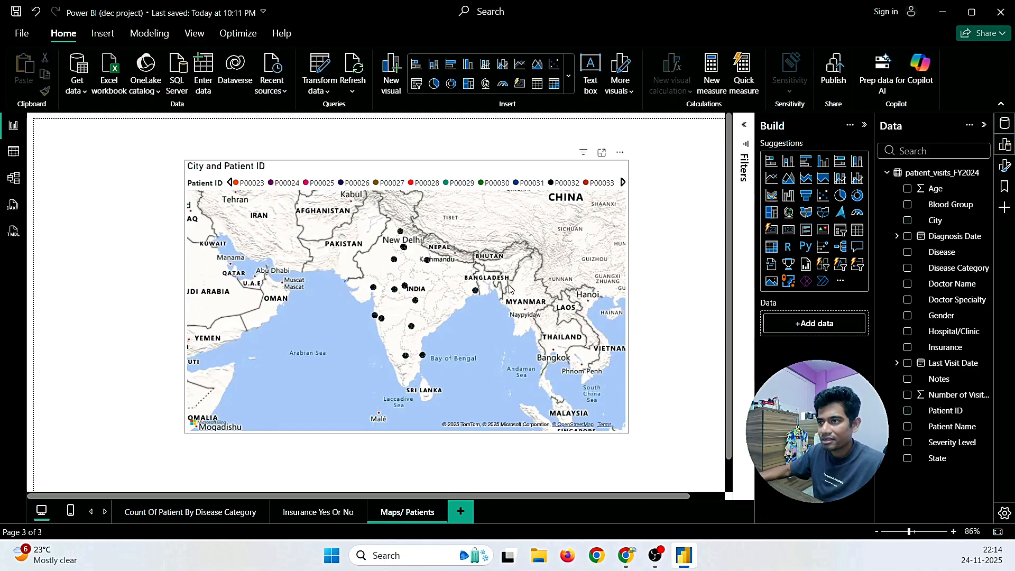
Step: Pan the map down to show Pakistan and add a new blank report page
scroll(432, 304, up, 3)
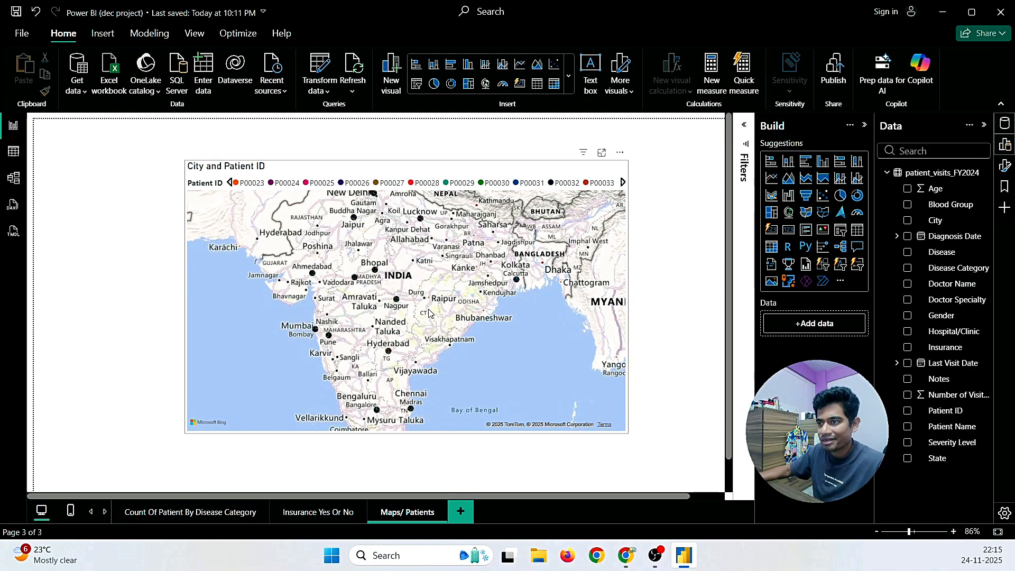
drag(430, 313, 427, 337)
click(427, 337)
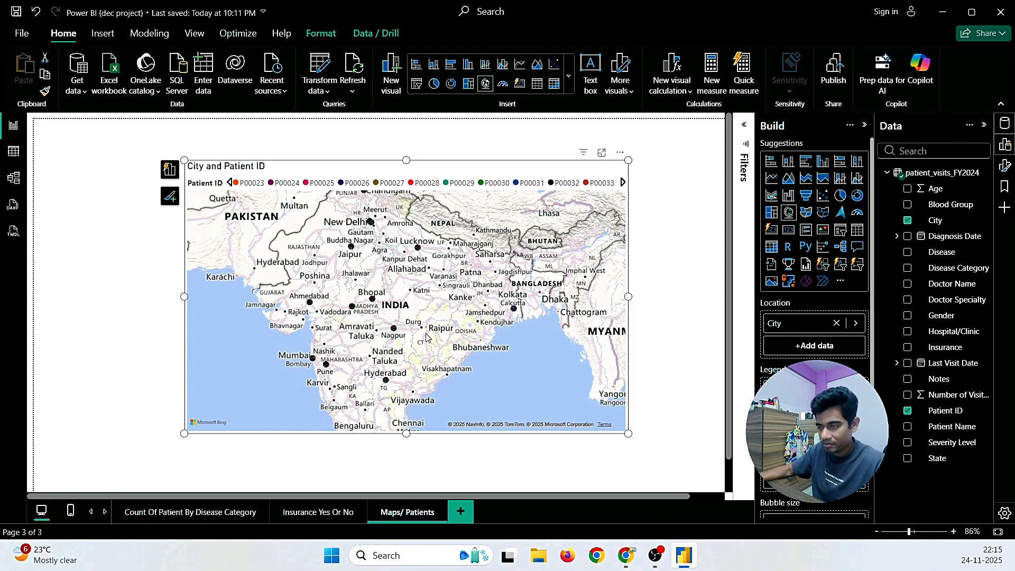
scroll(428, 337, down, 2)
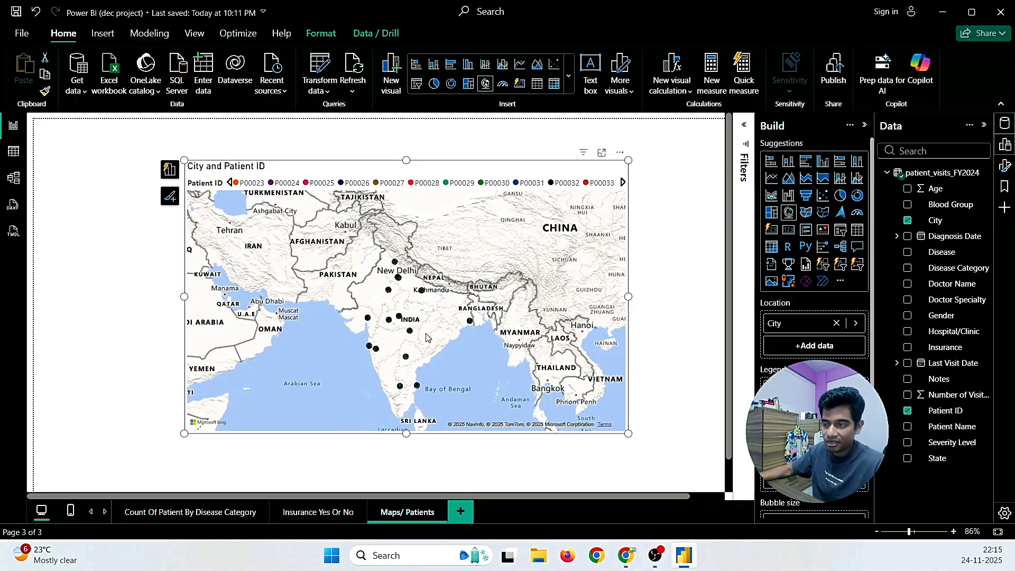
click(461, 512)
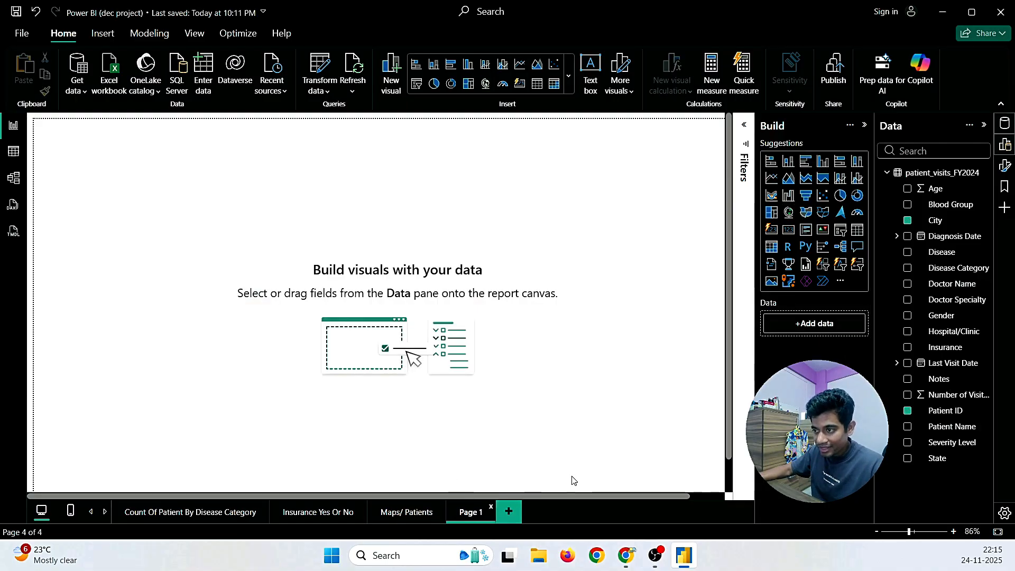
mouse_move(626, 555)
click(655, 503)
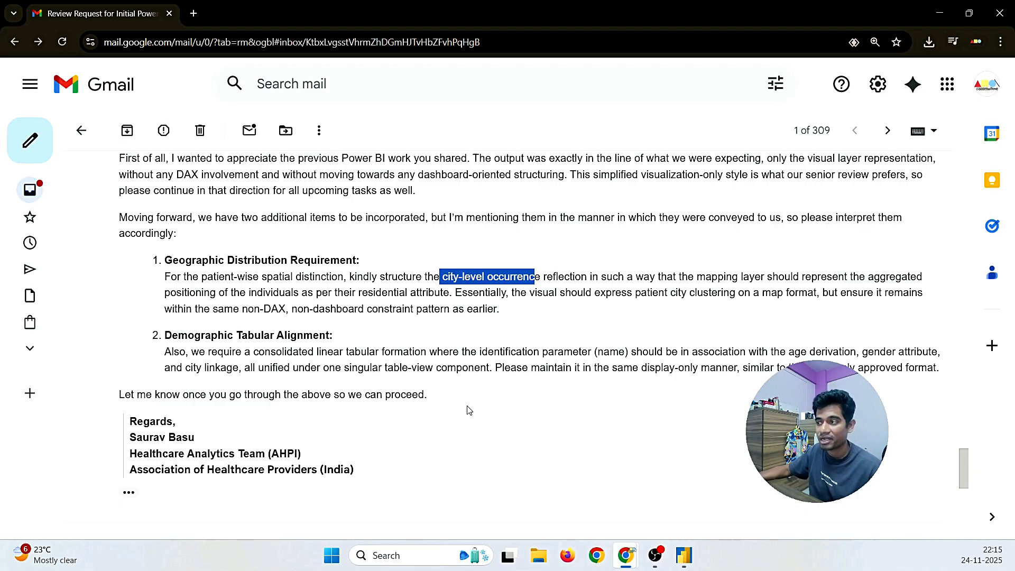
drag(785, 352, 892, 352)
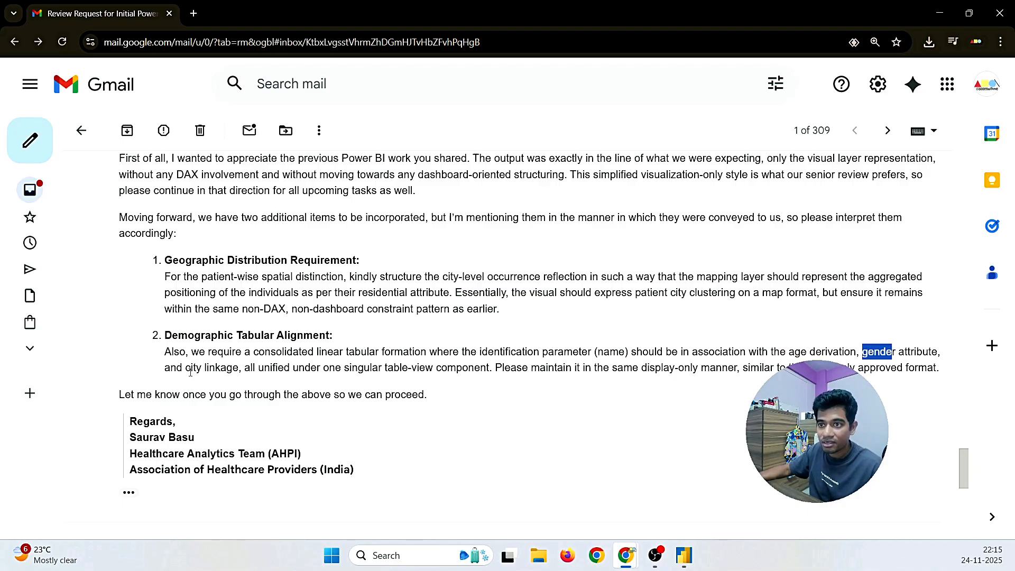
drag(186, 368, 213, 368)
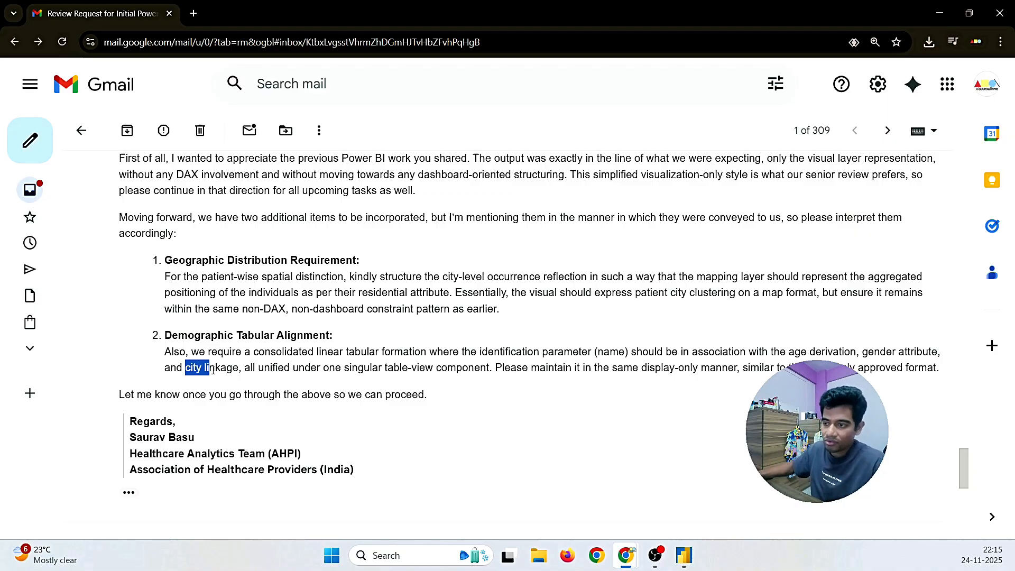
click(684, 555)
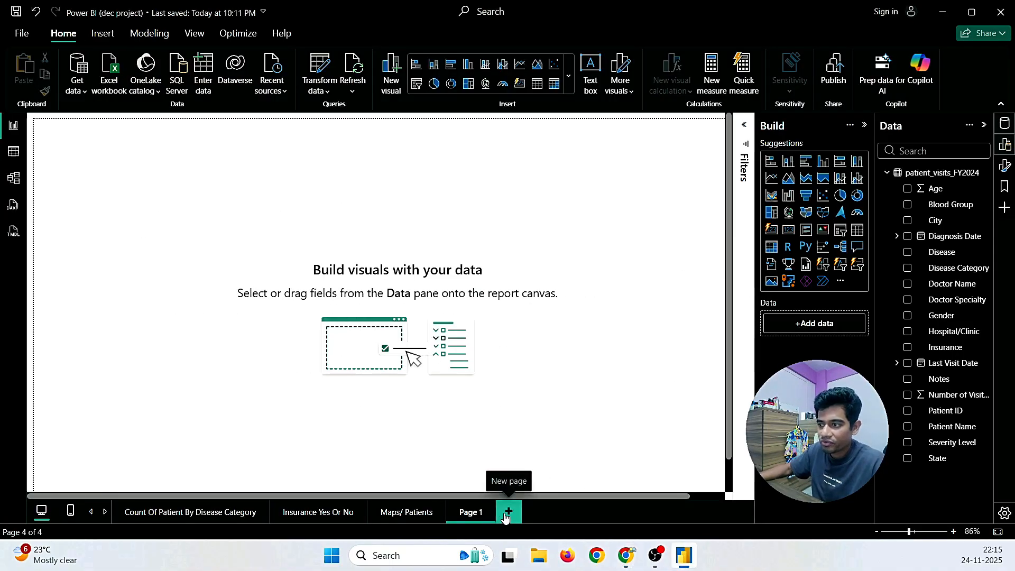
Step: Rename the Page 1 tab to 'Patient Details'
right_click(480, 515)
click(494, 453)
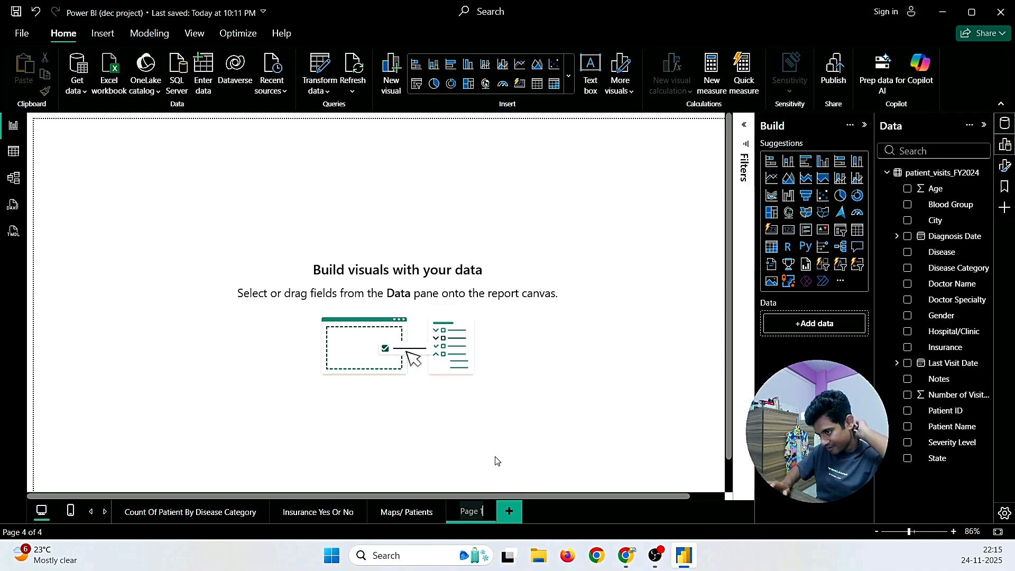
key(BackSpace)
key(BackSpace)
key(BackSpace)
key(BackSpace)
key(BackSpace)
key(BackSpace)
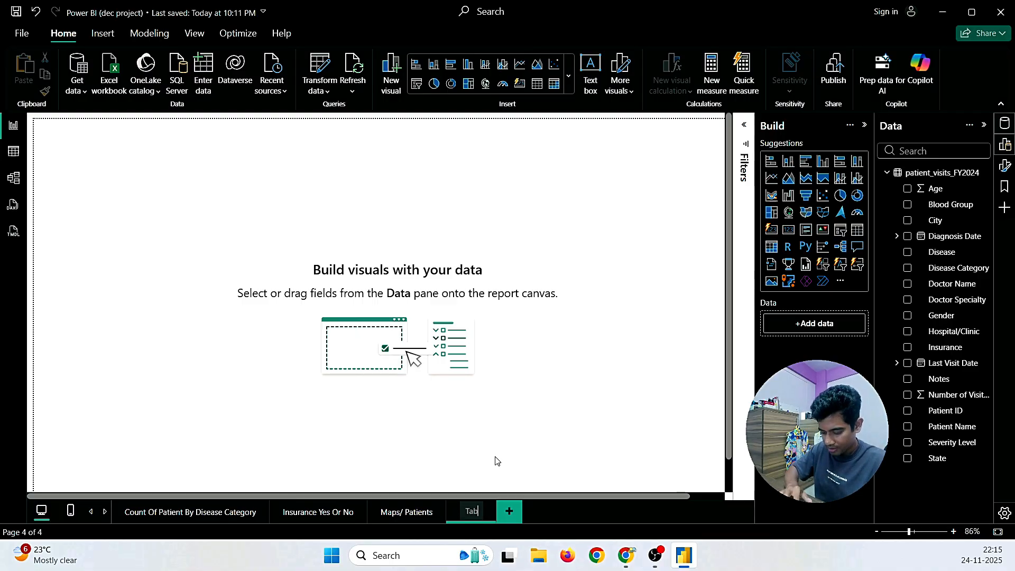
text(Table)
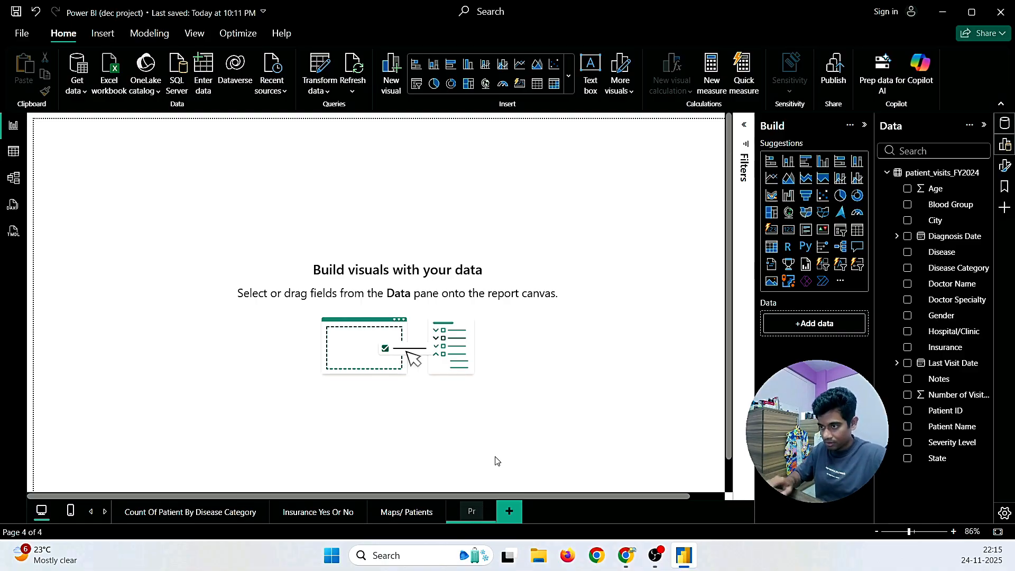
text(ient)
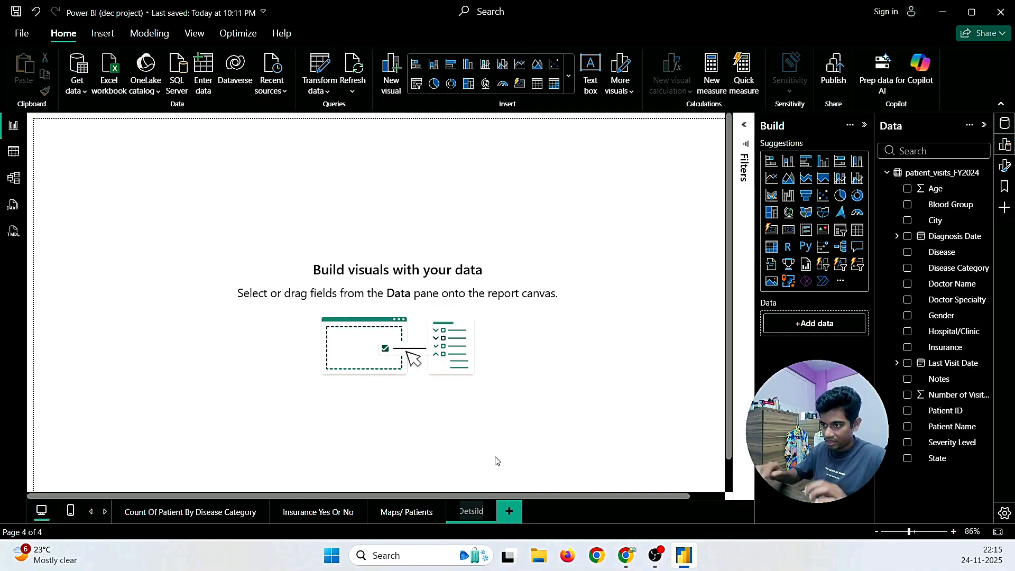
text( Dets)
key(BackSpace)
text(a)
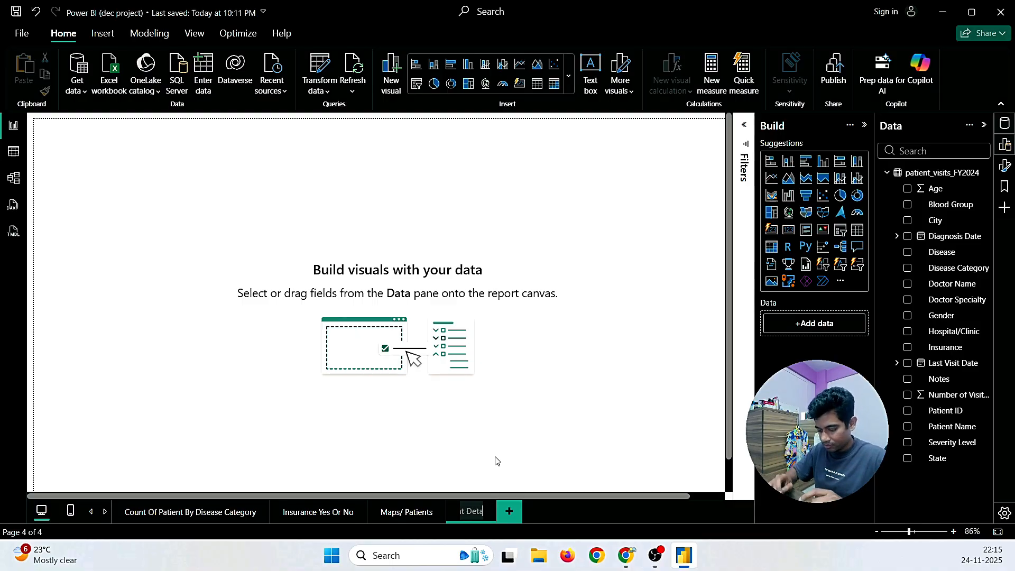
text(ils)
key(Return)
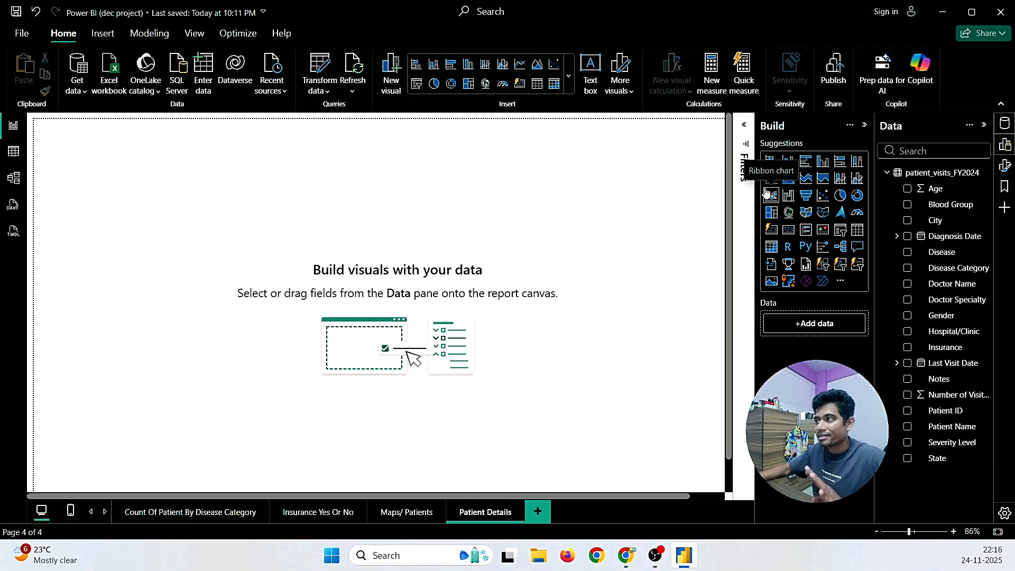
Step: Mark the 'linear tabular formation' phrase in the requirements email, then return to Power BI
mouse_move(626, 555)
click(675, 486)
click(617, 437)
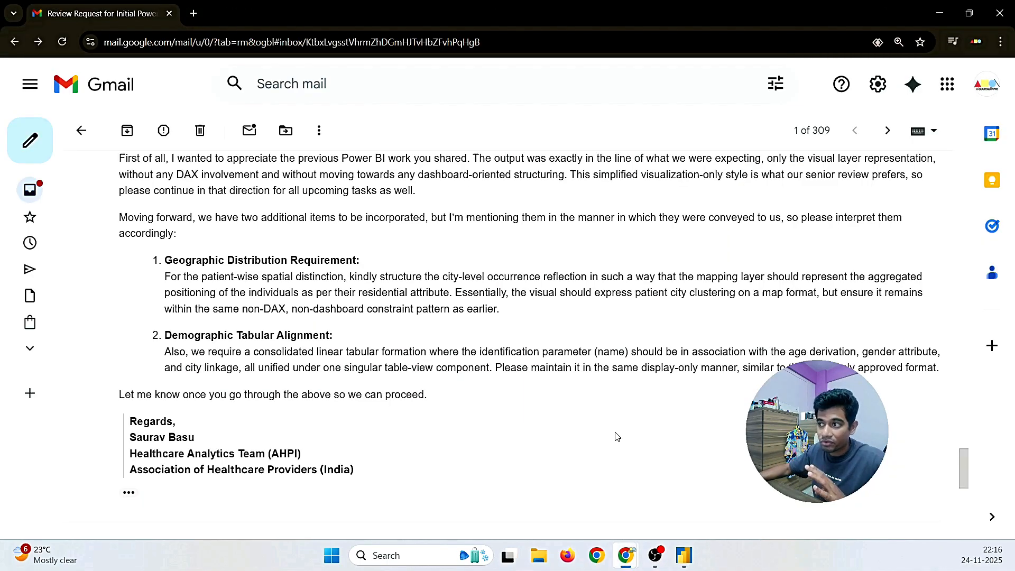
mouse_move(315, 352)
mouse_down()
mouse_move(374, 353)
mouse_move(312, 354)
mouse_up()
click(373, 365)
click(684, 555)
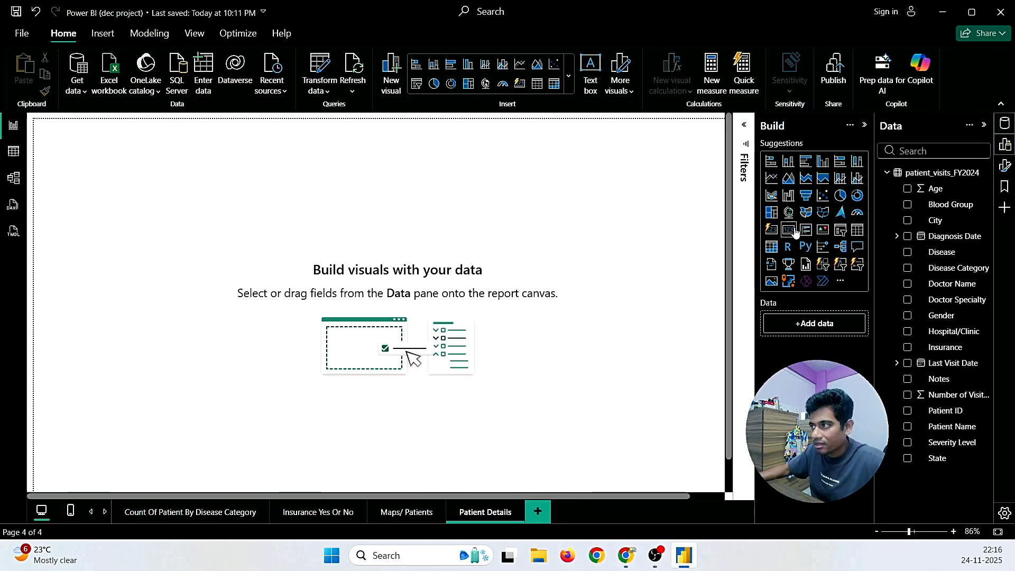
Step: Add a Table visual from the visuals gallery and move and resize it to the page centre
click(569, 75)
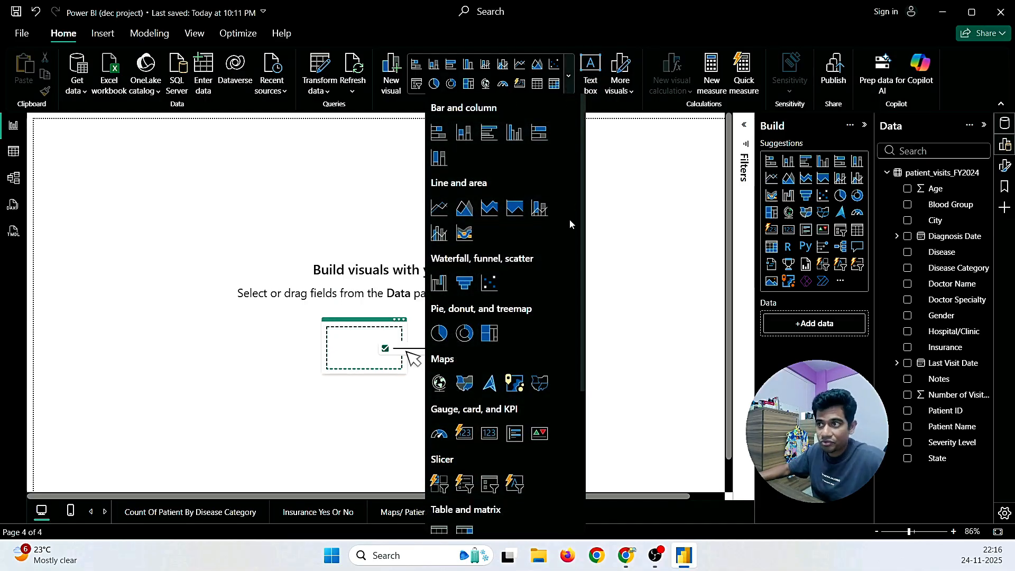
scroll(570, 221, down, 3)
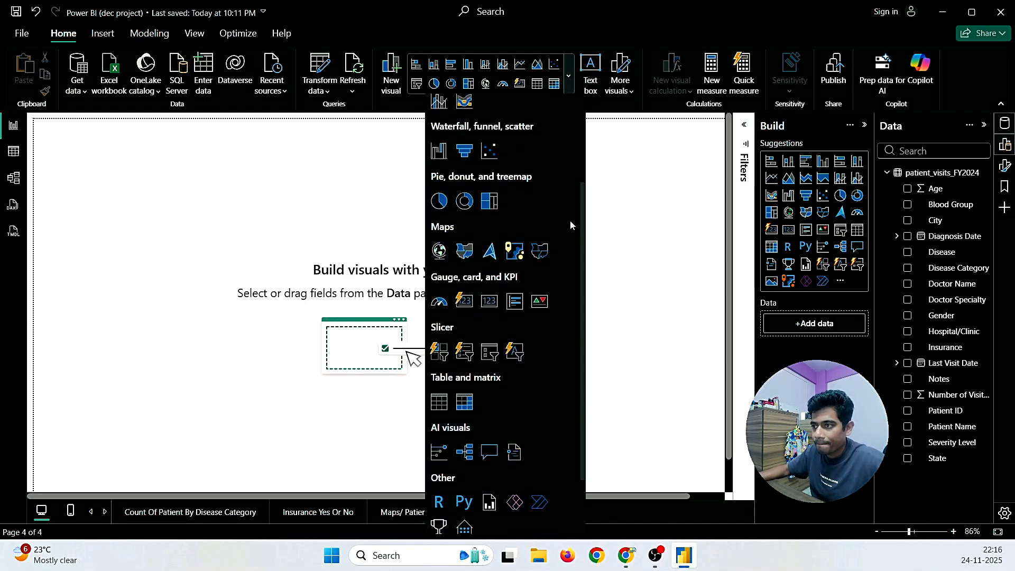
scroll(570, 220, down, 2)
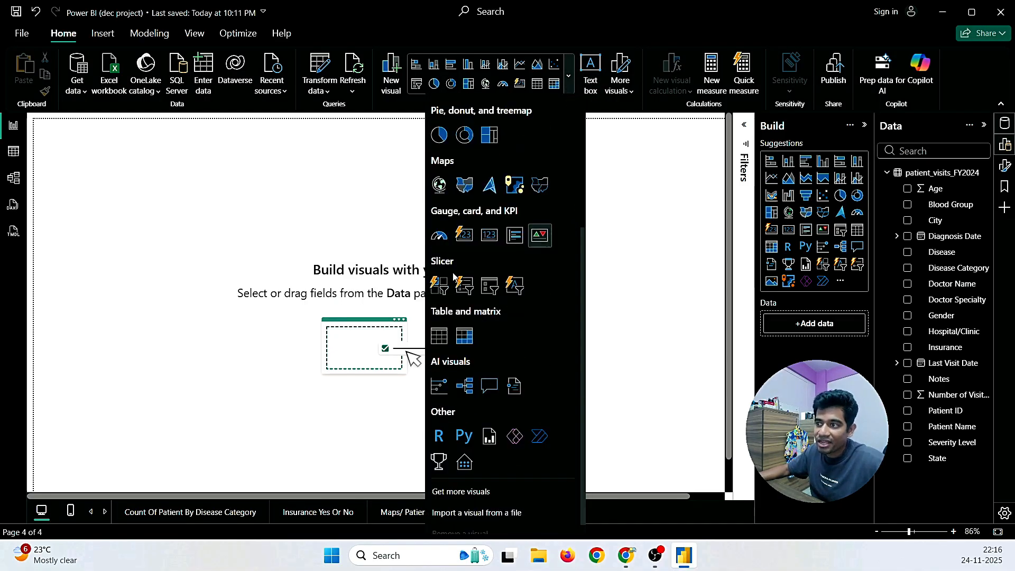
click(439, 336)
drag(159, 143, 373, 228)
drag(423, 363, 640, 456)
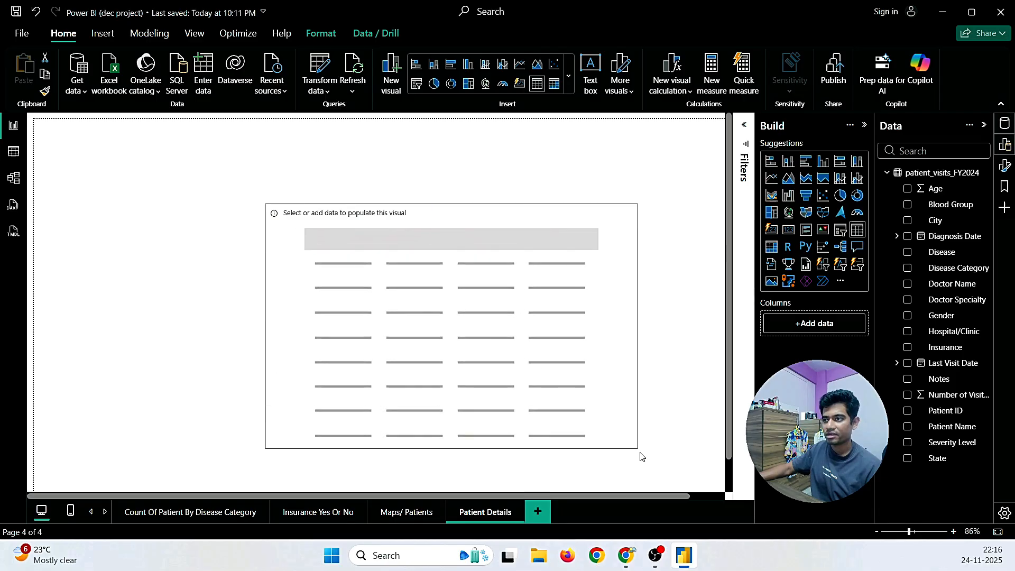
drag(623, 380, 471, 329)
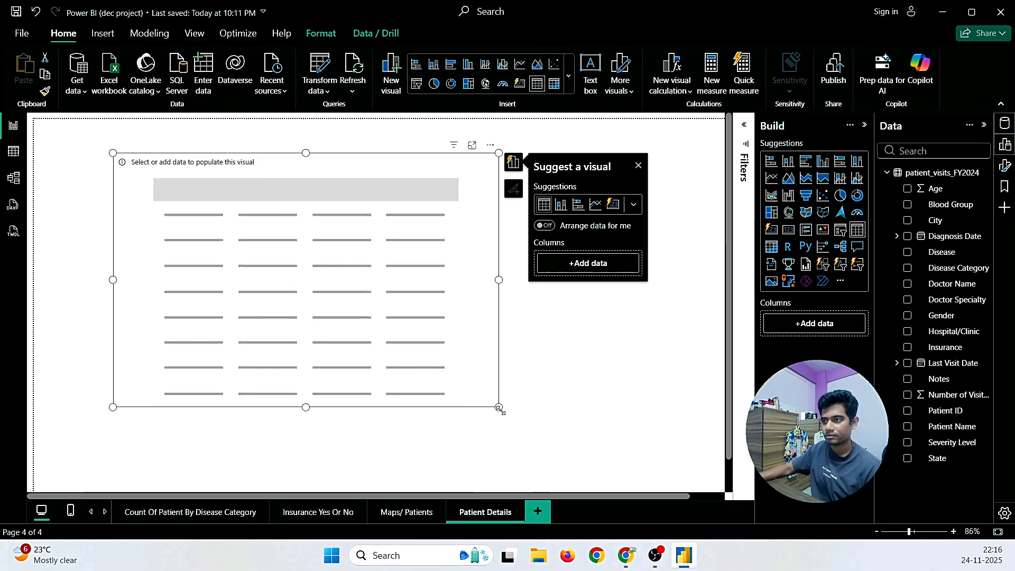
drag(500, 408, 628, 465)
drag(467, 282, 533, 325)
mouse_move(567, 288)
mouse_down()
mouse_move(629, 296)
mouse_move(574, 300)
mouse_up()
drag(390, 415, 398, 457)
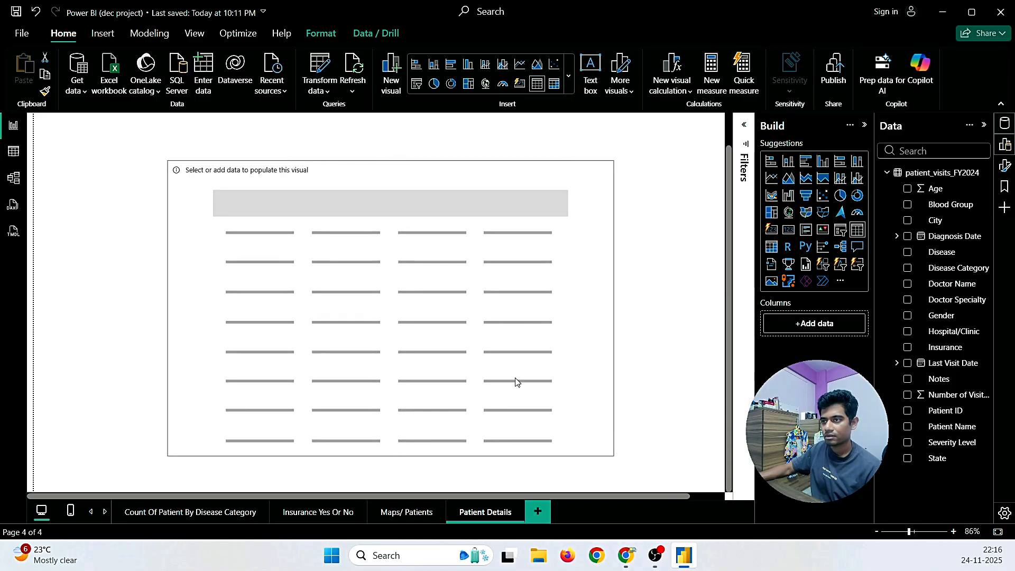
drag(588, 352, 588, 343)
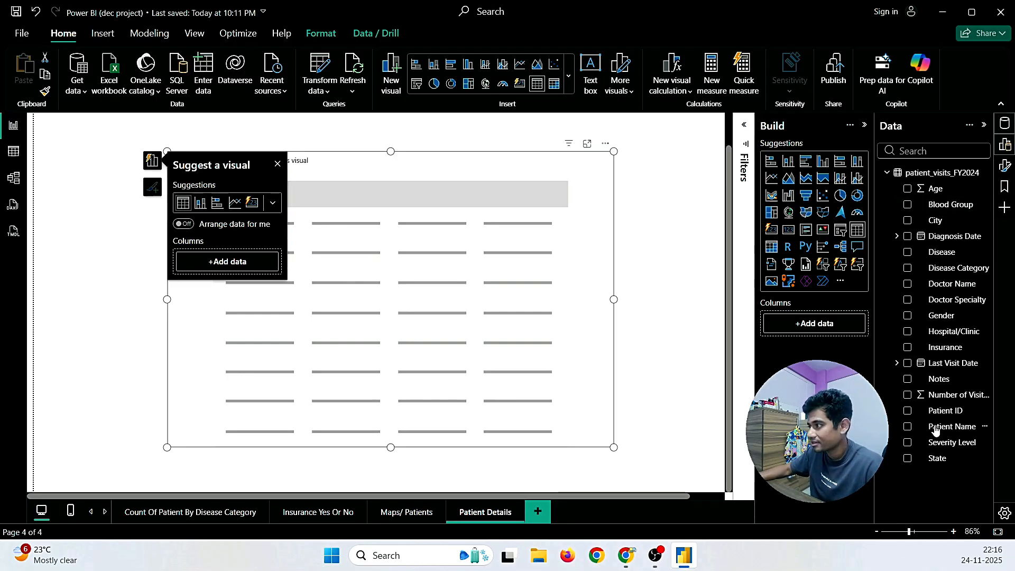
Step: Add Patient Name, Age and Gender columns to the table, checking the age requirement in the email
drag(939, 429, 819, 326)
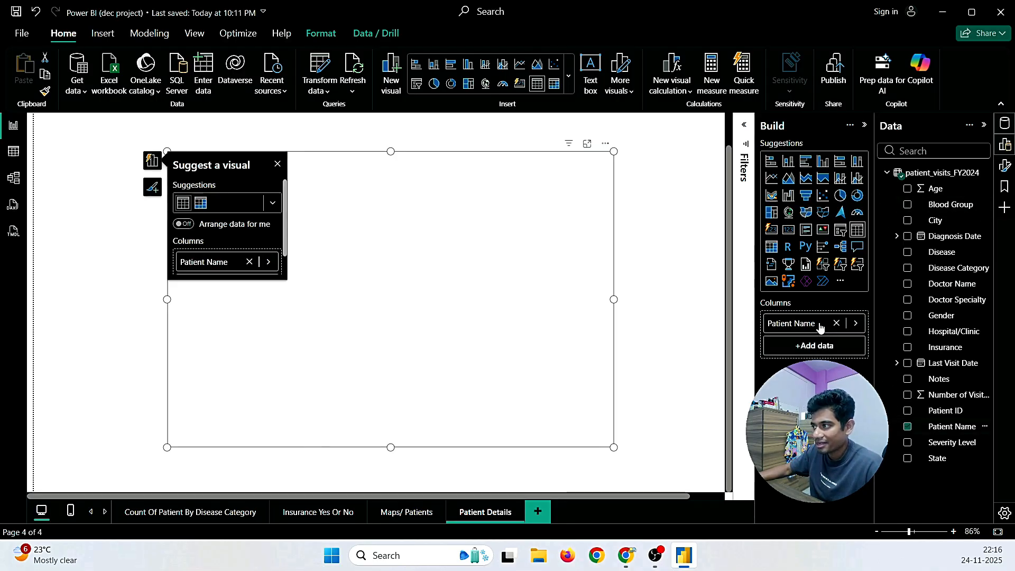
click(278, 164)
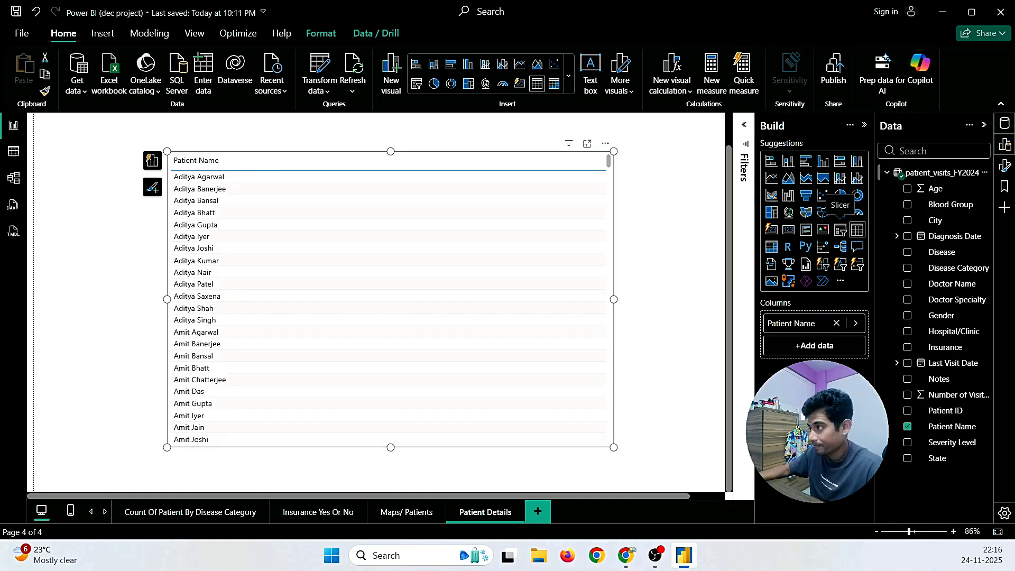
mouse_move(626, 555)
click(681, 471)
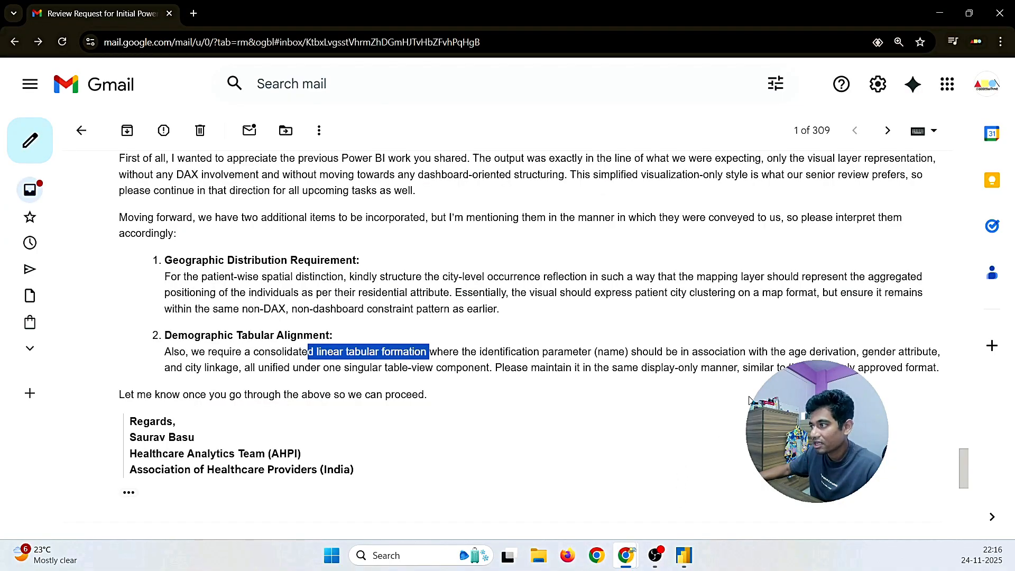
drag(786, 352, 816, 353)
click(683, 555)
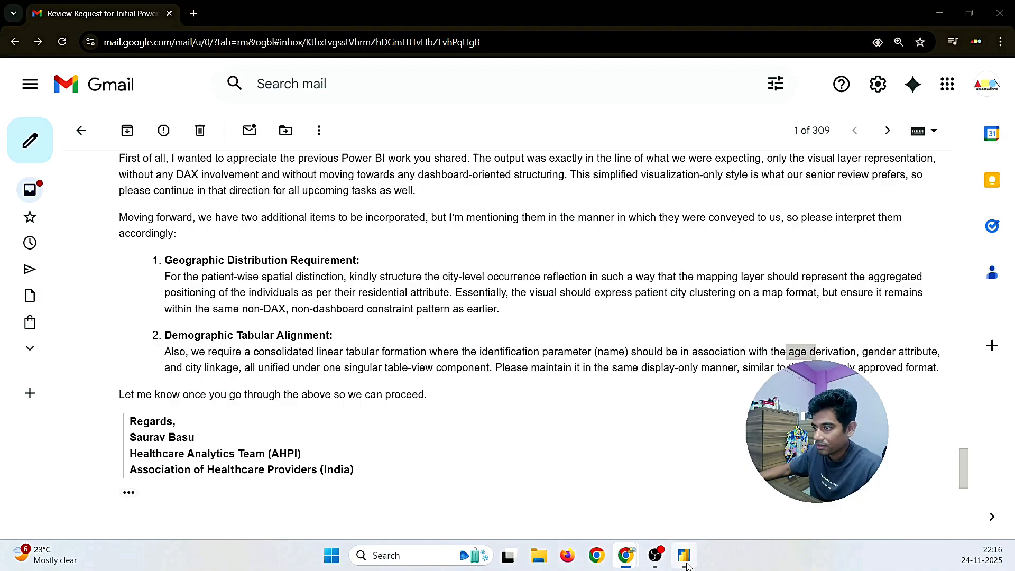
drag(933, 191, 814, 346)
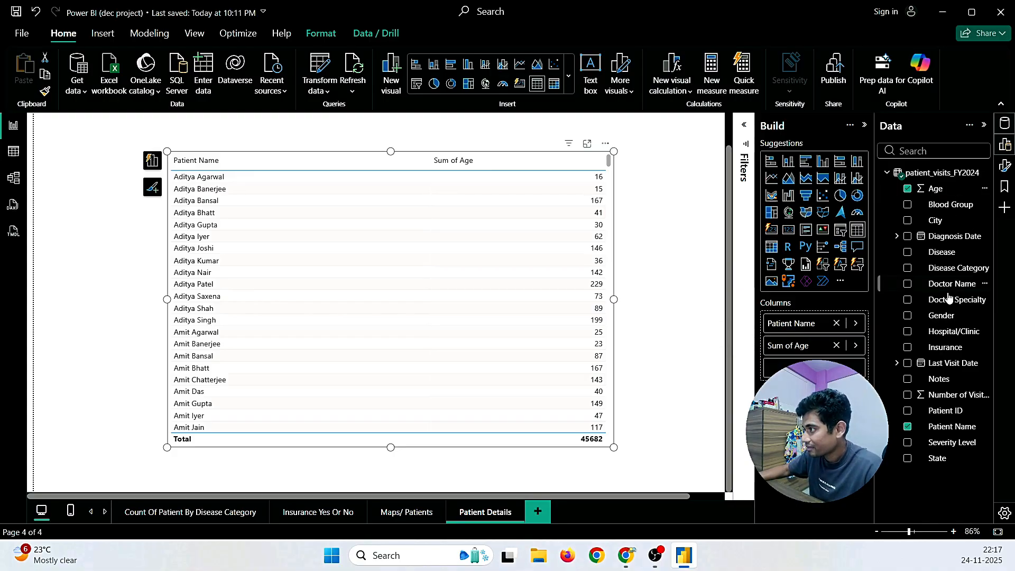
drag(947, 315, 814, 367)
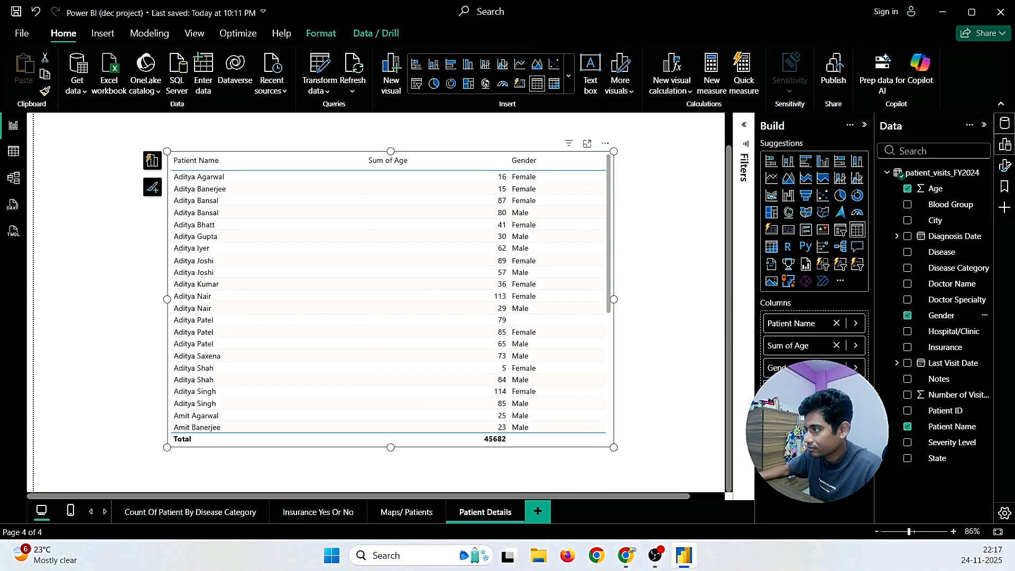
Step: Set Age to Don't summarize and add City as a table column
click(855, 345)
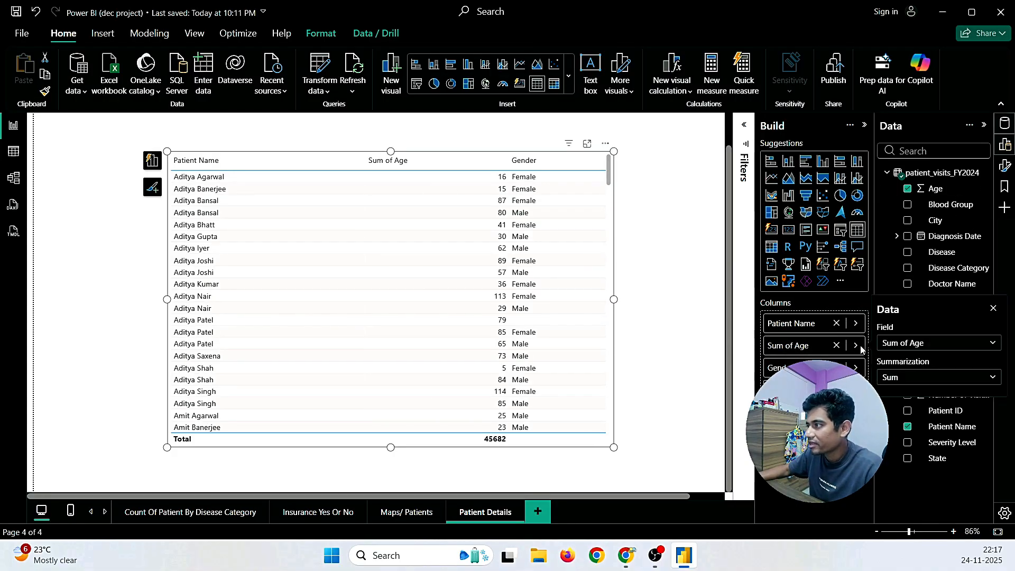
click(894, 377)
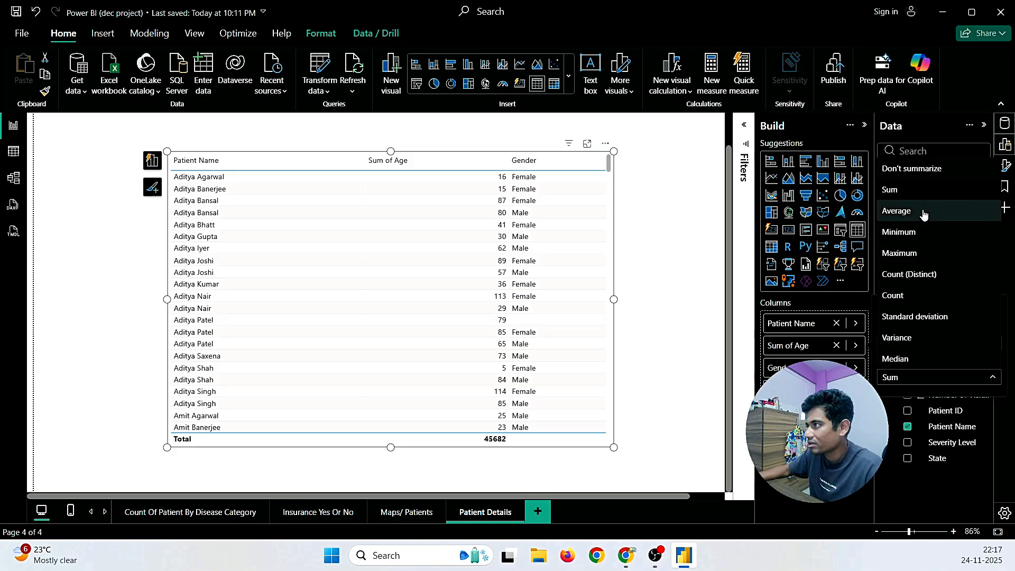
click(914, 169)
scroll(382, 315, up, 2)
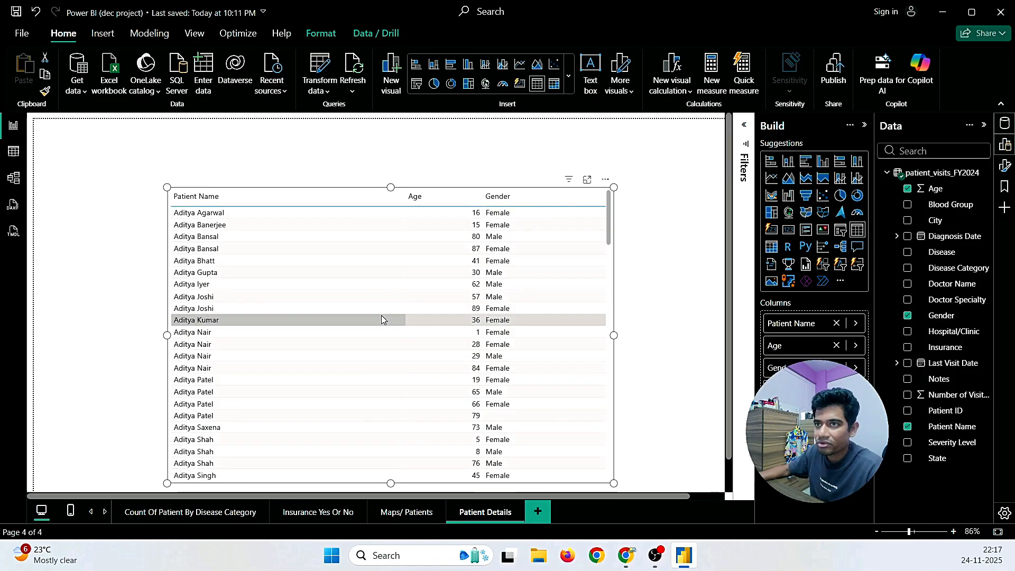
scroll(677, 324, down, 2)
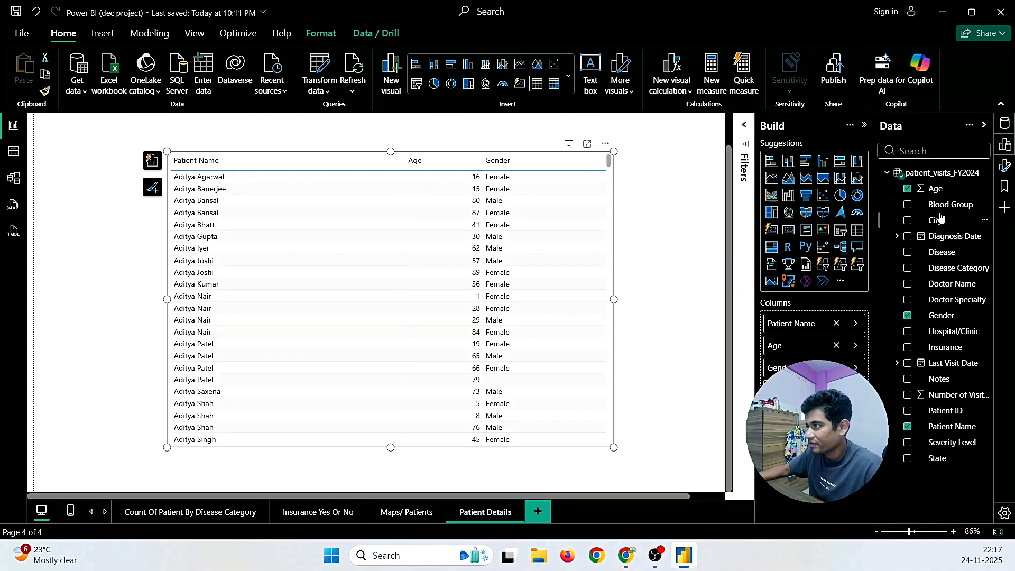
click(907, 220)
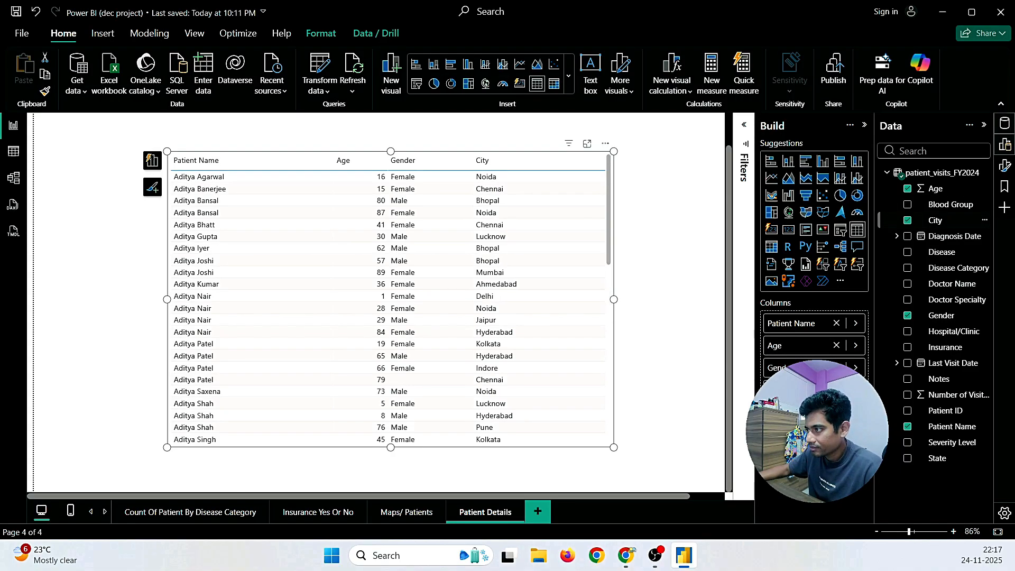
scroll(370, 317, up, 1)
scroll(316, 290, down, 2)
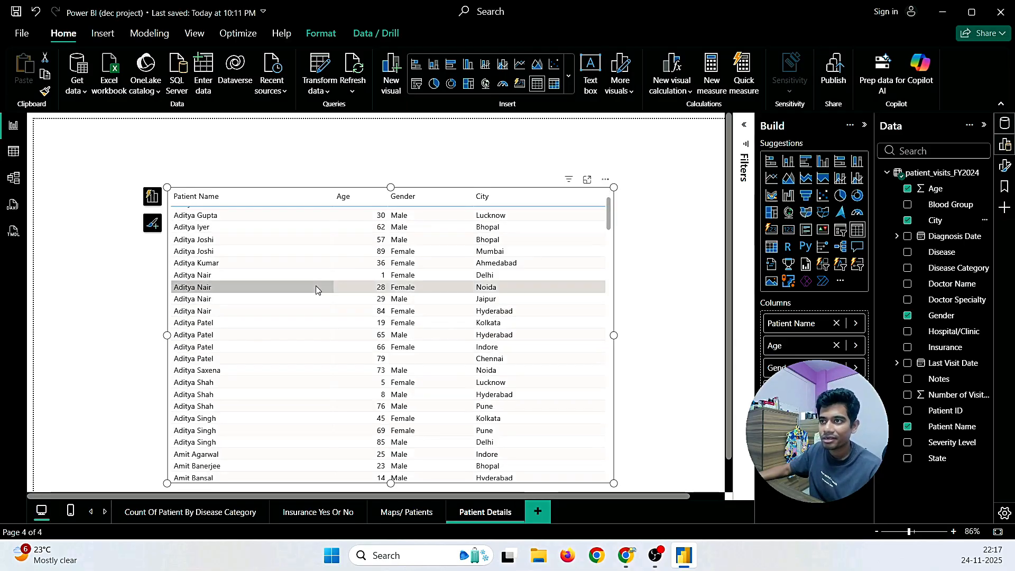
scroll(657, 267, down, 1)
scroll(364, 293, down, 15)
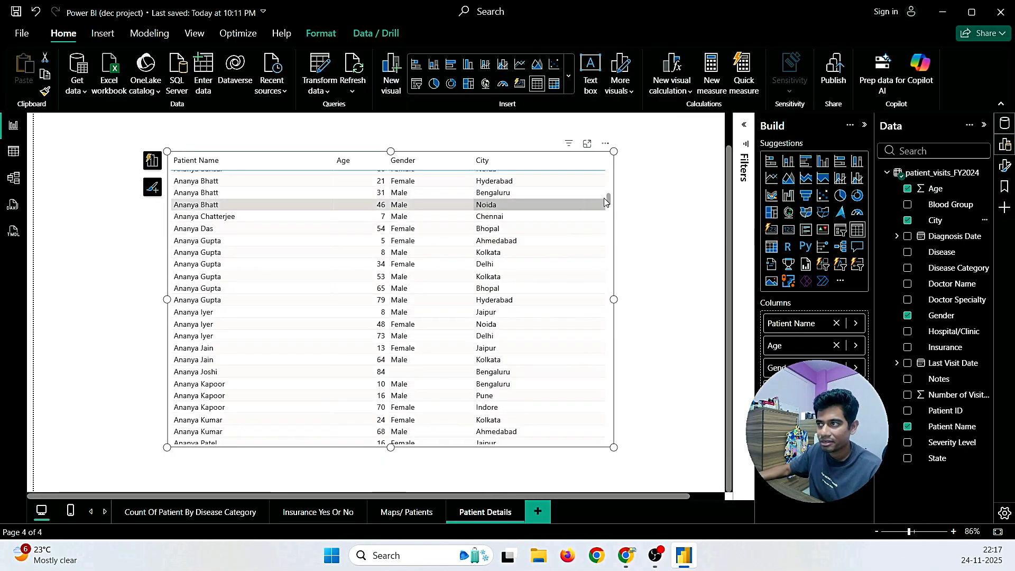
drag(608, 201, 596, 141)
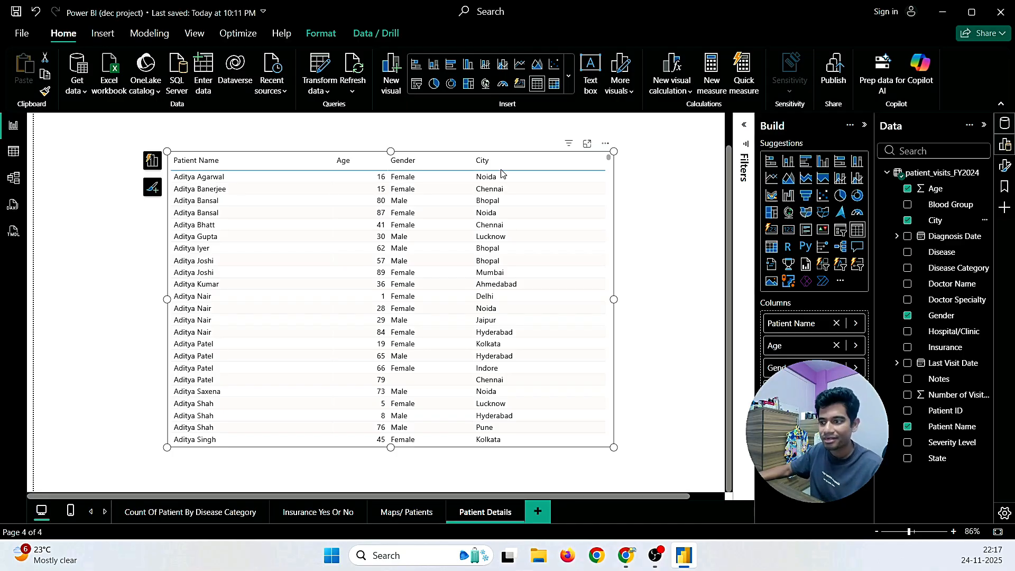
Step: Save the report and bring the Gmail requirements email back to the front
click(16, 12)
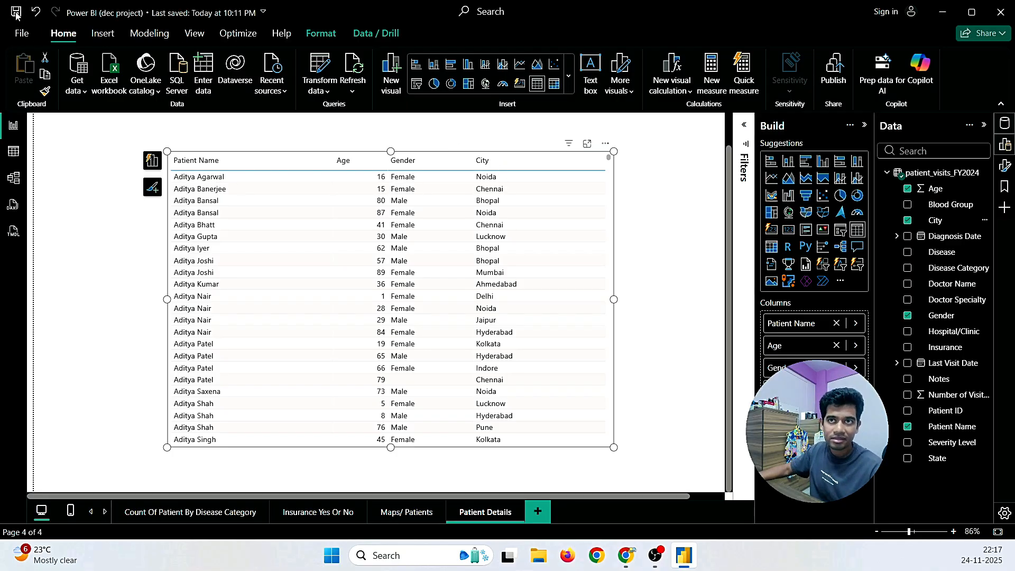
mouse_move(626, 555)
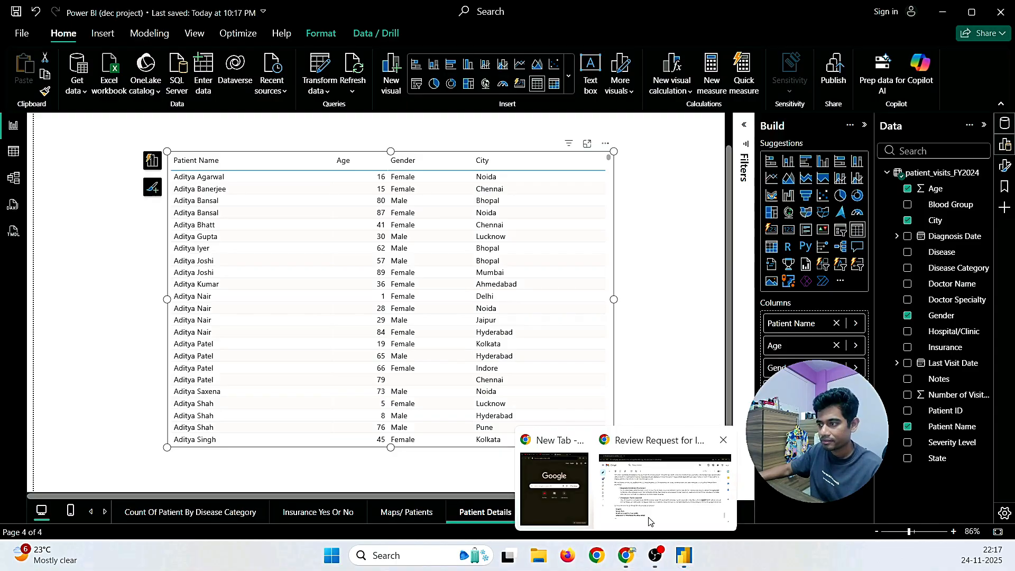
click(669, 484)
Step: Start a reply to the request email with a 'Hi' greeting to the requester
scroll(254, 349, down, 7)
scroll(603, 374, up, 9)
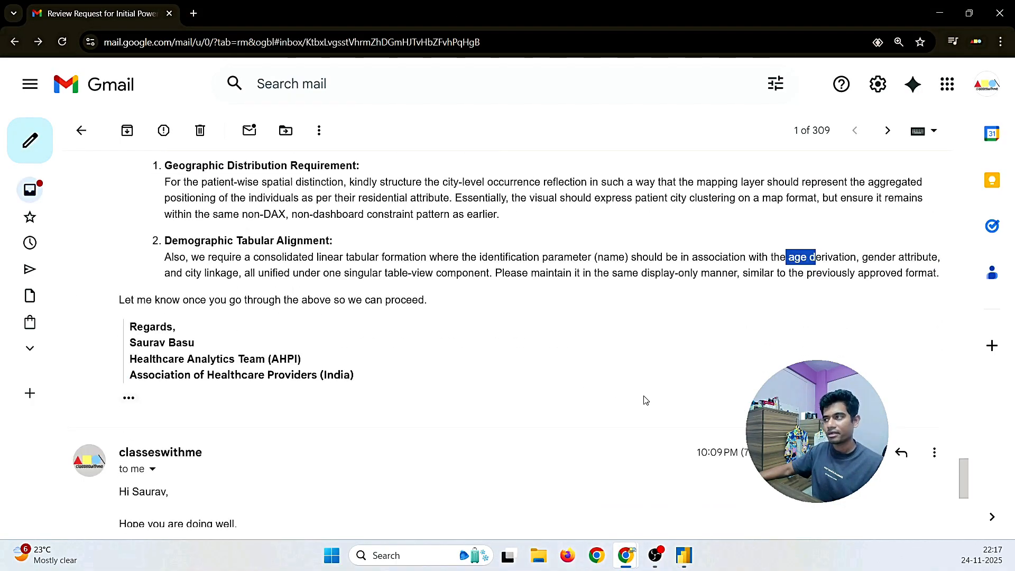
click(903, 169)
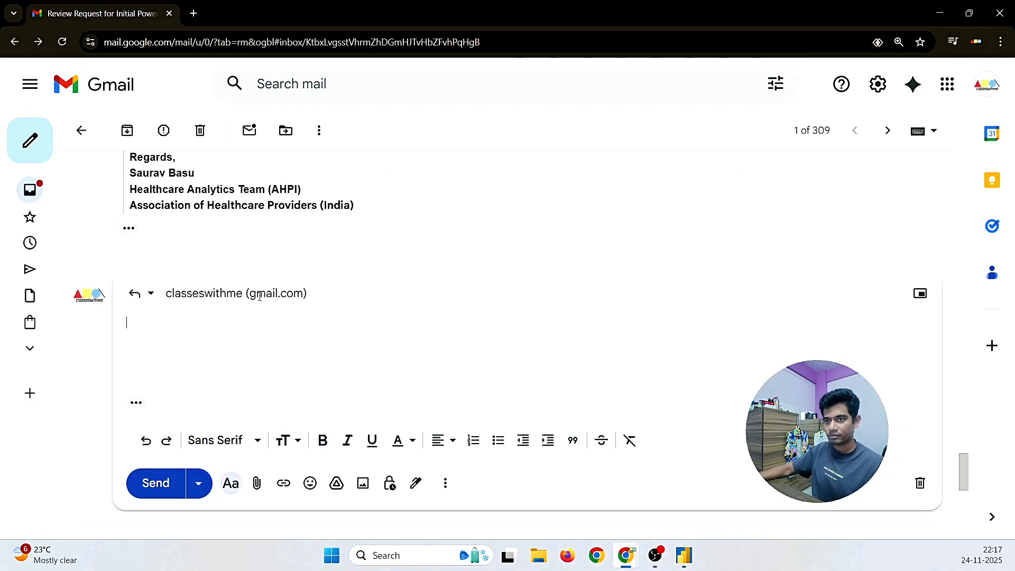
text(Hi Saurav)
Step: Write 'Hope you are doing well' and say the work requested in the previous mail is done
mouse_move(259, 296)
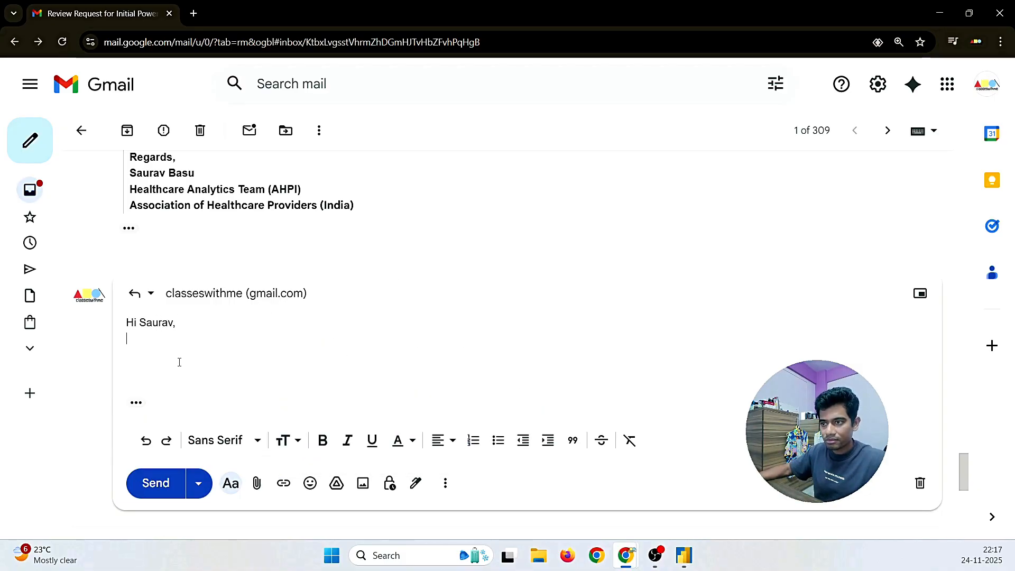
text(Hope)
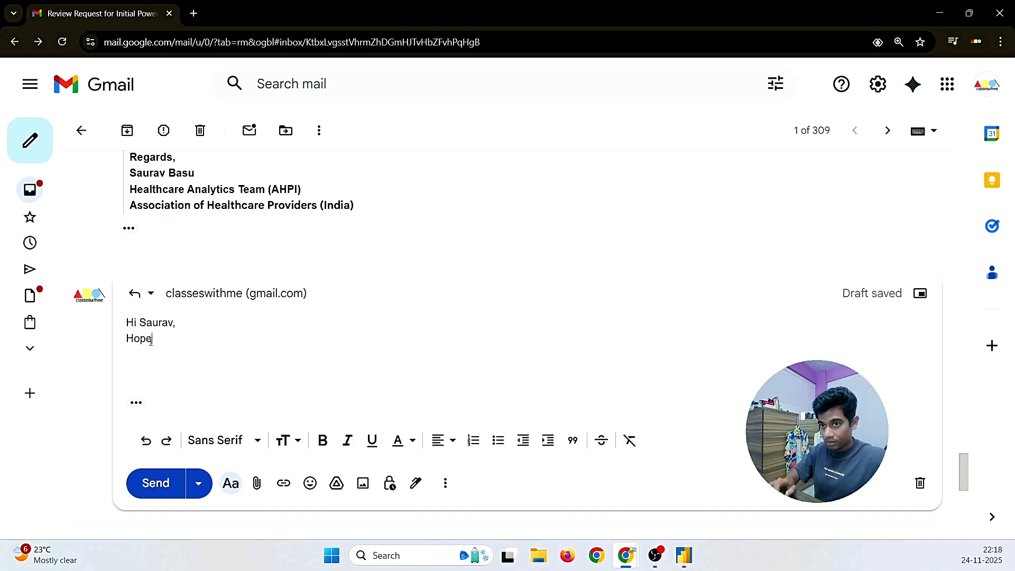
key(Tab)
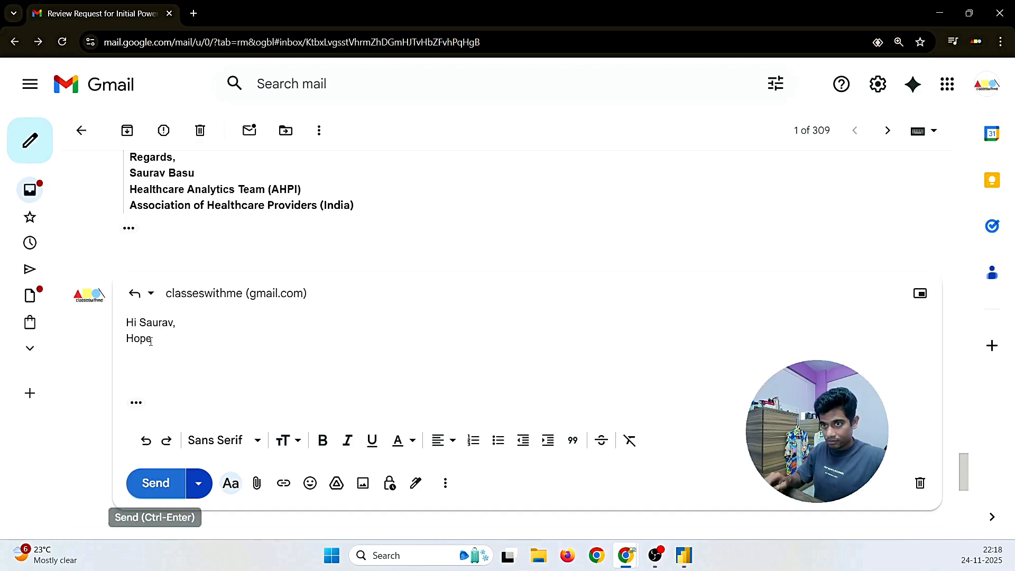
click(170, 340)
text(you are doing well)
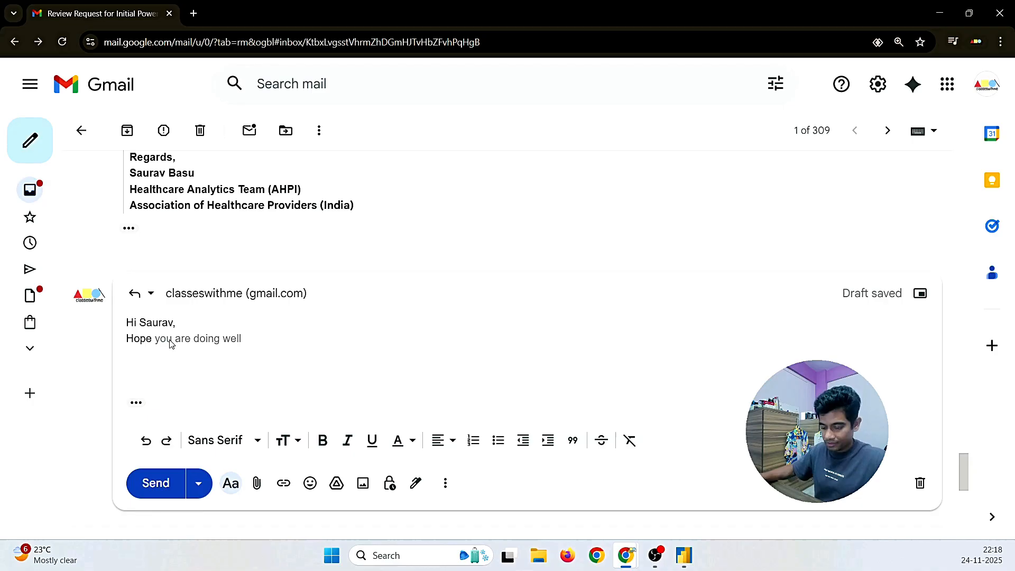
text(.)
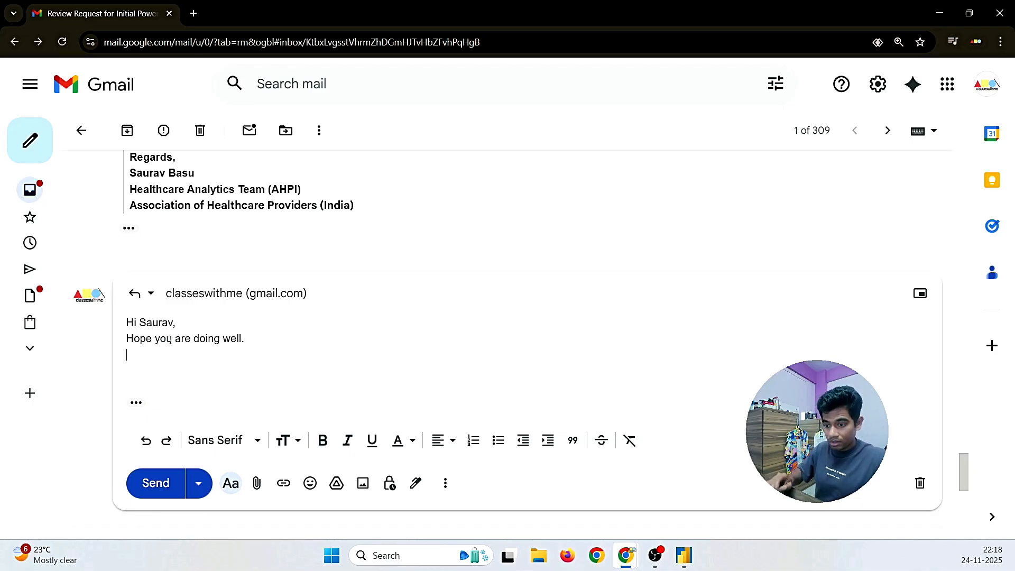
text(We have )
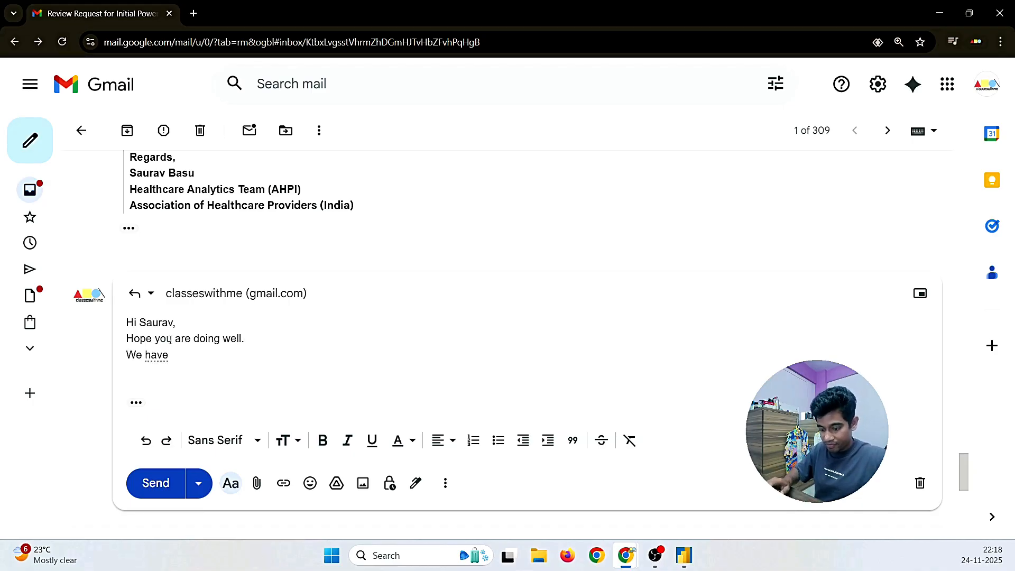
text(done the wort)
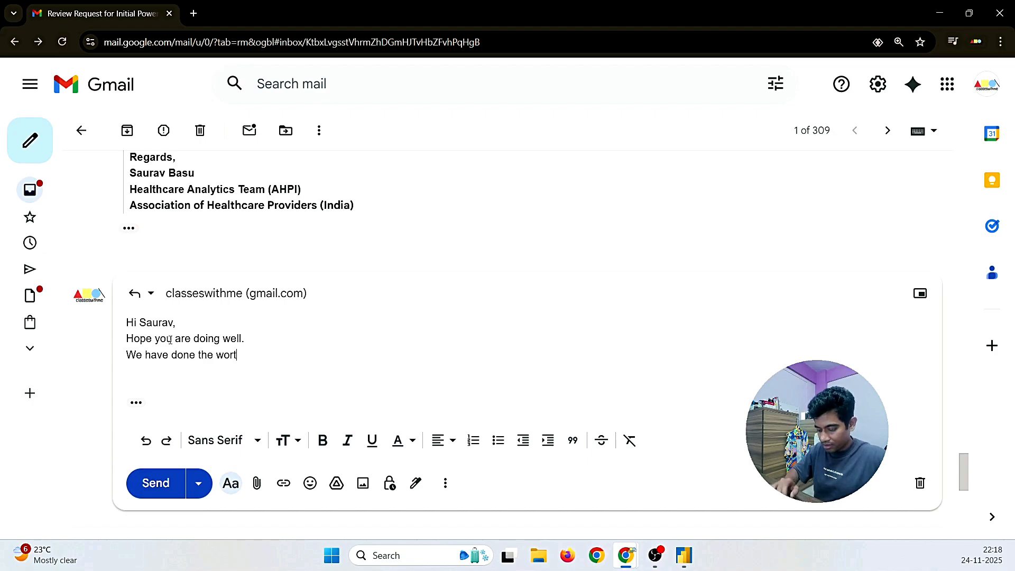
key(BackSpace)
text(k as )
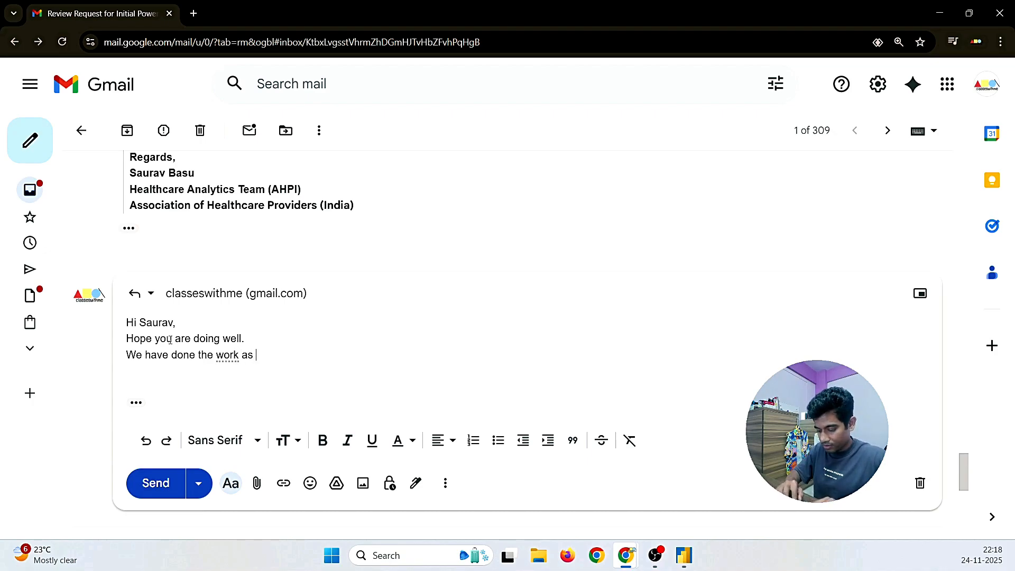
text(per reques)
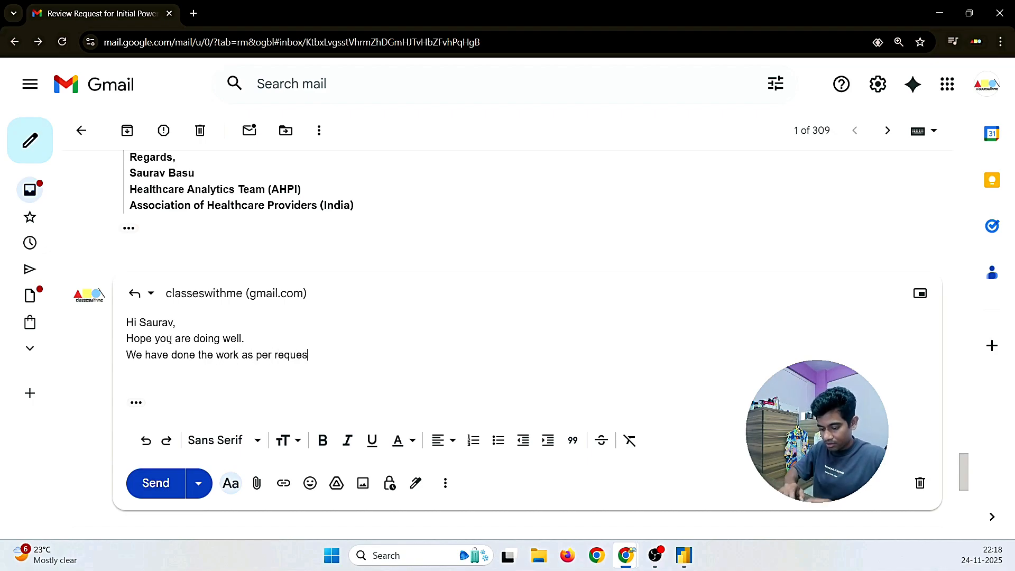
text(ted by you, in the por)
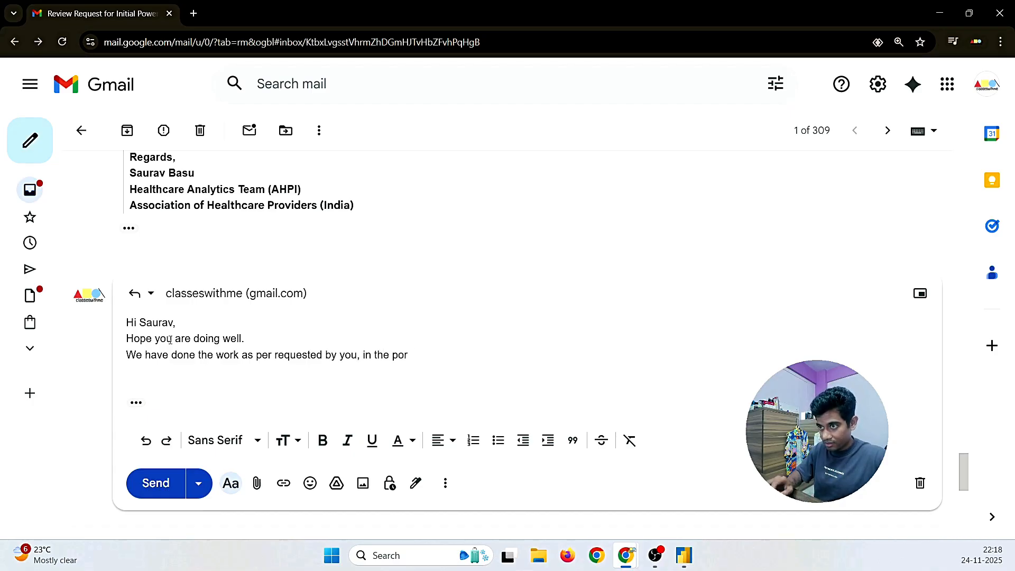
text(erevious mail)
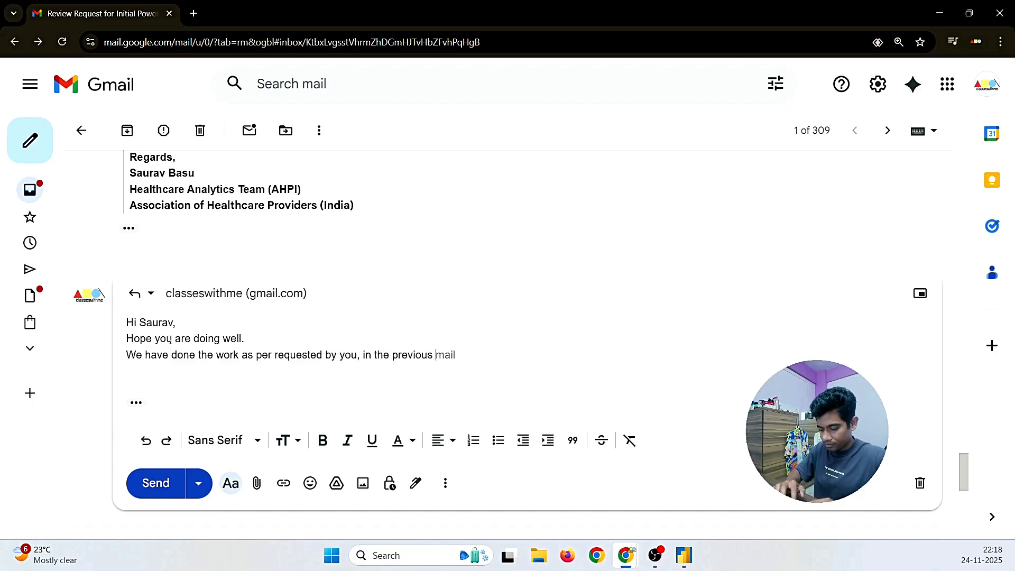
text( an)
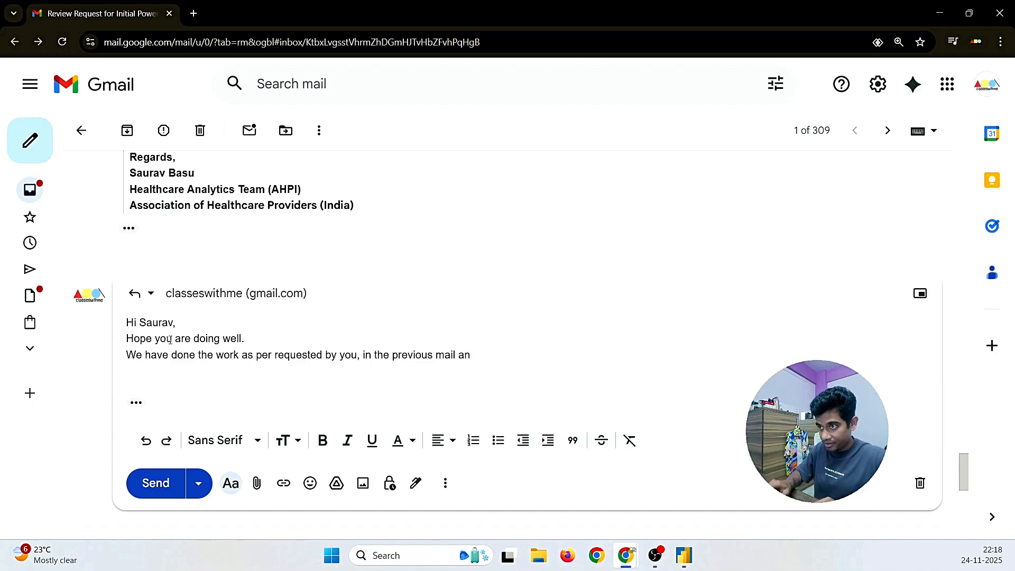
text(d attached )
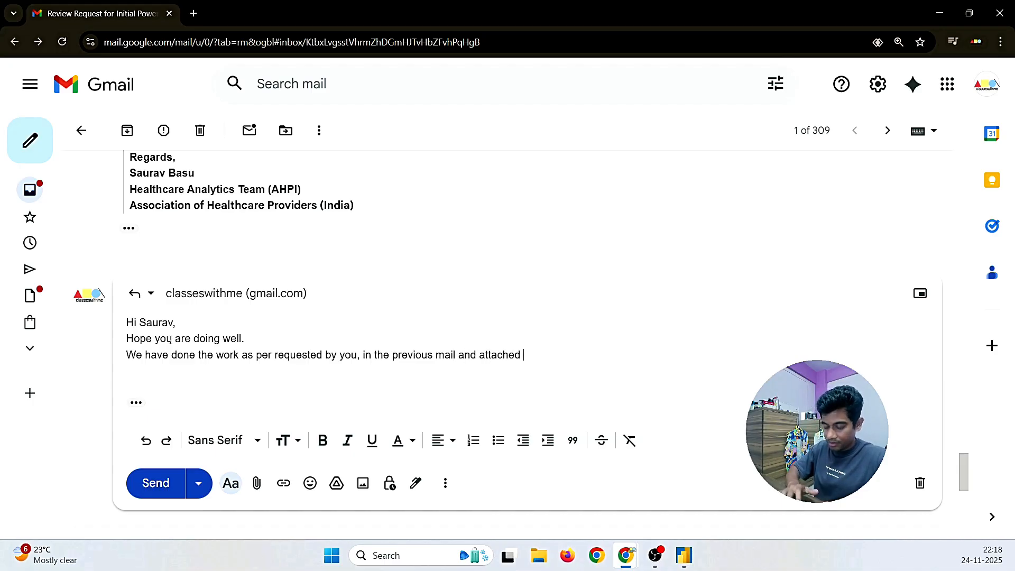
text(the file int )
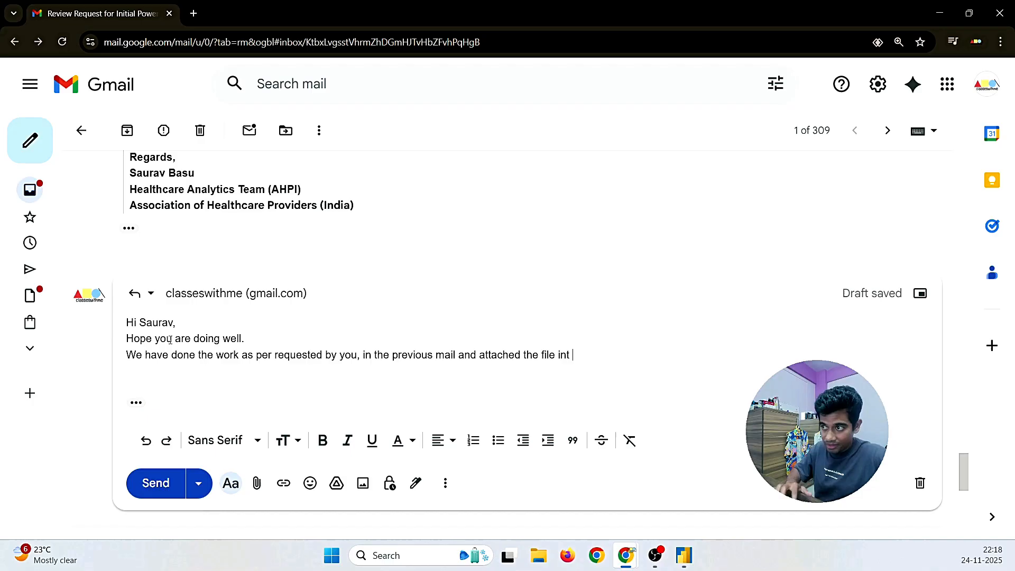
text(he)
key(BackSpace)
key(BackSpace)
key(BackSpace)
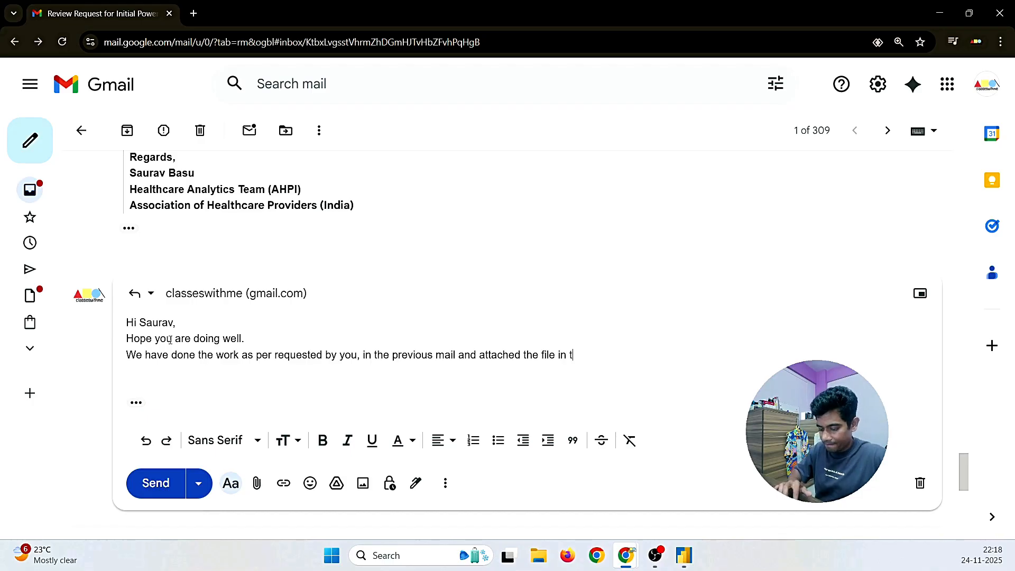
text(his mail.)
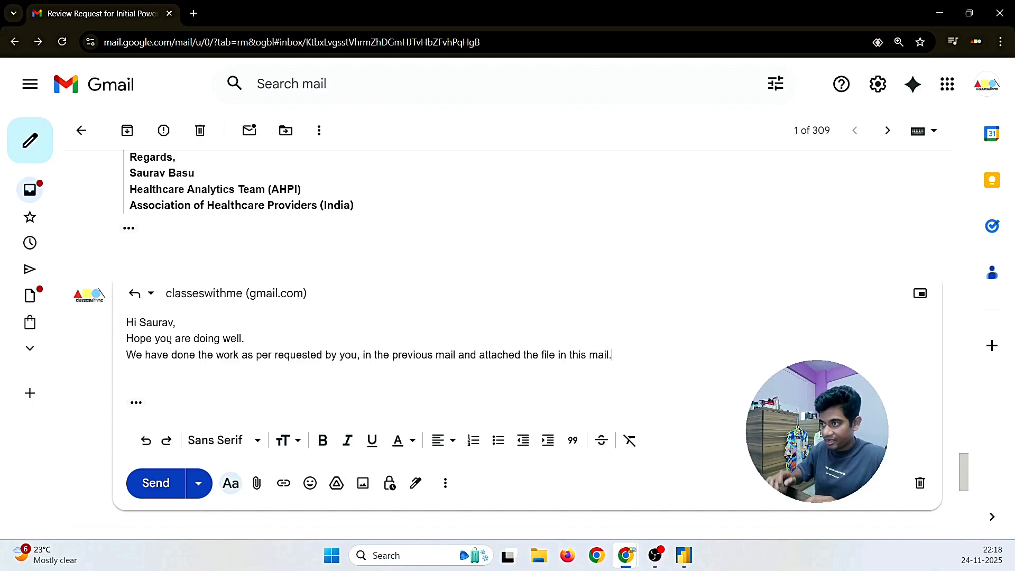
Step: Add the line 'PFA the file' in a new paragraph below the message
key(Return)
text(PFA The)
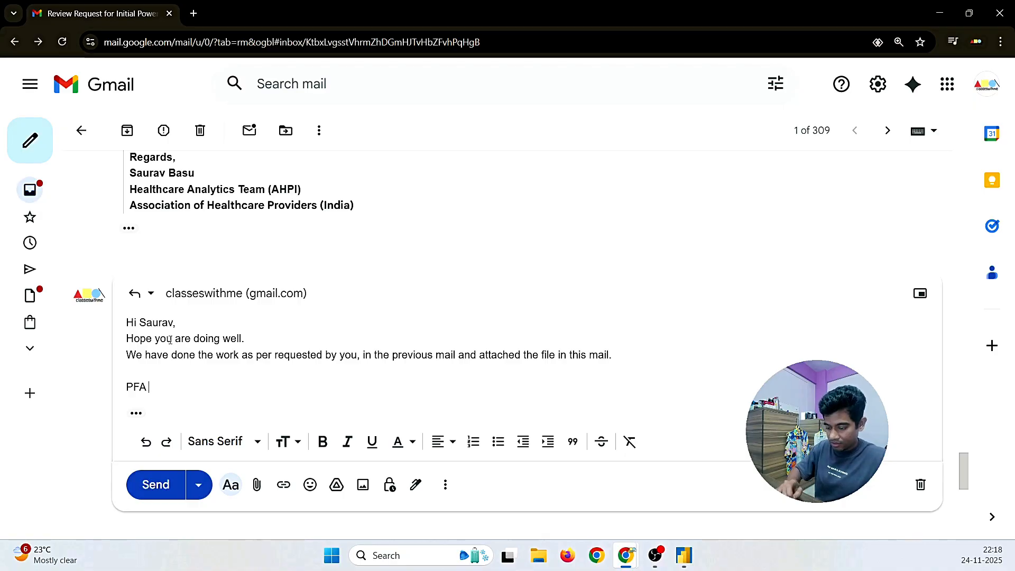
key(BackSpace)
key(BackSpace)
key(BackSpace)
text(th)
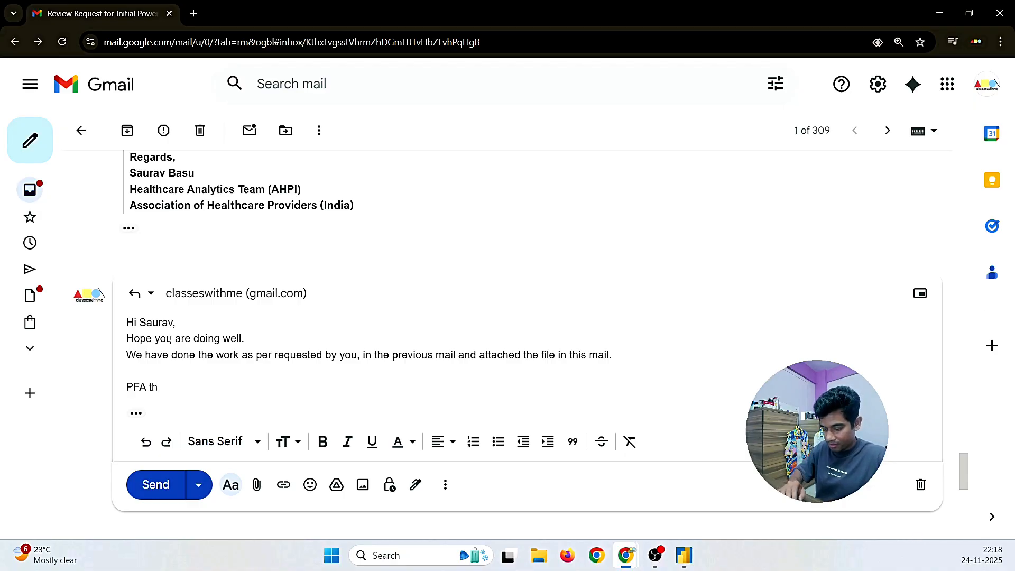
text(e file)
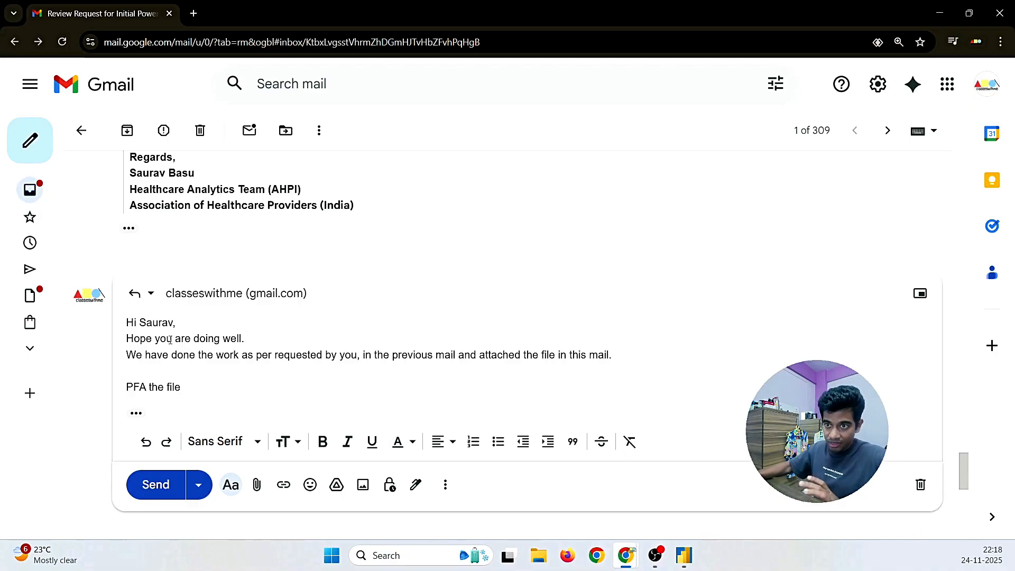
Step: Make the 'PFA the file' line bold with a yellow background highlight
drag(183, 387, 126, 387)
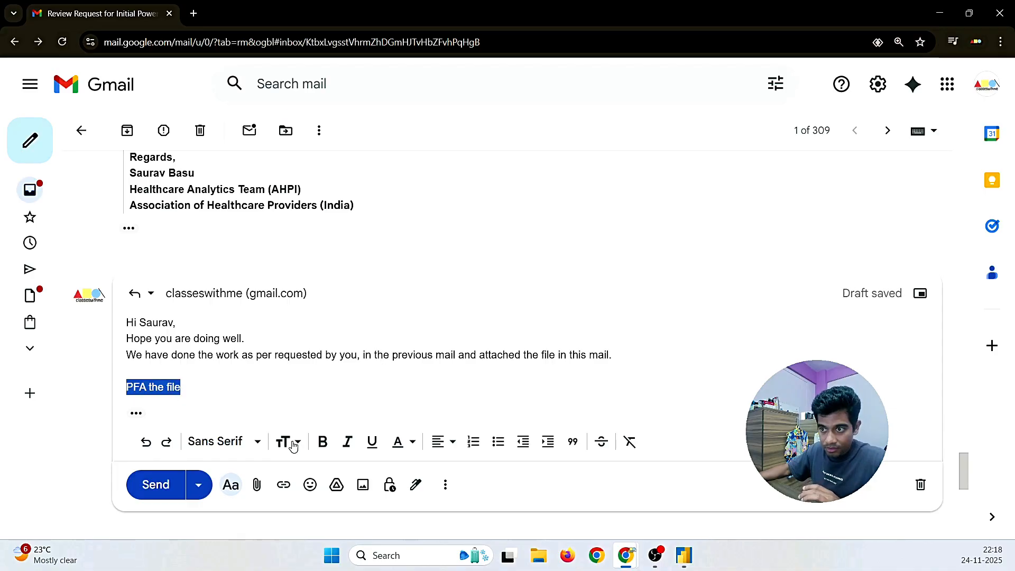
click(322, 442)
click(403, 442)
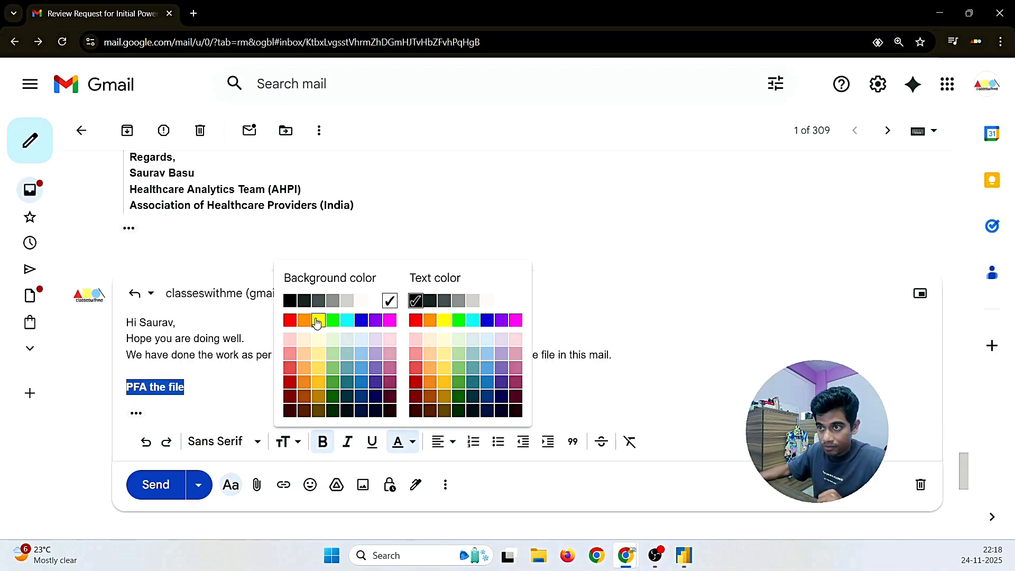
click(317, 319)
Step: Add a blank line after the greeting and start a plain, non-bold line below 'PFA the file'
click(204, 328)
key(Return)
scroll(204, 330, down, 2)
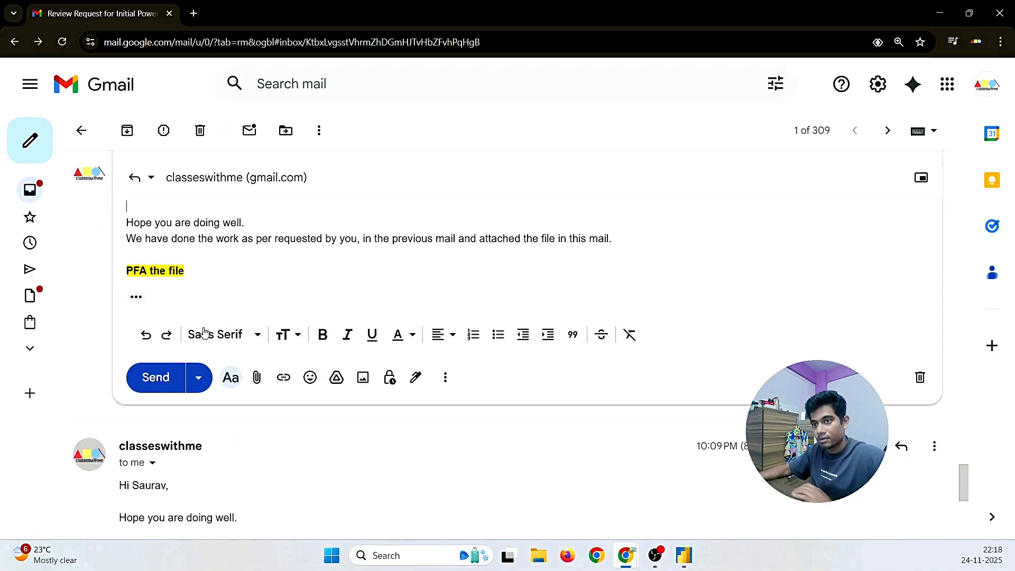
click(200, 274)
key(Return)
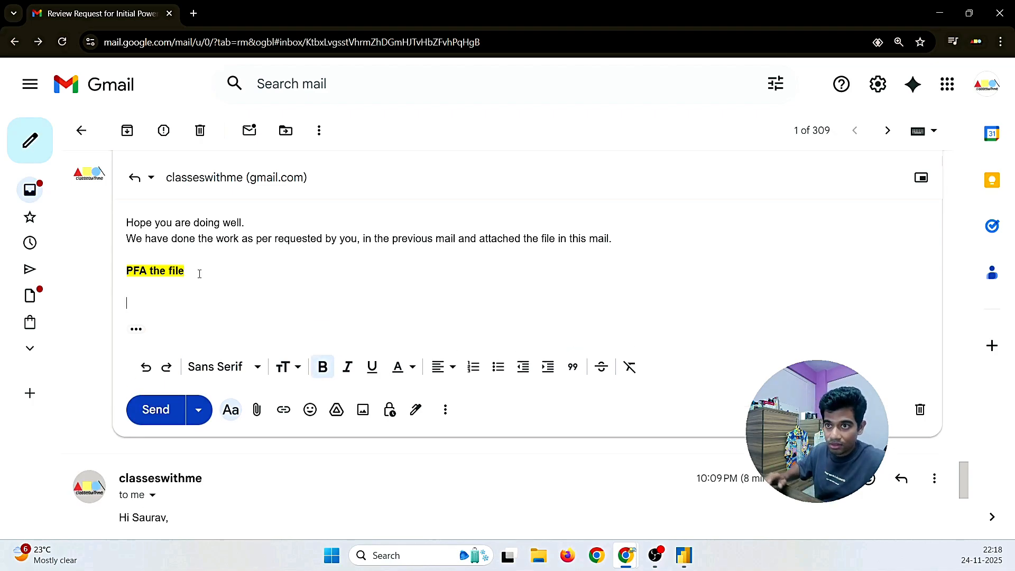
click(322, 370)
click(397, 370)
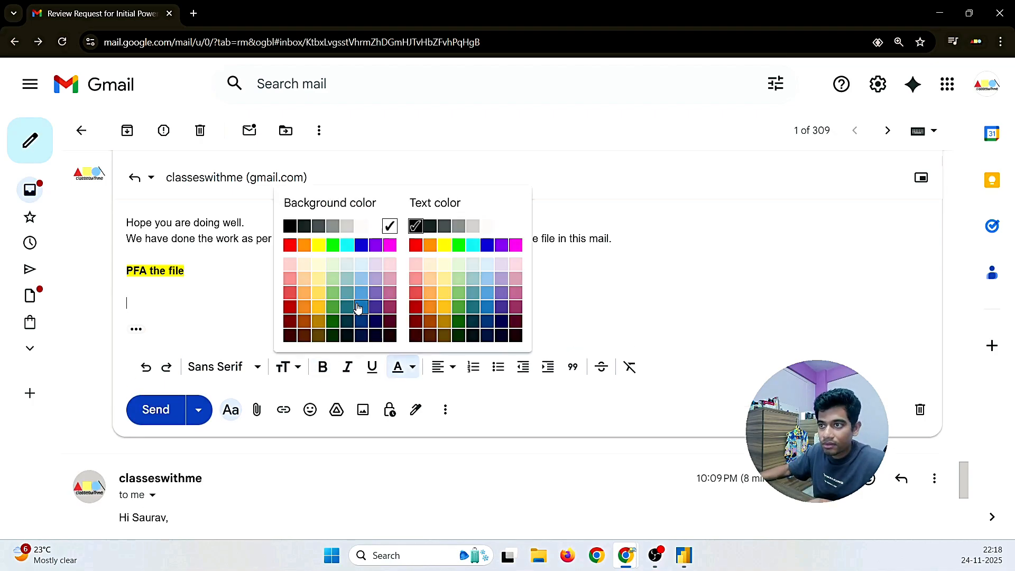
click(388, 226)
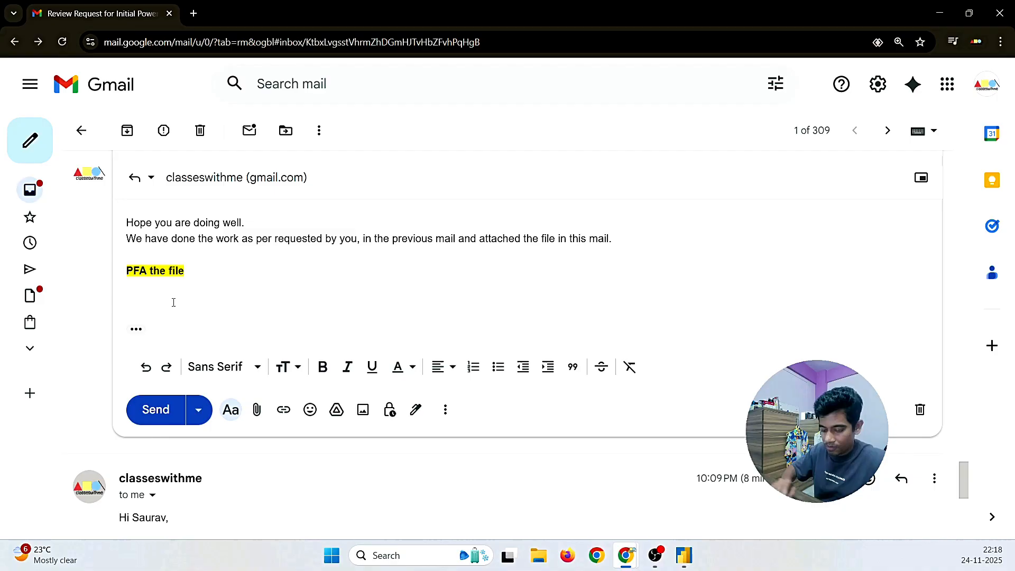
Step: Select the signature block in the previous email to copy it
text(R)
scroll(208, 301, up, 8)
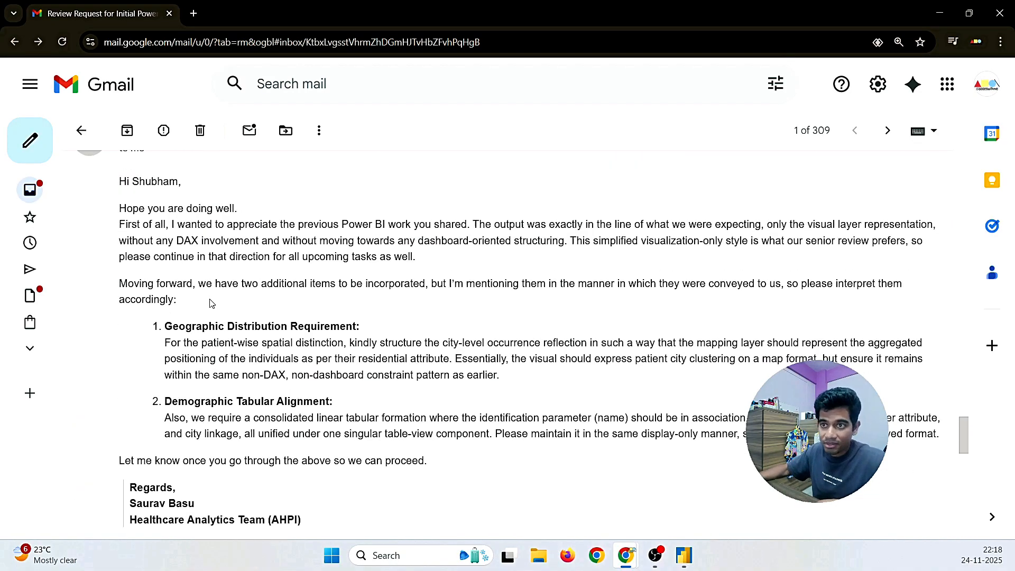
scroll(208, 302, down, 4)
drag(355, 344, 122, 298)
key(ctrl+c)
Step: Paste the copied signature on the new line under 'PFA the file'
scroll(126, 301, down, 5)
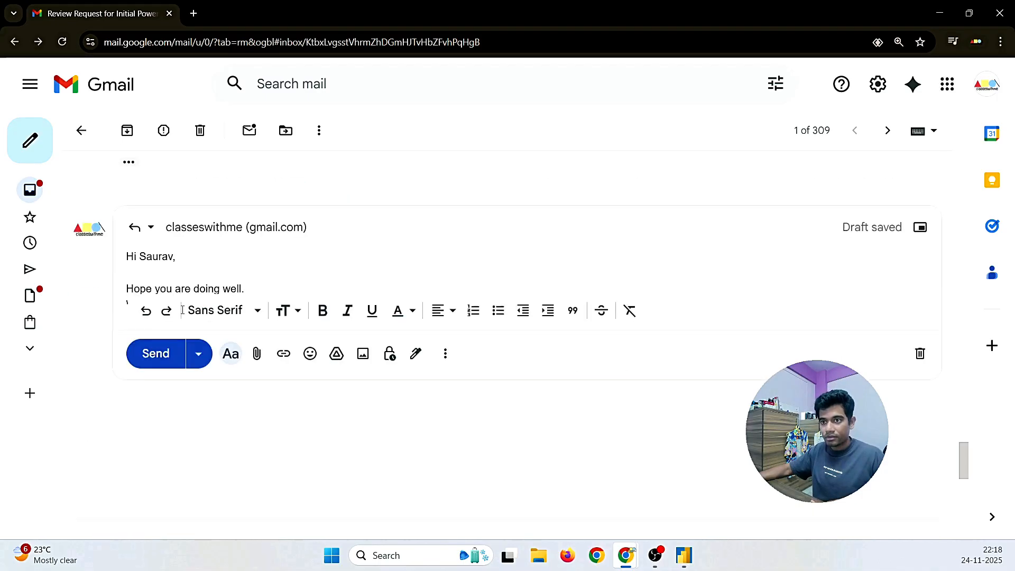
key(BackSpace)
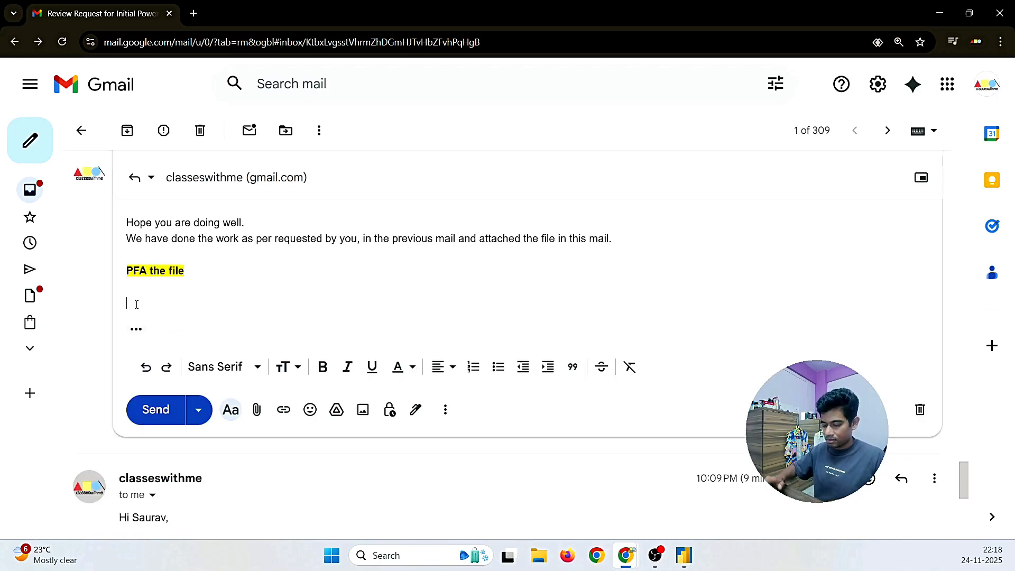
key(ctrl+v)
scroll(289, 324, up, 10)
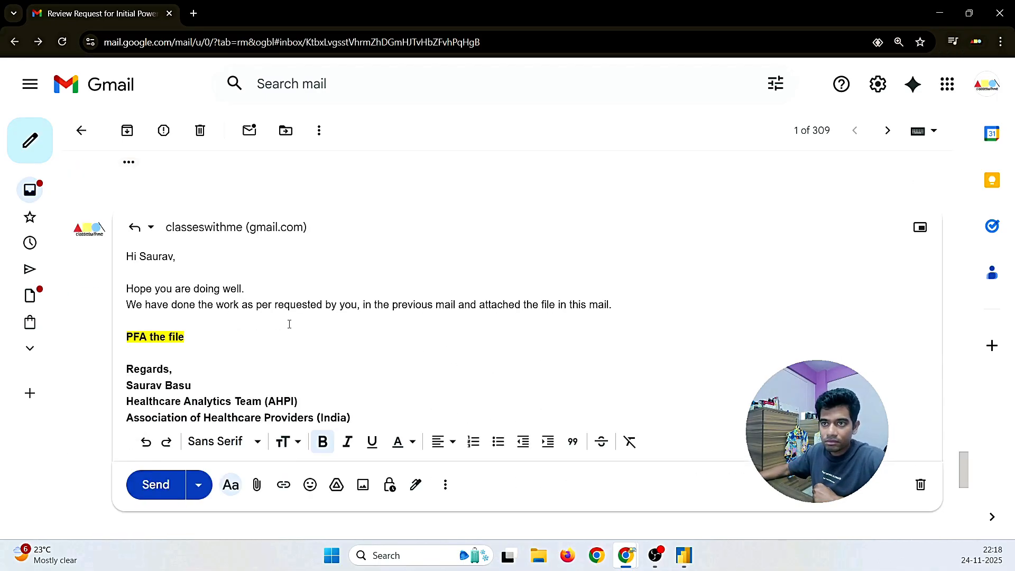
scroll(289, 324, up, 5)
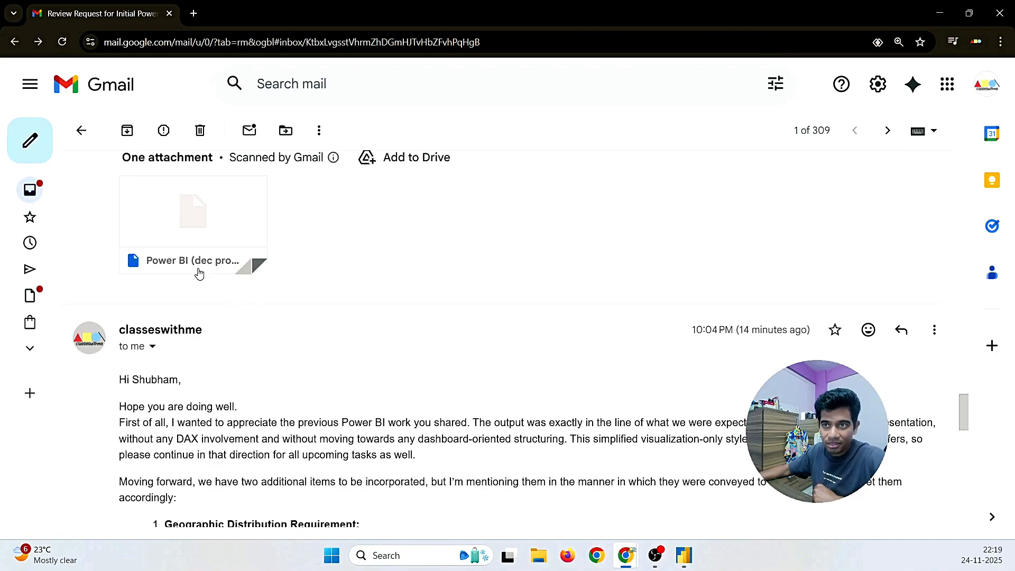
drag(184, 214, 122, 160)
key(ctrl+c)
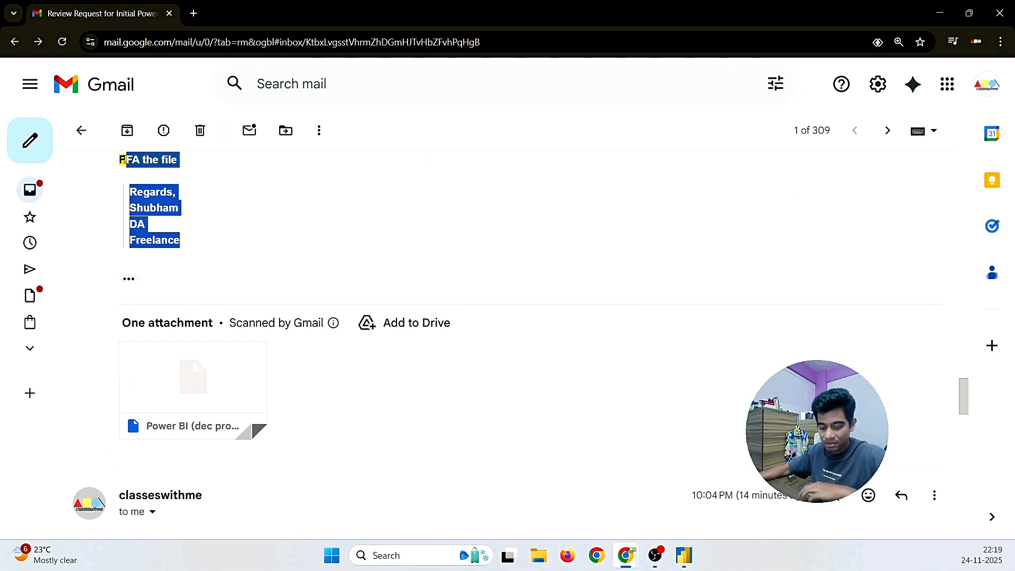
Step: Replace the pasted block with the writer's own Regards / DA / Freelance signature
scroll(210, 293, down, 15)
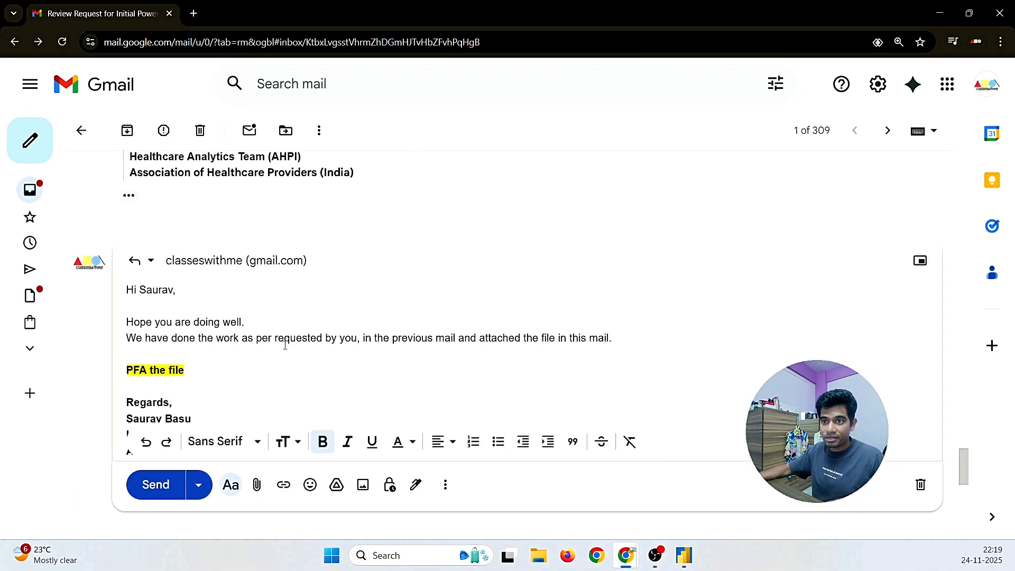
scroll(219, 398, down, 4)
scroll(229, 398, up, 3)
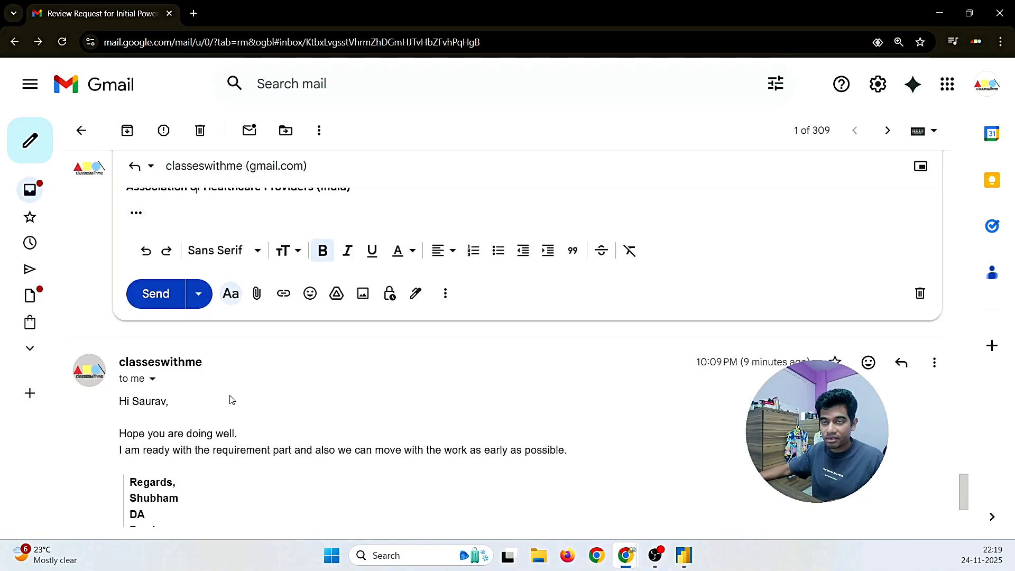
scroll(232, 352, up, 3)
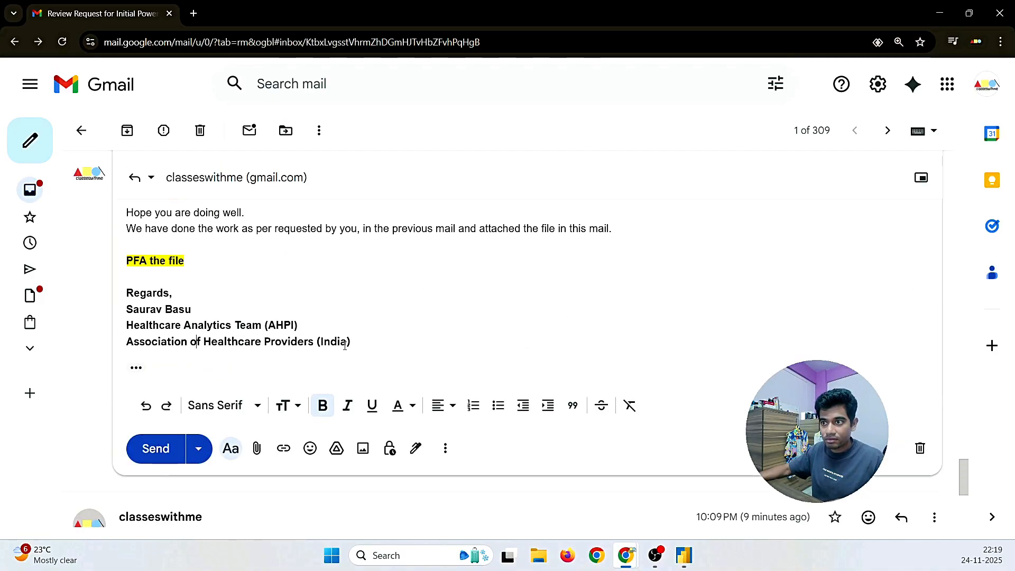
drag(351, 343, 126, 296)
key(ctrl+v)
Step: Delete the duplicate PFA fragment and extra blank lines, keeping one blank line under the greeting
key(BackSpace)
key(BackSpace)
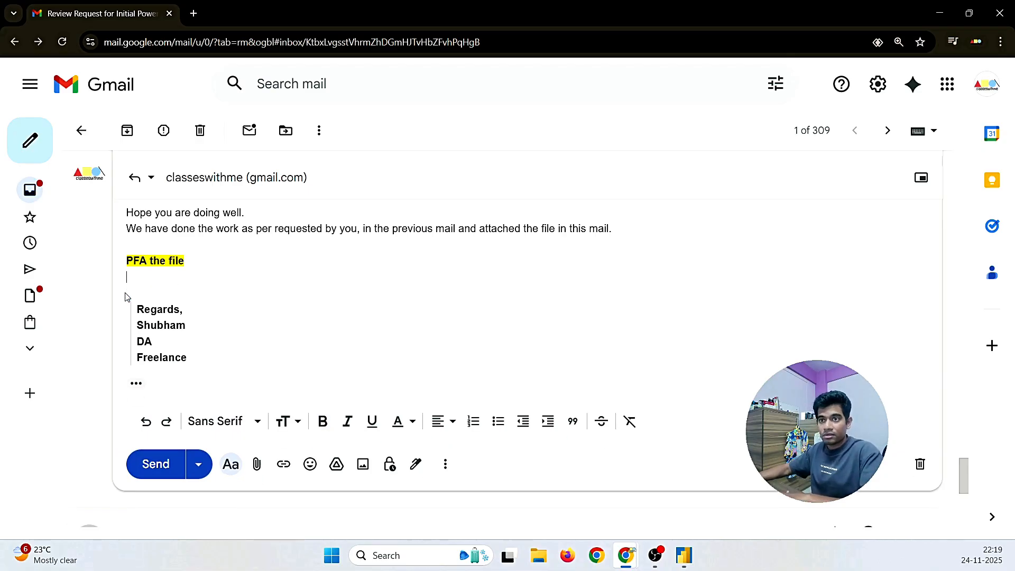
click(129, 293)
key(BackSpace)
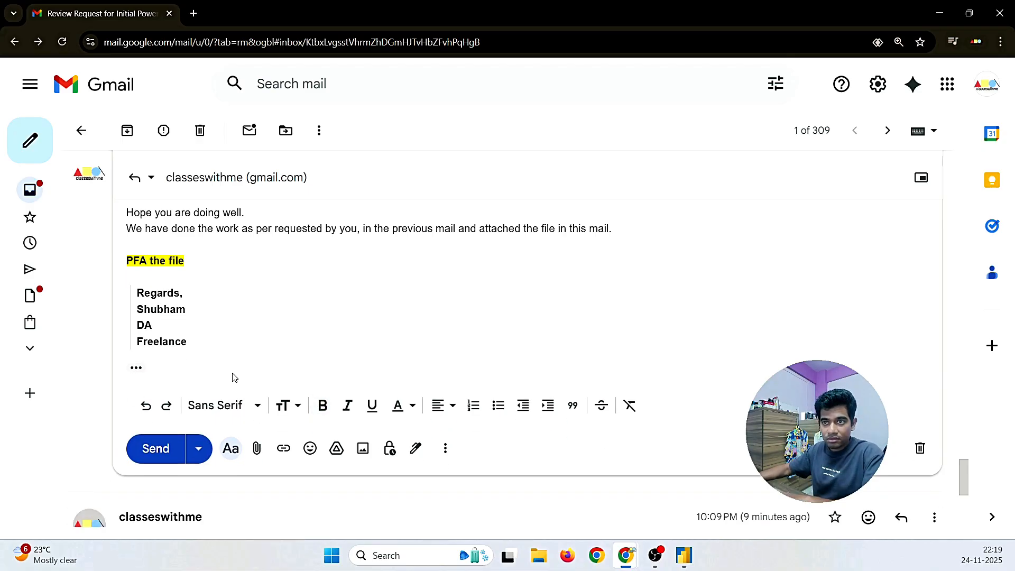
scroll(233, 374, up, 1)
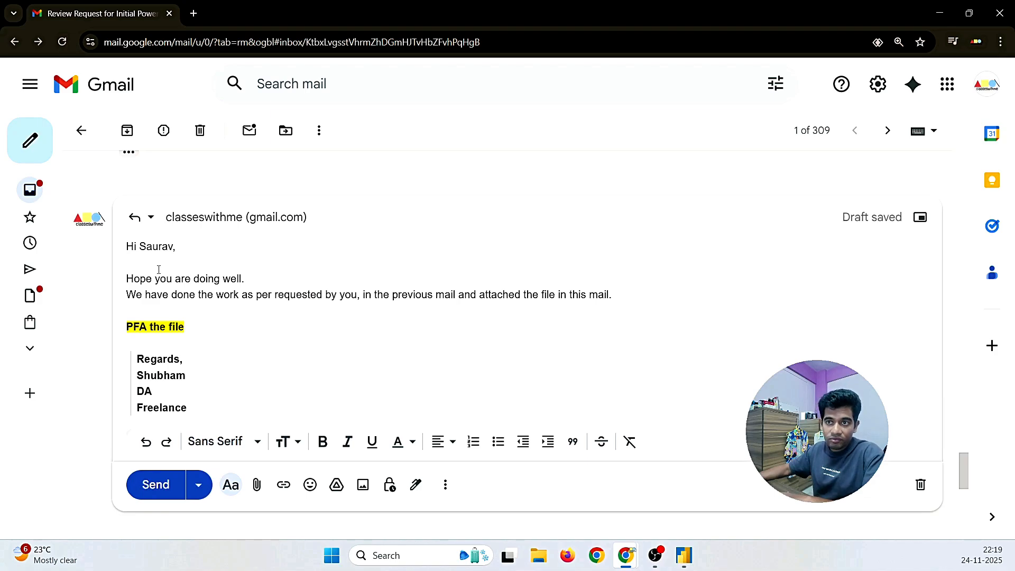
key(BackSpace)
key(Return)
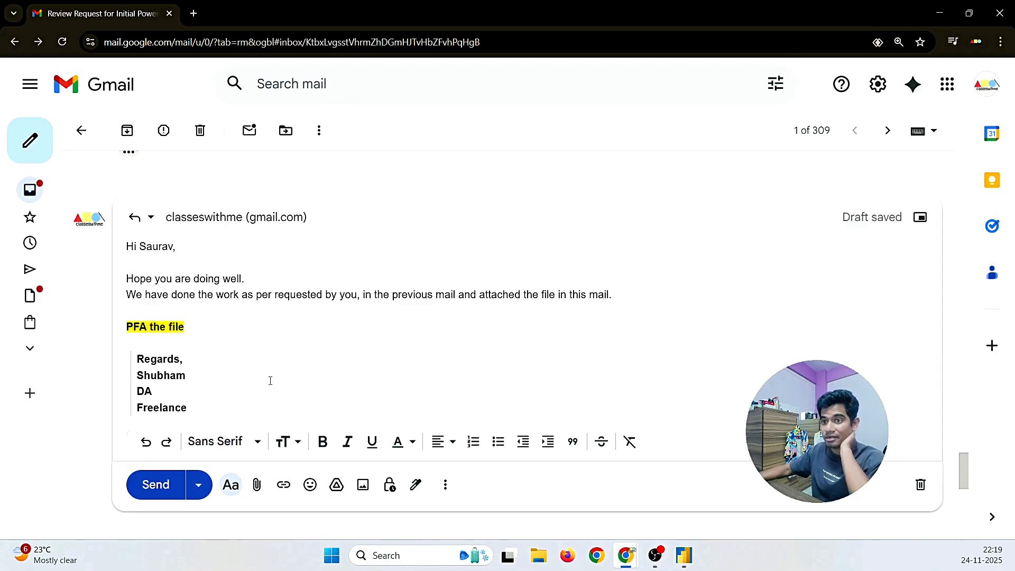
Step: Attach Power BI (dec project).pbix to the reply
click(257, 486)
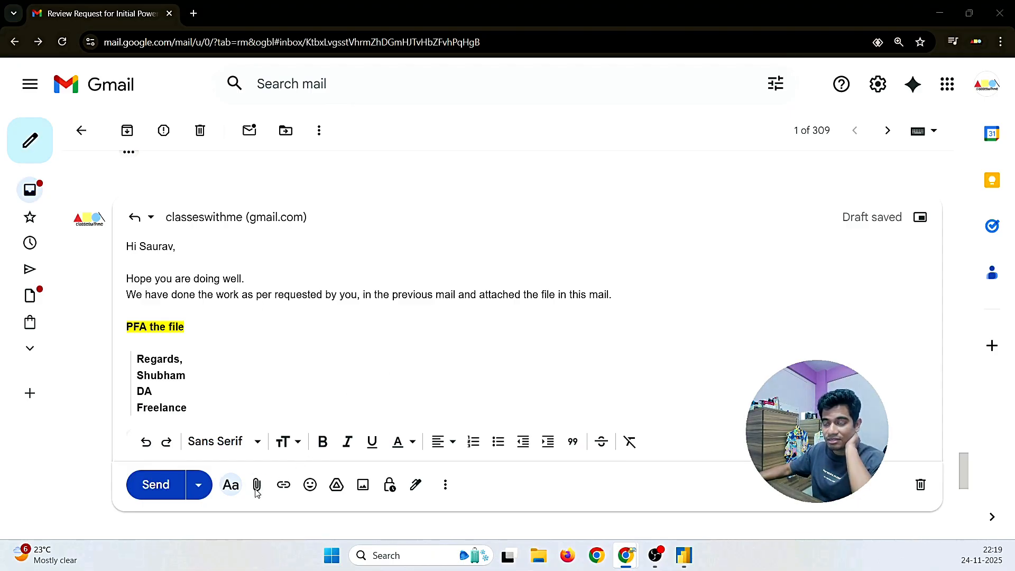
click(195, 148)
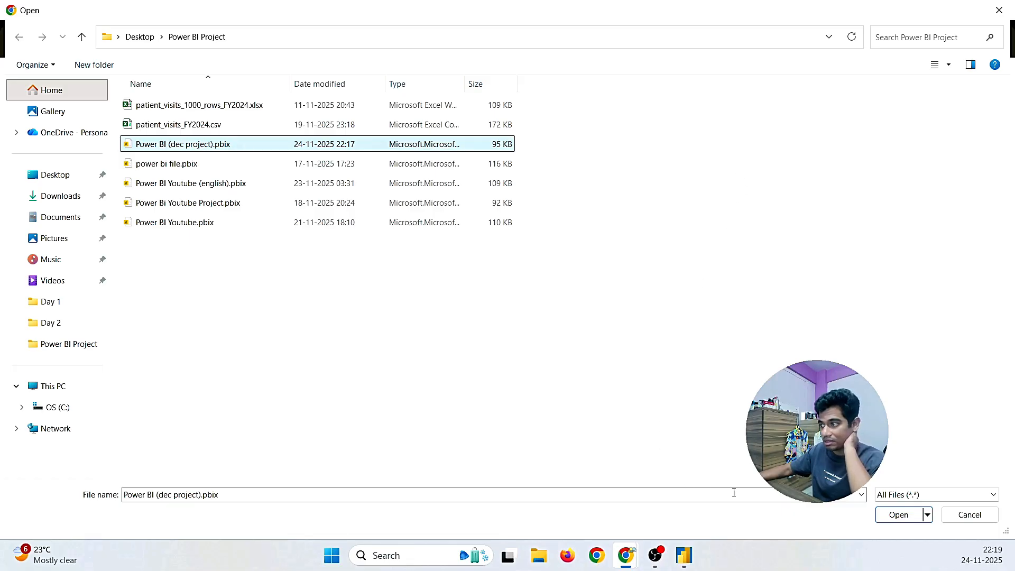
click(891, 516)
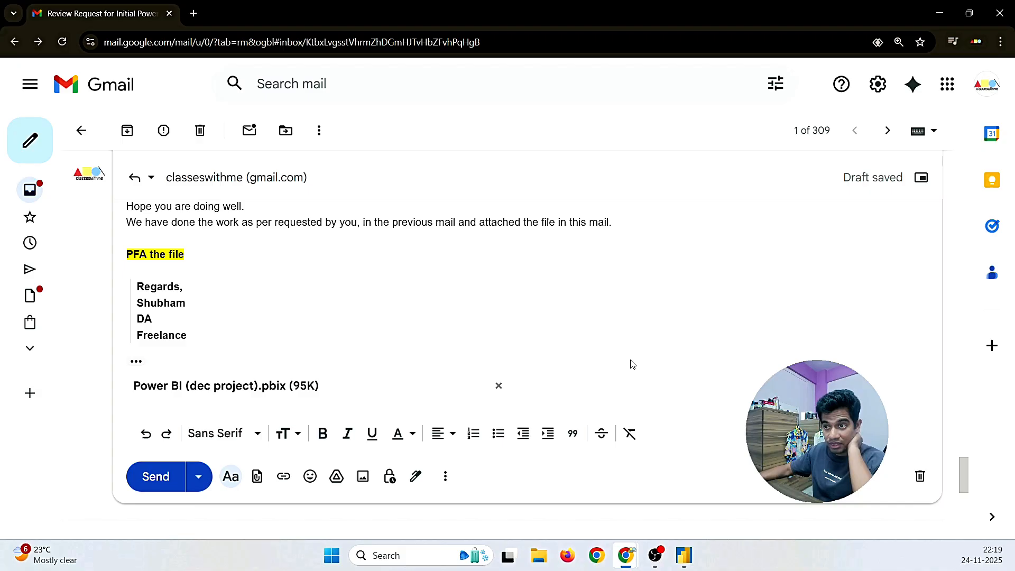
Step: Review the reply with its 95K attachment and send it
scroll(631, 359, up, 1)
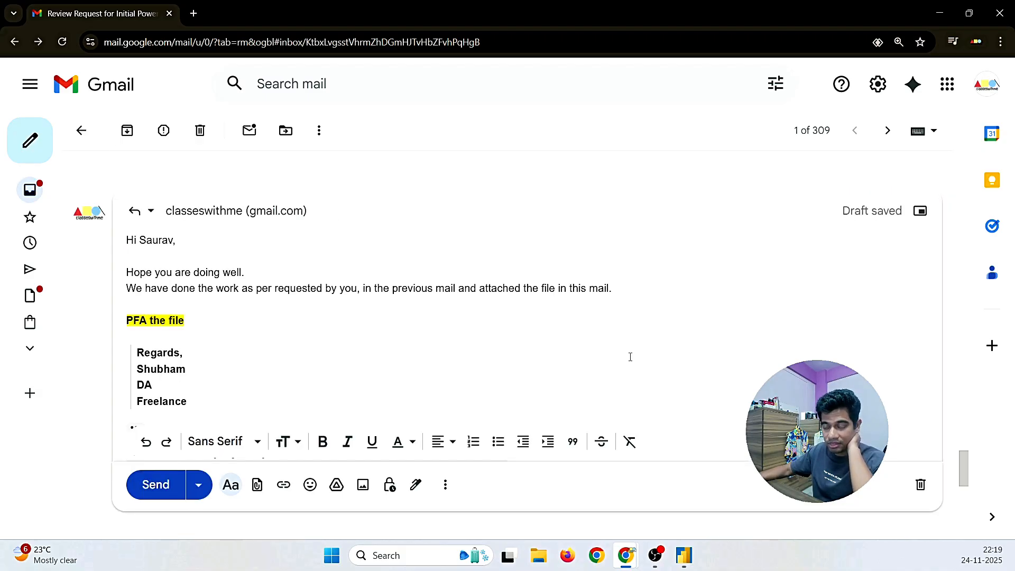
scroll(630, 357, down, 1)
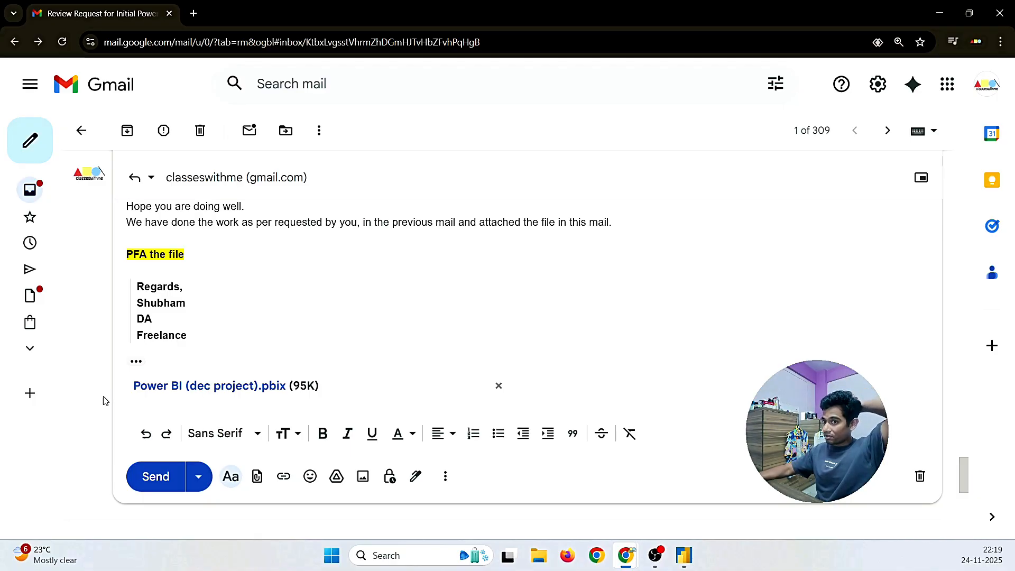
click(146, 483)
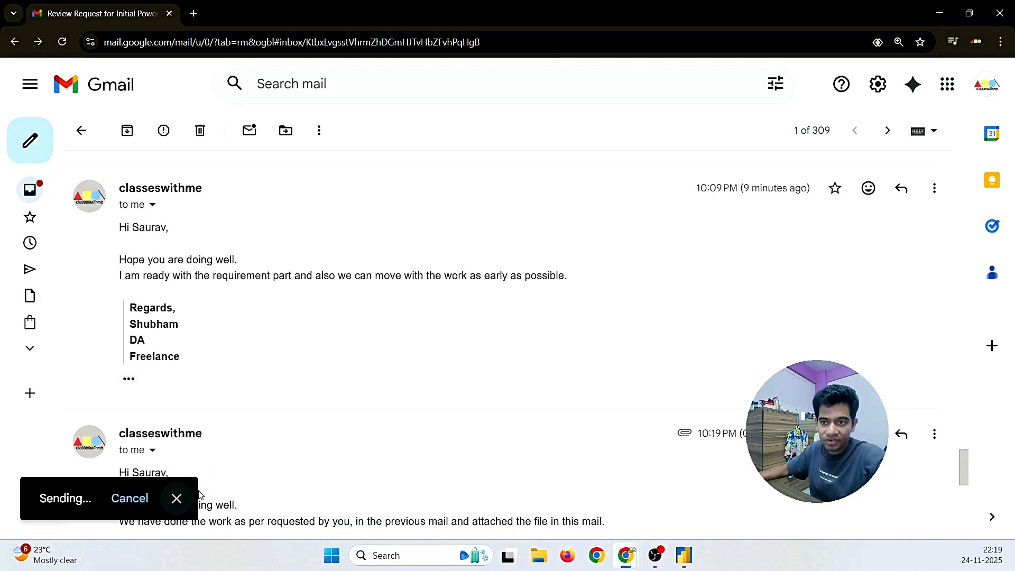
Step: Read the newer email requesting the monthly diagnosis-spread visual and doctor-by-disease cross-relationship layout
scroll(306, 430, down, 5)
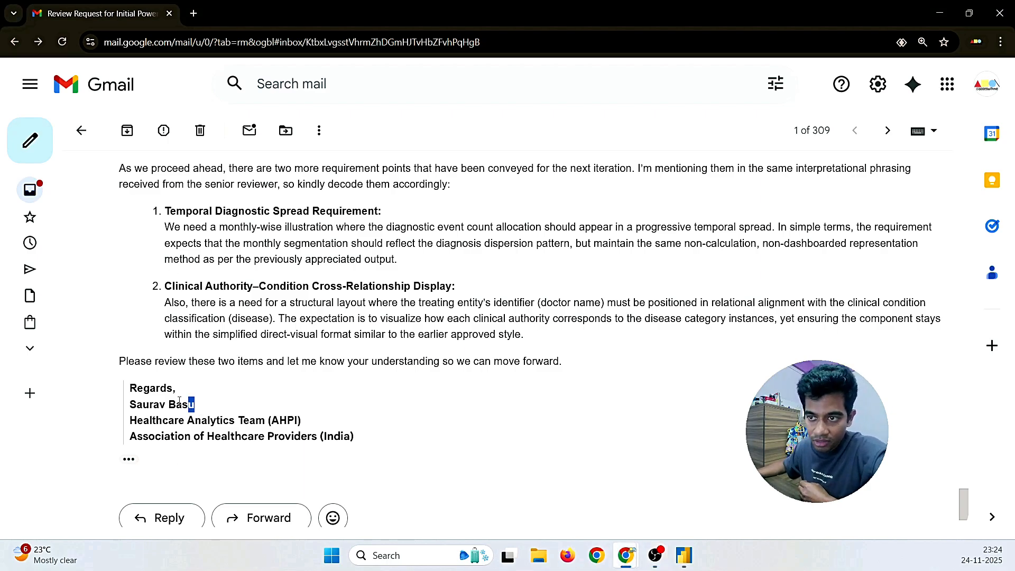
drag(195, 406, 137, 388)
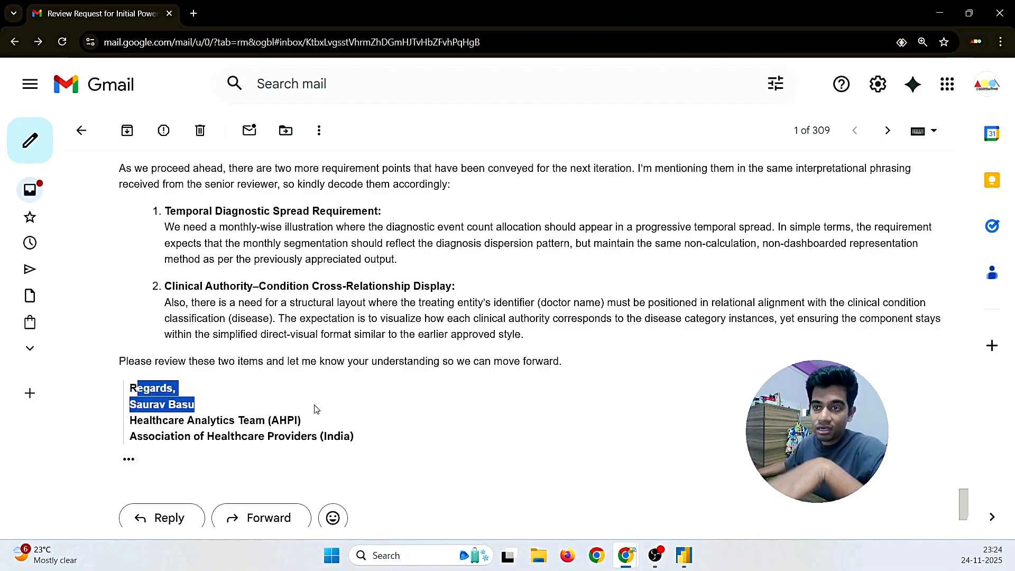
scroll(389, 423, up, 1)
scroll(390, 423, up, 1)
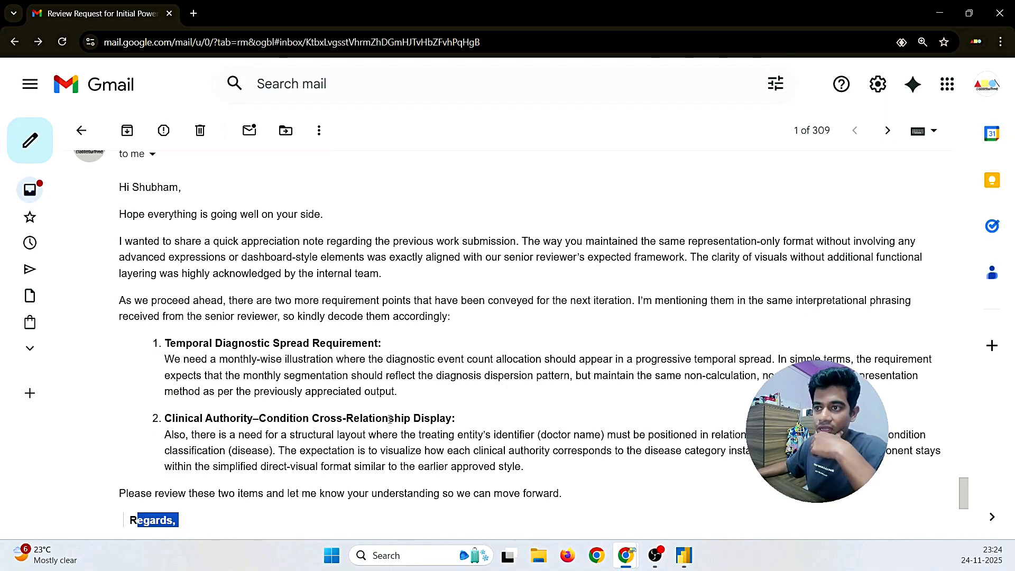
scroll(400, 418, down, 3)
scroll(401, 420, up, 3)
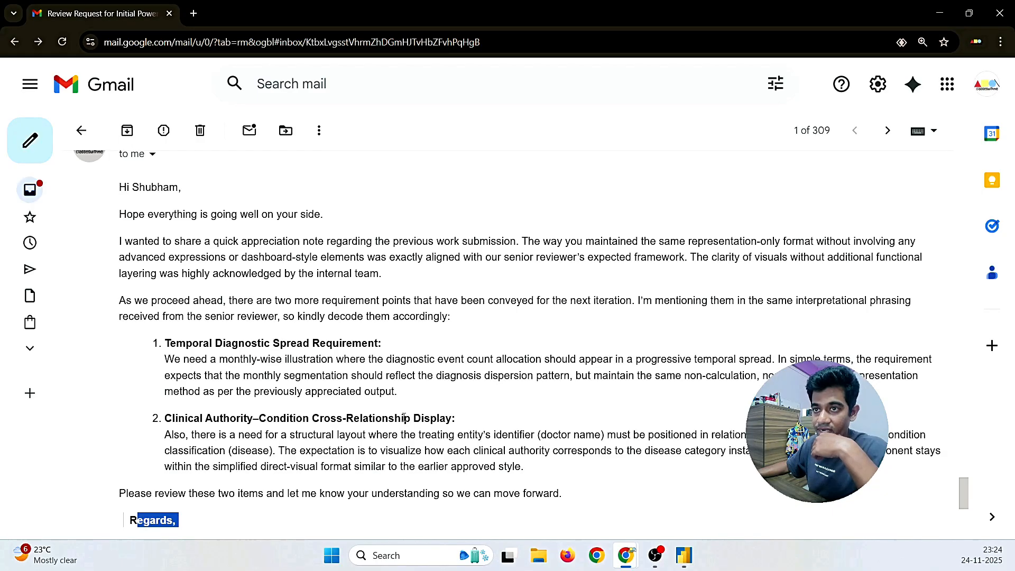
scroll(404, 417, up, 1)
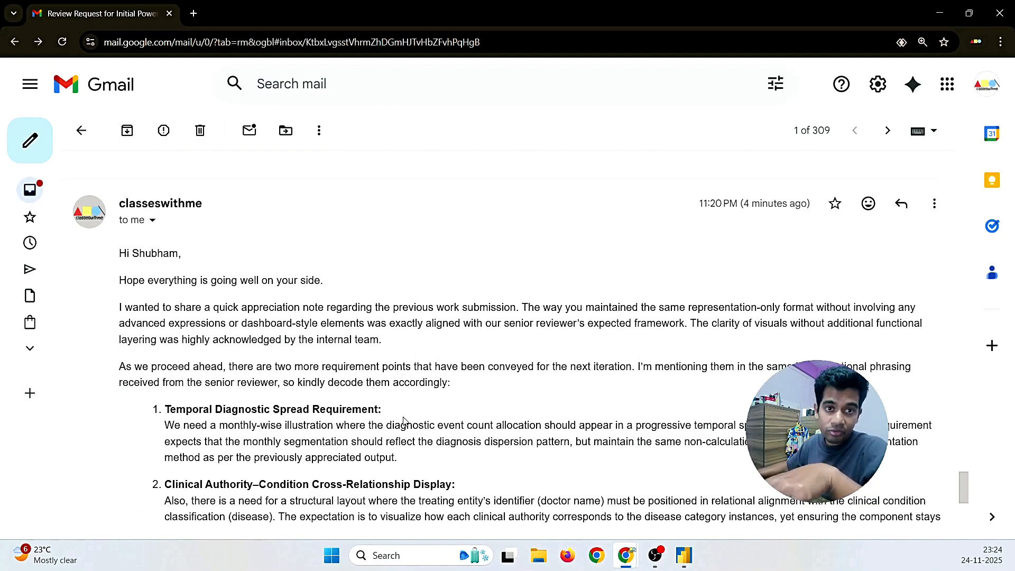
scroll(403, 420, down, 2)
scroll(405, 421, up, 1)
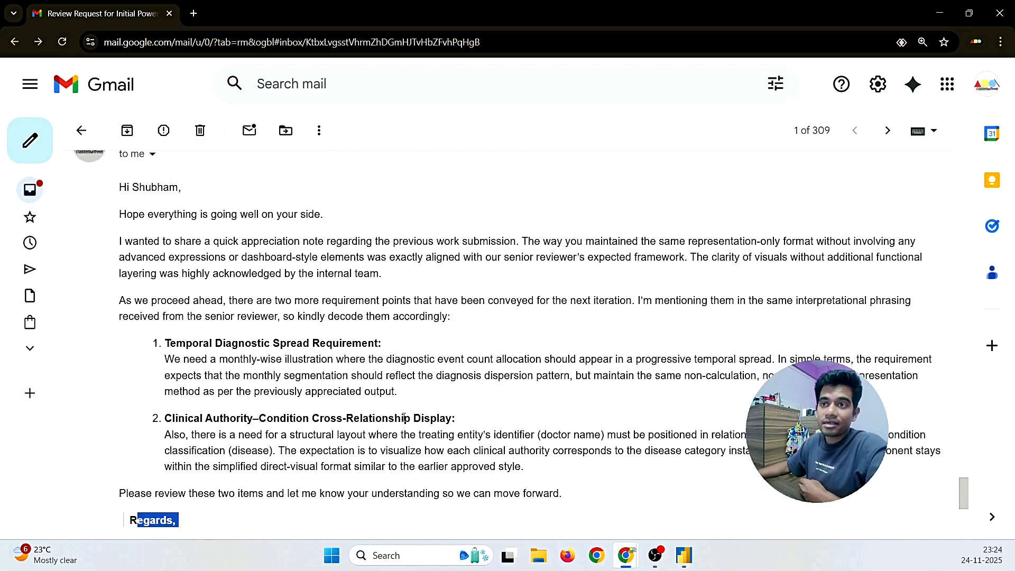
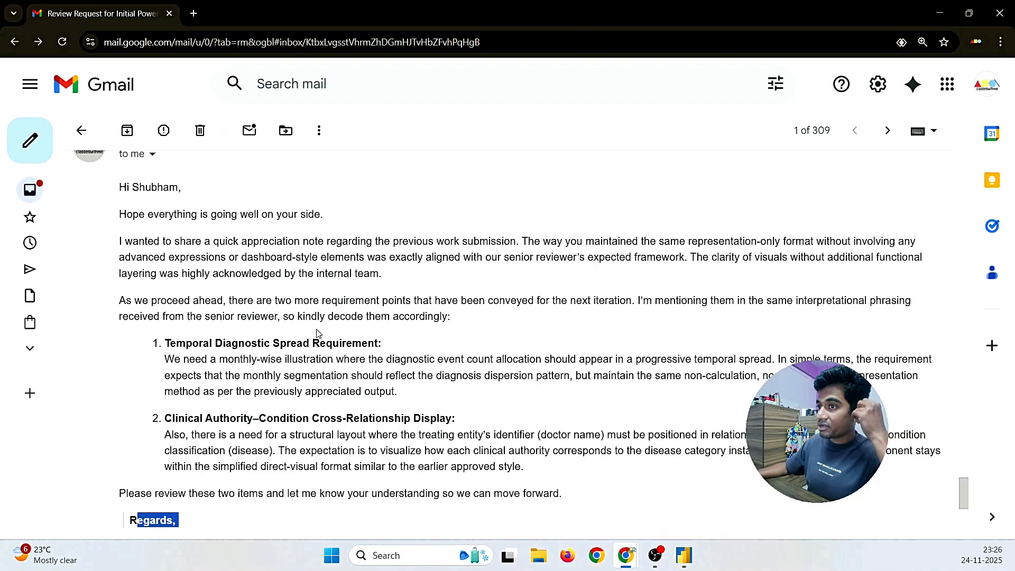
Step: Reread the request's first item about the monthly-wise diagnosis illustration
scroll(317, 333, down, 1)
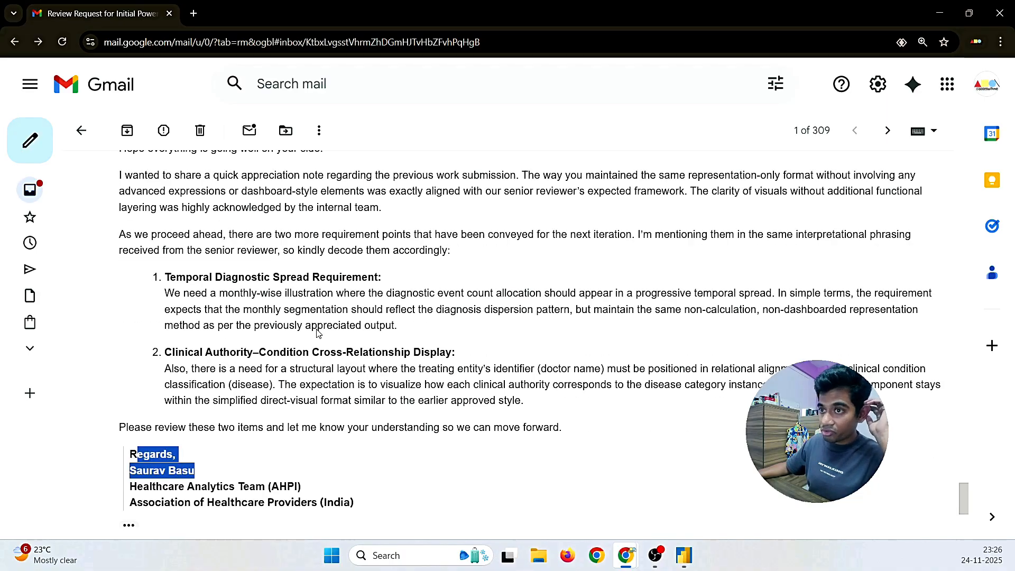
scroll(317, 332, down, 1)
click(317, 330)
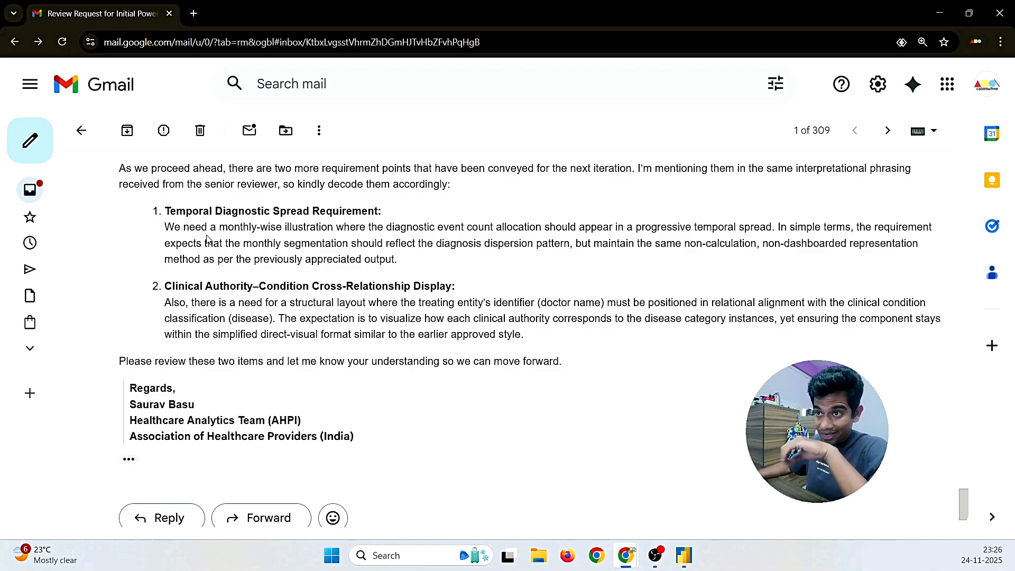
drag(219, 227, 545, 231)
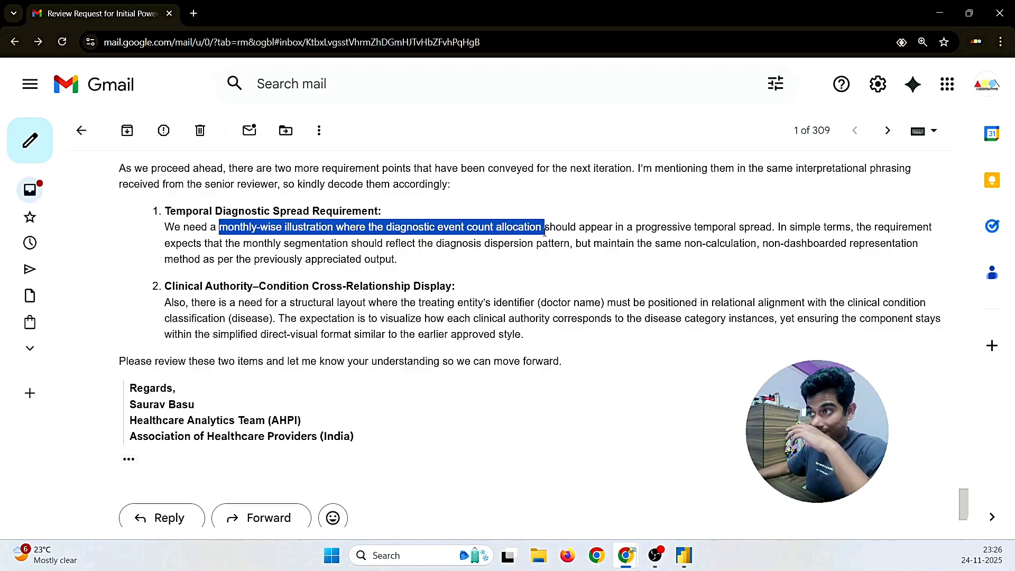
click(560, 274)
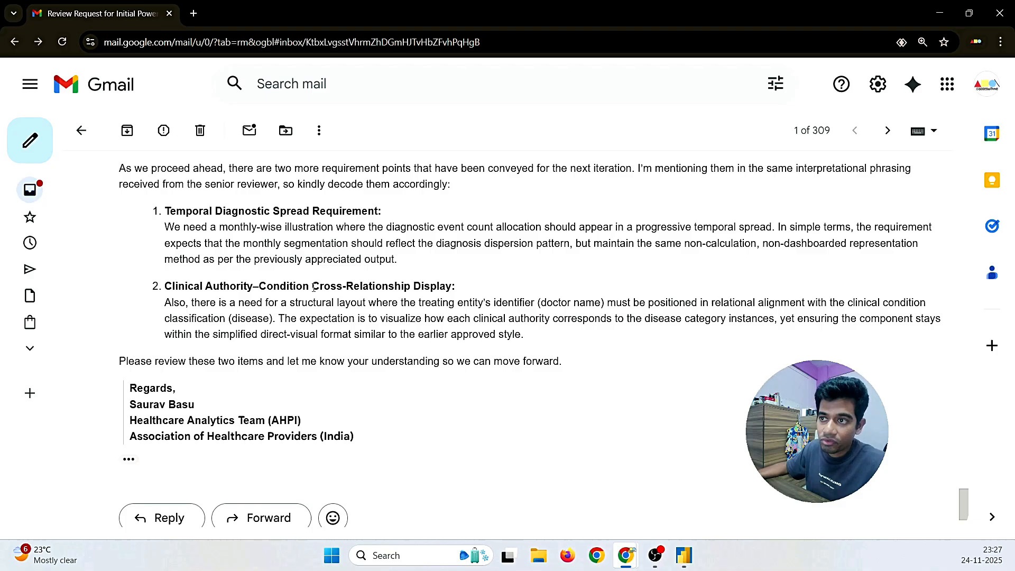
Step: Study item 2's Cross-Relationship Display wording: doctor name, clinical authority, disease classification
drag(308, 288, 502, 289)
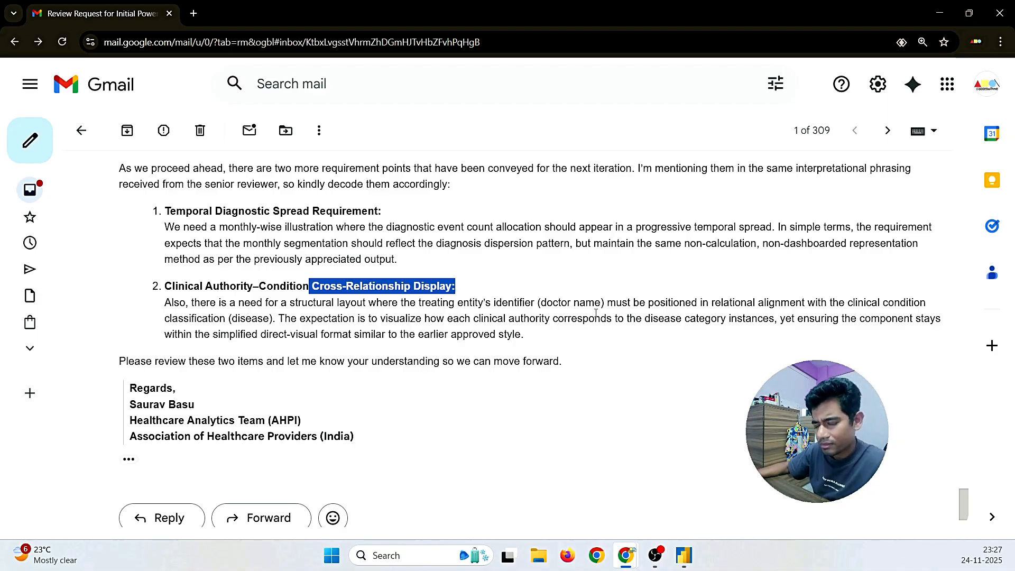
drag(595, 305, 558, 306)
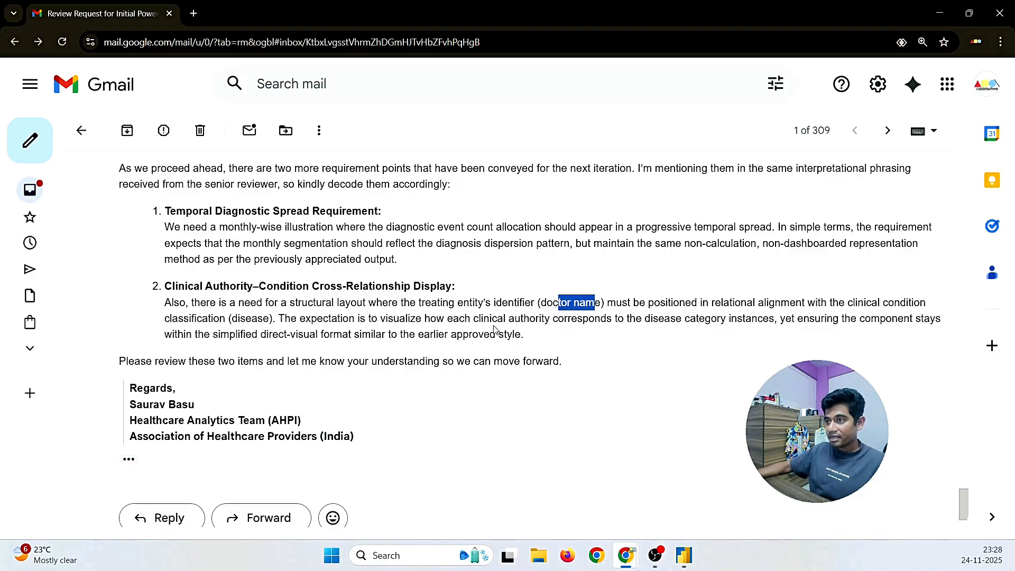
drag(448, 318, 549, 323)
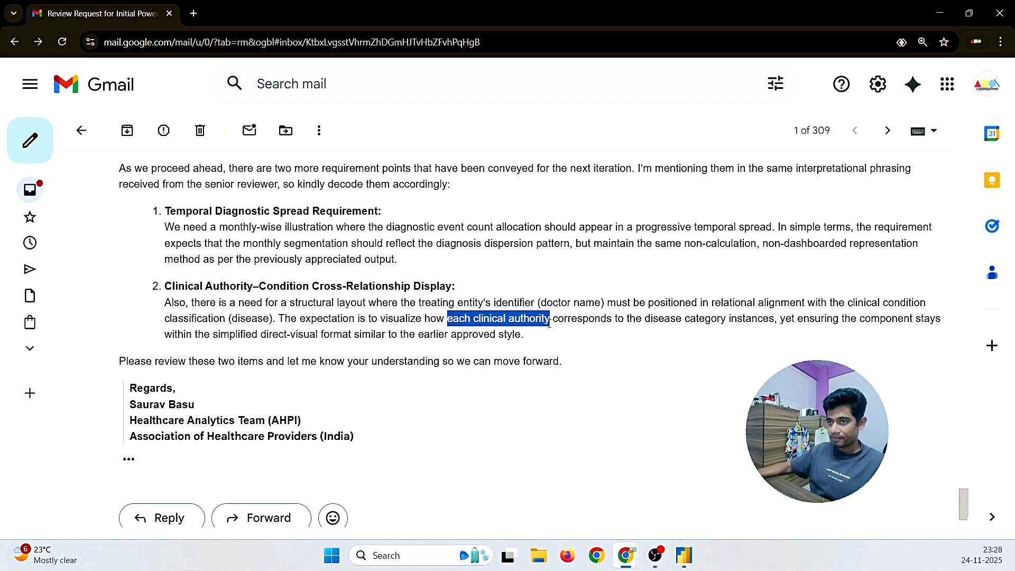
click(469, 353)
drag(468, 353, 592, 347)
click(592, 347)
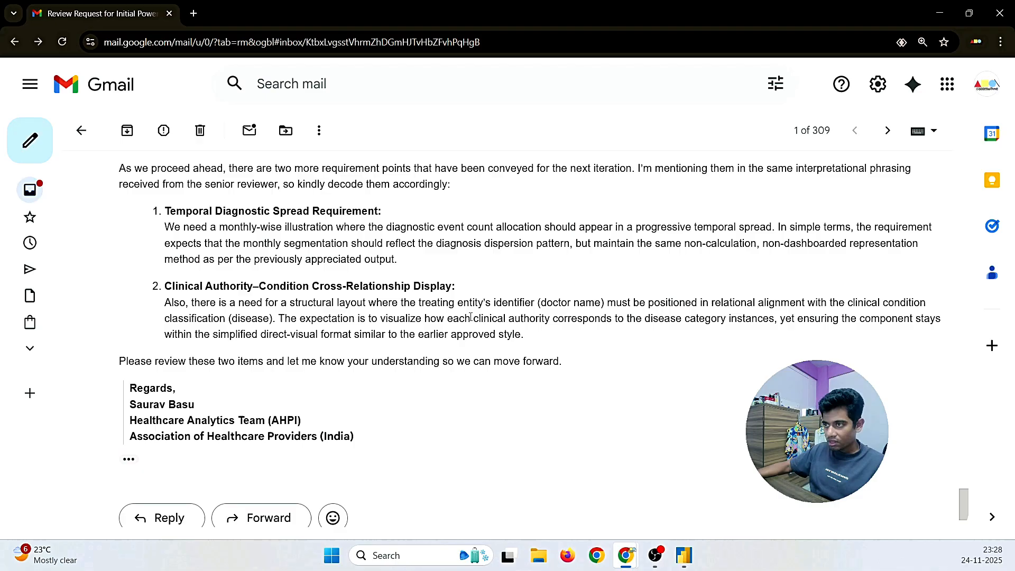
drag(475, 317, 774, 322)
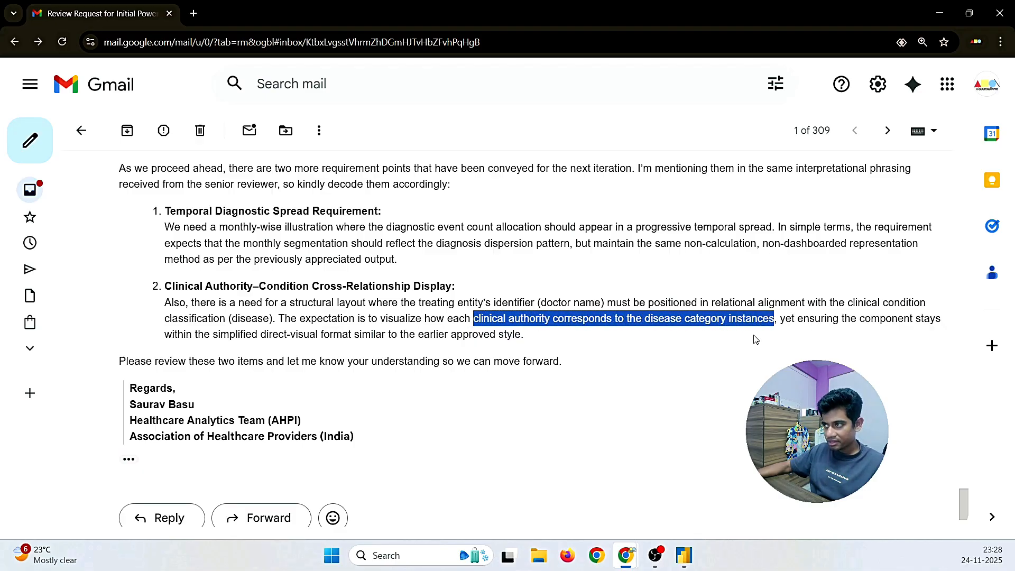
click(716, 355)
drag(166, 318, 273, 319)
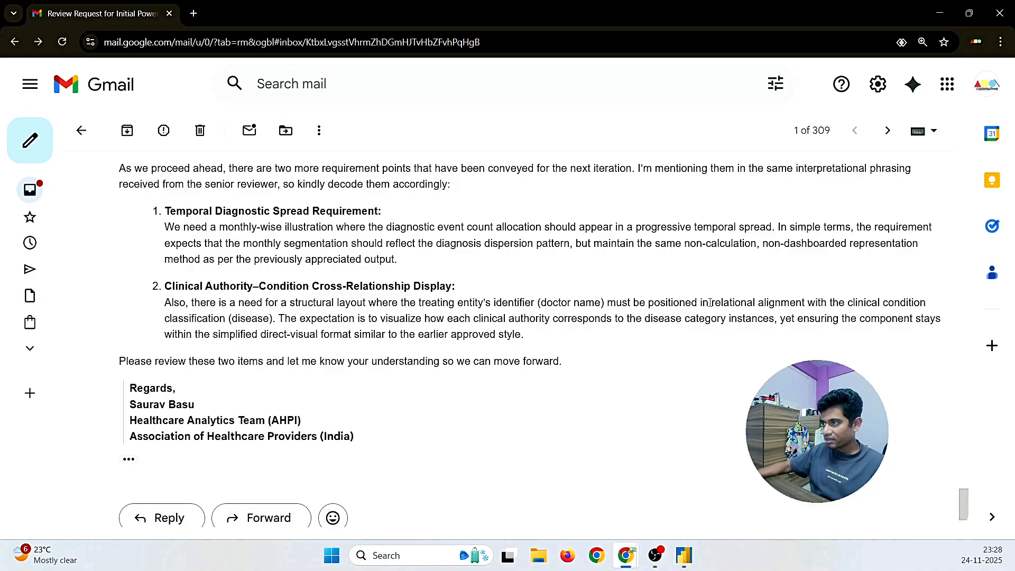
drag(710, 303, 544, 319)
click(389, 319)
click(510, 322)
drag(471, 320, 550, 319)
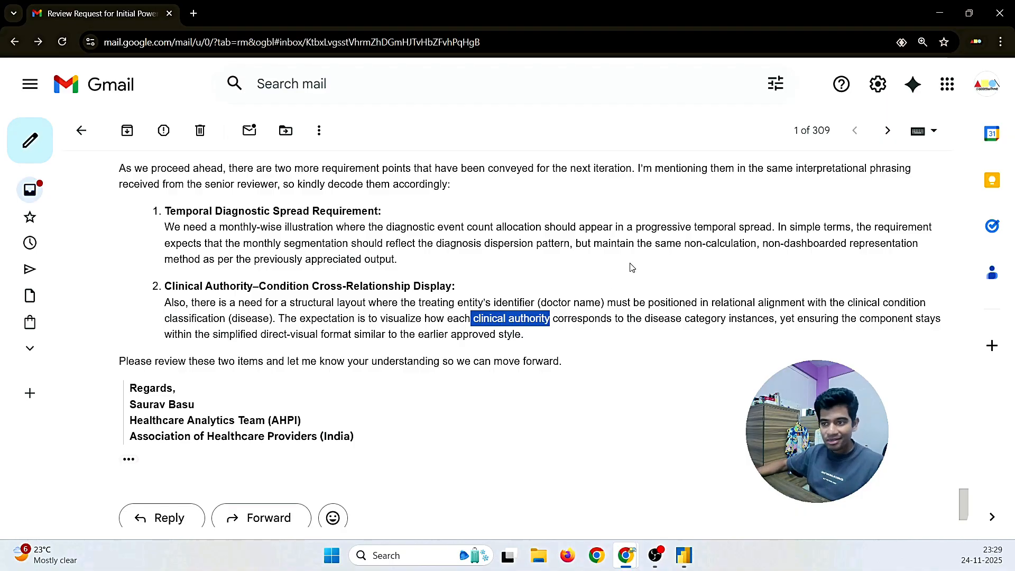
scroll(139, 295, down, 1)
Step: Reply greeting the sender by name: requirements are clear, will start working on the project
click(150, 446)
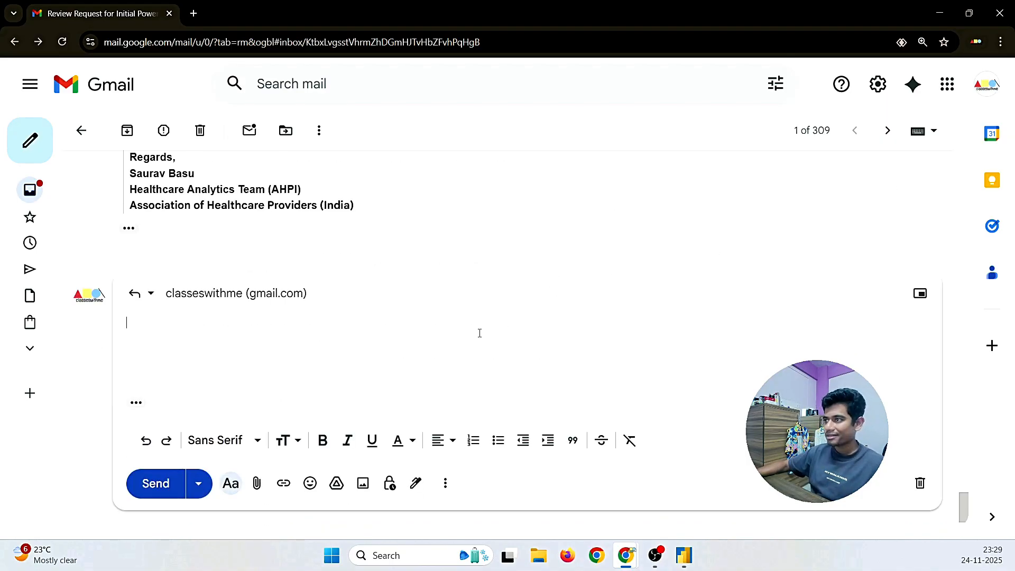
text(hi)
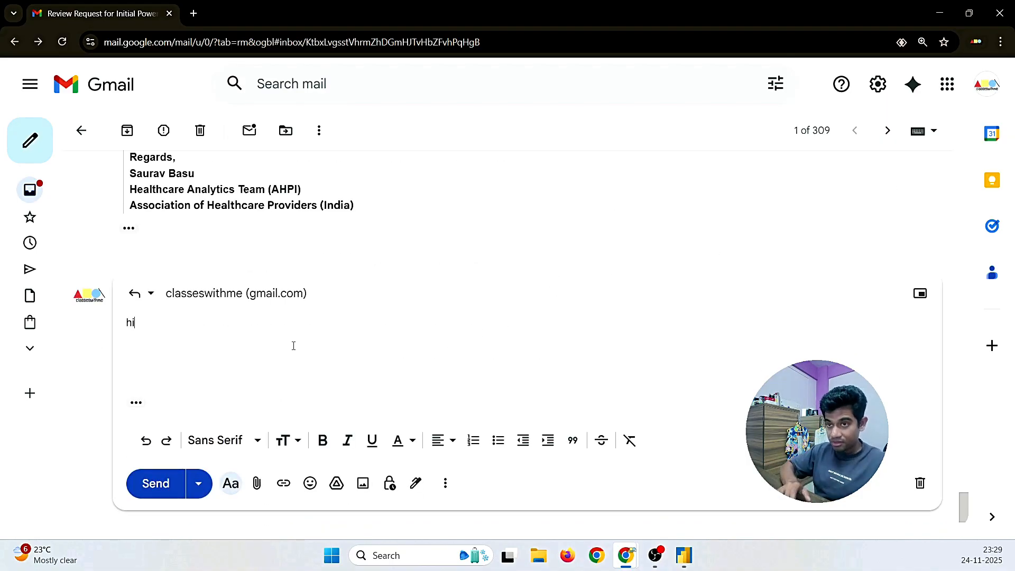
key(BackSpace)
key(BackSpace)
text(Hi )
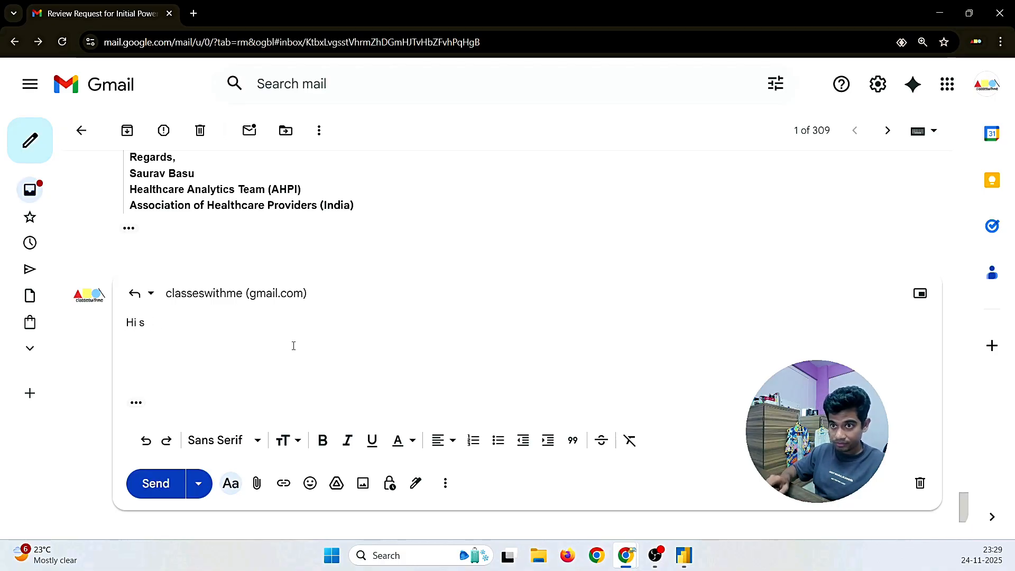
text(Saurav,)
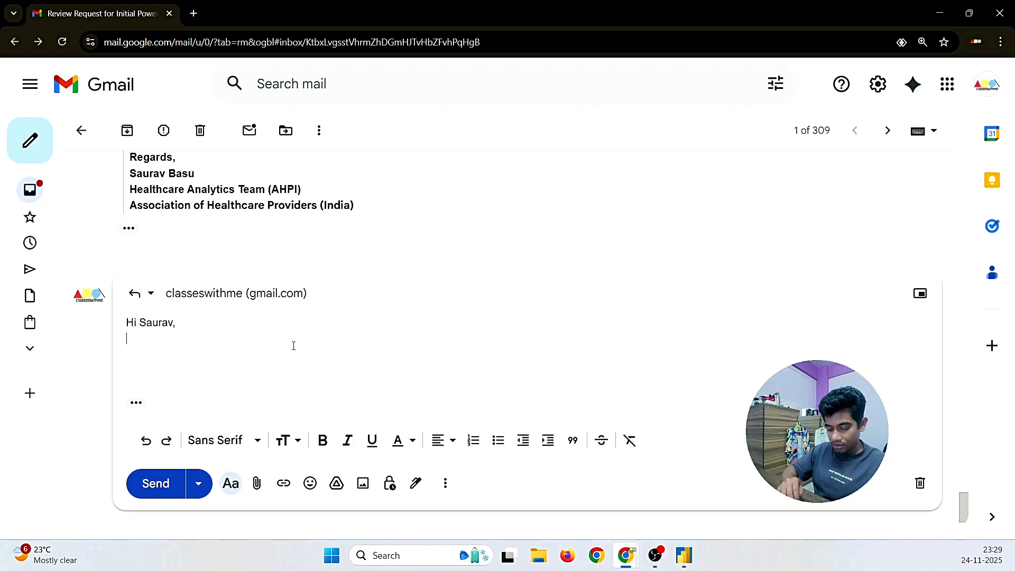
text(We are cl)
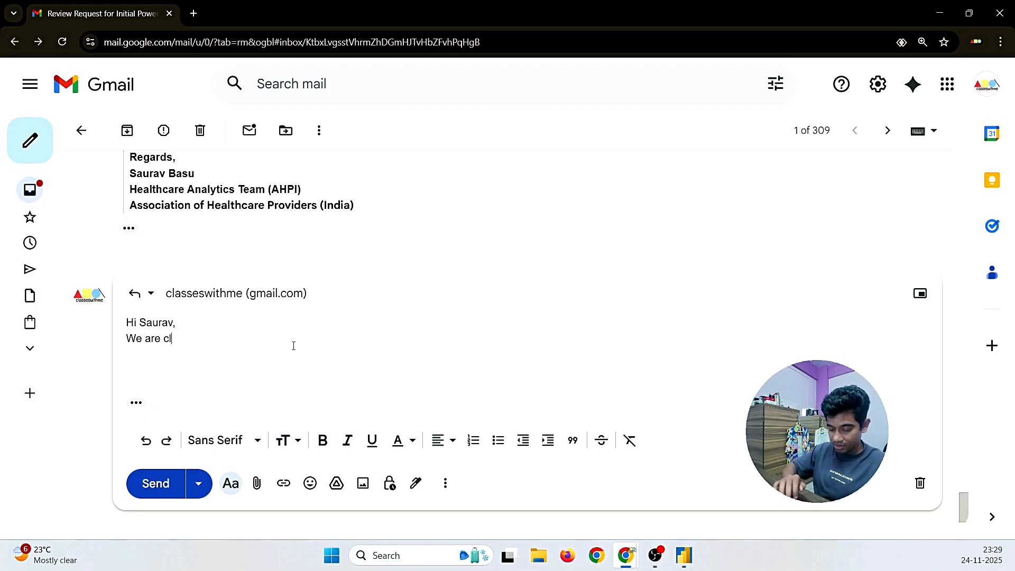
text(ear with he)
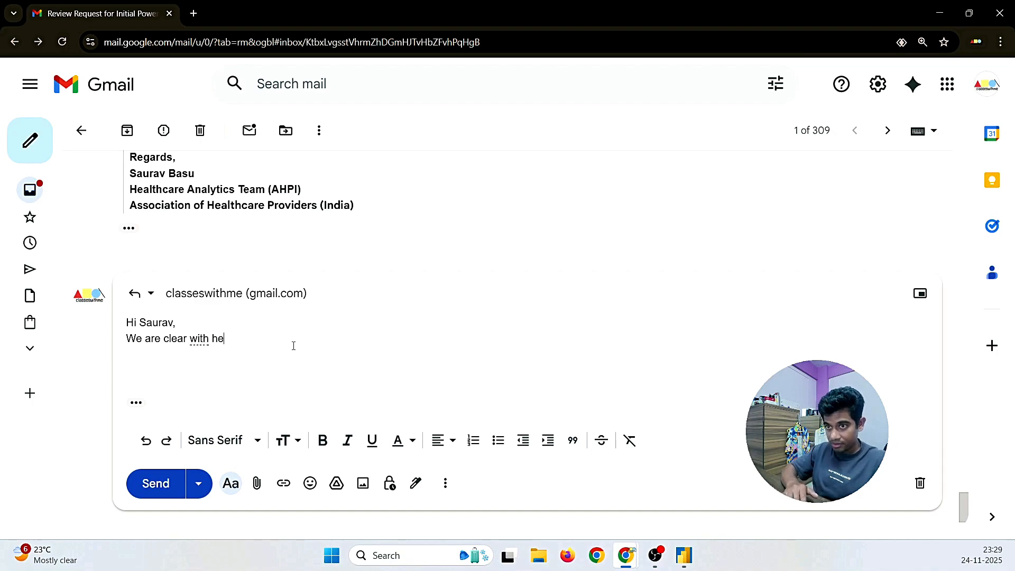
text(t)
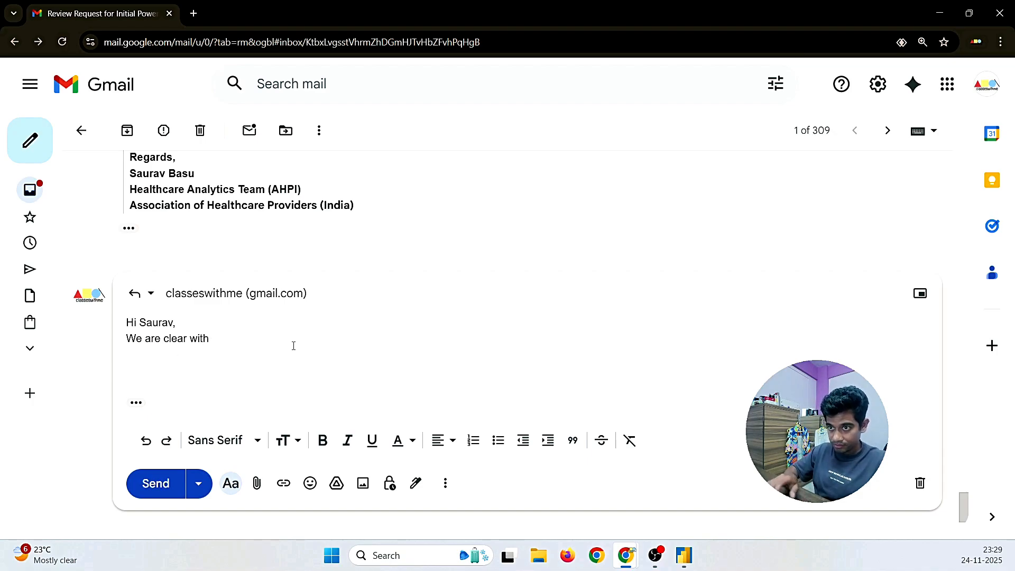
key(BackSpace)
text(he re)
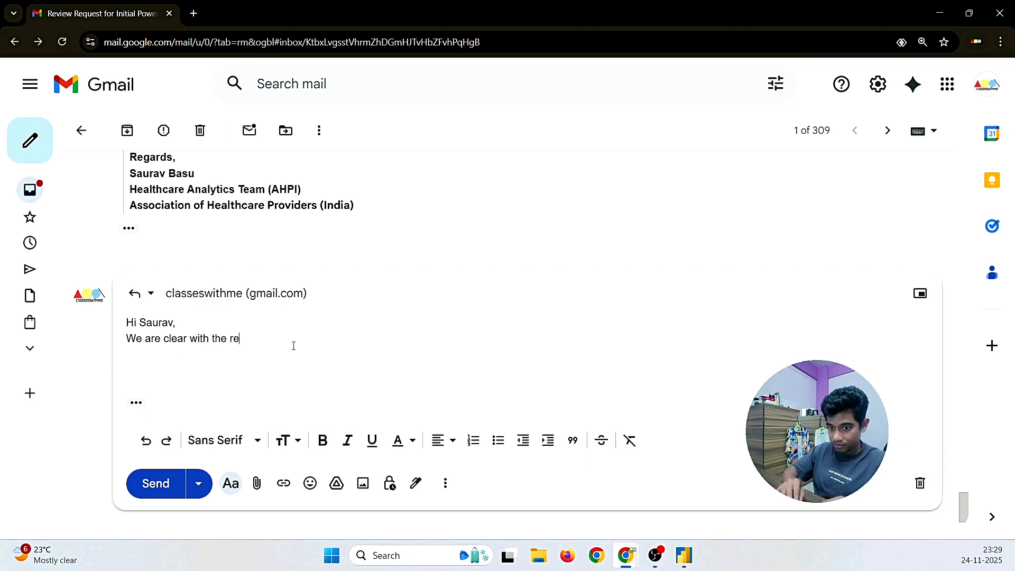
text(quirements,)
key(BackSpace)
key(BackSpace)
text(s.)
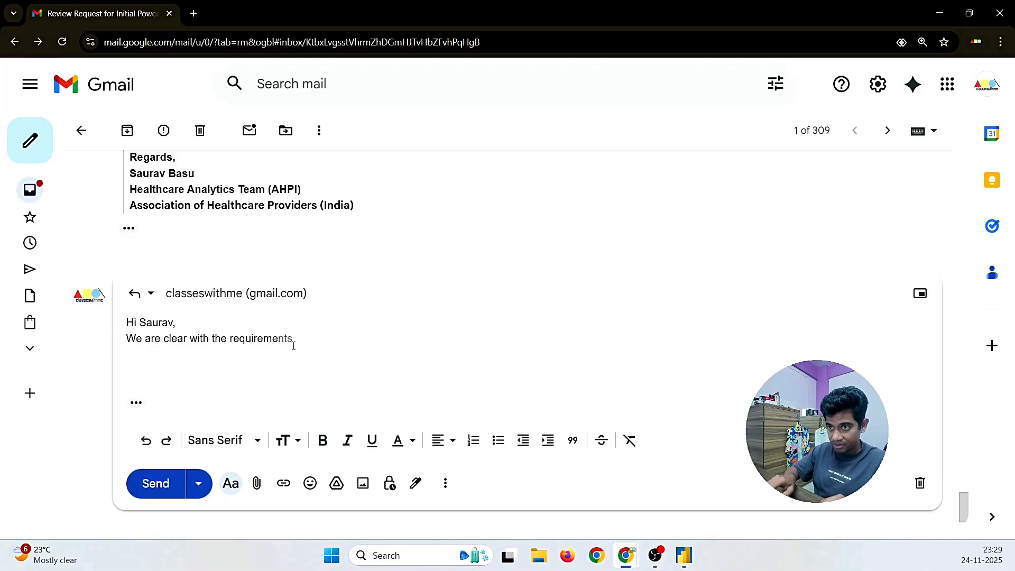
key(BackSpace)
text(, and will star)
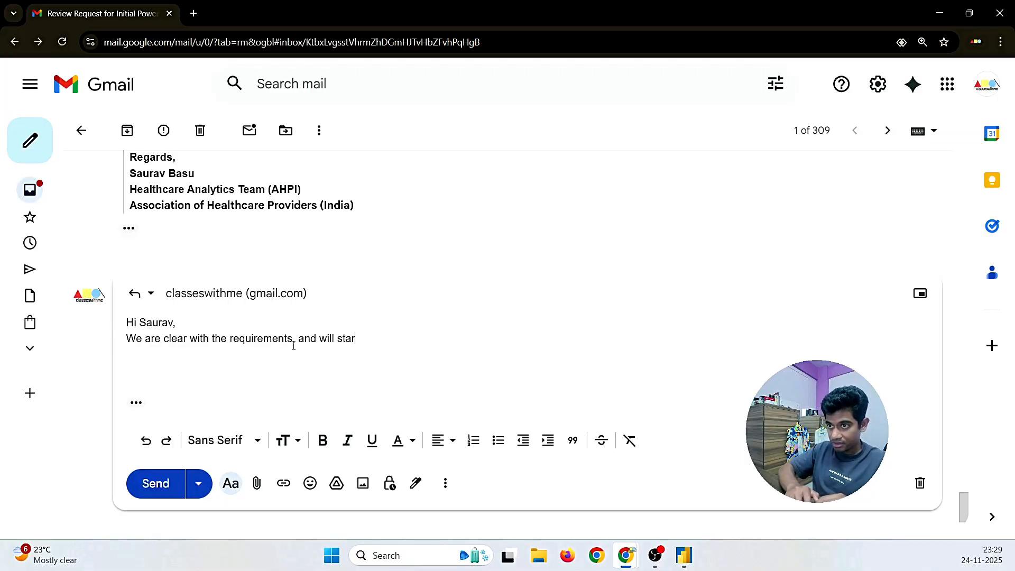
text(t wor)
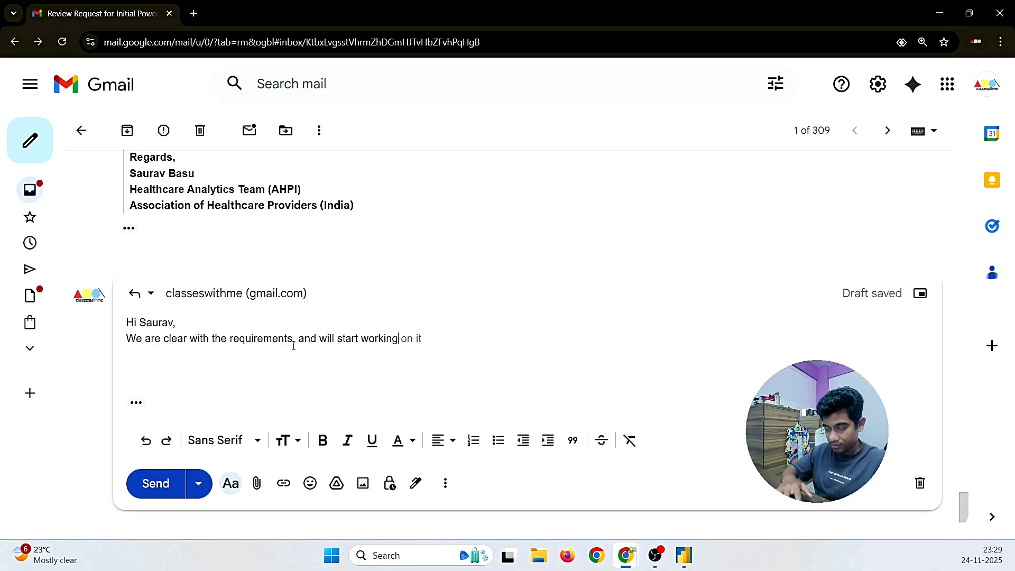
text(king)
key(Tab)
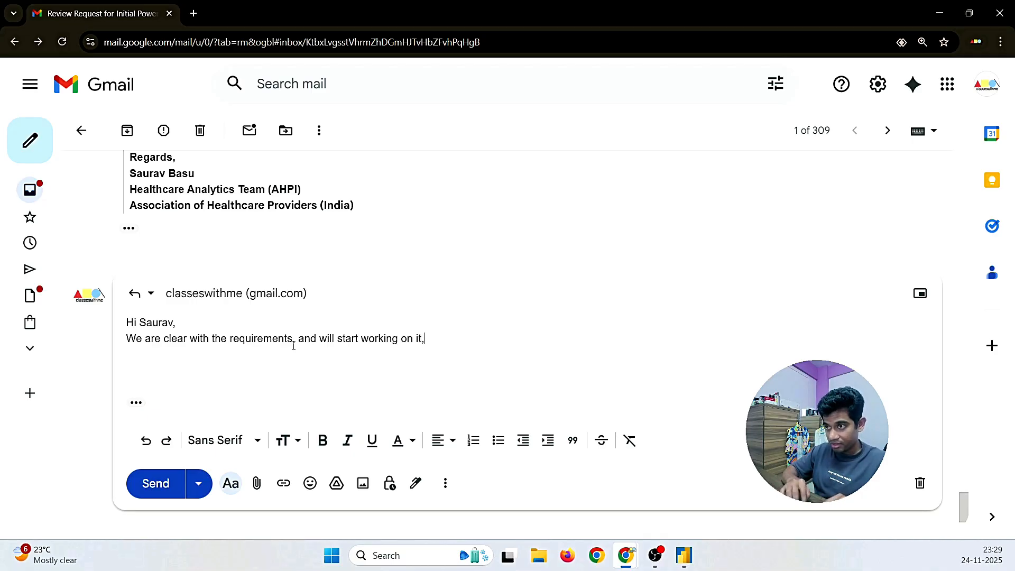
text(for the)
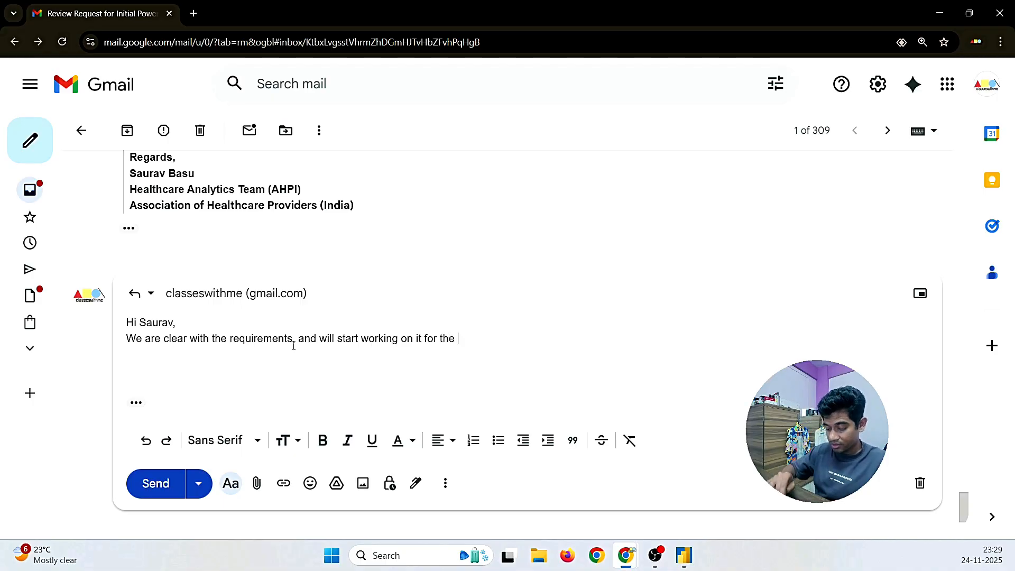
text( project.)
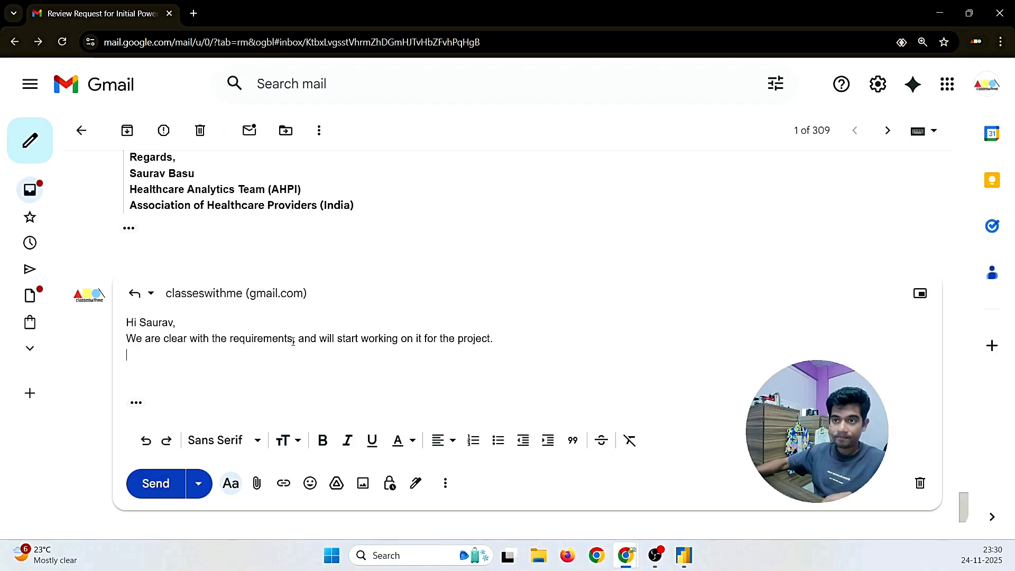
Step: Copy the signature block from the earlier sent message into the reply
scroll(293, 346, up, 10)
scroll(259, 329, up, 8)
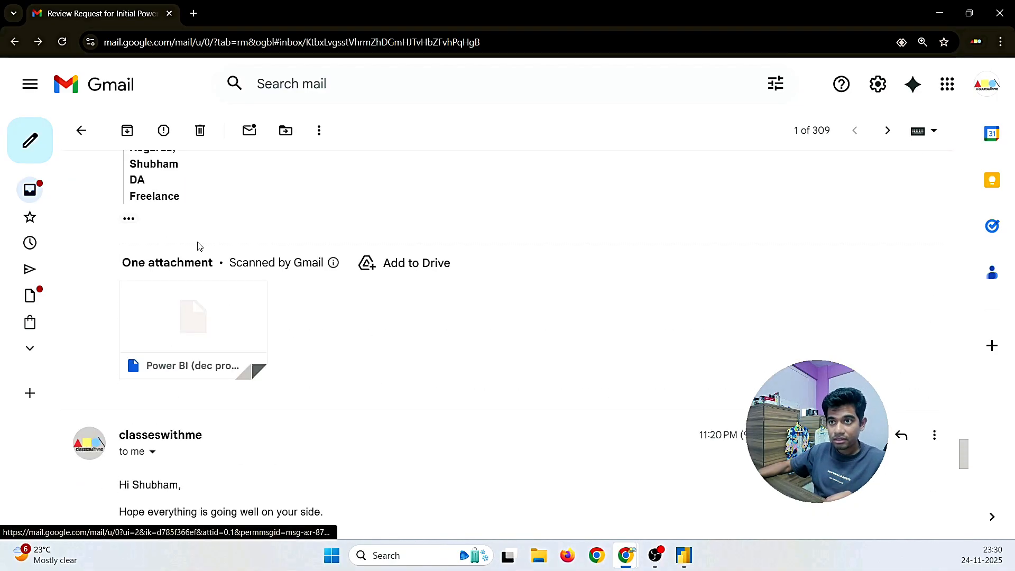
drag(178, 327, 128, 277)
key(ctrl+c)
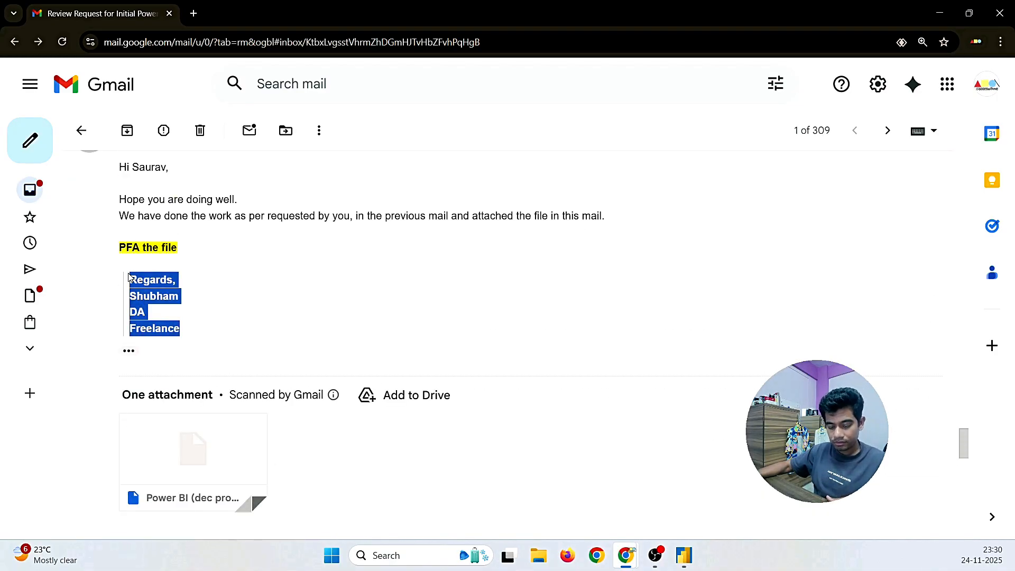
scroll(271, 324, down, 10)
click(130, 384)
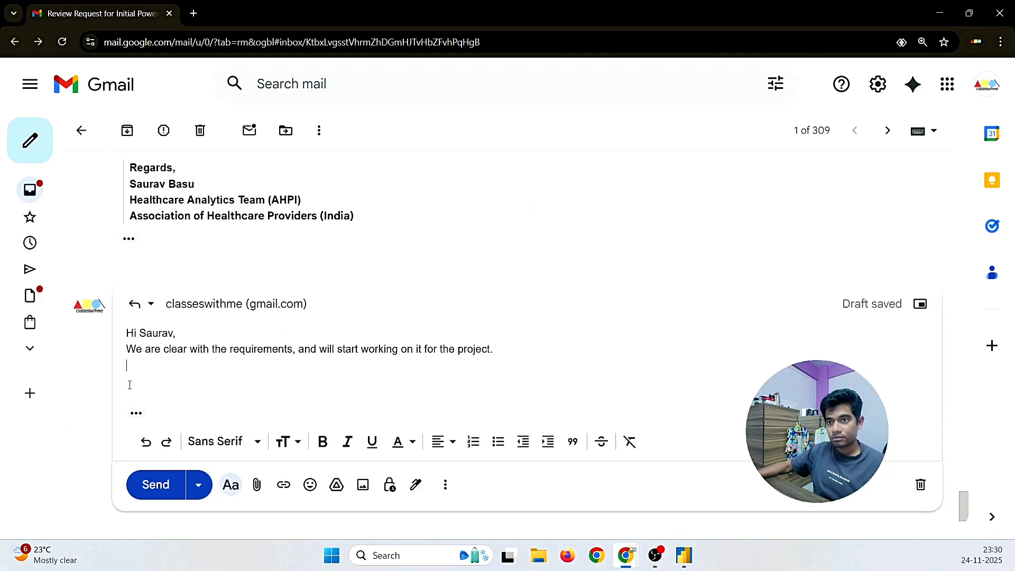
key(ctrl+v)
Step: Add blank lines after the greeting and message, quote-indent the signature, and send
click(176, 324)
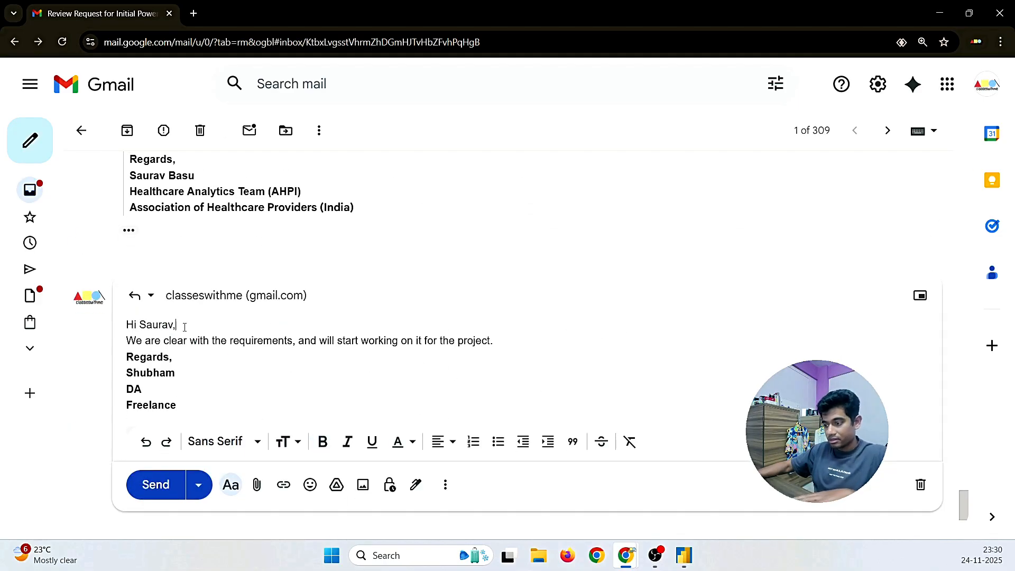
key(Return)
click(490, 365)
key(Return)
scroll(212, 360, down, 1)
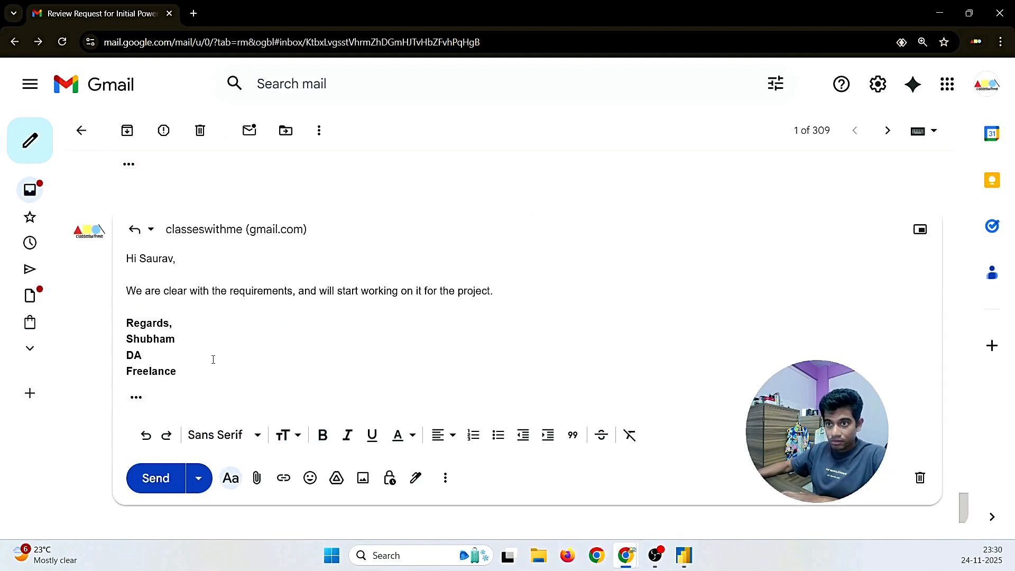
drag(181, 372, 127, 322)
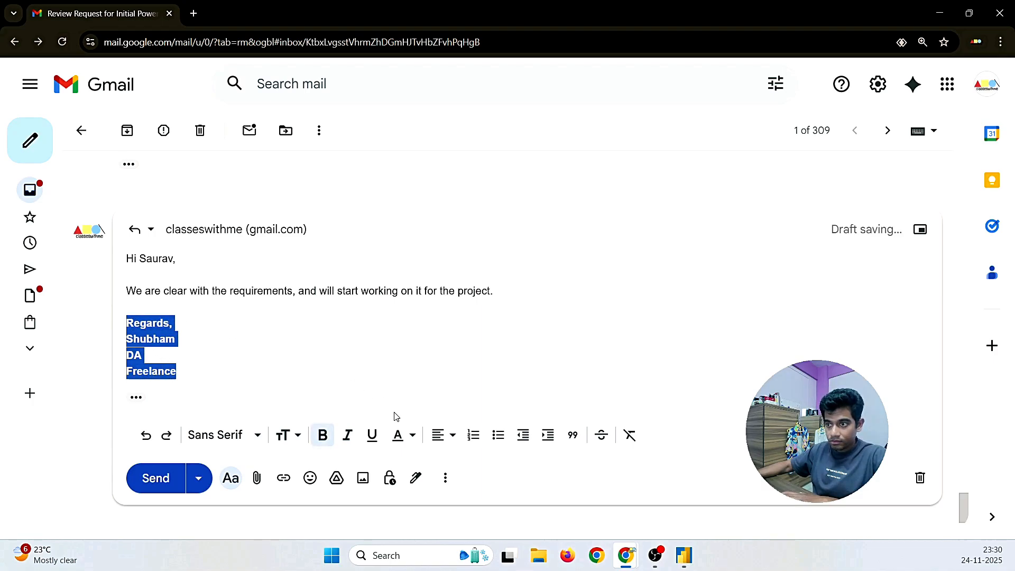
click(573, 434)
click(339, 376)
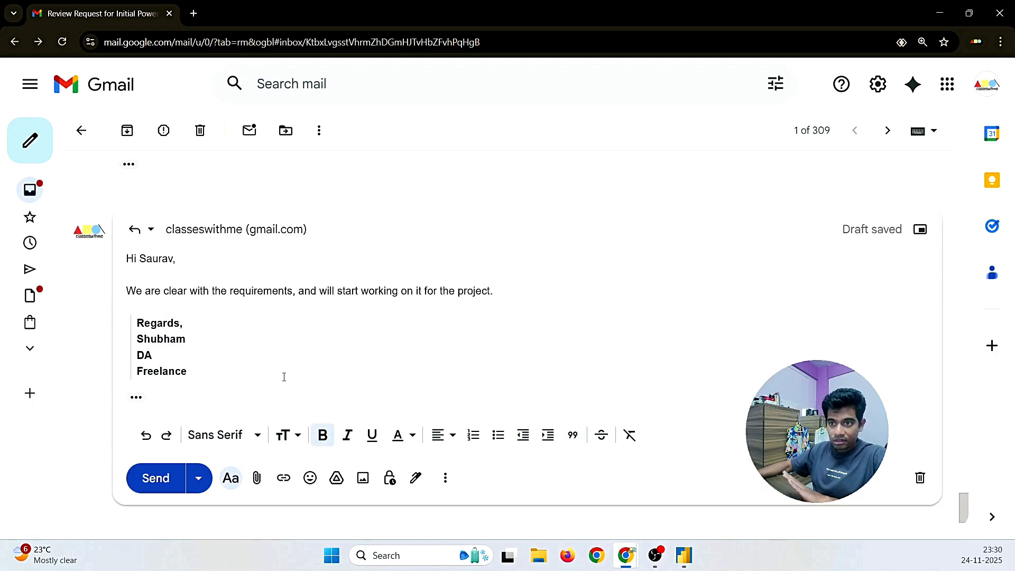
click(159, 479)
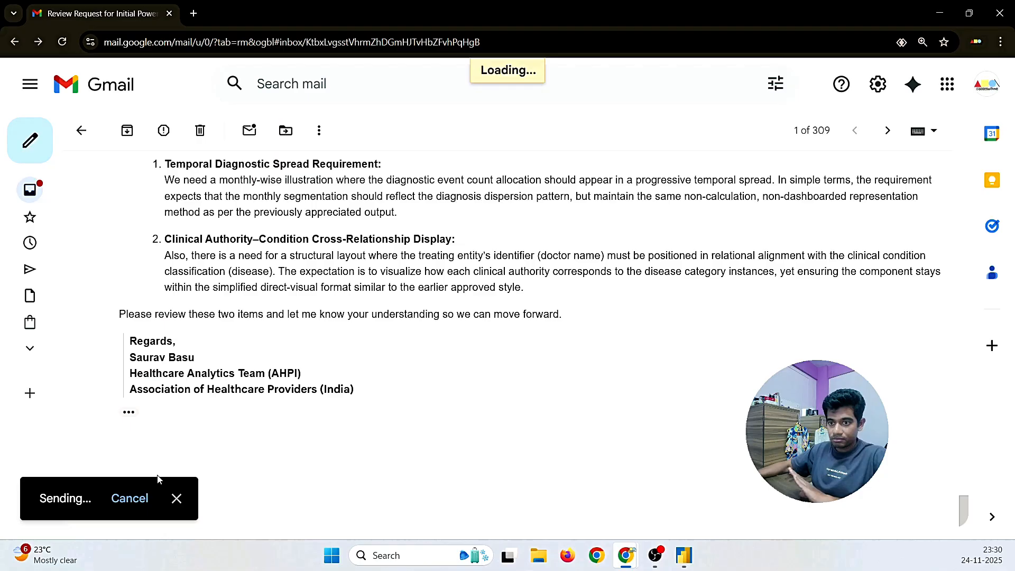
Step: In the Power BI report, add a blank page named 'Diagnosies Per Month'
key(alt+Tab)
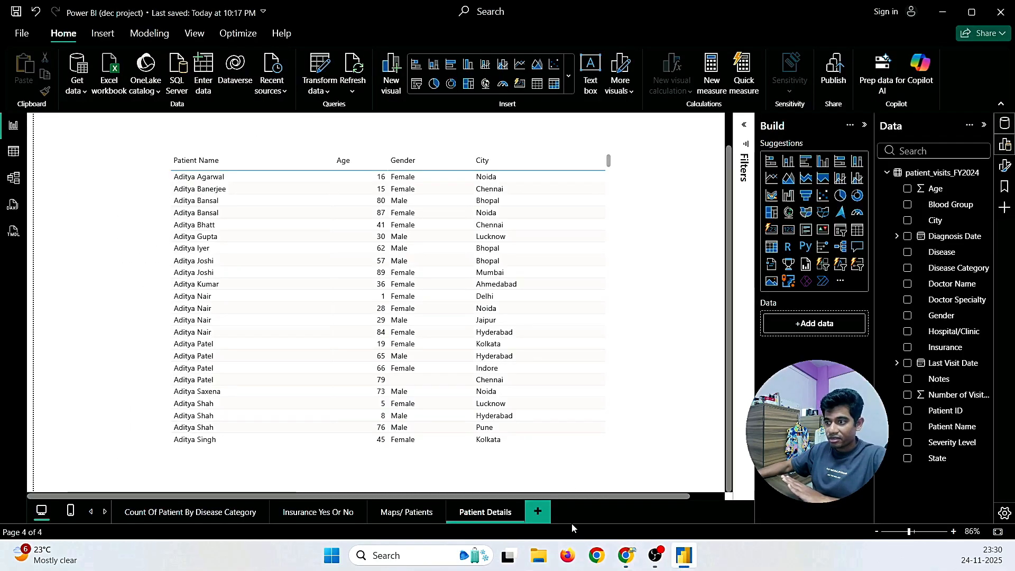
click(539, 515)
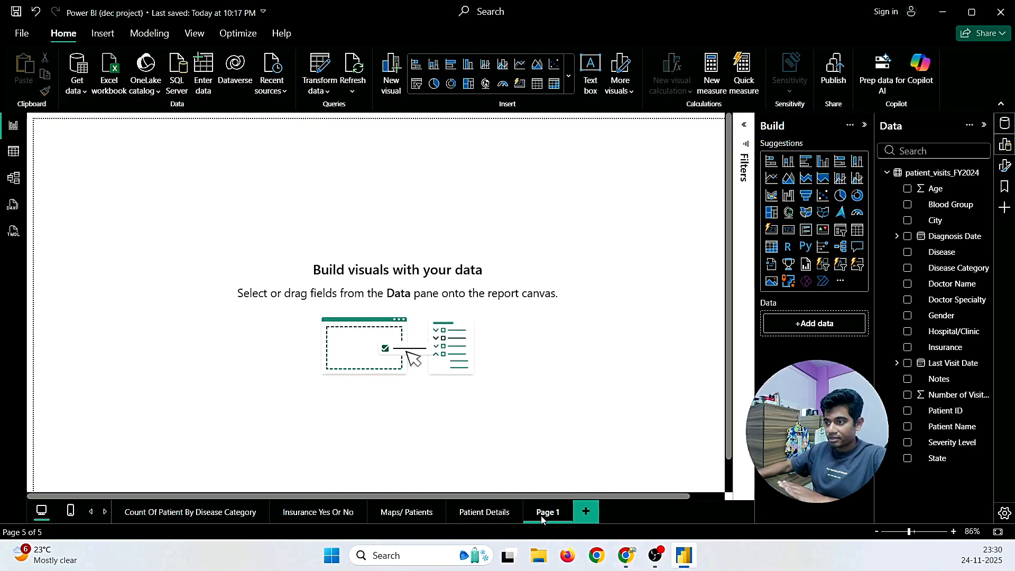
right_click(541, 516)
click(578, 460)
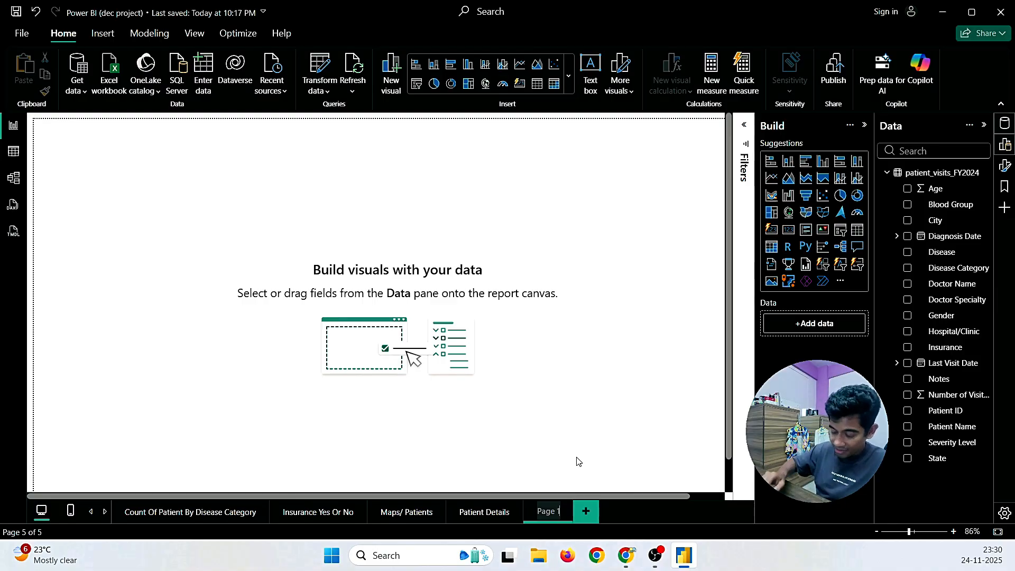
key(BackSpace)
key(BackSpace)
key(BackSpace)
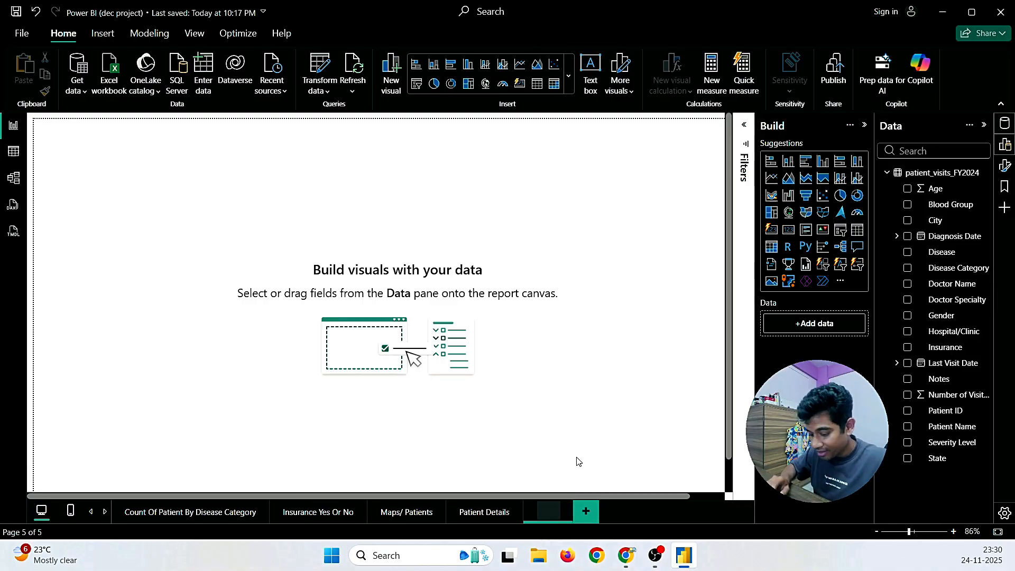
text(Diag)
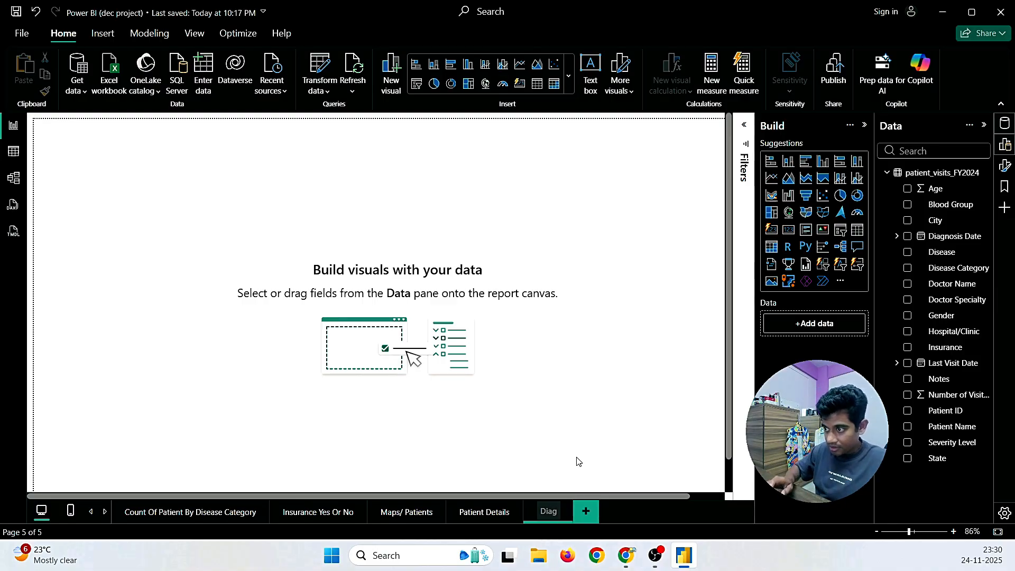
text(nosis)
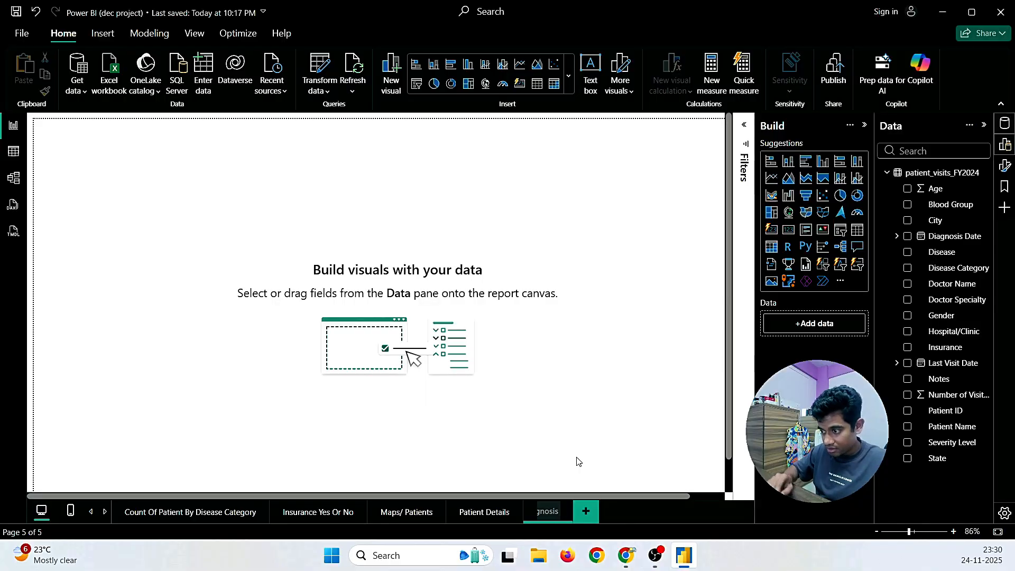
key(BackSpace)
text(es)
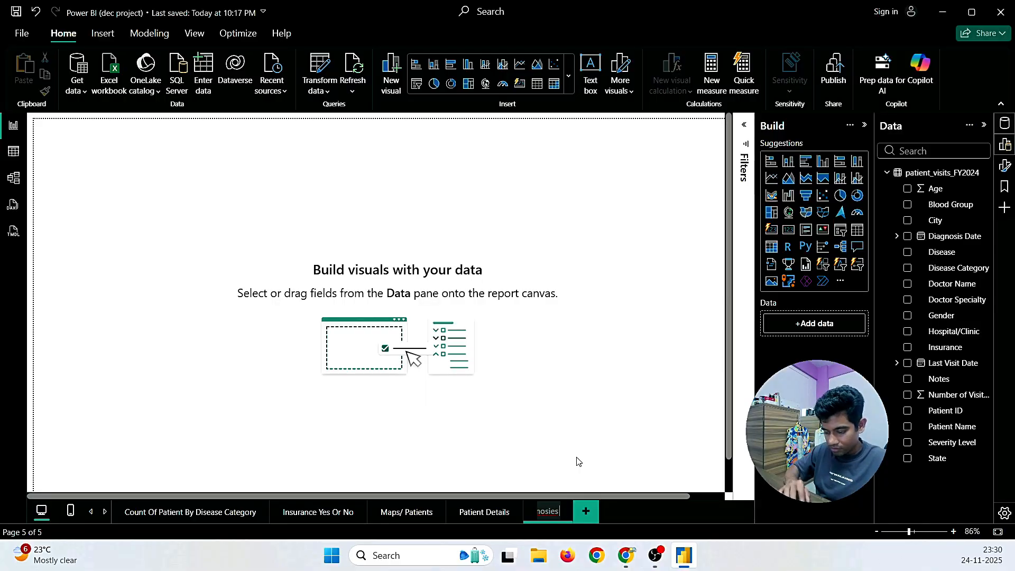
text( Month)
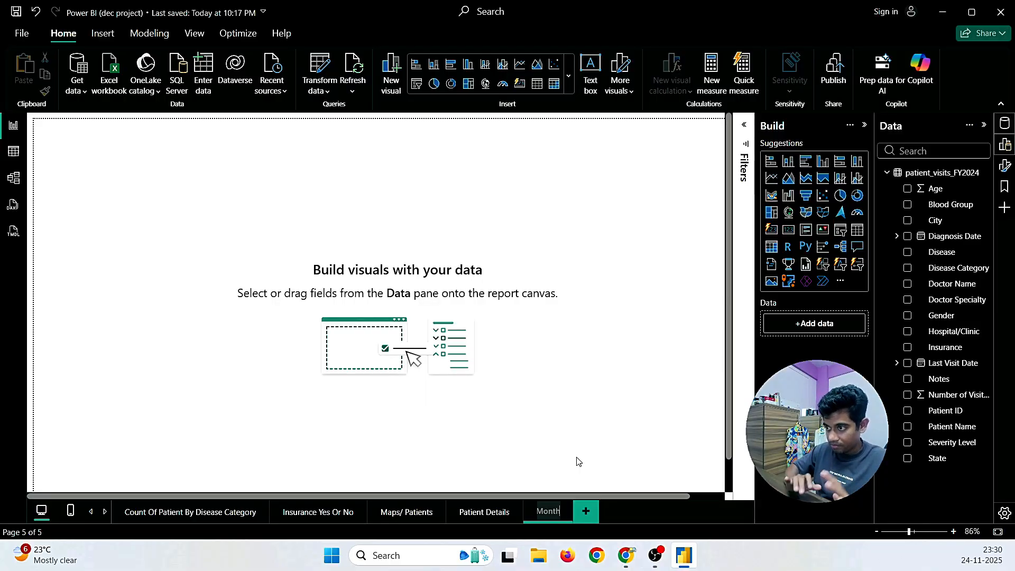
key(Return)
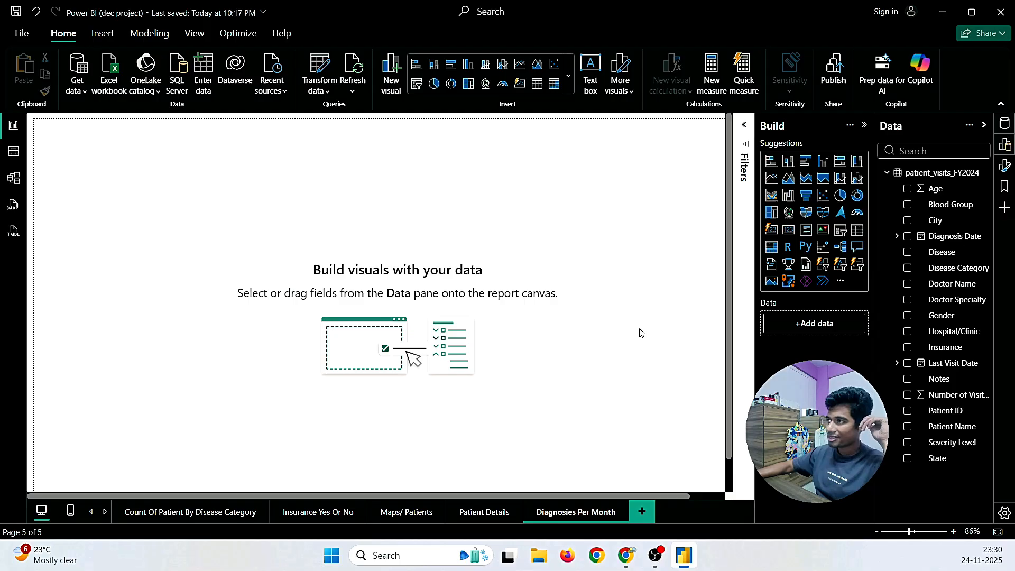
Step: Insert a column chart on the new page and stretch it across most of the canvas
click(569, 75)
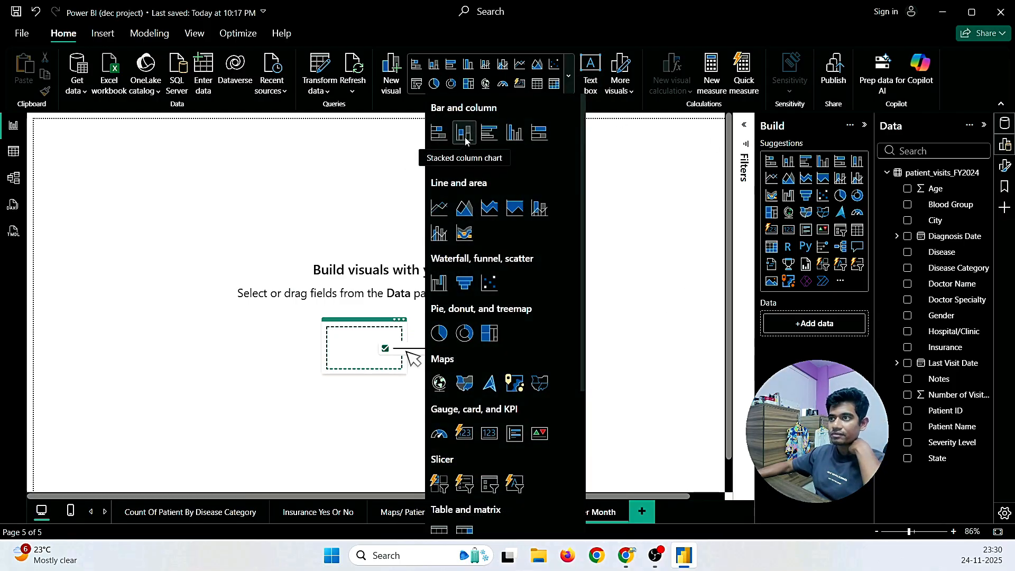
click(469, 138)
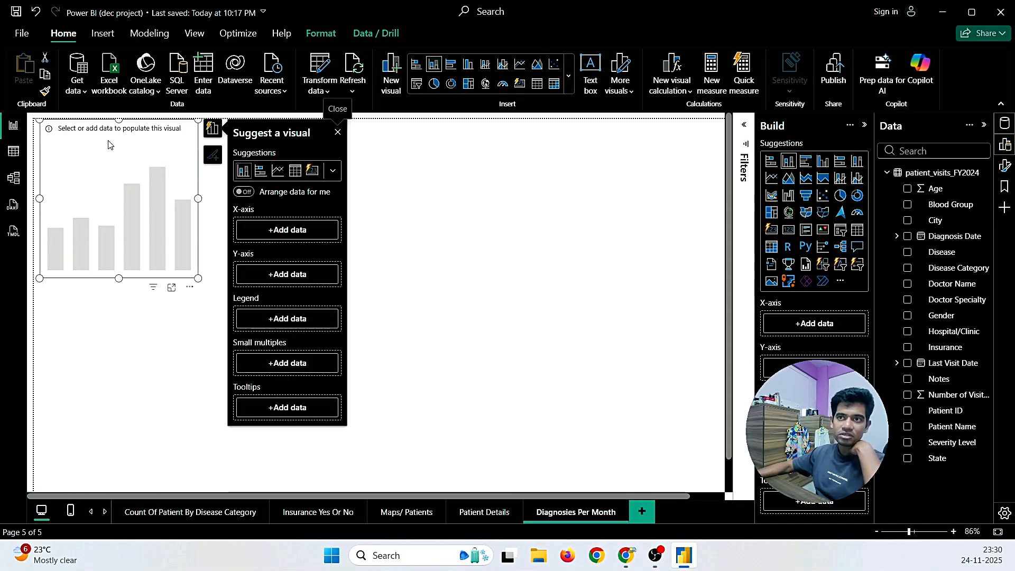
drag(104, 142, 236, 196)
click(325, 329)
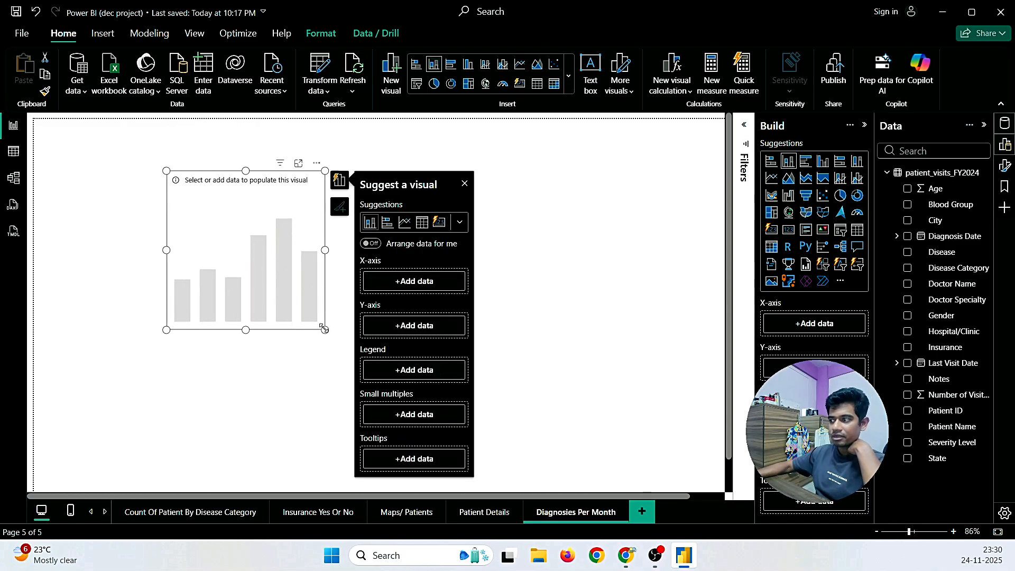
drag(325, 329, 629, 429)
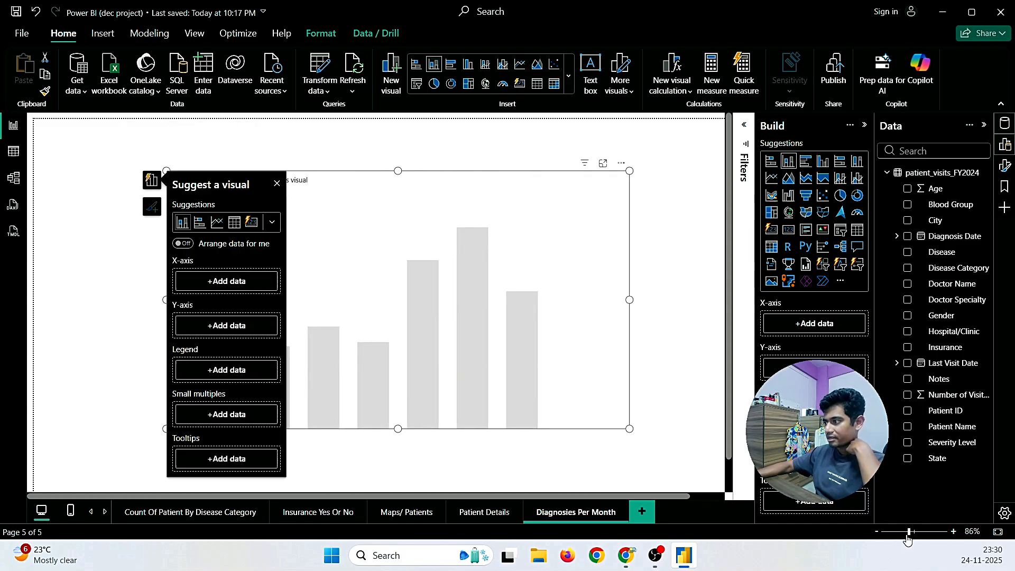
drag(910, 532, 910, 532)
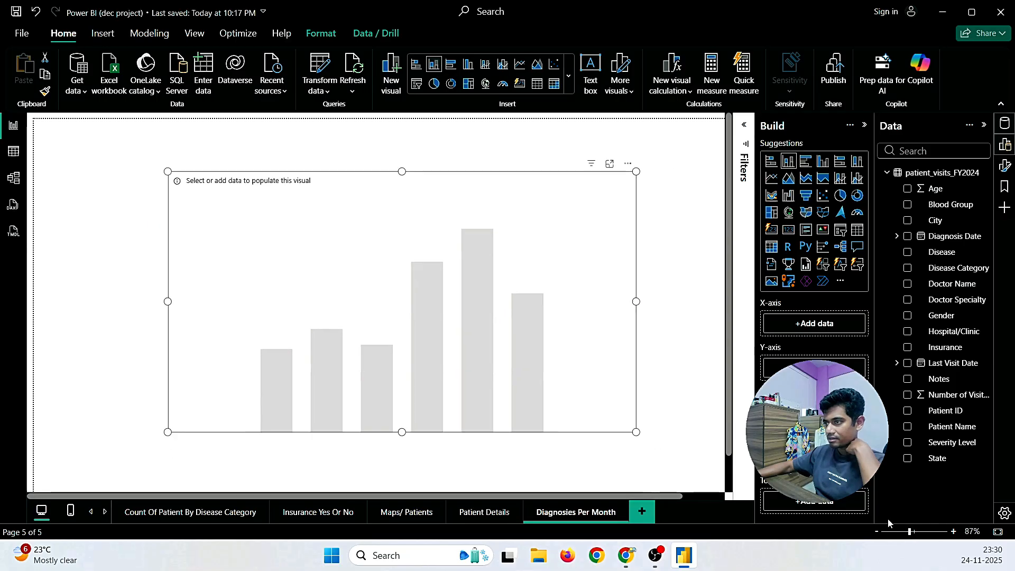
click(657, 301)
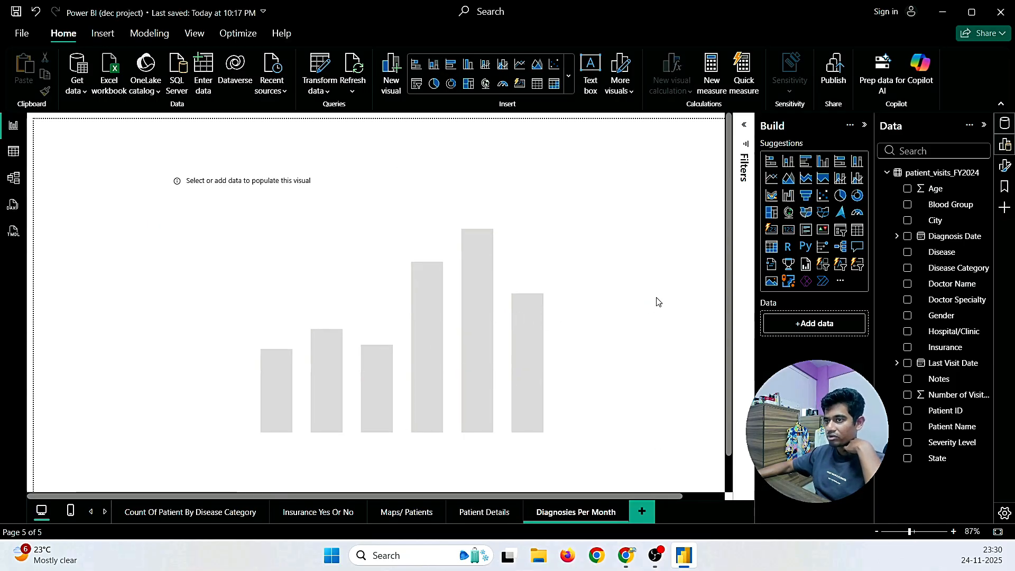
click(412, 278)
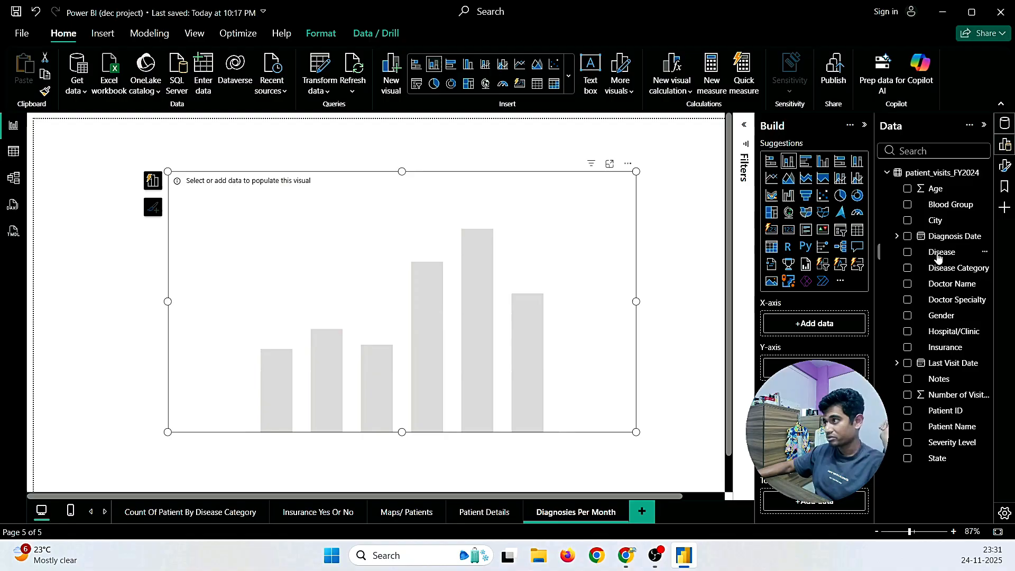
Step: Drag Diagnosis Date onto the chart's X-axis, giving a Year-Quarter-Month hierarchy
drag(943, 236, 822, 323)
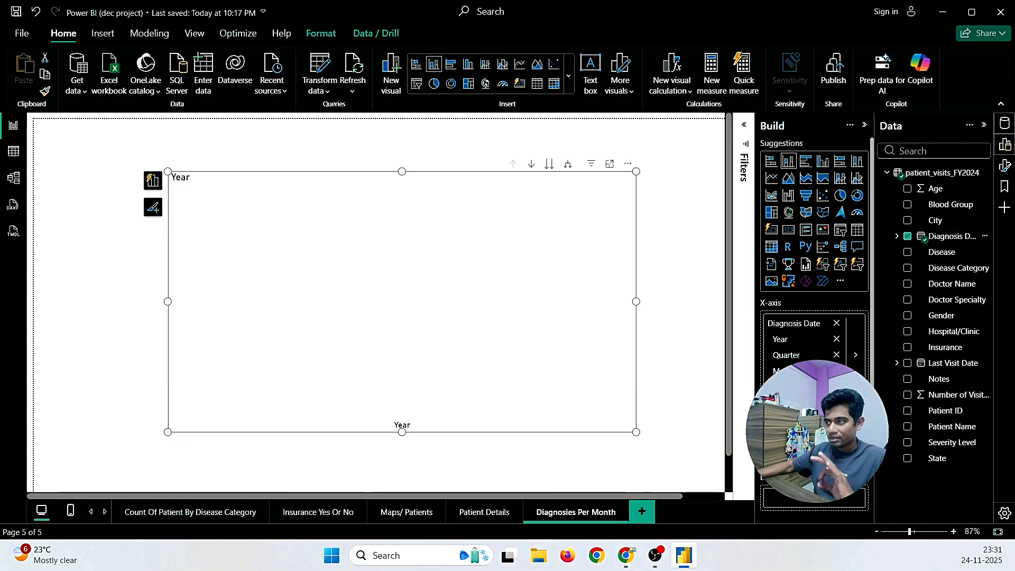
Step: Back in Gmail, highlight the Temporal Diagnostic Spread requirement asking for monthly-wise illustration
click(628, 562)
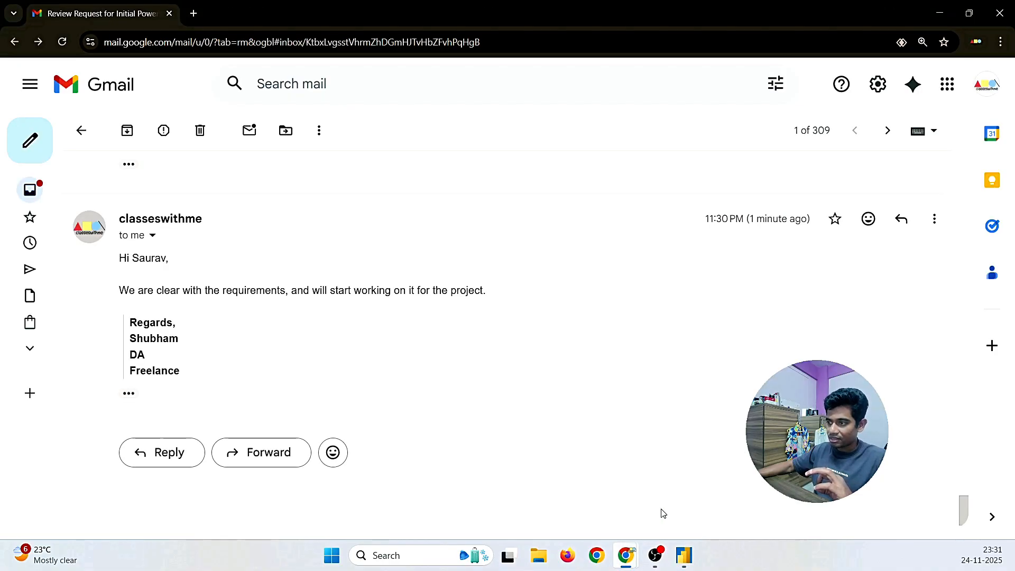
scroll(511, 453, up, 3)
scroll(510, 453, up, 3)
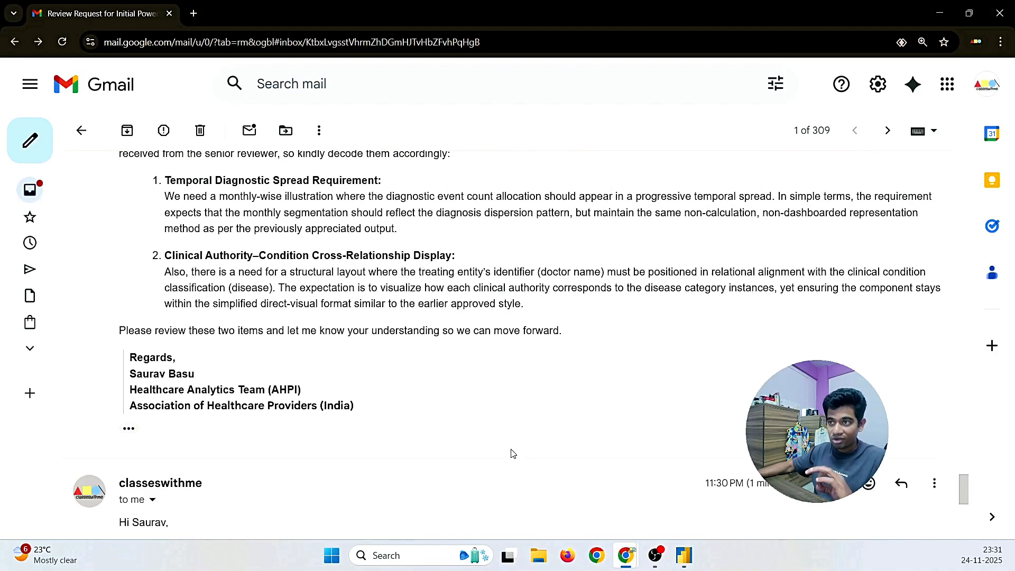
drag(218, 264, 774, 272)
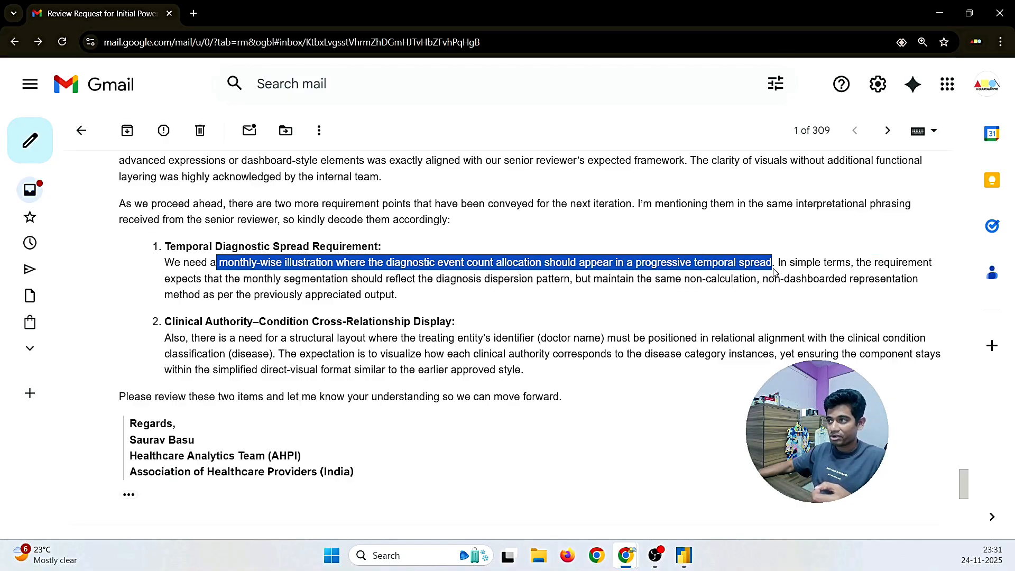
Step: Trim the X-axis to Month and add Count of Patient ID, showing January through December
click(684, 555)
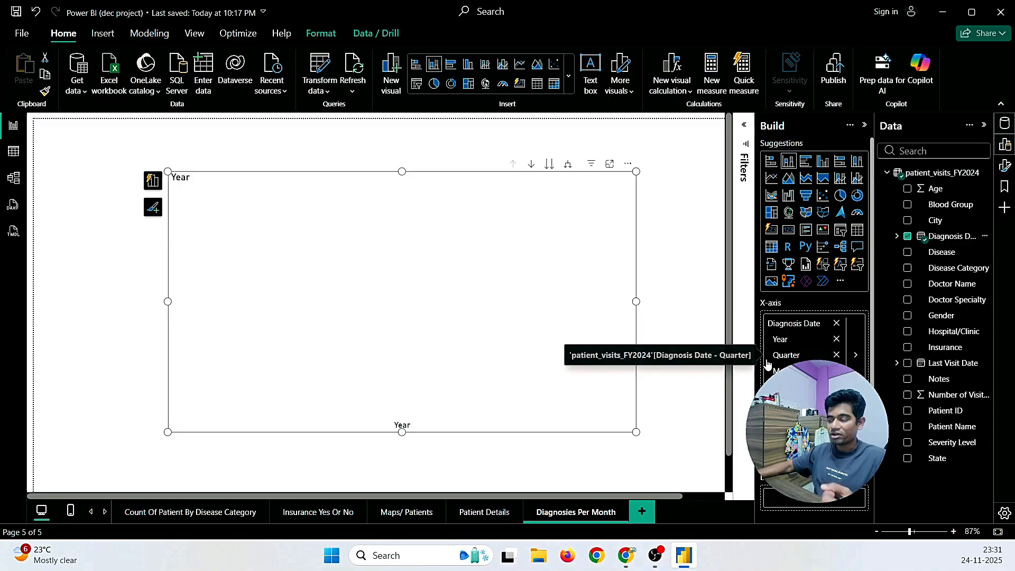
click(837, 355)
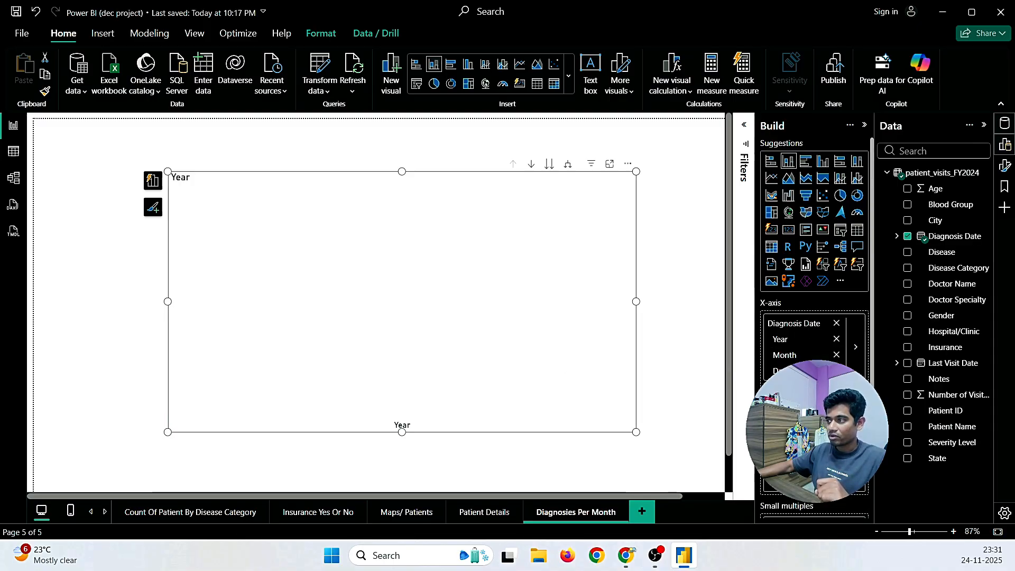
click(836, 371)
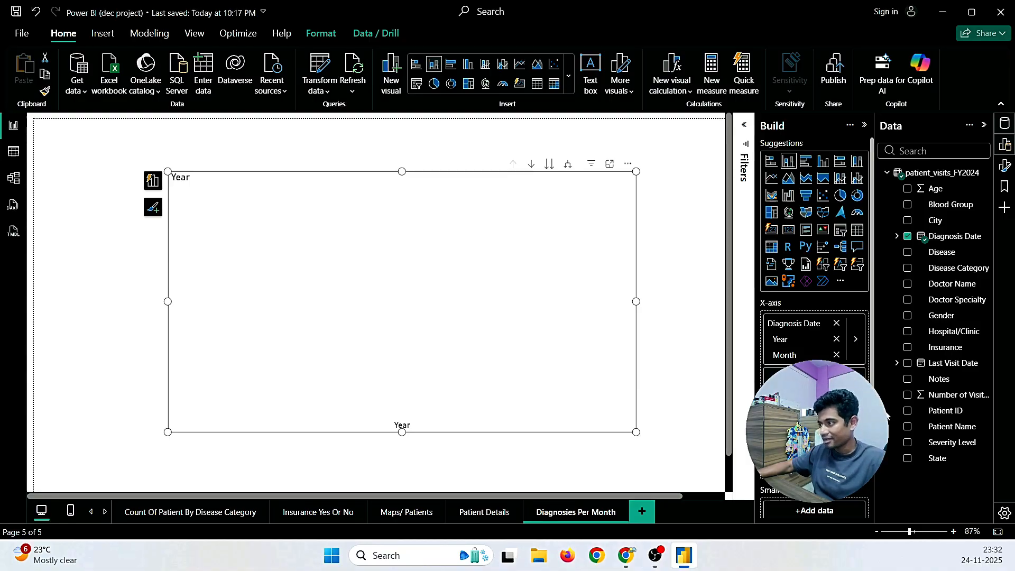
click(907, 410)
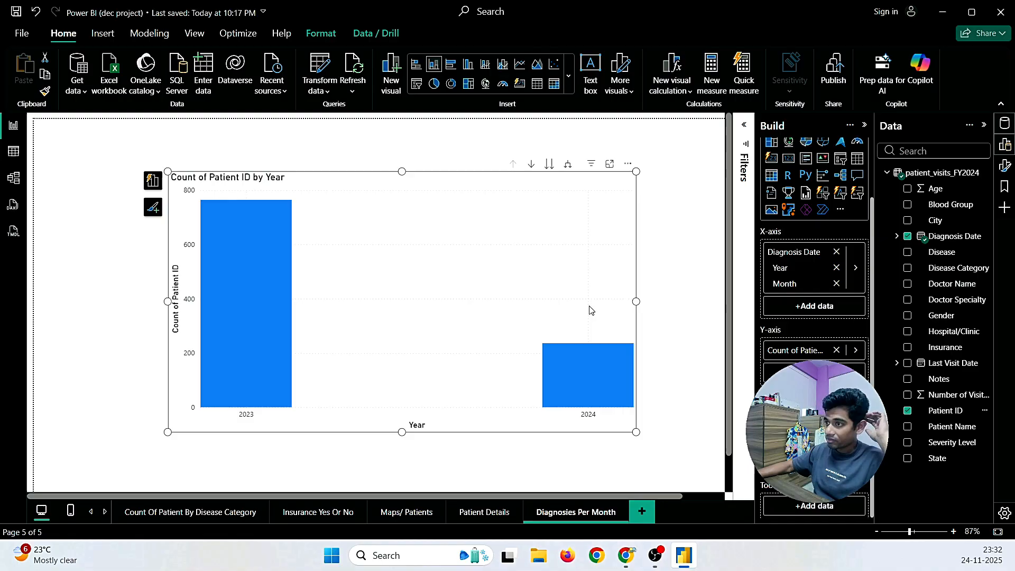
click(836, 268)
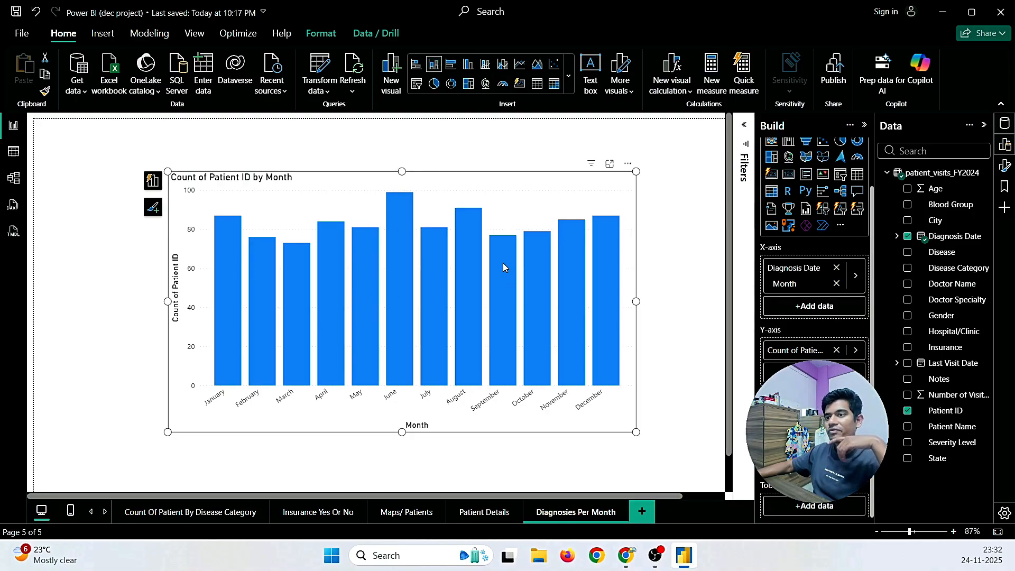
mouse_move(502, 263)
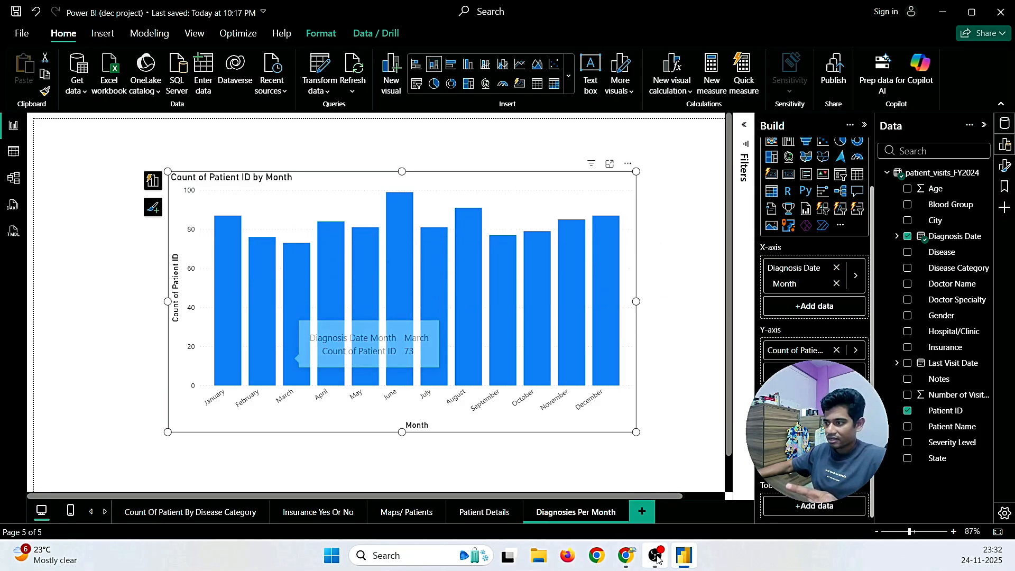
mouse_move(633, 544)
click(670, 444)
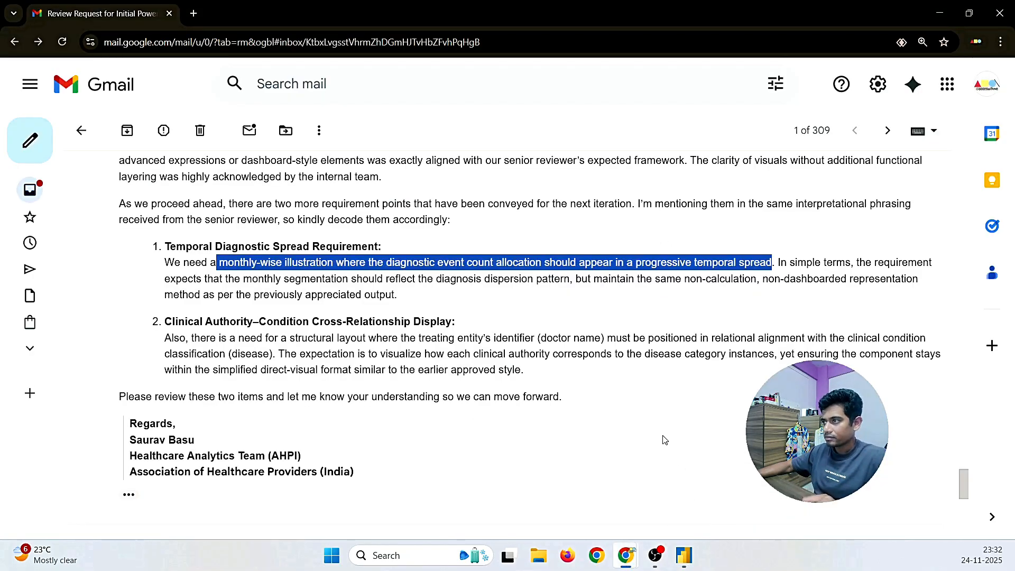
Step: Highlight 'diagnosis dispersion pattern' in the email, then return to the Power BI chart
click(660, 404)
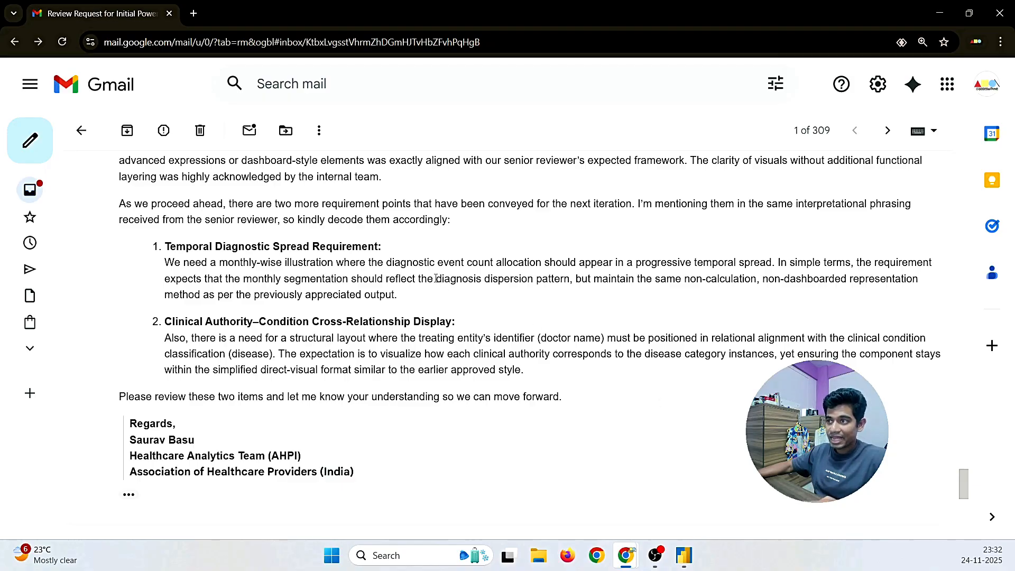
drag(436, 279, 570, 280)
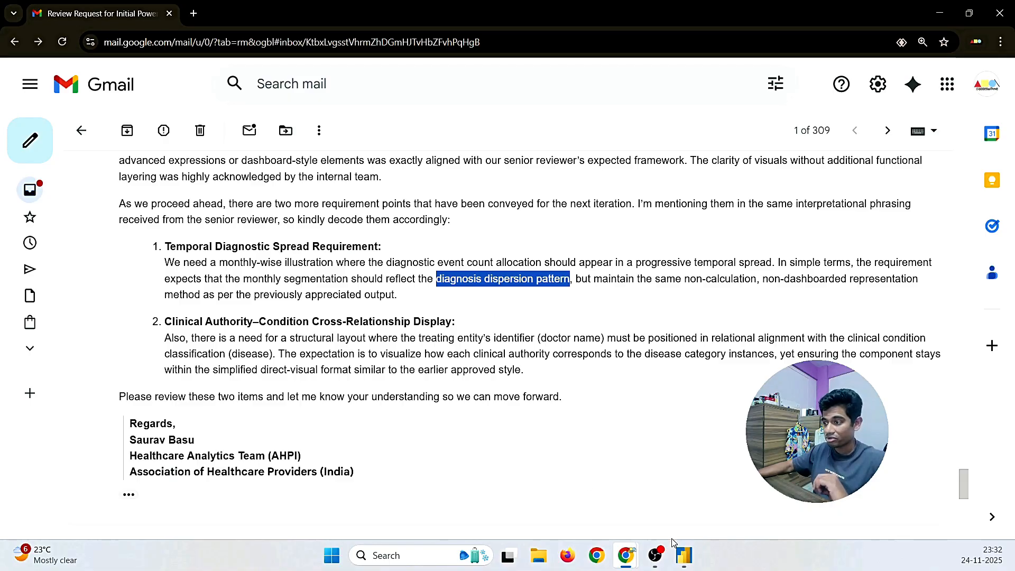
click(681, 555)
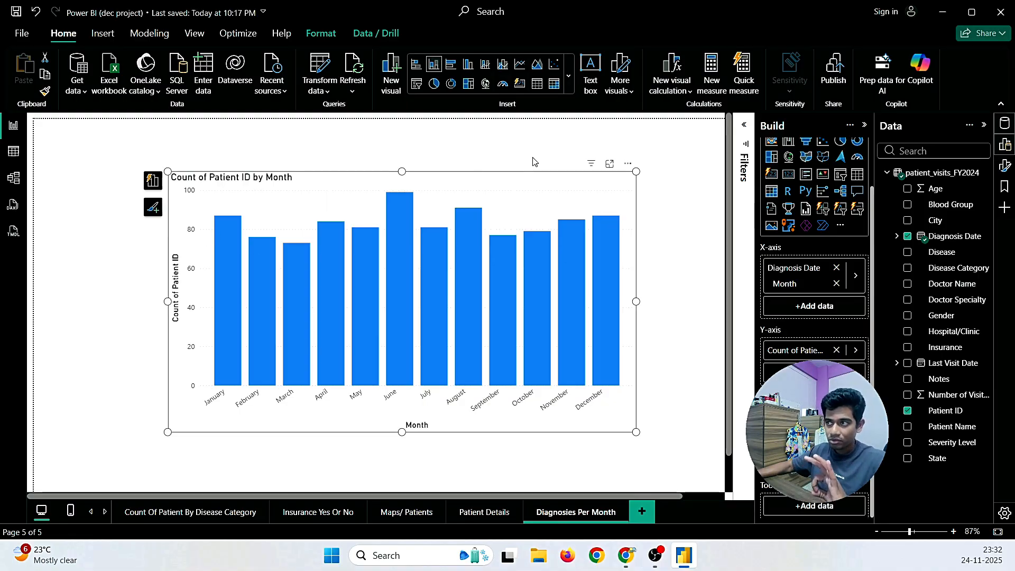
Step: Sort the chart's months by Count of Patient ID in ascending order
double_click(584, 184)
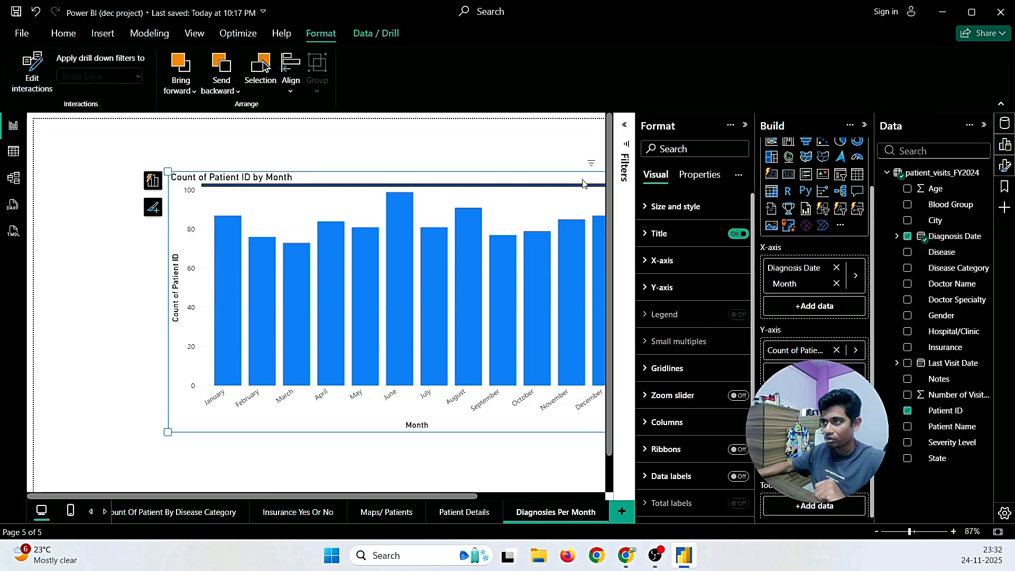
click(745, 124)
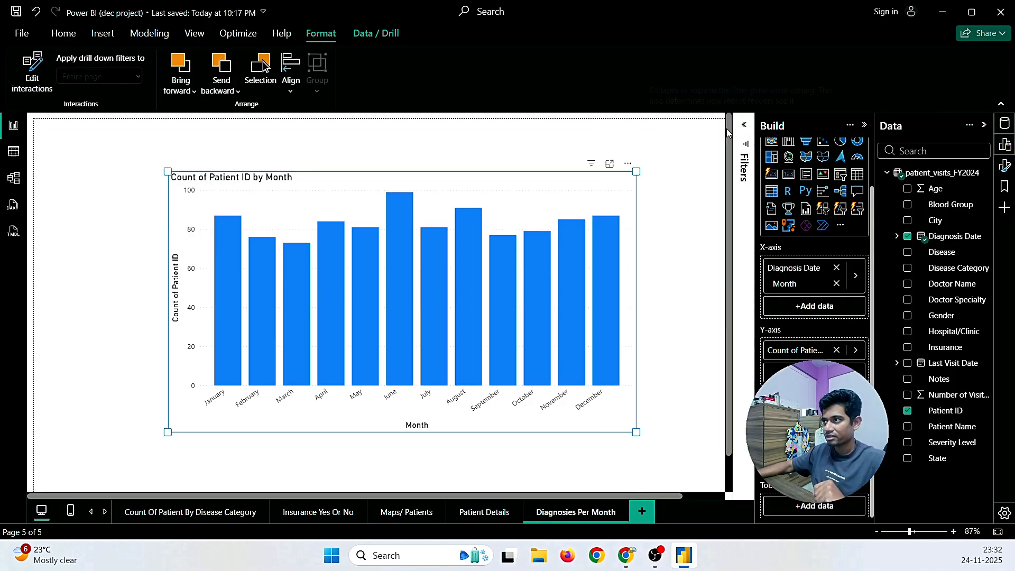
click(628, 163)
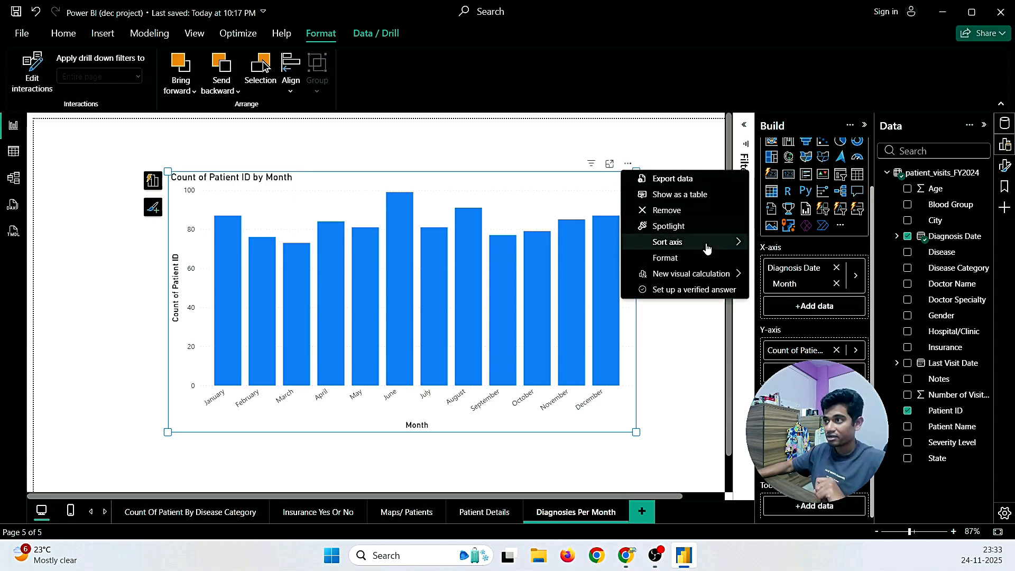
mouse_move(707, 248)
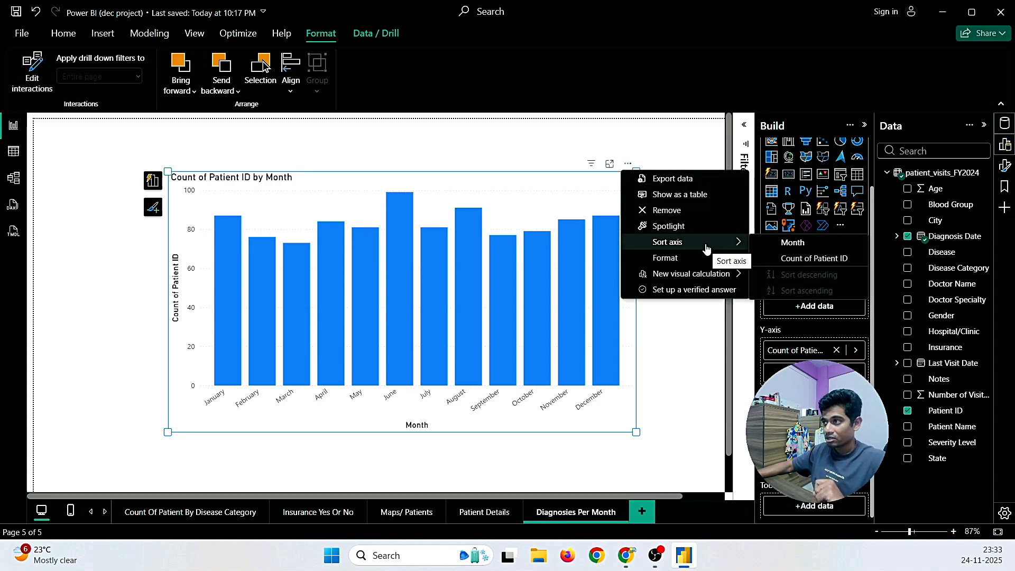
click(813, 260)
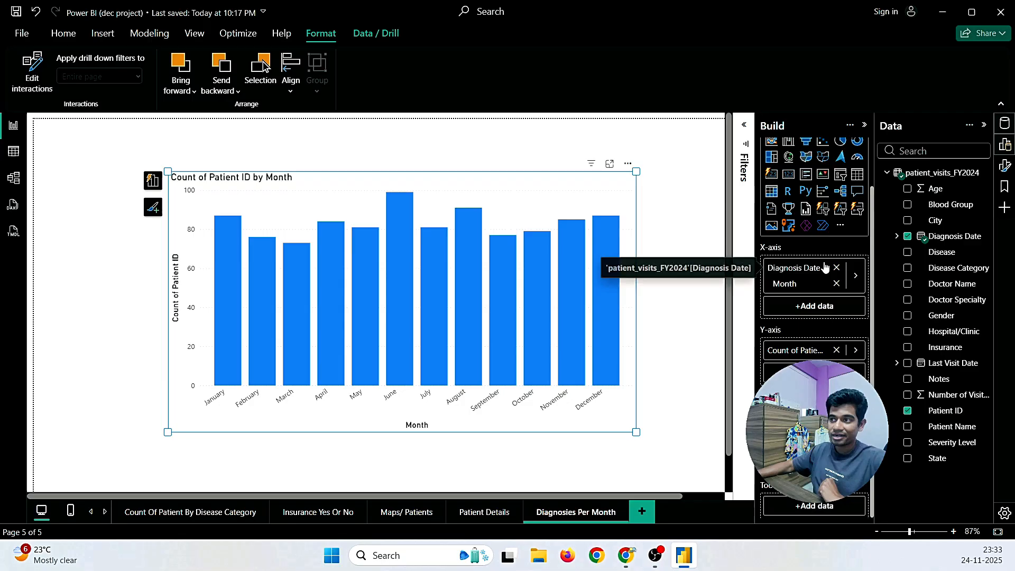
click(628, 163)
mouse_move(656, 250)
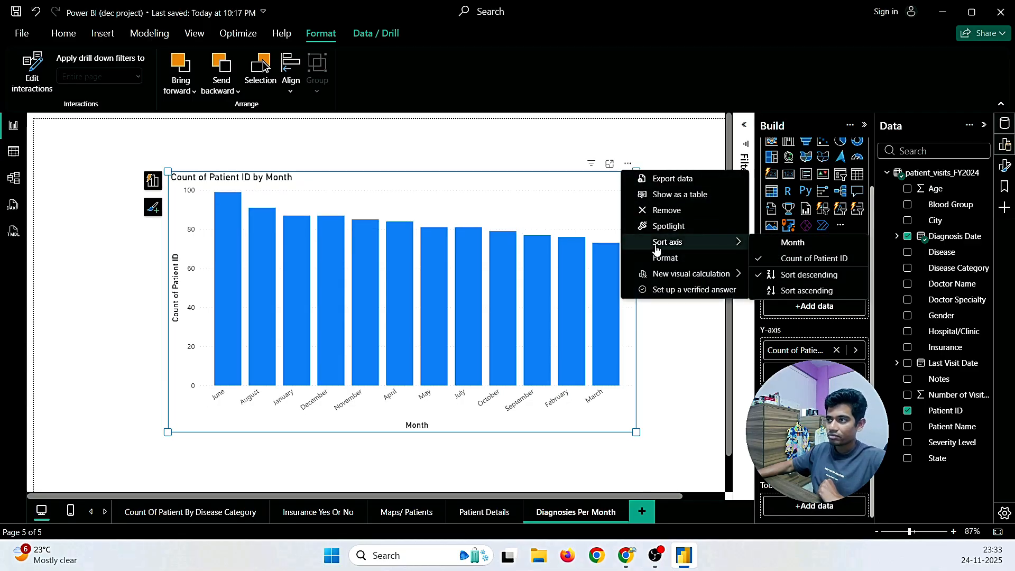
click(806, 290)
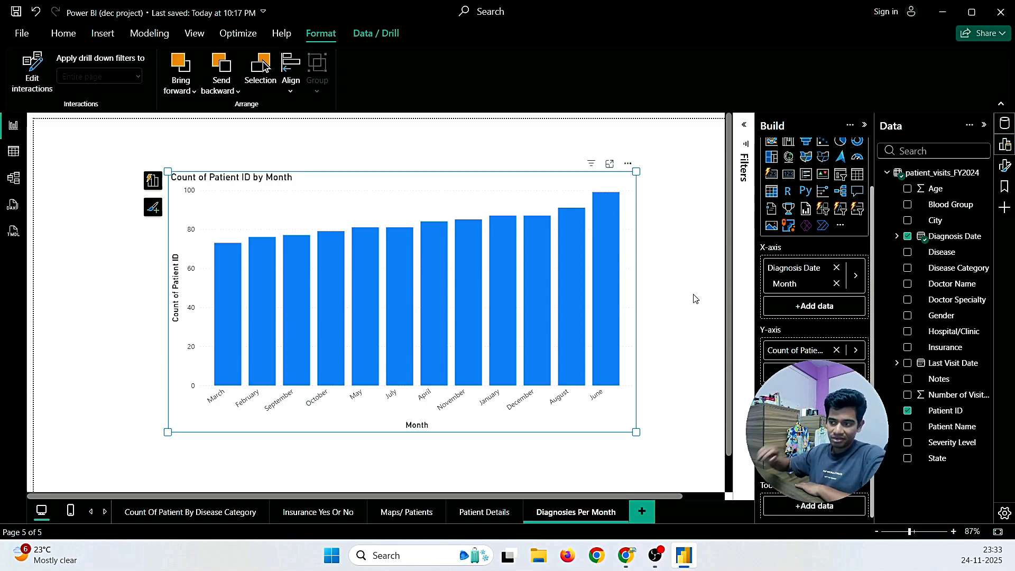
Step: Add another blank report page and clear its default name for renaming
click(642, 511)
right_click(650, 512)
click(672, 454)
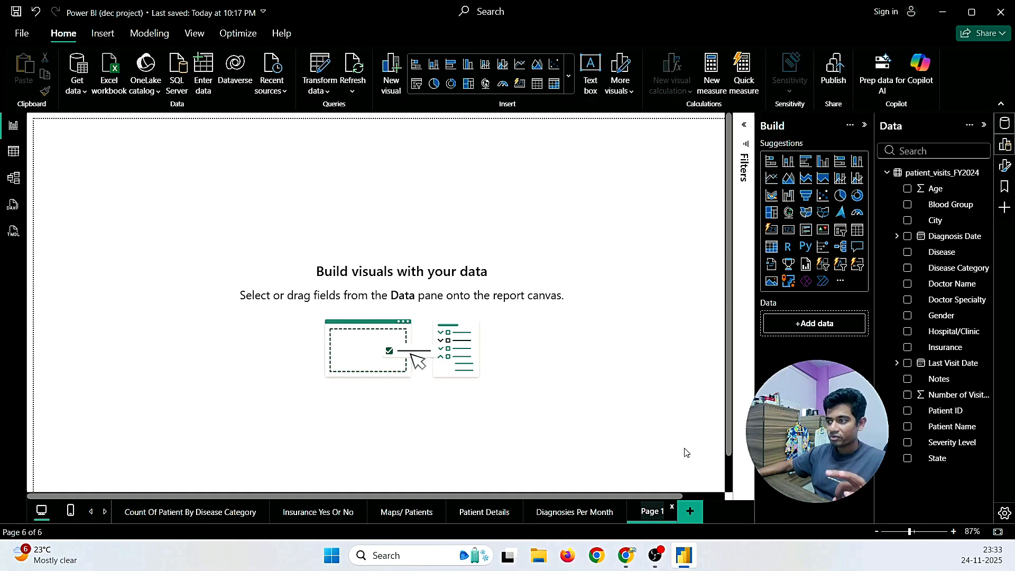
key(BackSpace)
key(BackSpace)
key(BackSpace)
key(BackSpace)
key(BackSpace)
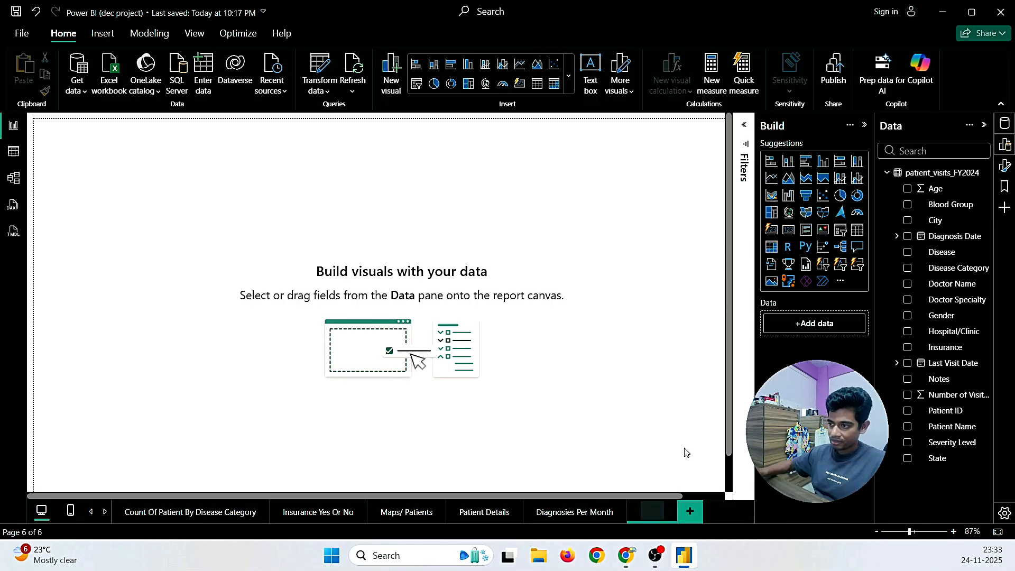
Step: Highlight '(doctor name)', '(disease)' and 'clinical authority' in the second requirement, then return to Power BI
mouse_move(626, 555)
click(725, 501)
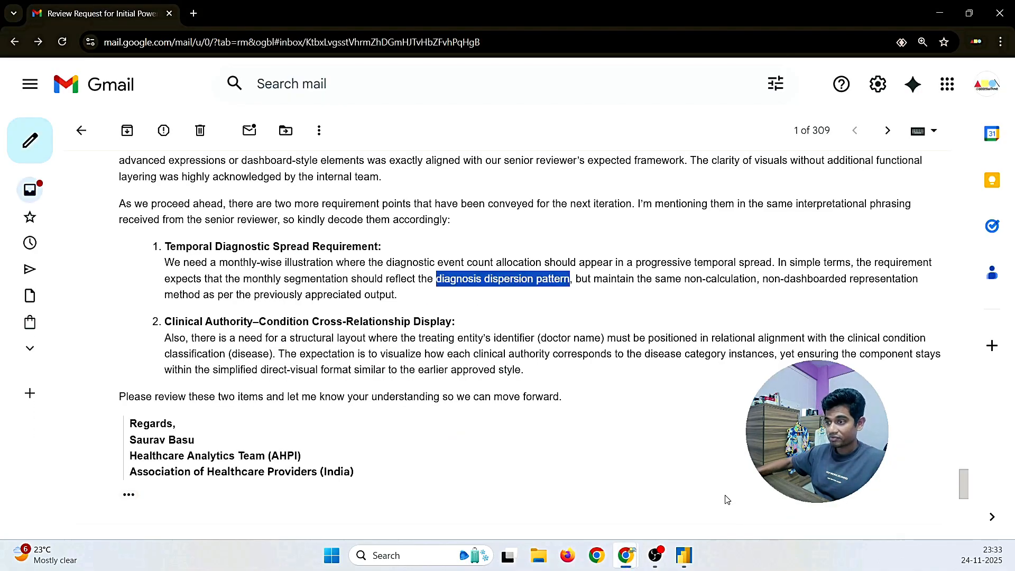
click(323, 351)
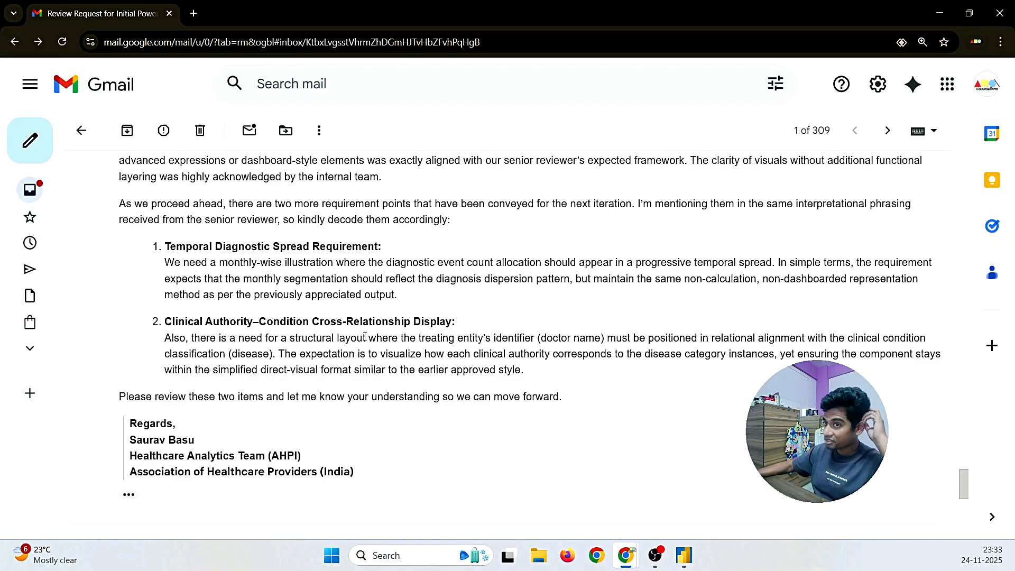
drag(537, 338, 605, 339)
click(623, 381)
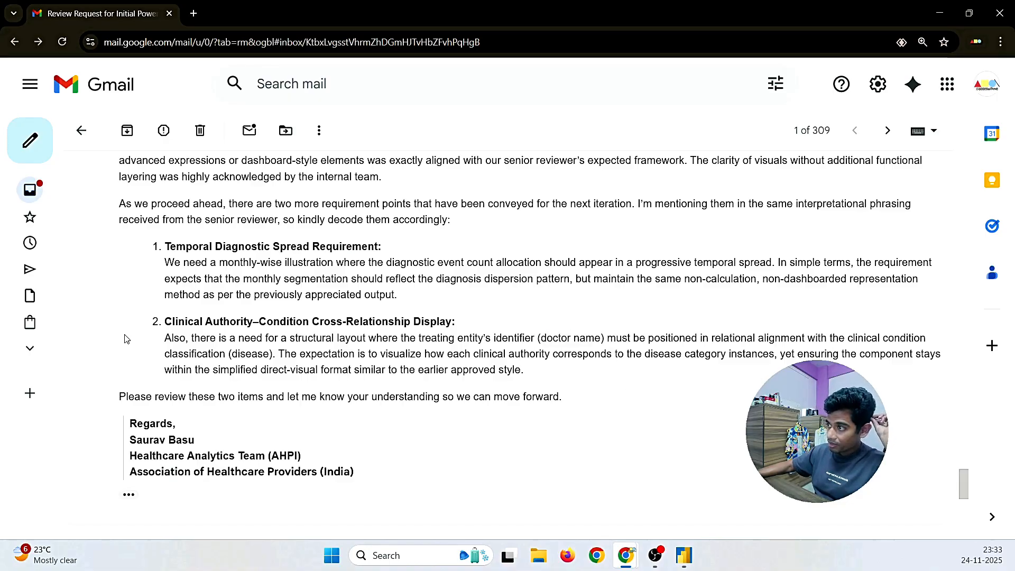
drag(239, 358, 276, 355)
click(299, 375)
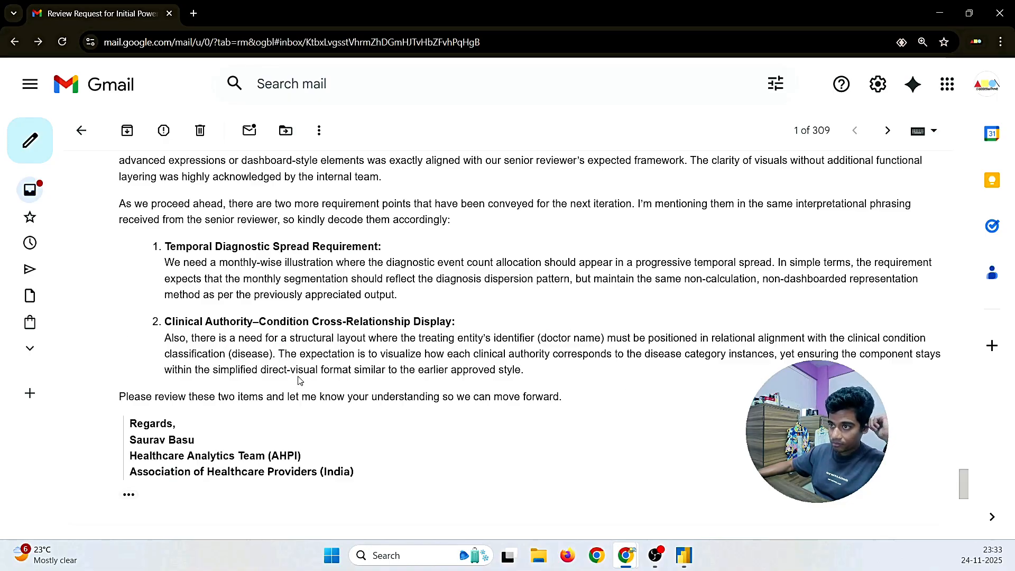
drag(473, 356, 583, 354)
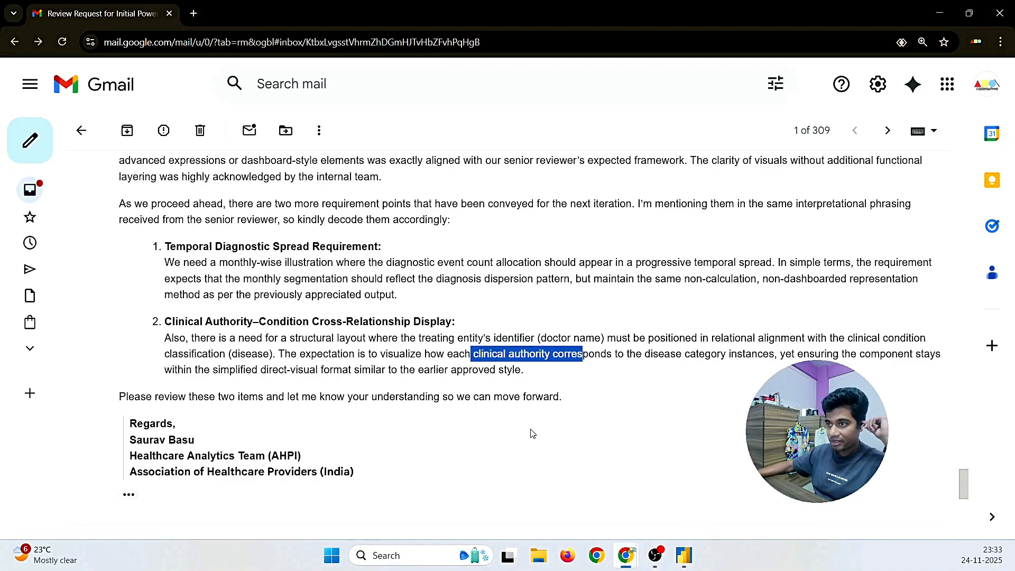
click(684, 555)
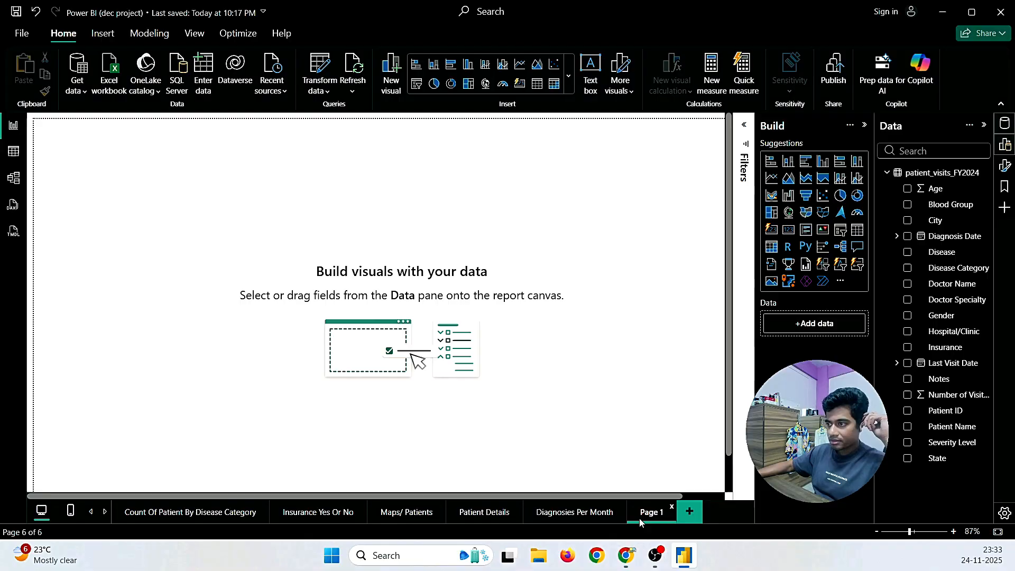
Step: Rename the new page 'Doctor Vs disease wrt Patient' and save the report
right_click(656, 512)
click(667, 465)
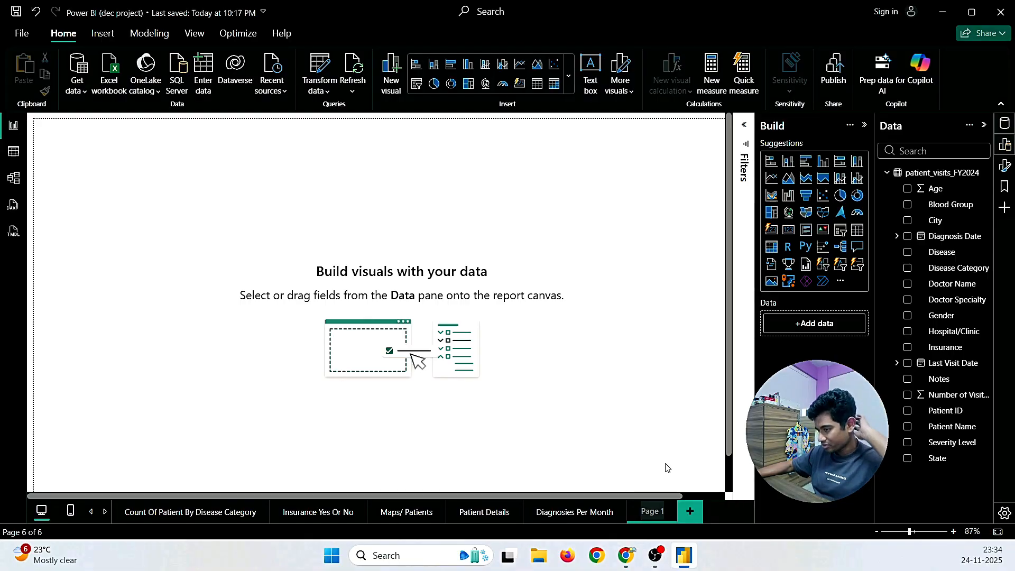
key(BackSpace)
key(BackSpace)
key(BackSpace)
key(BackSpace)
key(BackSpace)
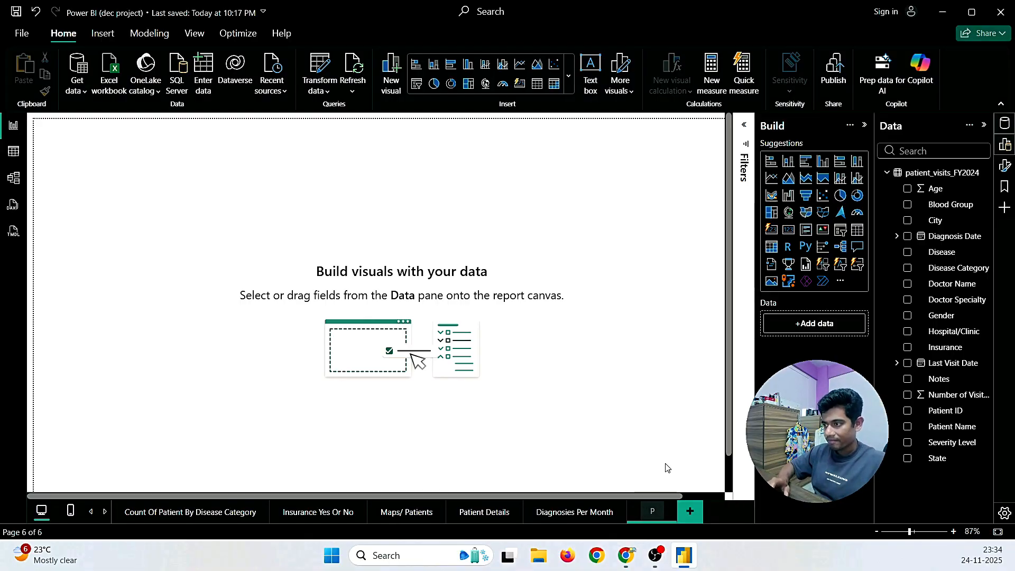
text(Doctor)
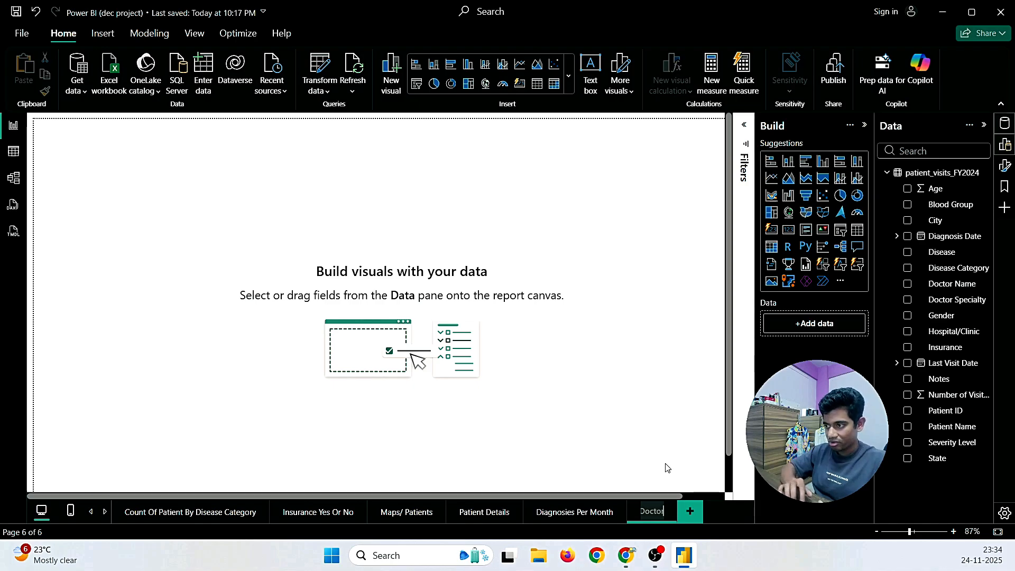
text( Vs dis)
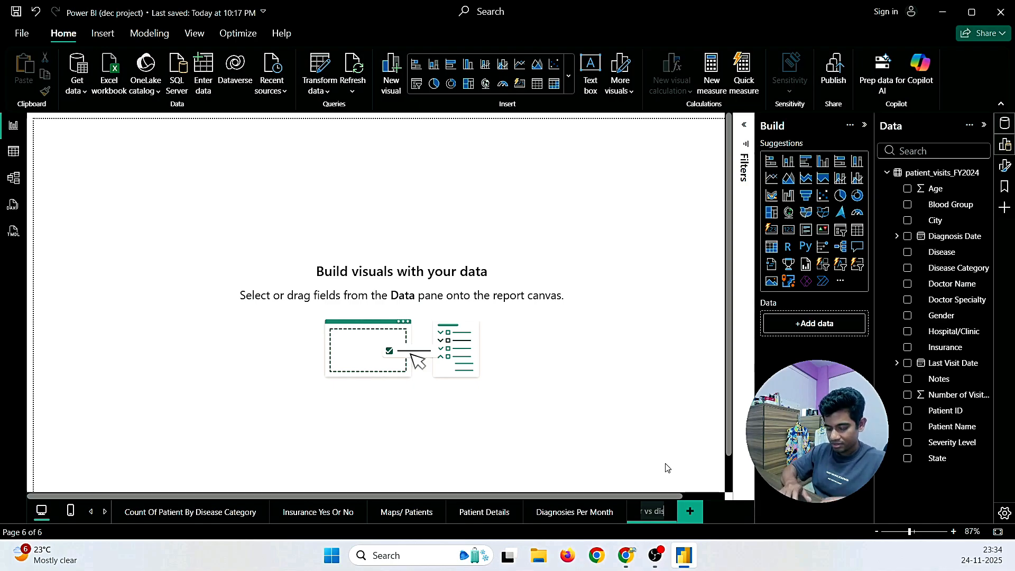
text(ease)
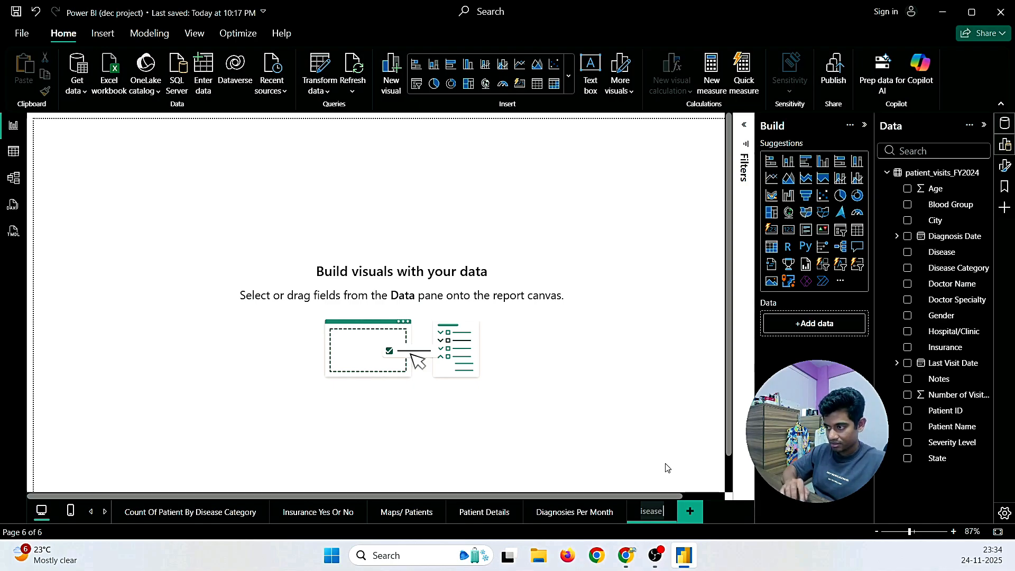
text( wrt P)
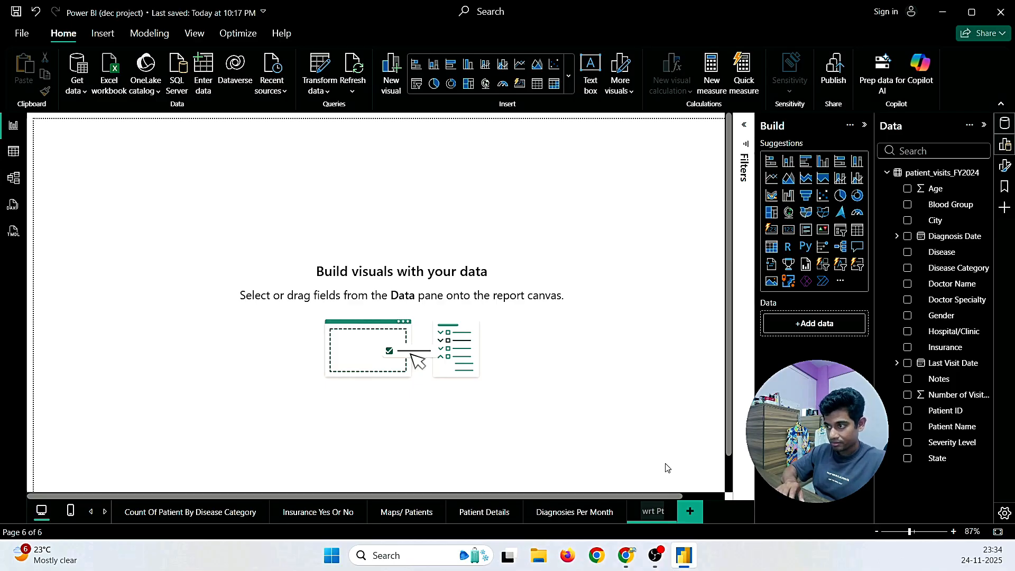
text(at)
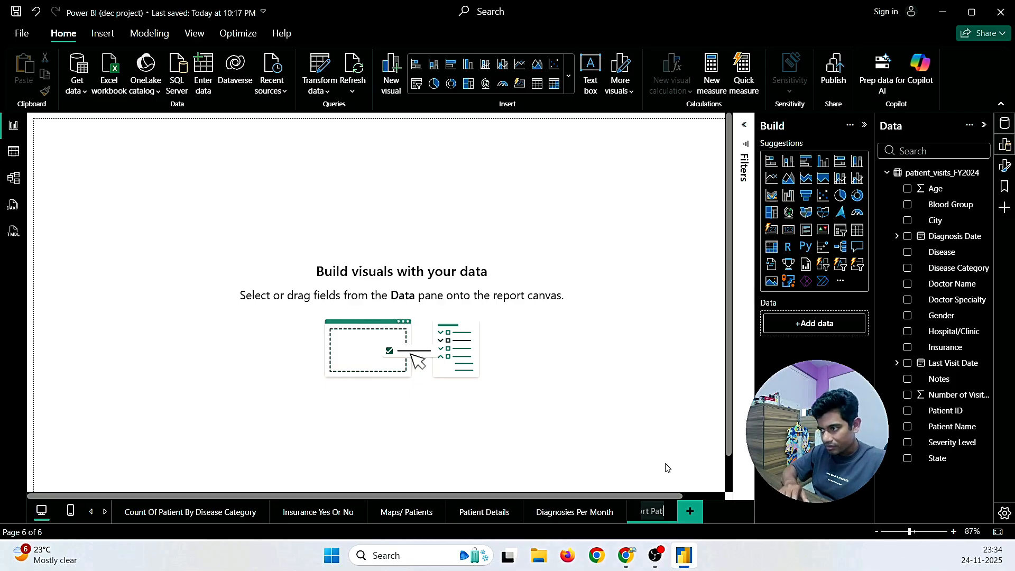
text(ient)
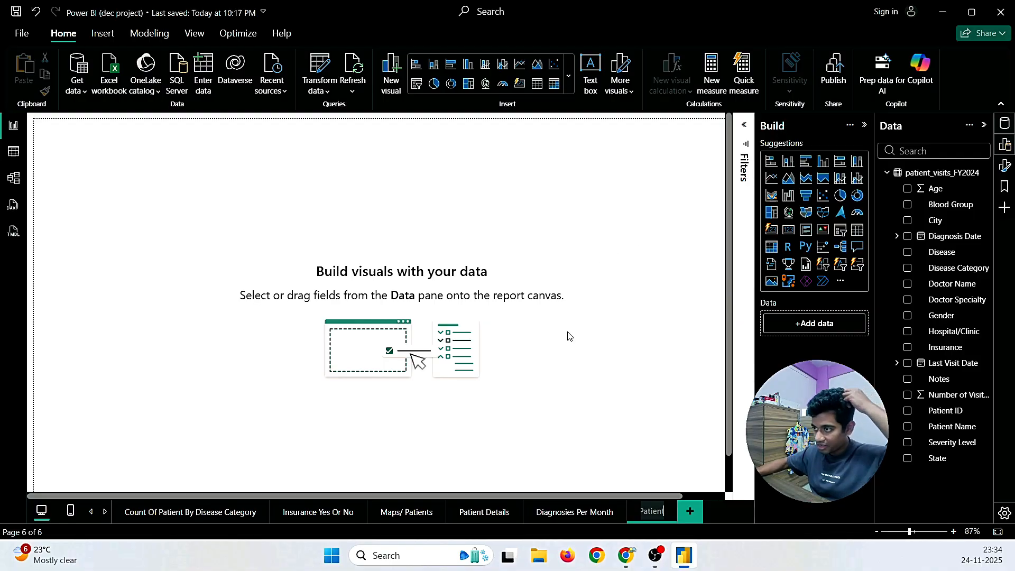
key(Return)
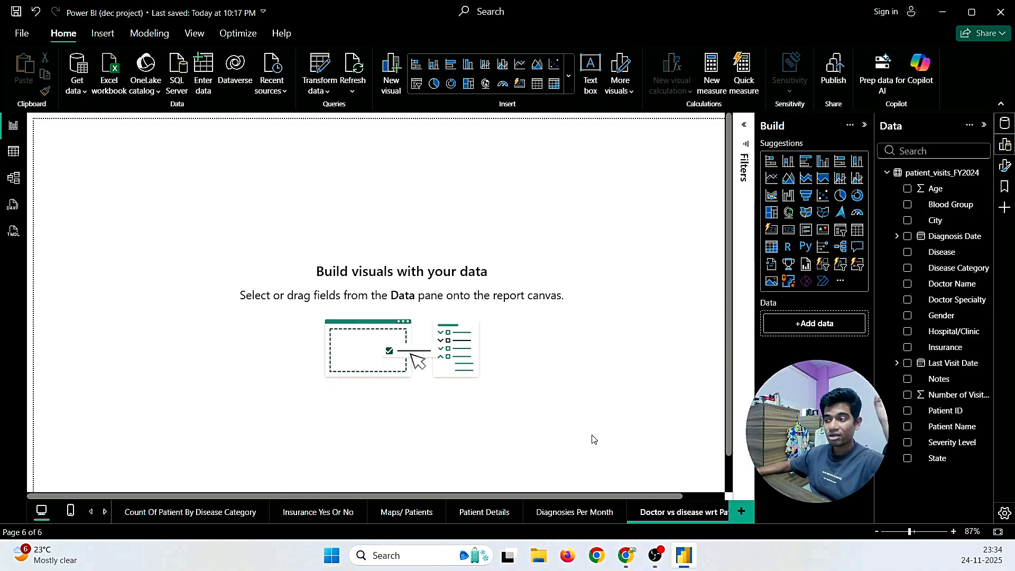
click(16, 12)
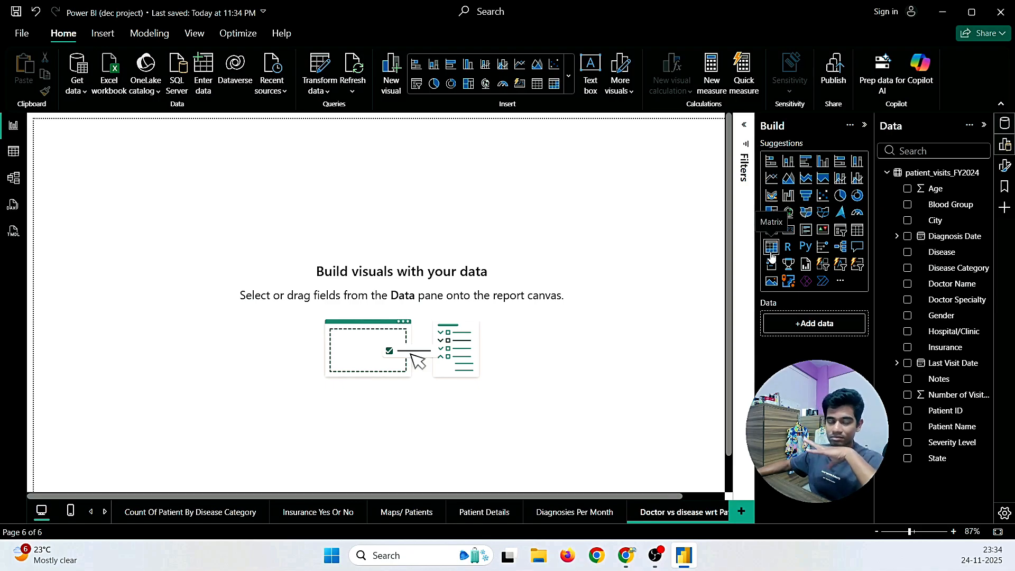
click(569, 77)
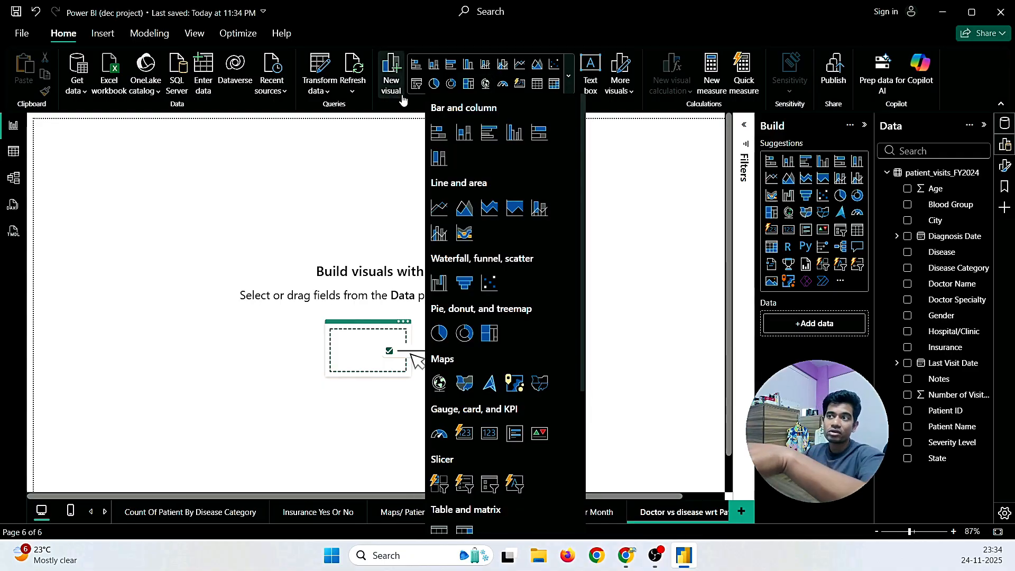
scroll(481, 231, down, 4)
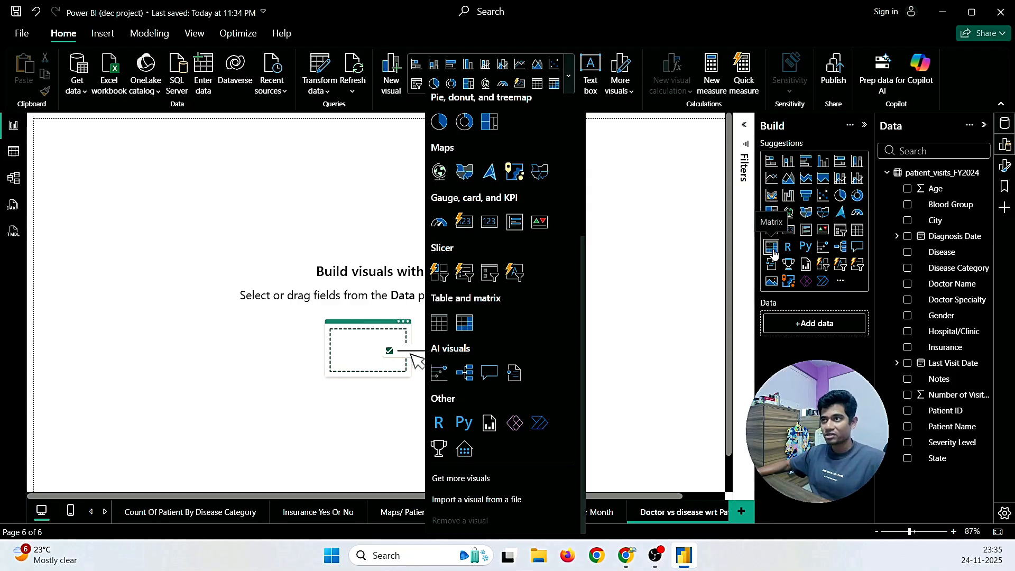
scroll(507, 127, up, 4)
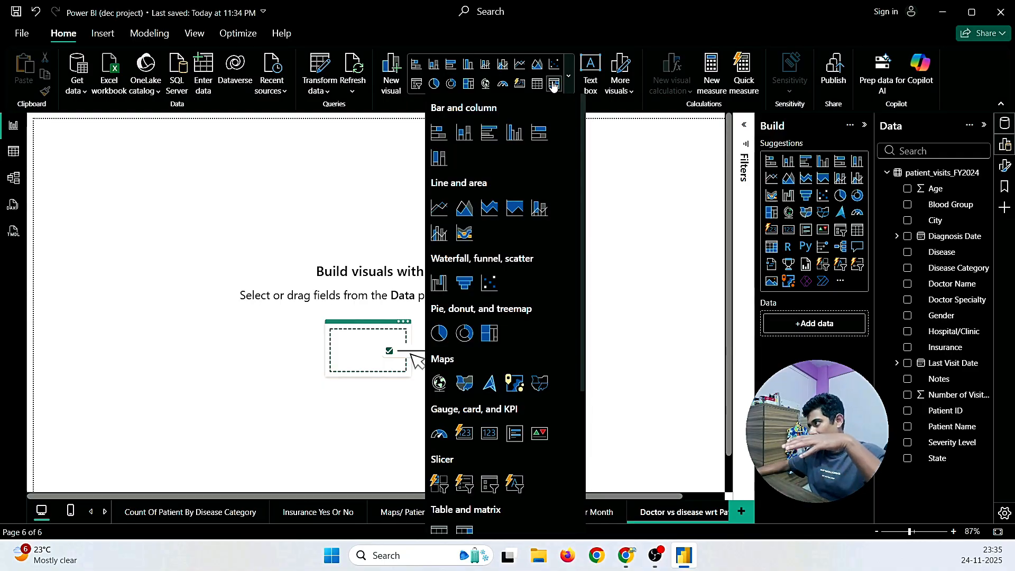
scroll(533, 261, down, 2)
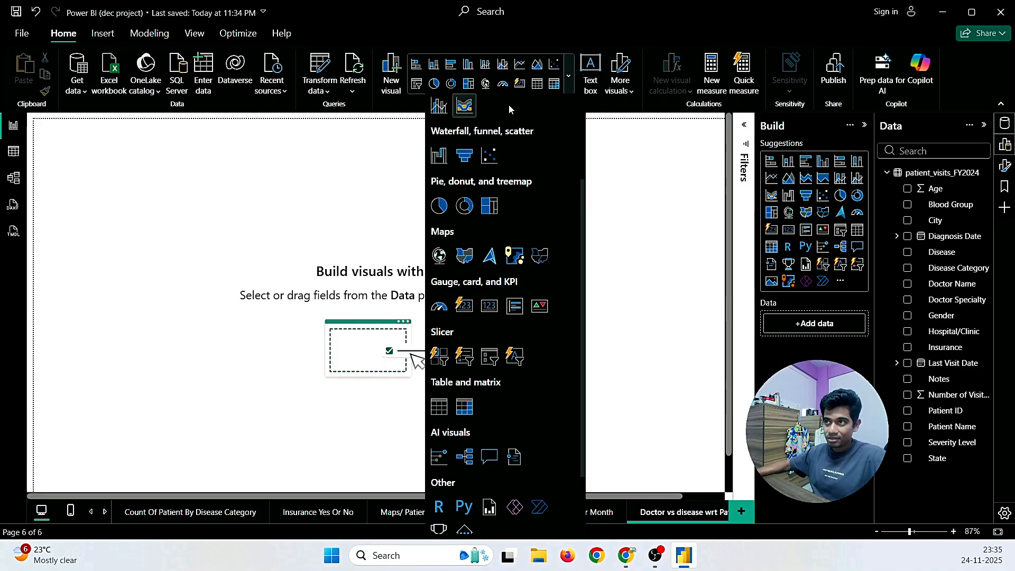
scroll(508, 104, up, 2)
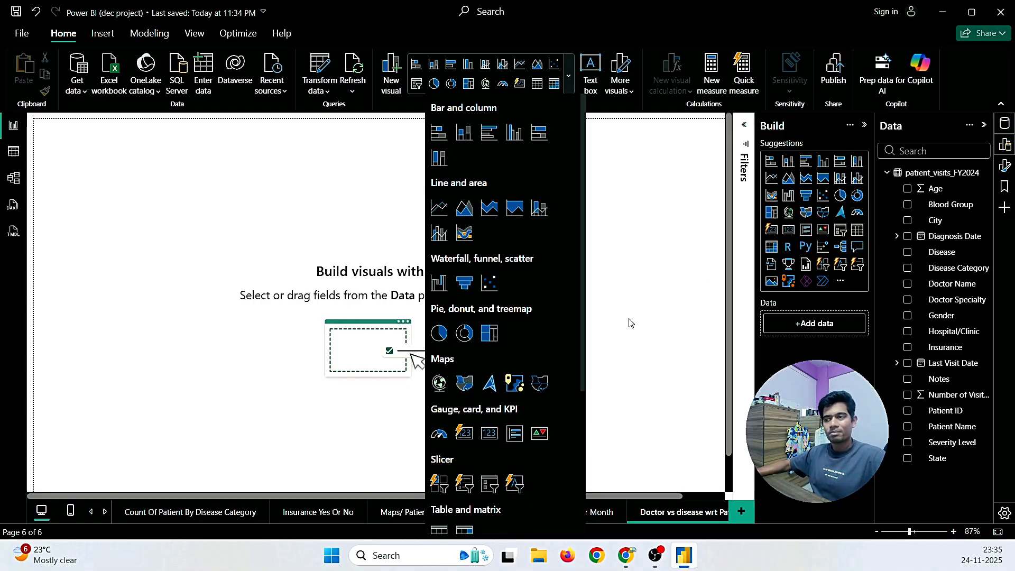
scroll(517, 332, down, 1)
scroll(516, 332, down, 1)
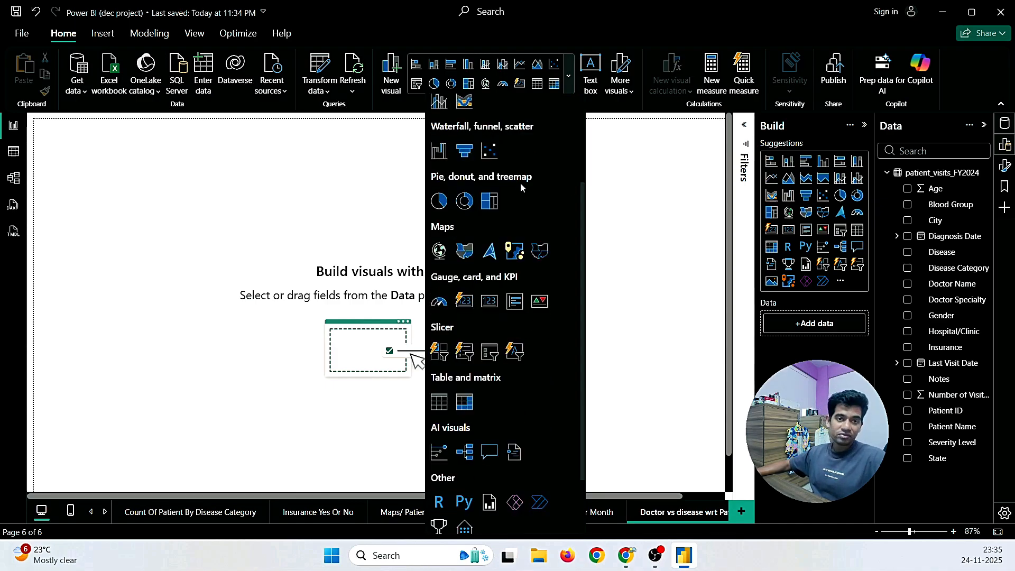
scroll(499, 321, up, 1)
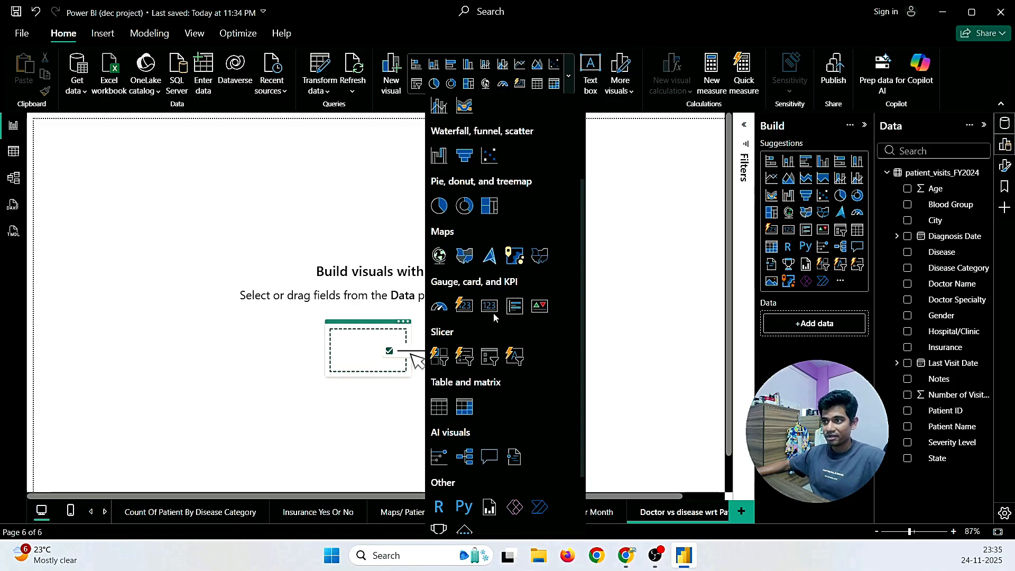
Step: Add a large matrix visual across the page and put Doctor Name in its rows
click(465, 415)
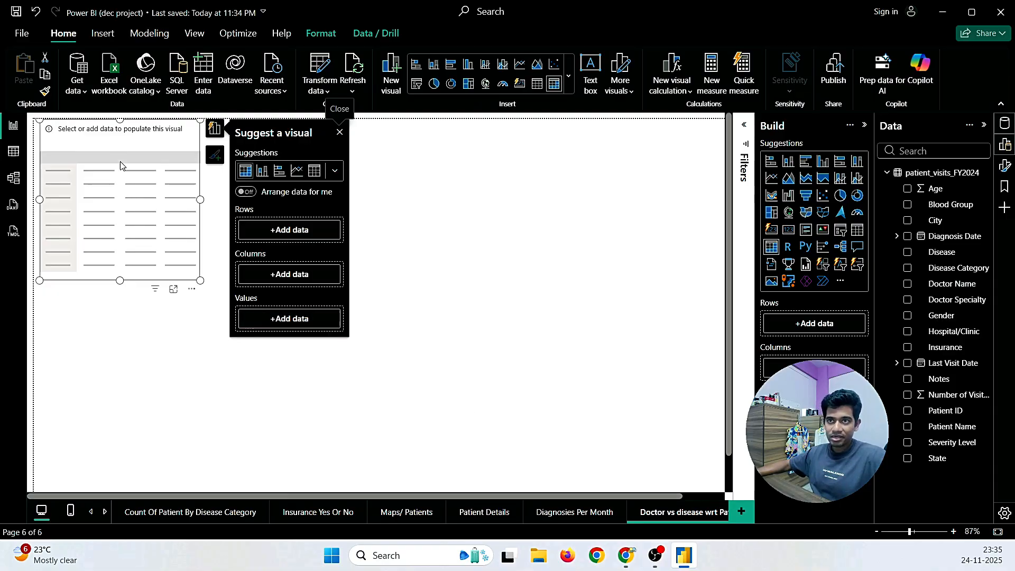
drag(129, 148, 259, 257)
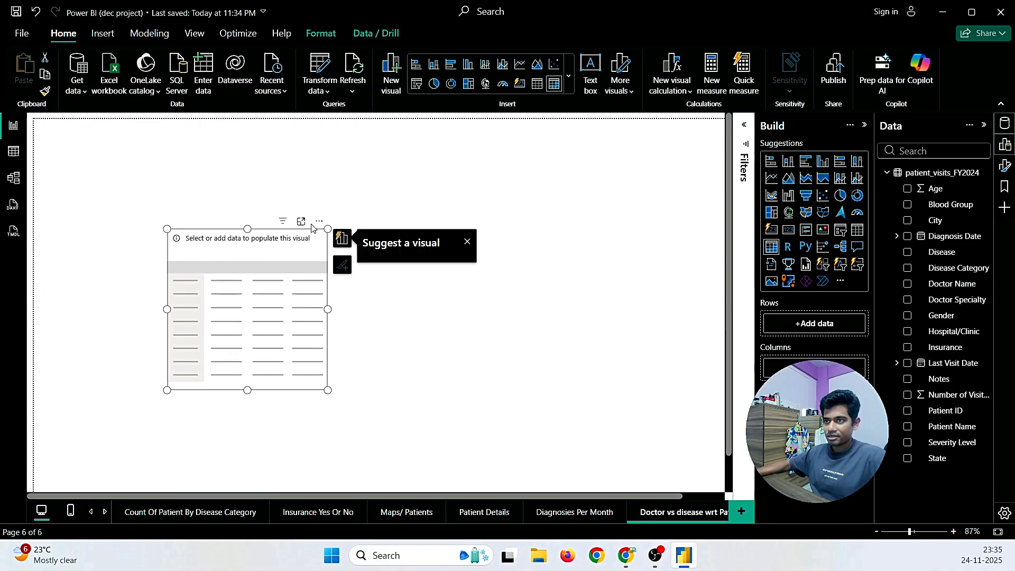
drag(328, 227, 664, 172)
key(ctrl+z)
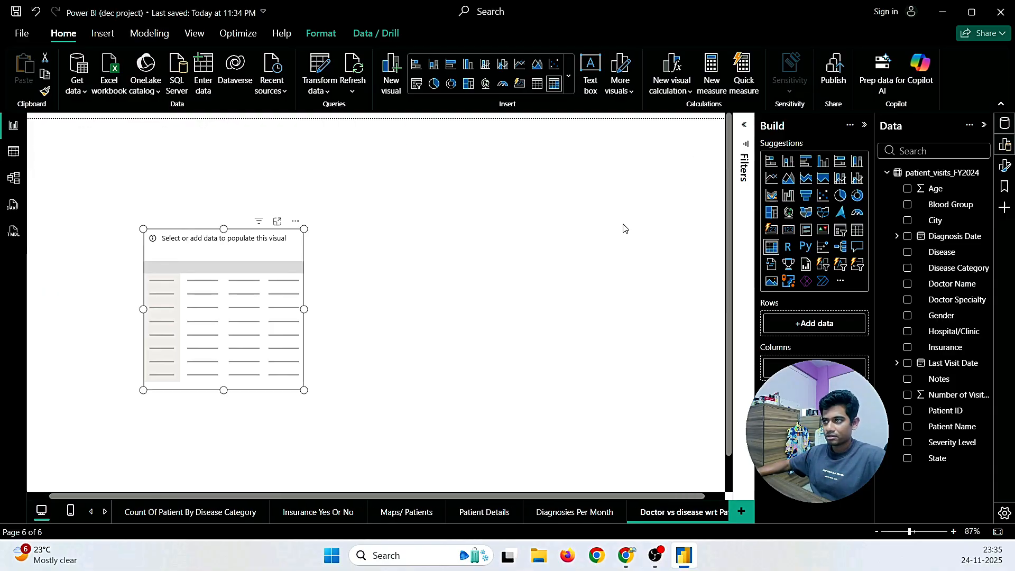
drag(299, 271, 637, 317)
drag(528, 304, 537, 247)
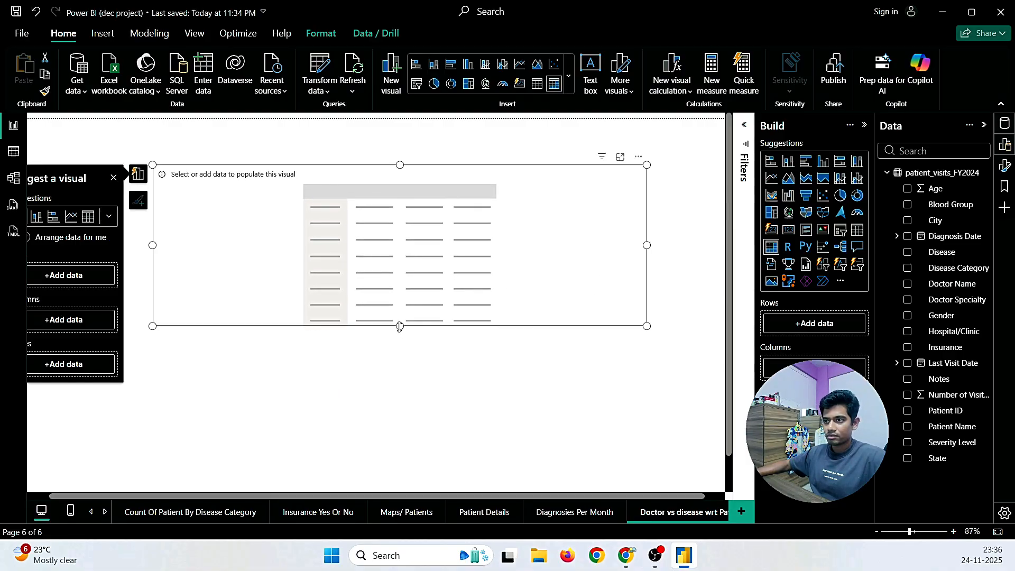
drag(401, 332, 403, 437)
click(608, 267)
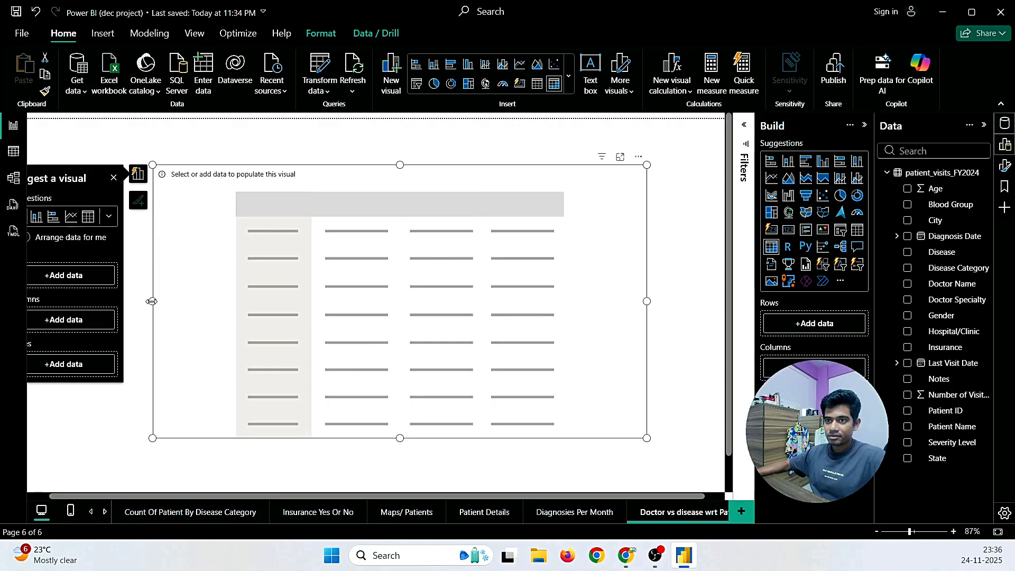
drag(152, 302, 170, 303)
drag(200, 231, 197, 220)
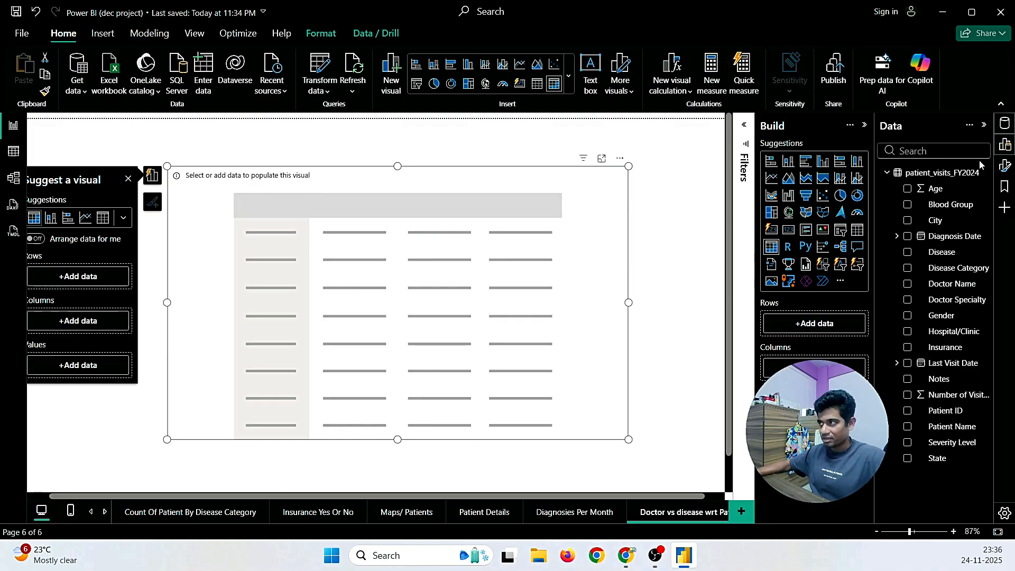
drag(954, 284, 834, 326)
Step: Check the doctor-name requirement in the Gmail email, then add Disease as the matrix columns
mouse_move(626, 555)
click(711, 484)
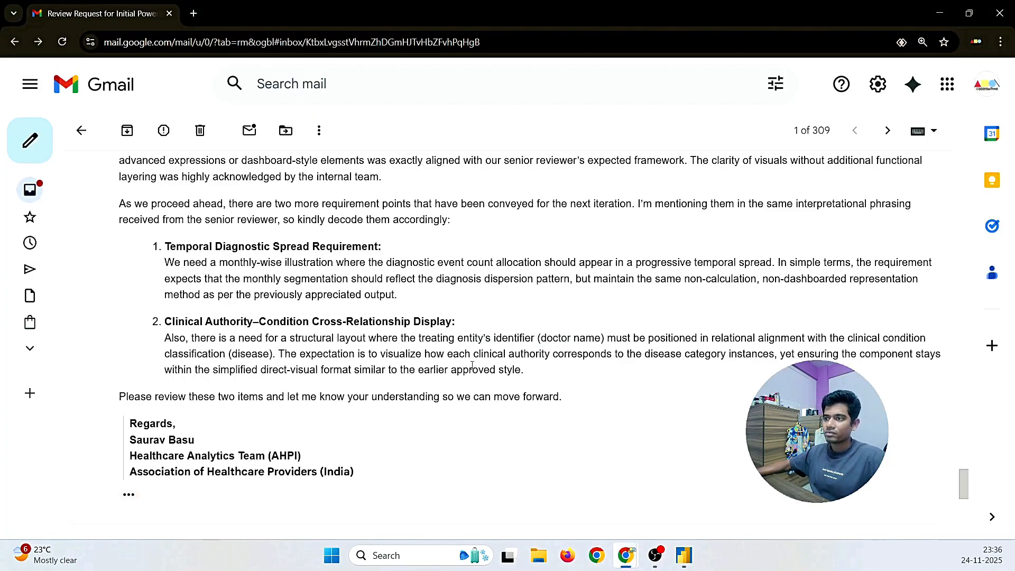
drag(460, 339, 617, 339)
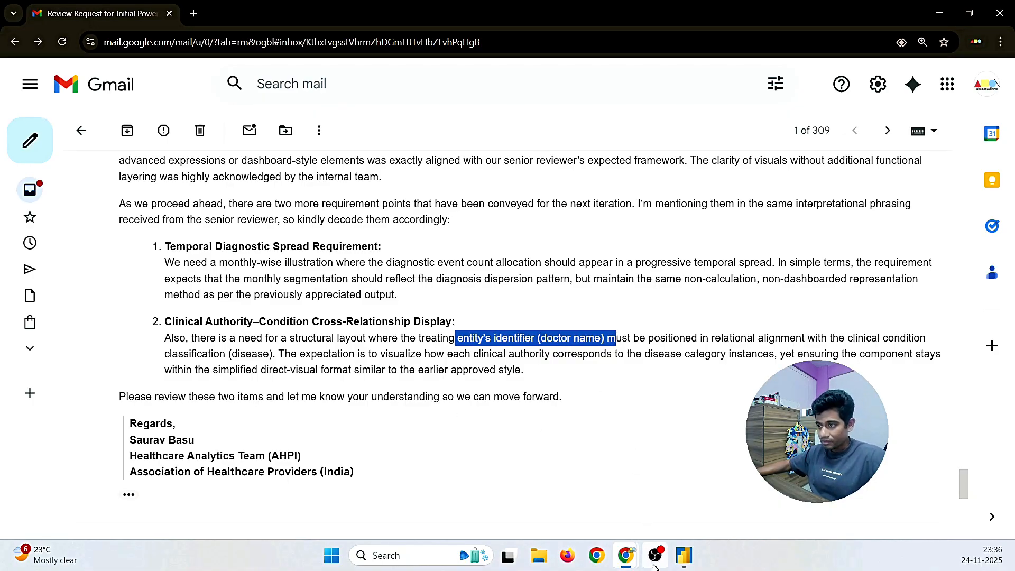
click(683, 555)
drag(956, 260, 809, 386)
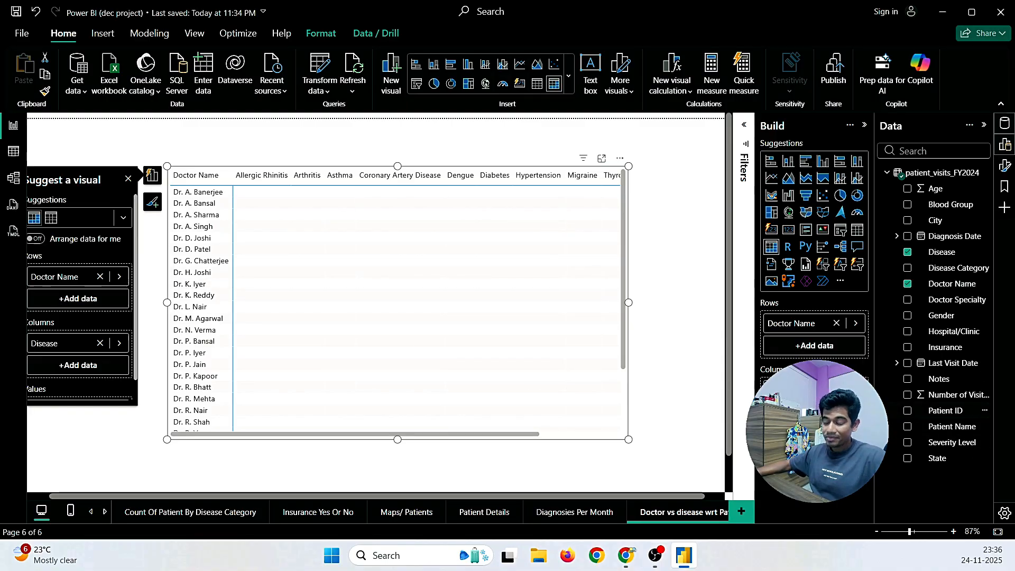
Step: Add Patient ID to the matrix values and change its summarization from First to Count
drag(814, 456, 814, 456)
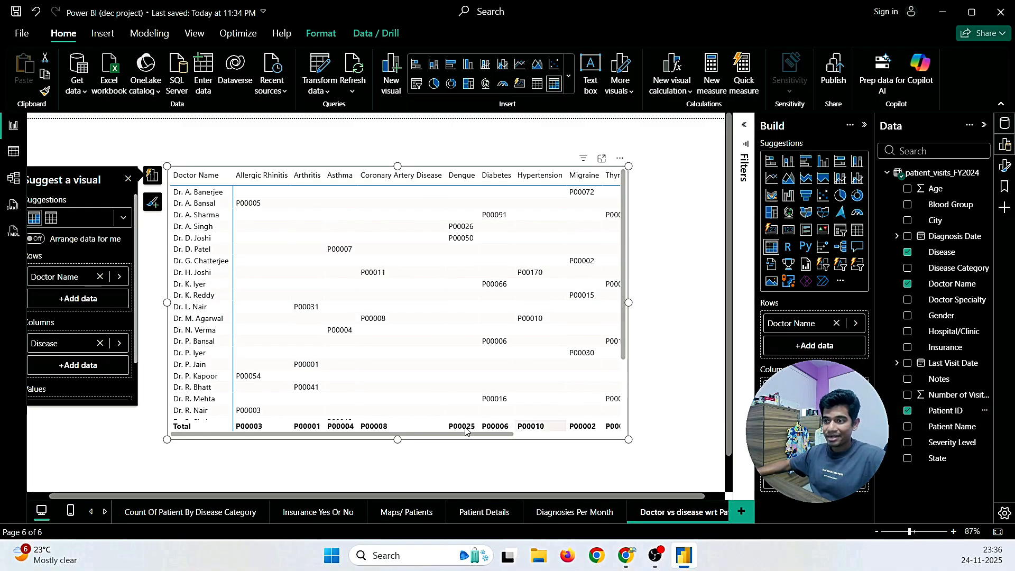
drag(465, 433, 594, 440)
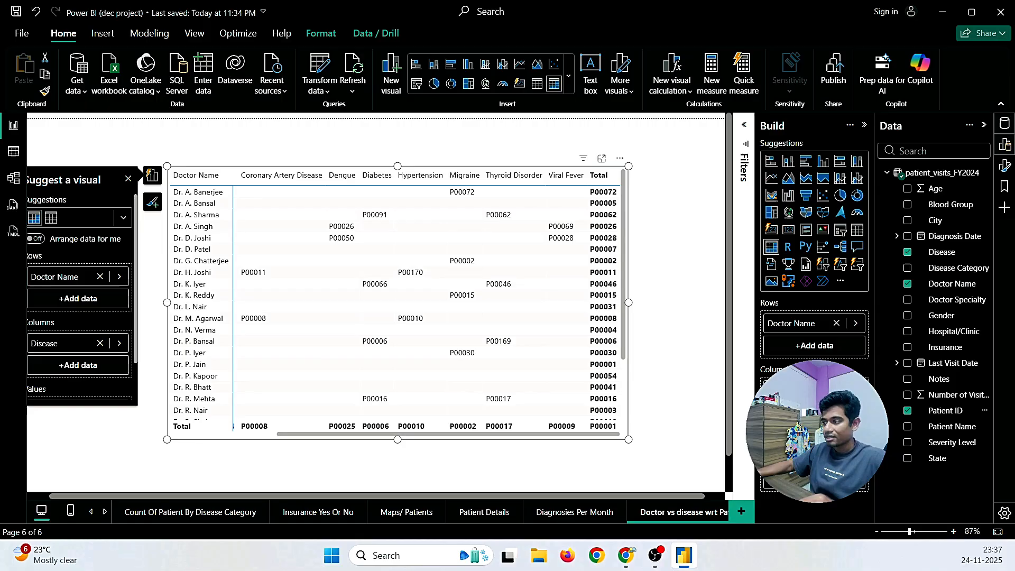
click(855, 456)
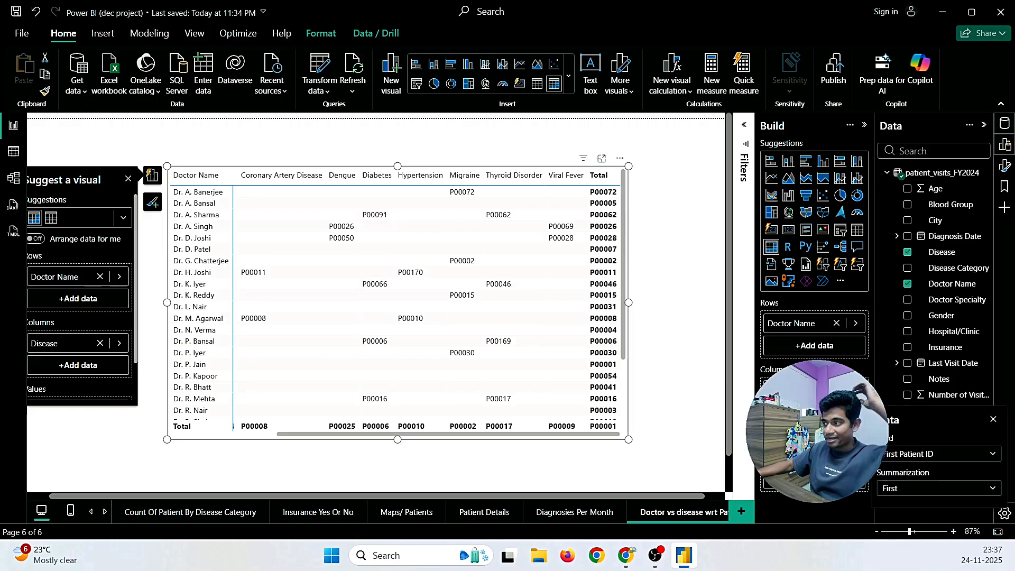
click(904, 490)
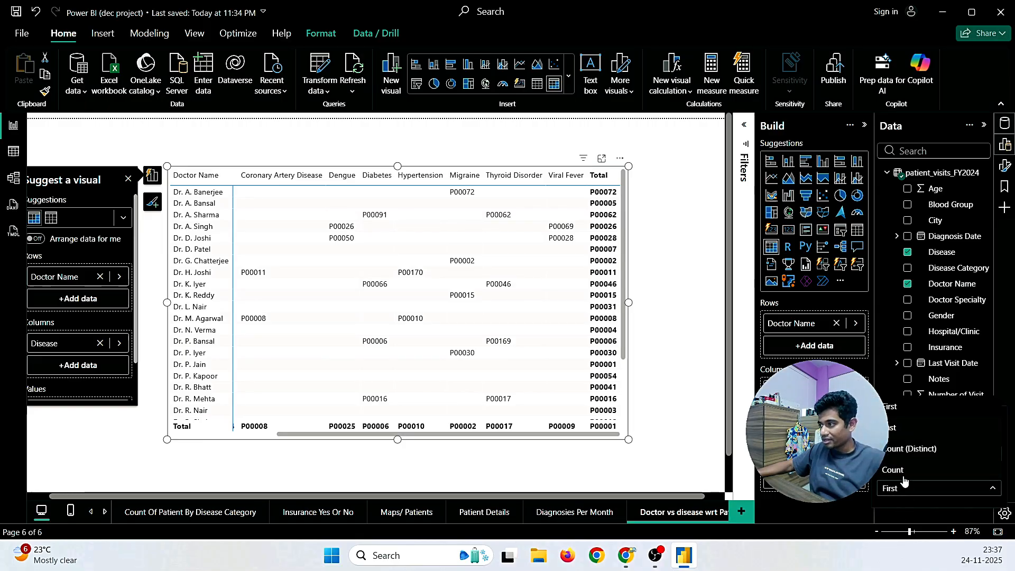
click(906, 457)
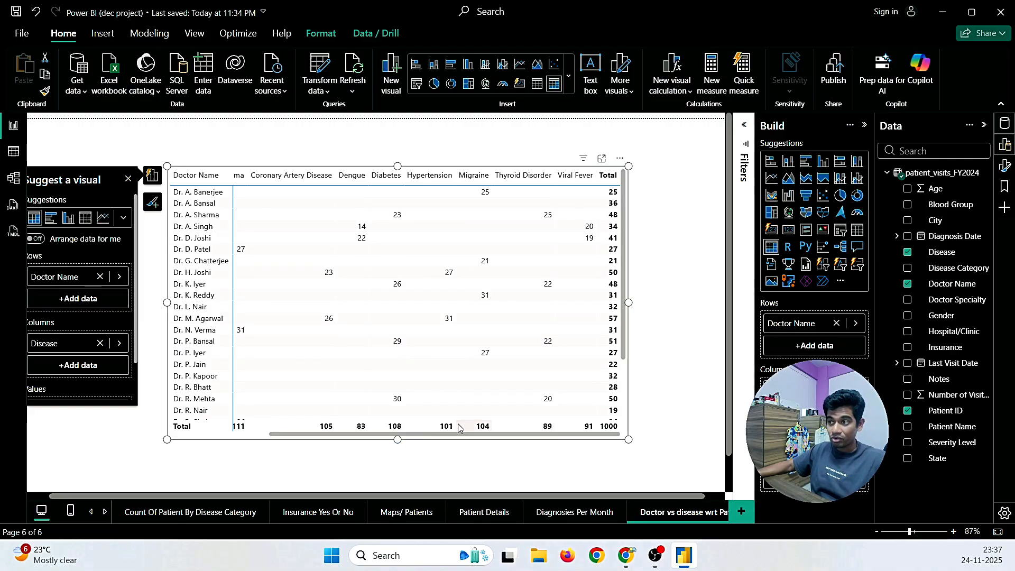
Step: Sort the matrix rows by Doctor Name
click(189, 175)
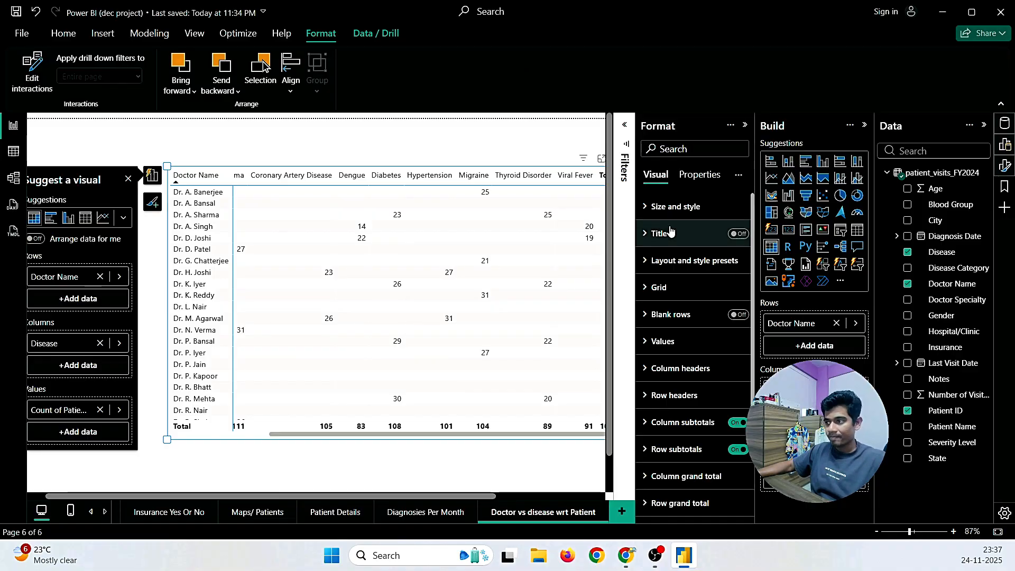
scroll(671, 231, down, 2)
scroll(671, 231, down, 2)
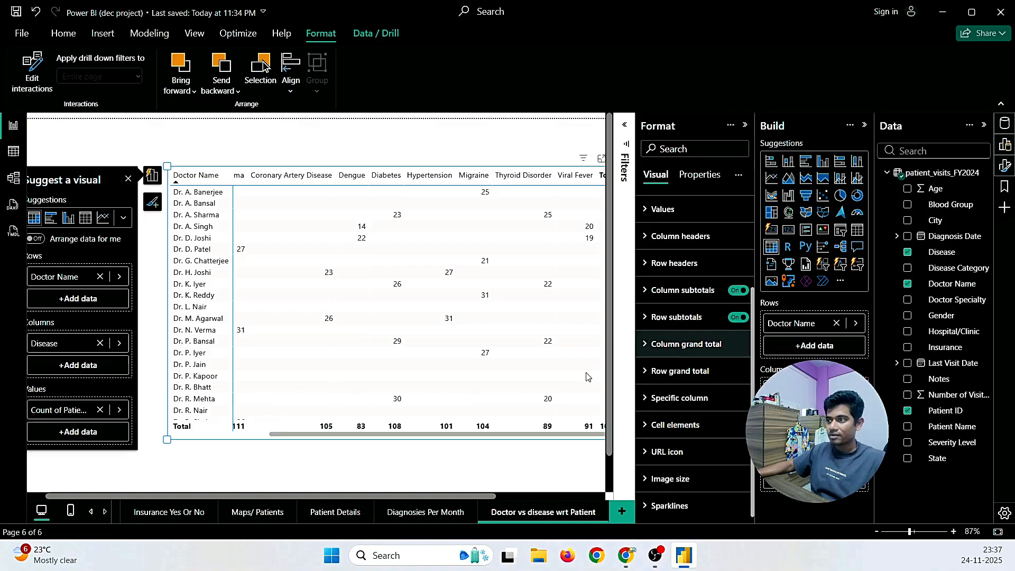
drag(473, 496, 564, 501)
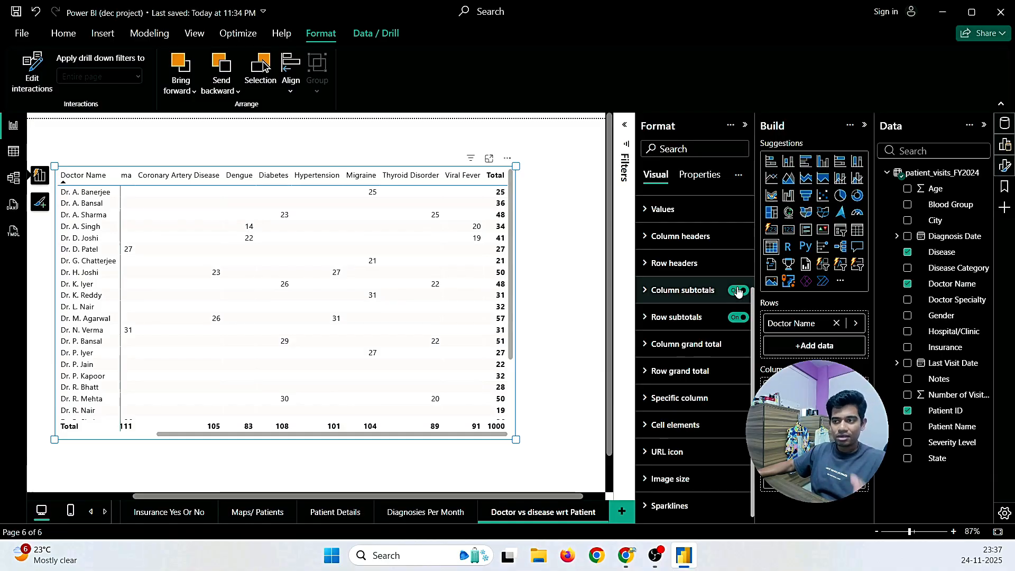
Step: Toggle the row and column subtotals so the matrix keeps its bottom Total row
click(738, 318)
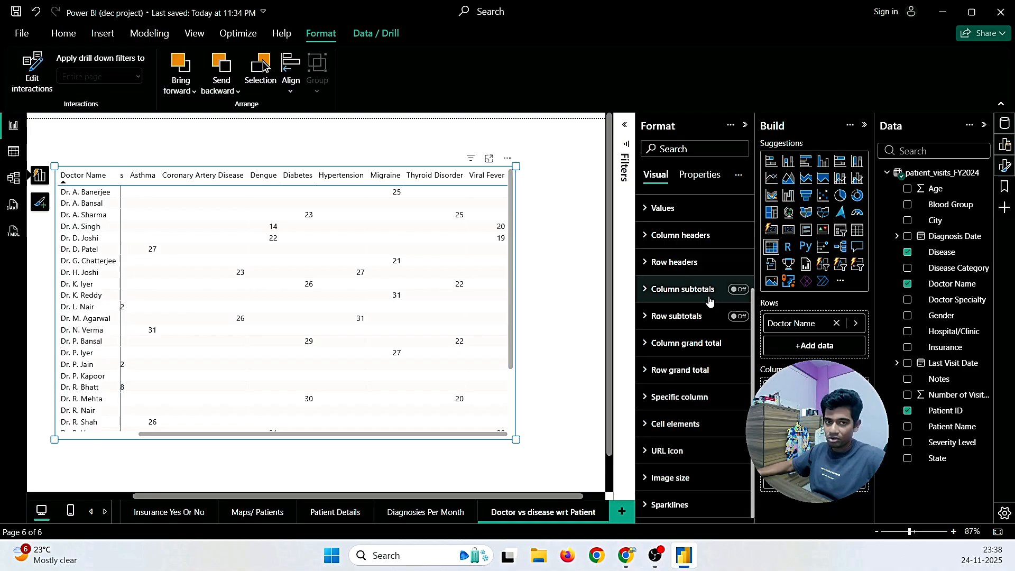
click(736, 289)
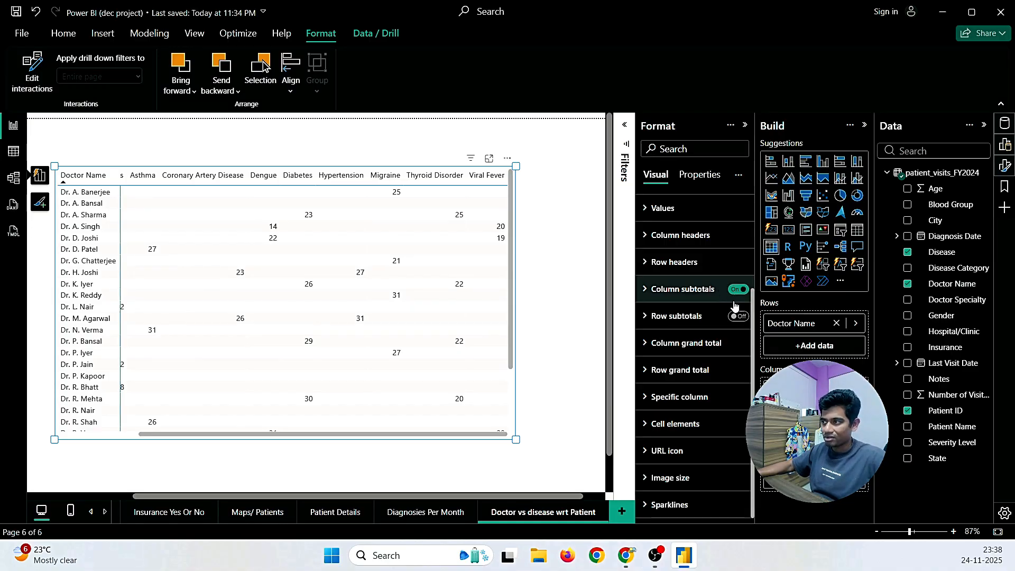
scroll(449, 358, down, 3)
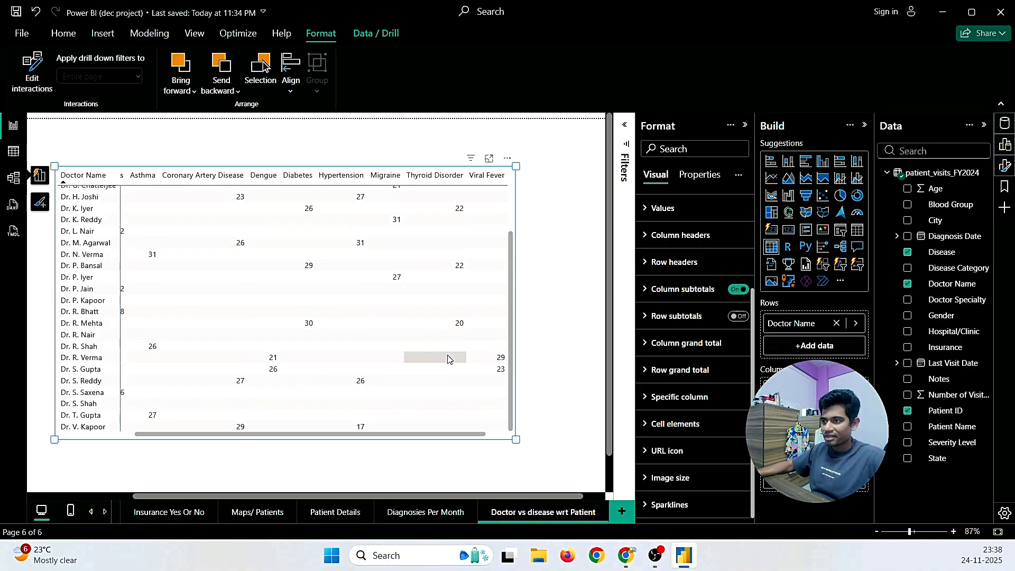
mouse_move(477, 440)
mouse_down()
mouse_move(502, 439)
mouse_move(458, 438)
mouse_move(531, 438)
mouse_move(482, 439)
mouse_move(496, 438)
mouse_up()
scroll(427, 375, right, 1)
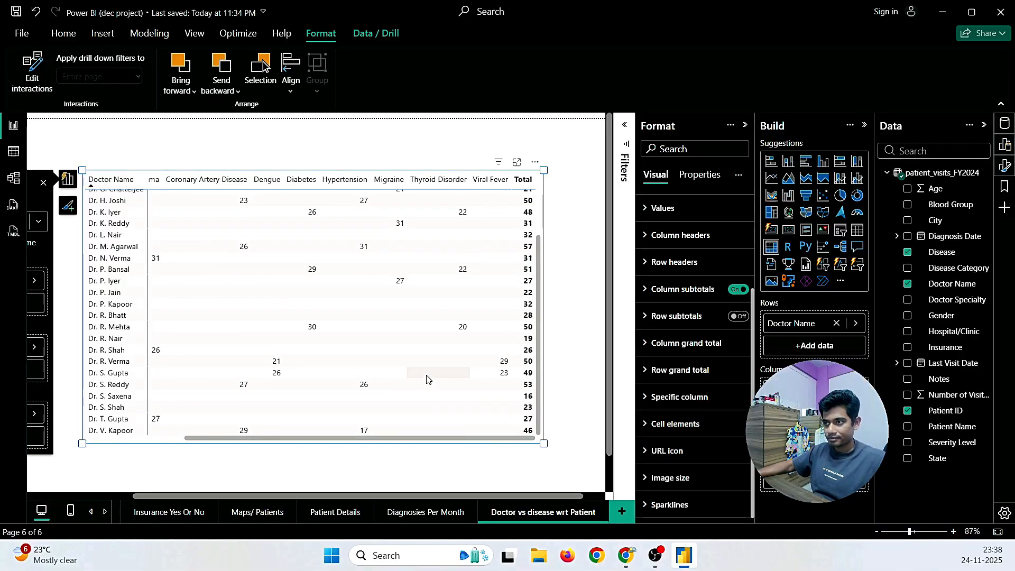
scroll(427, 379, right, 1)
scroll(469, 309, up, 3)
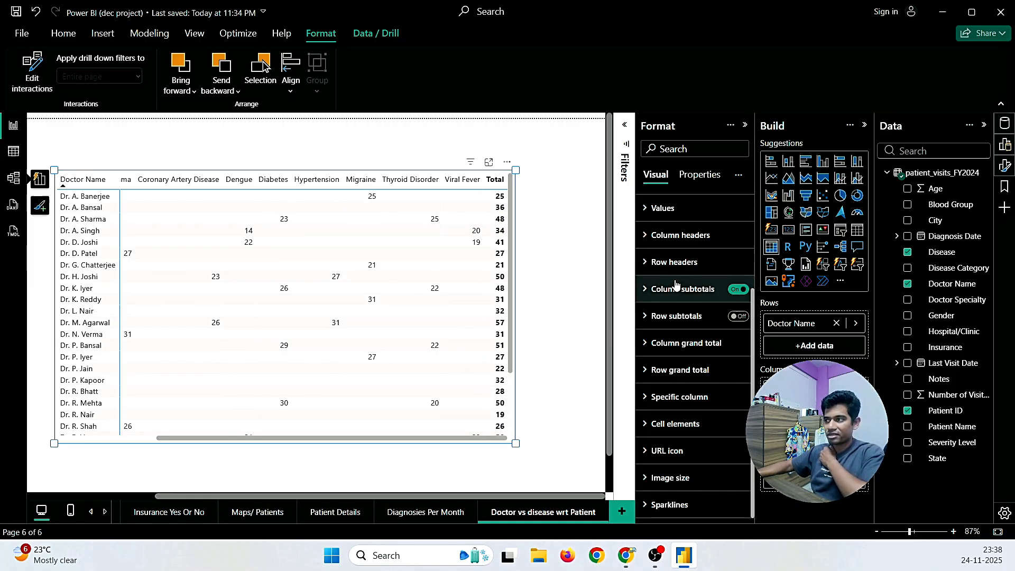
scroll(285, 370, down, 3)
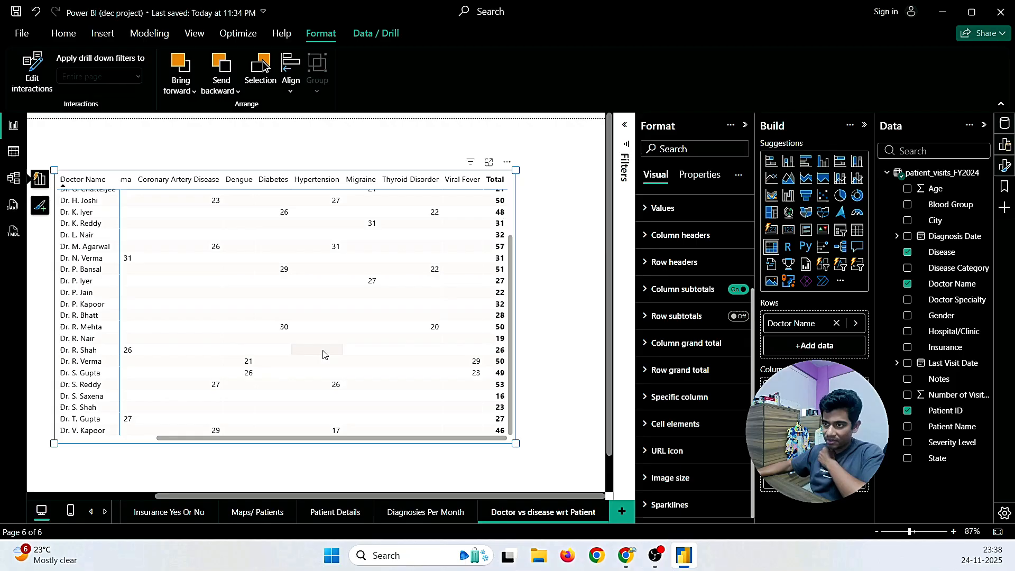
click(739, 318)
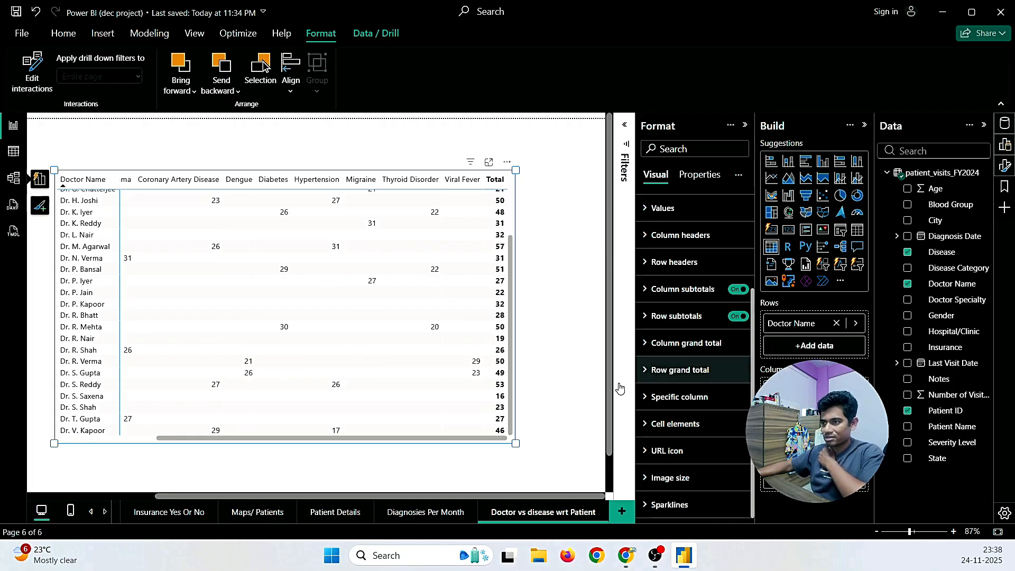
Step: Collapse the Format pane, reselect the doctor-by-disease matrix, and save the report
click(552, 414)
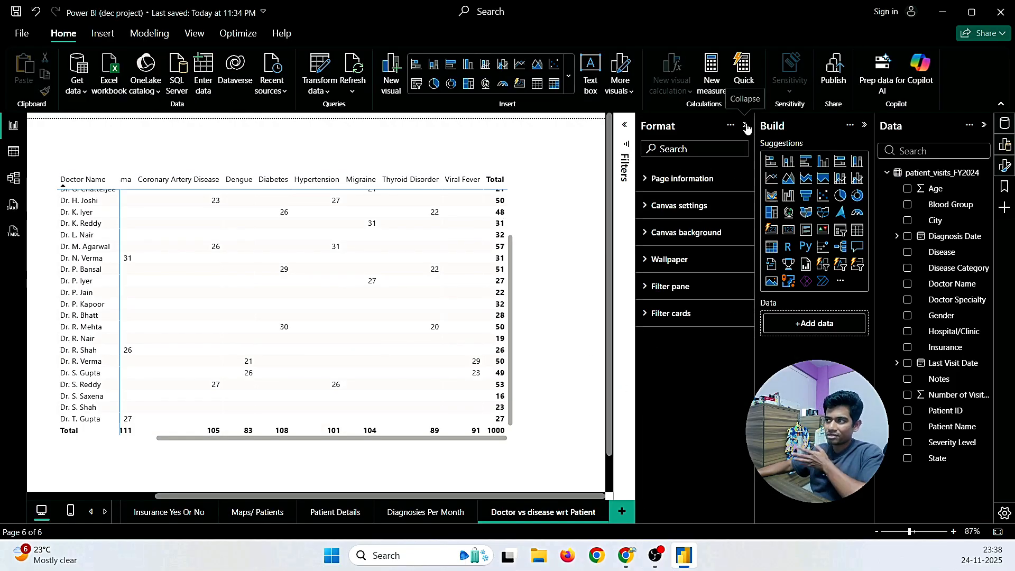
click(746, 126)
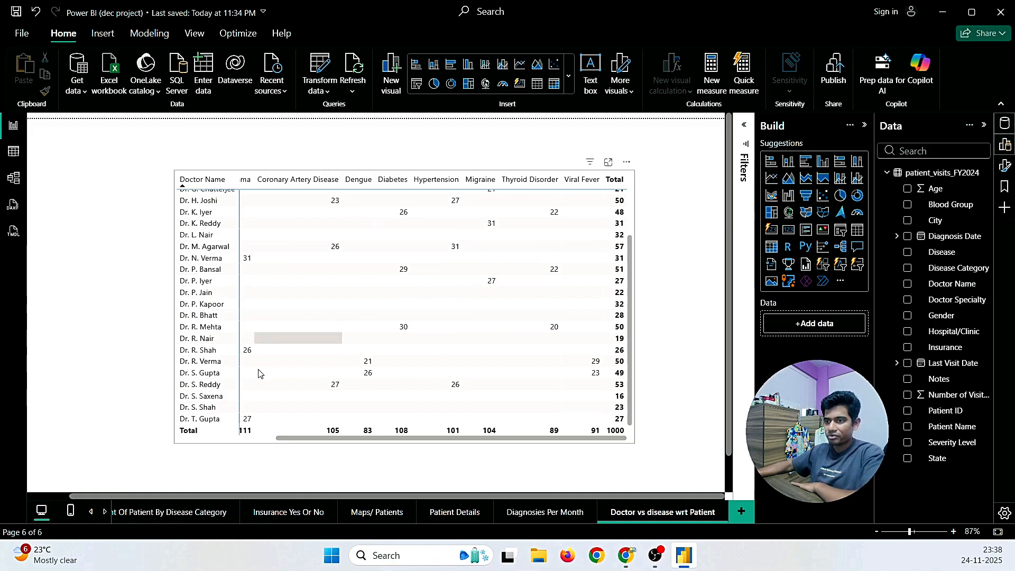
scroll(402, 330, up, 3)
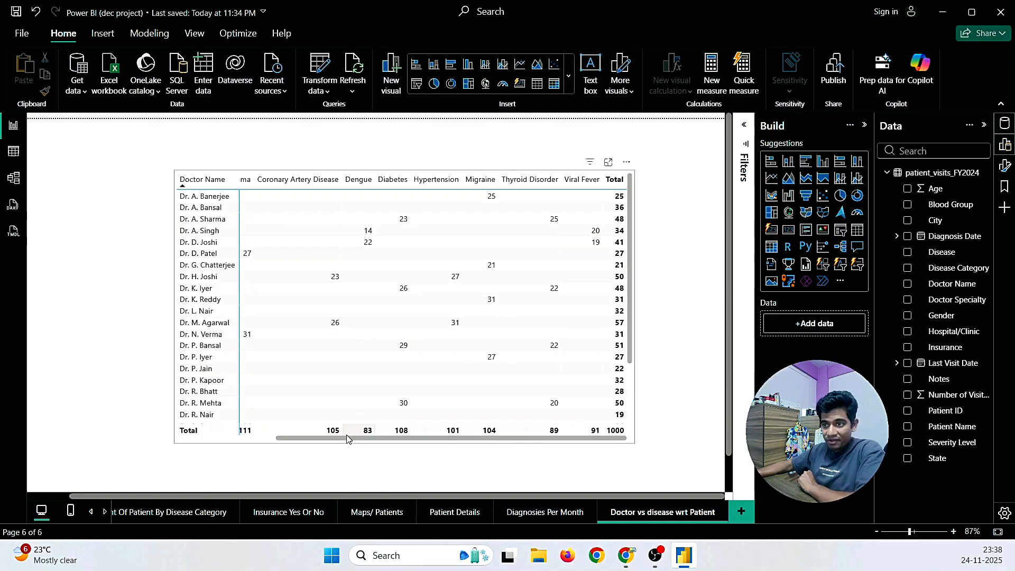
click(619, 431)
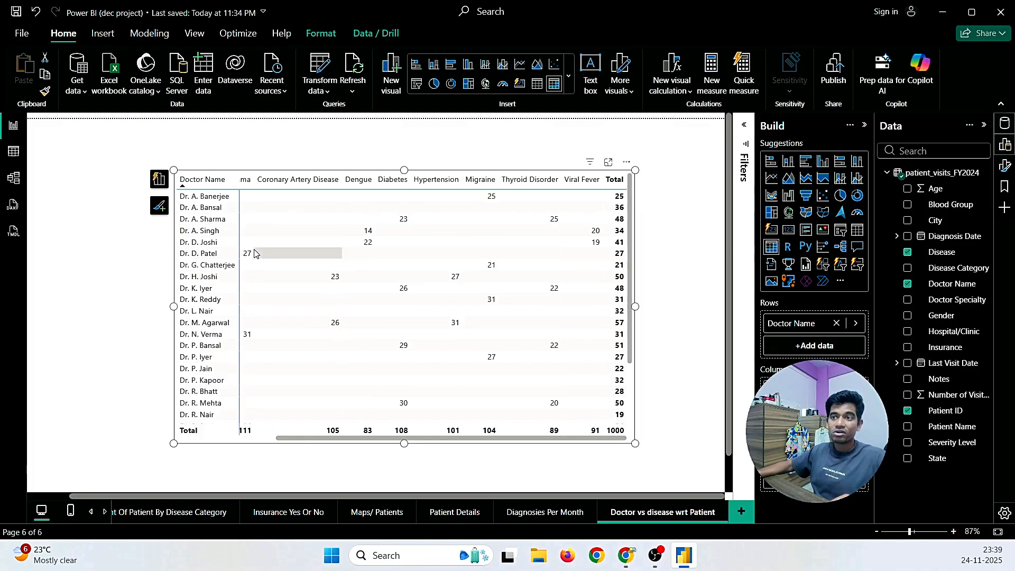
scroll(237, 295, left, 3)
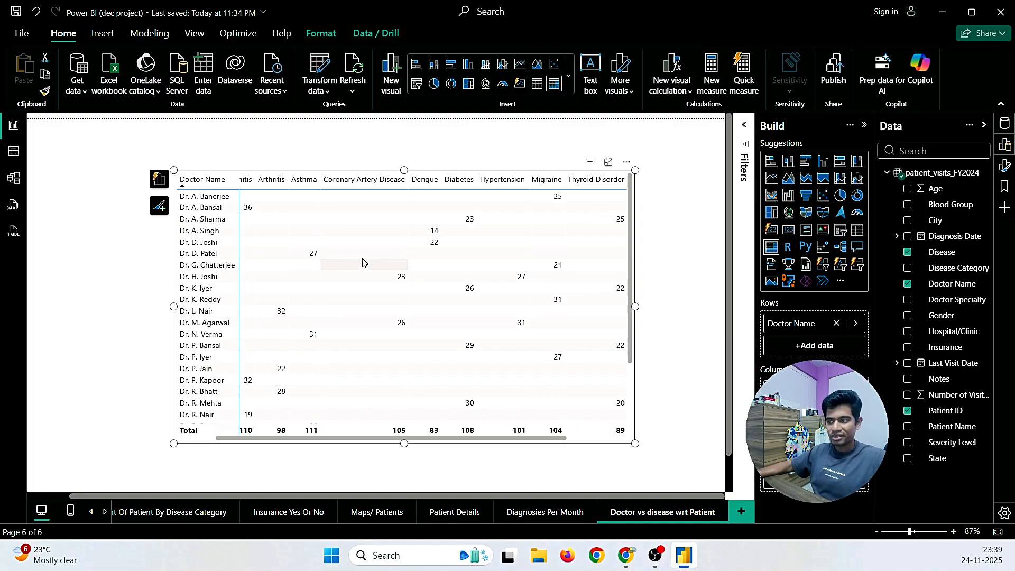
click(16, 13)
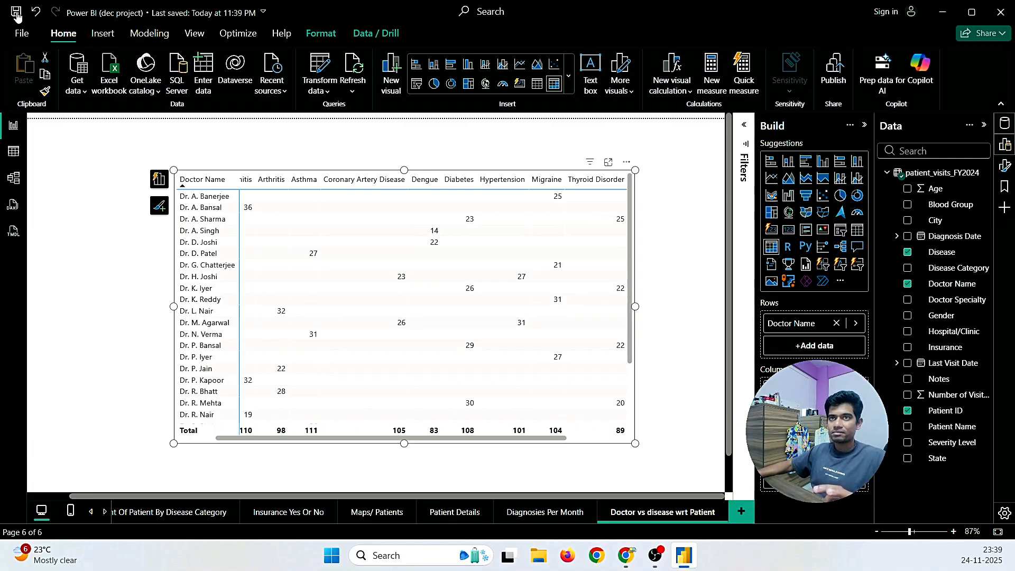
Step: Bring up the review request email in Gmail and start a reply to the latest message
mouse_move(625, 555)
click(682, 505)
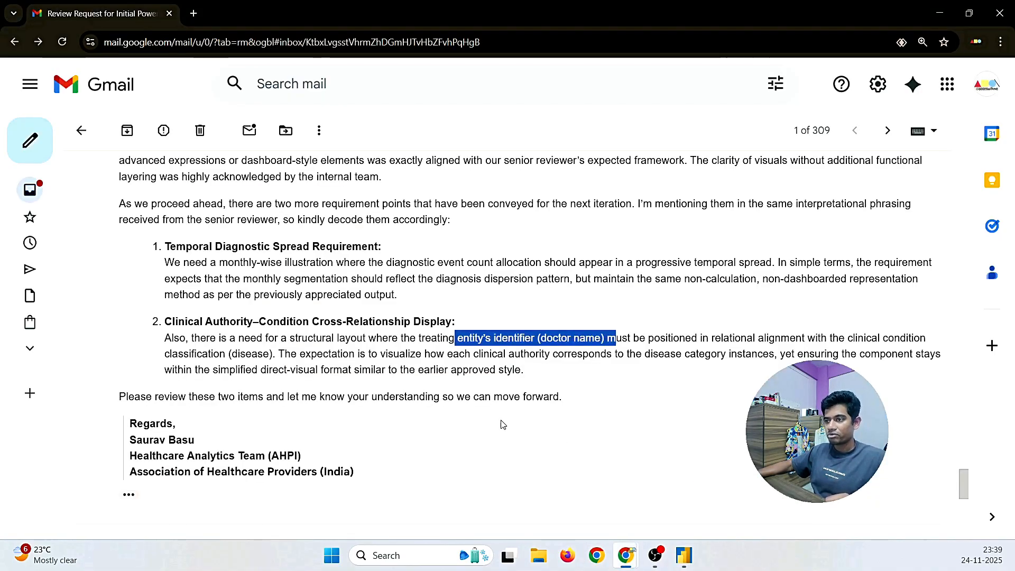
scroll(503, 424, down, 7)
click(154, 435)
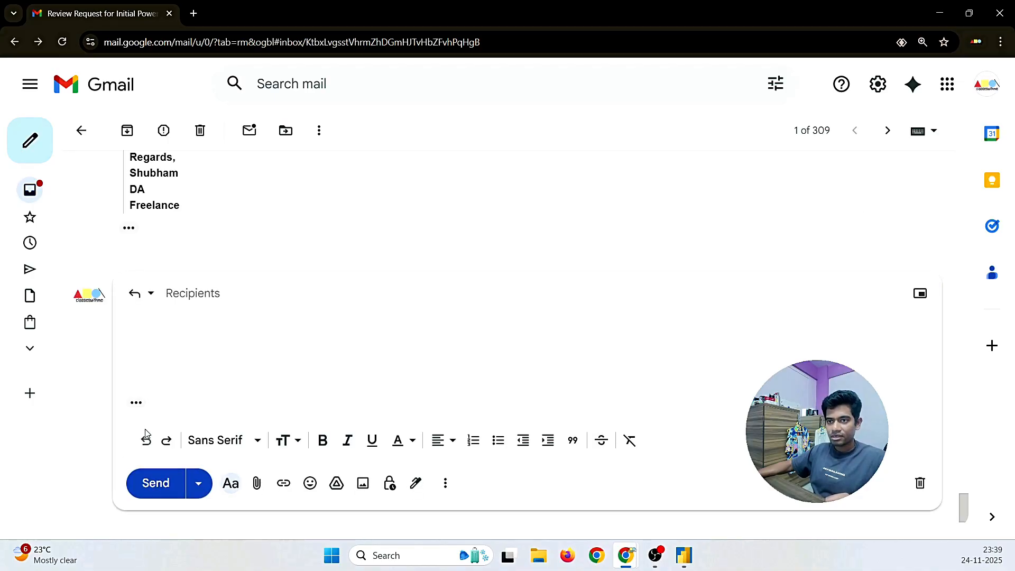
Step: Greet the recipient and write that the work on the previous mail's requirements is done and the file attached
text(Hi)
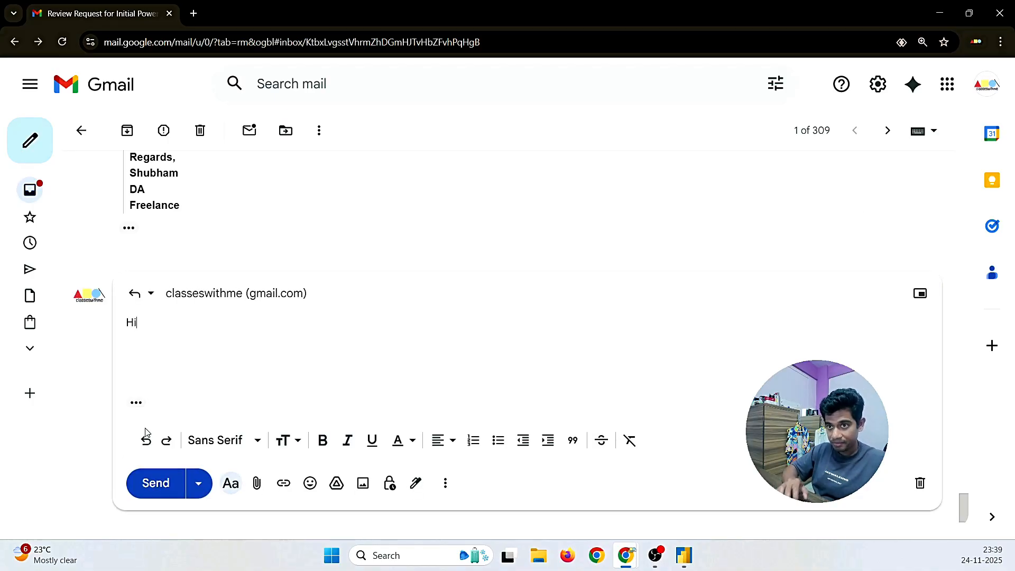
text( Saurav,)
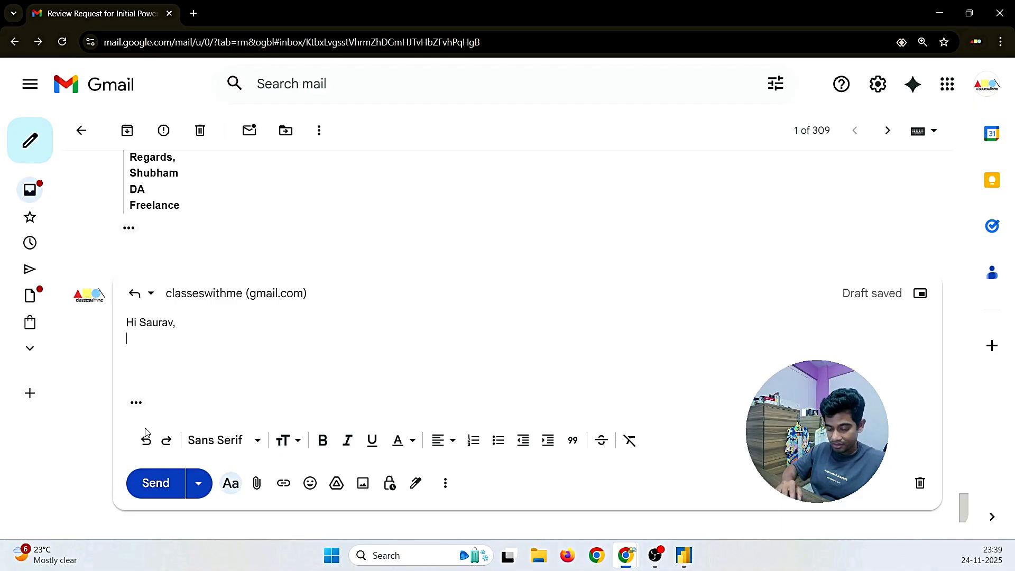
text(We have )
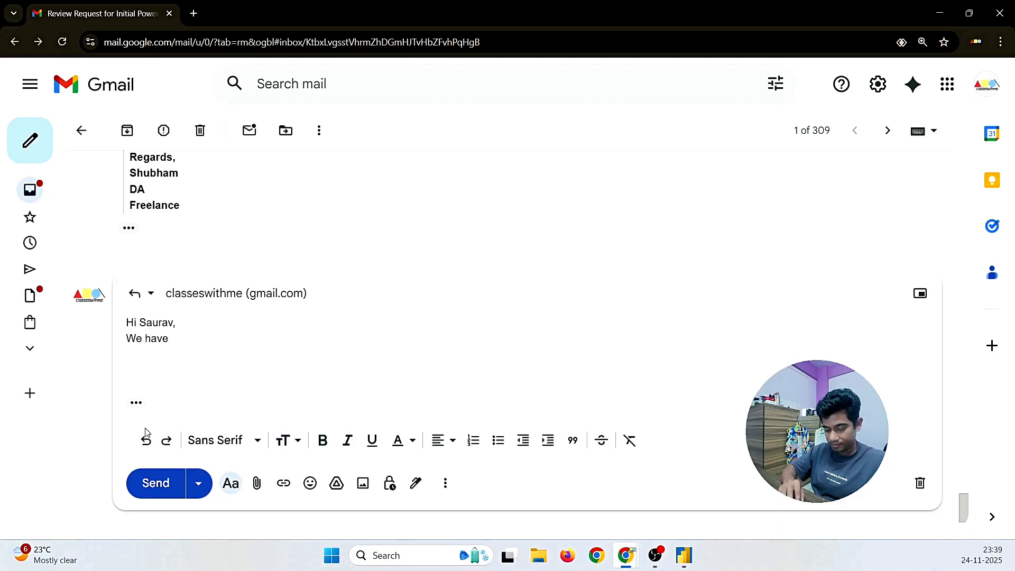
text(done o)
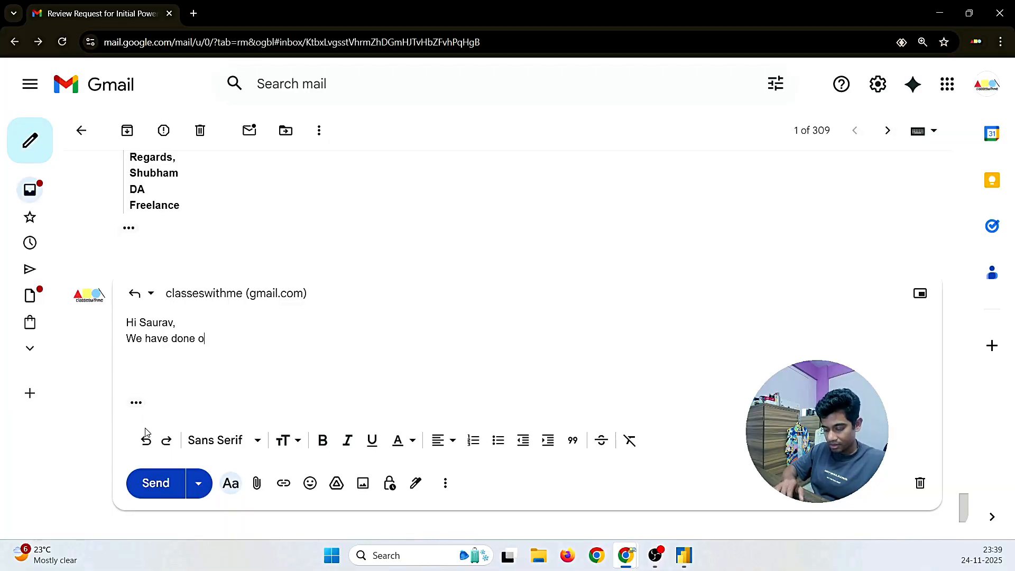
text(ur work wiht)
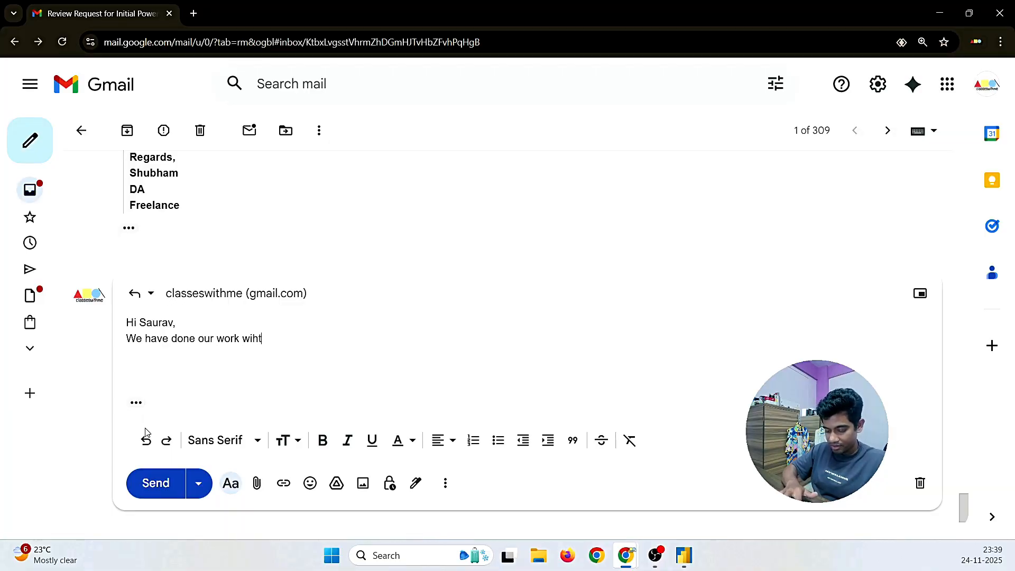
key(BackSpace)
key(BackSpace)
text(t)
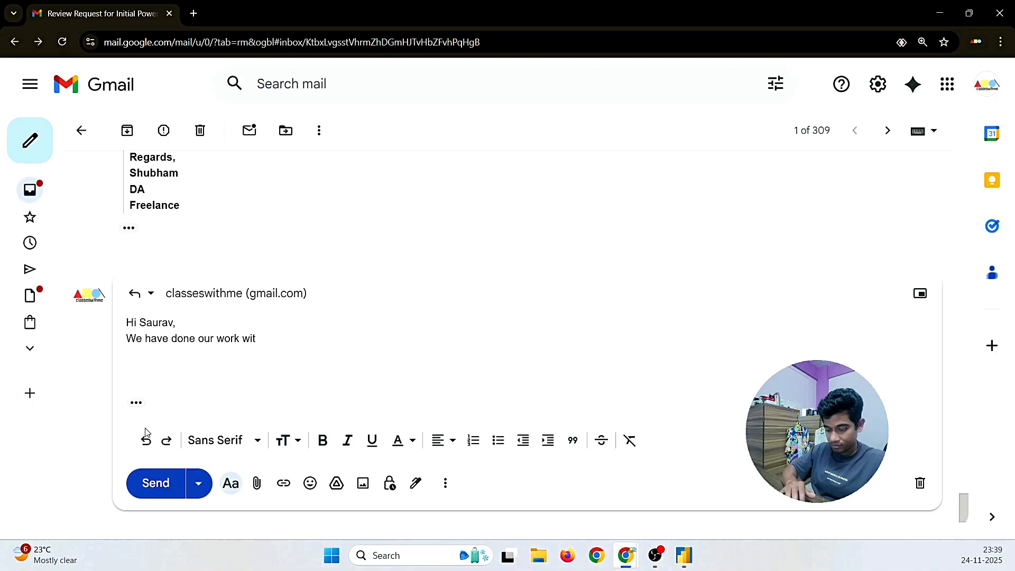
text(h the g)
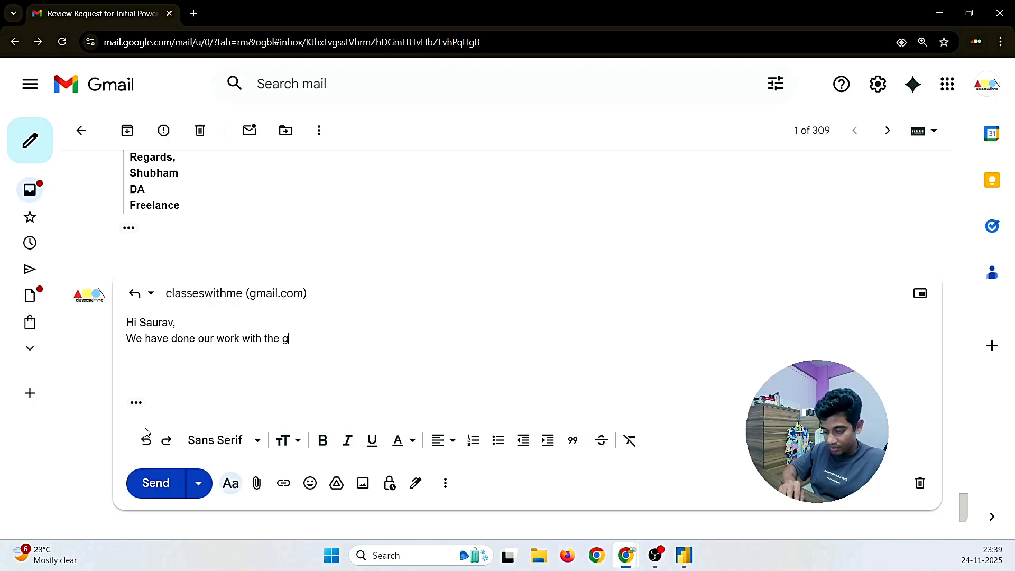
text(iven requ)
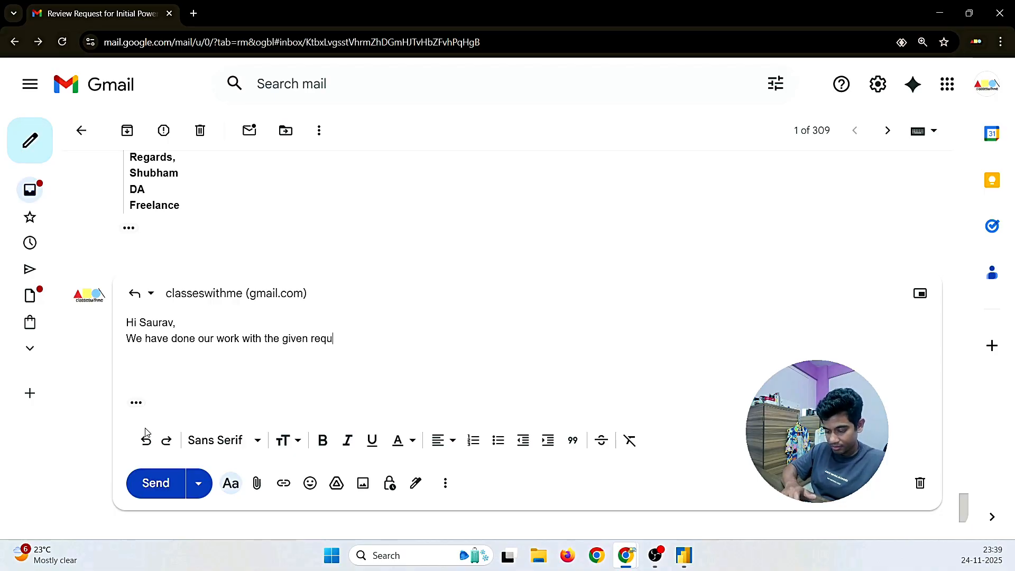
text(irements )
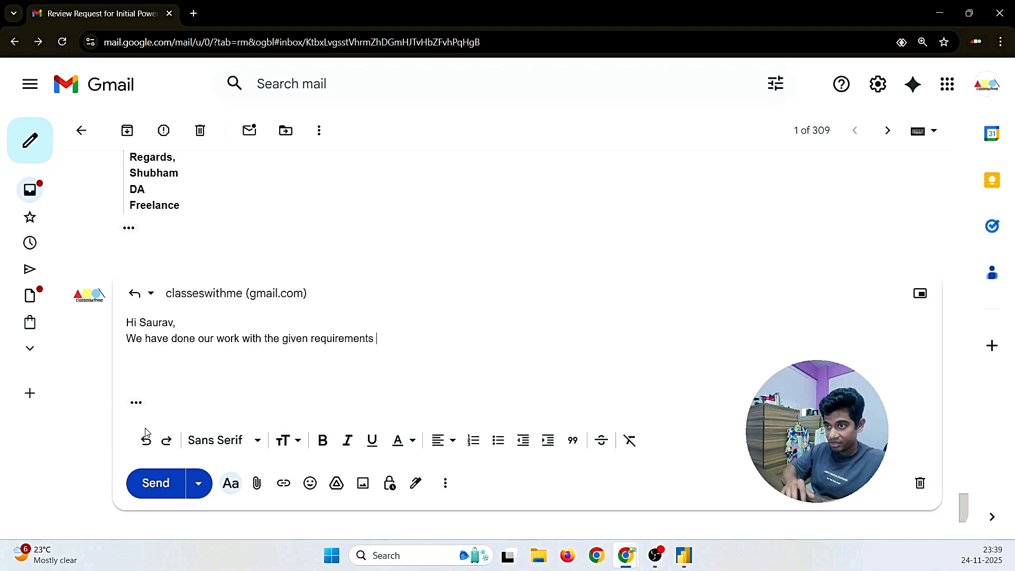
text(from)
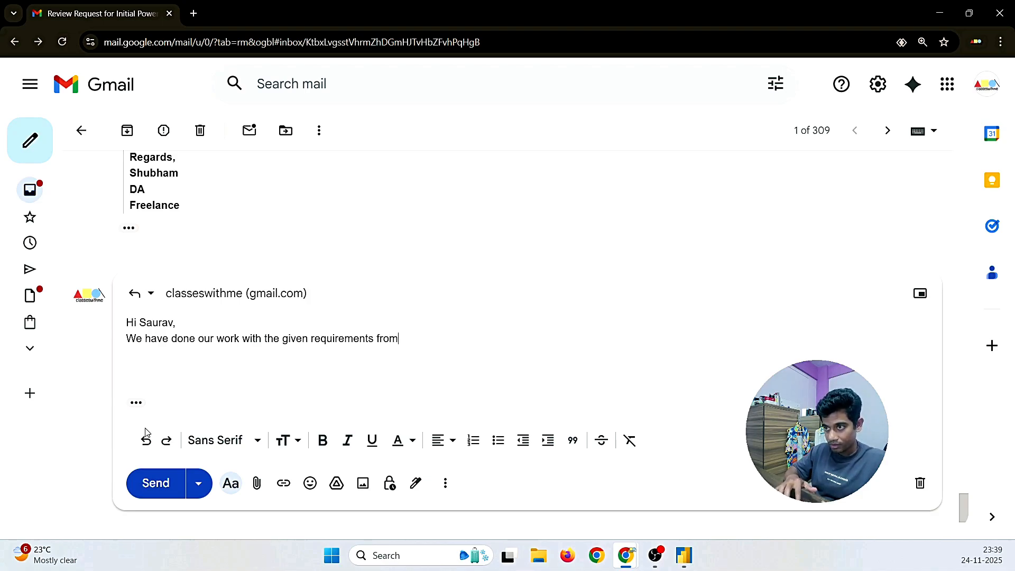
text( the )
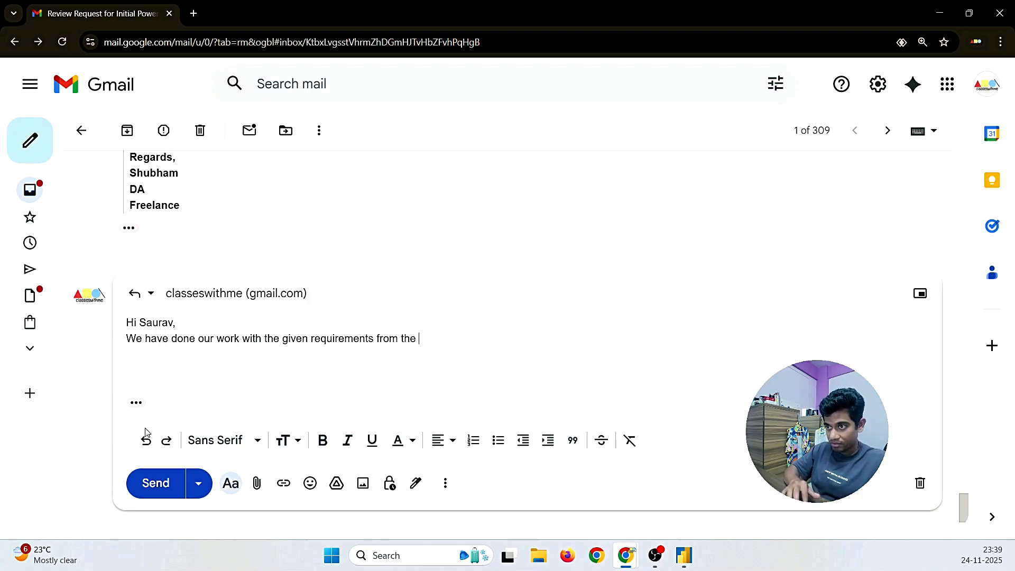
text(previous ma)
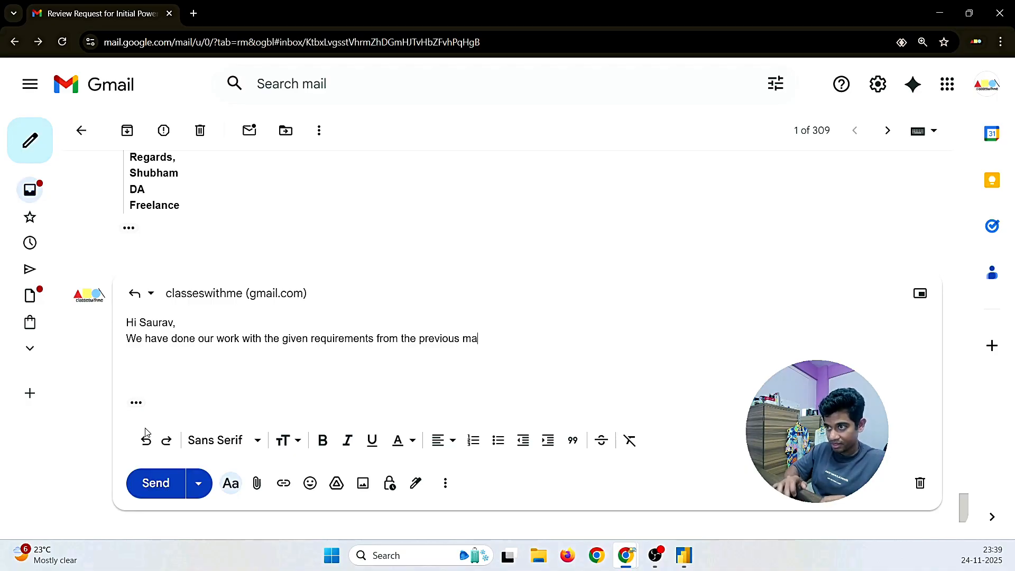
text(il, and)
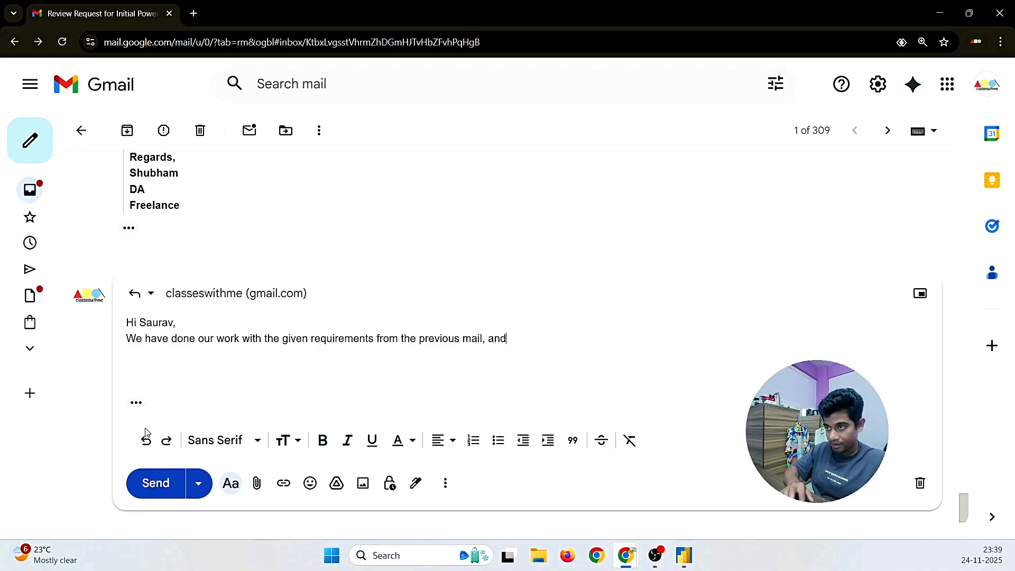
text( attached the )
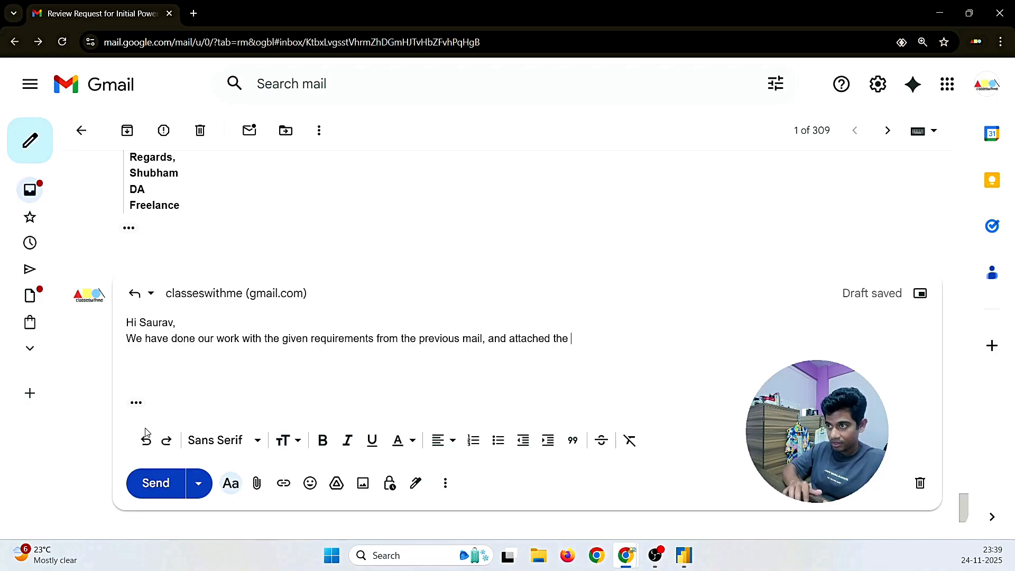
text(file)
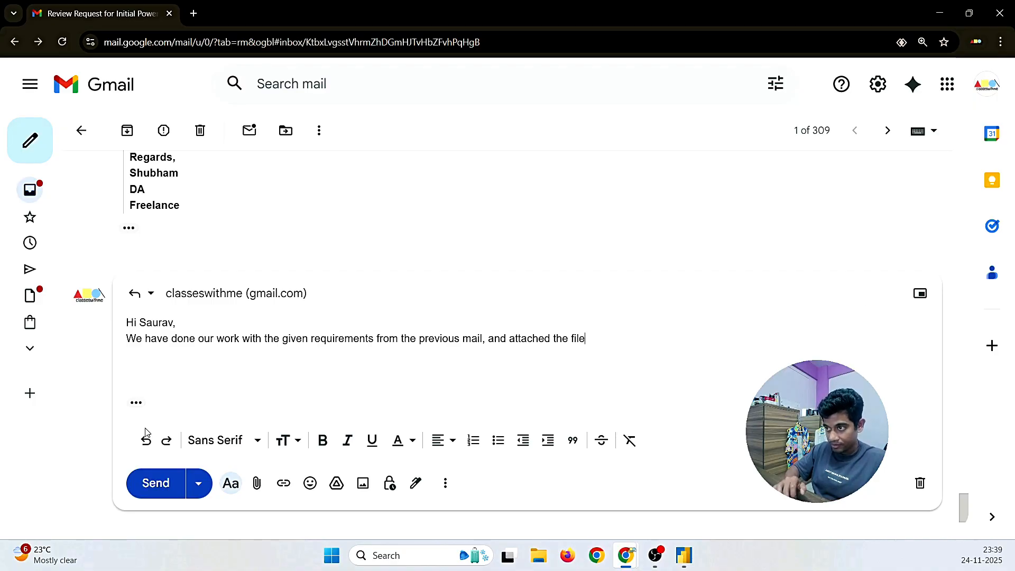
text( for the sa)
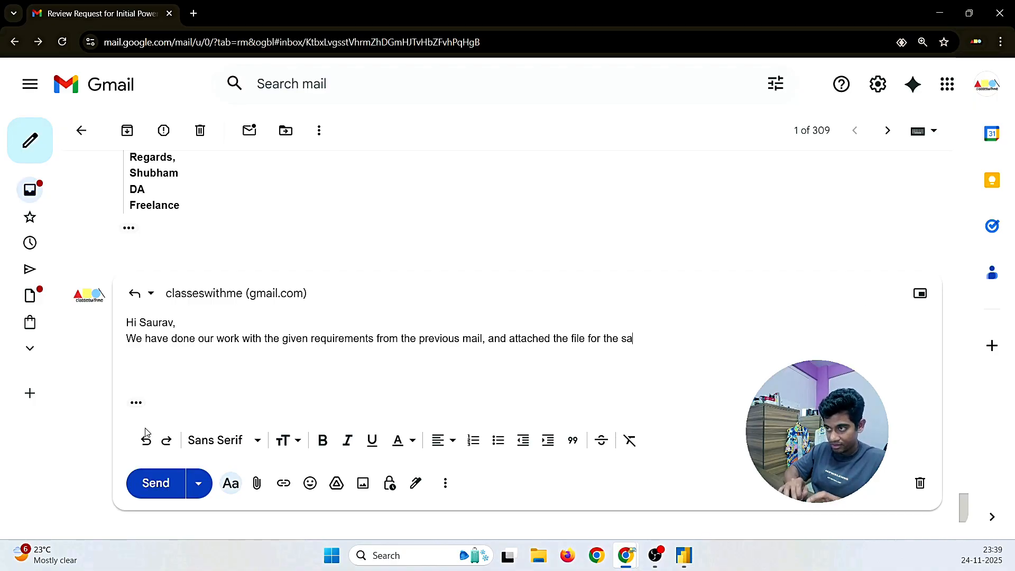
text(me.)
key(Return)
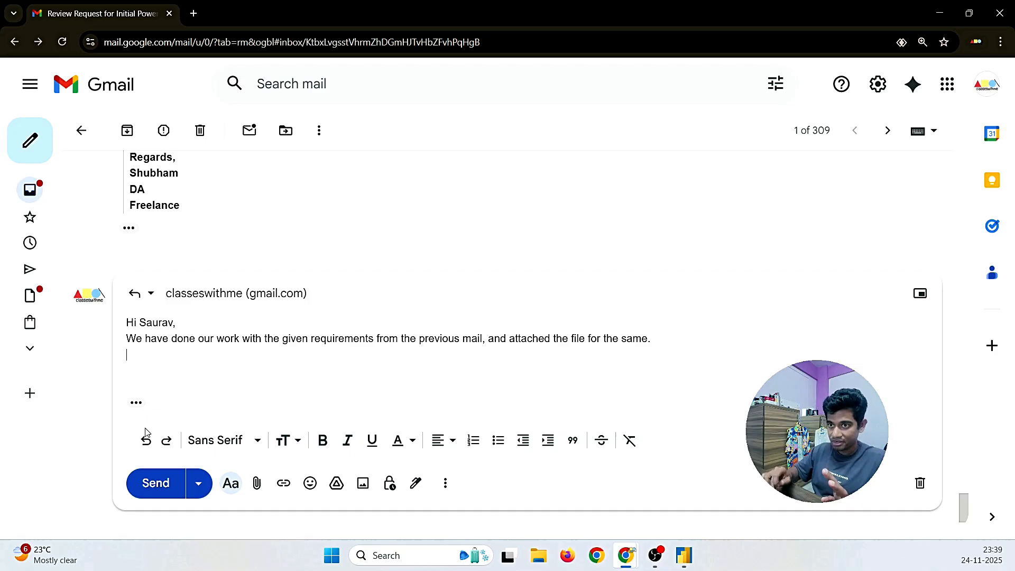
Step: Replace the stray 'PF' with the copied 'PFA the file' line and signature, adding a blank line after the greeting
text(P)
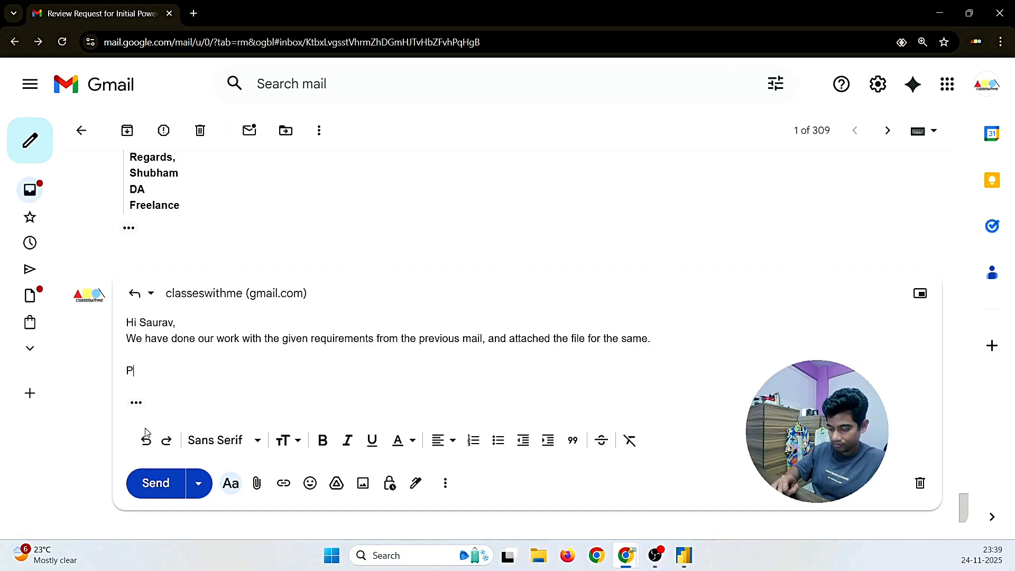
text(F)
scroll(230, 404, up, 10)
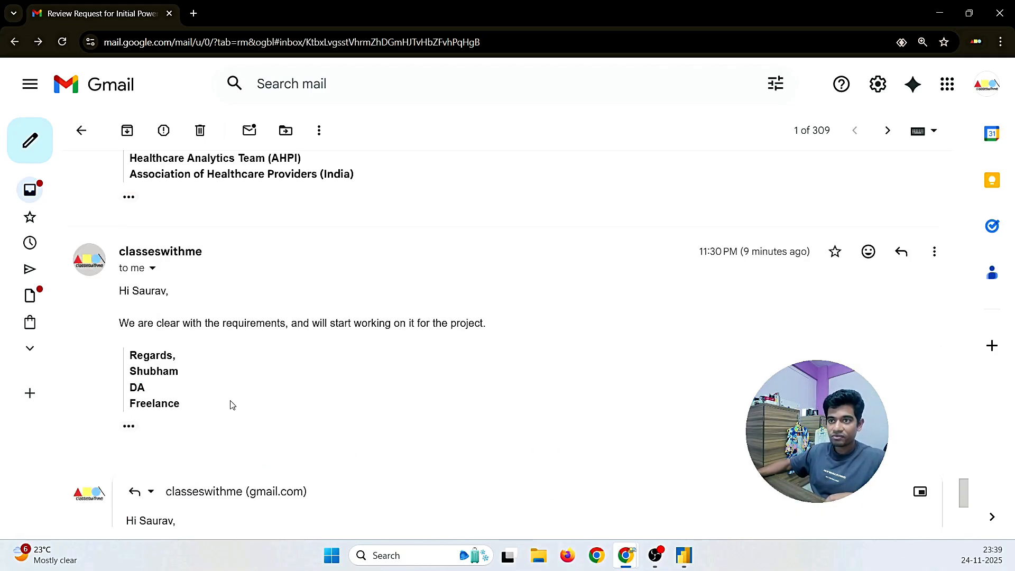
scroll(230, 404, up, 15)
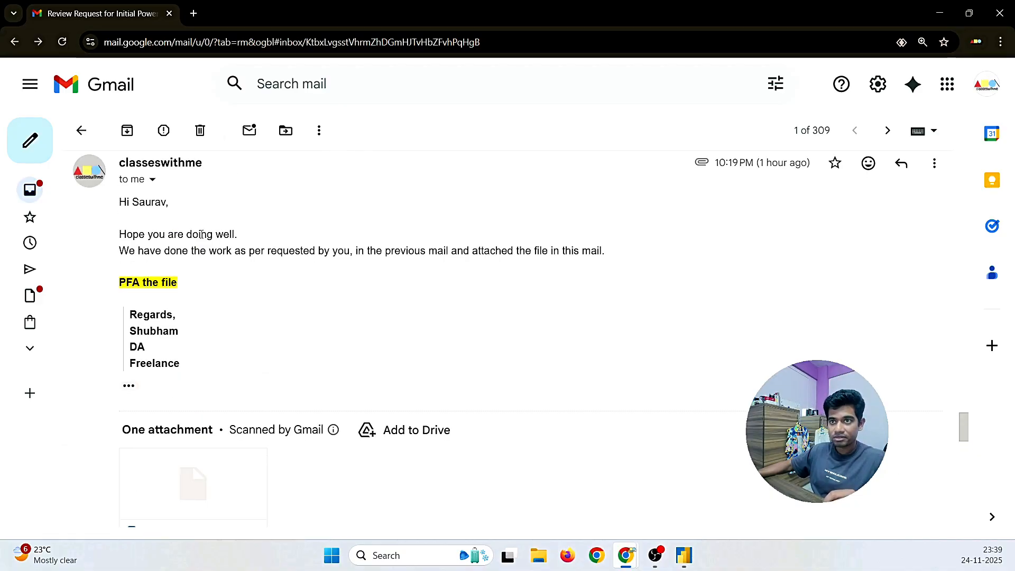
drag(189, 376, 120, 284)
key(ctrl+c)
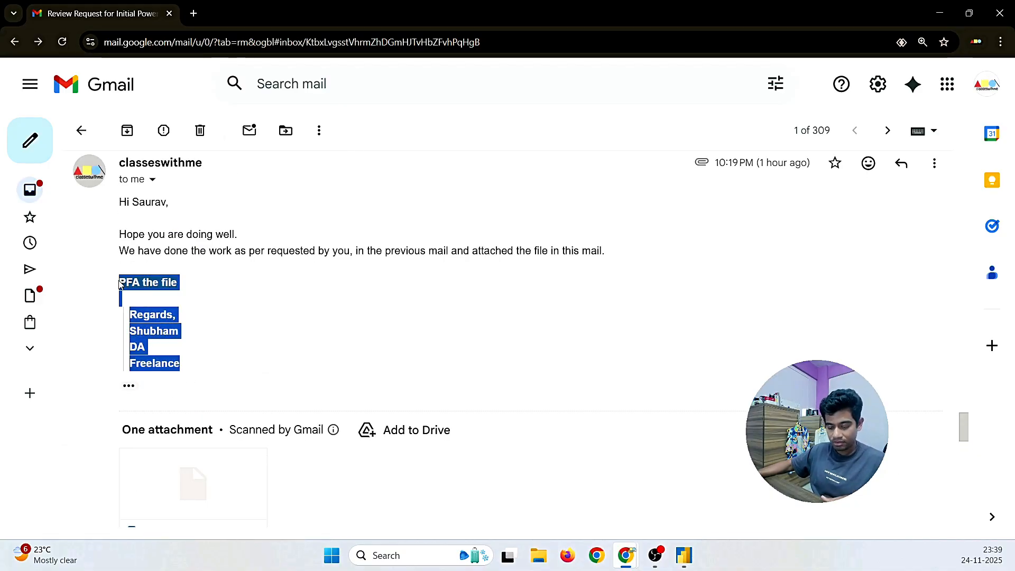
scroll(376, 376, down, 20)
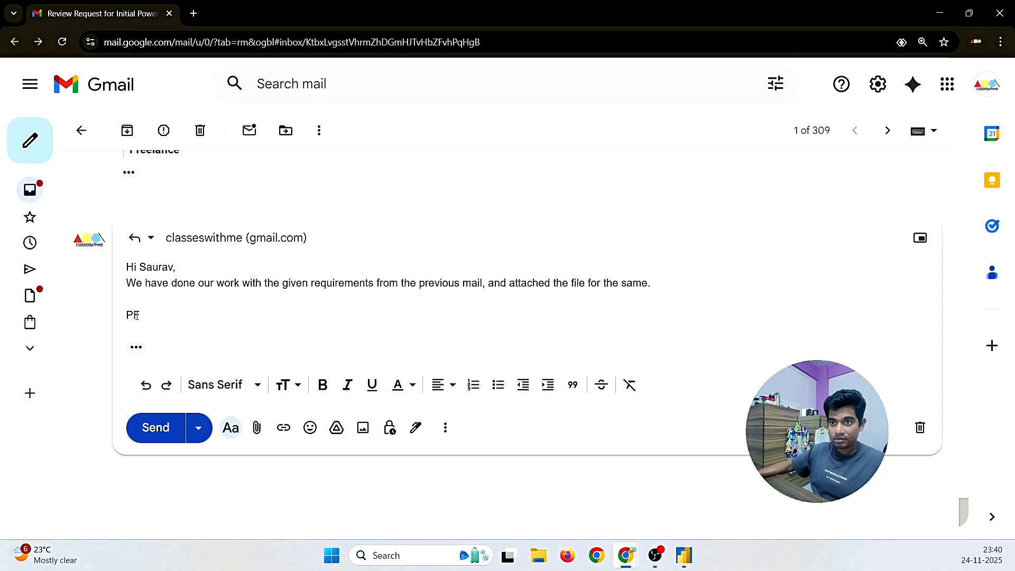
key(BackSpace)
key(BackSpace)
key(ctrl+v)
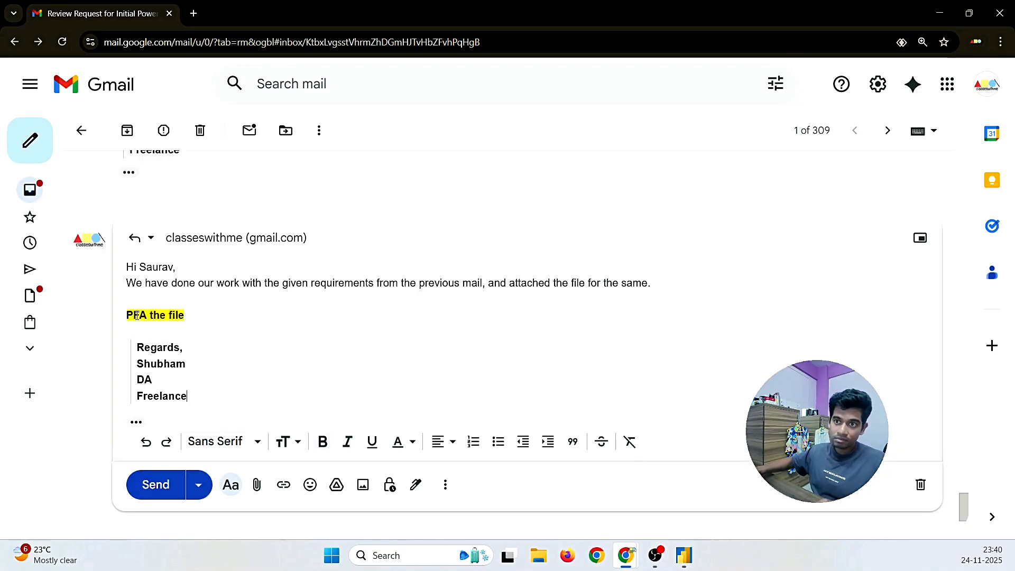
click(194, 269)
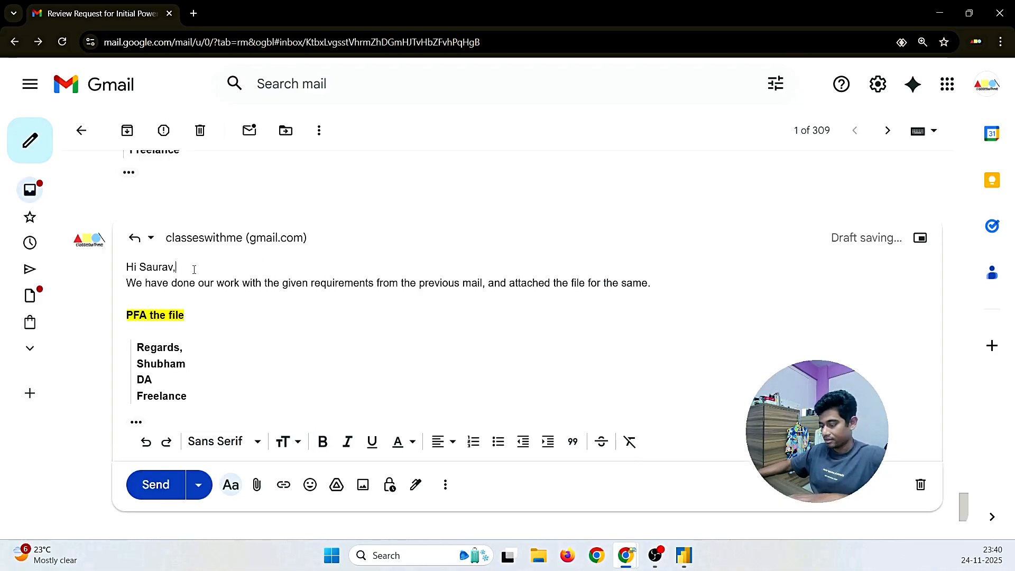
key(Return)
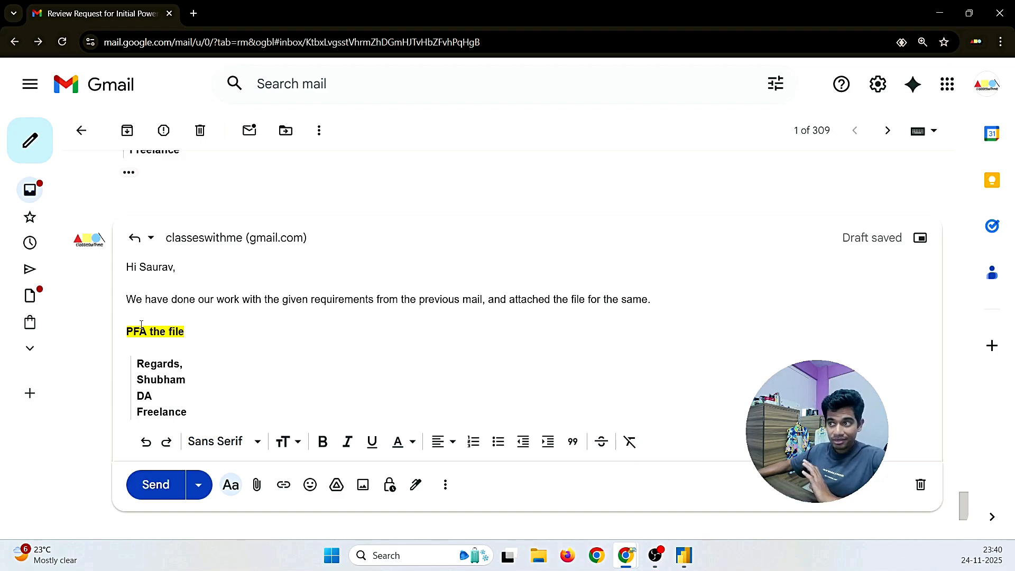
scroll(151, 315, down, 1)
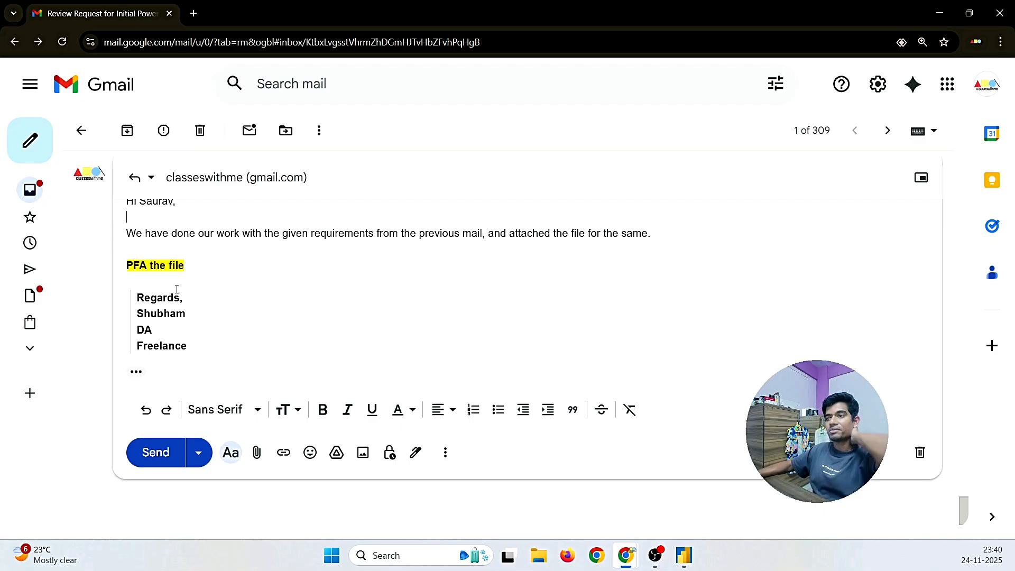
Step: Attach Power BI (dec project).pbix to the reply and send it
click(257, 452)
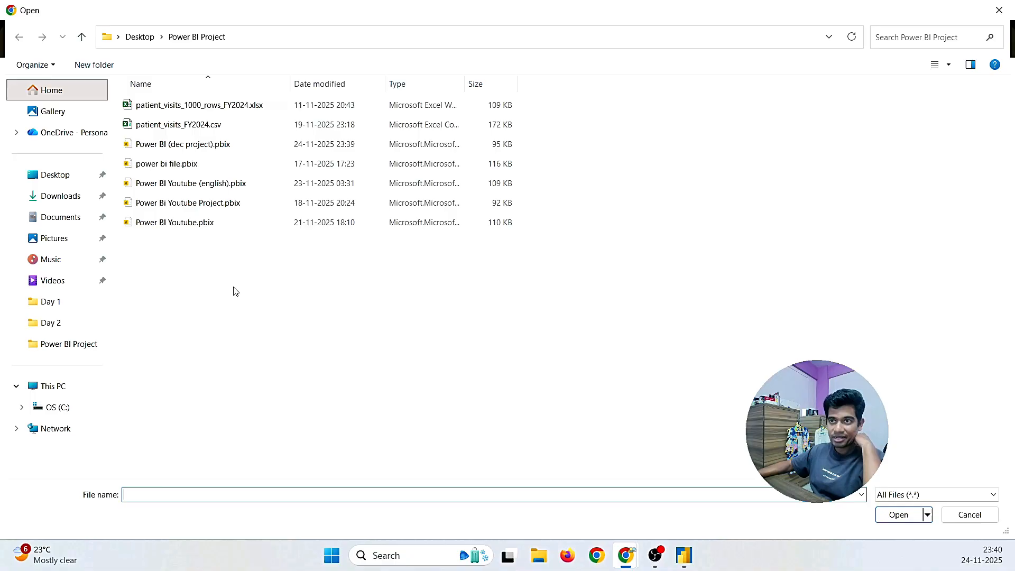
click(212, 149)
click(897, 515)
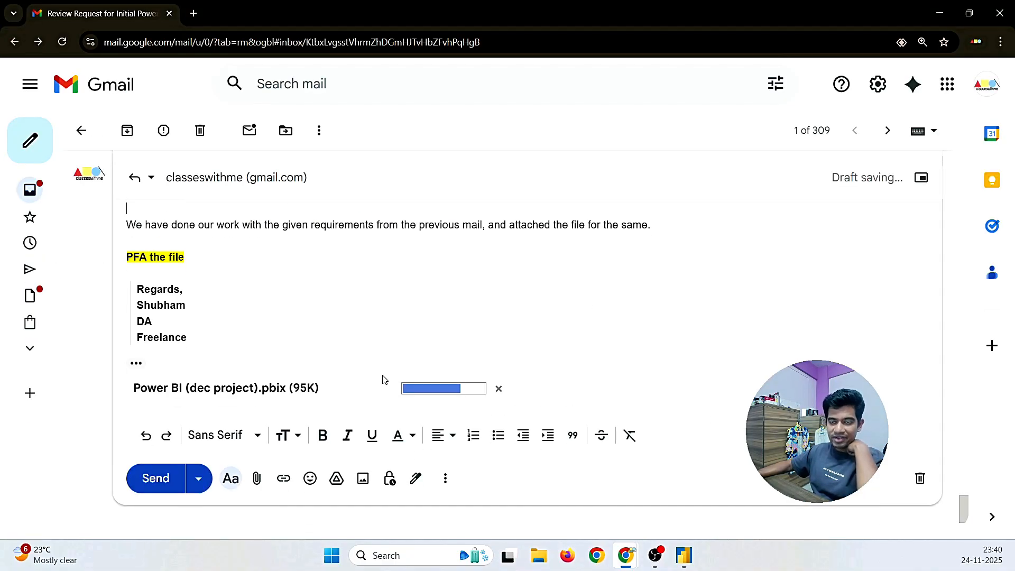
click(149, 478)
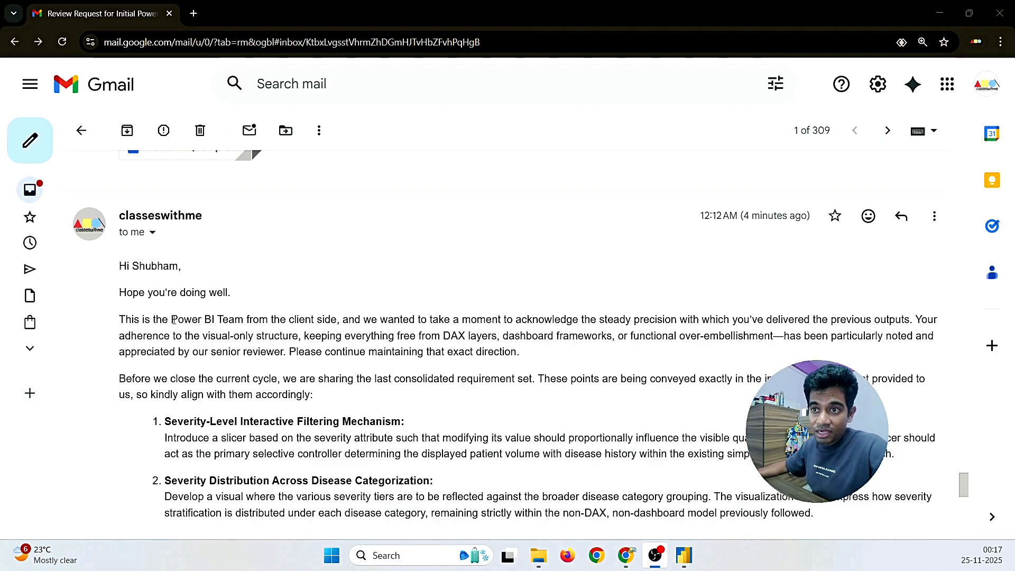
drag(171, 320, 247, 321)
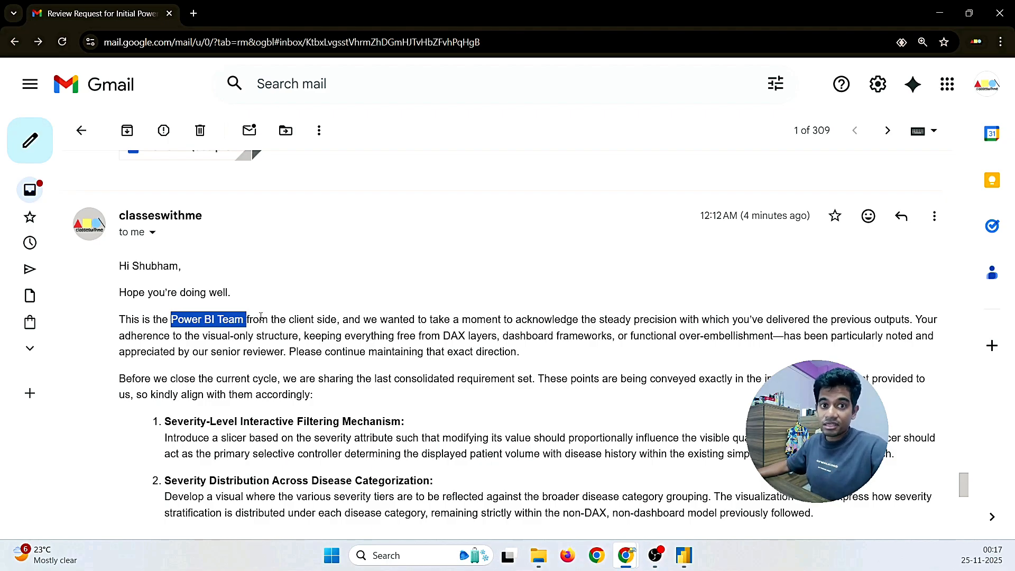
click(191, 338)
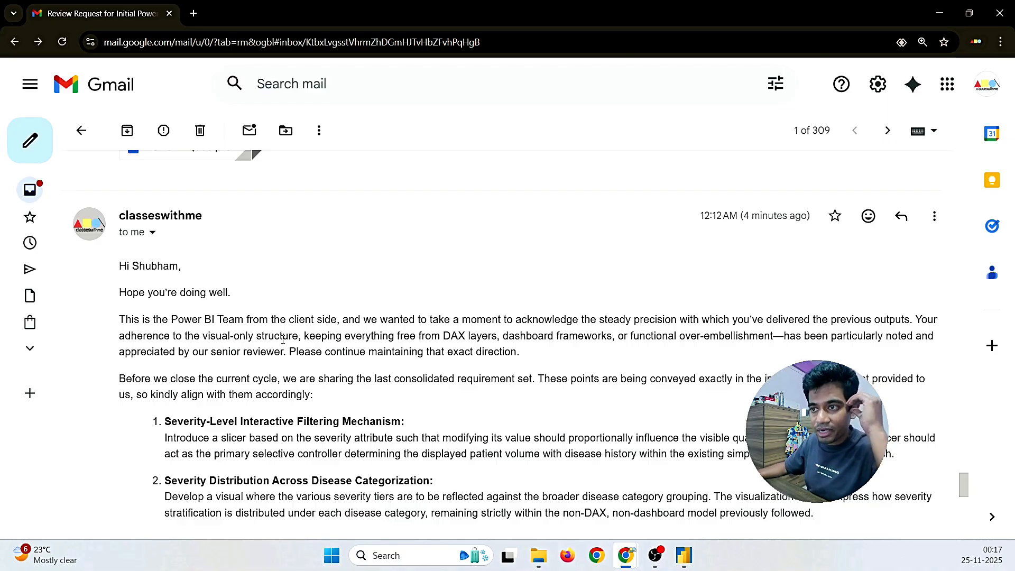
scroll(283, 339, down, 7)
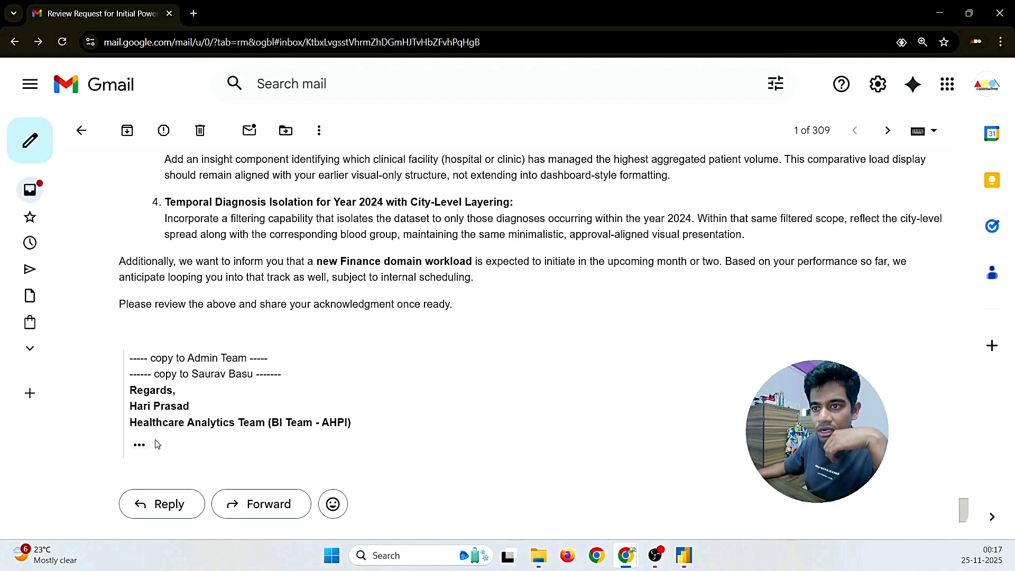
mouse_move(359, 424)
mouse_down()
mouse_move(130, 423)
mouse_move(130, 406)
mouse_move(181, 406)
mouse_up()
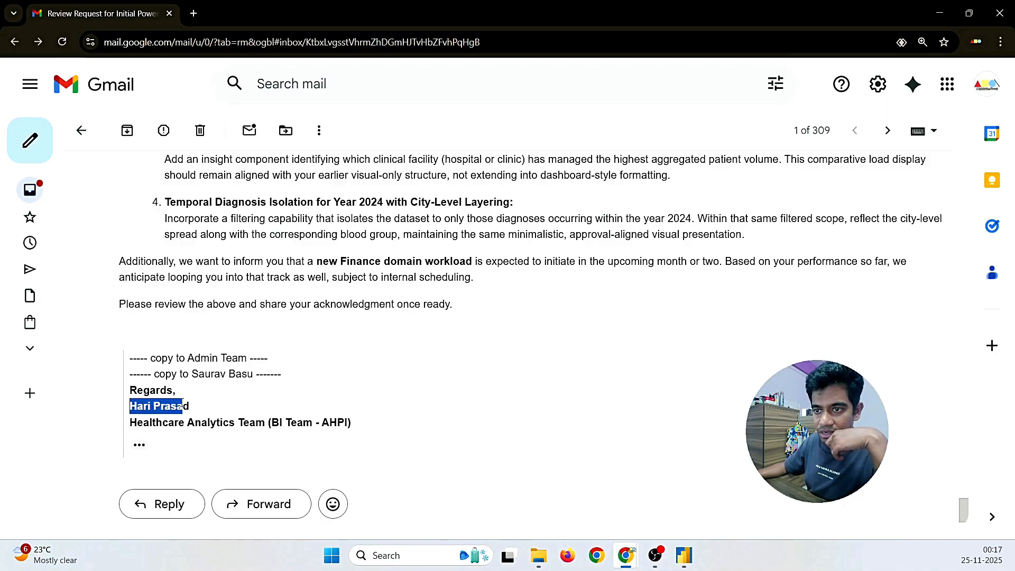
click(241, 412)
drag(185, 355, 268, 358)
click(181, 390)
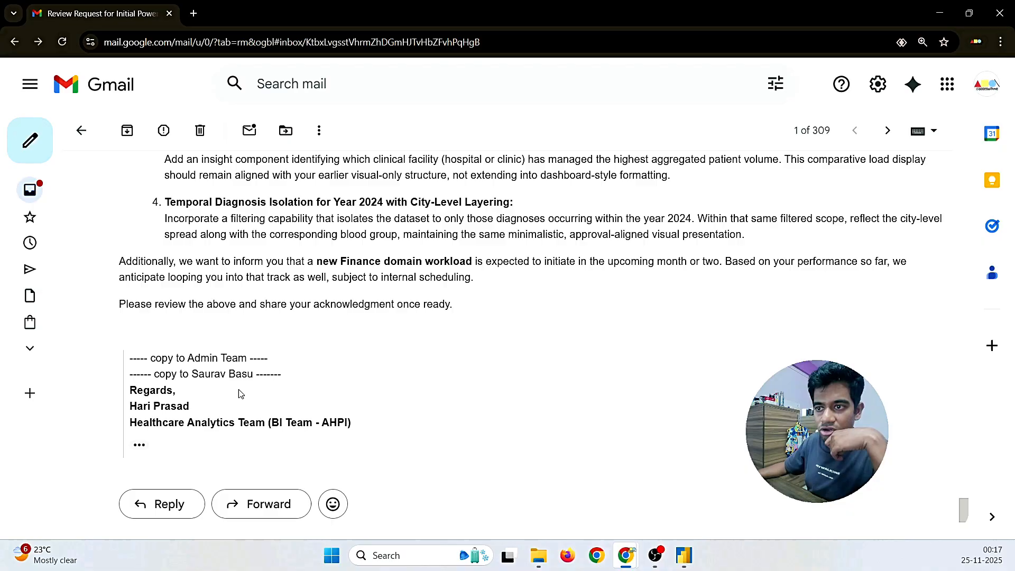
scroll(235, 419, up, 4)
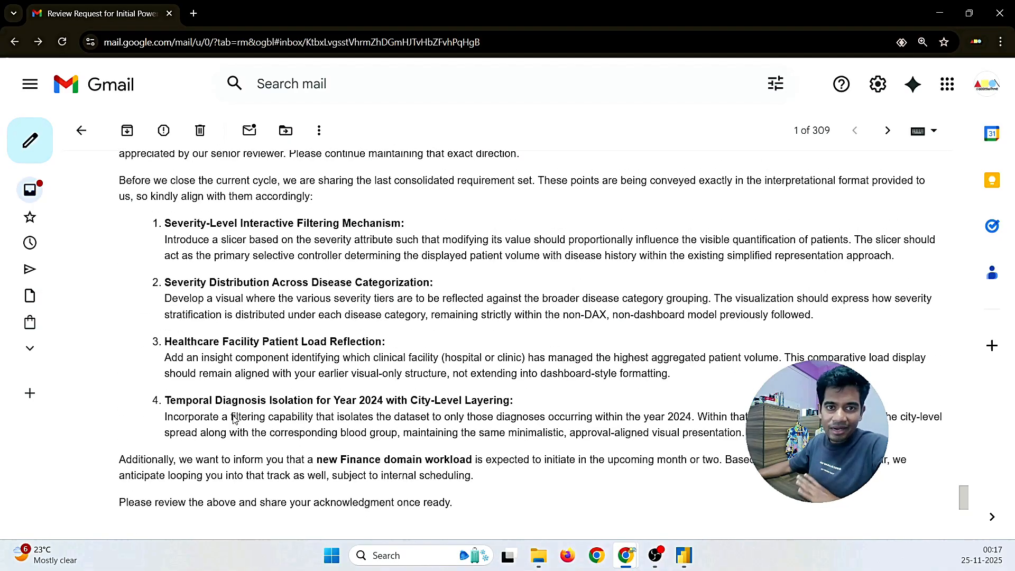
scroll(235, 420, up, 4)
scroll(234, 419, down, 3)
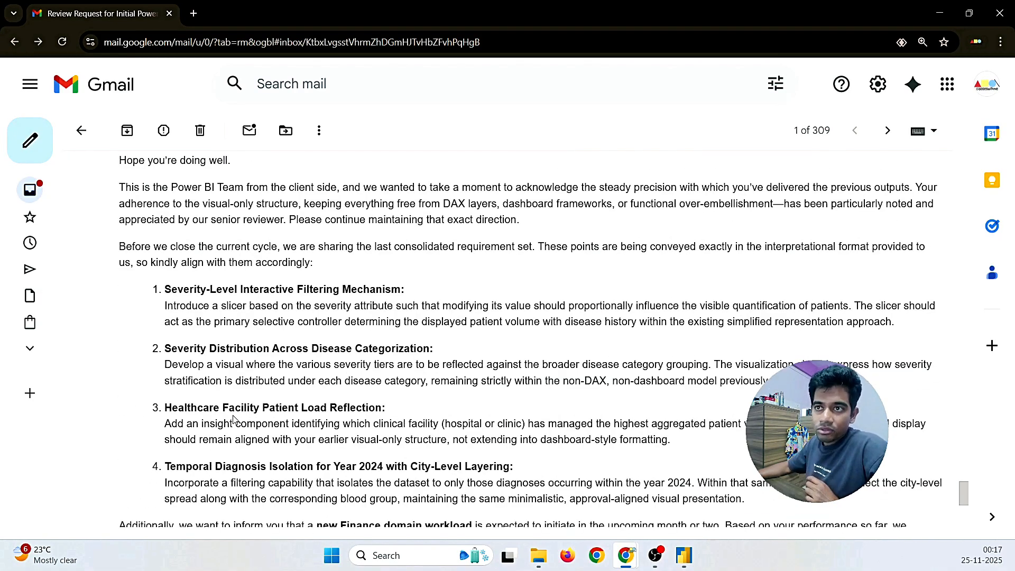
scroll(234, 419, up, 1)
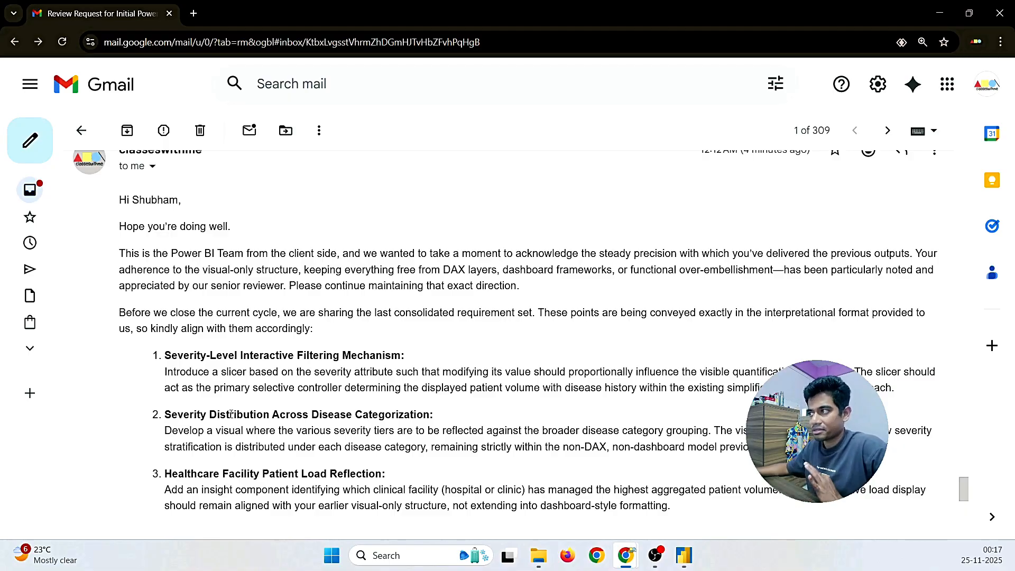
scroll(251, 409, down, 1)
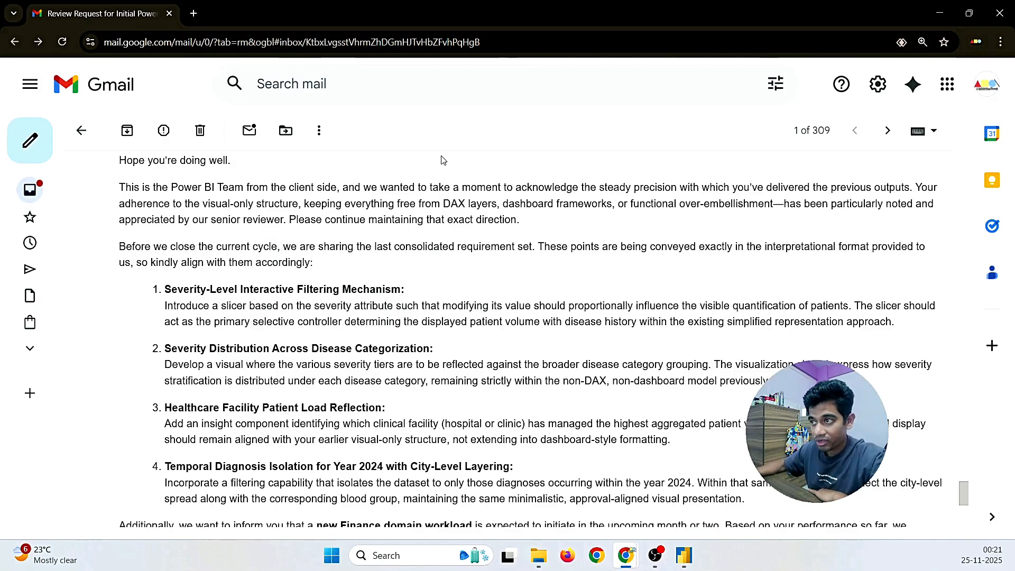
scroll(287, 312, down, 4)
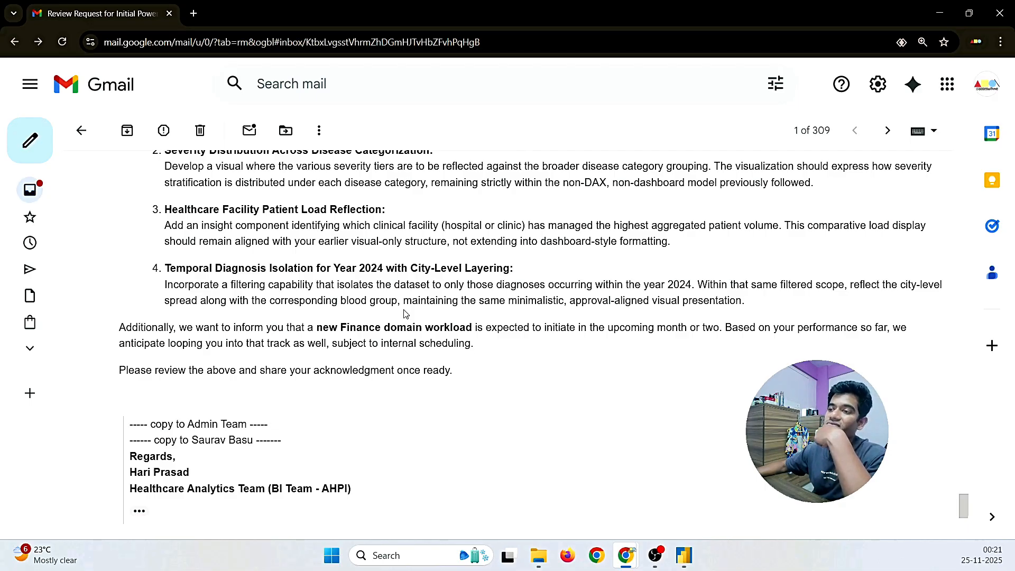
drag(409, 268, 582, 273)
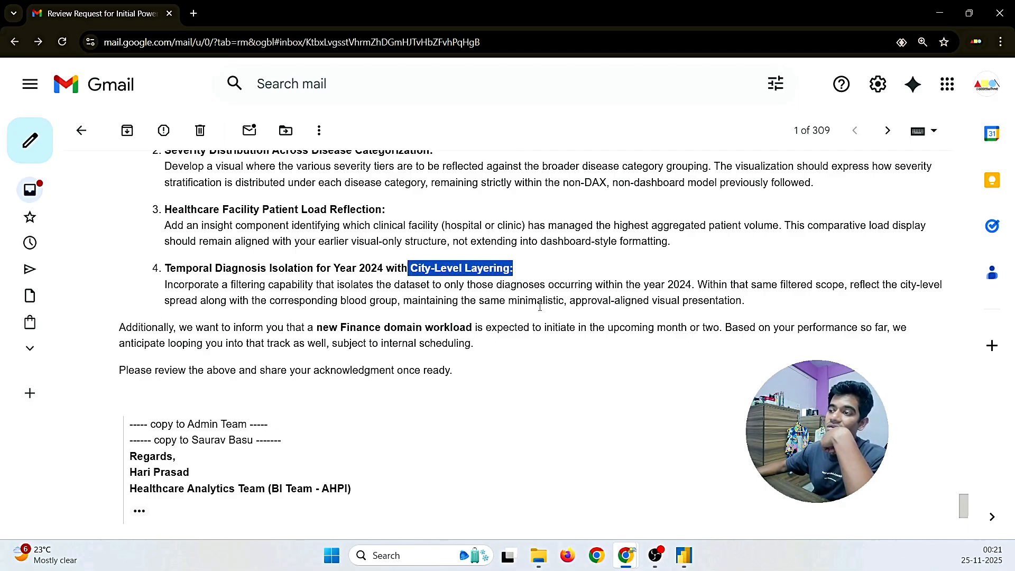
click(505, 325)
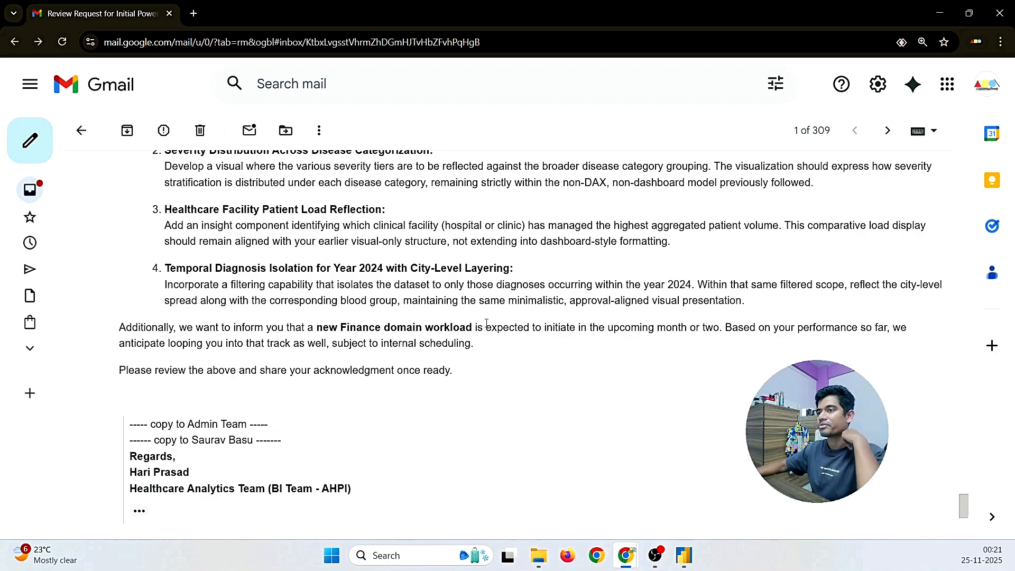
drag(545, 285, 691, 291)
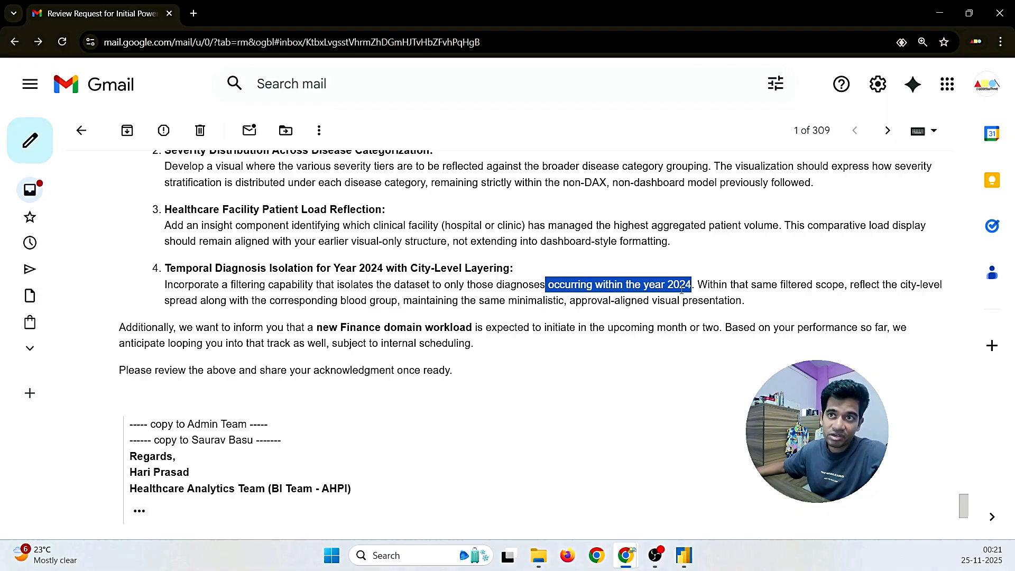
click(663, 295)
drag(642, 285, 693, 286)
click(582, 286)
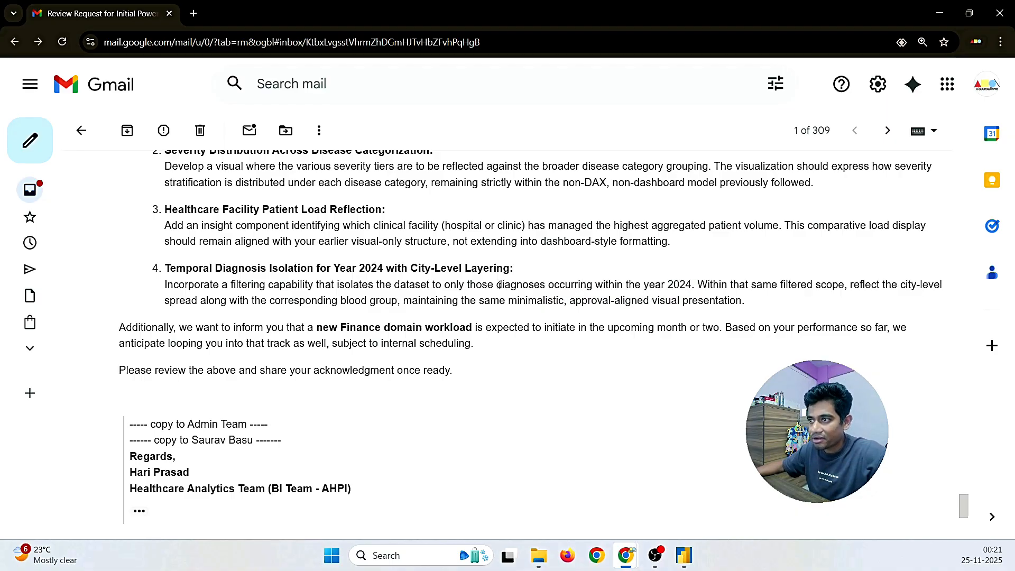
drag(497, 286, 693, 283)
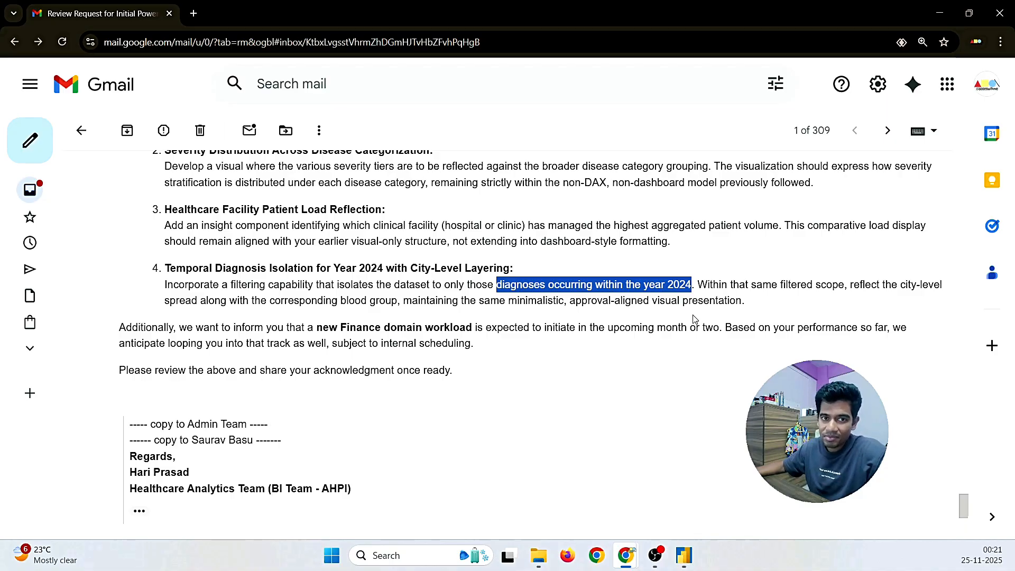
click(841, 287)
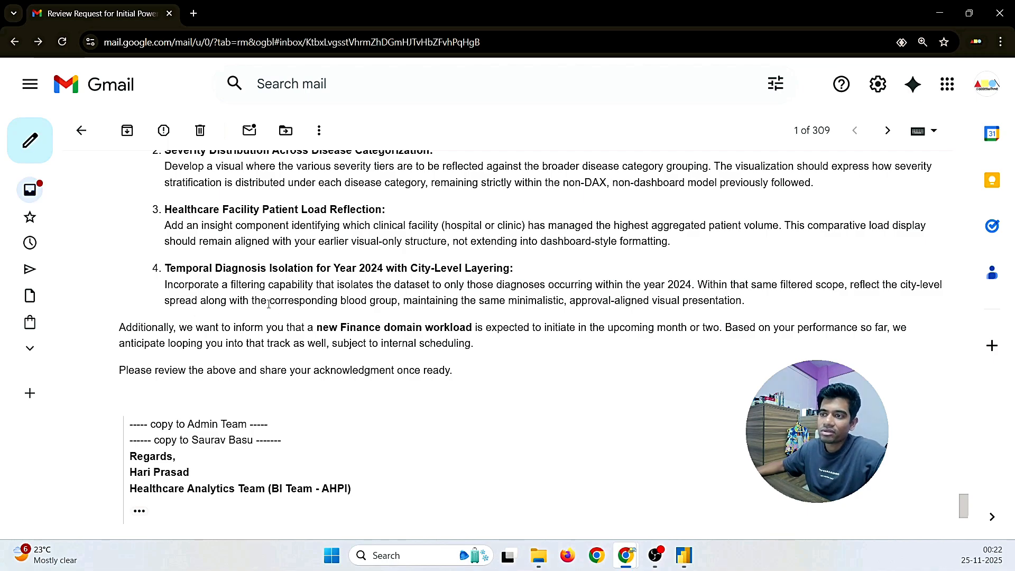
drag(269, 304, 563, 320)
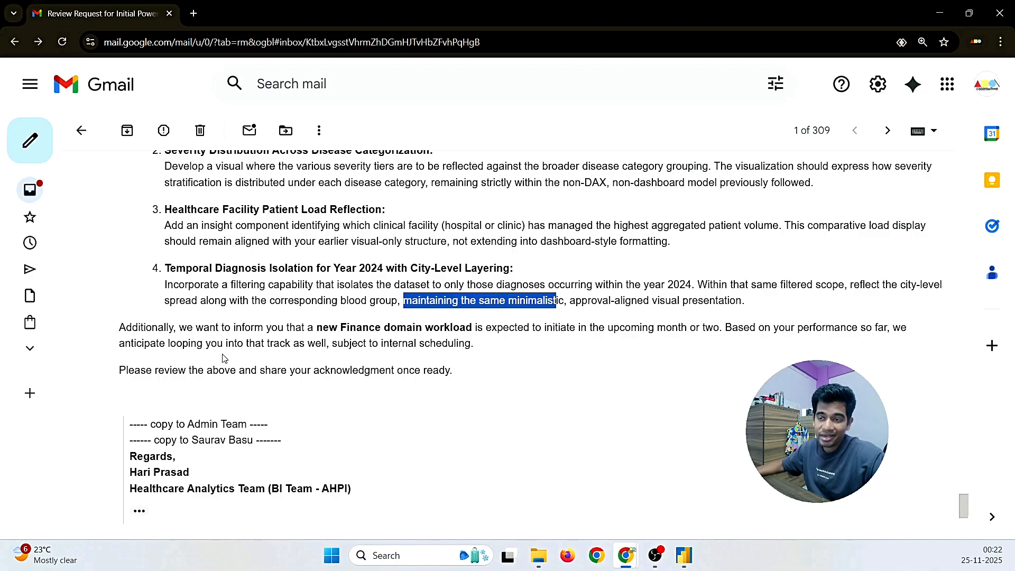
click(321, 330)
drag(314, 330, 472, 329)
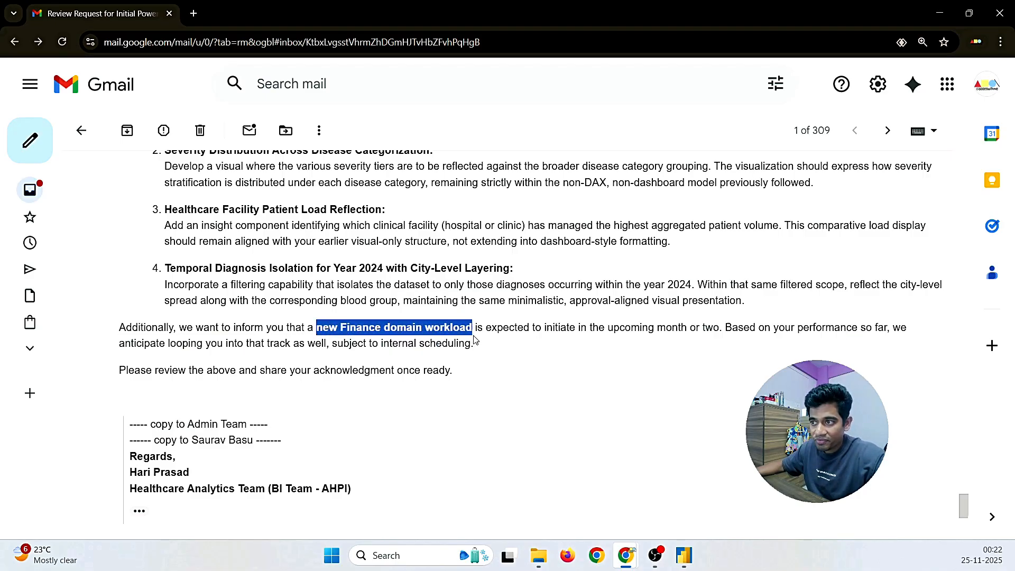
click(524, 345)
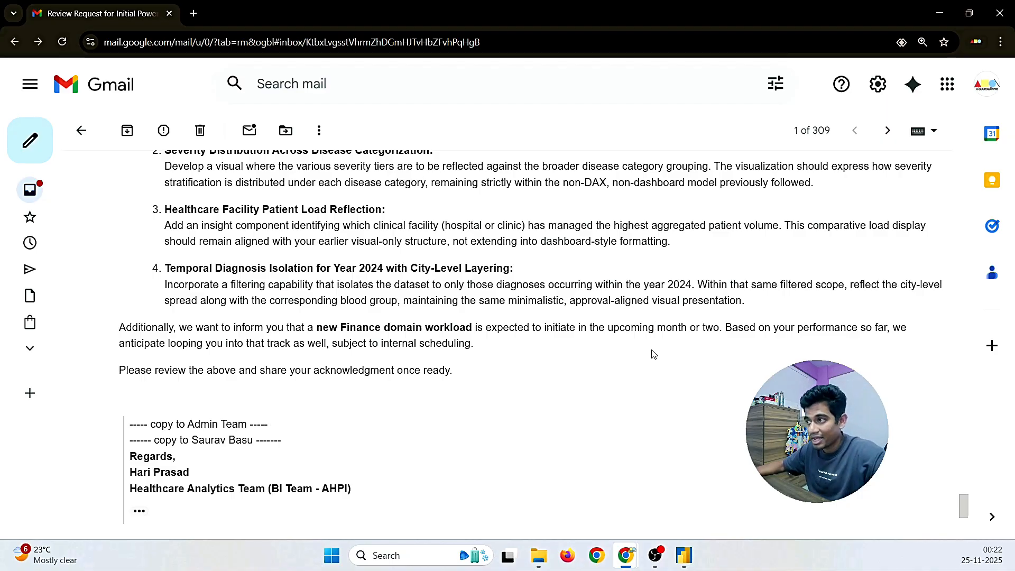
drag(656, 328, 720, 327)
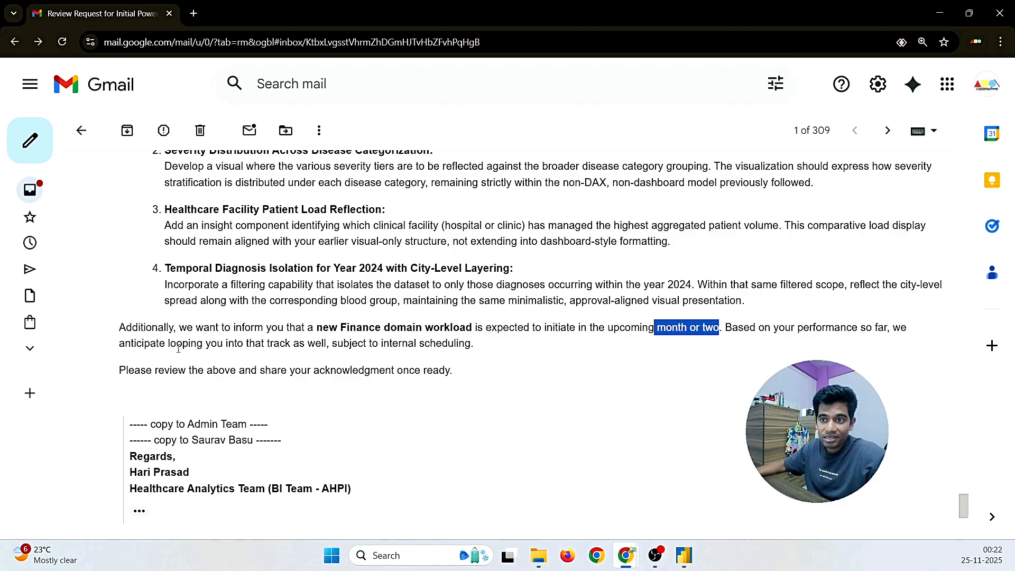
drag(160, 345, 329, 353)
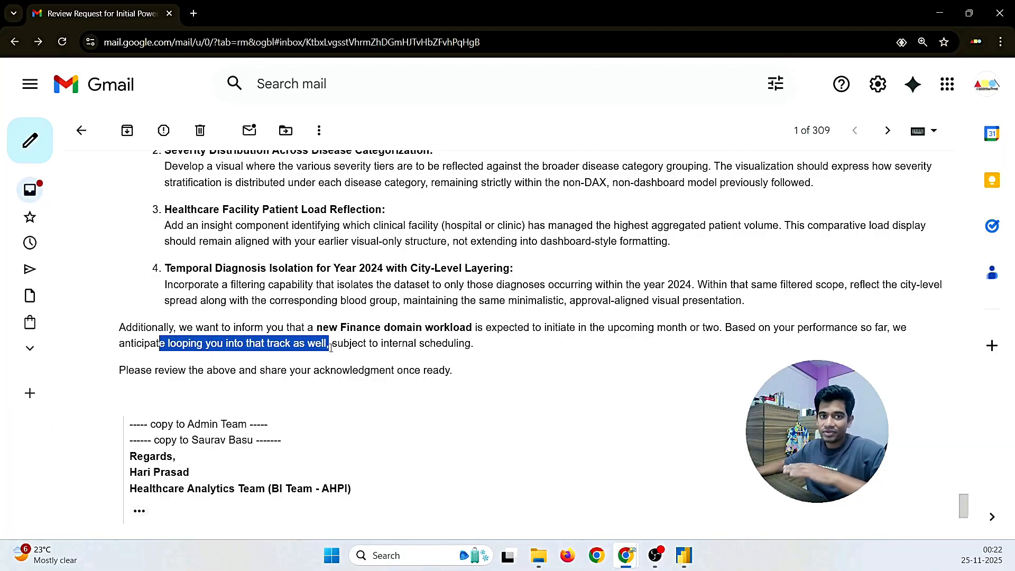
click(331, 347)
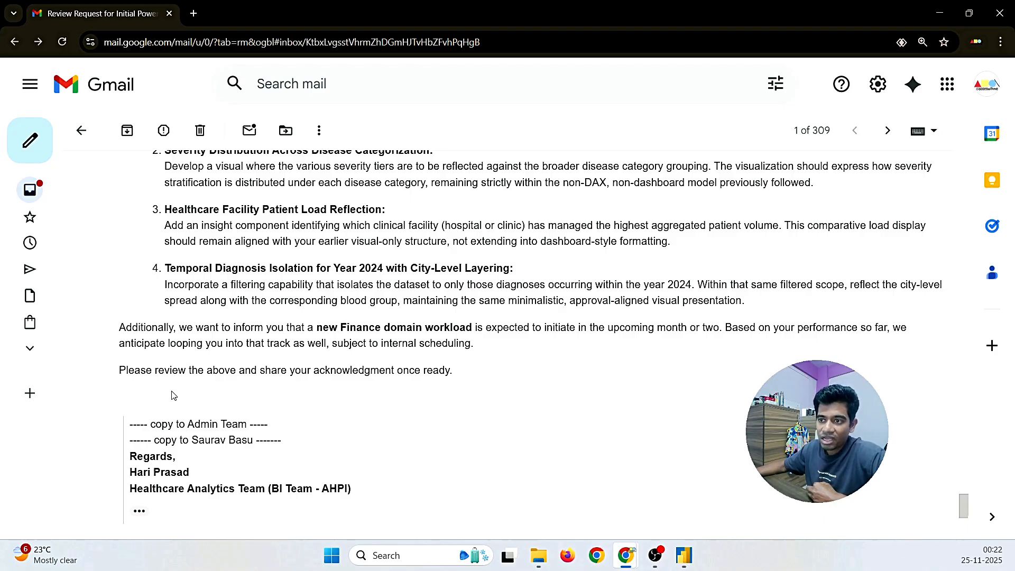
scroll(172, 395, down, 2)
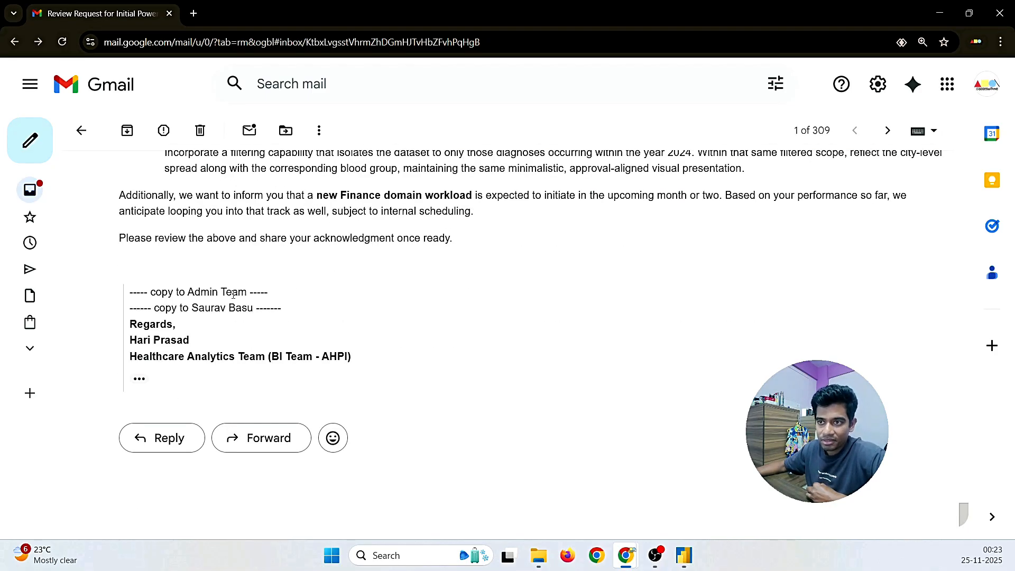
Step: Start an inline reply with a greeting addressed to the recipient
click(133, 448)
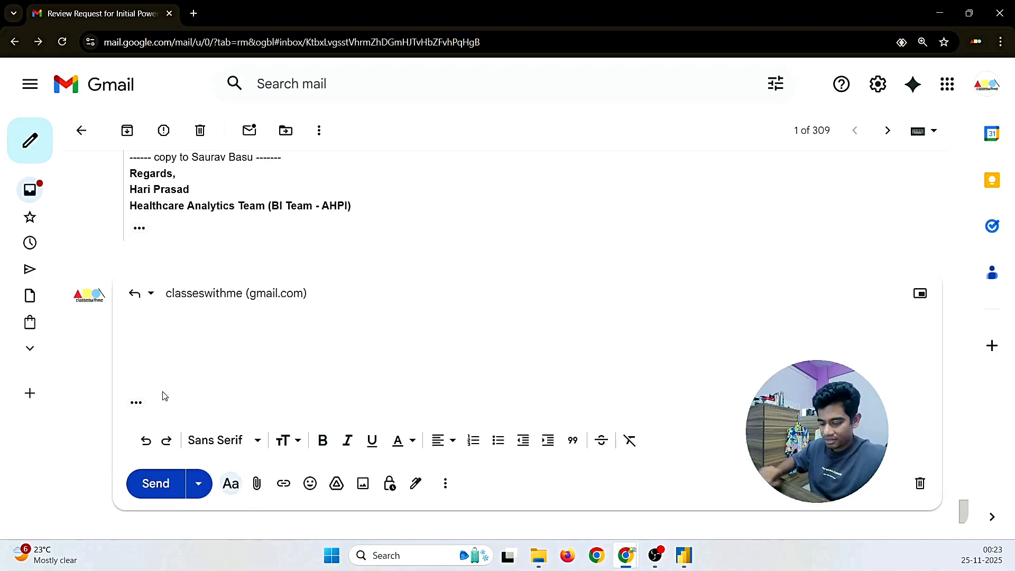
text(Hi BI )
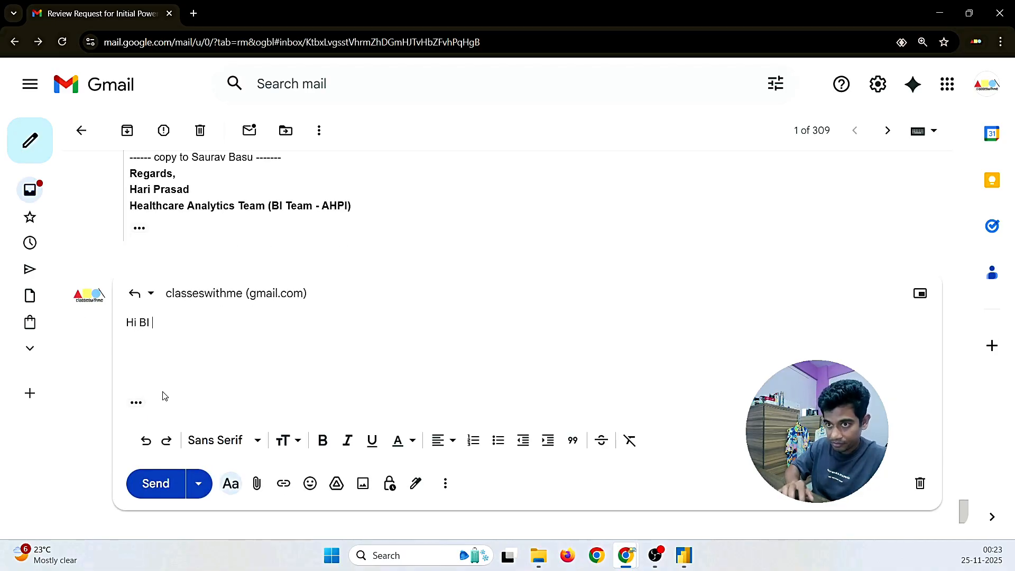
text(Team)
key(BackSpace)
key(BackSpace)
key(BackSpace)
key(BackSpace)
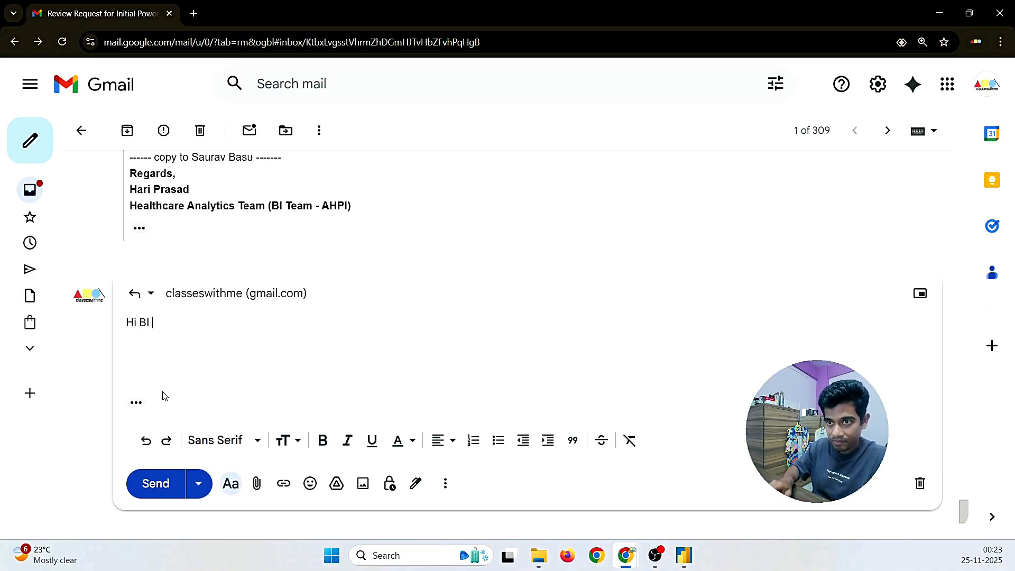
key(BackSpace)
key(BackSpace)
key(BackSpace)
text(Har)
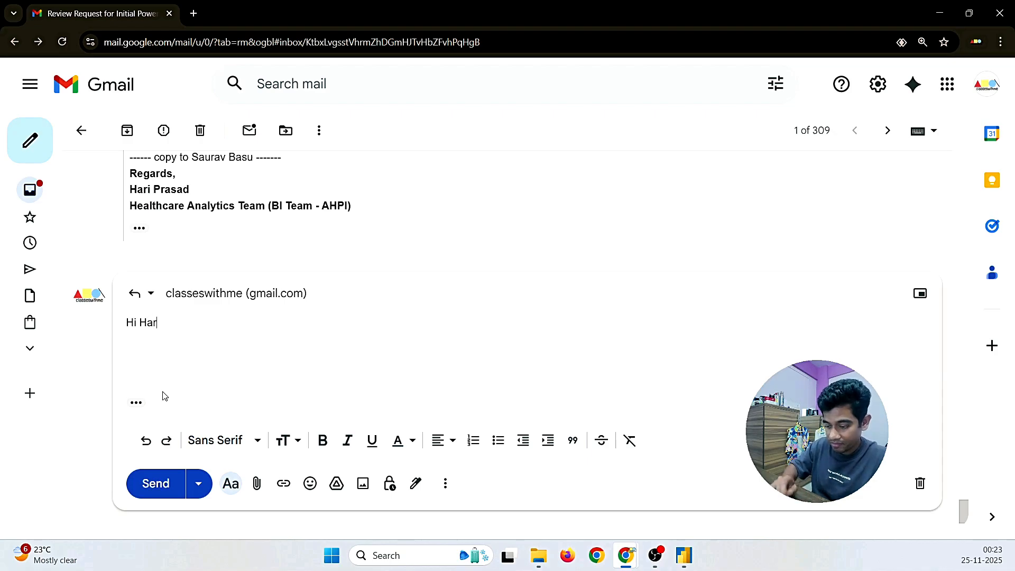
text(i,)
key(Return)
Step: Write 'Hope you are doing well', thanks for the appreciation, and readiness to take up the finance team's work
text(H)
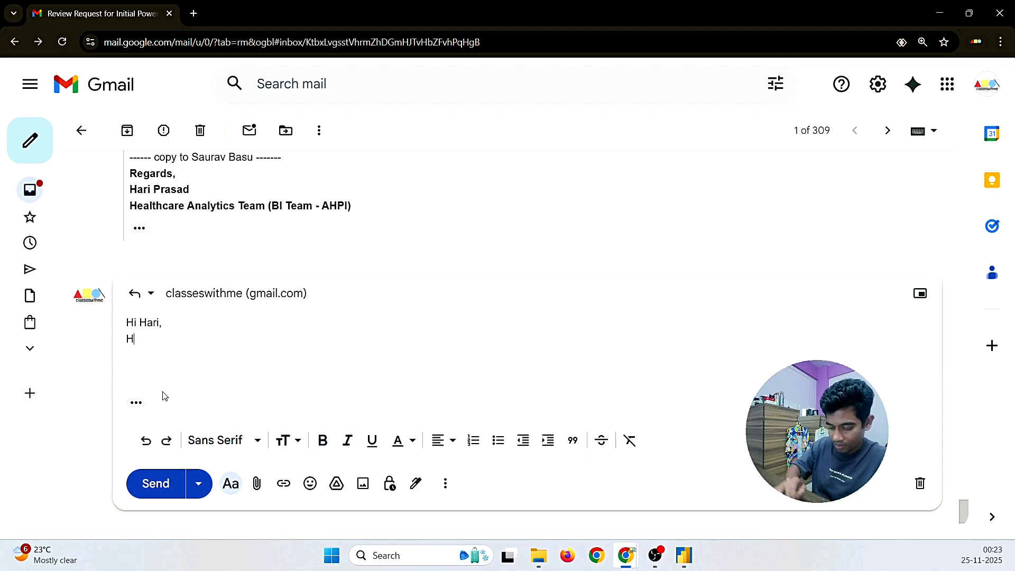
text(ope you are doing well,)
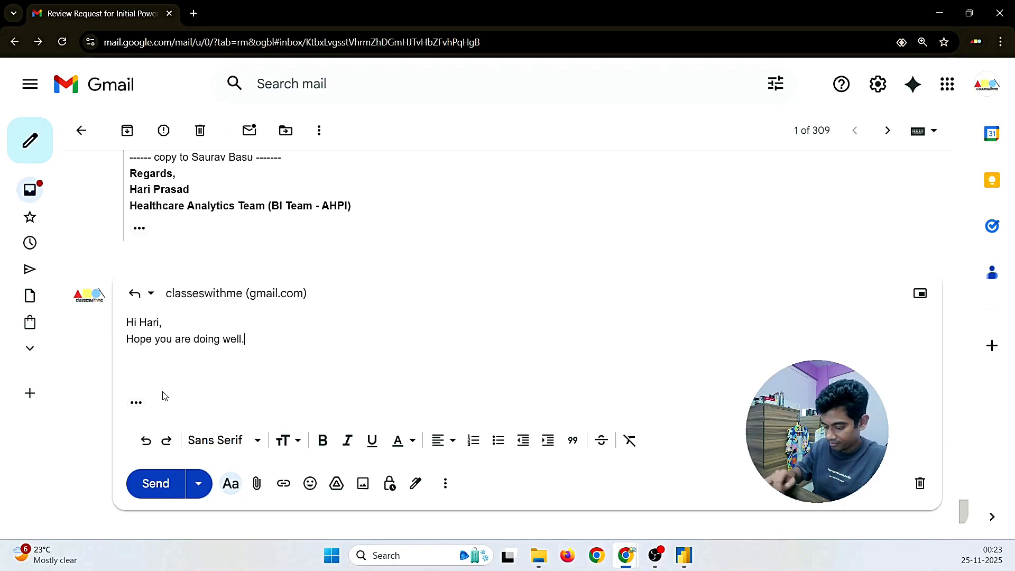
text(Thanks)
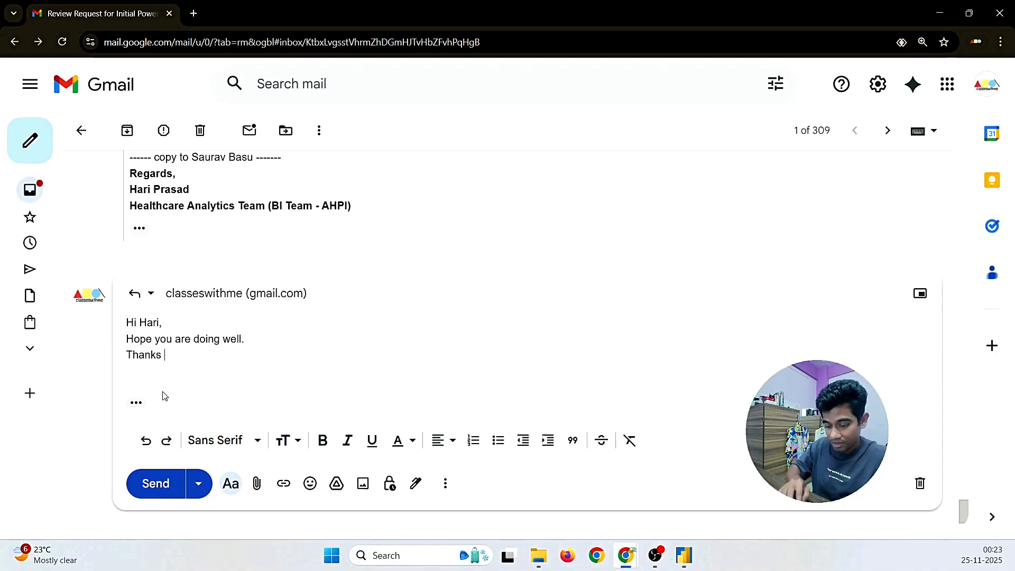
text( for the appretia)
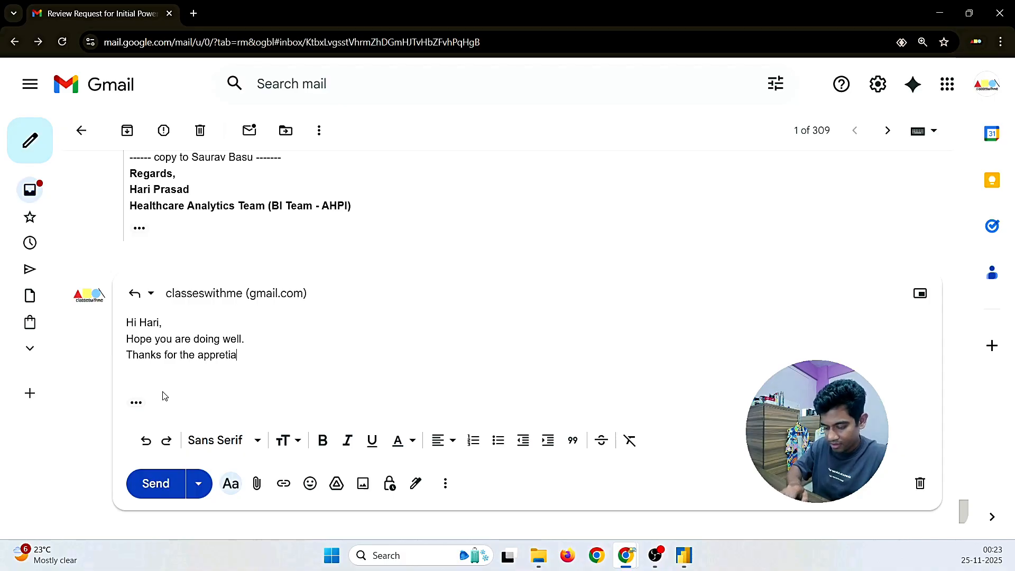
key(BackSpace)
key(BackSpace)
key(BackSpace)
text(ciation )
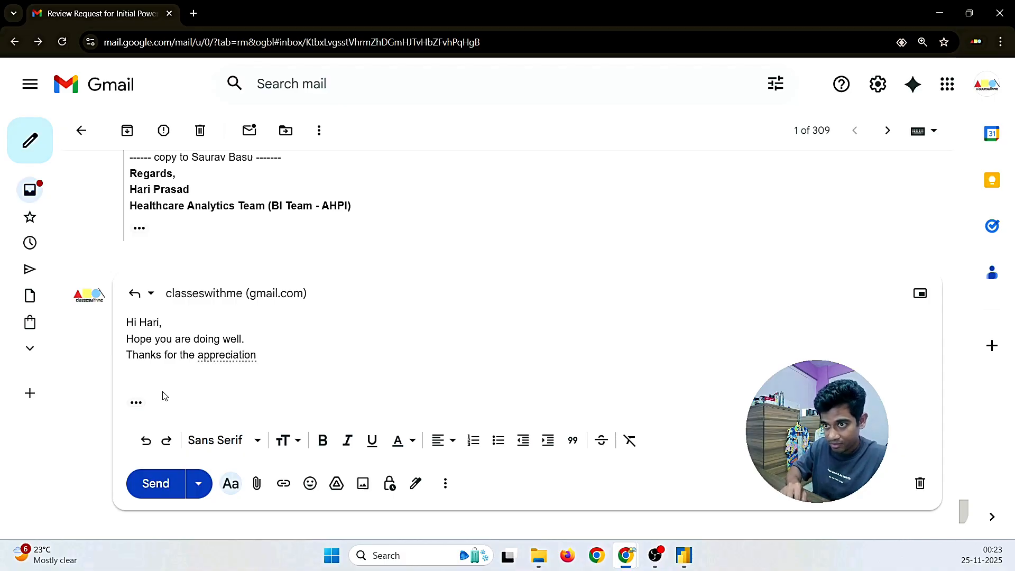
text(for the wor)
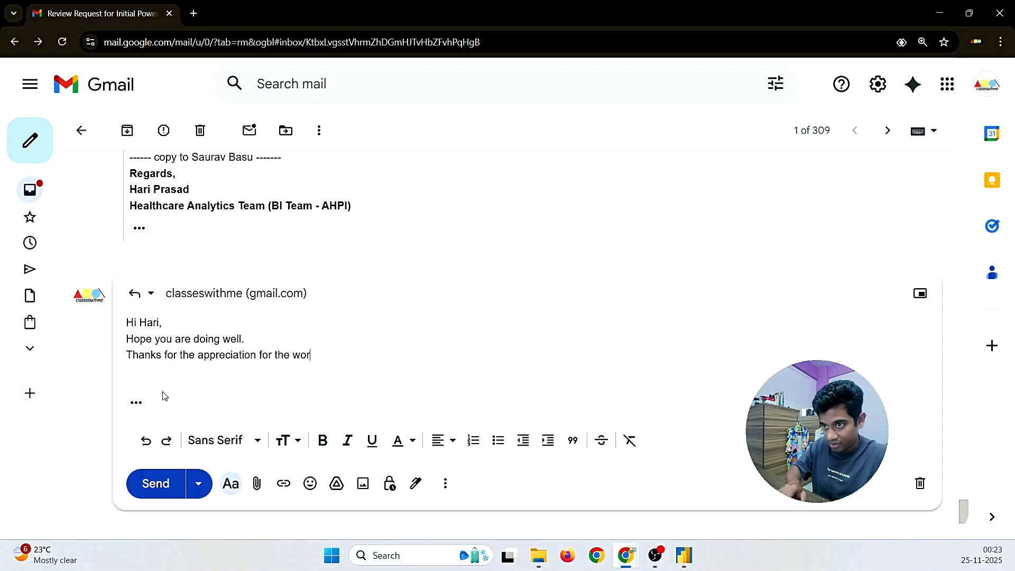
text(k that )
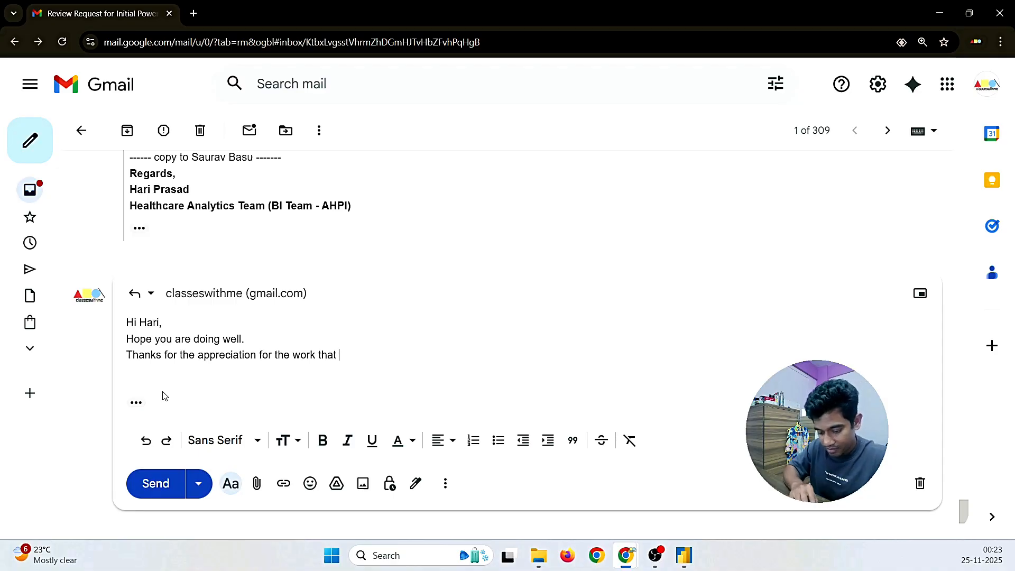
text(we did)
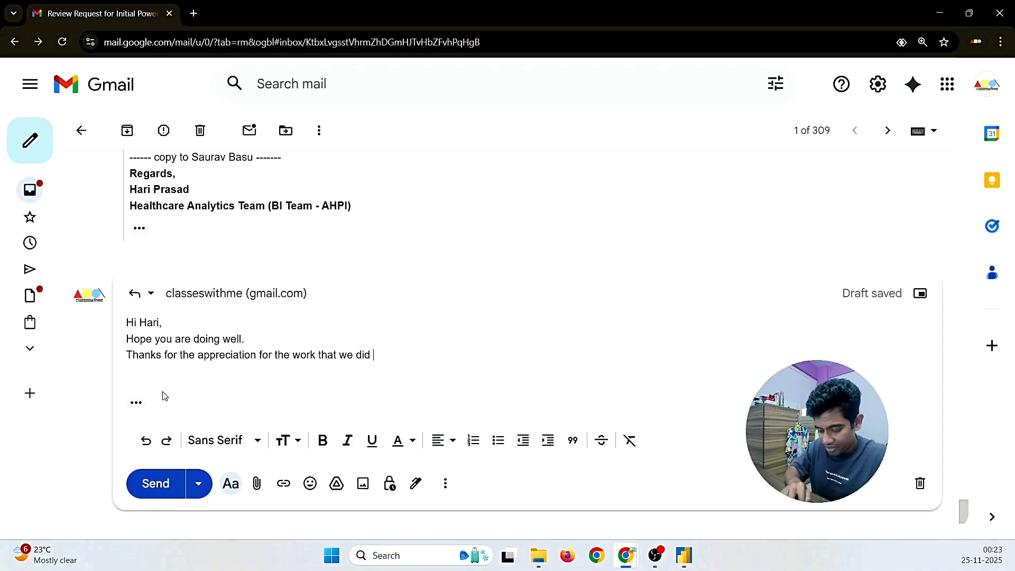
text( as )
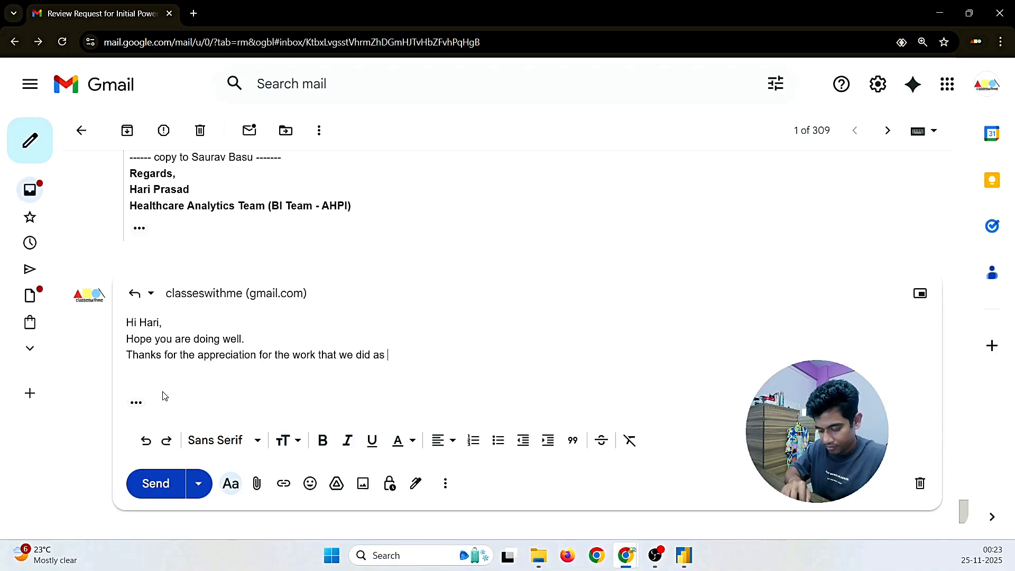
text(per th)
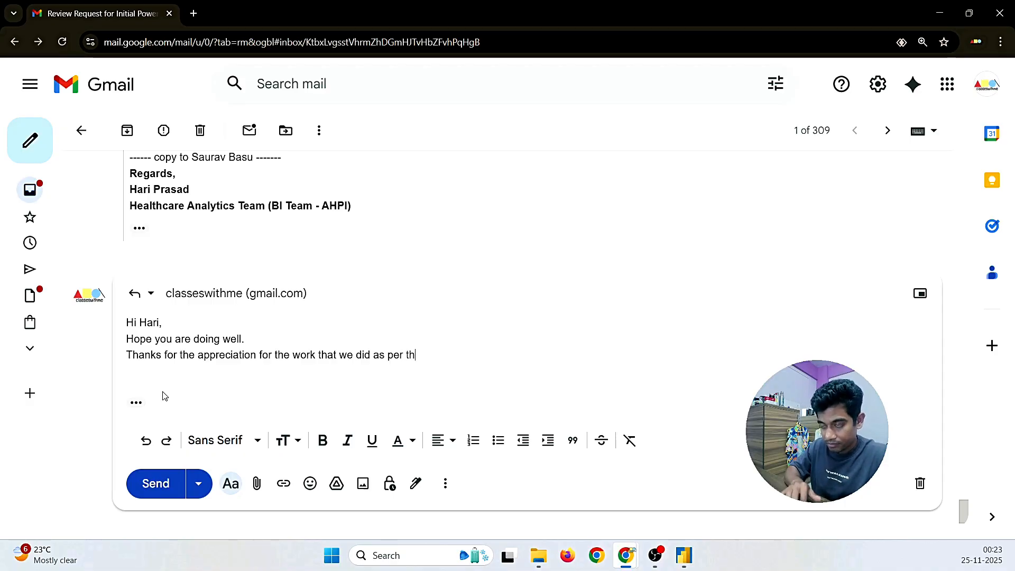
text(e requiremeten)
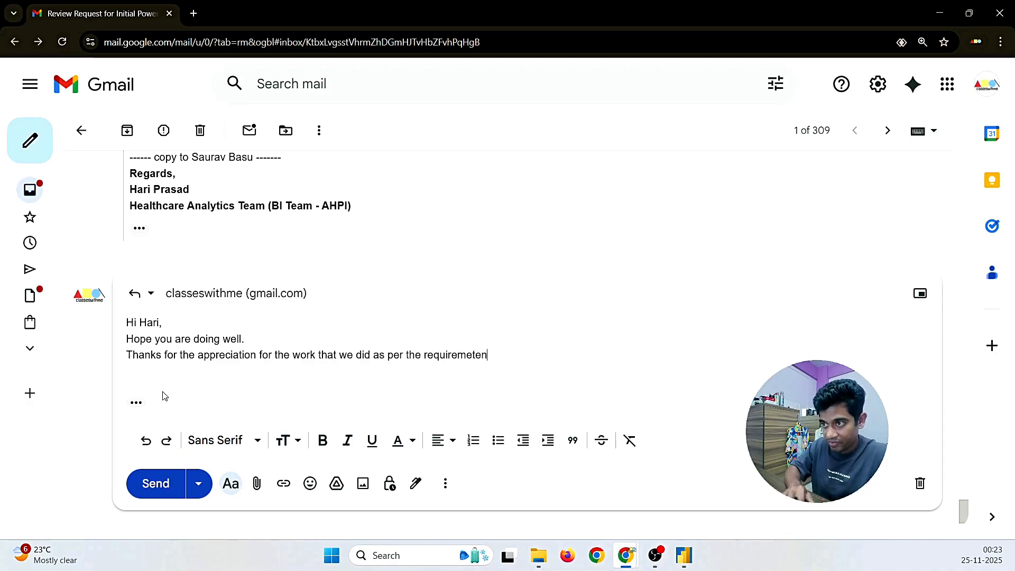
key(BackSpace)
key(BackSpace)
key(BackSpace)
text(nt)
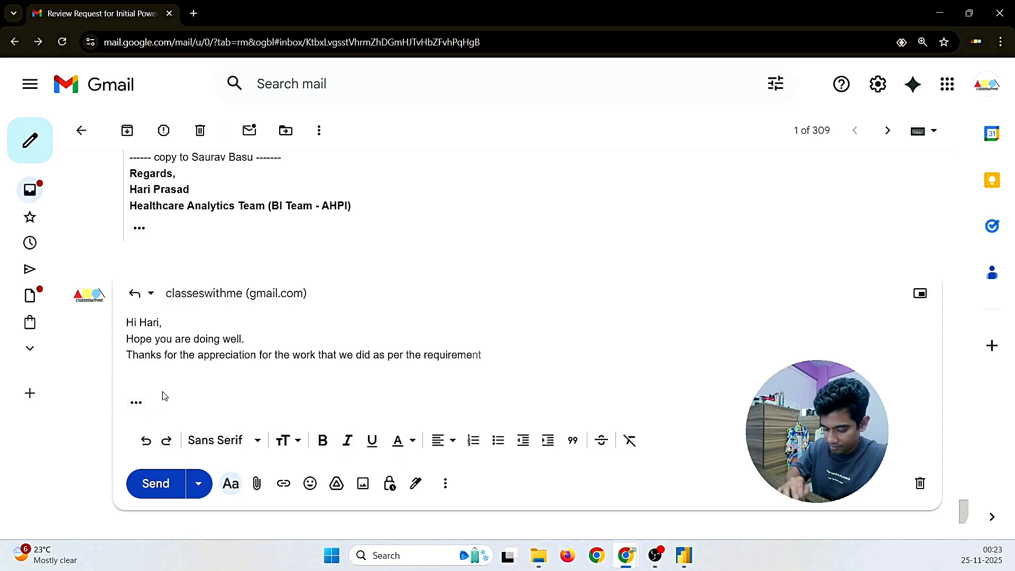
text(s, and )
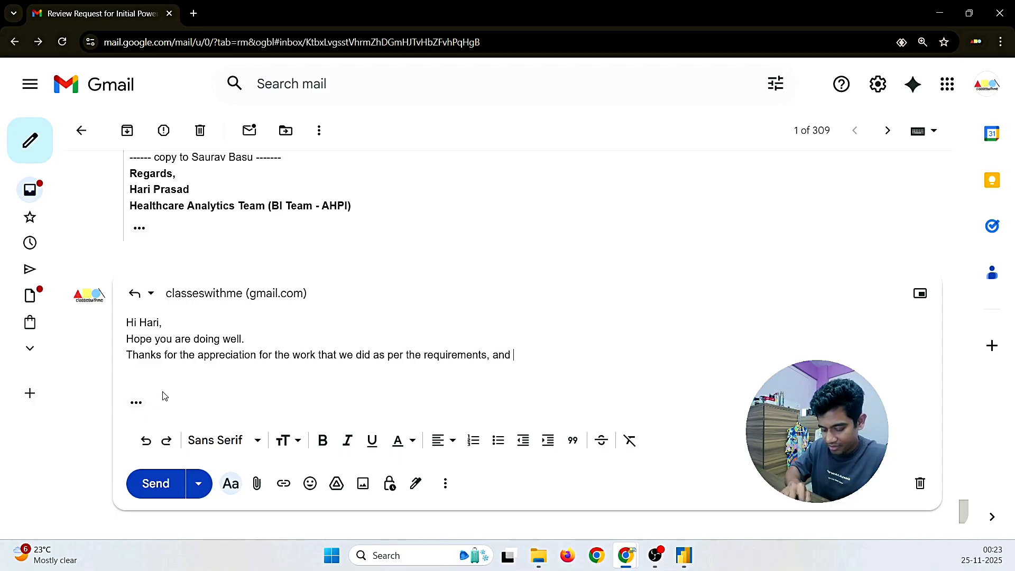
text(we are ready t)
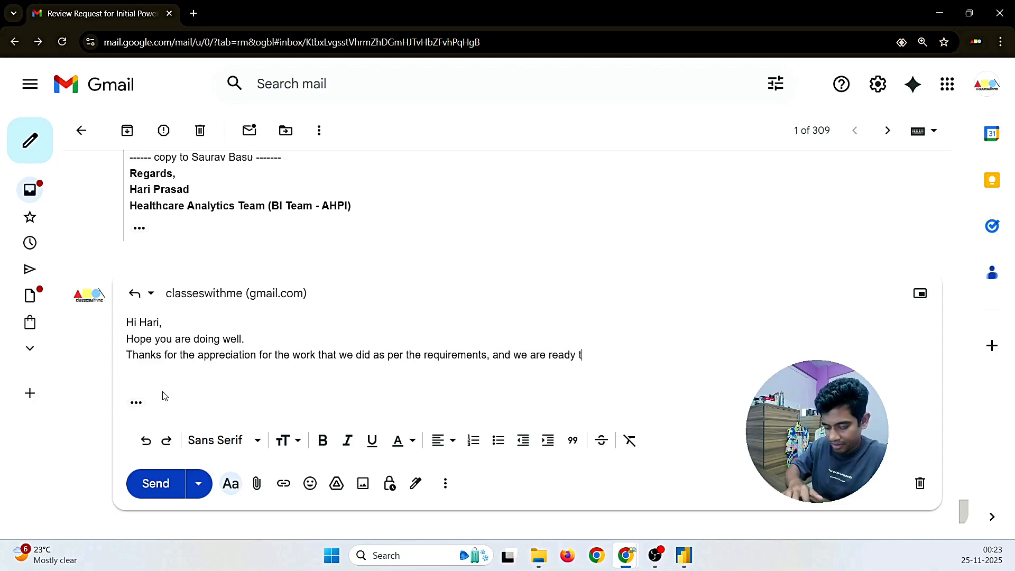
text(o tak)
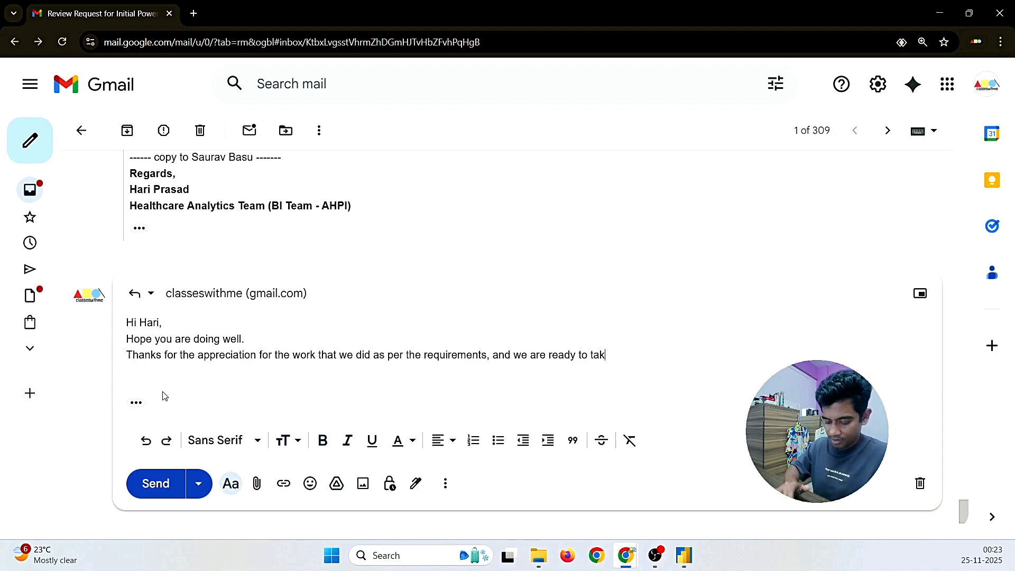
text(e )
text(up t)
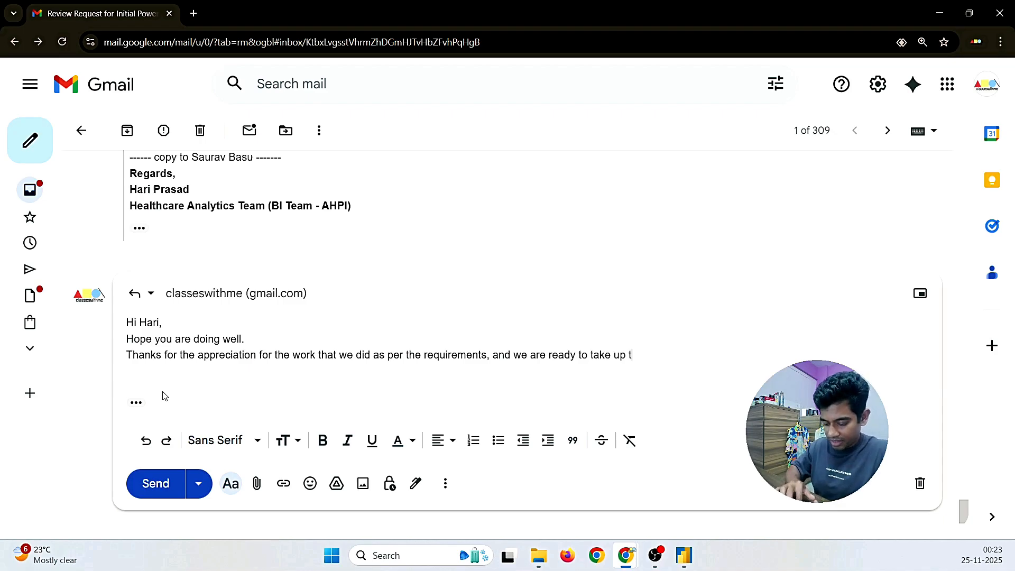
text(he work from )
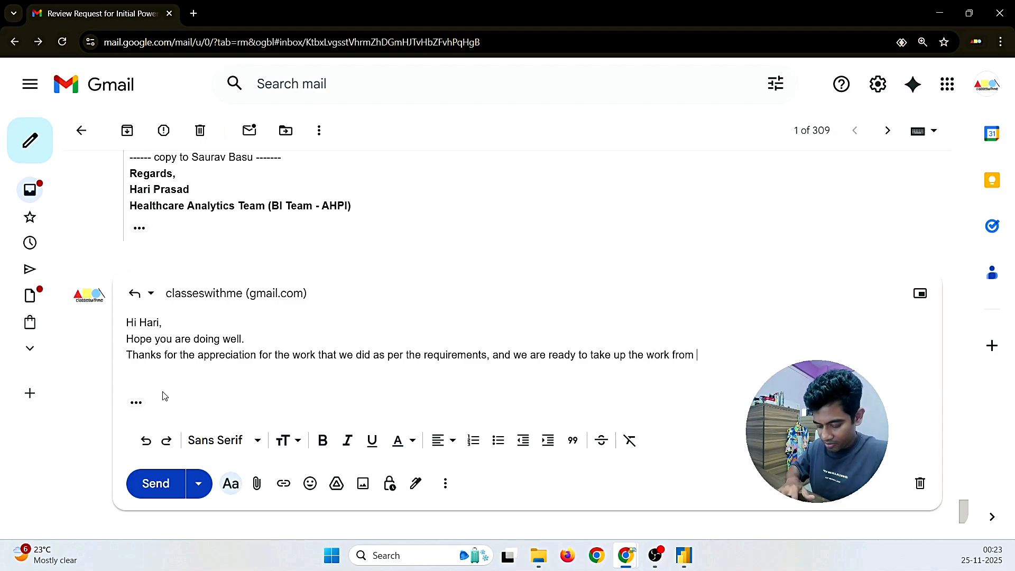
text(finance team as we)
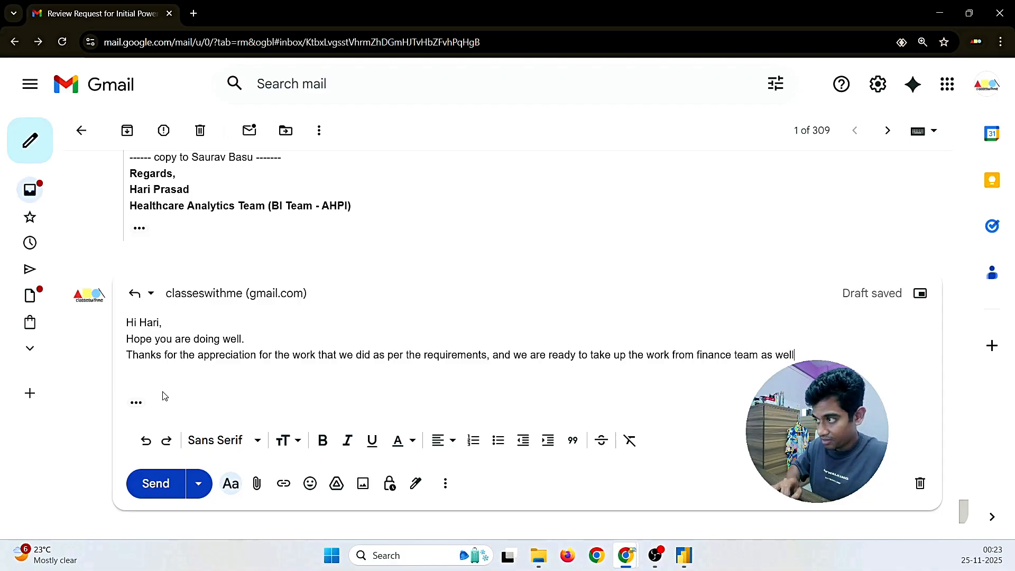
text(ll)
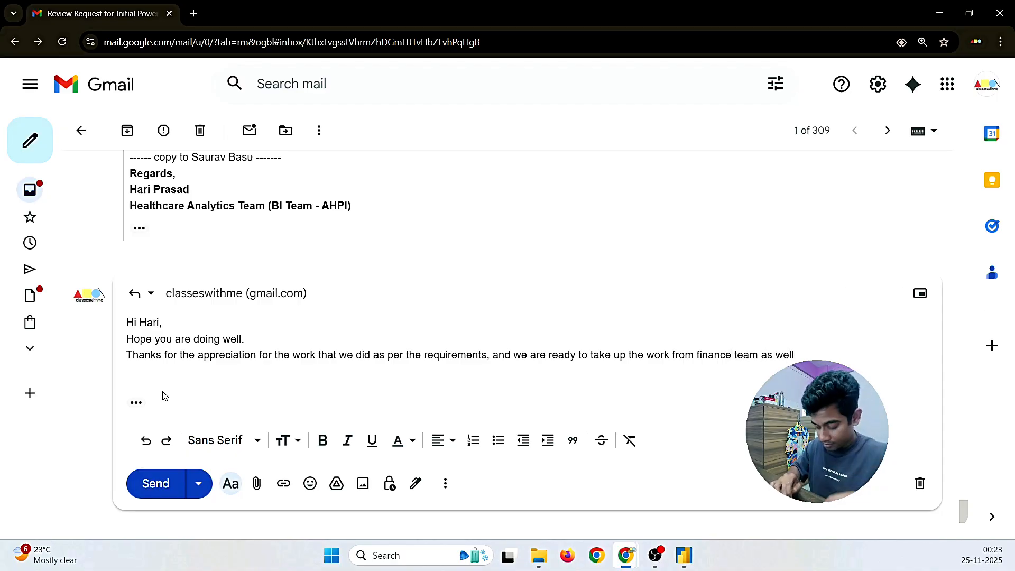
text(.)
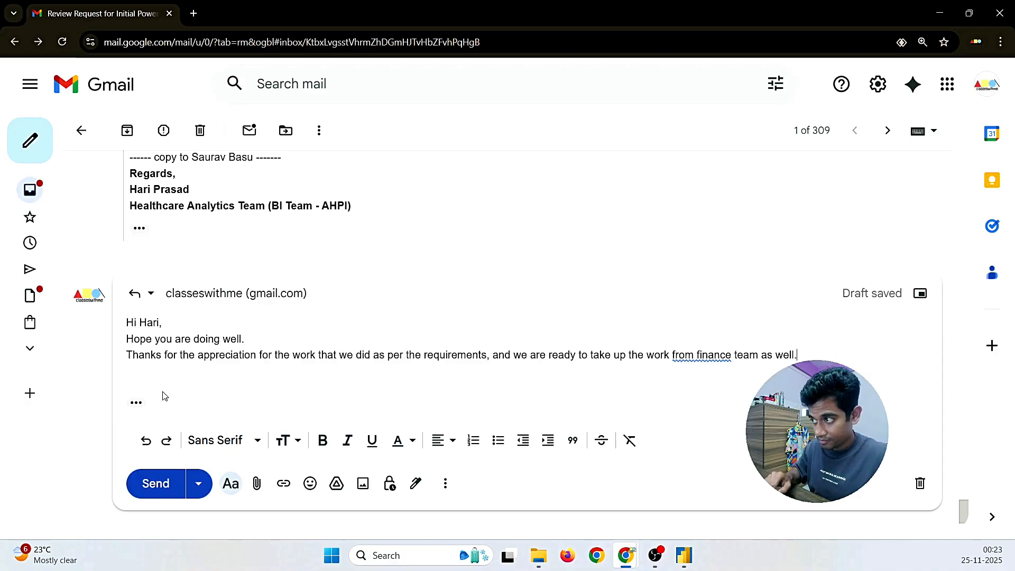
click(684, 356)
click(715, 391)
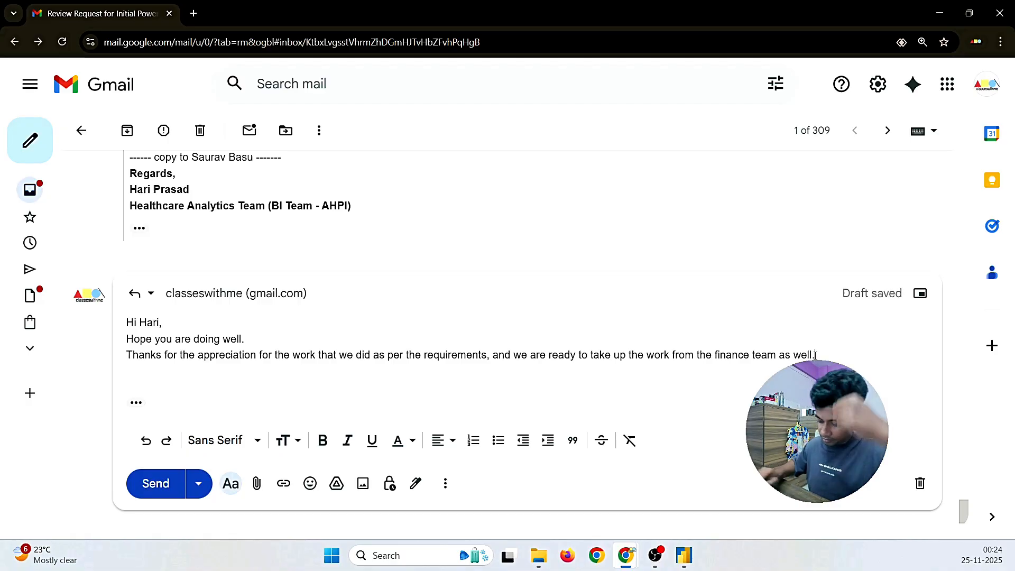
key(Return)
Step: Add 'Once done with the work I will soon send the file in the upcoming email.'
text(We w)
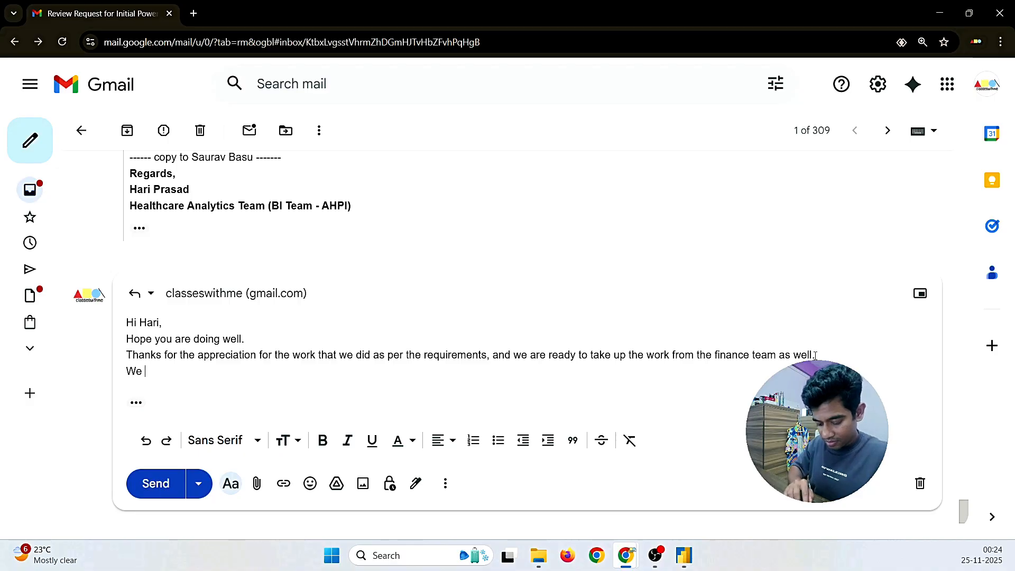
key(BackSpace)
key(BackSpace)
key(BackSpace)
key(BackSpace)
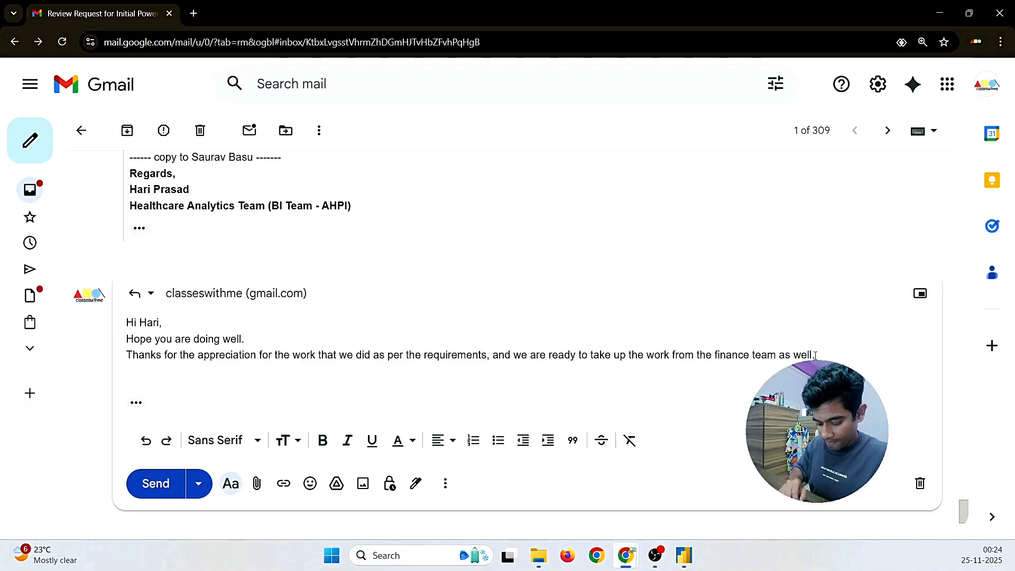
text(Once again)
key(BackSpace)
key(BackSpace)
key(BackSpace)
key(BackSpace)
key(BackSpace)
text(done)
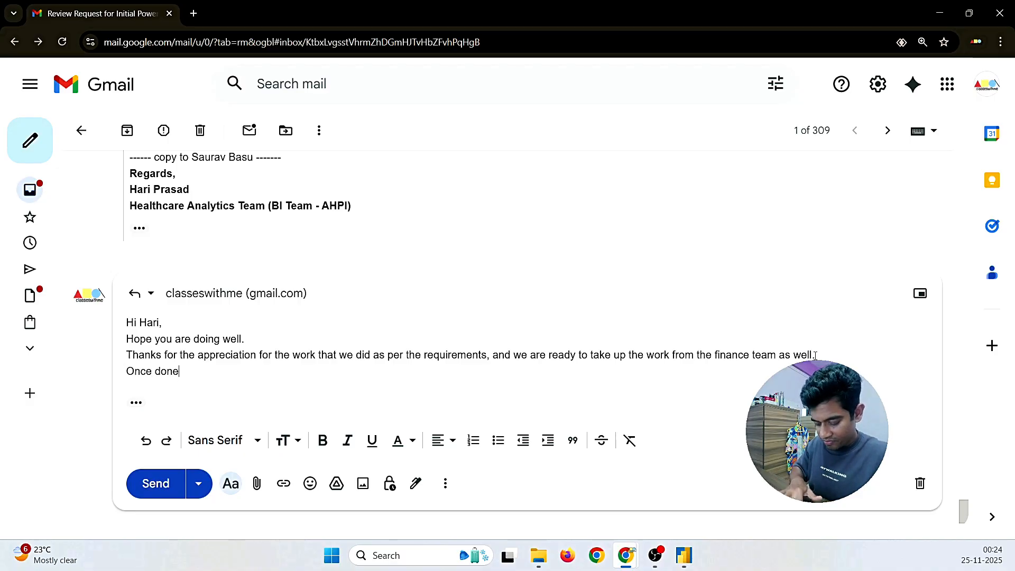
text( with he)
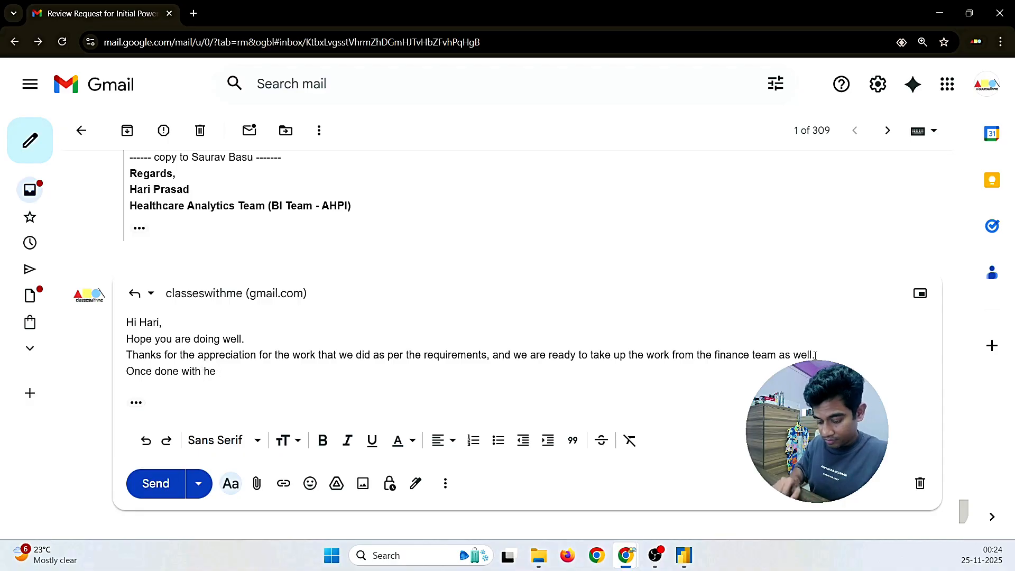
key(BackSpace)
key(BackSpace)
key(BackSpace)
text(the work)
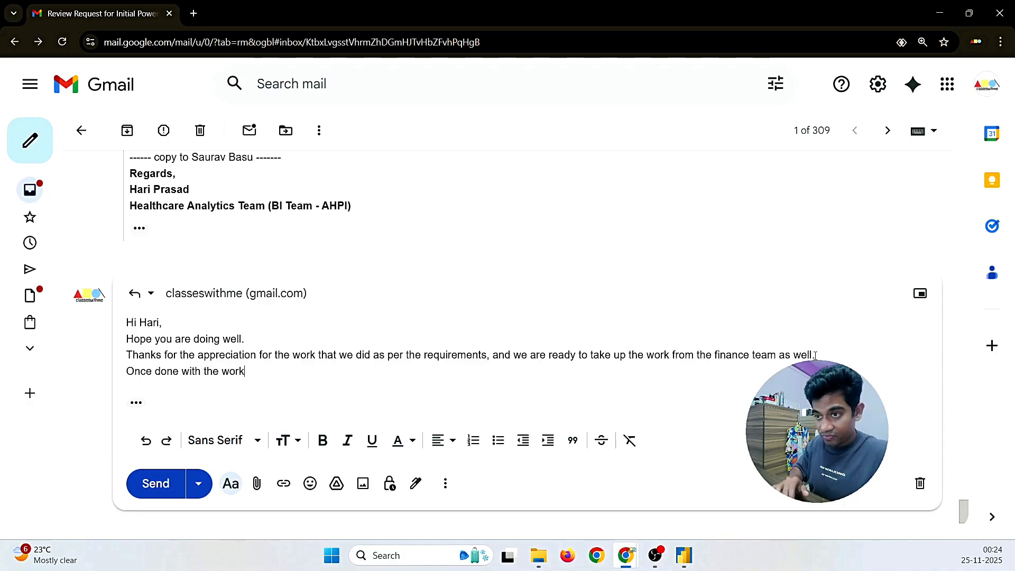
text( I will so)
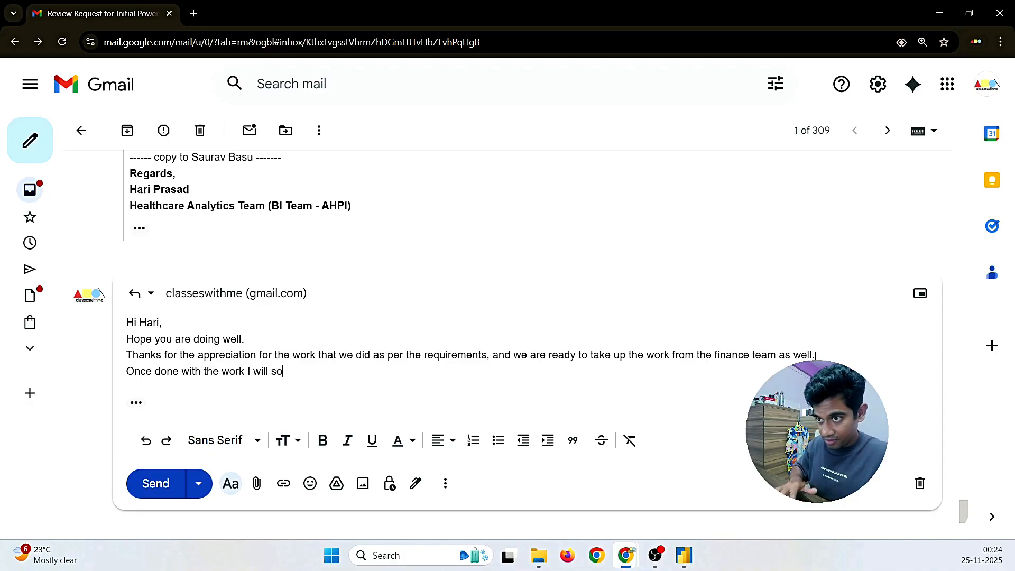
text(on send the file )
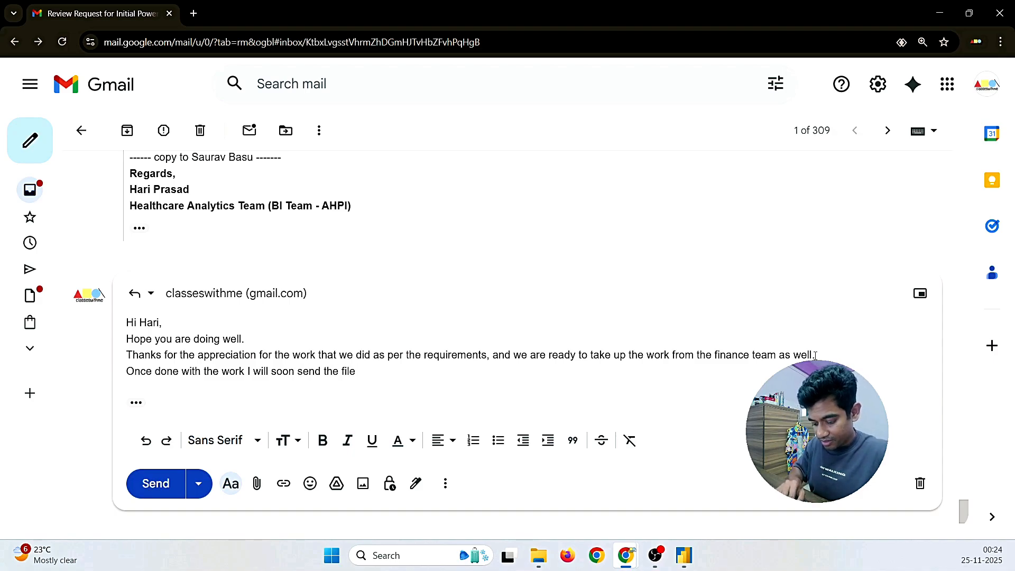
text(in this ma)
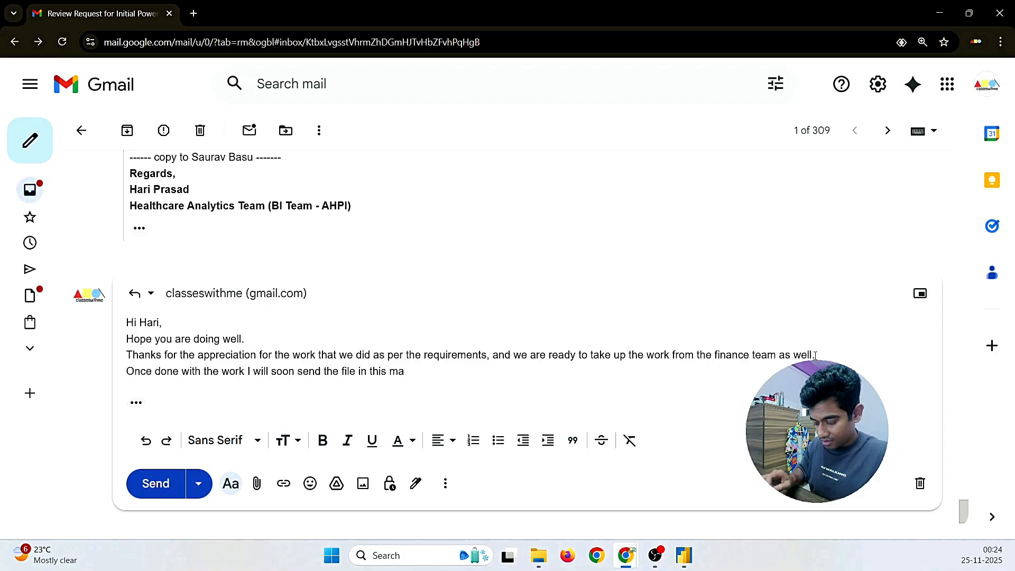
key(BackSpace)
key(BackSpace)
key(Tab)
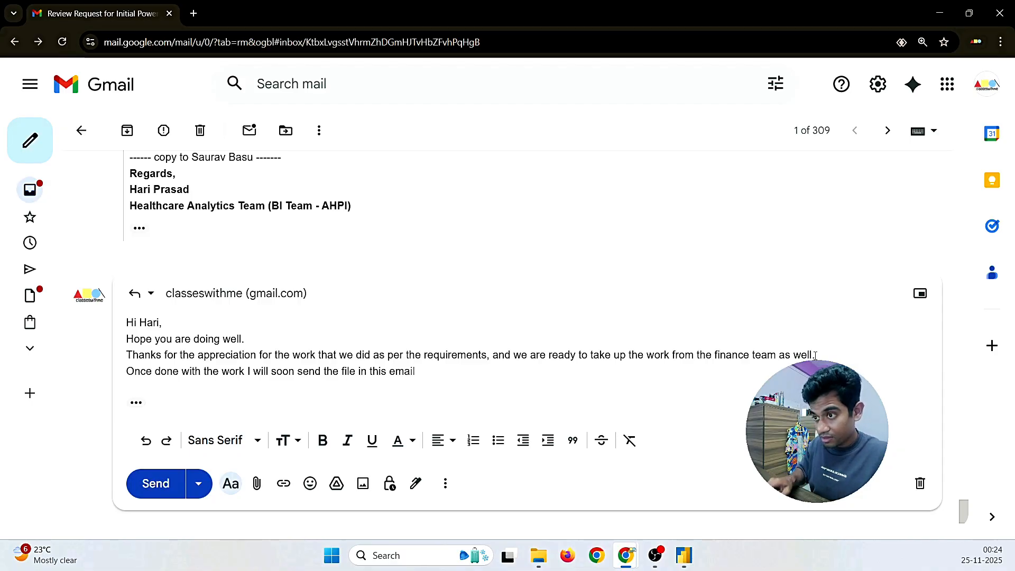
key(BackSpace)
key(BackSpace)
key(BackSpace)
key(BackSpace)
key(BackSpace)
key(BackSpace)
key(BackSpace)
key(BackSpace)
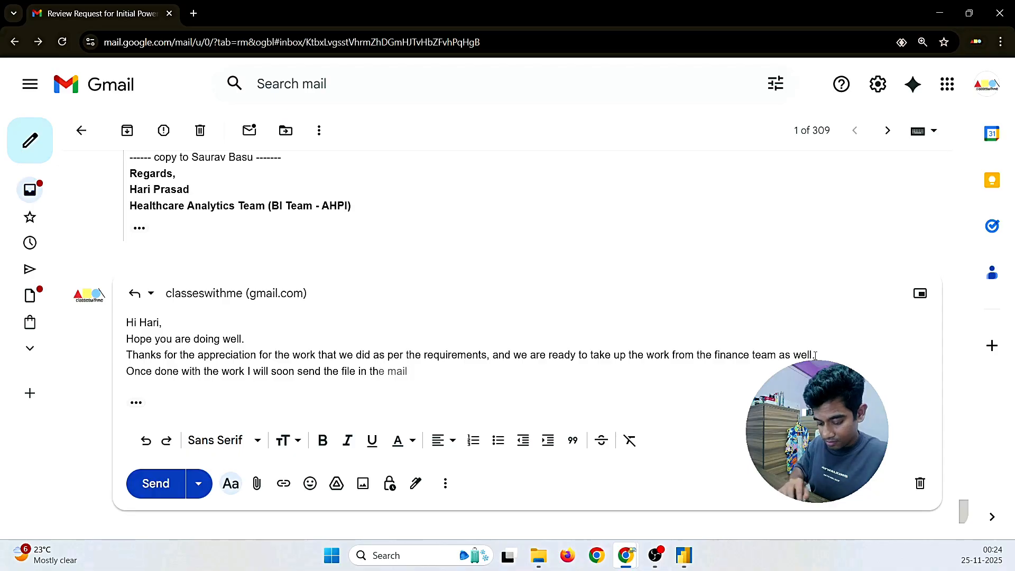
text(e upcom)
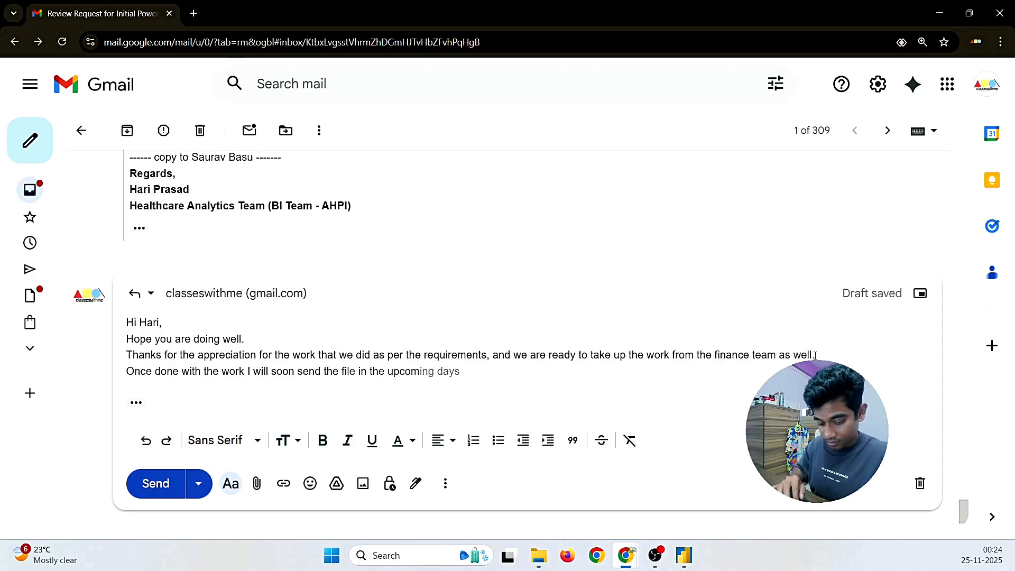
text(ing em)
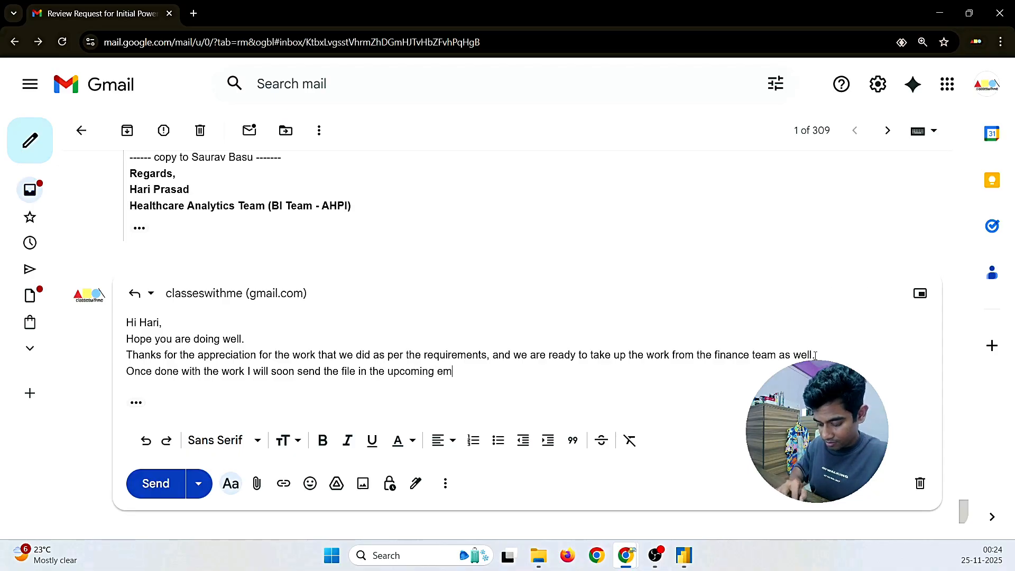
text(ail.)
key(Return)
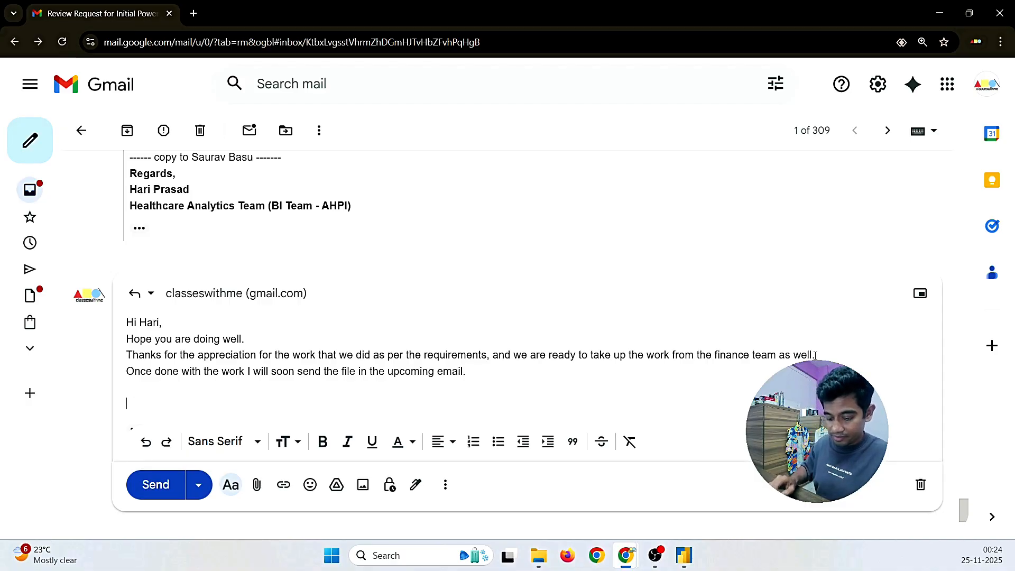
Step: Copy the bold signature block from the earlier sent message and paste it below the reply body
scroll(415, 305, up, 15)
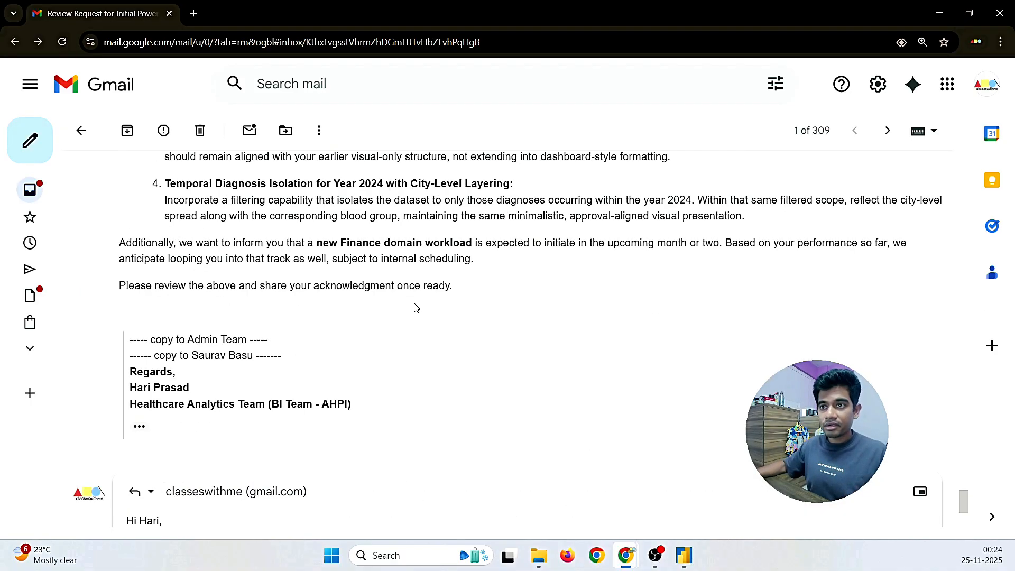
scroll(285, 315, up, 5)
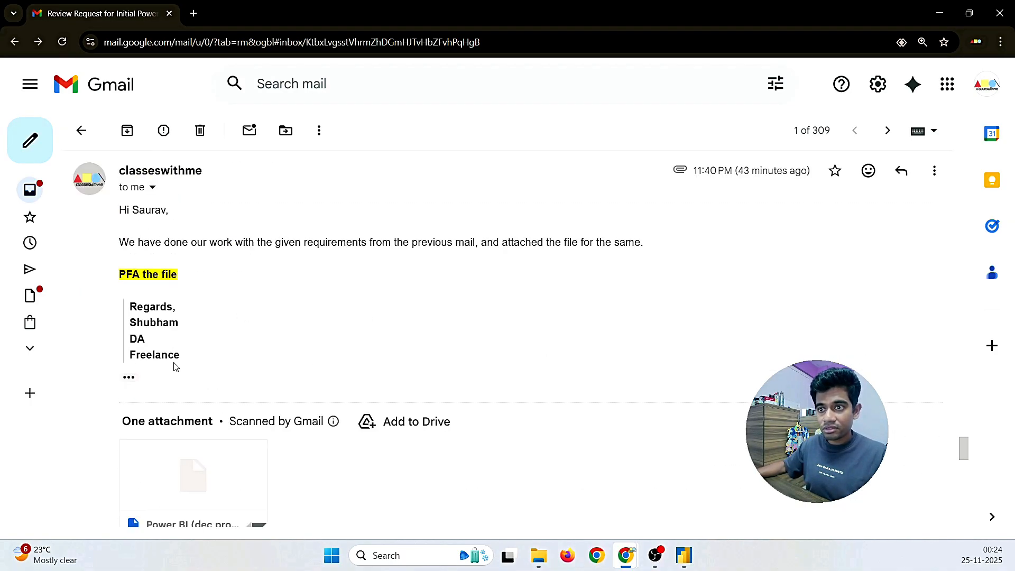
mouse_move(180, 362)
mouse_down()
mouse_move(130, 299)
mouse_move(127, 313)
mouse_up()
key(ctrl+c)
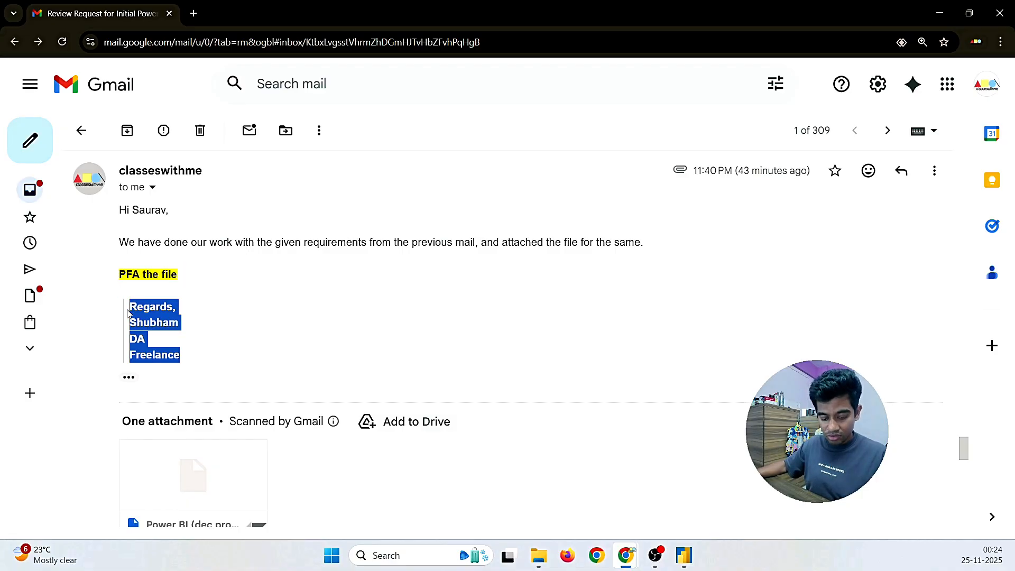
scroll(302, 364, down, 20)
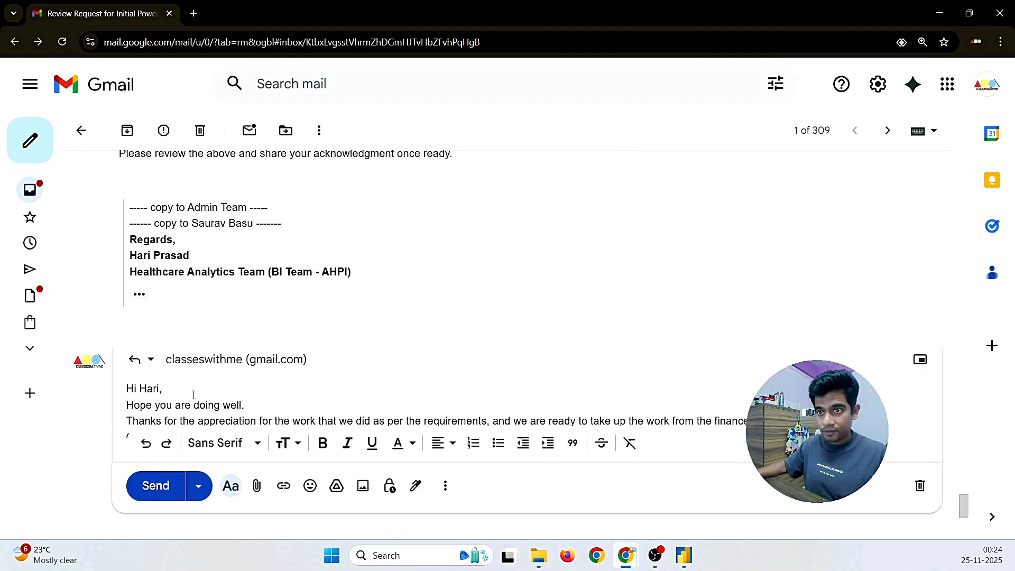
scroll(193, 394, down, 3)
click(147, 310)
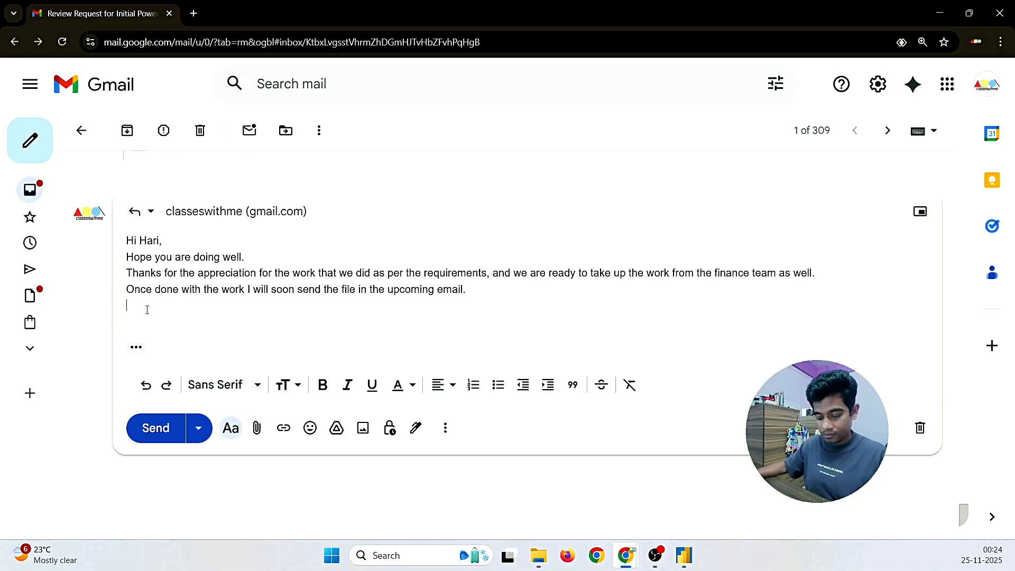
key(ctrl+v)
Step: Add a blank line before the signature and format it as an indented quote
click(470, 291)
key(Return)
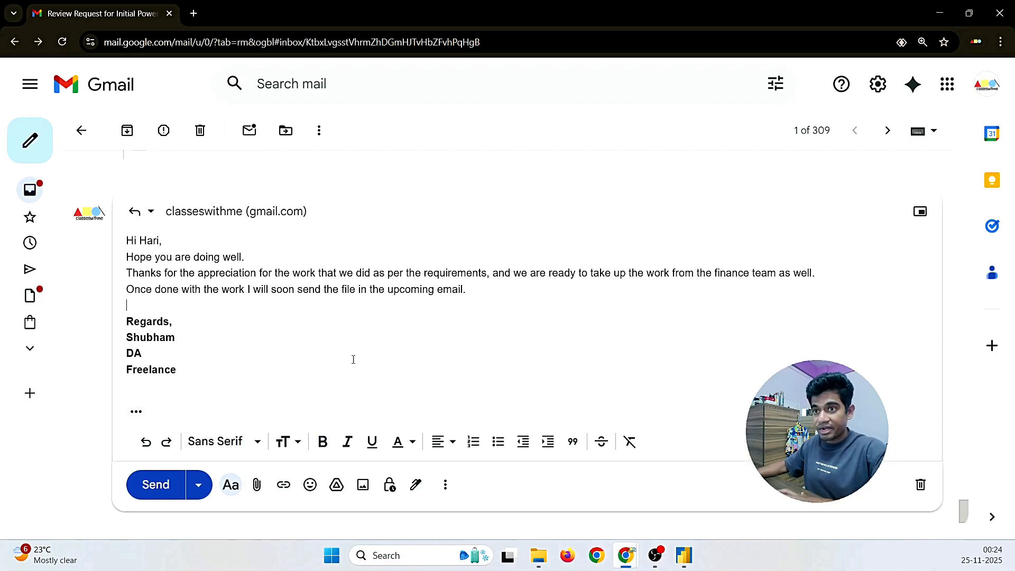
mouse_move(178, 370)
mouse_down()
mouse_move(126, 333)
mouse_move(125, 320)
mouse_up()
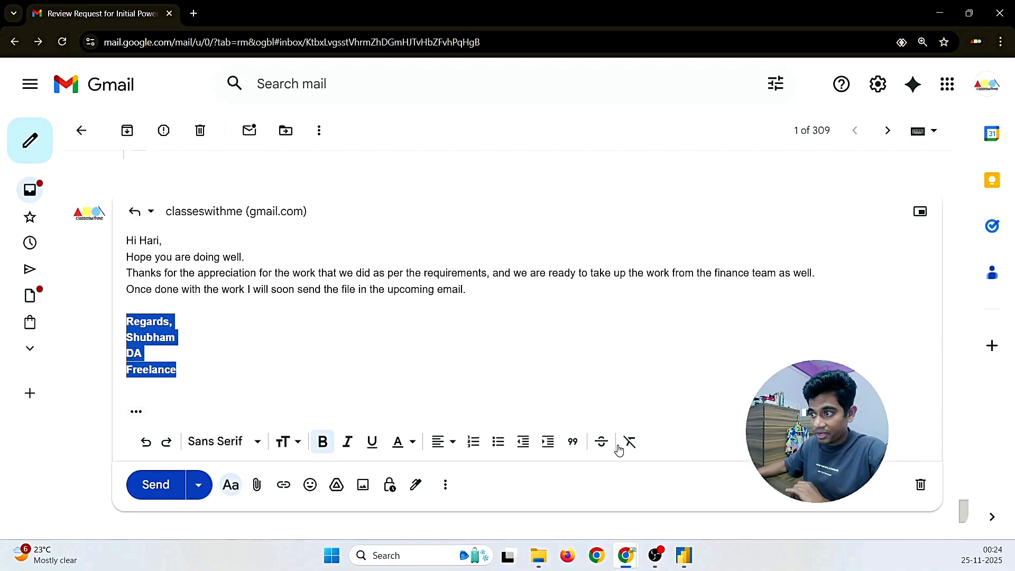
click(573, 441)
click(146, 309)
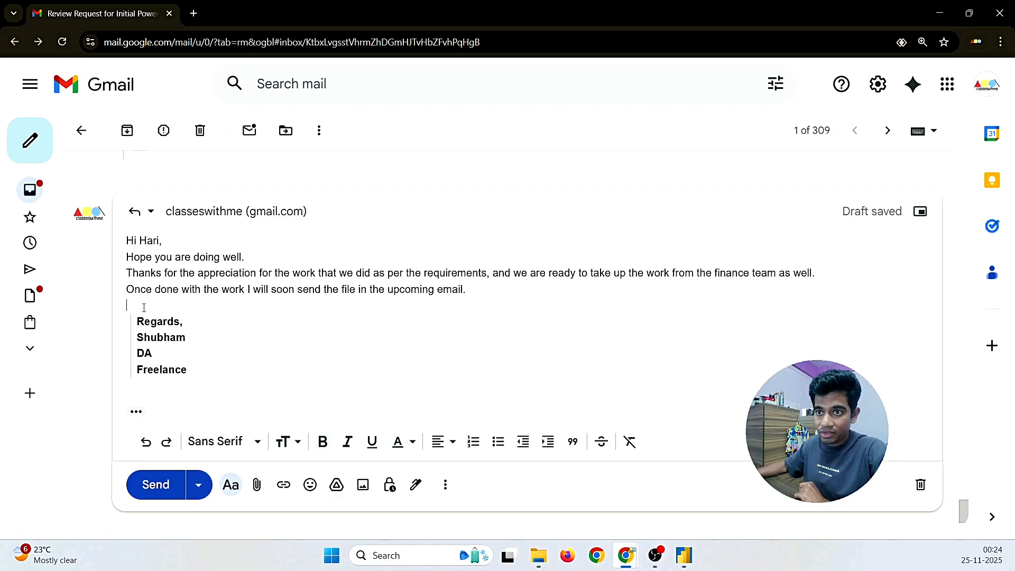
Step: Add two dashed 'cc to' lines above the signature, one for a colleague and one for the Admin Team
key(Return)
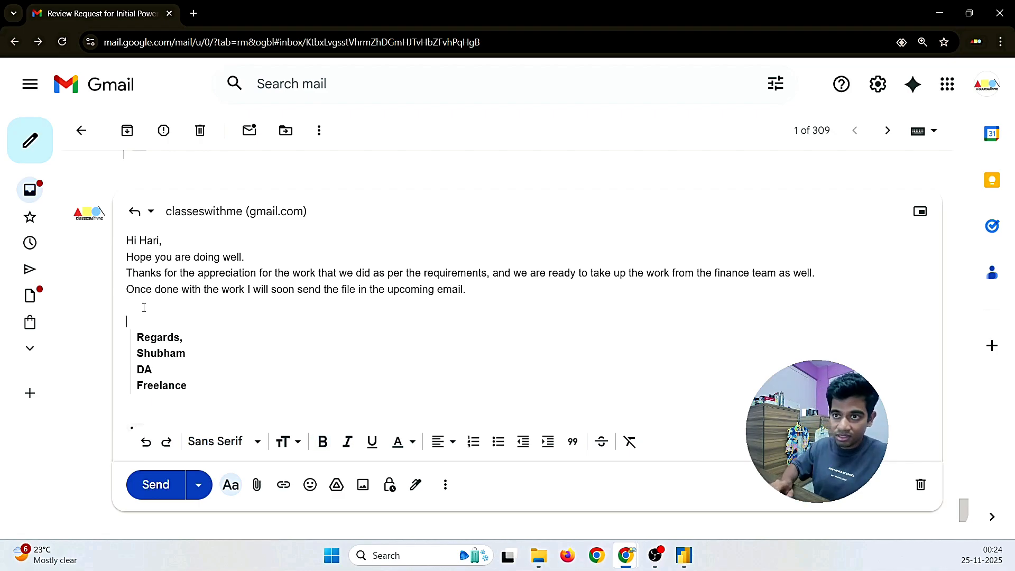
text(---------------)
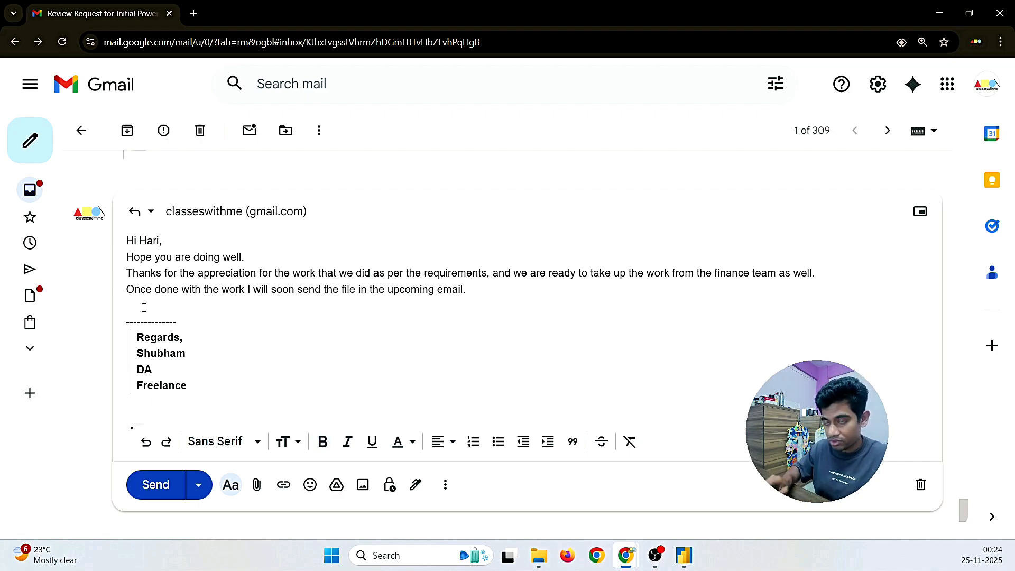
key(BackSpace)
key(BackSpace)
key(BackSpace)
key(BackSpace)
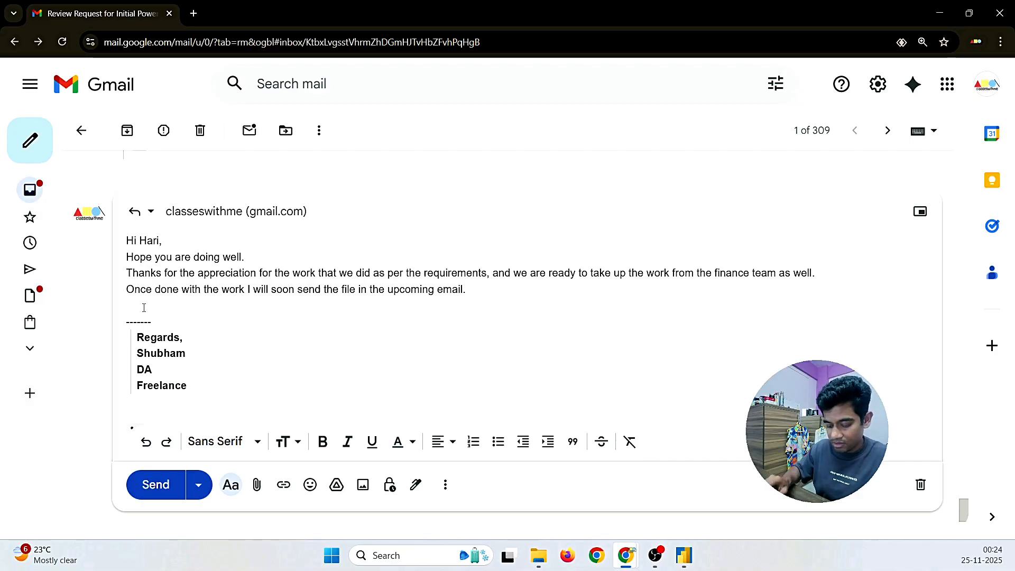
text(cc t)
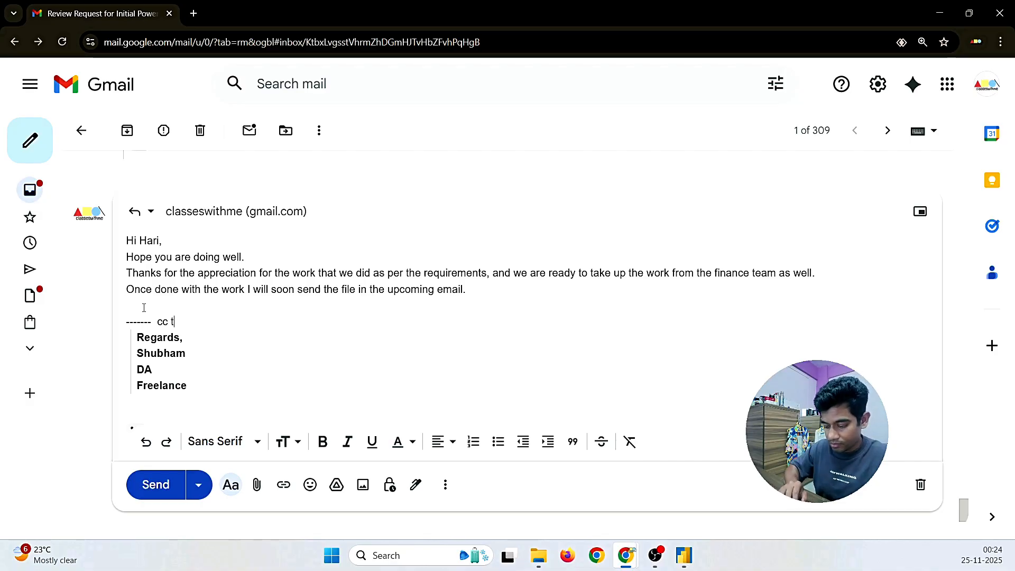
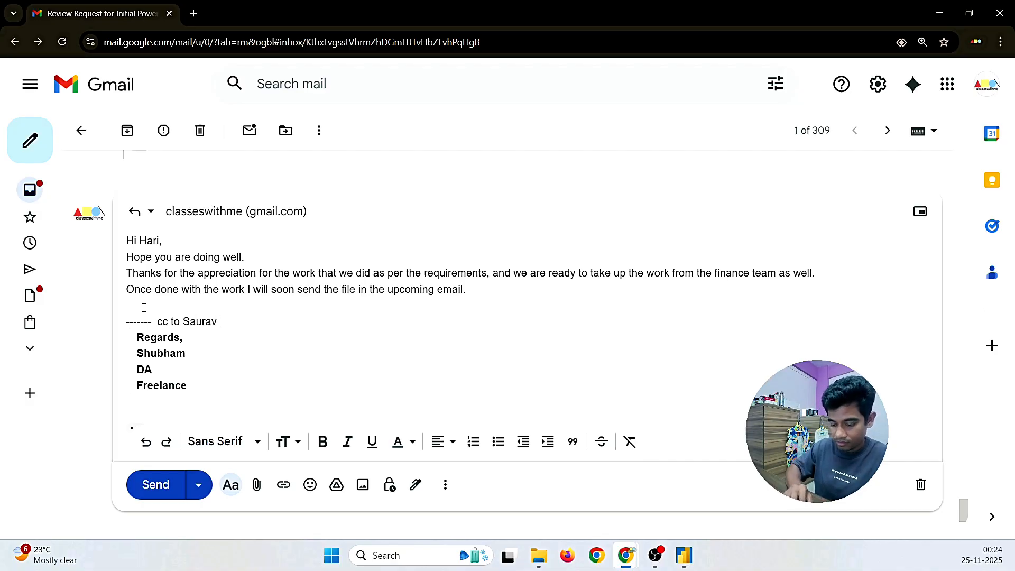
text( -------)
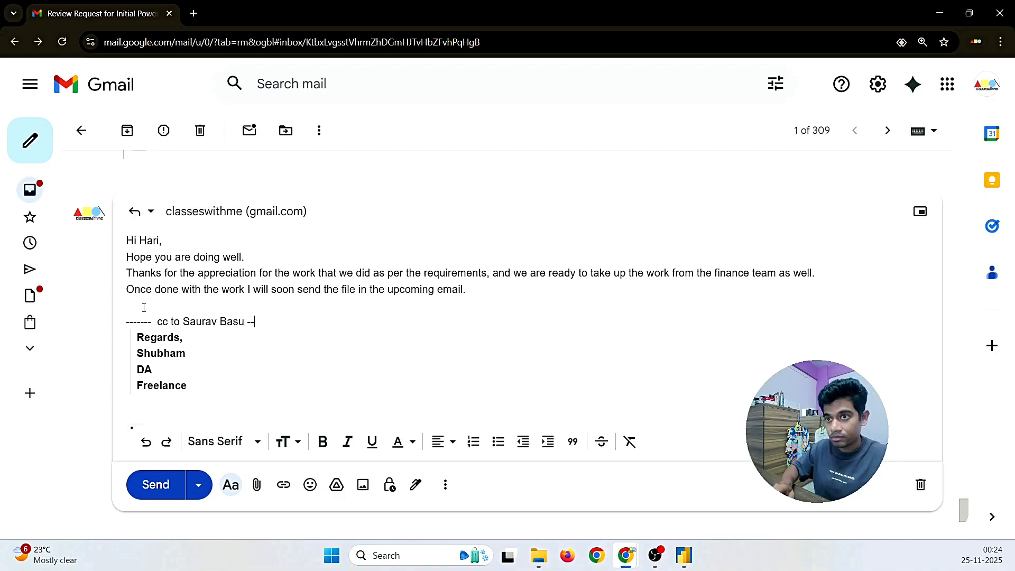
key(Return)
text(--)
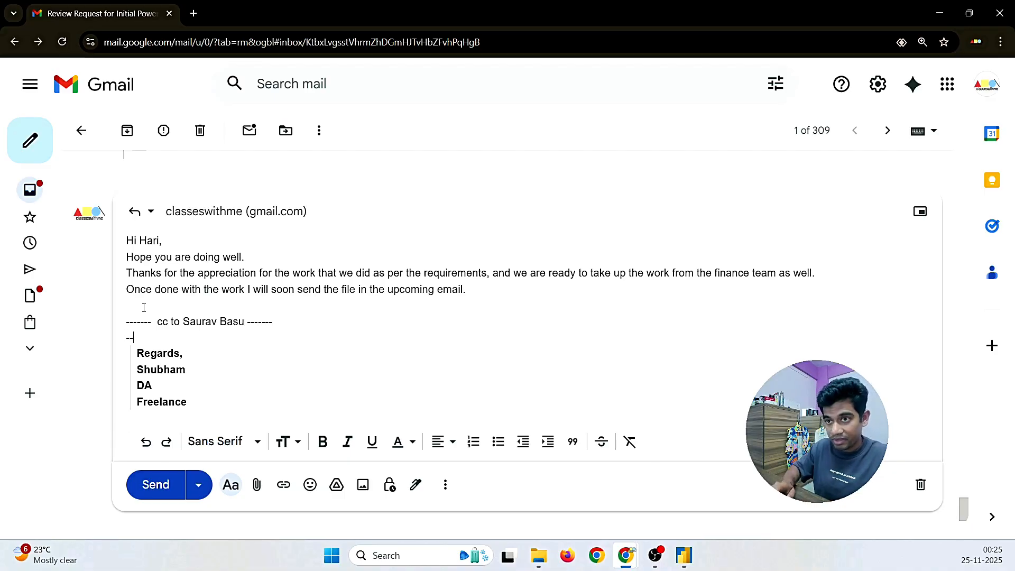
text(----- cc to)
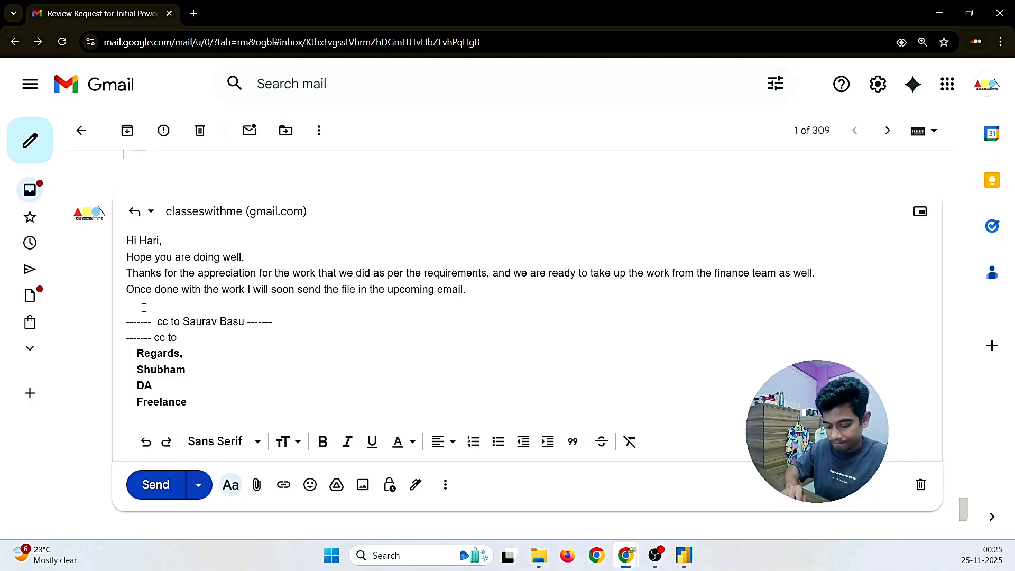
text( Adn)
key(BackSpace)
text(mi)
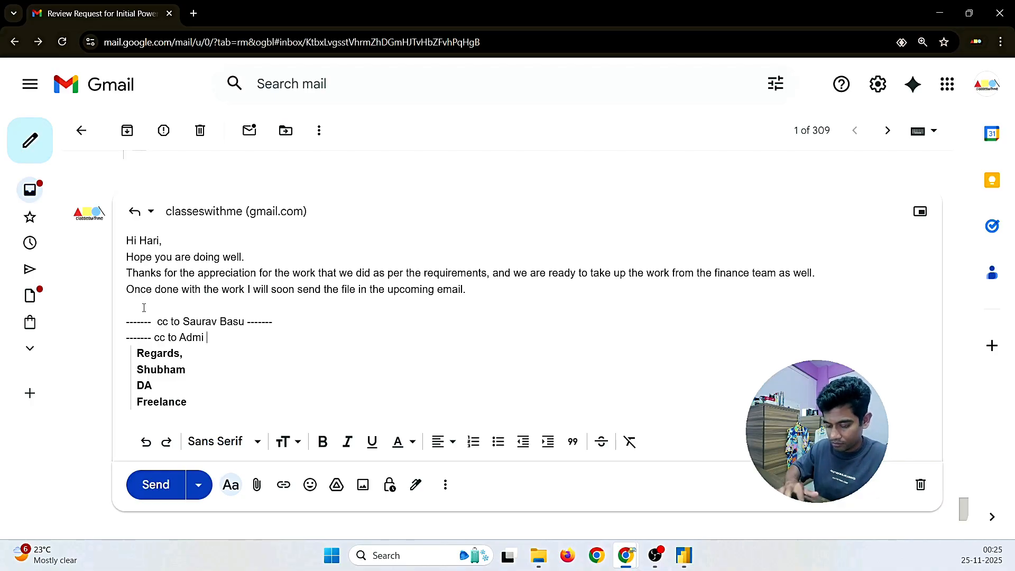
text(n Tea)
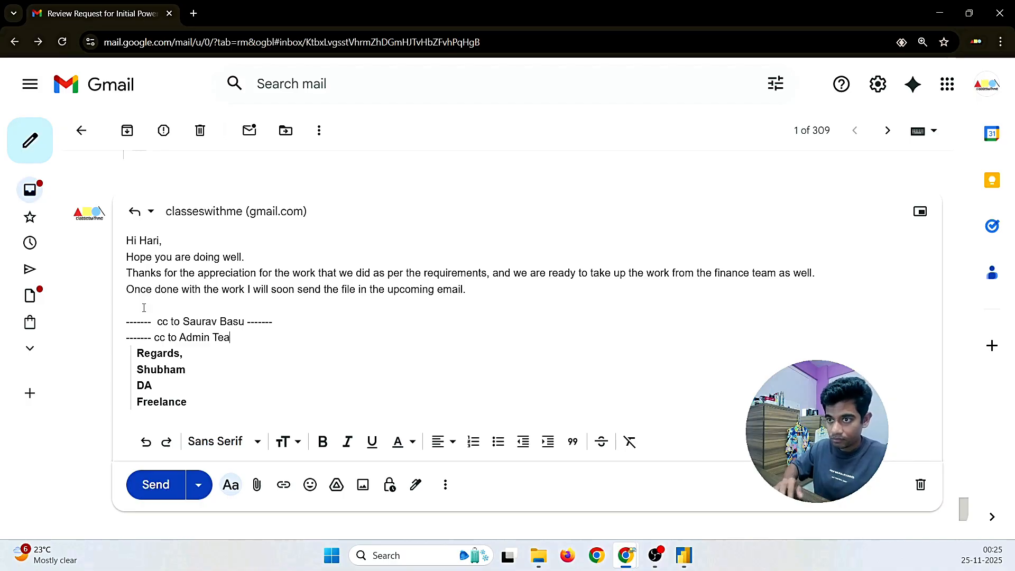
text(m ------)
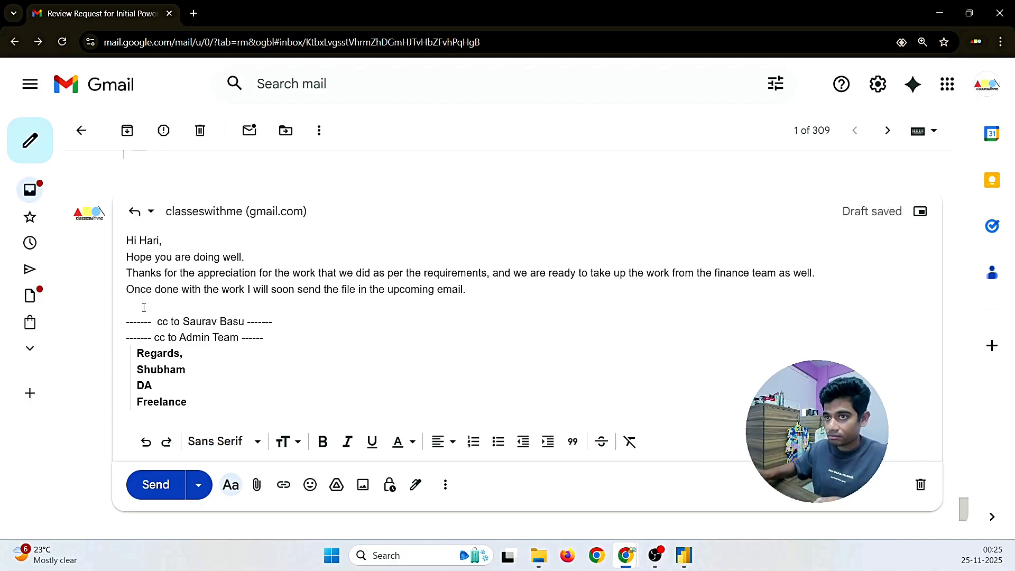
Step: Add a blank line after the greeting and indent both cc lines as a quote
click(175, 242)
key(Return)
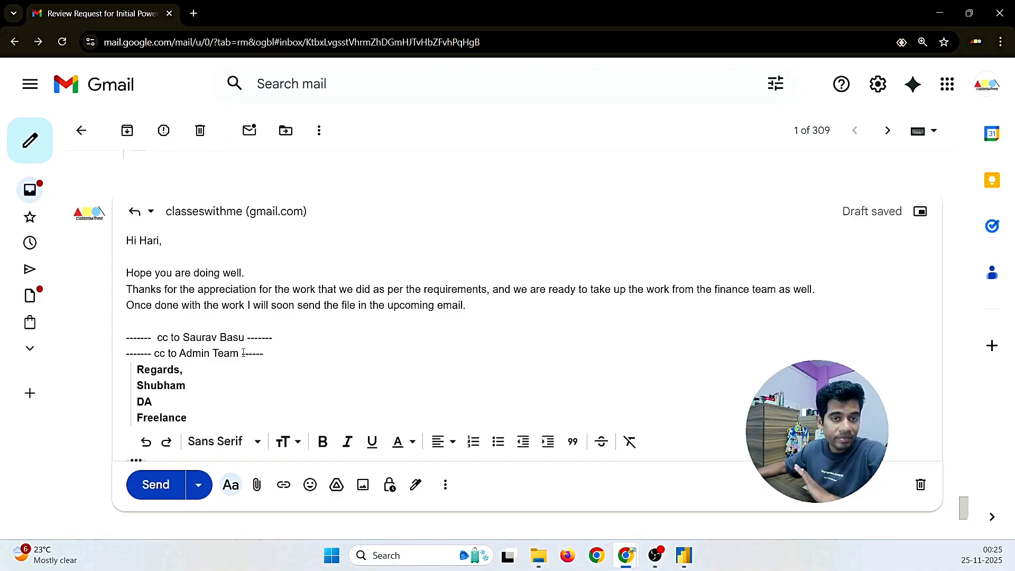
drag(264, 355, 126, 337)
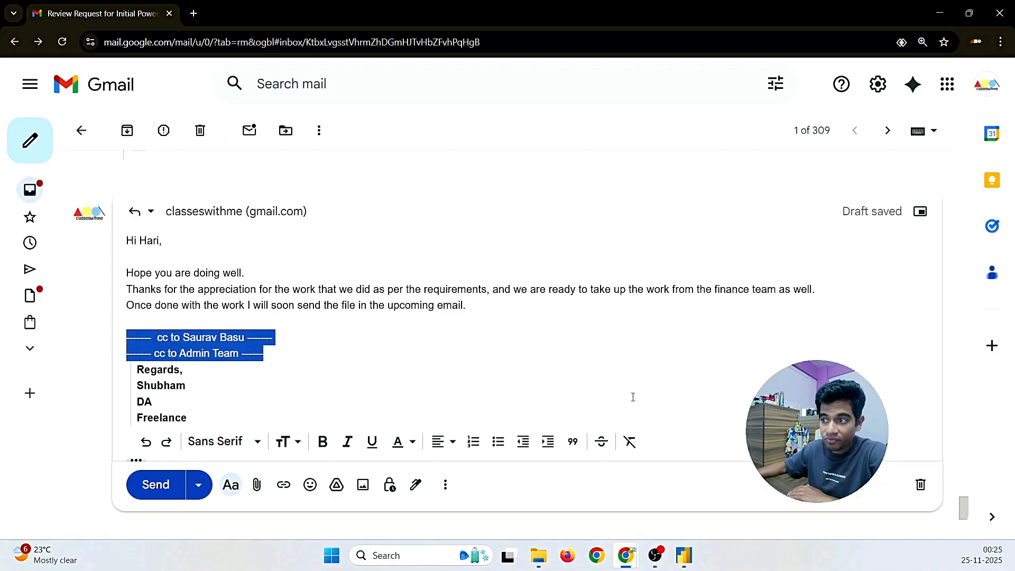
click(573, 444)
click(331, 373)
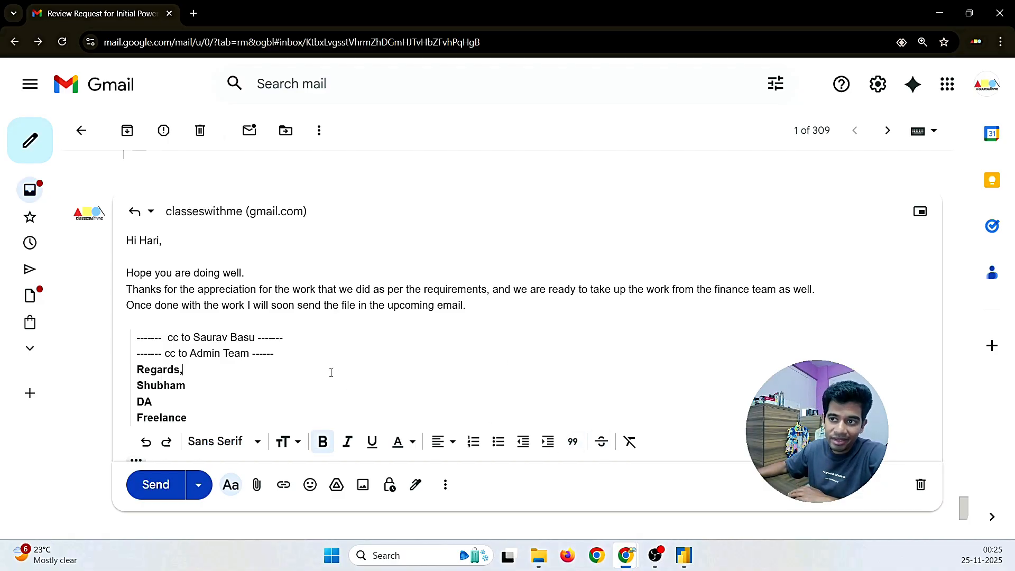
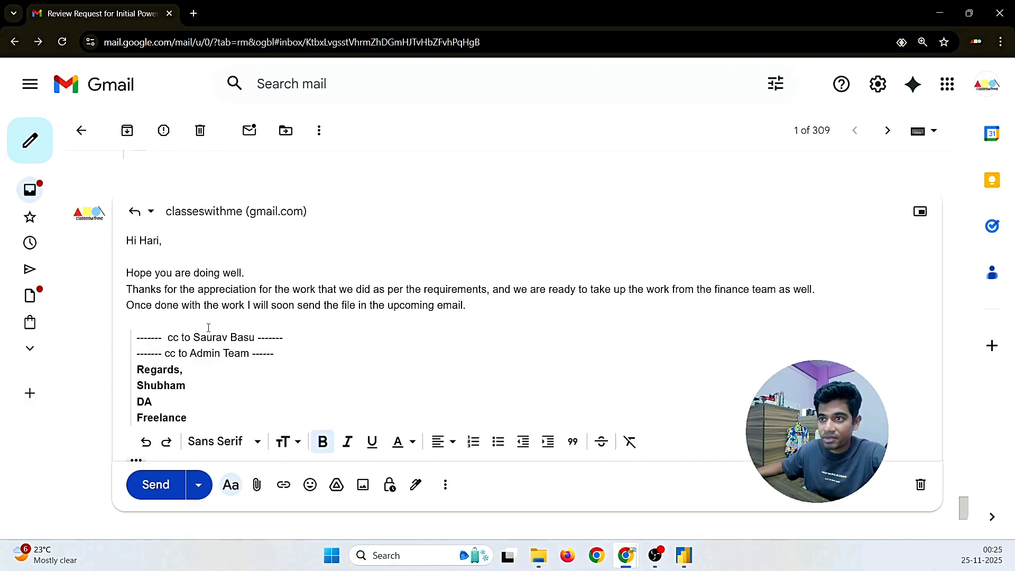
Step: Send the finished reply in the Review Request thread
click(141, 486)
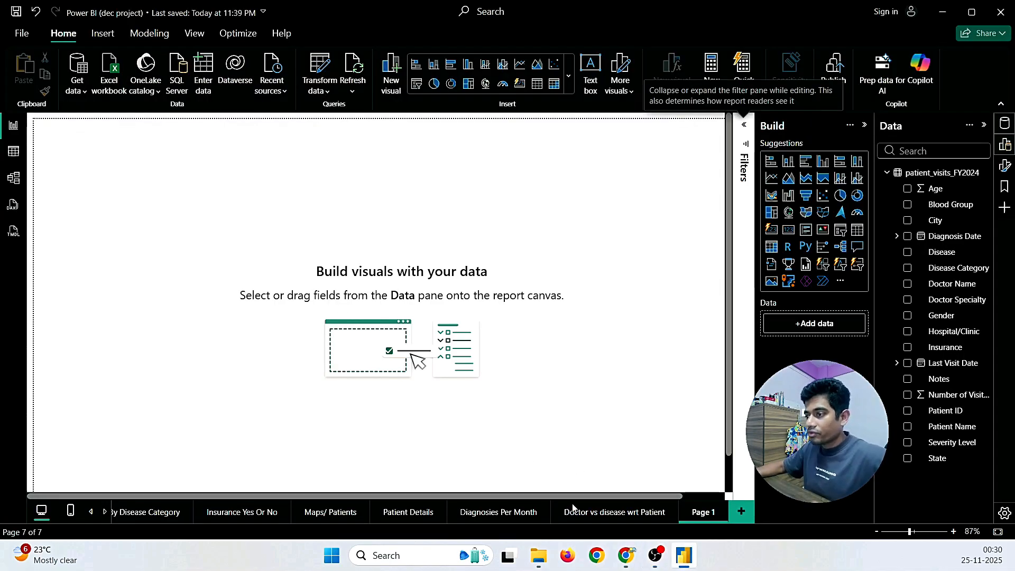
Step: Glance over the Gmail requirements email, then come back to the Power BI report
mouse_move(626, 555)
click(708, 487)
scroll(318, 341, up, 10)
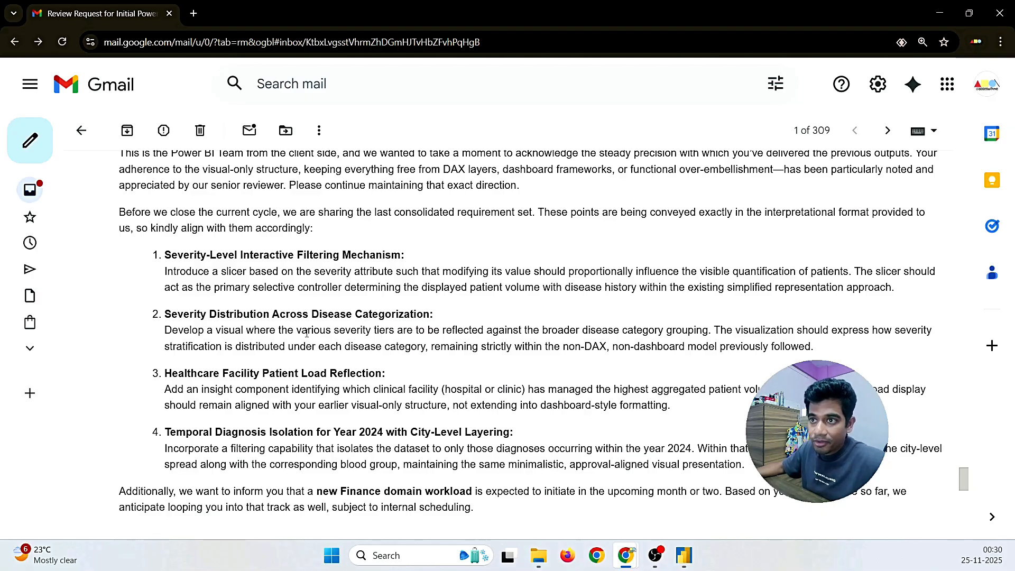
click(684, 555)
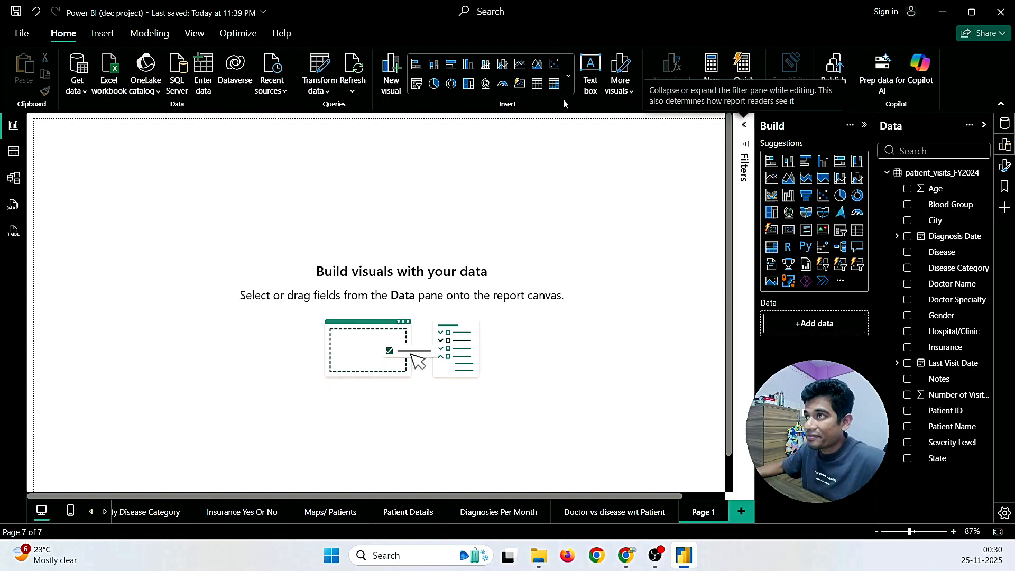
Step: Insert a small top-left slicer filled with Severity Level values Mild, Moderate and Severe
click(571, 85)
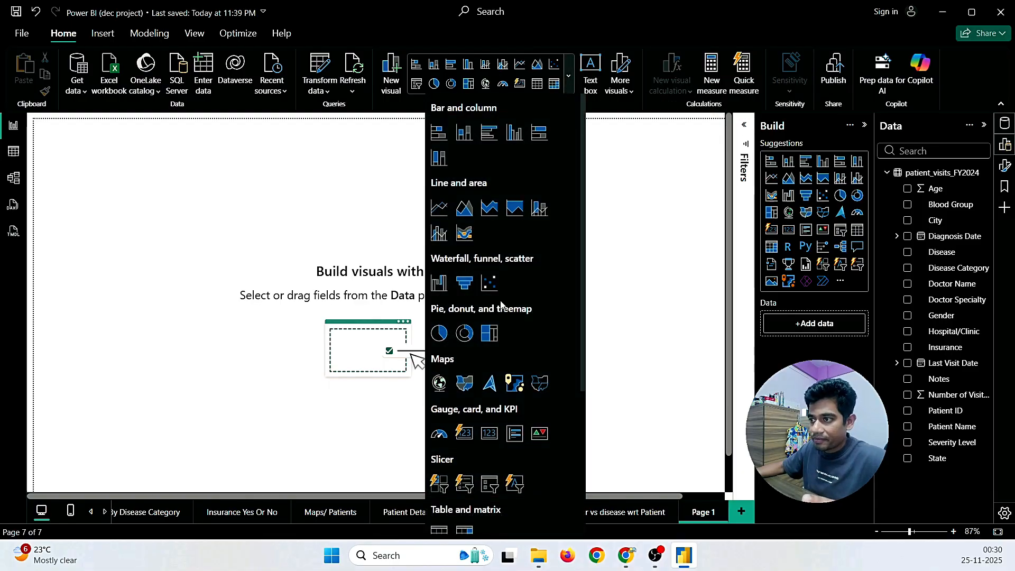
scroll(501, 304, down, 3)
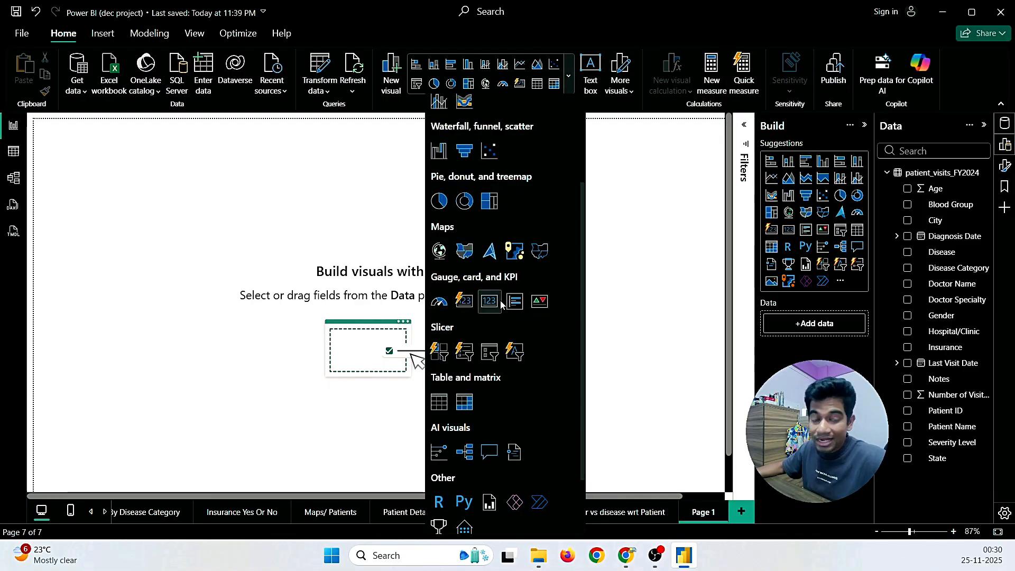
click(485, 359)
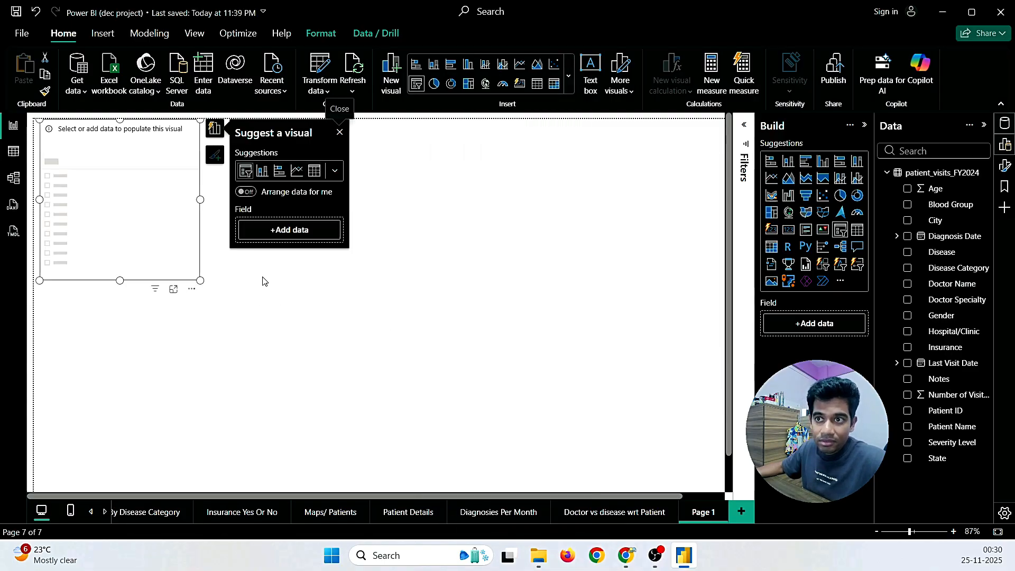
drag(182, 253, 152, 212)
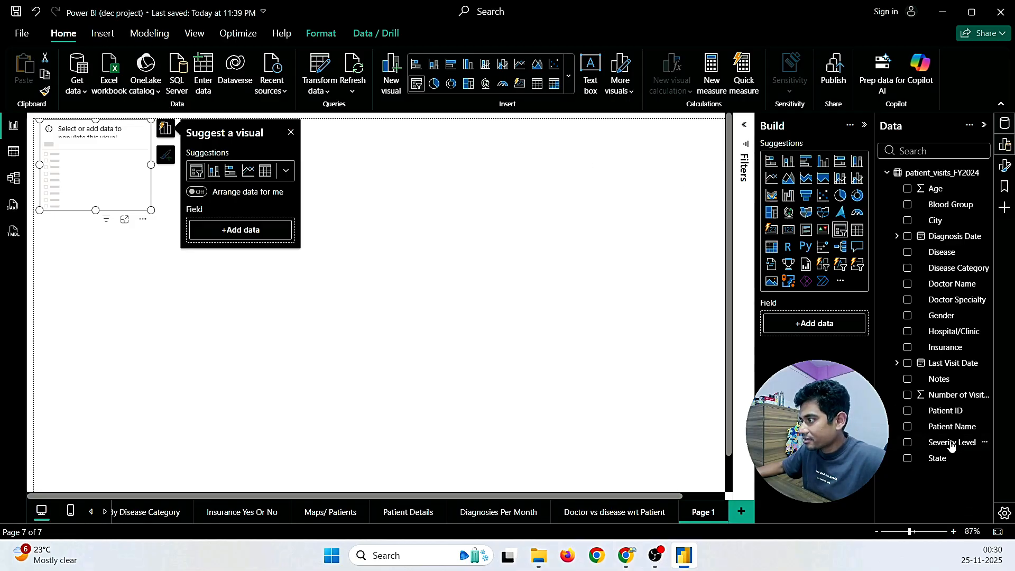
drag(951, 442, 834, 328)
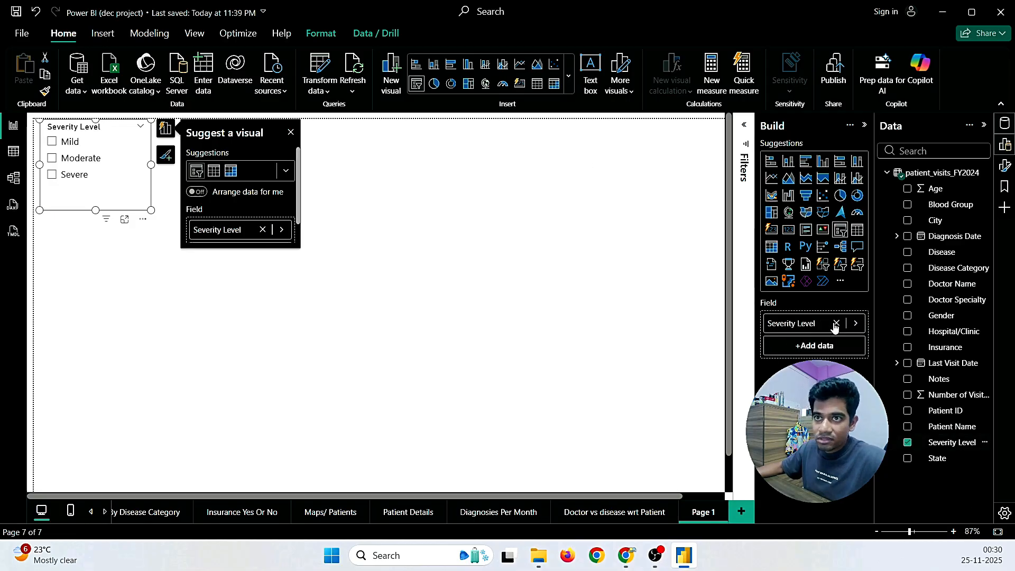
drag(93, 210, 90, 188)
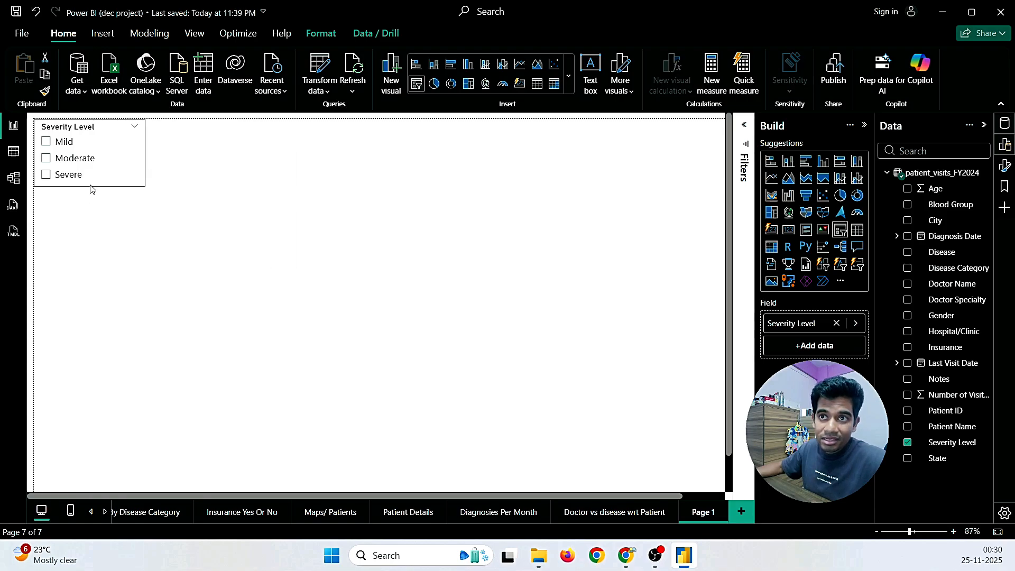
click(47, 142)
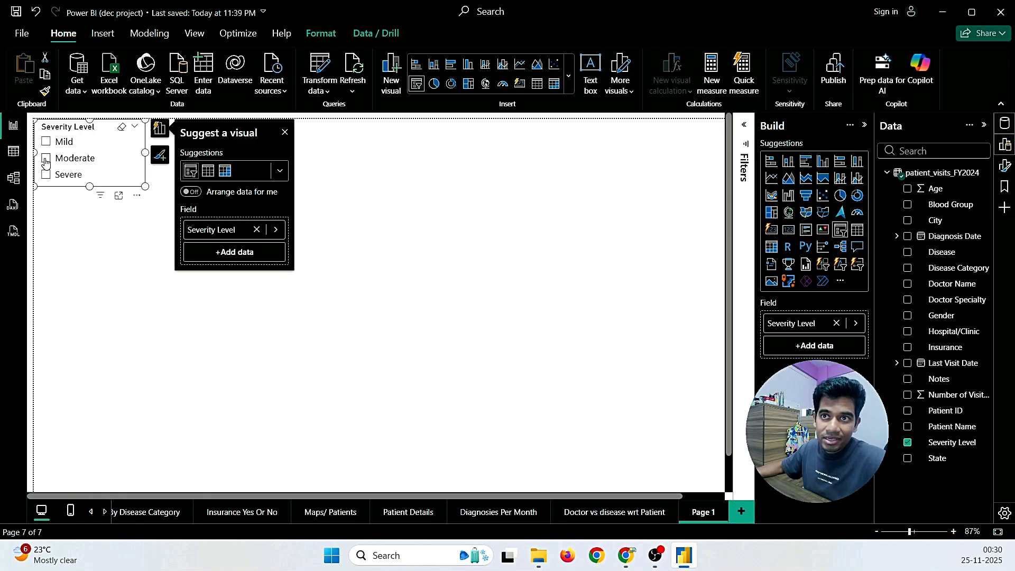
click(46, 159)
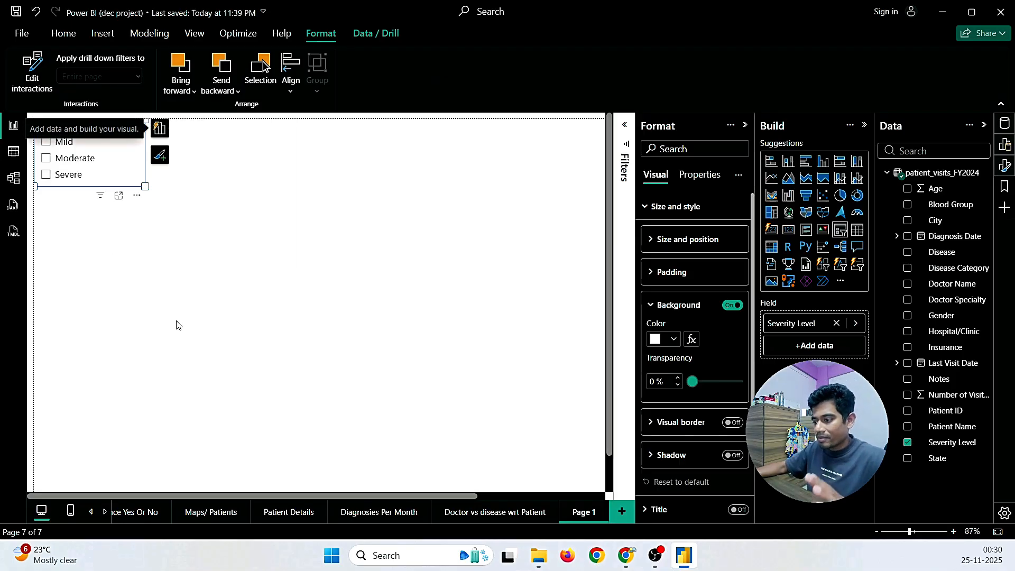
mouse_move(625, 555)
click(698, 491)
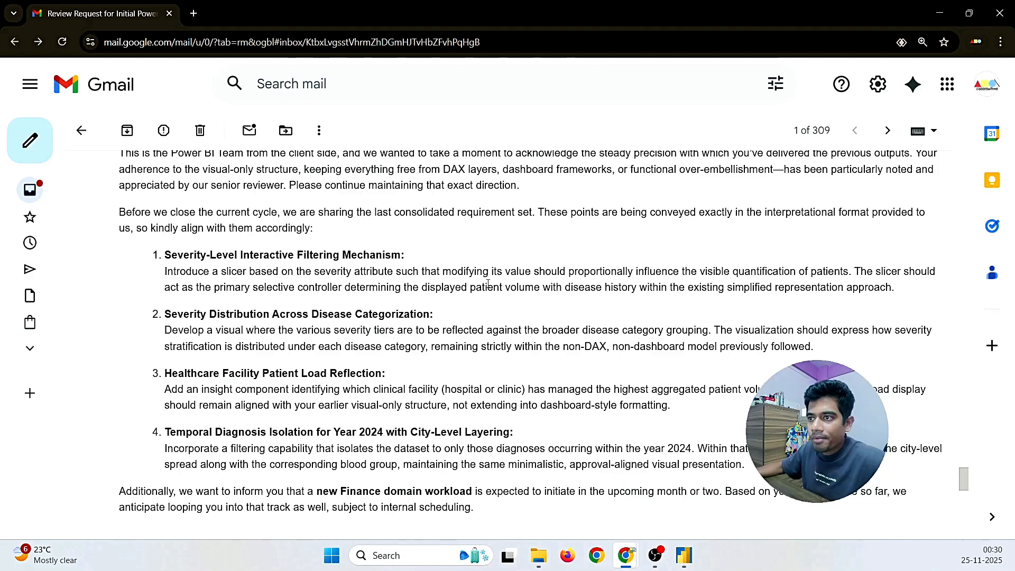
Step: Reread the first requirement, then undo an accidental bar-chart conversion of the slicer
drag(420, 287, 653, 288)
click(686, 557)
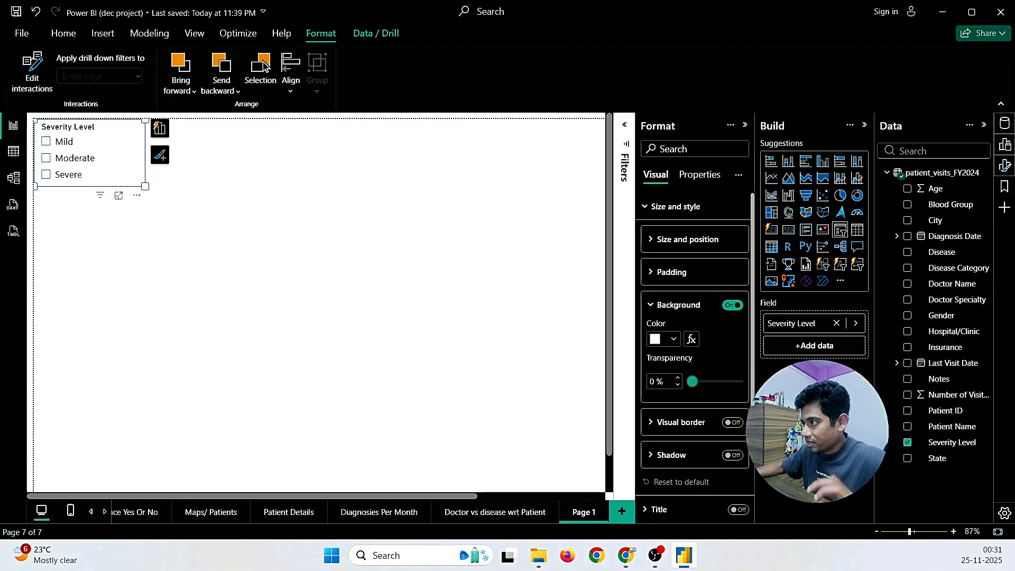
click(774, 164)
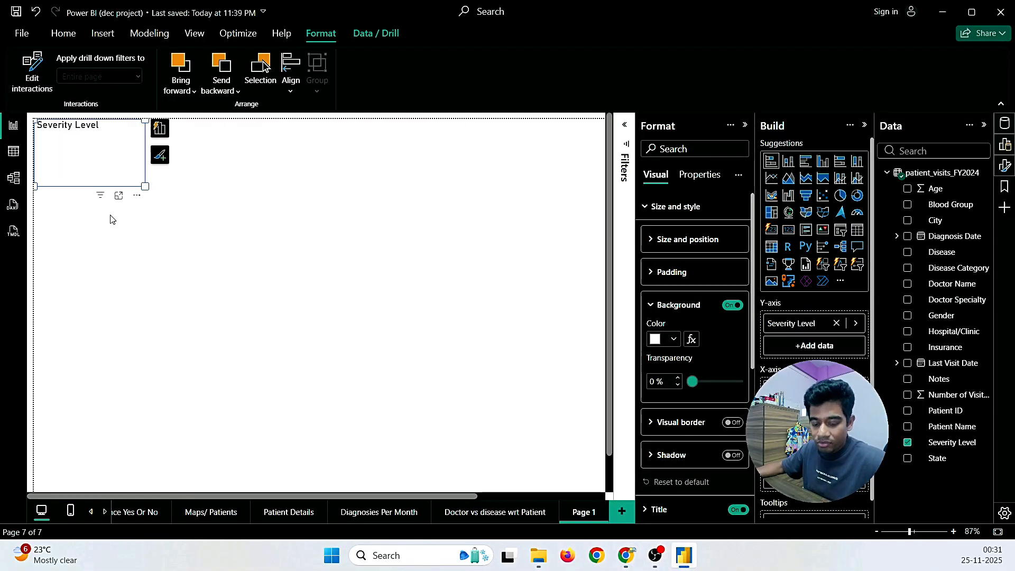
key(ctrl+z)
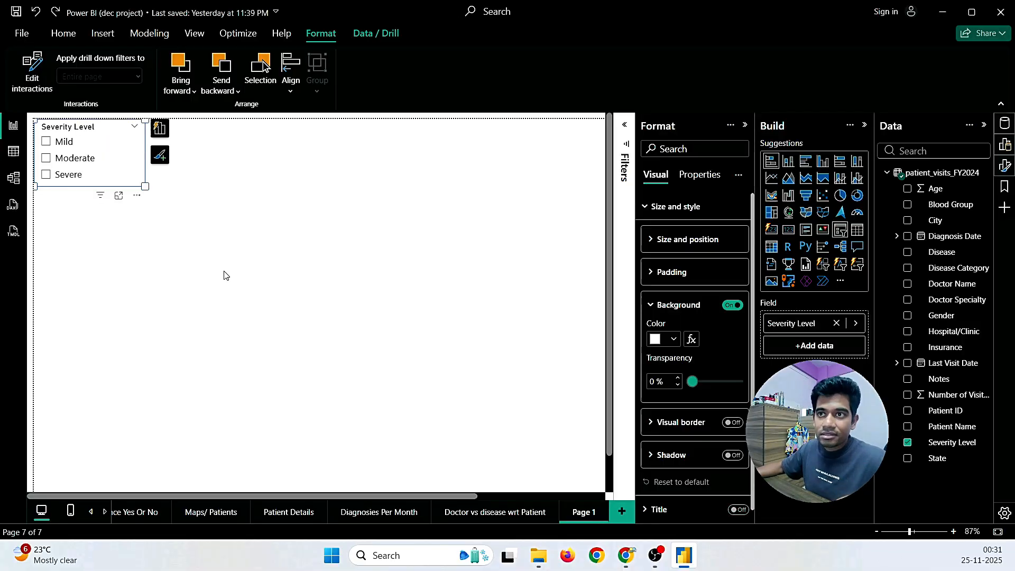
click(222, 274)
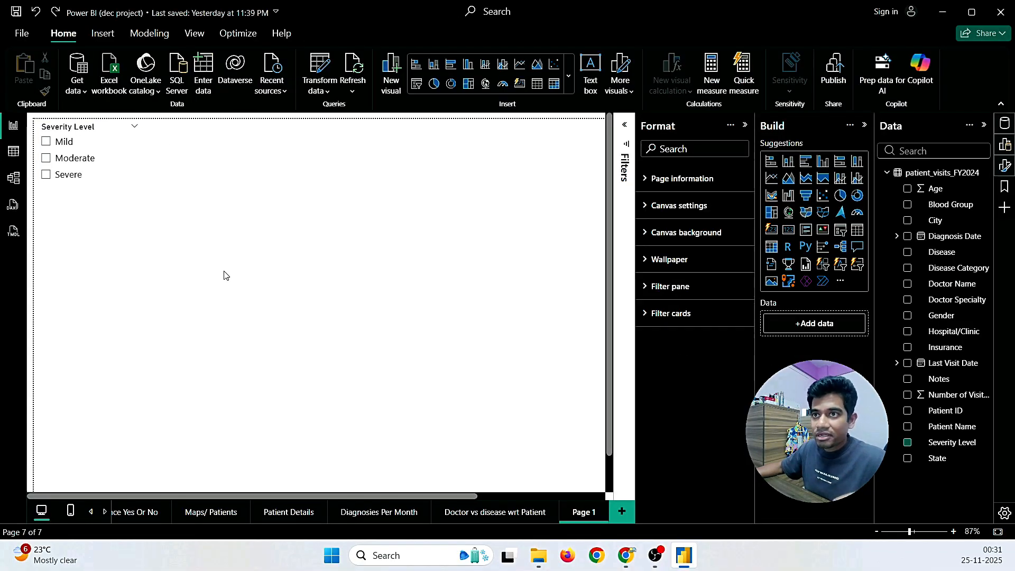
Step: Add a large stacked bar chart below the slicer: Disease on Y-axis, Count of Patient ID on X-axis
click(771, 162)
drag(146, 319, 571, 456)
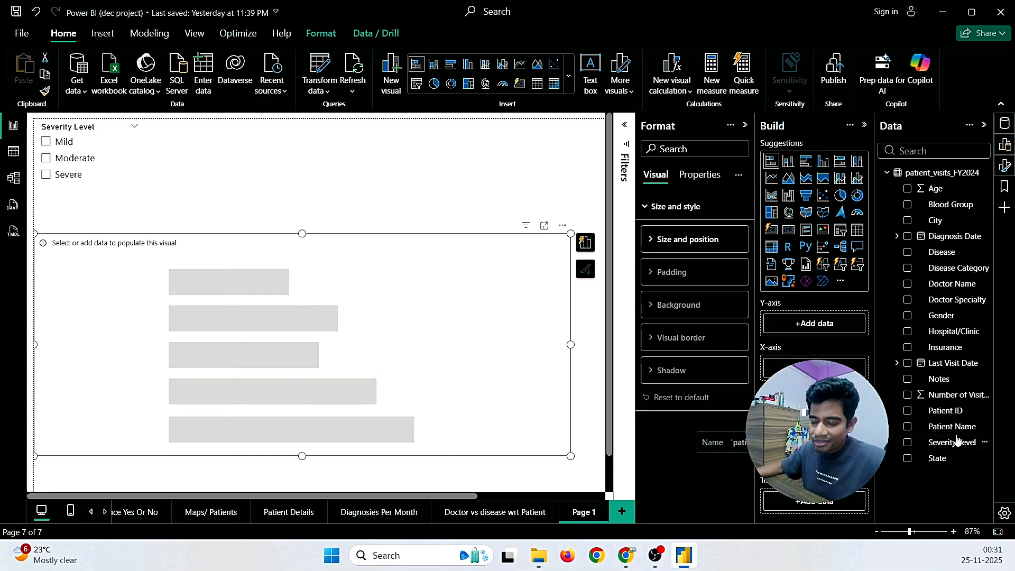
drag(928, 262, 821, 323)
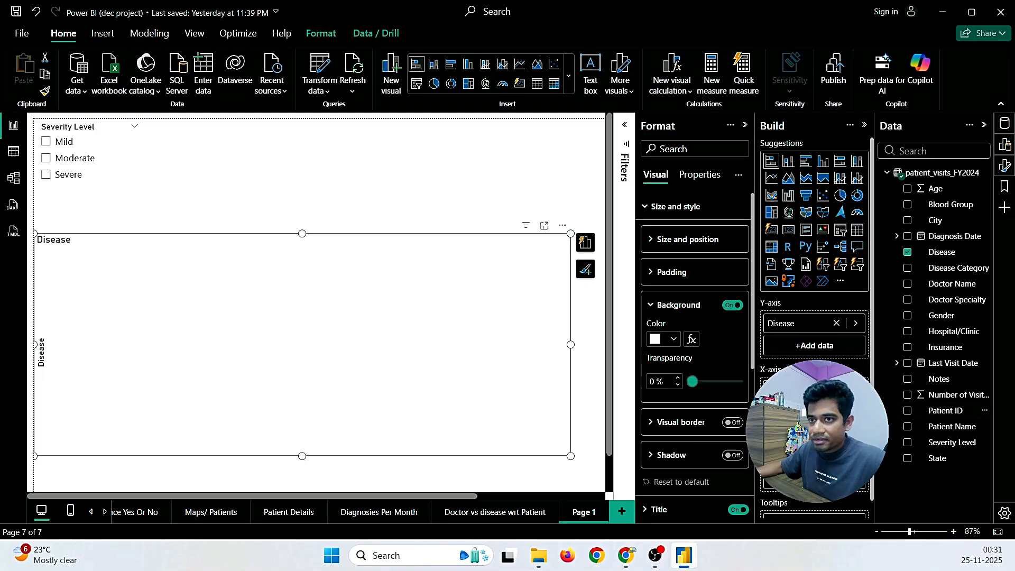
drag(945, 411, 814, 390)
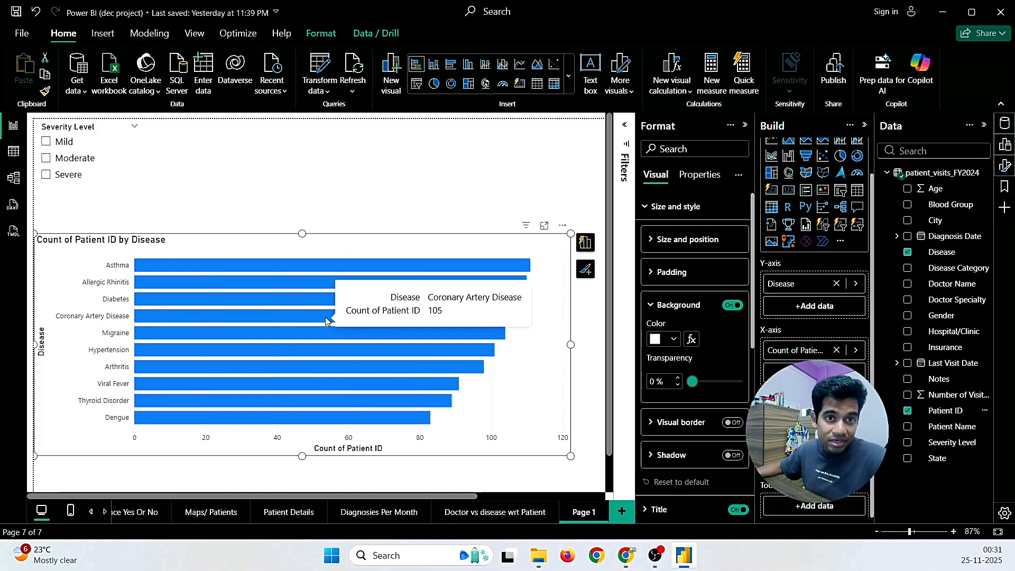
Step: Try the Severe, Moderate and Mild options in the Severity Level slicer to compare the chart
click(44, 180)
click(46, 175)
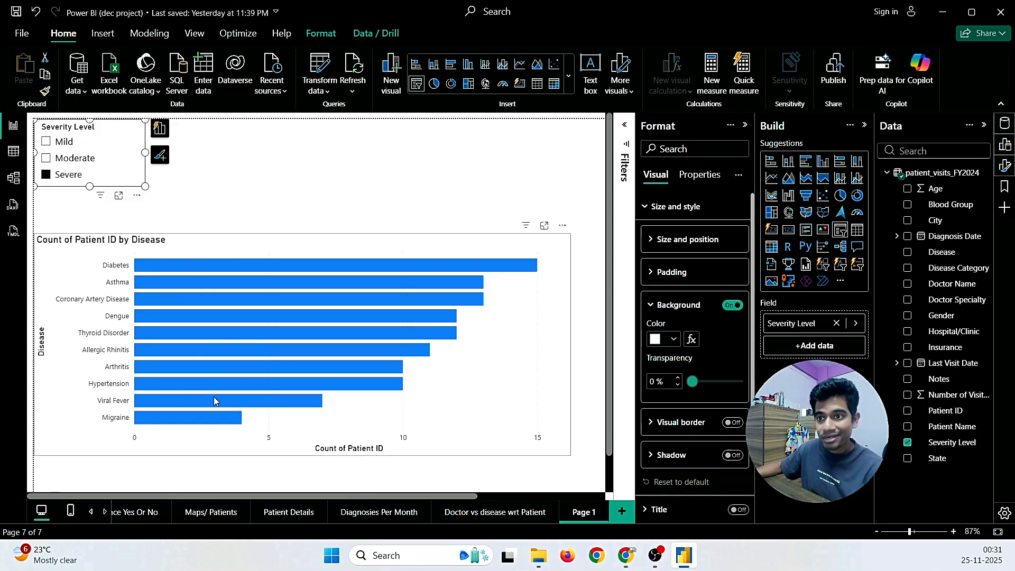
mouse_move(199, 388)
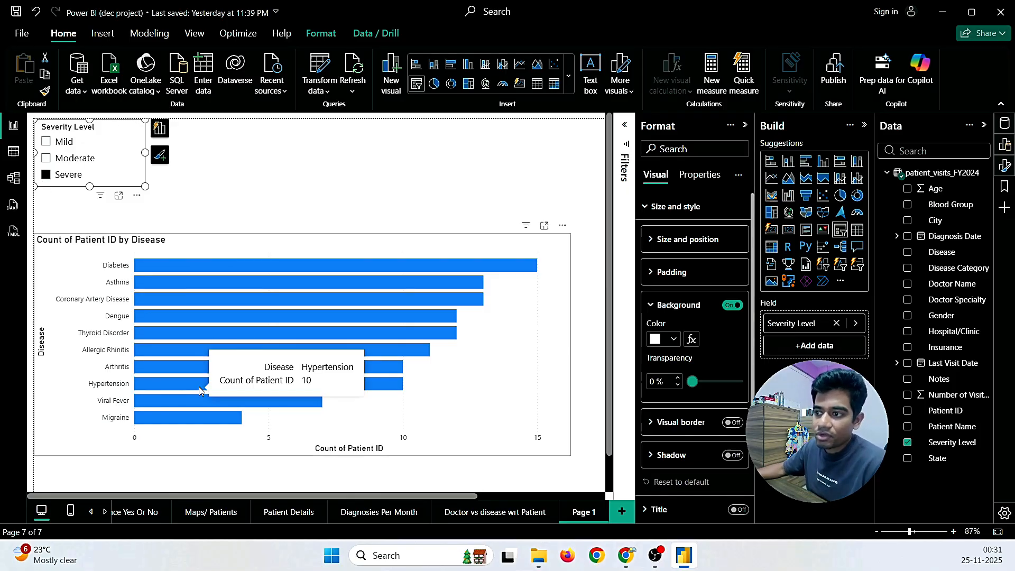
mouse_move(205, 303)
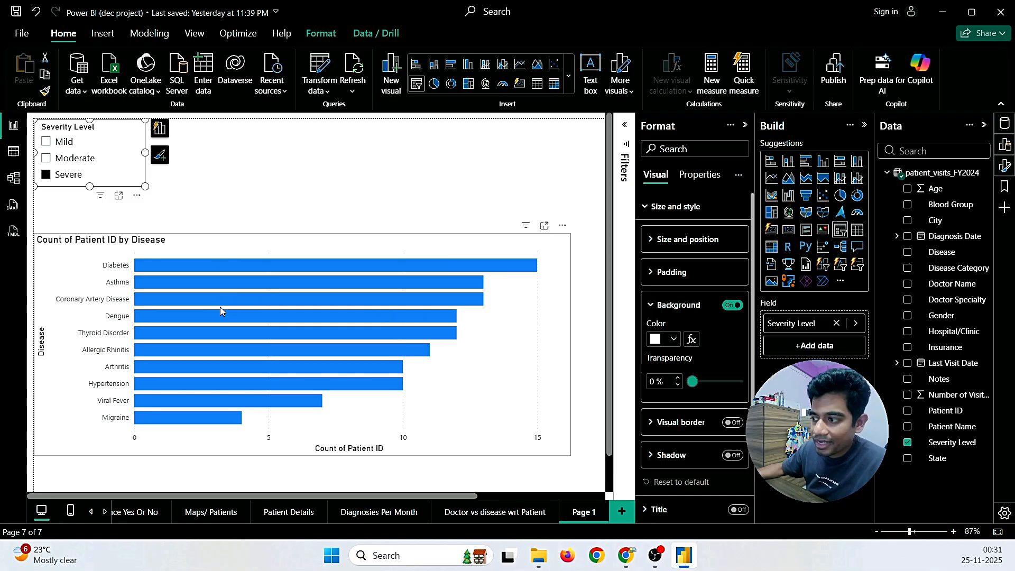
click(46, 174)
click(48, 160)
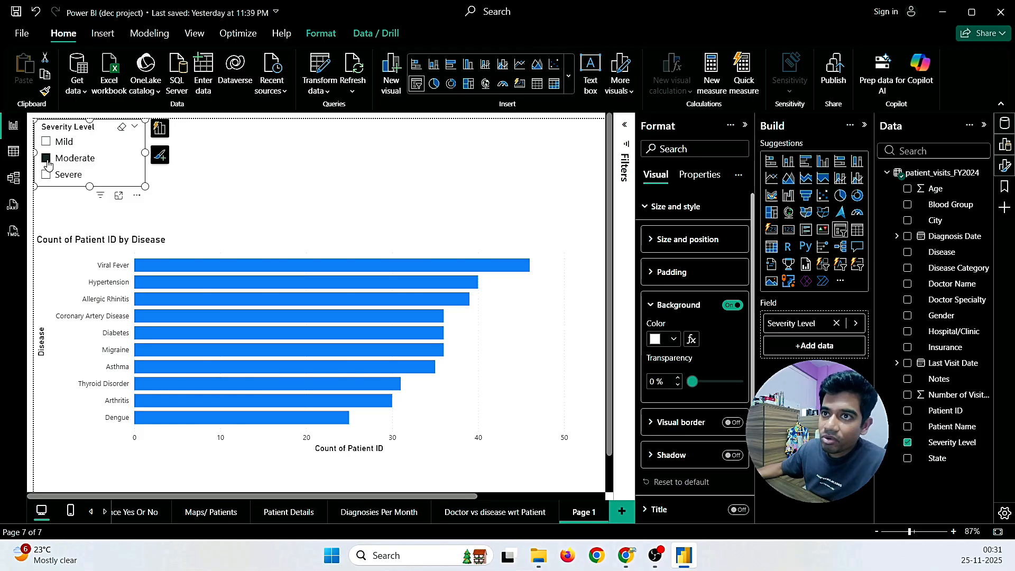
click(47, 143)
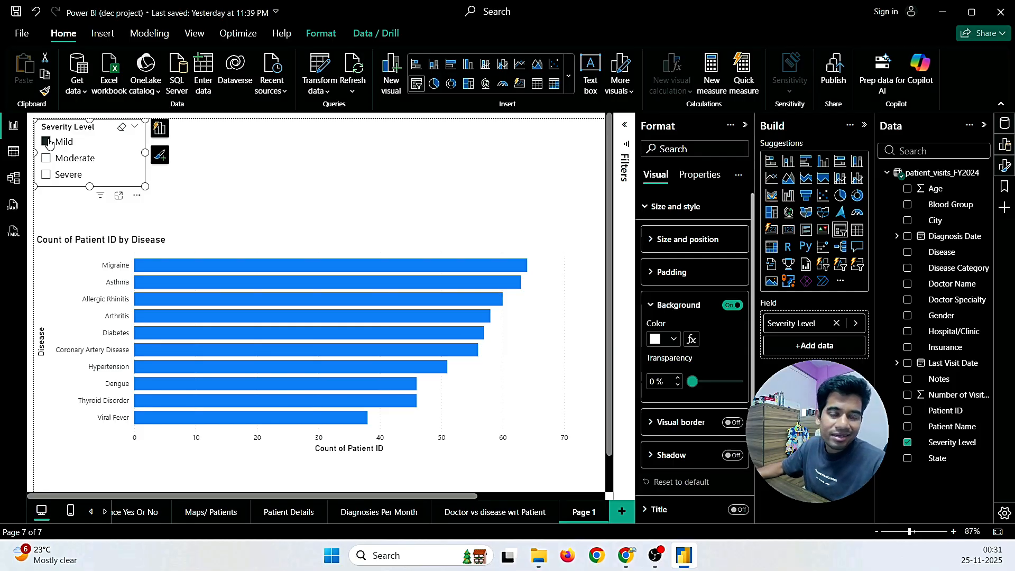
click(46, 158)
click(46, 144)
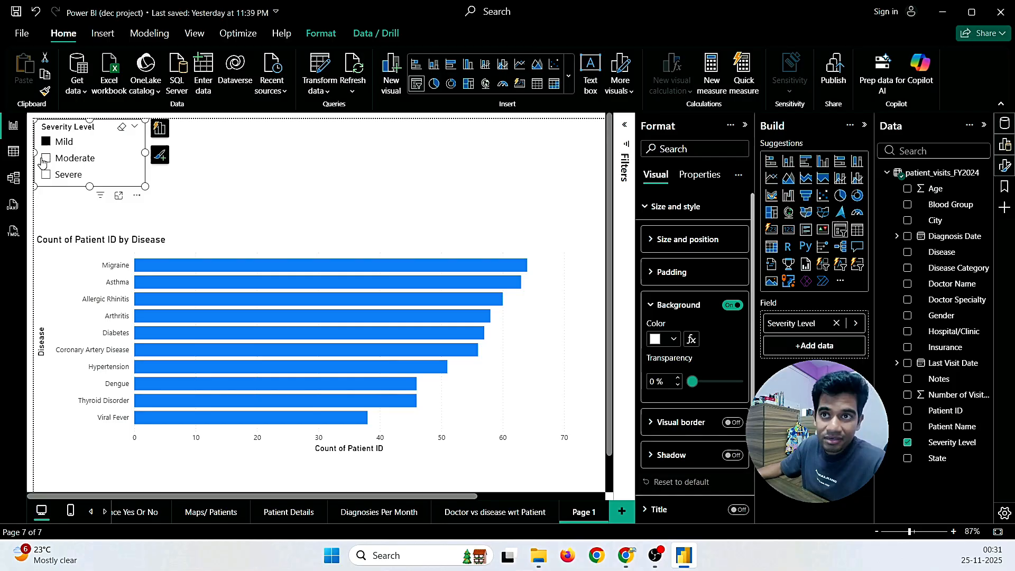
click(46, 159)
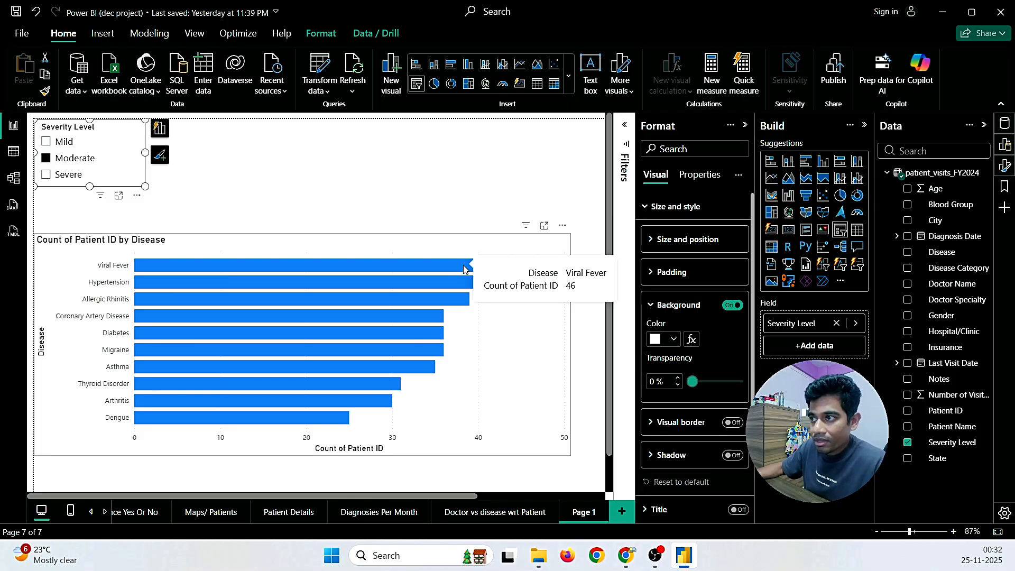
click(46, 158)
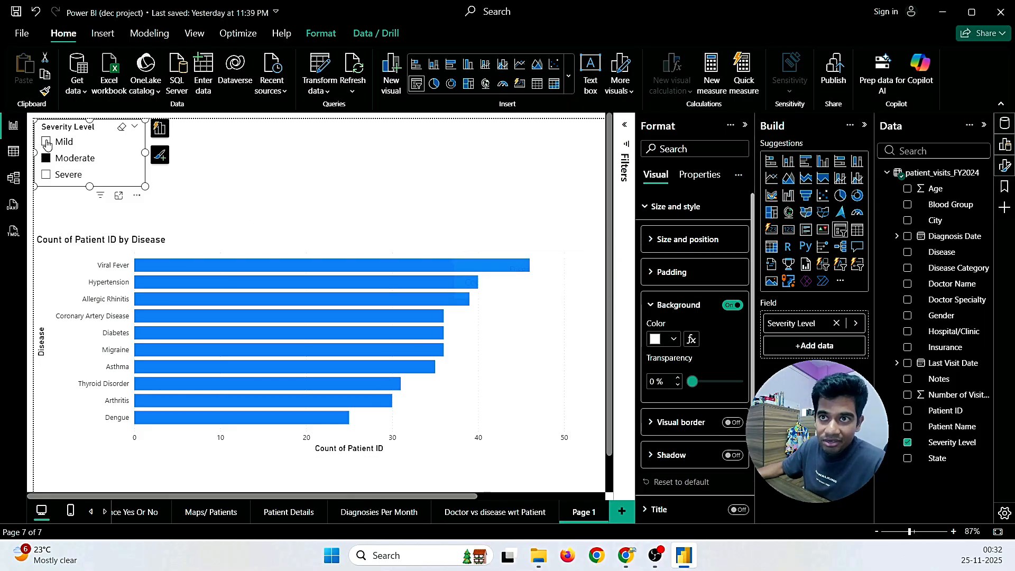
click(46, 142)
Step: Settle the slicer on Severe only, leaving Diabetes highest at 15
mouse_move(381, 269)
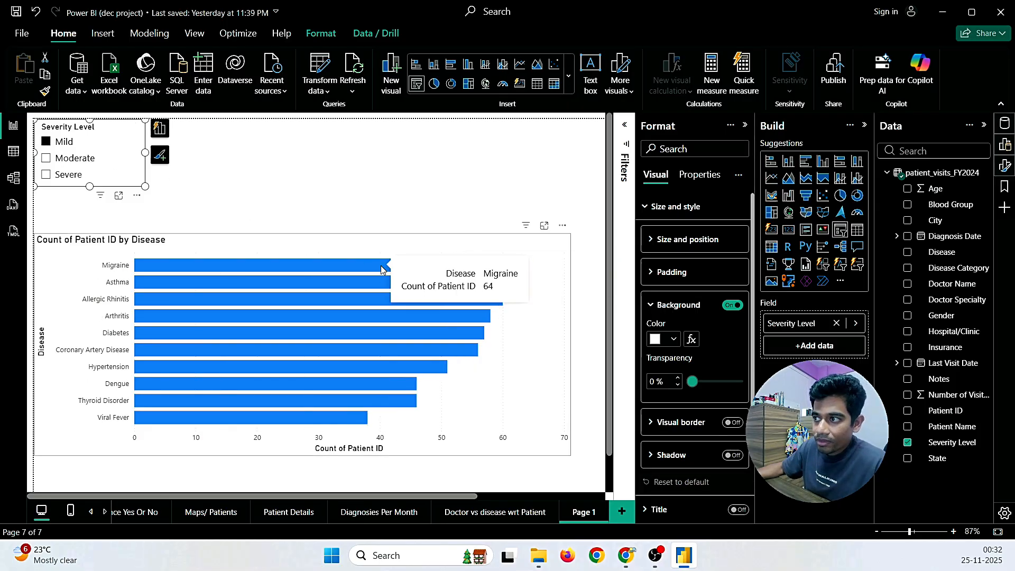
click(46, 175)
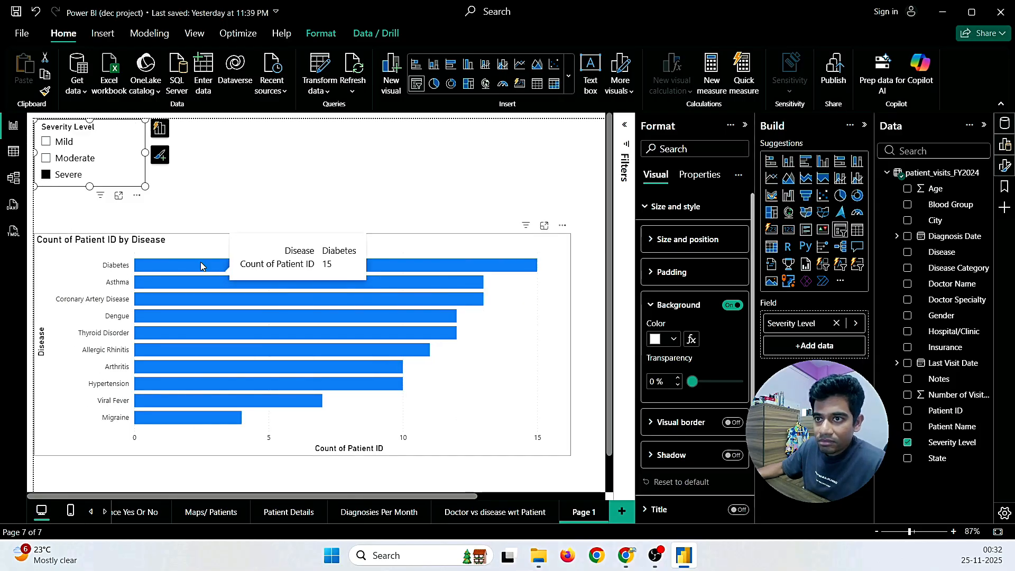
click(46, 142)
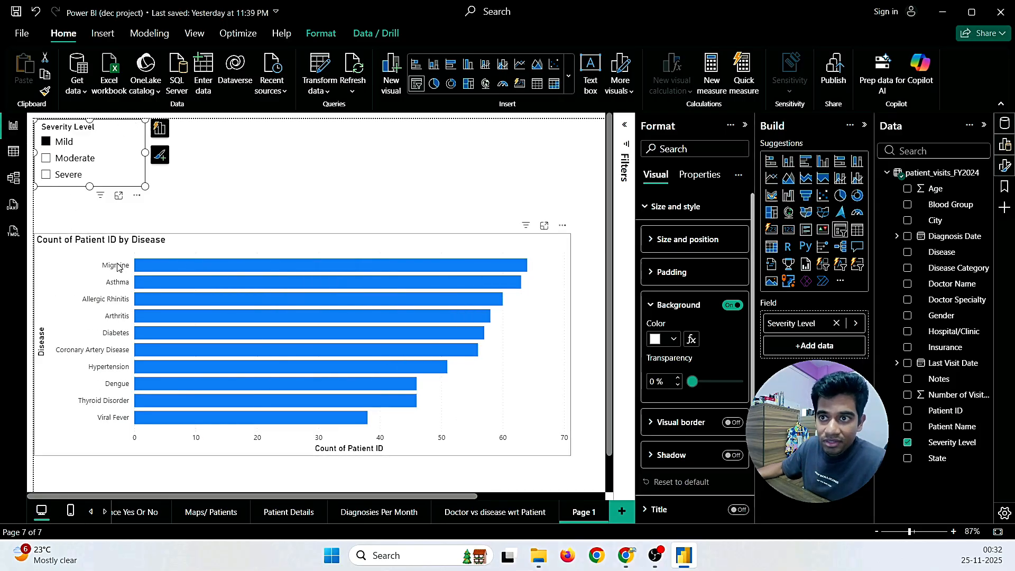
mouse_move(159, 271)
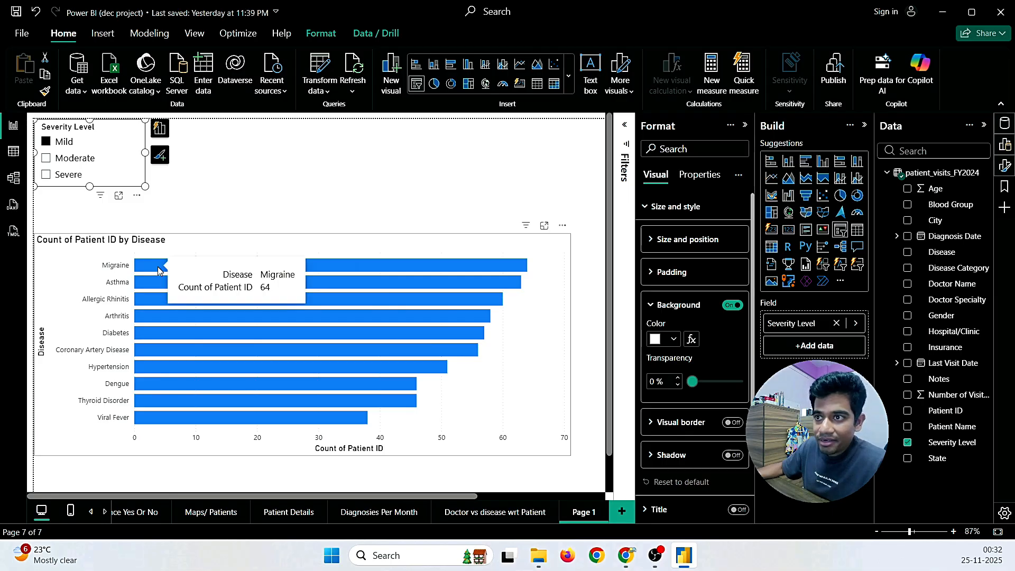
click(47, 159)
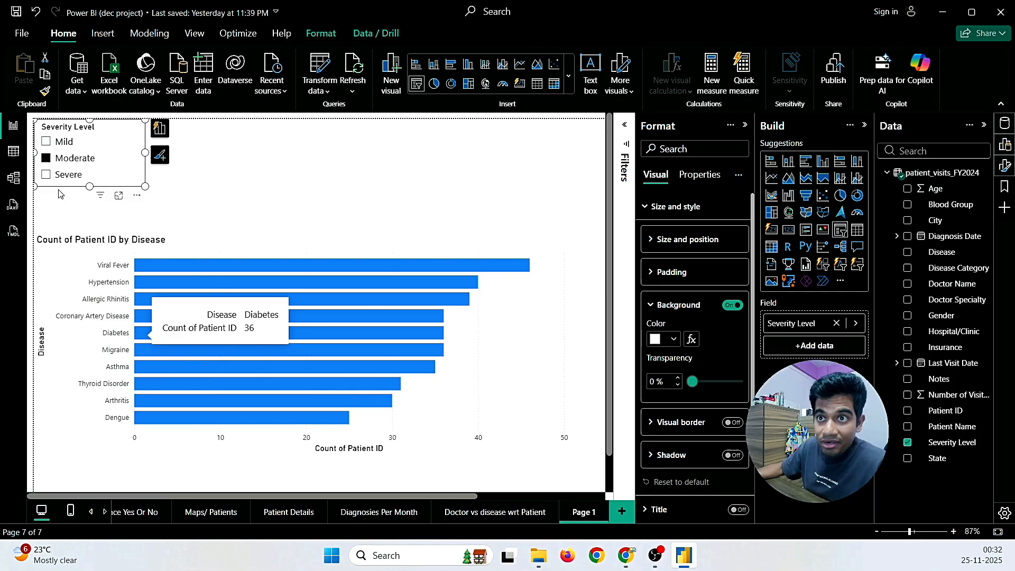
click(47, 179)
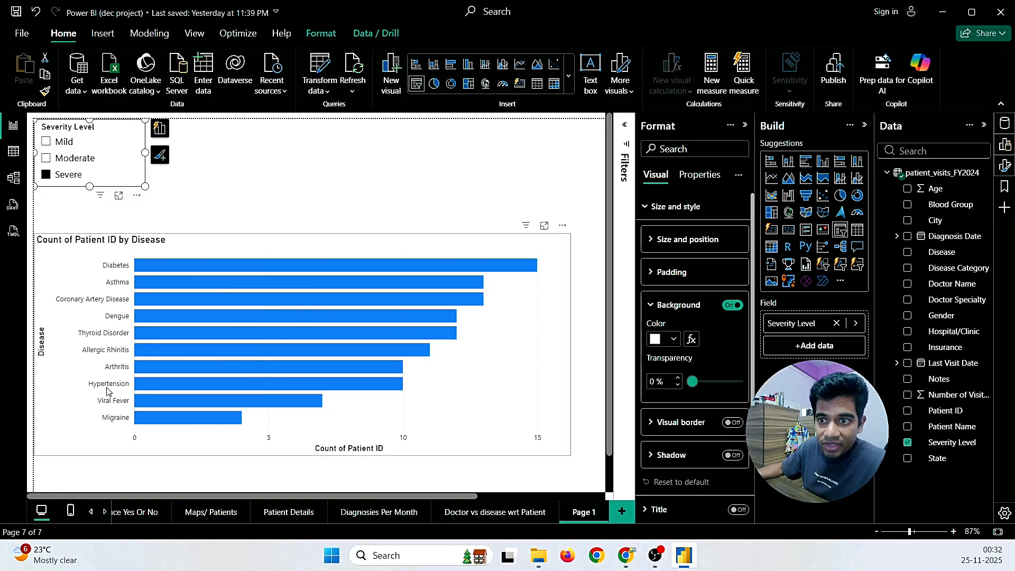
mouse_move(147, 419)
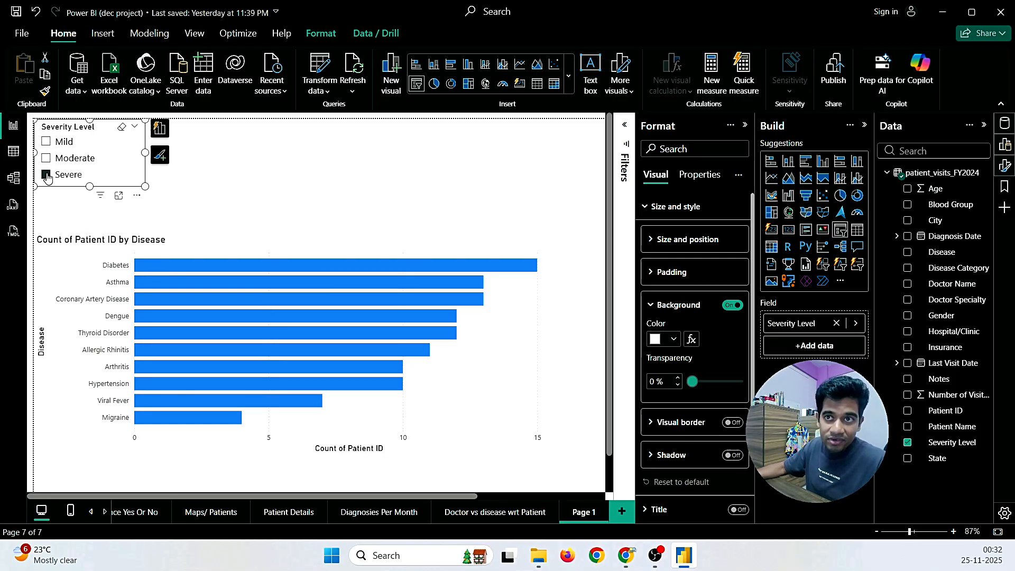
Step: Clear the Severe filter and cross-highlight the Asthma, Allergic Rhinitis and Diabetes bars
click(242, 184)
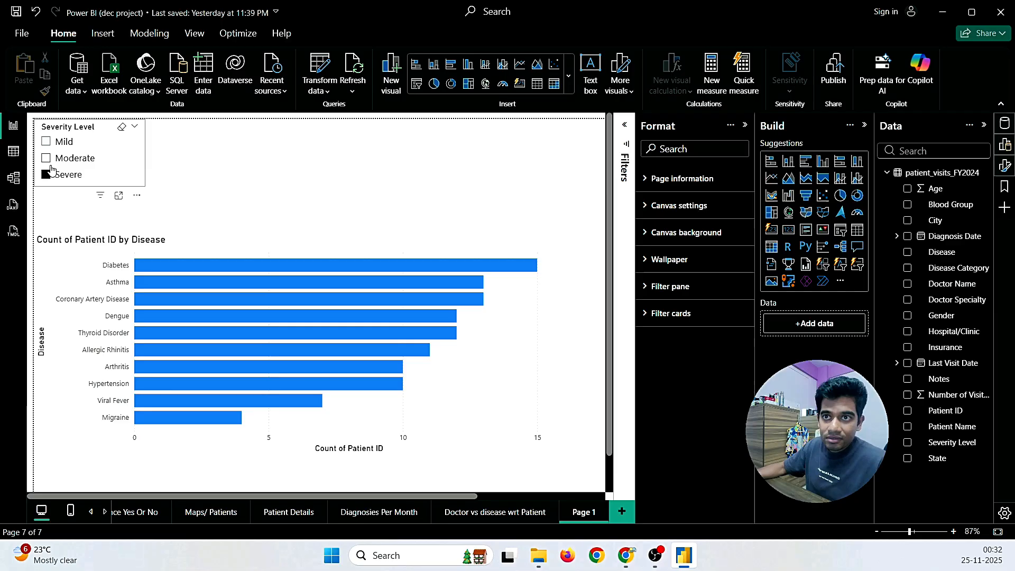
click(109, 176)
click(206, 203)
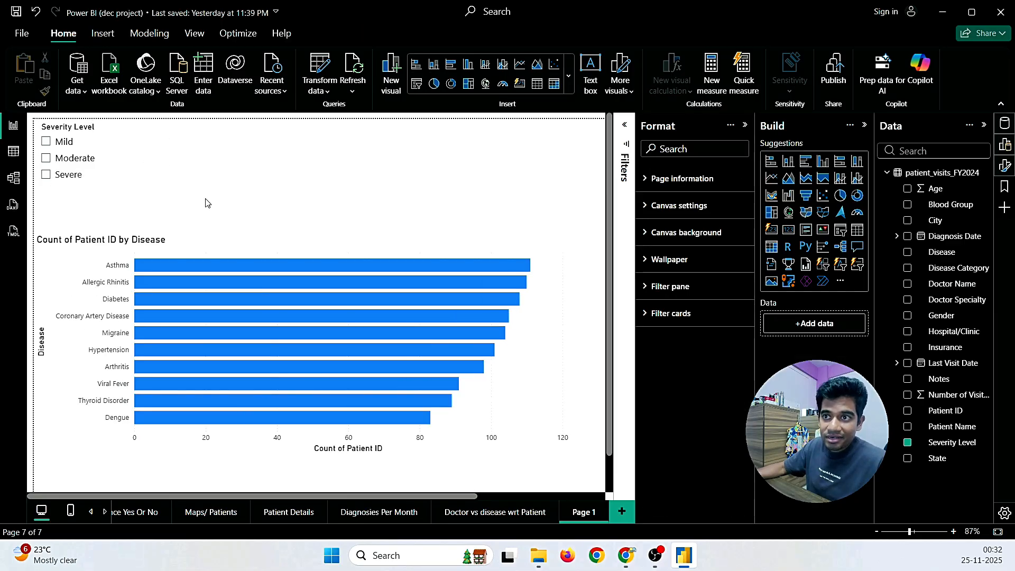
click(185, 263)
click(178, 286)
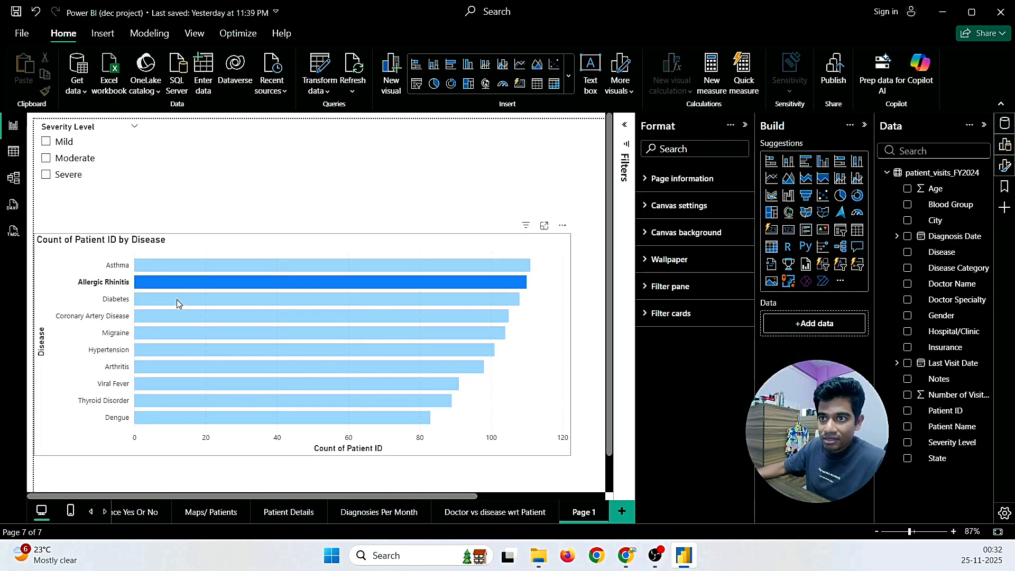
click(177, 300)
click(171, 266)
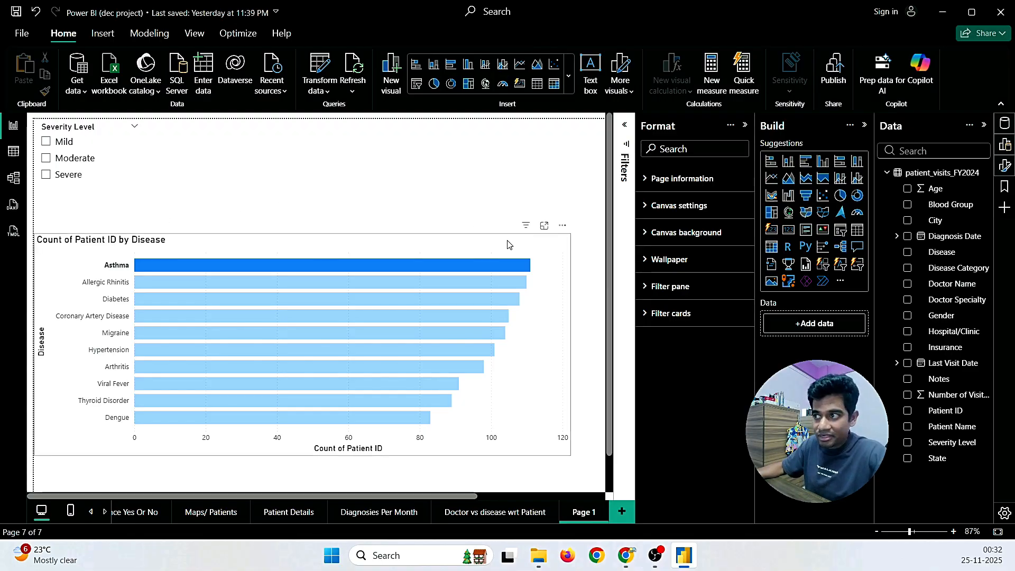
Step: Cycle the slicer through Mild, Moderate and Severe, ending on Mild with Migraine leading near 64
click(552, 246)
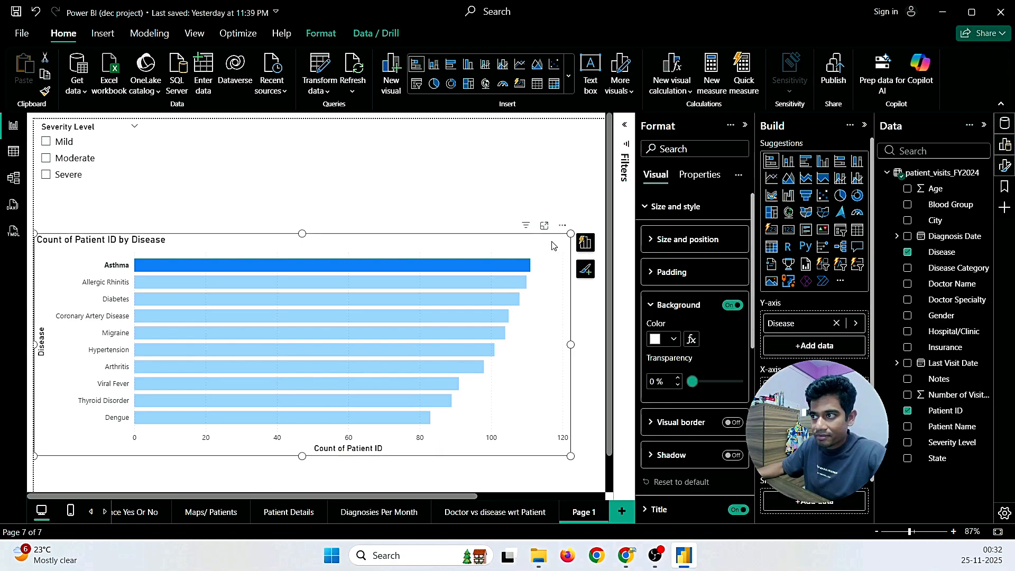
click(339, 185)
click(45, 175)
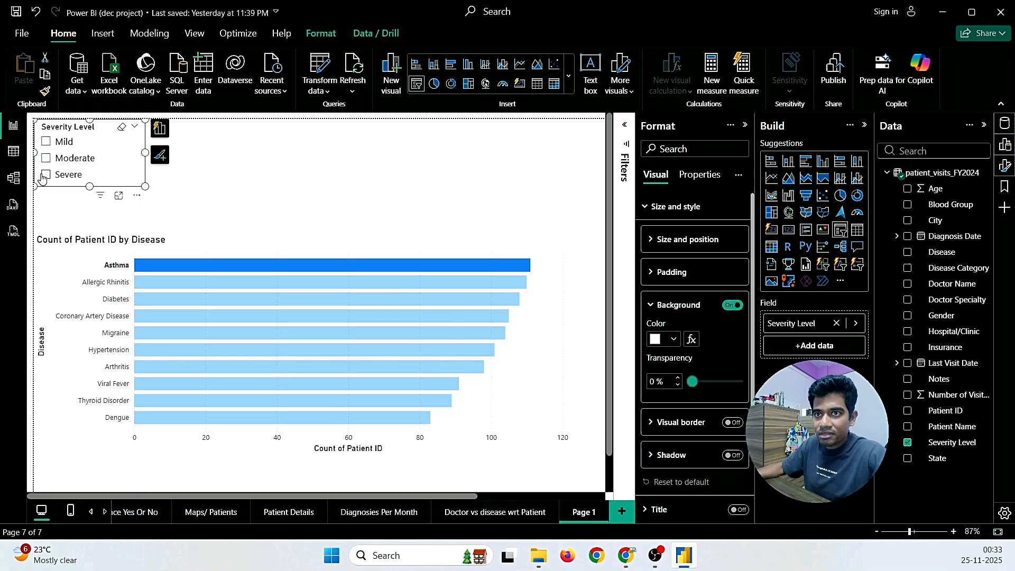
click(46, 174)
click(46, 174)
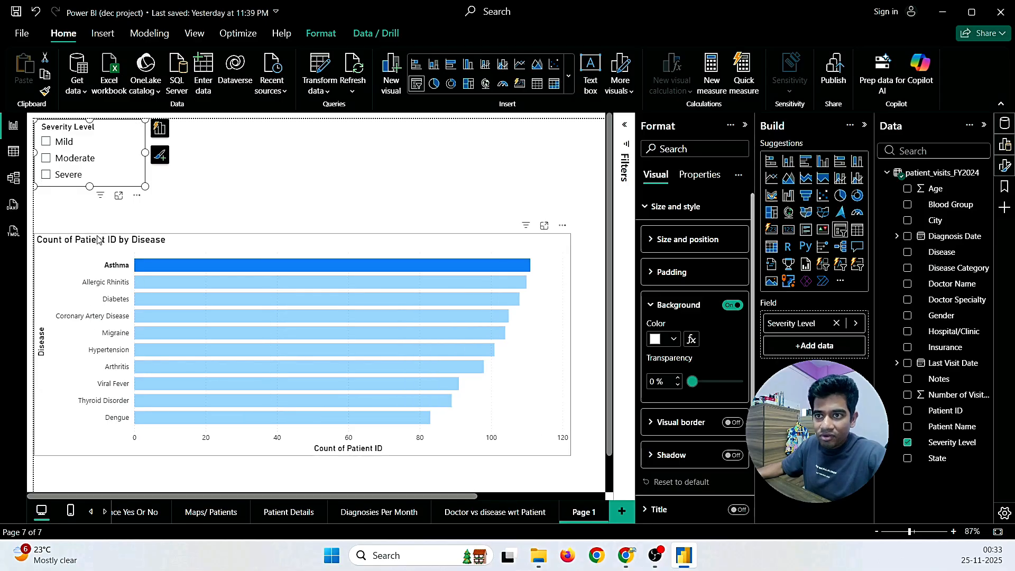
click(47, 141)
click(46, 156)
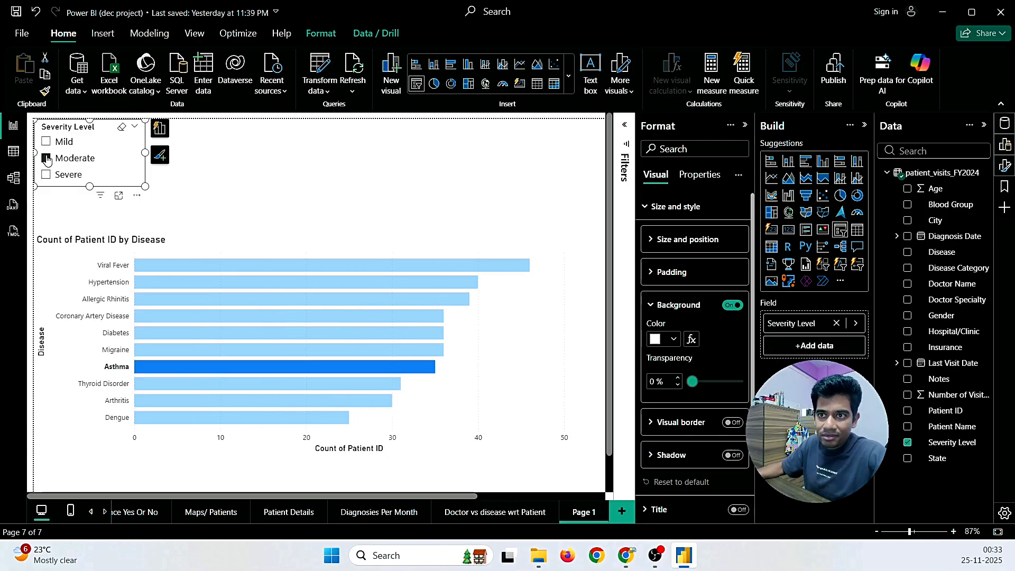
click(47, 175)
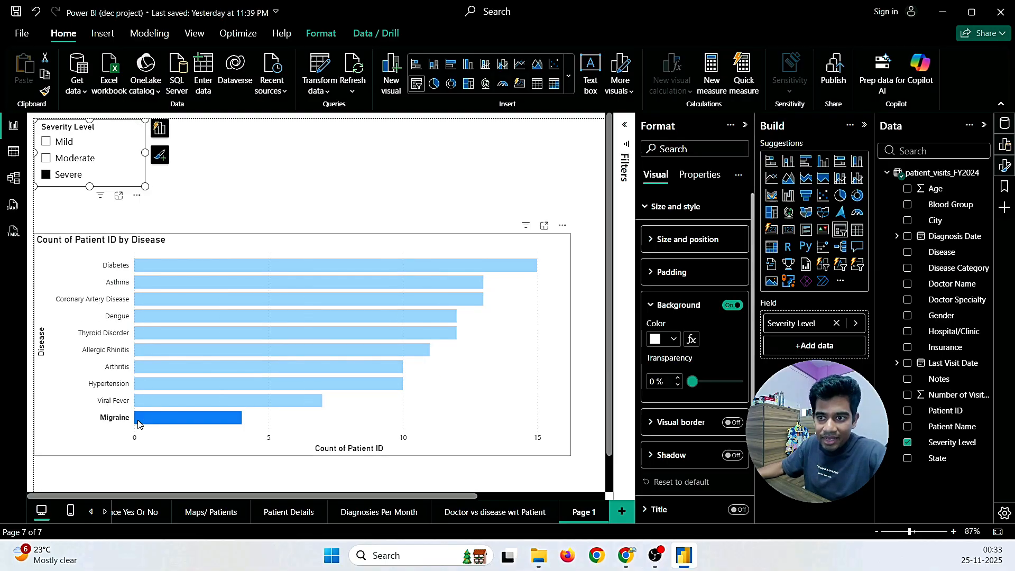
click(46, 159)
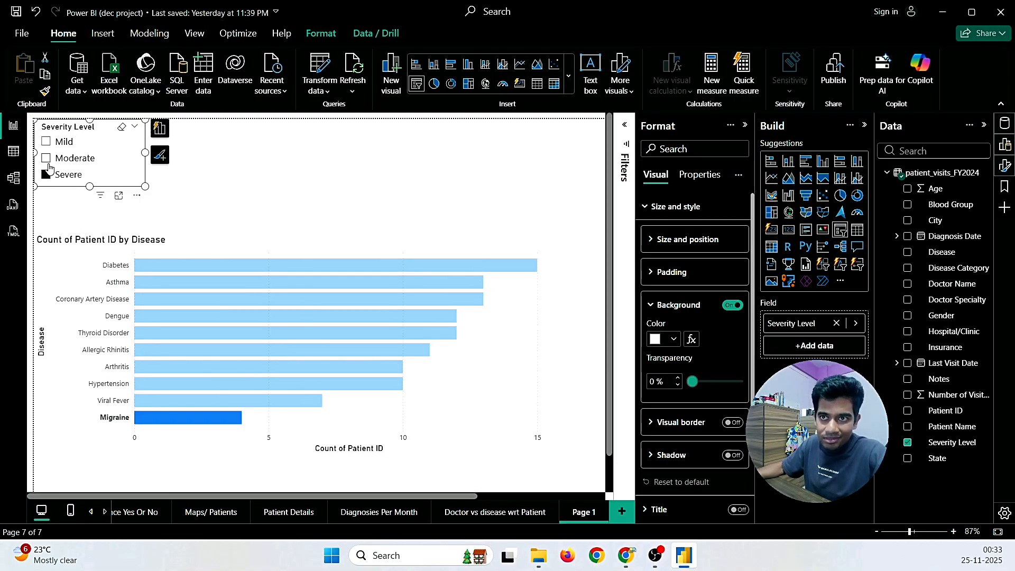
click(46, 143)
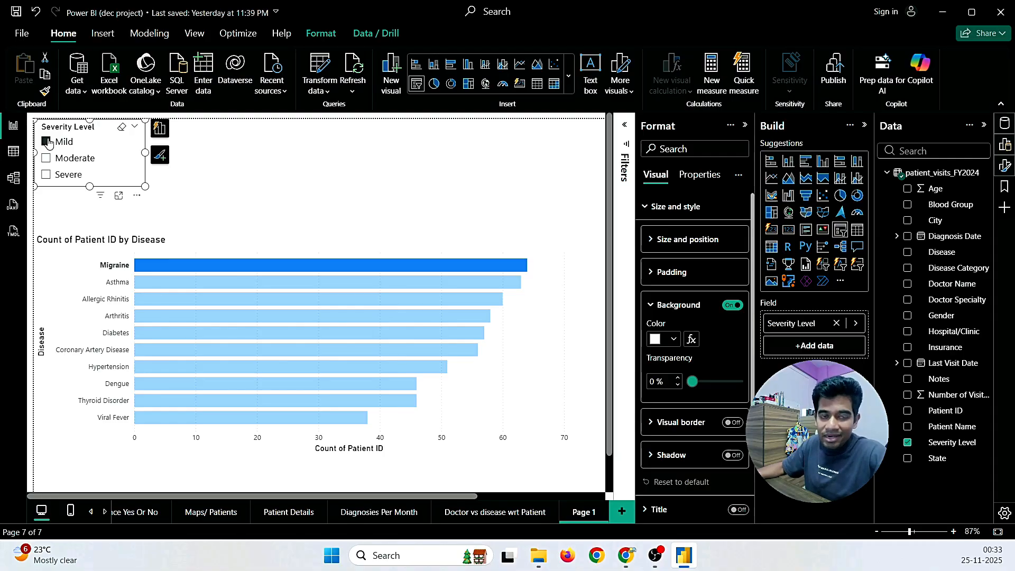
Step: Cancel an accidental deletion of the Page 1 tab
click(426, 217)
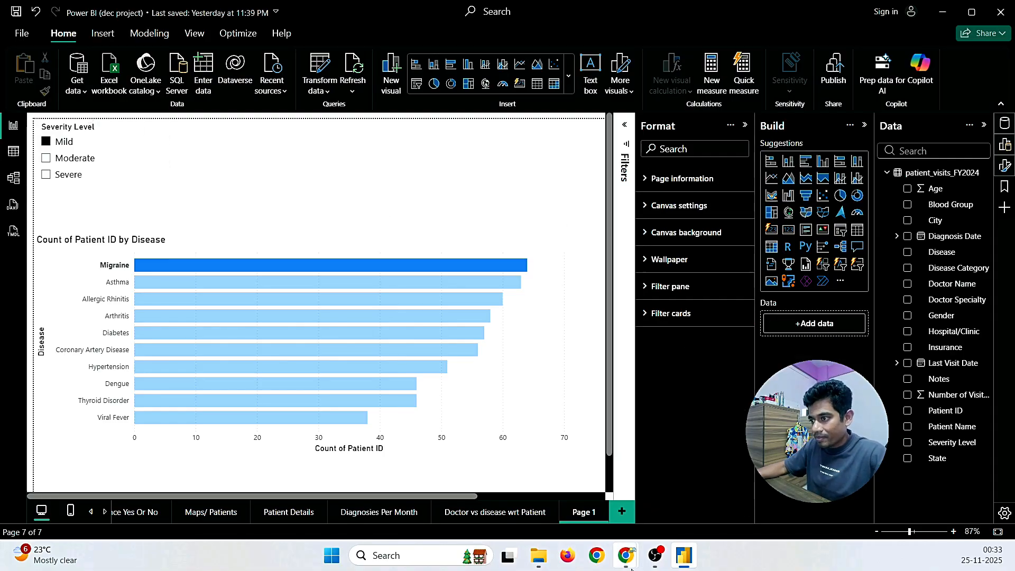
right_click(582, 512)
click(609, 470)
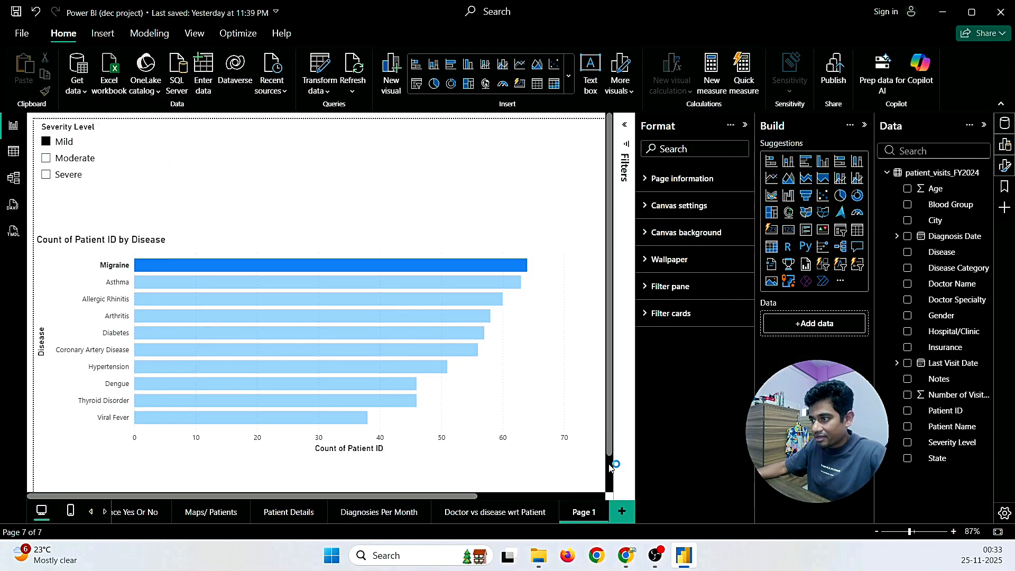
click(660, 301)
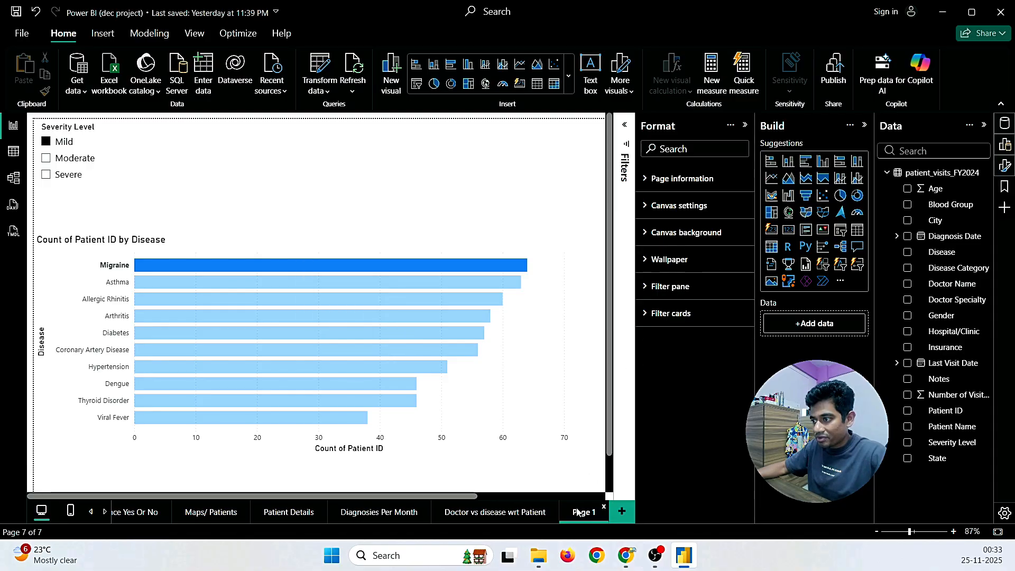
Step: Rename Page 1 to 'Slicer / Severity Level' and add a new blank page
right_click(580, 512)
click(600, 452)
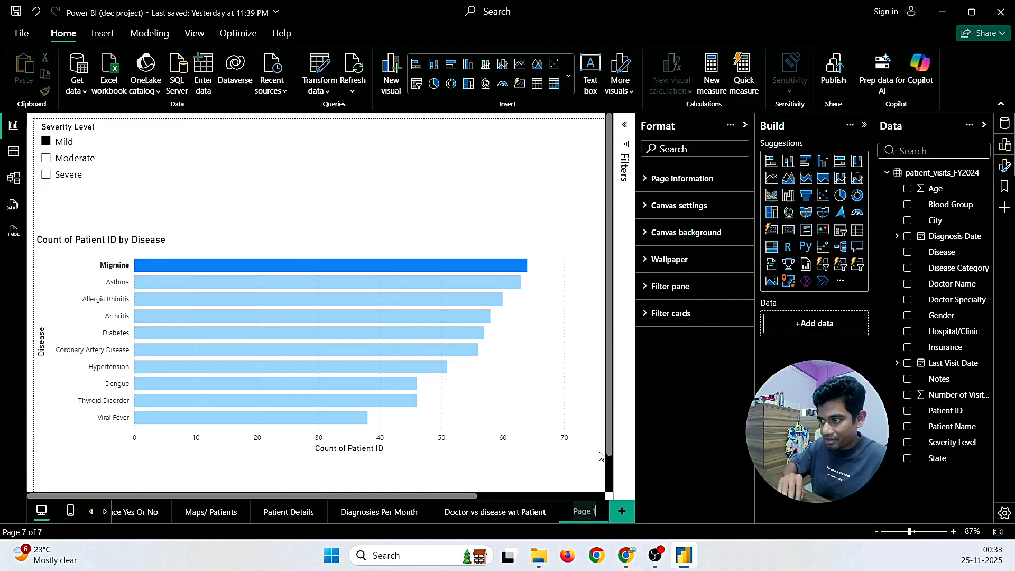
key(ctrl+a)
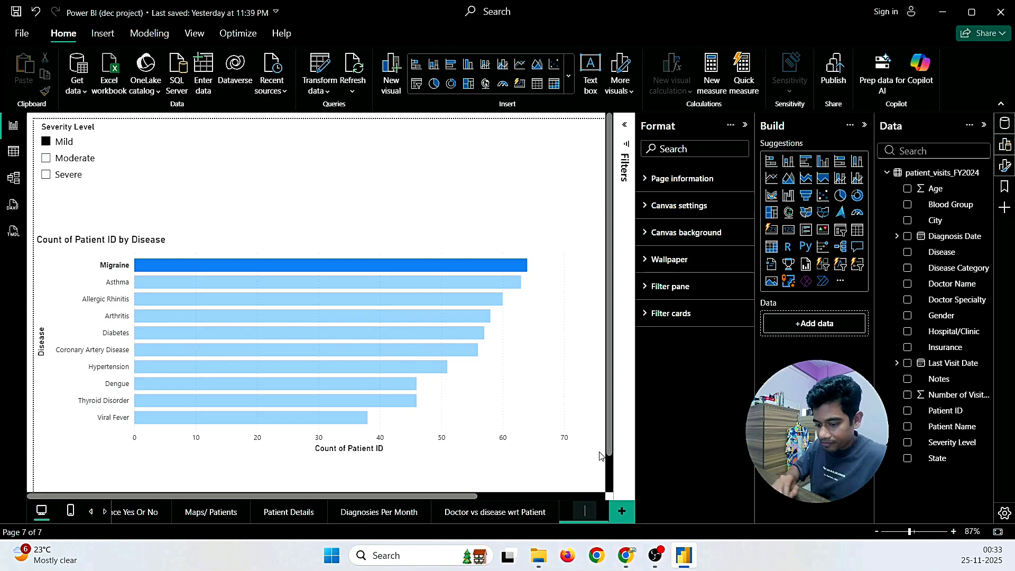
text(Slicer)
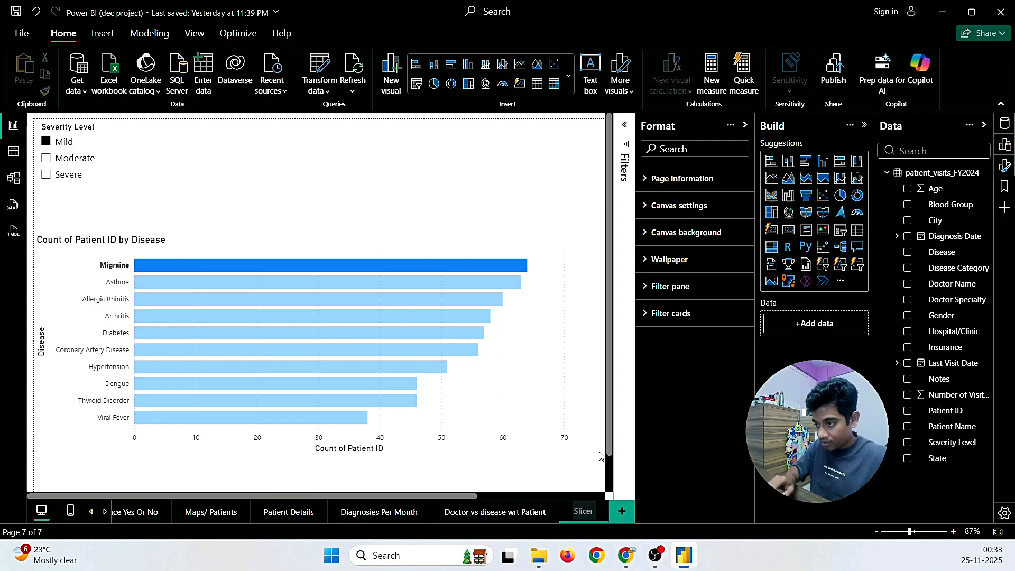
text( / Seve)
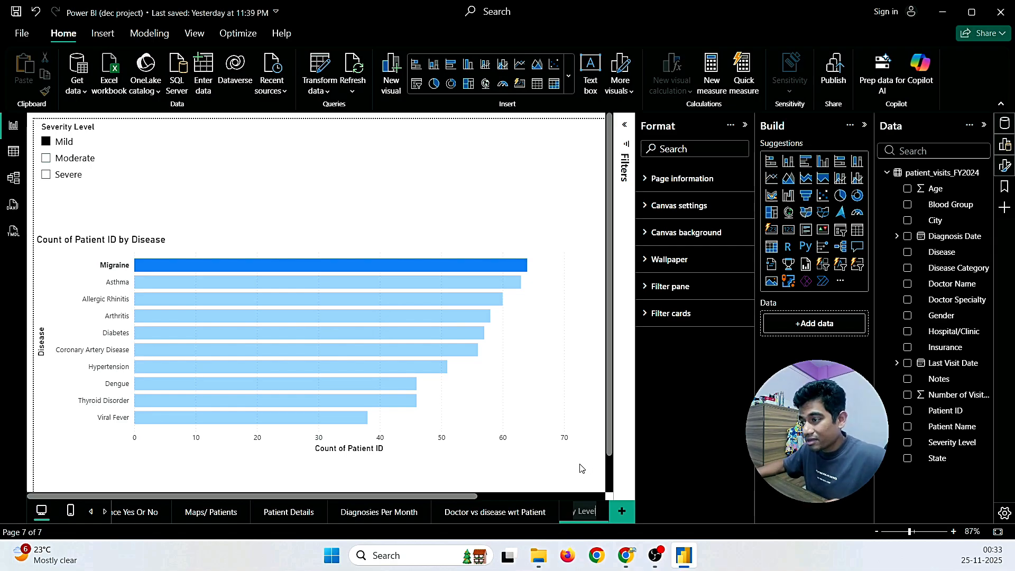
text(rity Level)
key(Return)
click(622, 511)
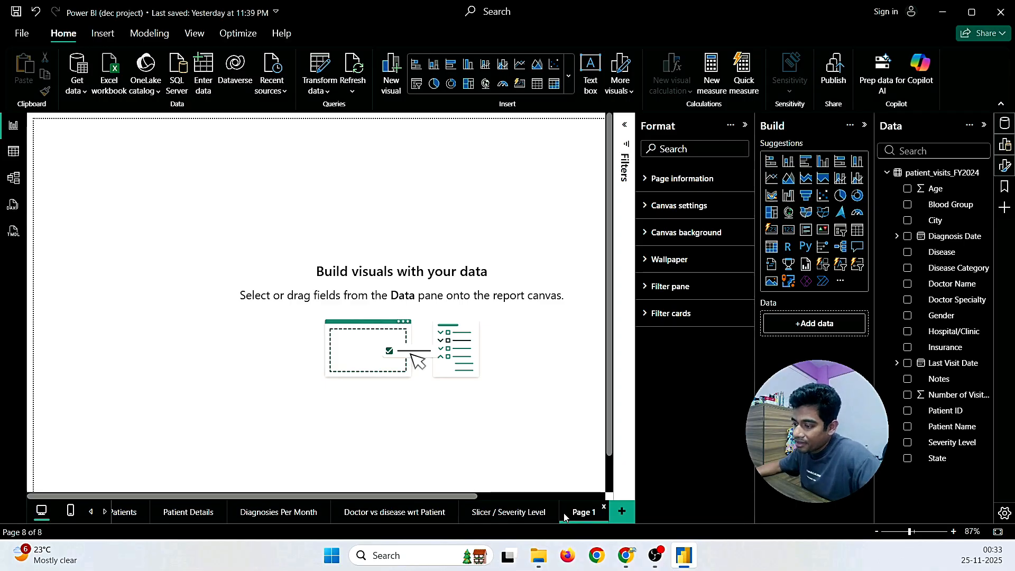
Step: Highlight 'severity tiers' and 'disease category' in requirement 2 of the Gmail email, then return to Power BI
mouse_move(626, 555)
click(712, 488)
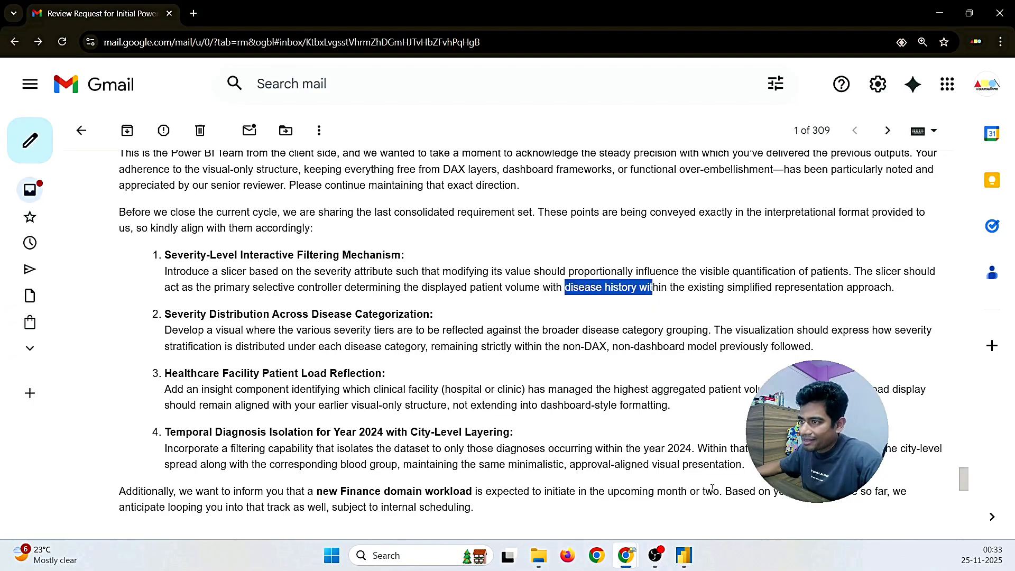
click(368, 319)
drag(163, 318, 438, 312)
click(437, 311)
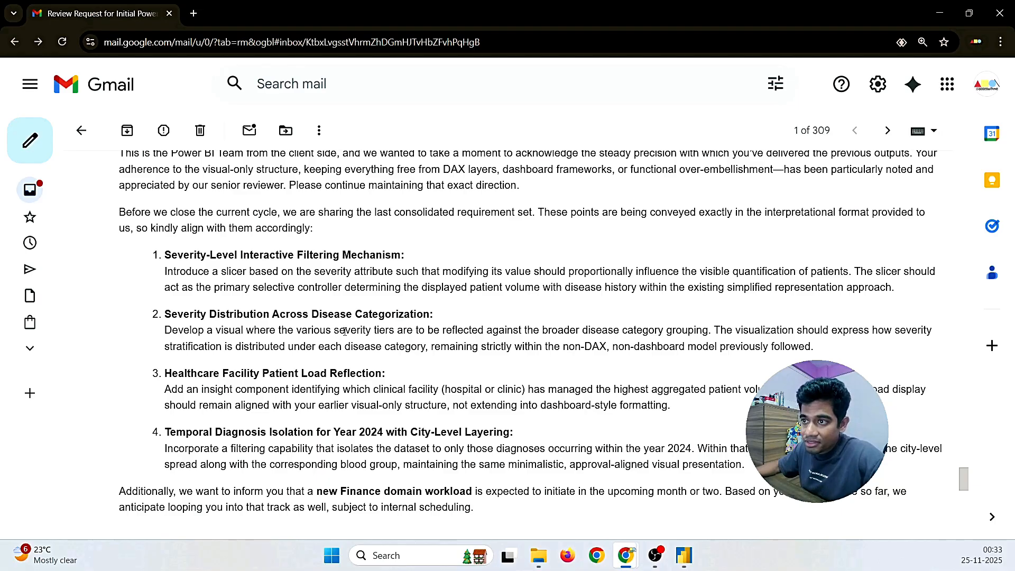
drag(344, 331, 394, 331)
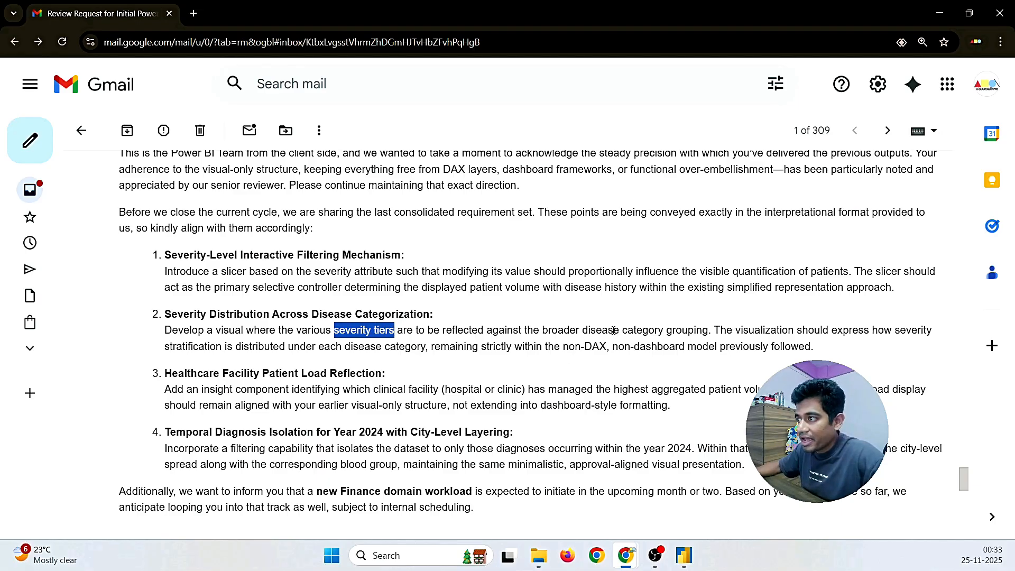
drag(583, 331, 669, 324)
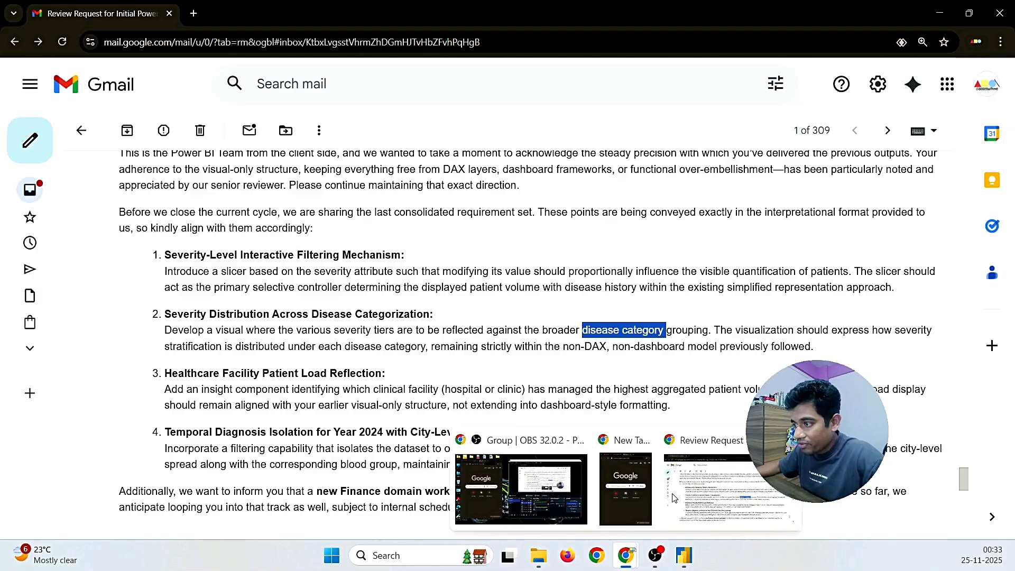
click(684, 556)
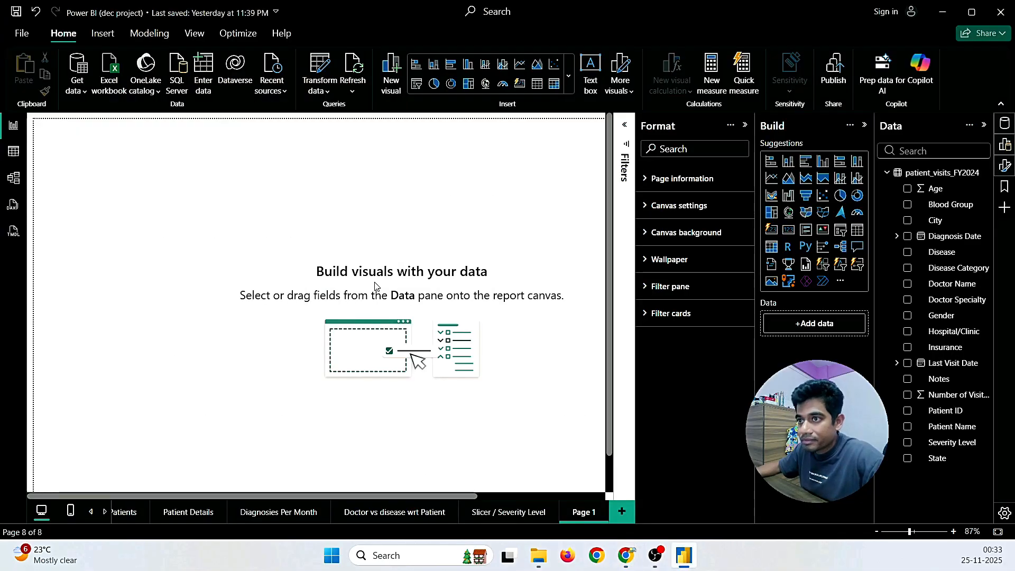
Step: Rename the new page to 'Severity / Disease category'
right_click(583, 513)
click(615, 460)
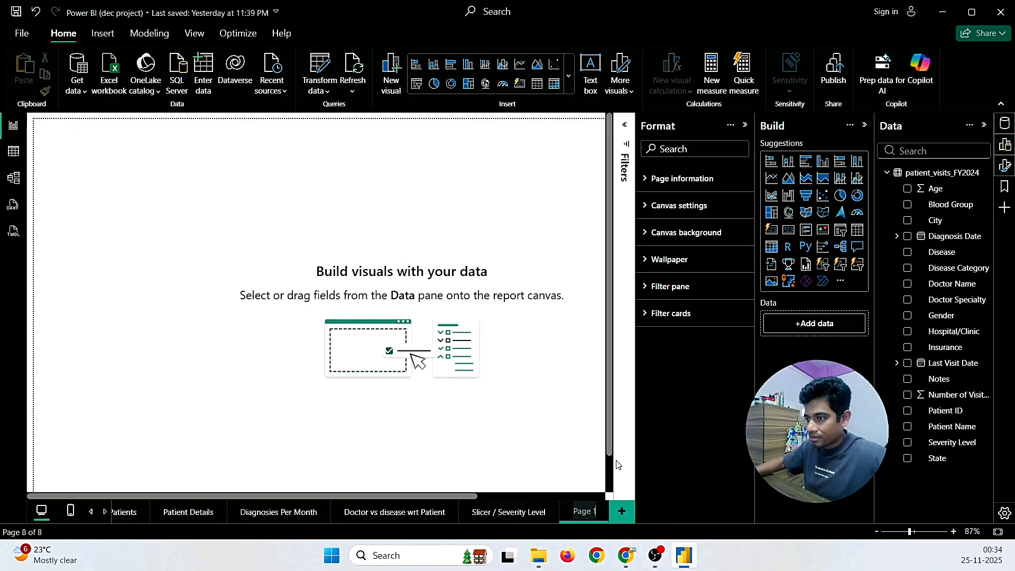
text(S)
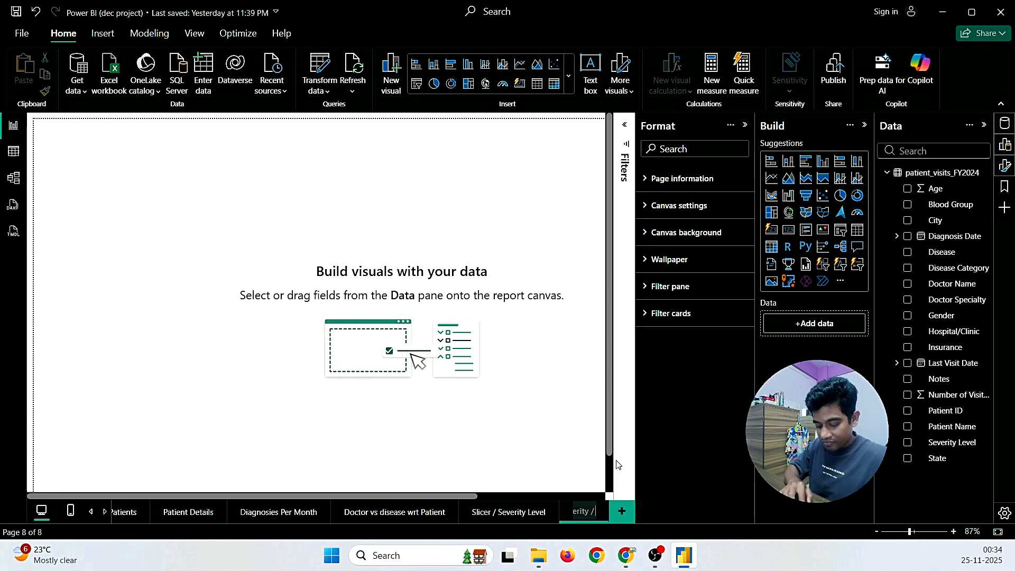
text(e catego)
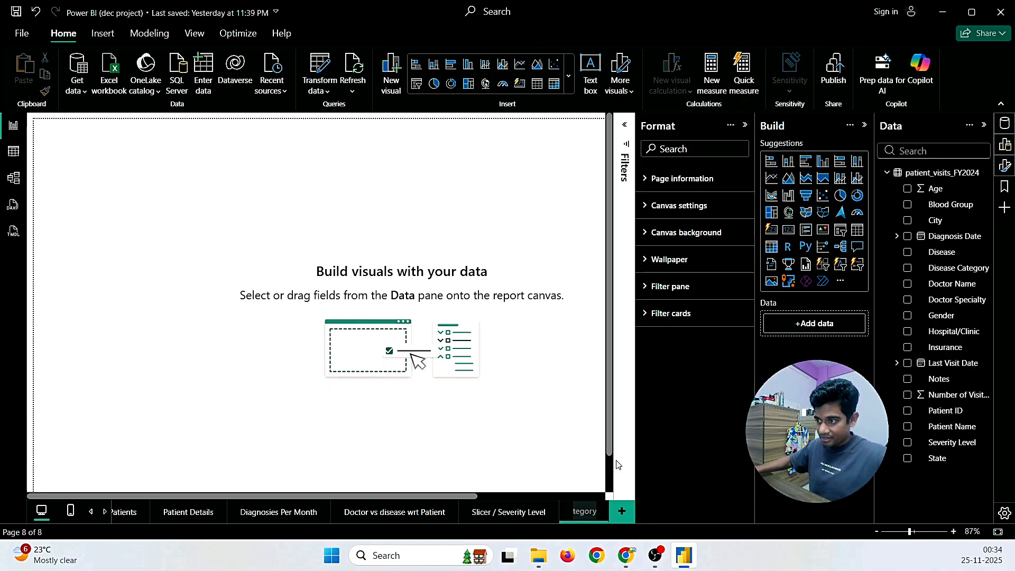
key(Return)
right_click(581, 513)
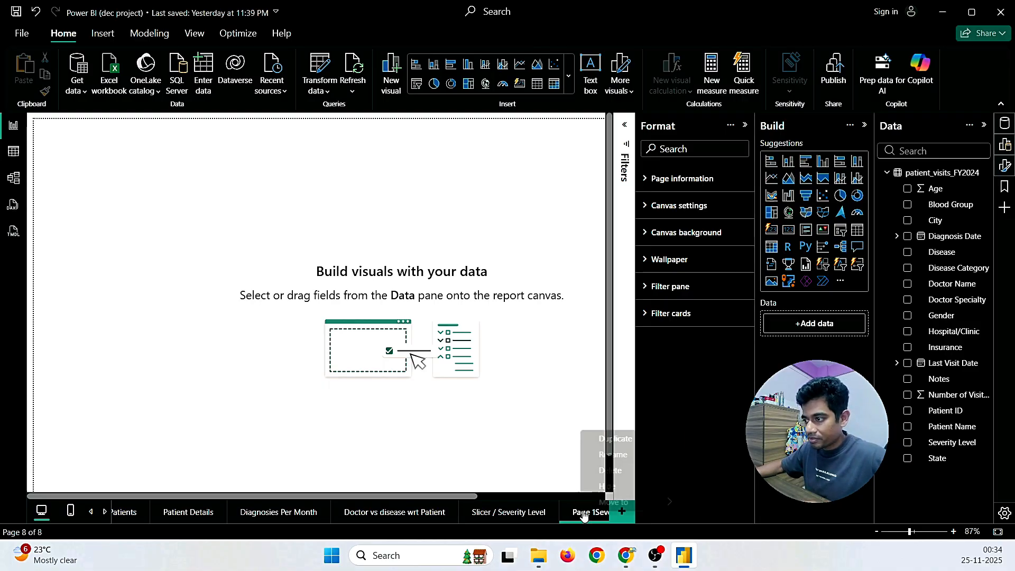
click(608, 457)
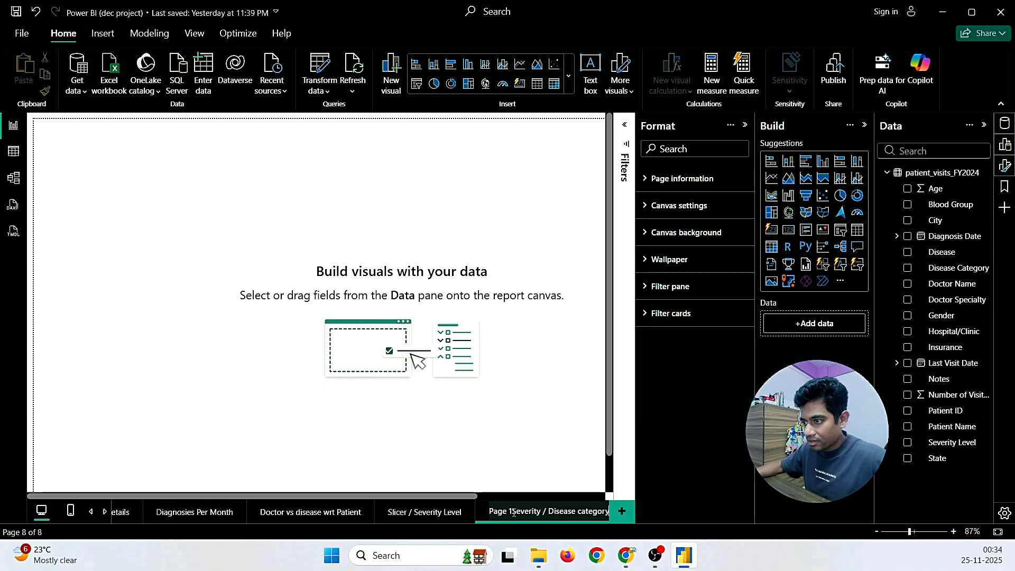
key(BackSpace)
key(BackSpace)
key(BackSpace)
key(BackSpace)
key(BackSpace)
key(BackSpace)
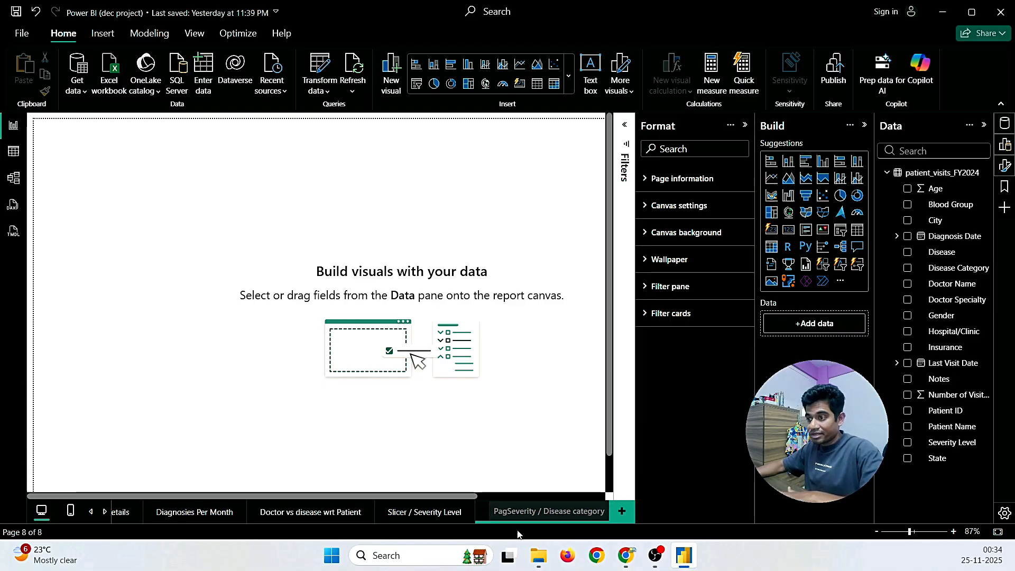
key(Return)
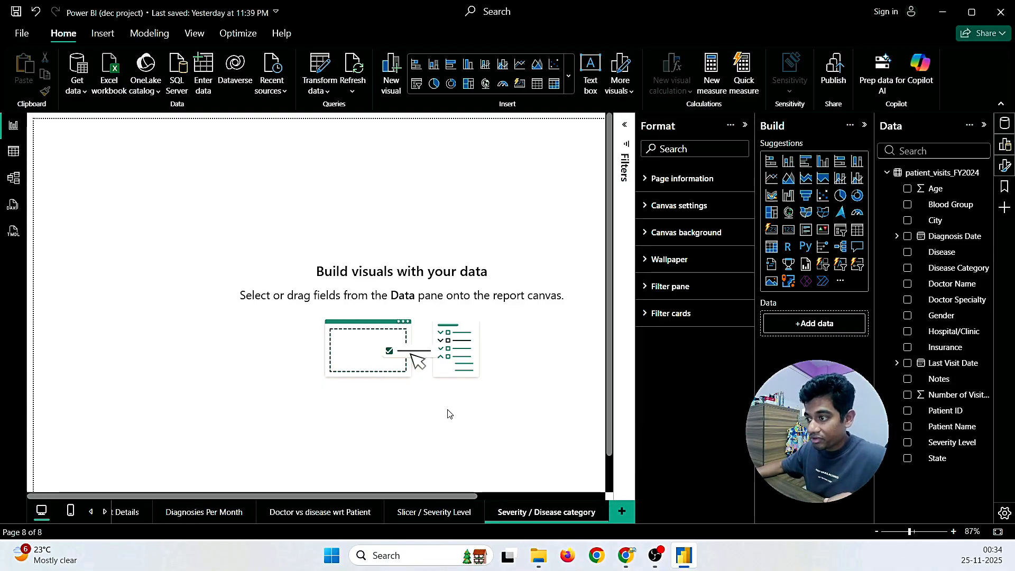
Step: Add an empty clustered column chart enlarged across the canvas
click(788, 161)
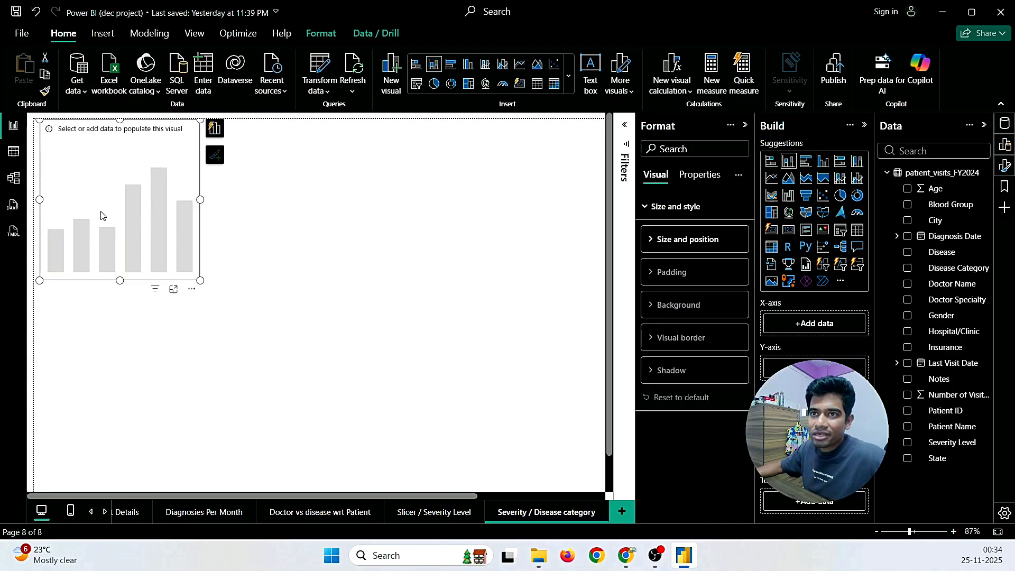
drag(200, 282, 478, 418)
mouse_move(625, 555)
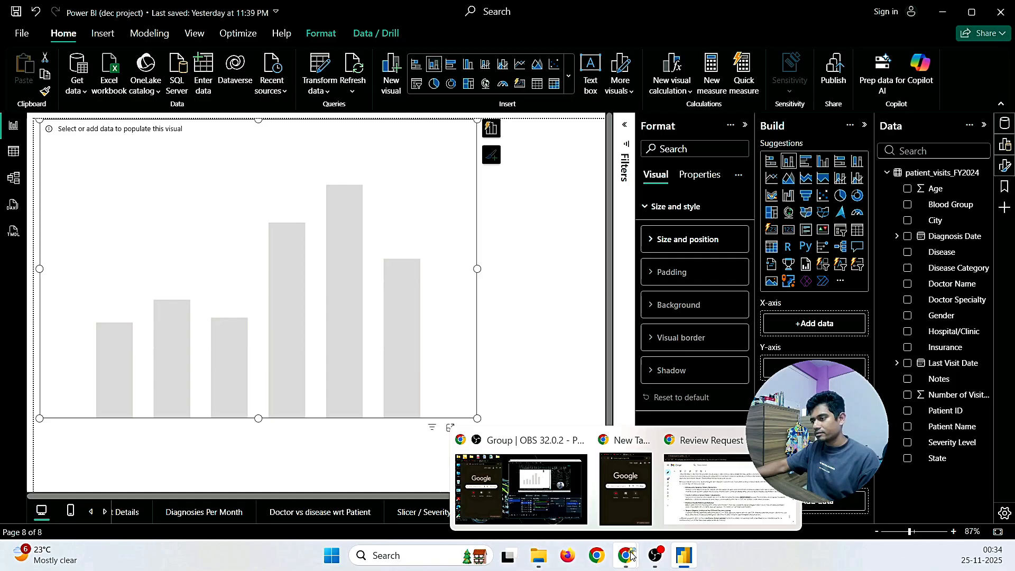
click(712, 509)
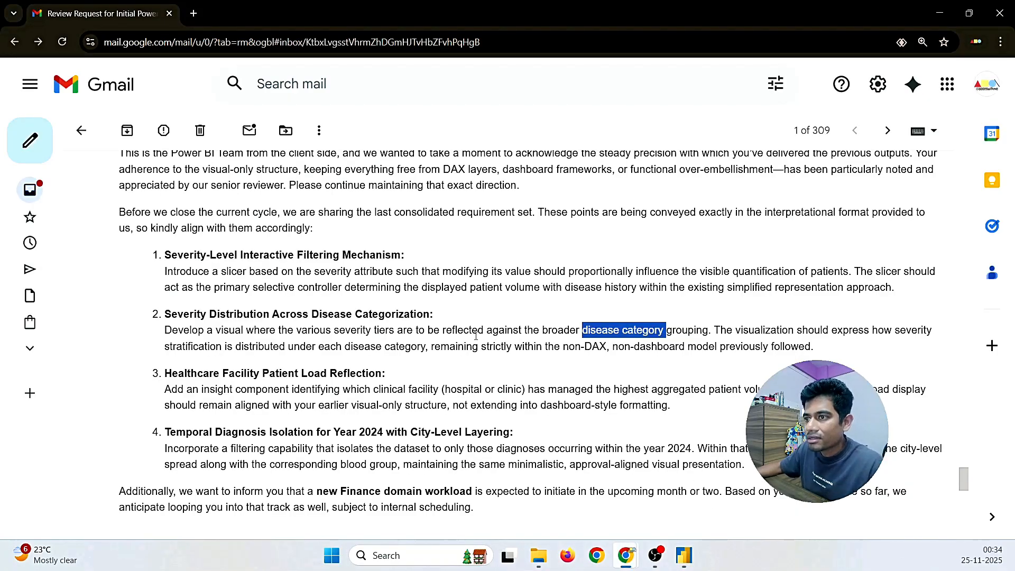
Step: Highlight the severity-tiers-by-disease-category sentence in requirement 2 while rereading it
drag(580, 330, 662, 334)
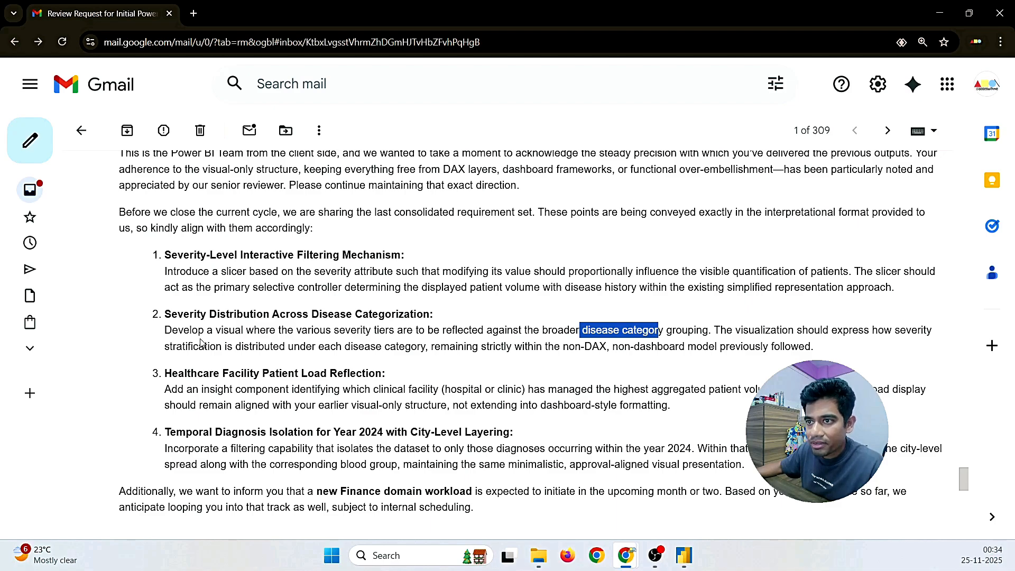
drag(332, 329, 672, 331)
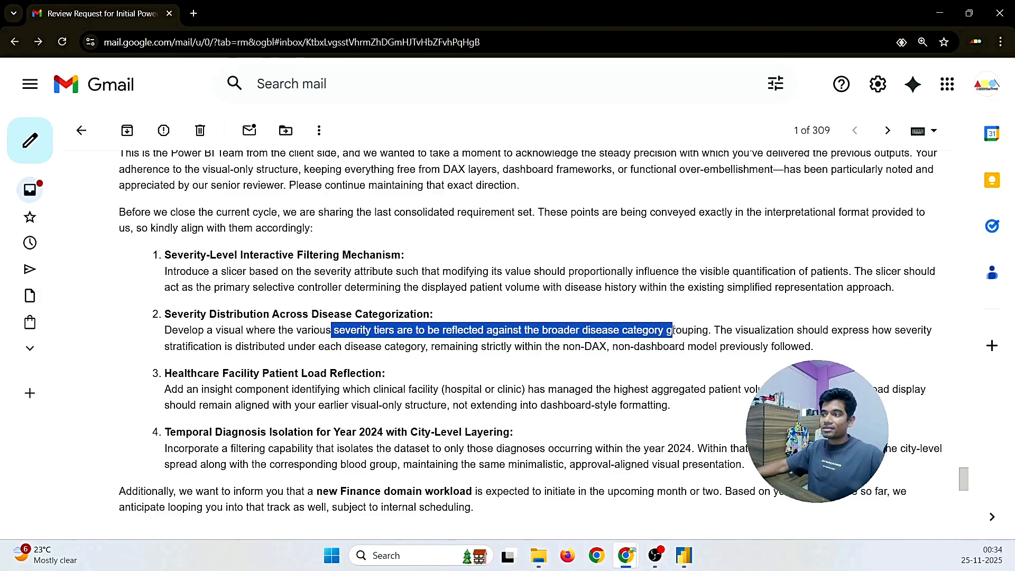
key(alt+Tab)
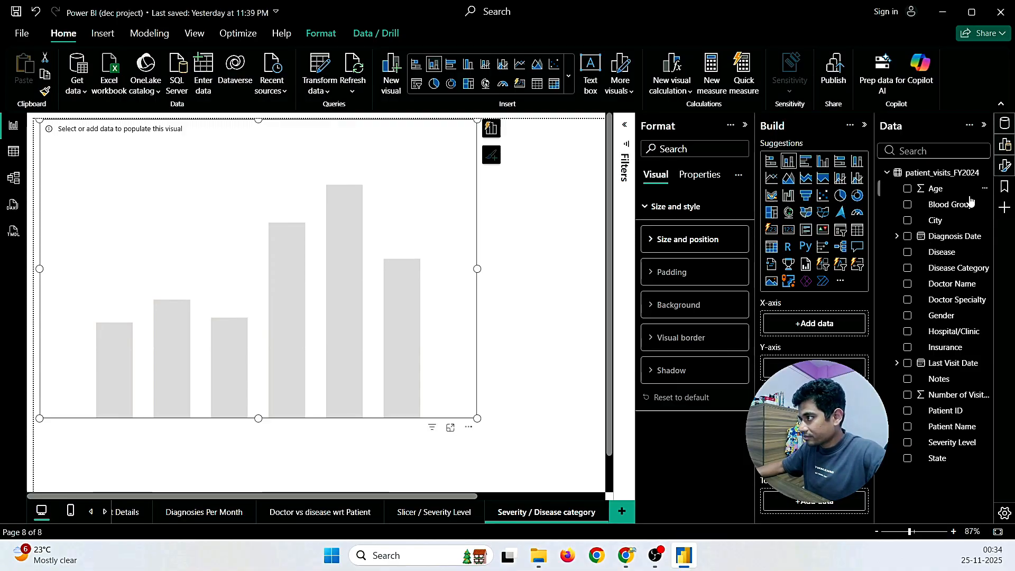
Step: Add Disease Category to the column chart and move it into the X-axis well
drag(896, 315, 824, 367)
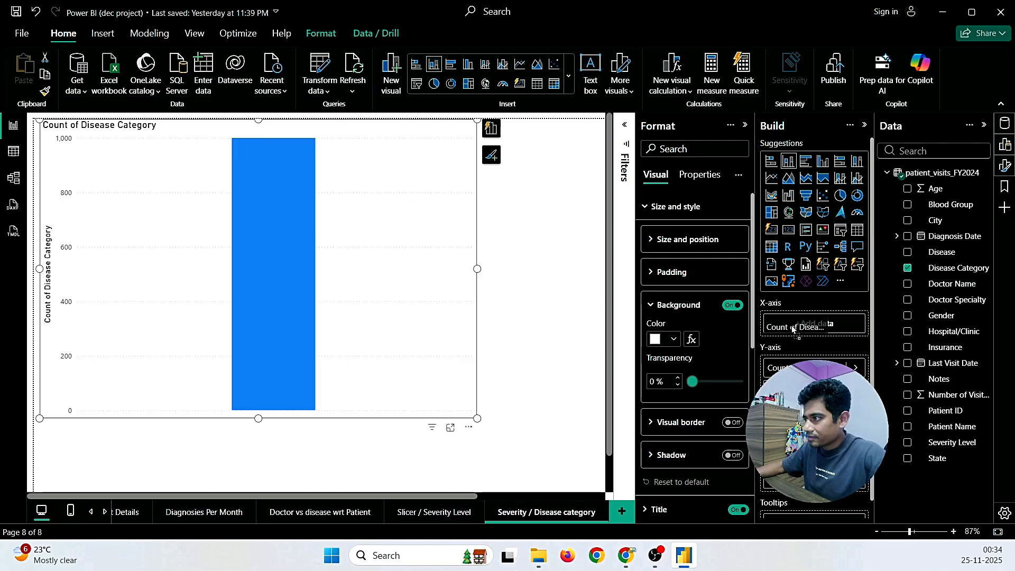
drag(791, 328, 791, 325)
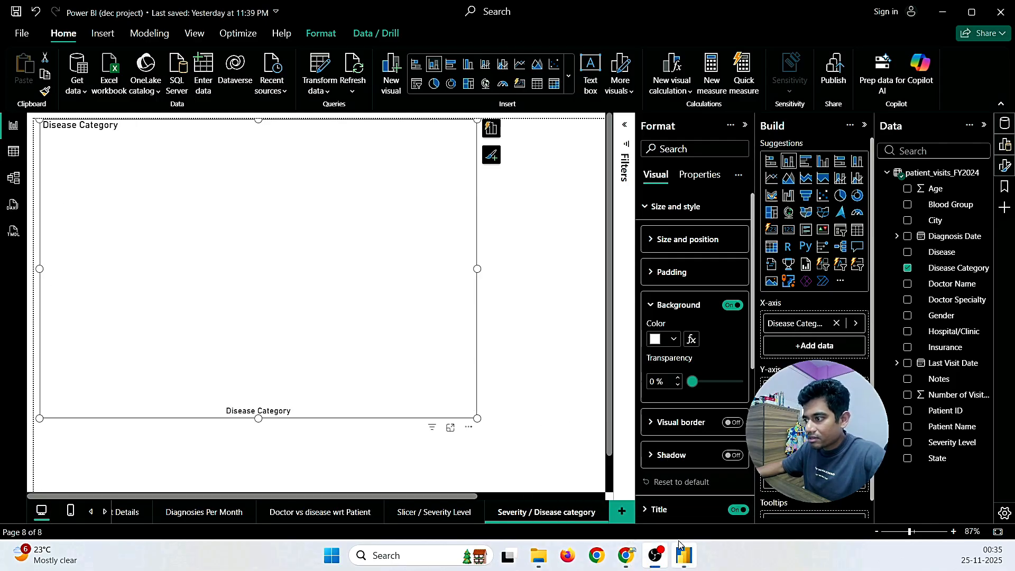
mouse_move(626, 556)
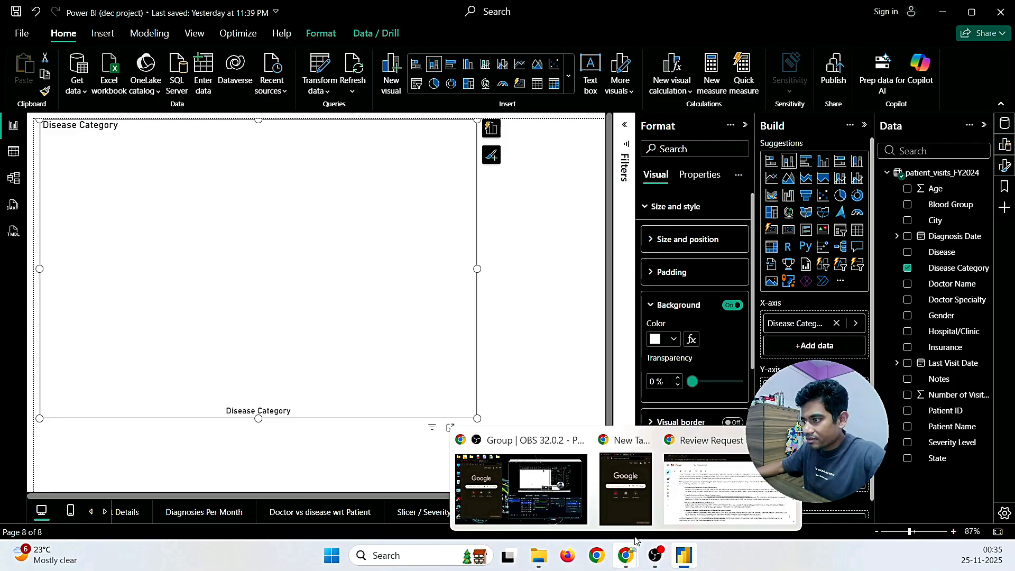
click(694, 486)
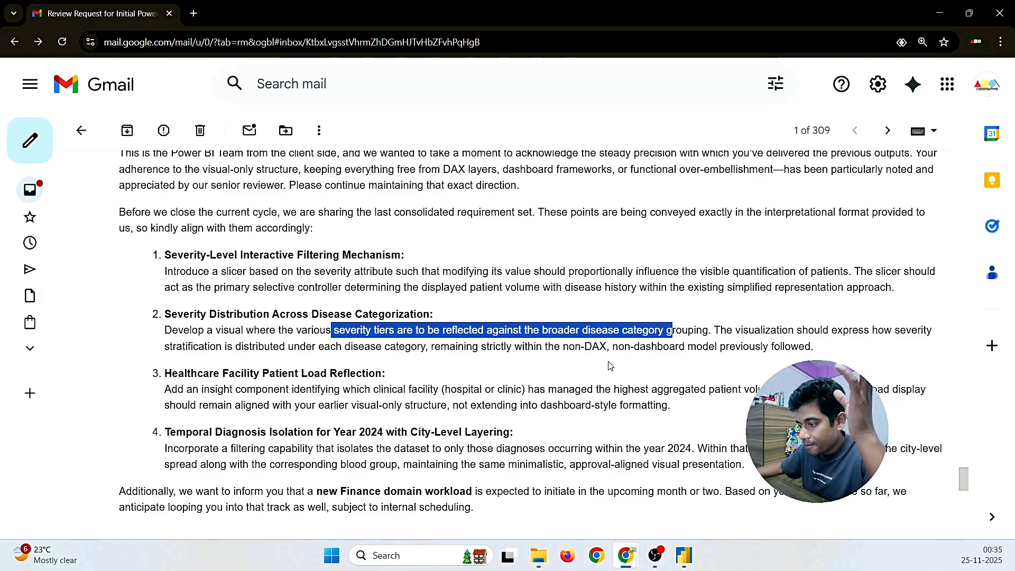
Step: Back in Power BI, add Count of Patient ID to the disease-category column chart's y-axis
click(686, 559)
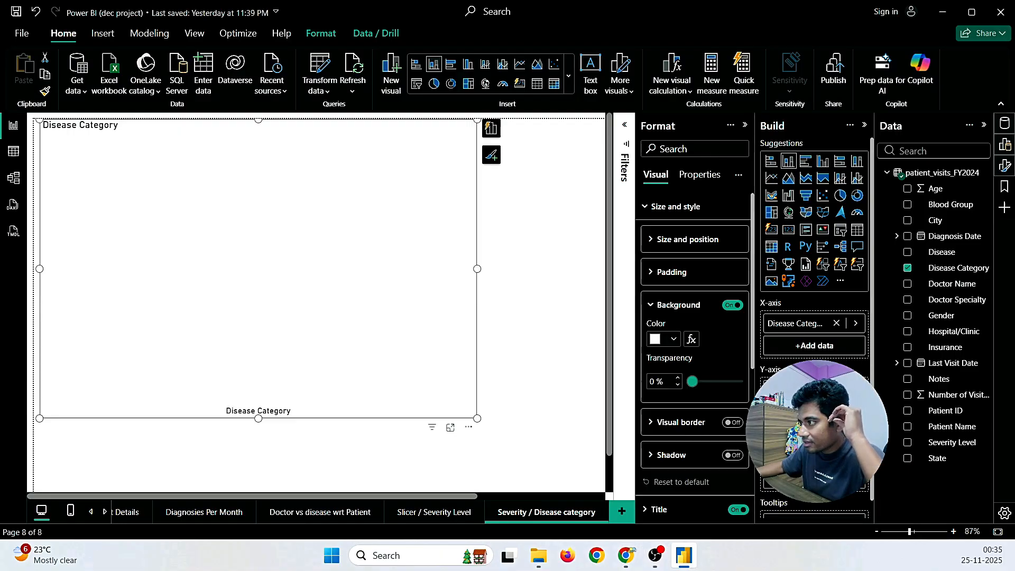
click(940, 413)
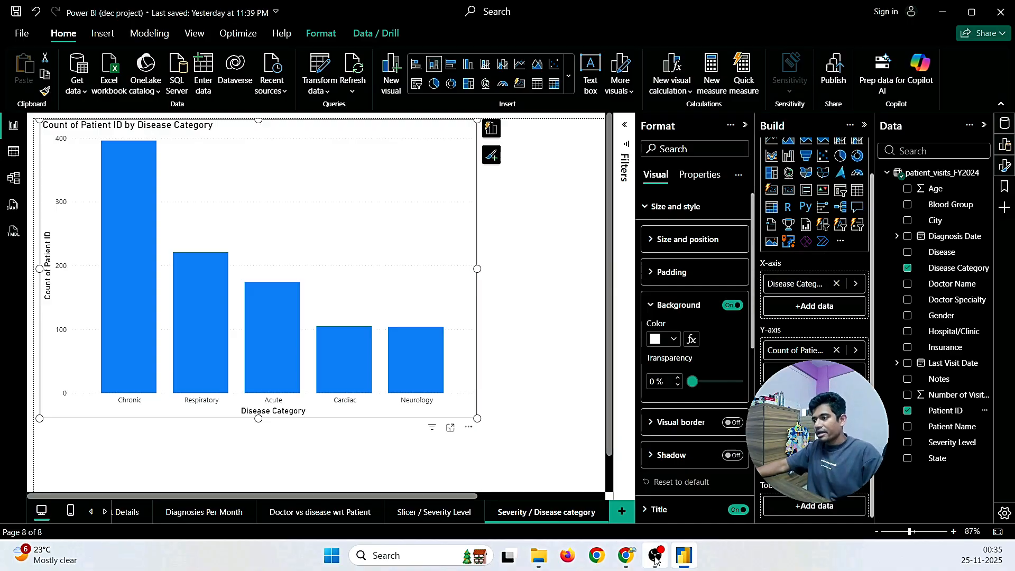
Step: Reread the severity-tiers requirement in the Gmail request, highlighting its key sentences, then return to Power BI
mouse_move(626, 555)
click(736, 499)
click(493, 341)
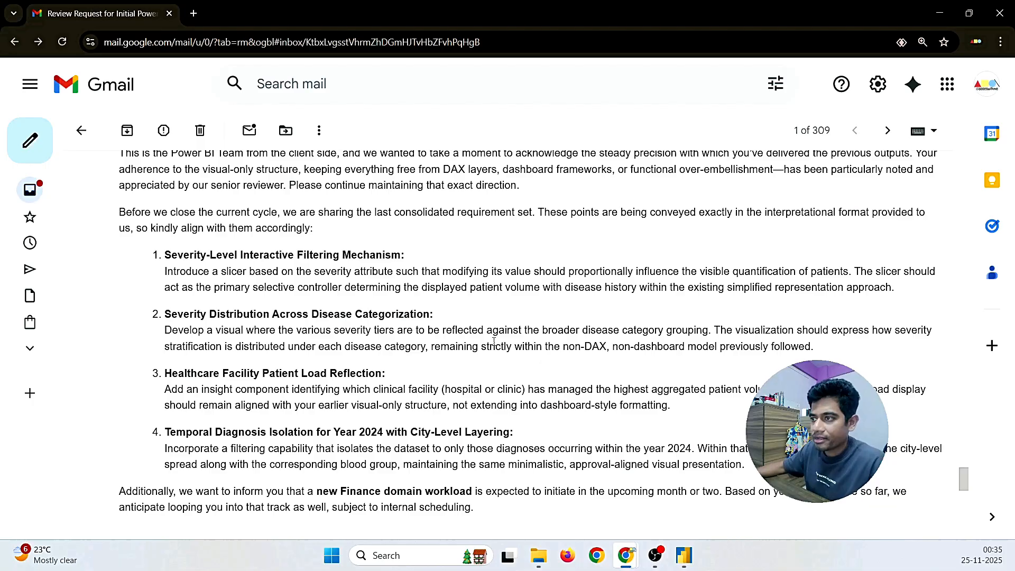
drag(448, 334, 643, 331)
click(349, 347)
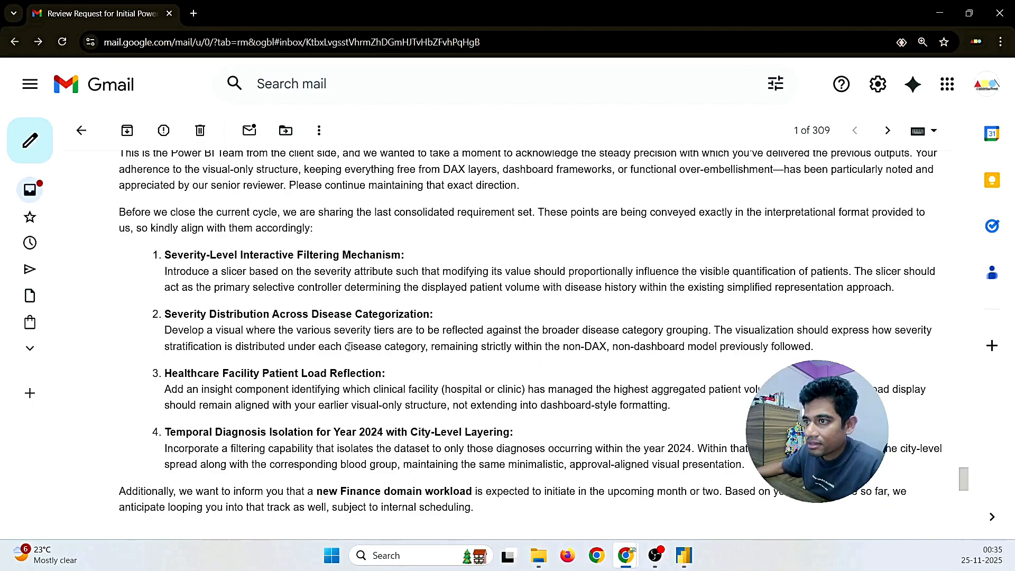
drag(334, 332, 395, 332)
click(429, 343)
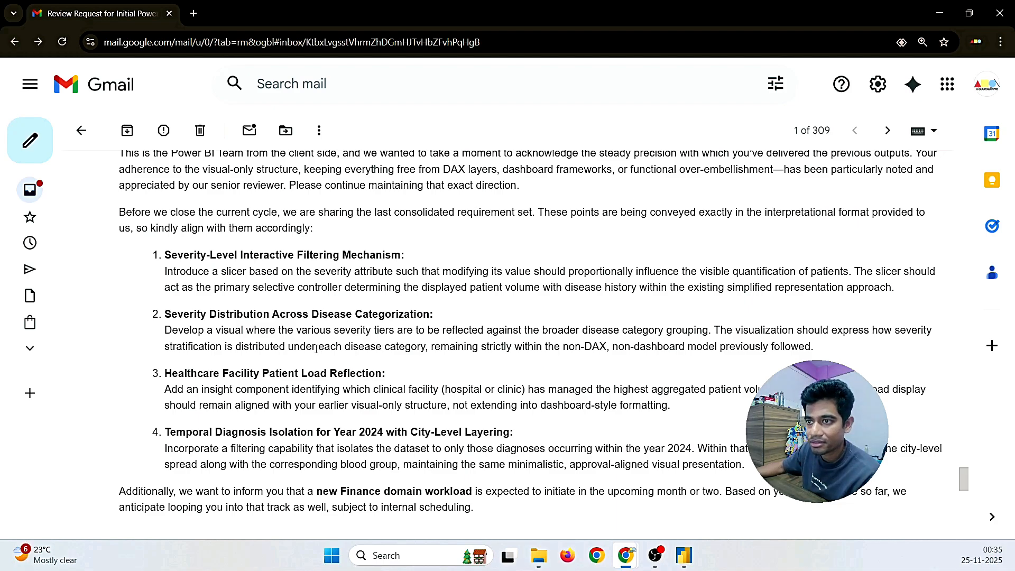
drag(213, 330, 441, 332)
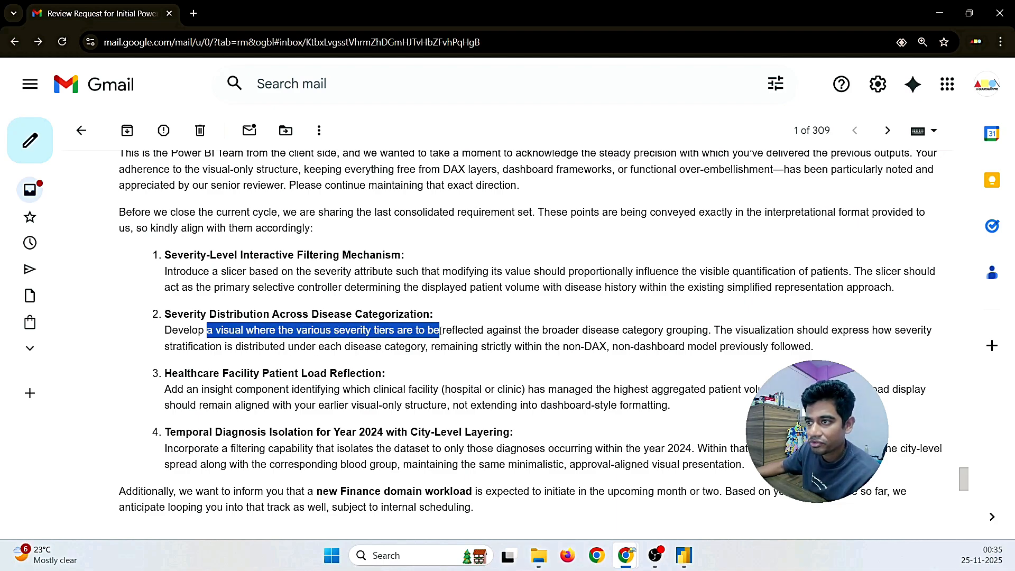
click(683, 555)
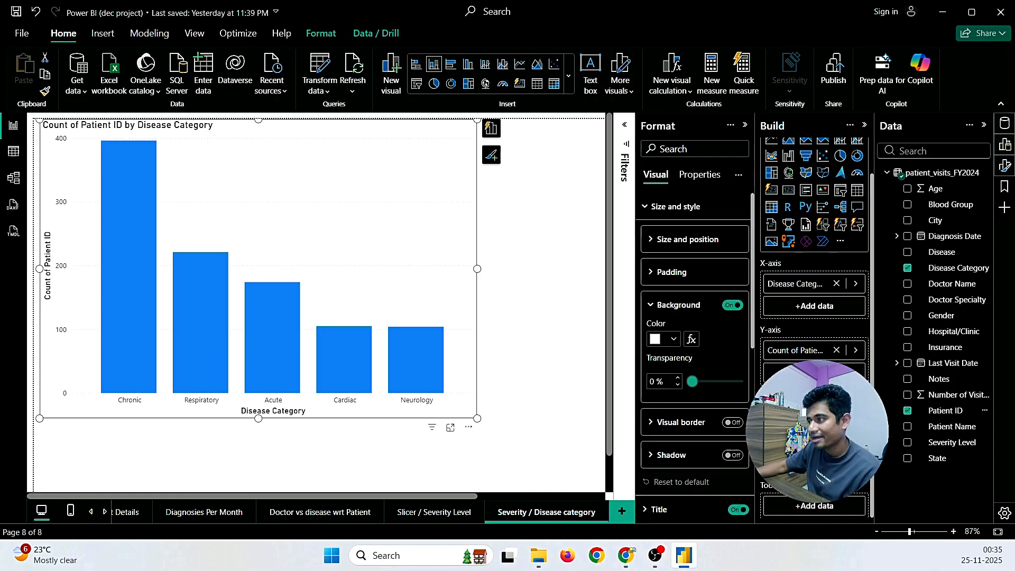
Step: Stack the disease-category columns by Severity Level (Mild, Moderate, Severe), then view the Patient Details page
click(952, 442)
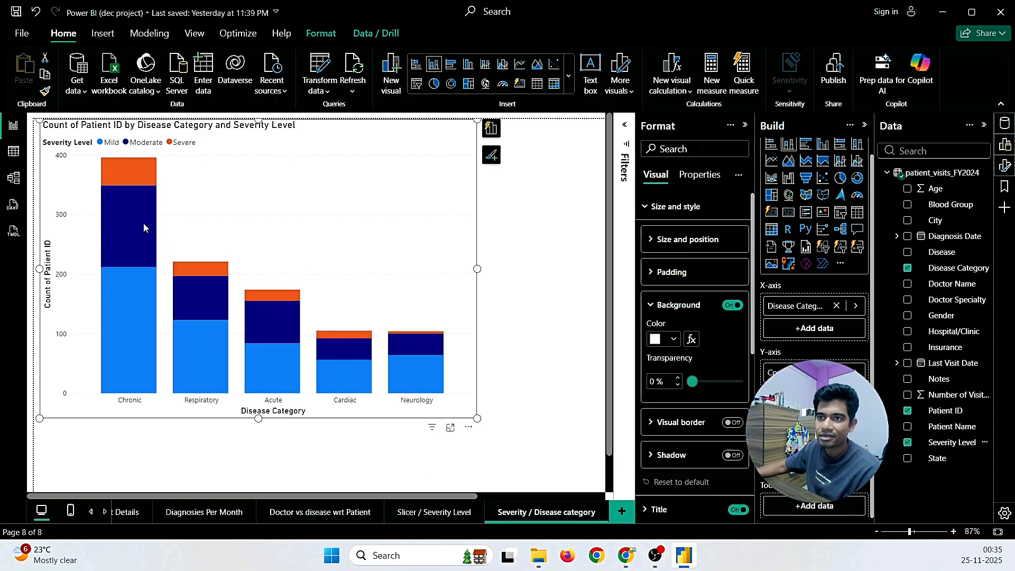
mouse_move(155, 318)
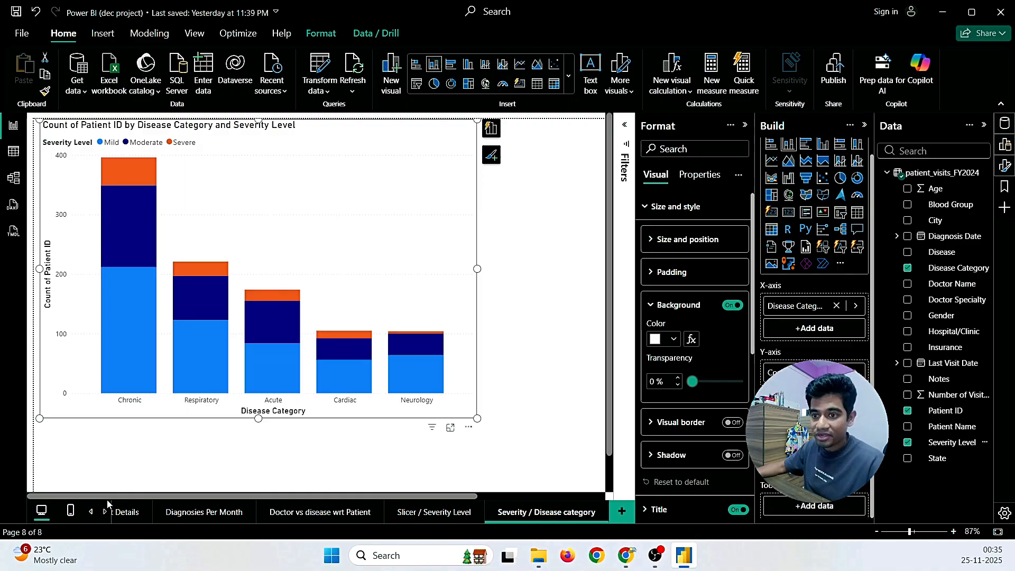
click(128, 518)
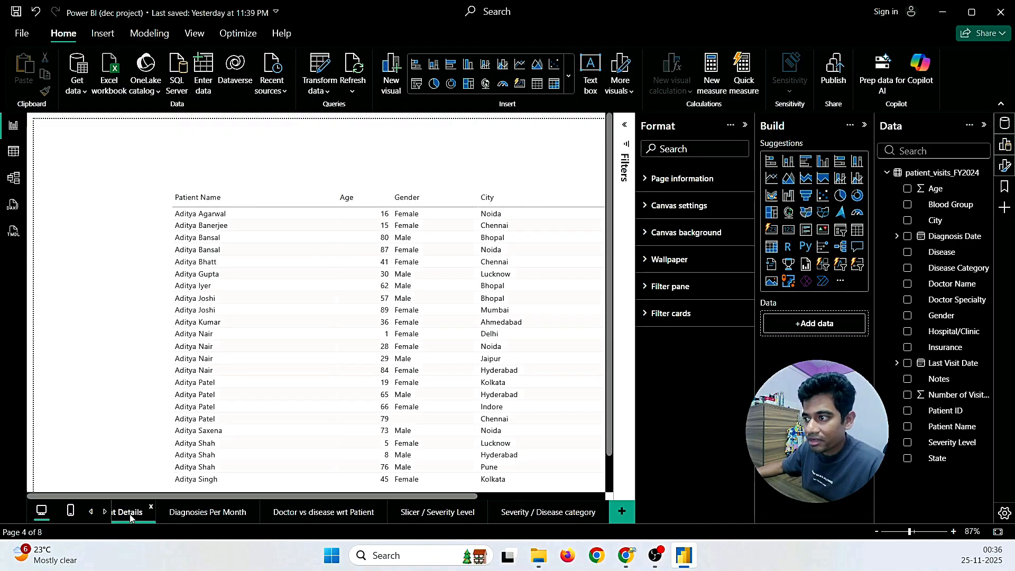
Step: Review the earlier Count Of Patient By Disease Category and Insurance Yes Or No pages
click(91, 512)
click(143, 513)
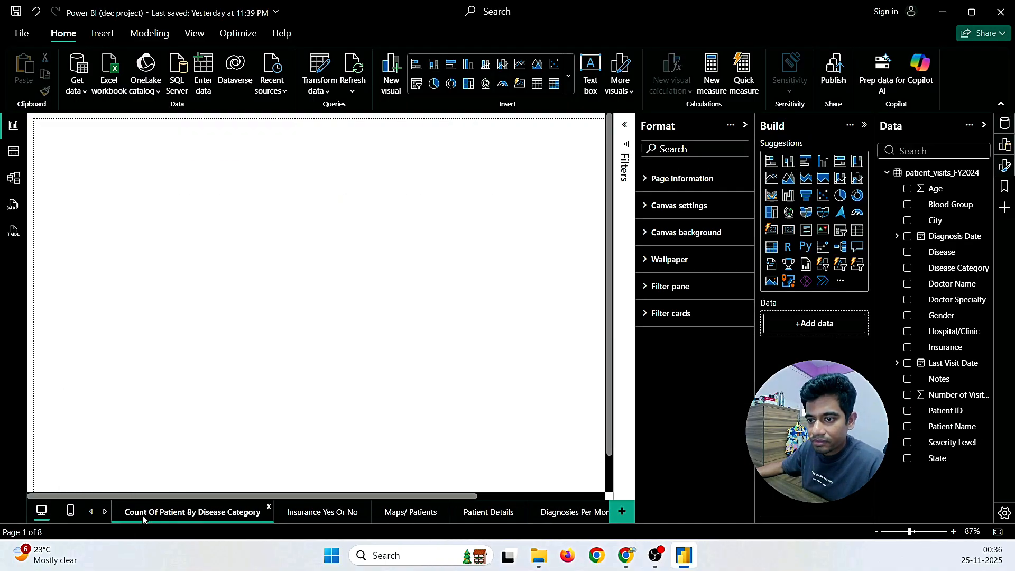
click(307, 513)
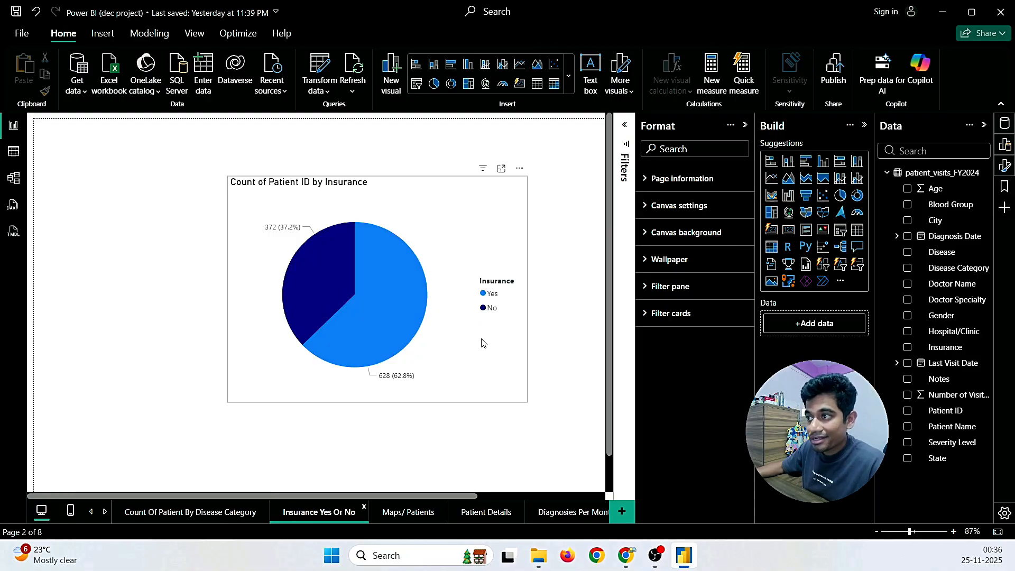
Step: Return to the Severity / Disease category page, inspect its stacked bars, then bring up the requirements email
click(104, 512)
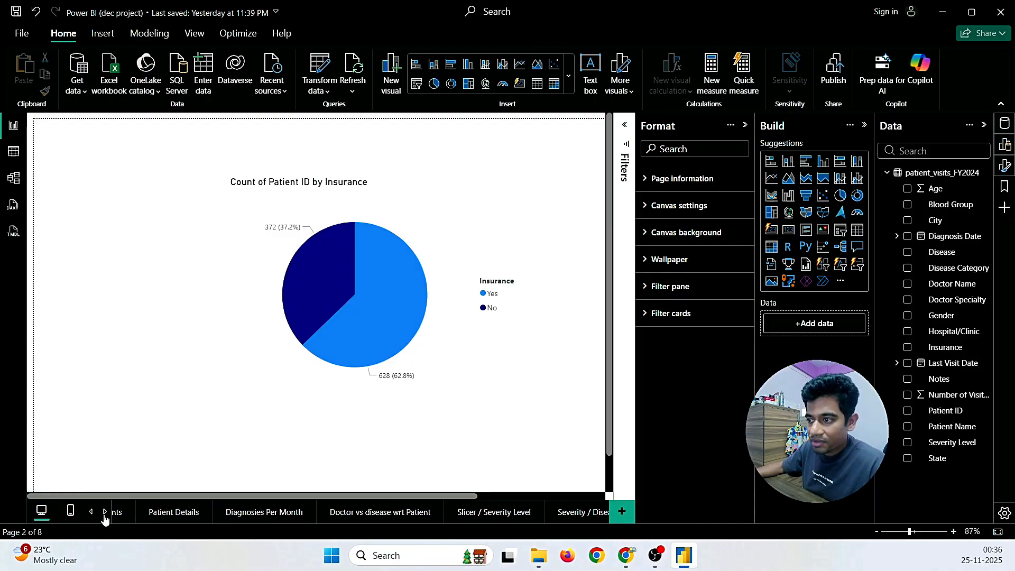
click(547, 513)
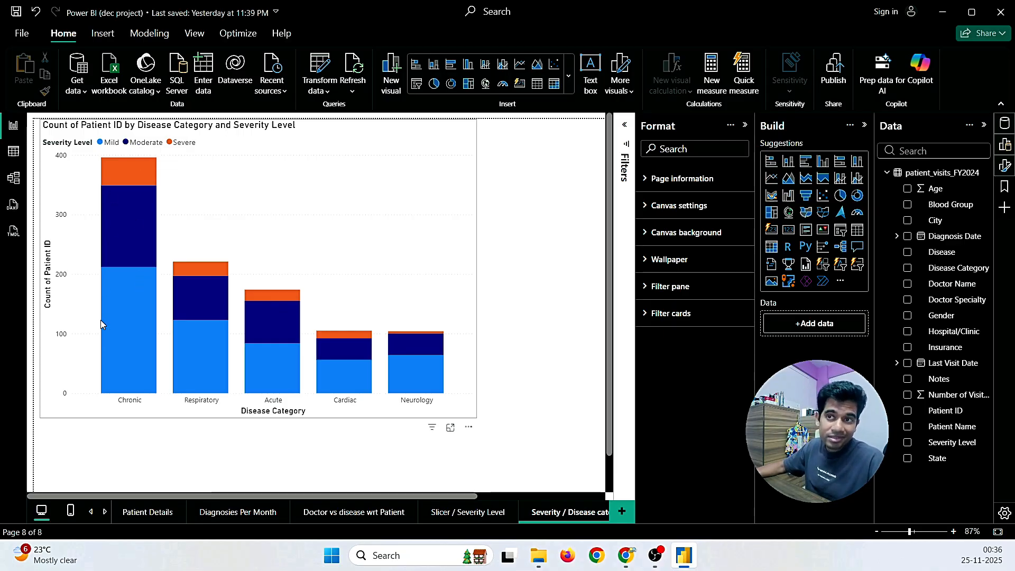
mouse_move(102, 310)
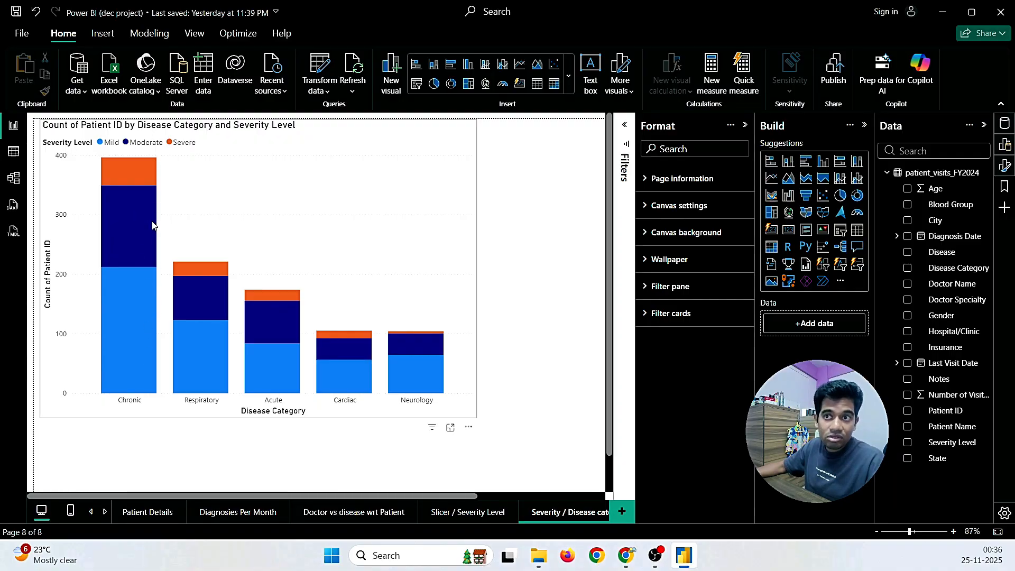
mouse_move(152, 226)
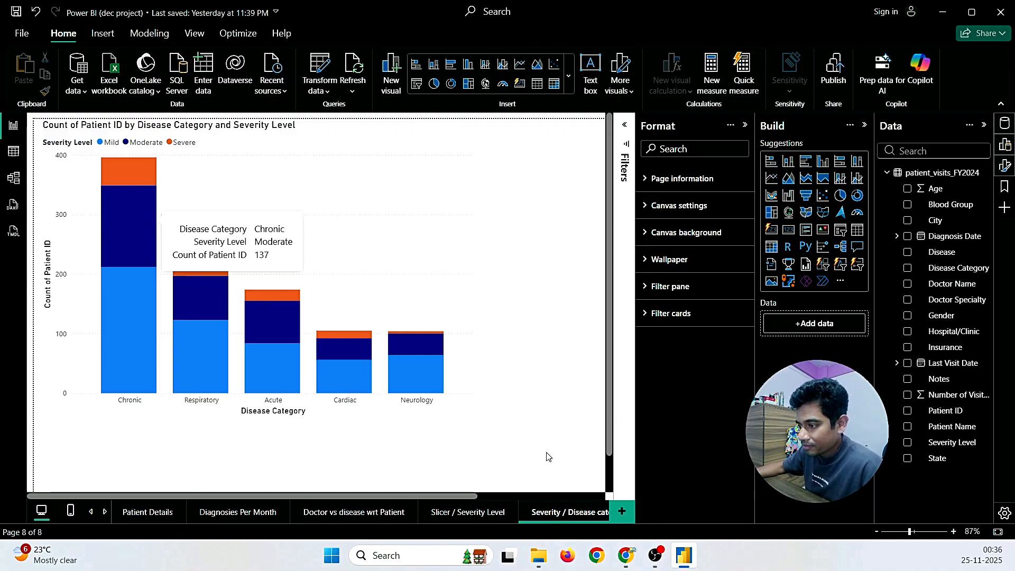
click(682, 562)
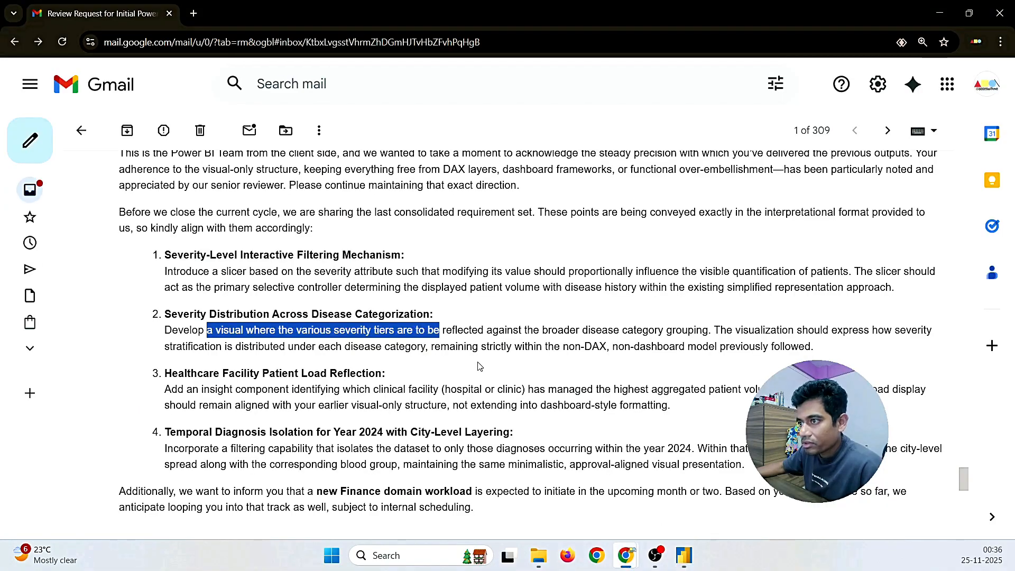
Step: Clear the email's text highlight and go back to the Power BI report
click(544, 386)
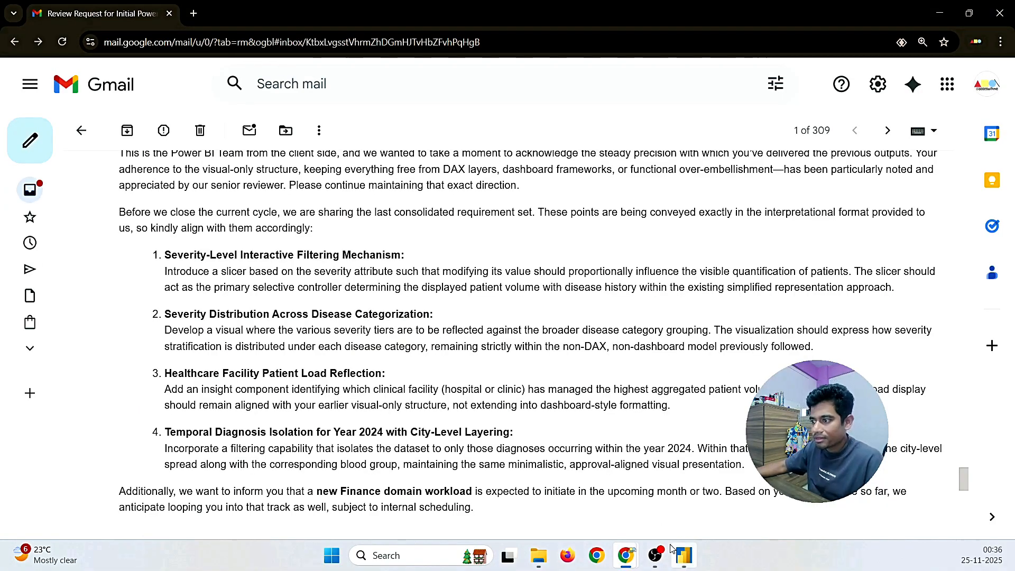
click(693, 558)
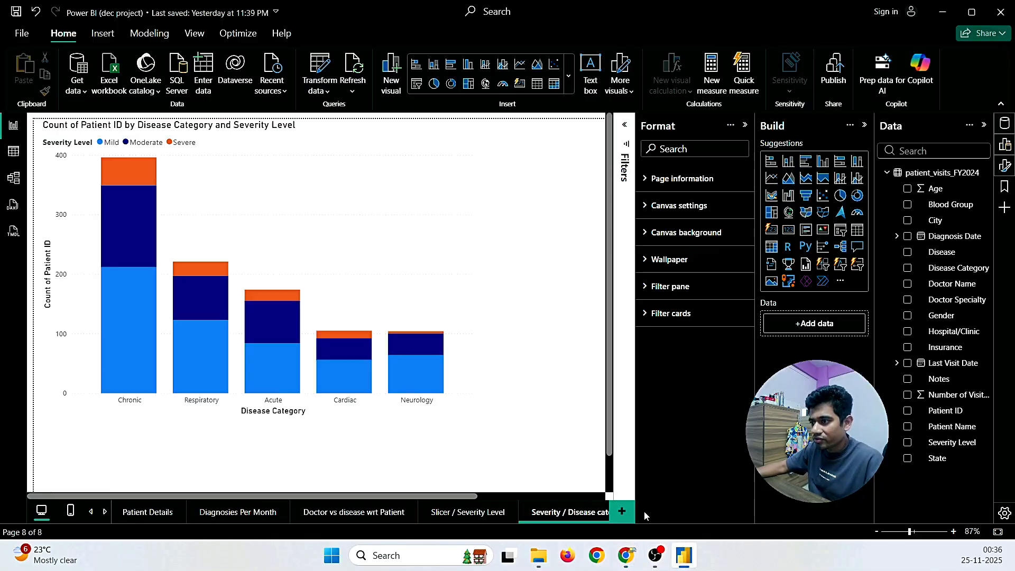
Step: Add a blank Page 1 after Severity / Disease category, with a quick look at the review email
click(621, 515)
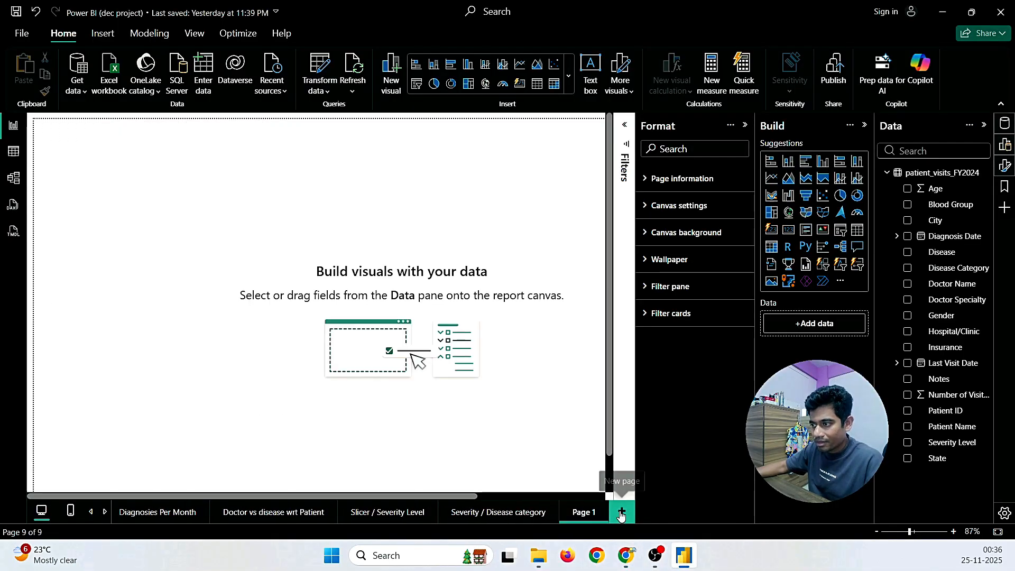
right_click(585, 510)
mouse_move(625, 555)
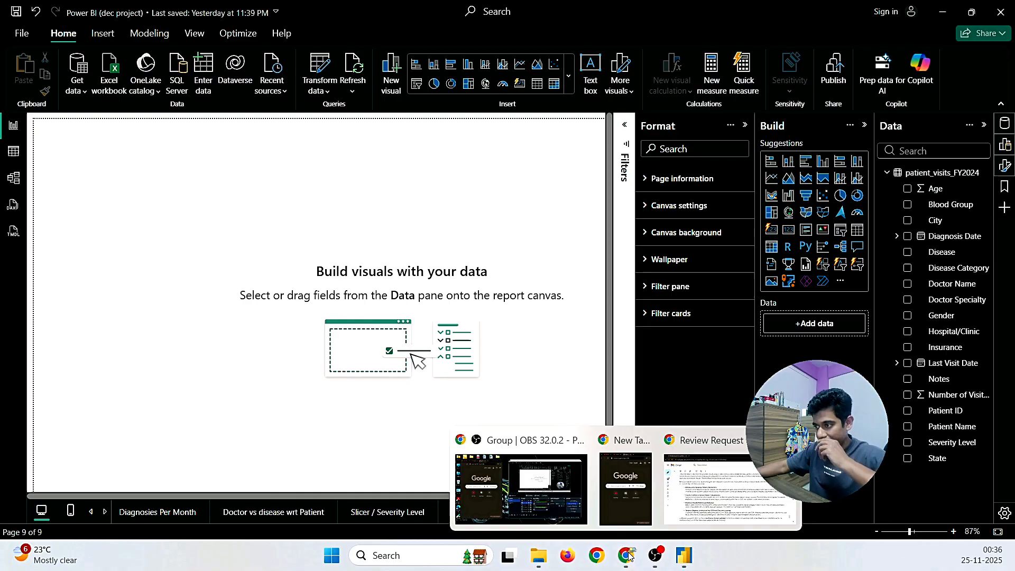
click(707, 479)
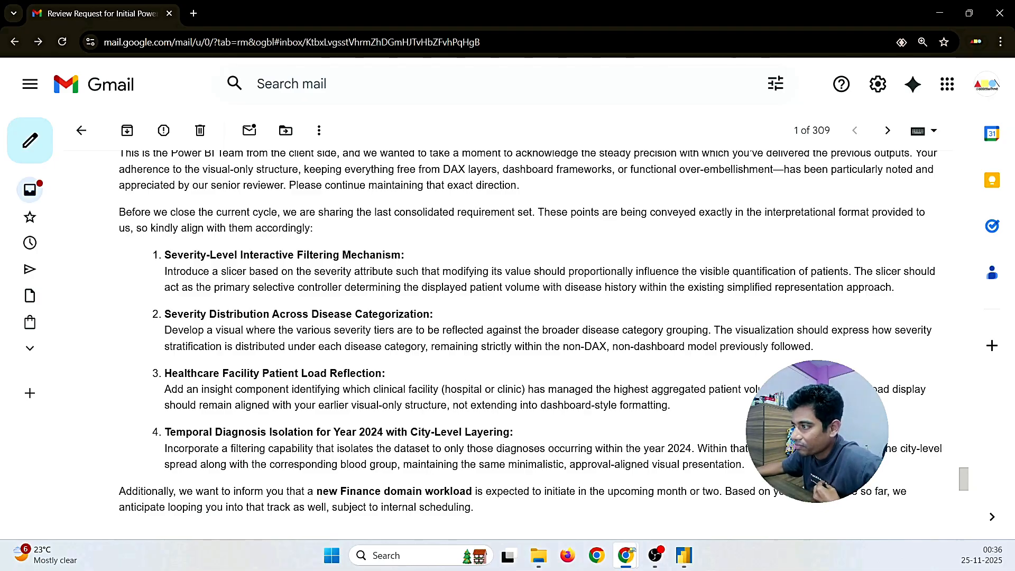
mouse_move(625, 558)
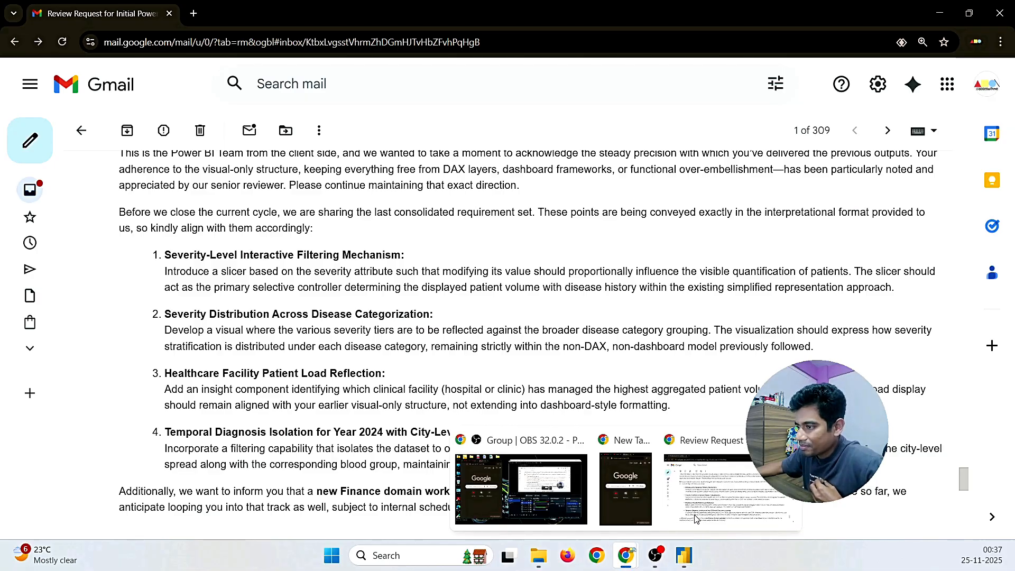
click(683, 555)
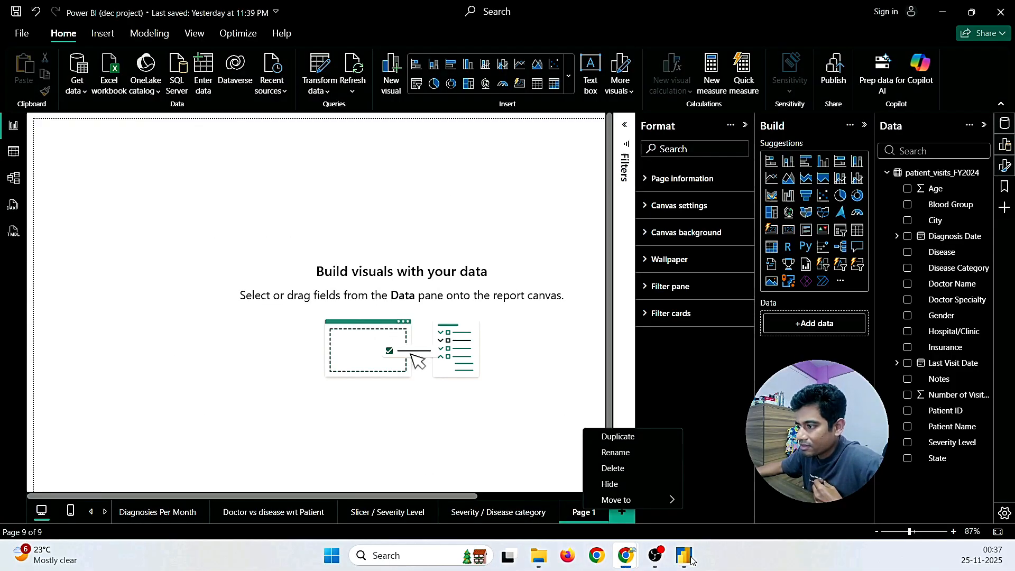
Step: Rename the new page to 'Hospital / Patient Volume', deleting the leftover 'Page' text
click(613, 456)
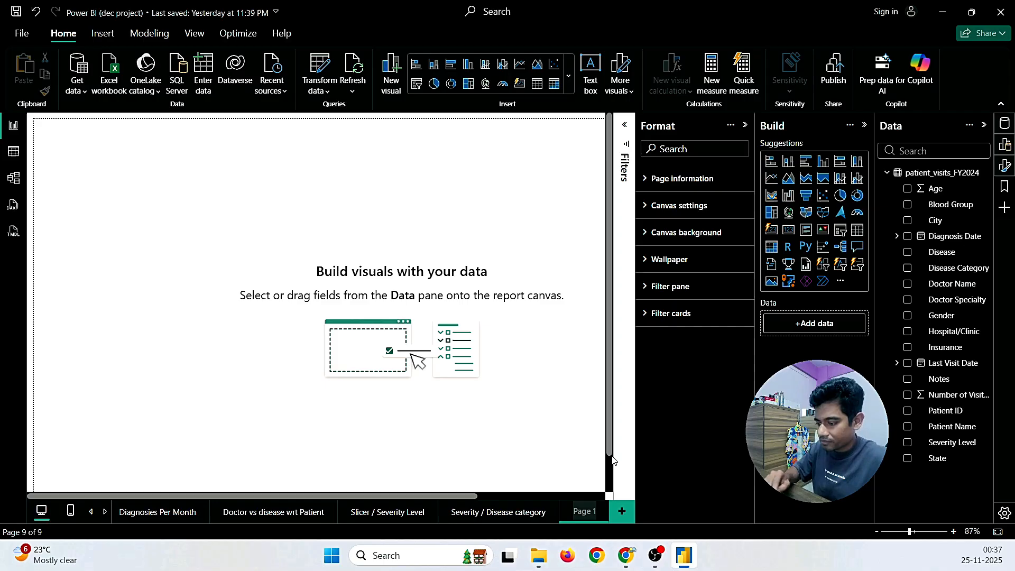
text(H)
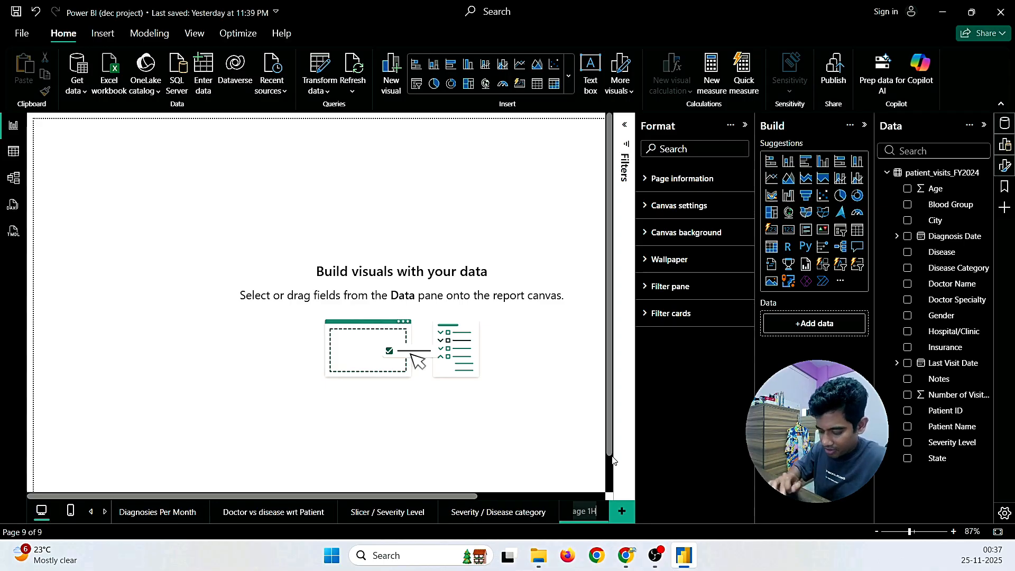
text(osp)
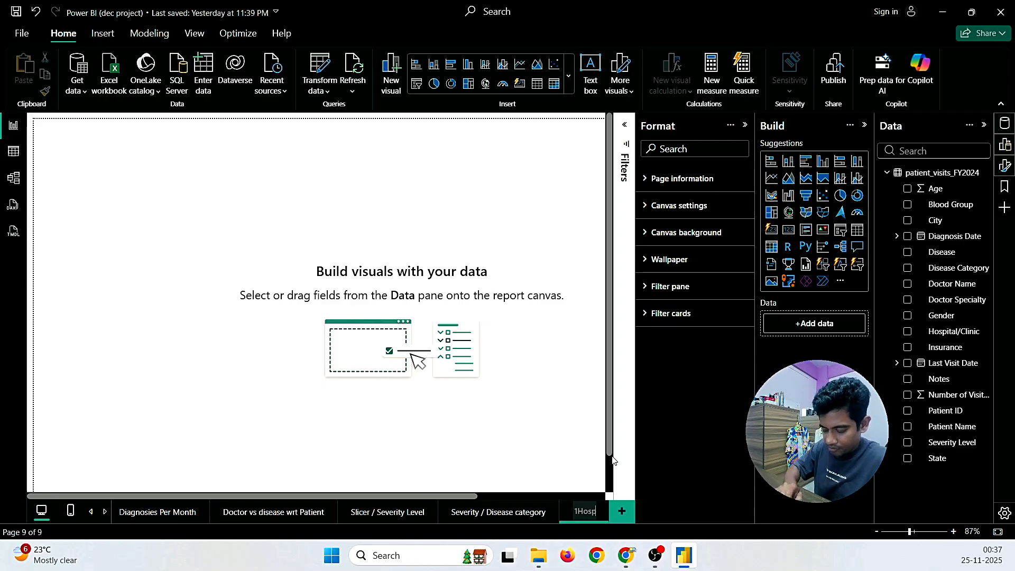
text(it)
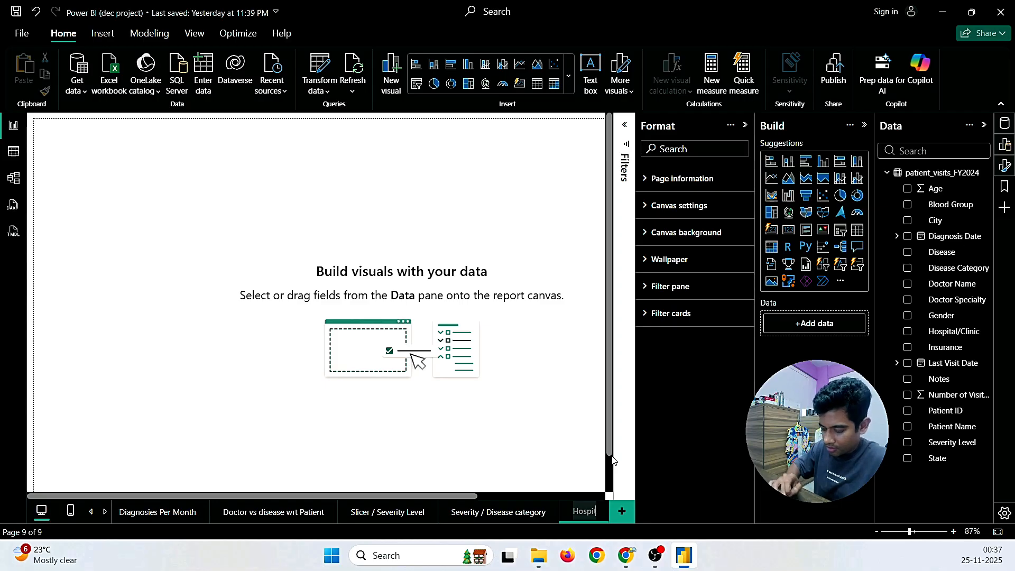
text(al /)
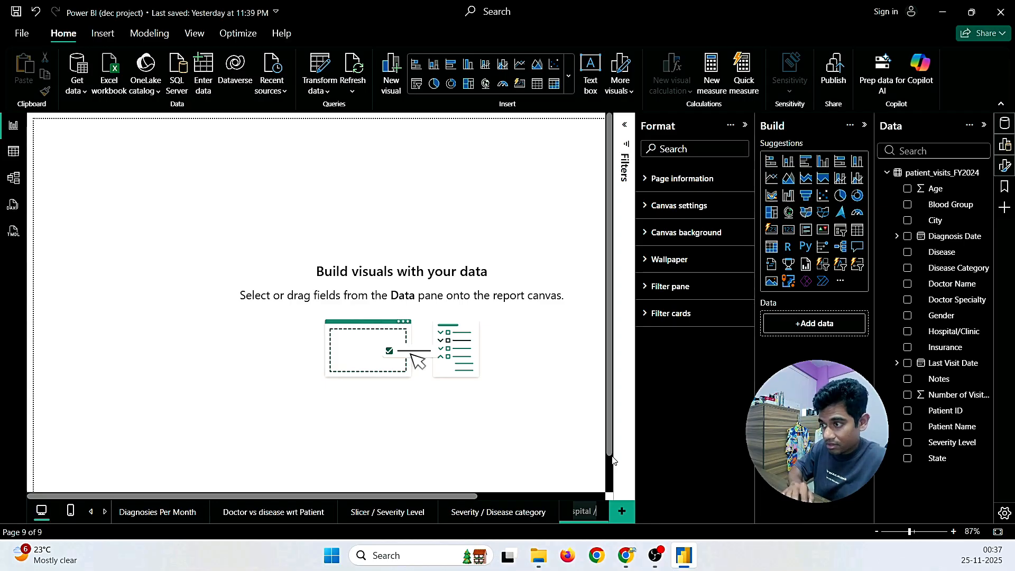
text( Patient)
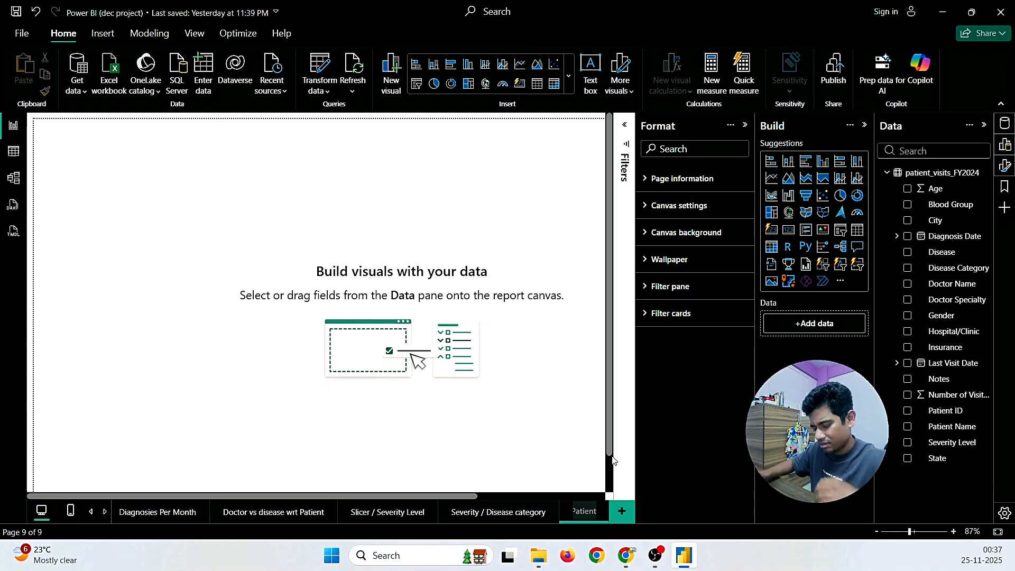
text( Volume)
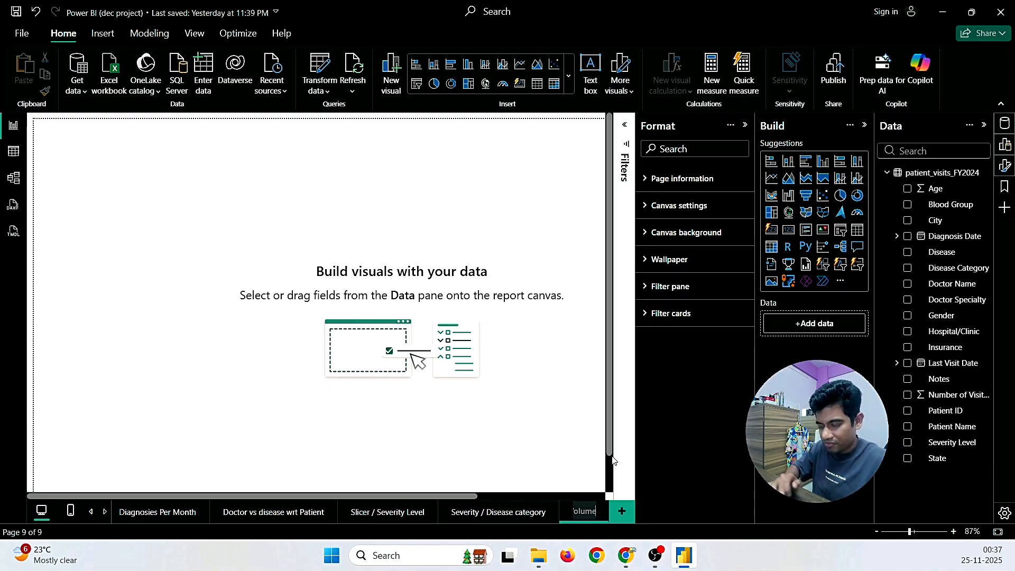
click(465, 419)
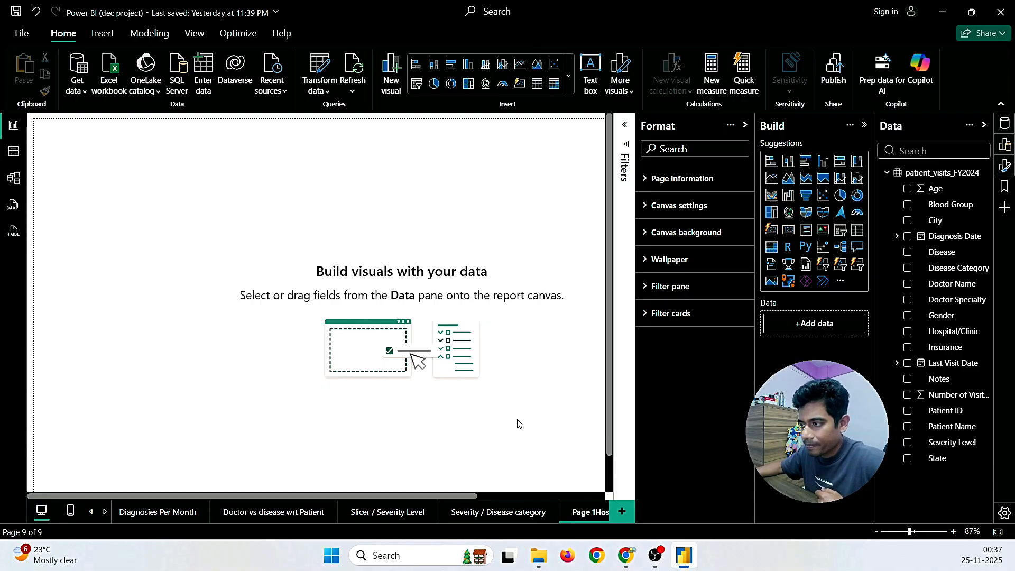
right_click(587, 506)
click(630, 459)
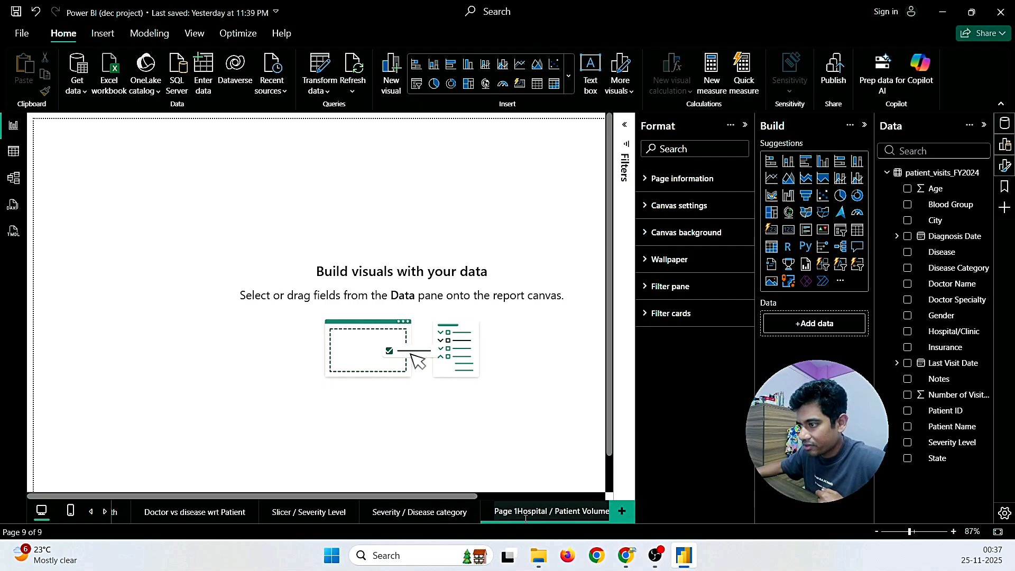
key(BackSpace)
key(BackSpace)
key(BackSpace)
key(BackSpace)
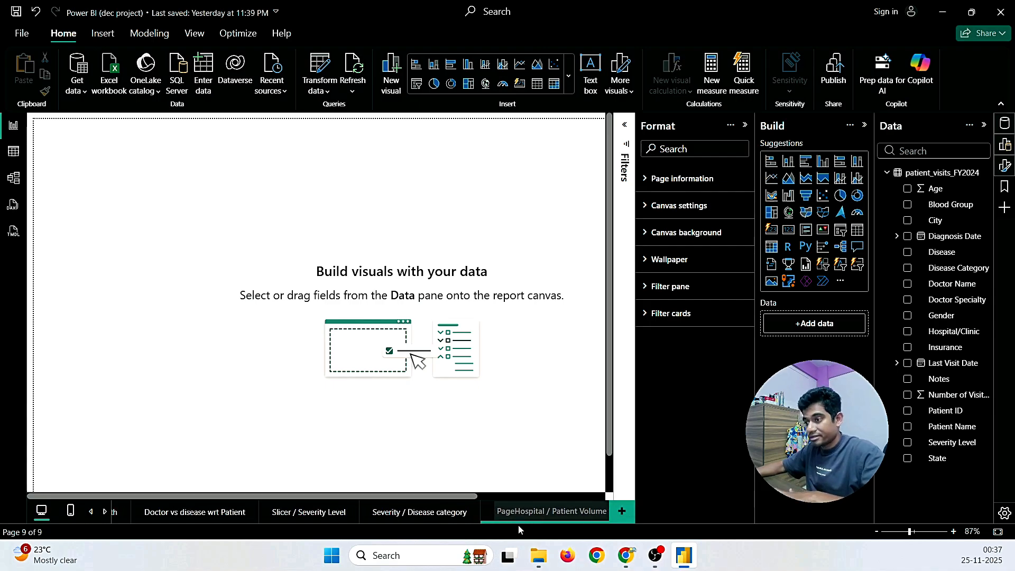
key(BackSpace)
click(454, 458)
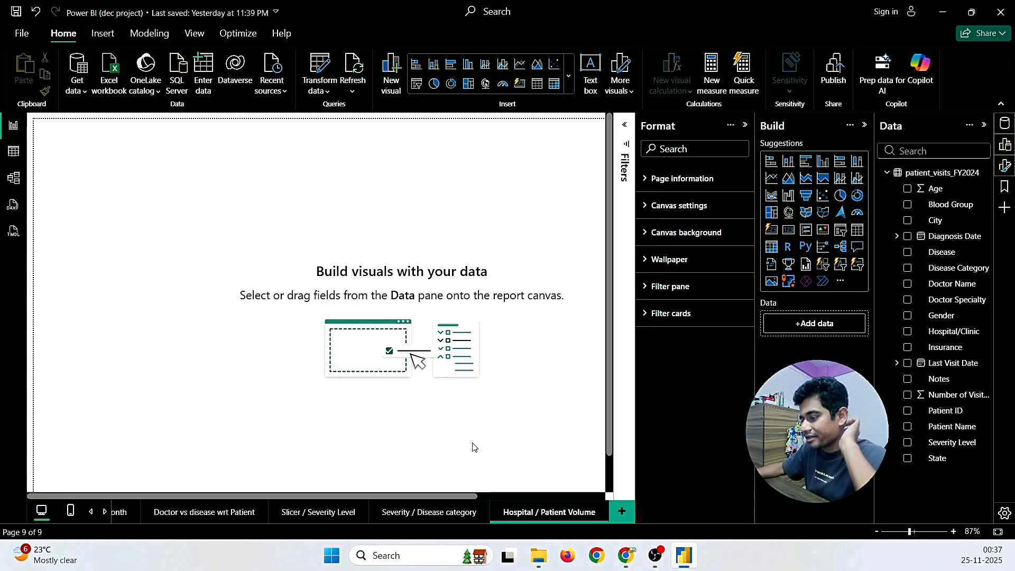
Step: Add a clustered column chart counting Patient ID by Hospital/Clinic, sized across most of the page
click(788, 164)
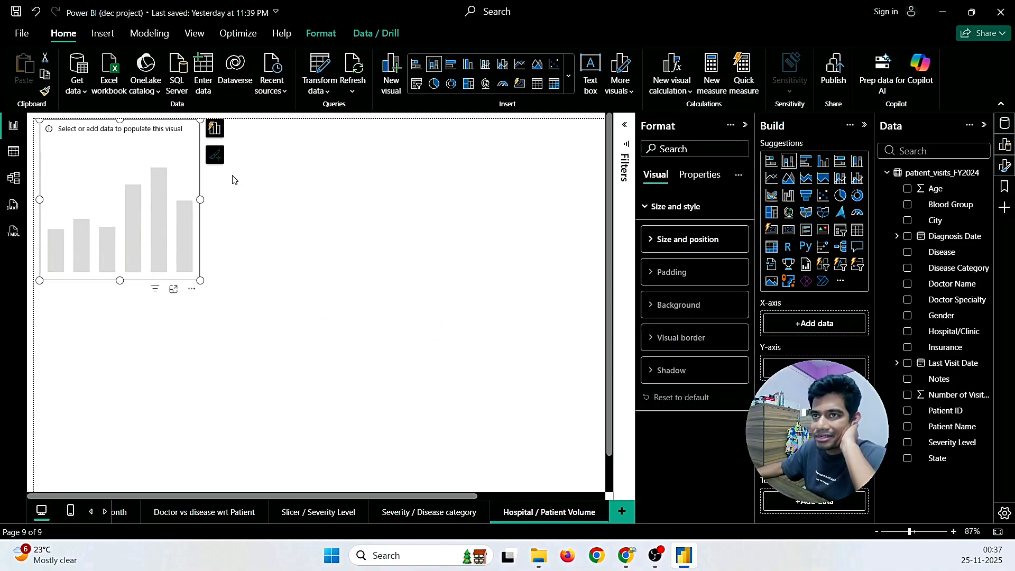
drag(201, 281, 563, 435)
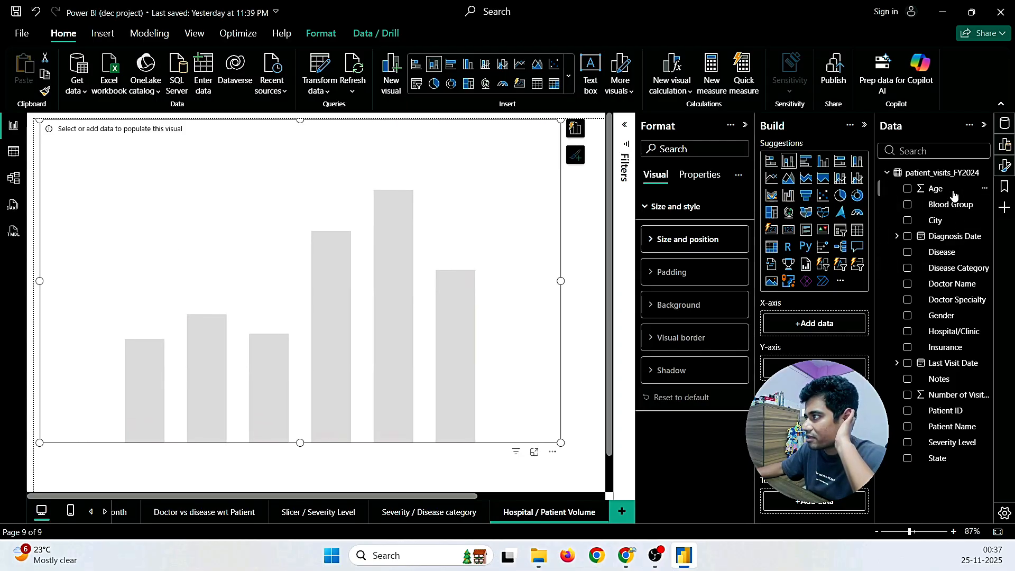
drag(964, 335, 839, 327)
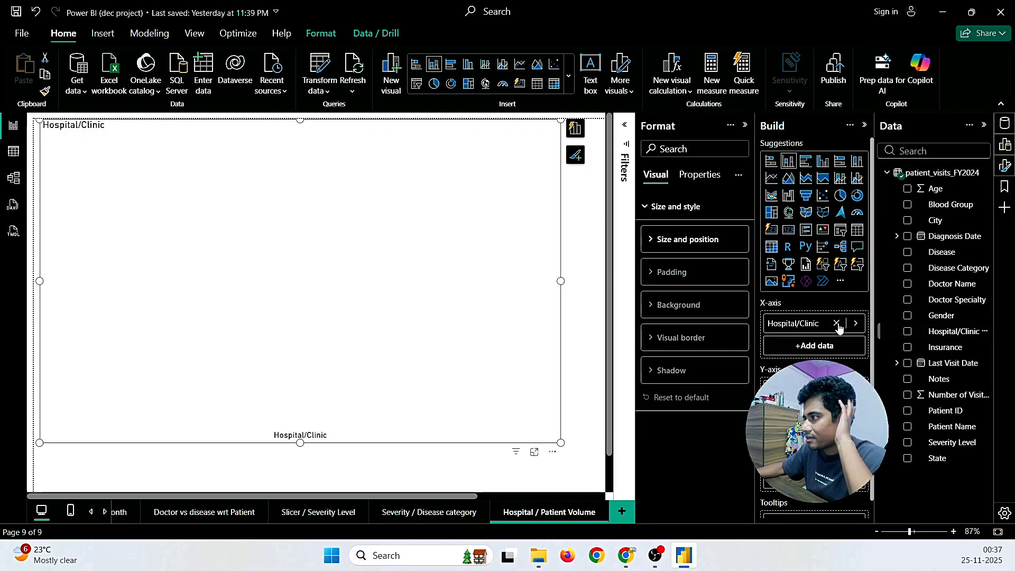
click(907, 410)
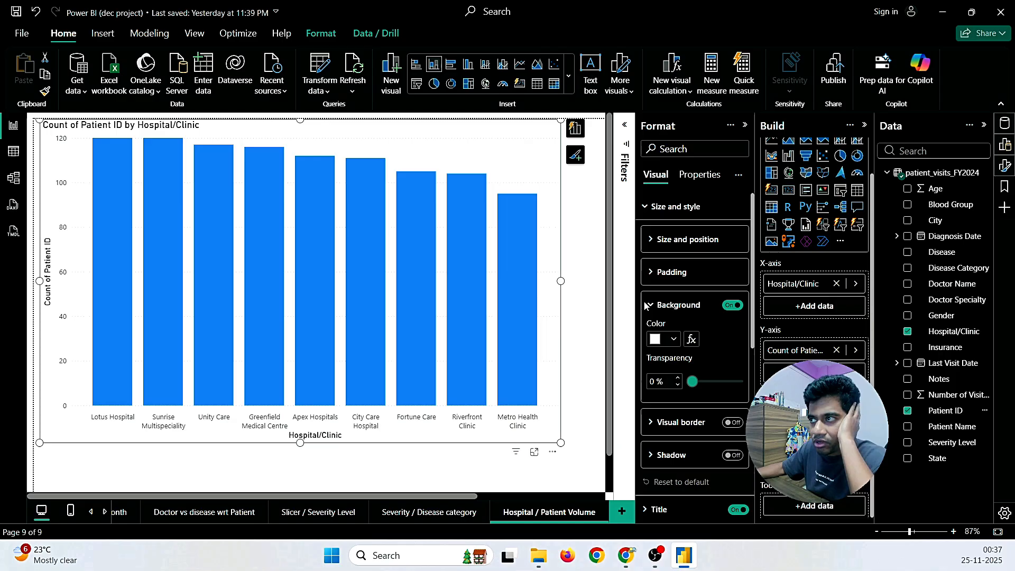
drag(561, 443, 497, 420)
Step: Check the highest aggregated patient volume requirement in the review request email
mouse_move(629, 552)
click(698, 492)
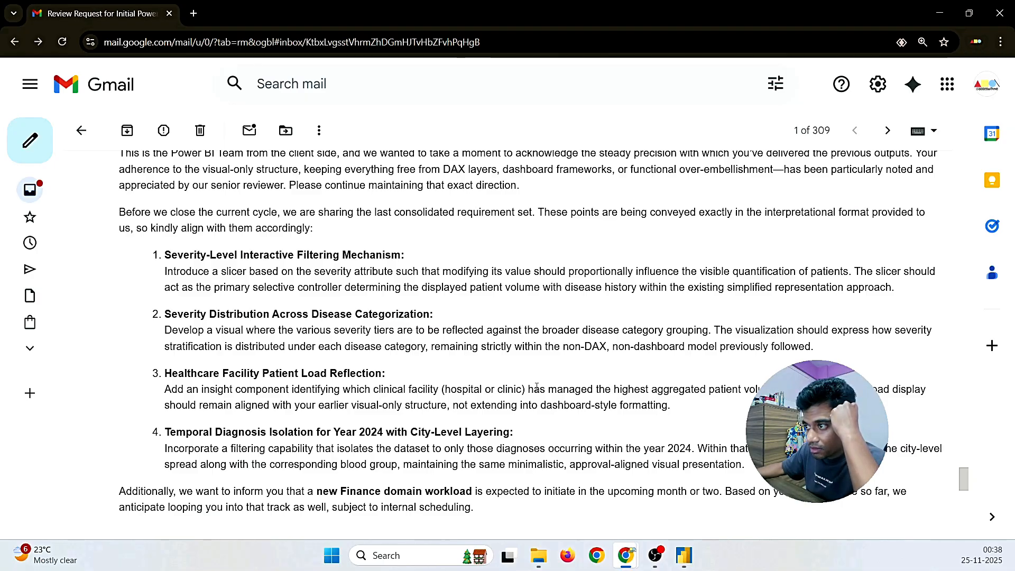
drag(550, 390, 761, 389)
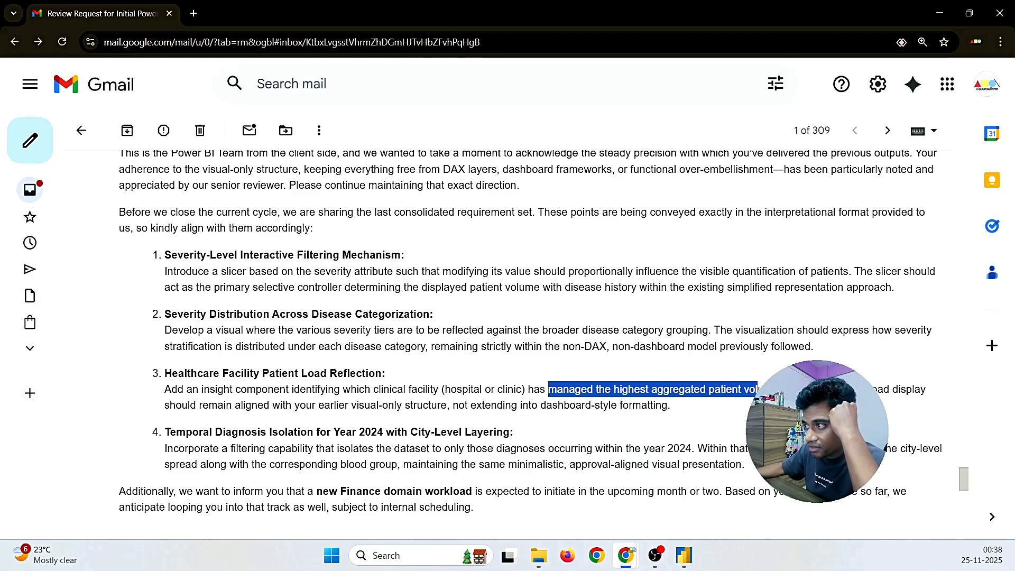
click(684, 555)
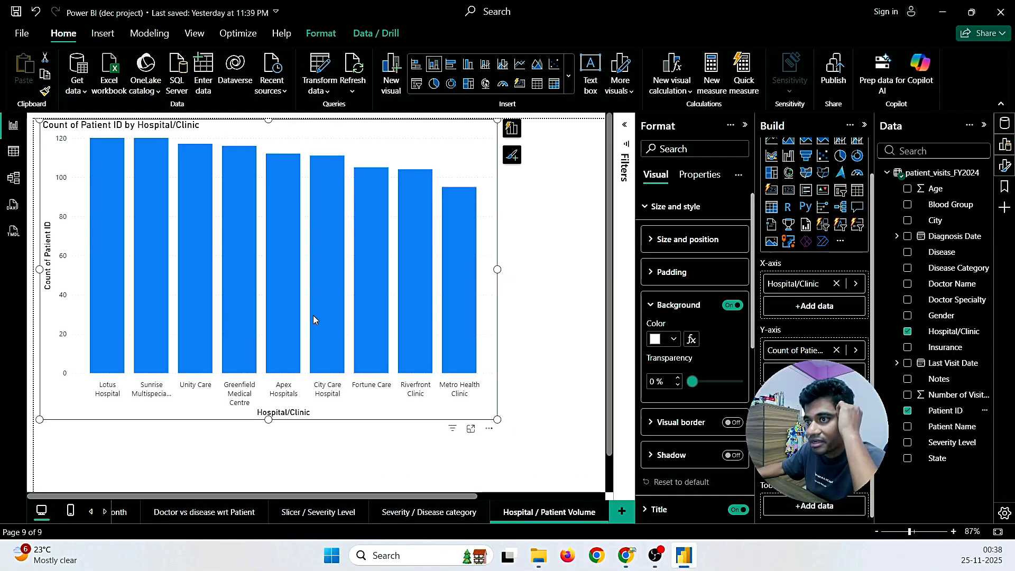
Step: Shrink the hospital chart slightly and move it lower on the page
click(557, 174)
click(463, 133)
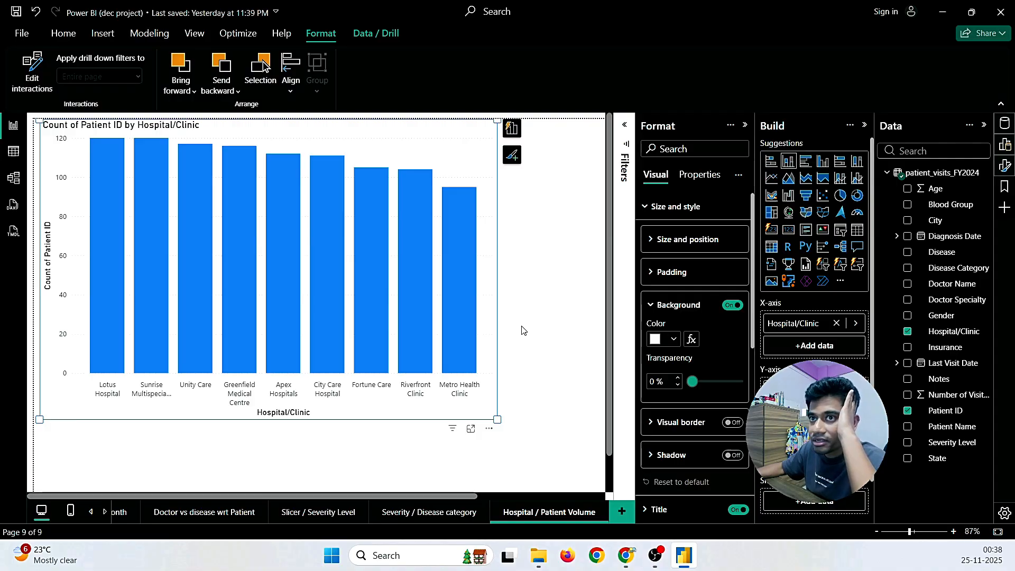
drag(496, 419, 429, 381)
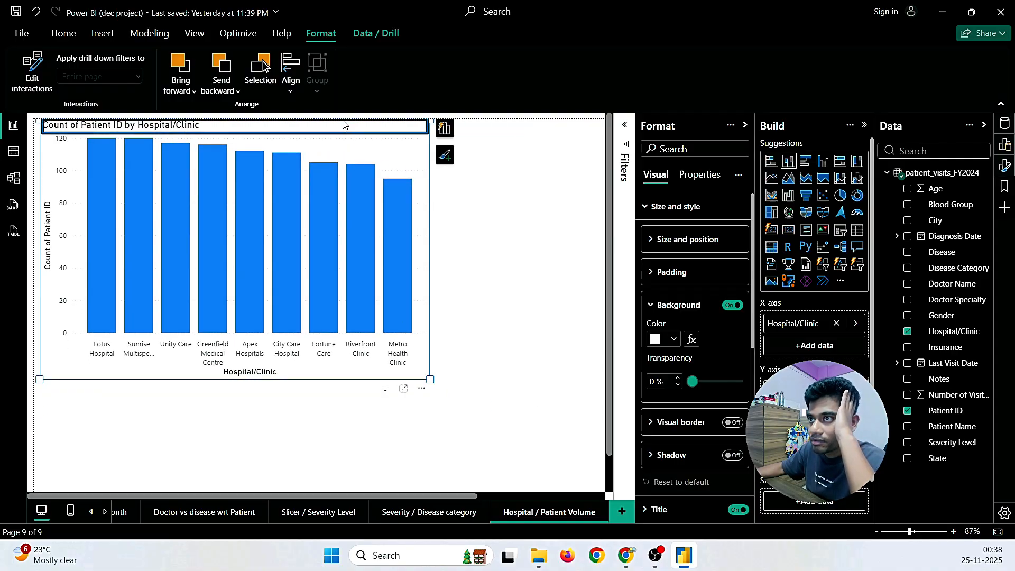
drag(344, 129, 348, 190)
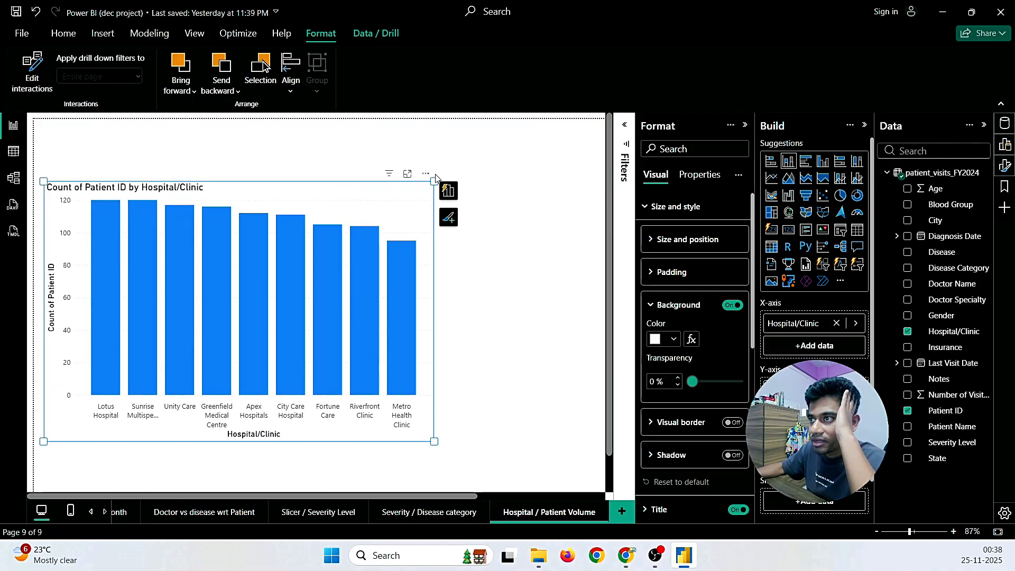
Step: Sort the hospital bars by Count of Patient ID in descending order
click(426, 174)
mouse_move(474, 254)
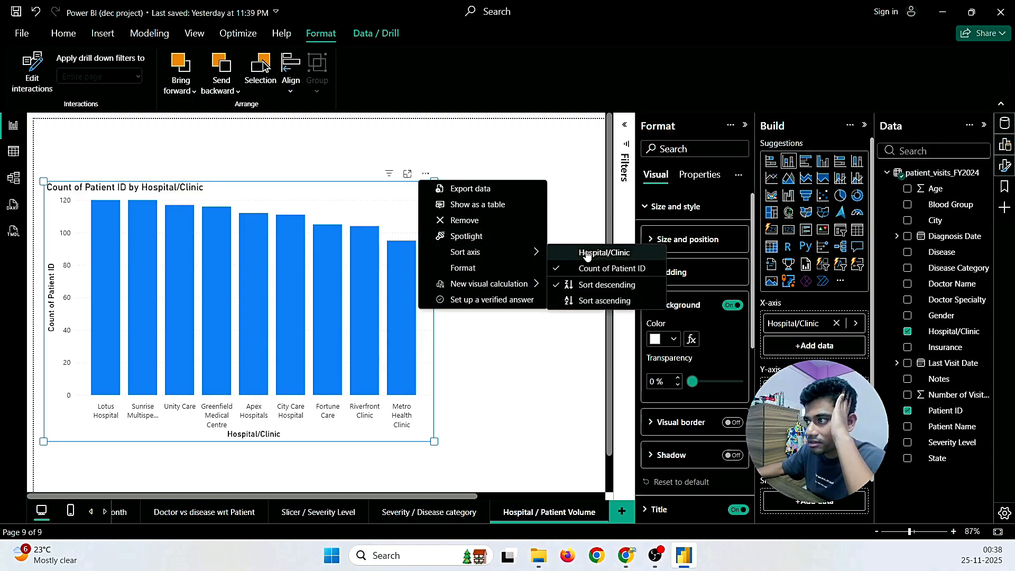
click(588, 272)
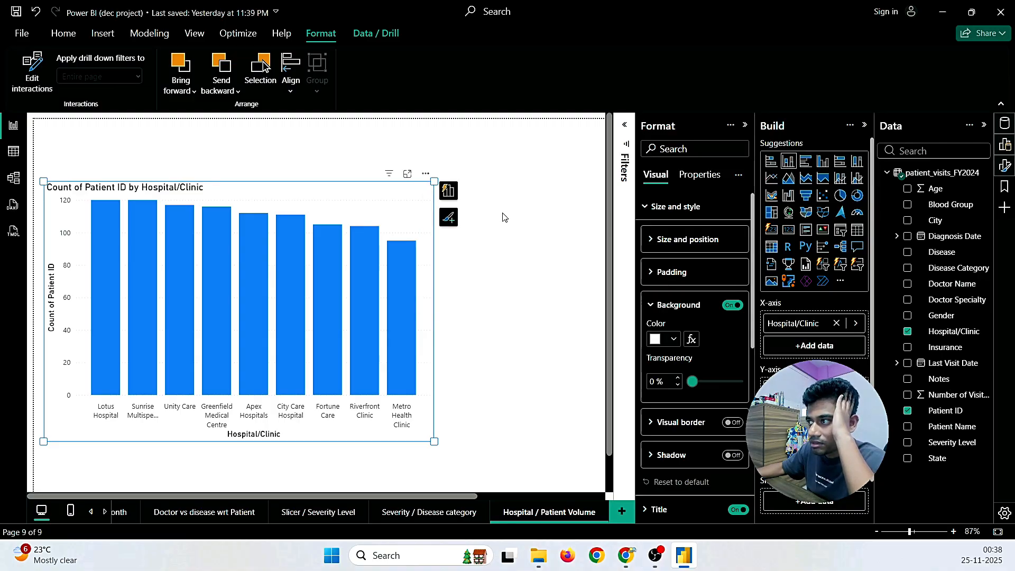
click(426, 174)
mouse_move(528, 252)
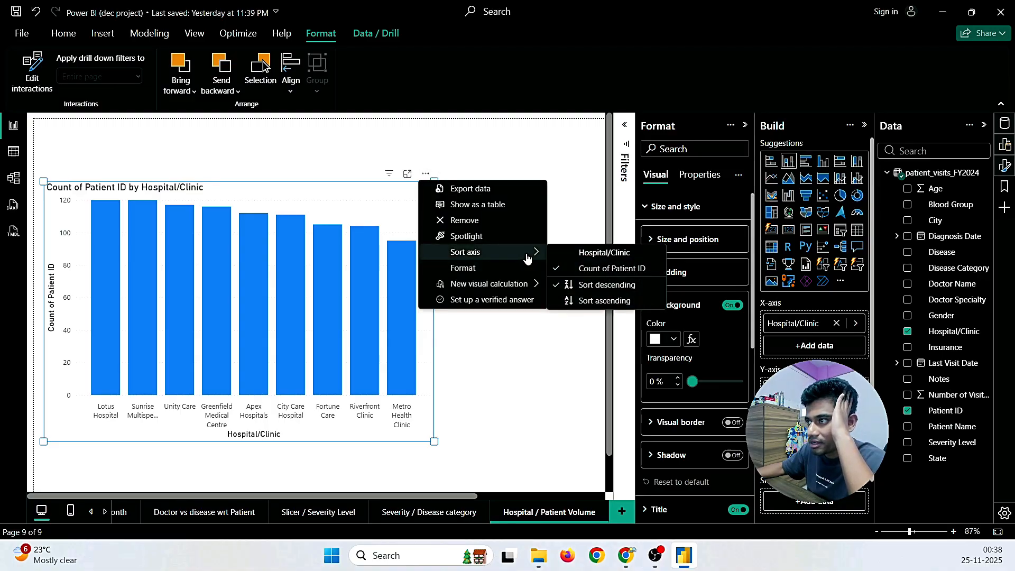
click(574, 282)
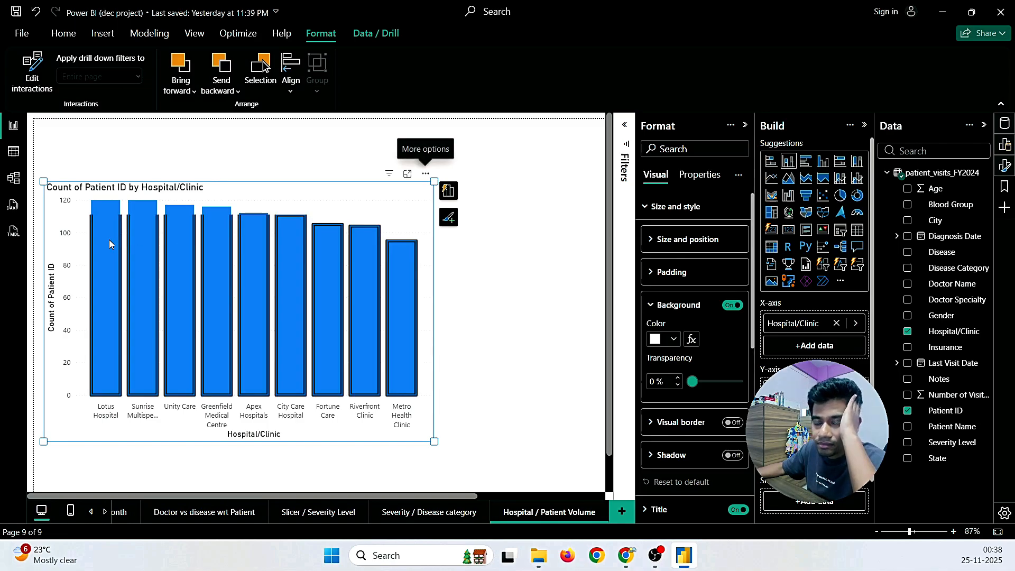
Step: Cross-highlight each hospital bar, Lotus Hospital through City Care Hospital, to compare patient counts
click(458, 270)
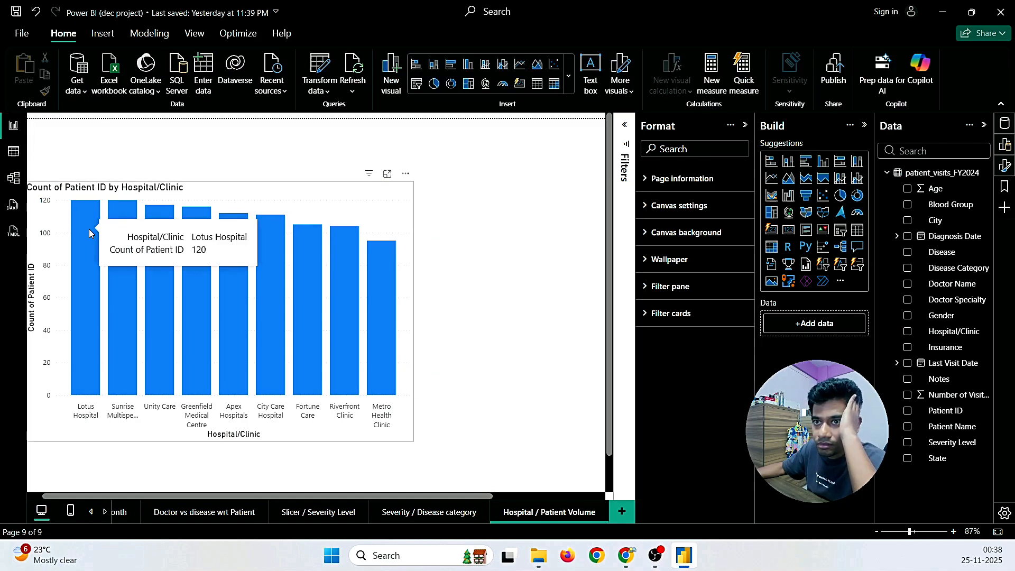
click(89, 229)
click(123, 260)
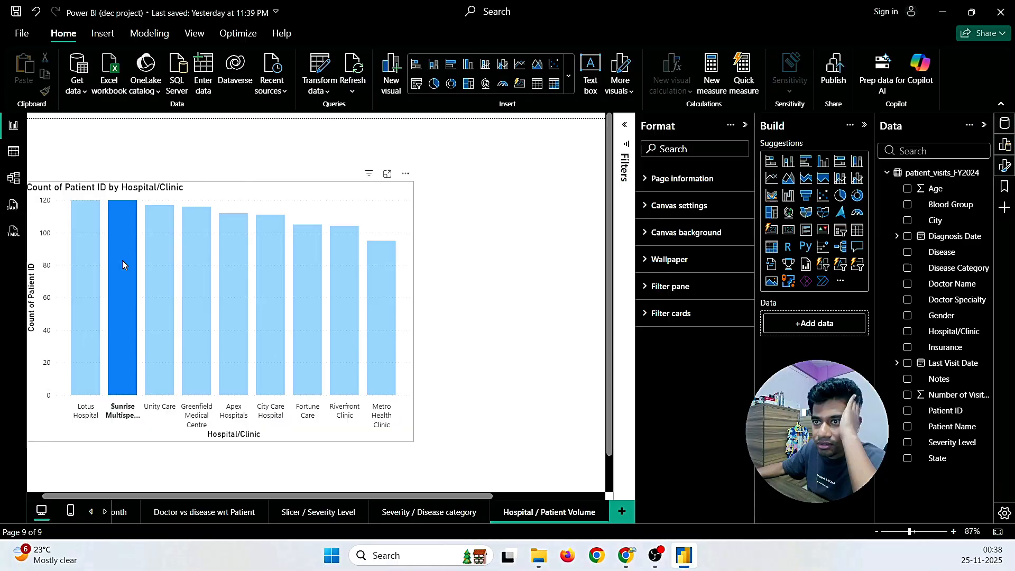
mouse_move(122, 247)
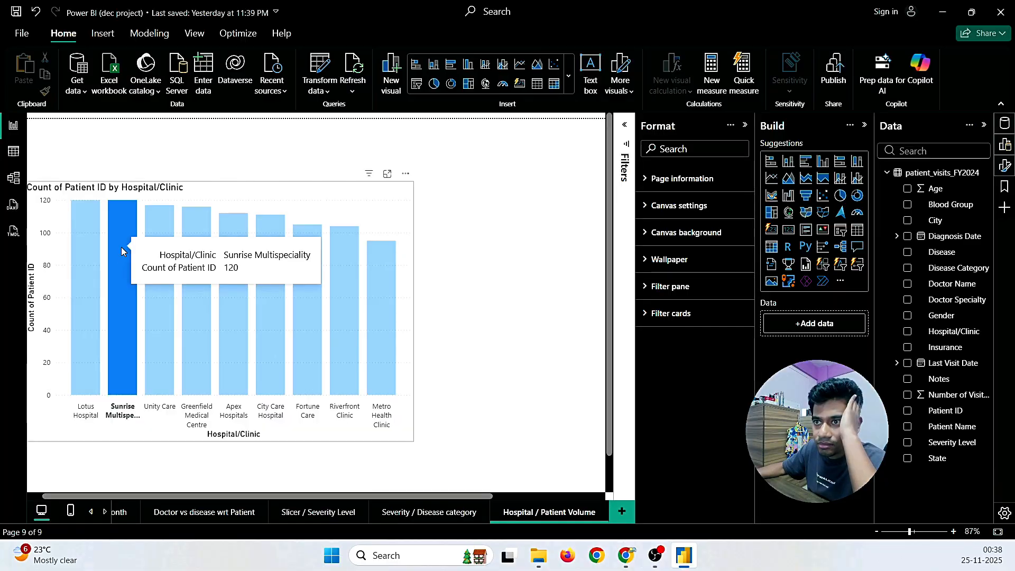
click(167, 268)
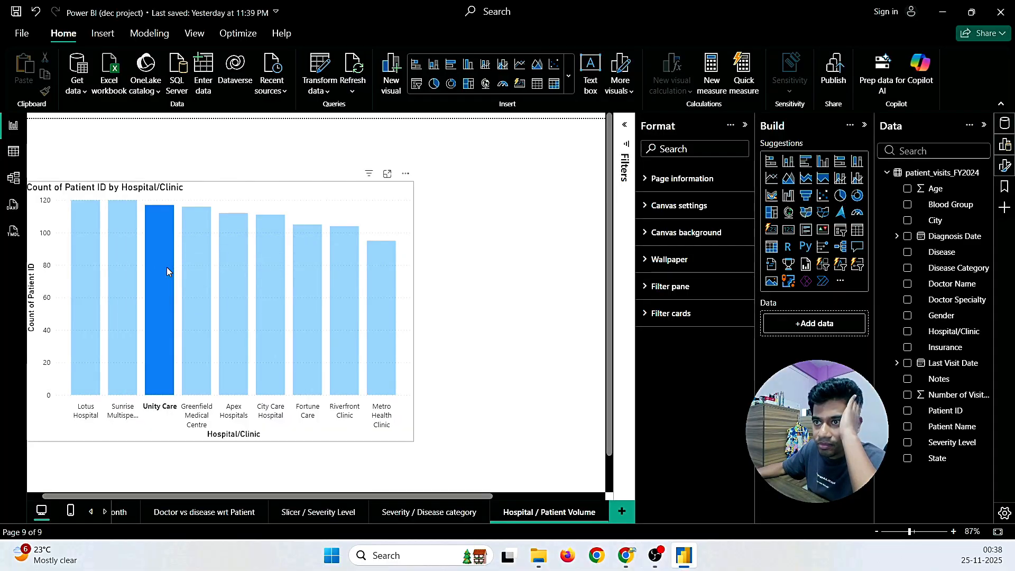
click(195, 274)
click(229, 283)
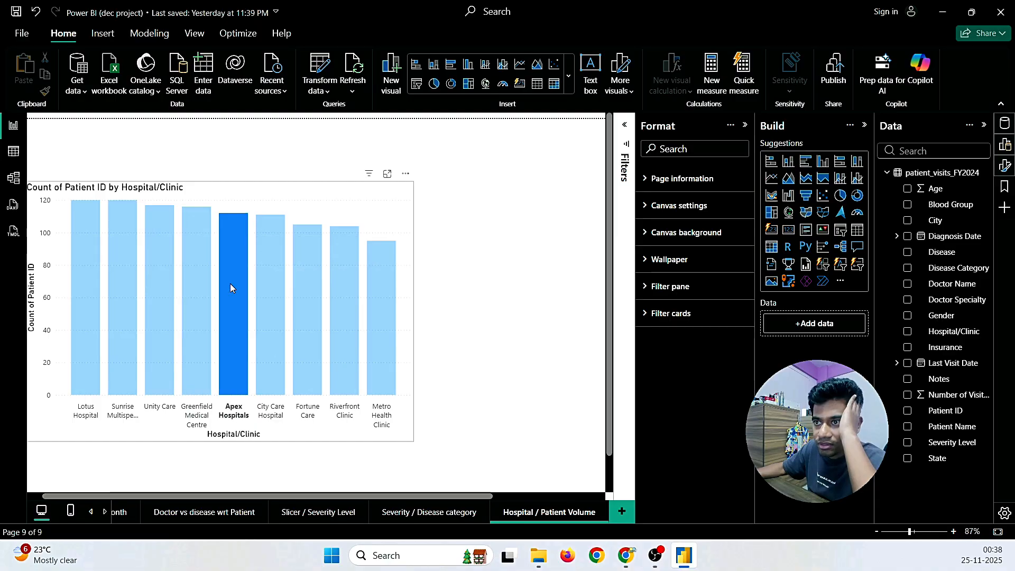
mouse_move(232, 286)
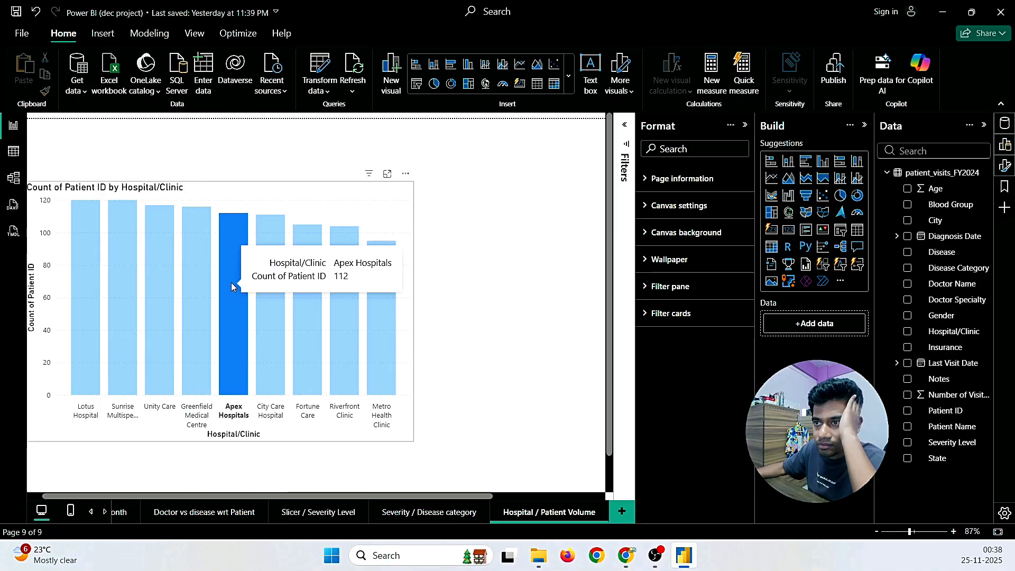
click(274, 299)
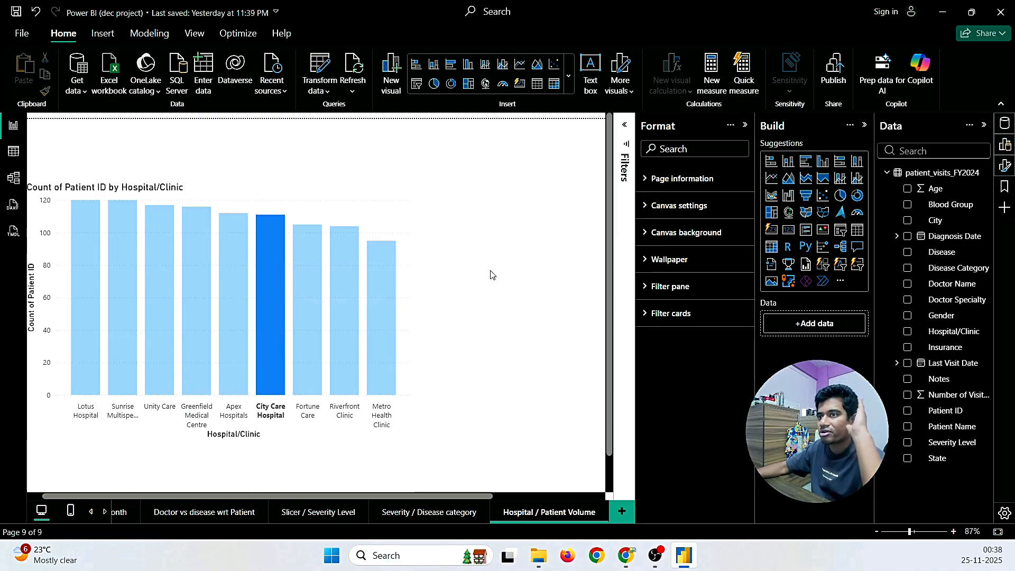
Step: Move the chart up and to the right, then recheck the client's review request email
click(361, 196)
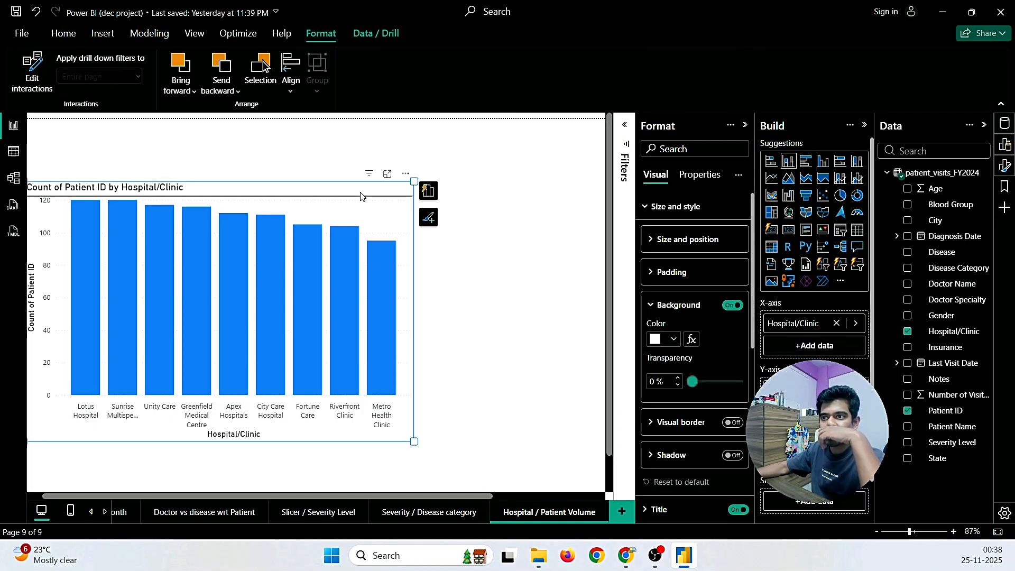
drag(303, 198, 339, 172)
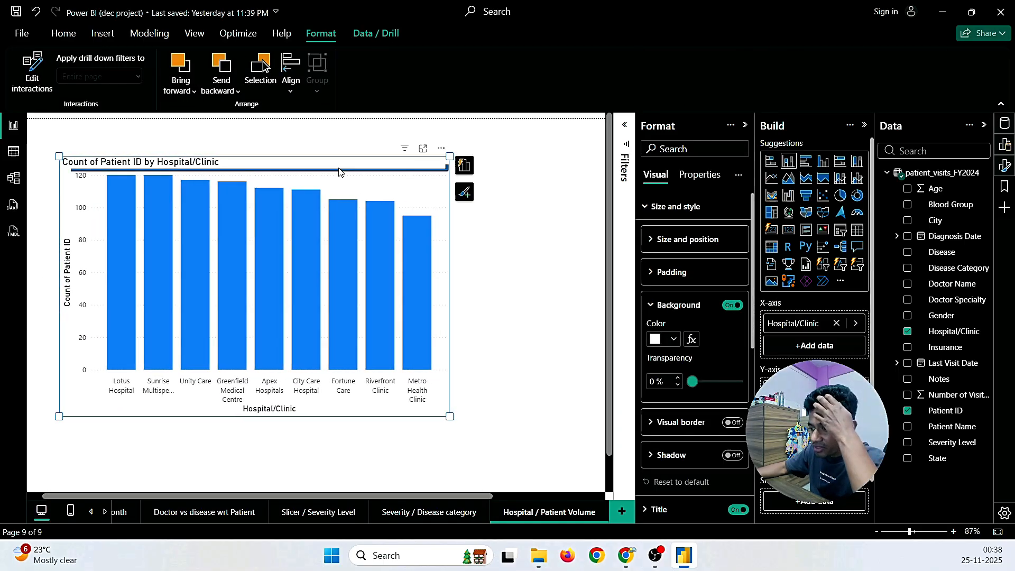
mouse_move(626, 556)
click(682, 489)
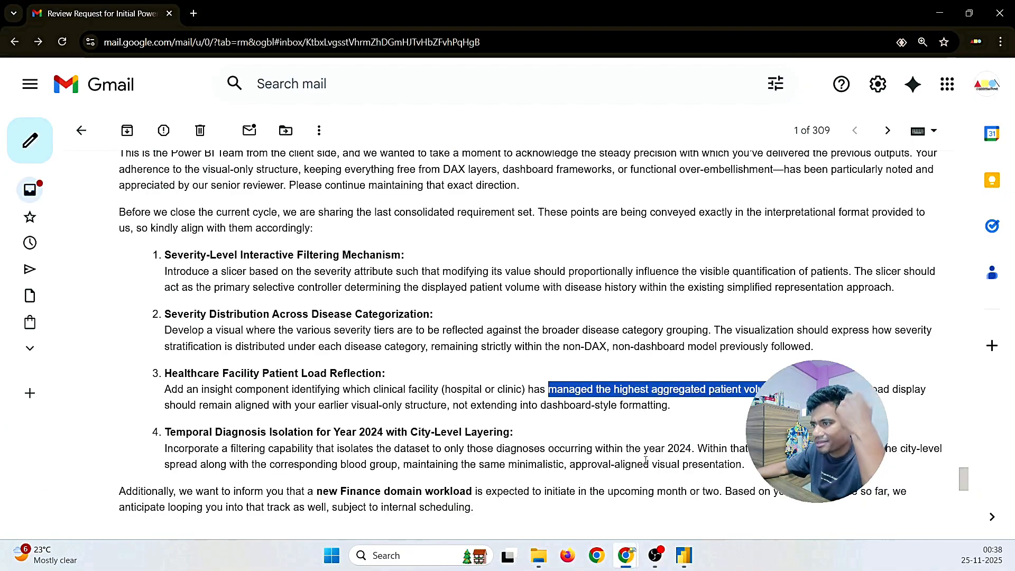
click(569, 420)
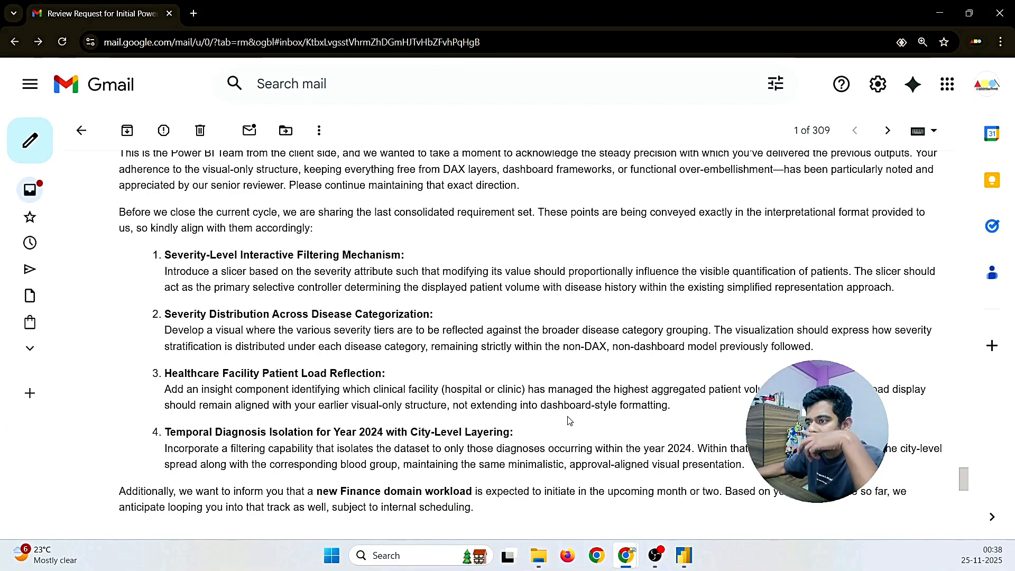
scroll(569, 421, down, 3)
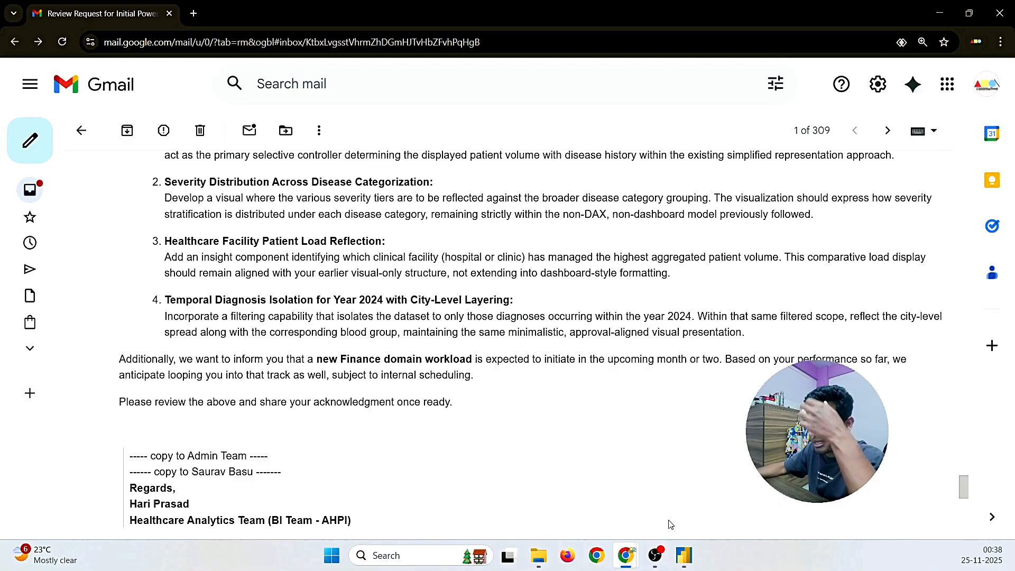
click(684, 555)
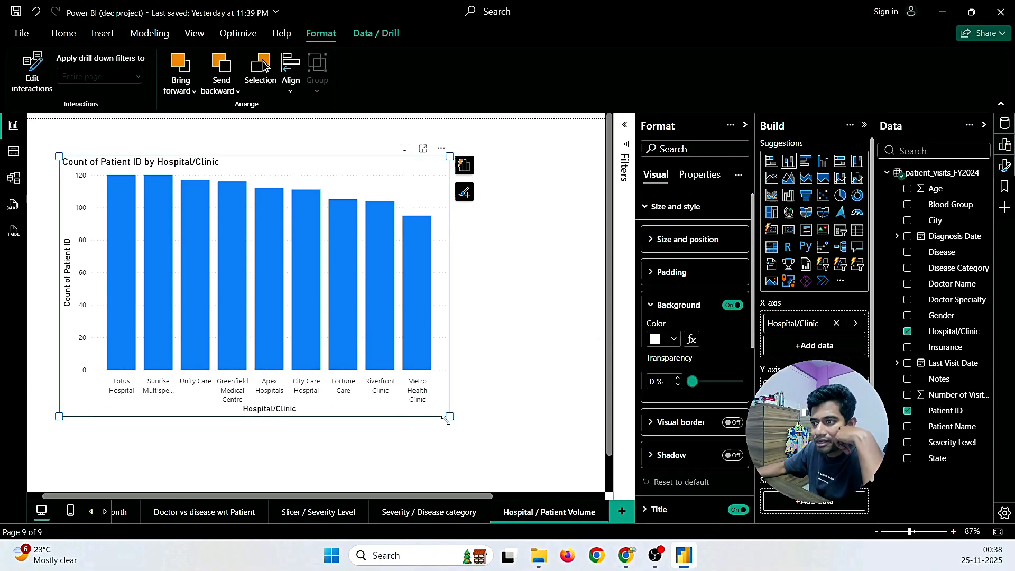
Step: Enlarge and reposition the hospital bar chart, then add a blank new report page
drag(449, 417, 532, 453)
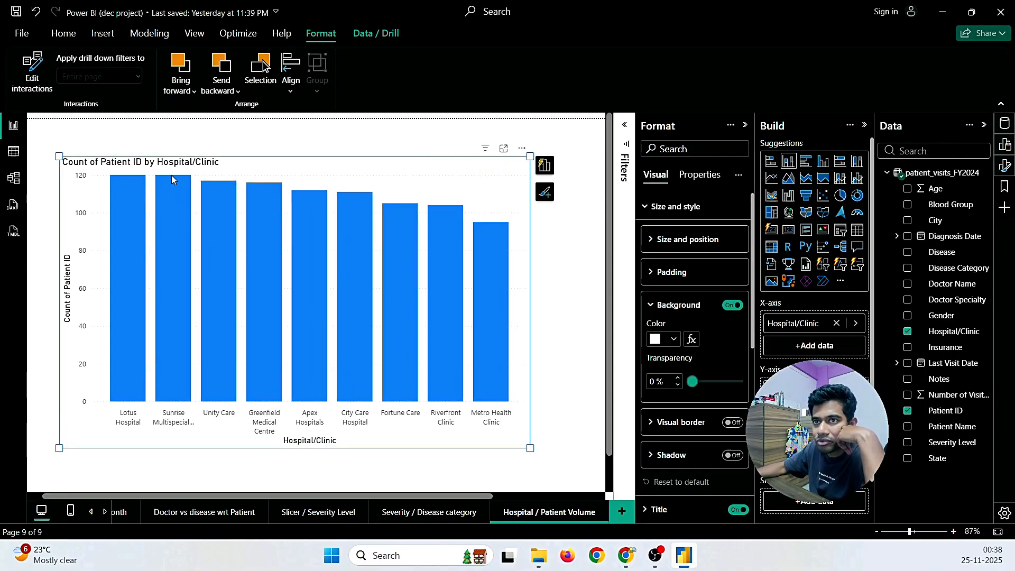
drag(473, 413, 448, 396)
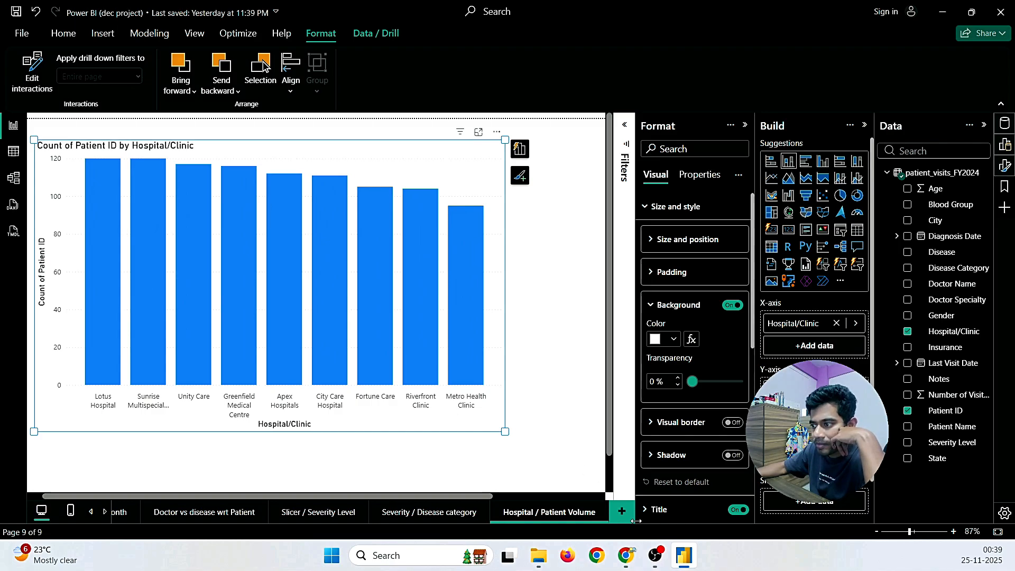
click(621, 511)
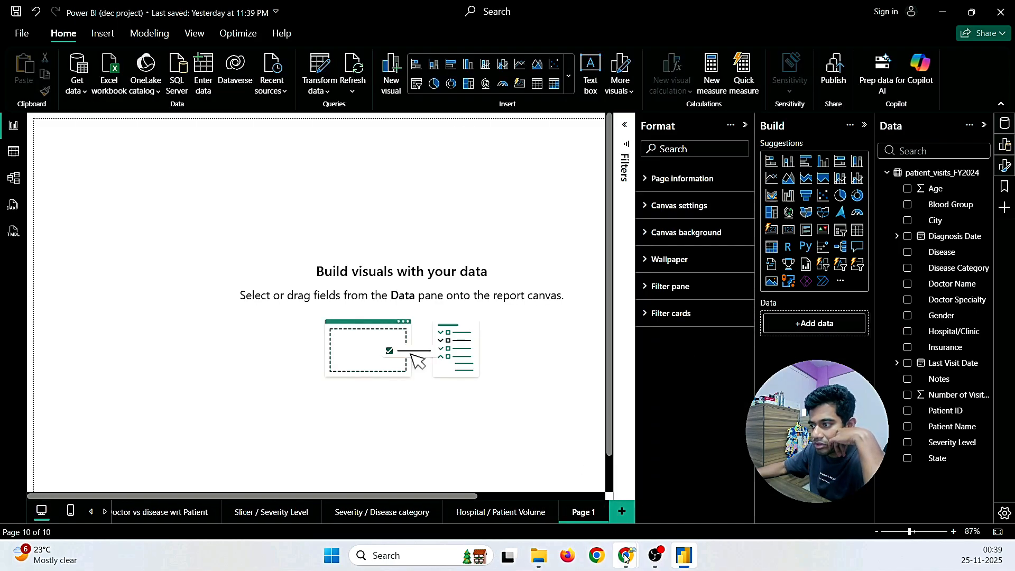
Step: Glance at the review request email again and return to Power BI
mouse_move(625, 555)
click(690, 508)
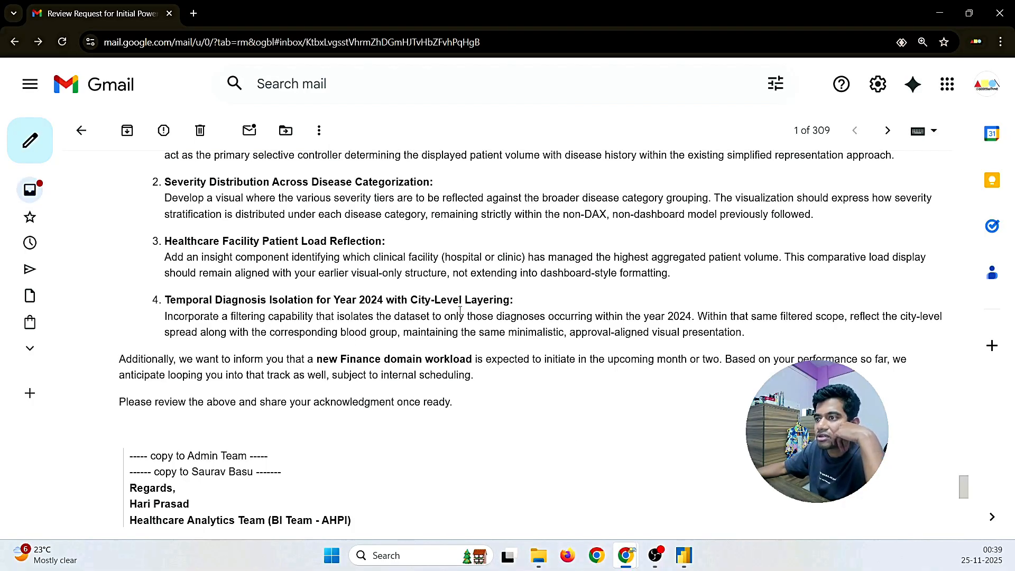
mouse_move(684, 555)
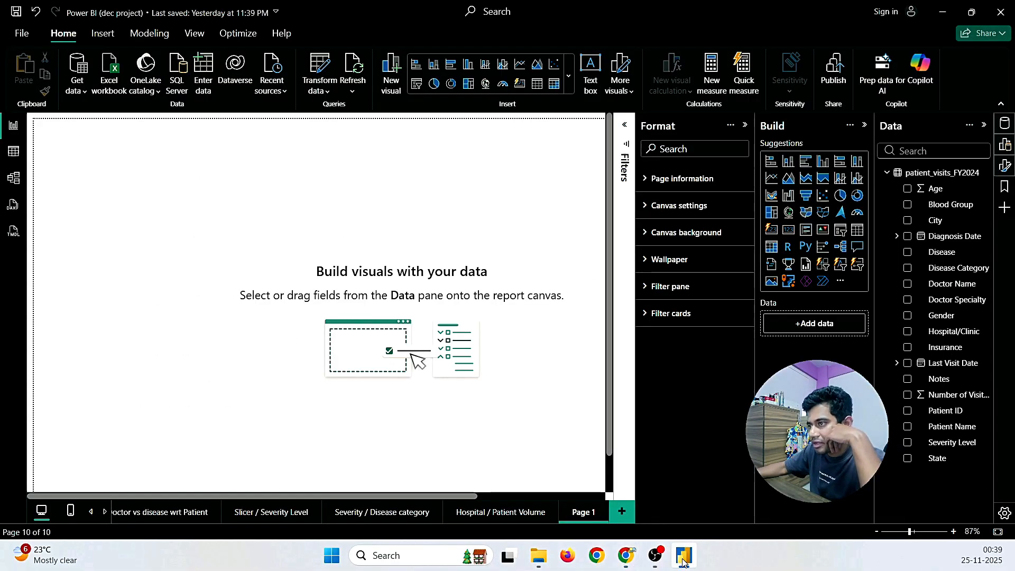
click(642, 451)
Step: Replace the default Page 1 name with the new lowercase 2024 patients title
right_click(585, 510)
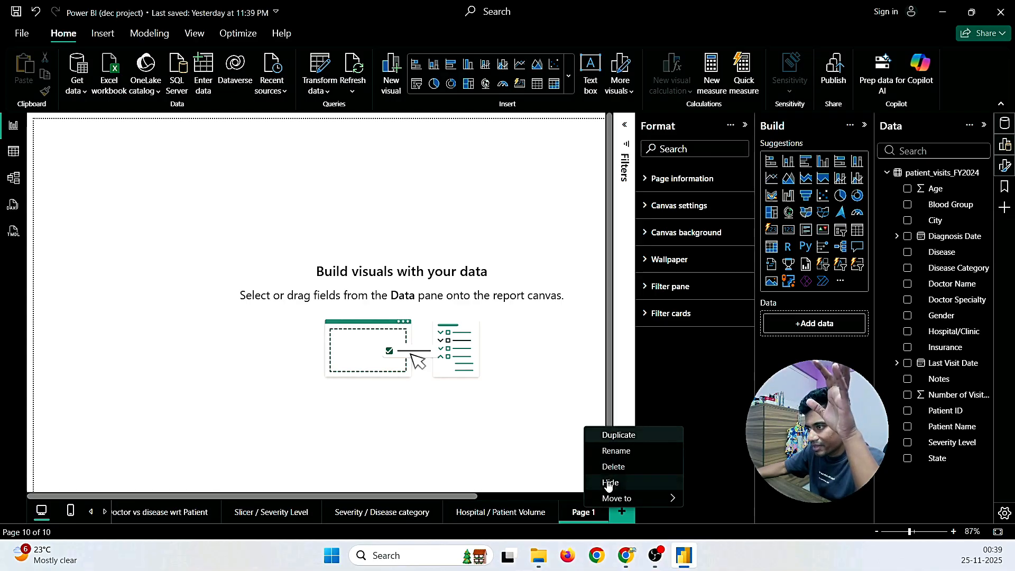
click(612, 451)
key(BackSpace)
key(BackSpace)
key(BackSpace)
key(BackSpace)
key(BackSpace)
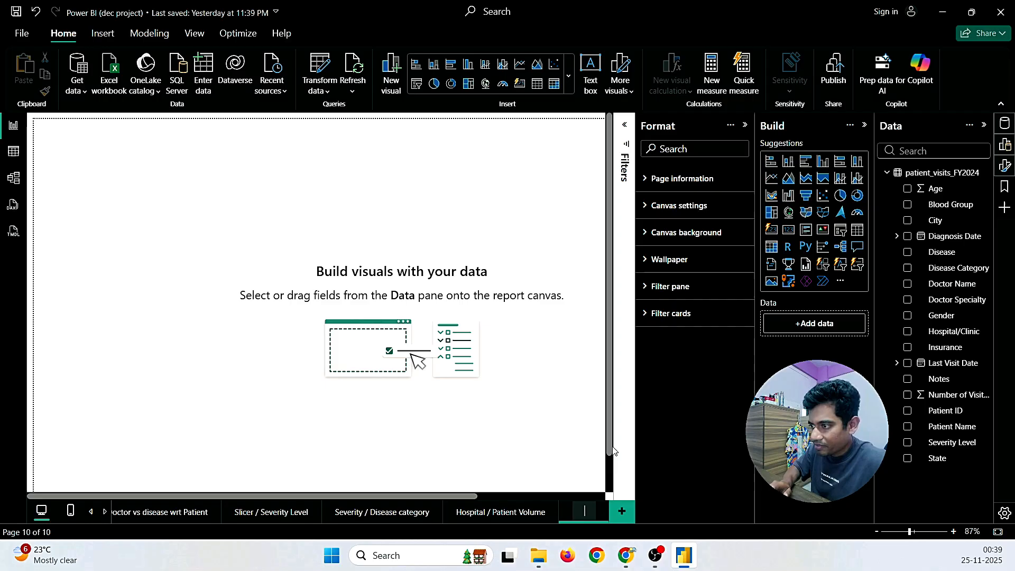
key(BackSpace)
text(pati)
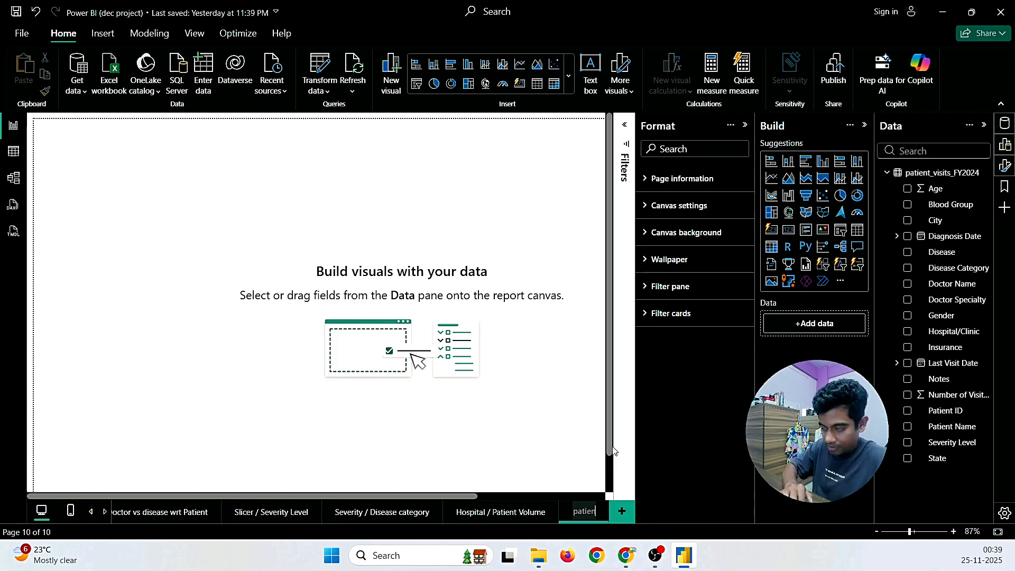
text(ents)
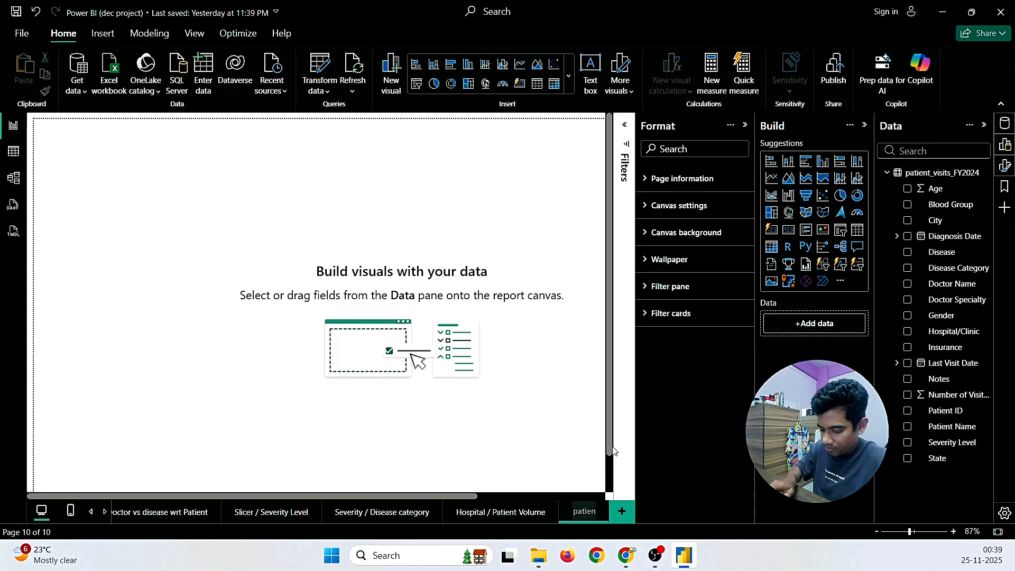
text( / diagnos)
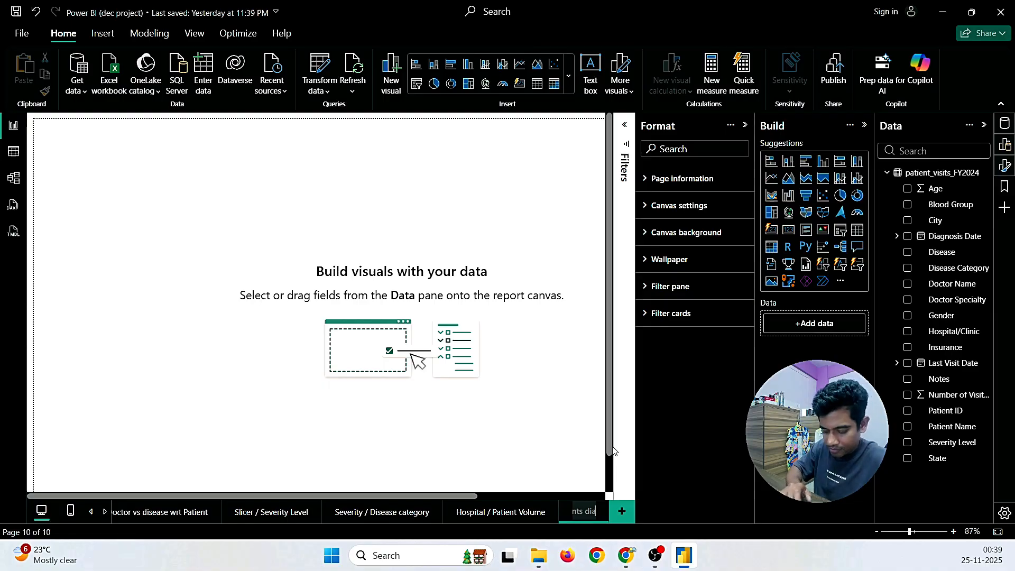
text(ed)
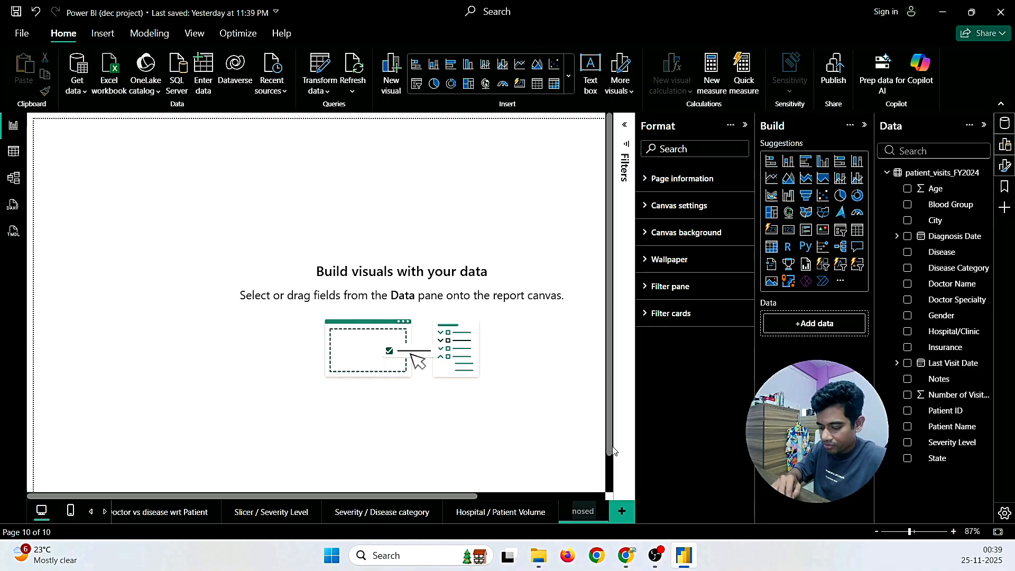
text( in 2024)
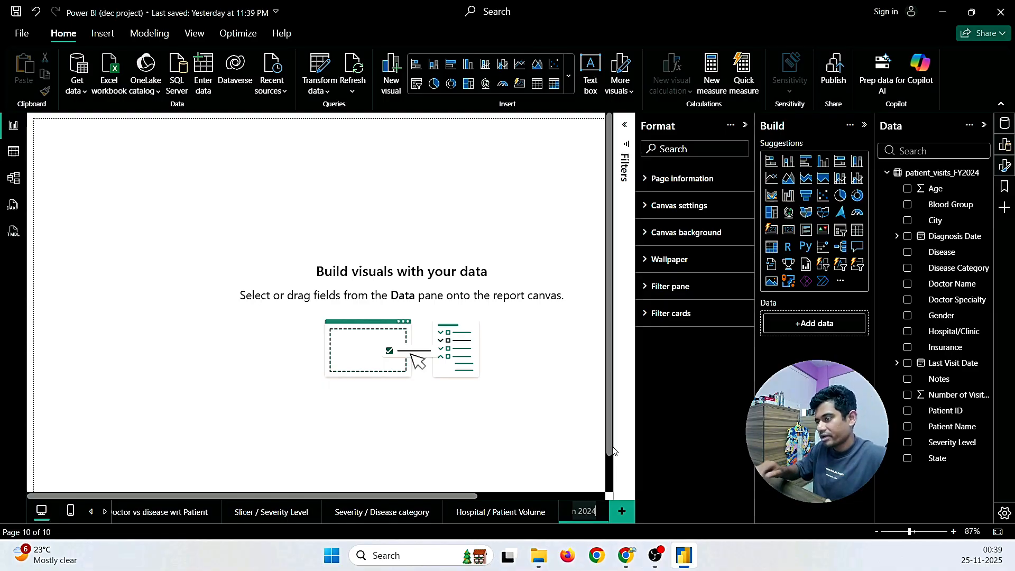
click(500, 440)
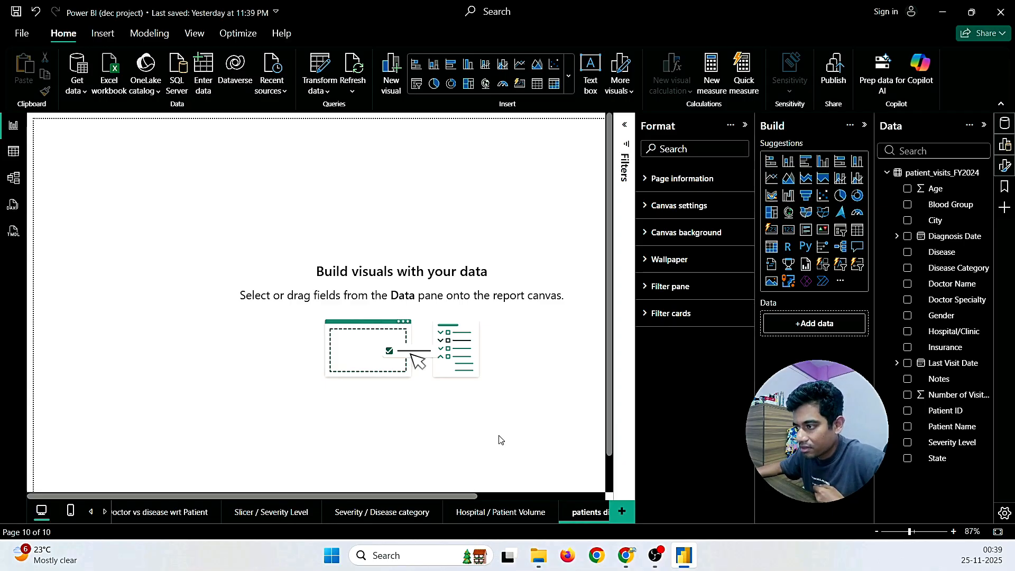
Step: Capitalise the first letter so the page reads 'Patients diagnosed On 2024'
right_click(577, 513)
click(605, 459)
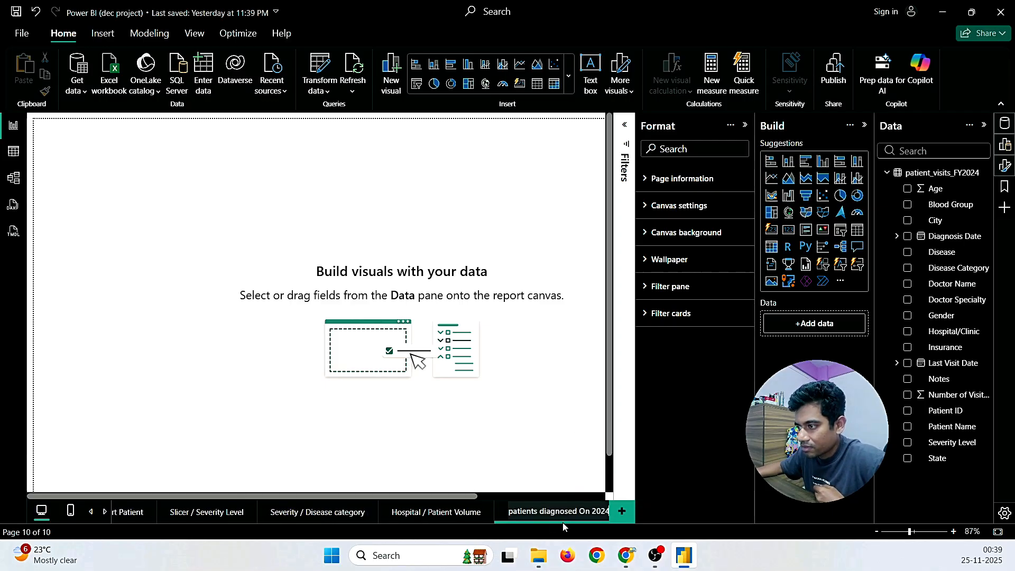
click(513, 513)
key(BackSpace)
text(P)
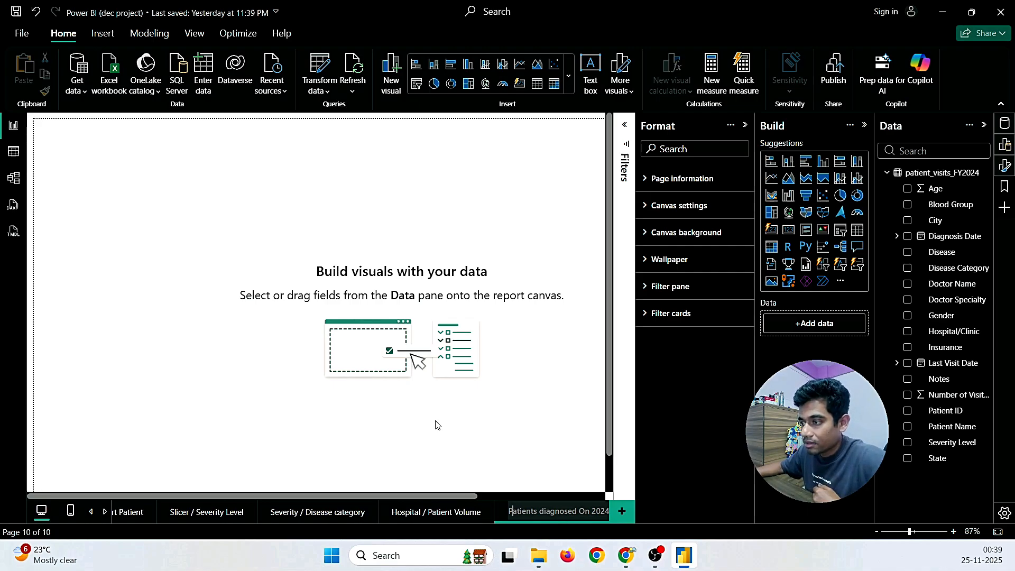
click(436, 425)
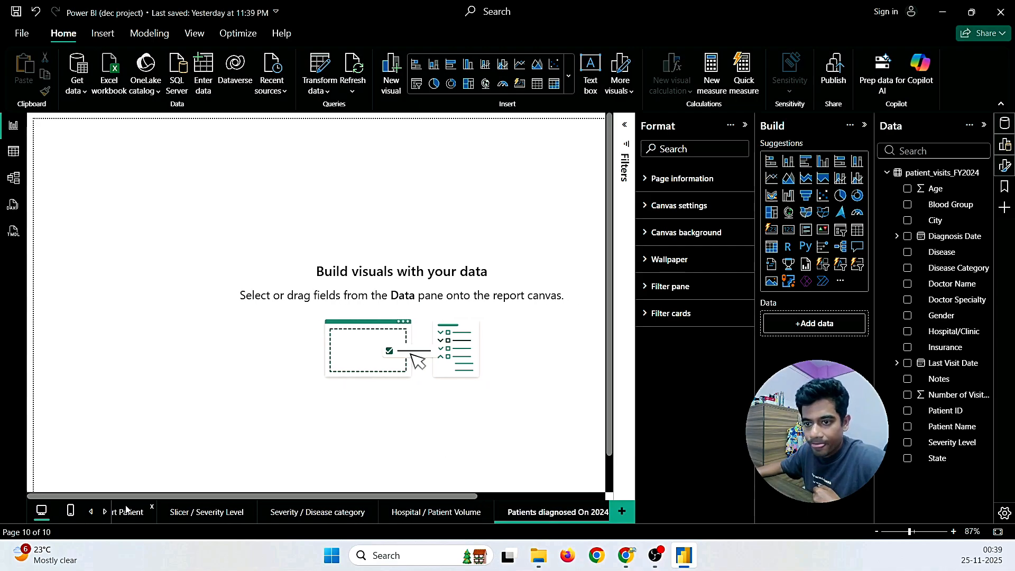
Step: Collapse the Format pane and inspect the Diagnosis Date column of patient_visits_FY2024 in Table view
click(106, 513)
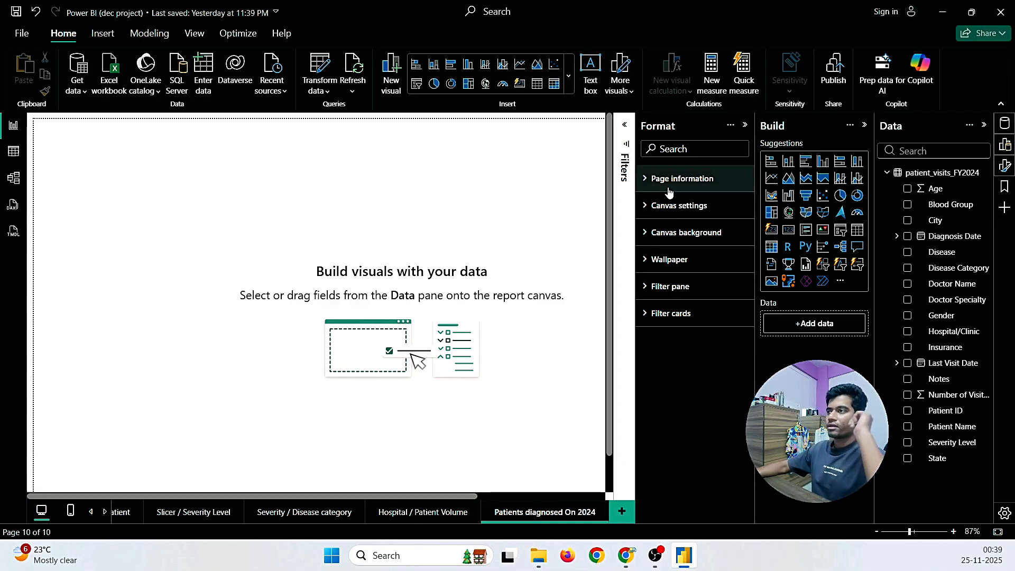
click(746, 125)
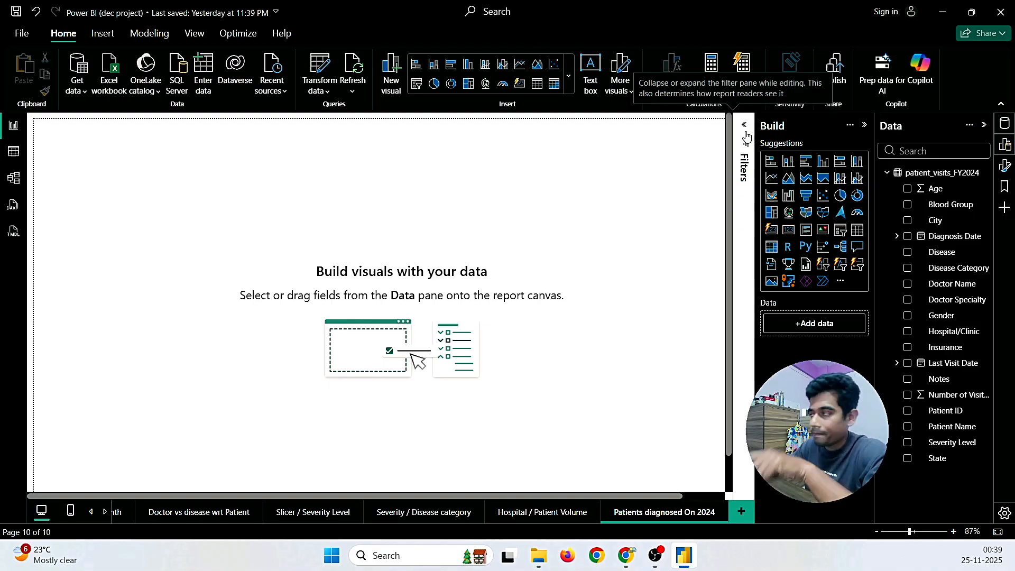
click(12, 157)
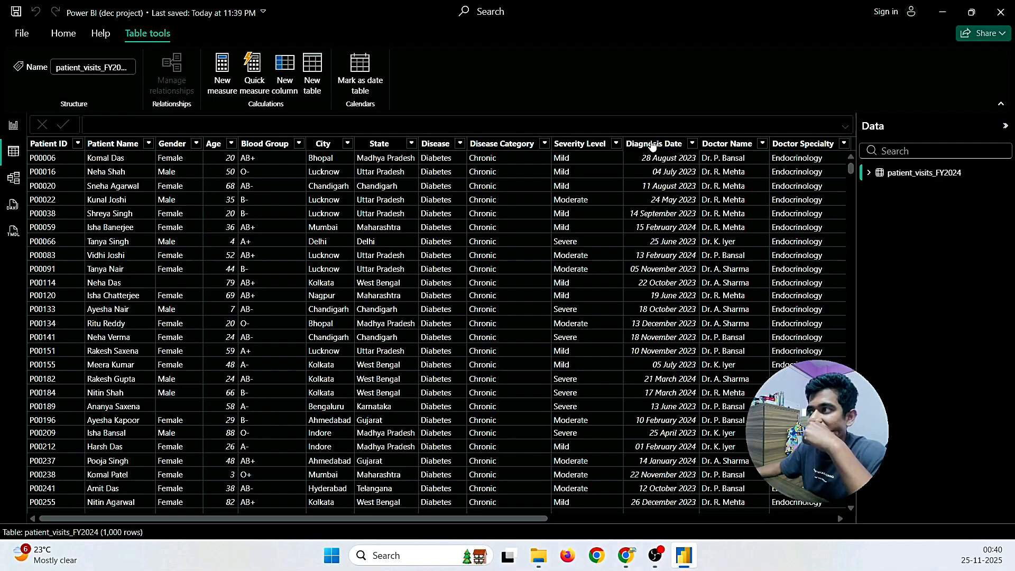
click(653, 146)
click(13, 126)
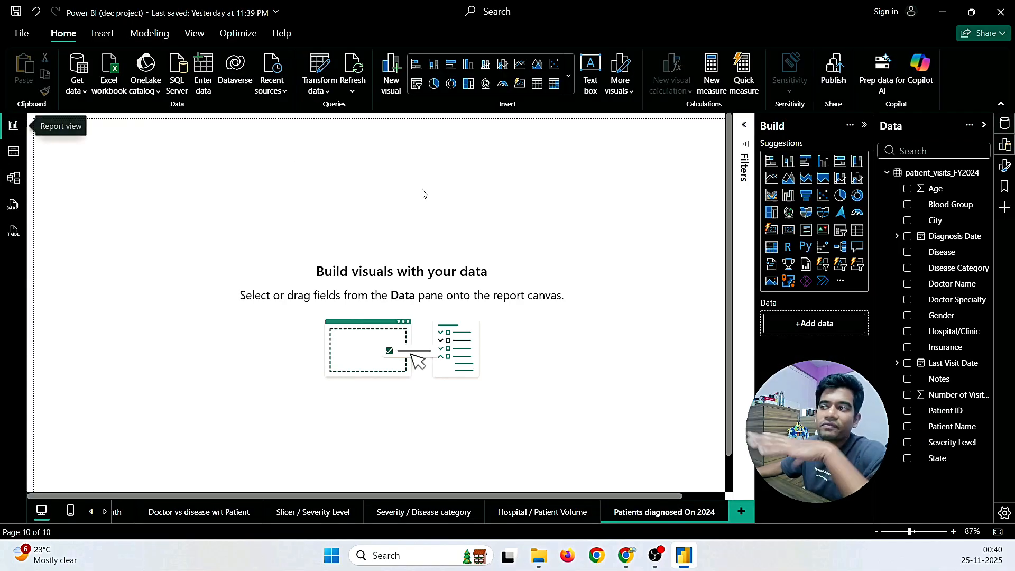
click(745, 130)
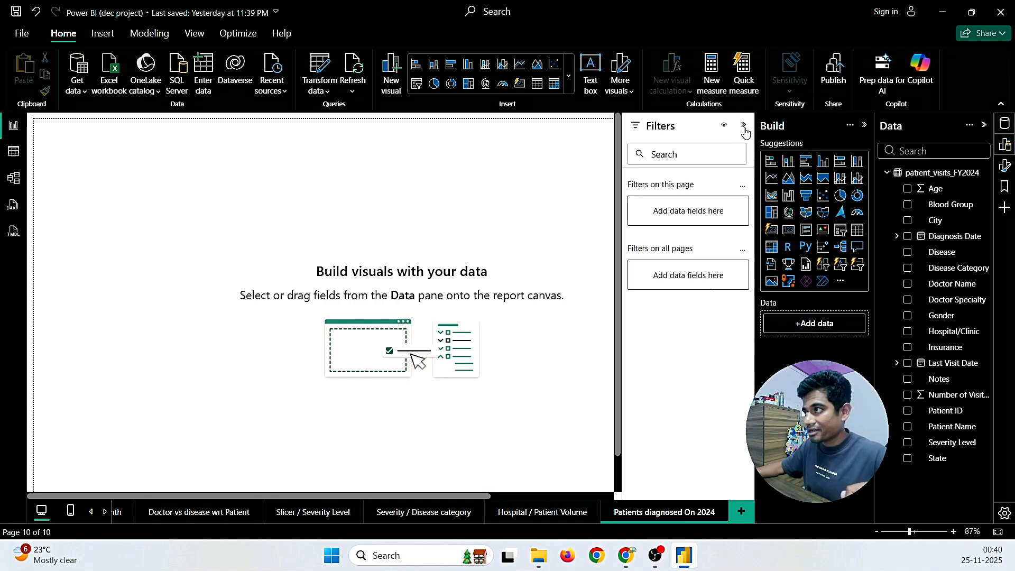
click(15, 151)
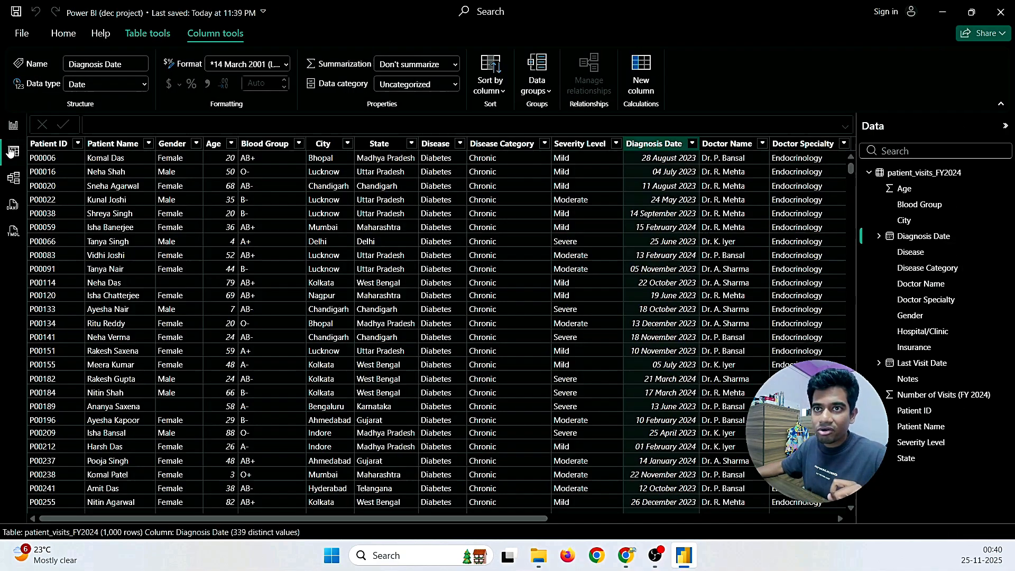
Step: Scroll the Diagnosis Date filter list to confirm its dates run through 31-03-2024
click(691, 144)
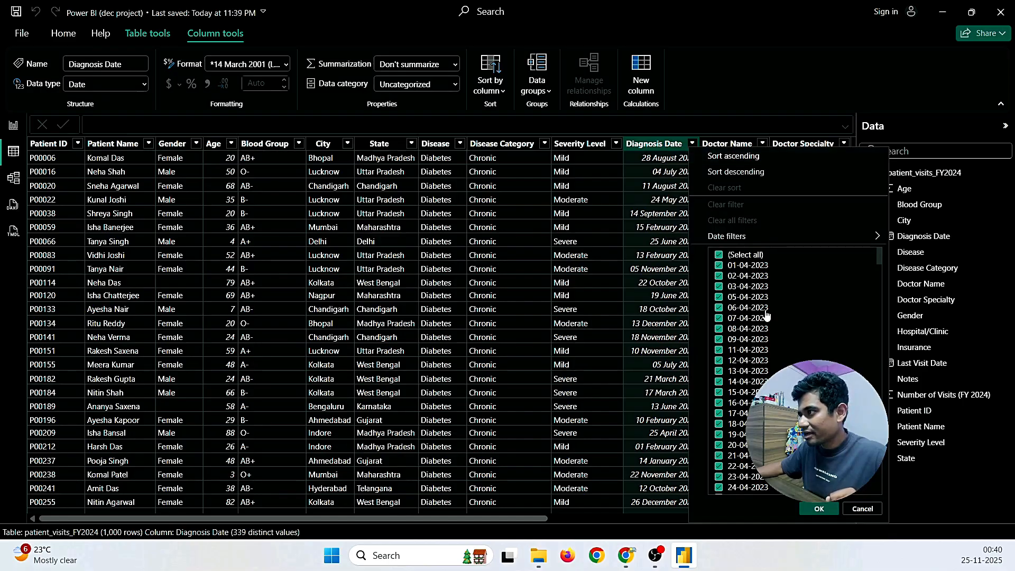
scroll(782, 323, down, 20)
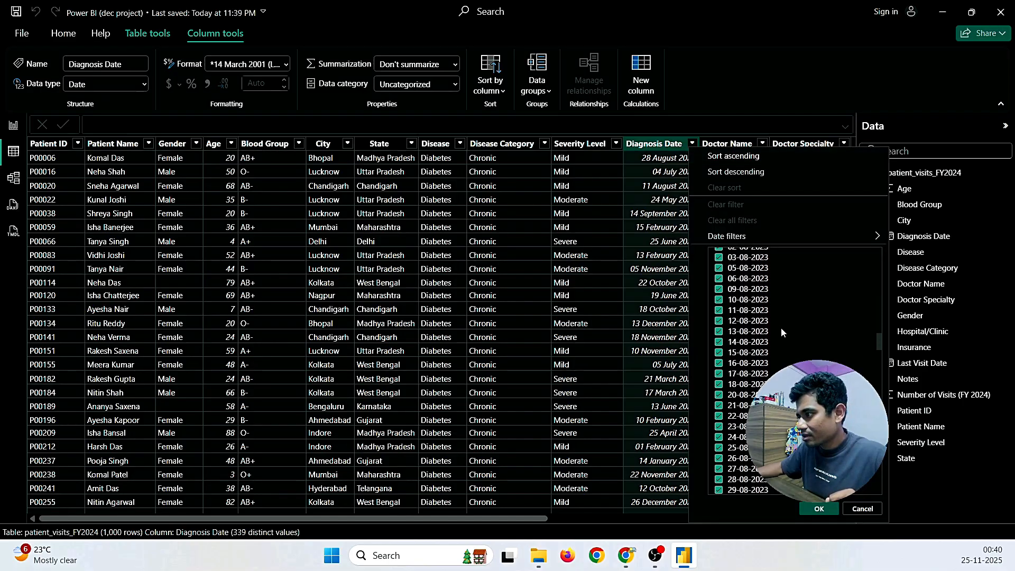
scroll(876, 357, down, 20)
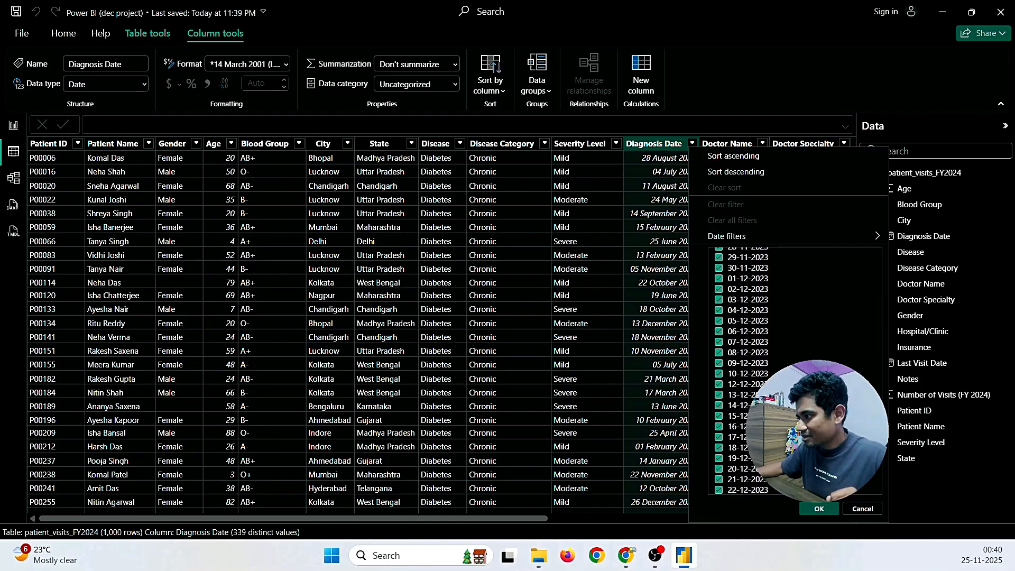
scroll(886, 443, down, 10)
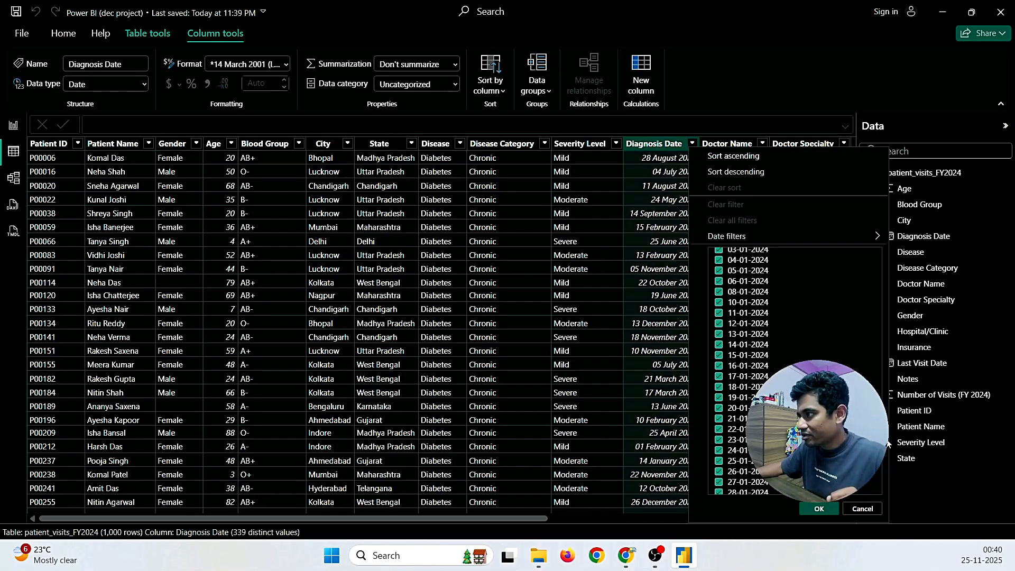
scroll(772, 370, up, 6)
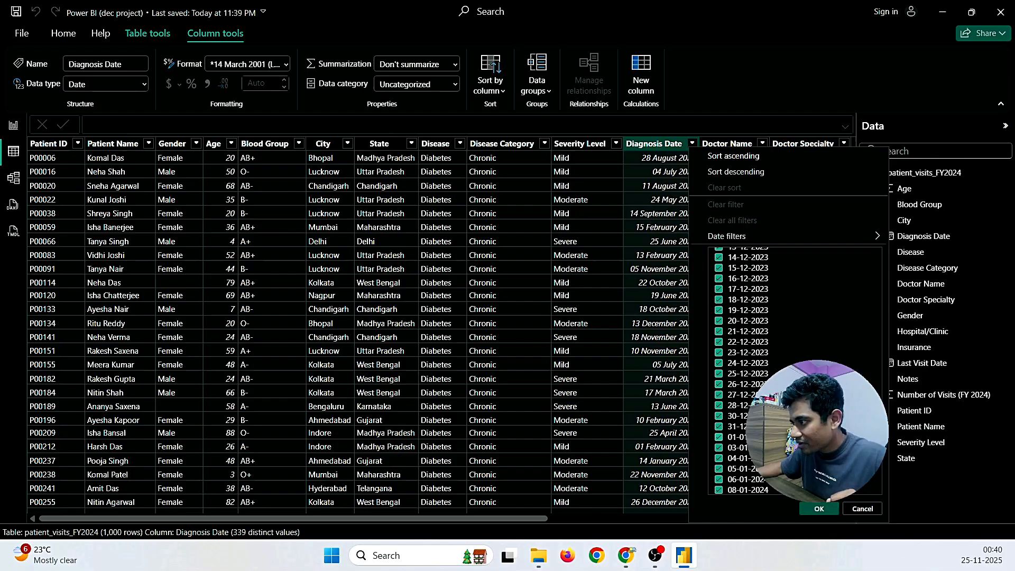
drag(881, 428, 881, 473)
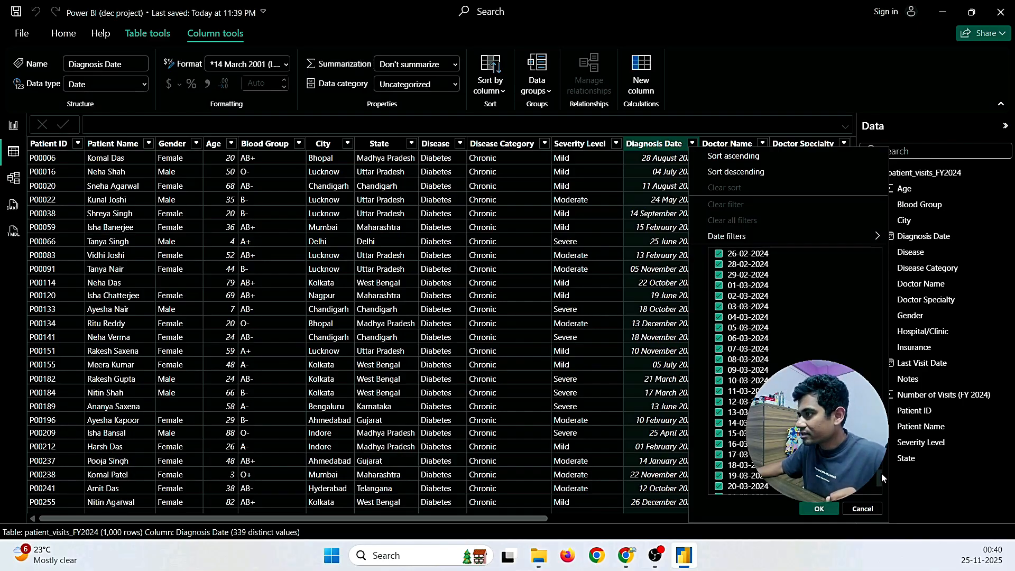
scroll(770, 317, up, 3)
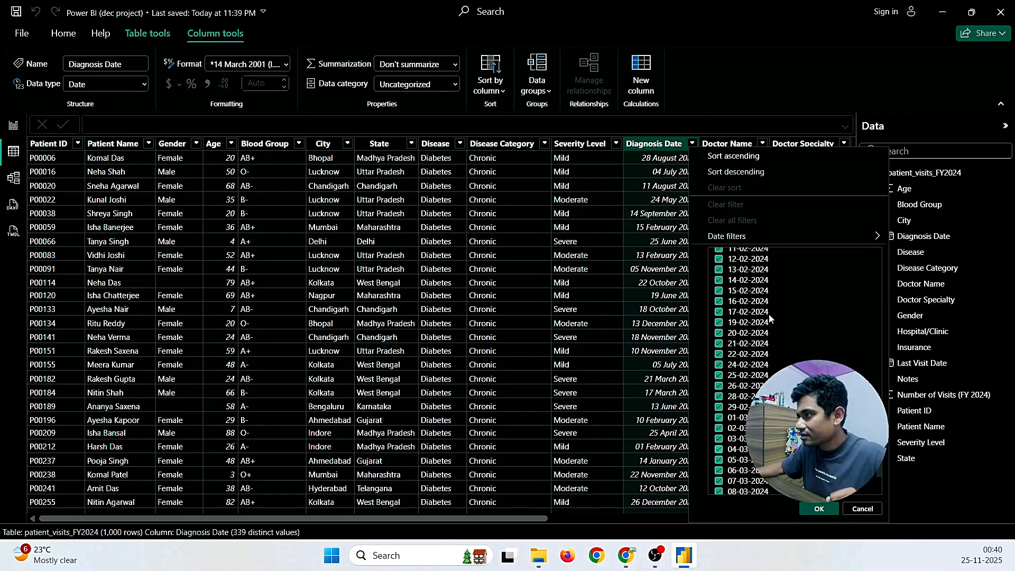
scroll(769, 314, up, 10)
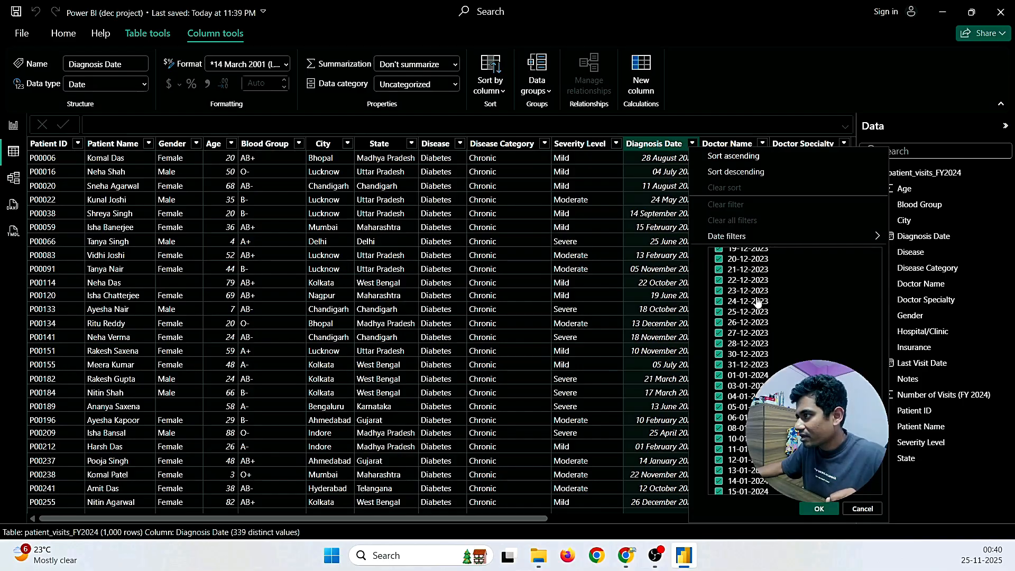
scroll(758, 302, down, 2)
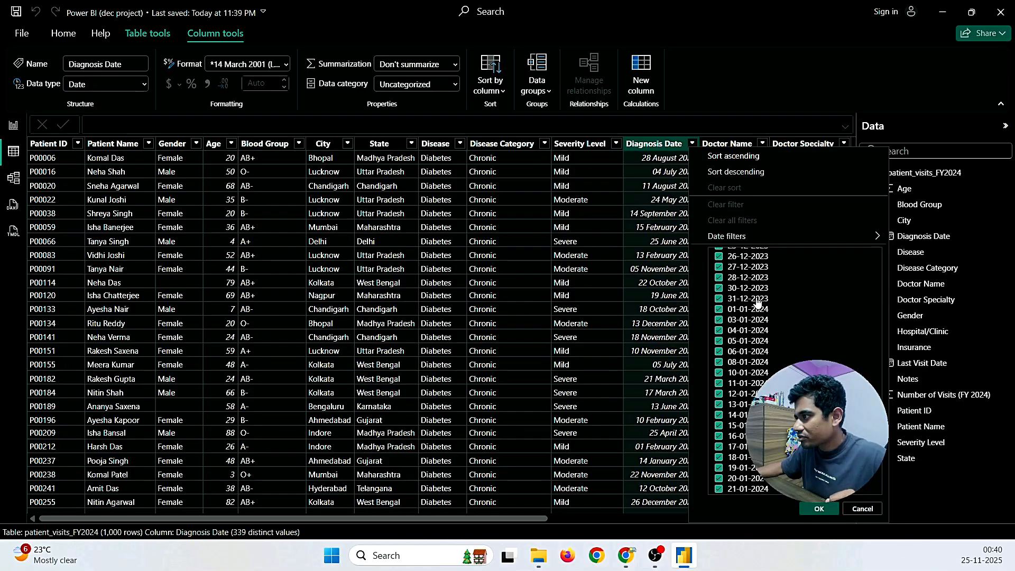
scroll(758, 301, down, 8)
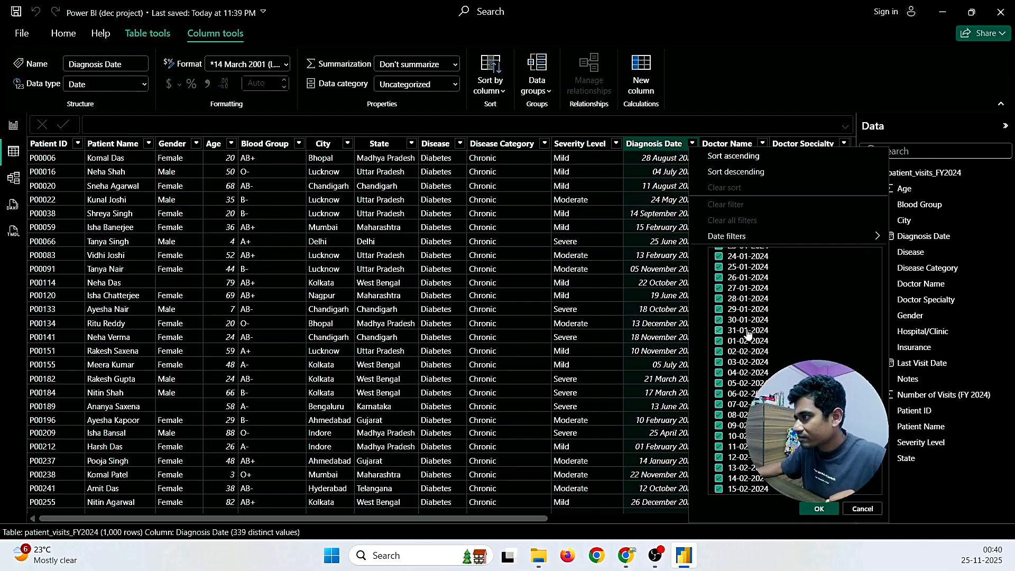
scroll(769, 340, up, 7)
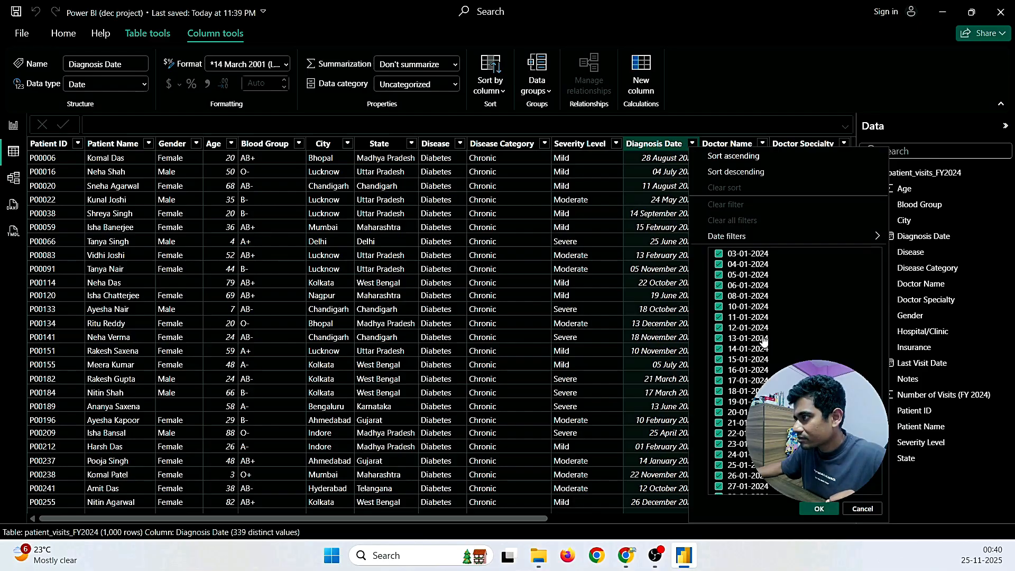
scroll(764, 341, up, 2)
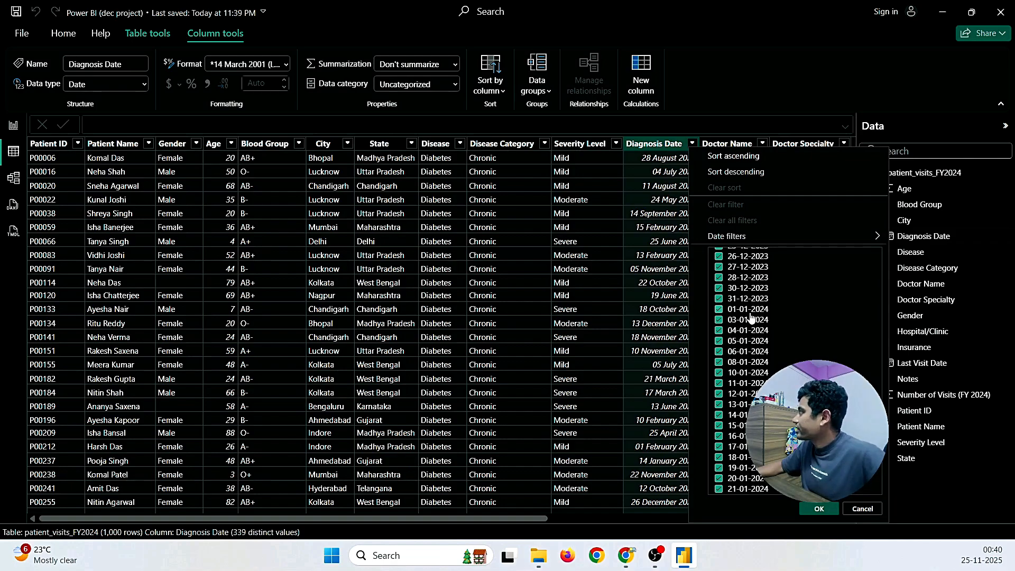
scroll(751, 317, down, 15)
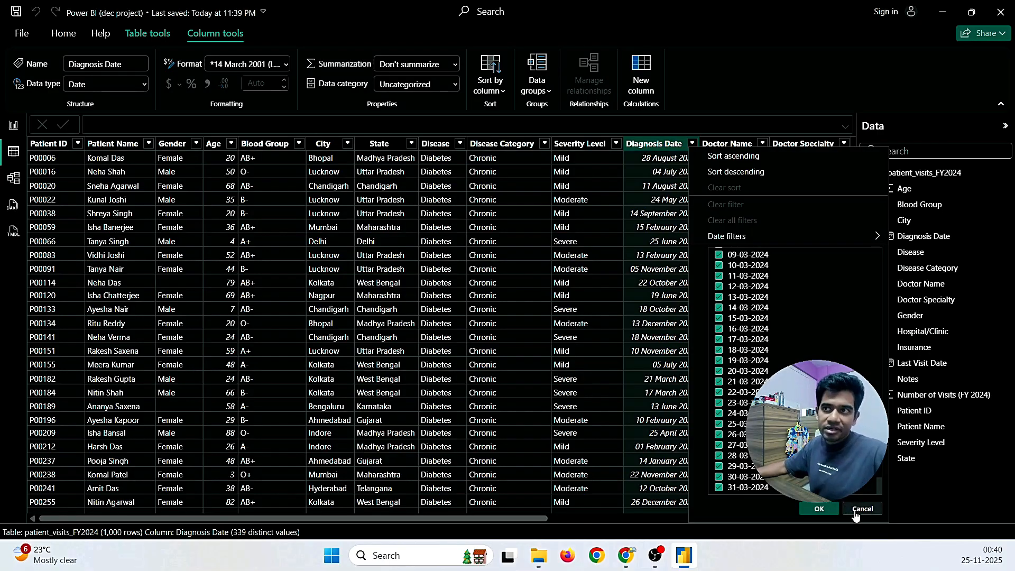
Step: Return to Report view, then read the Gmail review thread down to the finance-team reply
click(13, 125)
mouse_move(626, 555)
click(651, 437)
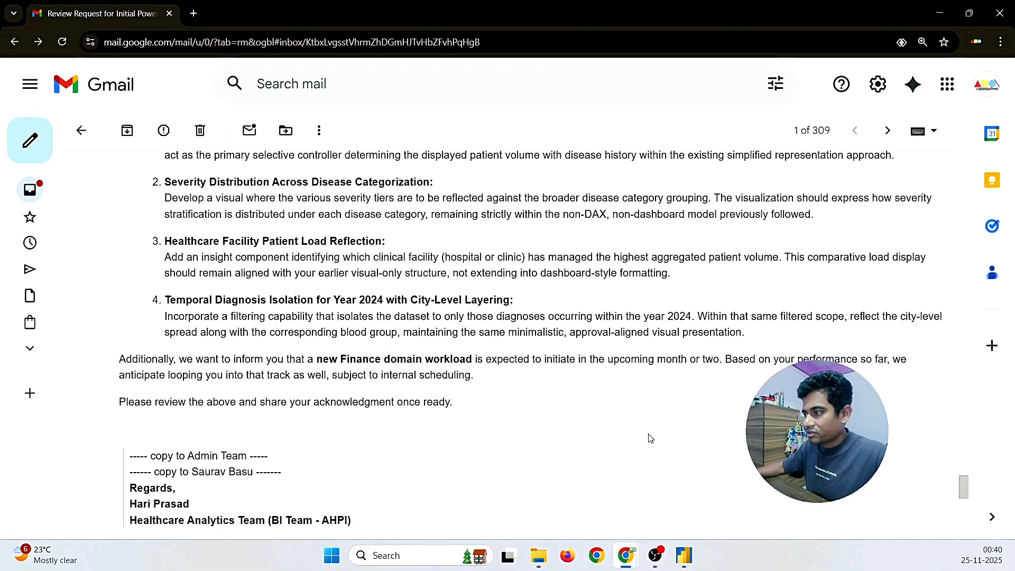
scroll(650, 438, up, 15)
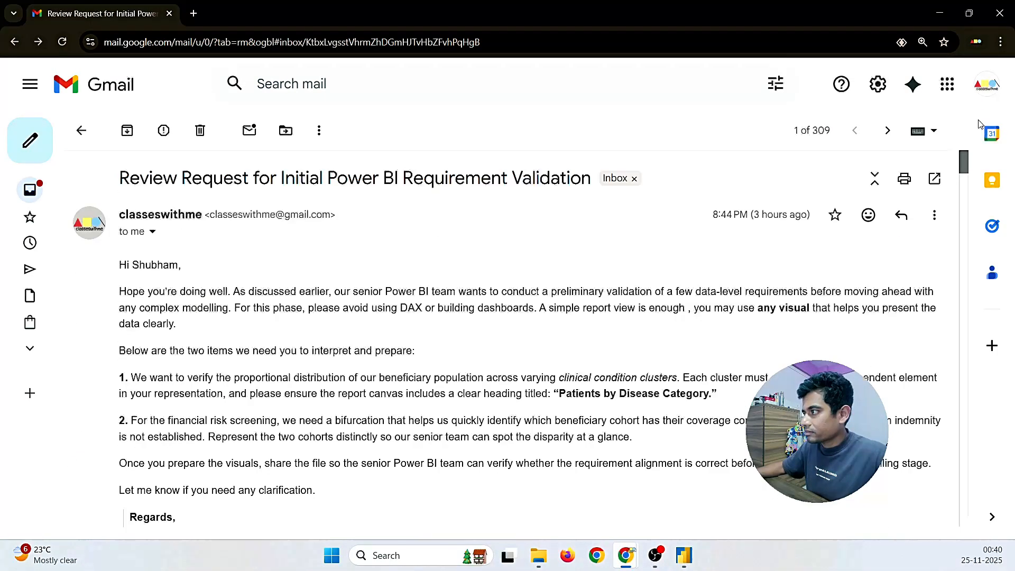
scroll(256, 333, down, 5)
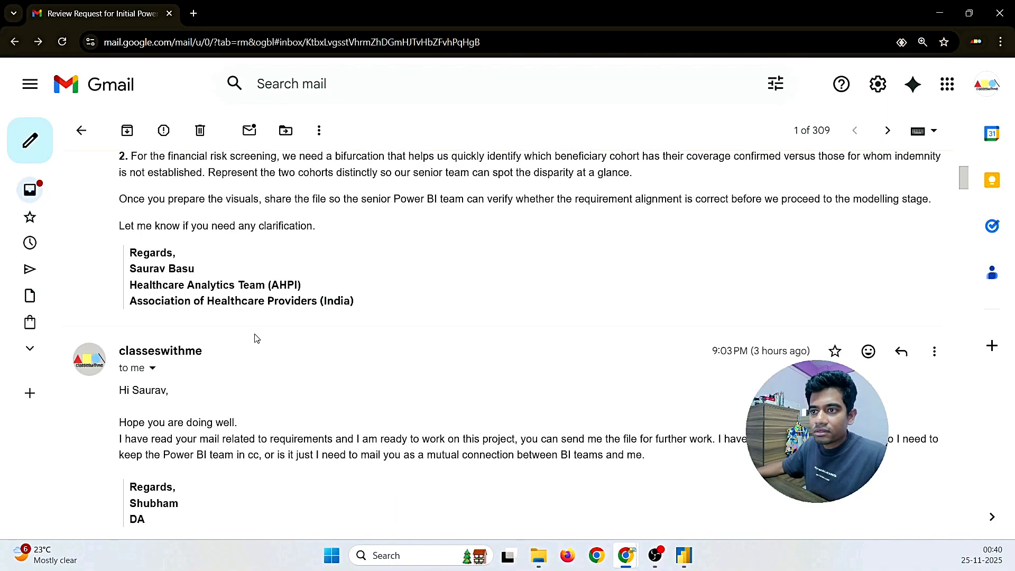
scroll(254, 341, down, 6)
scroll(242, 345, up, 4)
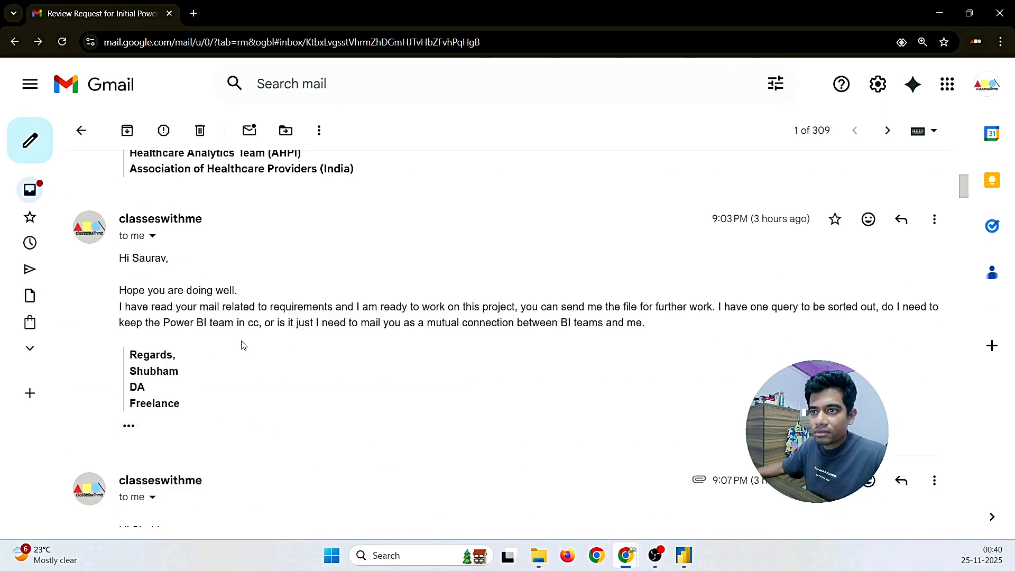
scroll(244, 362, down, 7)
mouse_move(222, 426)
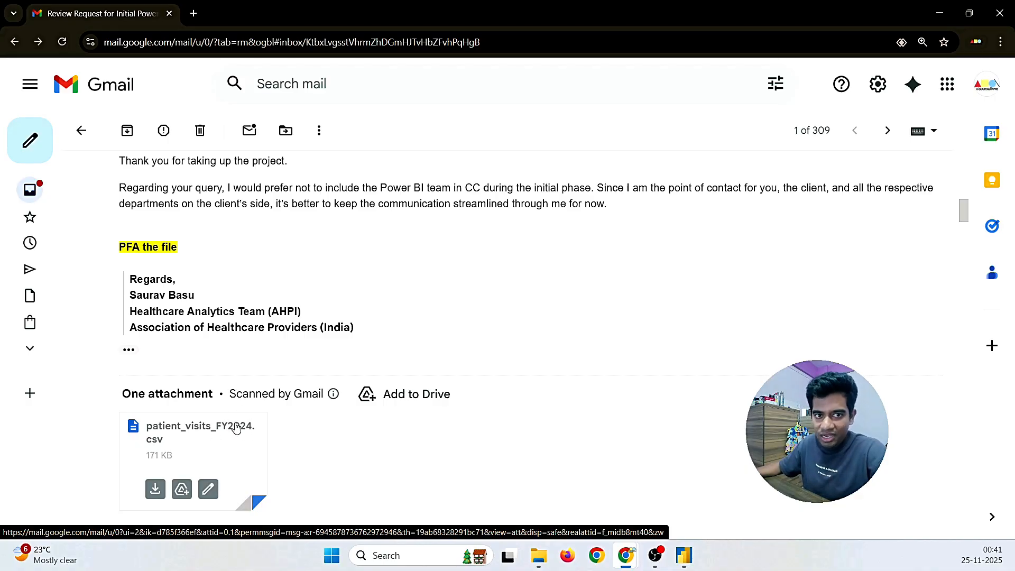
drag(963, 210, 963, 516)
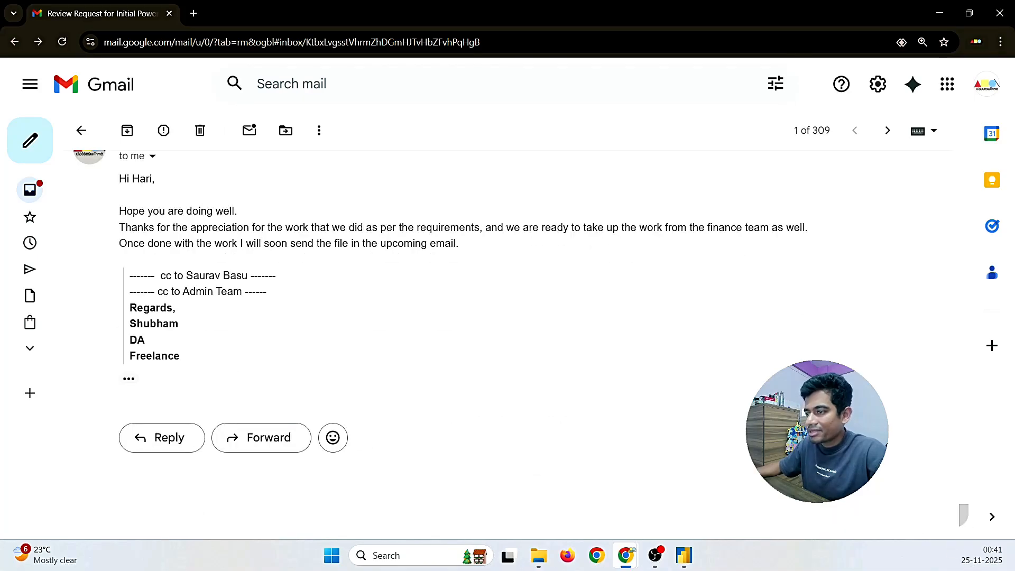
Step: Add Diagnosis Date to Filters on this page and show its filter-type options
click(684, 555)
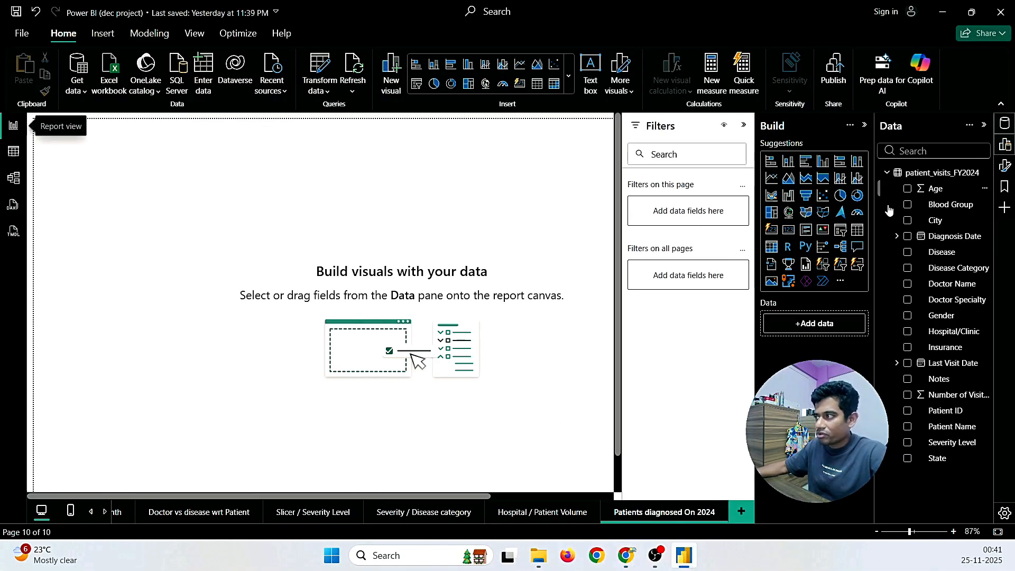
drag(933, 239, 697, 216)
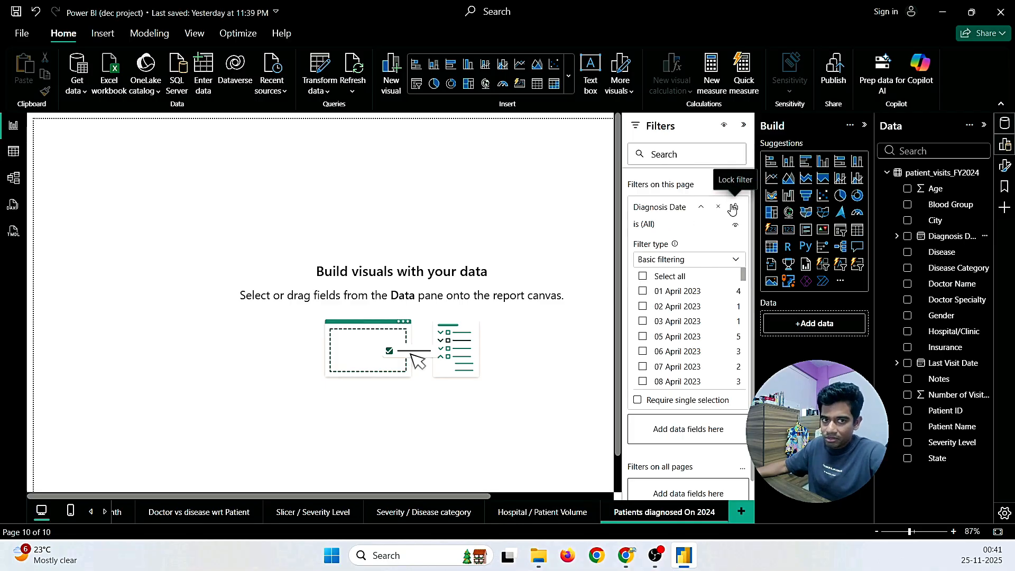
click(642, 262)
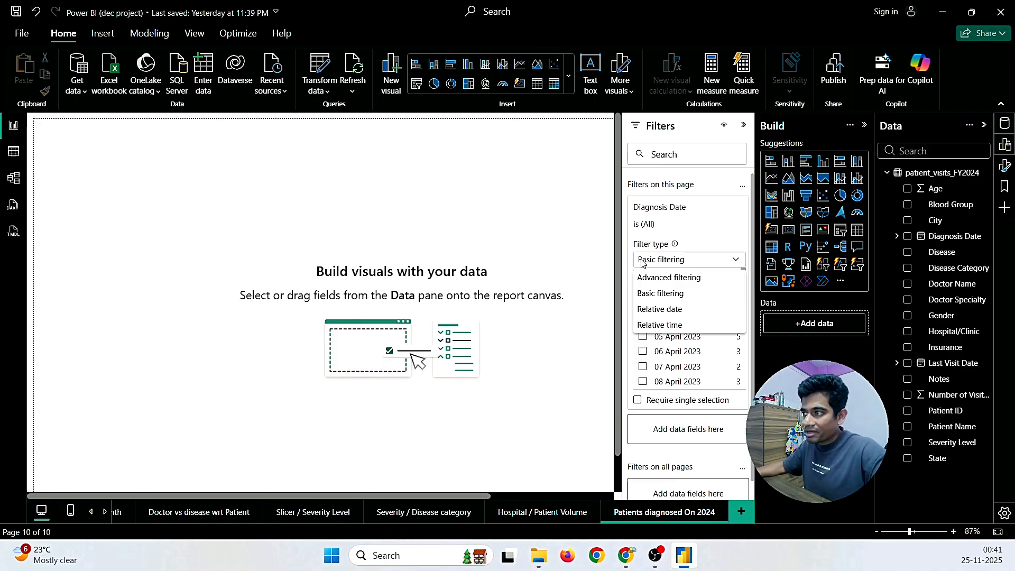
Step: Set Diagnosis Date to Advanced filtering with conditions using 01-01-2024 and 31-03-2024
click(666, 283)
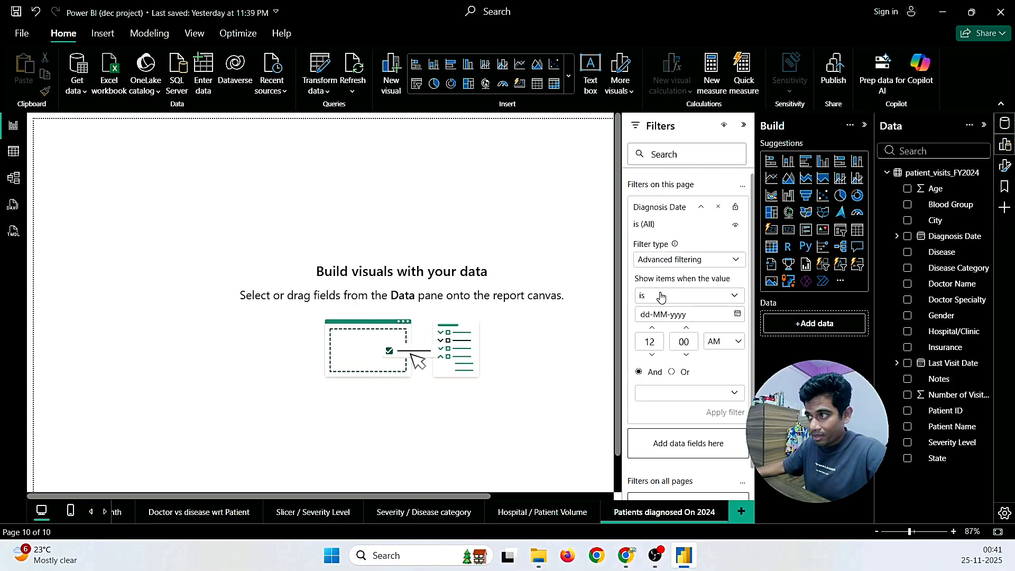
click(661, 296)
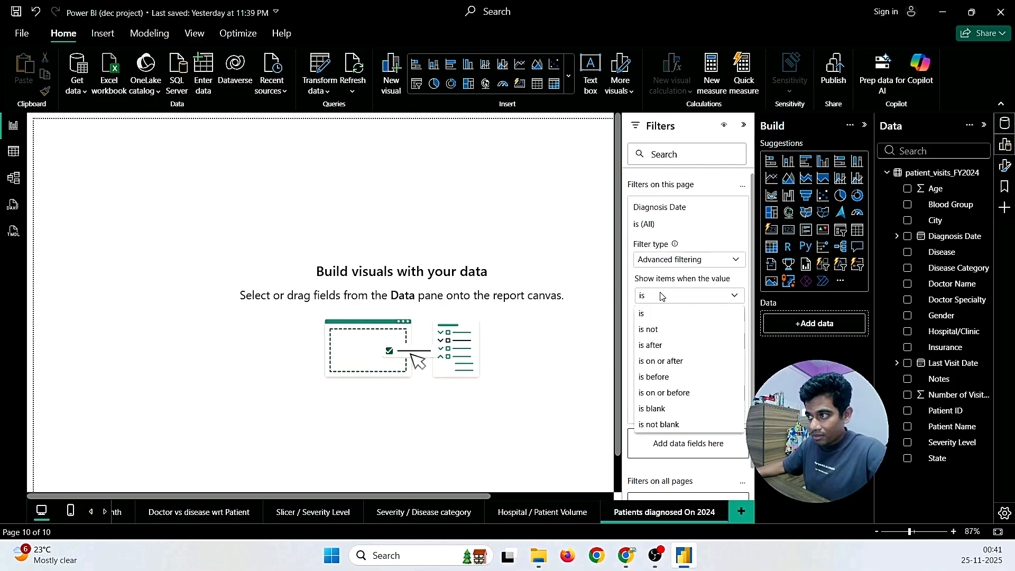
click(668, 393)
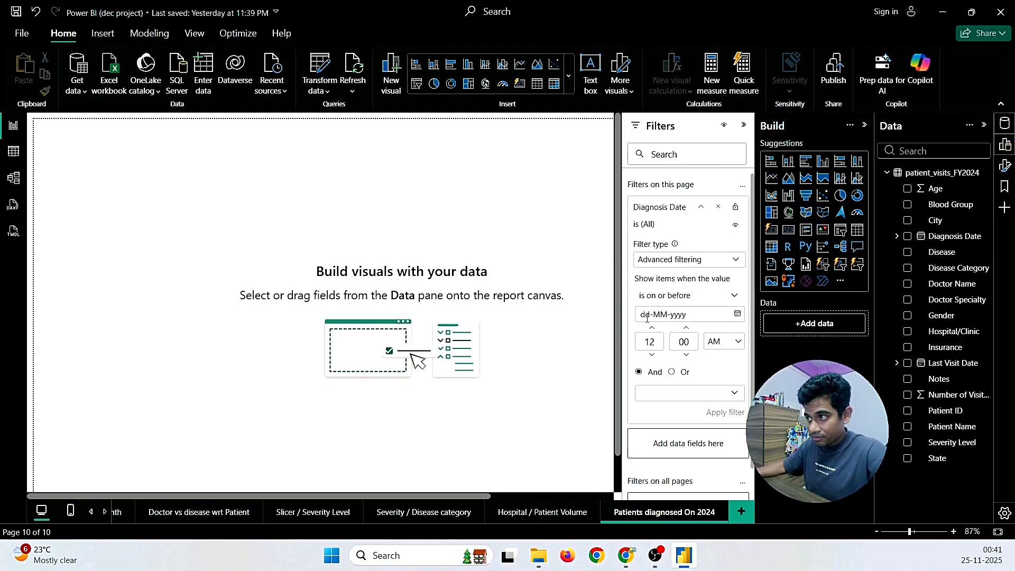
click(649, 317)
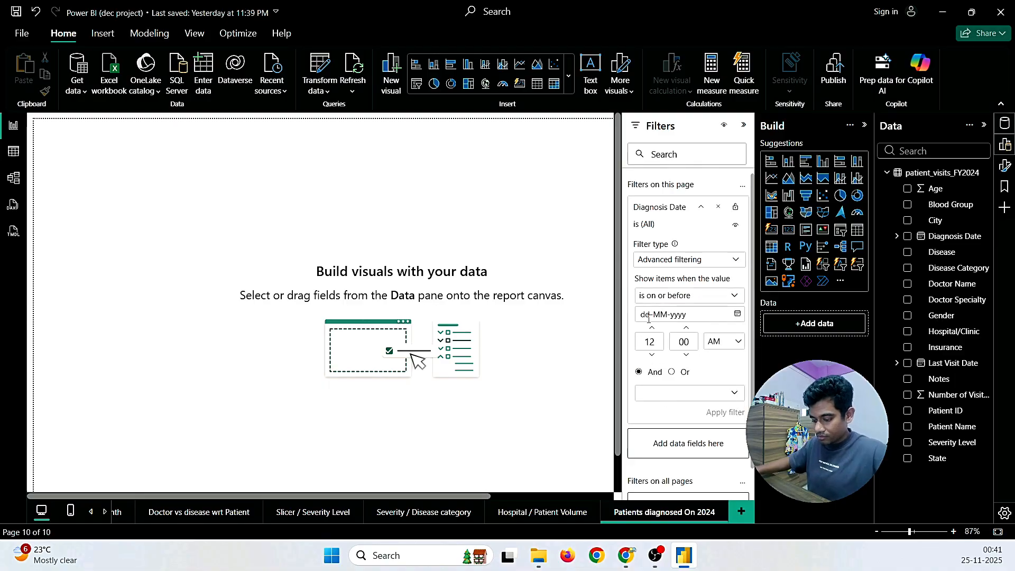
text(01)
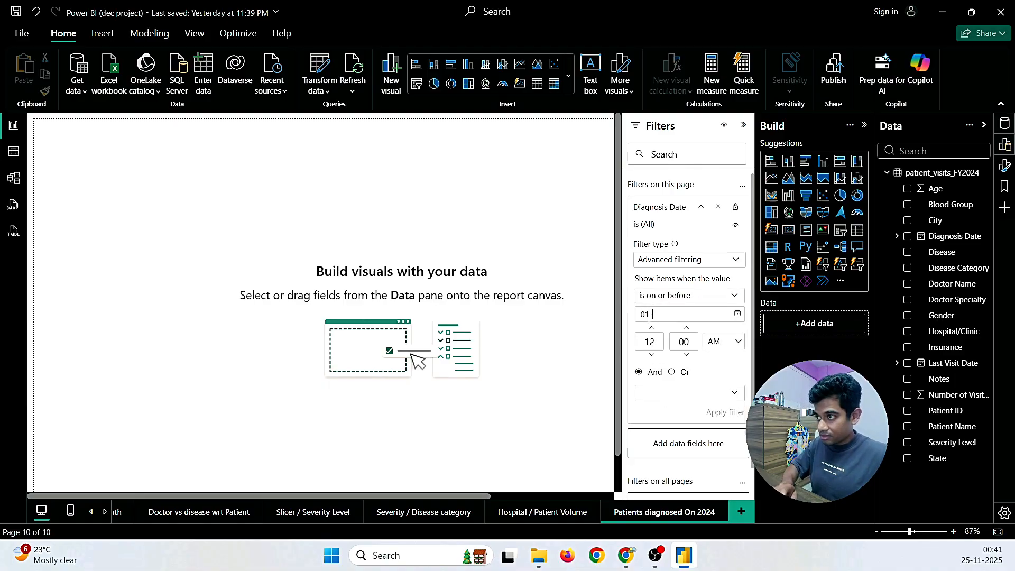
text(-01-)
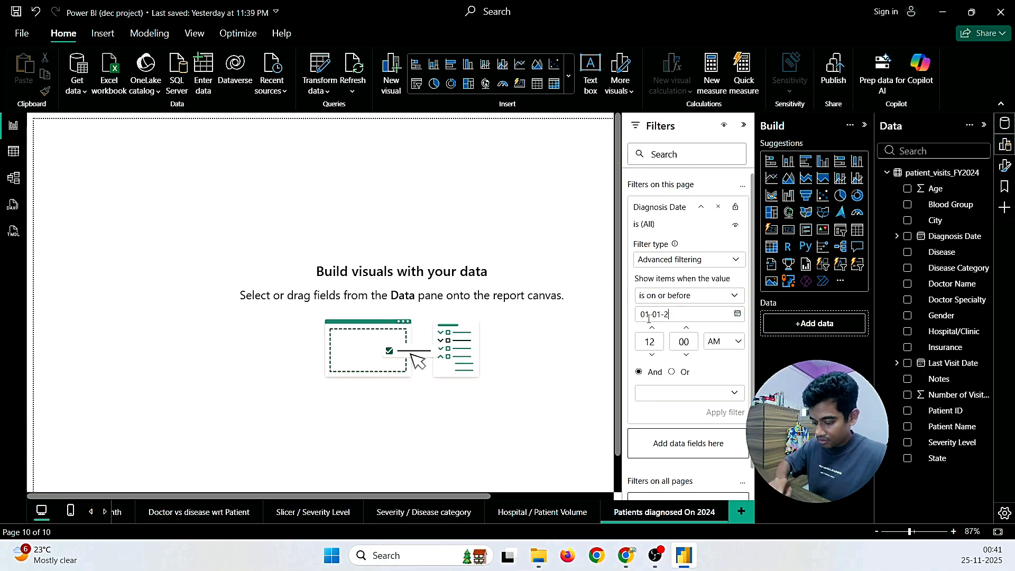
text(2024)
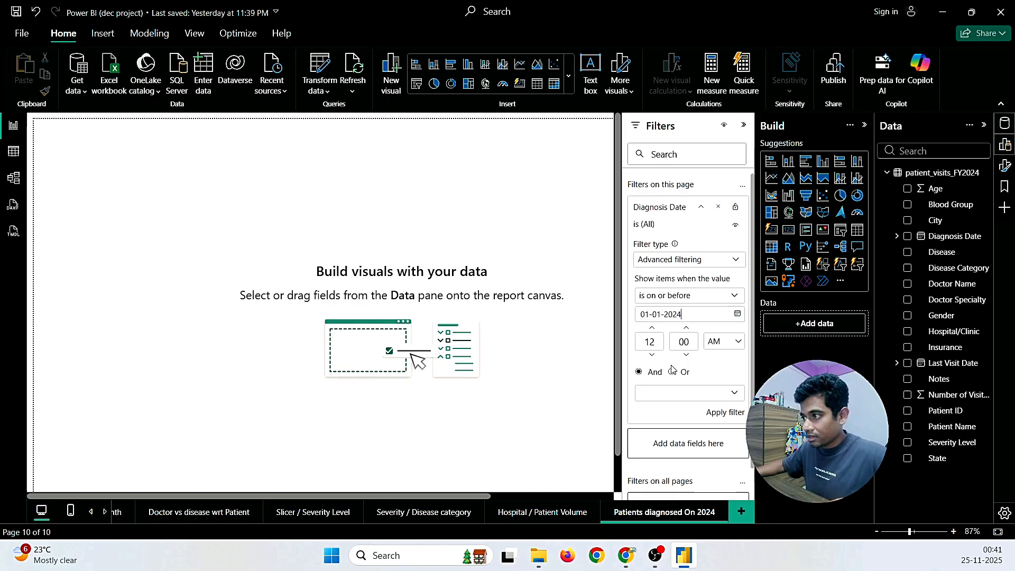
click(663, 392)
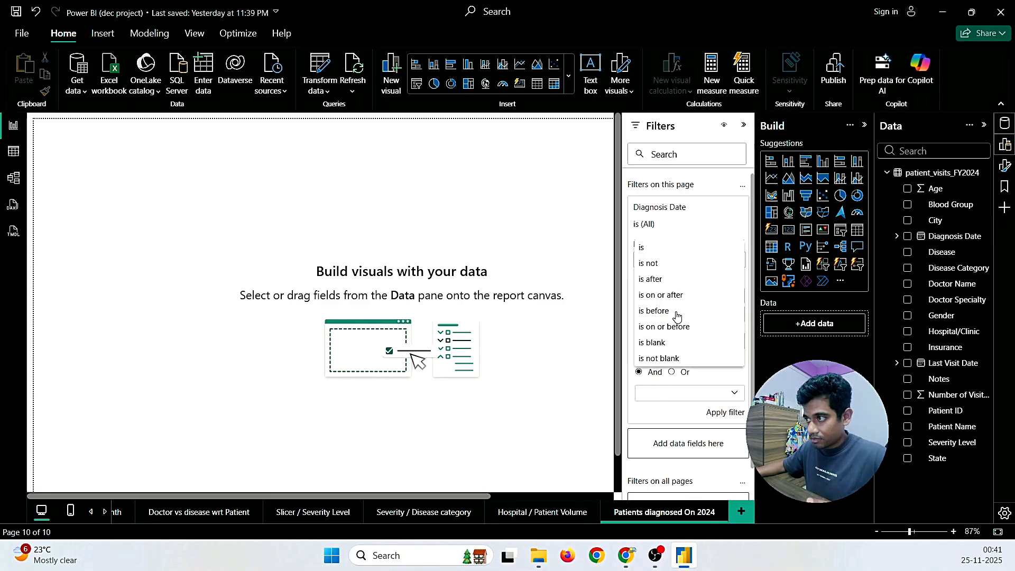
click(675, 294)
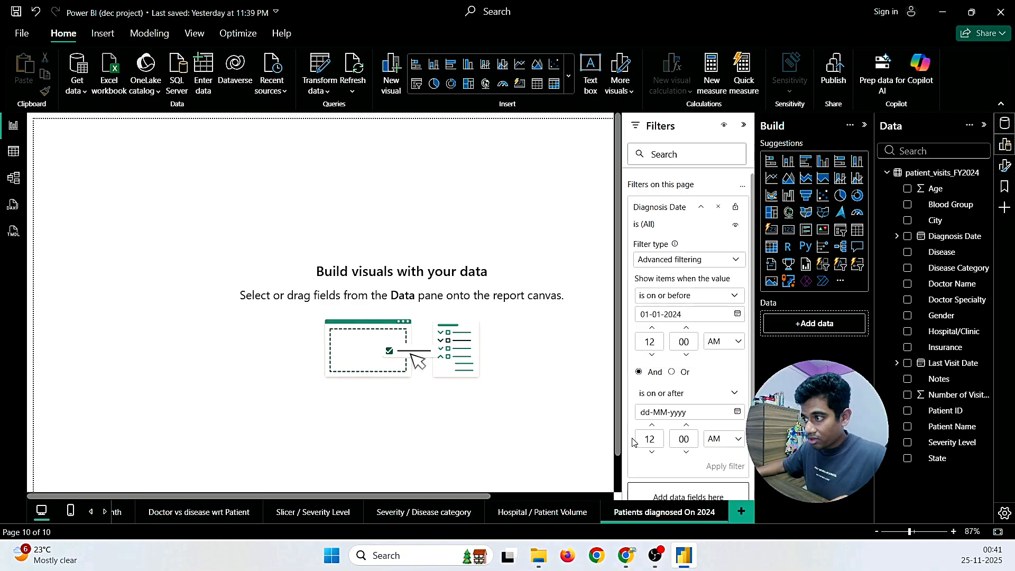
click(651, 414)
text(31-03-20)
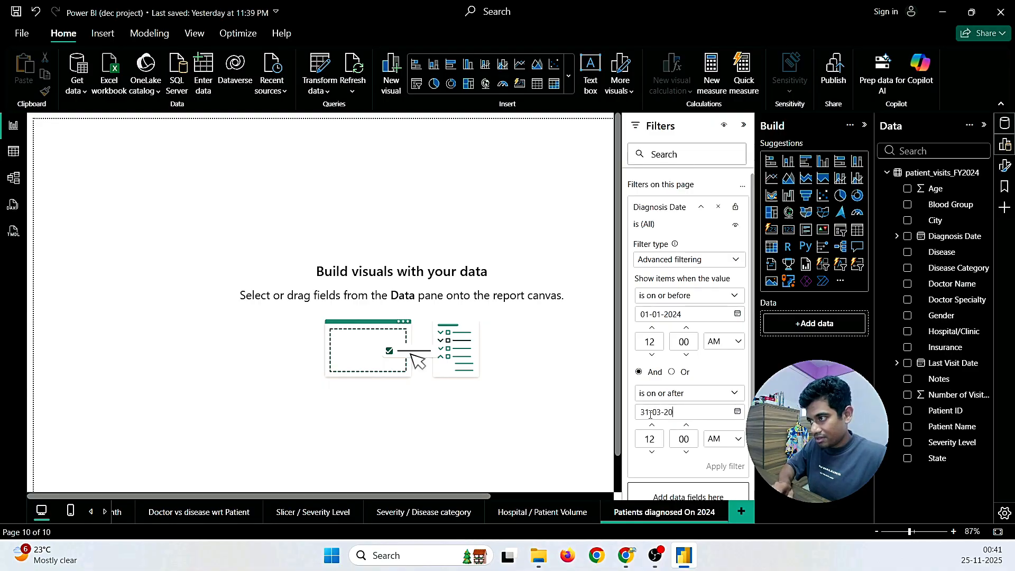
text(24)
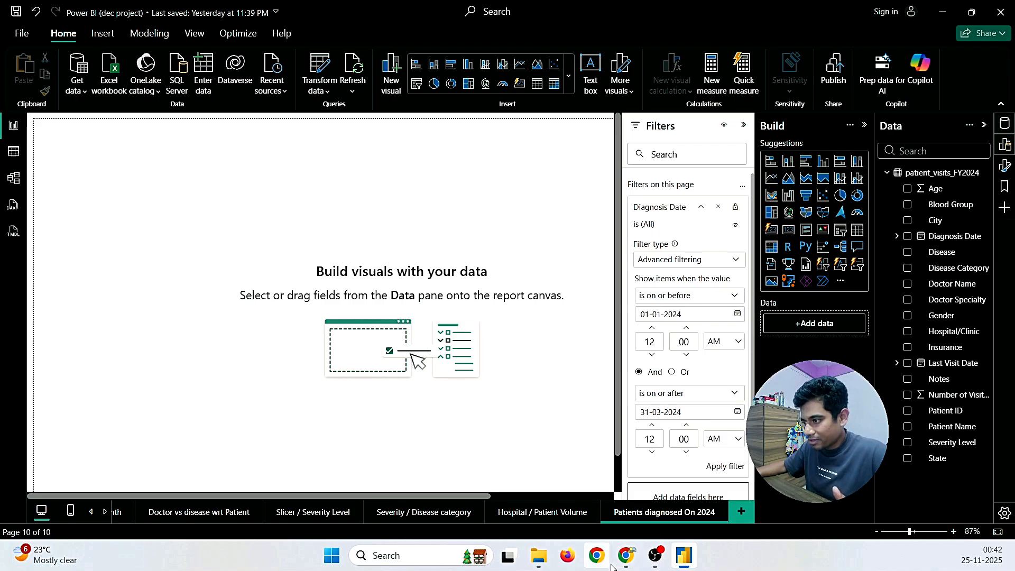
mouse_move(626, 555)
click(678, 504)
scroll(661, 385, up, 10)
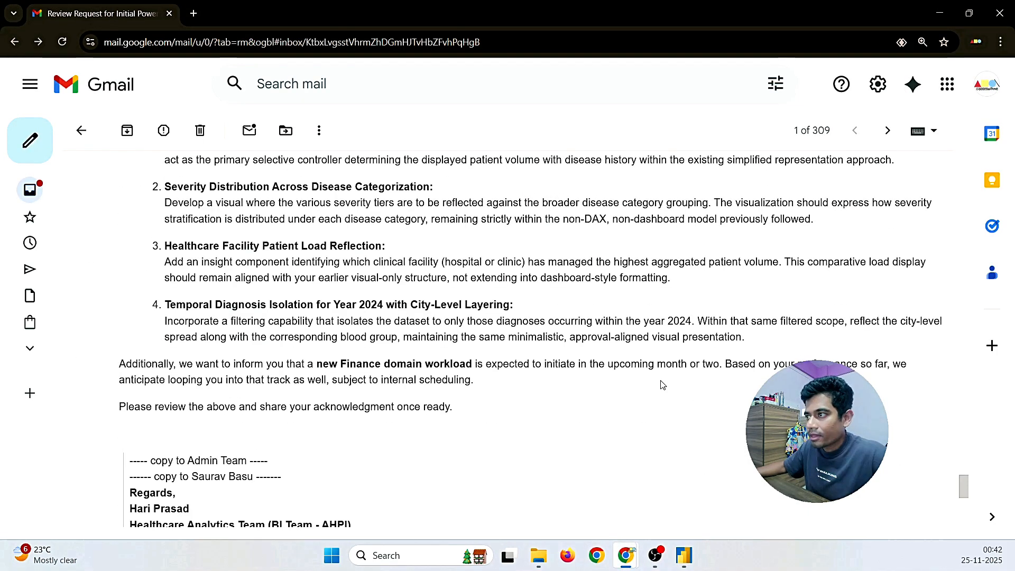
drag(545, 323, 696, 327)
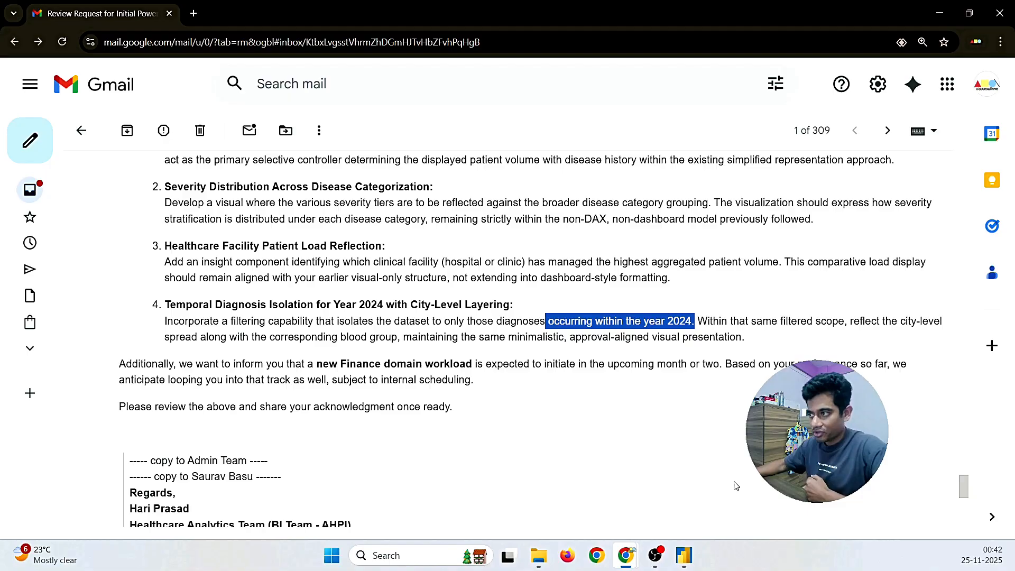
click(684, 555)
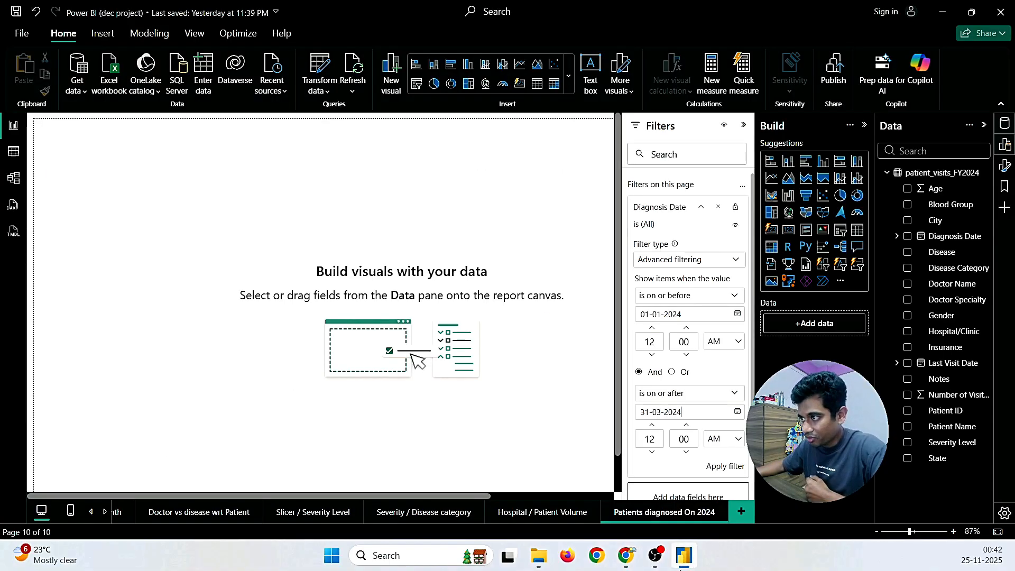
Step: Set conditions to on or after 01-01-2024 and on or before 31-03-2024, then apply
click(686, 308)
click(676, 360)
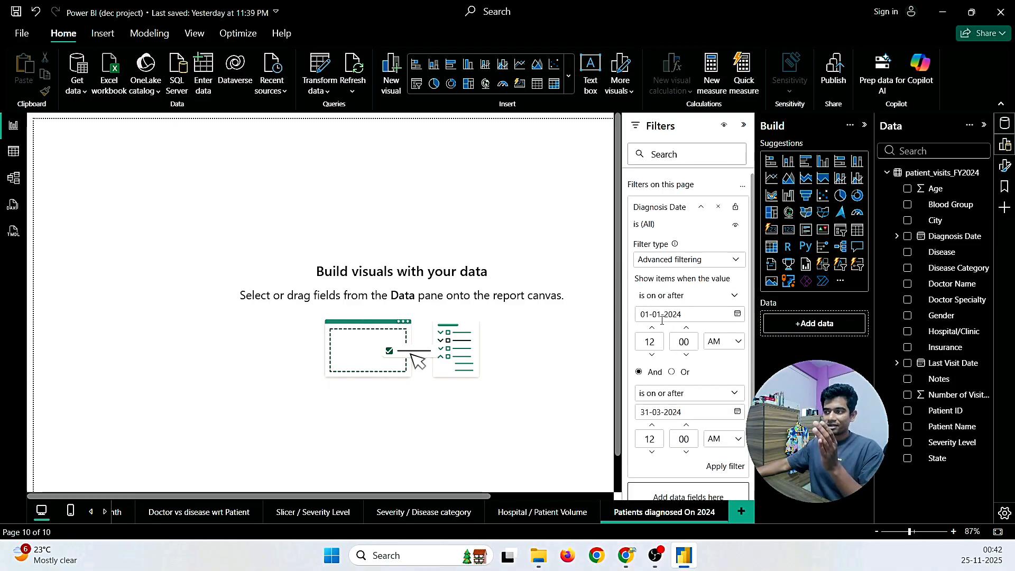
click(670, 394)
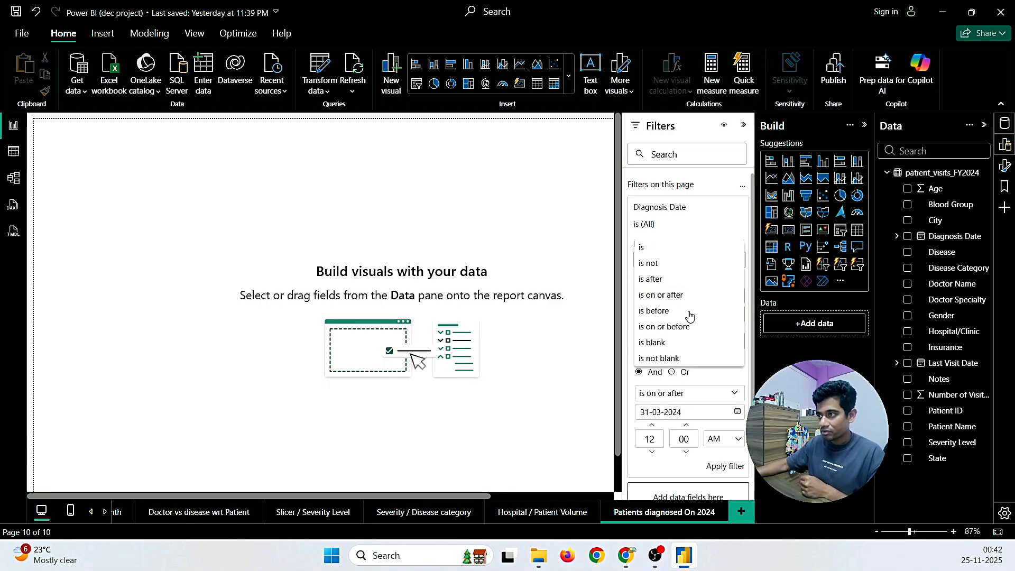
click(687, 329)
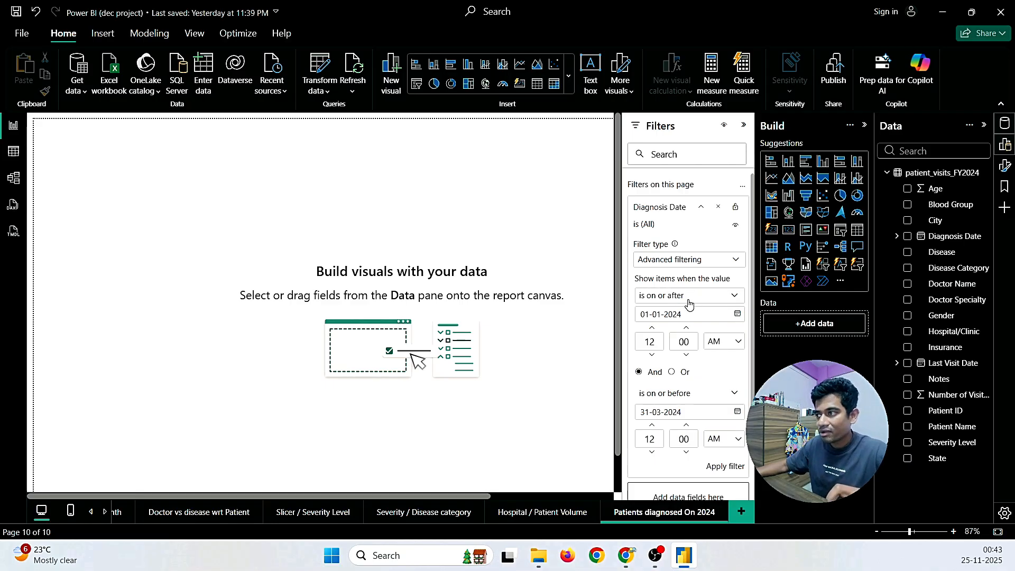
click(725, 467)
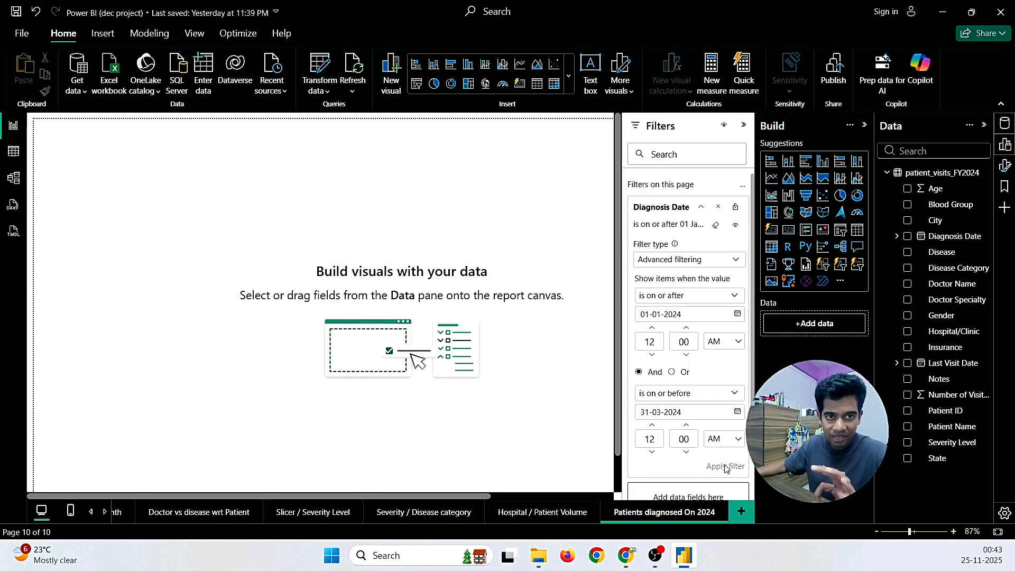
scroll(724, 390, down, 3)
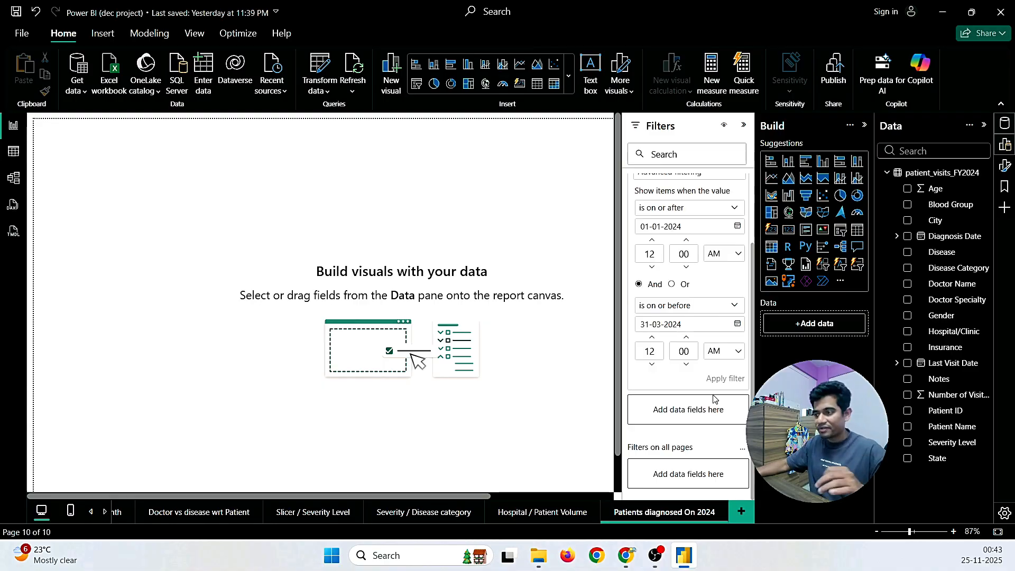
mouse_move(625, 555)
click(706, 497)
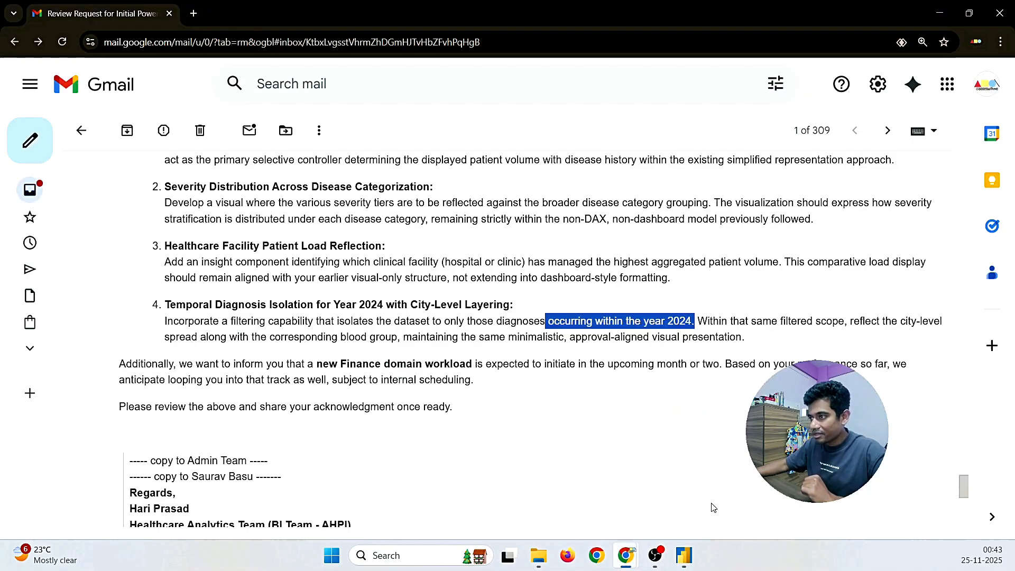
click(618, 435)
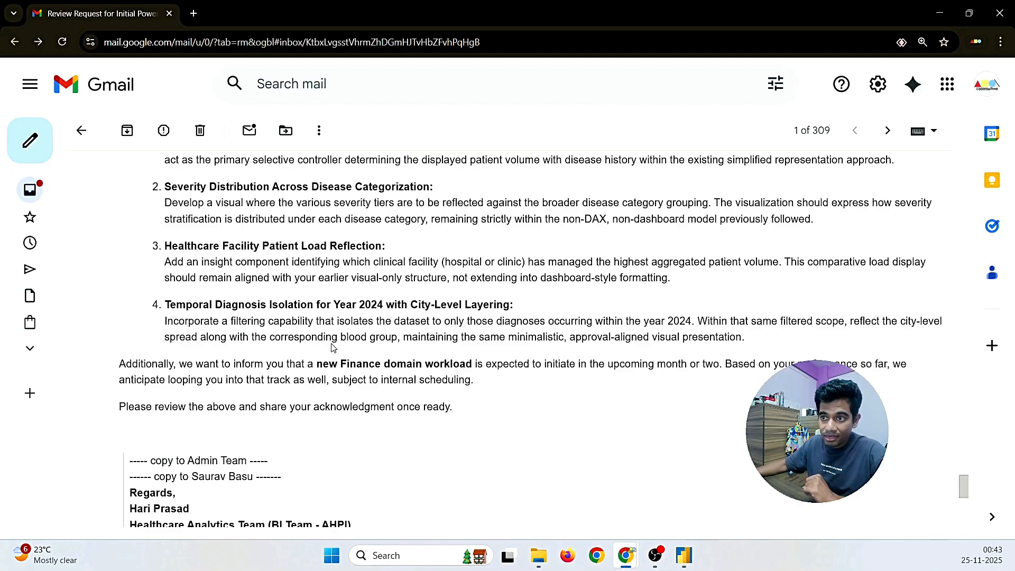
click(681, 553)
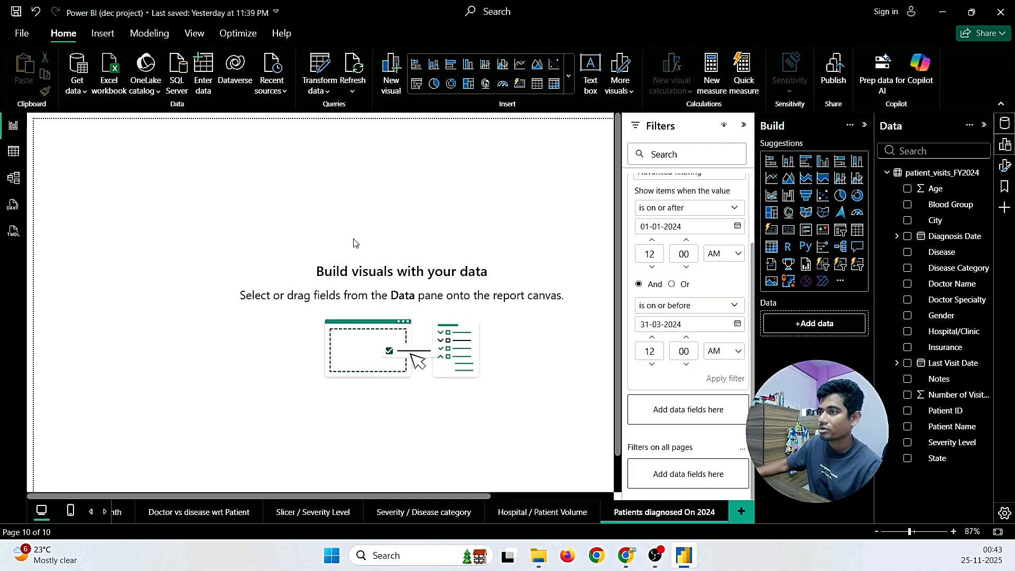
Step: Insert an enlarged stacked bar chart with City on the Y-axis and Count of Blood Group on the X-axis
scroll(711, 313, up, 2)
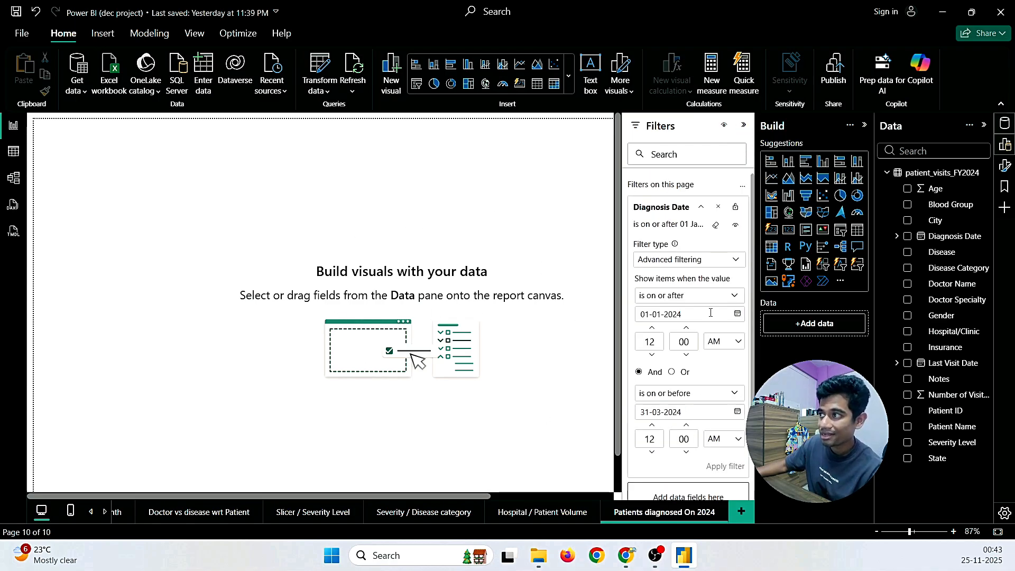
click(775, 166)
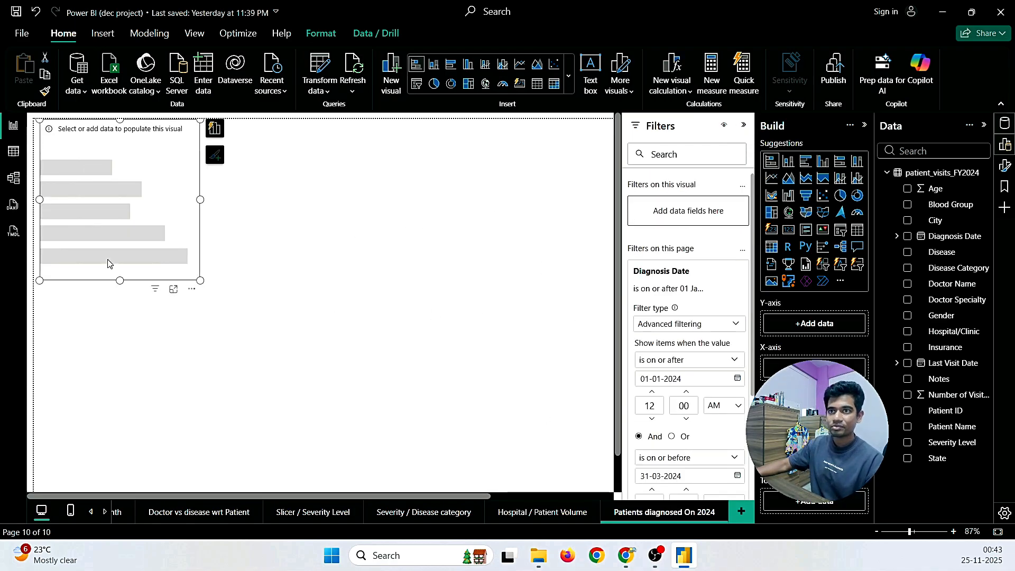
drag(200, 280, 549, 440)
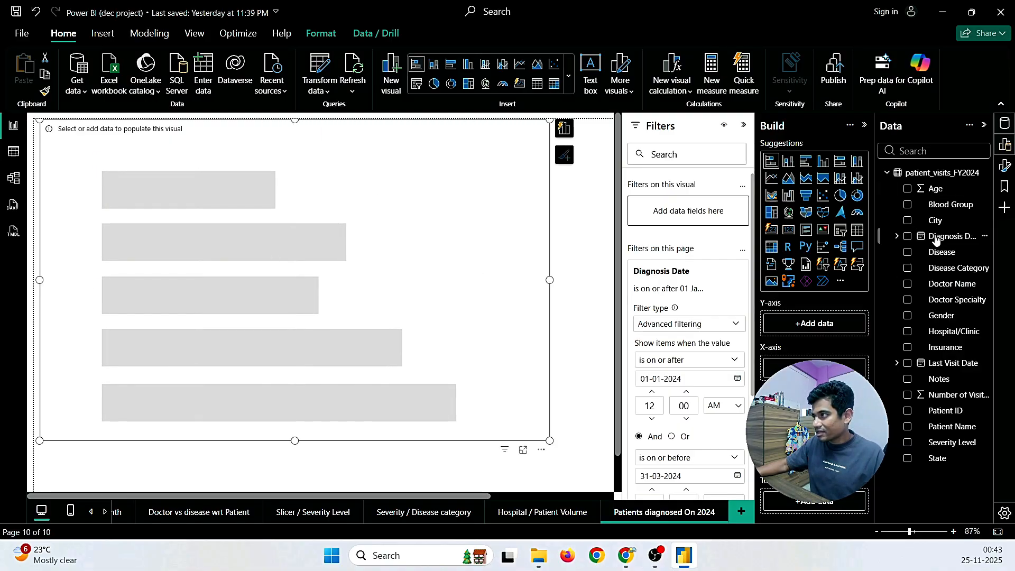
drag(936, 220, 826, 327)
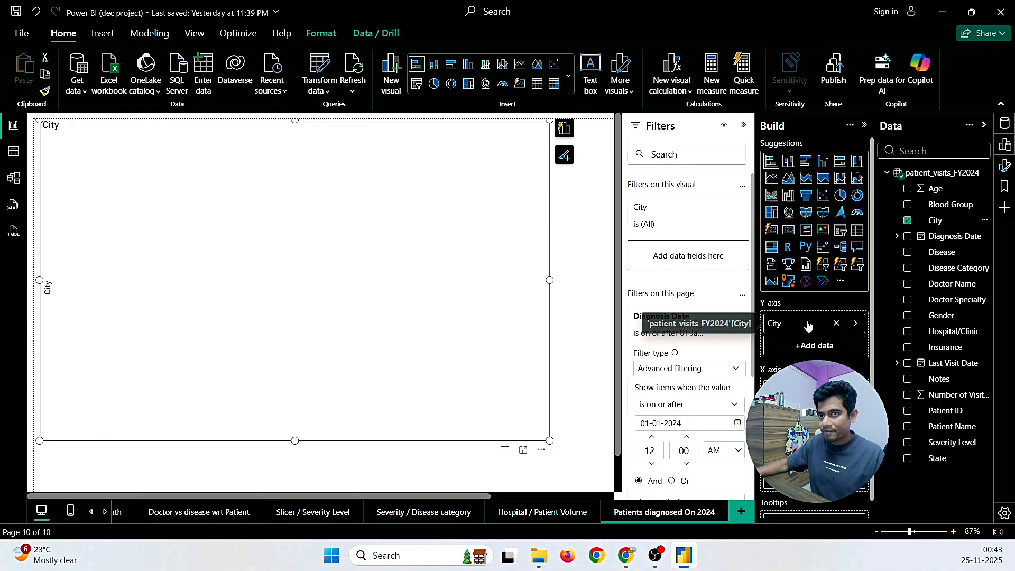
drag(950, 205, 830, 389)
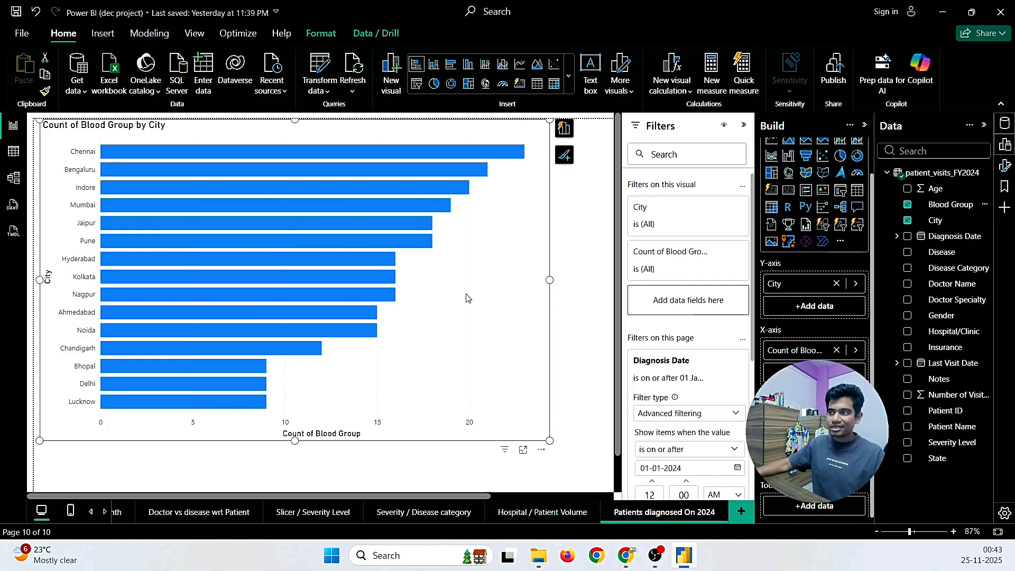
scroll(681, 386, down, 3)
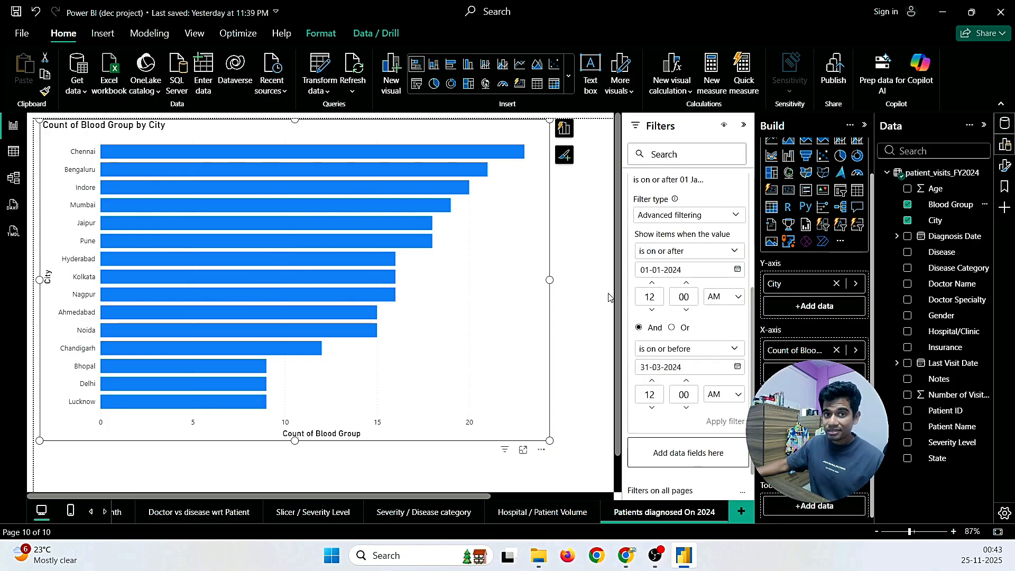
scroll(631, 275, up, 2)
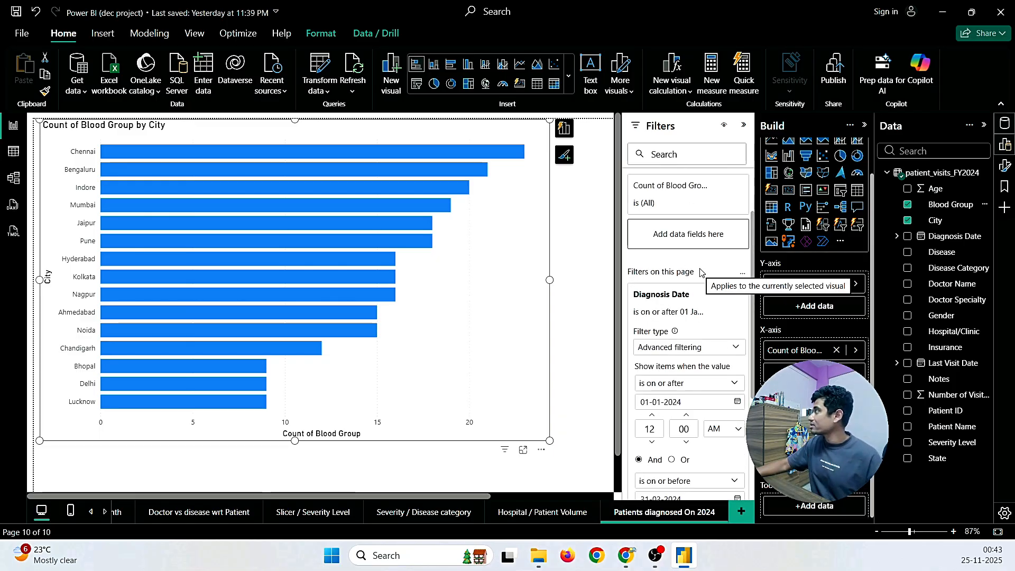
scroll(700, 272, down, 3)
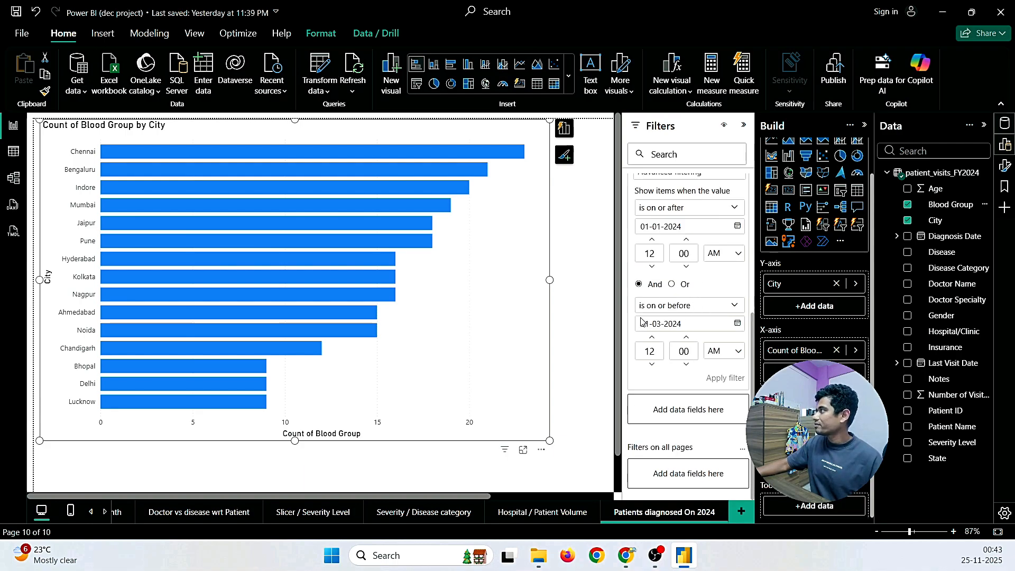
scroll(686, 367, up, 1)
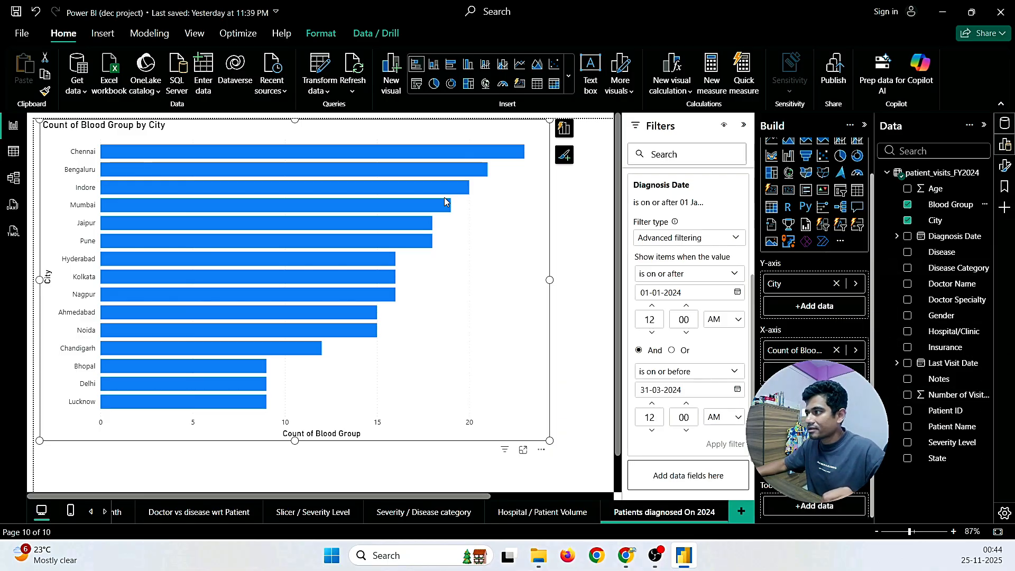
Step: Add Blood Group to the chart's Legend so each city bar stacks A- through O+
click(564, 129)
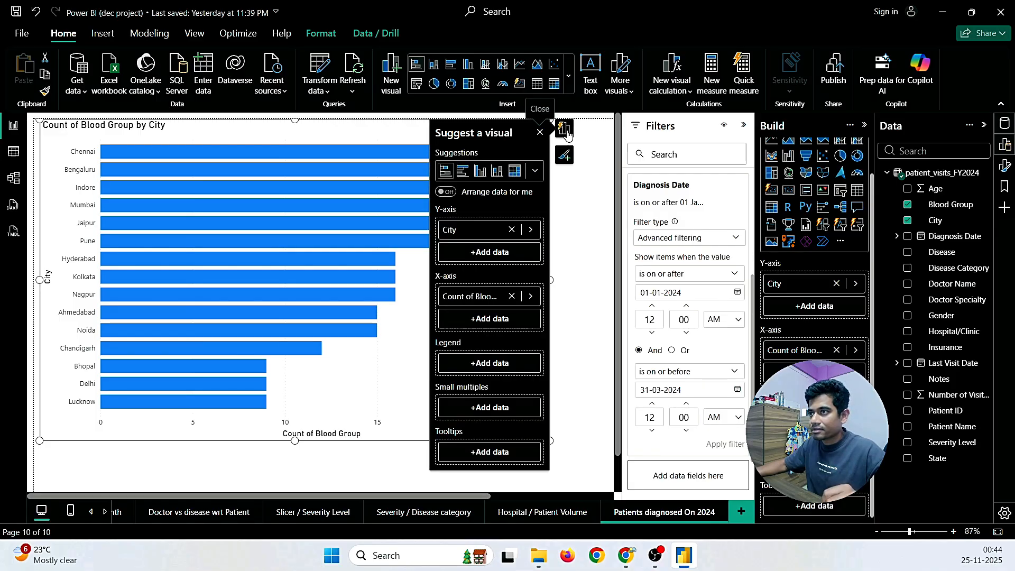
click(530, 296)
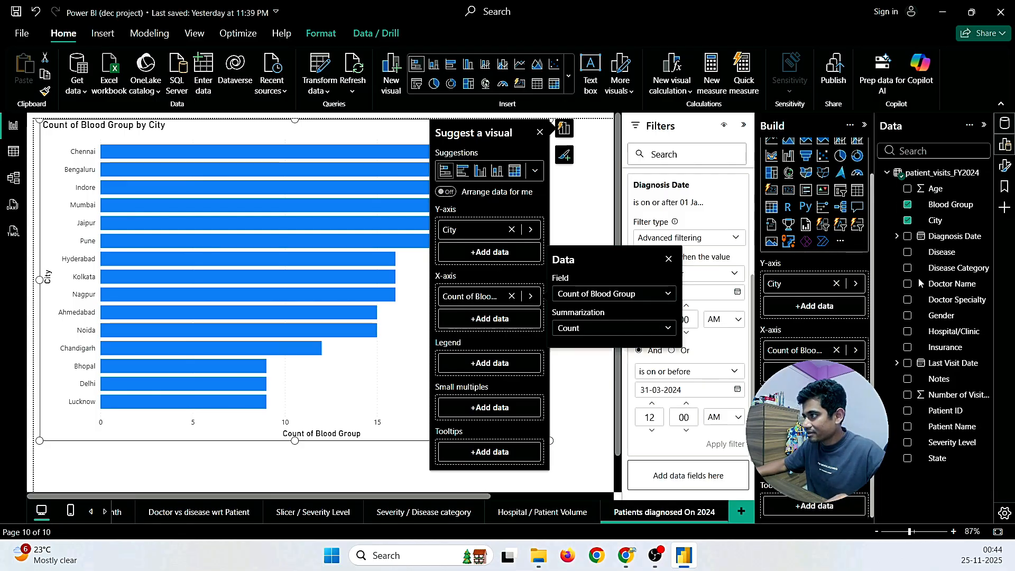
click(496, 363)
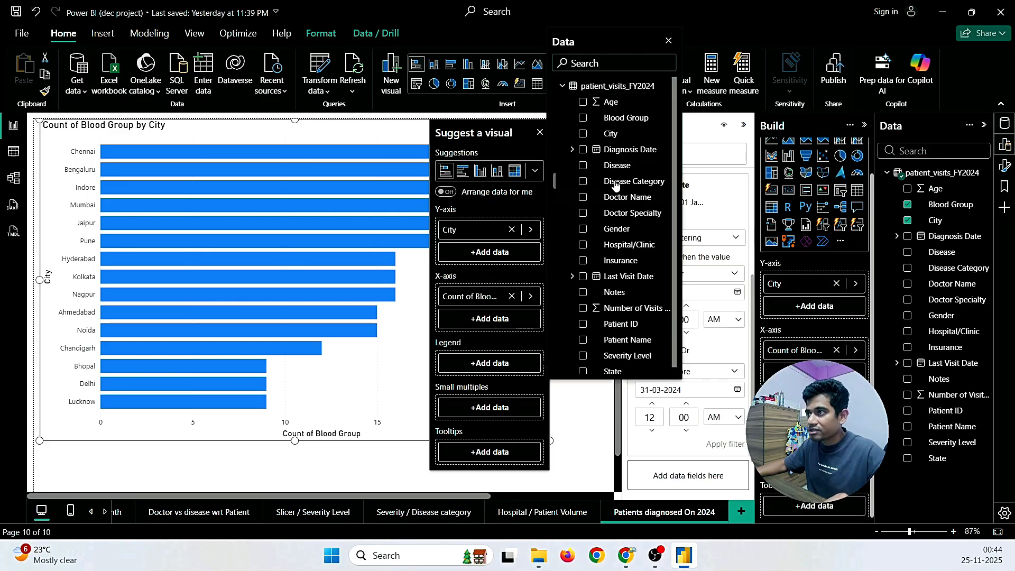
click(583, 118)
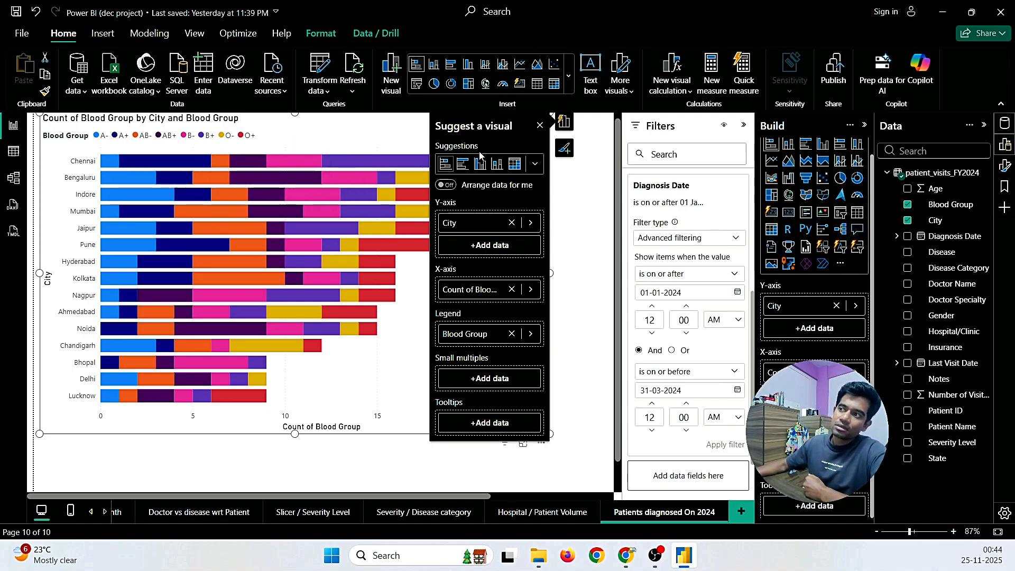
click(576, 217)
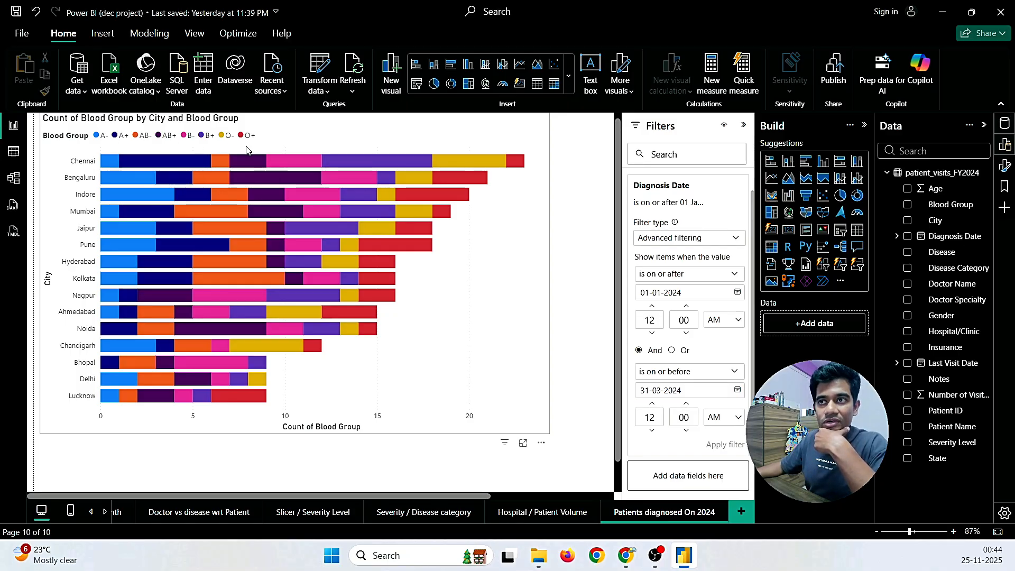
Step: Glance at the review request email in Gmail, then save the Power BI report
mouse_move(377, 255)
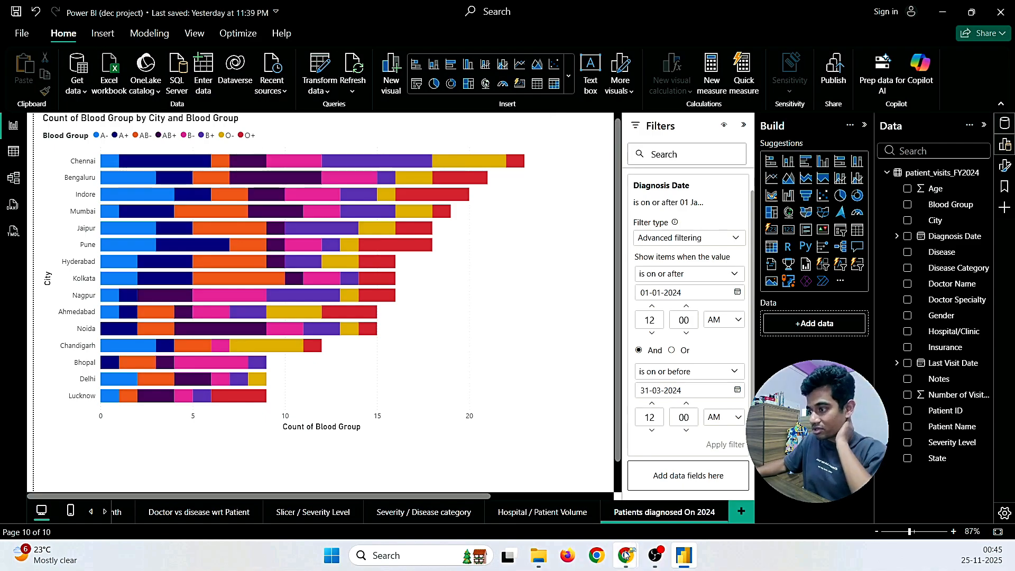
mouse_move(626, 554)
click(694, 499)
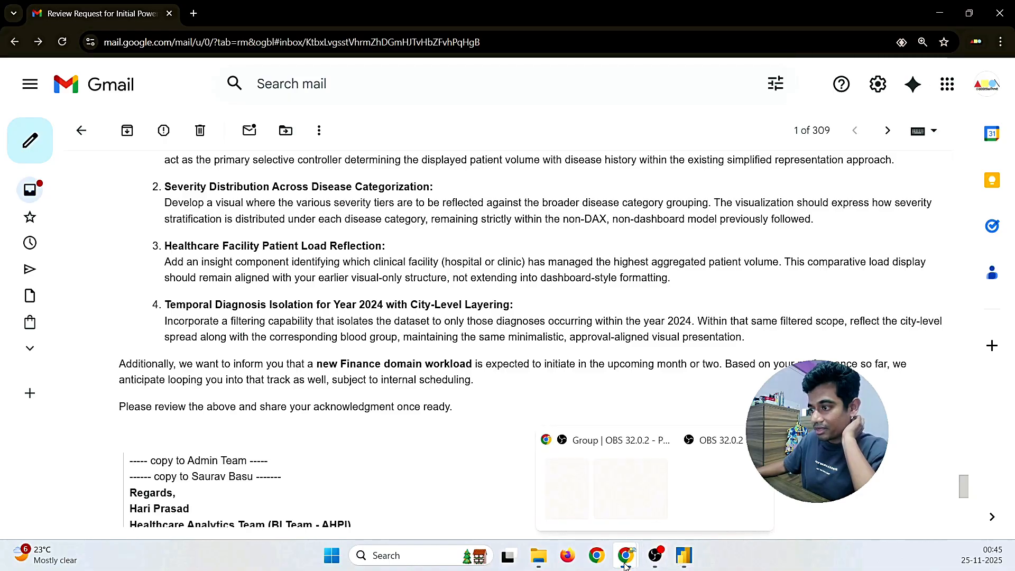
click(679, 559)
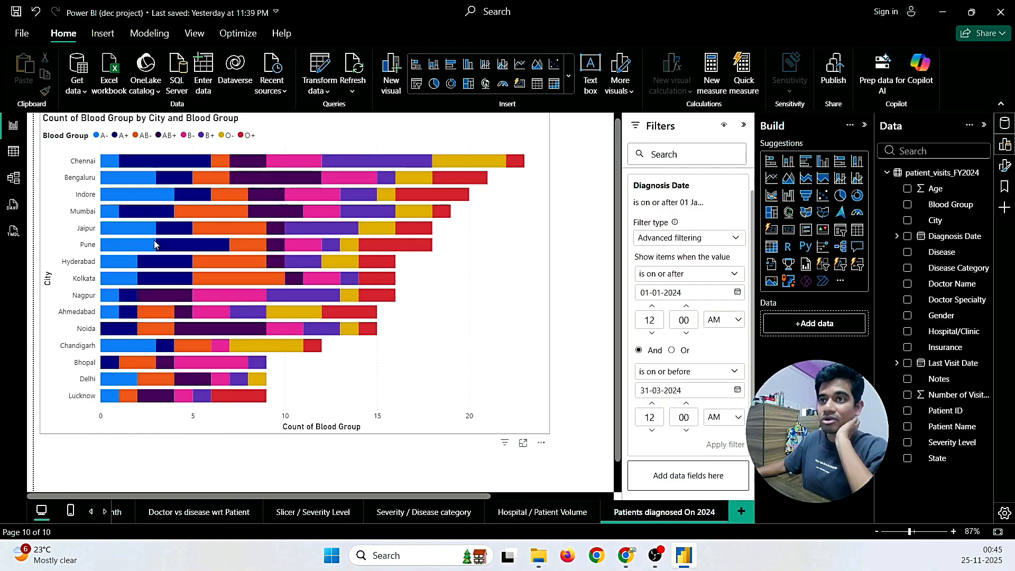
mouse_move(378, 229)
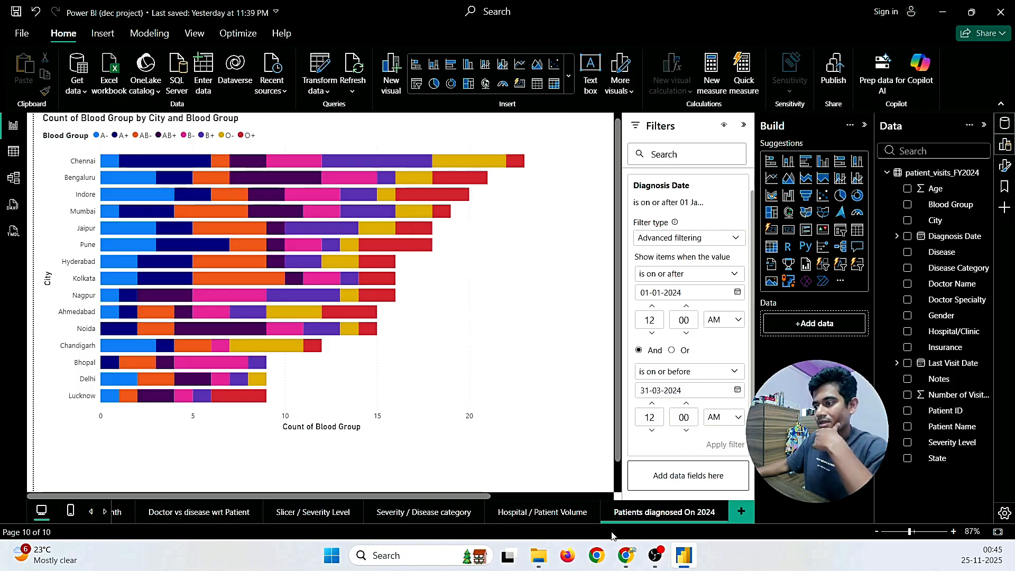
click(16, 13)
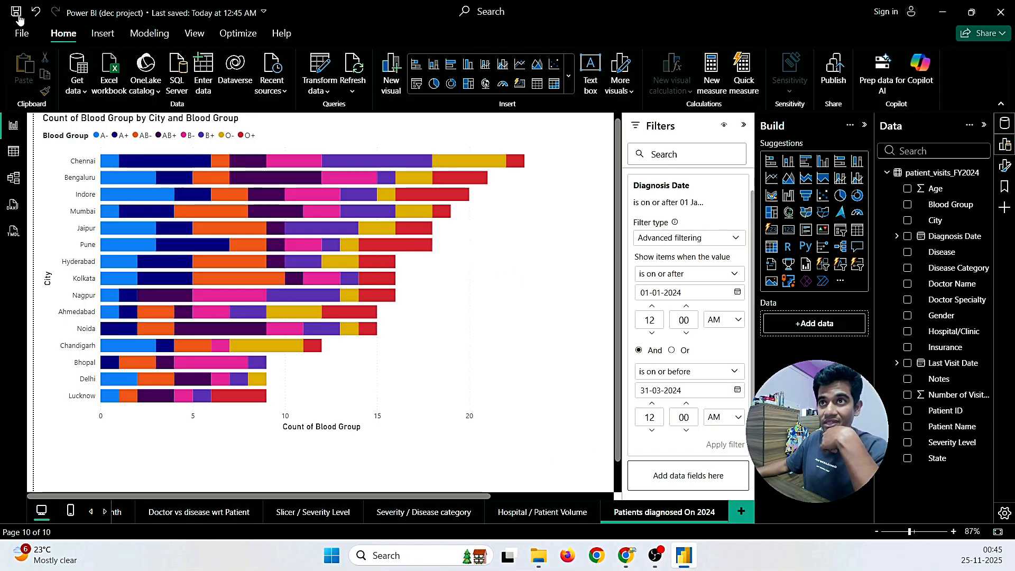
Step: Open the review request email and start a reply to the requirements message
mouse_move(626, 555)
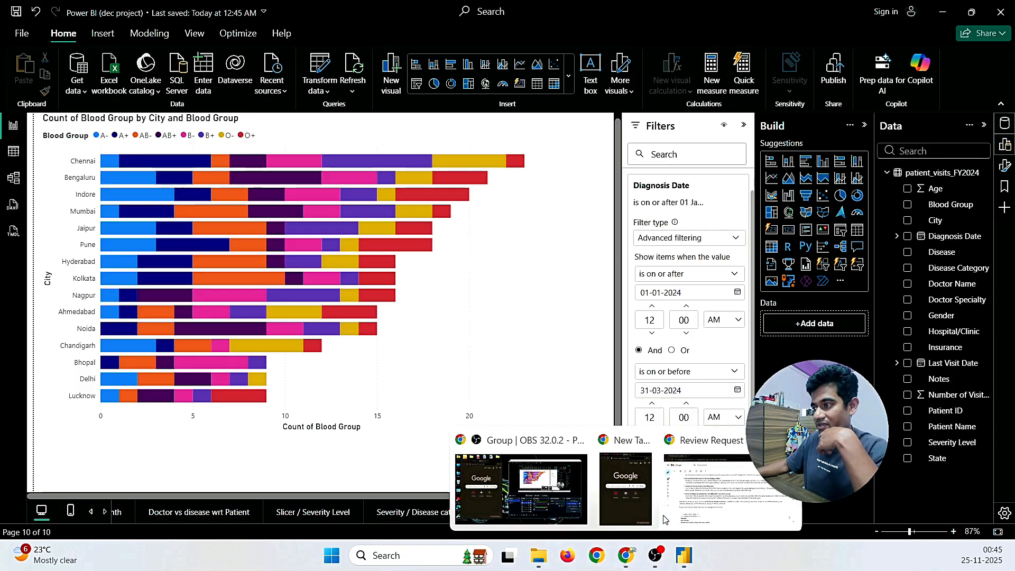
click(687, 507)
scroll(331, 425, down, 8)
scroll(272, 432, up, 8)
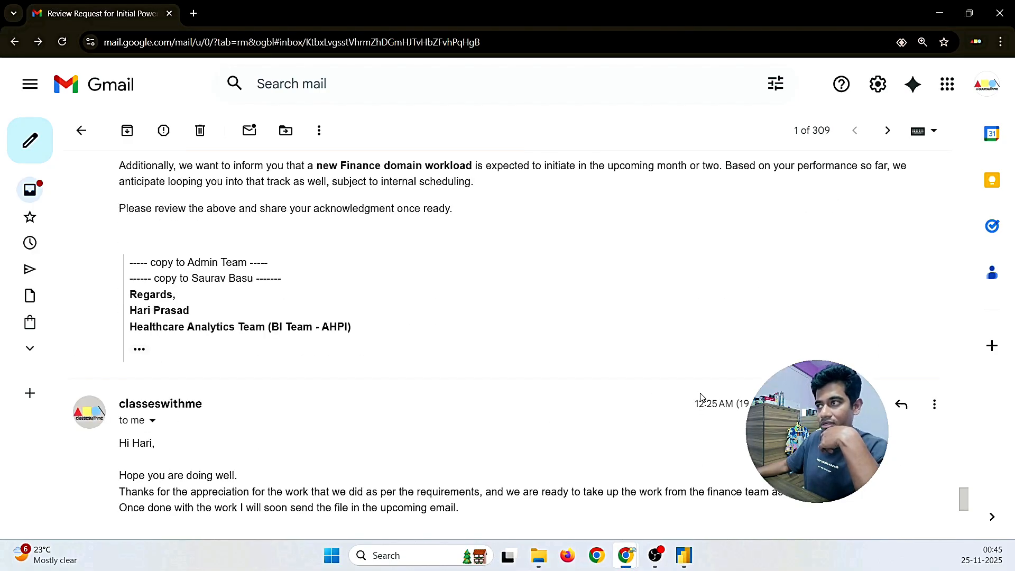
scroll(752, 384, up, 5)
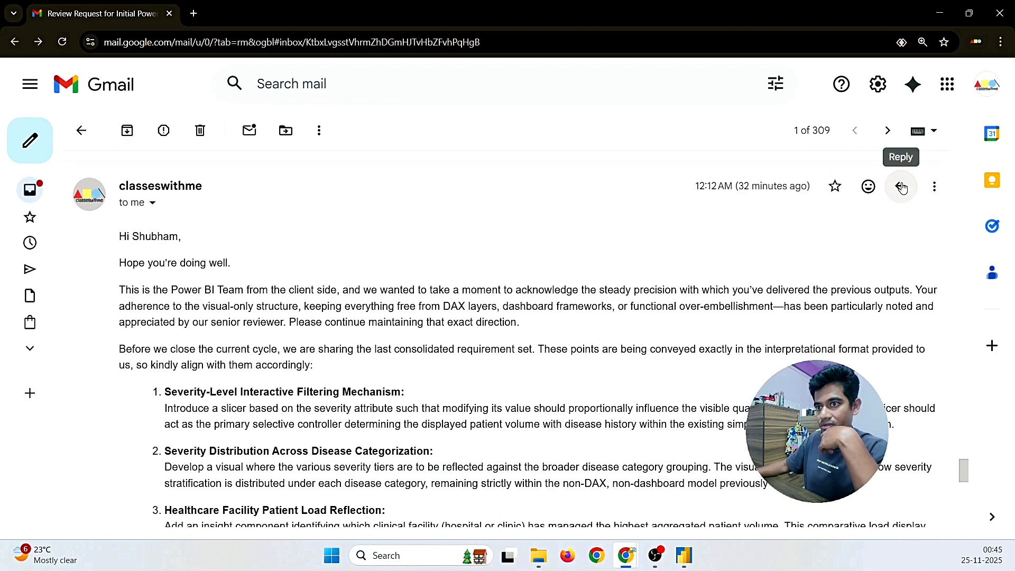
click(900, 188)
Step: Write 'Hi team,' saying the work is done per the requirements, report attached, please check and reply
text(Hi )
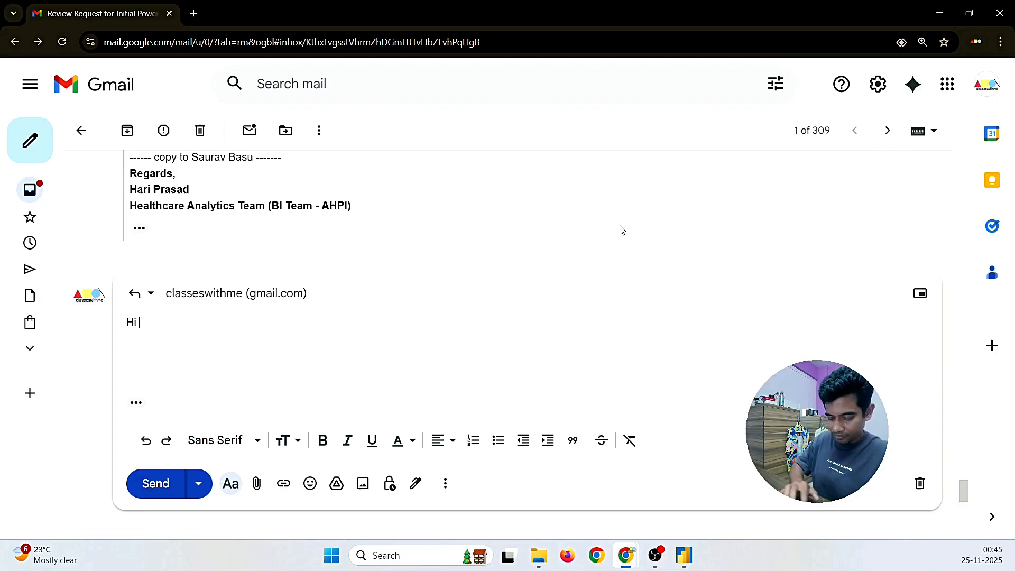
text(team, As)
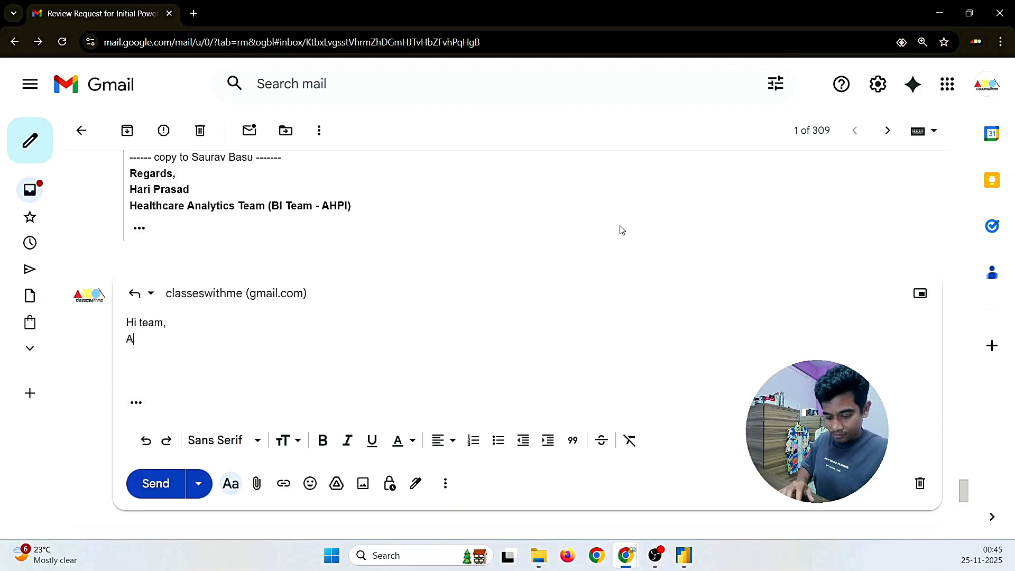
text( per the requirements)
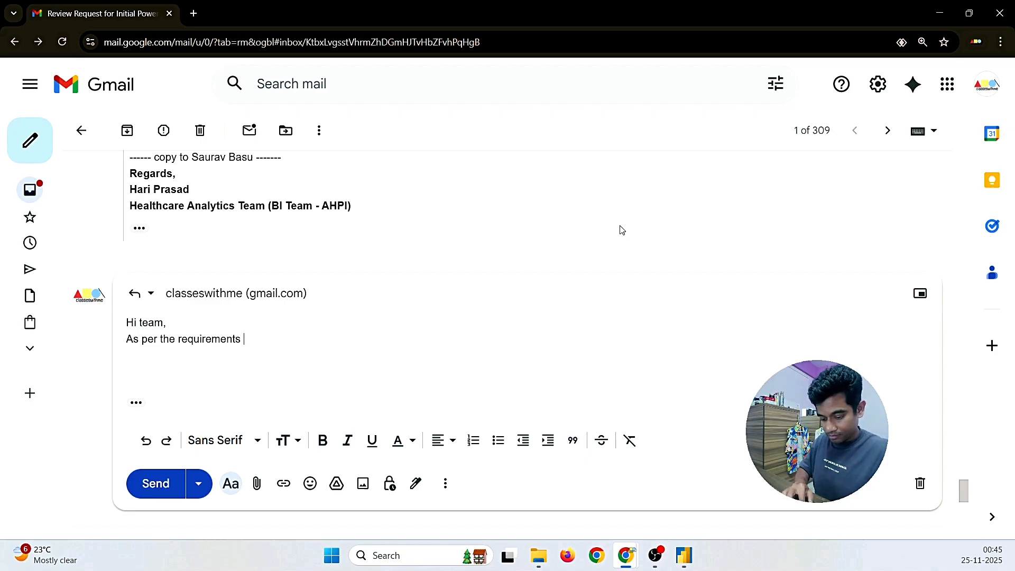
text(one )
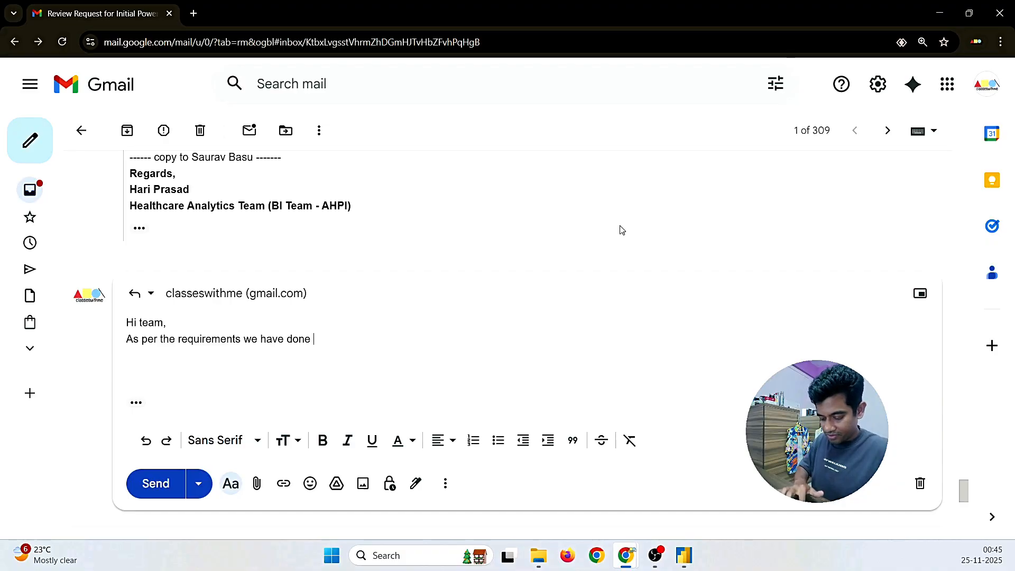
text(the work, a)
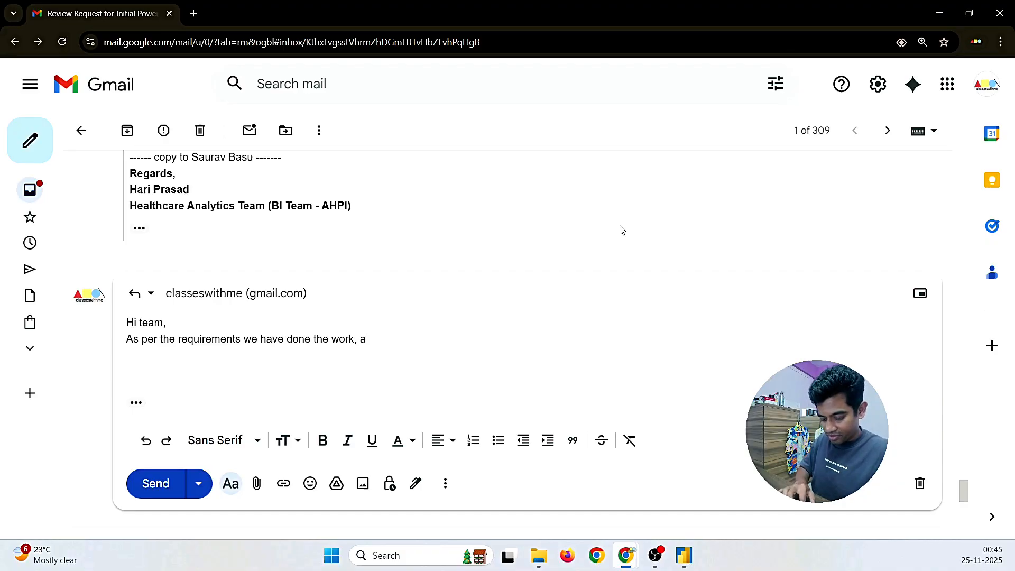
text(nd attached thef)
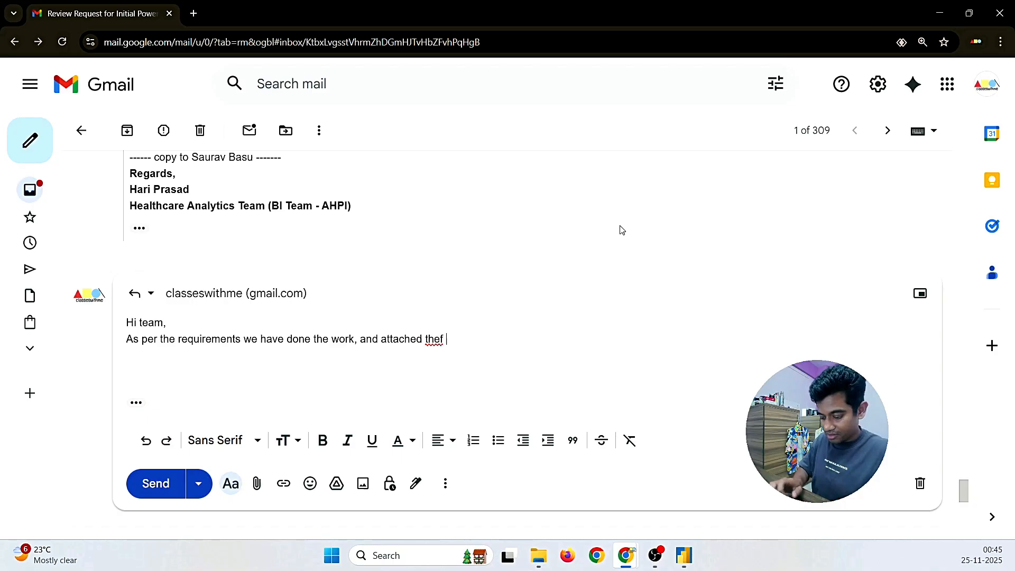
key(BackSpace)
key(BackSpace)
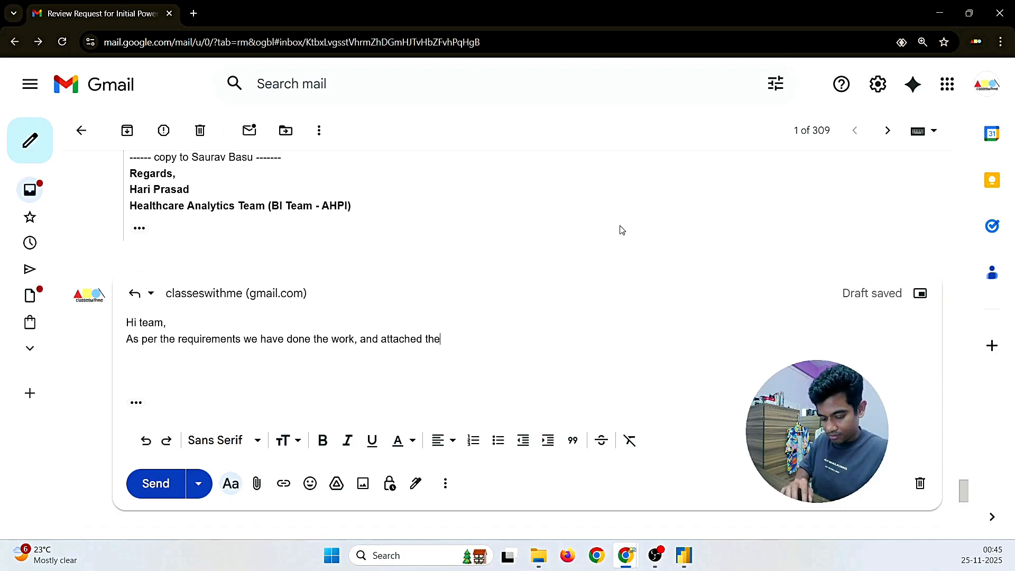
text(the r)
key(BackSpace)
key(BackSpace)
key(BackSpace)
key(BackSpace)
key(BackSpace)
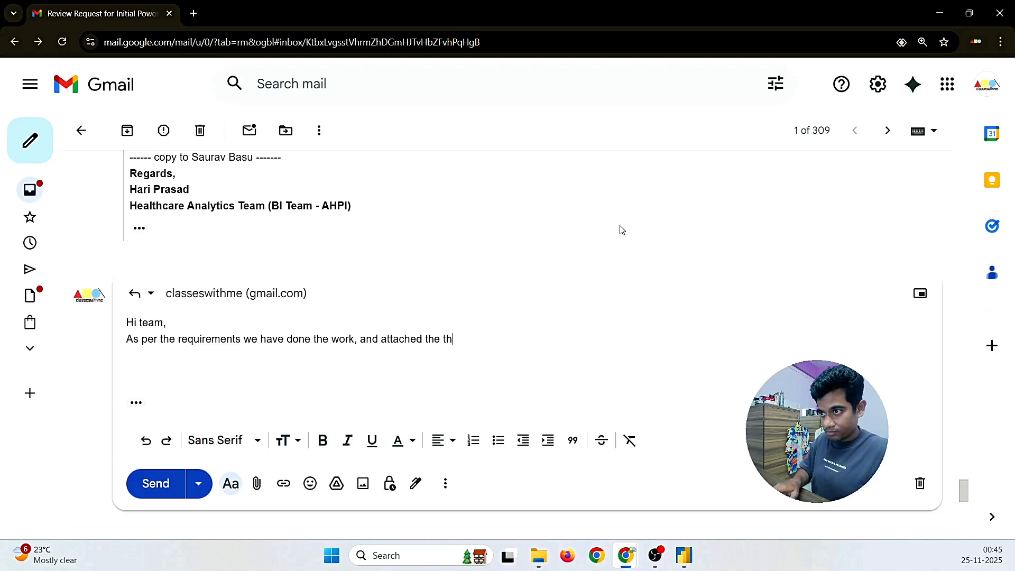
text(repor)
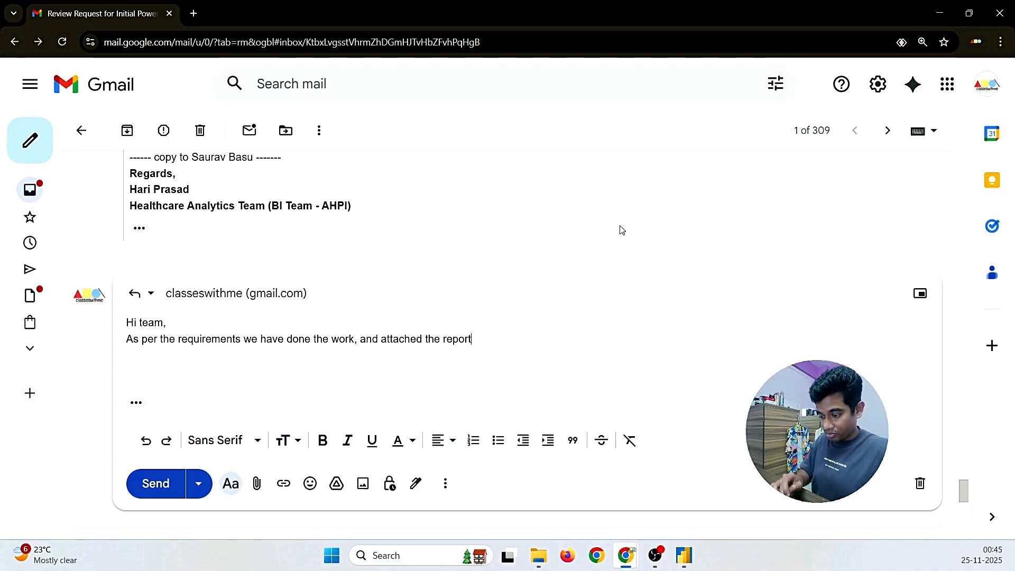
text(t, please )
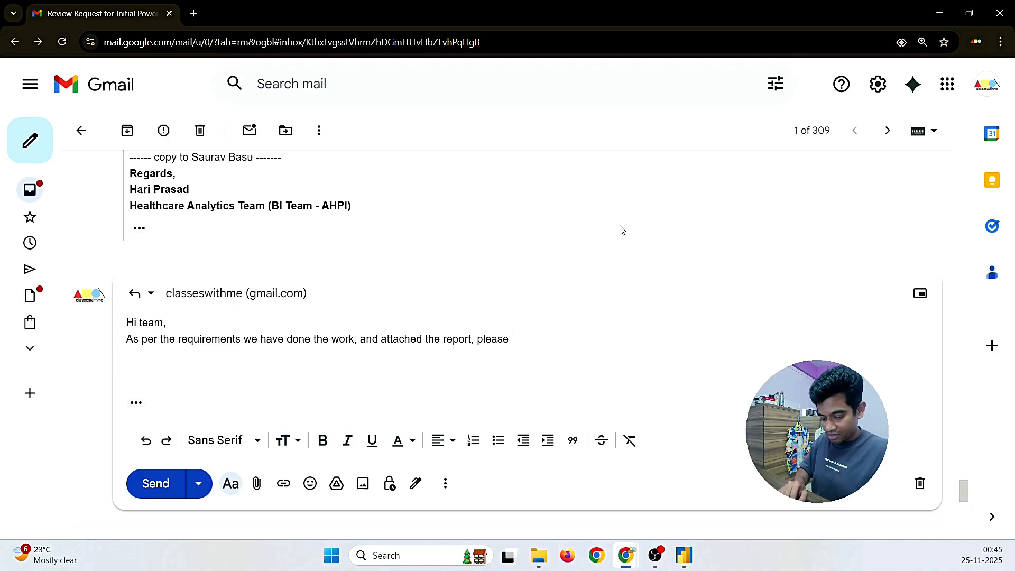
text(do check once and repl)
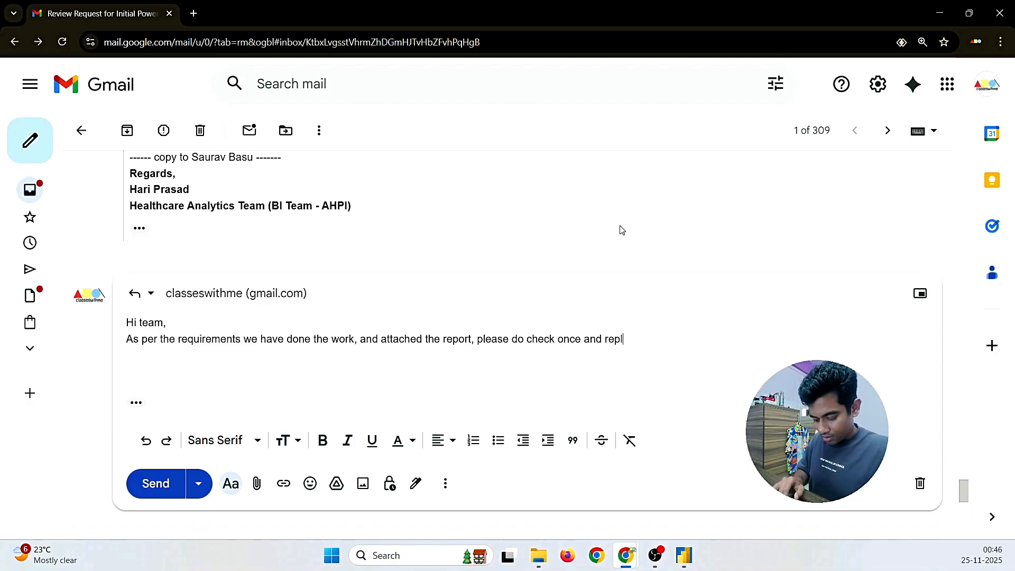
text(y for any help.)
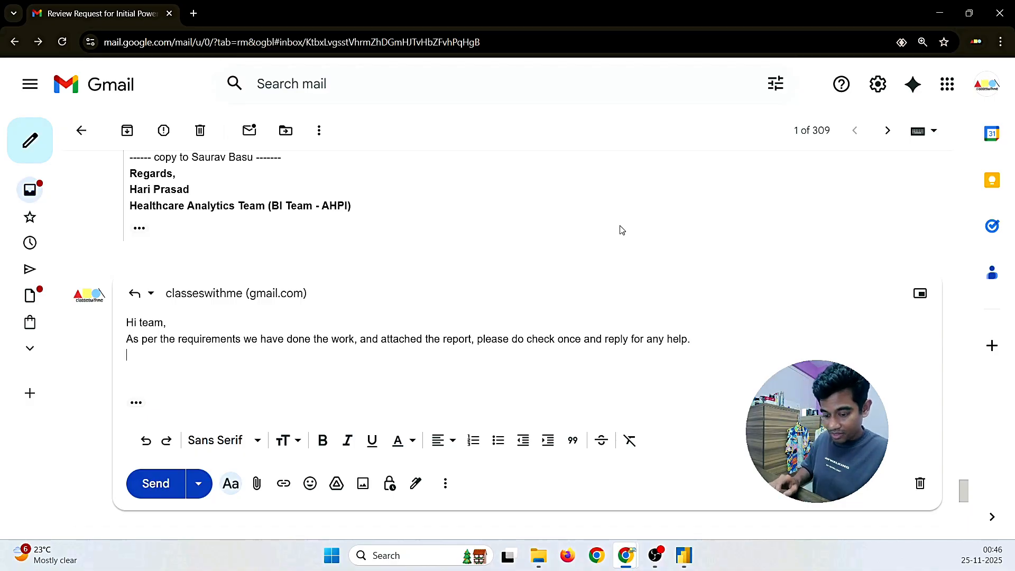
scroll(621, 230, up, 15)
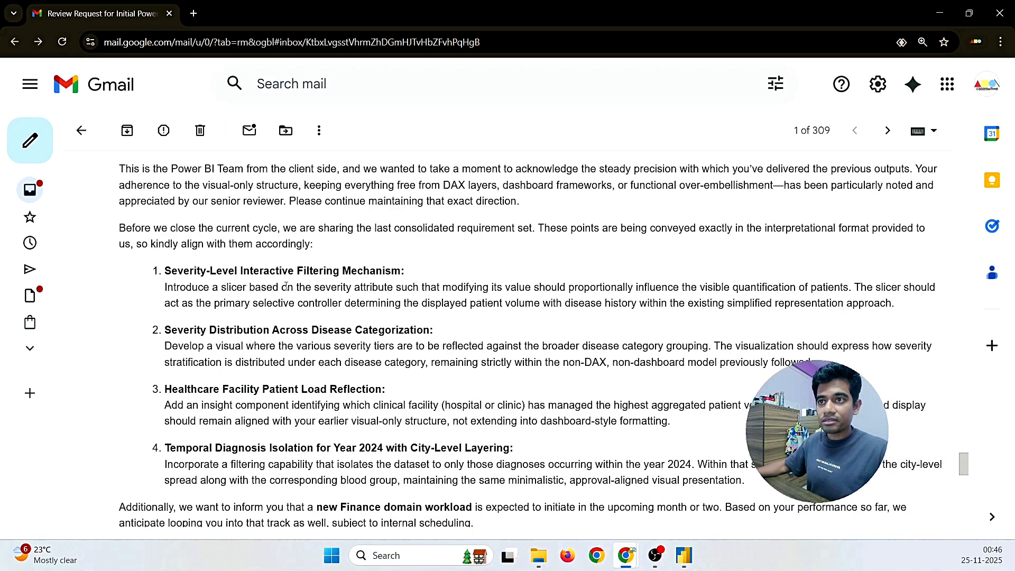
Step: Copy the earlier 'PFA the file' line and signature into the reply, with a blank line after 'Hi team,'
drag(206, 321, 121, 211)
key(ctrl+c)
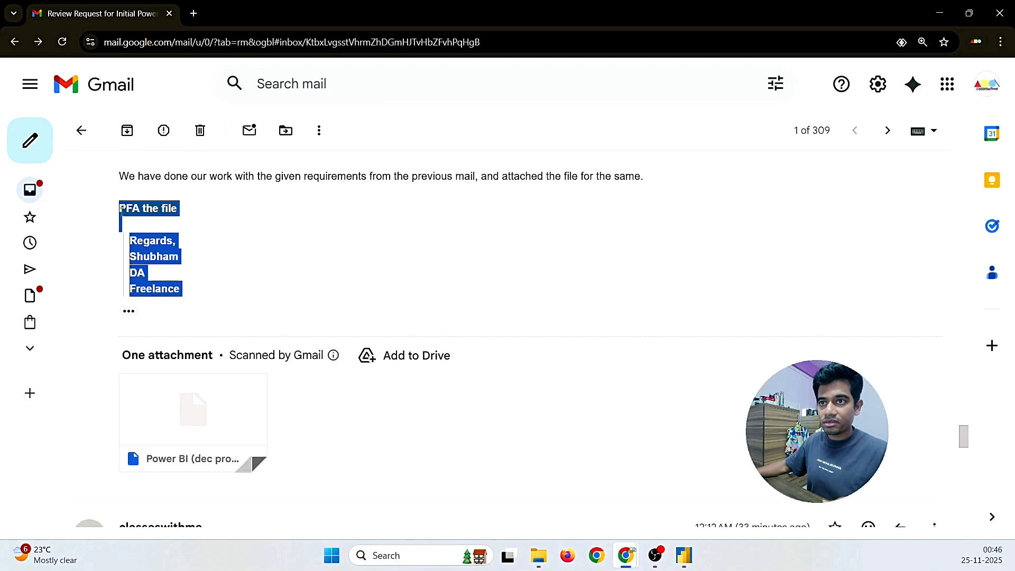
scroll(224, 381, down, 12)
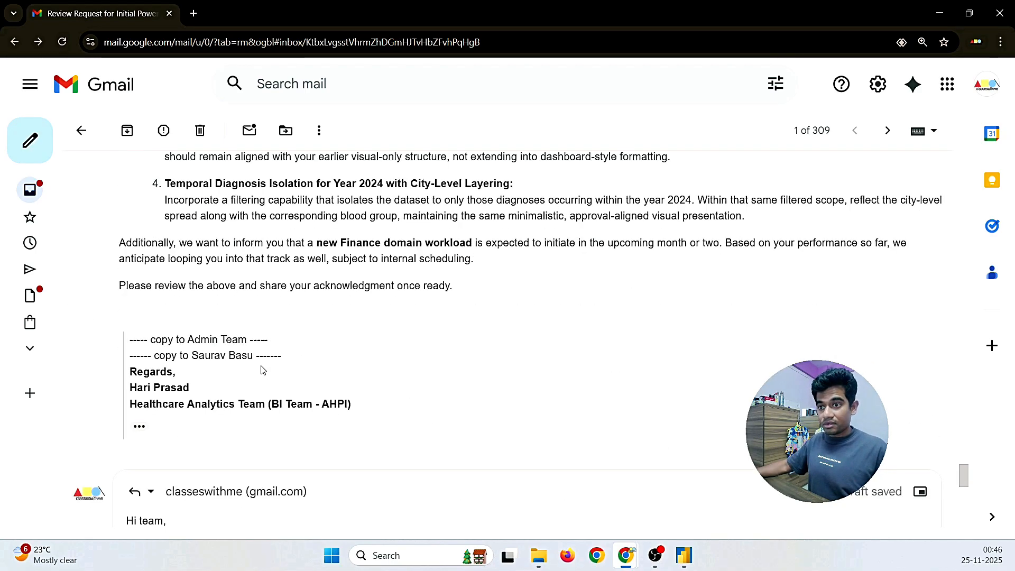
scroll(224, 381, down, 3)
scroll(222, 408, up, 5)
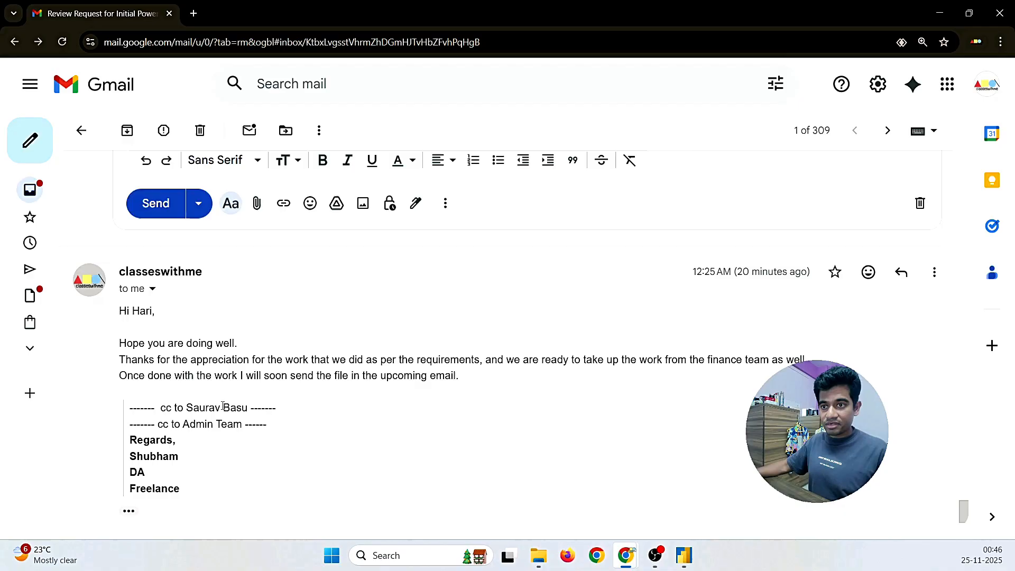
scroll(180, 397, down, 1)
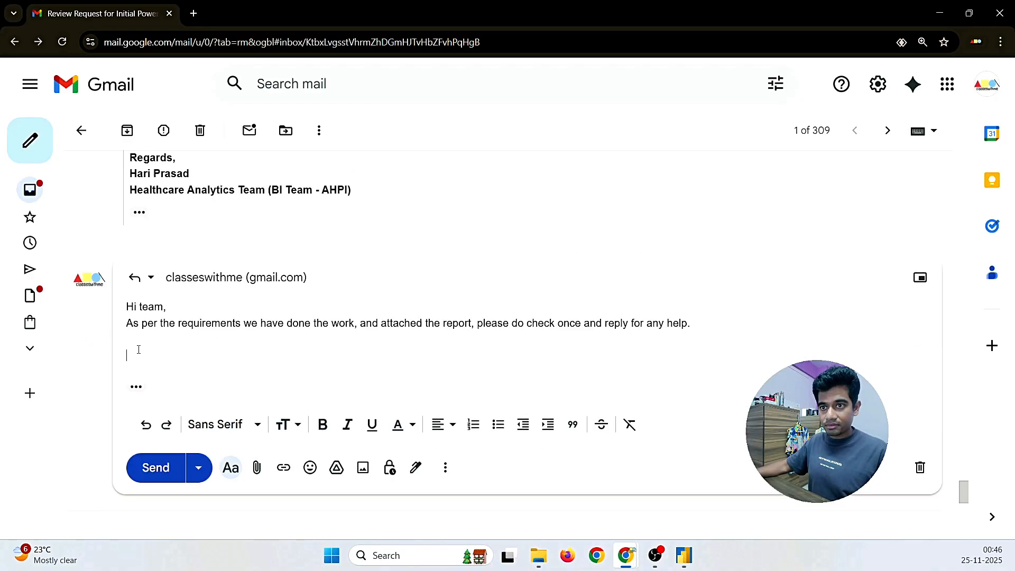
key(ctrl+v)
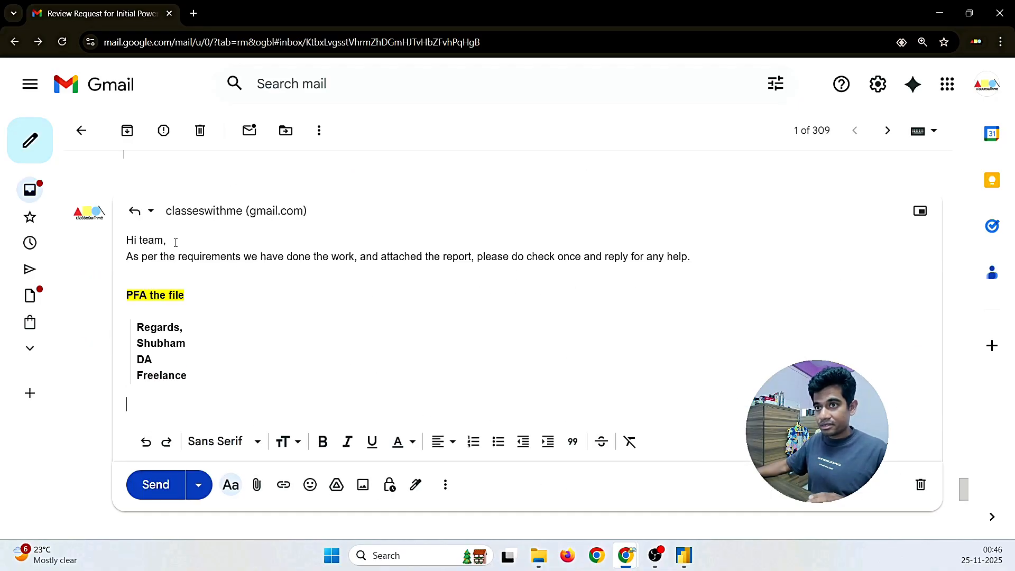
key(Return)
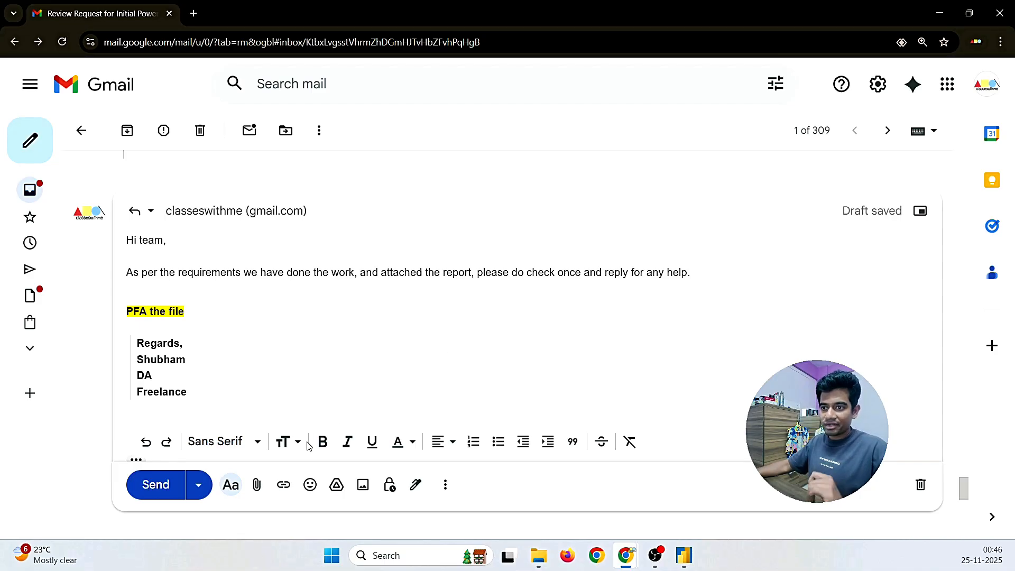
Step: Attach Power BI (dec project).pbix (97K) from the Power BI Project folder and send the reply
click(258, 486)
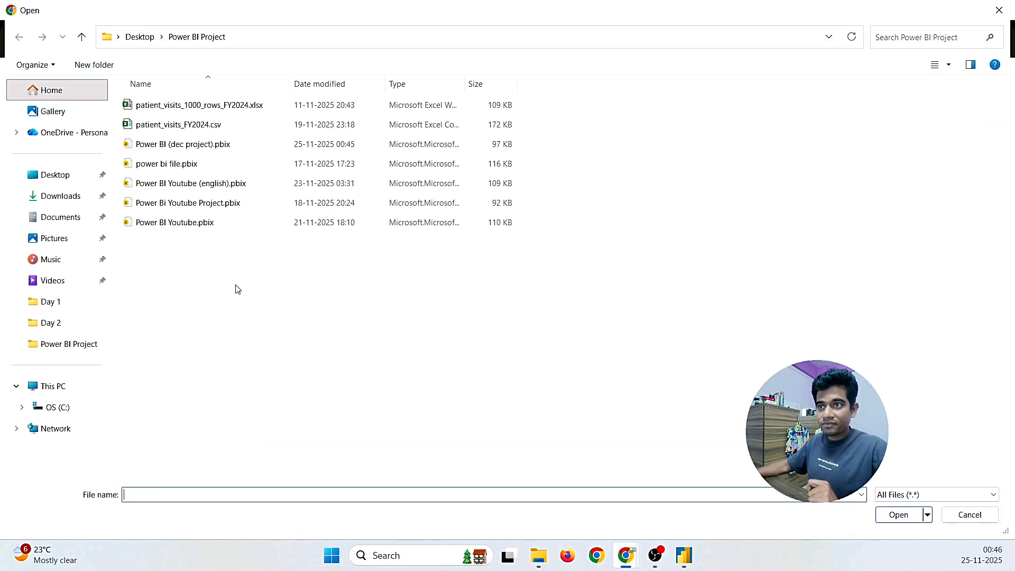
click(685, 555)
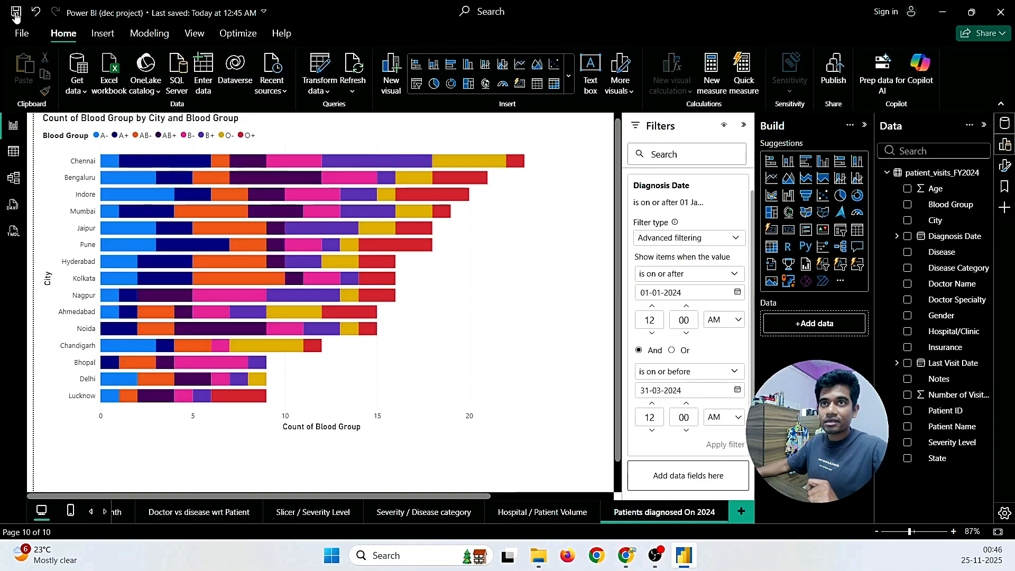
mouse_move(626, 561)
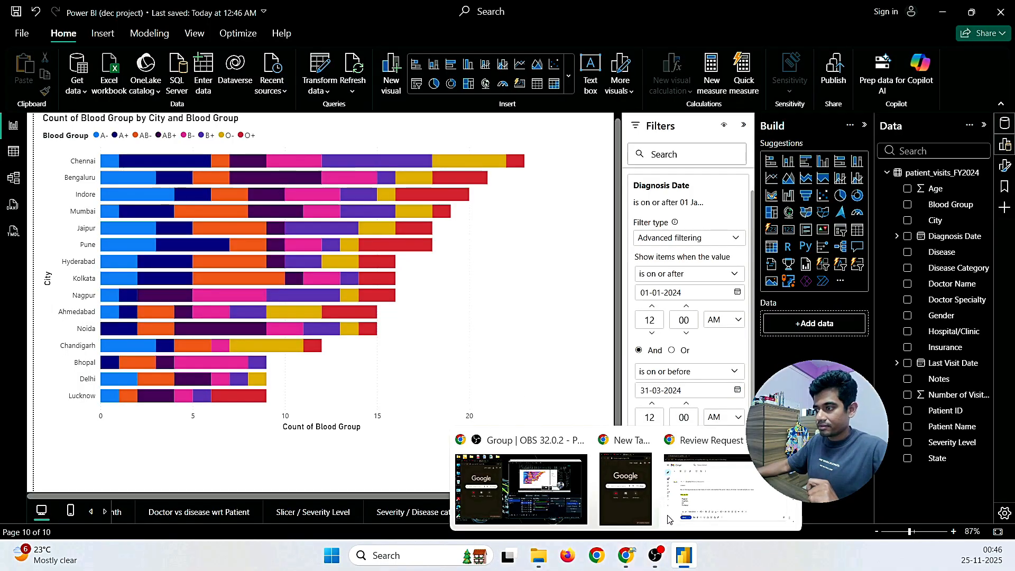
click(707, 494)
click(170, 145)
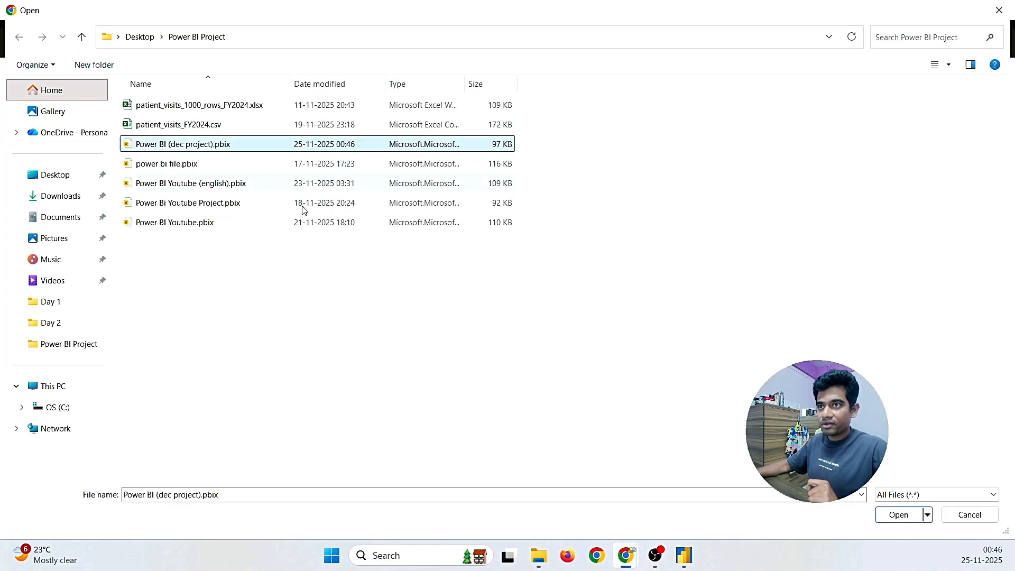
click(959, 521)
click(255, 483)
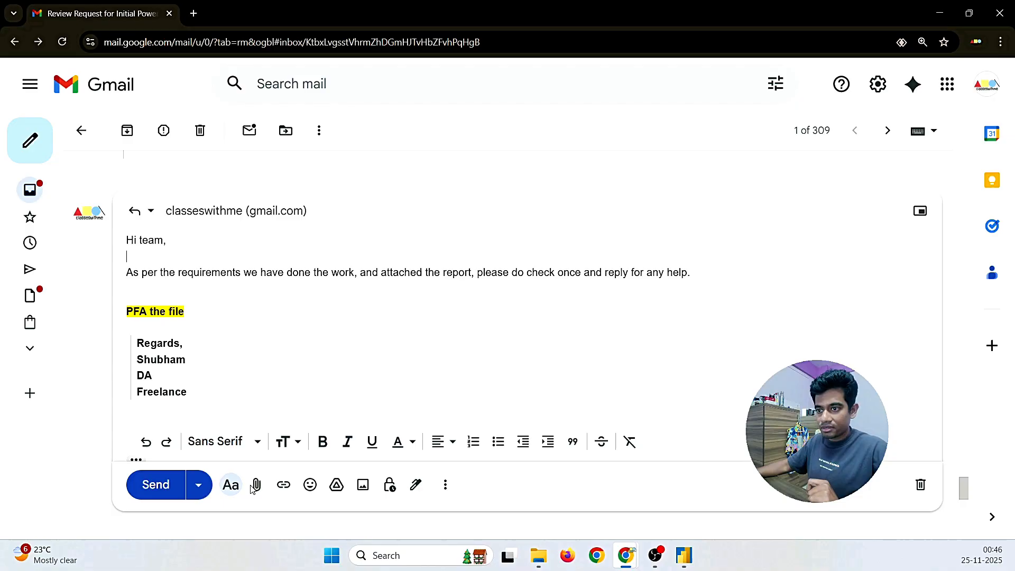
click(203, 146)
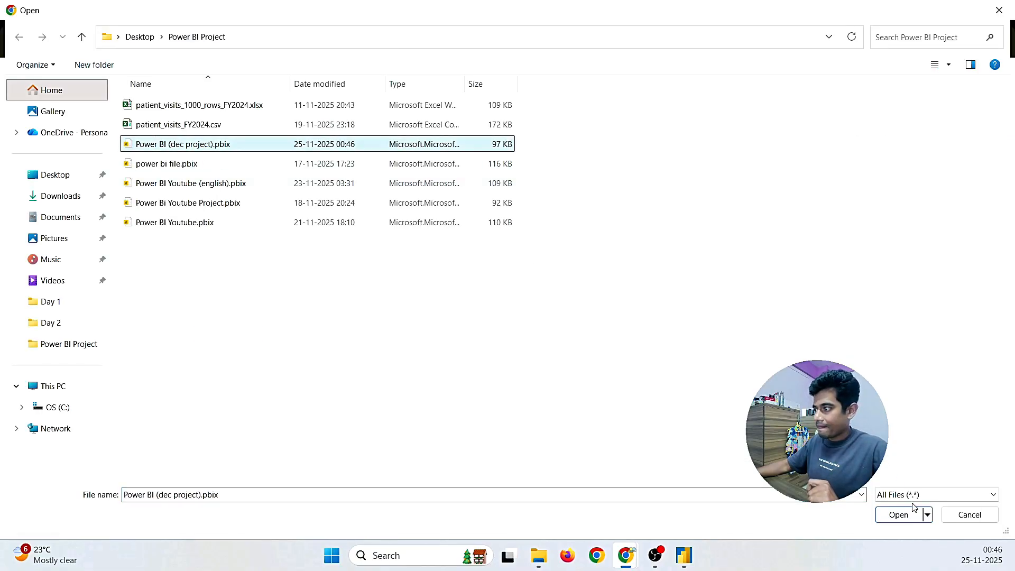
click(907, 520)
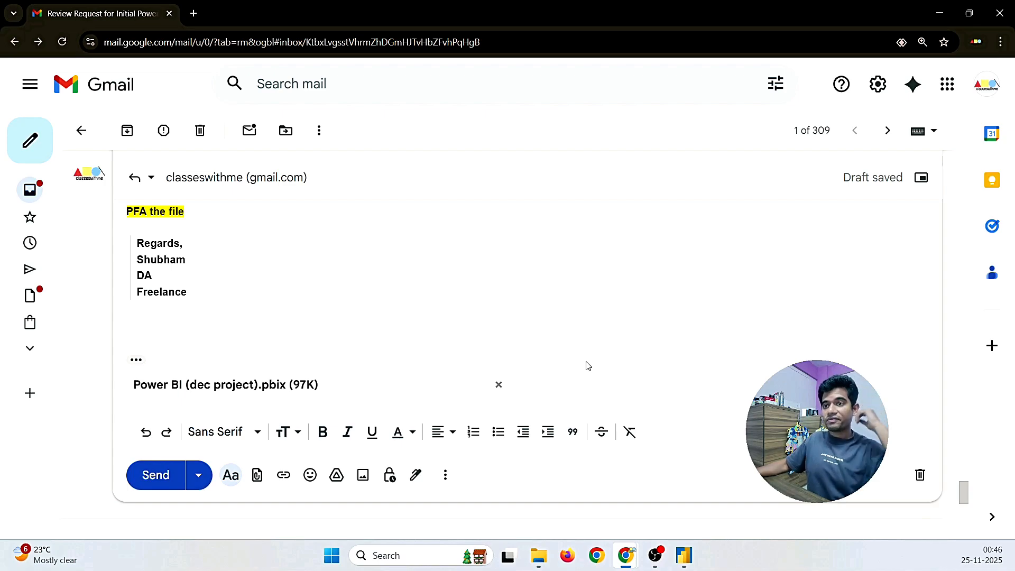
scroll(587, 363, up, 1)
scroll(587, 361, down, 2)
click(145, 413)
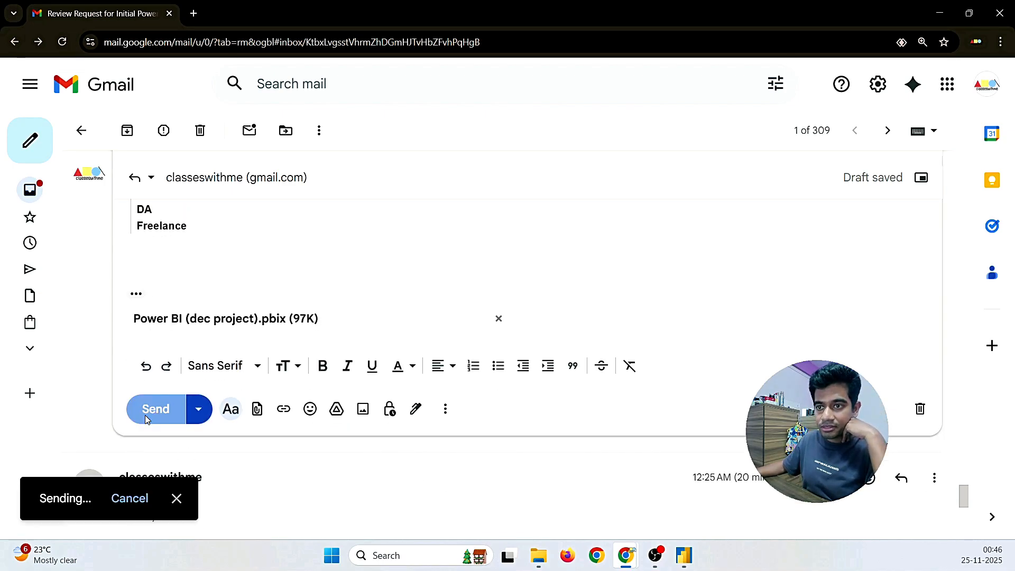